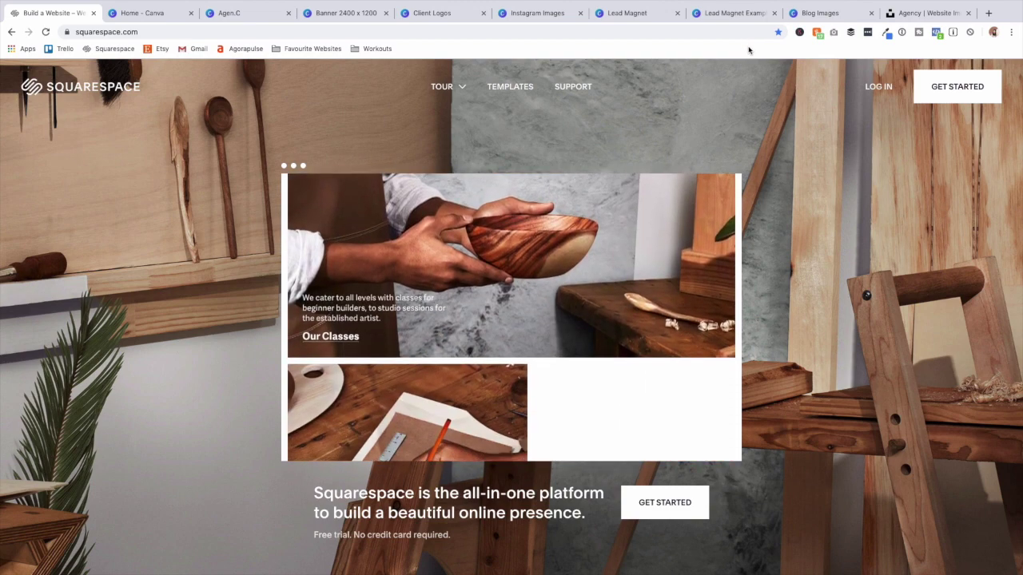
Switch to Canva's home page and browse design types like Instagram Story, Pinterest Graphic and Logo.
click(143, 11)
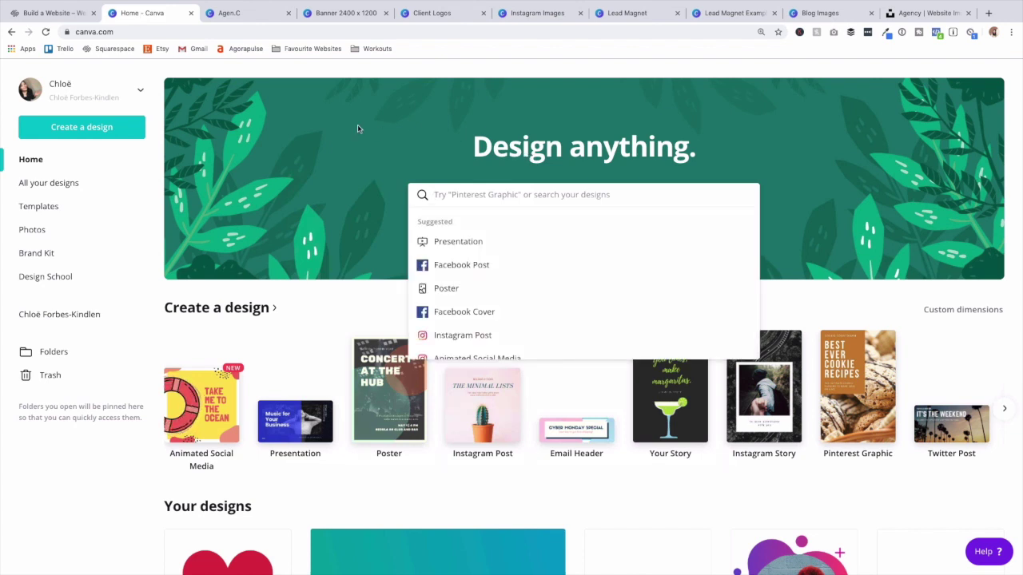
scroll(967, 371, right, 1)
scroll(968, 371, right, 5)
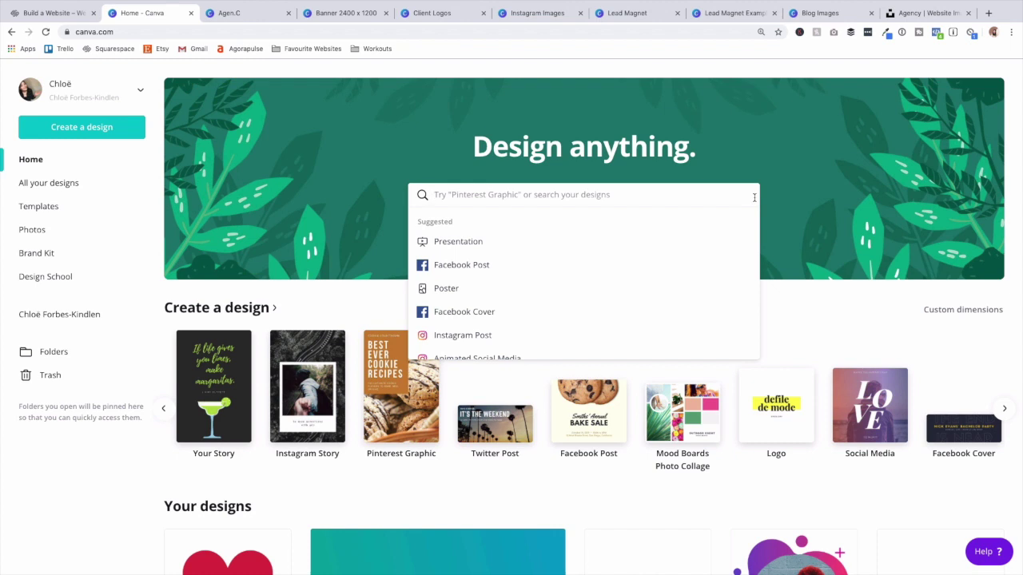
click(846, 322)
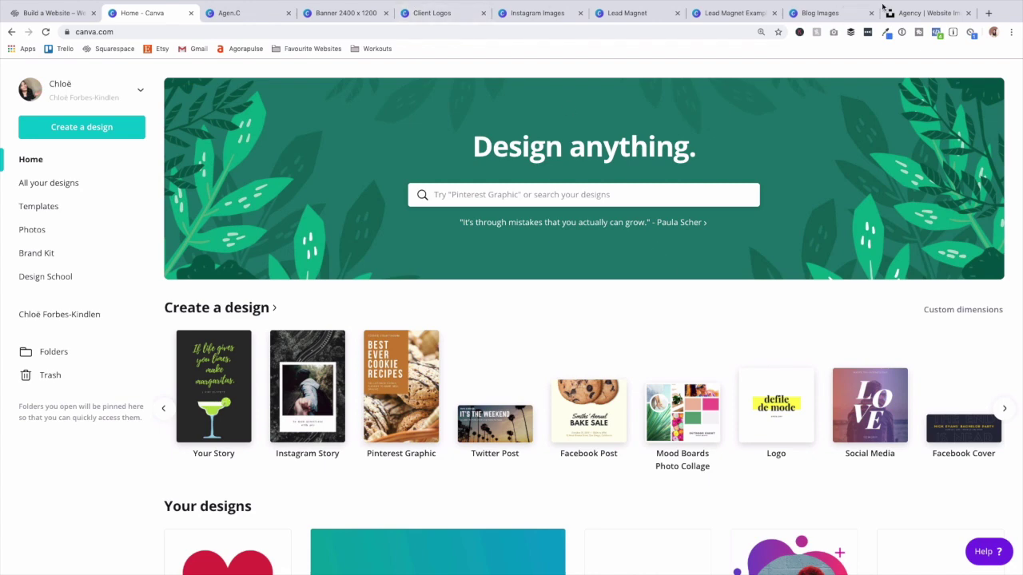
Browse the 23-photo Unsplash 'Agency | Website Images' collection, then return to the Squarespace home page.
click(907, 14)
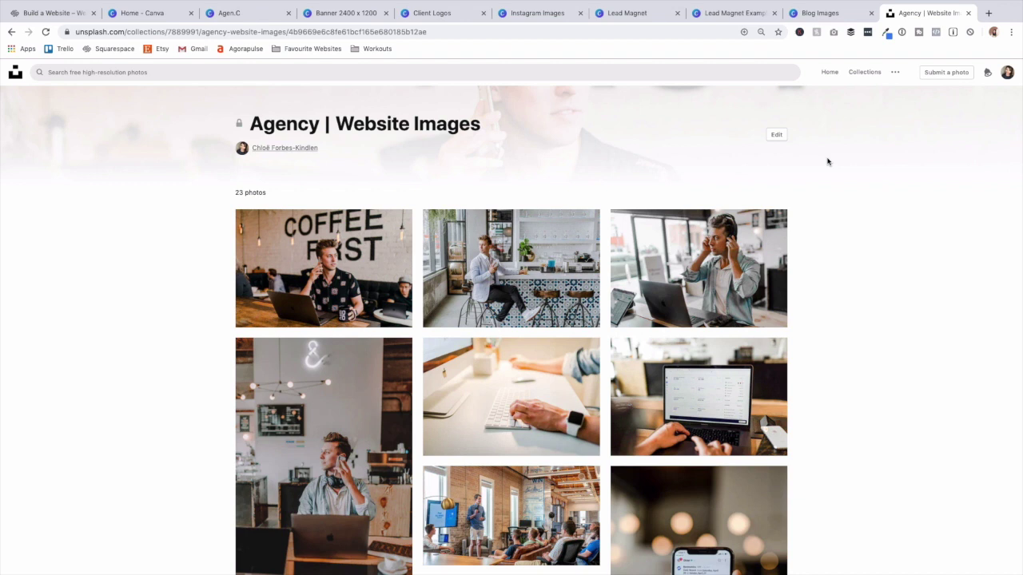
scroll(824, 158, down, 1)
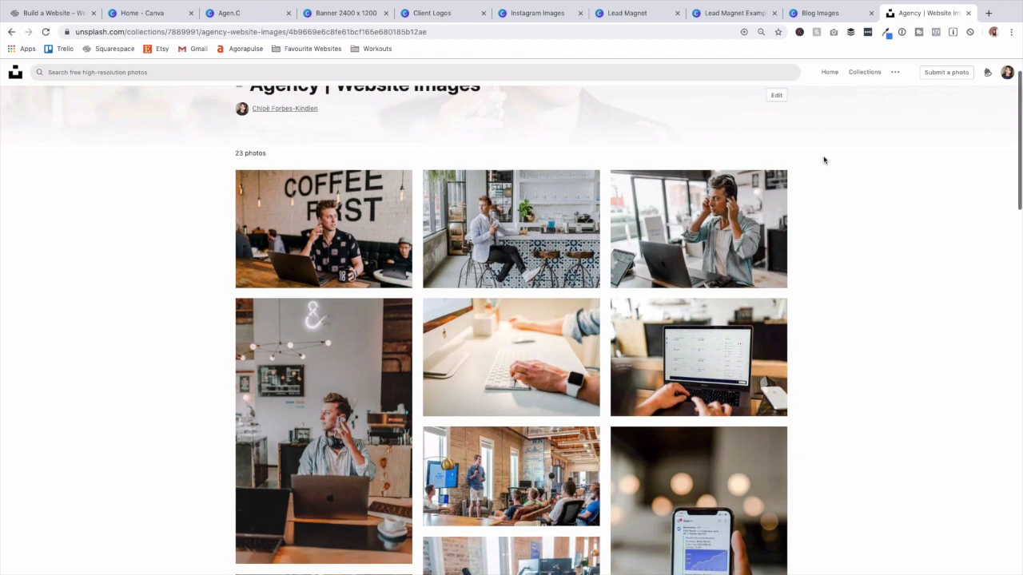
scroll(824, 157, up, 1)
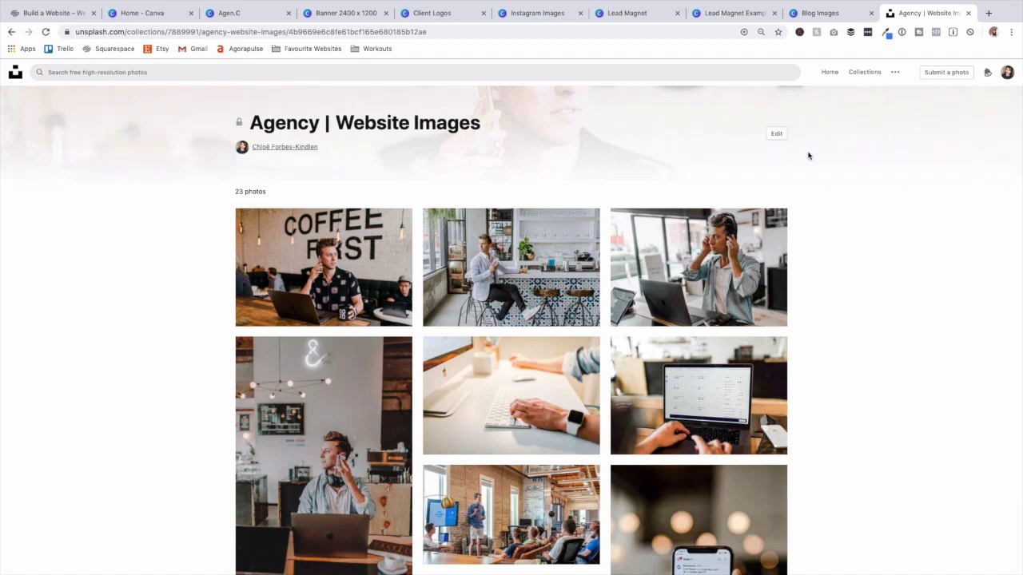
scroll(807, 156, down, 6)
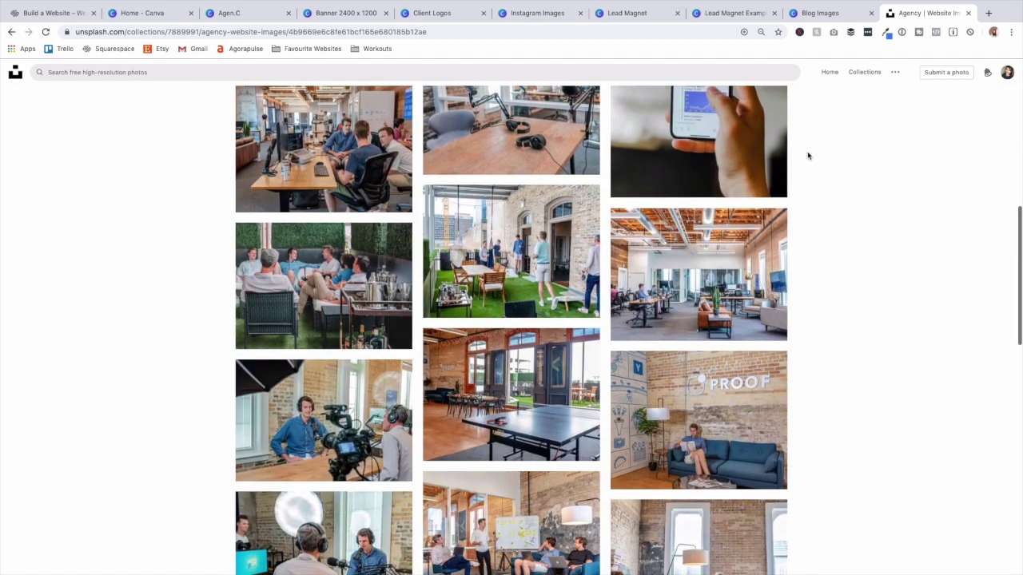
scroll(807, 156, down, 6)
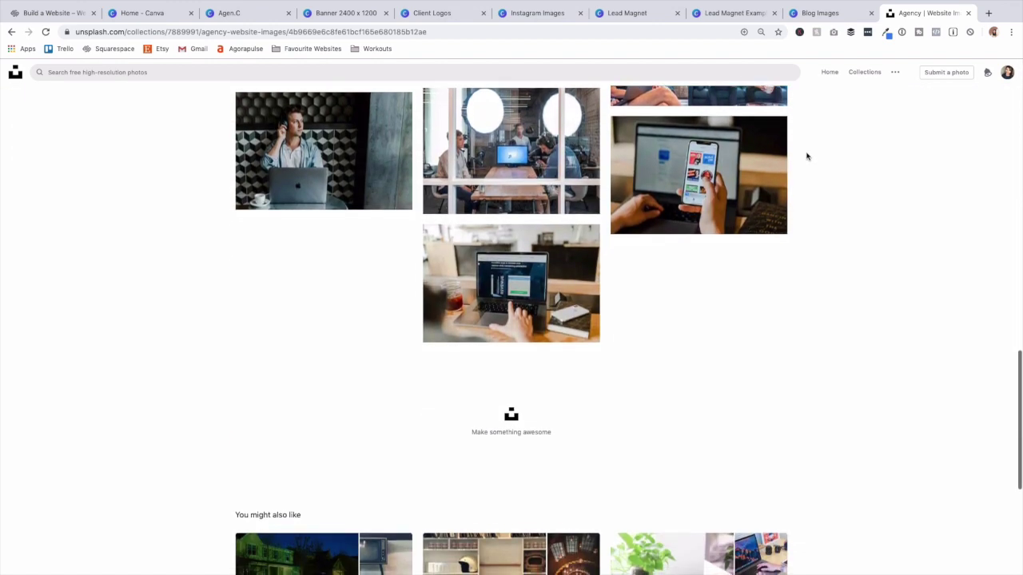
scroll(805, 158, up, 3)
scroll(806, 158, up, 15)
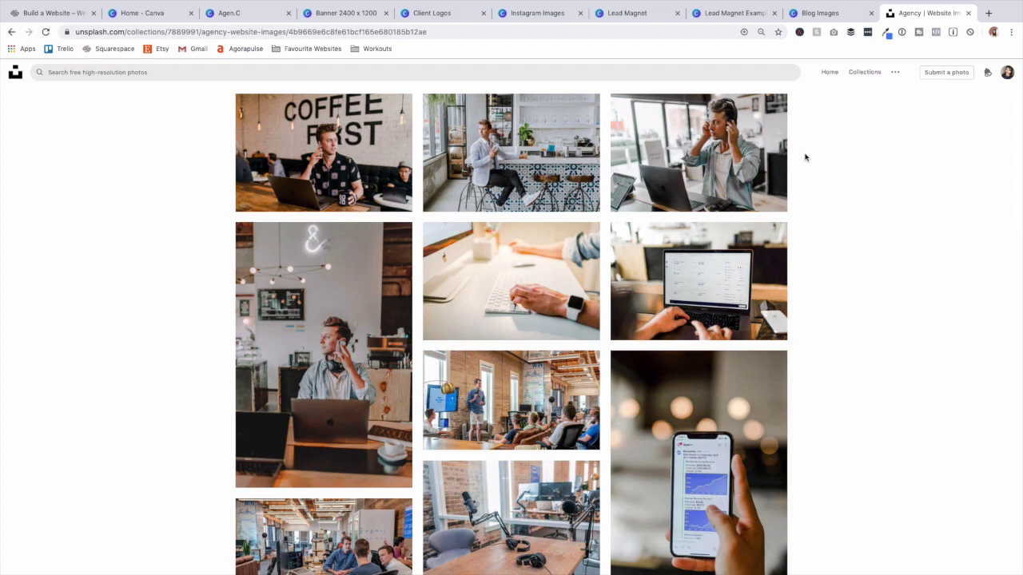
scroll(799, 155, up, 2)
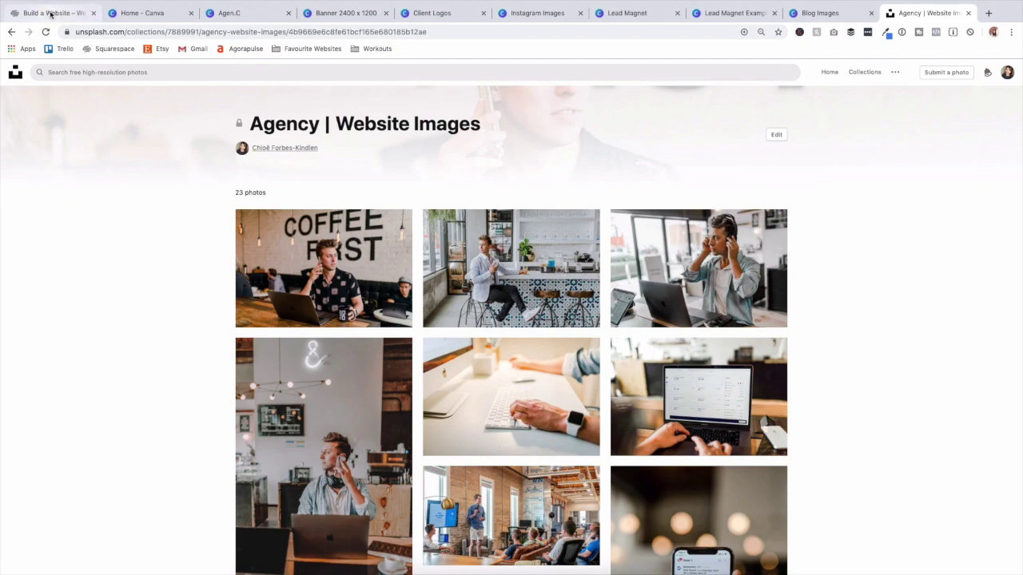
click(50, 13)
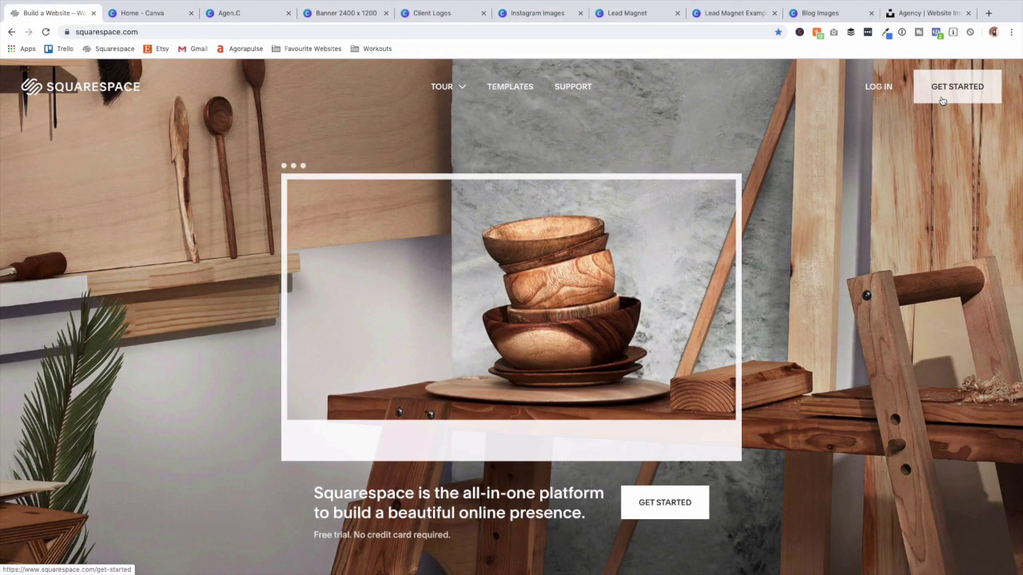
Begin a new Squarespace site and skip the questions straight to the template gallery.
click(939, 101)
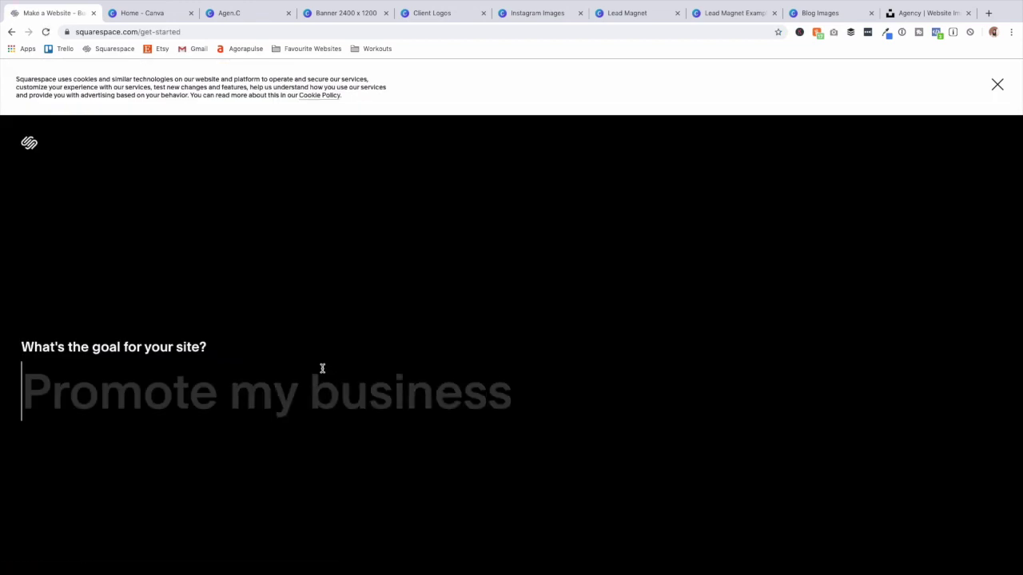
scroll(322, 369, down, 5)
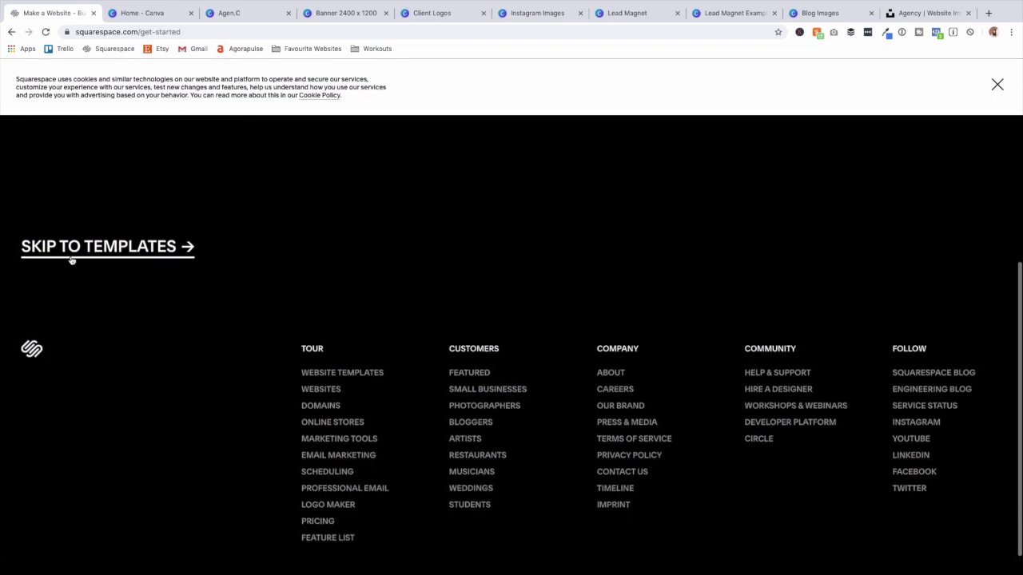
click(73, 254)
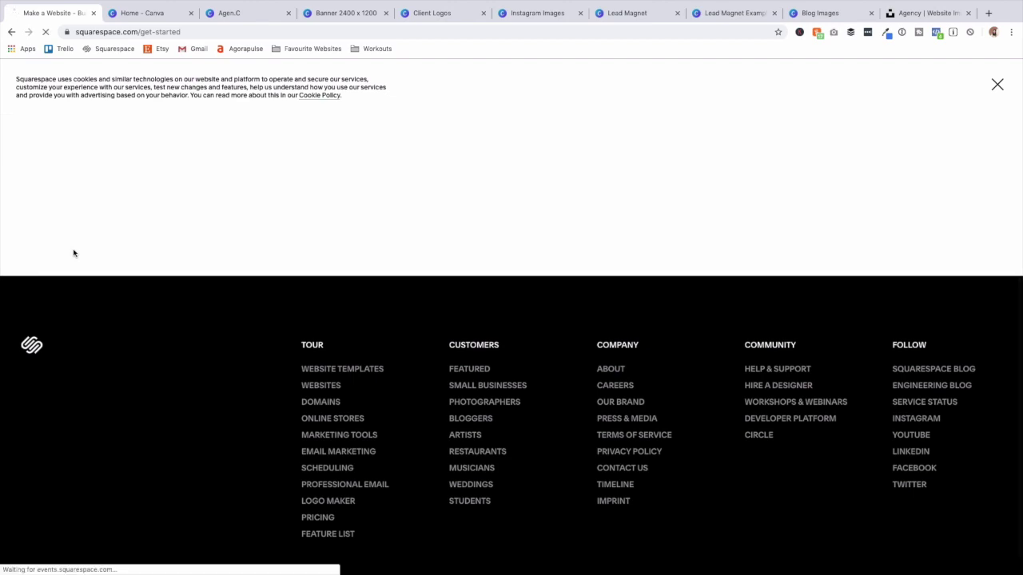
scroll(92, 280, down, 5)
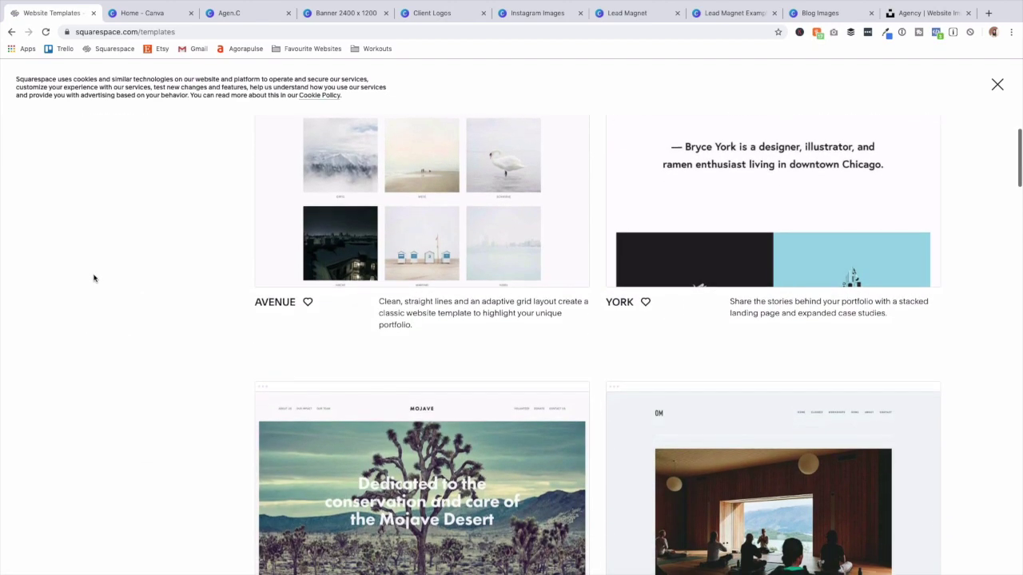
scroll(94, 280, down, 3)
scroll(94, 276, up, 10)
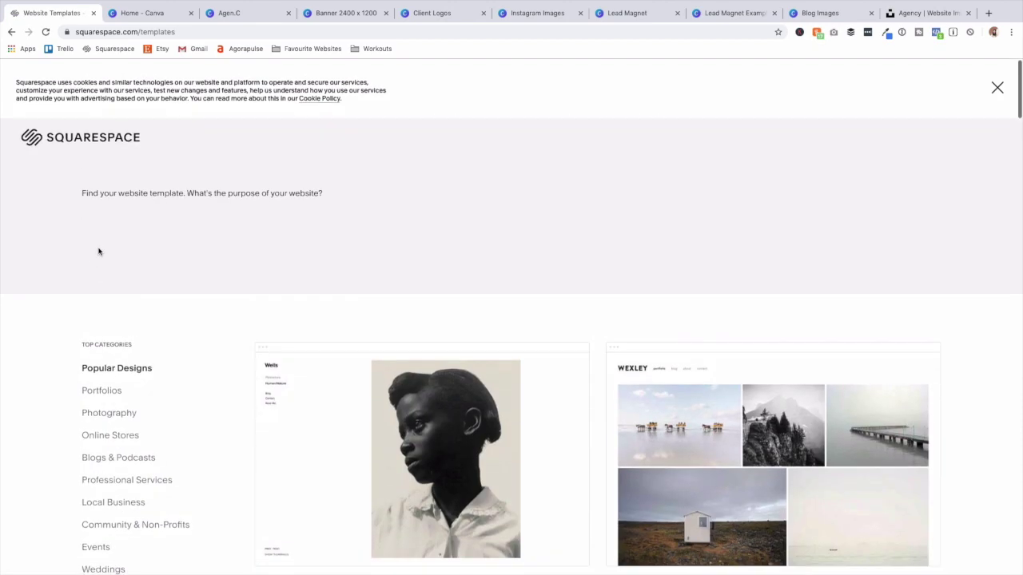
Search the templates for 'Brine' and start a new site from it.
text(Brine)
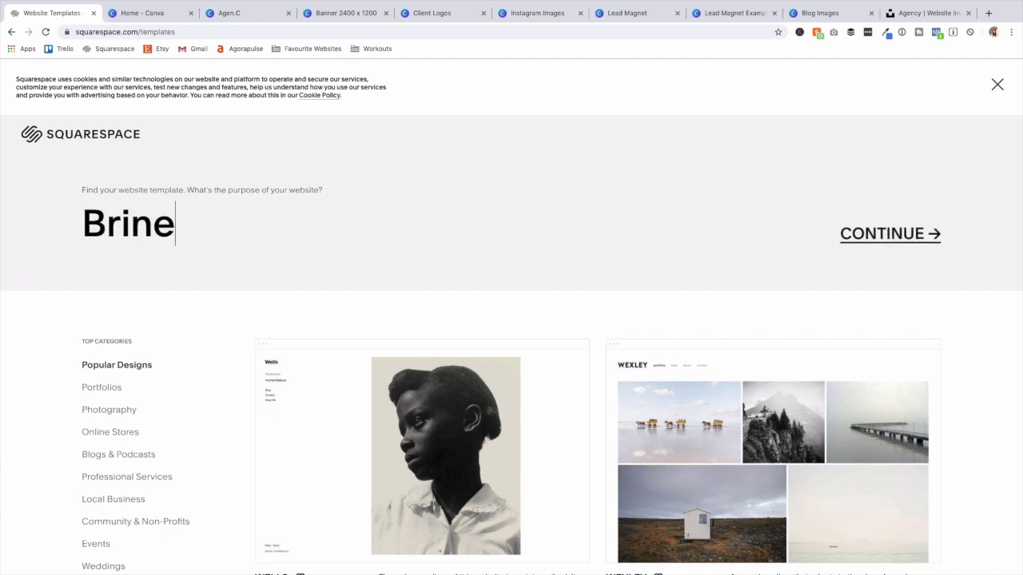
key(Return)
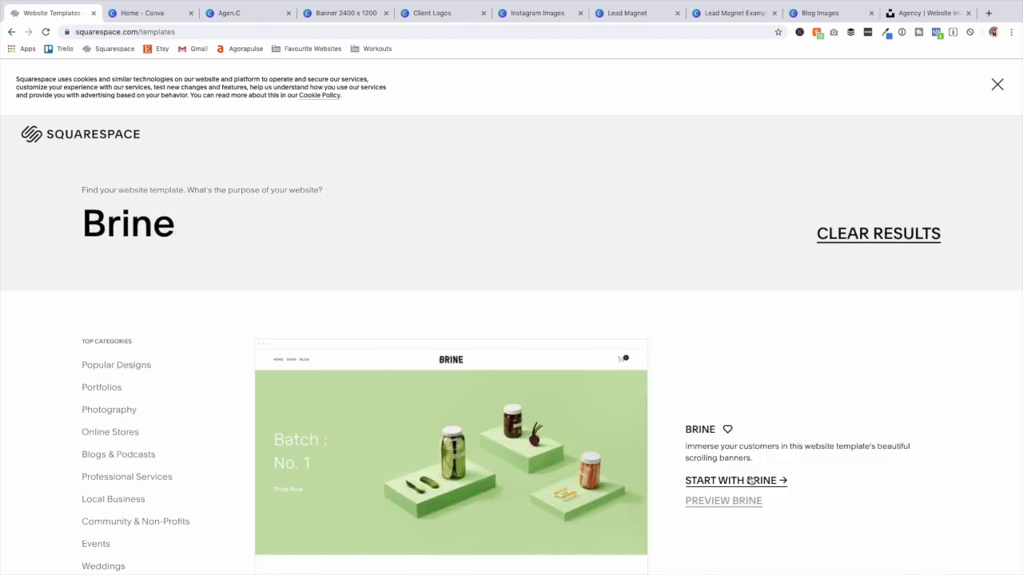
click(751, 480)
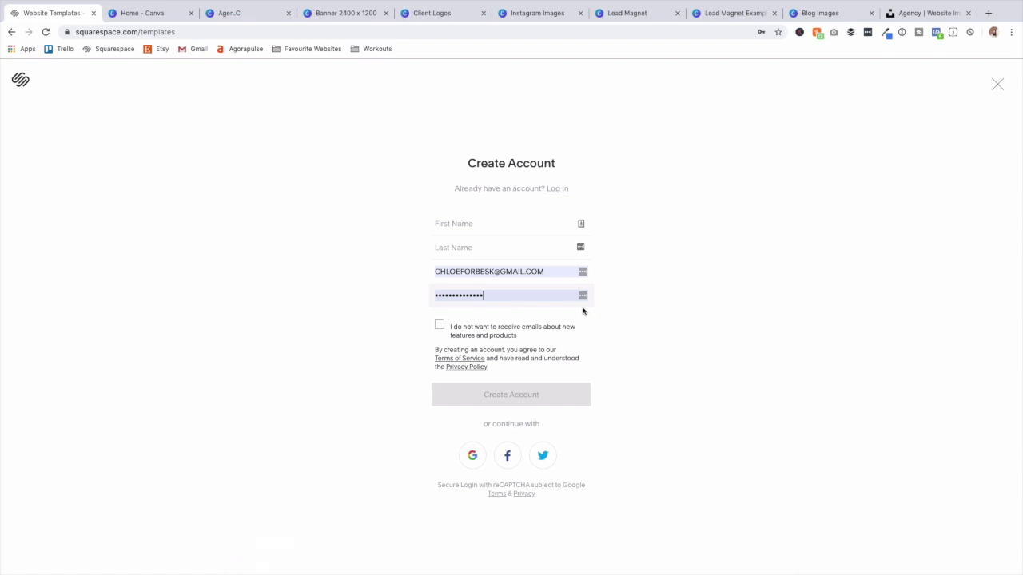
Sign in to an existing account and open the editor for the new Brine site.
click(558, 190)
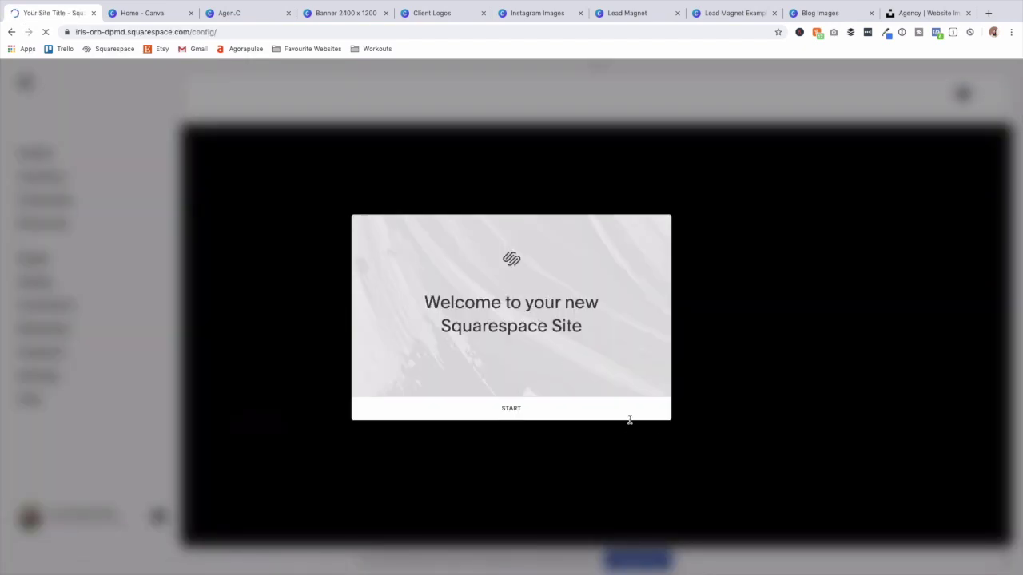
click(501, 416)
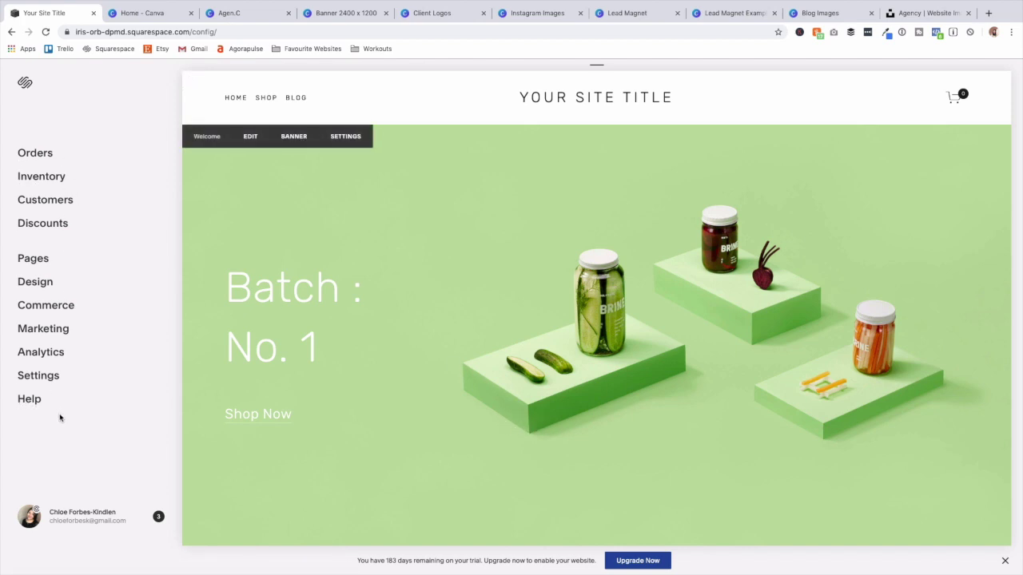
scroll(611, 404, down, 15)
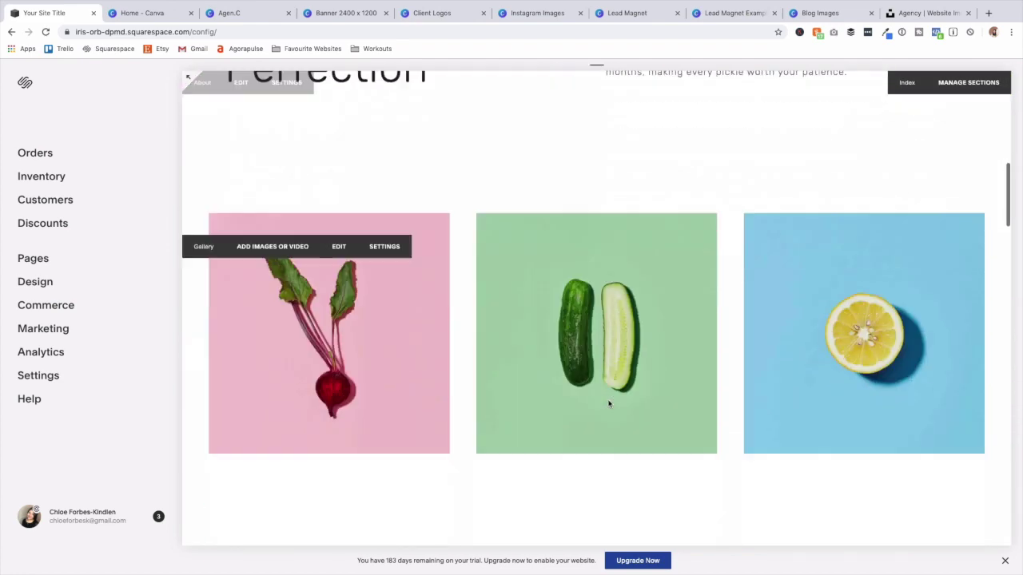
scroll(614, 404, down, 15)
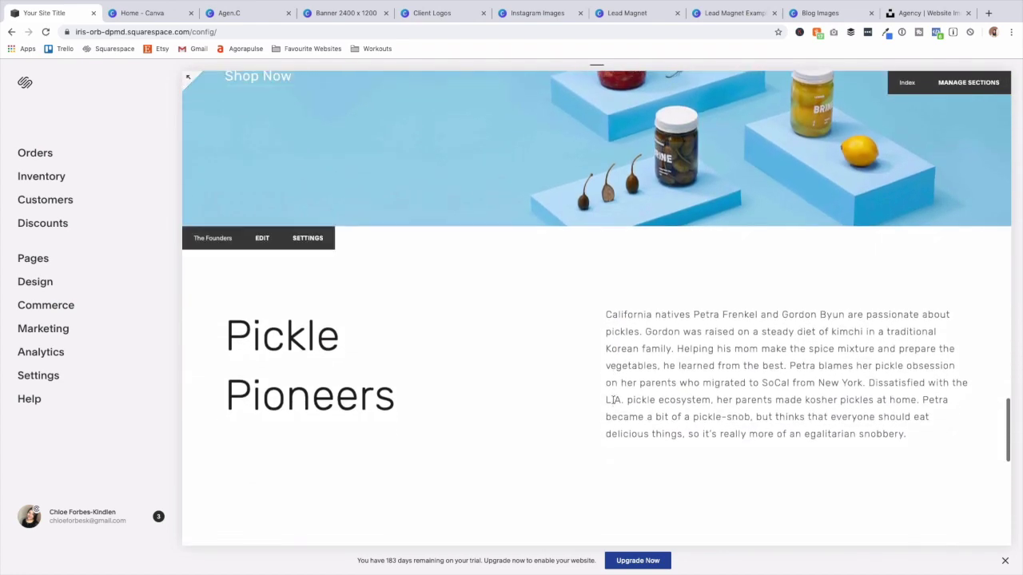
scroll(614, 403, up, 10)
scroll(613, 403, up, 5)
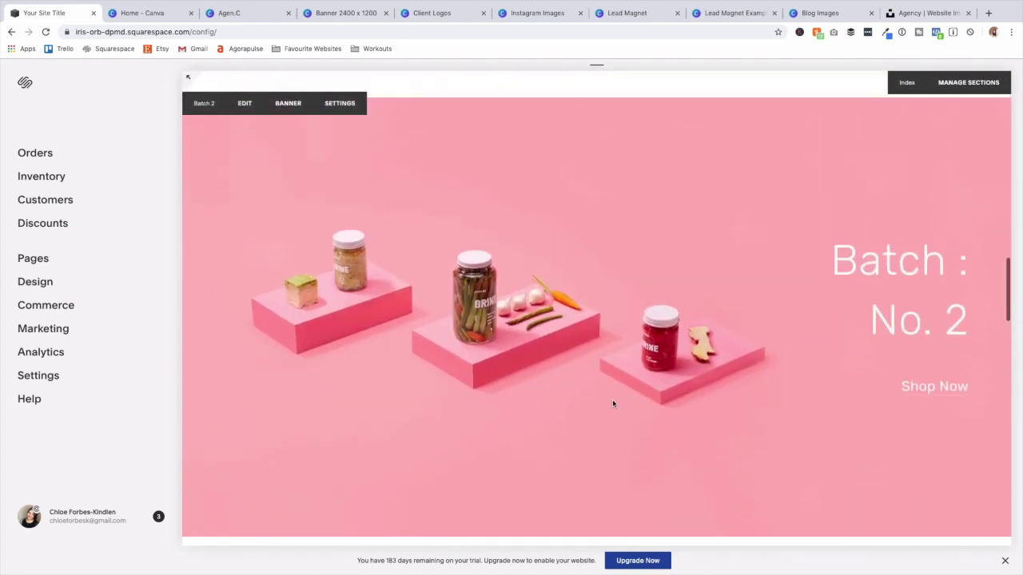
scroll(612, 403, up, 1)
Scroll through the 'Batch : No. 1' homepage preview beside the site menu.
scroll(452, 304, up, 1)
scroll(451, 304, up, 8)
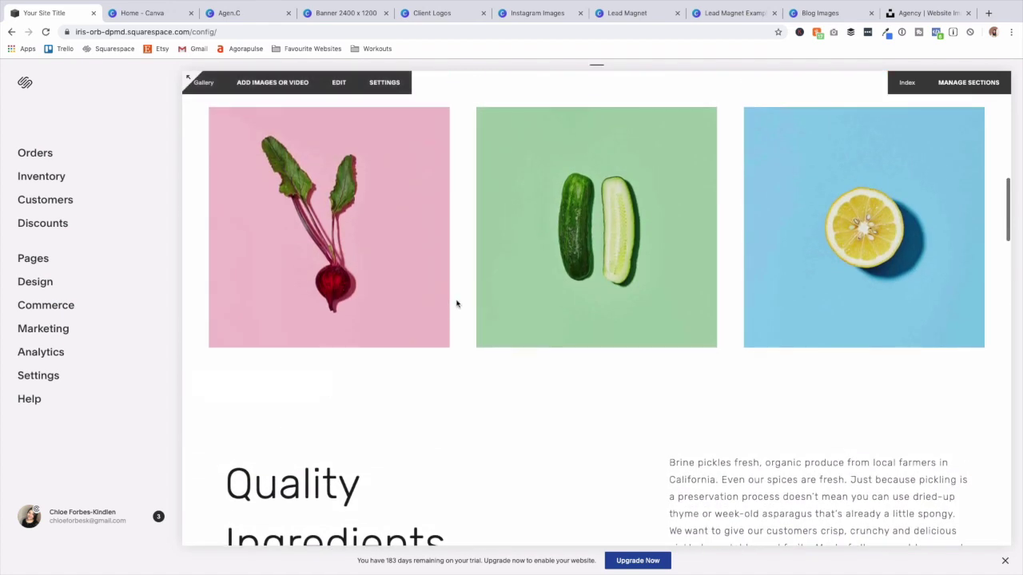
scroll(456, 304, up, 8)
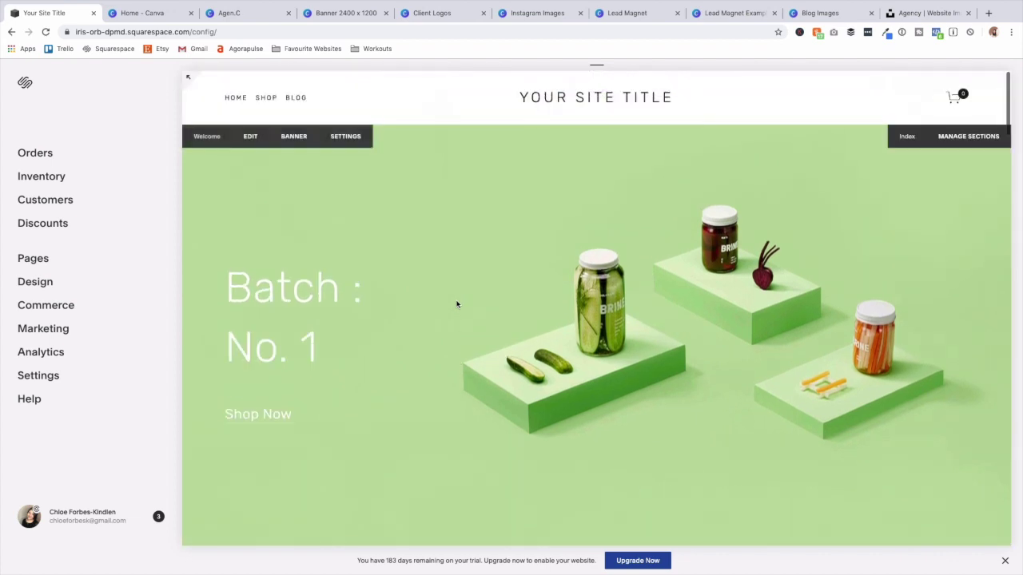
scroll(463, 308, down, 1)
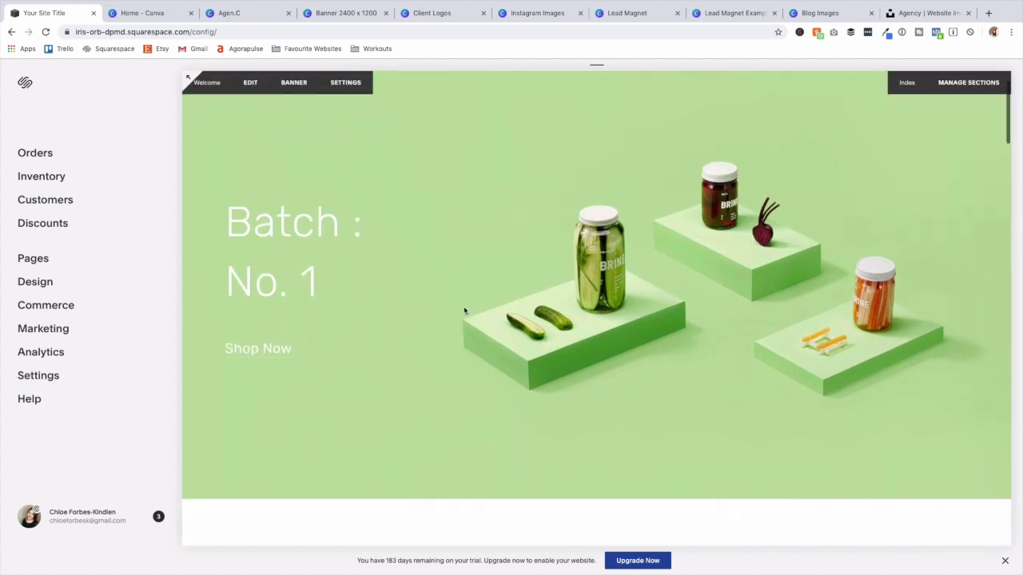
scroll(465, 308, up, 1)
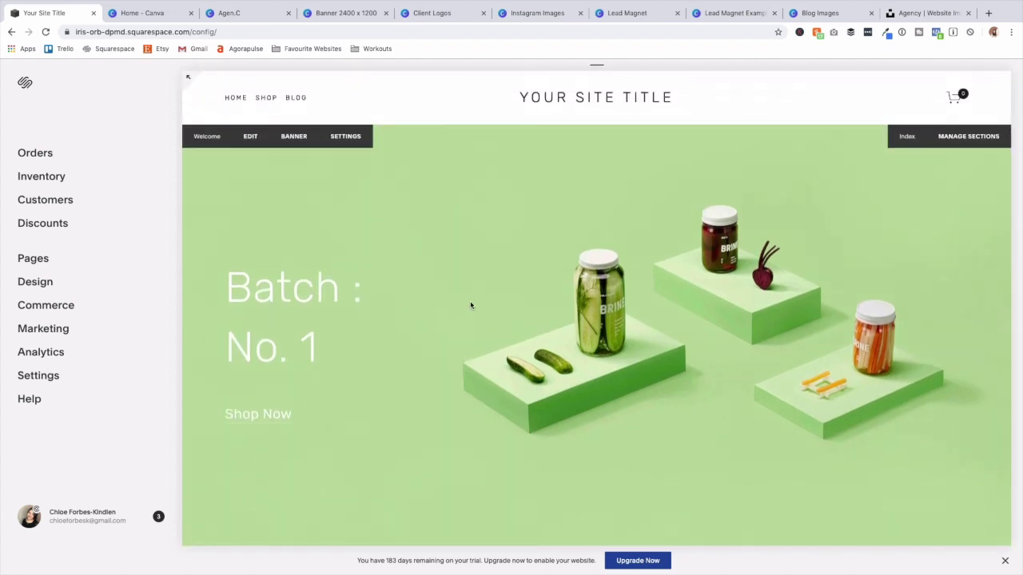
scroll(473, 302, down, 2)
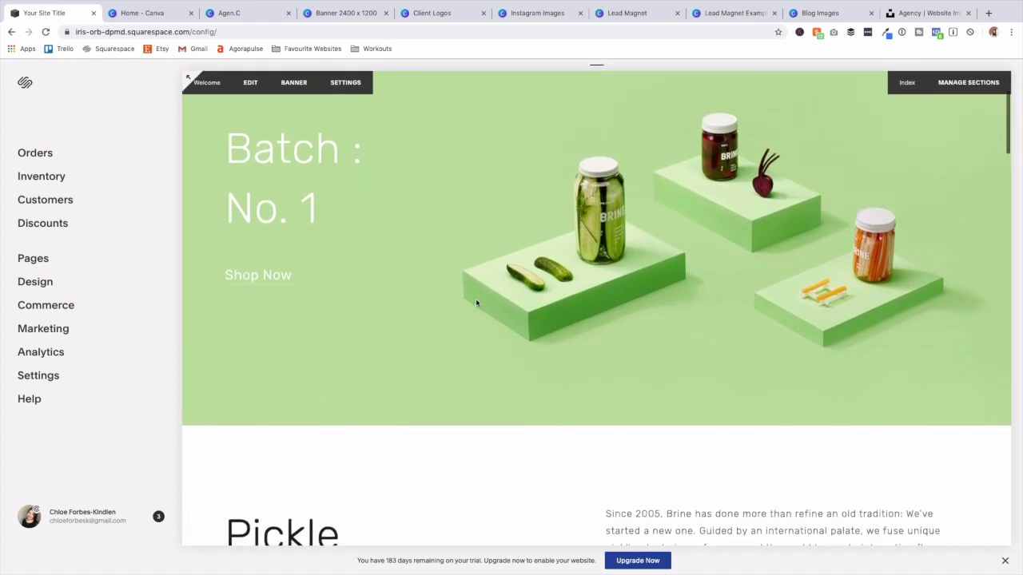
scroll(476, 302, down, 1)
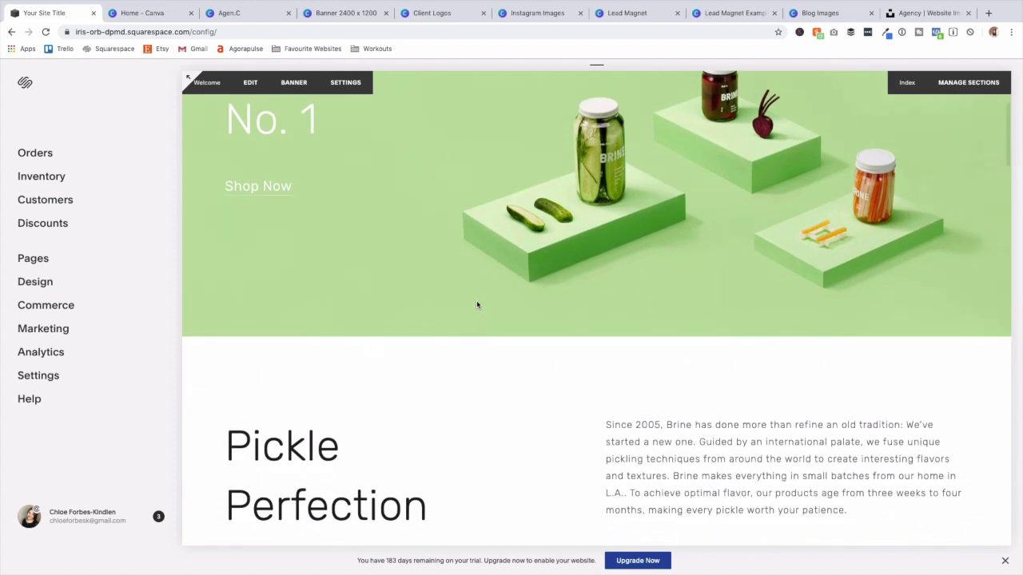
scroll(477, 304, down, 1)
scroll(476, 304, down, 3)
scroll(477, 305, up, 5)
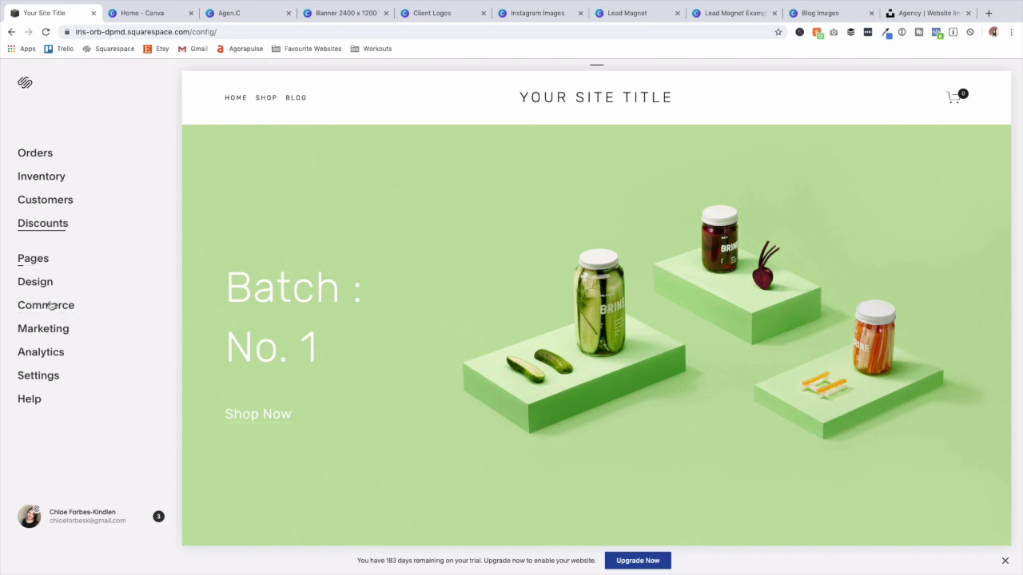
Review the Site Visibility and Language & Region settings, then return to the Settings list.
click(36, 385)
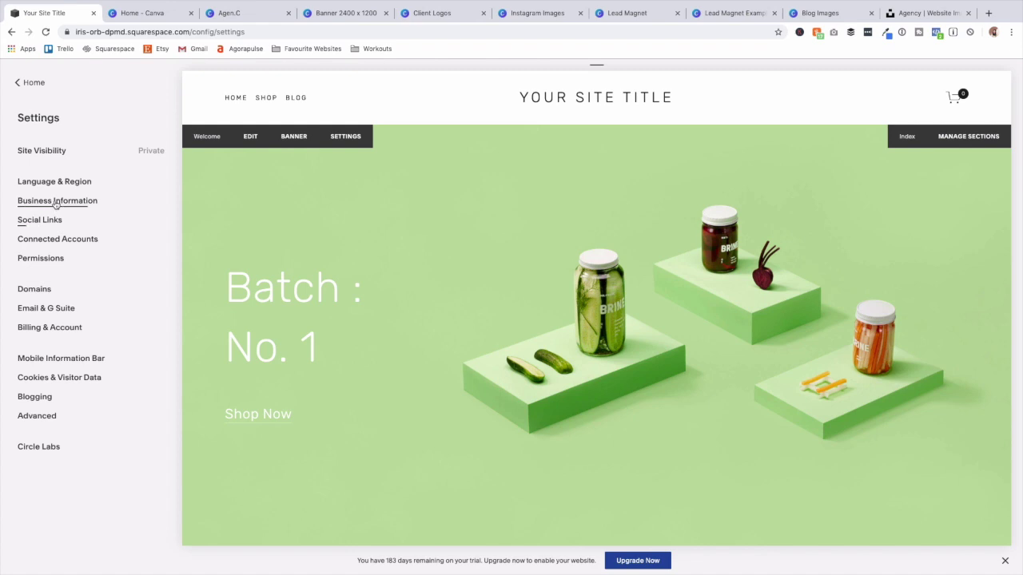
click(46, 152)
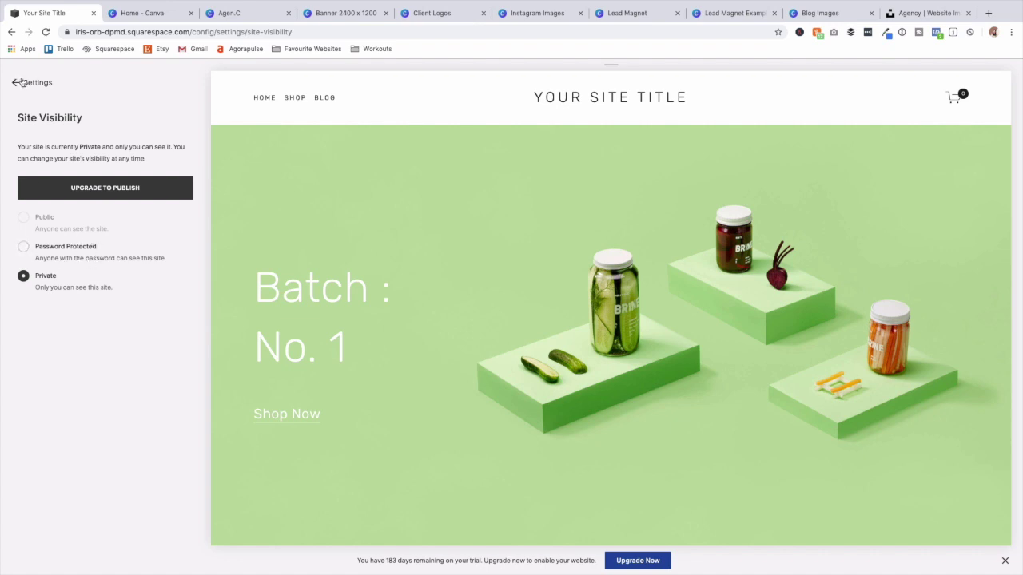
click(22, 82)
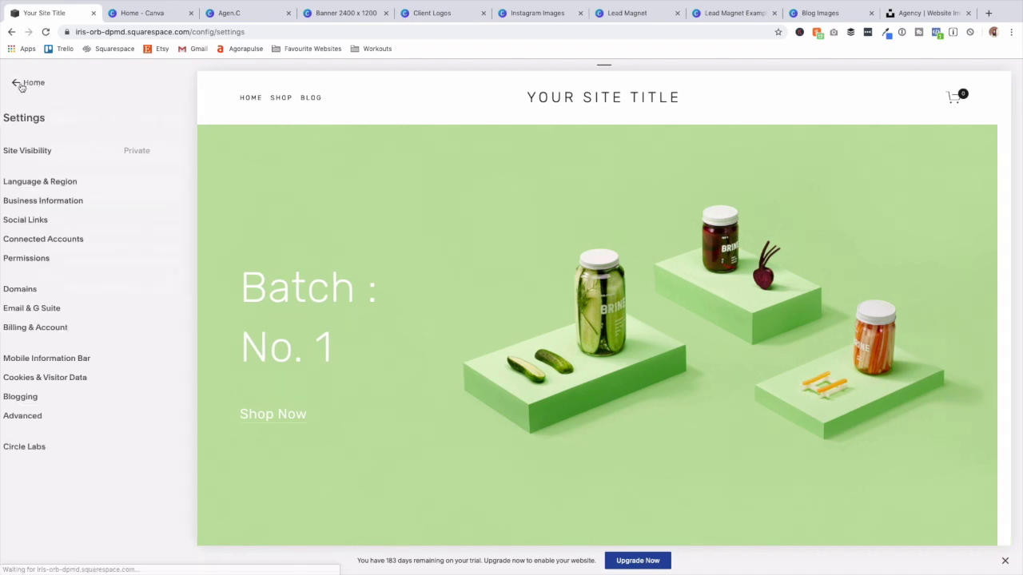
click(95, 184)
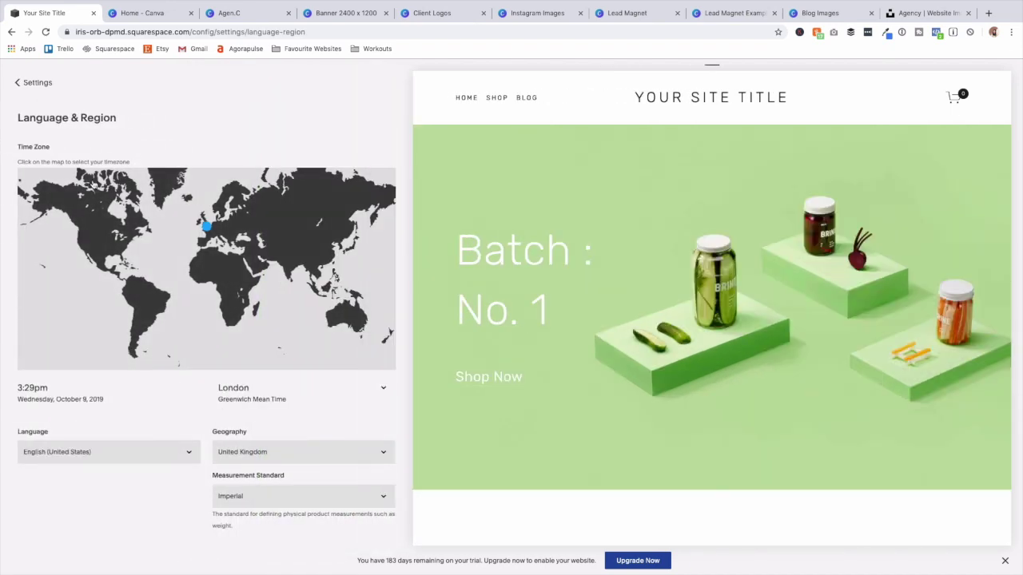
click(33, 83)
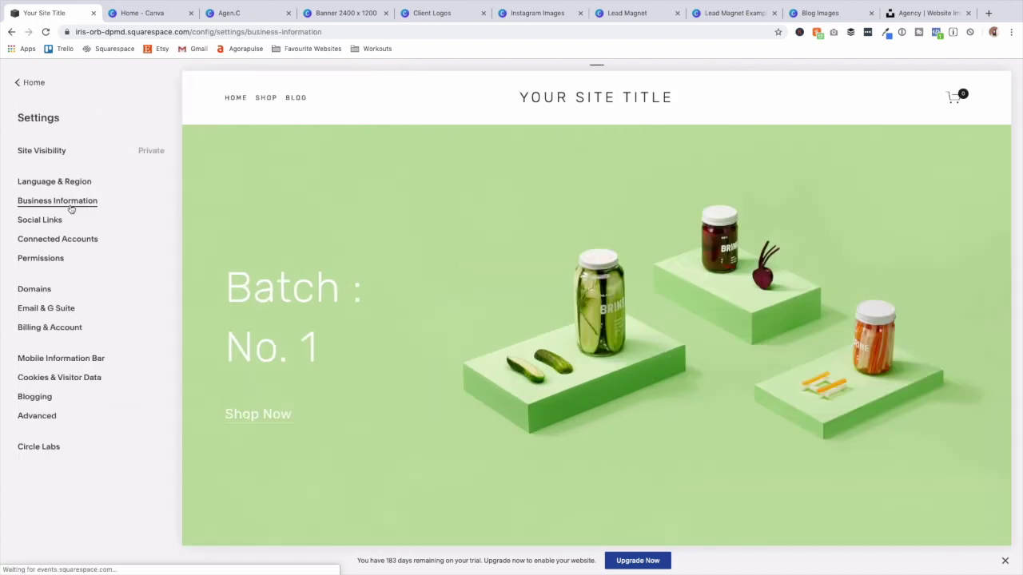
click(70, 206)
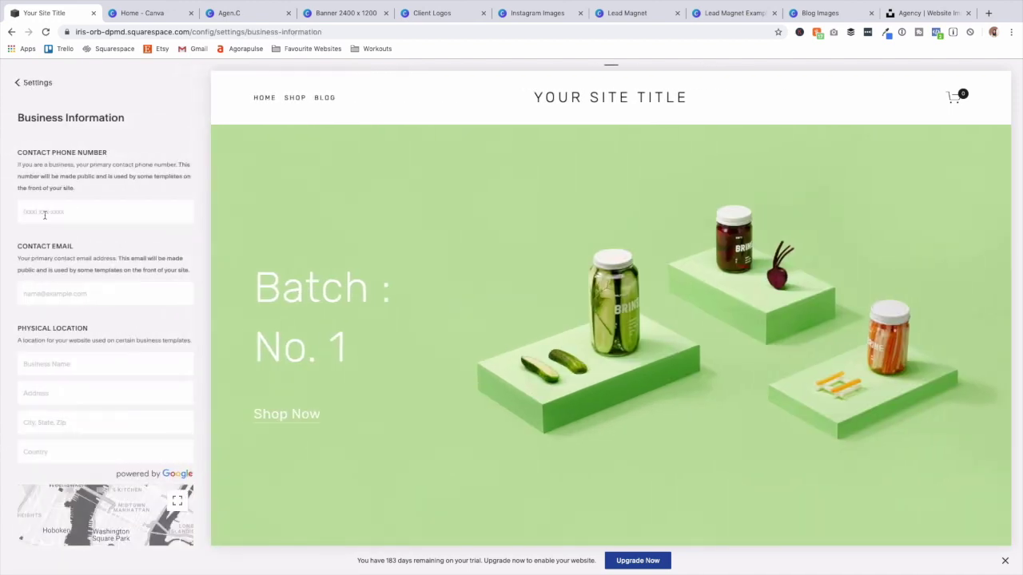
scroll(98, 326, down, 2)
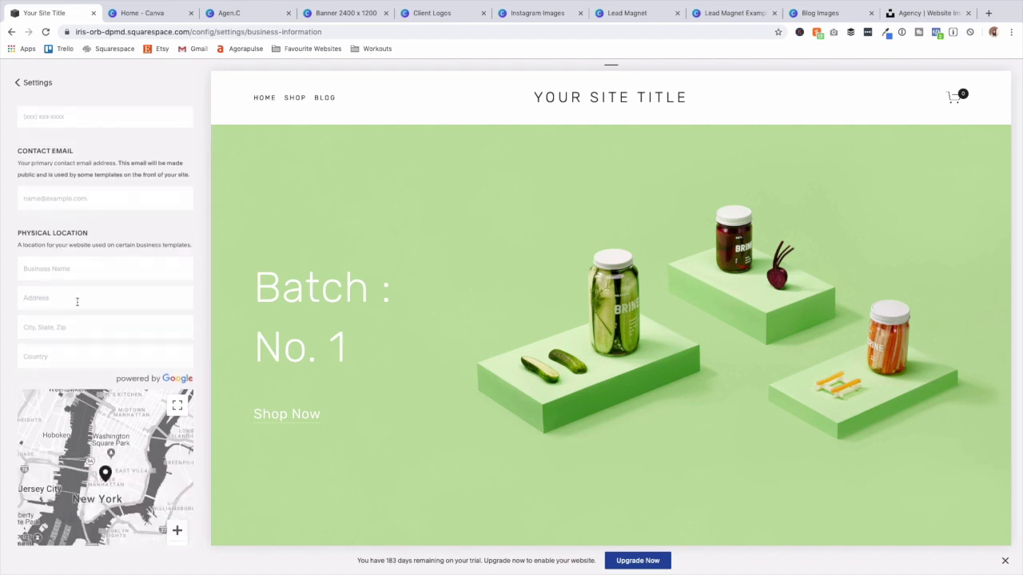
scroll(77, 301, down, 2)
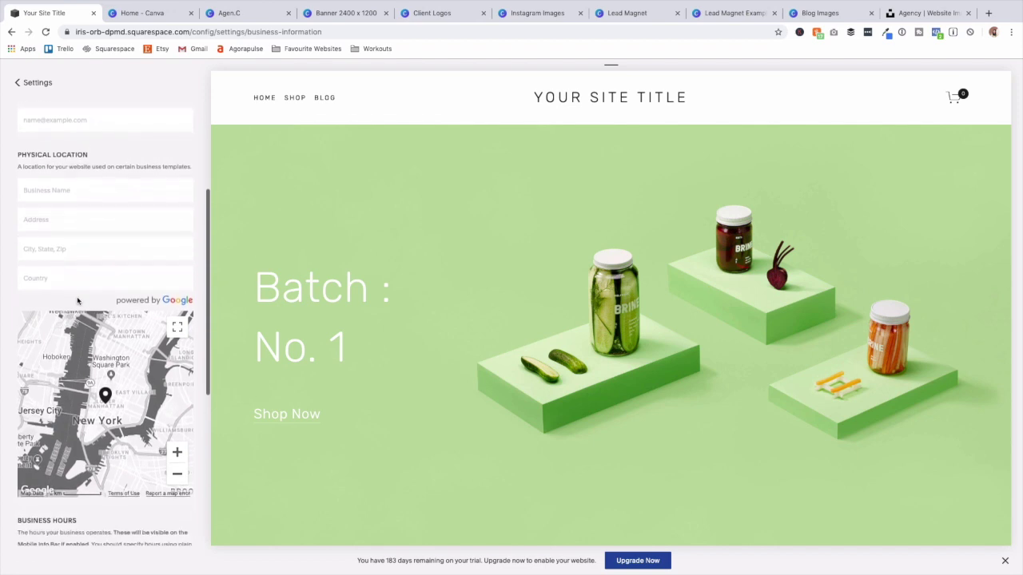
scroll(77, 297, down, 6)
scroll(76, 296, up, 5)
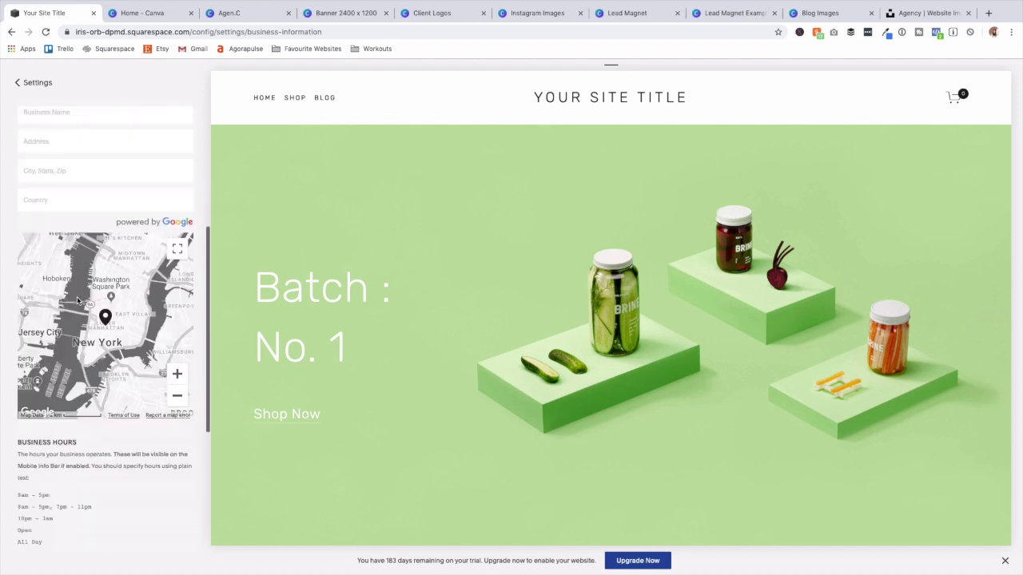
scroll(77, 296, up, 6)
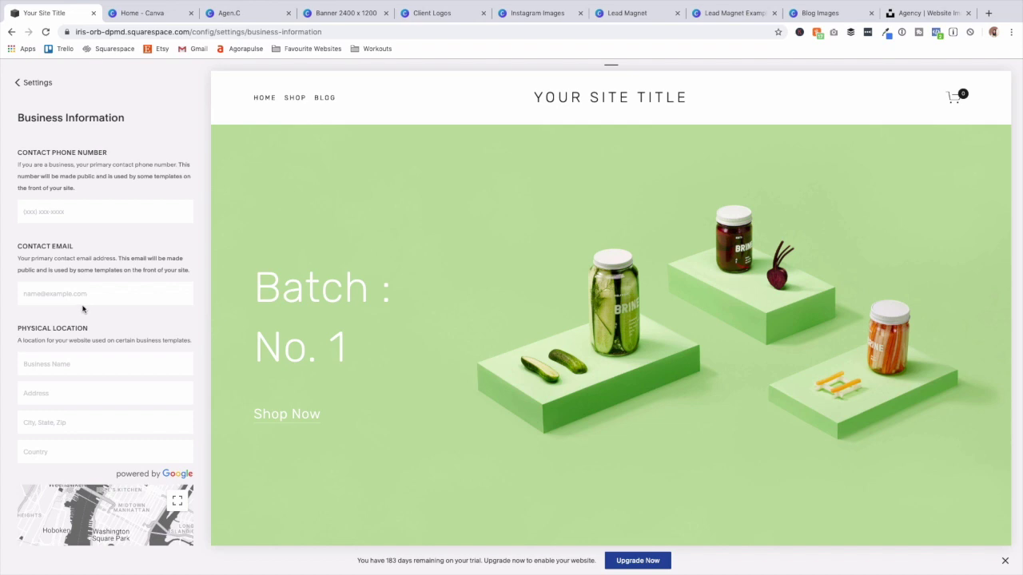
click(28, 84)
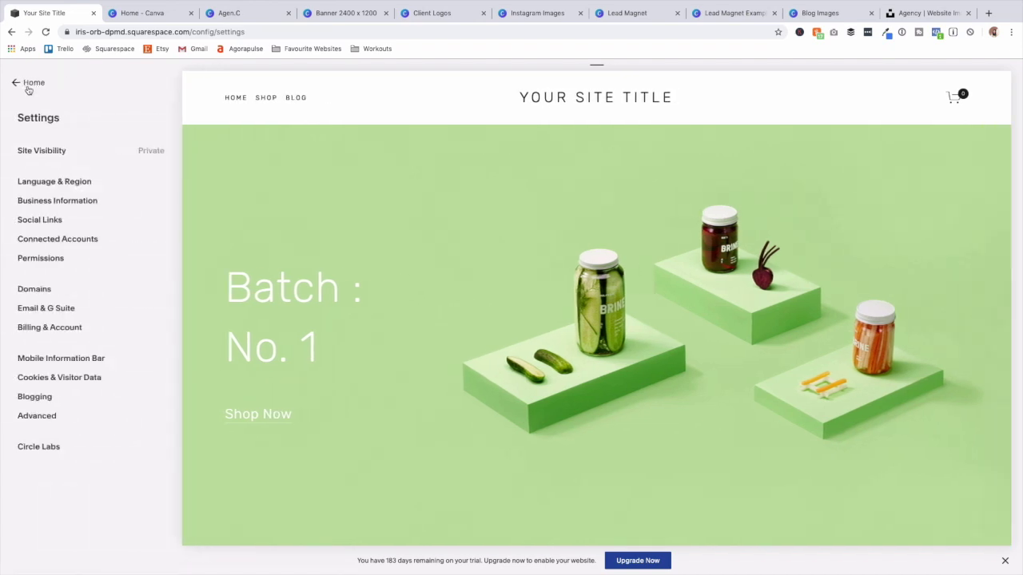
Add the Twitter and Instagram profile URLs as social links, then return to Settings.
click(39, 217)
click(50, 211)
text(https:)
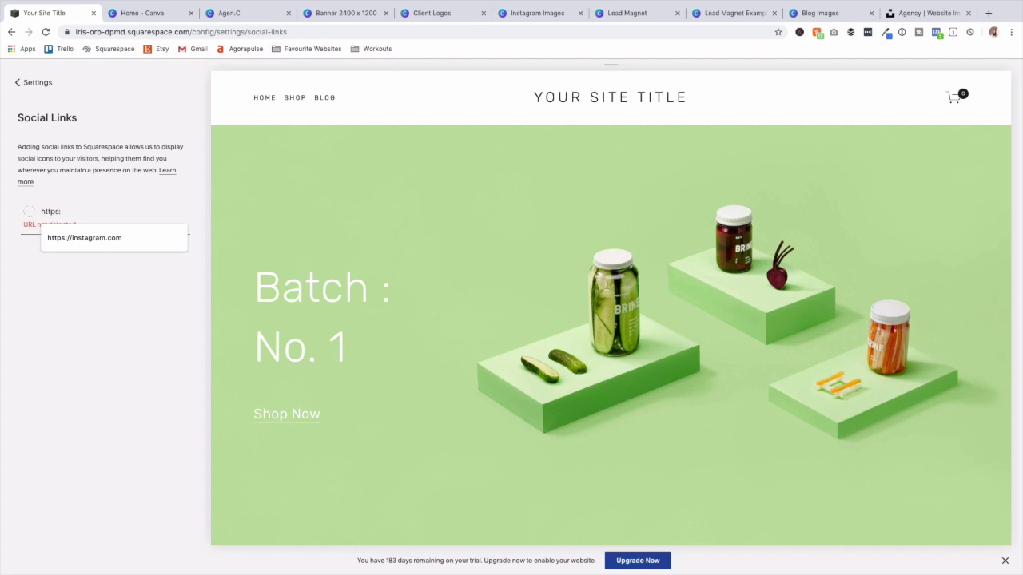
text(//twitter.com)
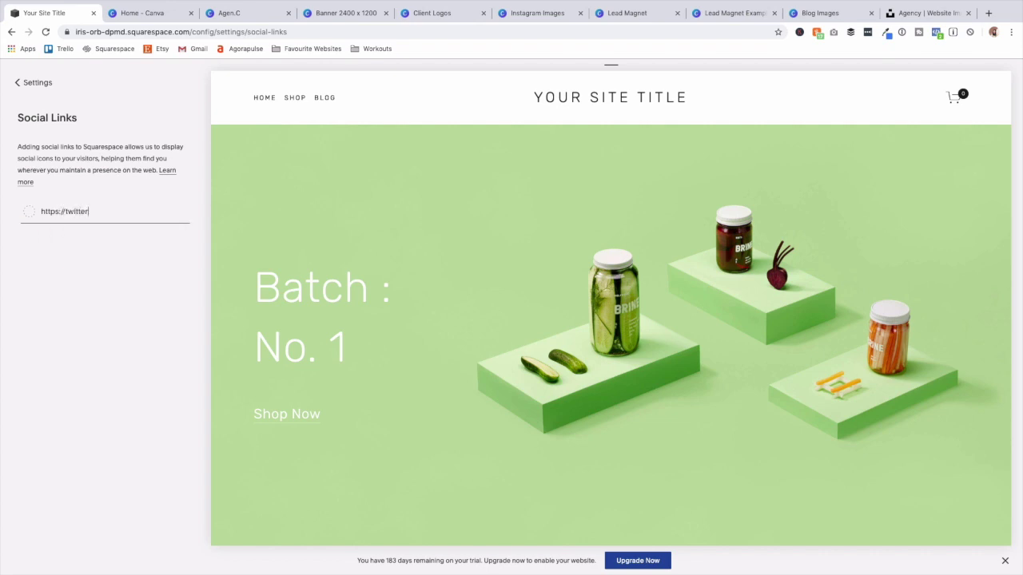
text(/chloeforbesk)
key(Return)
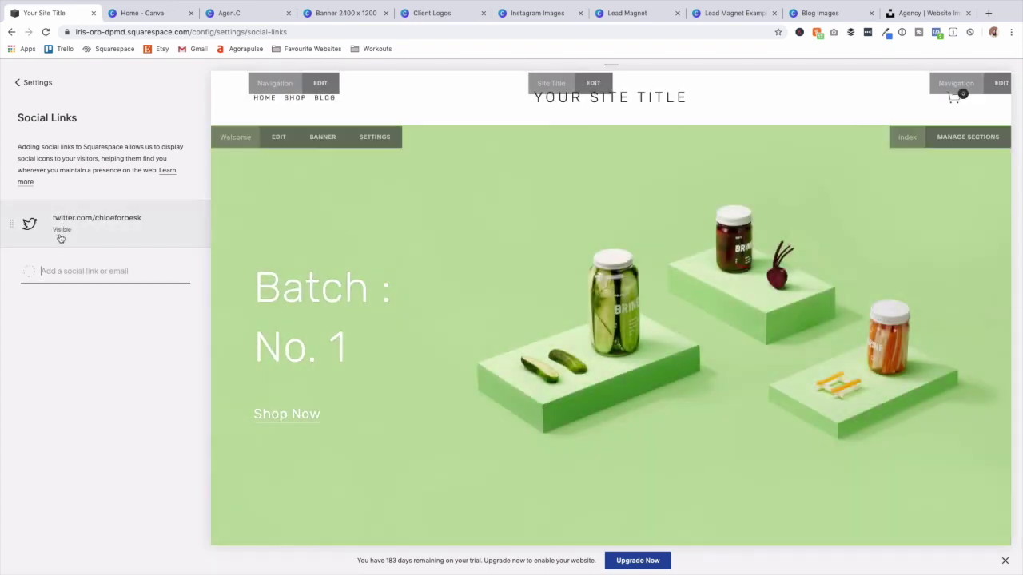
text(Instag)
key(Return)
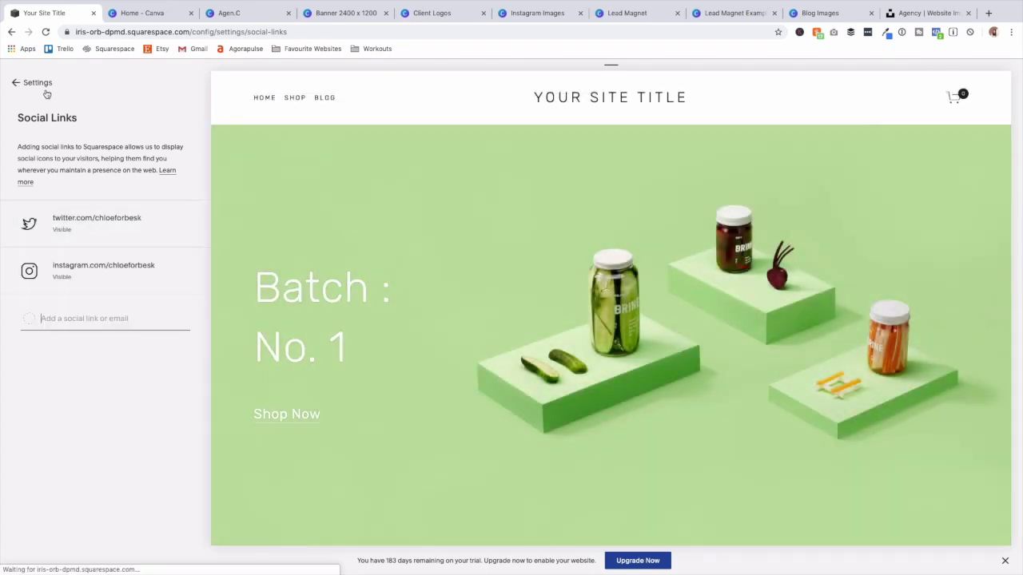
click(28, 83)
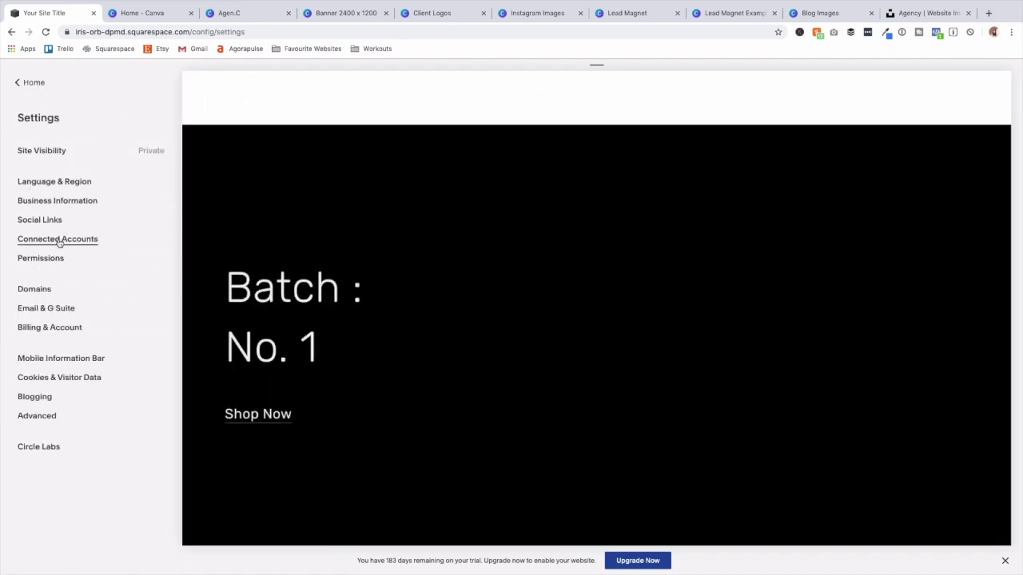
click(59, 240)
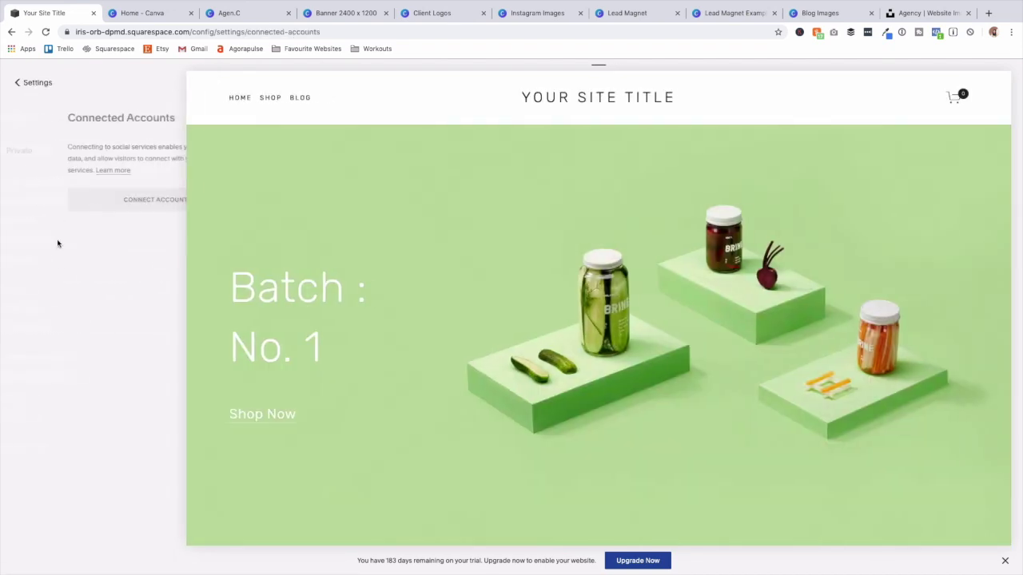
click(55, 205)
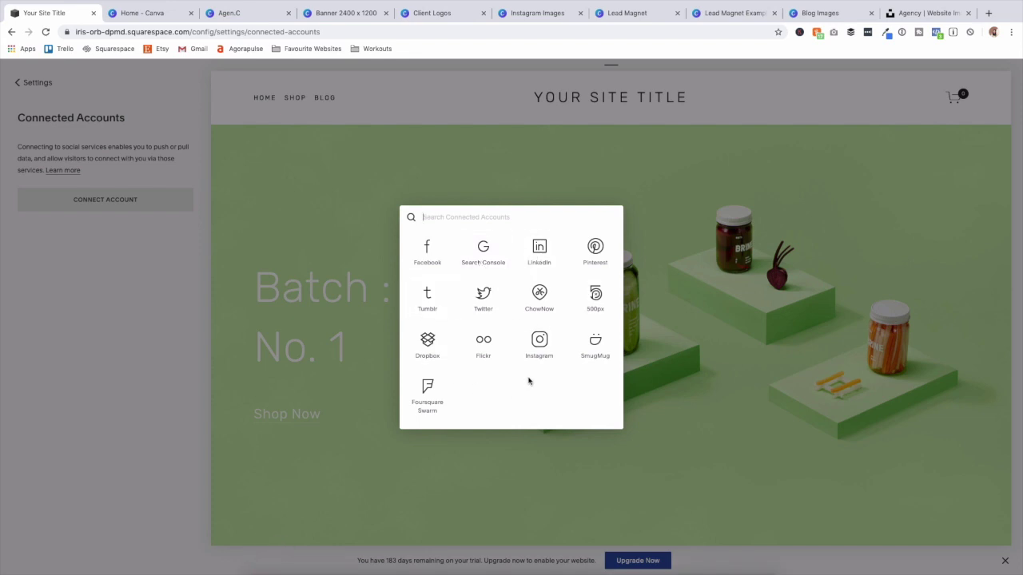
click(47, 102)
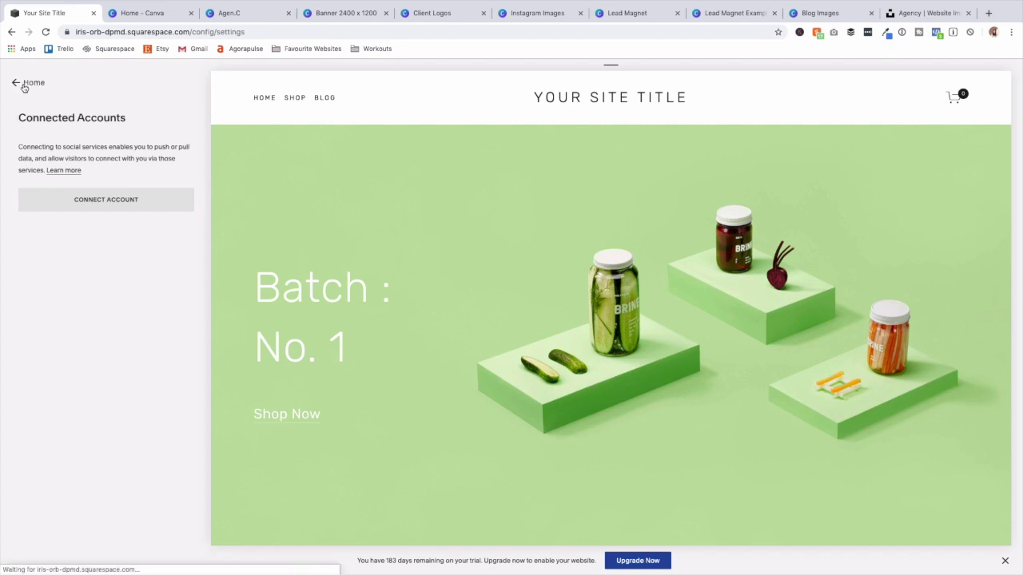
click(24, 85)
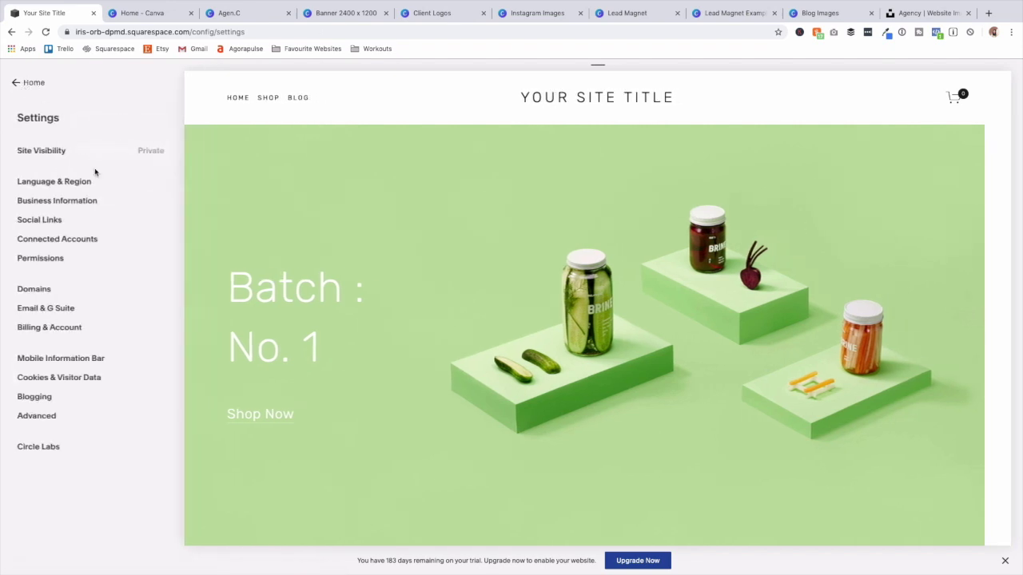
click(64, 262)
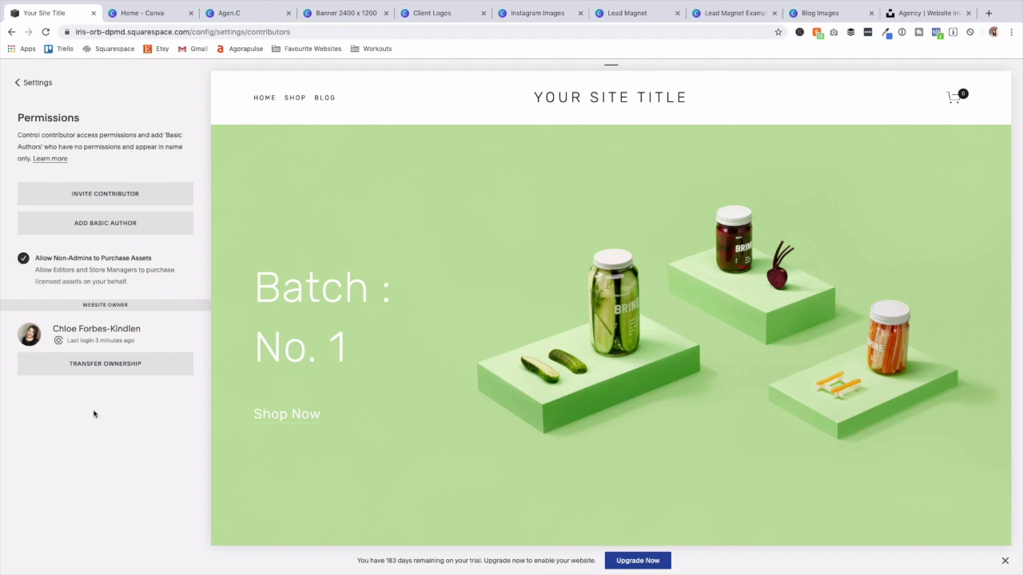
click(34, 84)
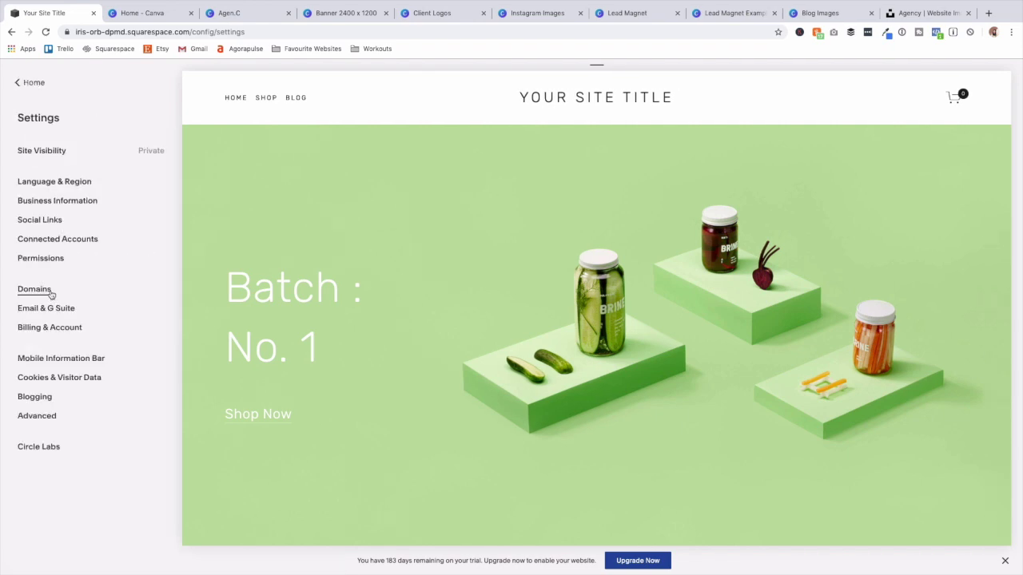
click(50, 295)
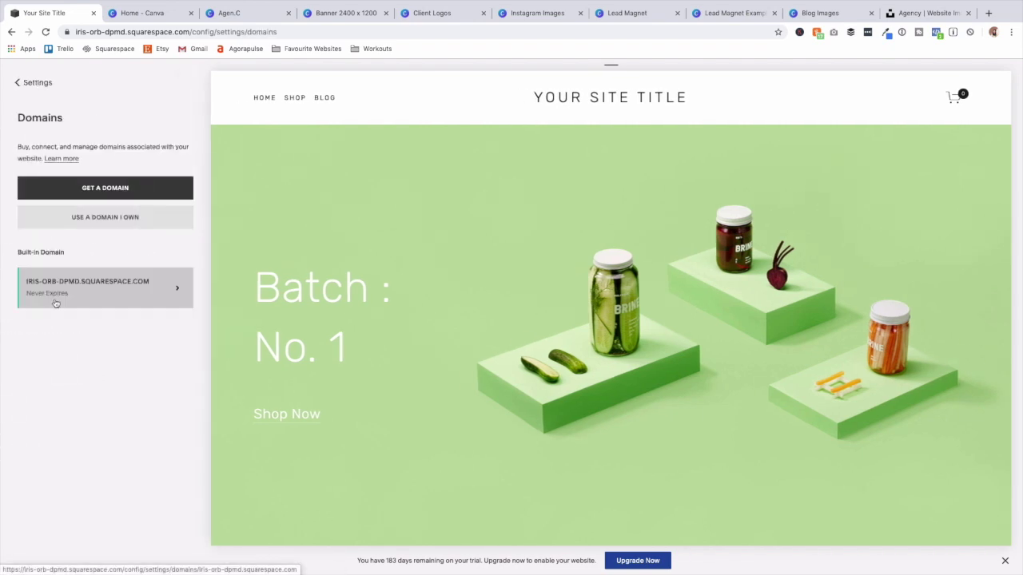
click(133, 284)
drag(68, 263, 9, 265)
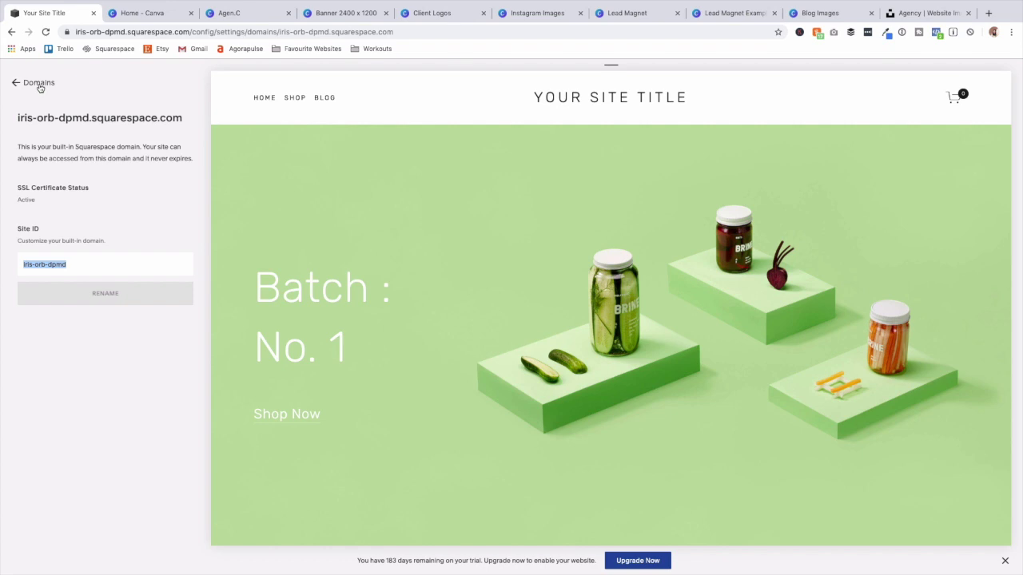
click(39, 85)
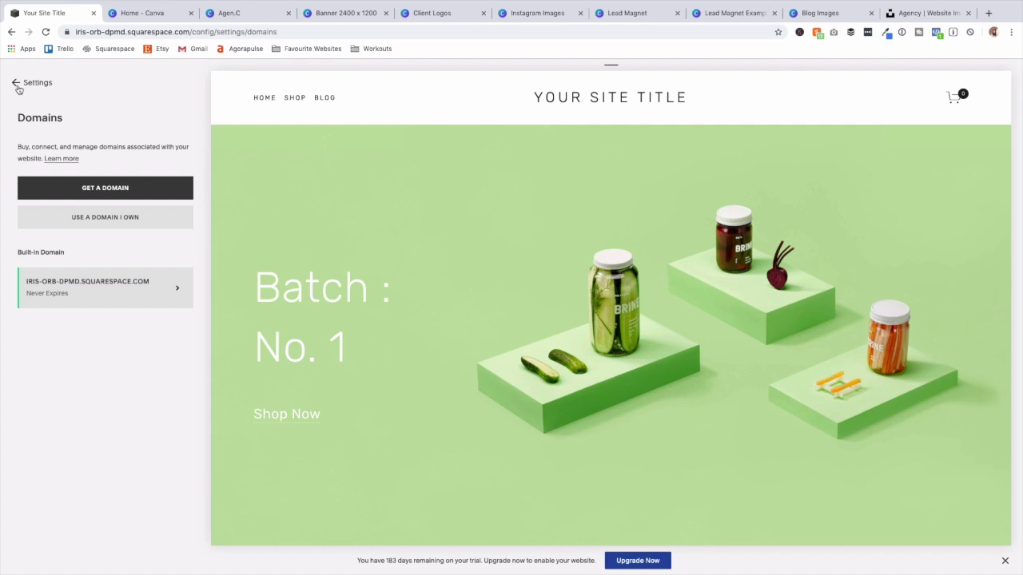
click(18, 87)
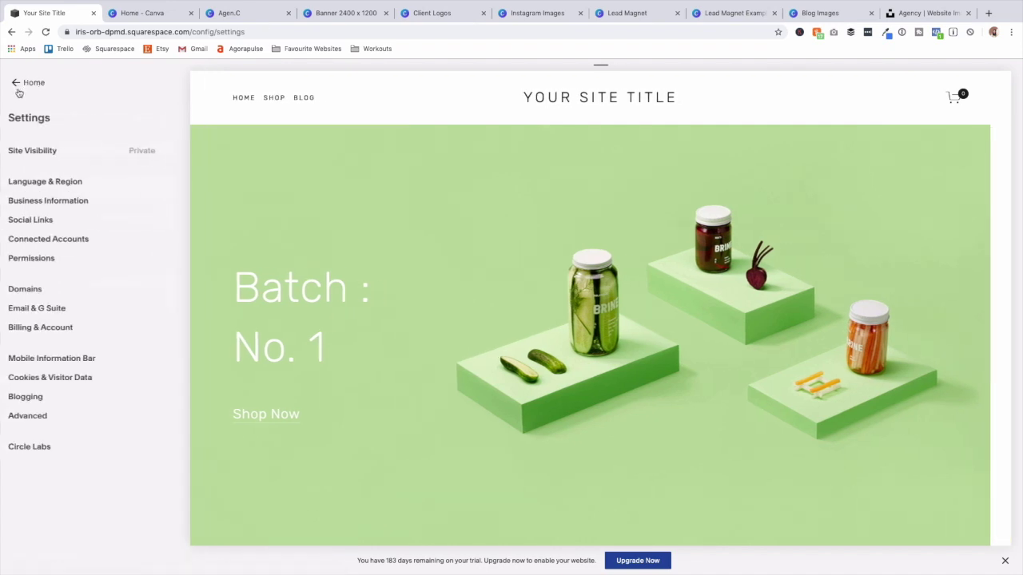
Check Email & G Suite (no connected domains), then open Billing & Account.
click(49, 310)
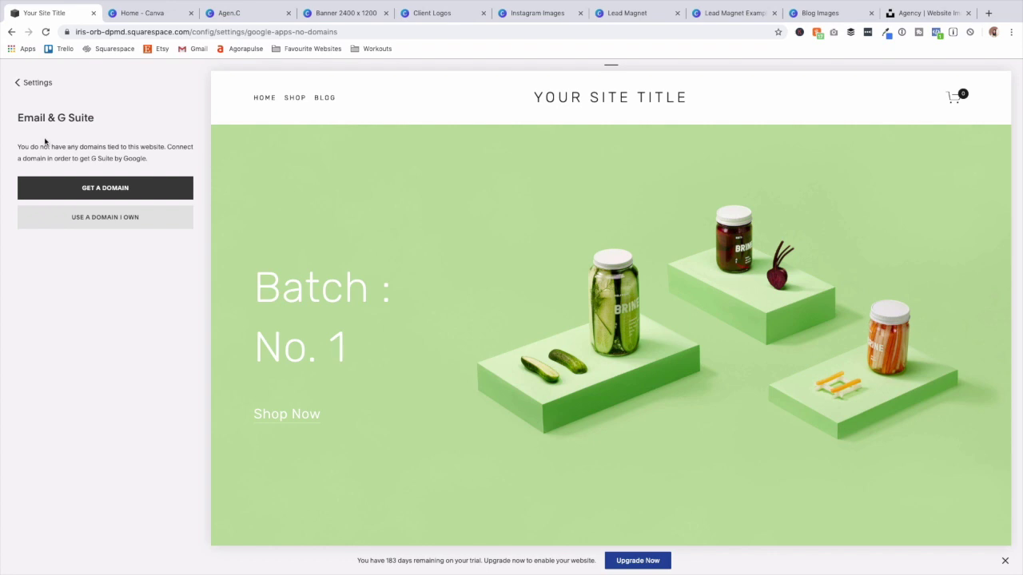
click(32, 83)
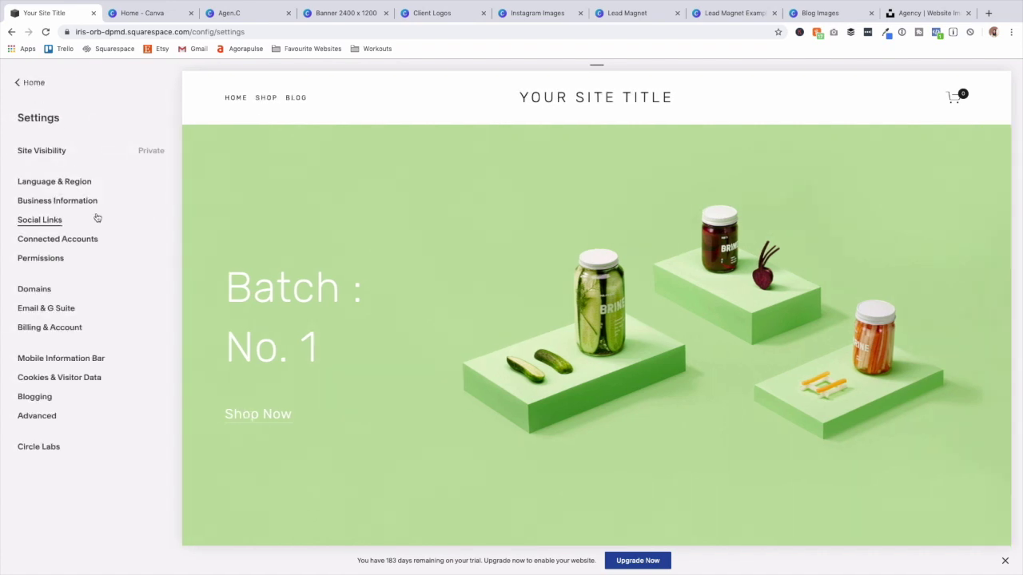
click(72, 335)
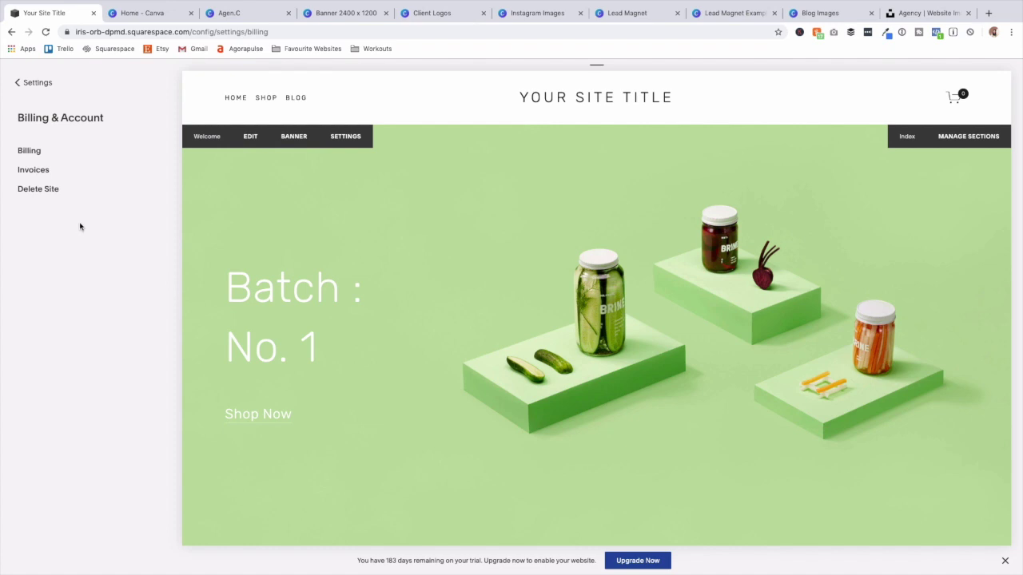
Open Billing and review the Select Your Plan table, plans from £8 to £24 monthly.
click(37, 154)
click(133, 276)
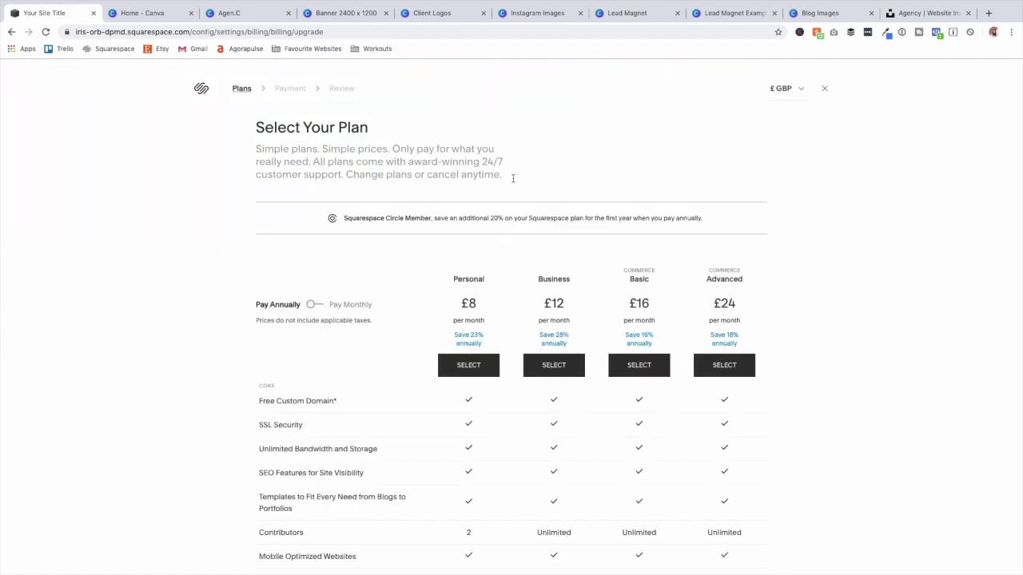
scroll(765, 359, down, 5)
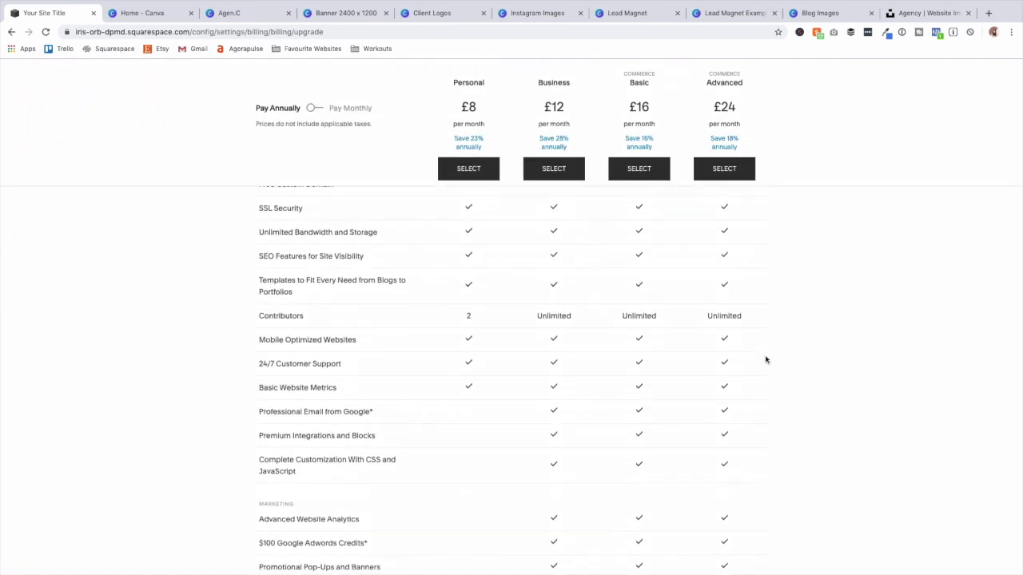
drag(538, 78, 569, 110)
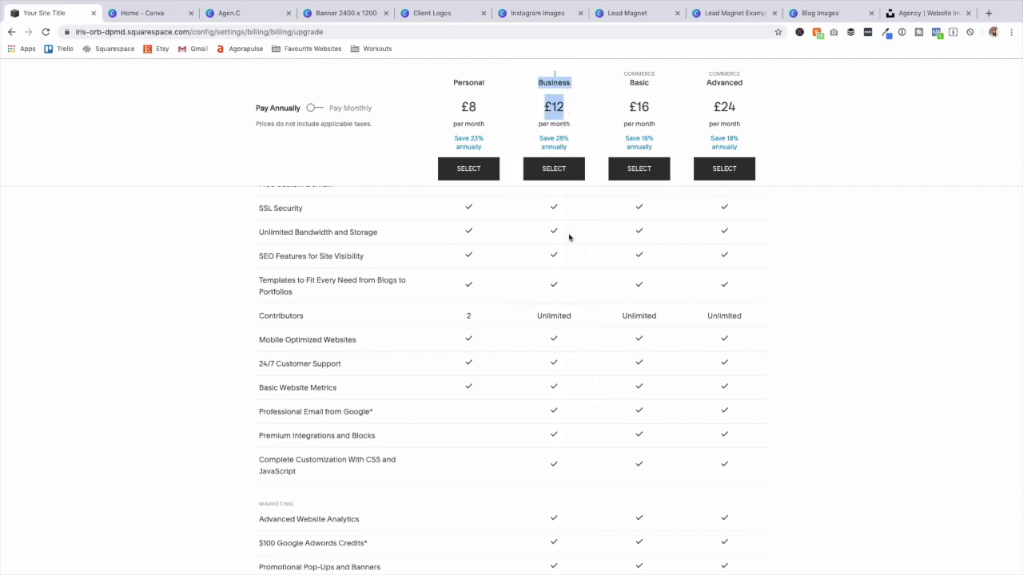
scroll(569, 240, down, 5)
scroll(569, 244, down, 3)
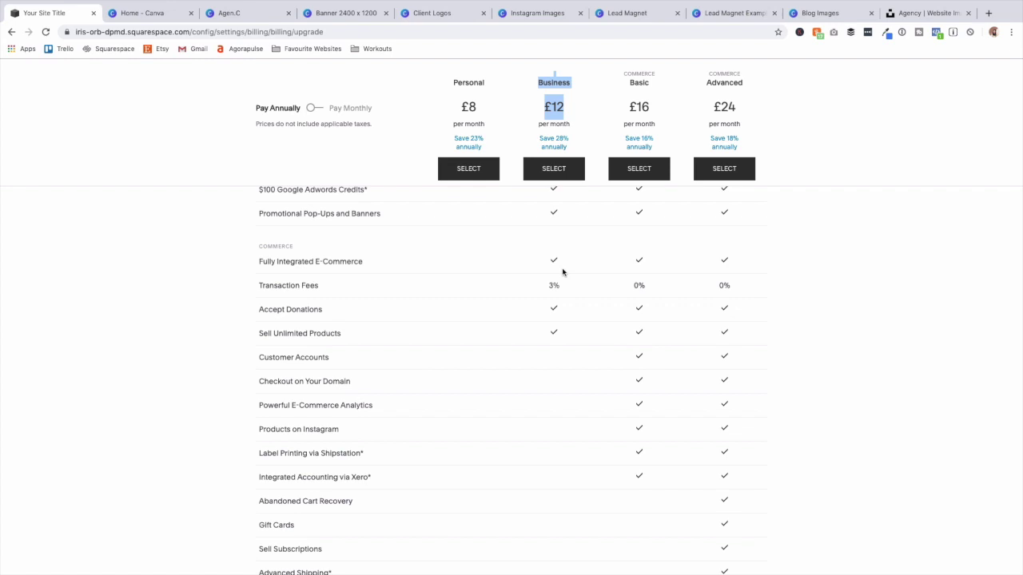
scroll(564, 273, up, 1)
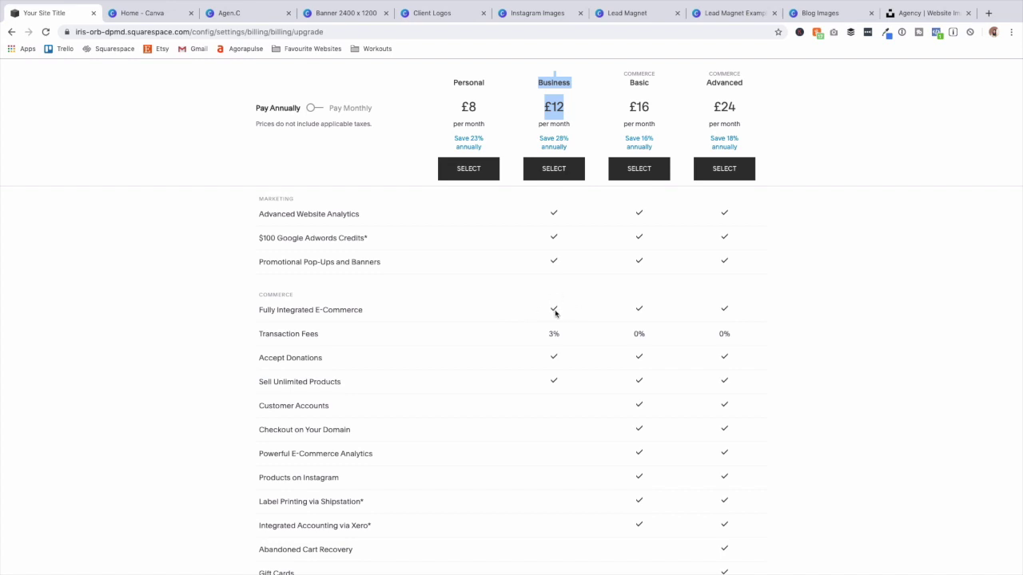
scroll(564, 341, up, 1)
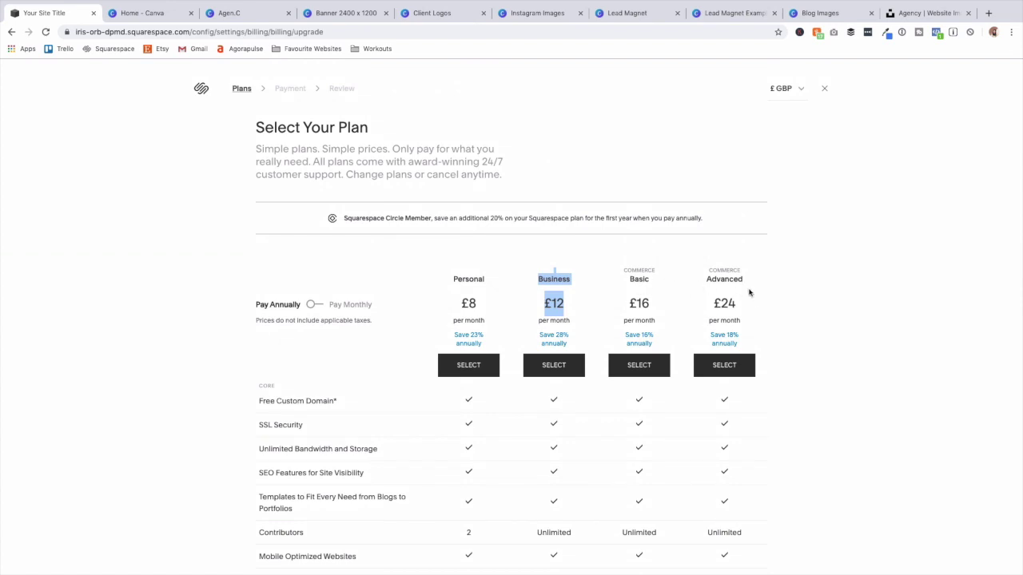
scroll(720, 297, down, 5)
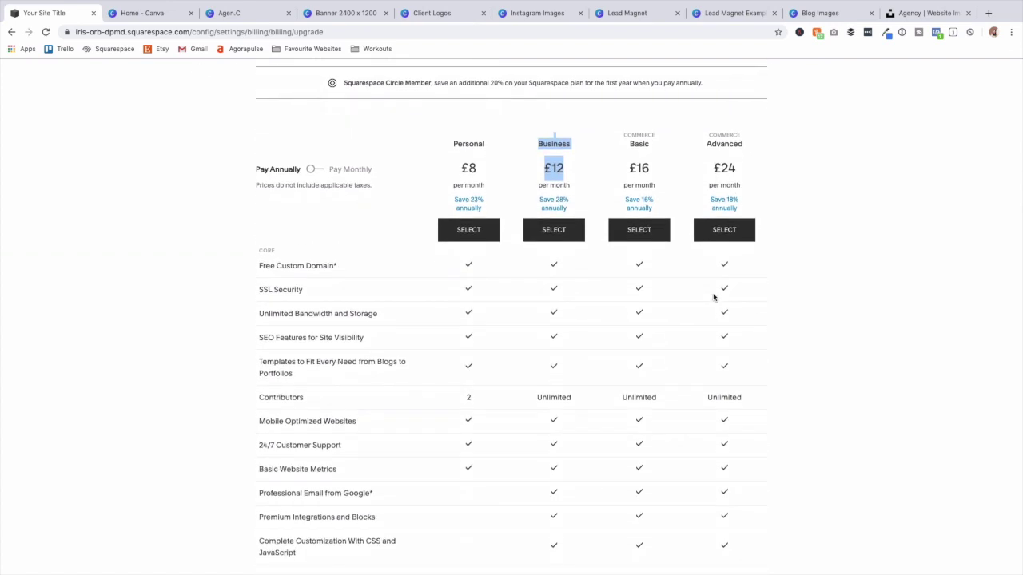
scroll(715, 290, down, 2)
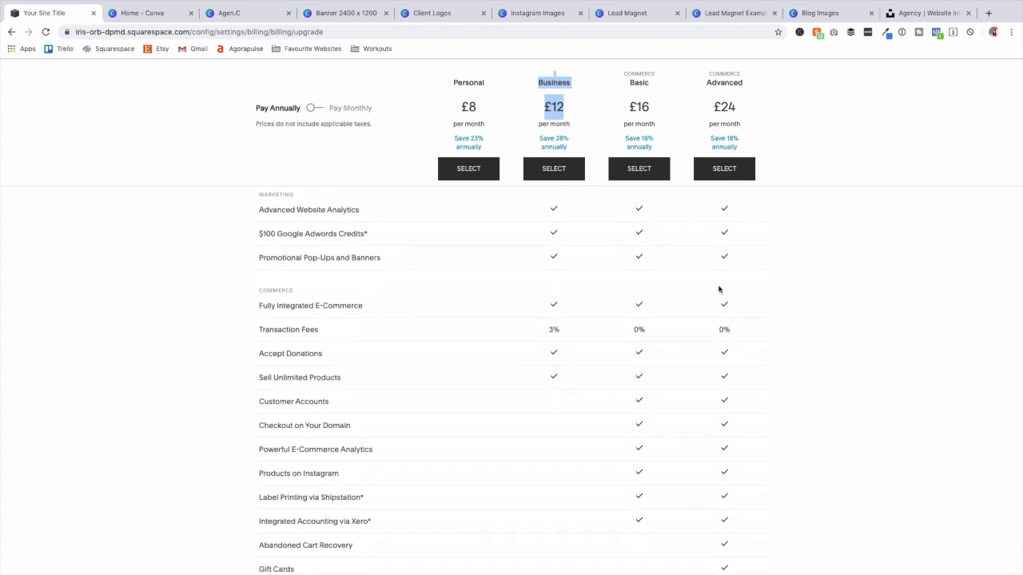
scroll(718, 291, up, 8)
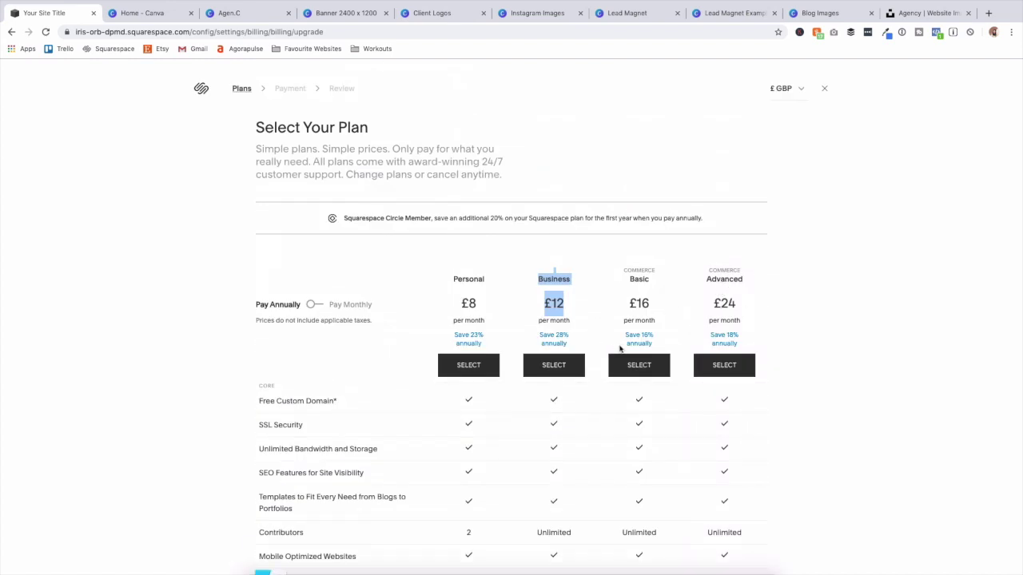
click(570, 284)
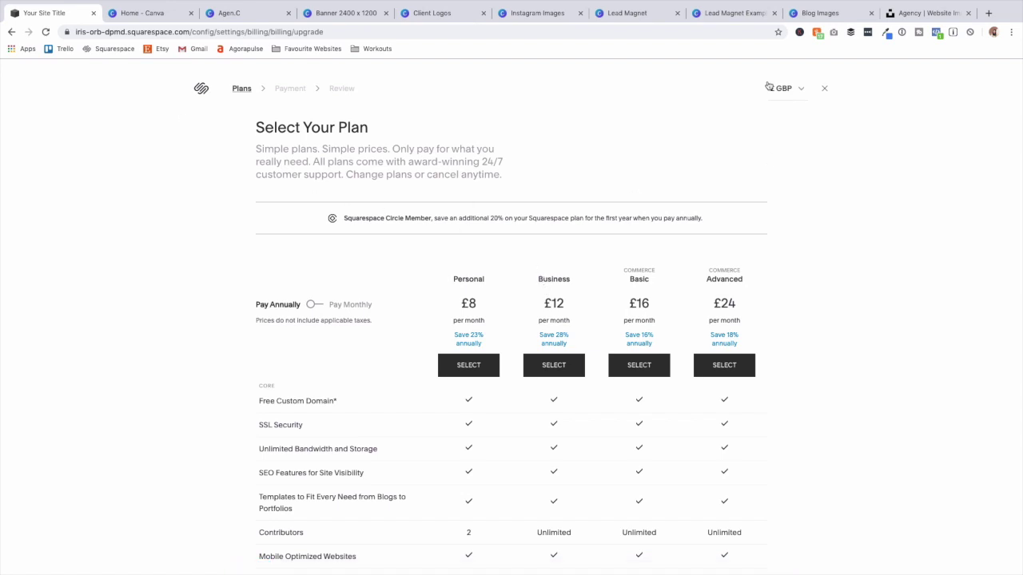
Keep plan prices in £ GBP, close the plan page, and open Settings.
click(798, 89)
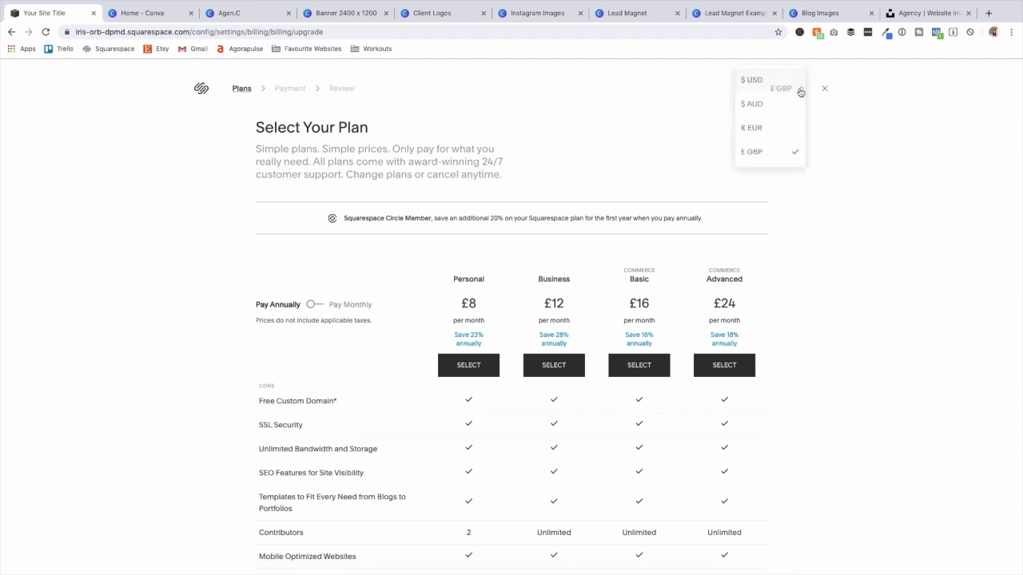
click(875, 99)
click(824, 89)
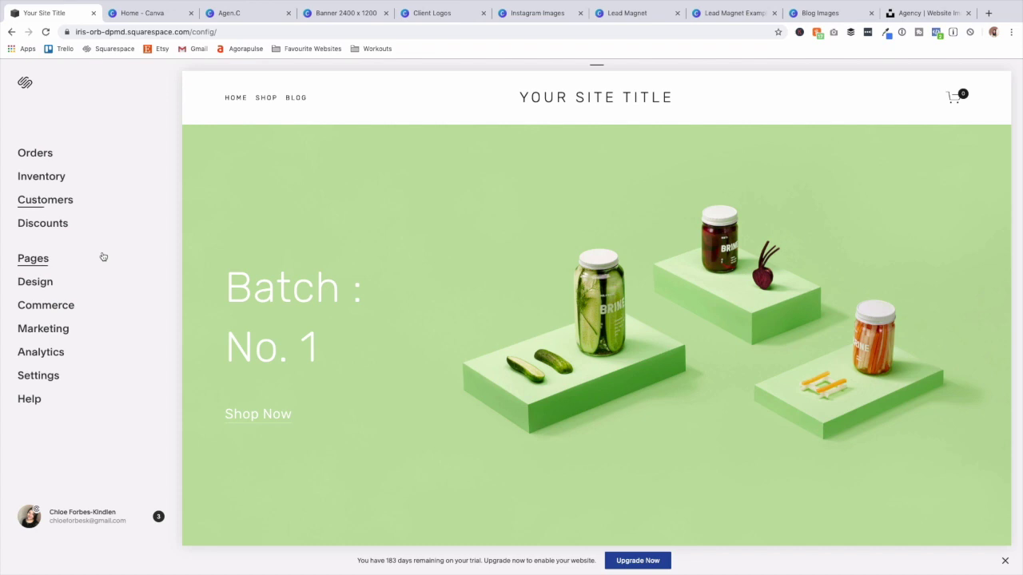
click(57, 375)
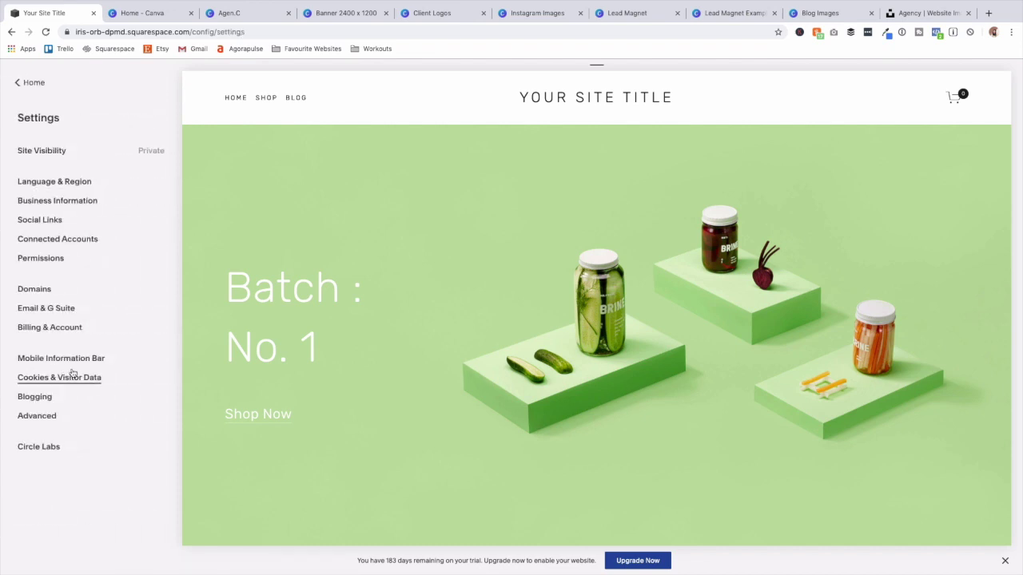
Enable a dark pop-up cookie banner at bottom left and save it.
click(83, 377)
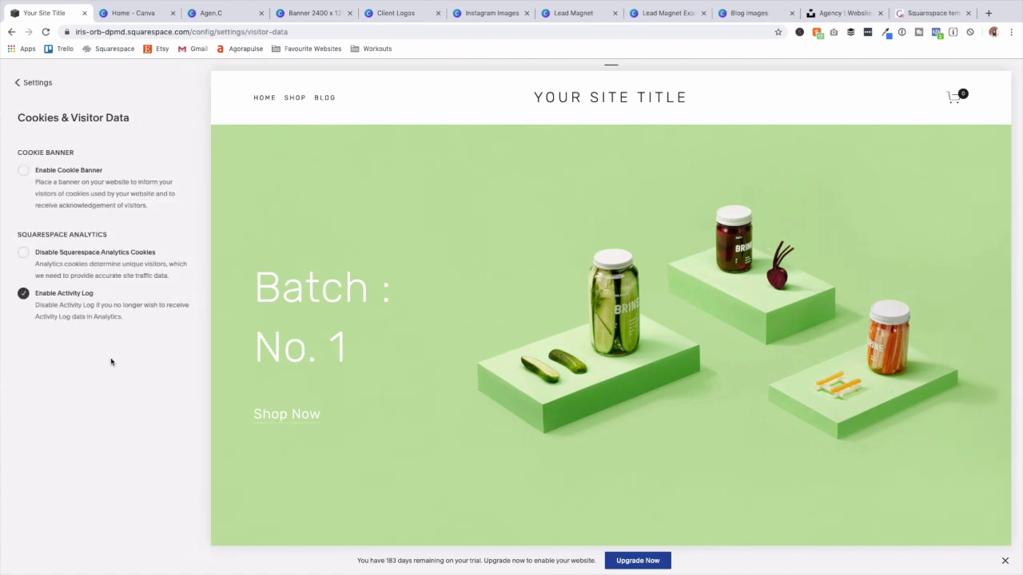
click(24, 171)
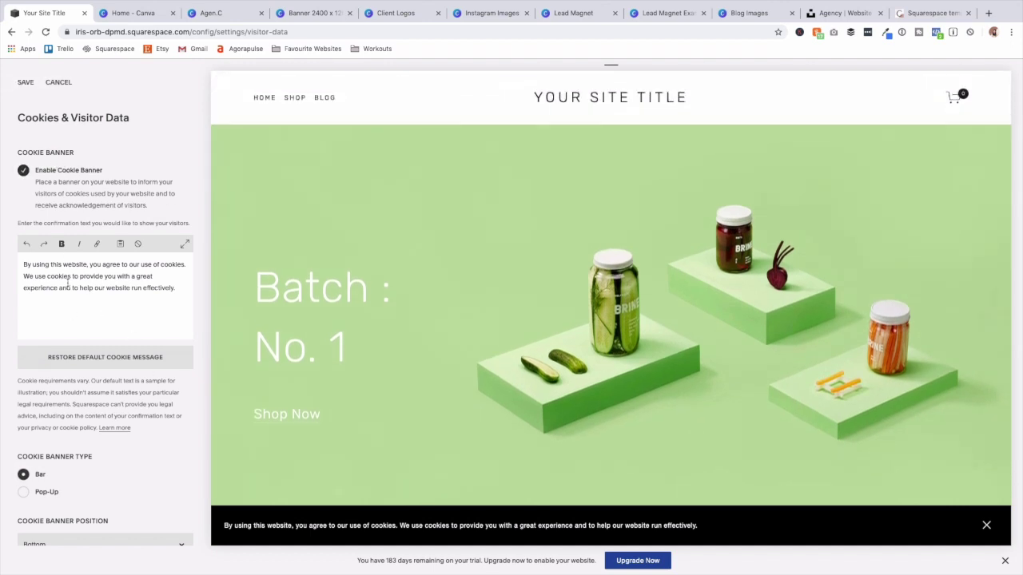
click(24, 492)
scroll(126, 483, down, 3)
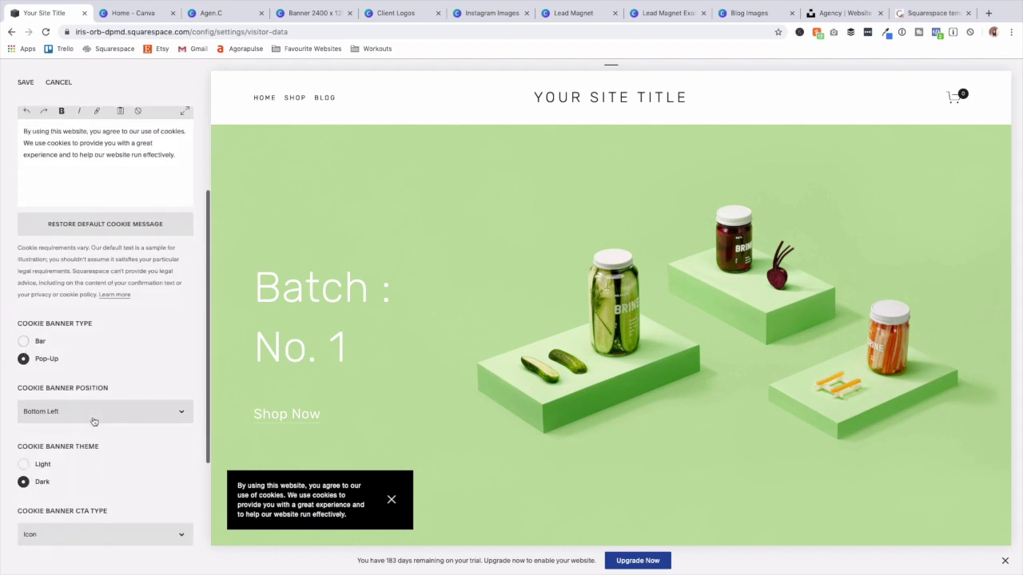
scroll(130, 456, down, 2)
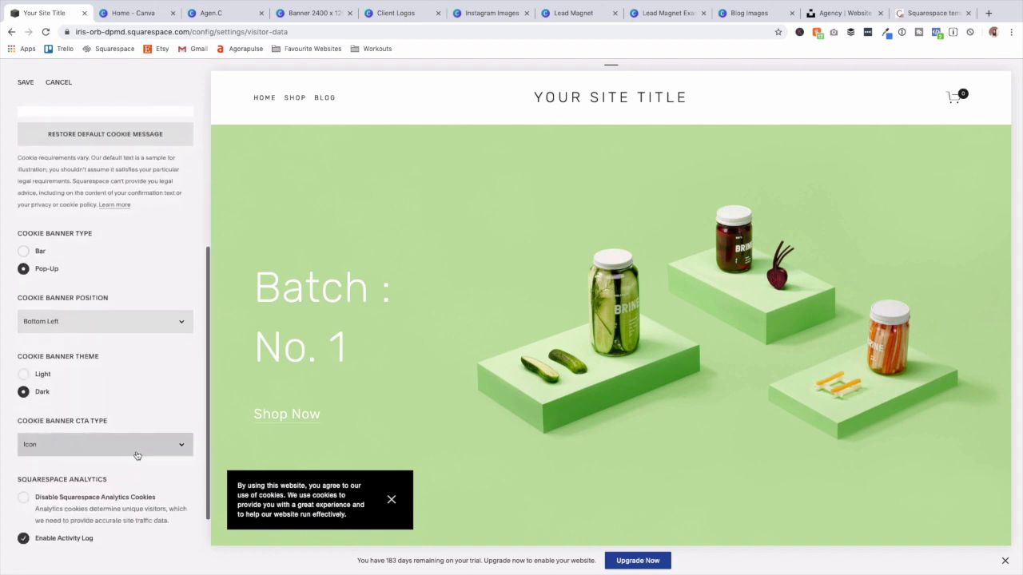
scroll(136, 455, down, 1)
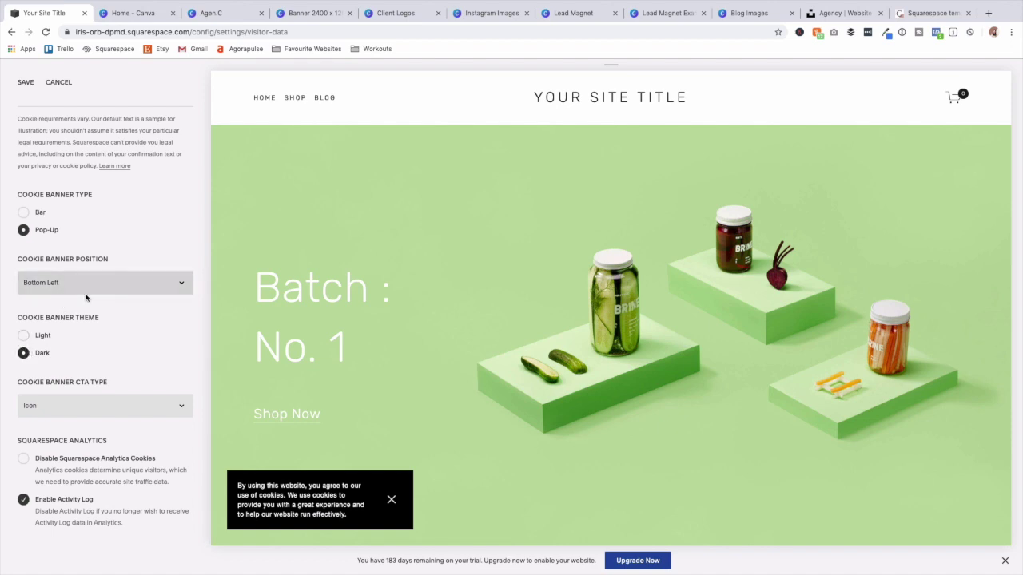
scroll(86, 298, up, 6)
click(30, 86)
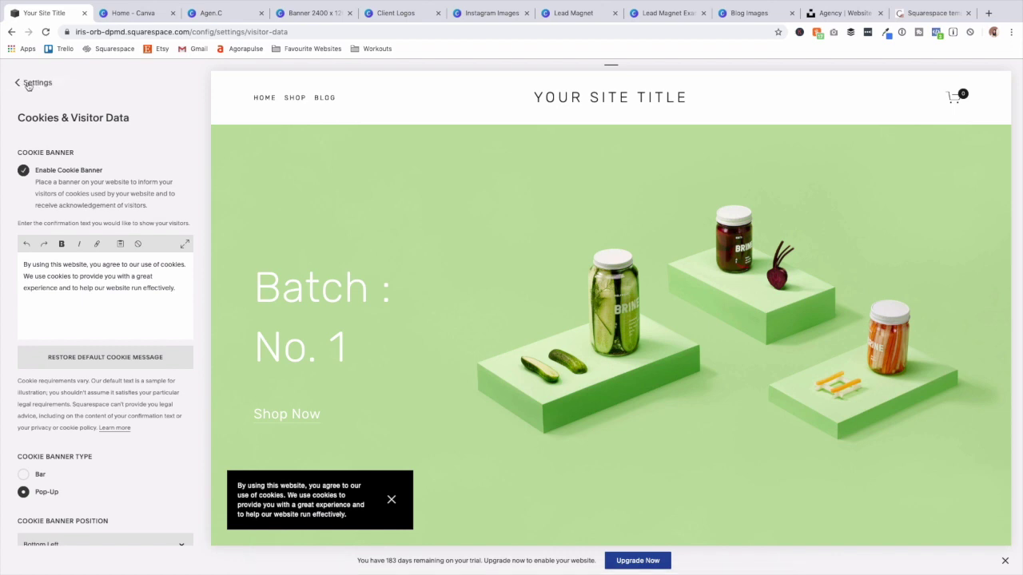
Return to the Settings list and open the Blogging settings.
scroll(44, 274, down, 1)
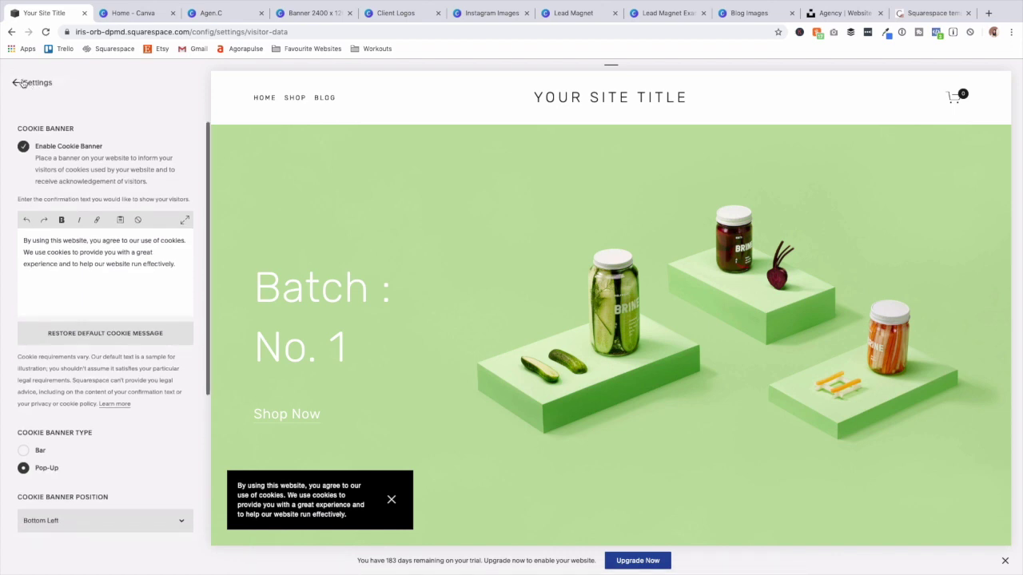
click(21, 82)
click(35, 394)
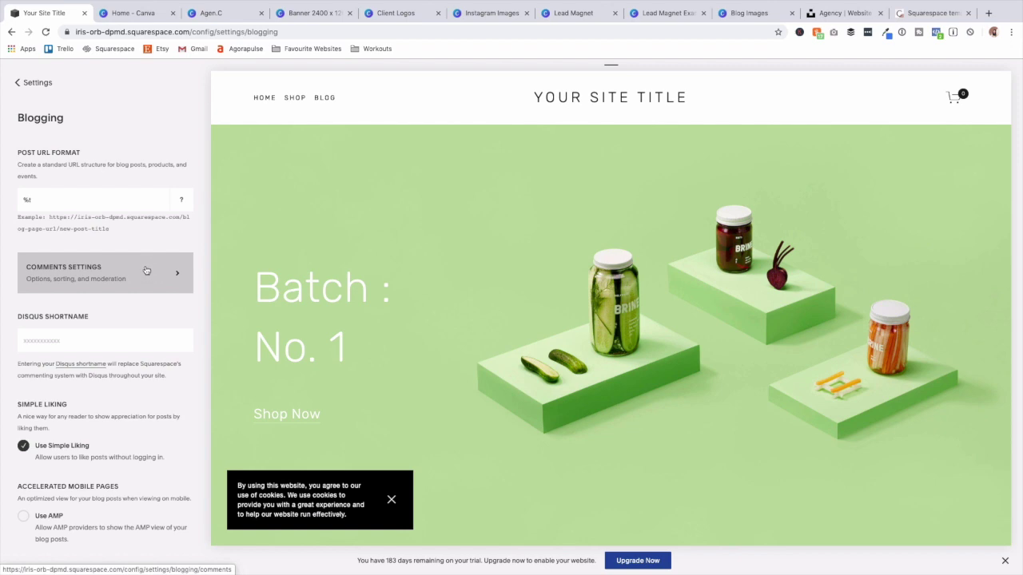
Enable site-wide comments that require approval and save the comment settings.
click(146, 270)
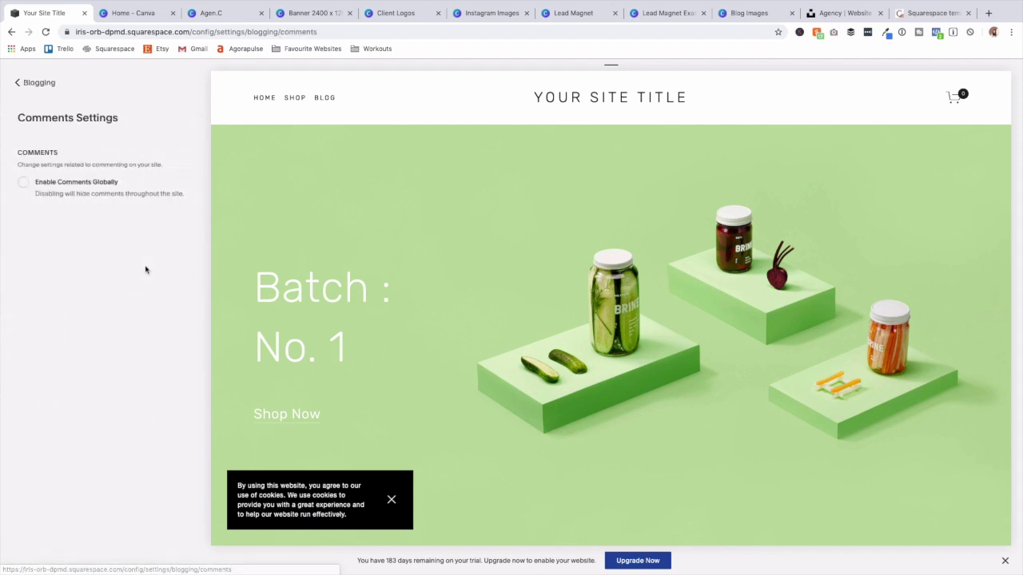
click(38, 183)
click(44, 211)
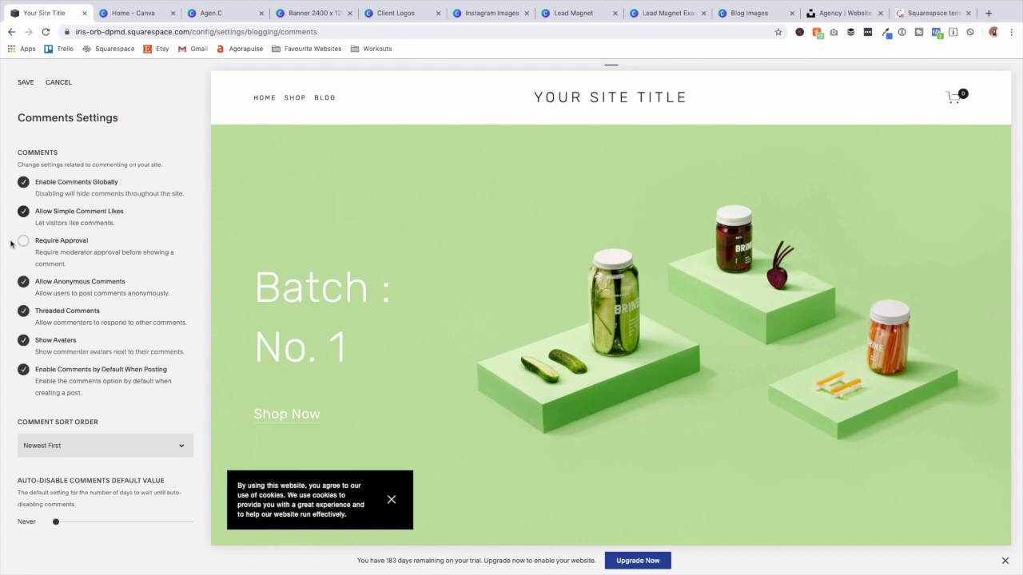
click(23, 241)
click(24, 83)
Turn on AMP for blog posts, save, and return to the Settings list.
click(25, 83)
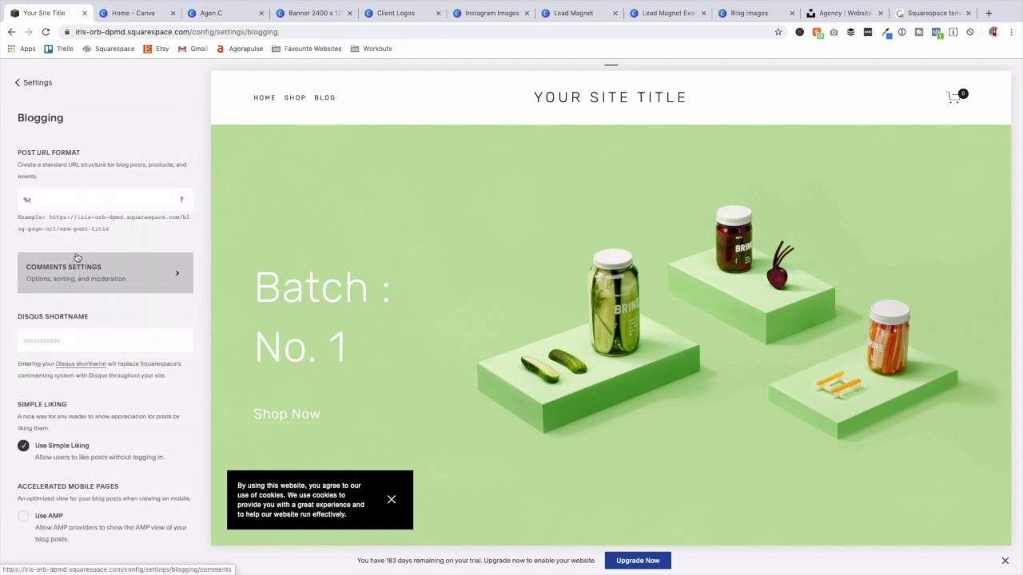
scroll(85, 345, down, 1)
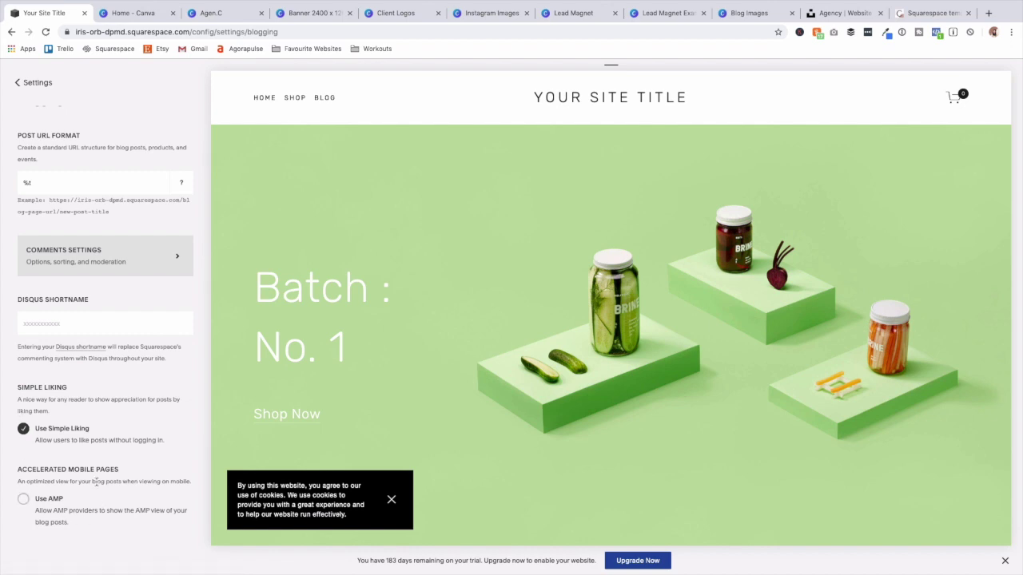
drag(18, 470, 138, 481)
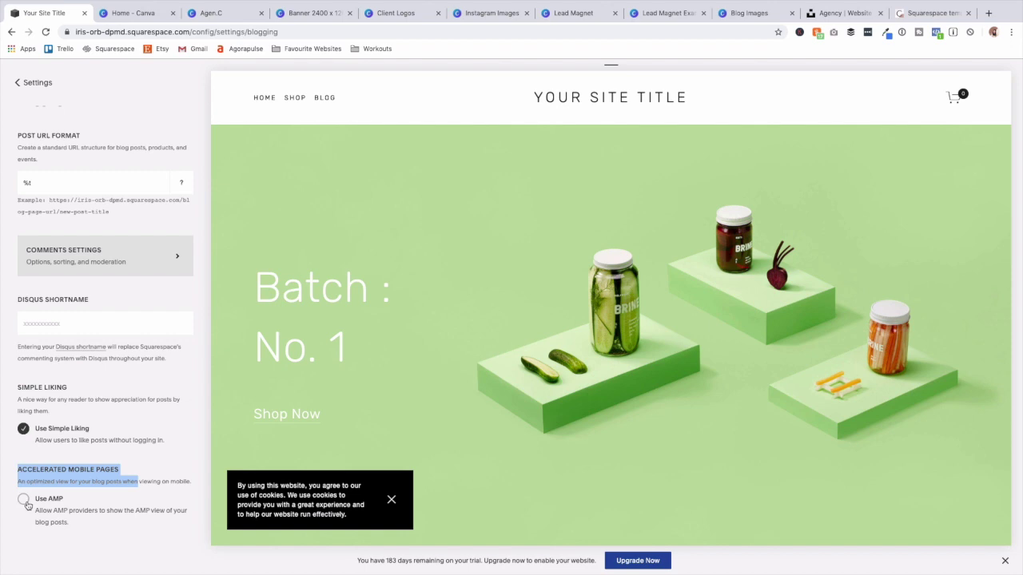
click(25, 501)
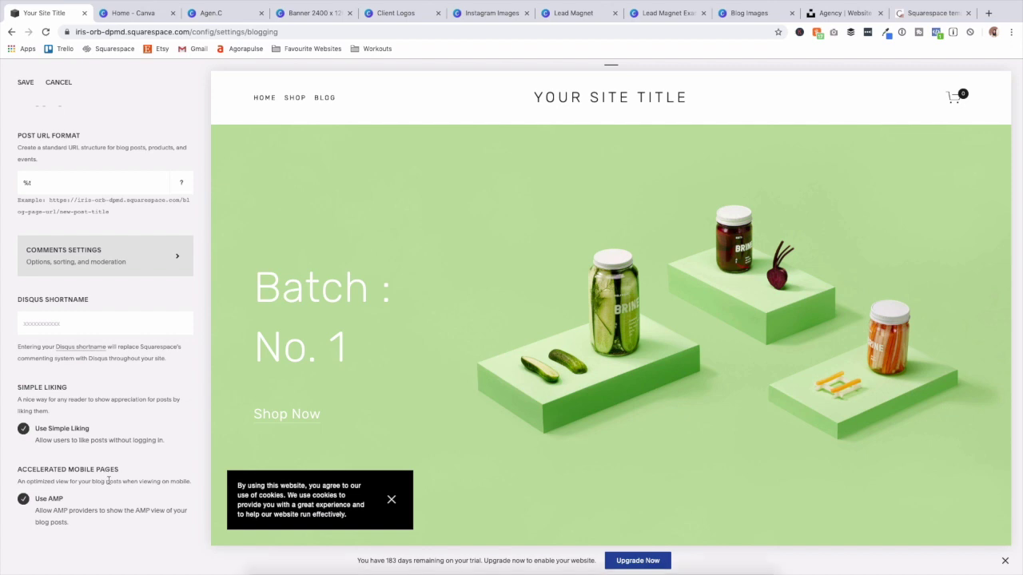
click(26, 82)
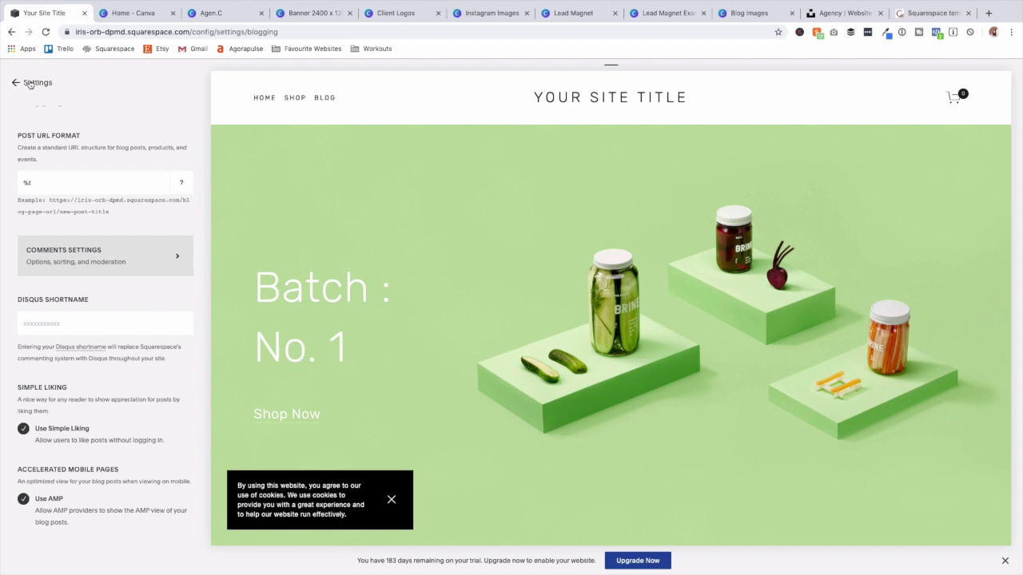
click(28, 82)
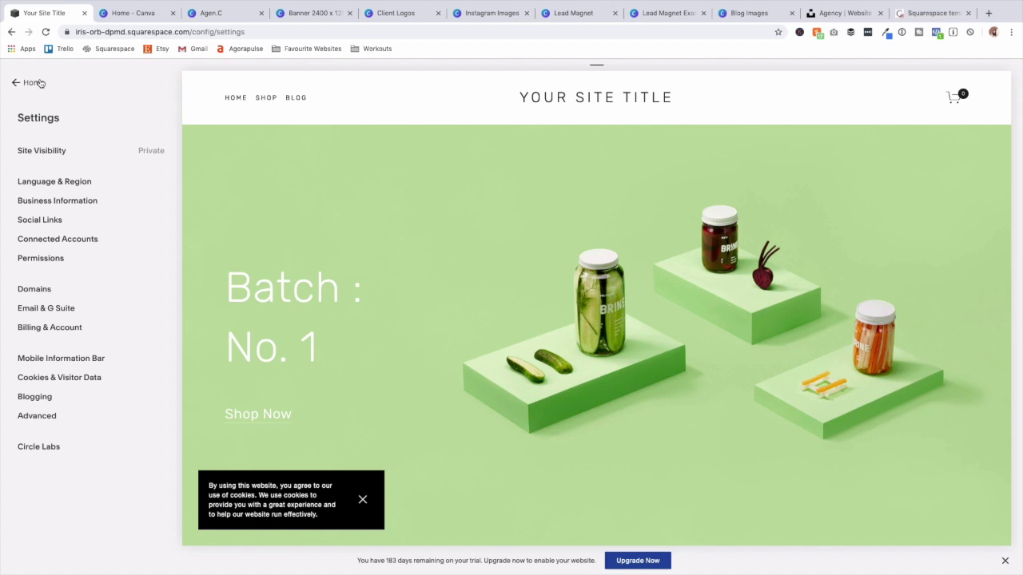
Go back to the dashboard, glance at the Orders page, and return.
click(39, 83)
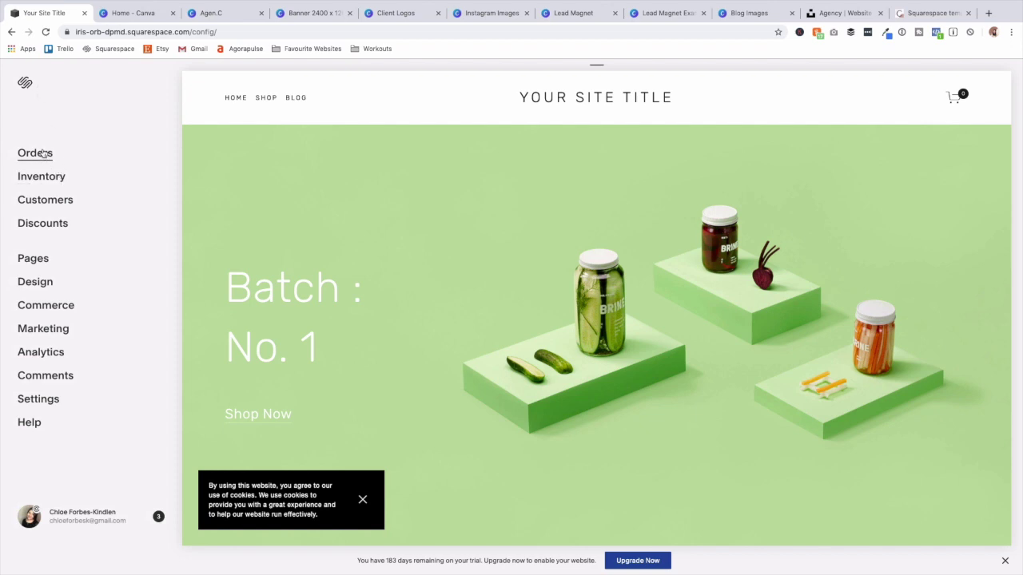
click(42, 152)
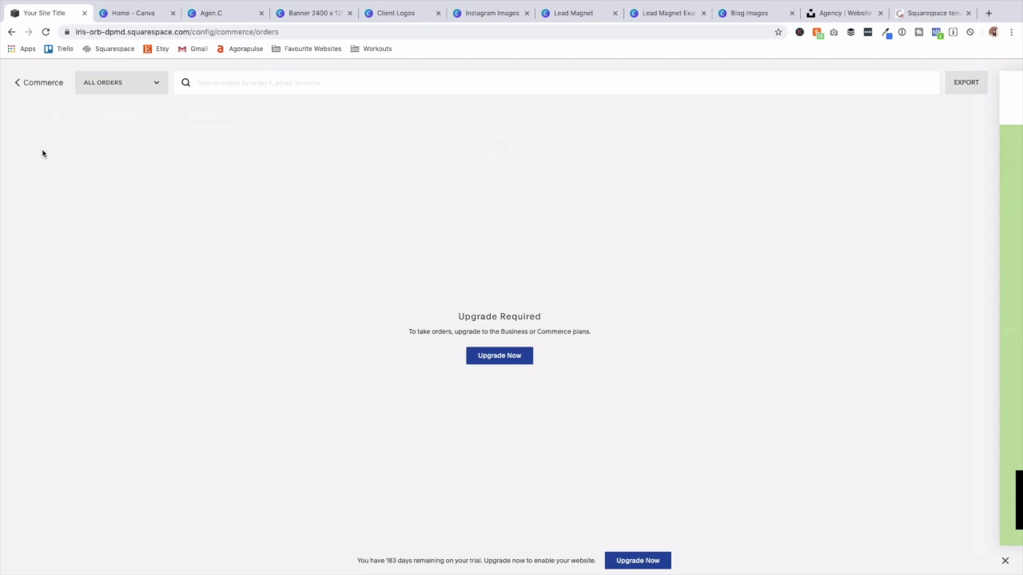
click(16, 82)
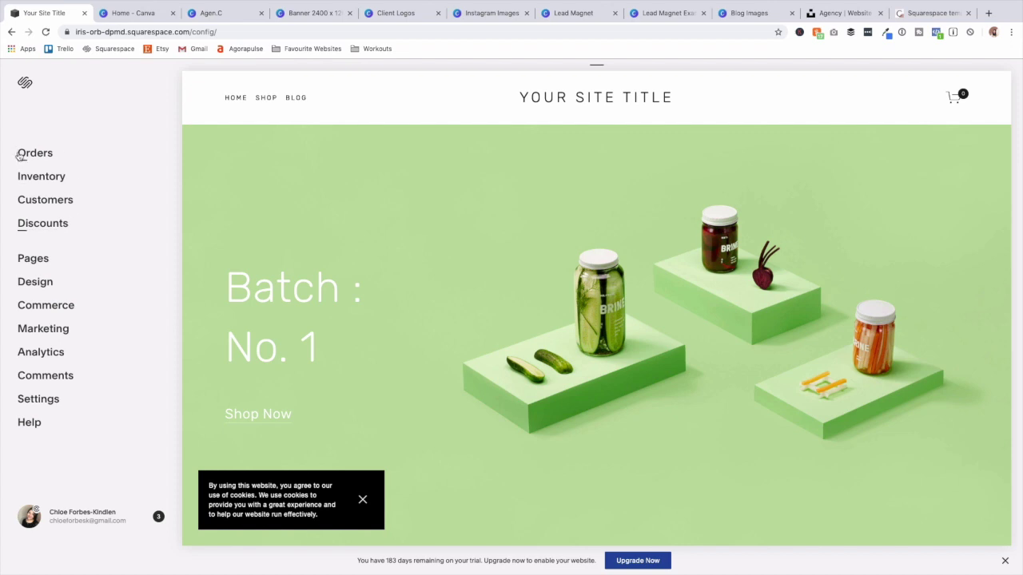
Look over the Marketing Share Buttons and Facebook Pixel & Ads settings.
click(45, 331)
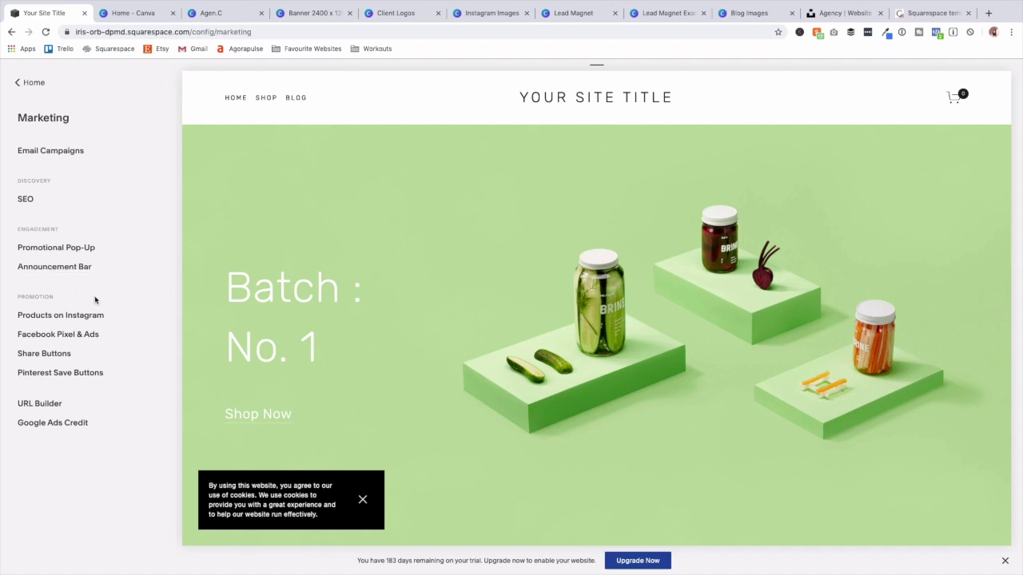
click(53, 358)
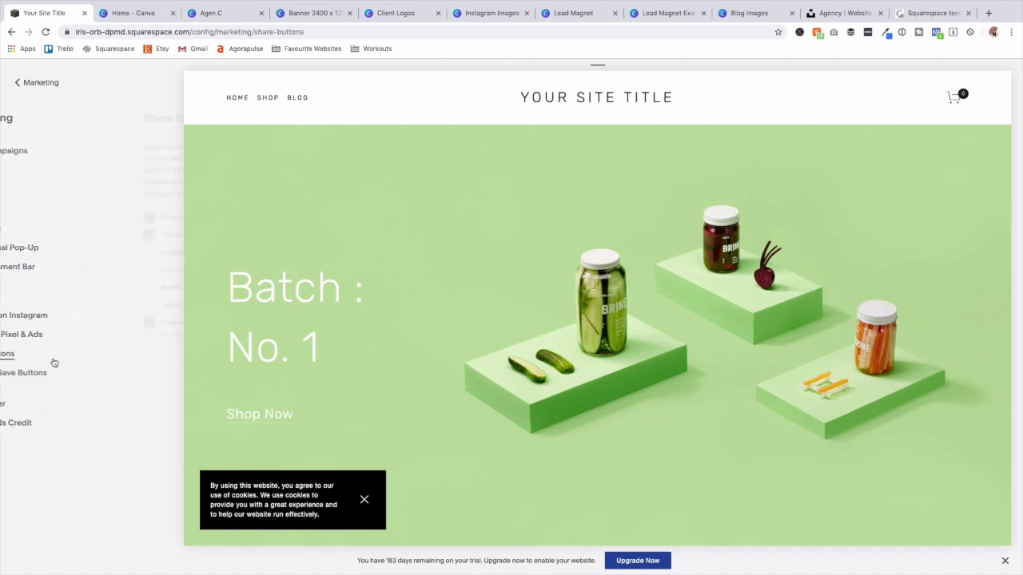
click(30, 83)
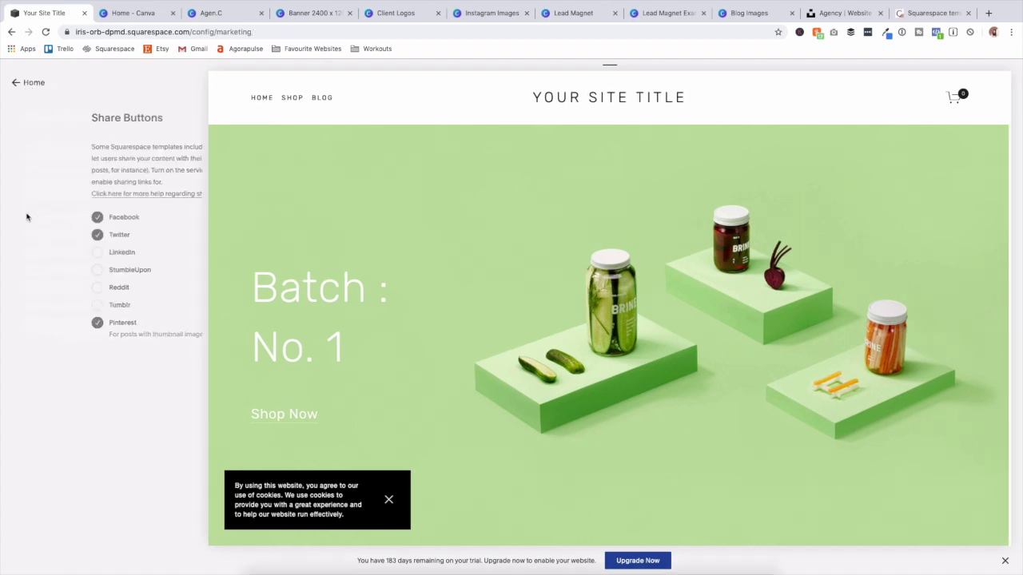
click(57, 339)
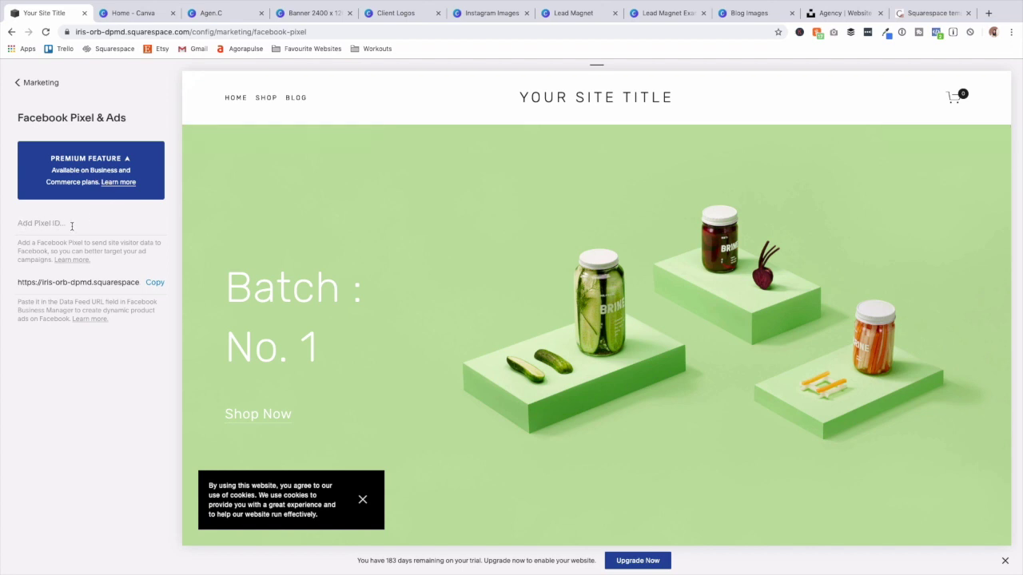
click(33, 83)
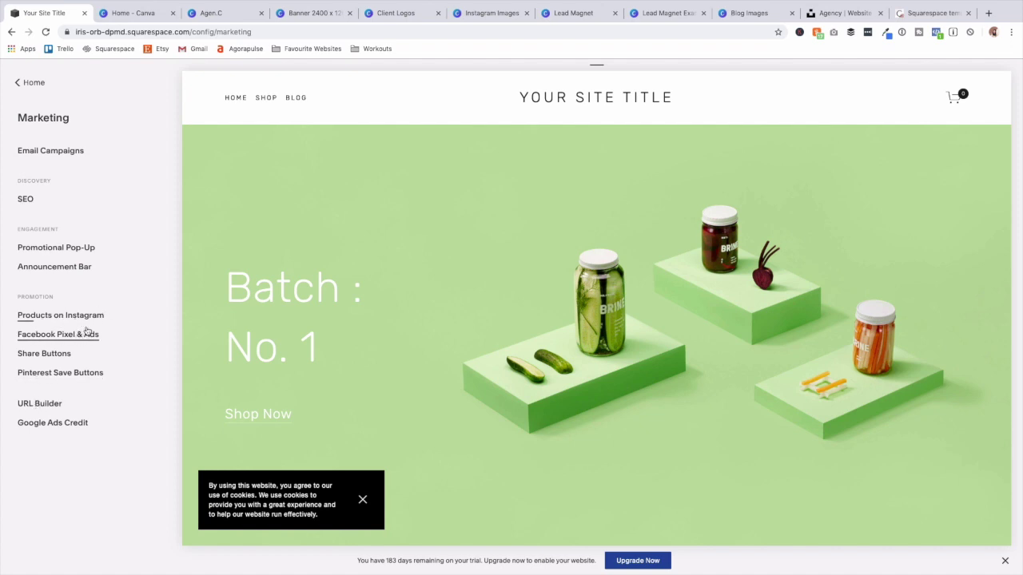
Review the empty Email Campaigns overview, then return to the Marketing options.
click(46, 155)
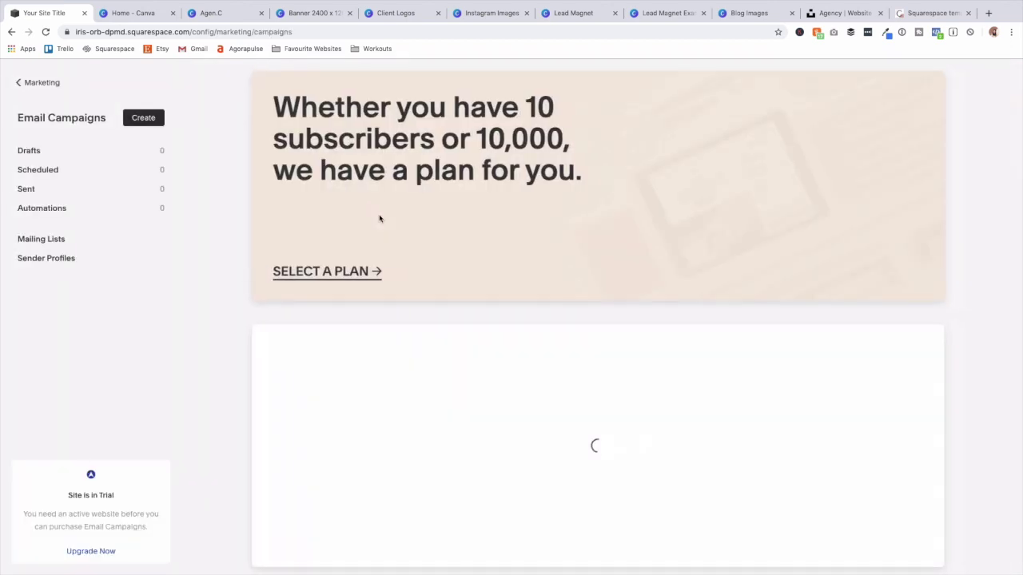
scroll(377, 219, down, 1)
scroll(371, 214, down, 3)
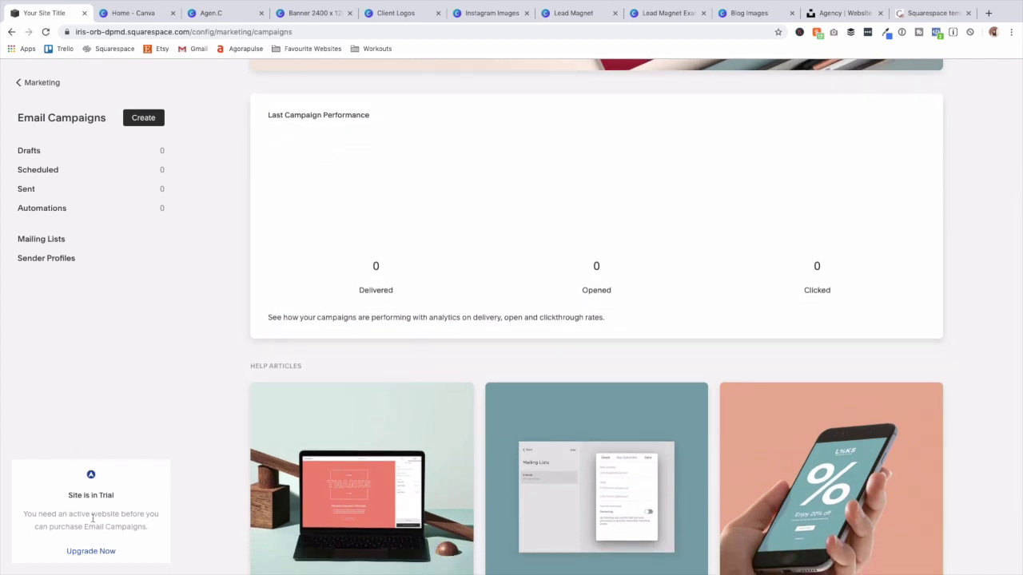
scroll(437, 449, down, 2)
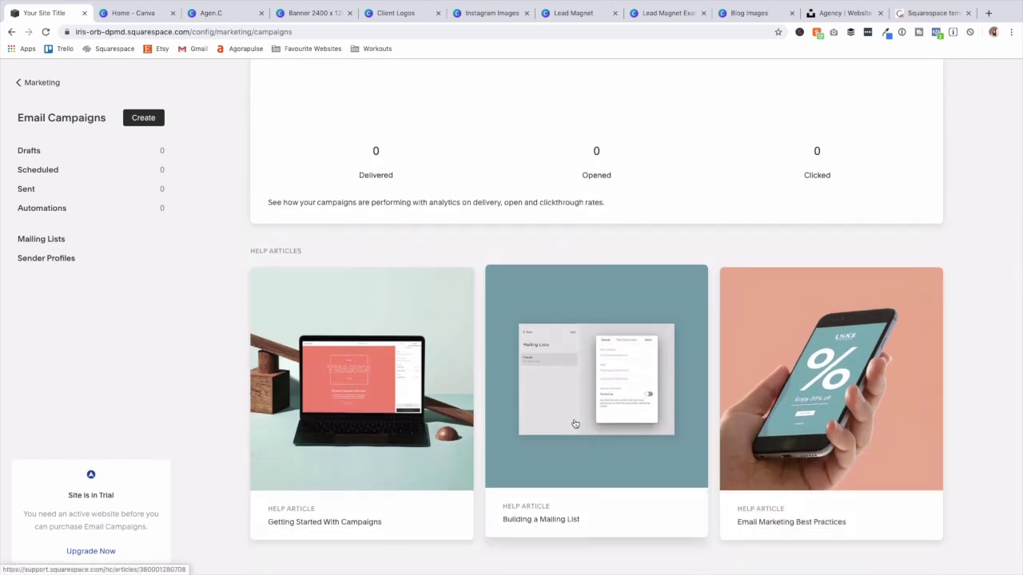
scroll(575, 423, up, 6)
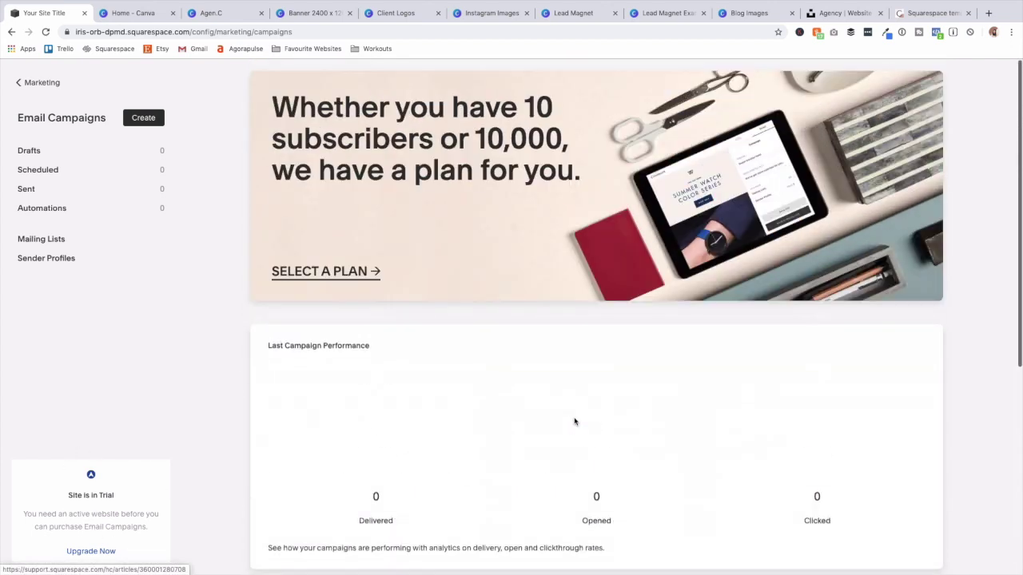
click(30, 82)
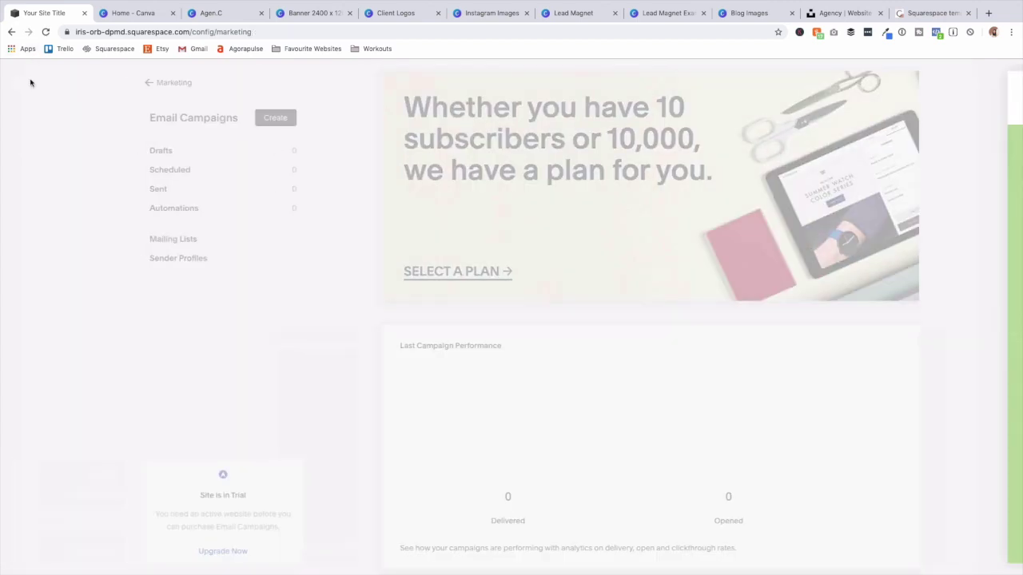
click(30, 83)
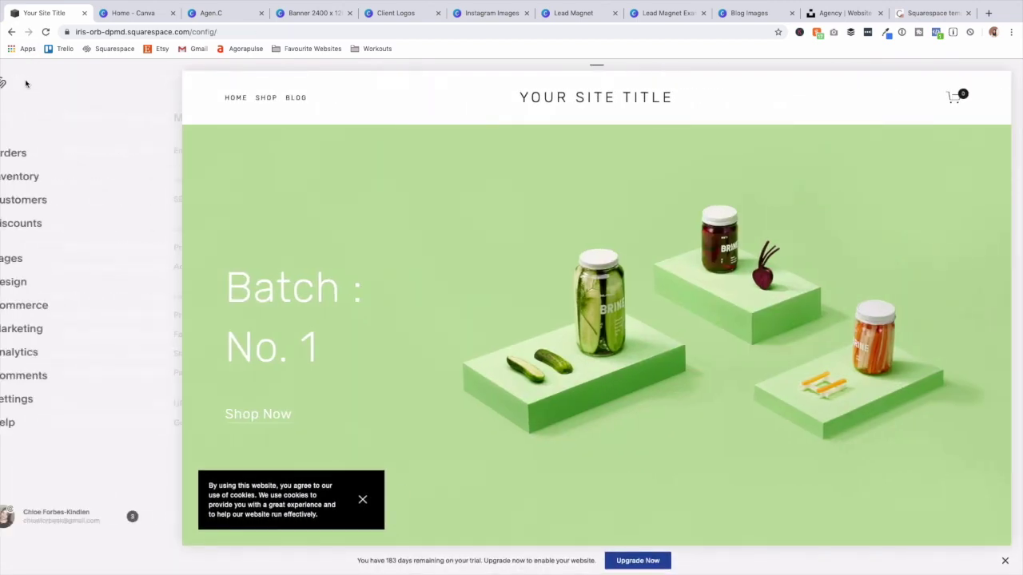
click(41, 353)
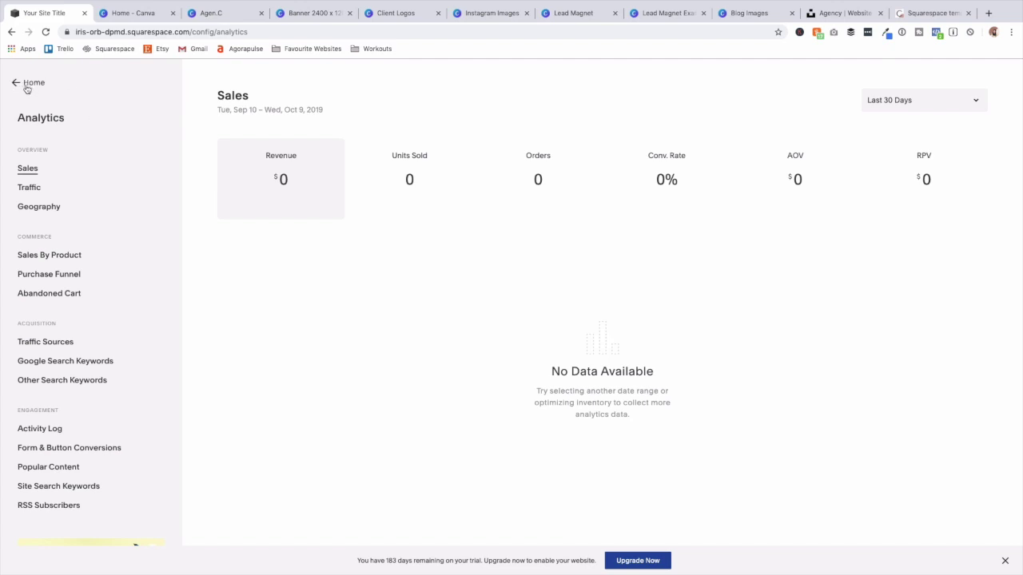
click(29, 83)
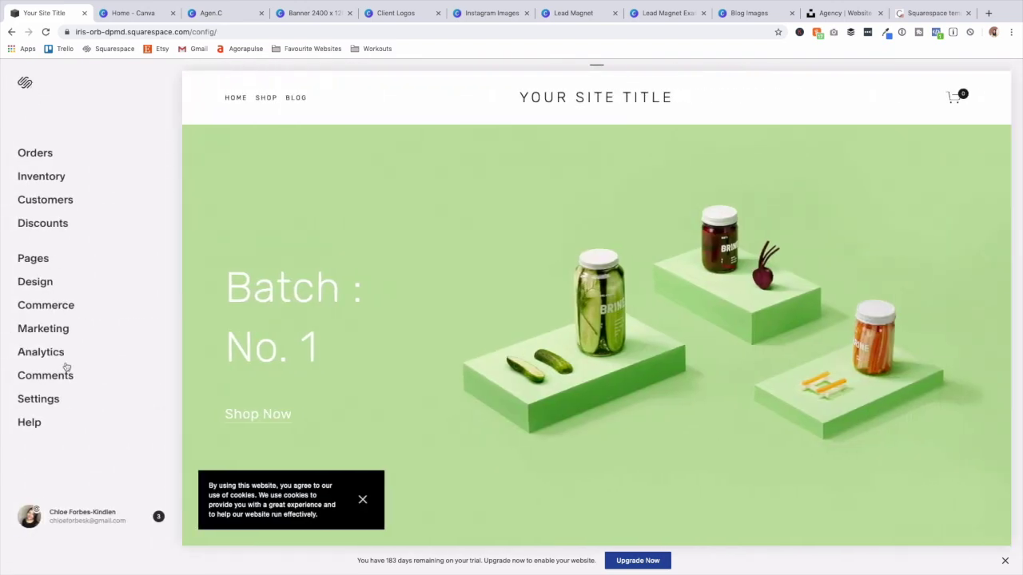
click(50, 406)
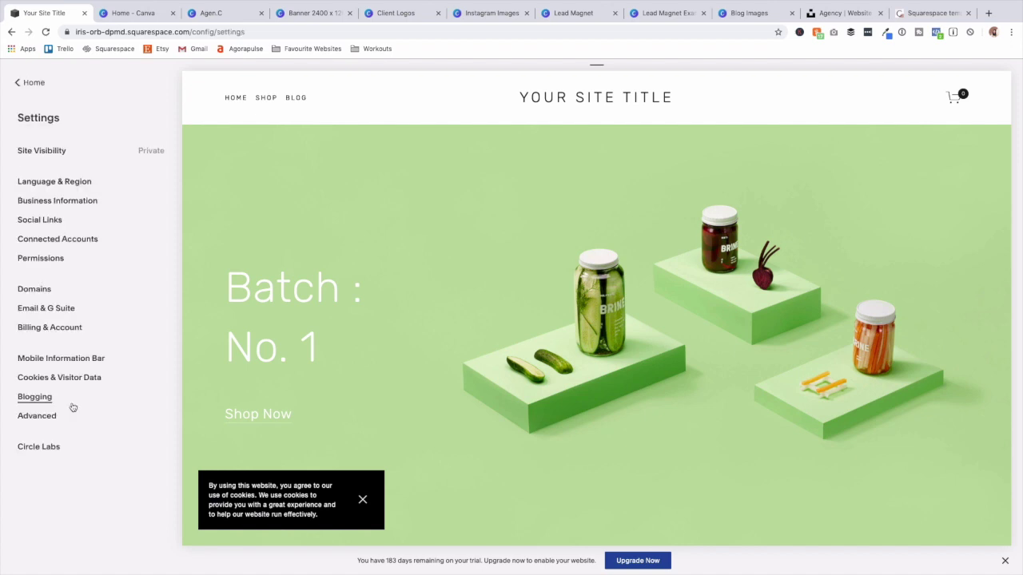
click(46, 426)
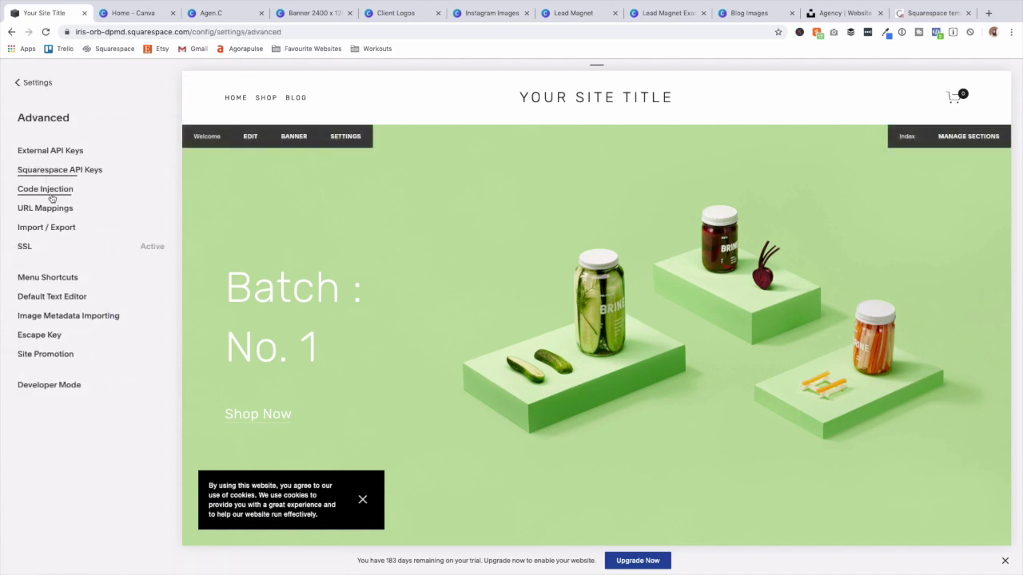
click(56, 158)
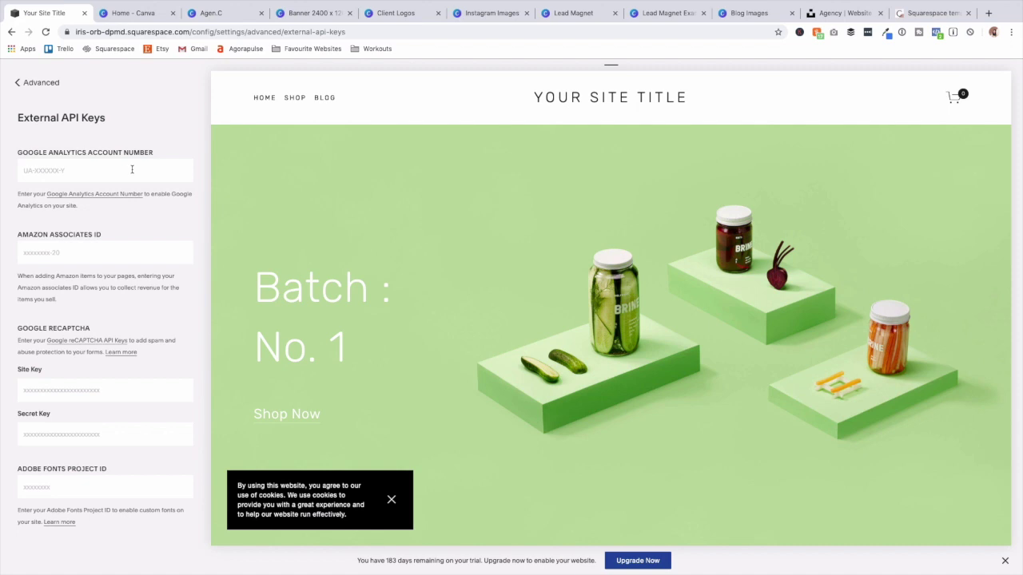
click(36, 85)
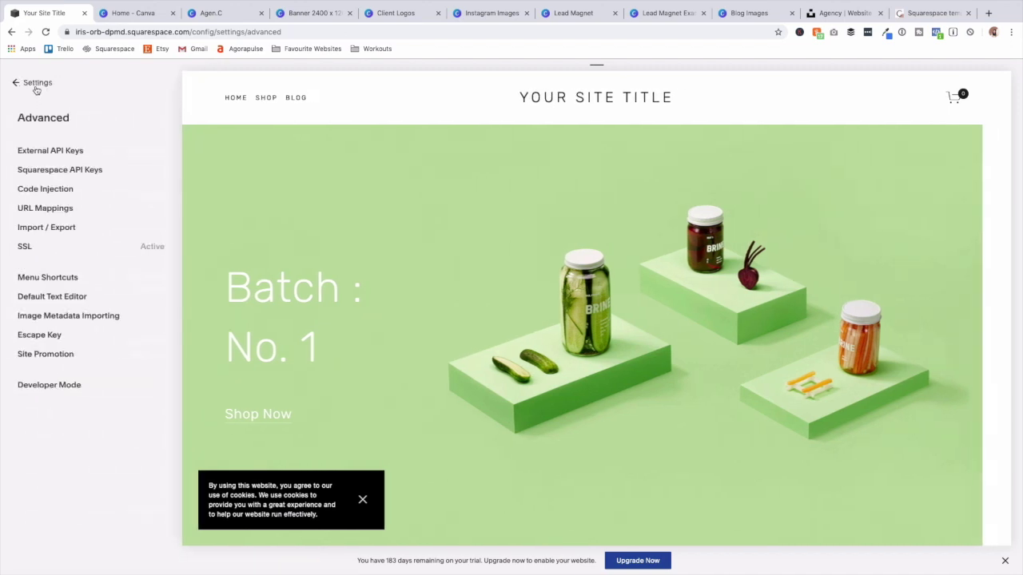
click(35, 83)
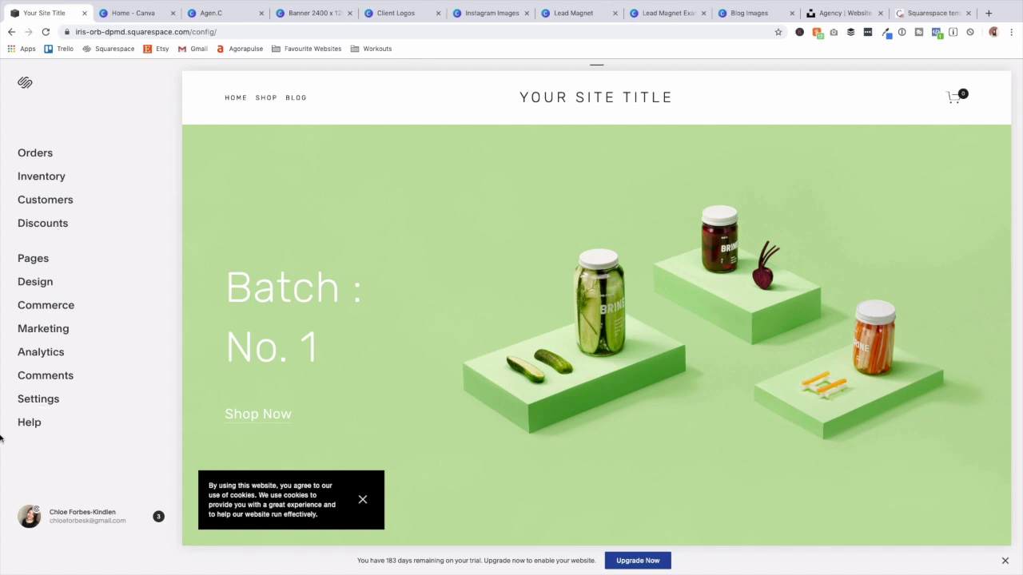
Open the Pages list and preview the new-page choices for Primary Navigation.
mouse_move(675, 4)
click(33, 258)
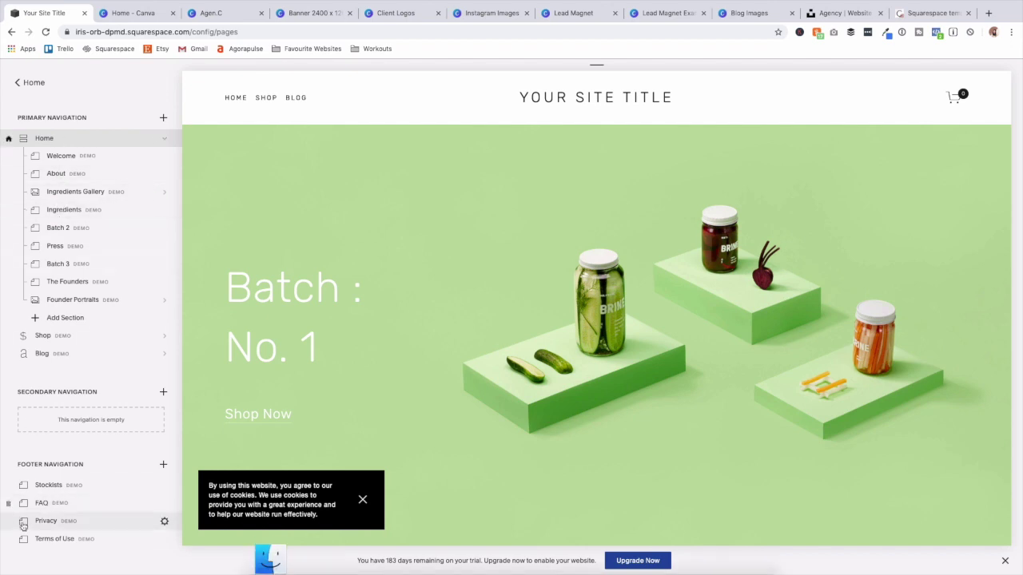
scroll(449, 228, down, 2)
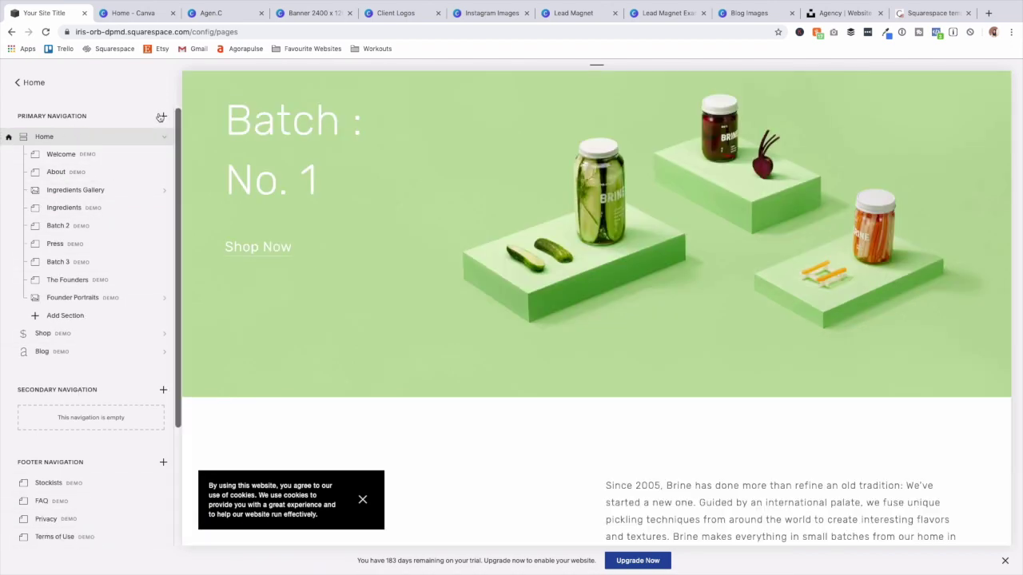
click(161, 117)
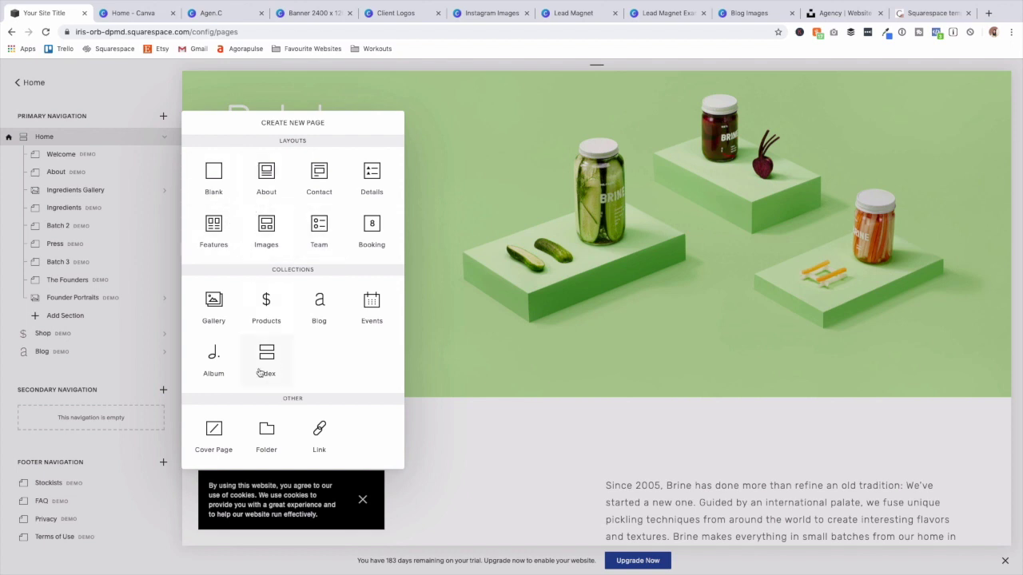
click(479, 386)
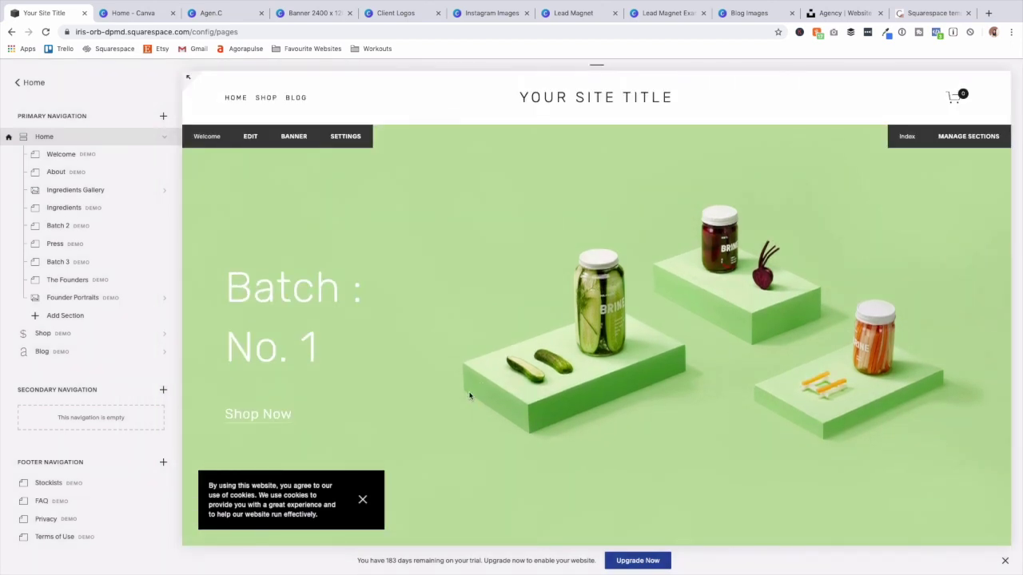
Reopen Create New Page in Primary Navigation and choose an Index page.
scroll(471, 394, down, 5)
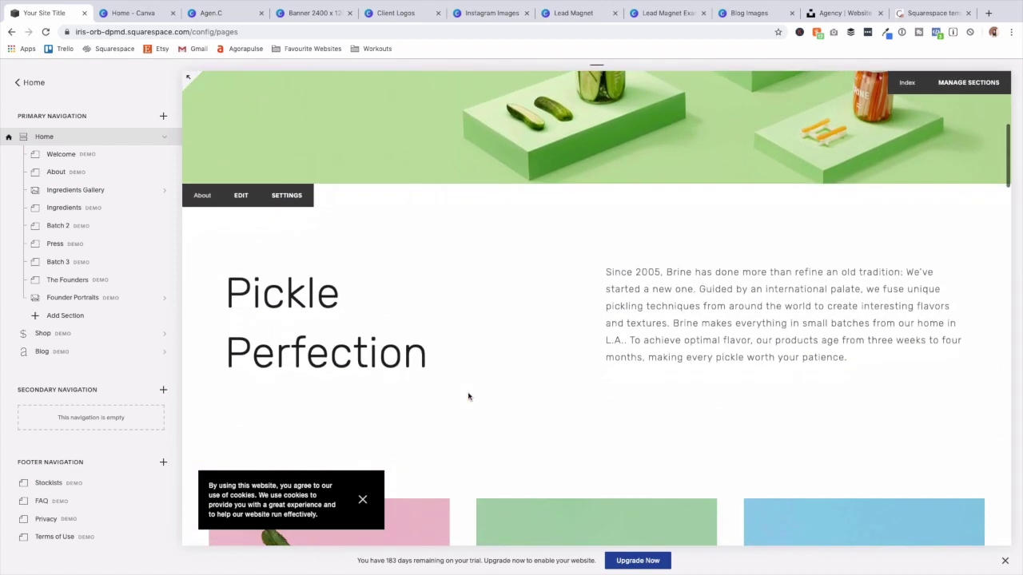
scroll(469, 397, up, 5)
scroll(515, 329, down, 5)
scroll(514, 330, down, 15)
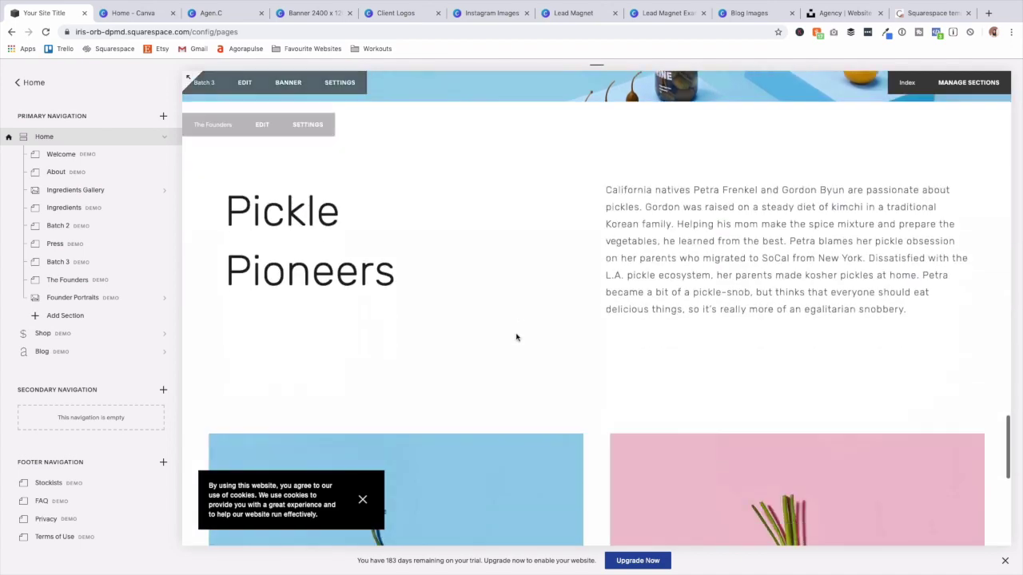
scroll(516, 338, down, 8)
scroll(513, 340, up, 10)
scroll(514, 340, up, 6)
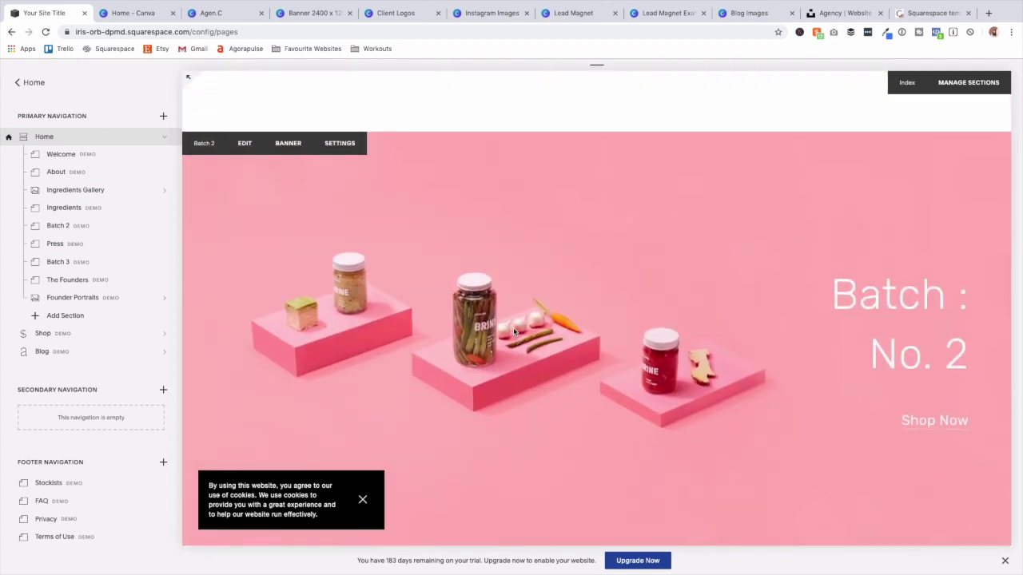
scroll(513, 331, up, 5)
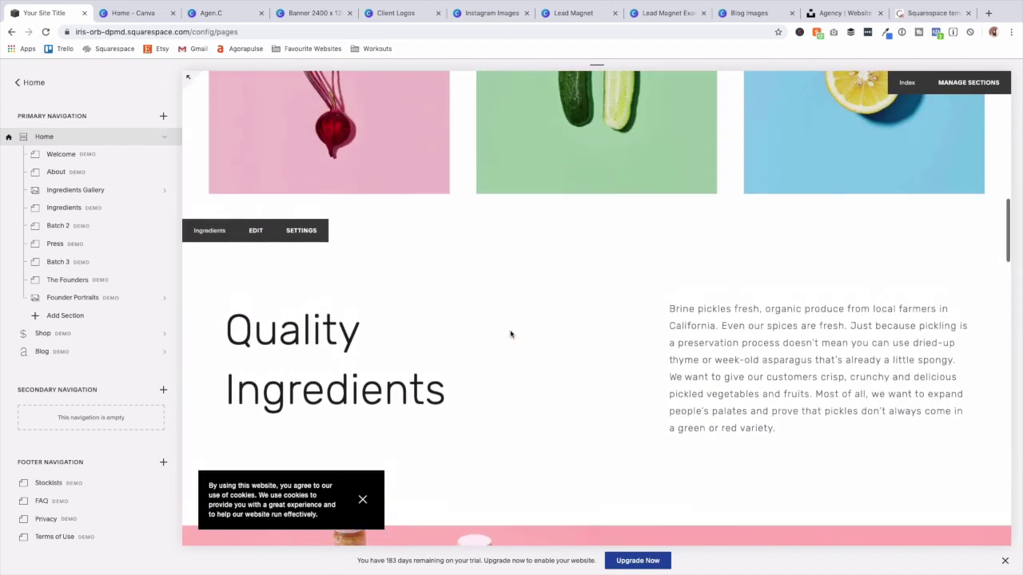
scroll(509, 338, up, 4)
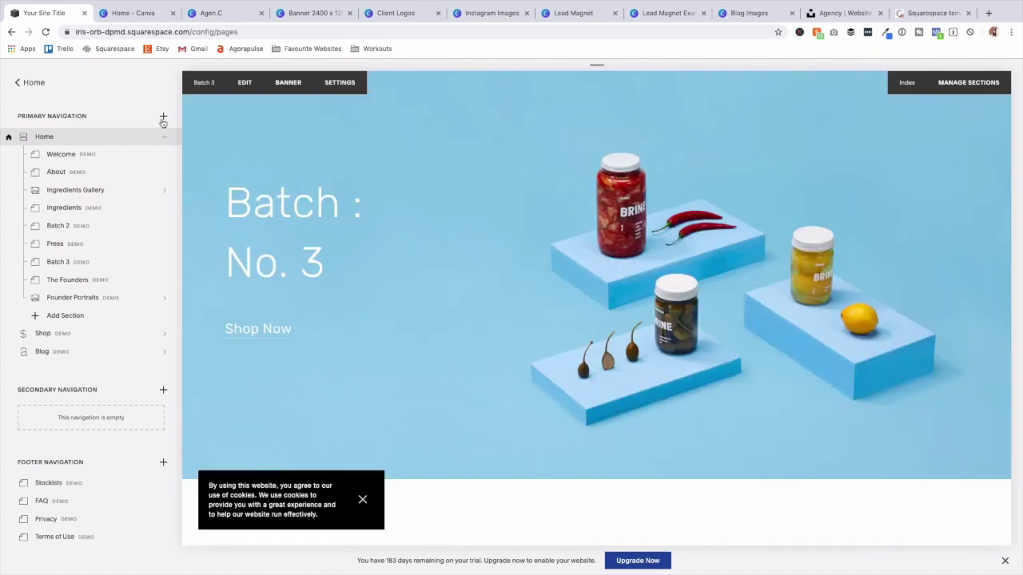
click(164, 120)
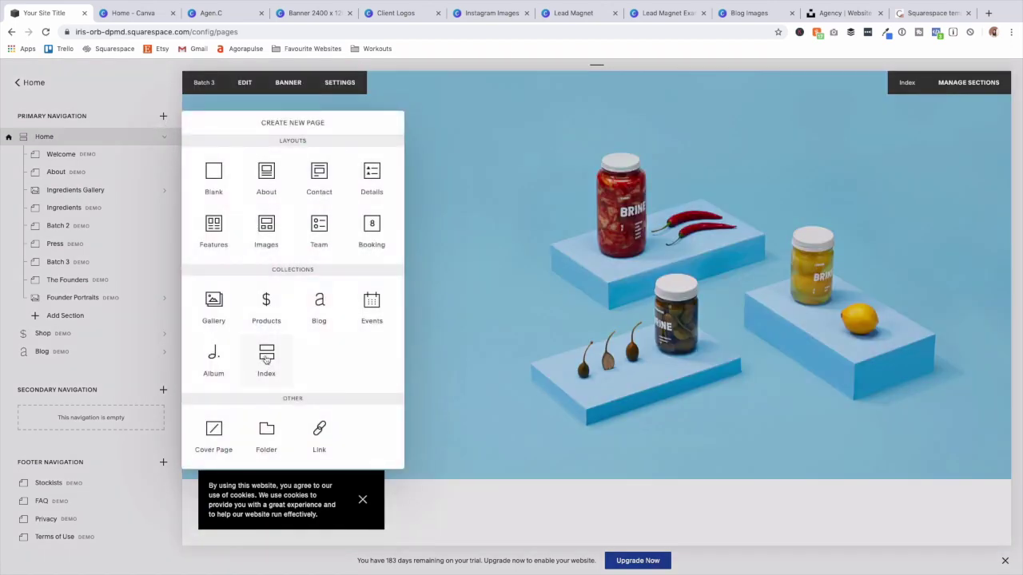
click(266, 360)
Name the new index Home (New) and set it as the site's homepage.
text(Home (New)
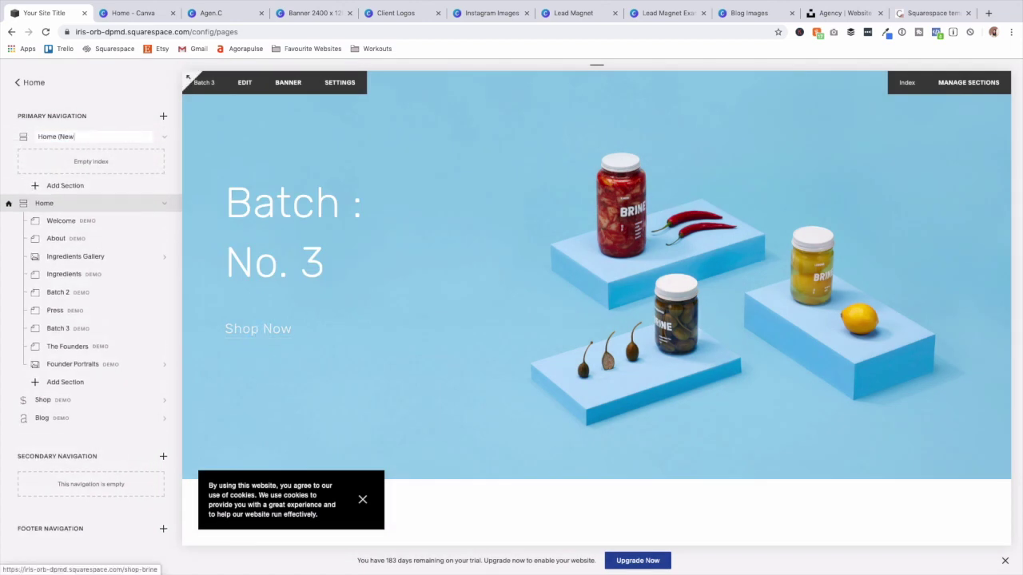
key(Return)
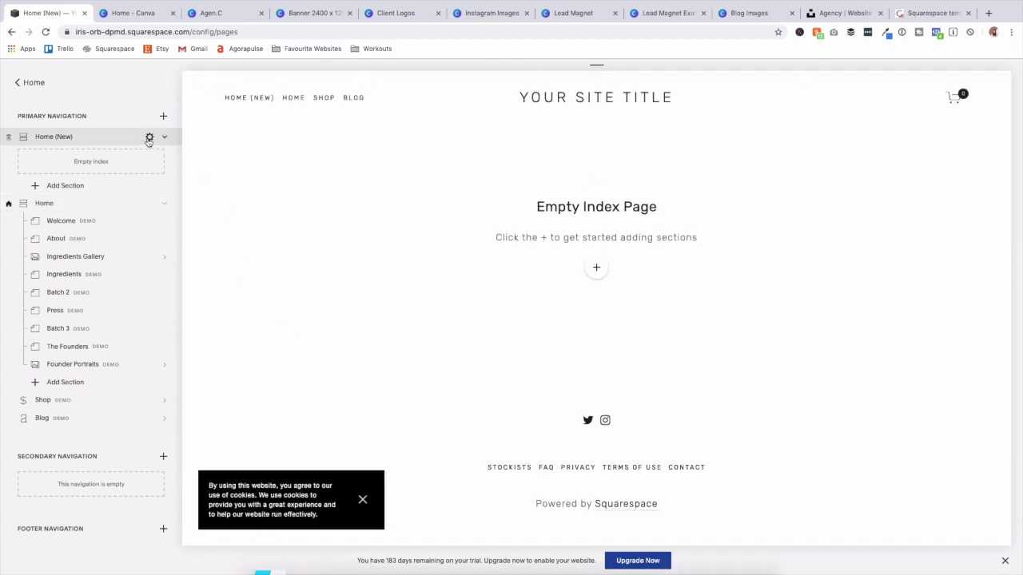
click(151, 139)
scroll(545, 336, down, 3)
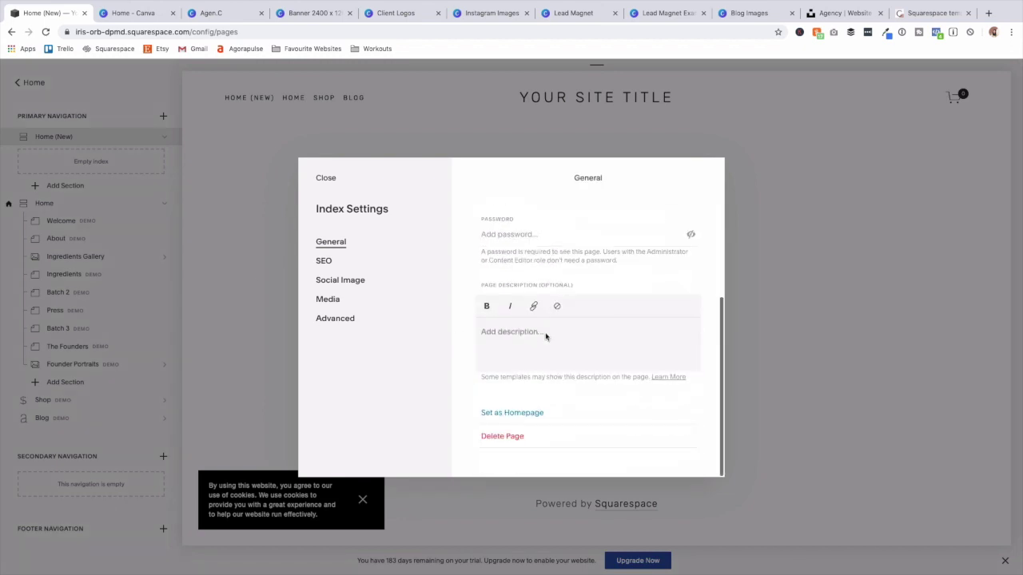
scroll(528, 399, up, 3)
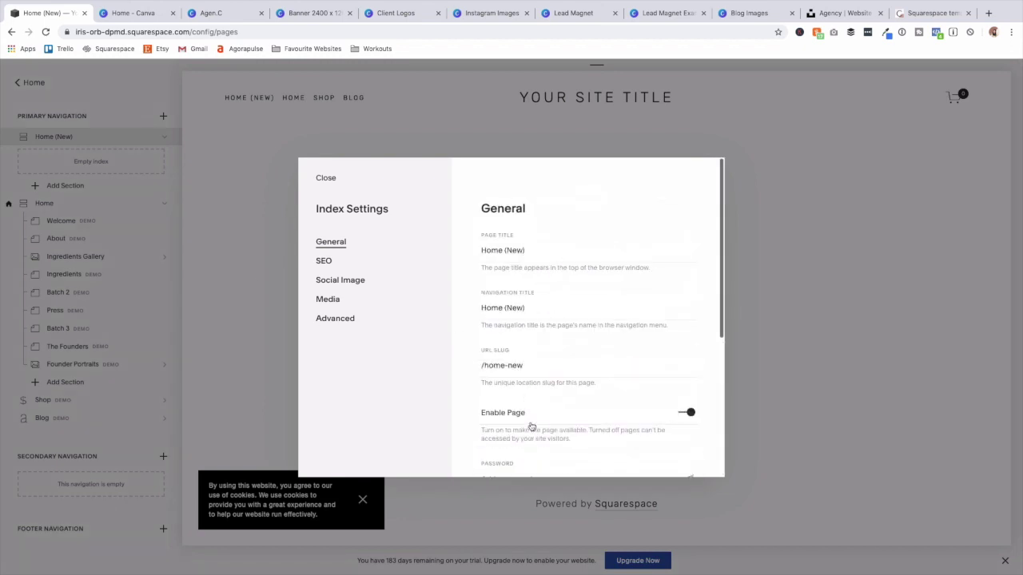
scroll(530, 411, down, 3)
click(528, 413)
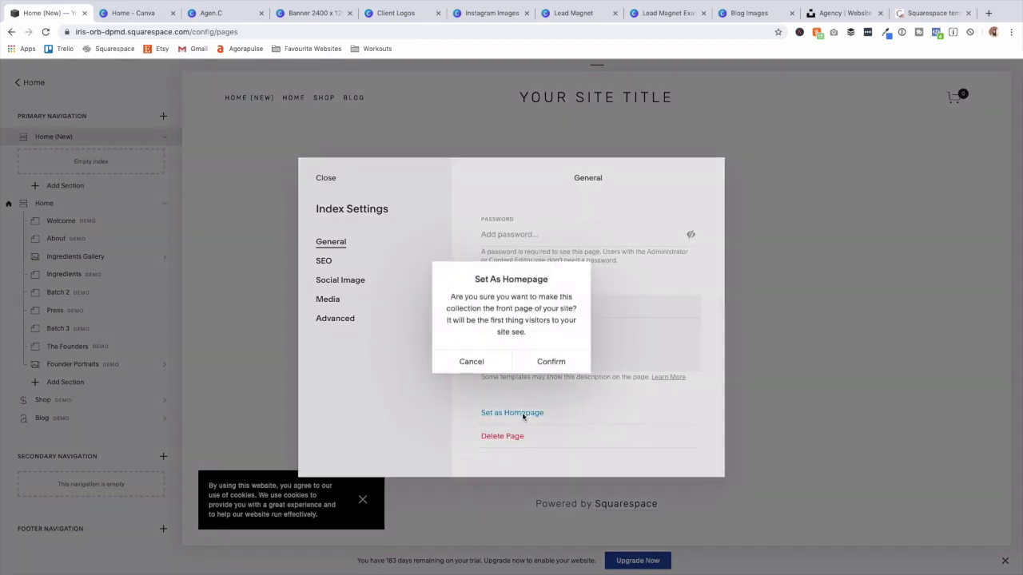
click(547, 362)
click(326, 178)
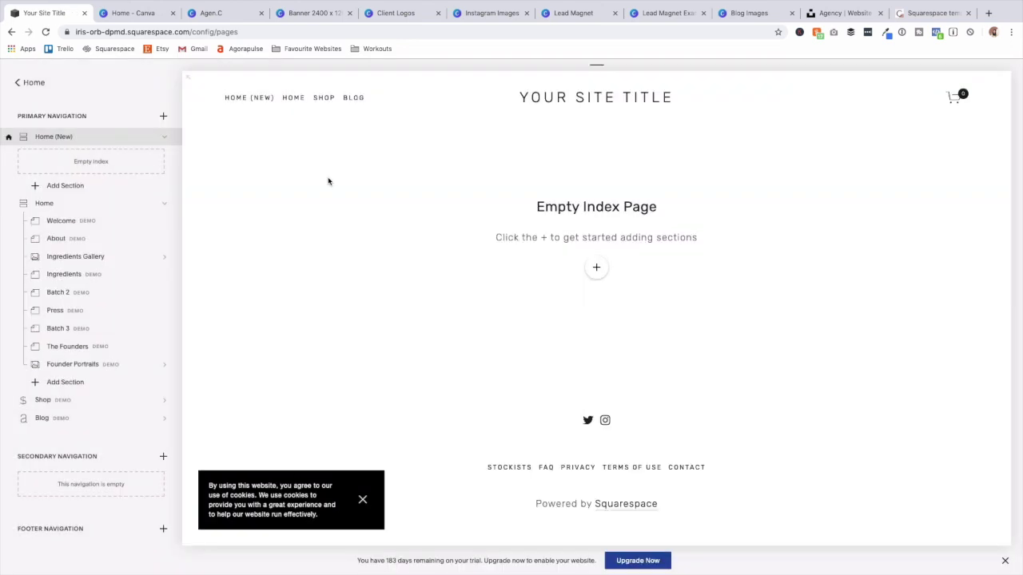
Delete every demo page, including Home, Shop and New Gallery, from navigation.
click(7, 206)
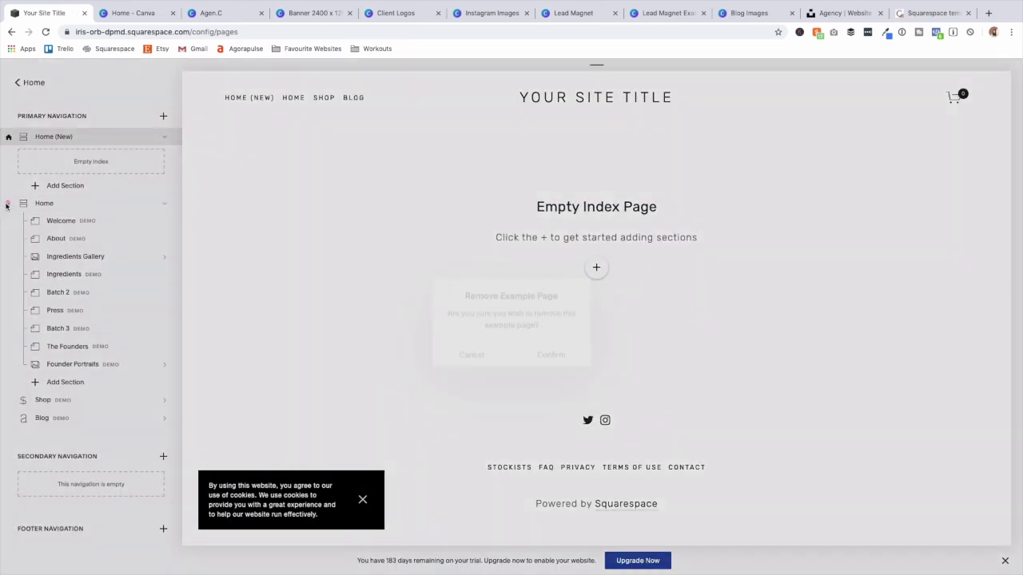
click(550, 350)
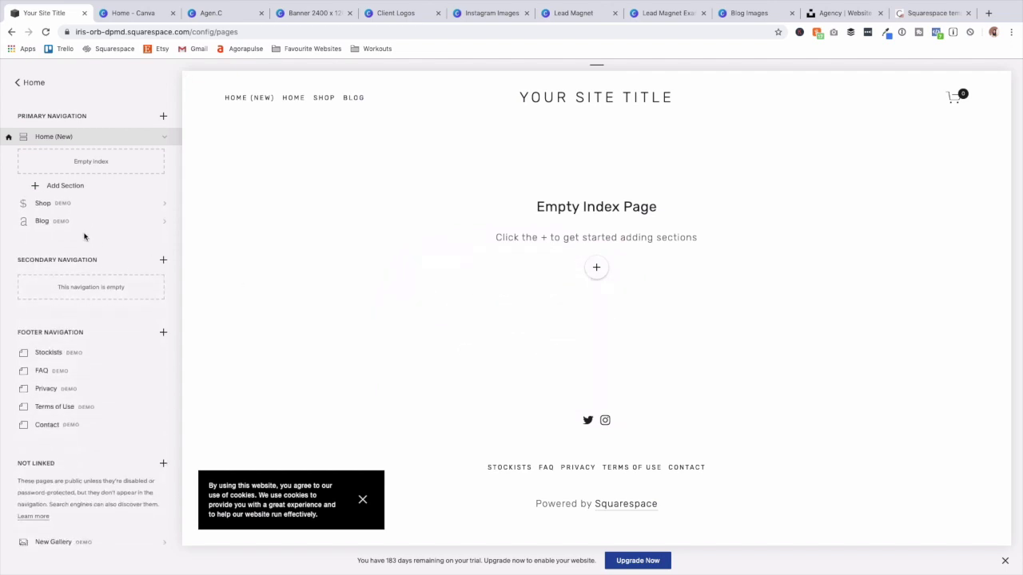
click(8, 205)
click(558, 353)
click(9, 211)
click(558, 352)
click(8, 327)
click(558, 352)
click(9, 326)
click(557, 352)
click(9, 326)
click(568, 356)
click(8, 326)
click(555, 351)
click(9, 459)
click(555, 351)
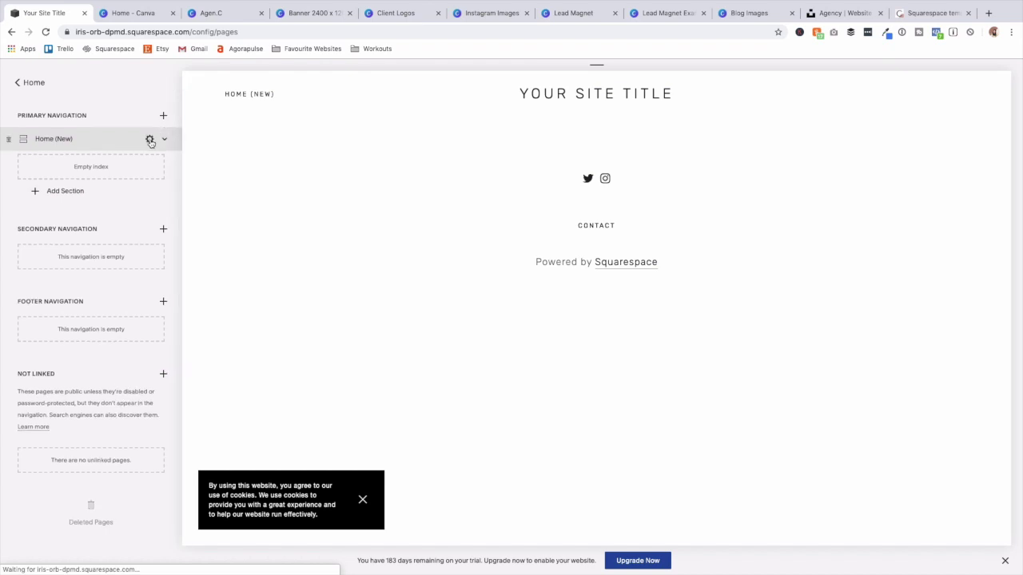
Remove '(New)' from the index page title so it reads 'Home', and save.
click(150, 139)
drag(524, 248, 504, 249)
key(BackSpace)
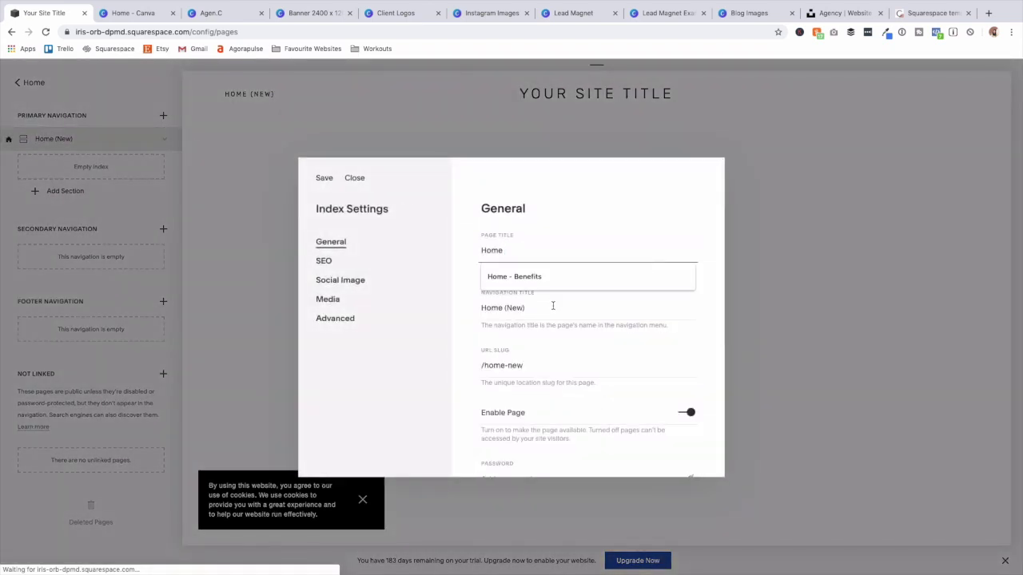
click(322, 178)
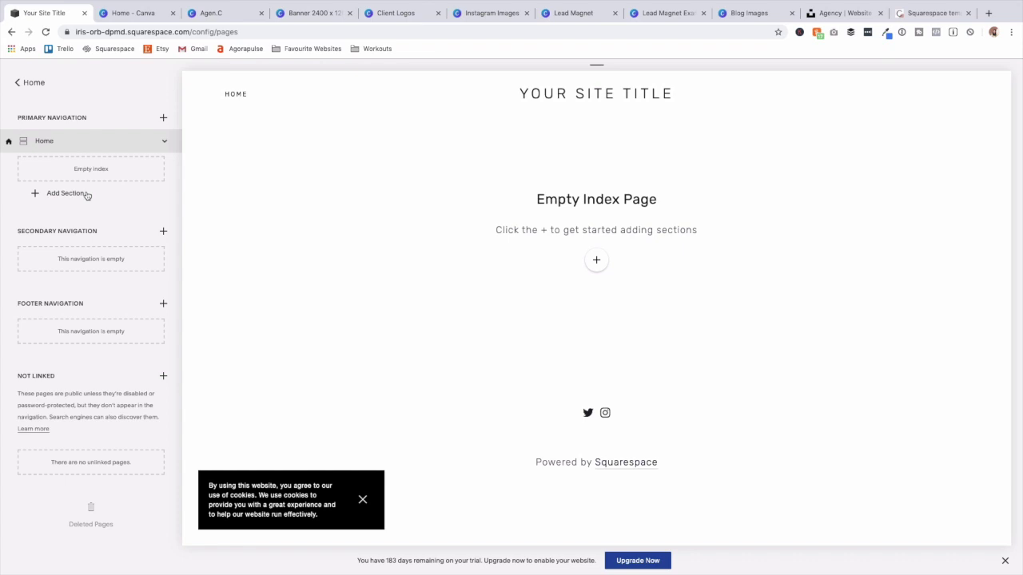
Add a blank section under the Home index and retitle the new page 'Home-Int'.
click(69, 194)
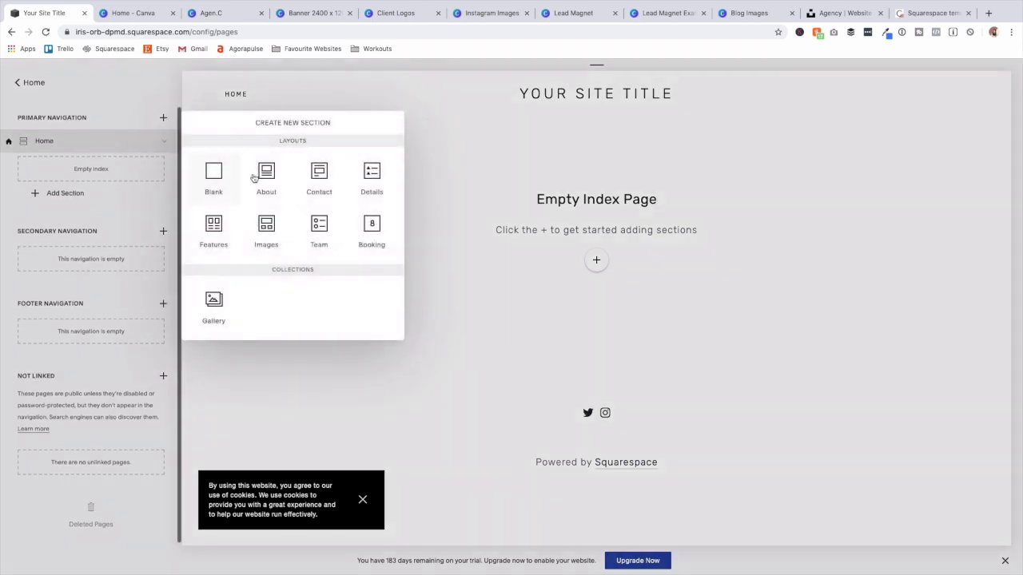
click(214, 176)
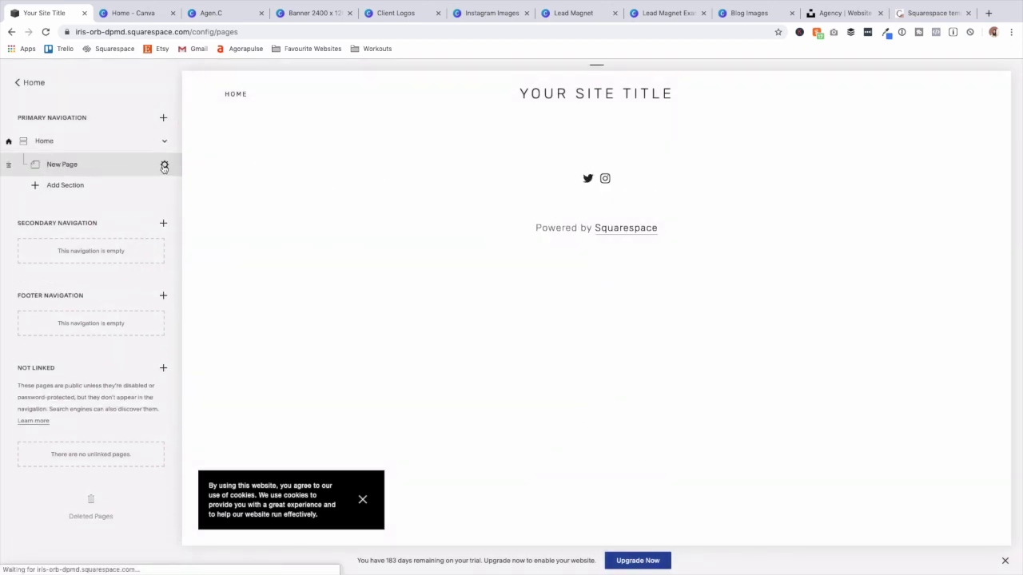
click(165, 167)
triple_click(548, 251)
text(Intr)
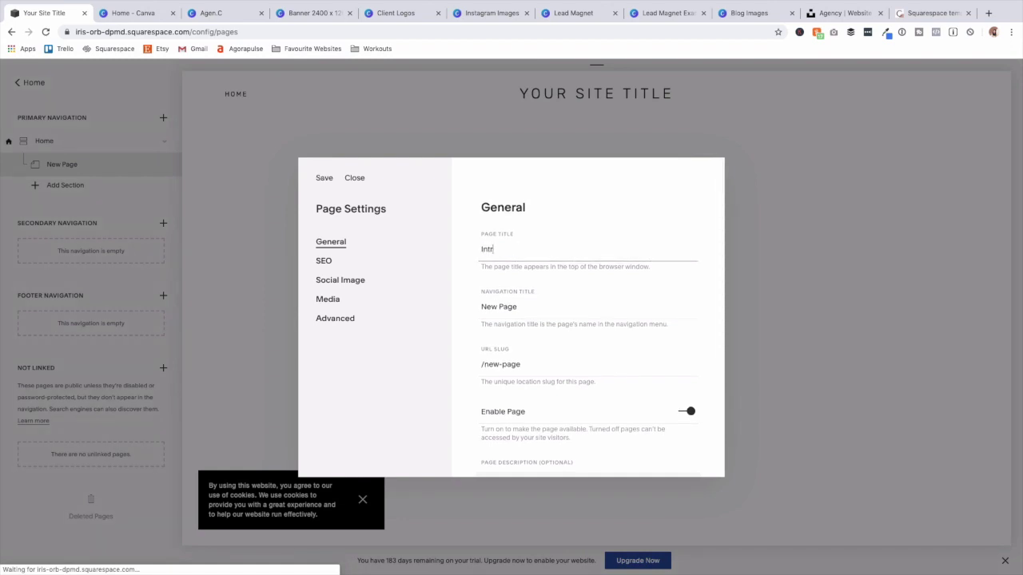
text(Home0-)
key(BackSpace)
key(BackSpace)
text(-Int)
click(325, 178)
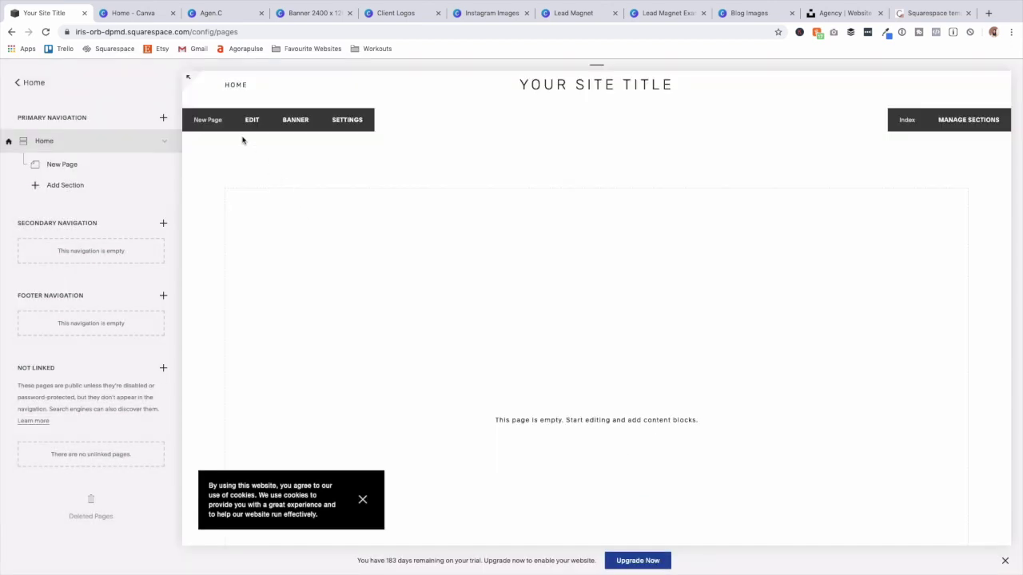
click(252, 121)
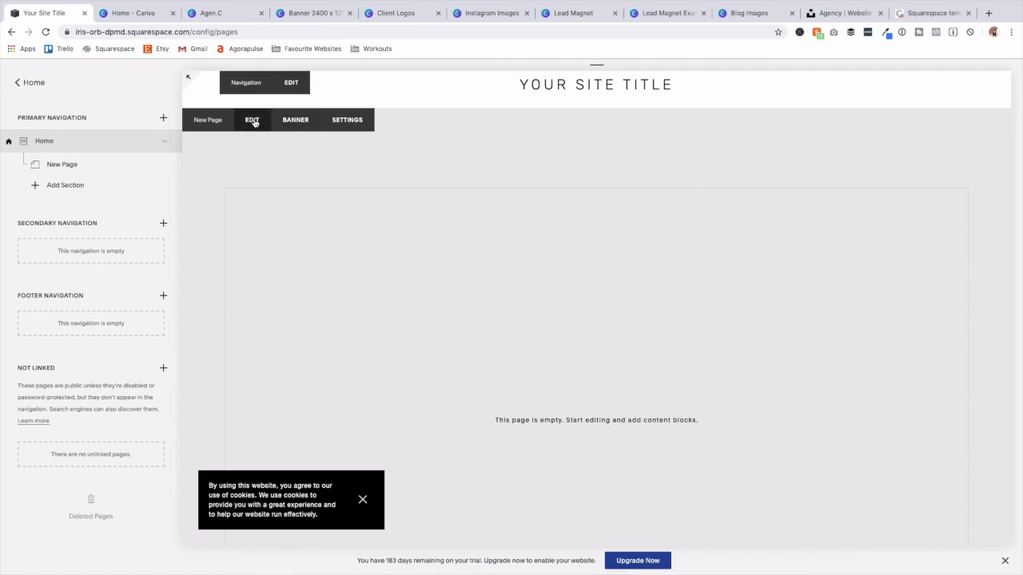
Insert an empty Image block into the new page without uploading a file.
click(252, 119)
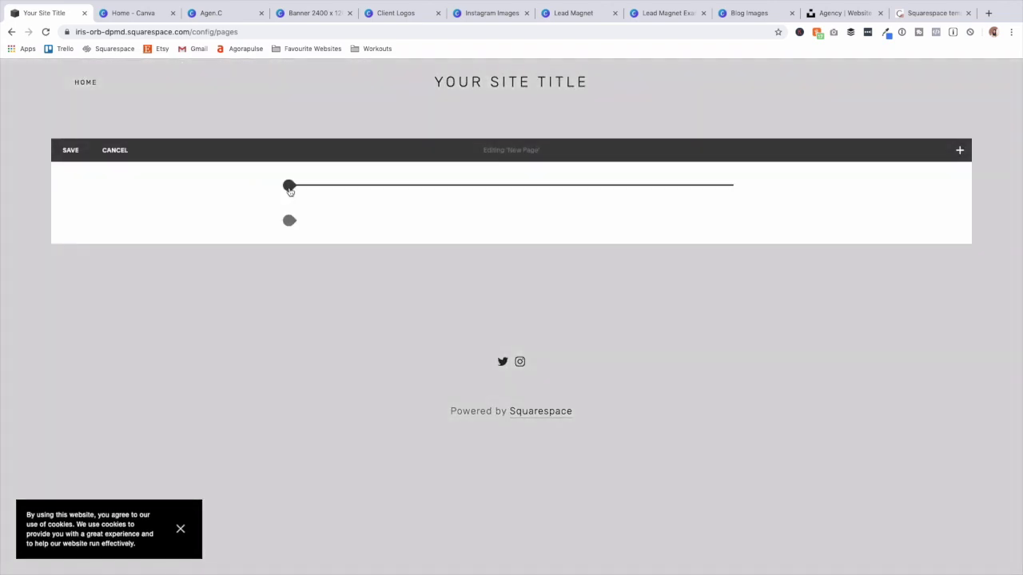
click(290, 186)
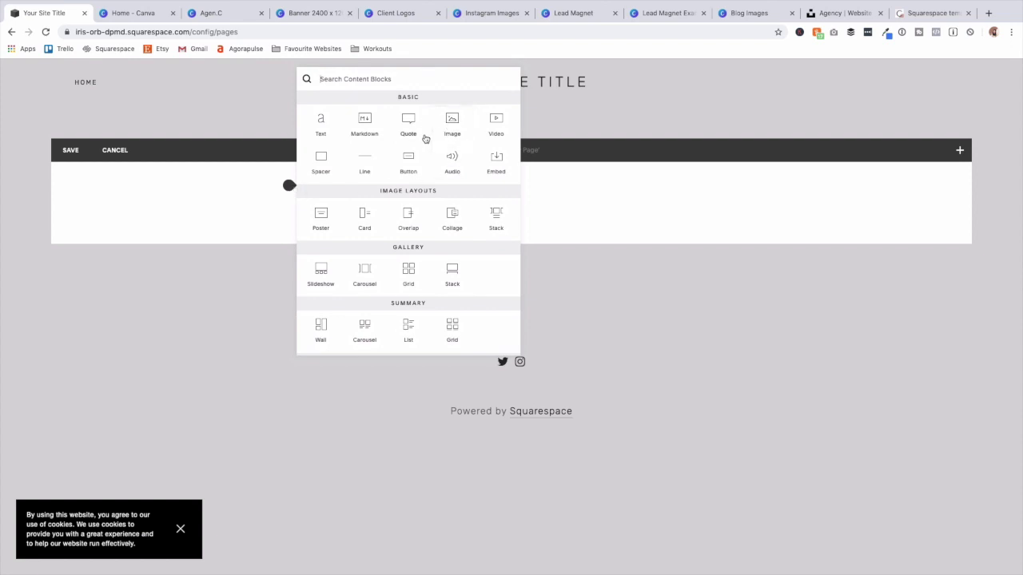
click(452, 122)
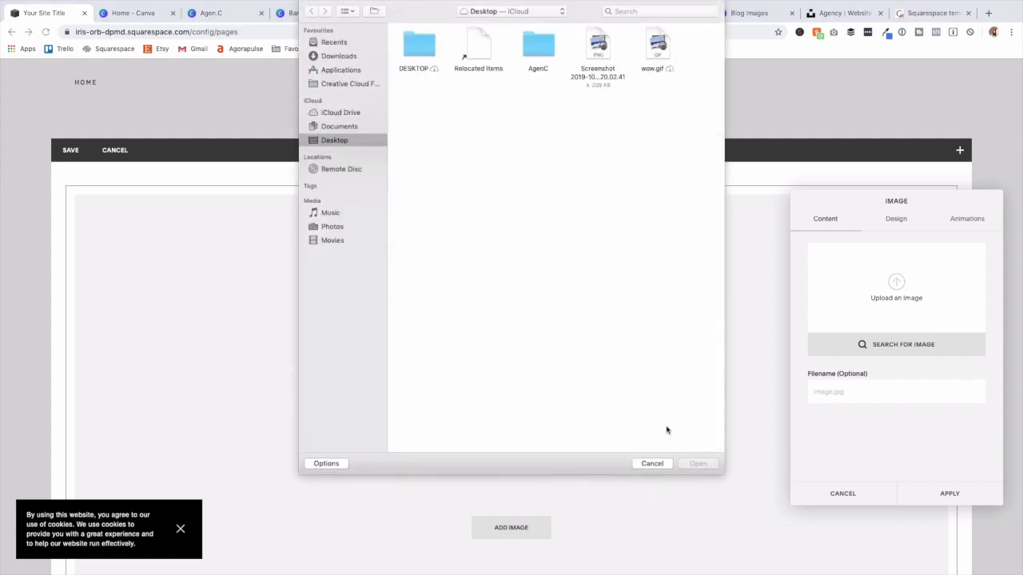
click(652, 463)
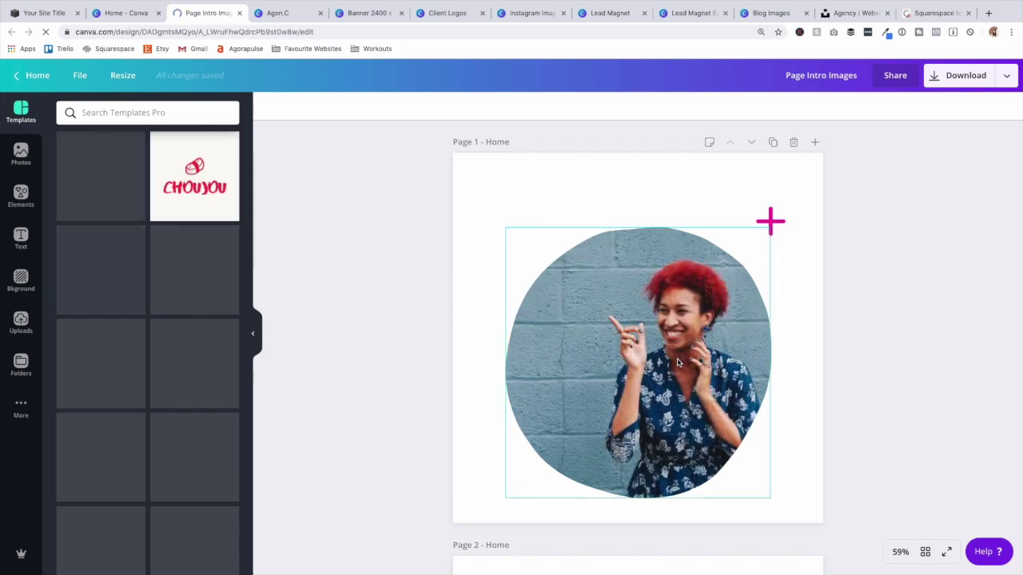
Scroll to Page 1 of Page Intro Images and delete all of its elements.
scroll(678, 362, down, 10)
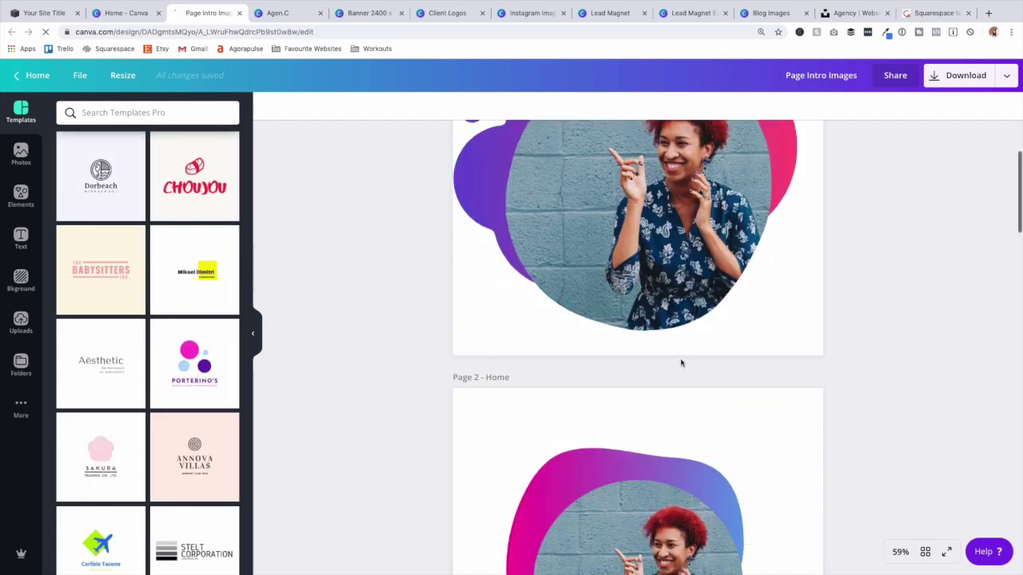
scroll(686, 362, up, 5)
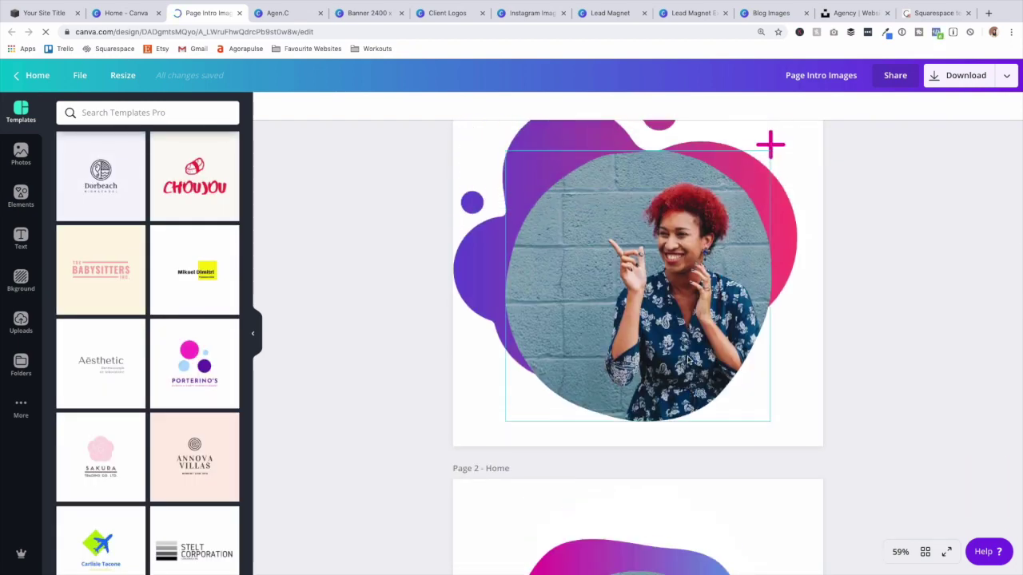
scroll(689, 360, down, 10)
scroll(690, 359, down, 15)
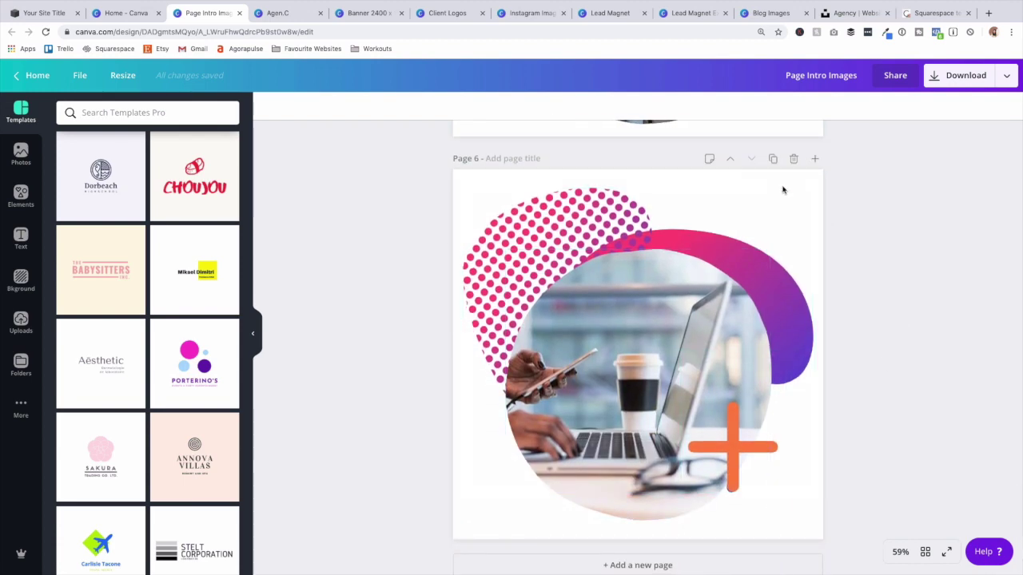
scroll(777, 192, up, 1)
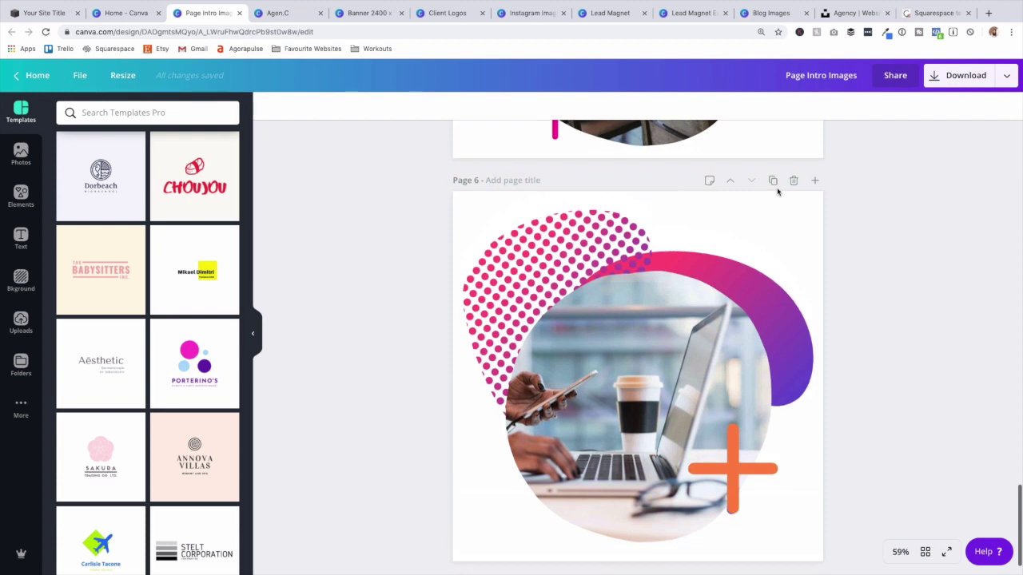
scroll(777, 192, up, 20)
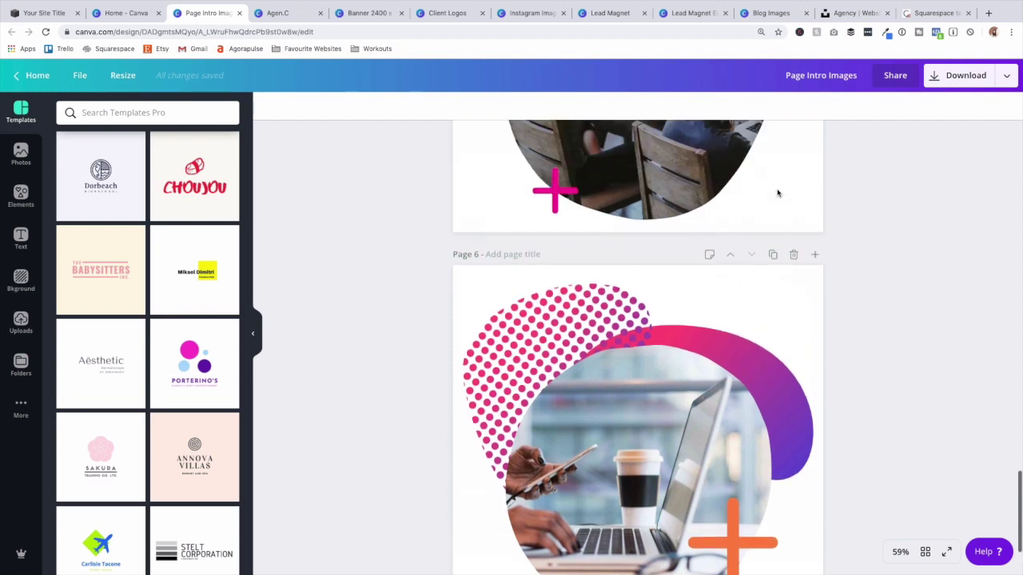
scroll(778, 195, up, 5)
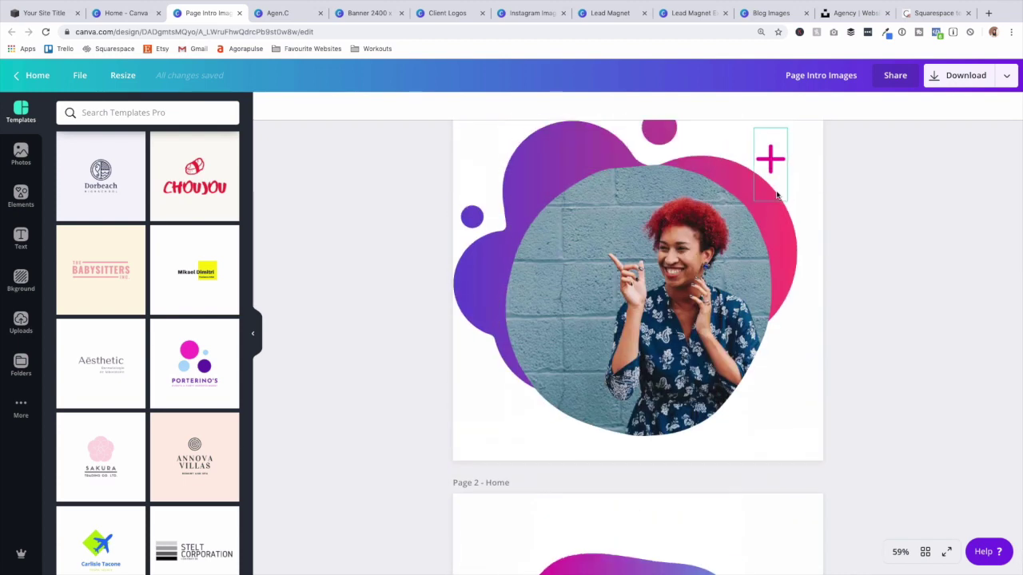
drag(932, 422, 483, 193)
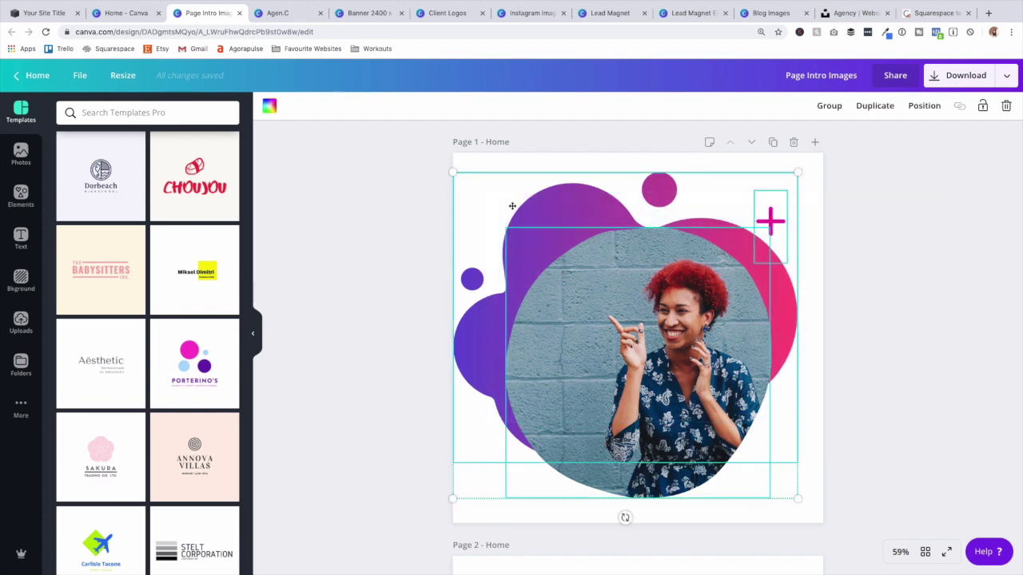
key(Delete)
Add the purple-yellow gradient blob from Elements > Gradients to Page 1.
click(19, 194)
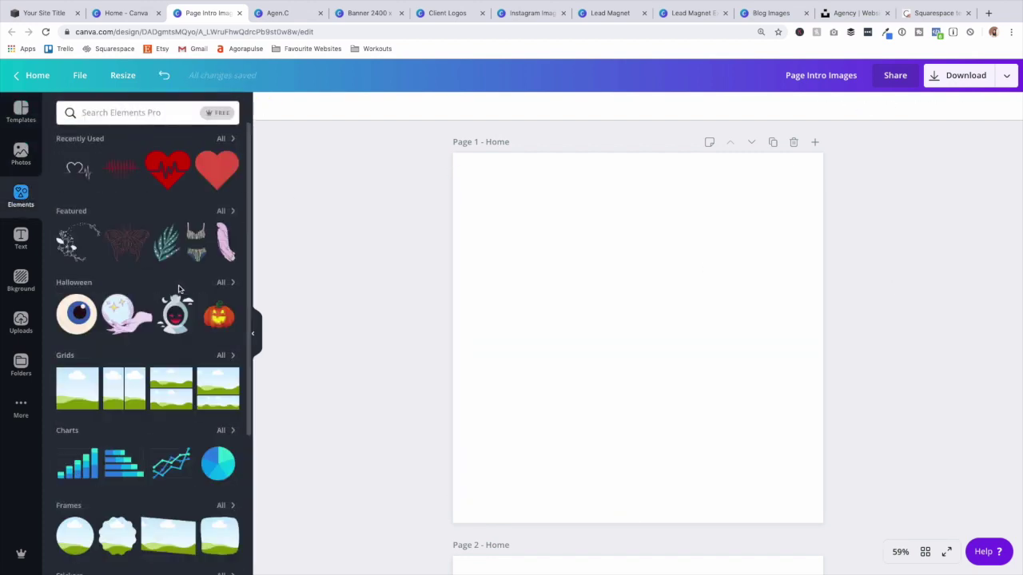
scroll(182, 291, down, 5)
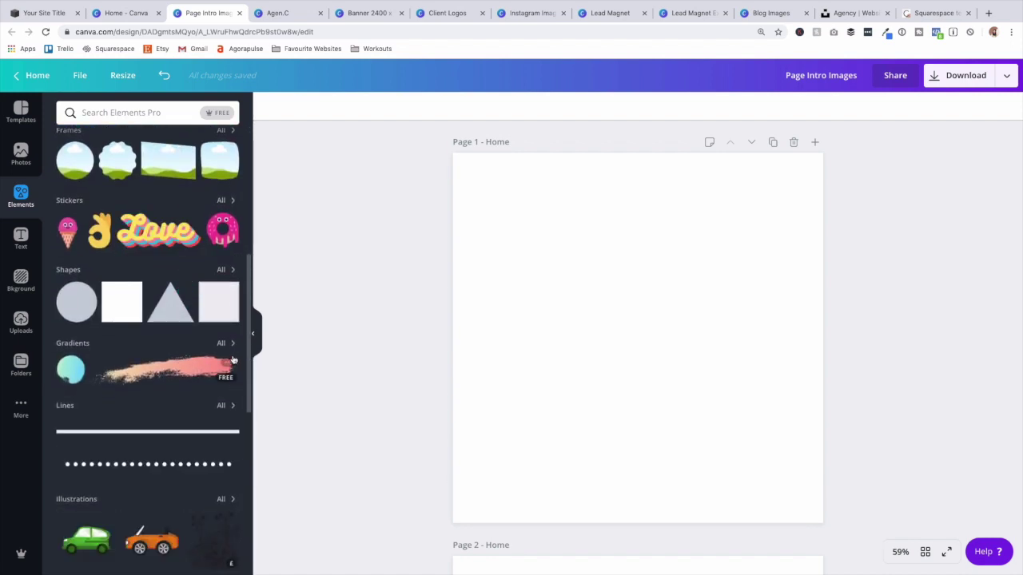
click(230, 344)
scroll(152, 369, down, 10)
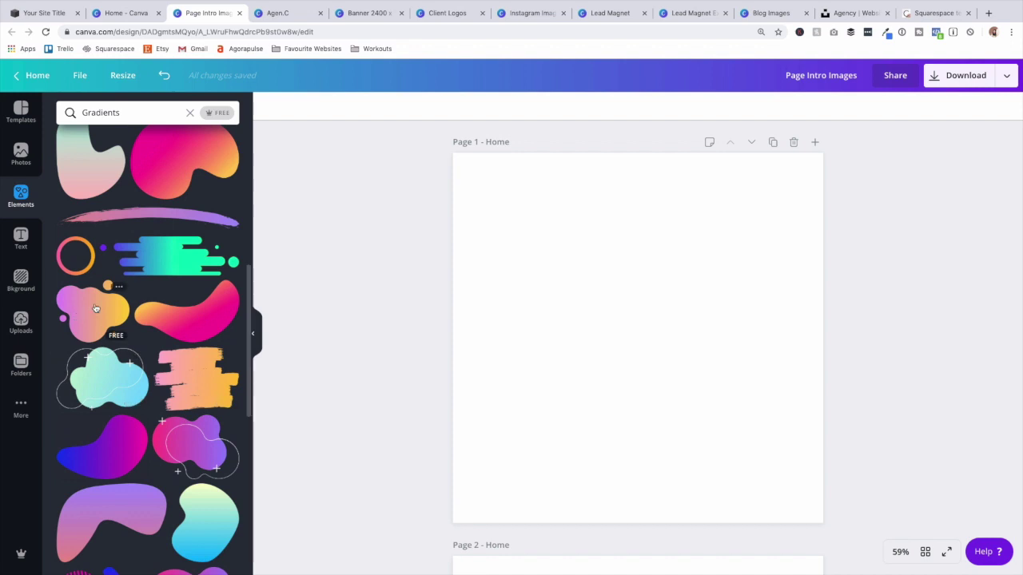
click(92, 310)
Recolour the blob's purple part to magenta and its yellow part to purple.
click(269, 109)
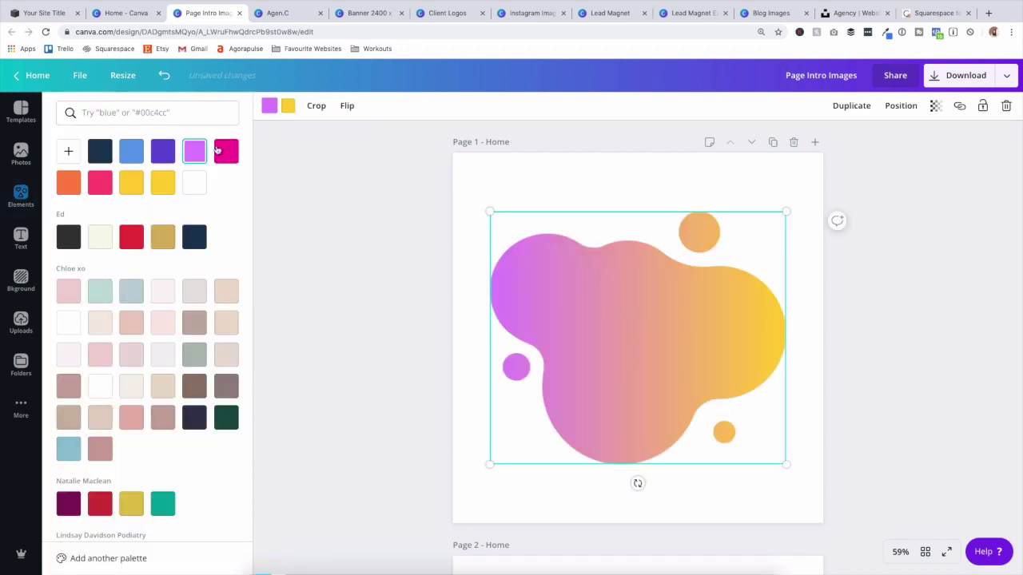
click(226, 151)
click(286, 112)
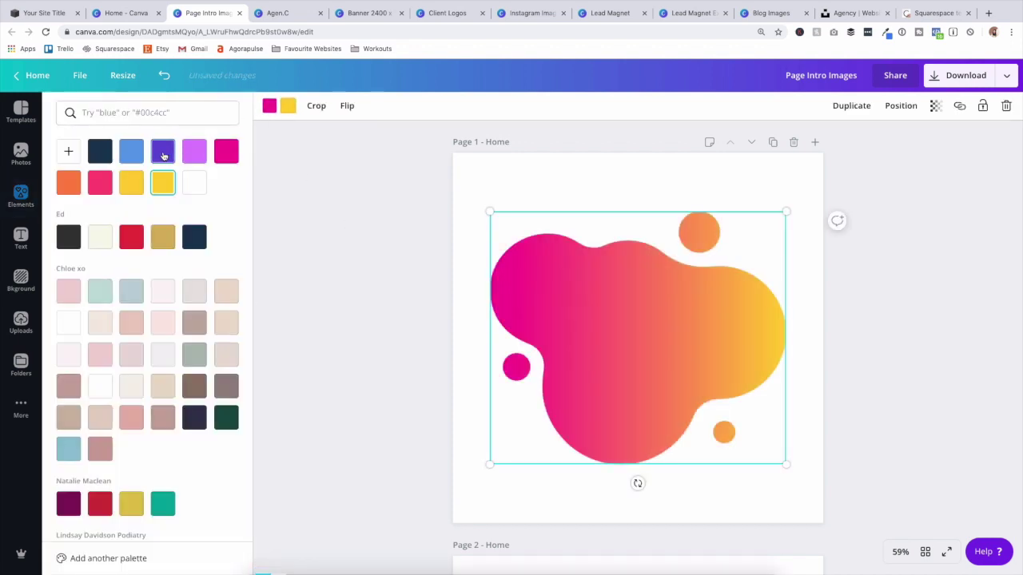
click(162, 151)
click(351, 203)
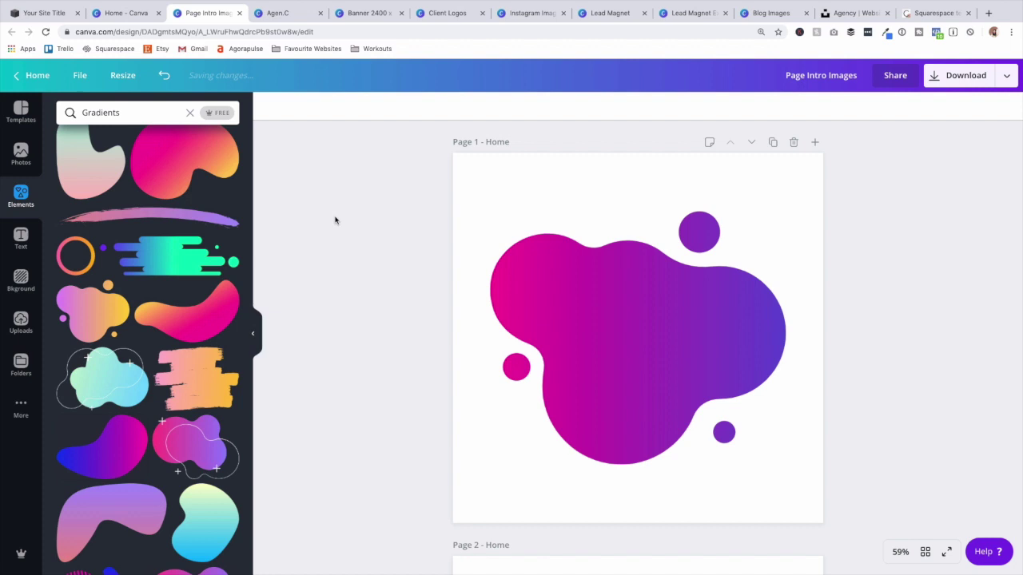
click(190, 114)
click(302, 359)
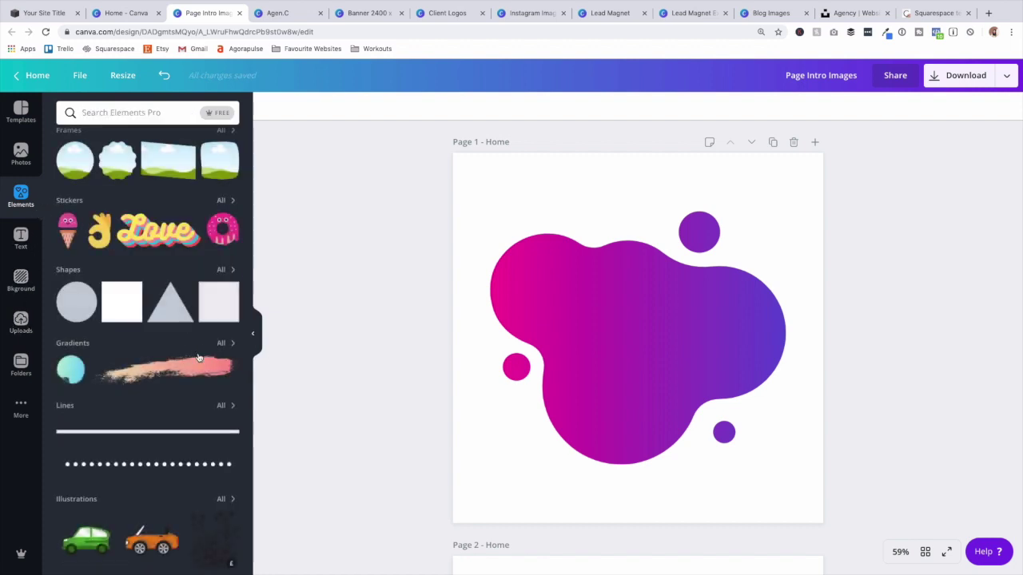
scroll(134, 352, up, 2)
Add a circle frame to Page 1 and resize it near the blob.
click(76, 206)
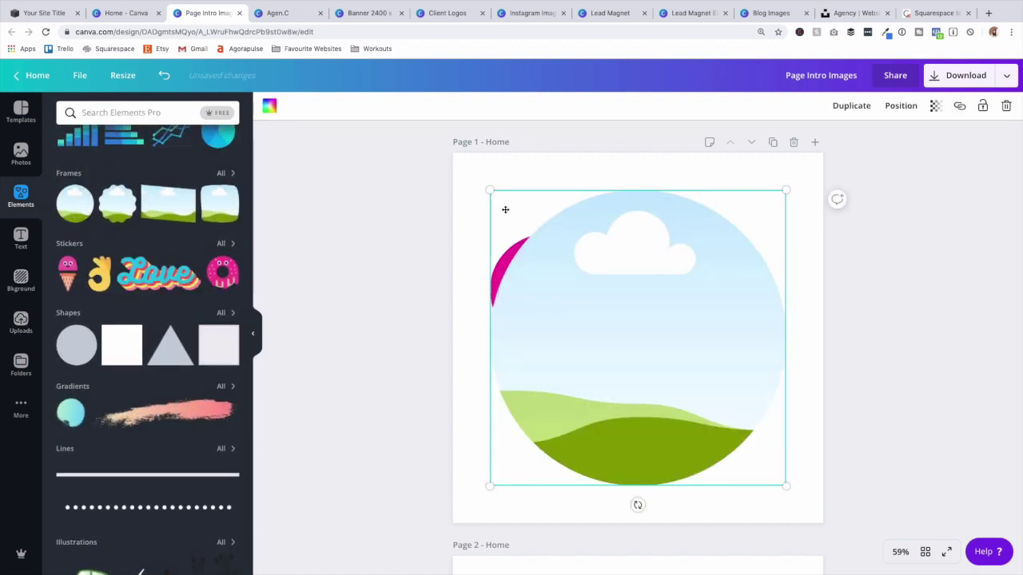
drag(490, 195, 584, 277)
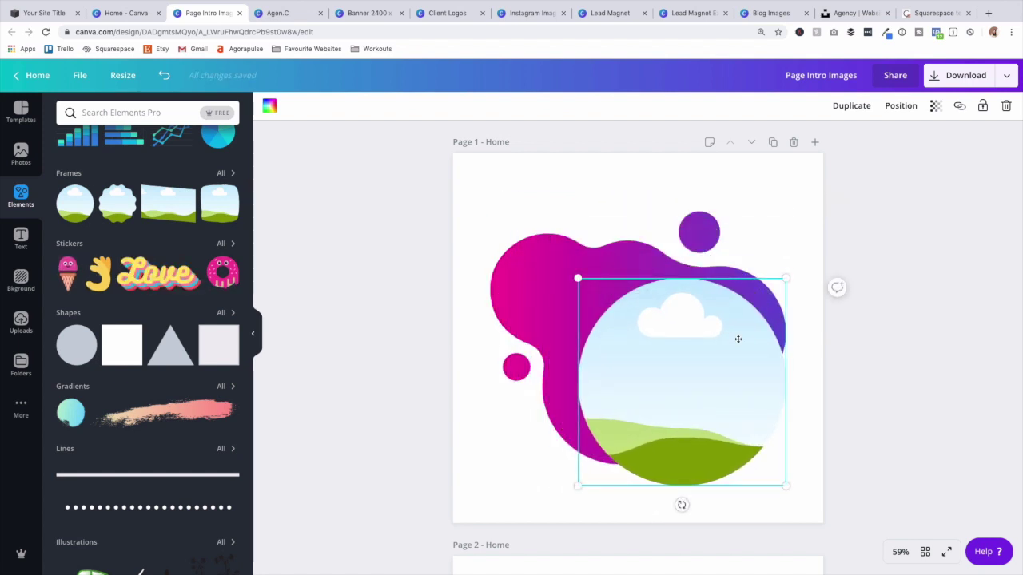
drag(738, 338, 727, 332)
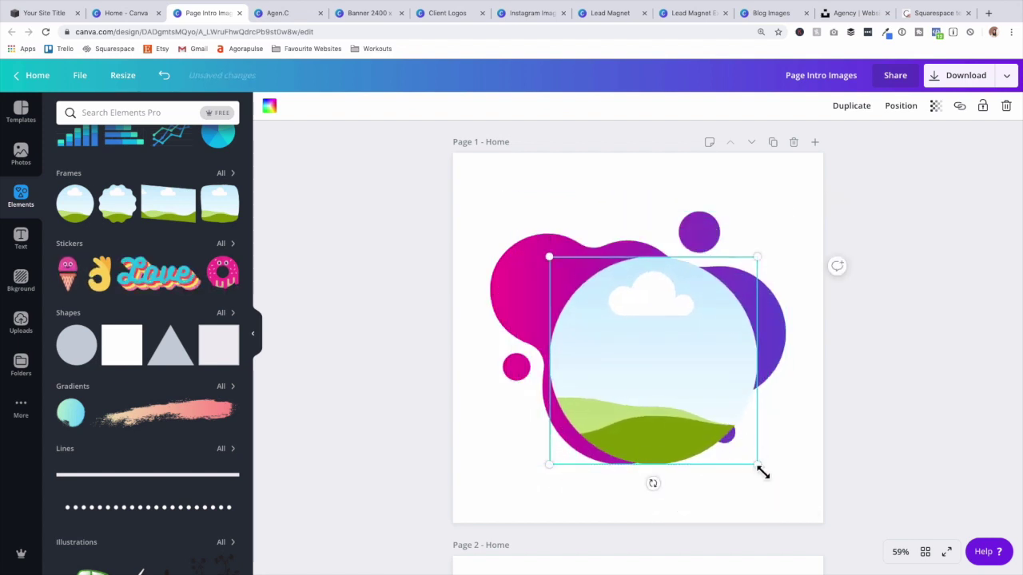
drag(763, 473, 772, 484)
drag(668, 391, 652, 386)
Enlarge and centre the pink-purple blob, then set the circle frame over its centre.
click(513, 229)
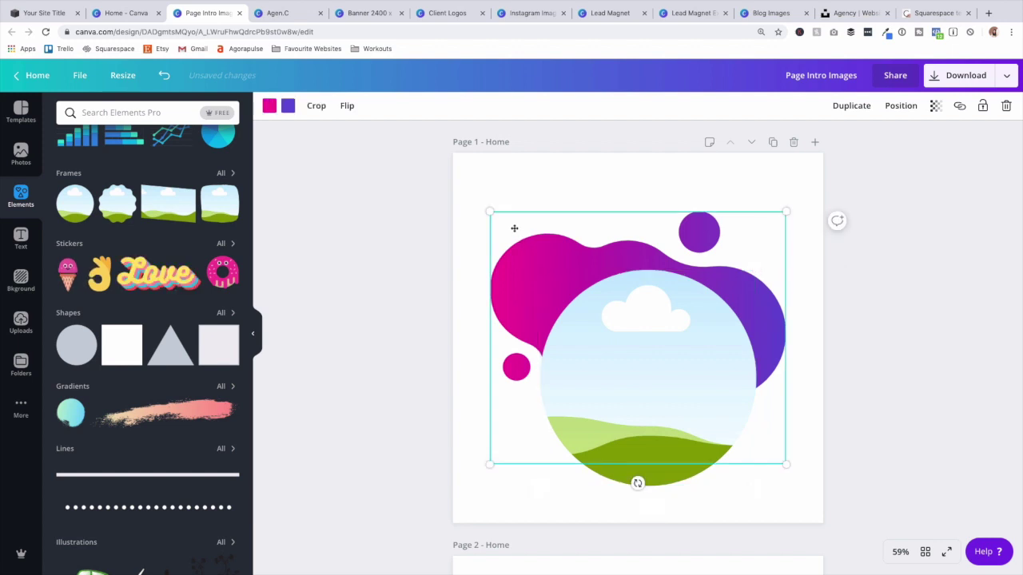
drag(489, 213, 444, 187)
drag(532, 228, 551, 229)
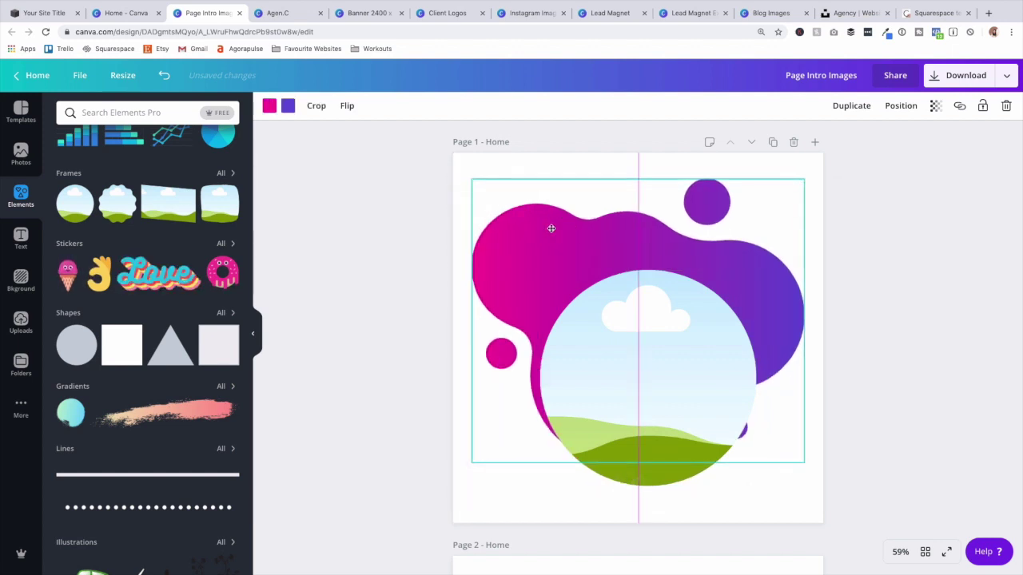
drag(645, 353, 639, 319)
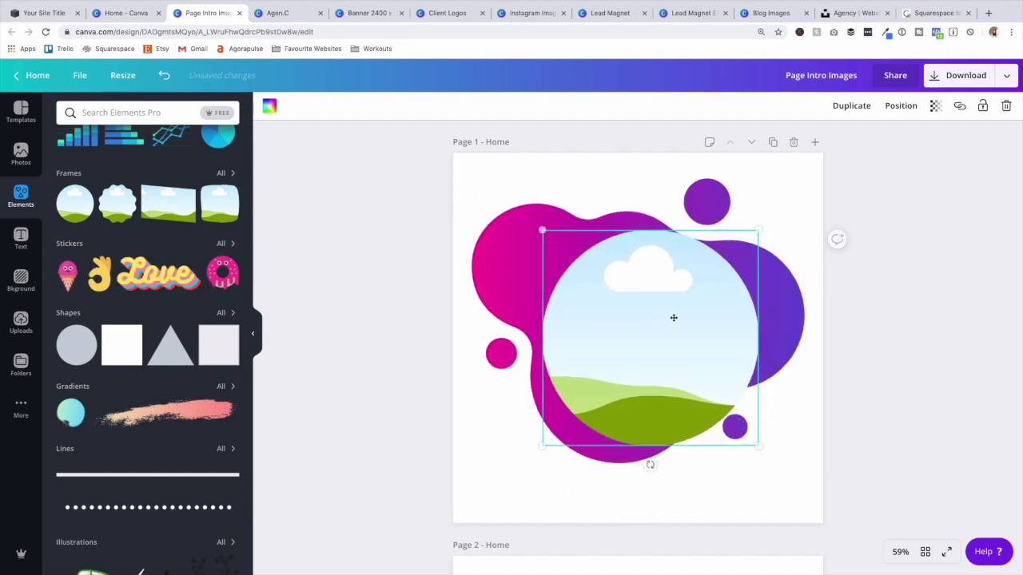
click(22, 326)
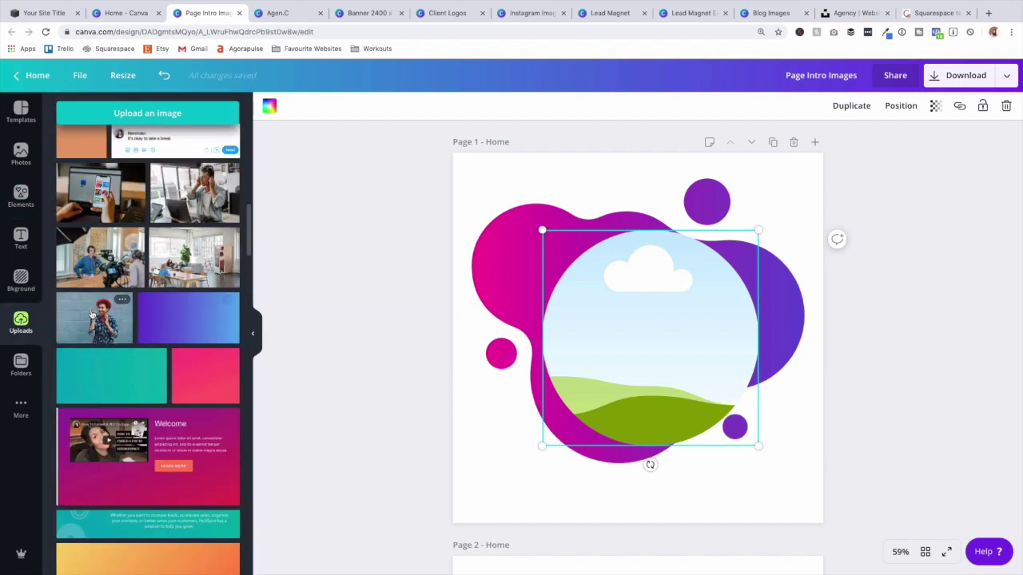
Drop the red-haired woman's uploaded photo into the circle frame and look through the pages.
drag(90, 314, 597, 304)
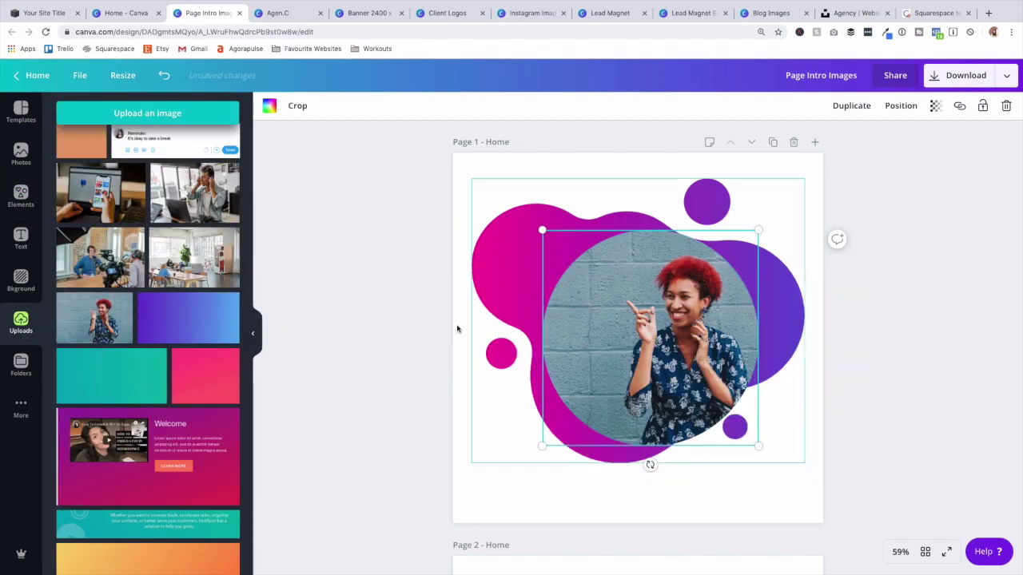
click(401, 333)
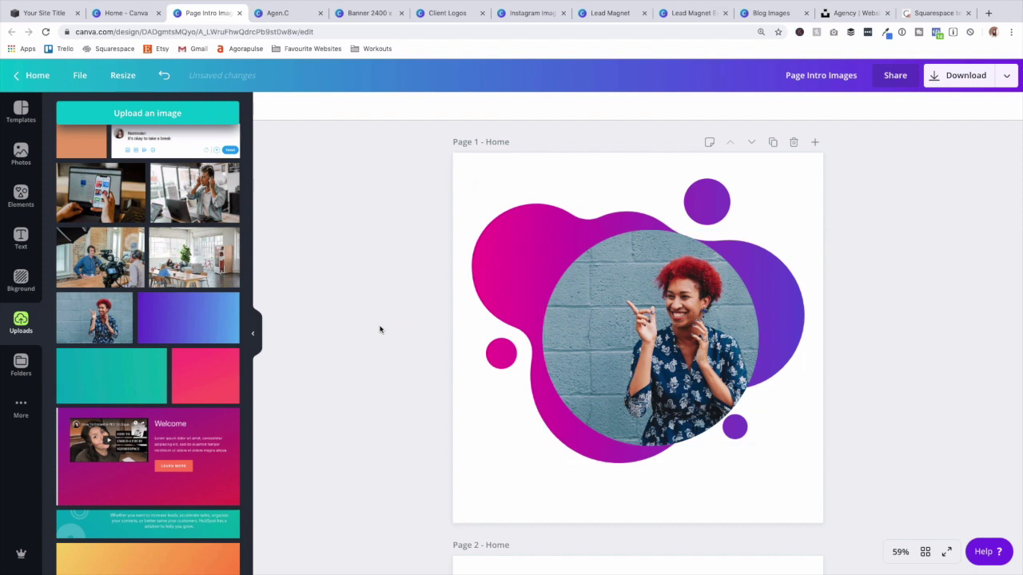
click(933, 78)
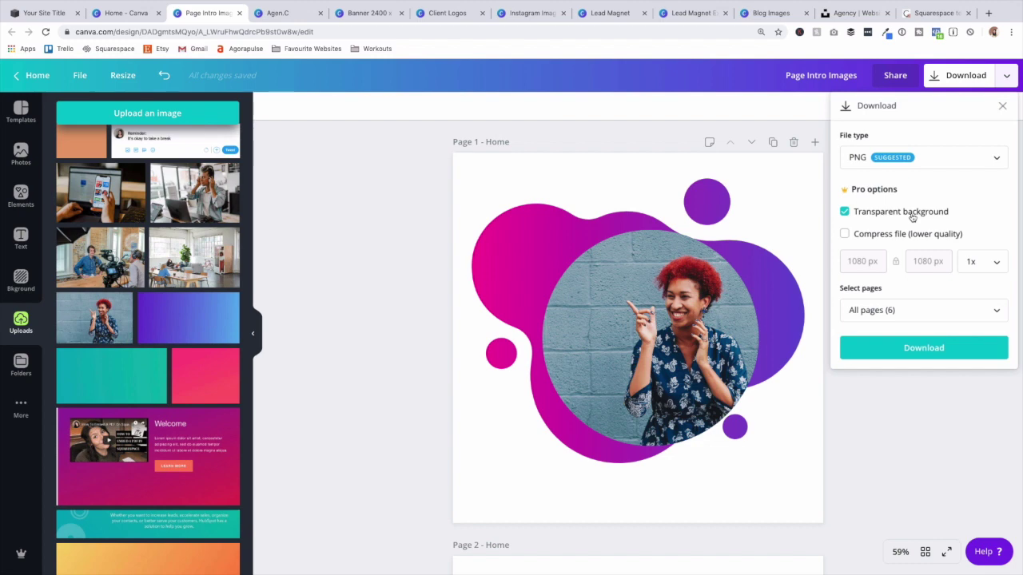
click(990, 406)
scroll(662, 370, down, 6)
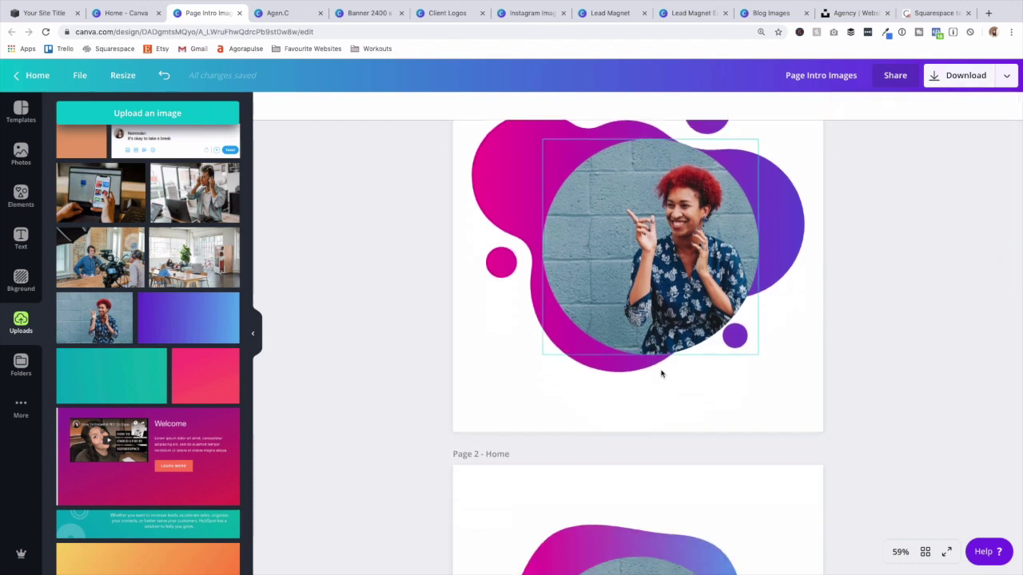
scroll(661, 370, down, 10)
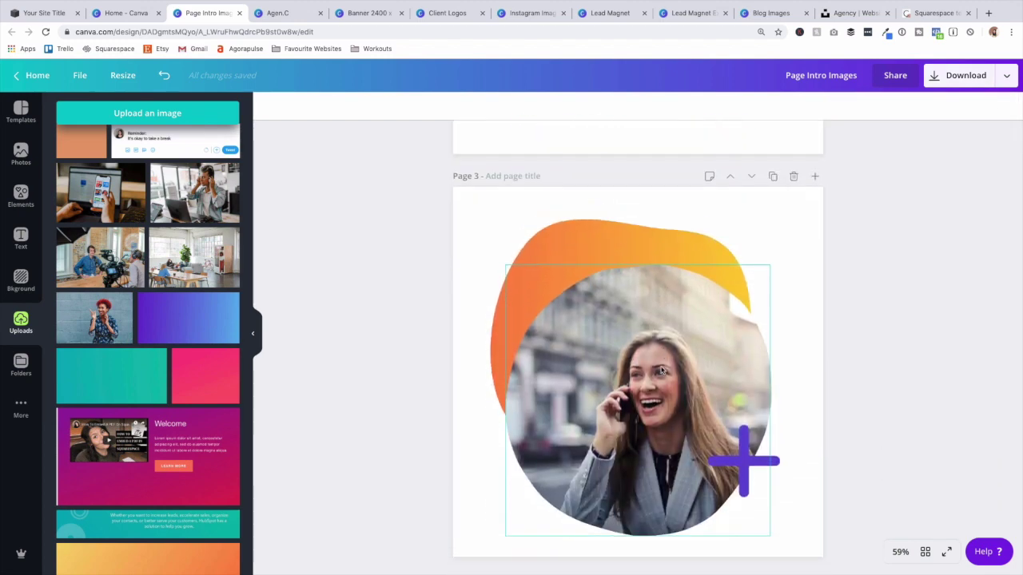
scroll(660, 365, down, 10)
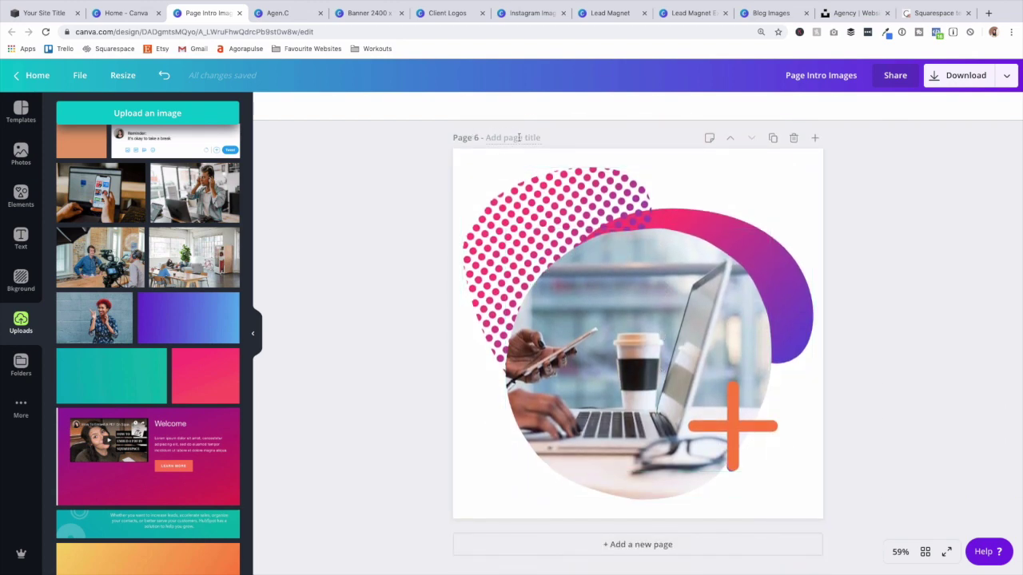
scroll(539, 153, up, 1)
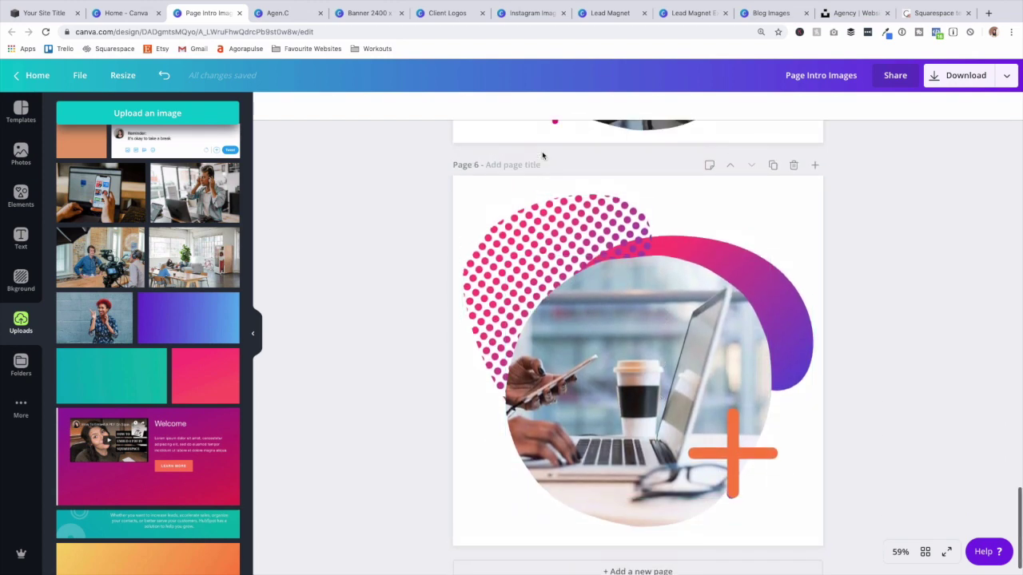
scroll(542, 151, up, 10)
scroll(923, 187, up, 3)
Upload 1.png from the Page Intro Images folder into the Squarespace image block.
click(47, 16)
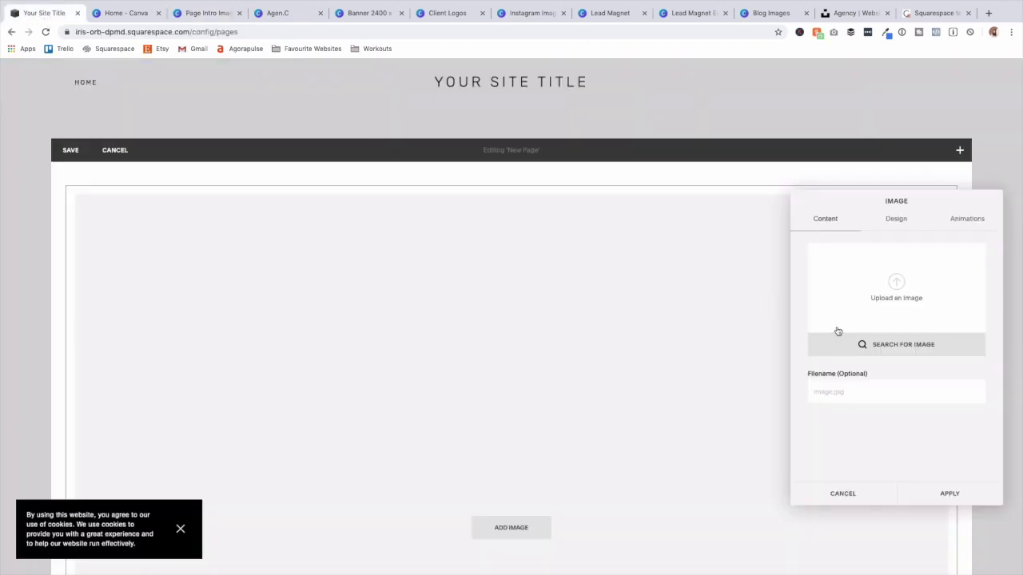
click(882, 284)
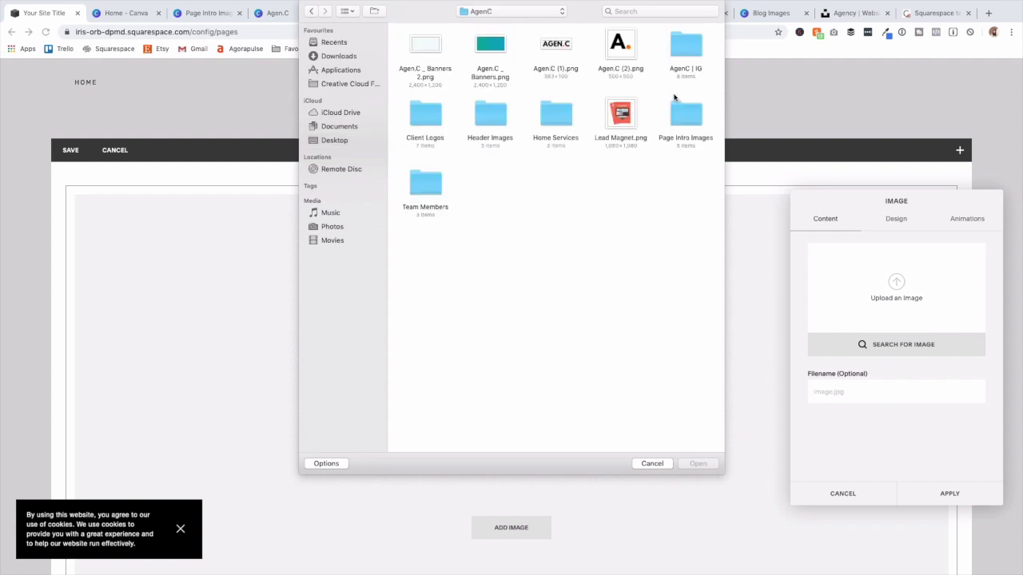
double_click(687, 116)
double_click(419, 44)
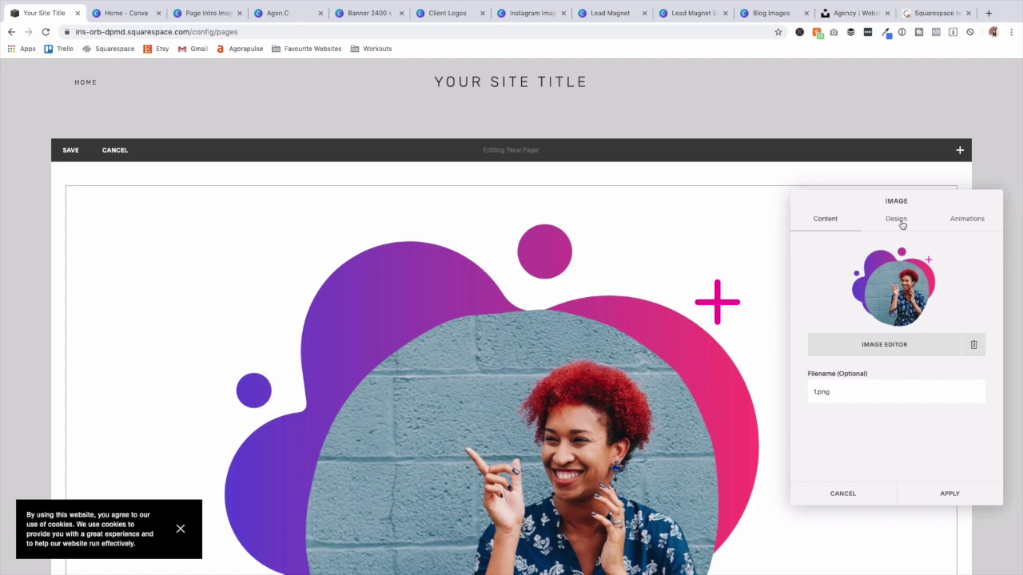
Preview the Poster, Card, Overlap, Collage and Stack layouts on the image block.
click(900, 222)
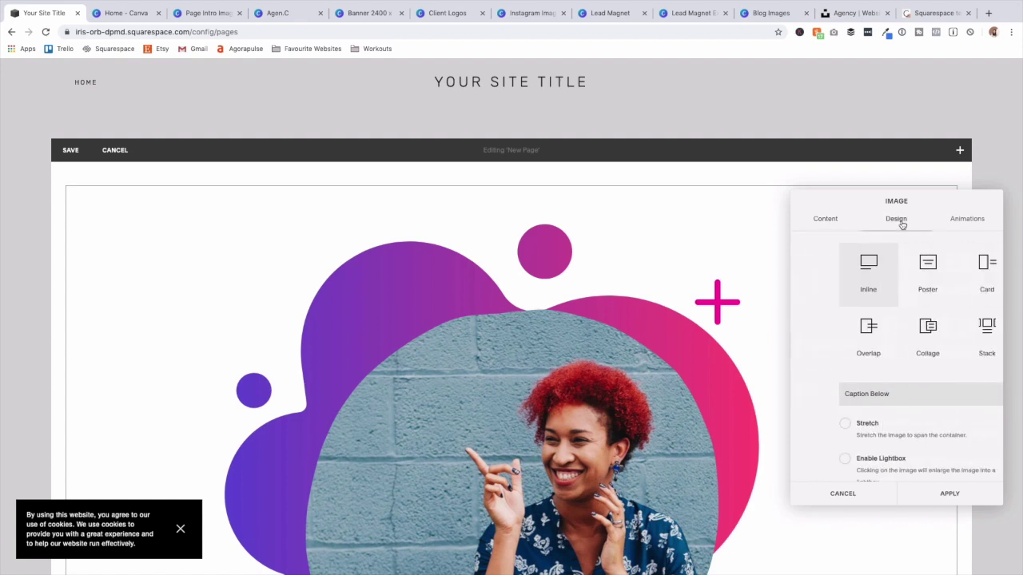
click(900, 275)
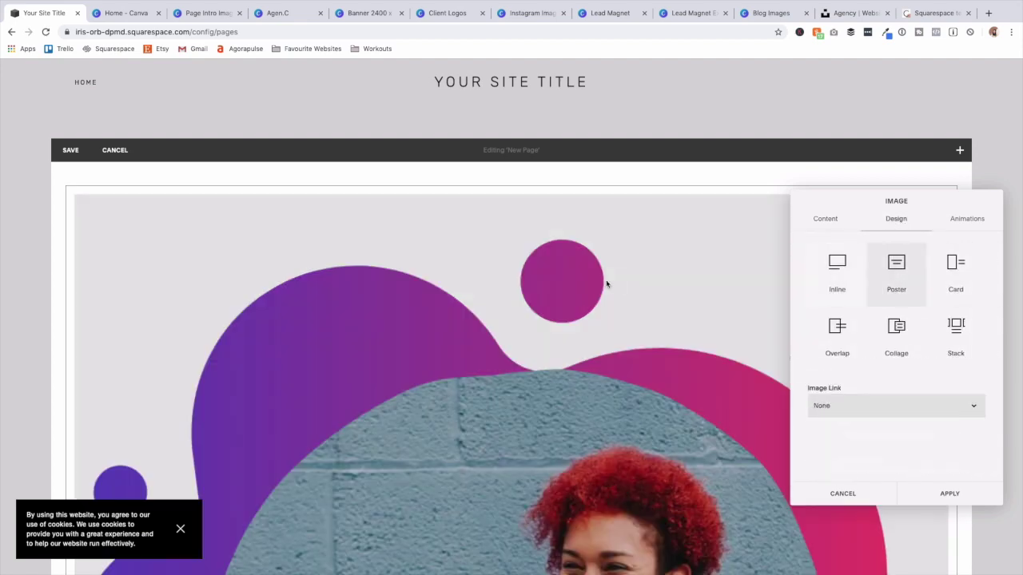
scroll(612, 285, down, 1)
scroll(582, 342, down, 2)
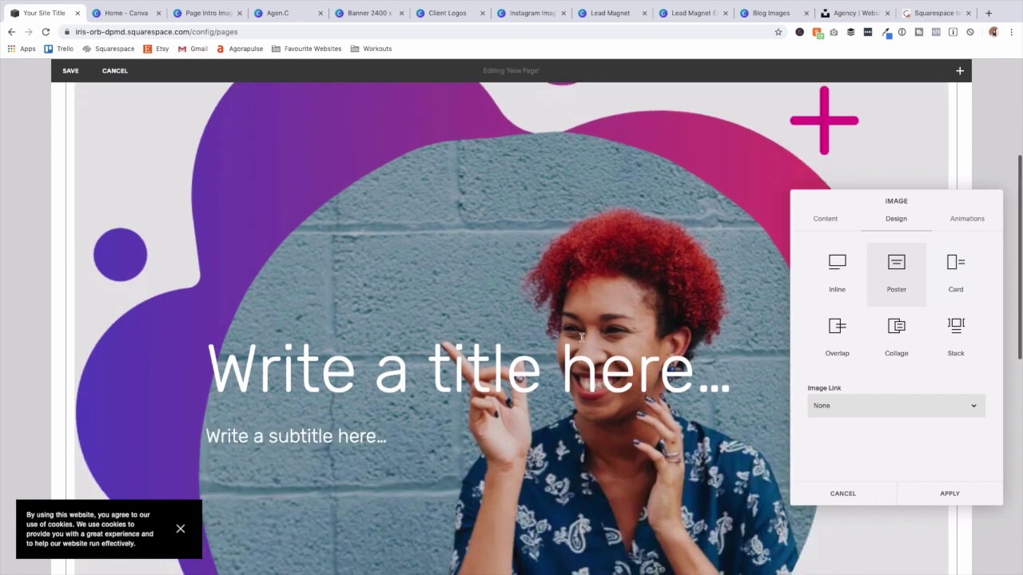
click(963, 266)
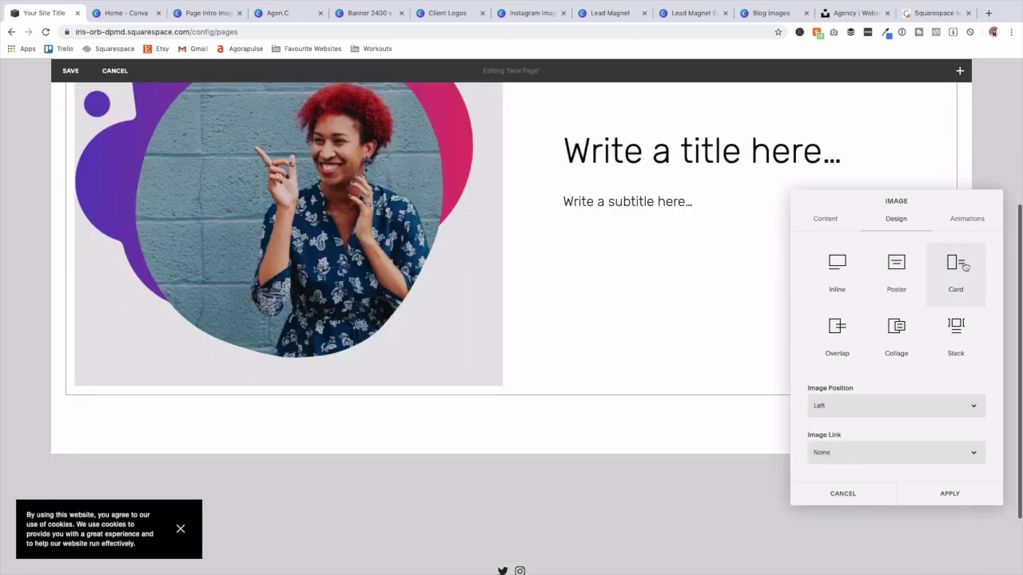
click(842, 334)
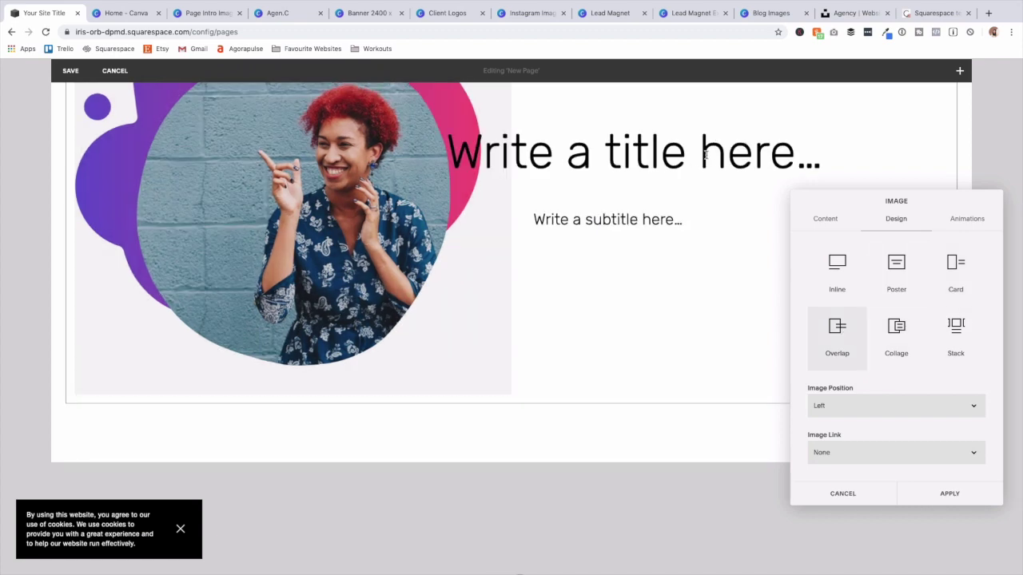
click(899, 335)
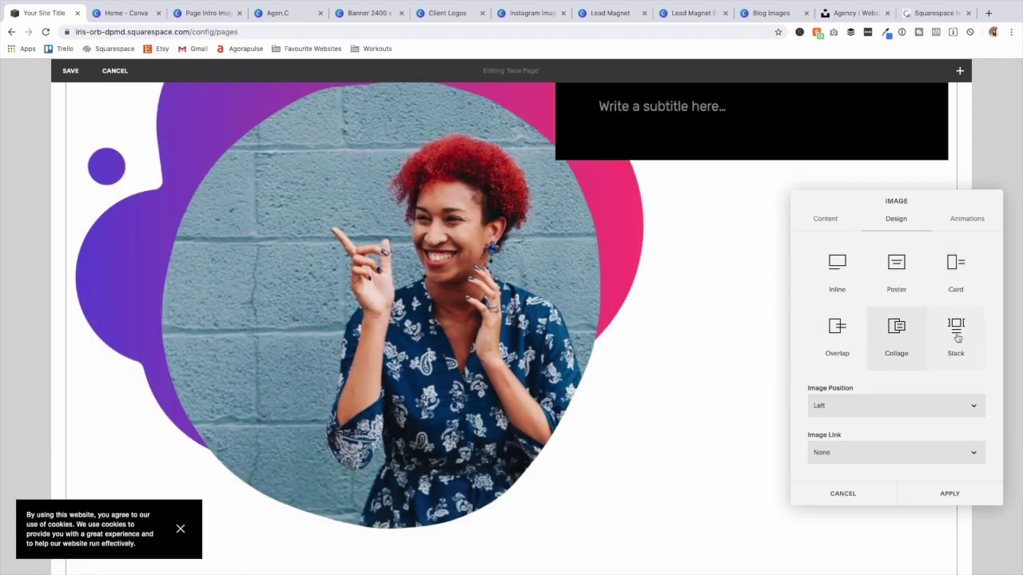
click(958, 337)
click(906, 336)
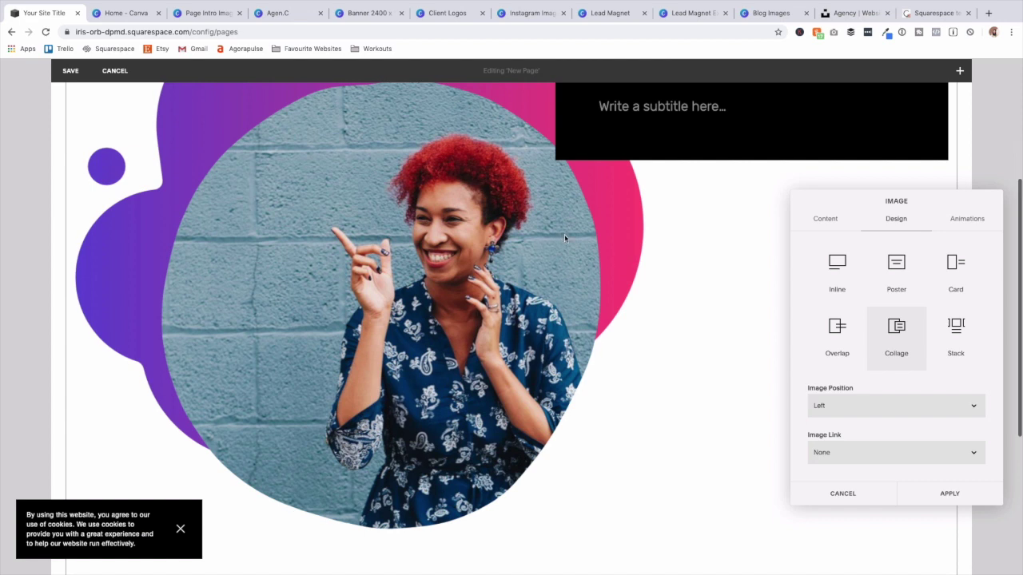
scroll(650, 234, up, 2)
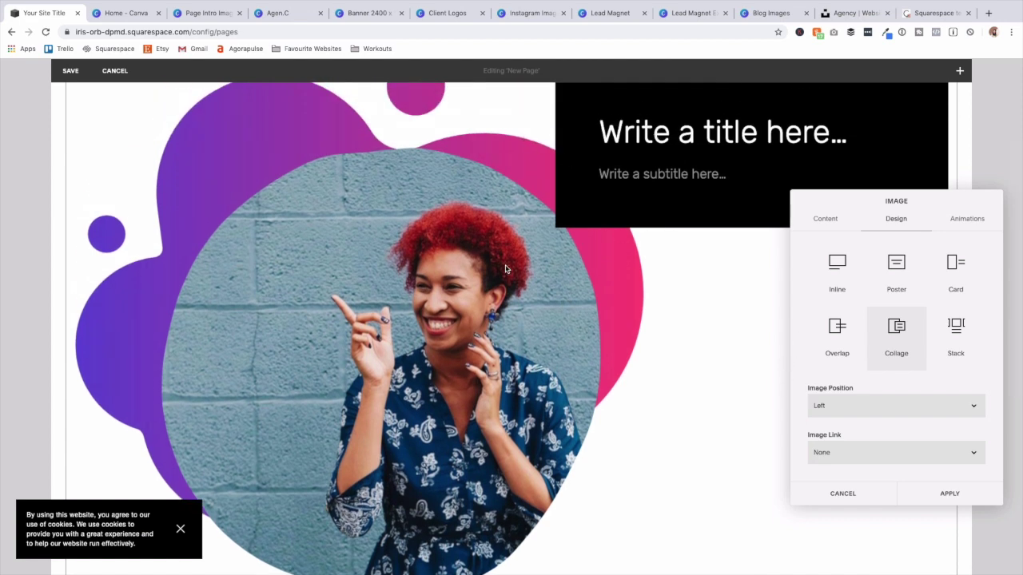
scroll(556, 297, up, 3)
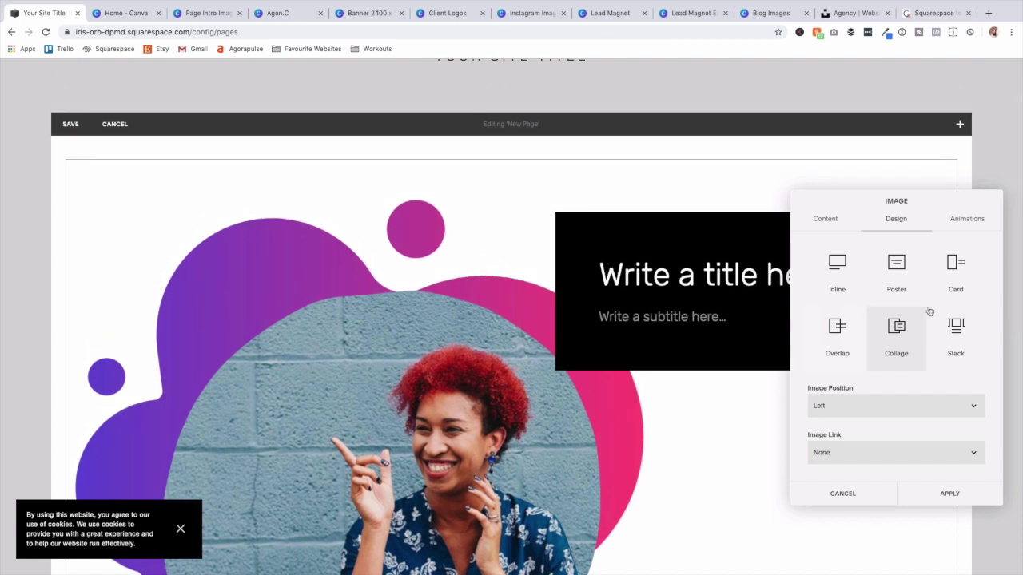
Choose the Overlap layout, set Image Position to Right and Image Link to Button.
click(839, 329)
click(908, 408)
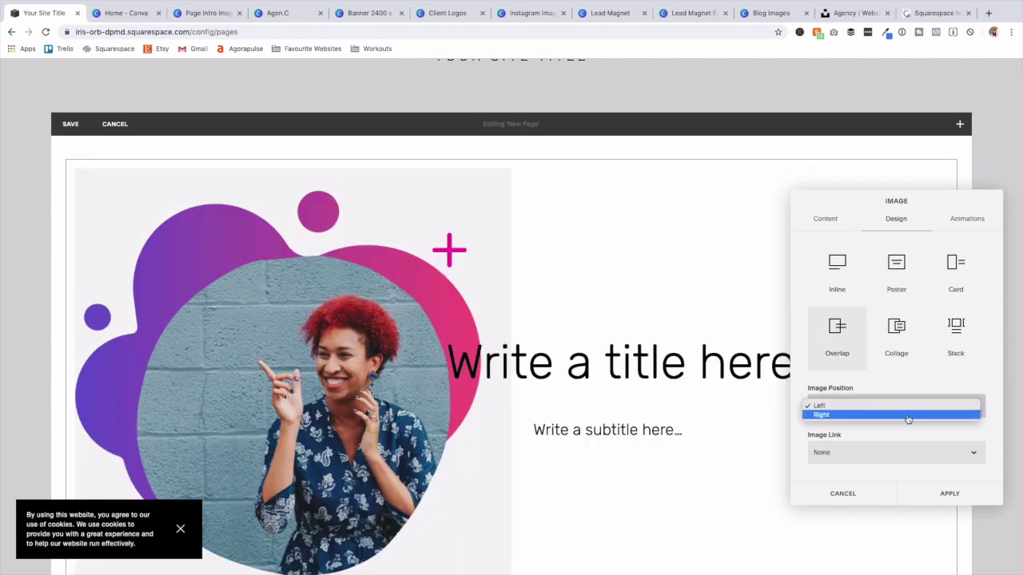
click(908, 416)
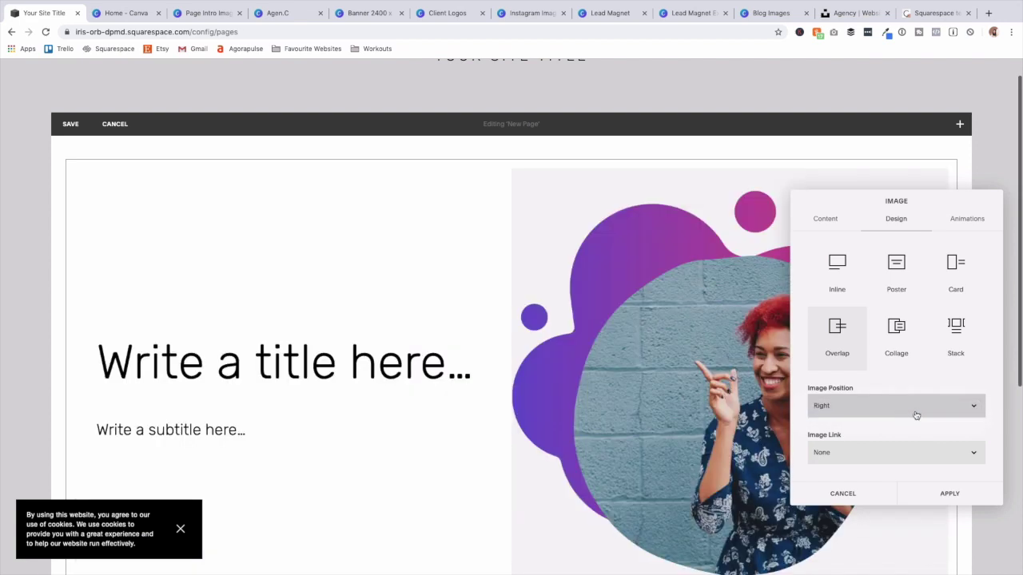
click(949, 453)
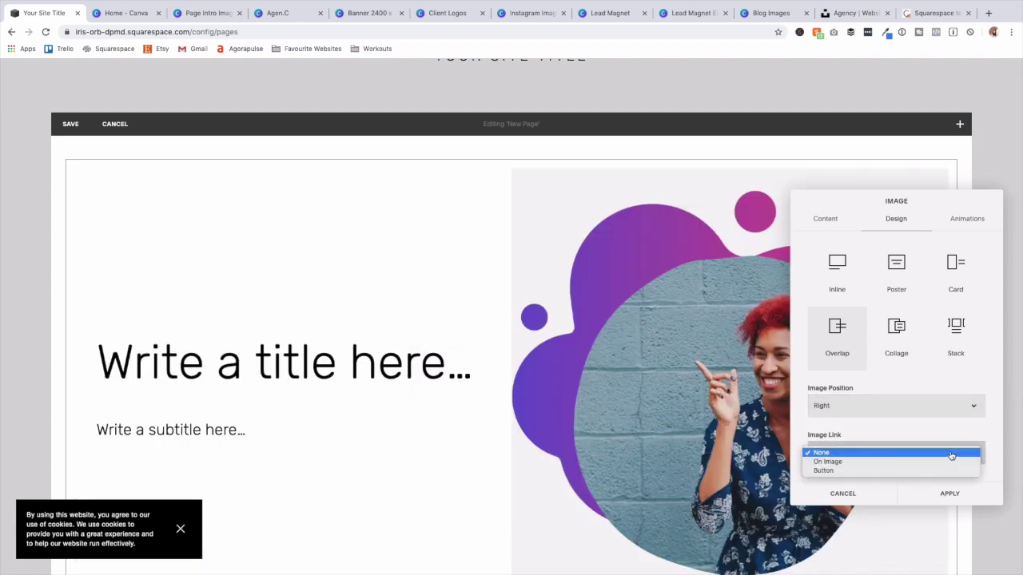
click(852, 472)
Label the button LEARN MORE and close its link settings without adding a link.
scroll(859, 448, down, 2)
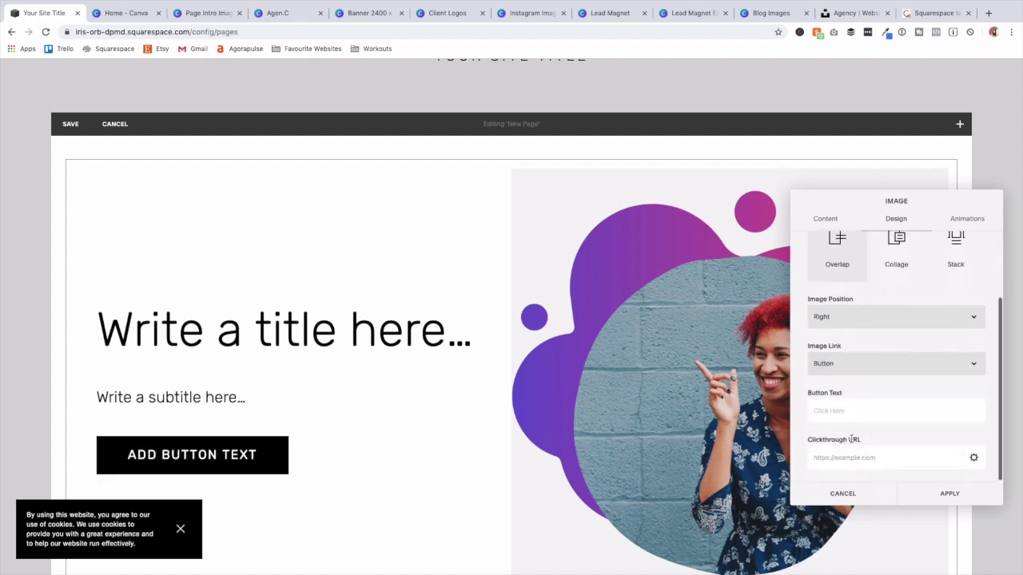
click(845, 407)
text(LEARN MORE)
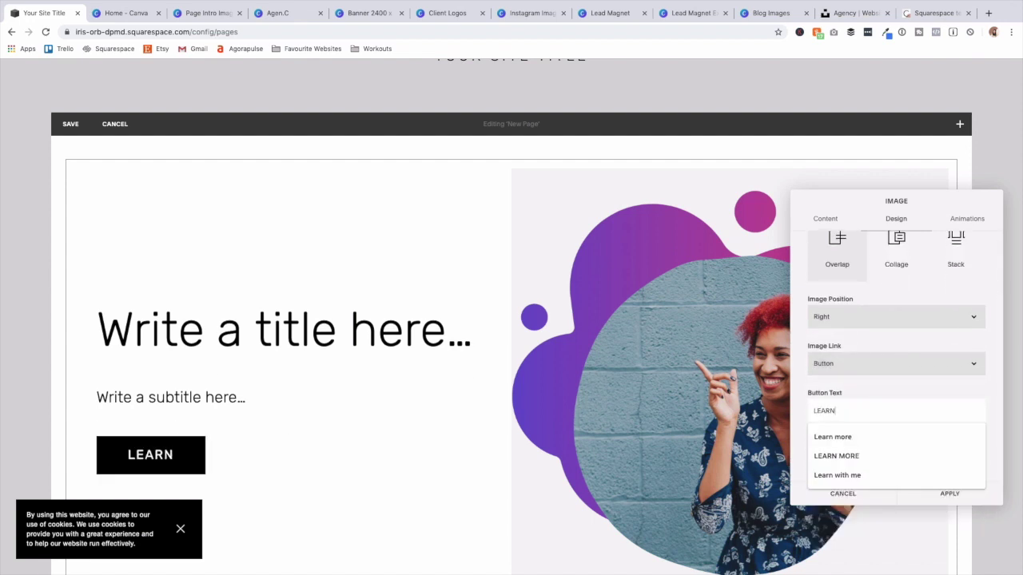
click(835, 389)
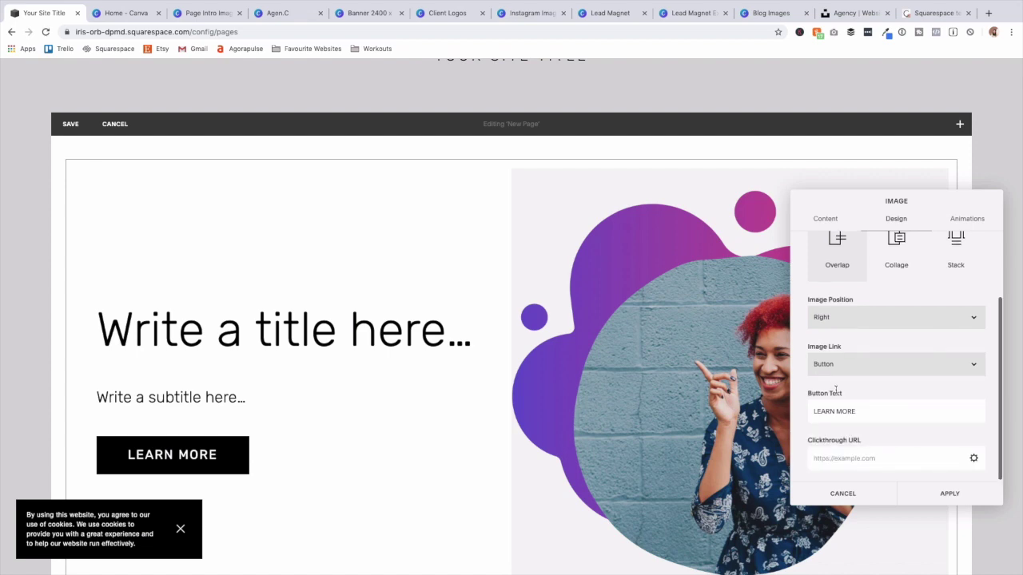
click(974, 459)
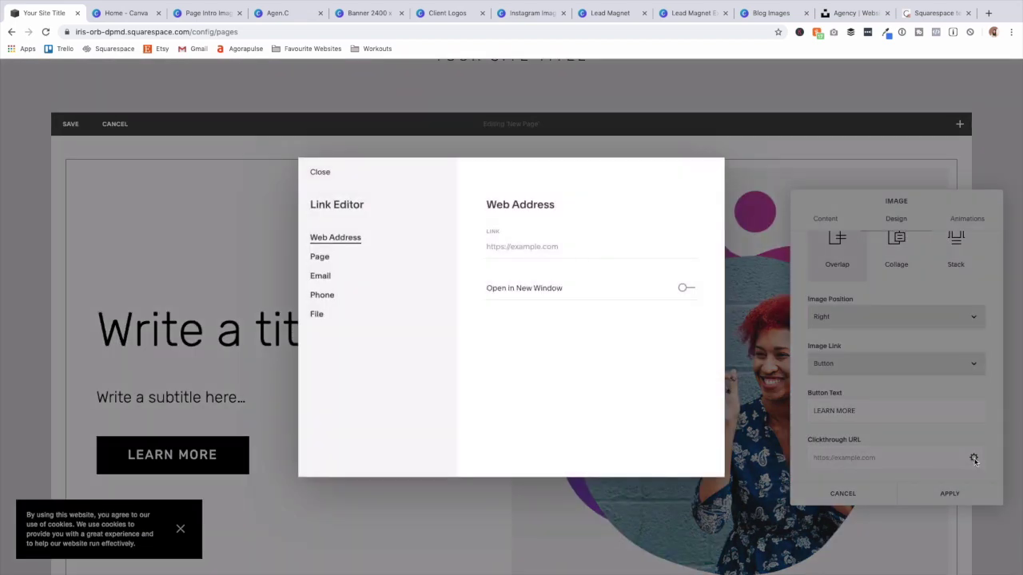
click(325, 260)
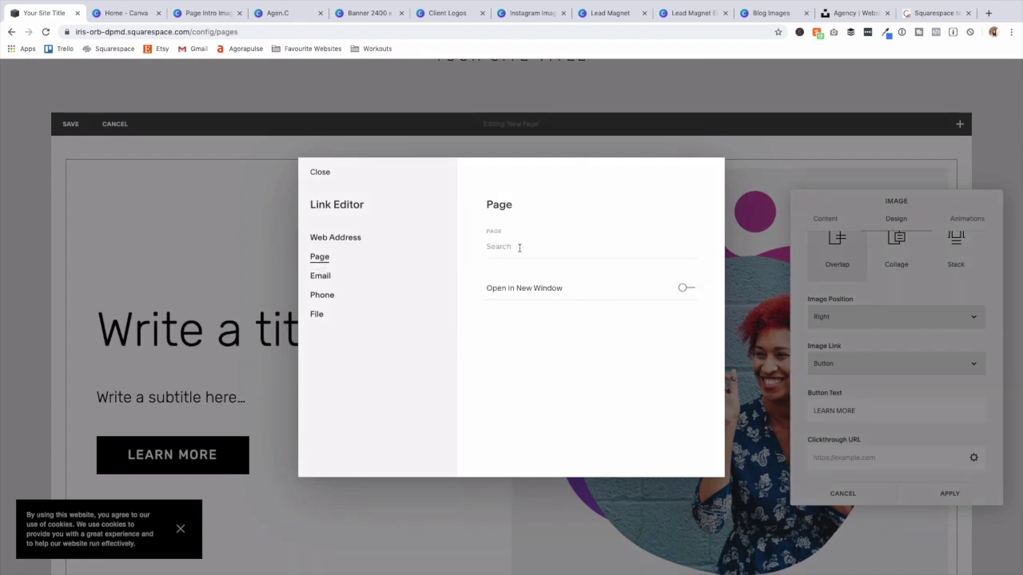
click(318, 173)
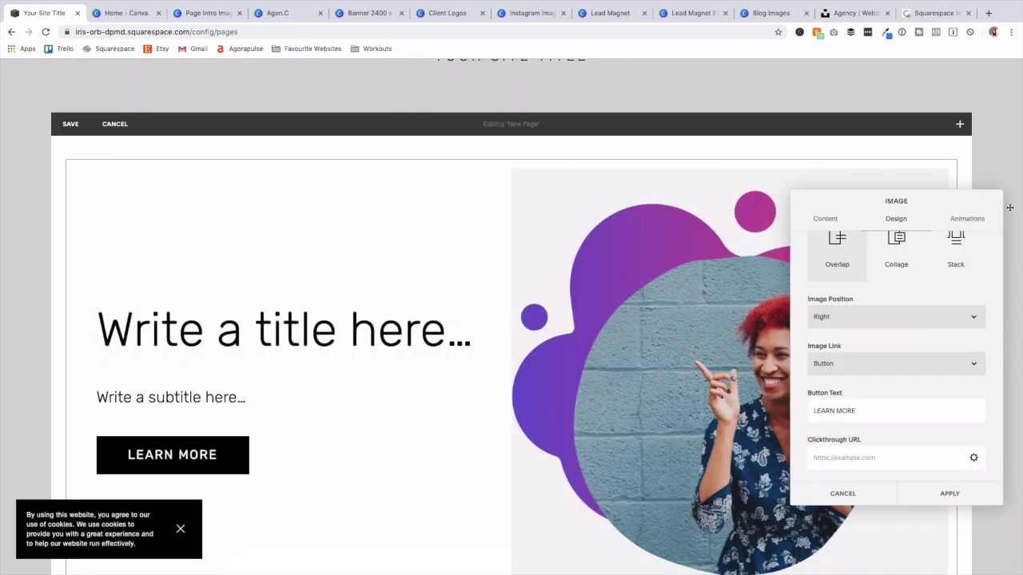
Try Tilt Down, reset the image animation to None, and apply the block settings.
click(975, 222)
click(891, 266)
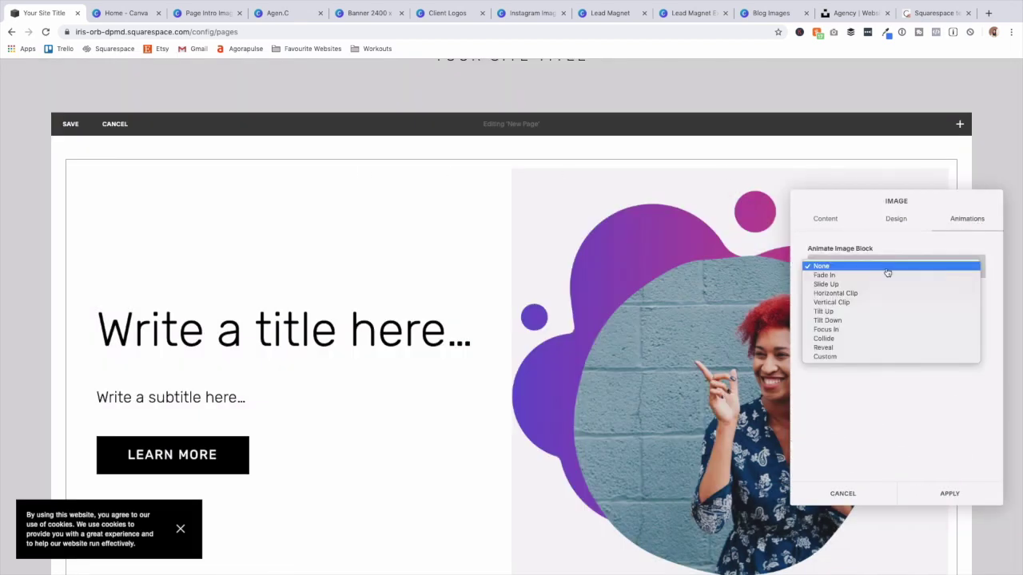
click(889, 321)
click(895, 268)
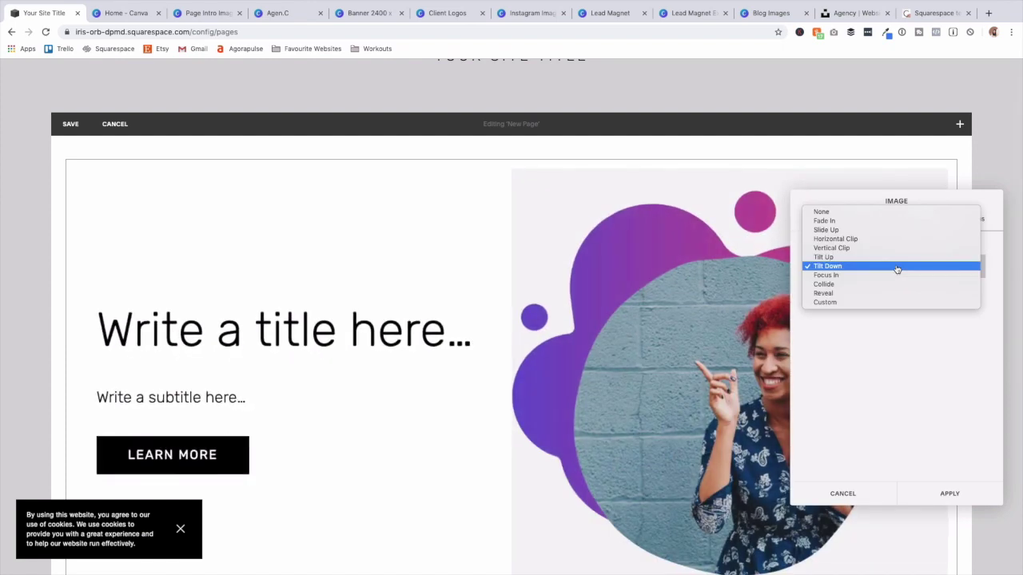
click(852, 212)
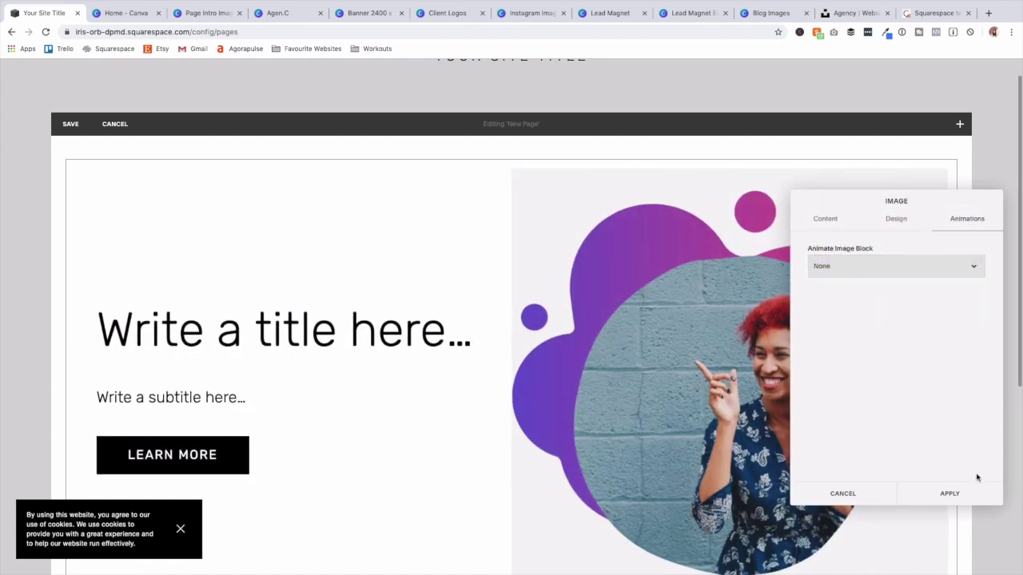
click(177, 528)
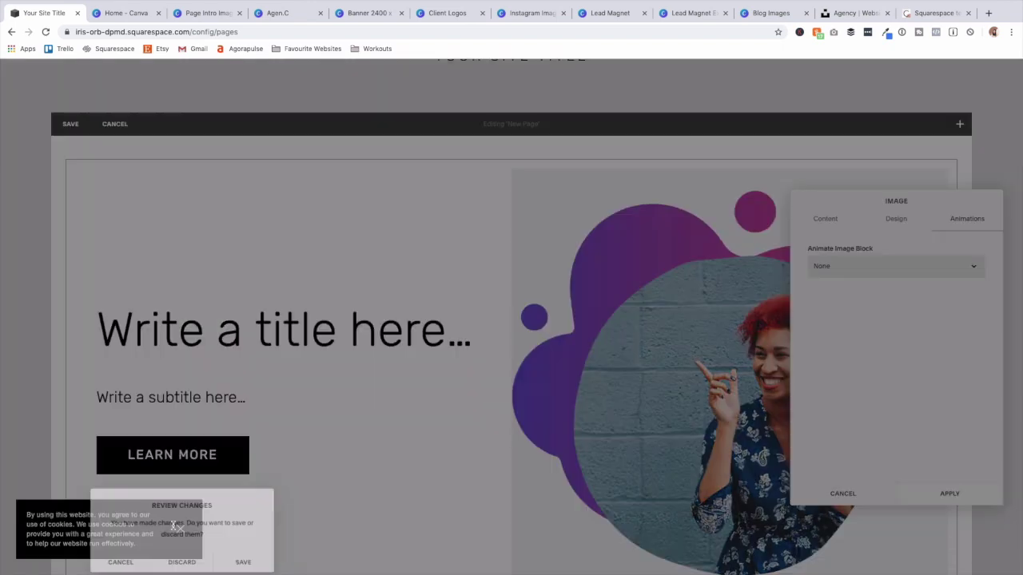
click(244, 562)
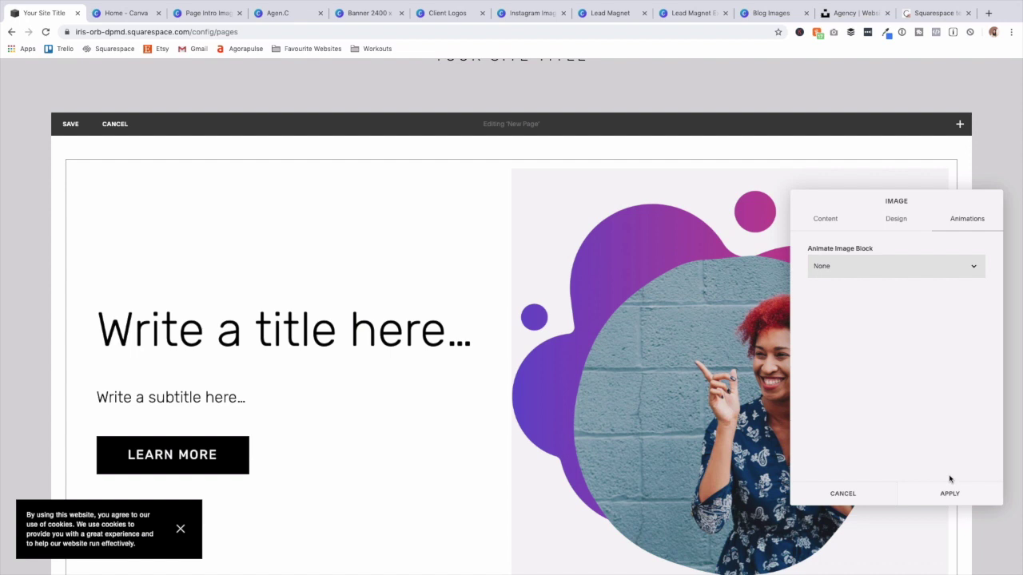
click(948, 494)
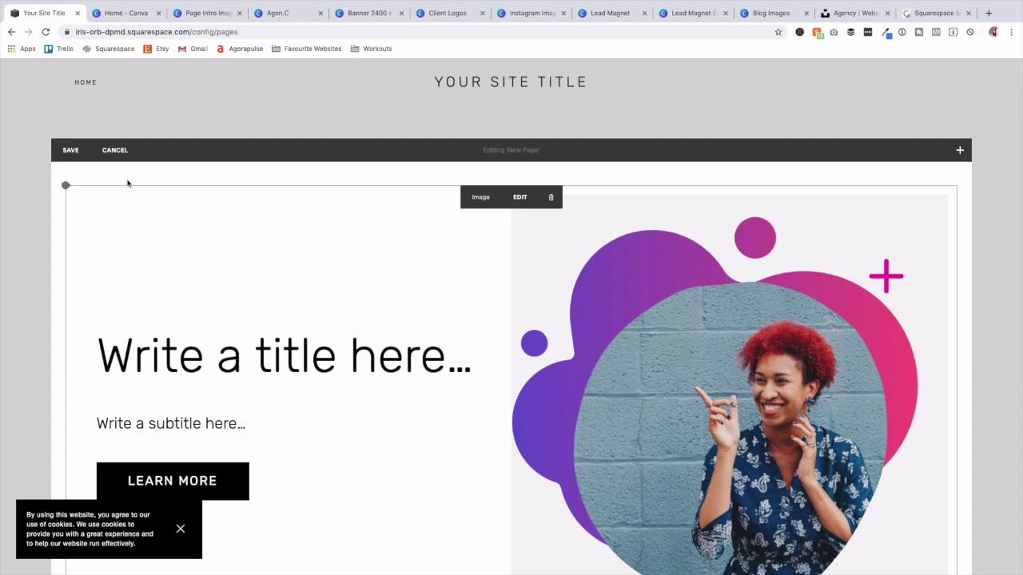
Insert a spacer block and place it to the left of the intro image block.
scroll(226, 231, down, 5)
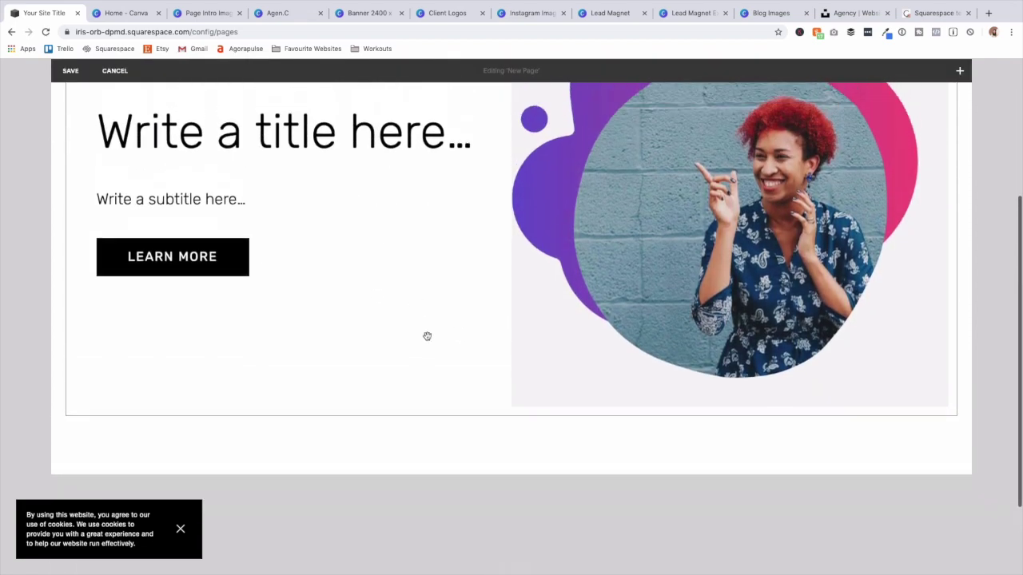
scroll(427, 335, up, 3)
click(66, 136)
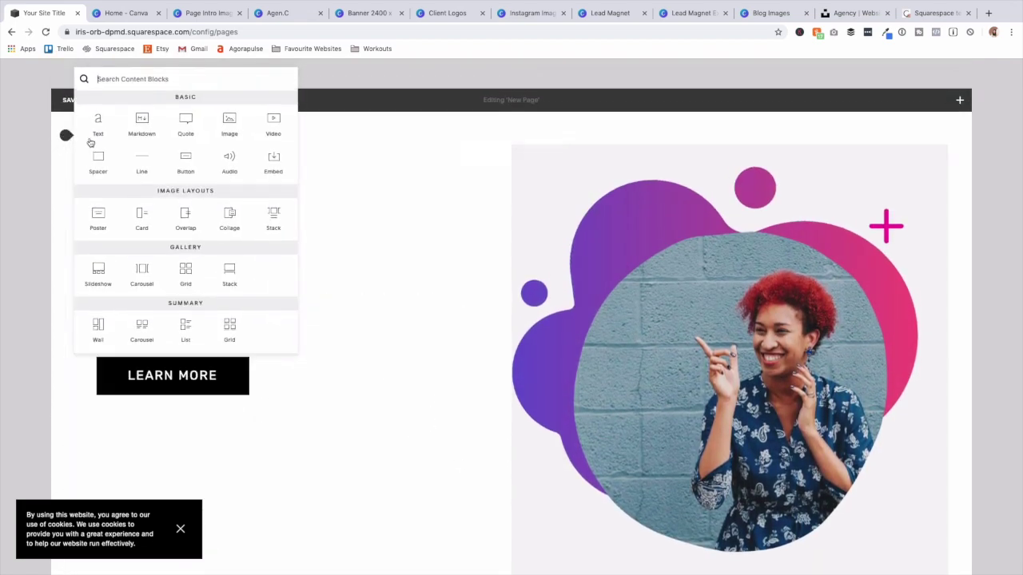
click(100, 162)
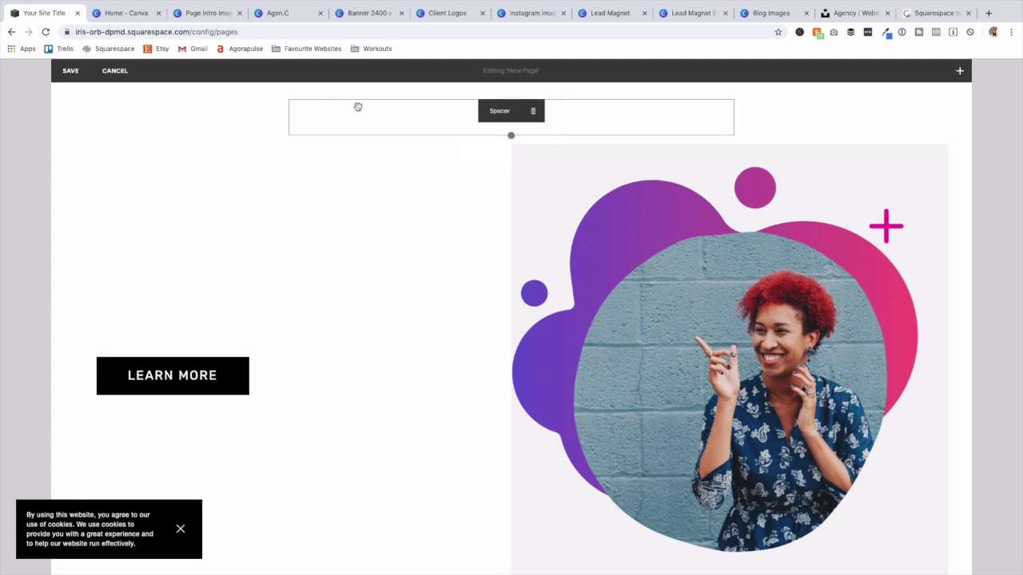
drag(350, 111, 166, 228)
Add a second spacer right of the image and resize the columns to narrow it.
click(66, 135)
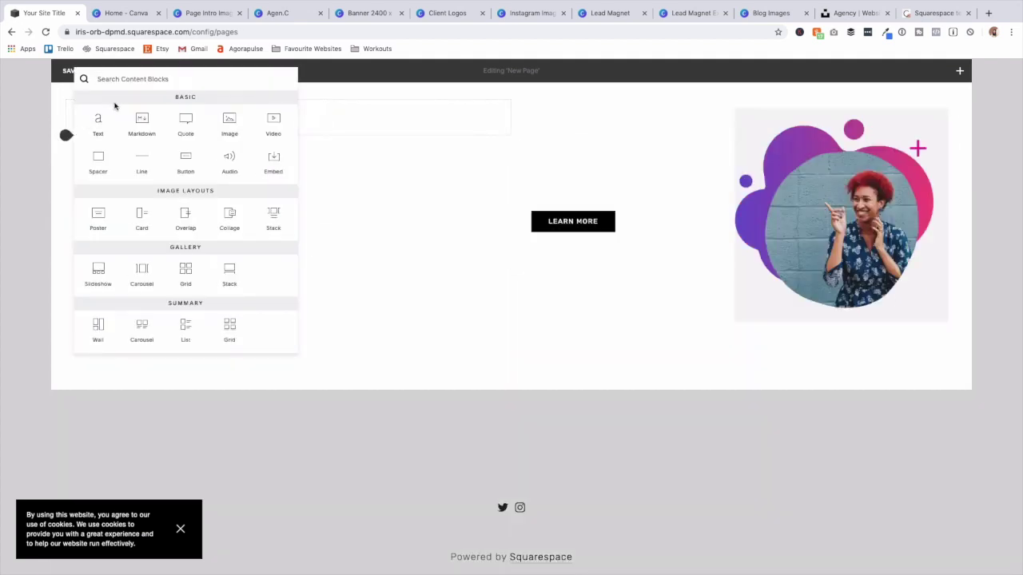
click(100, 162)
drag(141, 157, 878, 206)
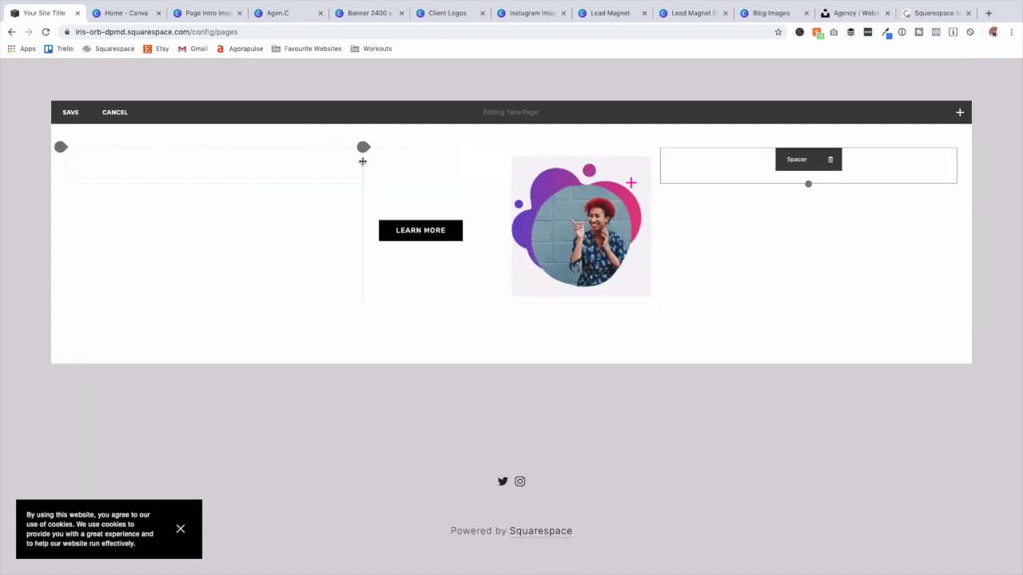
drag(660, 124, 798, 128)
drag(288, 126, 206, 134)
click(519, 111)
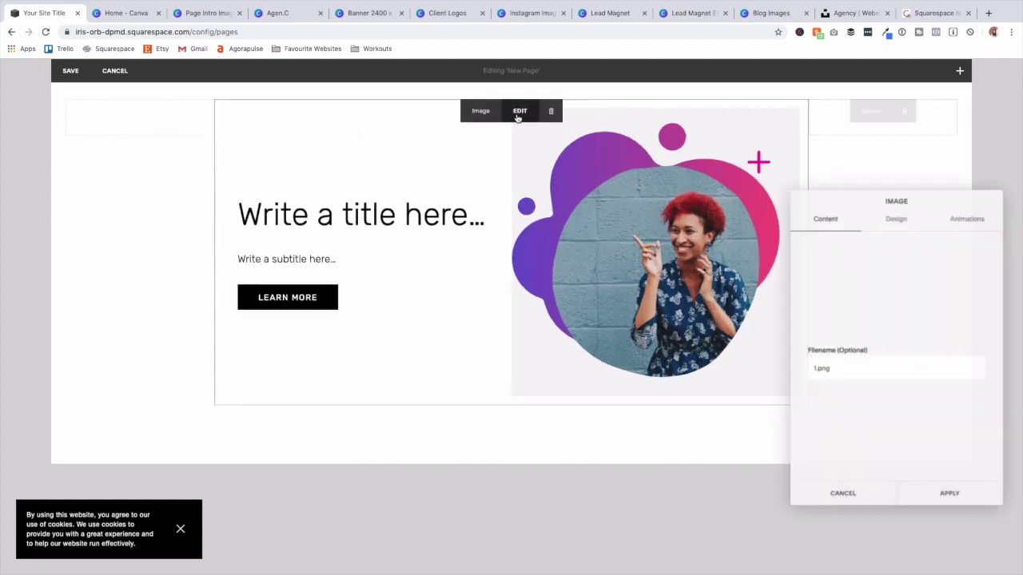
Retitle the intro block 'Hey! Your mission goes here.' and apply the image settings.
click(336, 216)
text(heY)
key(BackSpace)
key(BackSpace)
key(BackSpace)
text(Hey! Your m)
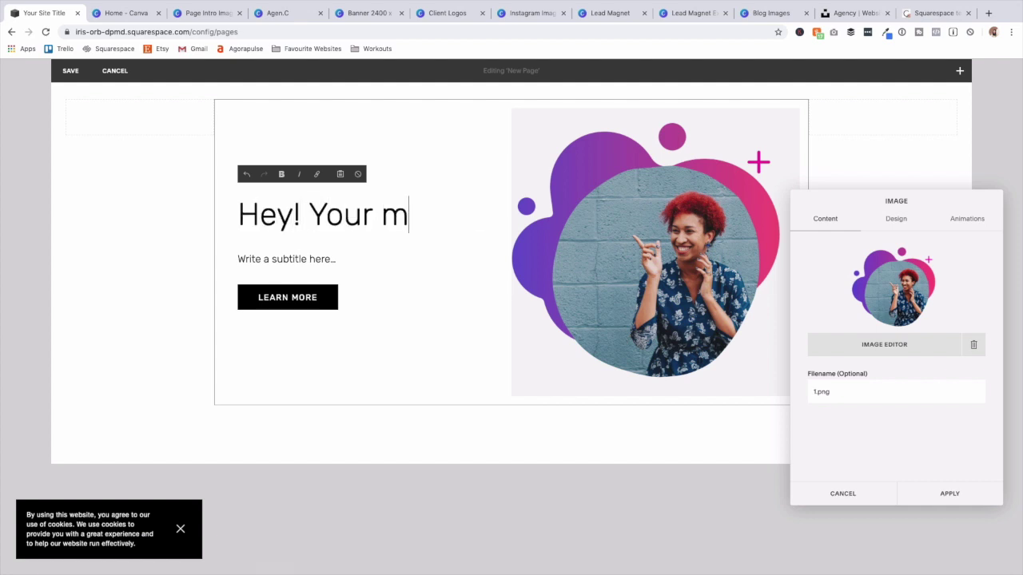
text(ission gfo)
key(BackSpace)
key(BackSpace)
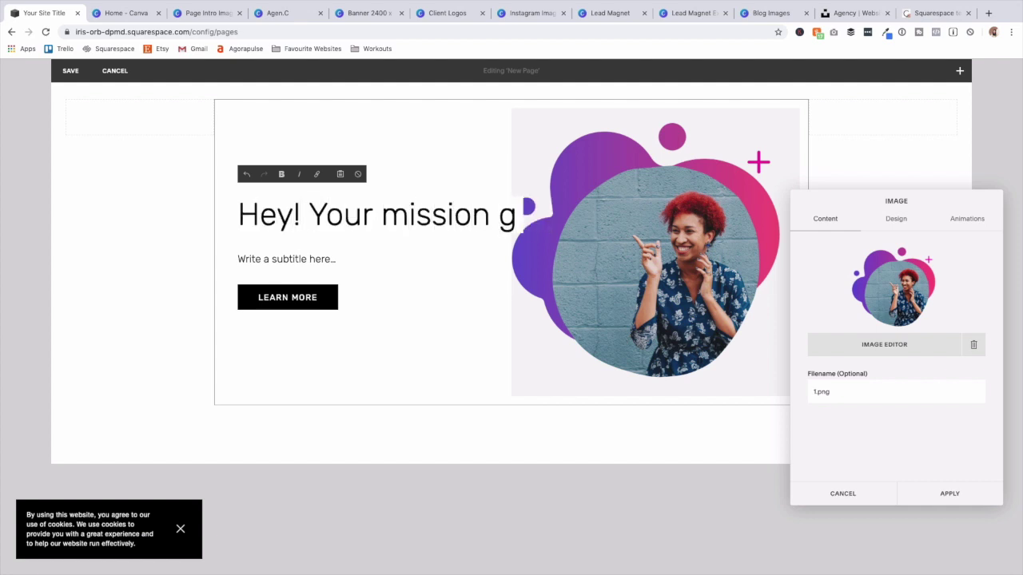
text(oes)
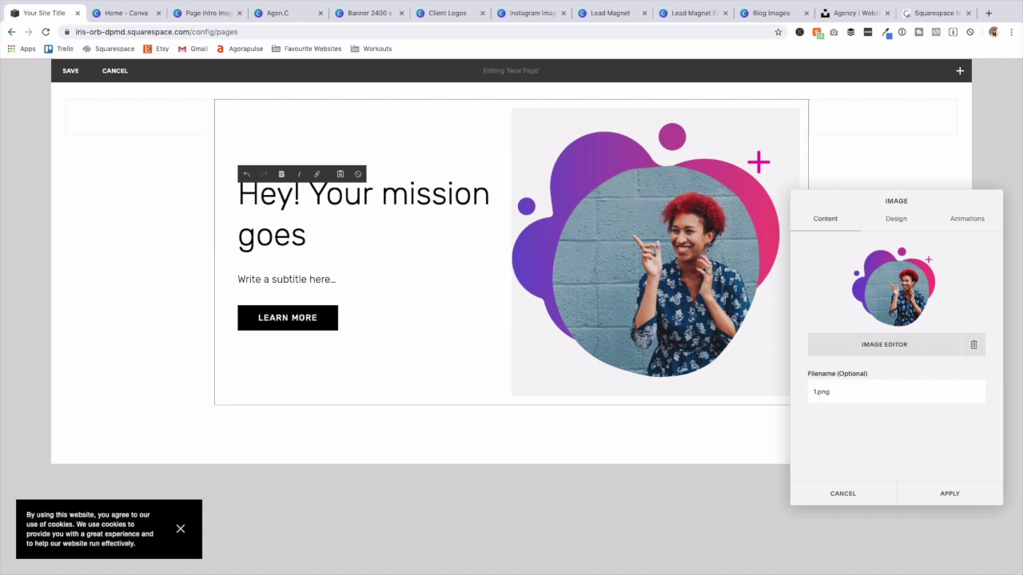
text( here.)
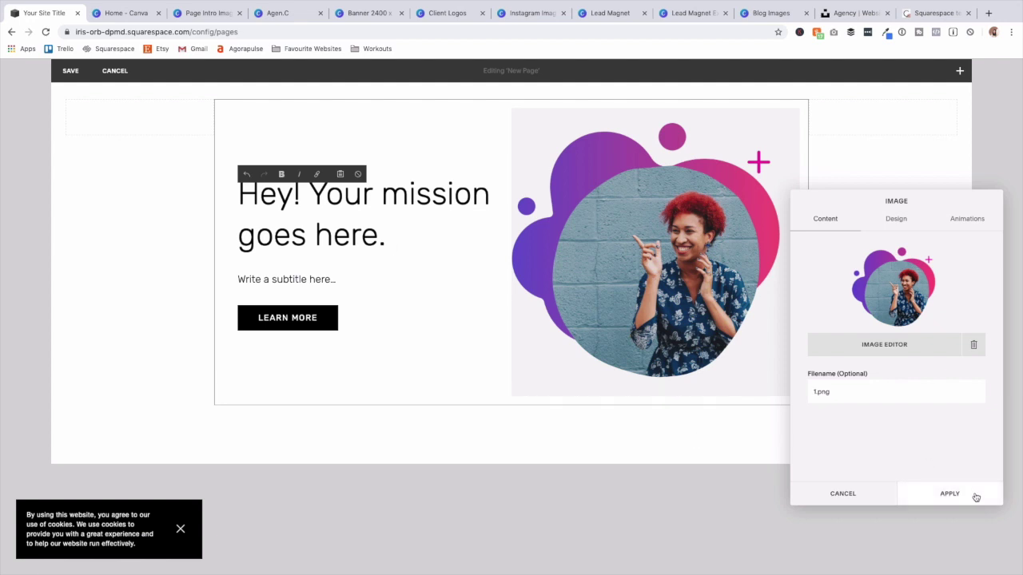
click(949, 494)
scroll(373, 167, up, 2)
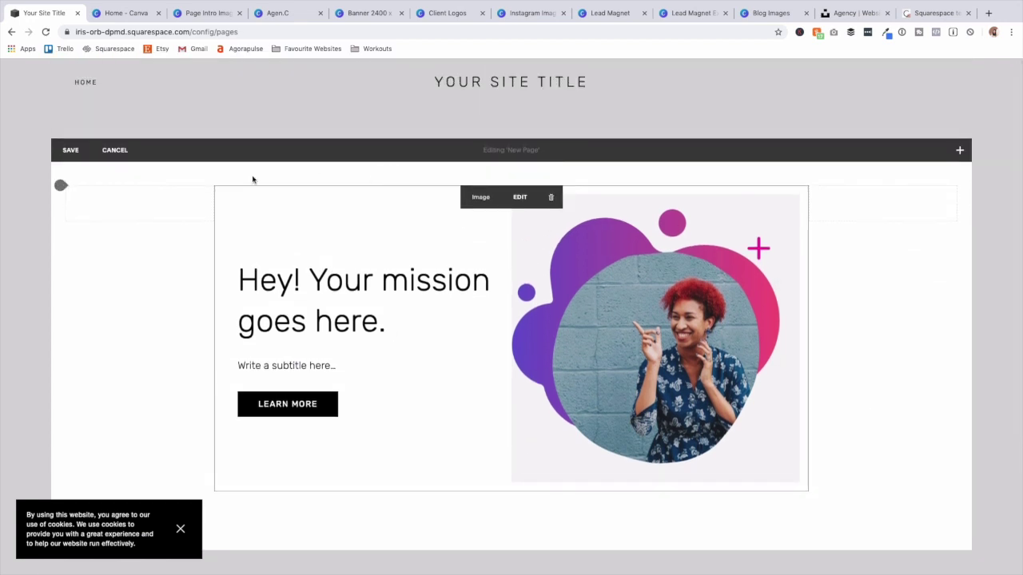
Save the page, toggle banner media to Video and back to Image, then go to Canva's Banner design.
click(68, 151)
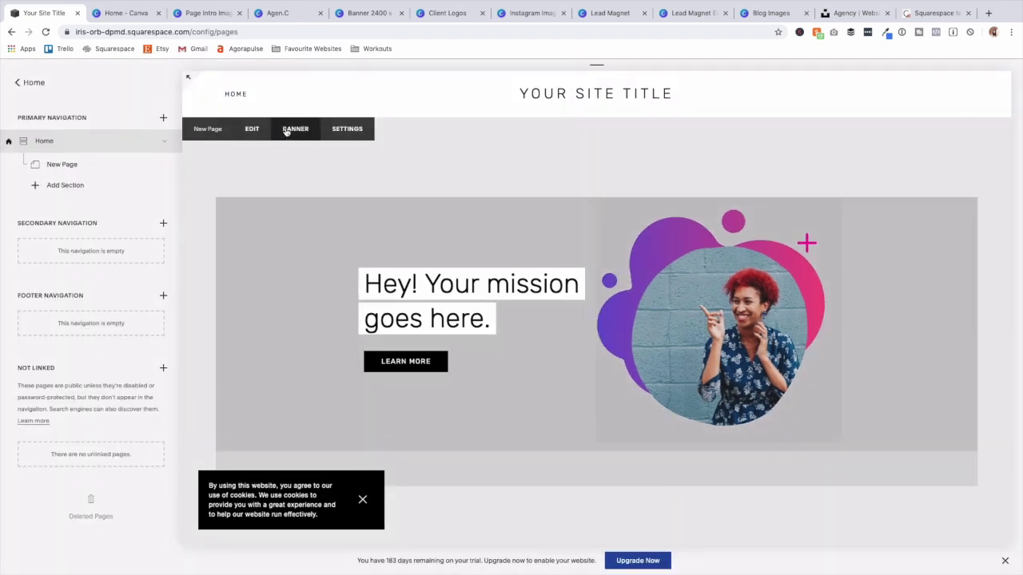
click(294, 129)
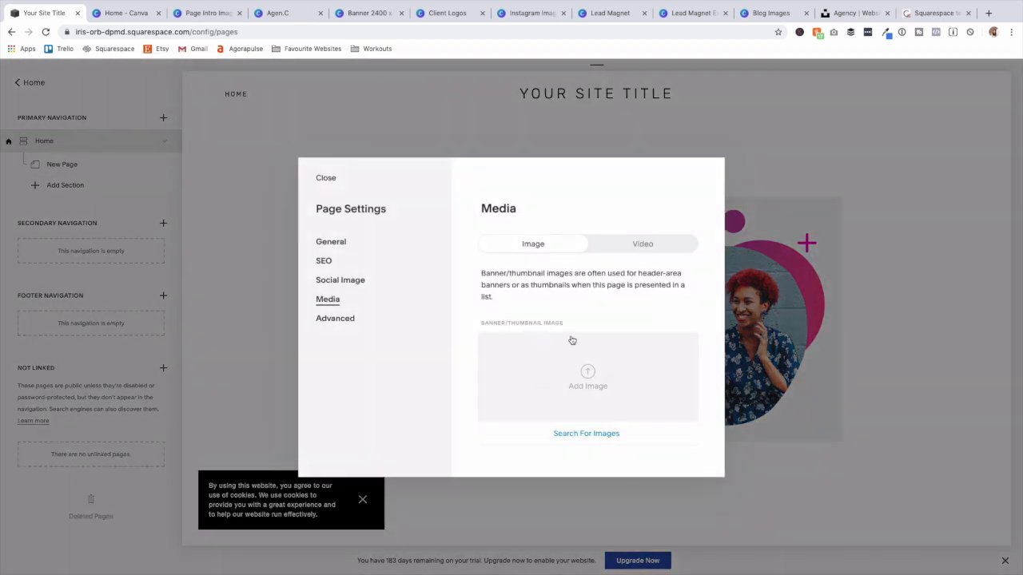
click(664, 247)
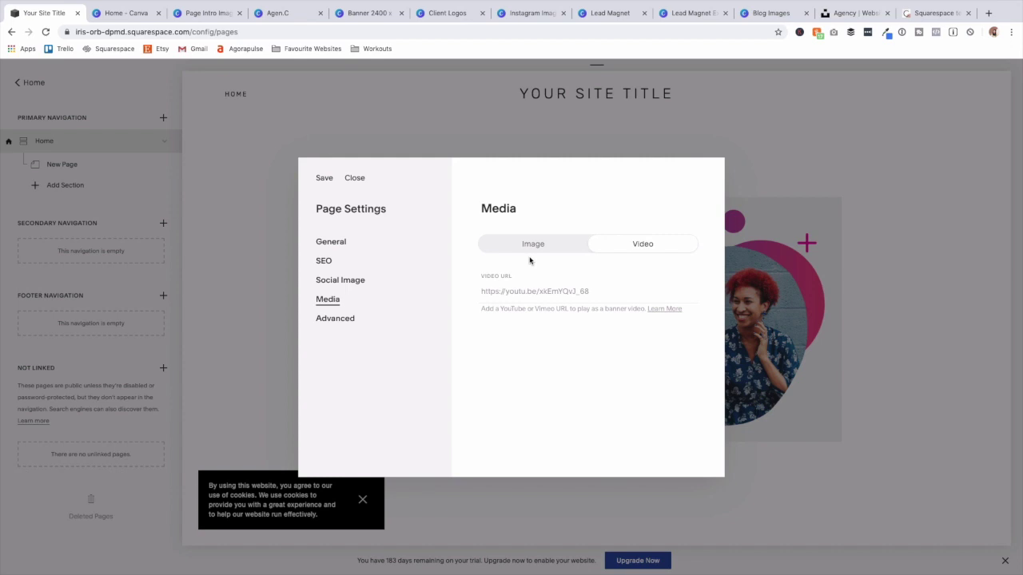
click(555, 245)
click(555, 245)
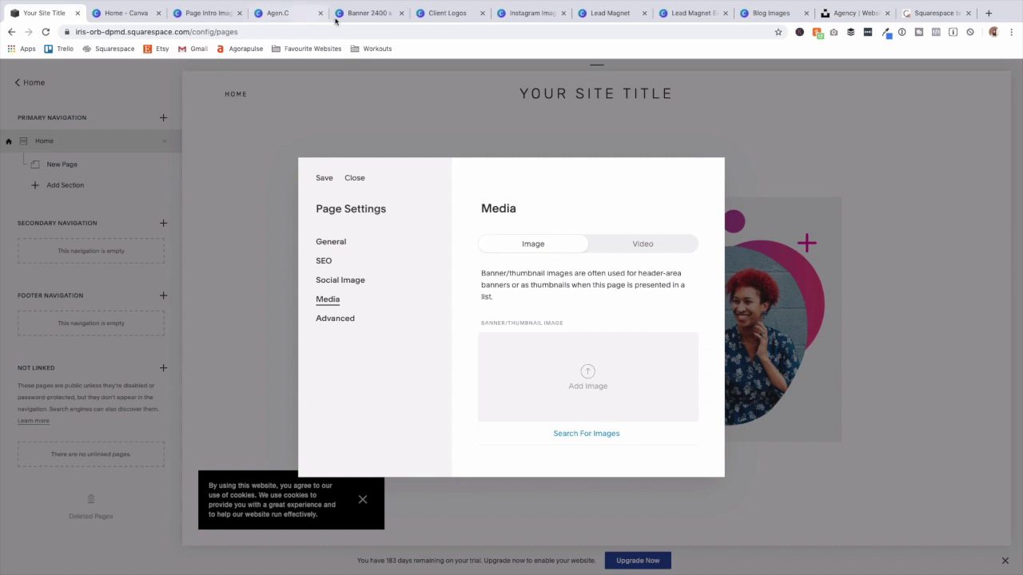
click(364, 13)
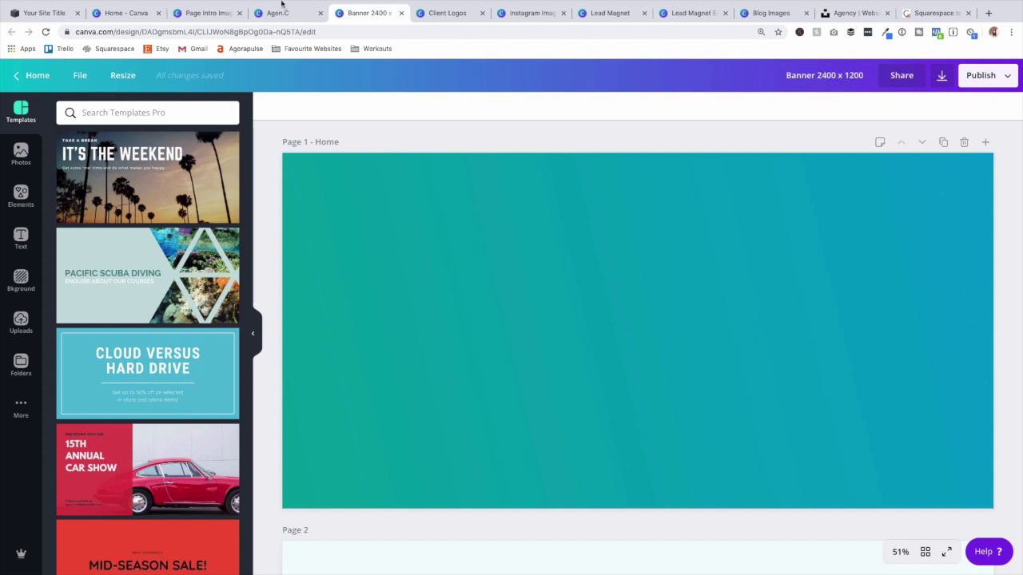
Browse all gradient backgrounds for the Banner 2400 x 1200 design, then return to Squarespace.
click(16, 281)
scroll(147, 357, down, 5)
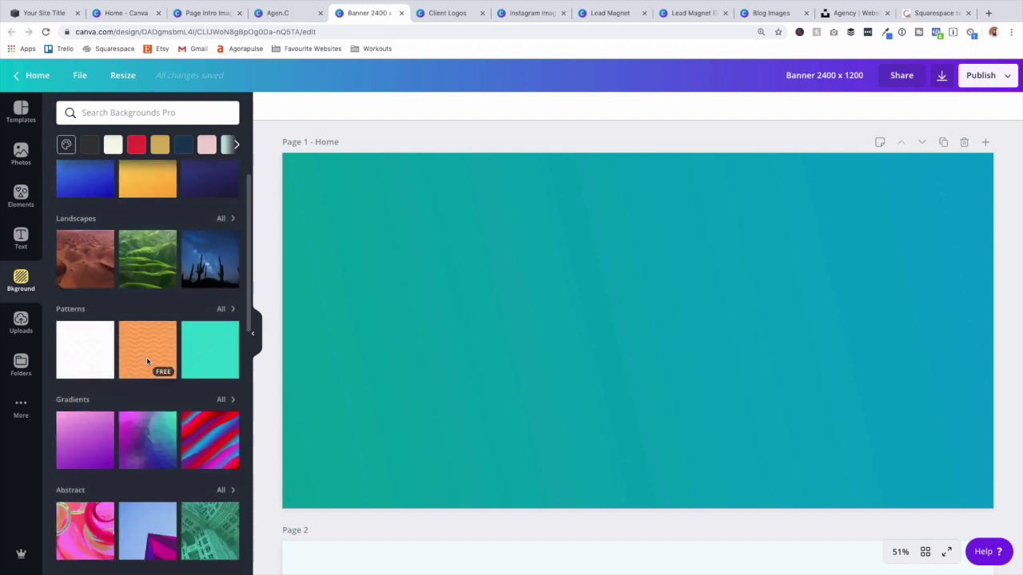
click(225, 244)
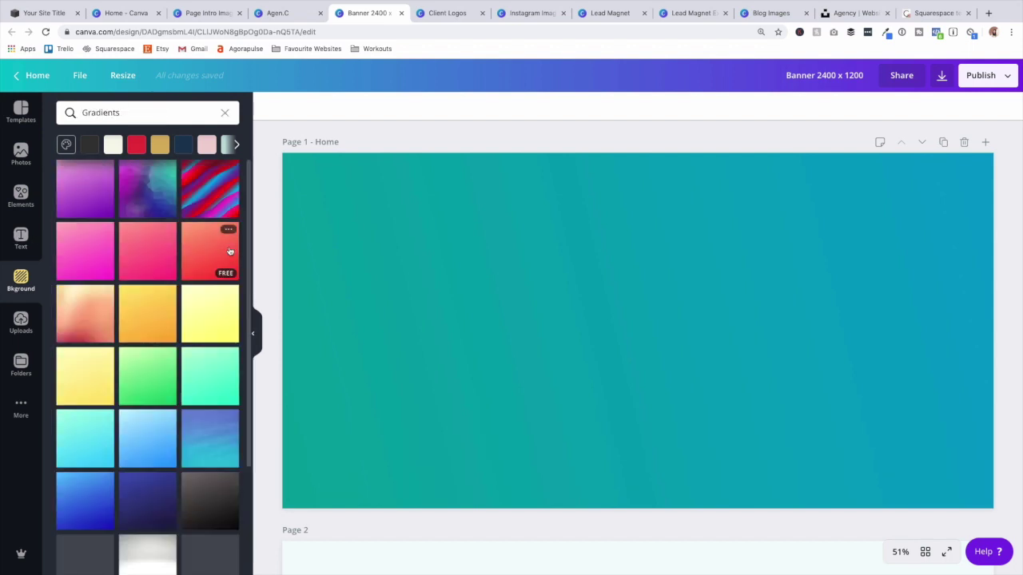
click(496, 225)
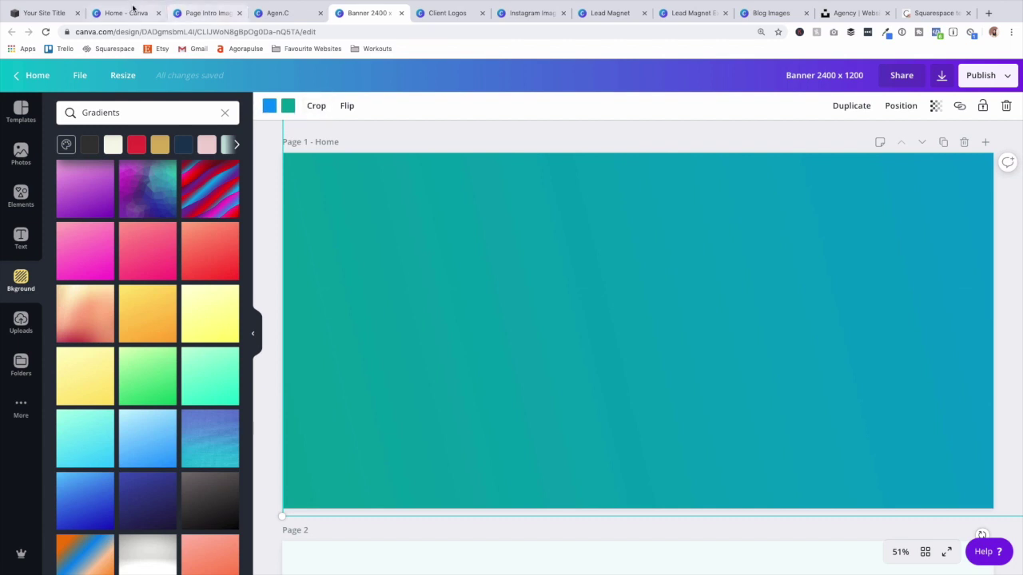
click(45, 18)
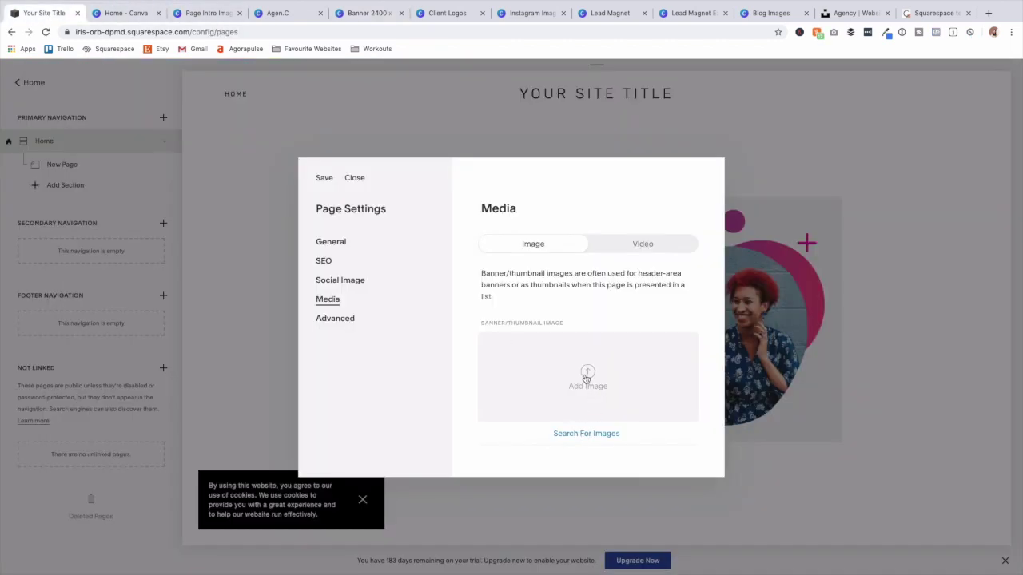
Pick an image file for the page banner and save it.
click(587, 379)
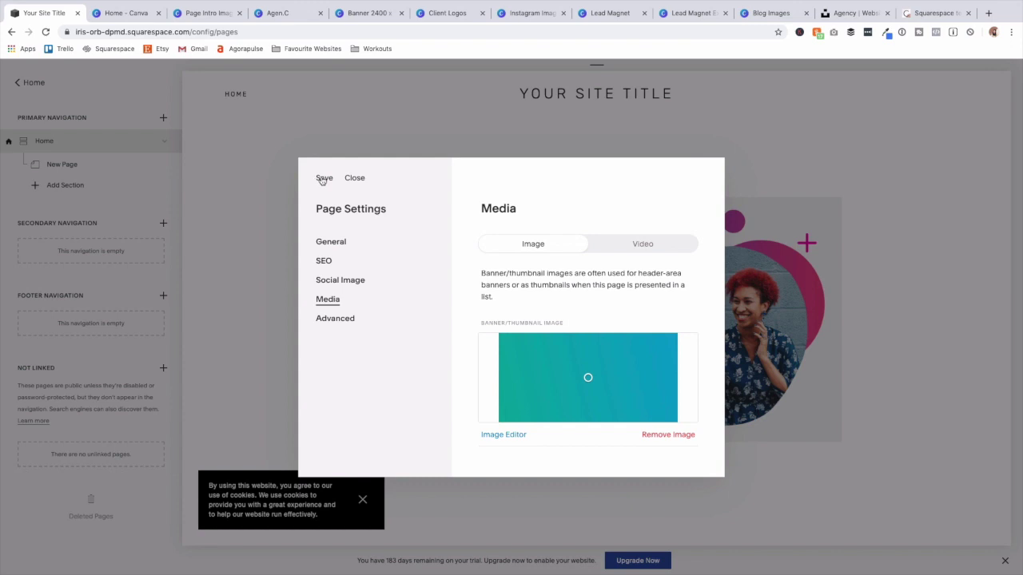
click(323, 178)
scroll(321, 179, down, 5)
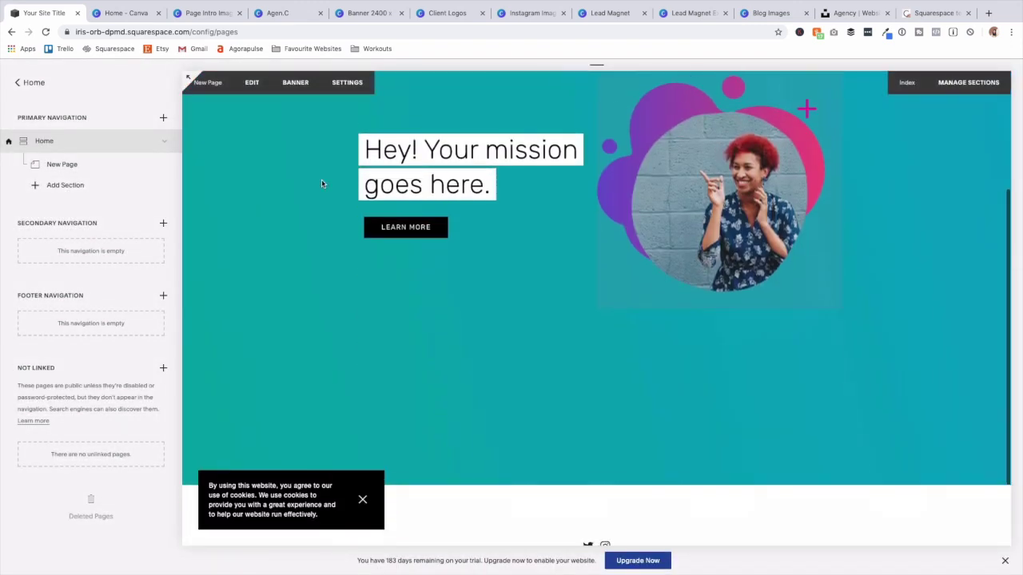
scroll(327, 180, up, 3)
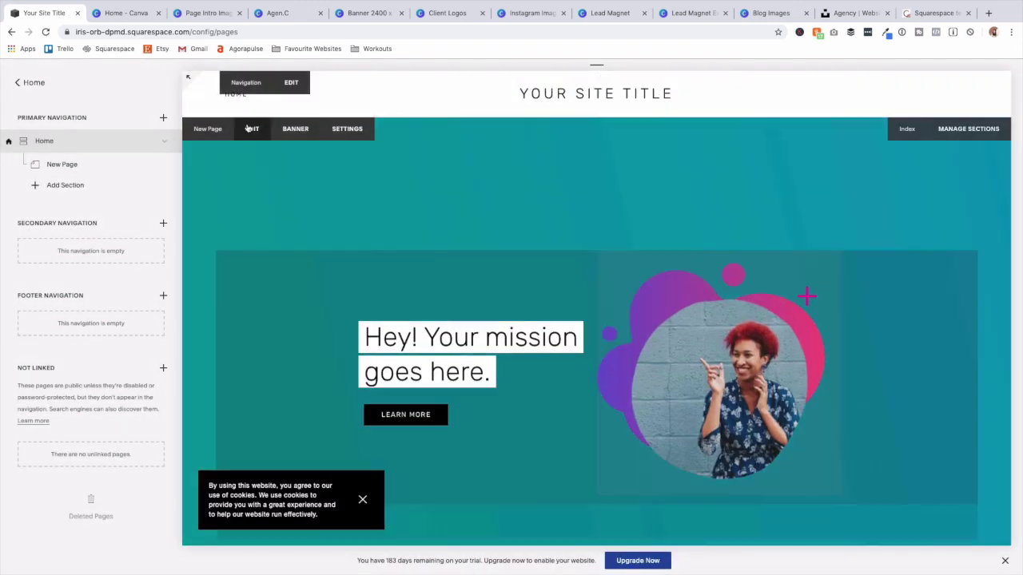
Open the intro section editor, cancel out, and scroll down the sidebar.
click(249, 128)
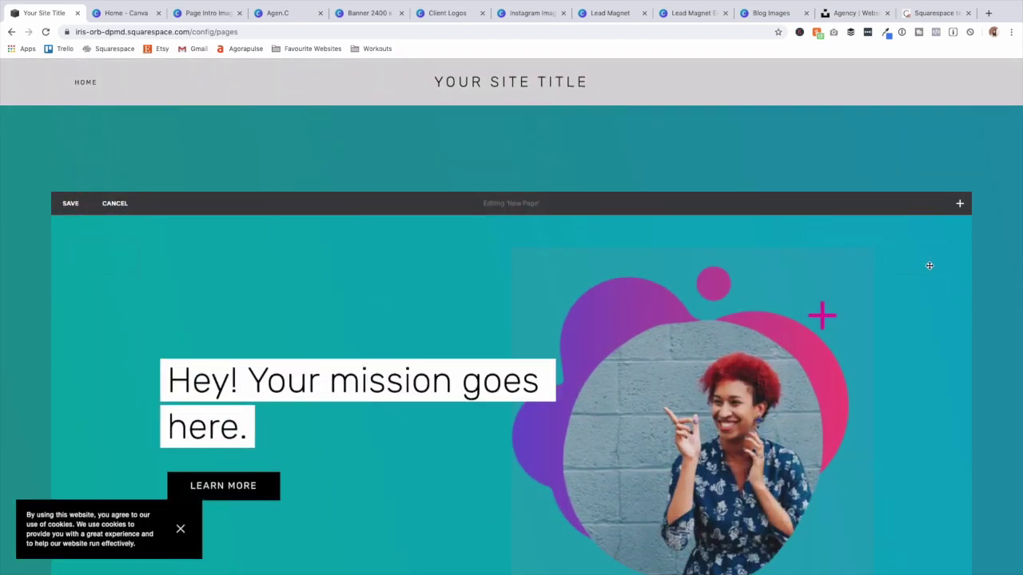
click(106, 206)
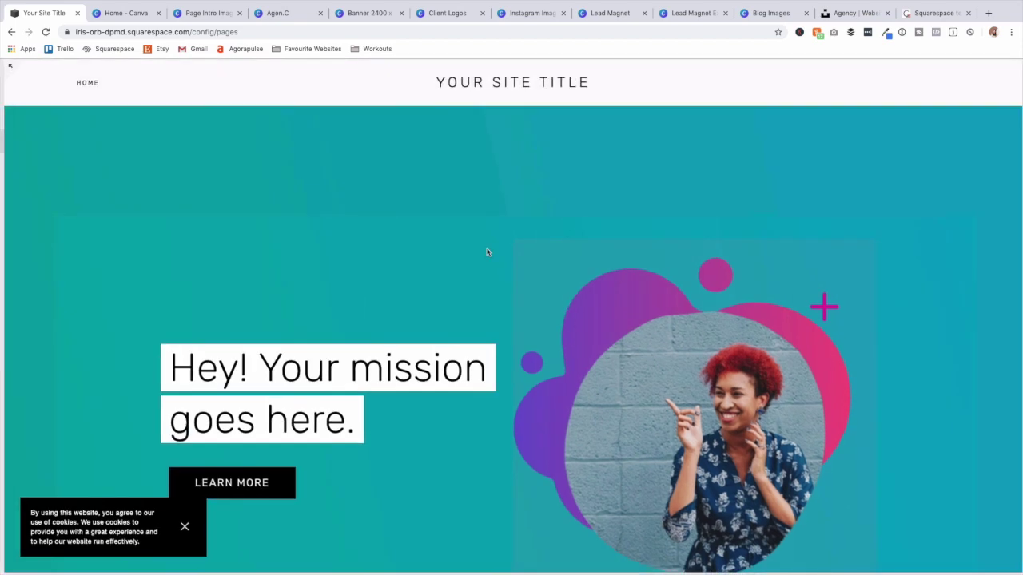
scroll(487, 250, down, 5)
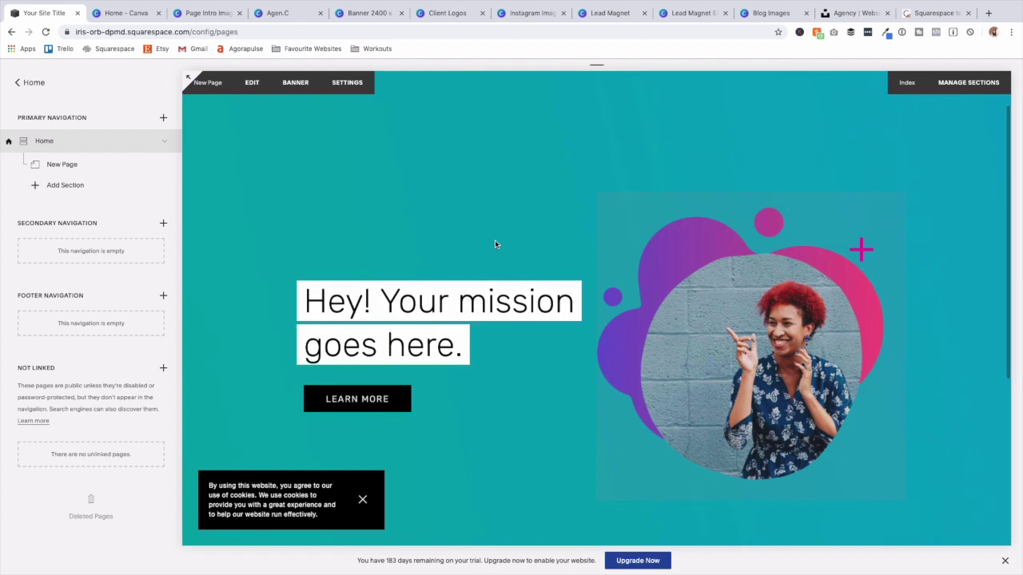
scroll(407, 289, down, 3)
scroll(407, 293, down, 1)
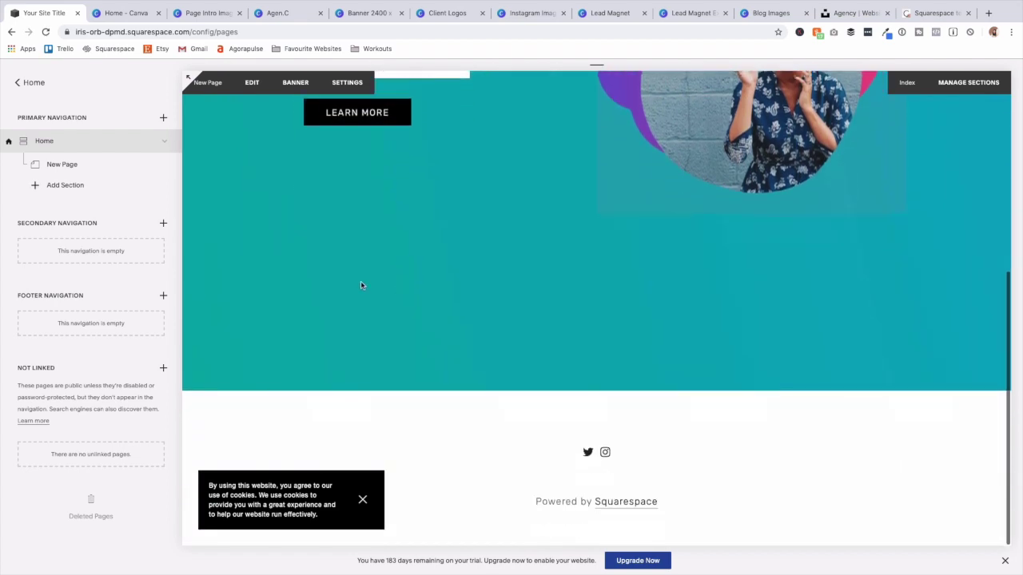
Add a Blank section and set its page title to Home - Client Logos.
click(65, 185)
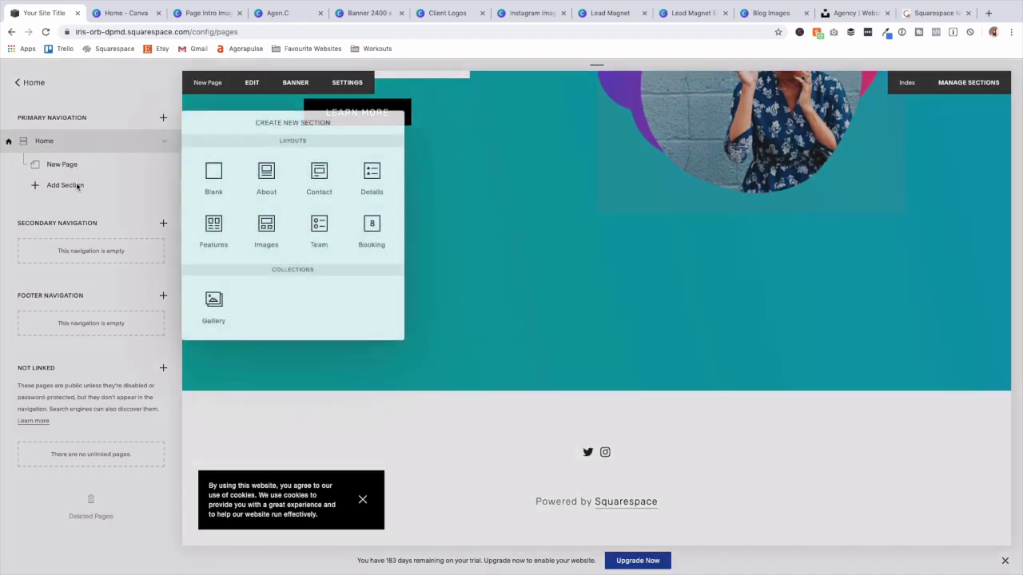
click(216, 170)
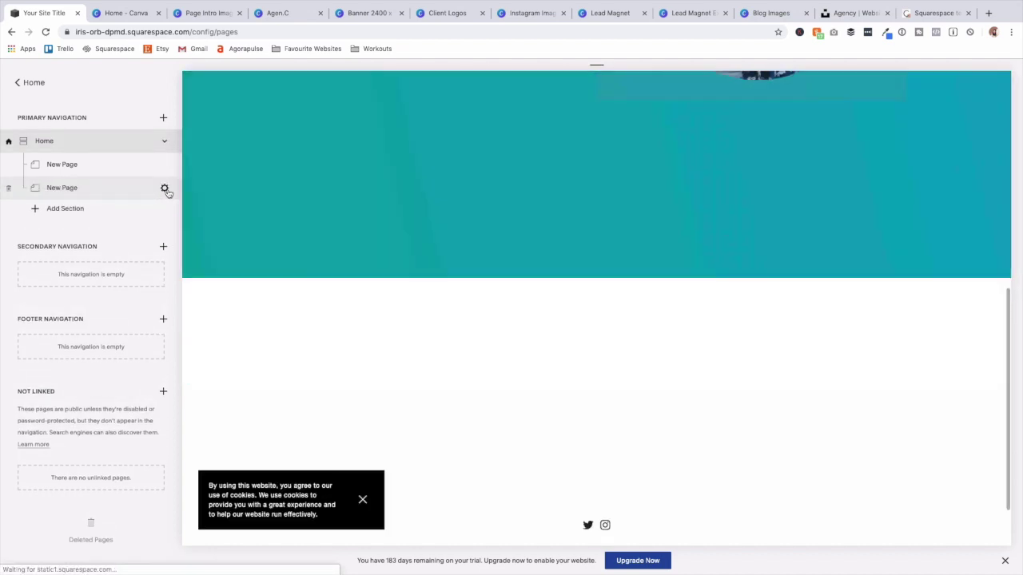
click(165, 189)
triple_click(586, 256)
text(Ho)
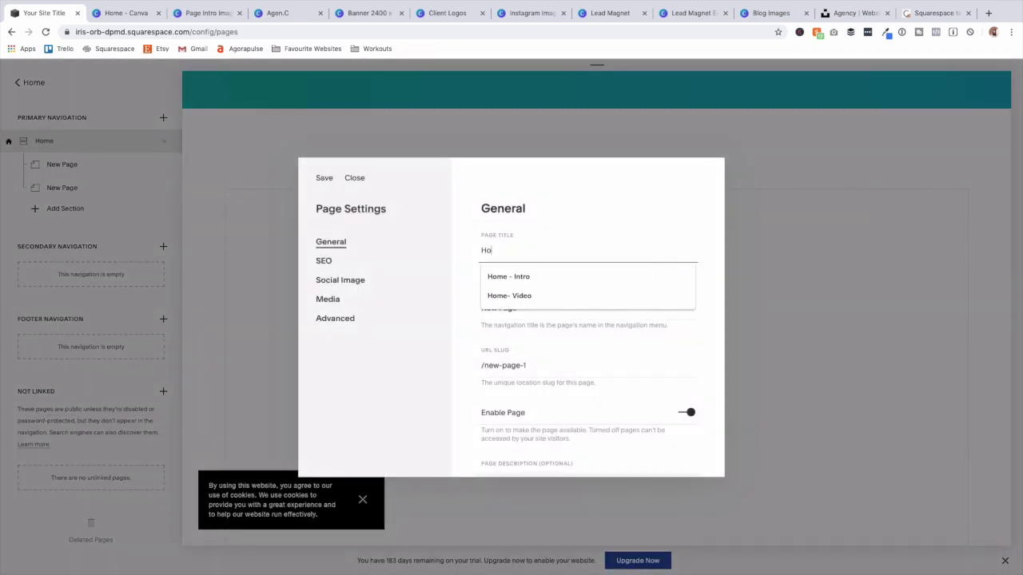
text(me - C)
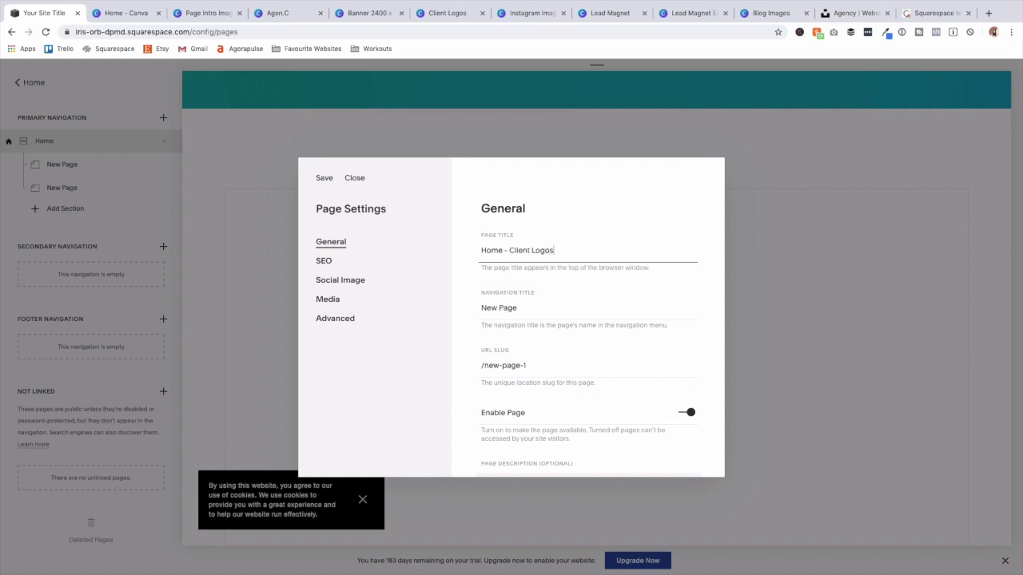
text(lient Logos)
Use Home - Client Logos as navigation title, slug /home-client-logos, and save.
triple_click(589, 252)
key(super+c)
triple_click(577, 310)
key(super+v)
click(590, 368)
key(super+a)
key(super+v)
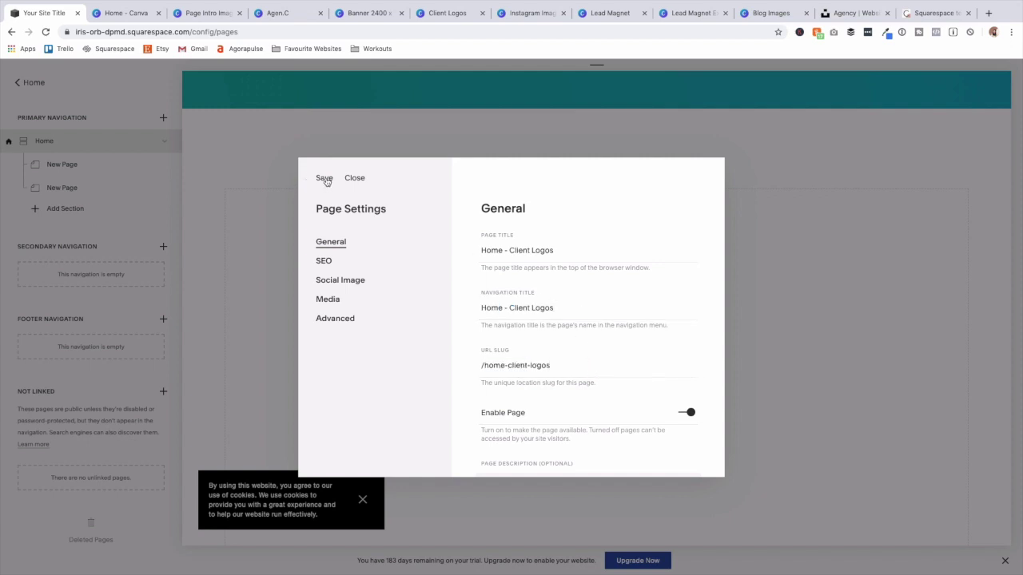
click(325, 179)
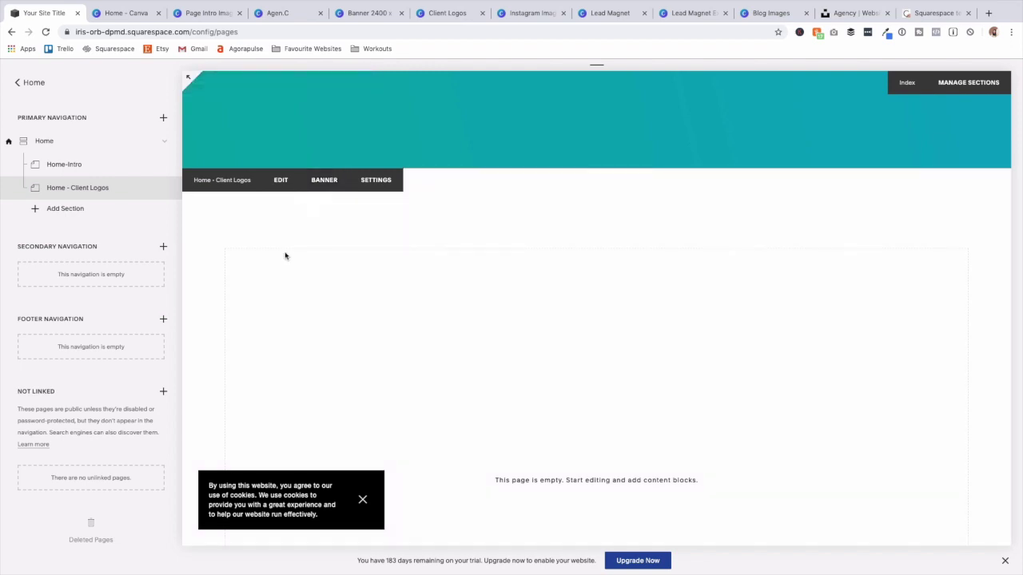
click(453, 13)
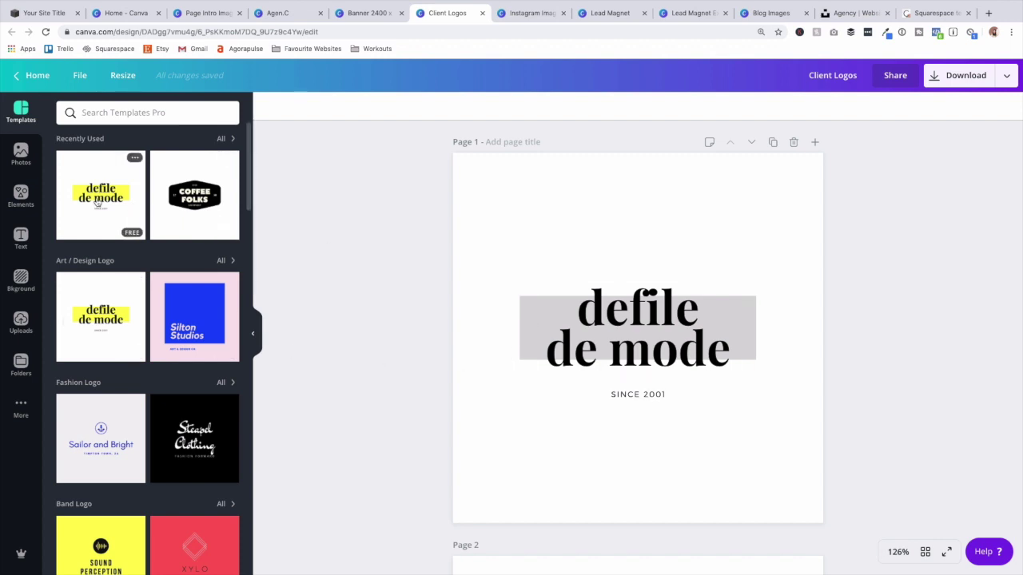
Recolour the box behind the defile de mode logo back to light grey.
click(63, 185)
scroll(132, 285, down, 10)
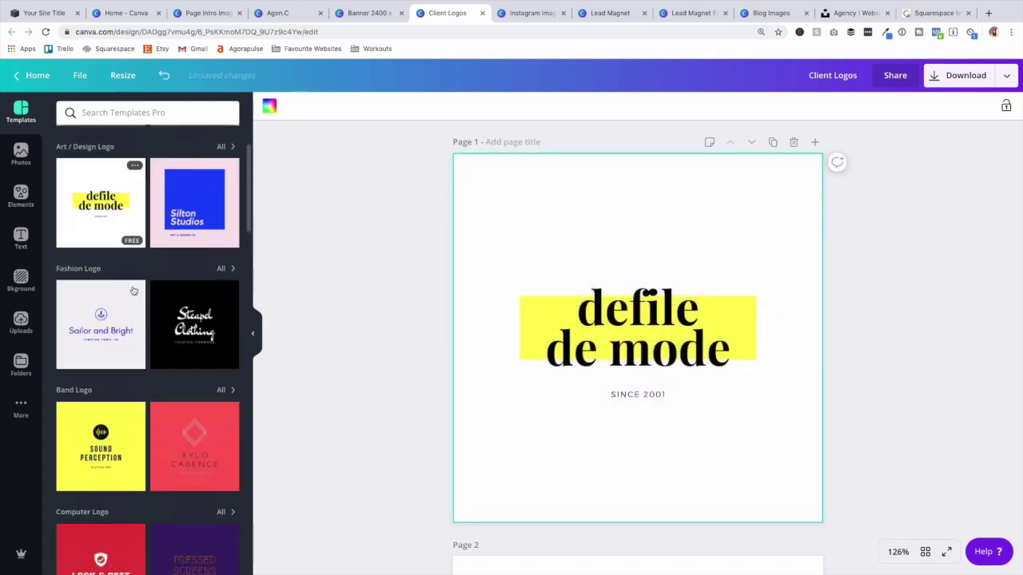
scroll(132, 285, up, 8)
scroll(535, 352, down, 20)
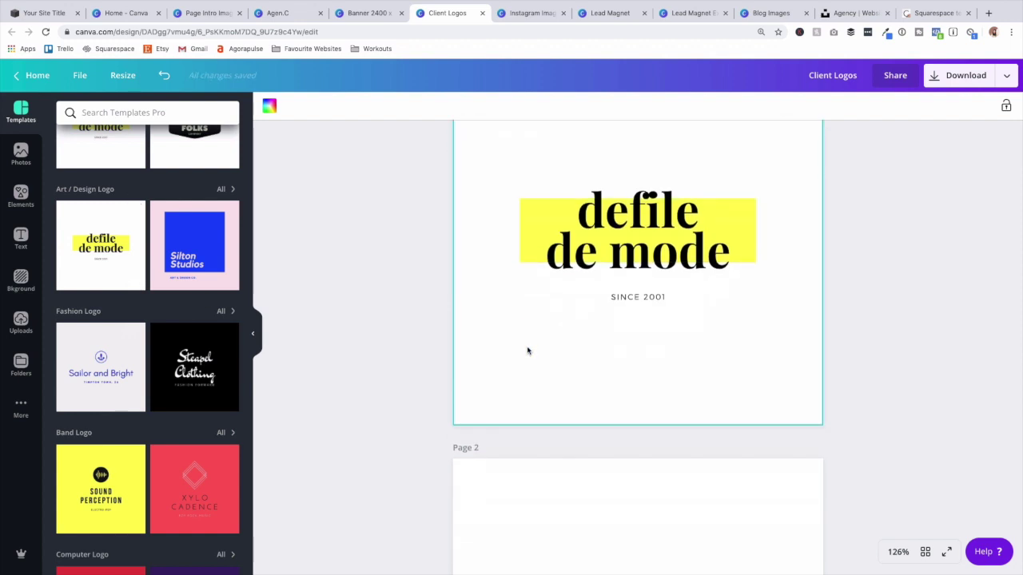
scroll(527, 355, up, 20)
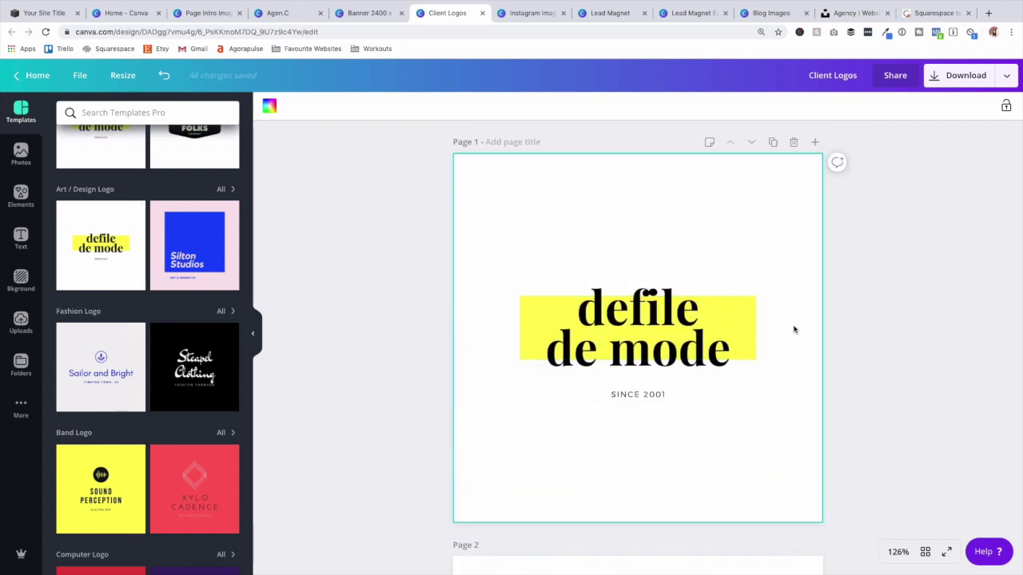
click(521, 317)
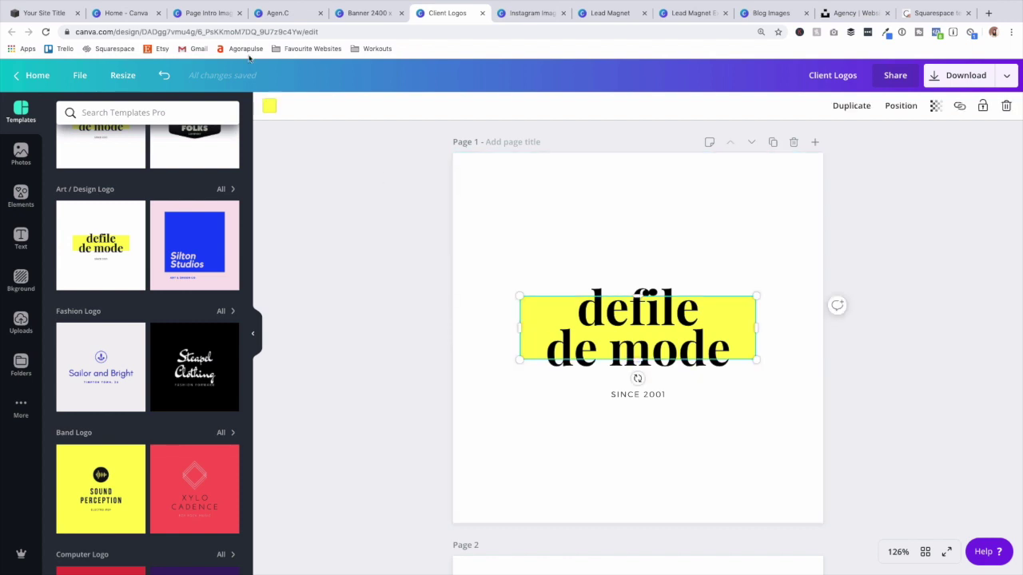
click(269, 105)
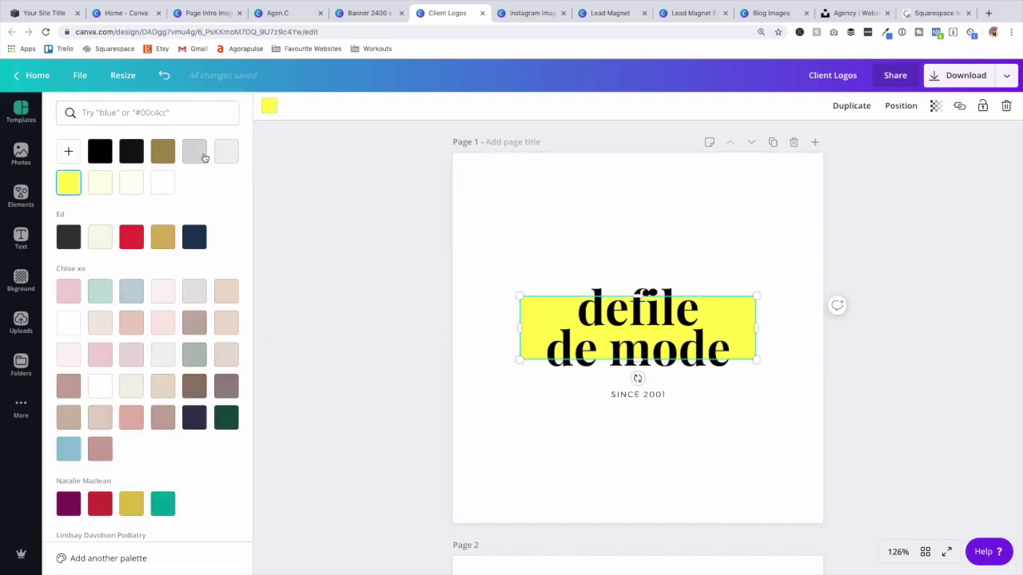
click(194, 151)
click(475, 233)
Give the Chloë logo the greyscale Street filter and set PNG downloads to transparent background.
scroll(471, 236, down, 10)
scroll(471, 236, down, 15)
scroll(473, 242, up, 10)
scroll(476, 245, down, 5)
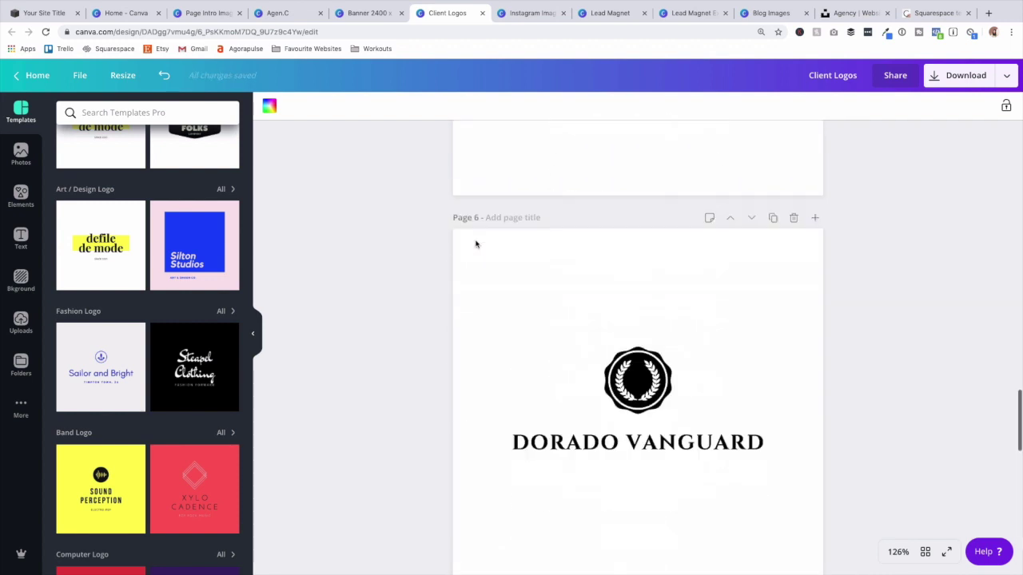
scroll(476, 243, down, 5)
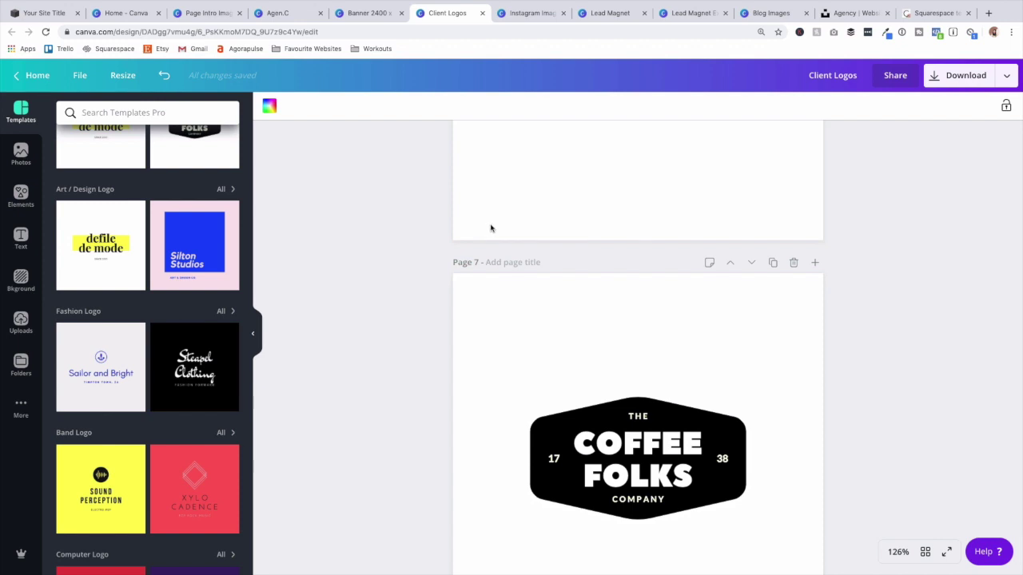
scroll(499, 238, down, 5)
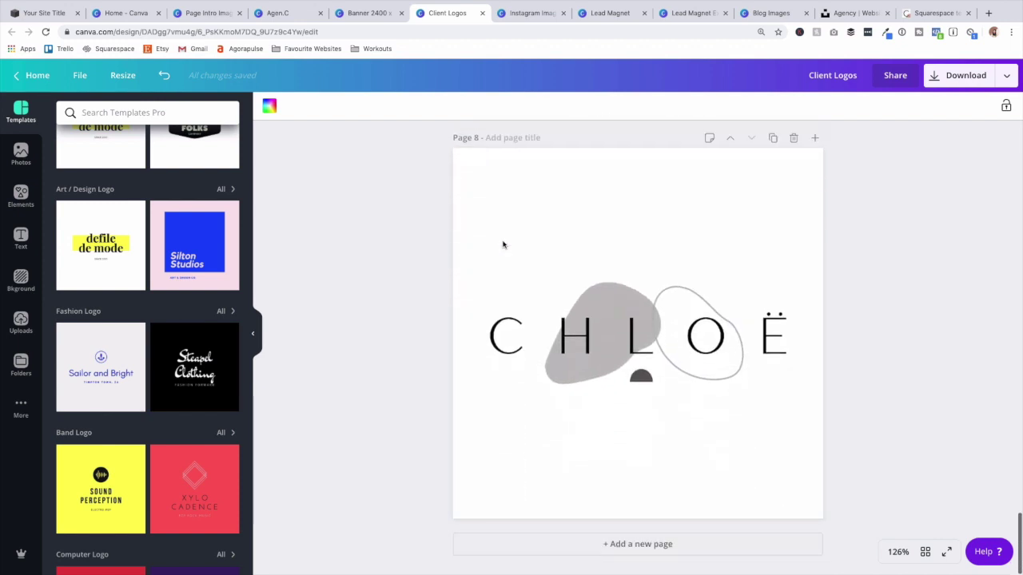
click(594, 321)
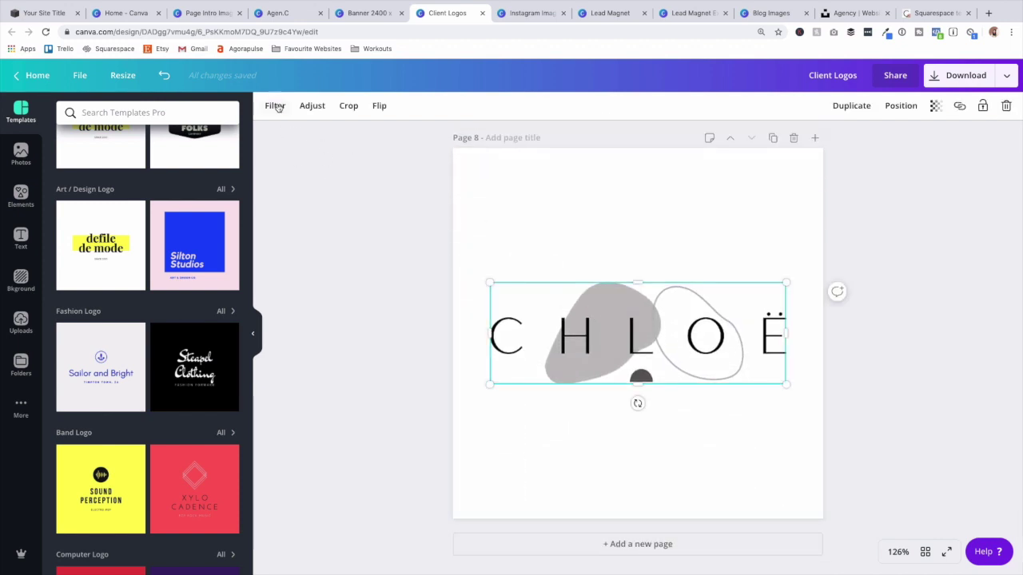
click(275, 105)
click(65, 144)
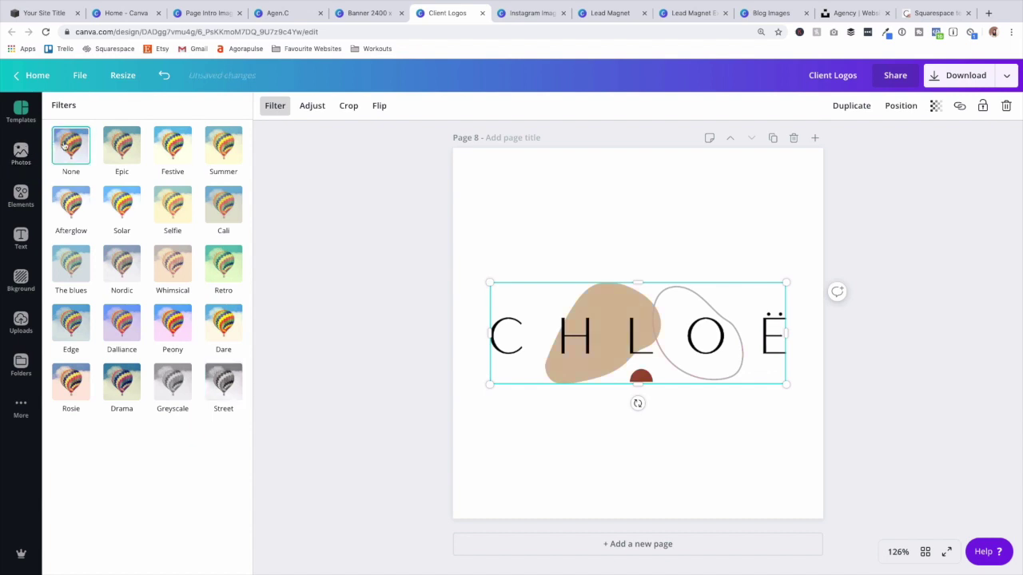
click(217, 383)
click(354, 353)
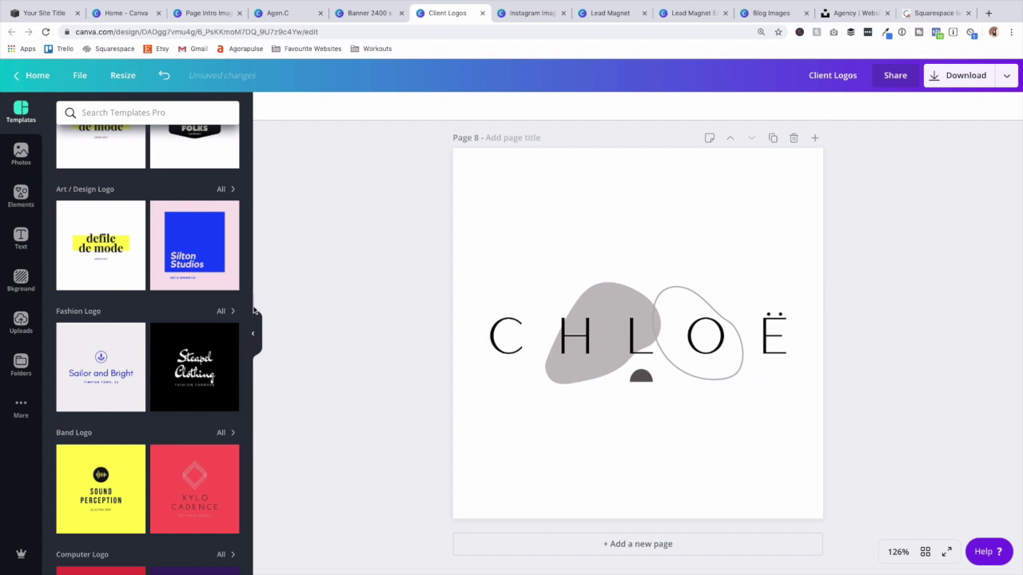
click(936, 77)
click(874, 213)
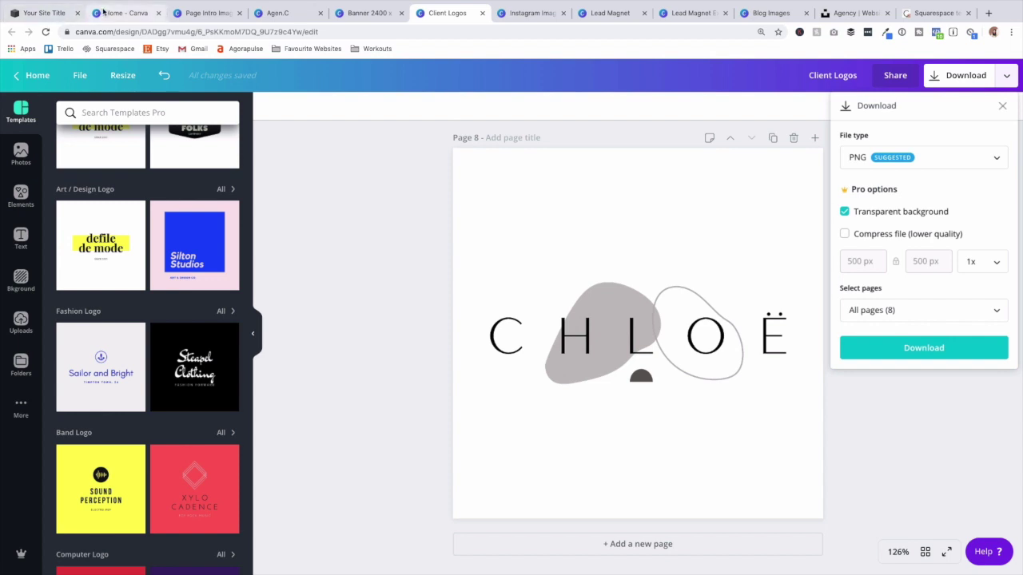
Insert a grid gallery block into the Home - Client Logos section.
click(28, 13)
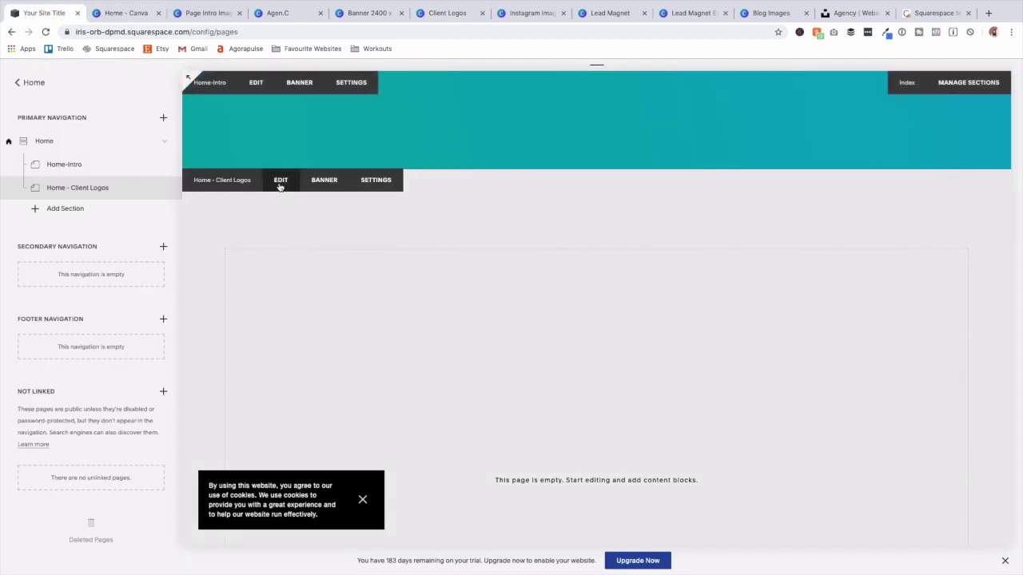
click(278, 184)
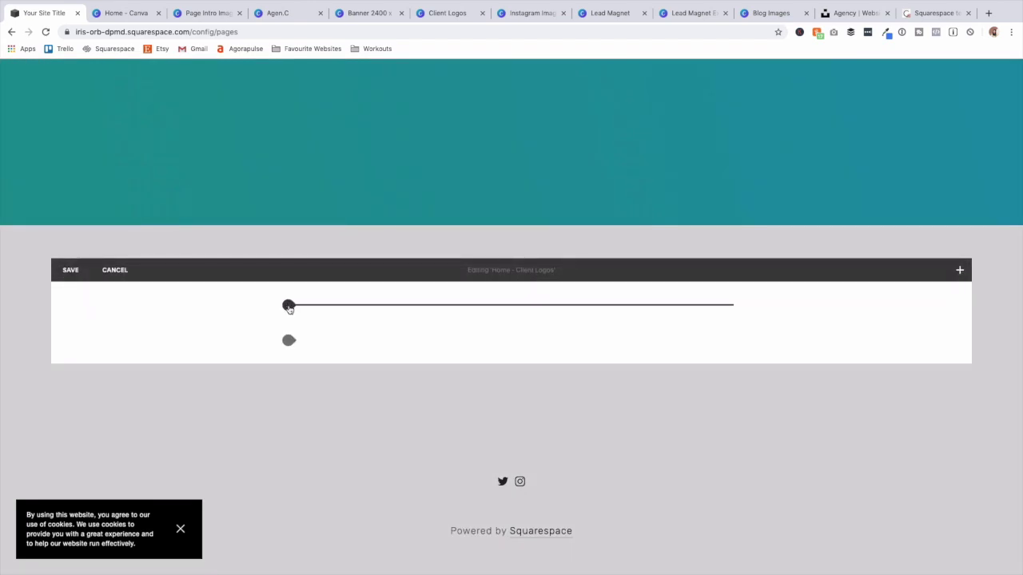
click(288, 307)
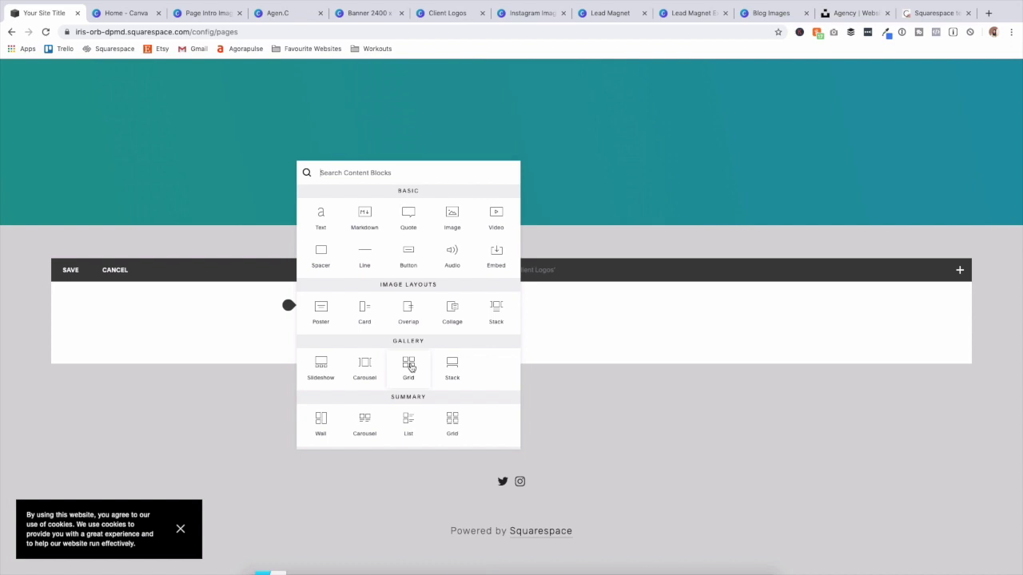
click(409, 366)
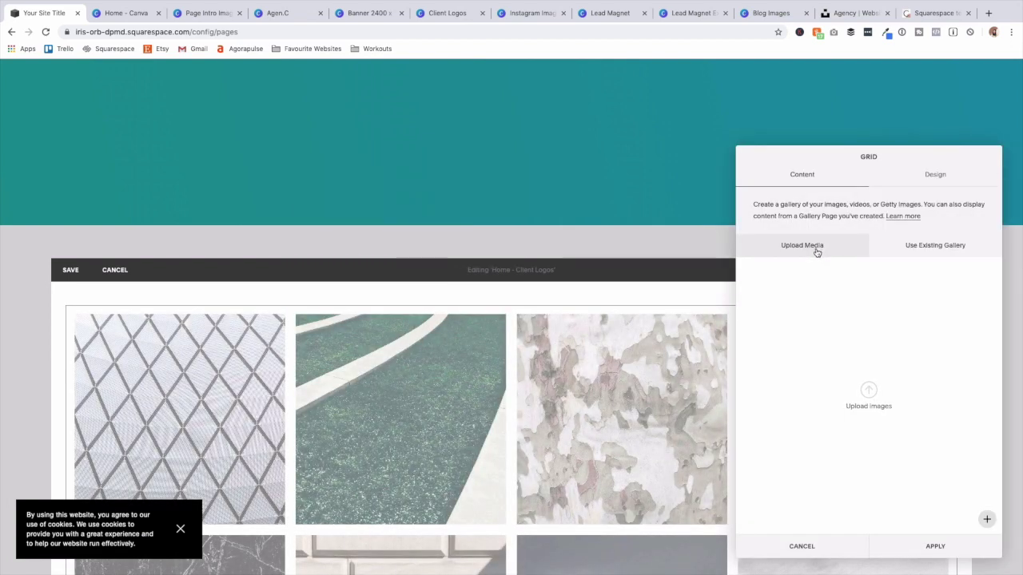
Upload the seven logo images from the Client Logos folder, then view the gallery's Design settings.
click(869, 393)
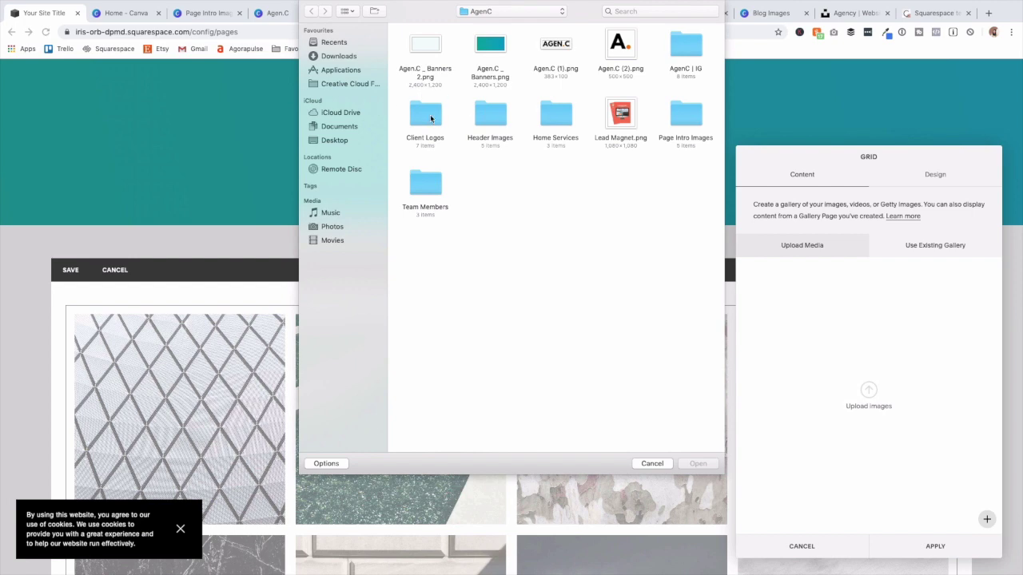
double_click(430, 118)
drag(696, 170, 391, 32)
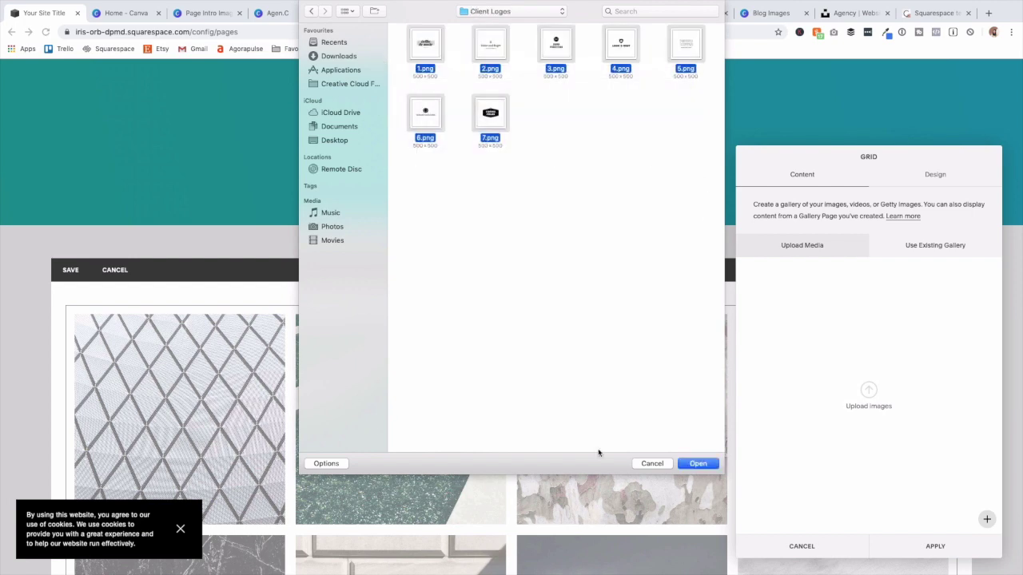
click(698, 463)
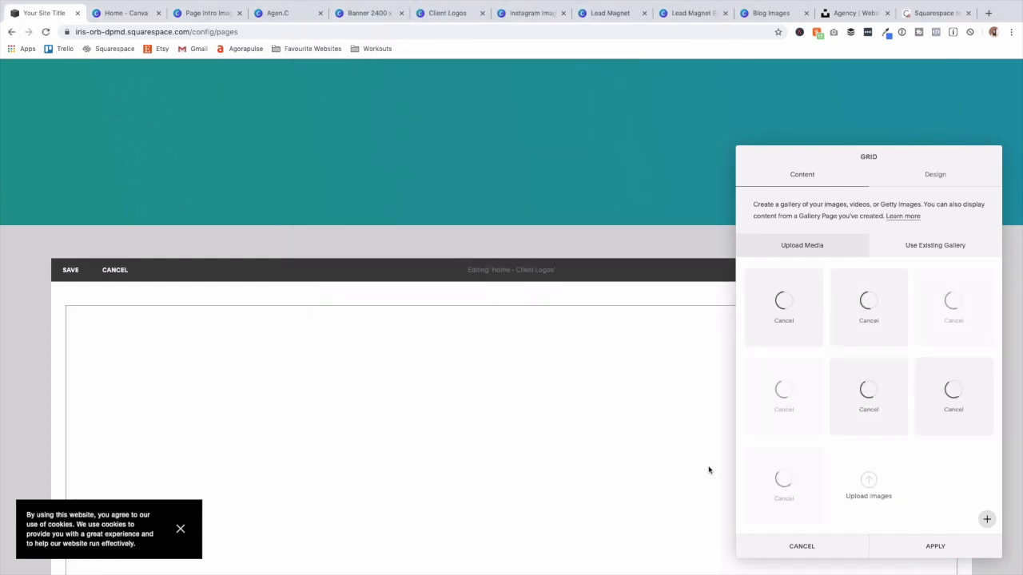
click(948, 179)
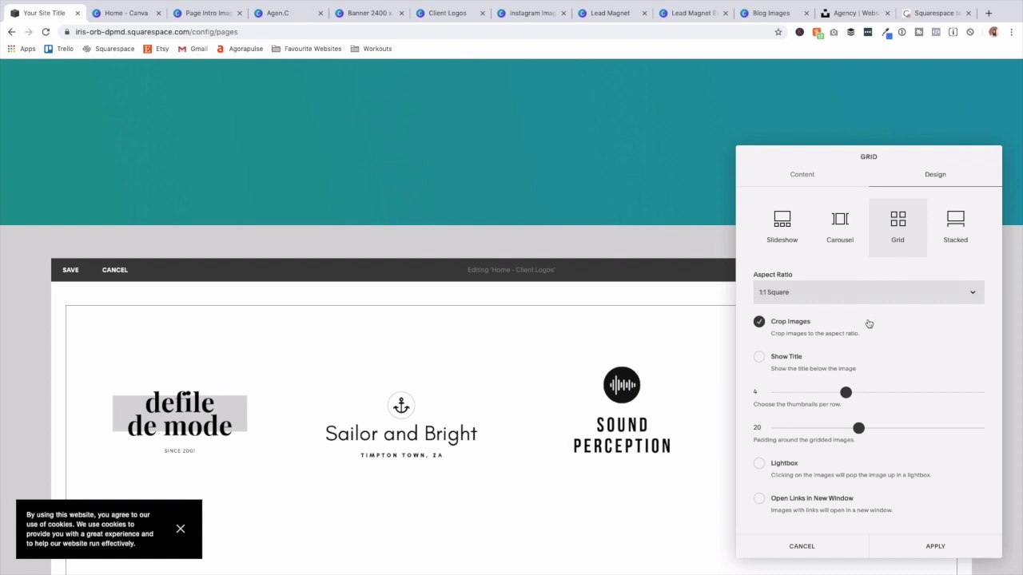
After trying Carousel, set the logos to a Grid with 16:9 Widescreen thumbnails, 7 per row, padding 1.
click(836, 231)
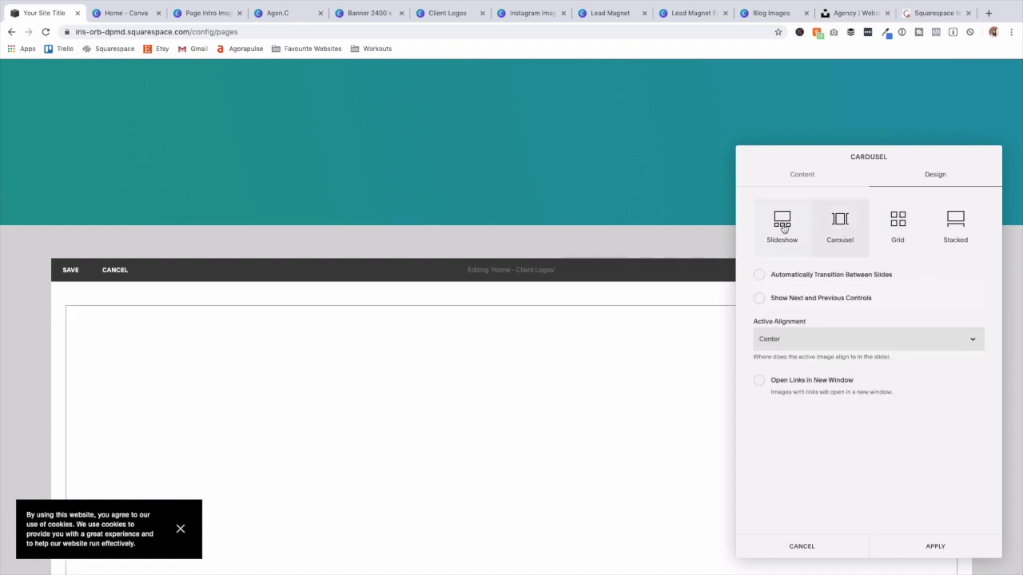
click(901, 224)
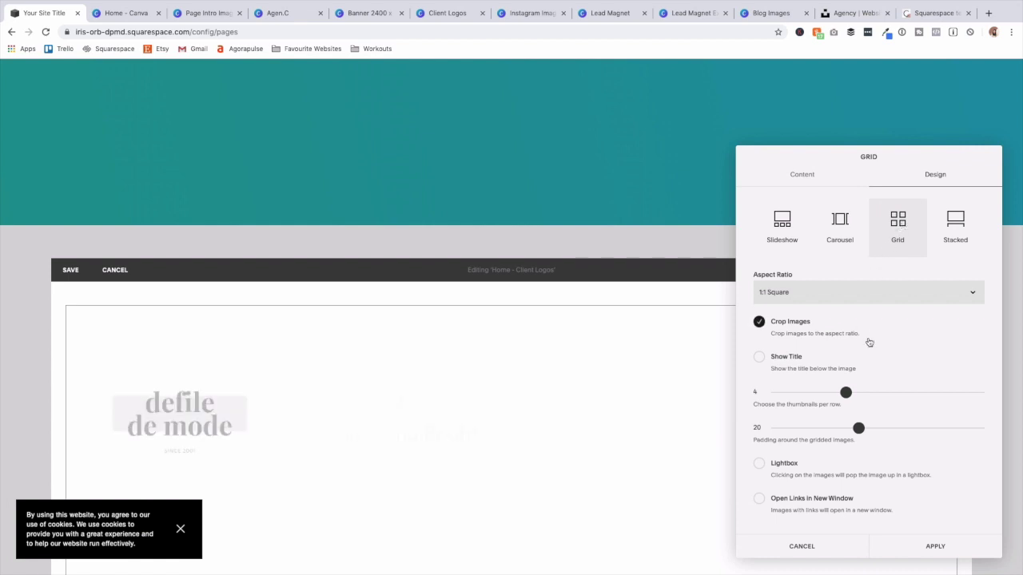
click(819, 298)
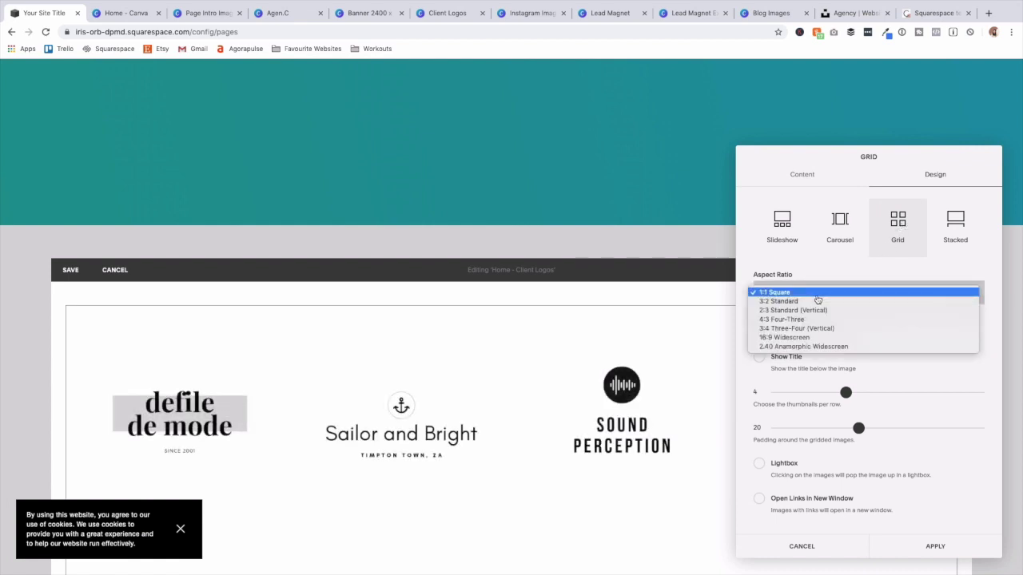
click(820, 338)
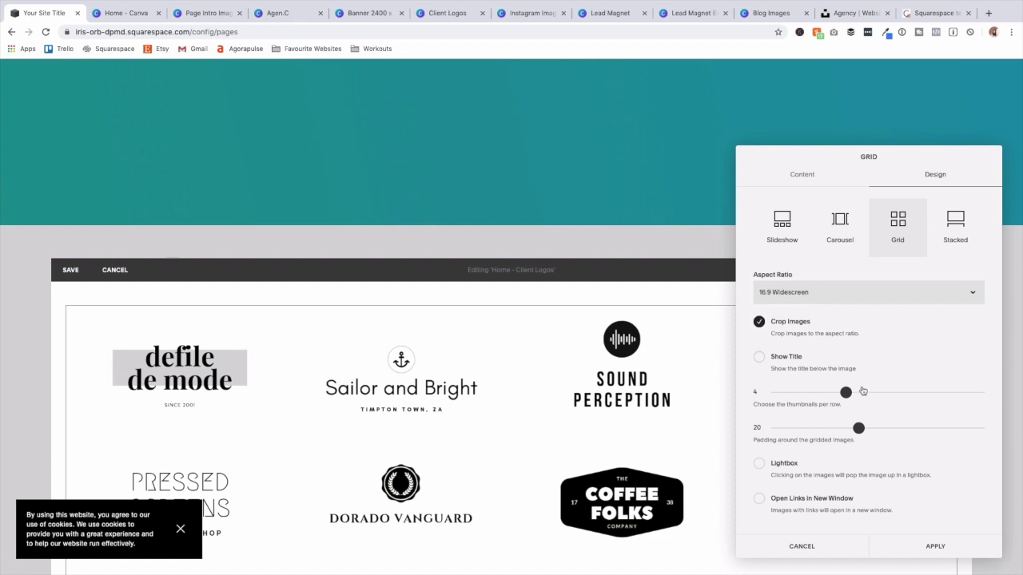
drag(844, 391, 915, 392)
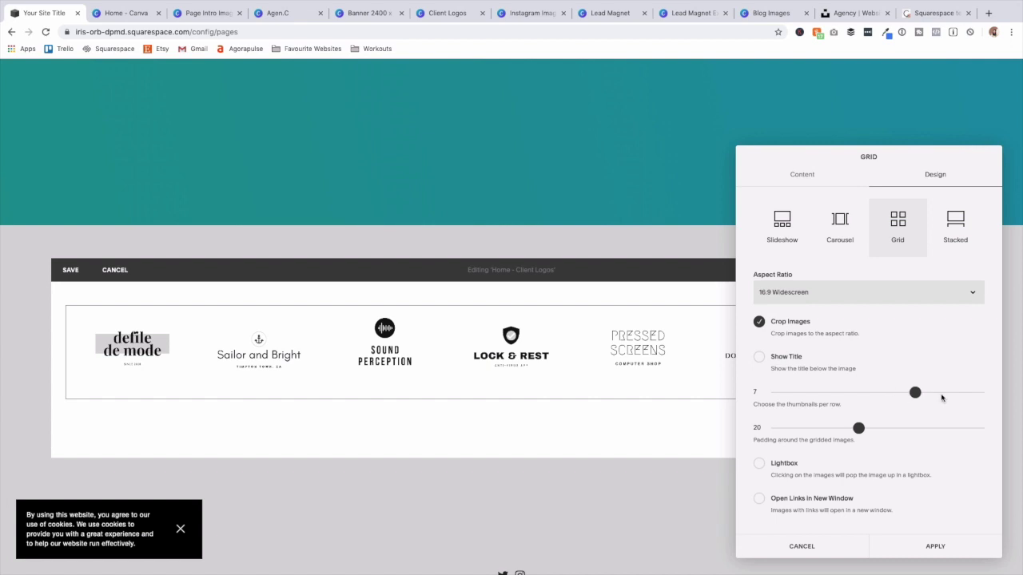
drag(858, 429, 786, 430)
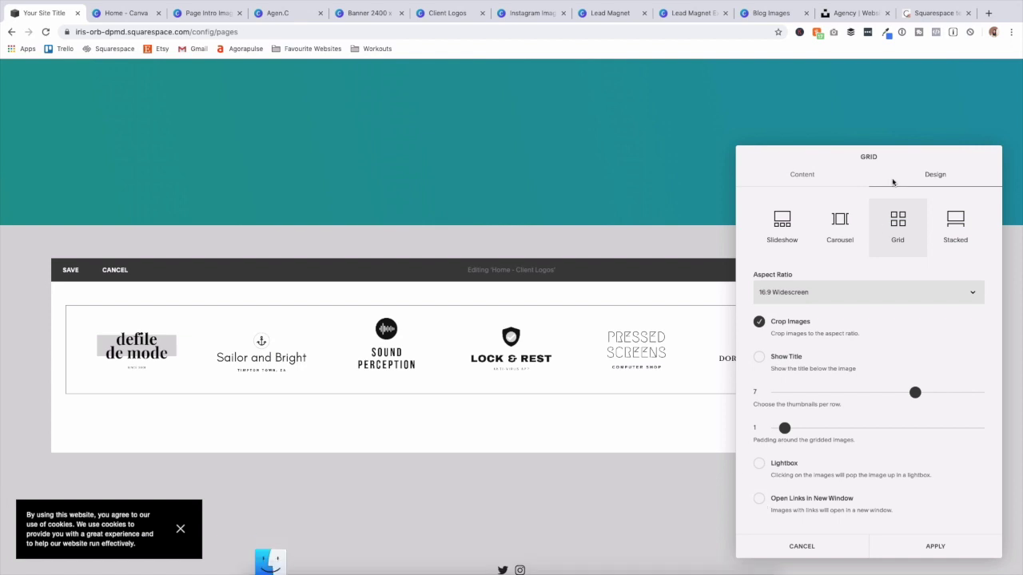
click(819, 176)
Review the first logo's image settings, including its Clickthrough URL option, then close them.
mouse_move(785, 274)
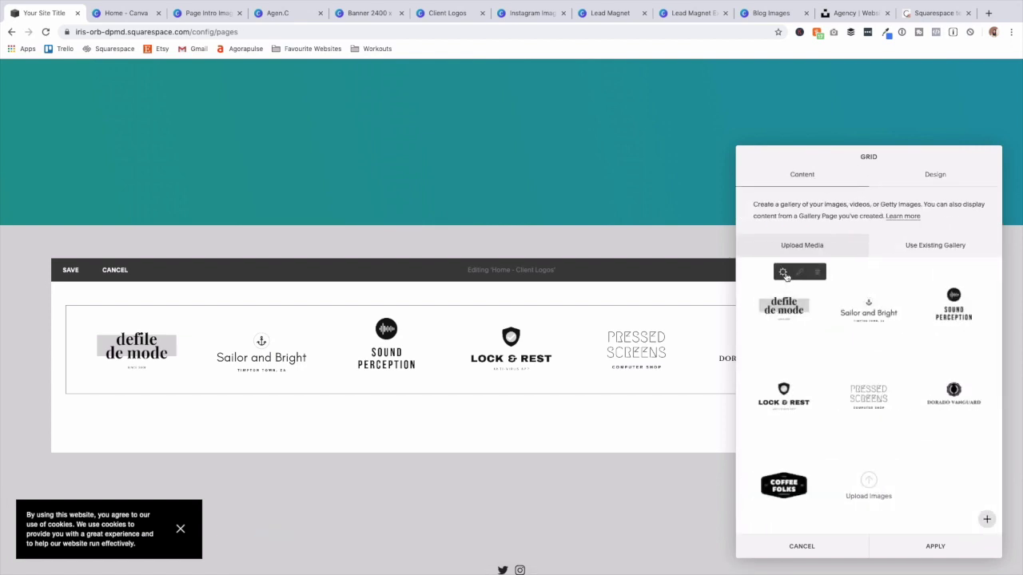
click(784, 273)
click(931, 444)
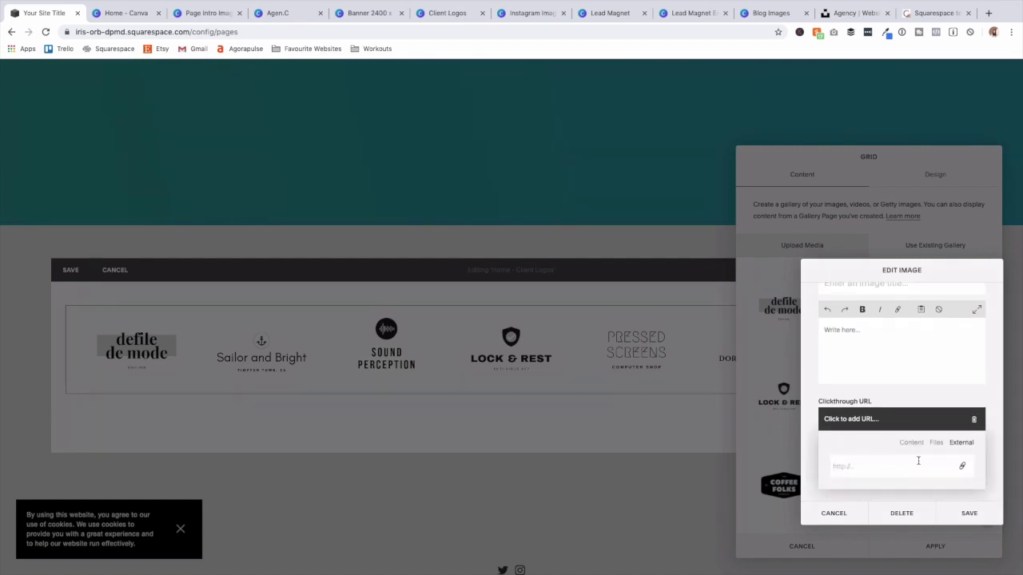
click(968, 513)
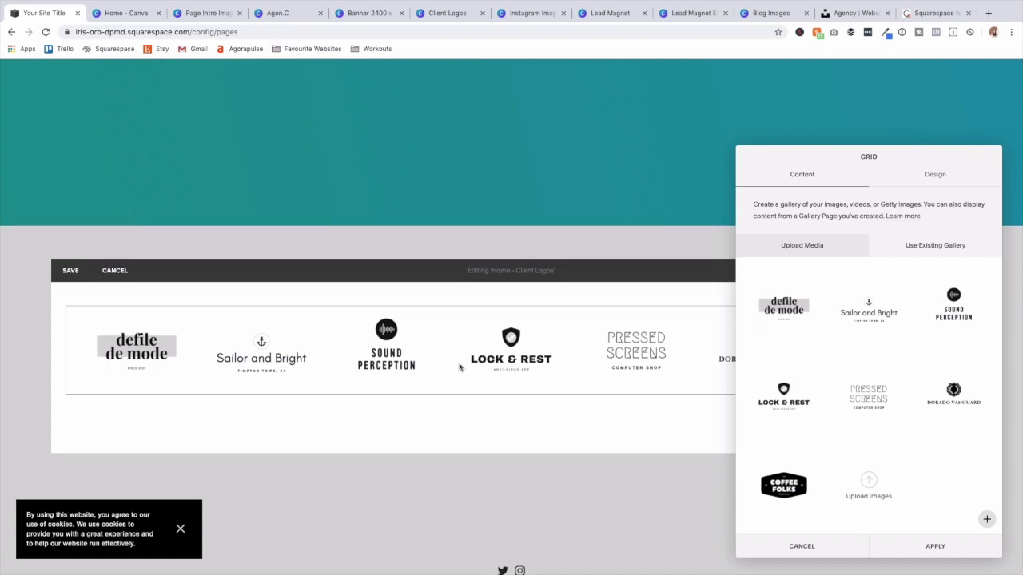
Apply the Client Logos gallery layout to the page and save the section.
scroll(1015, 365, down, 2)
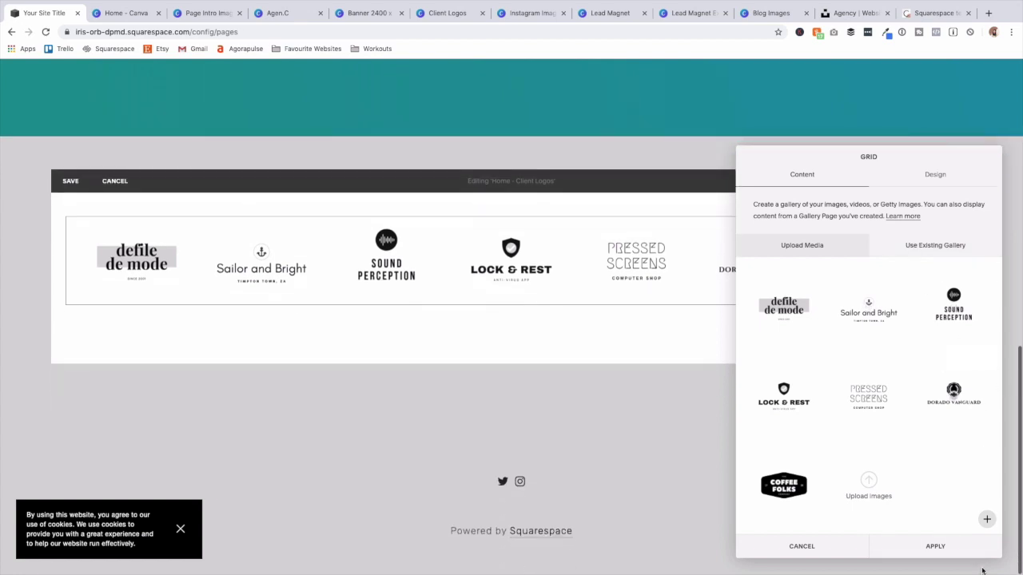
click(936, 177)
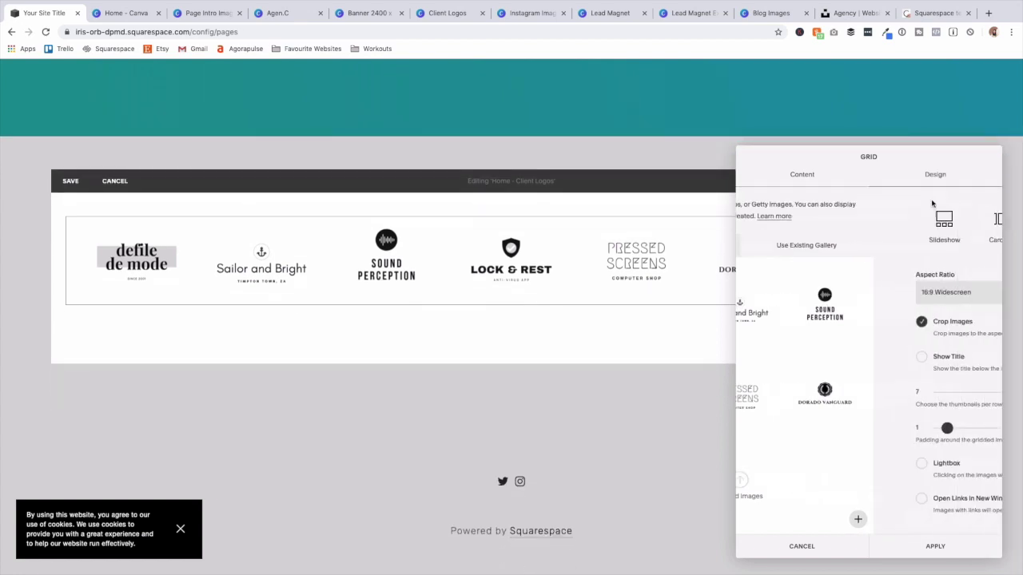
click(933, 546)
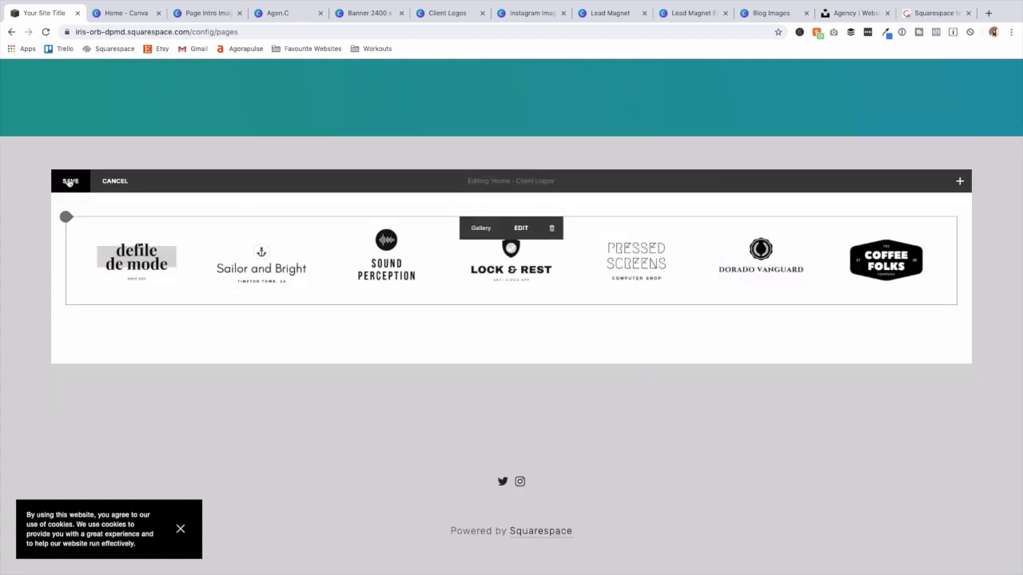
click(70, 181)
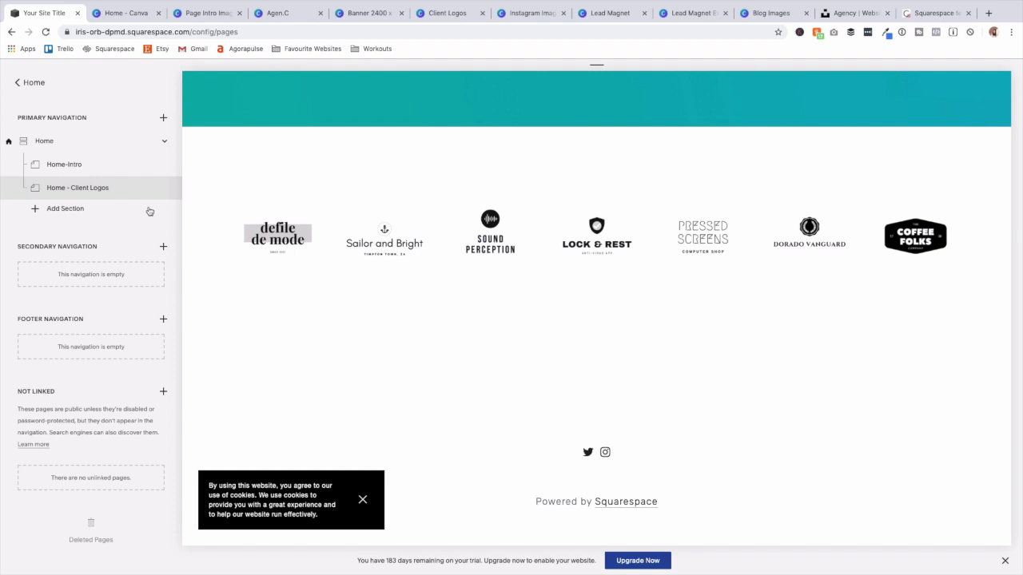
Add a new section titled 'Home - Welcome' with URL slug /home-welcome.
click(60, 209)
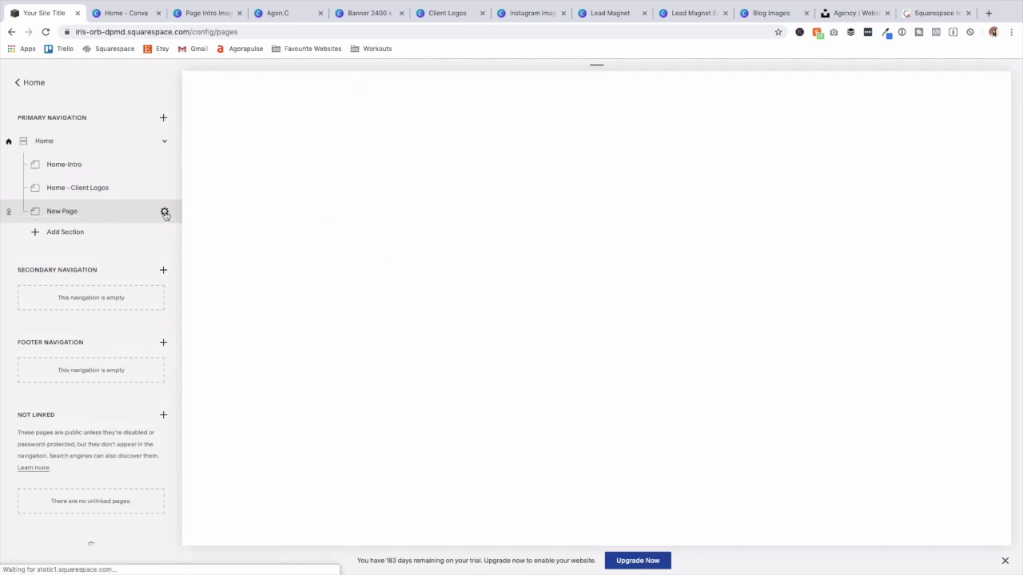
click(165, 212)
double_click(512, 253)
triple_click(513, 254)
text(Home - Welcome)
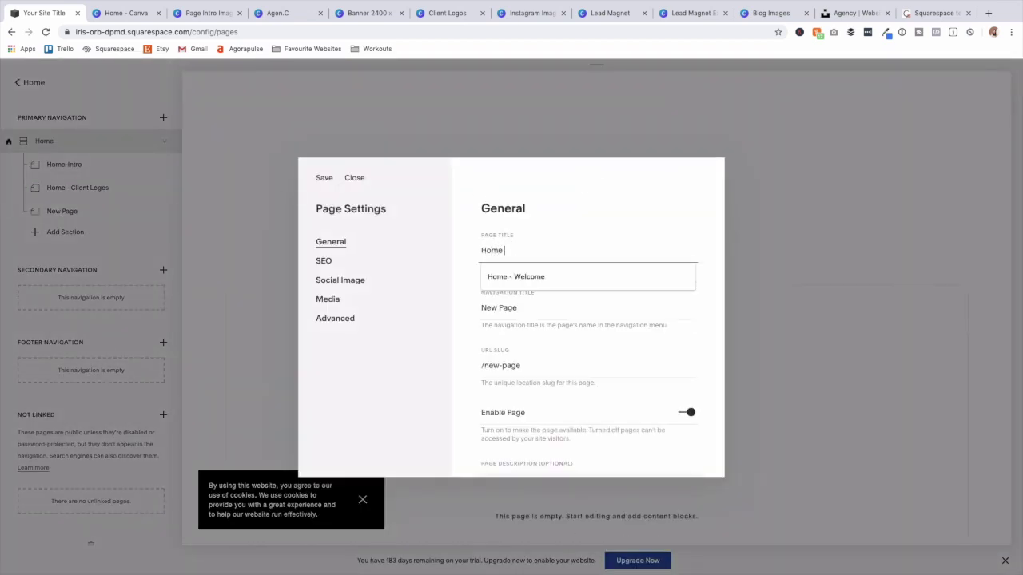
click(516, 275)
click(522, 367)
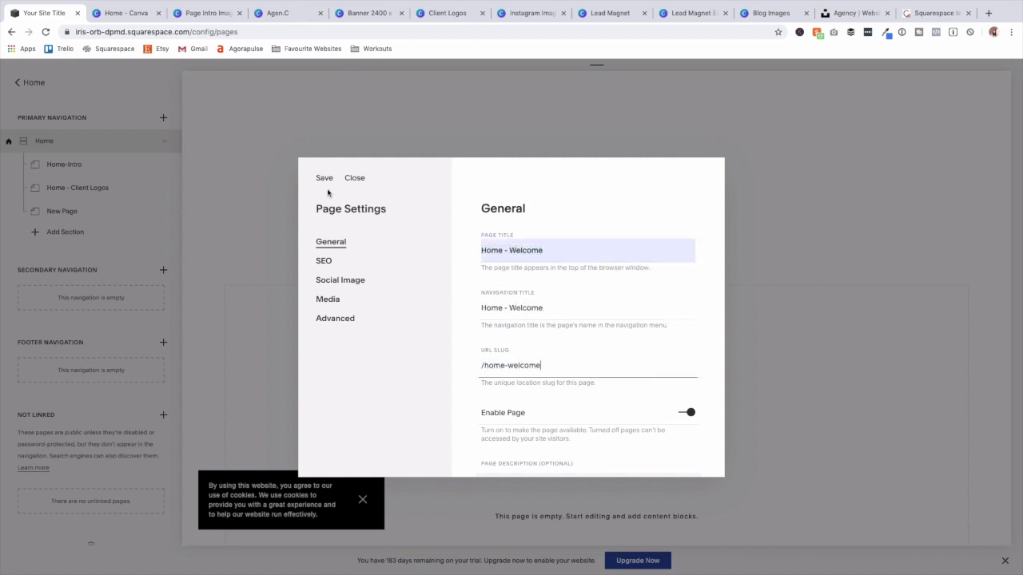
click(325, 178)
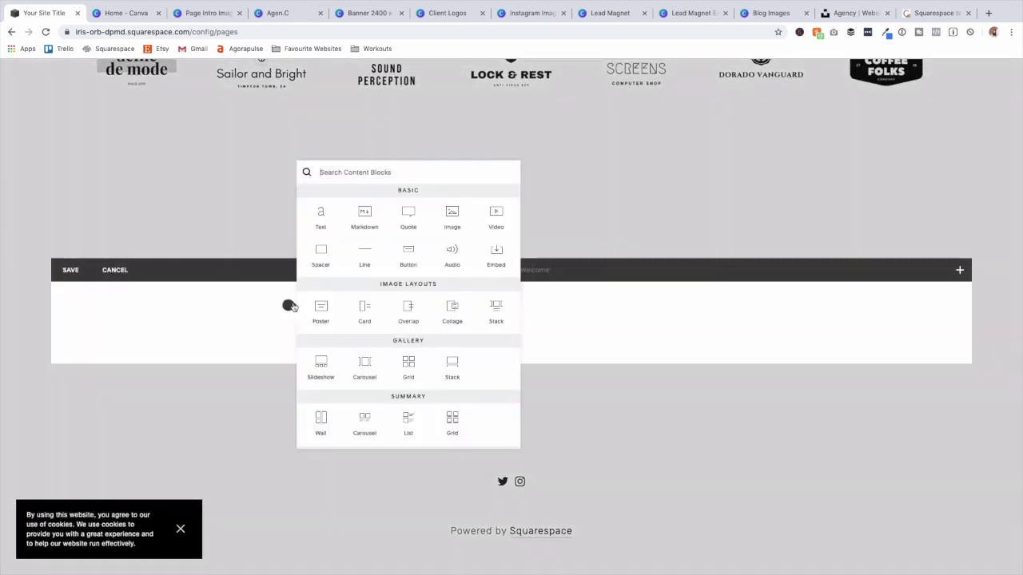
Insert a text block with 'Welcome' as a Heading 2 above a Lorem ipsum paragraph.
click(322, 215)
text(Welcome)
click(492, 295)
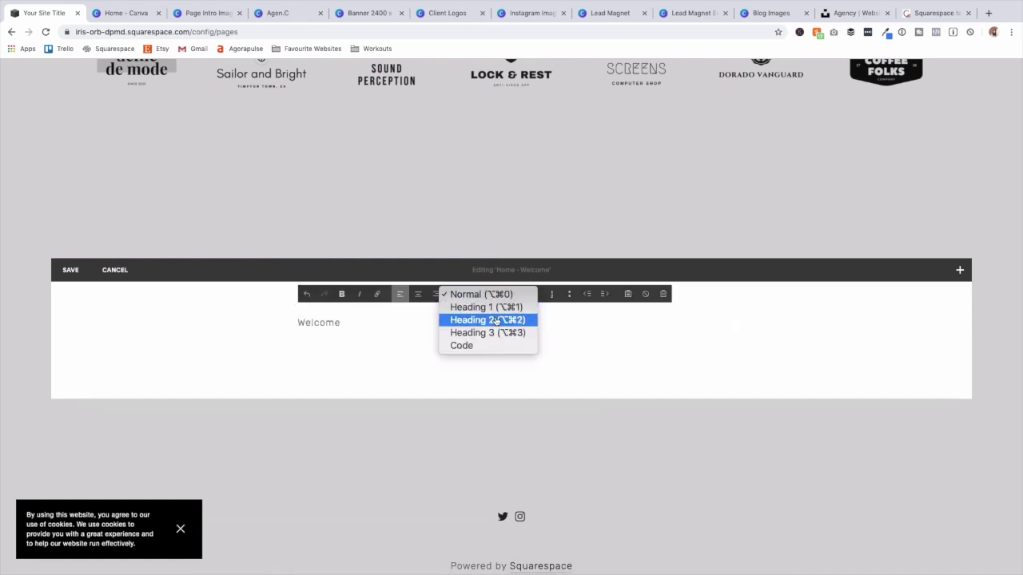
click(487, 320)
scroll(506, 320, up, 6)
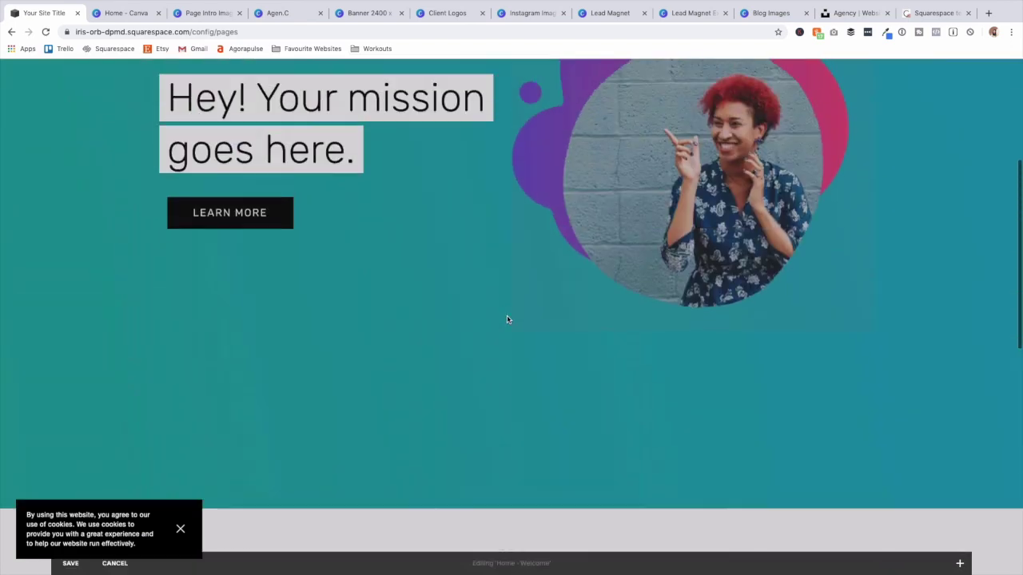
scroll(508, 320, down, 3)
scroll(509, 322, down, 3)
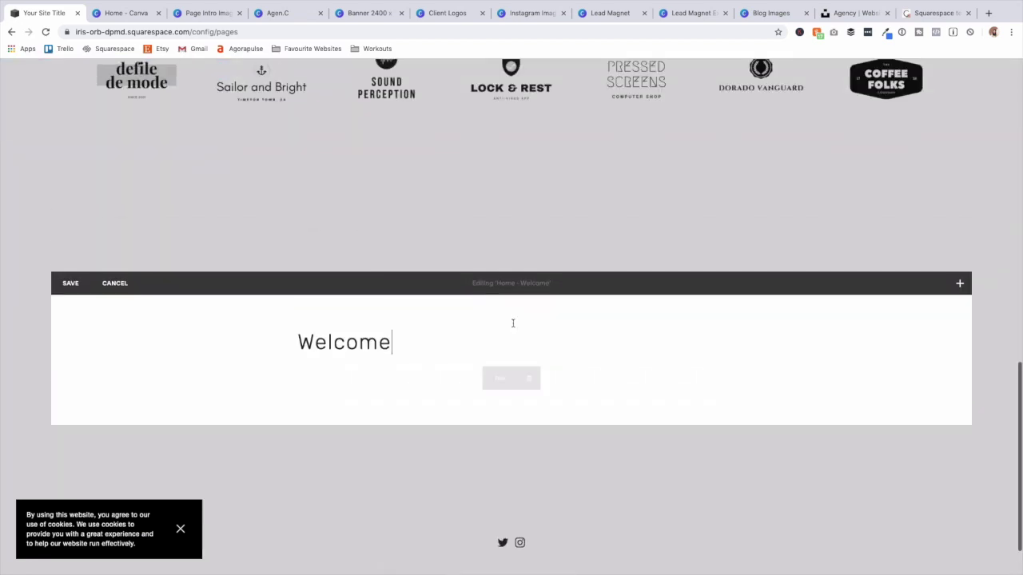
double_click(376, 342)
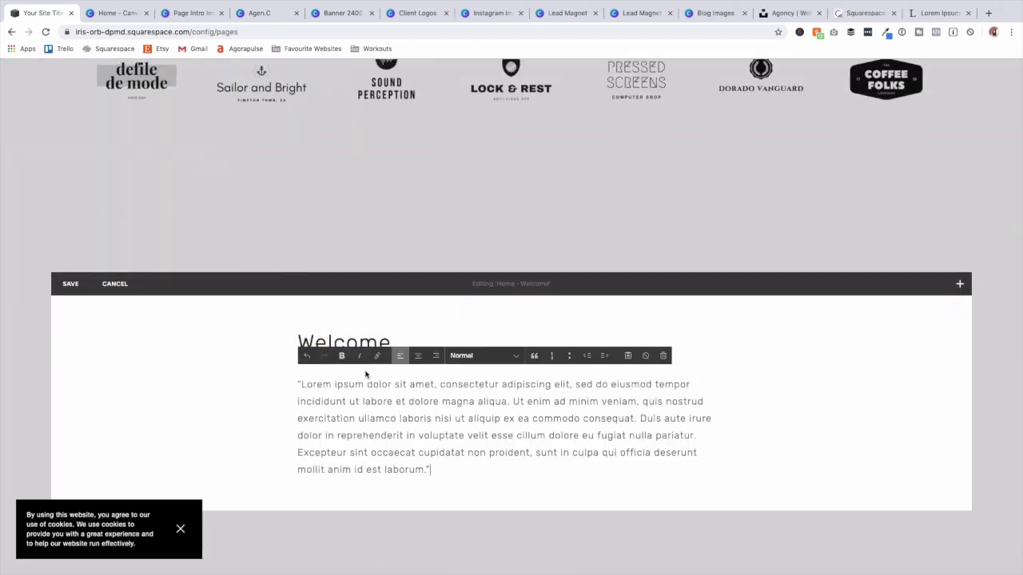
click(835, 393)
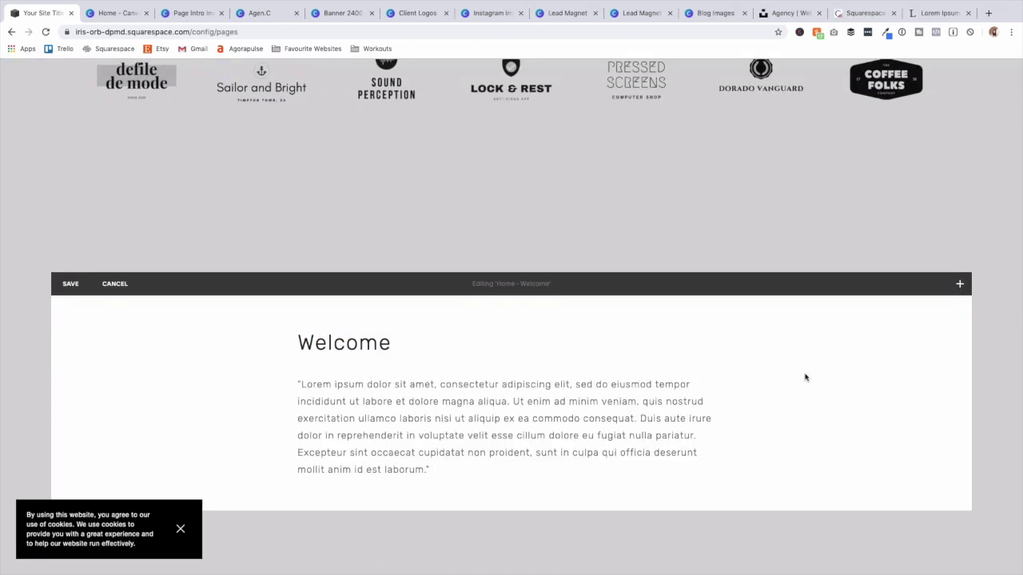
mouse_move(288, 318)
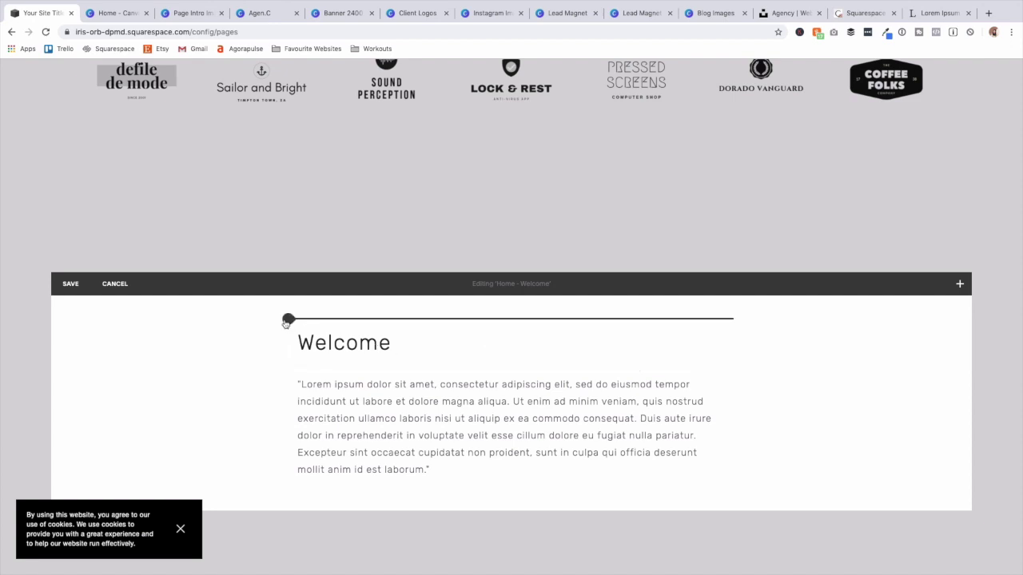
Create a left column beside the Welcome text with a spacer, then add a Video block there.
click(288, 320)
click(313, 269)
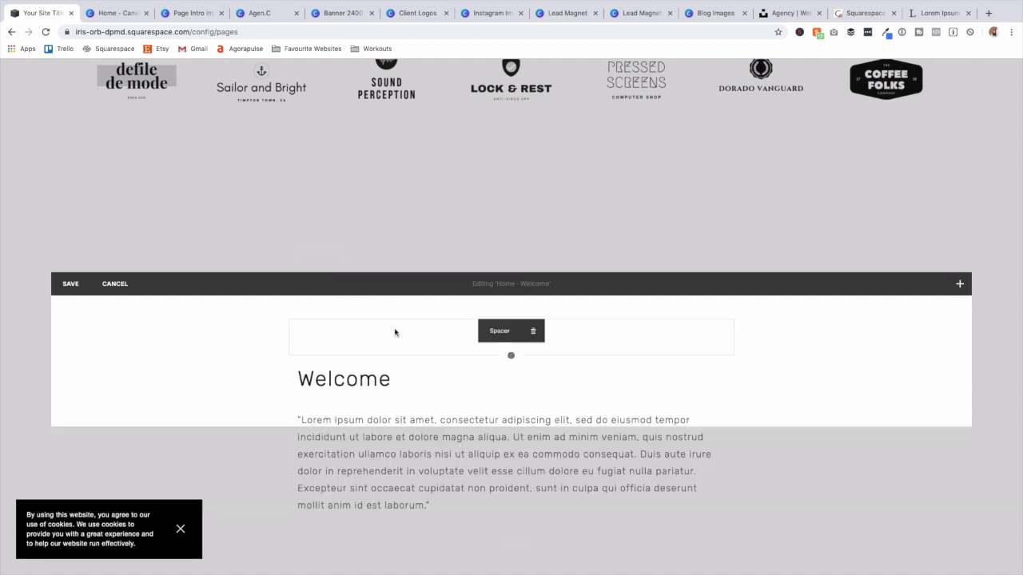
drag(418, 333, 296, 415)
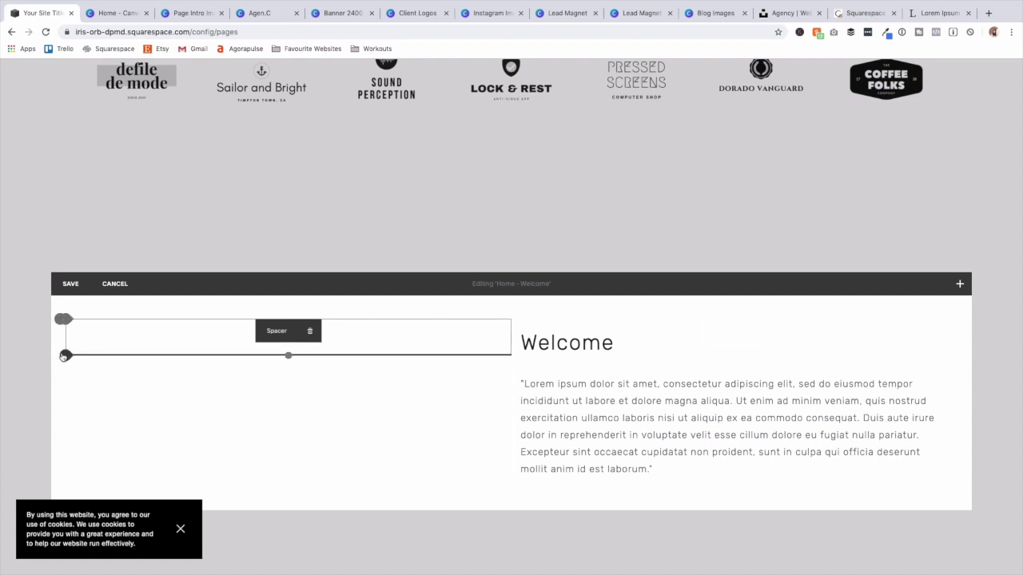
click(64, 356)
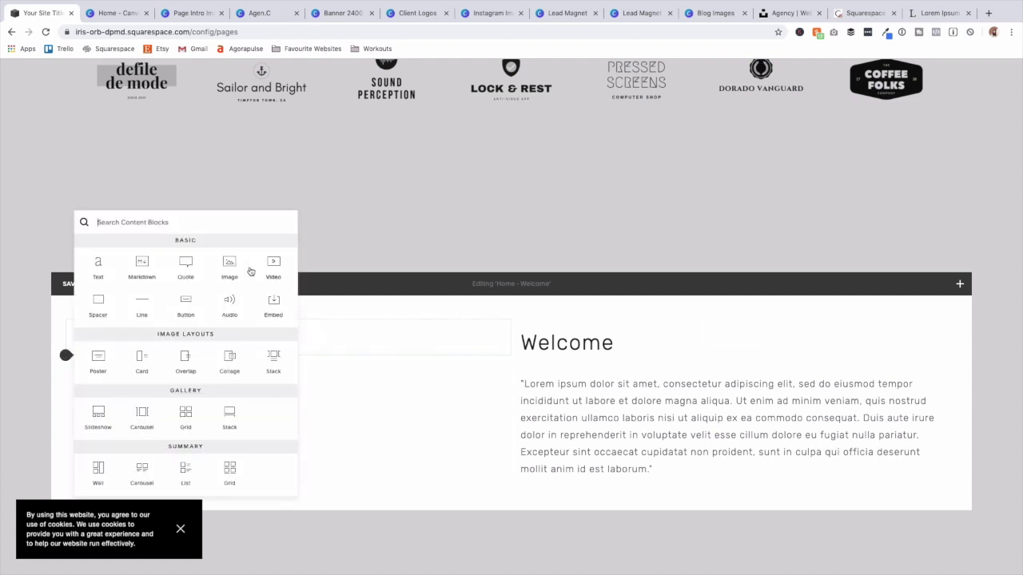
click(273, 265)
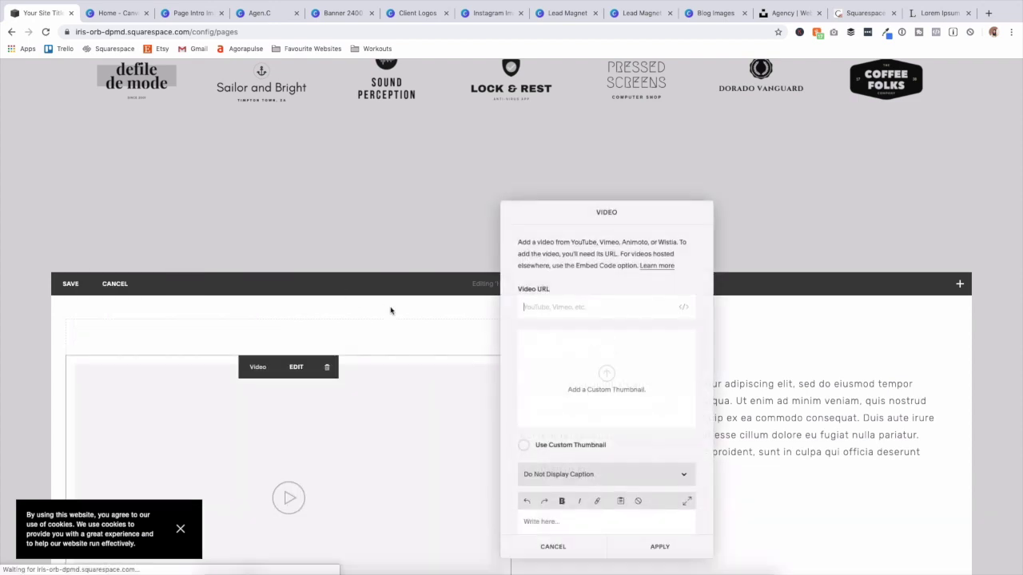
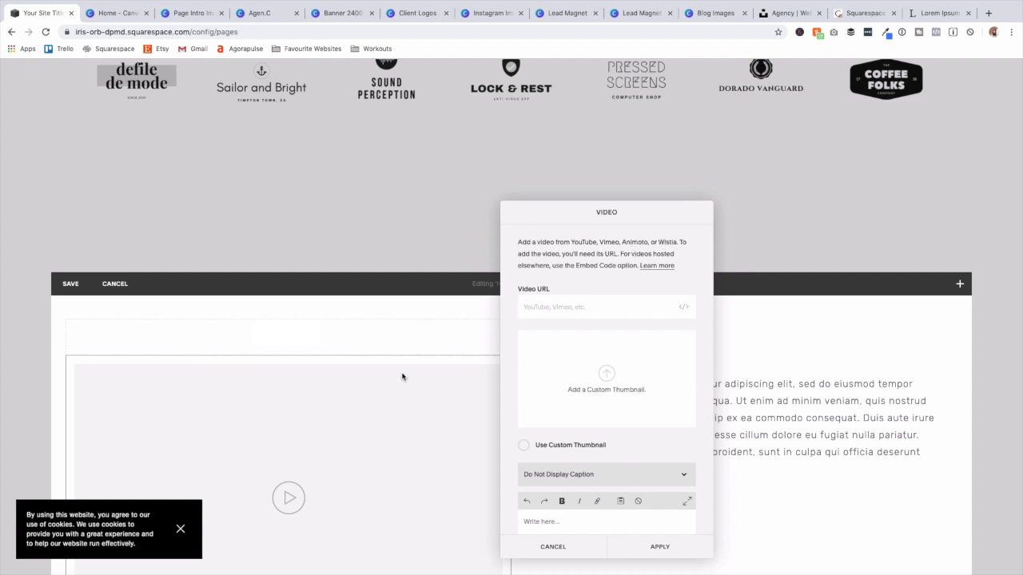
Close the video settings and delete the spacer above the video placeholder.
click(658, 548)
mouse_move(384, 317)
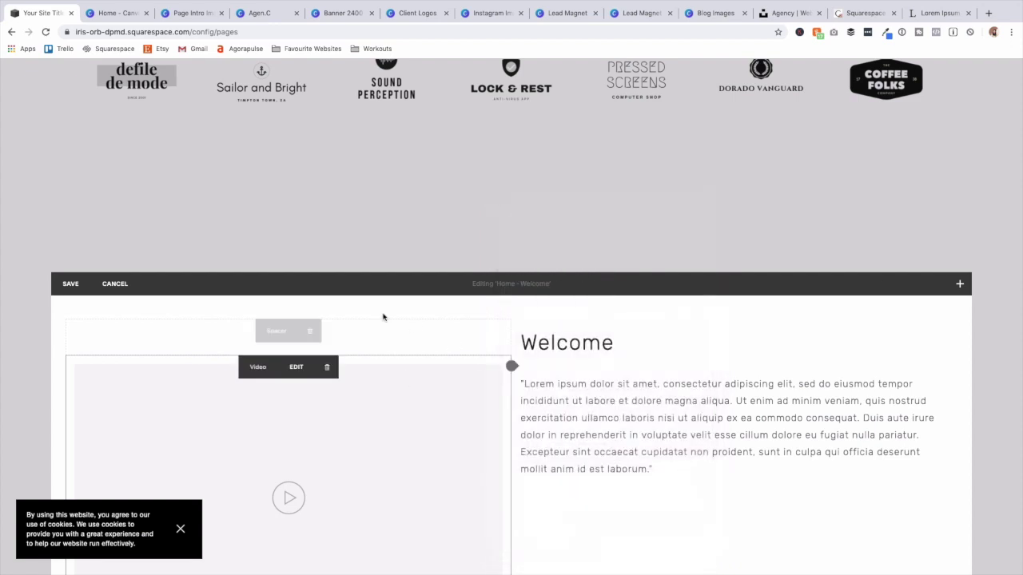
click(312, 335)
click(375, 361)
Add a Spacer block above the Welcome heading and drag it taller.
scroll(456, 304, down, 2)
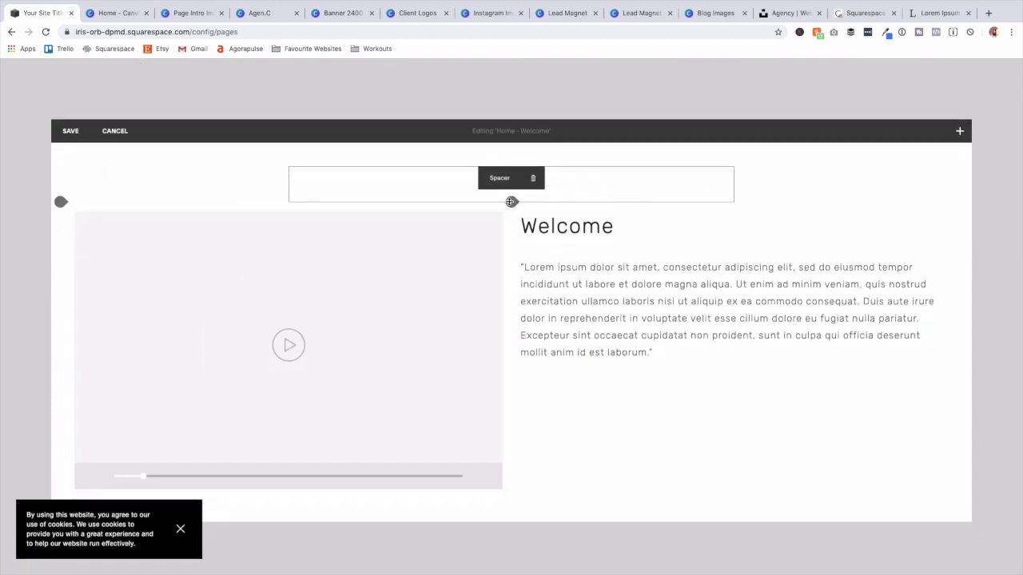
click(512, 202)
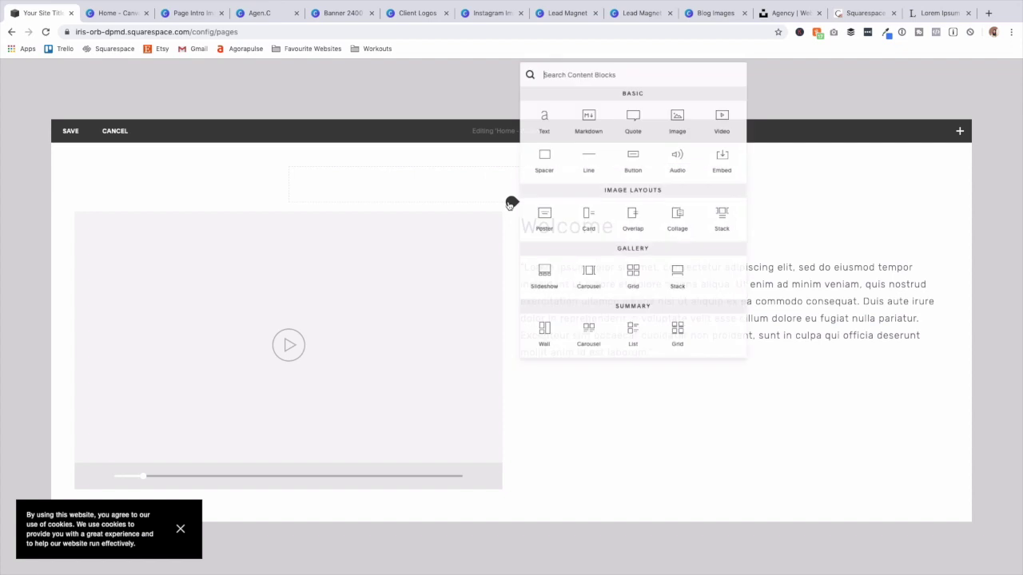
click(547, 159)
mouse_move(733, 238)
mouse_down()
mouse_move(735, 267)
mouse_move(735, 239)
mouse_move(735, 250)
mouse_up()
click(512, 418)
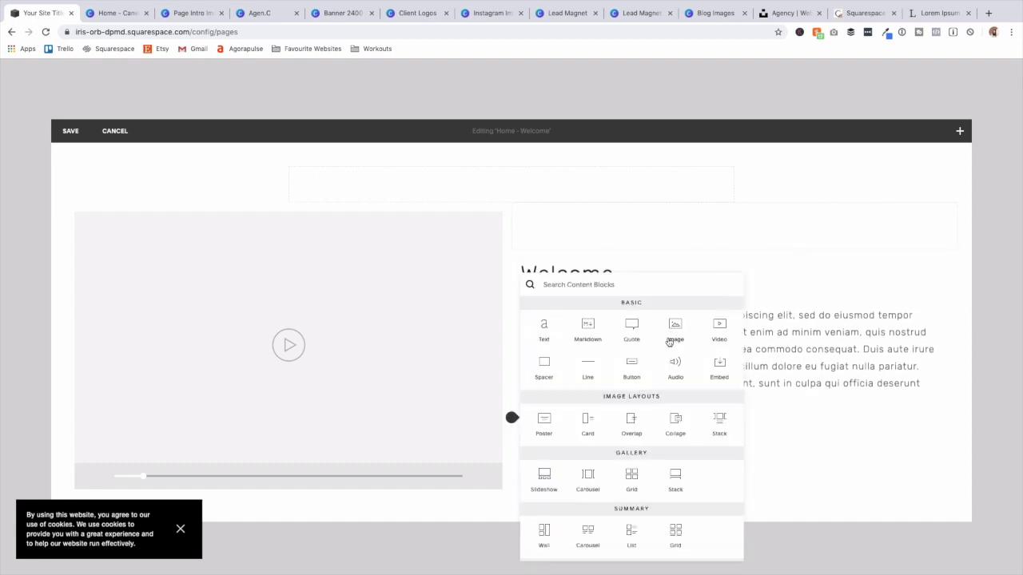
Add a button below the Welcome paragraph labelled 'ABOUT US', leaving it unlinked.
click(632, 368)
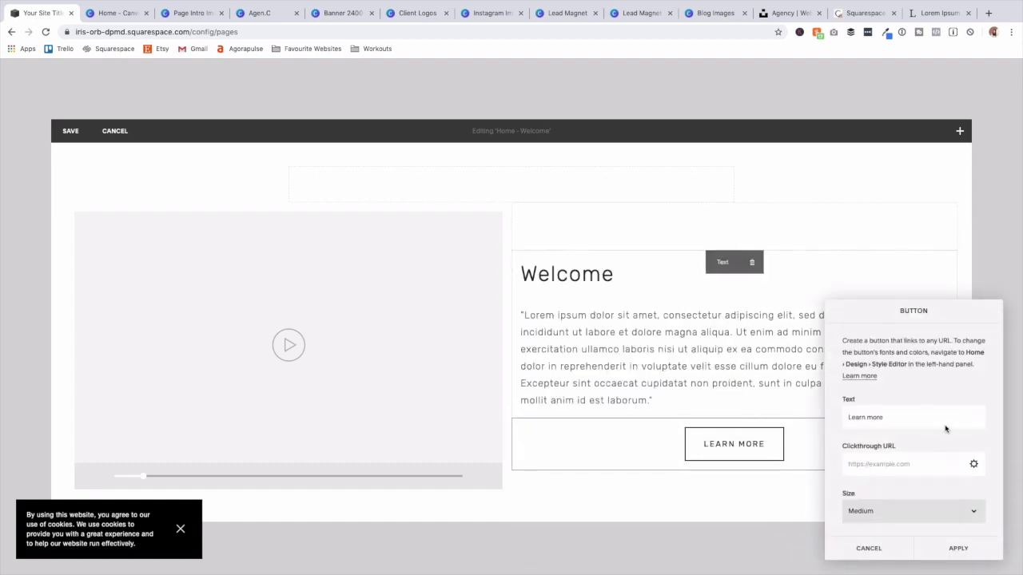
click(906, 412)
triple_click(906, 412)
text(ABPOUT)
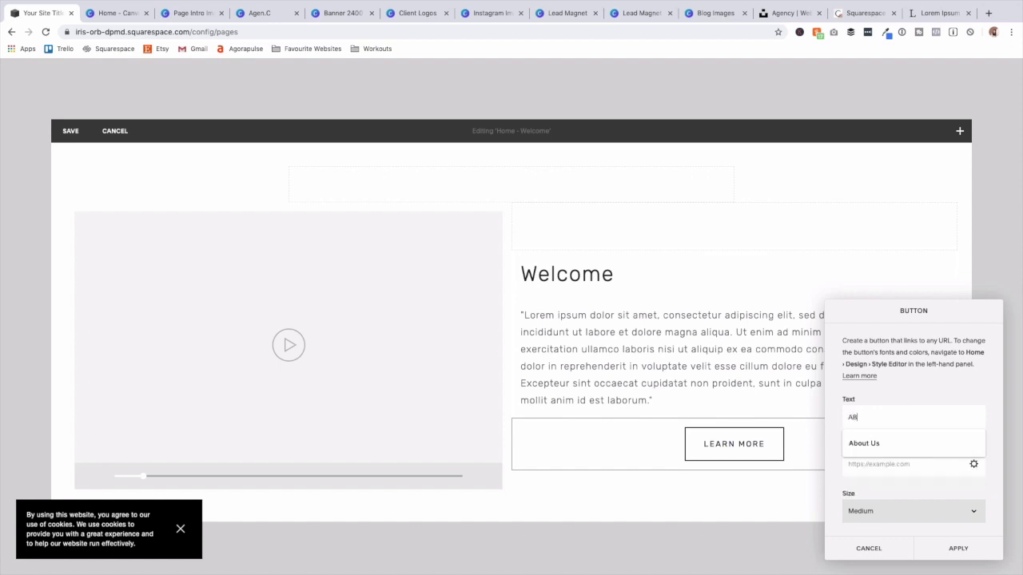
key(BackSpace)
key(BackSpace)
key(BackSpace)
key(BackSpace)
text(OUT US)
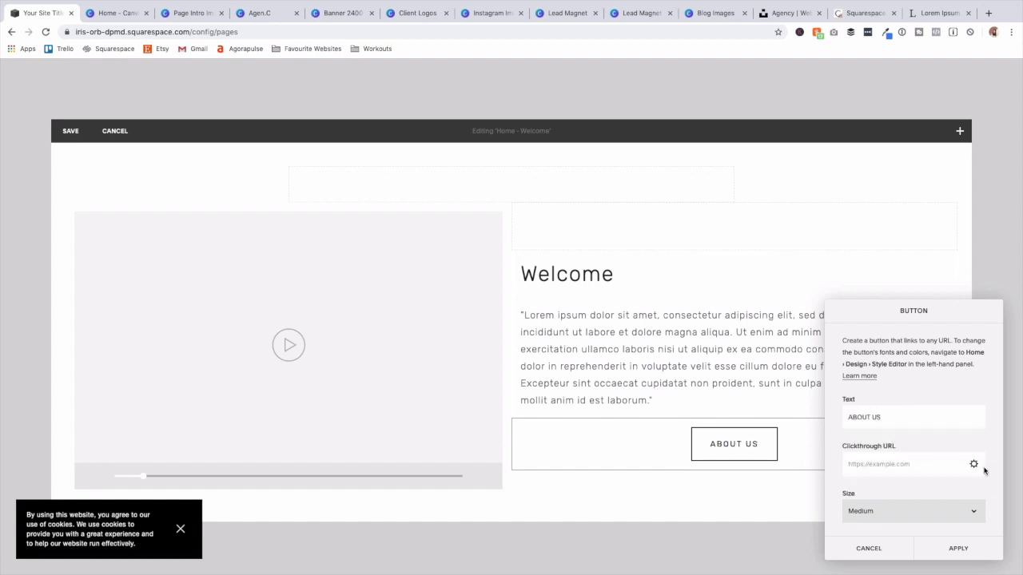
click(974, 465)
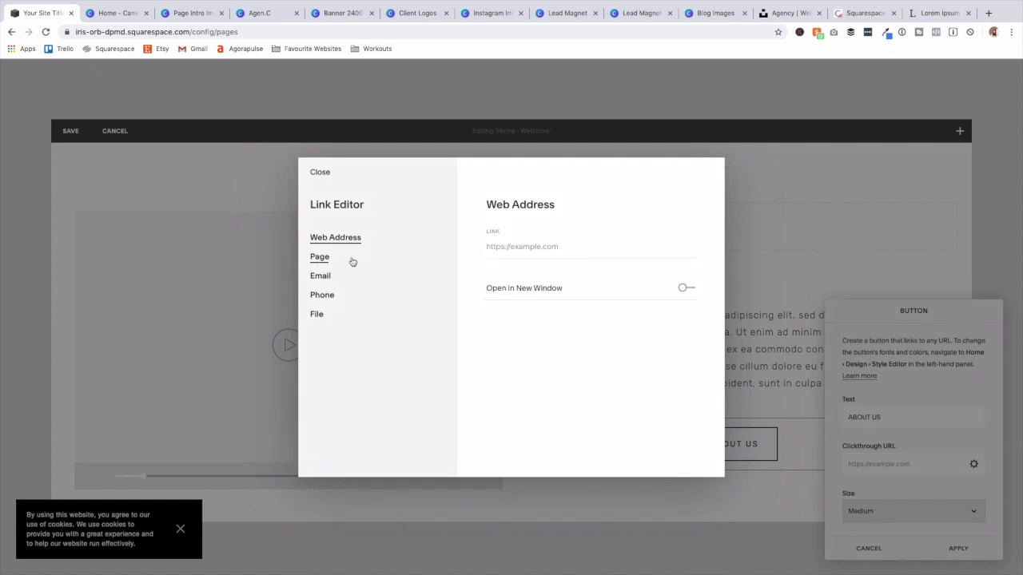
click(320, 257)
click(327, 172)
Keep the ABOUT US button at Medium size, align it left, and apply.
click(945, 511)
click(945, 520)
click(946, 511)
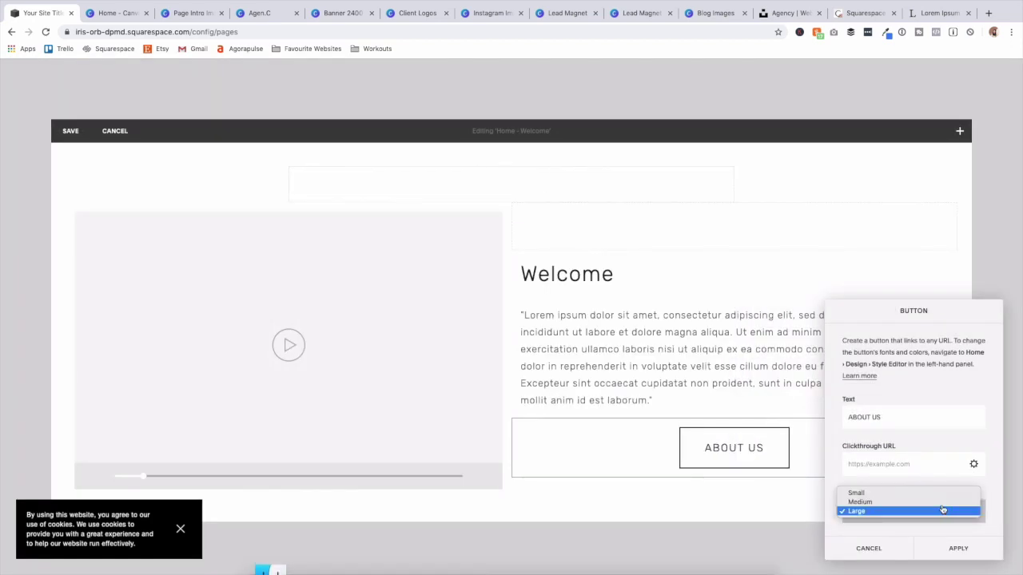
click(931, 503)
scroll(930, 506, down, 1)
click(937, 513)
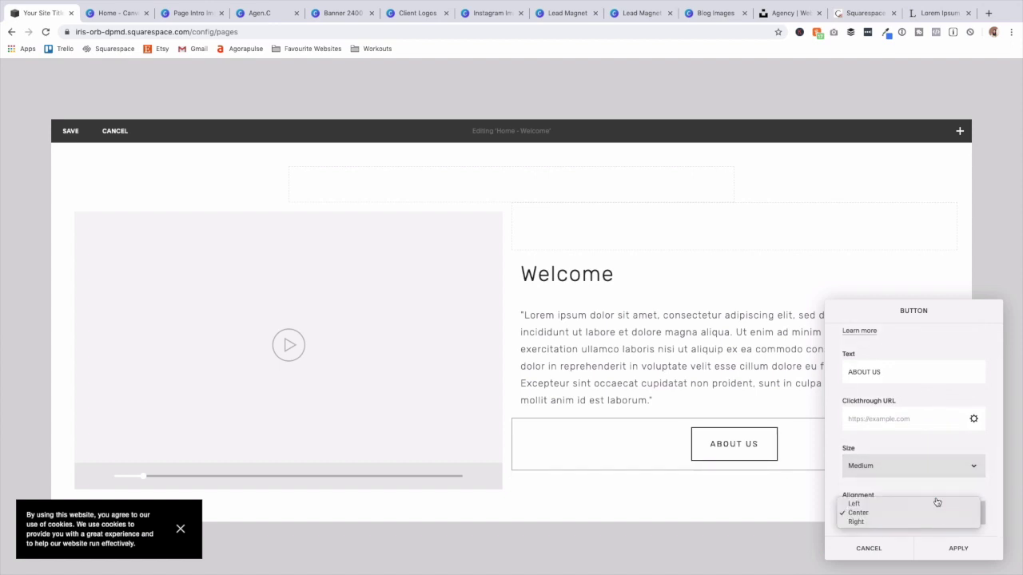
click(936, 504)
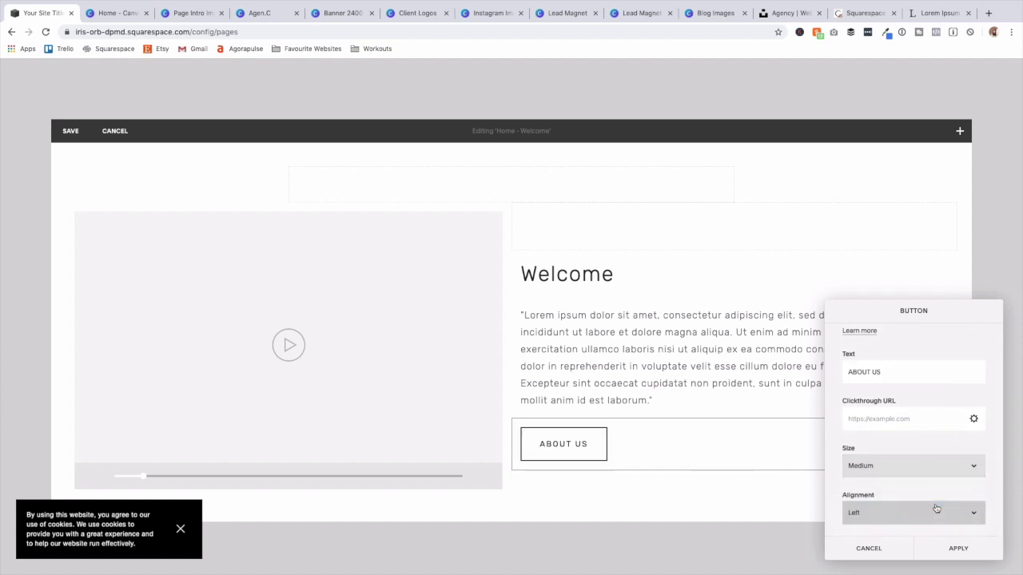
click(955, 549)
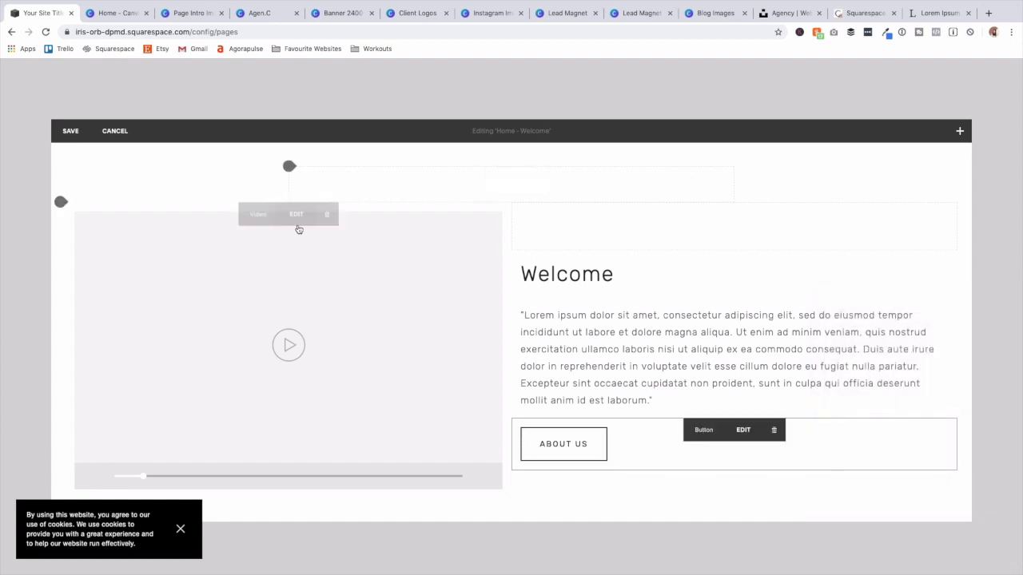
scroll(295, 299, down, 1)
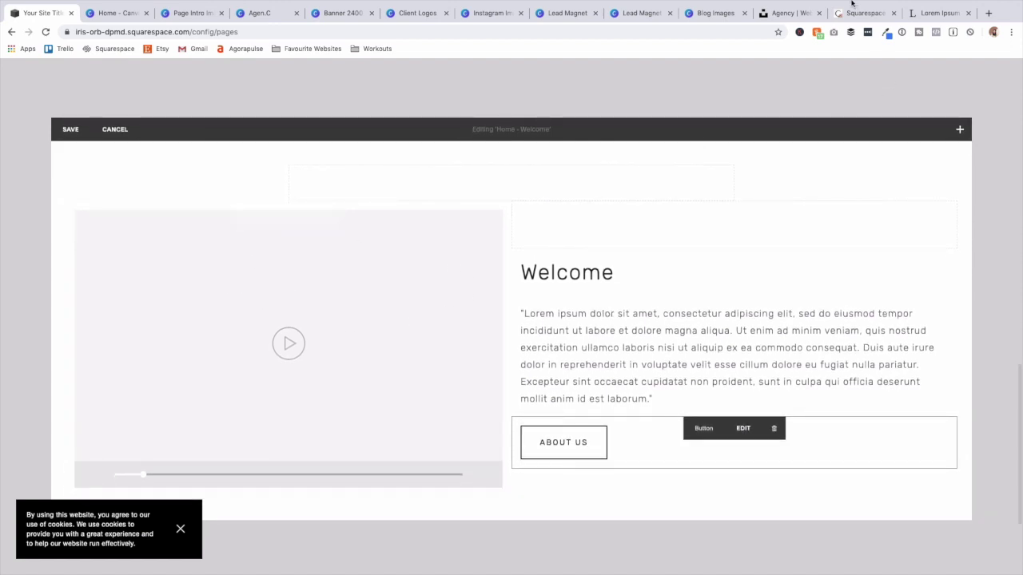
click(929, 13)
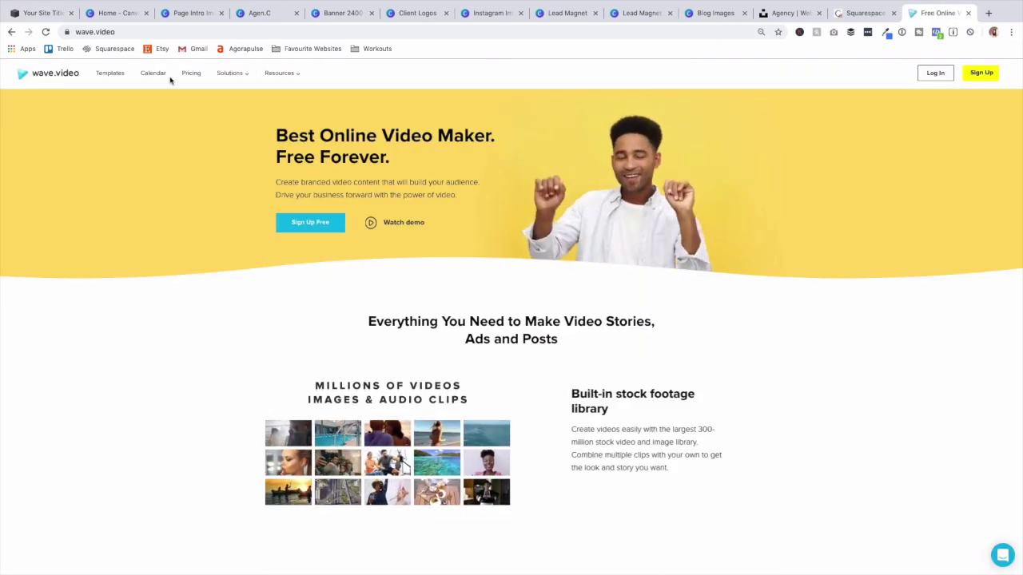
scroll(494, 298, down, 10)
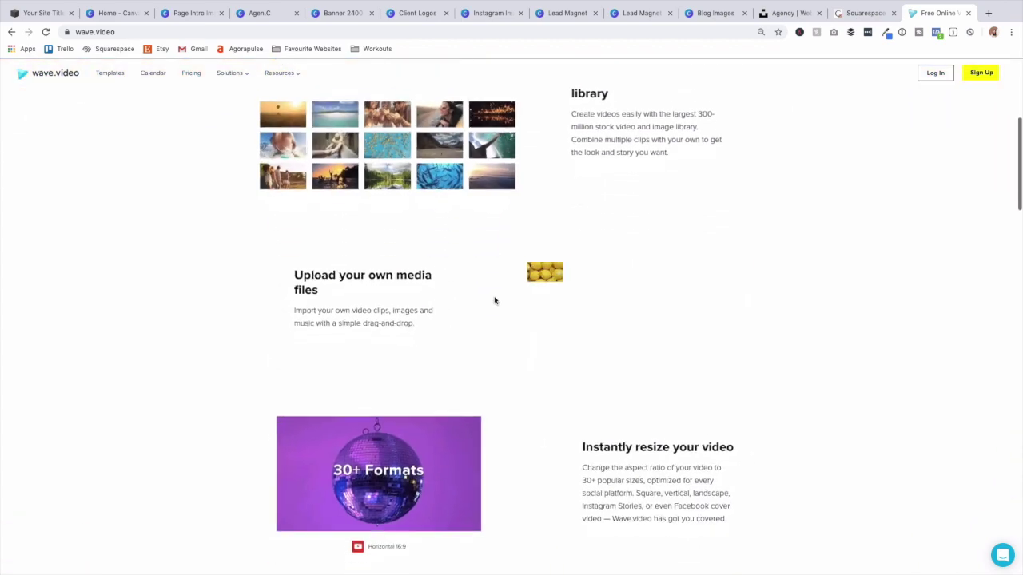
scroll(494, 300, down, 3)
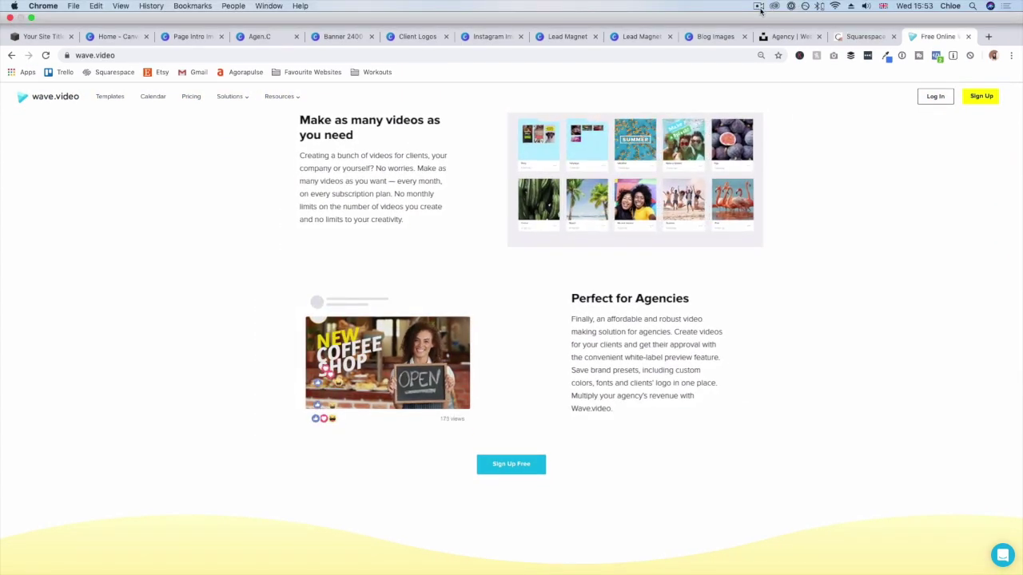
scroll(829, 163, up, 15)
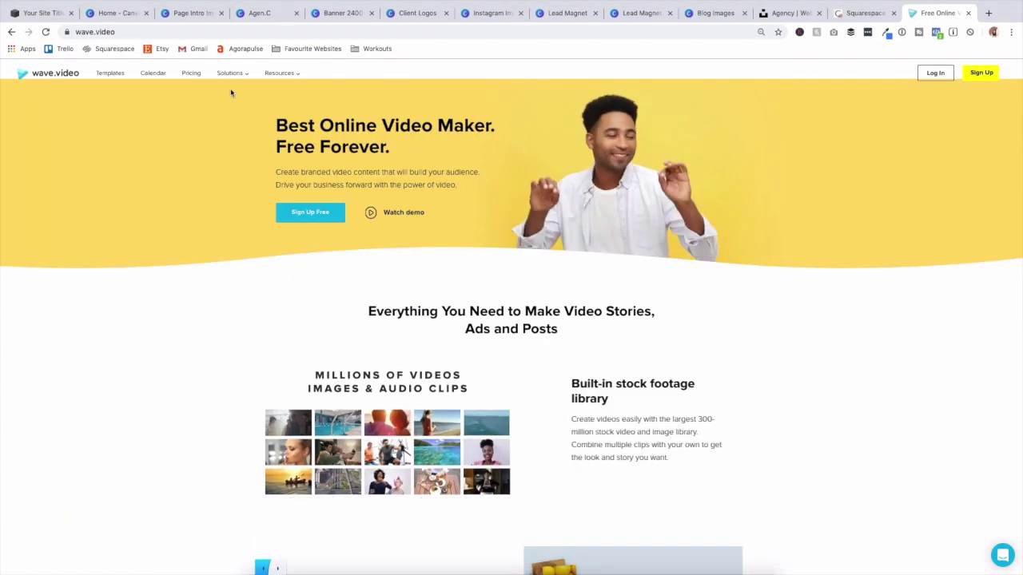
click(191, 73)
scroll(219, 234, down, 1)
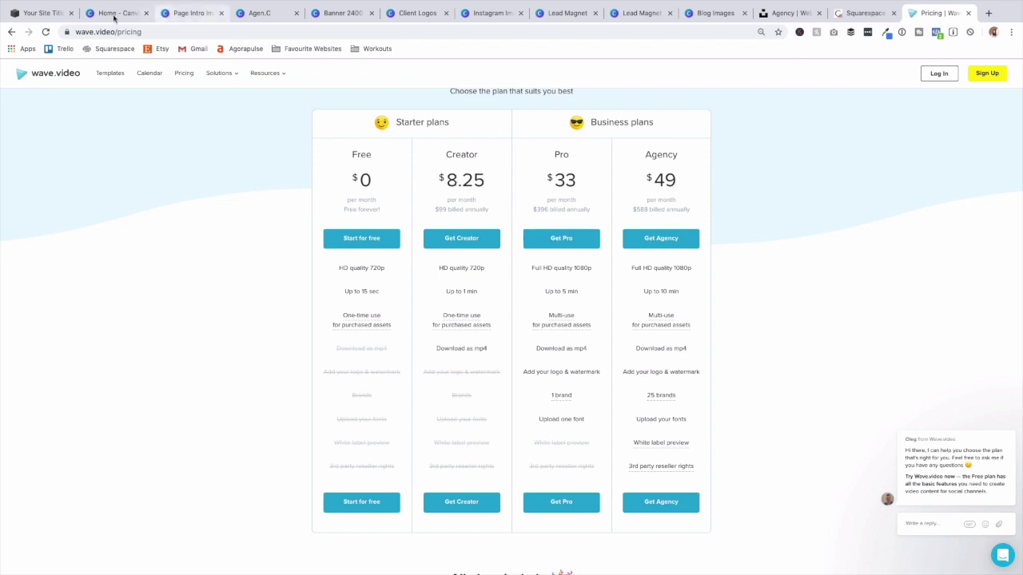
click(41, 14)
Embed the pasted YouTube link in the video block with the caption cleared.
mouse_move(331, 196)
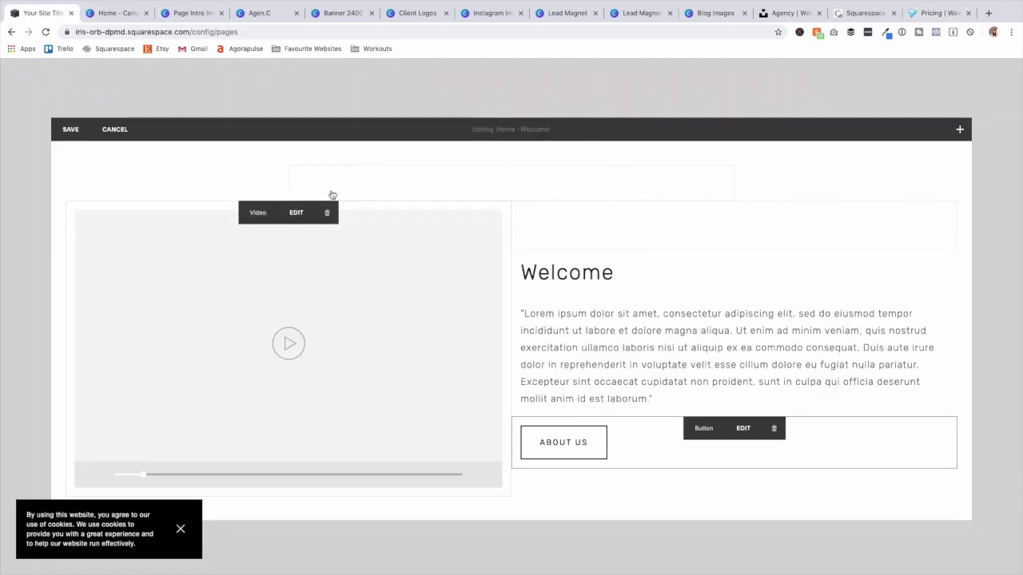
click(296, 214)
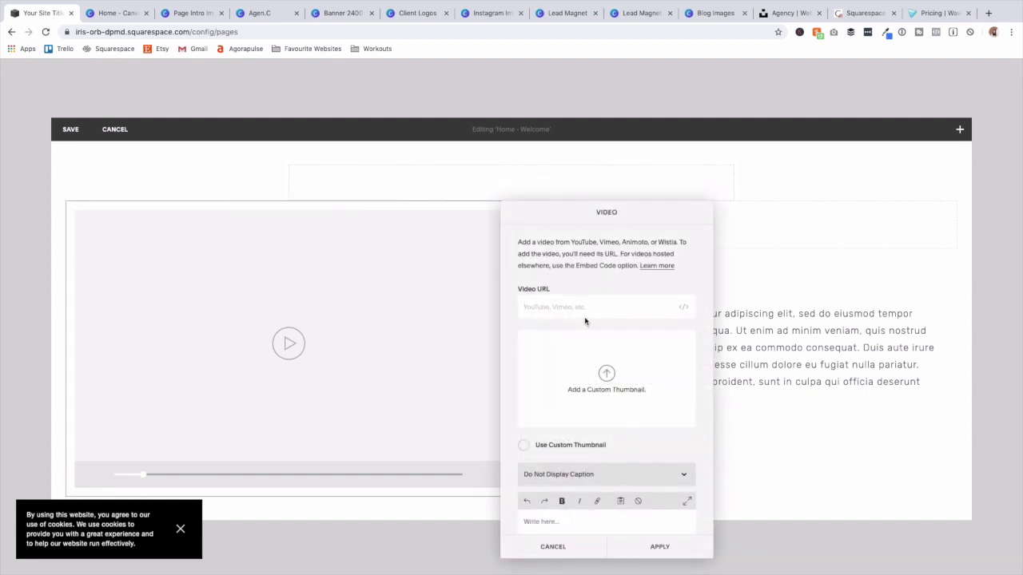
text(https://youtube.com/video/3IzUET0_uGA/)
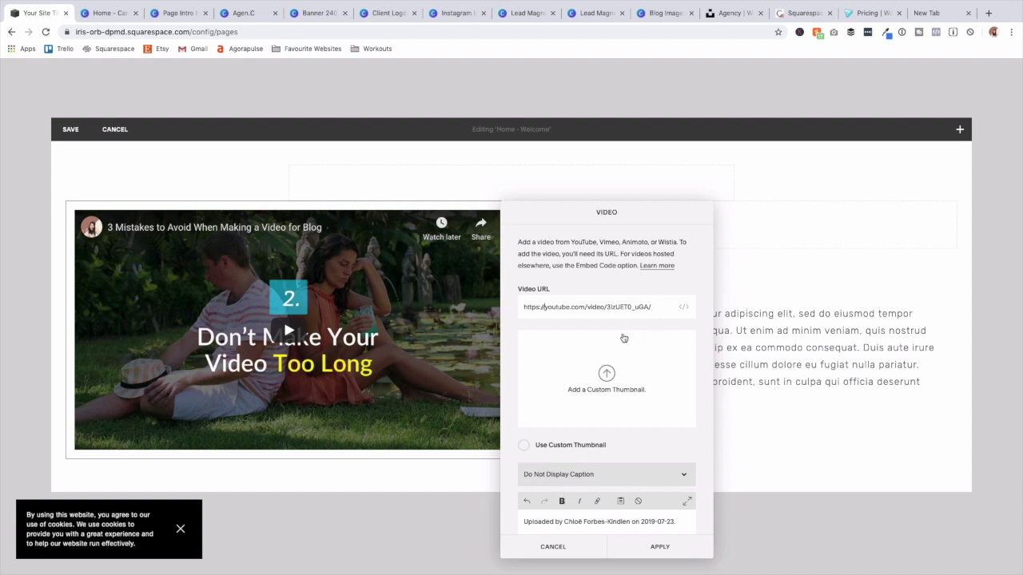
scroll(567, 341, down, 1)
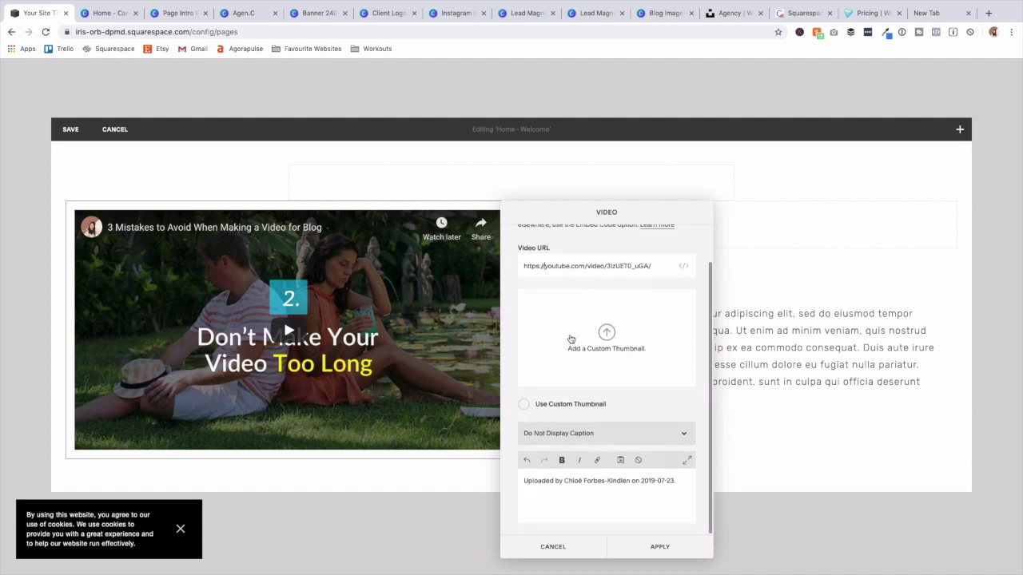
triple_click(649, 482)
key(BackSpace)
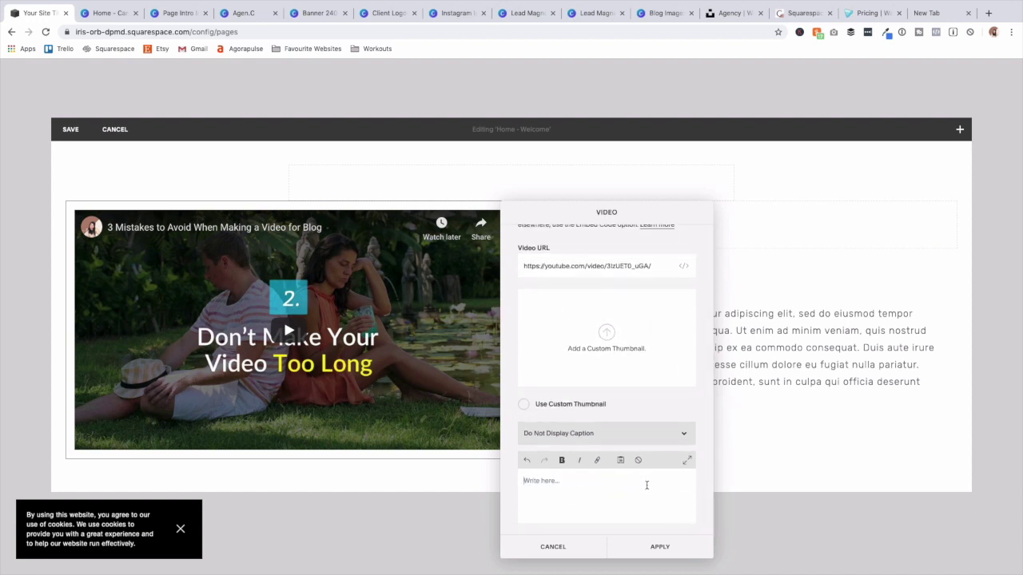
click(661, 547)
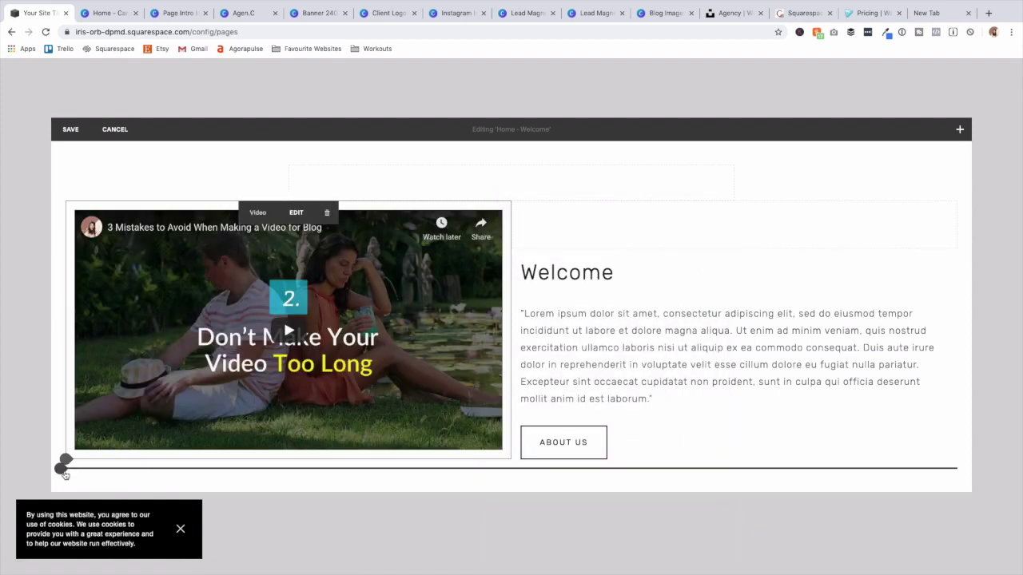
Add a spacer below the video and save the Welcome section.
click(62, 471)
click(99, 368)
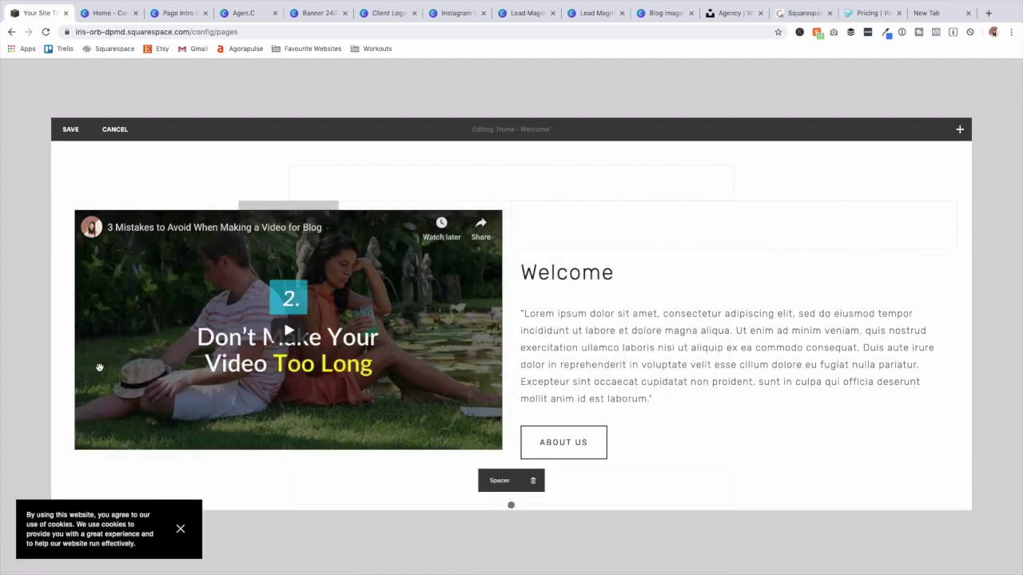
click(70, 128)
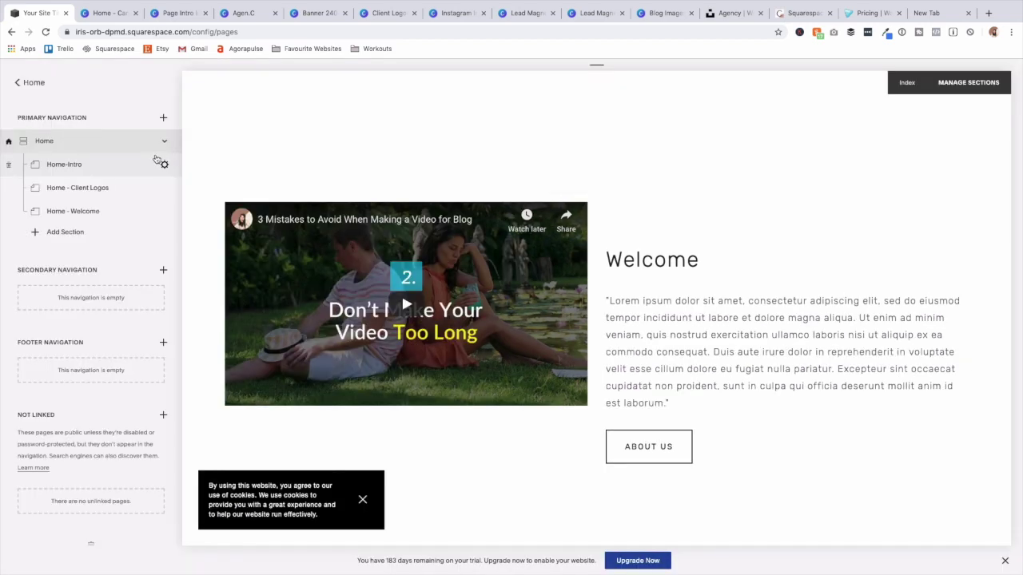
Add a blank section to Home and rename its page to 'Home- Services'.
click(65, 232)
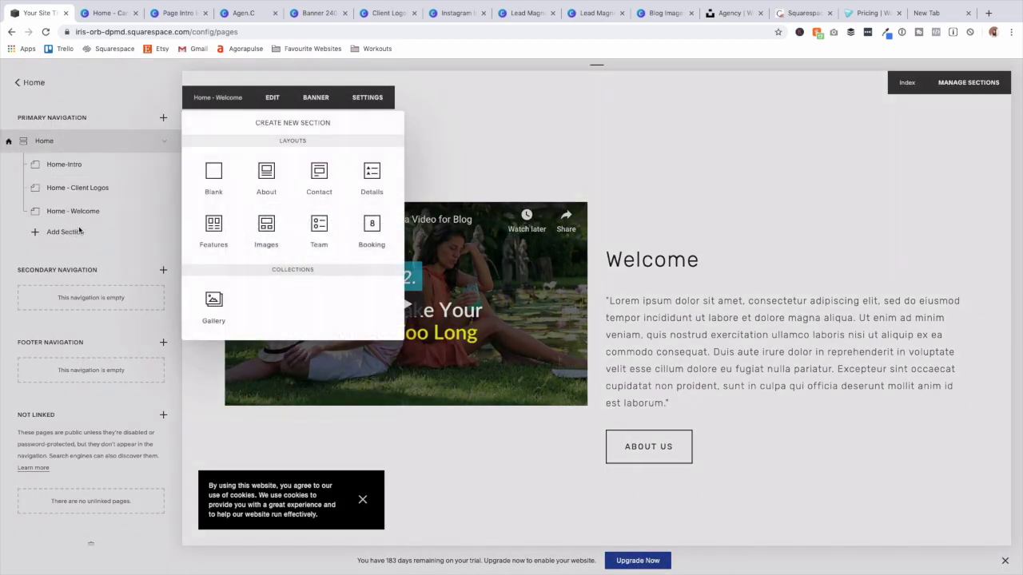
click(213, 181)
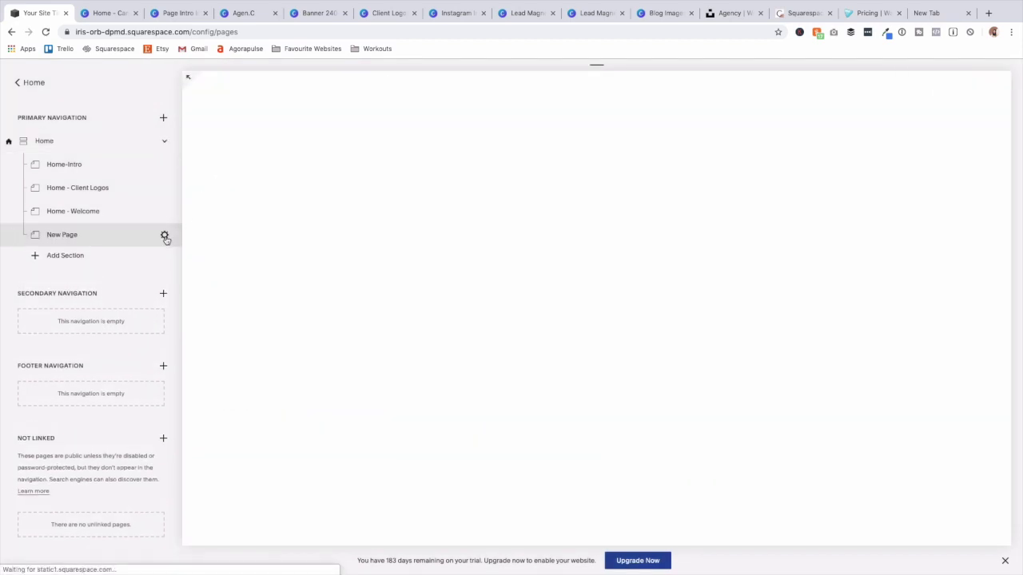
click(164, 236)
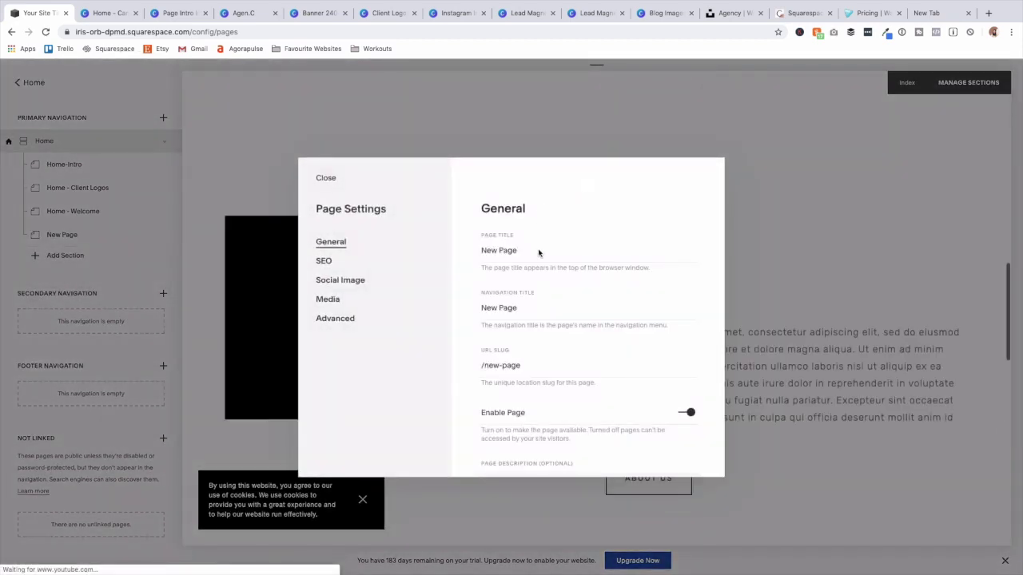
key(BackSpace)
text(Home- Services)
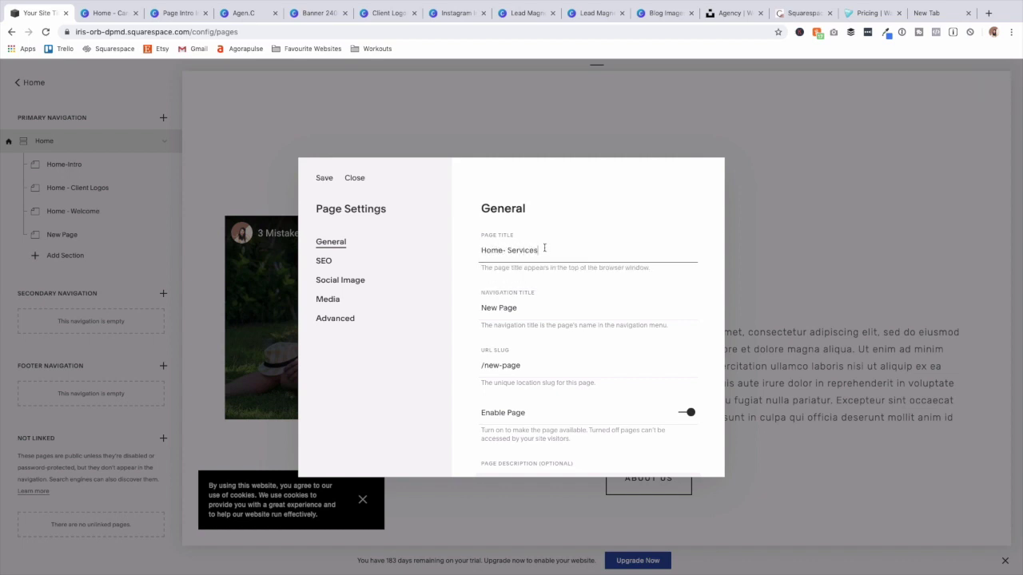
click(325, 178)
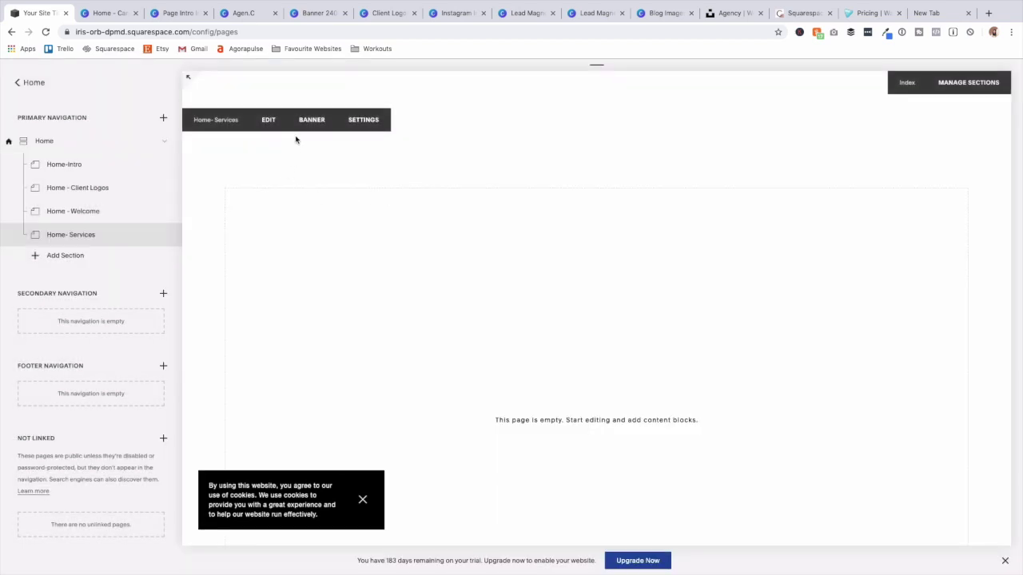
Add a centred 'Services' text block styled as Heading 2.
click(268, 120)
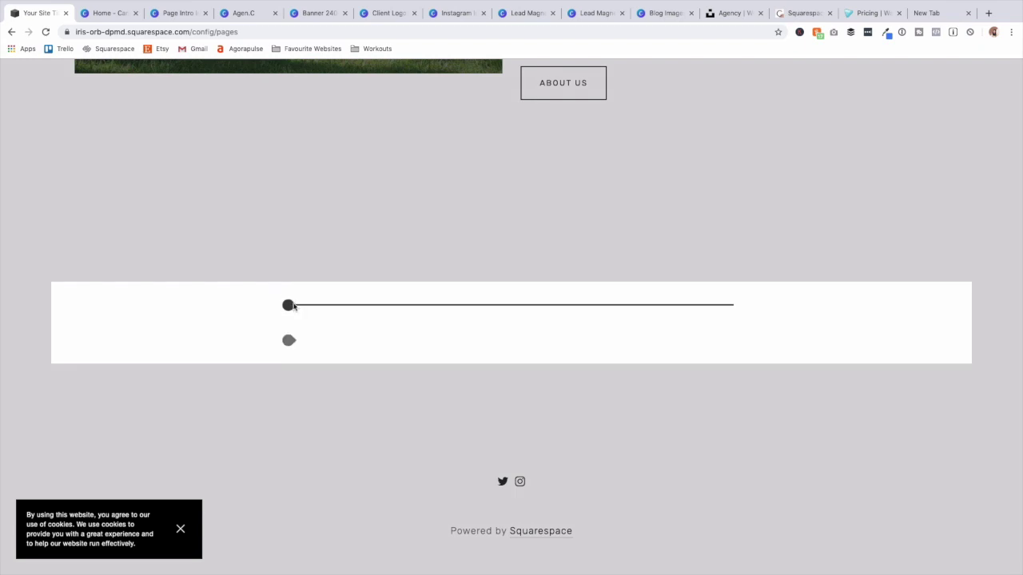
click(289, 304)
text(Serv)
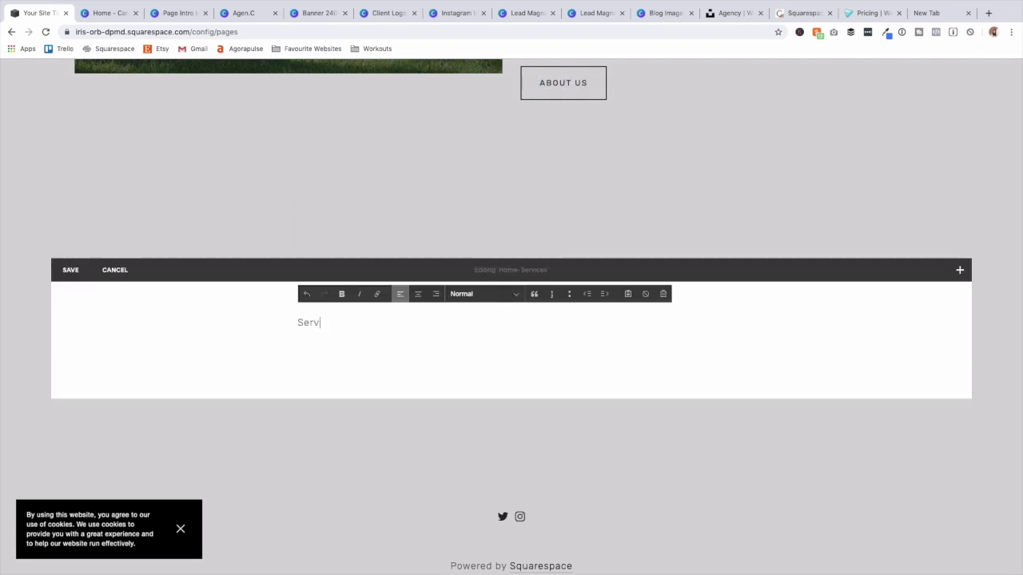
click(420, 294)
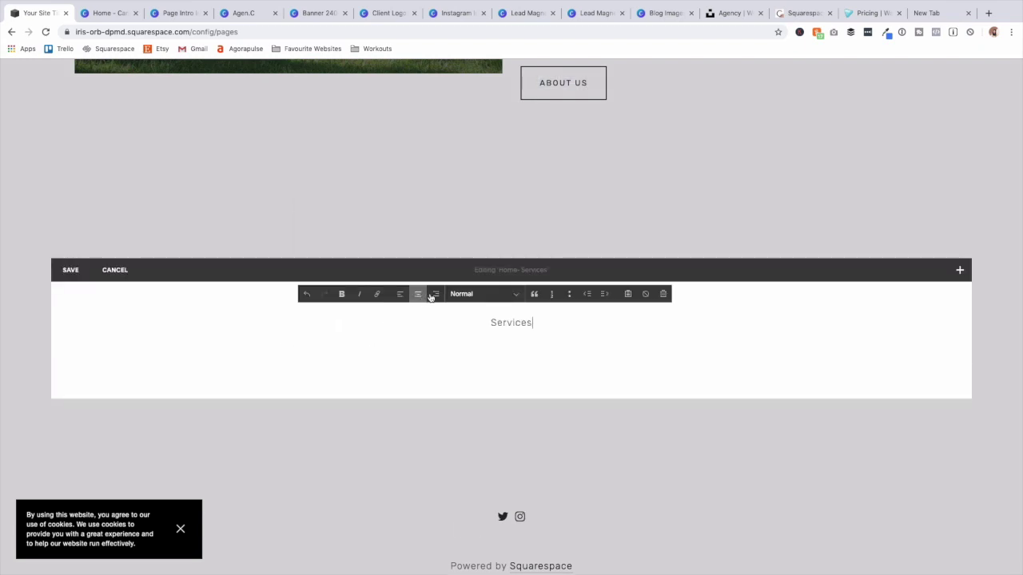
click(503, 294)
click(501, 321)
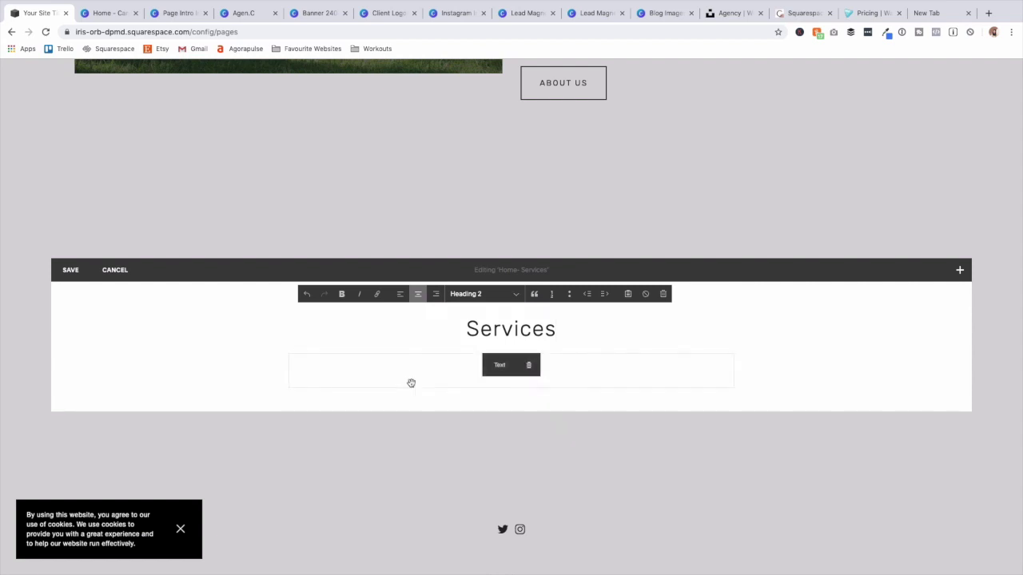
Paste a centred intro paragraph in a new text block below the heading.
click(288, 353)
click(325, 276)
text(Share a little introduction into who you are, what you do, who you serve and the problem you solve with the following service)
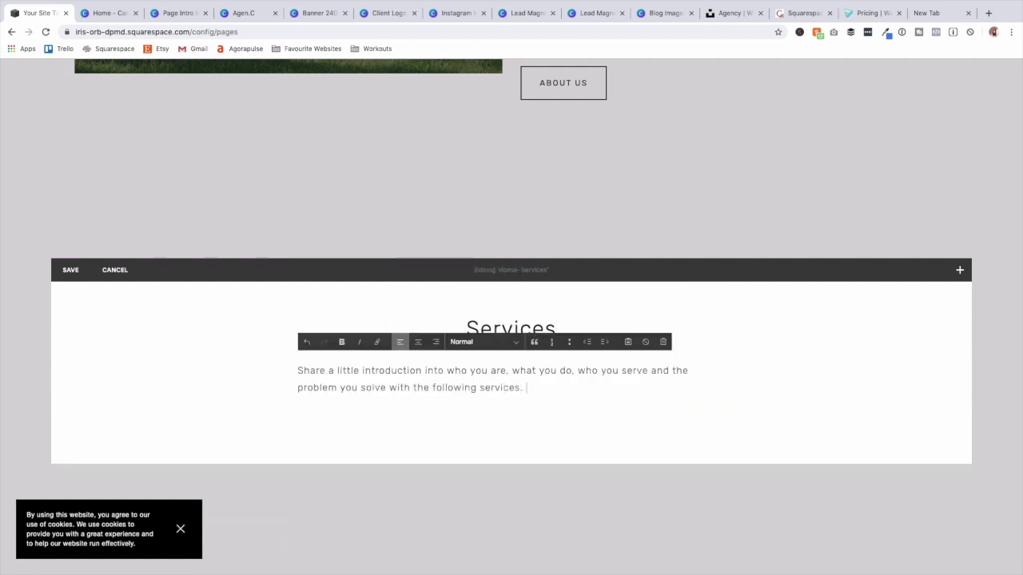
click(417, 342)
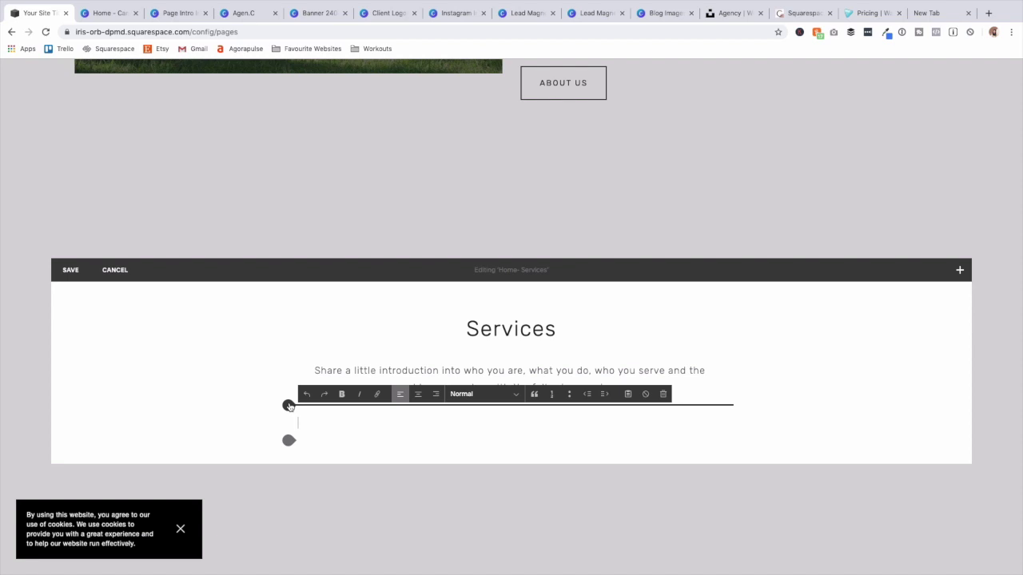
Insert a LEARN MORE button under the Services intro, leaving it without a link.
click(289, 406)
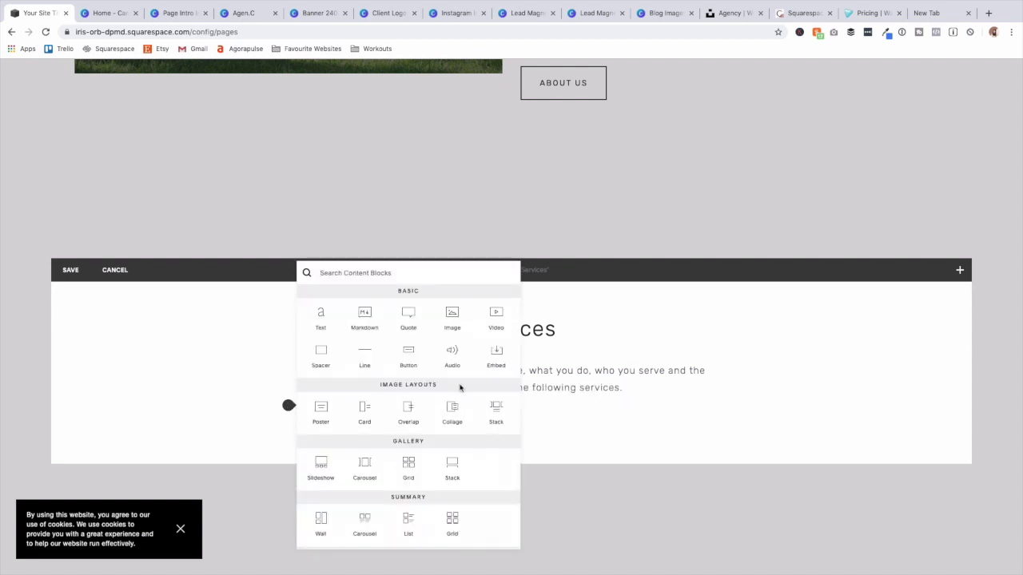
click(408, 356)
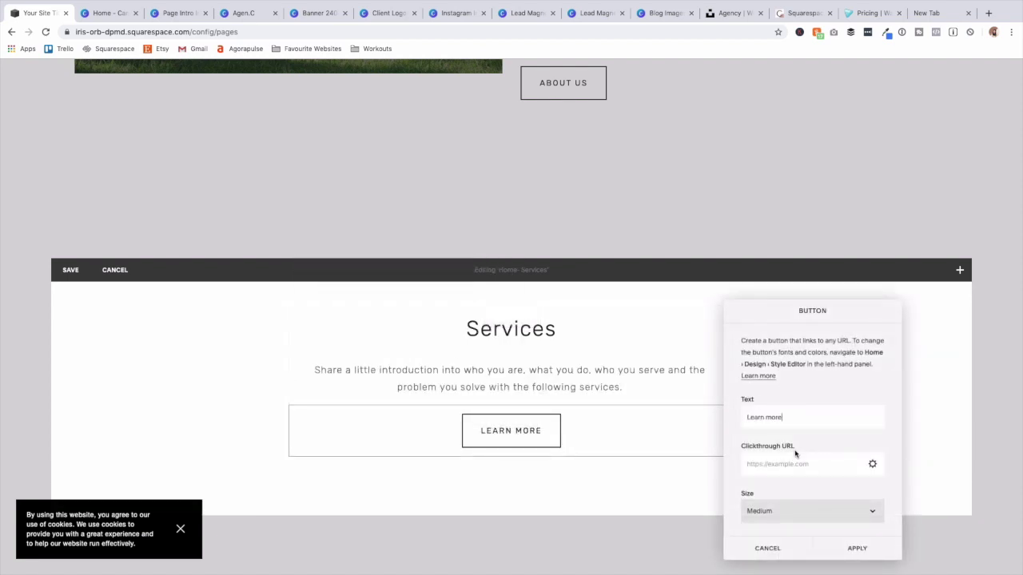
click(873, 464)
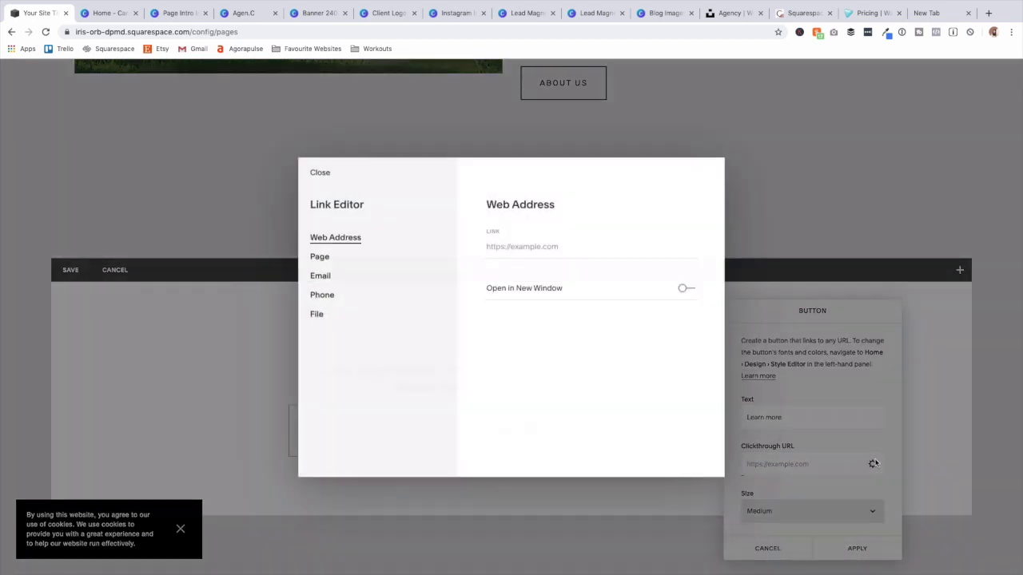
click(351, 258)
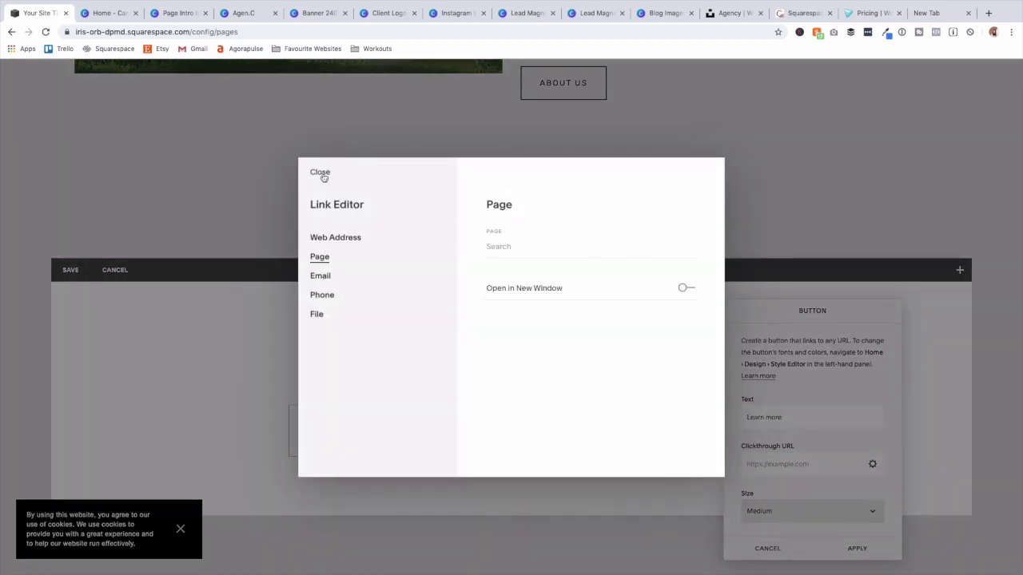
click(320, 174)
scroll(408, 473, down, 2)
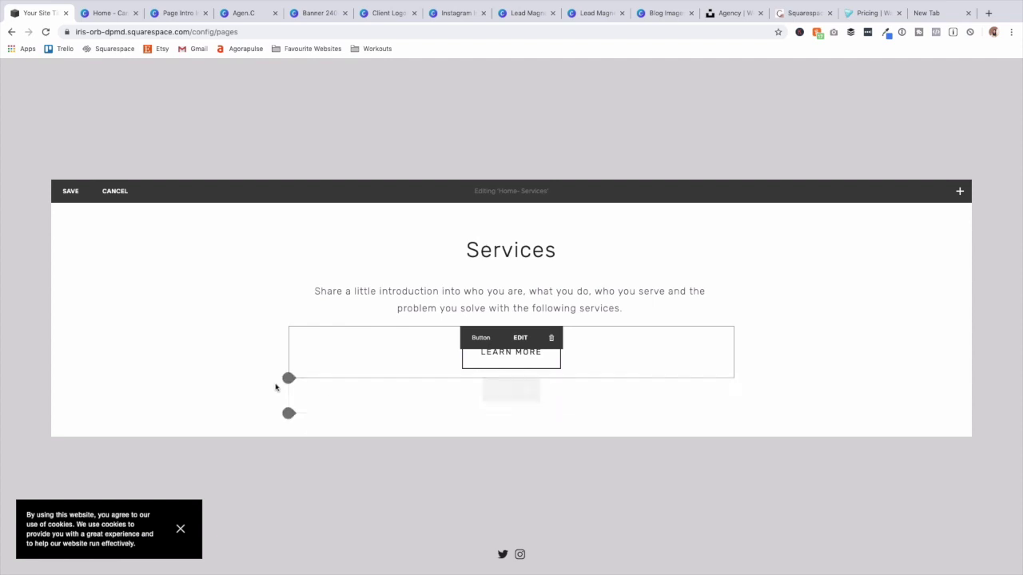
click(288, 413)
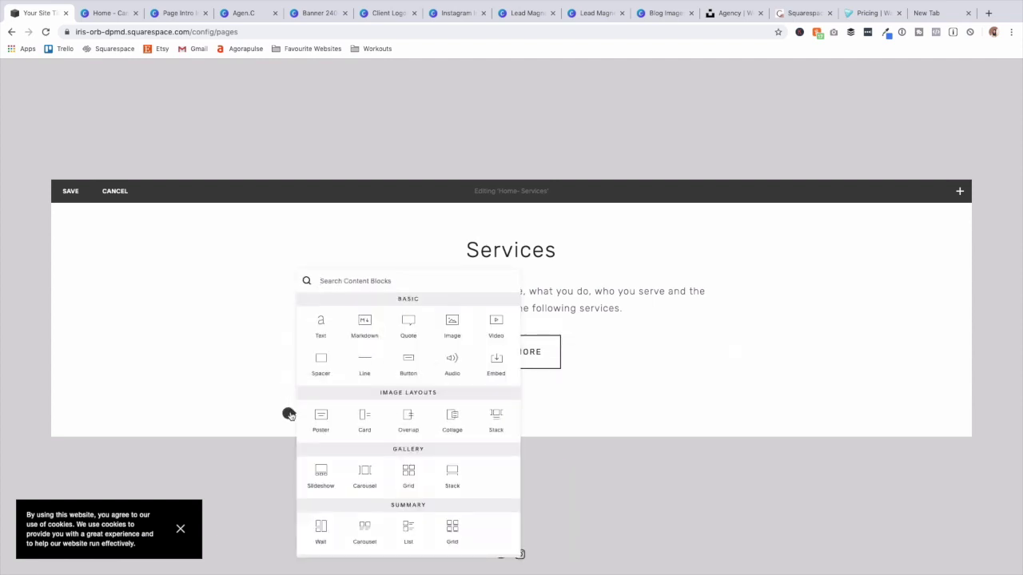
Insert three empty image blocks and arrange them side by side in one row.
click(451, 325)
click(949, 547)
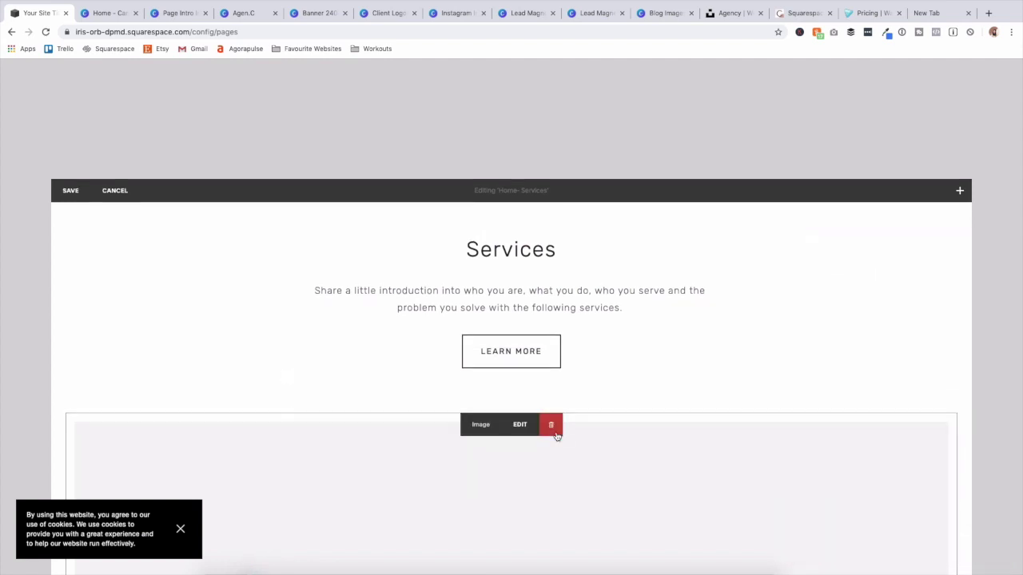
scroll(557, 435, down, 5)
click(159, 379)
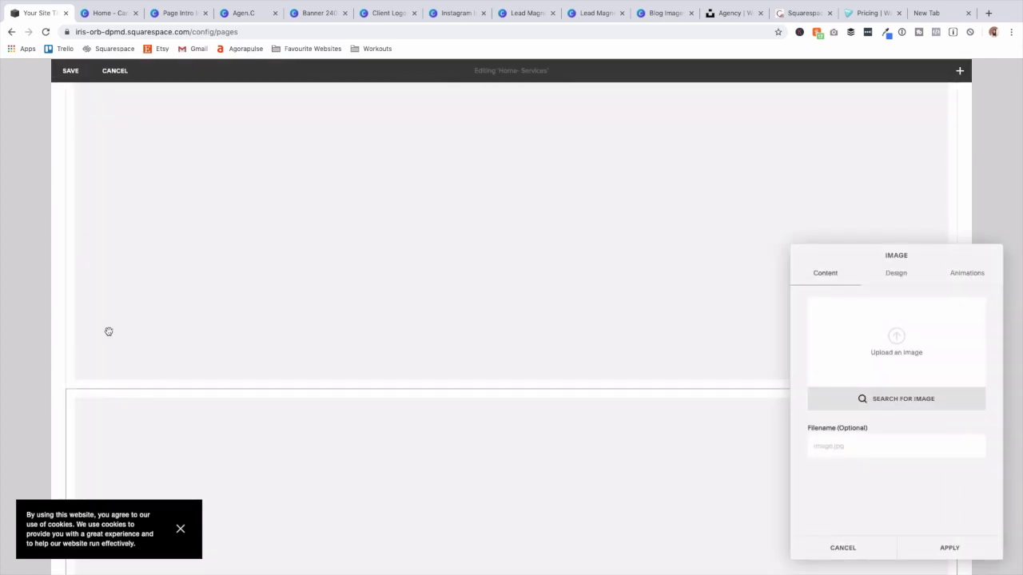
click(914, 551)
drag(205, 404, 218, 306)
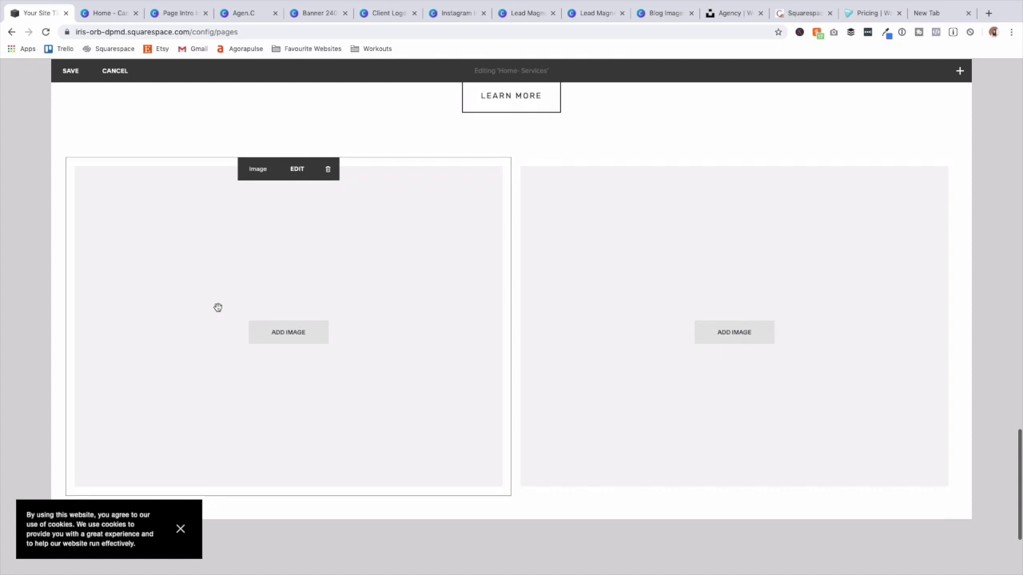
click(64, 159)
click(224, 120)
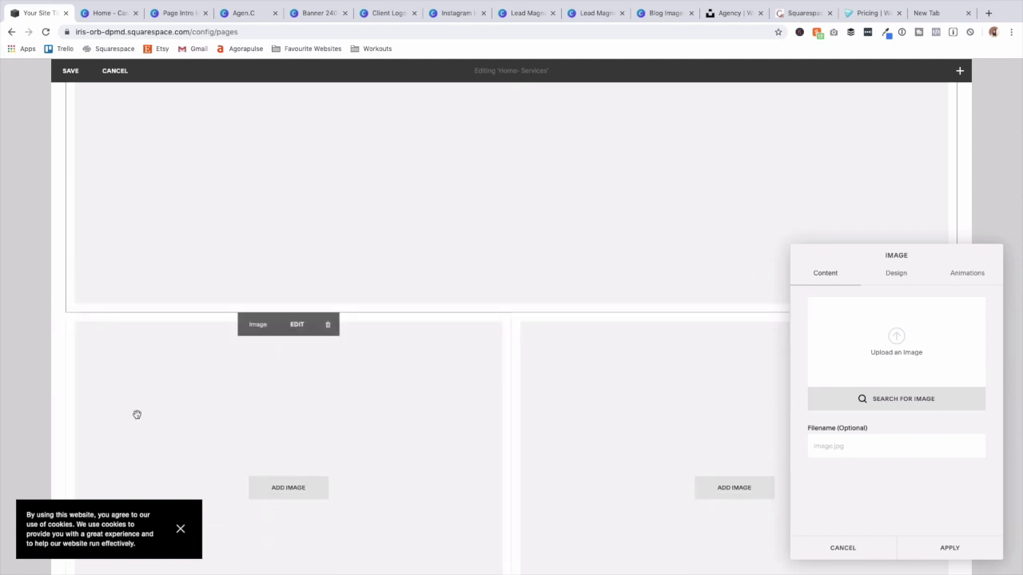
click(947, 547)
drag(498, 227, 491, 324)
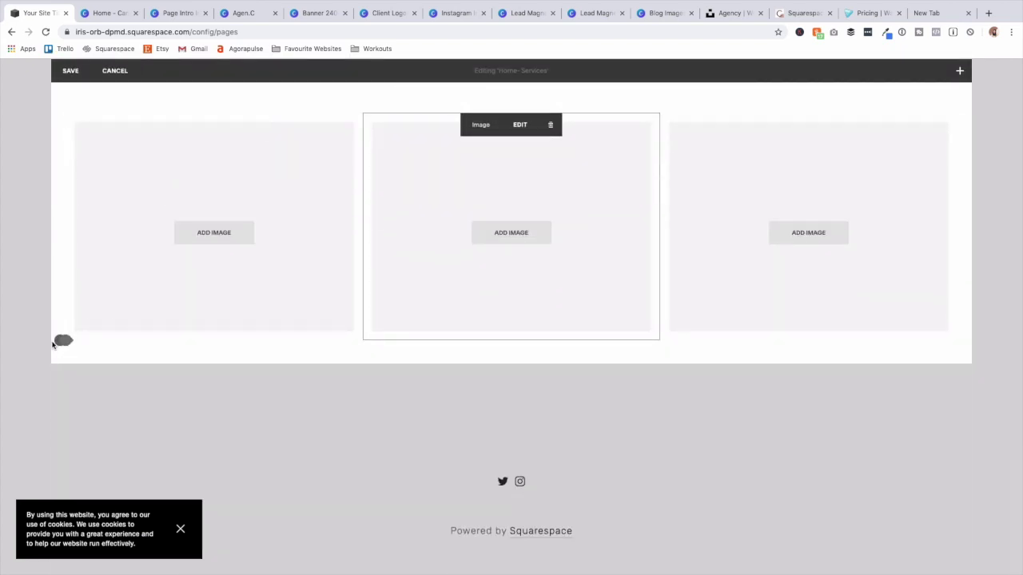
Add three spacer blocks beneath the image row, one under each column.
click(60, 341)
click(92, 287)
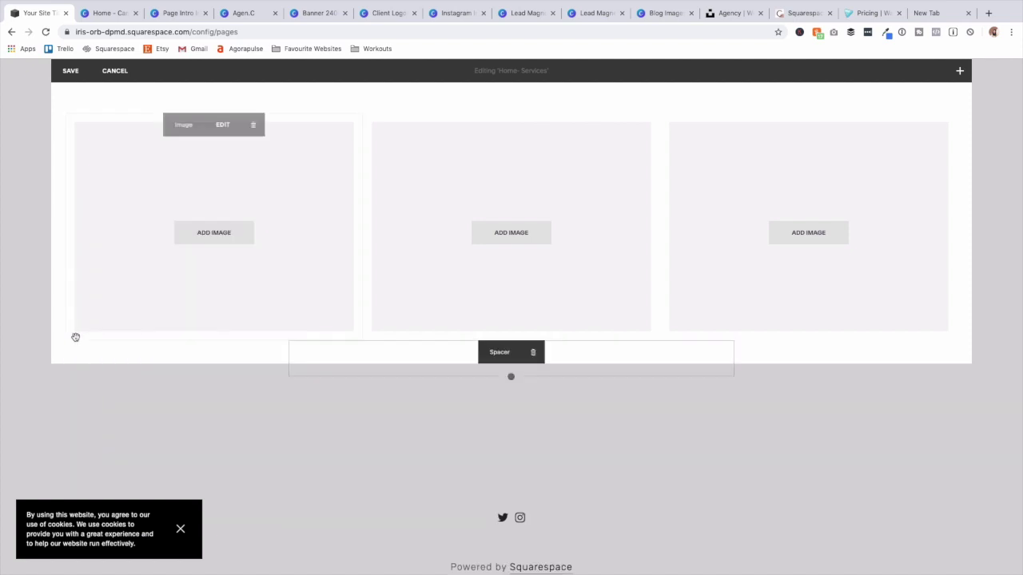
click(290, 377)
click(320, 321)
drag(358, 402, 323, 371)
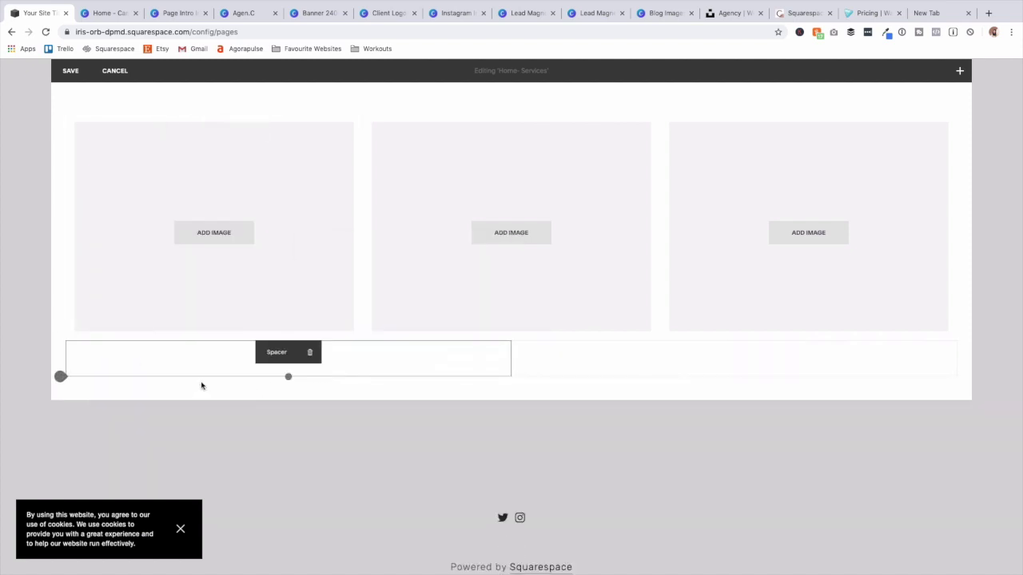
click(61, 375)
click(94, 327)
drag(313, 381, 127, 359)
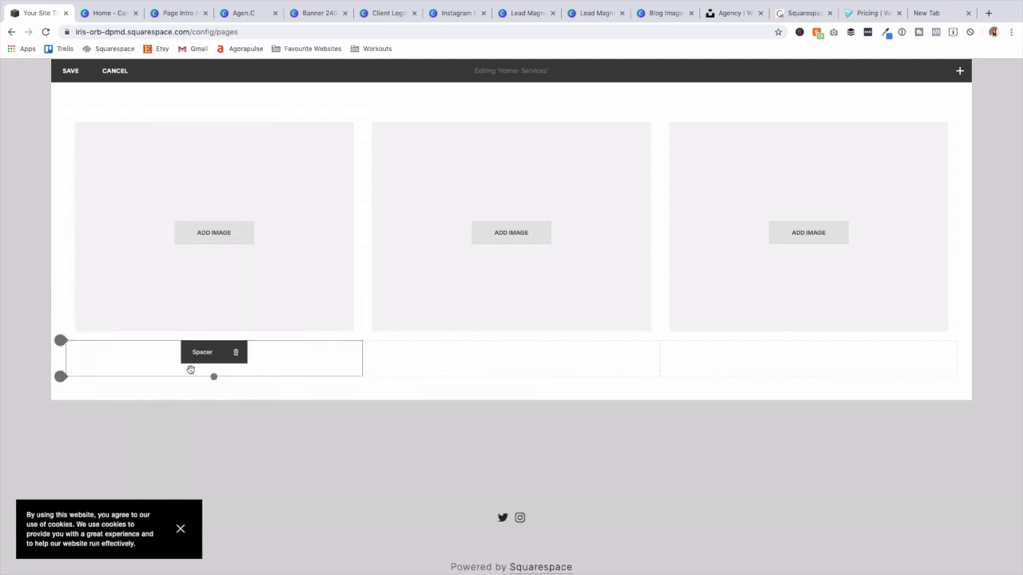
Delete the stray extra image block added under the first column.
click(62, 375)
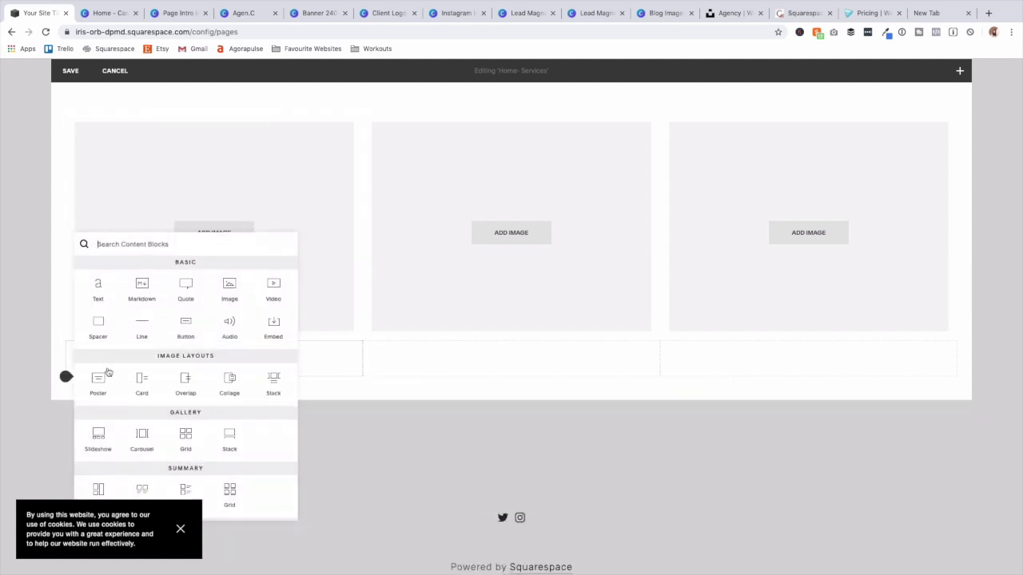
click(227, 287)
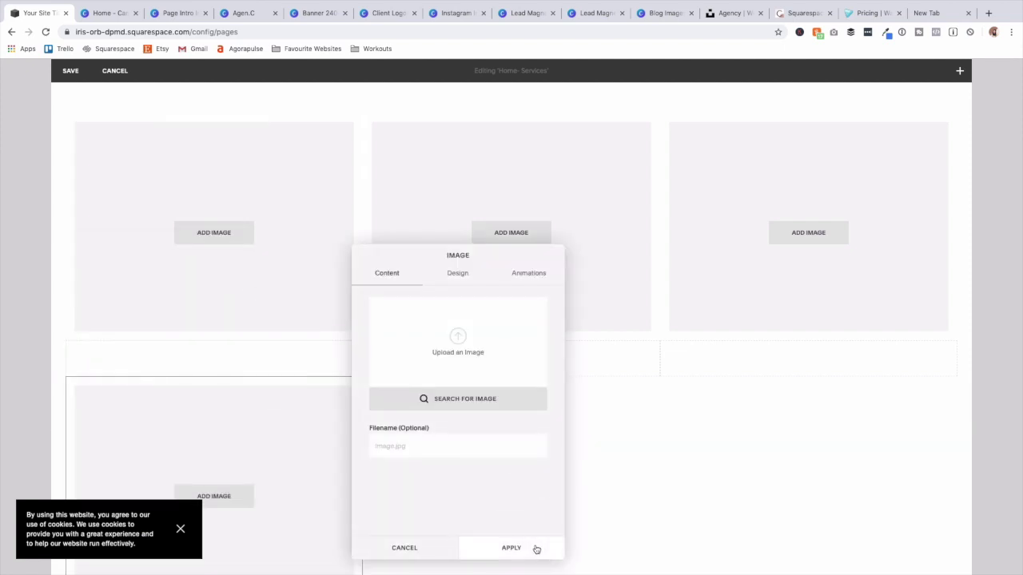
click(508, 548)
click(254, 388)
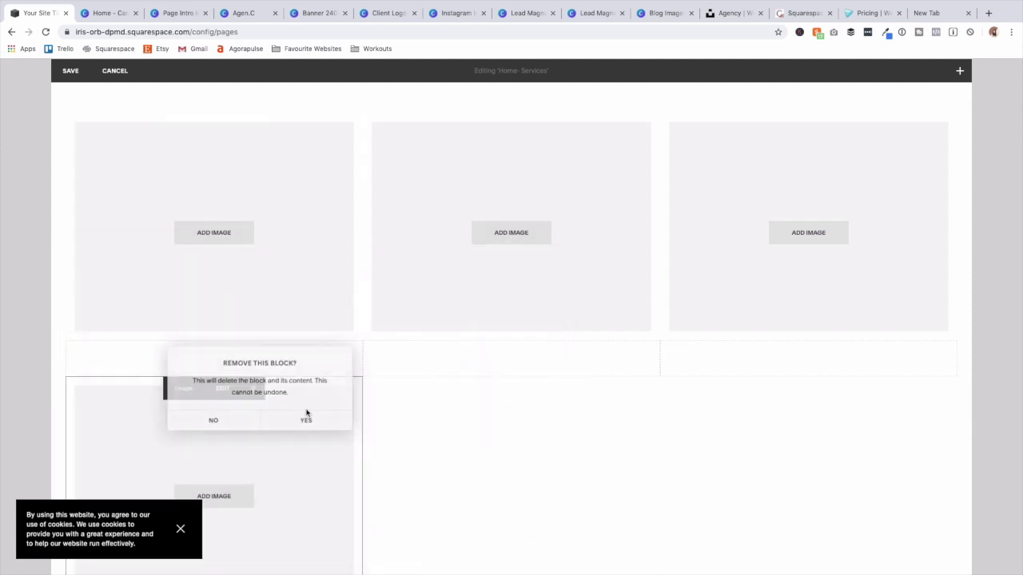
click(307, 421)
scroll(240, 536, up, 3)
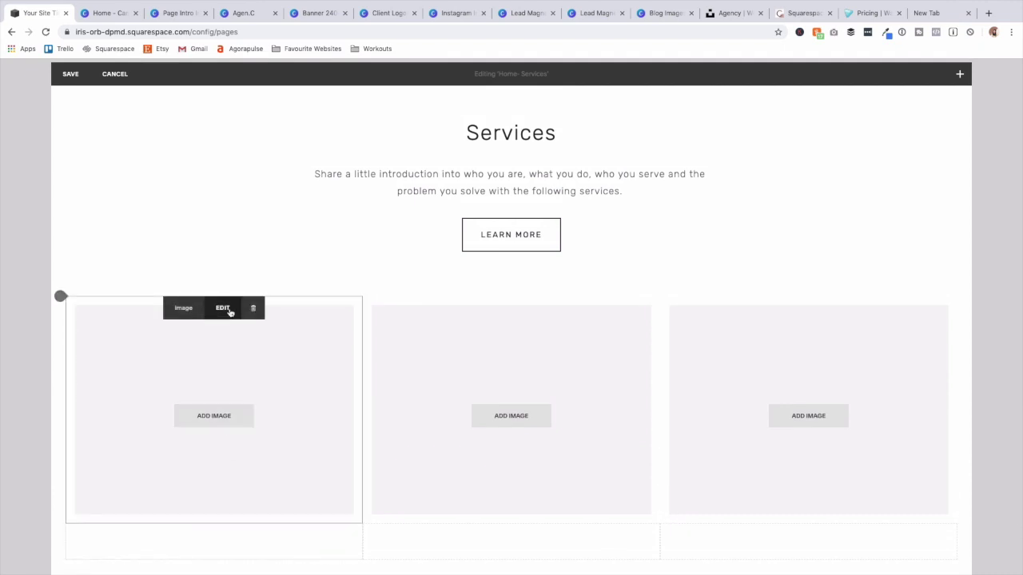
Upload a coffee-shop photo from the Home Services folder to the first image block in Stack layout.
click(224, 308)
click(459, 342)
click(480, 49)
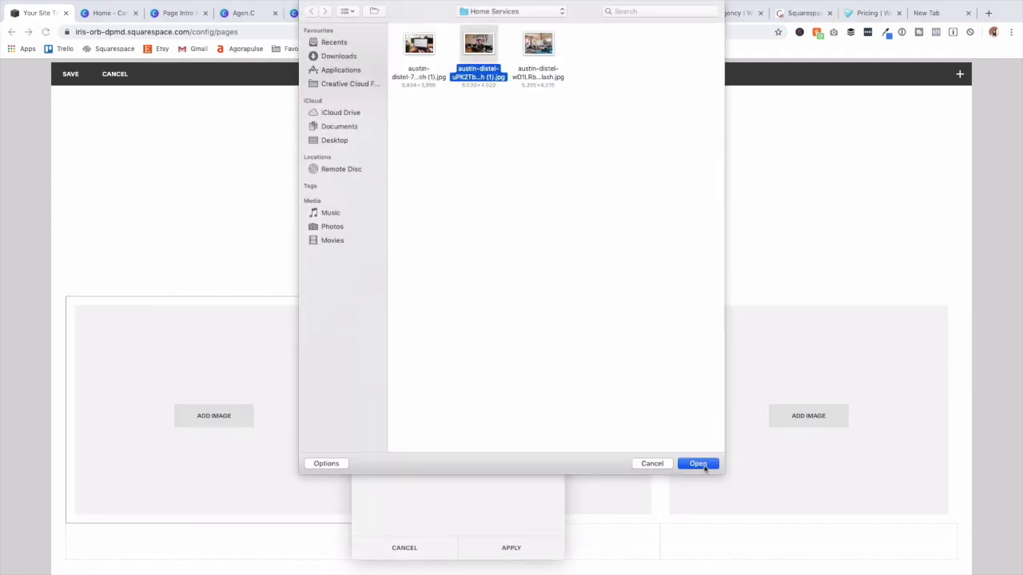
click(697, 463)
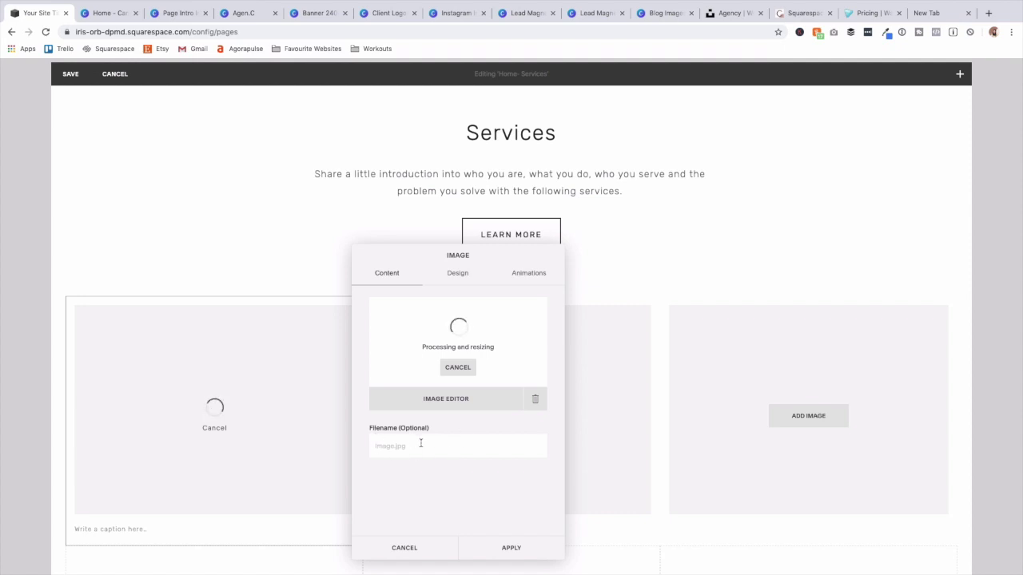
click(462, 274)
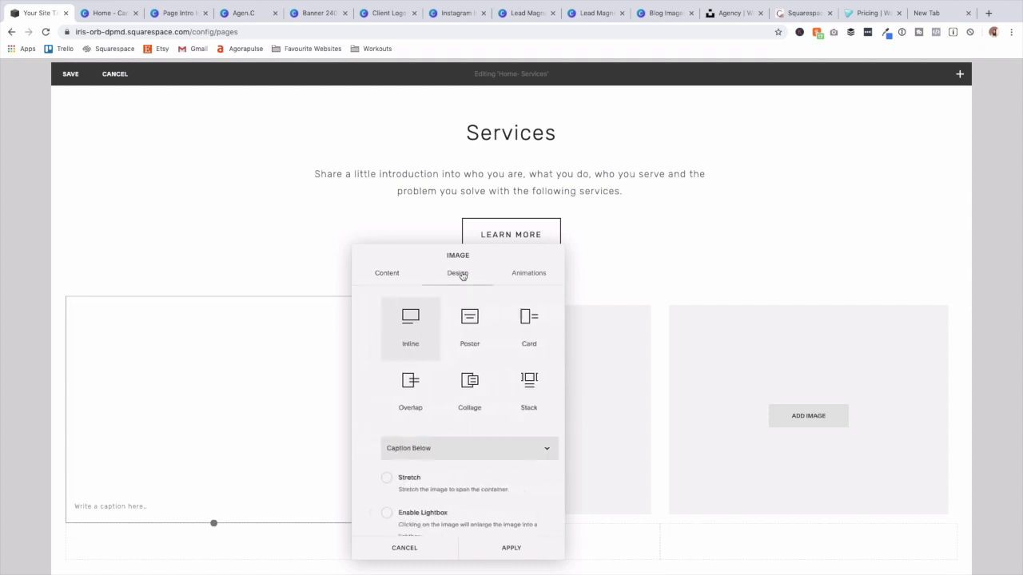
click(518, 384)
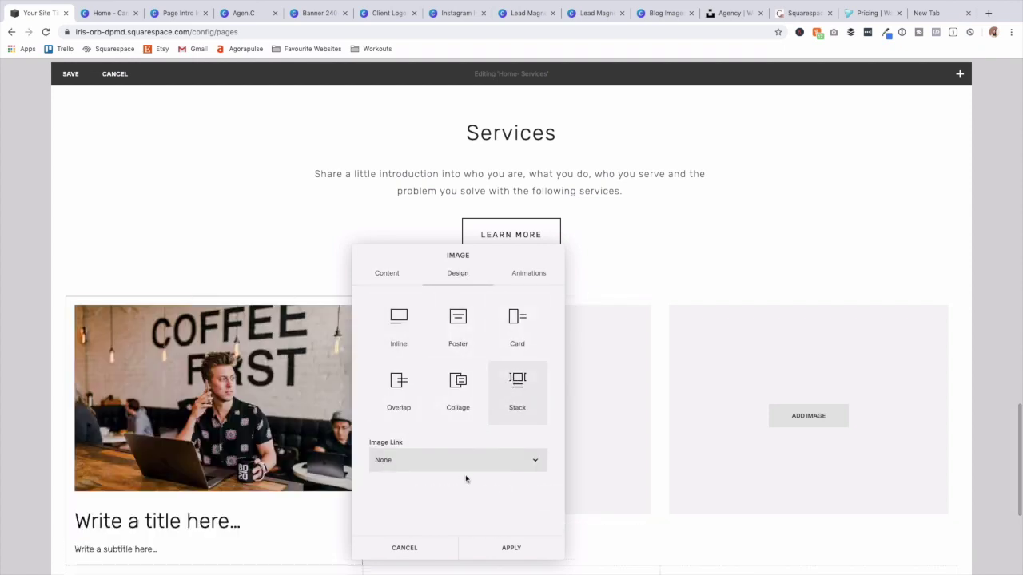
Title the first card 'One-on-One Team Support' and review its animation and content settings.
click(205, 529)
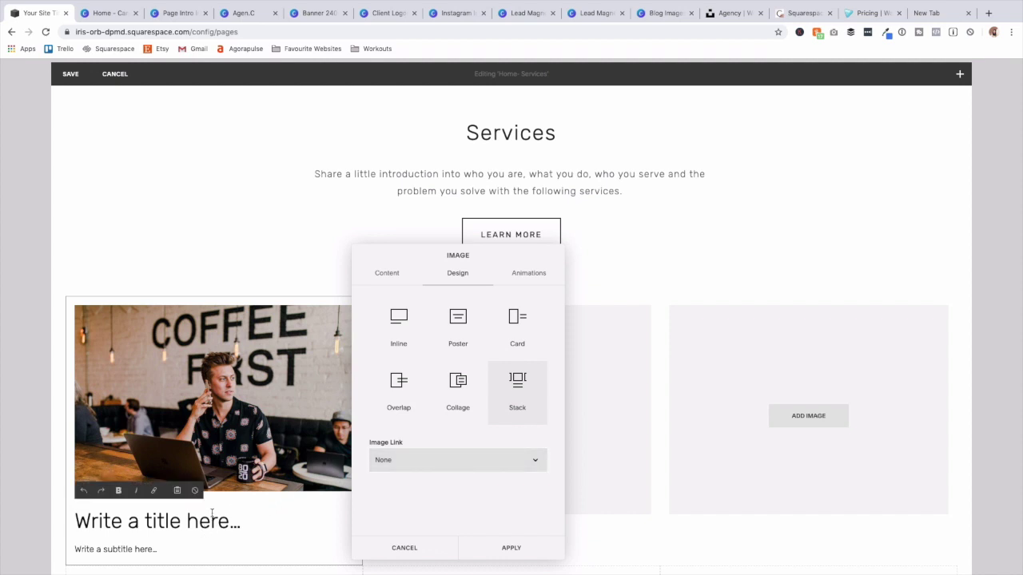
text(One on One)
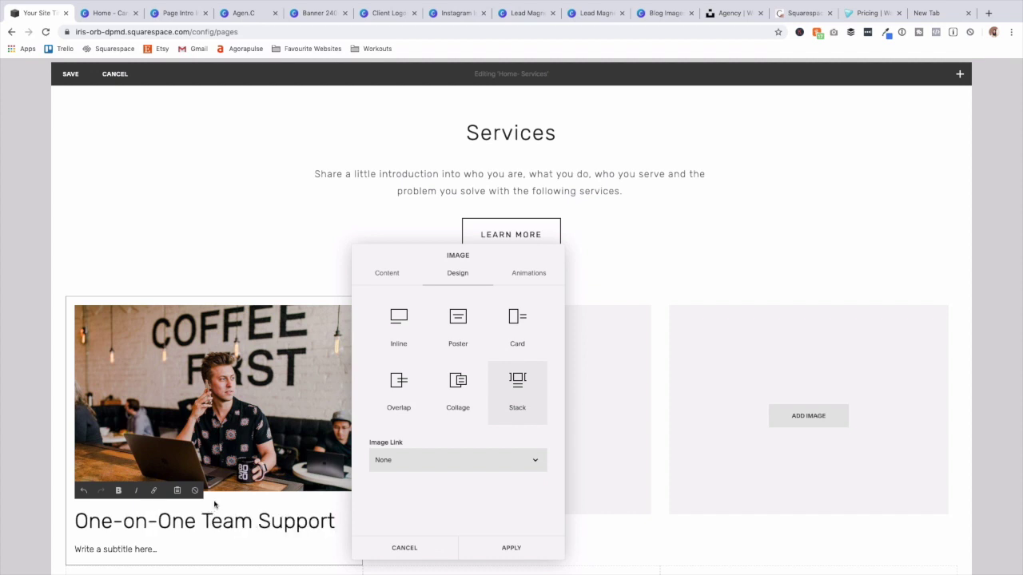
click(525, 273)
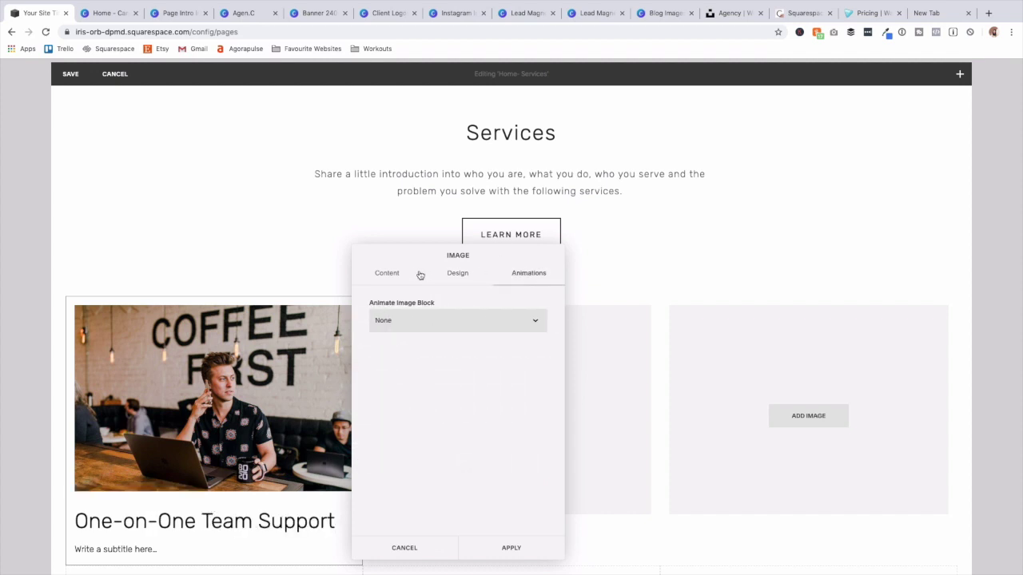
click(388, 274)
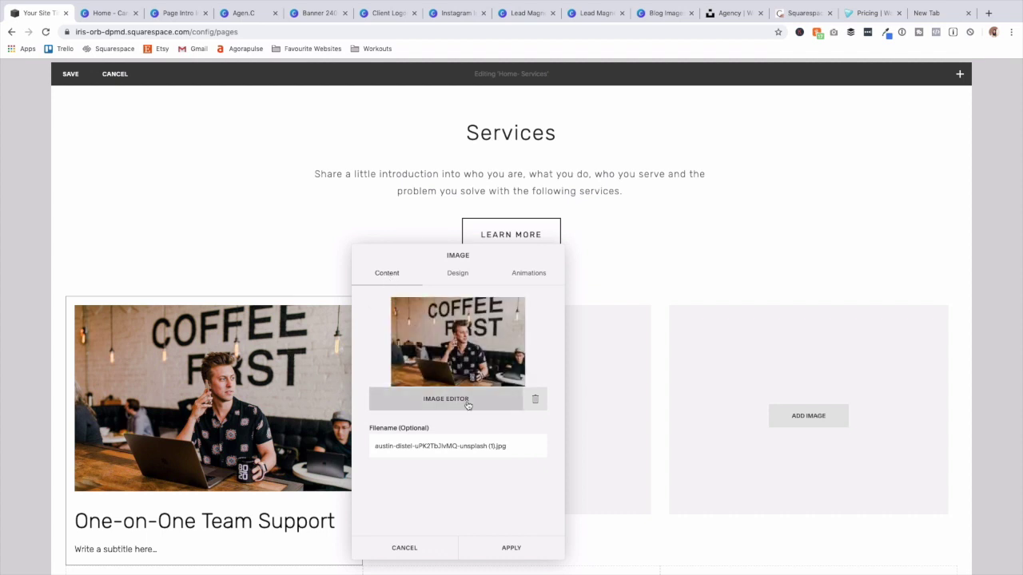
click(441, 400)
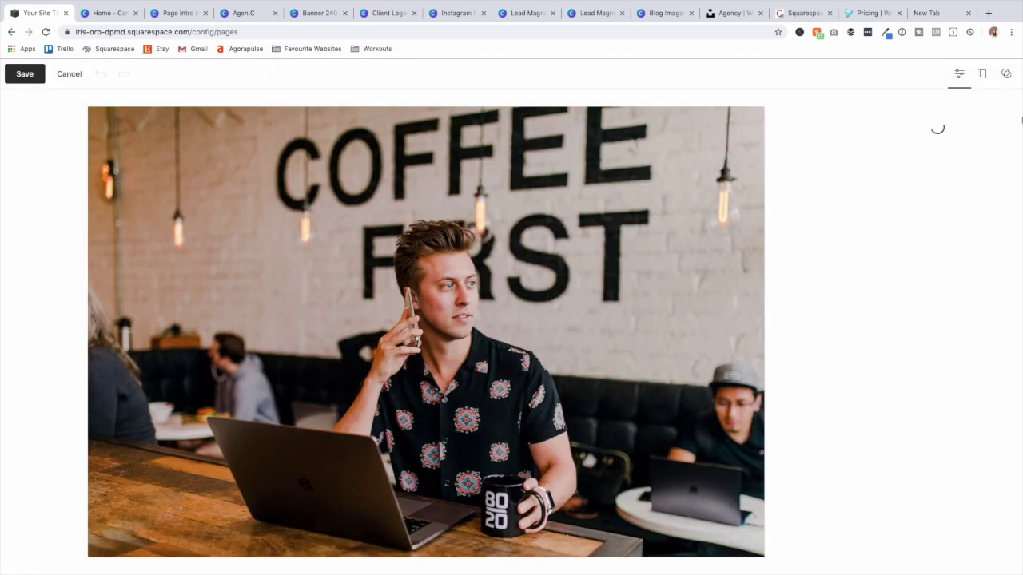
Crop the coffee-shop photo to a 1:1 square, reposition the frame, and apply it.
click(983, 75)
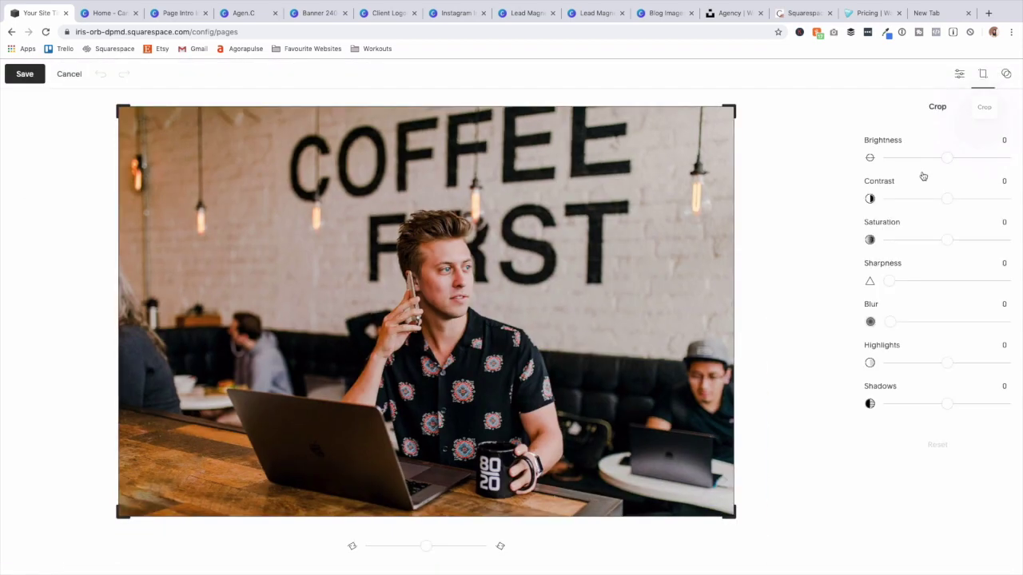
click(984, 75)
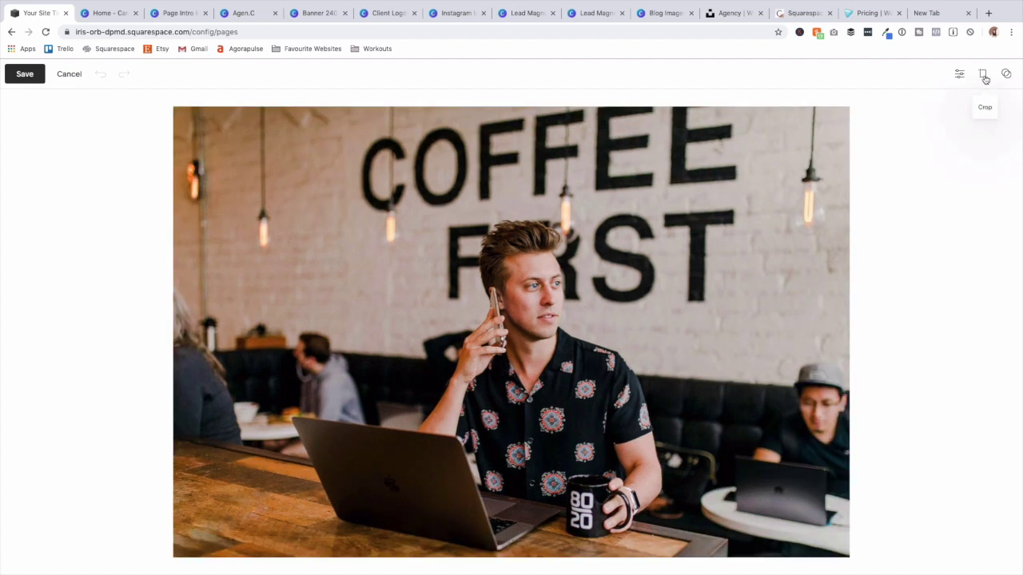
click(983, 75)
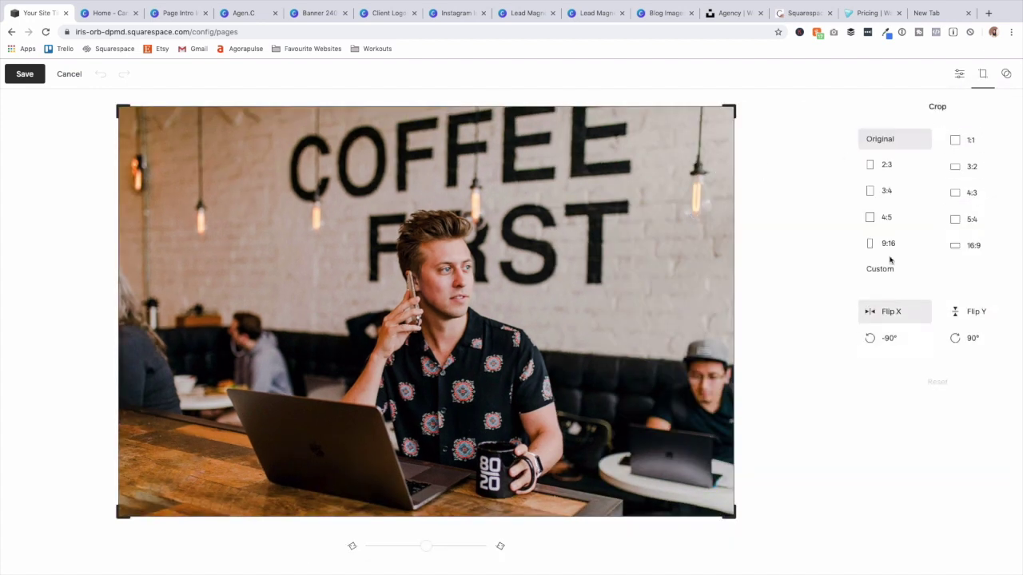
click(956, 145)
drag(462, 210, 486, 205)
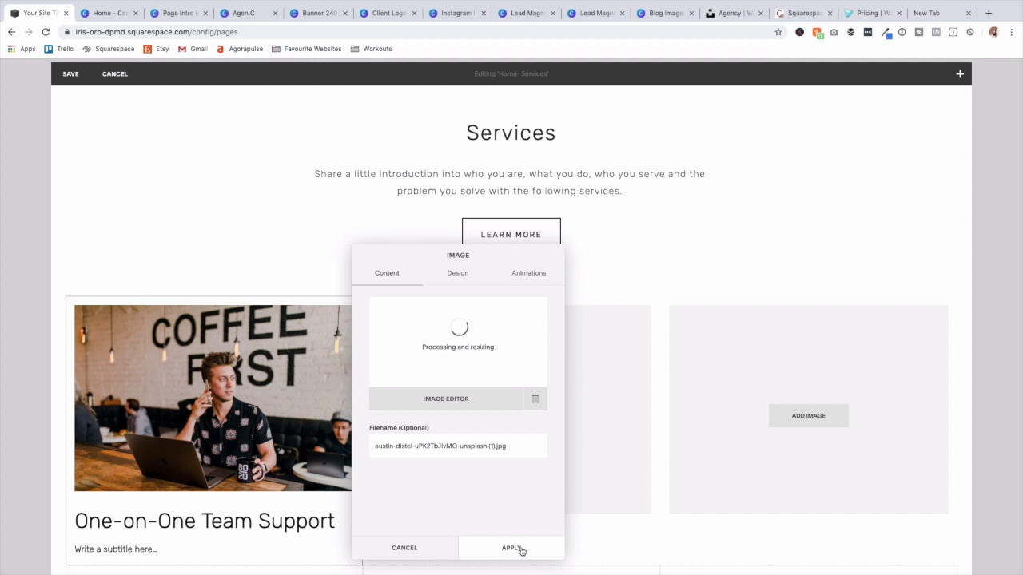
click(512, 548)
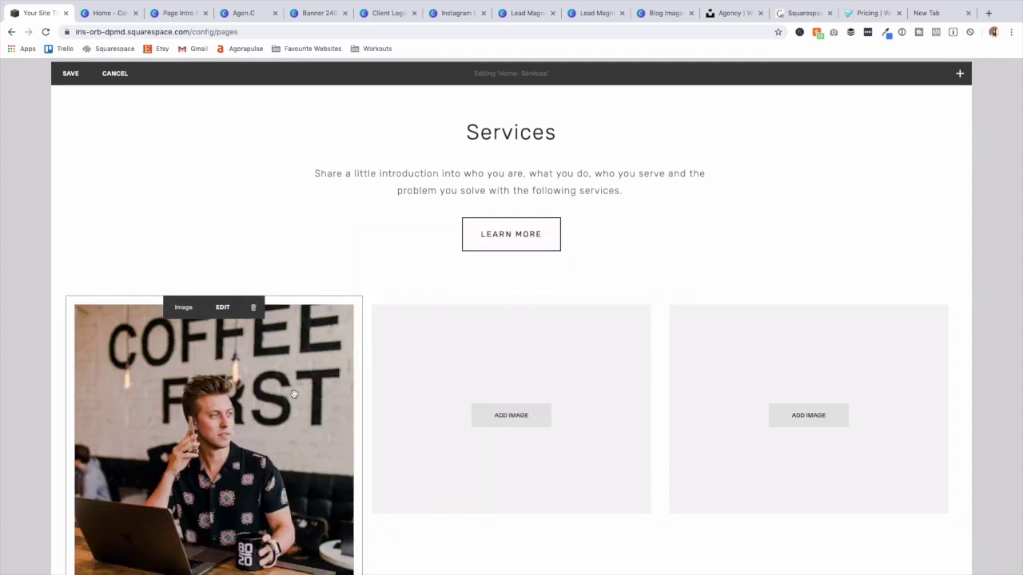
scroll(294, 394, down, 3)
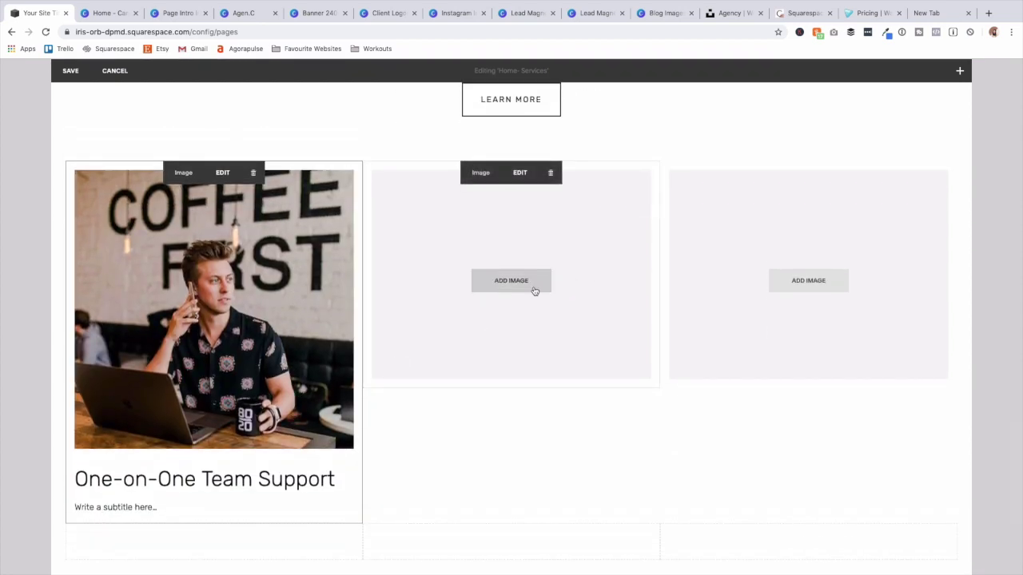
Add a laptop photo in Stack layout to the second card, titled 'Strategy Development'.
click(535, 291)
click(733, 350)
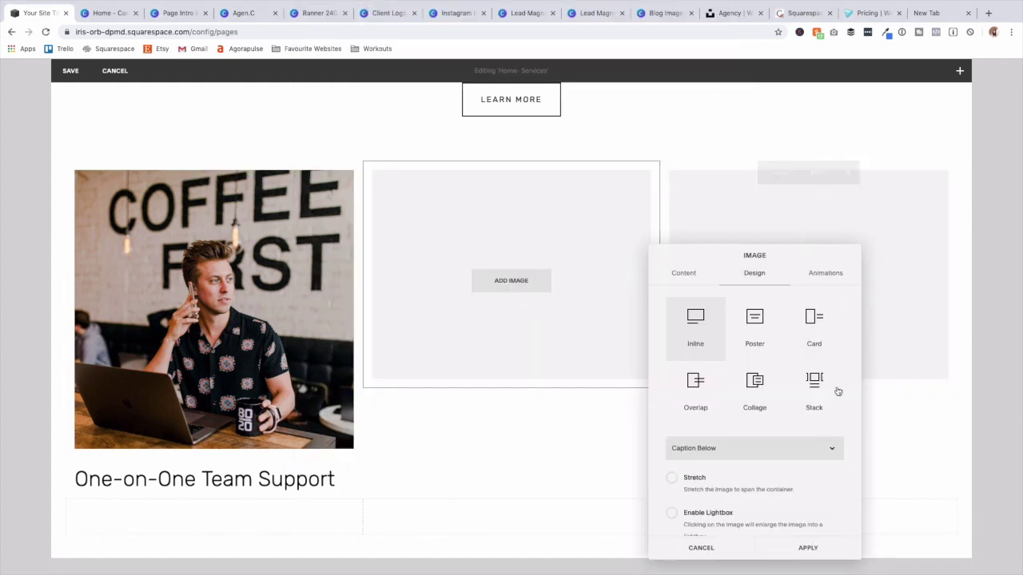
click(818, 388)
click(540, 414)
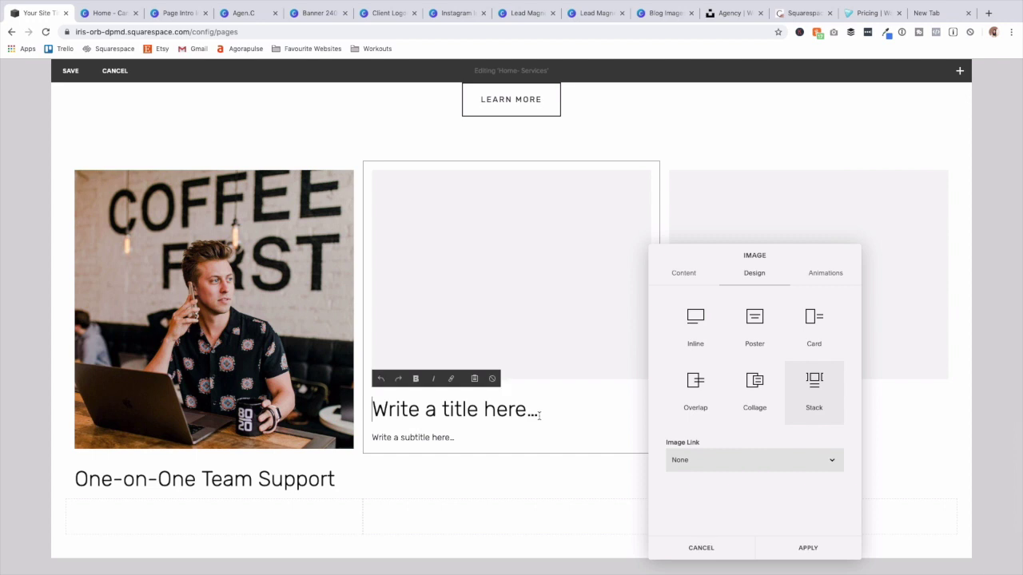
text(Strategy Development)
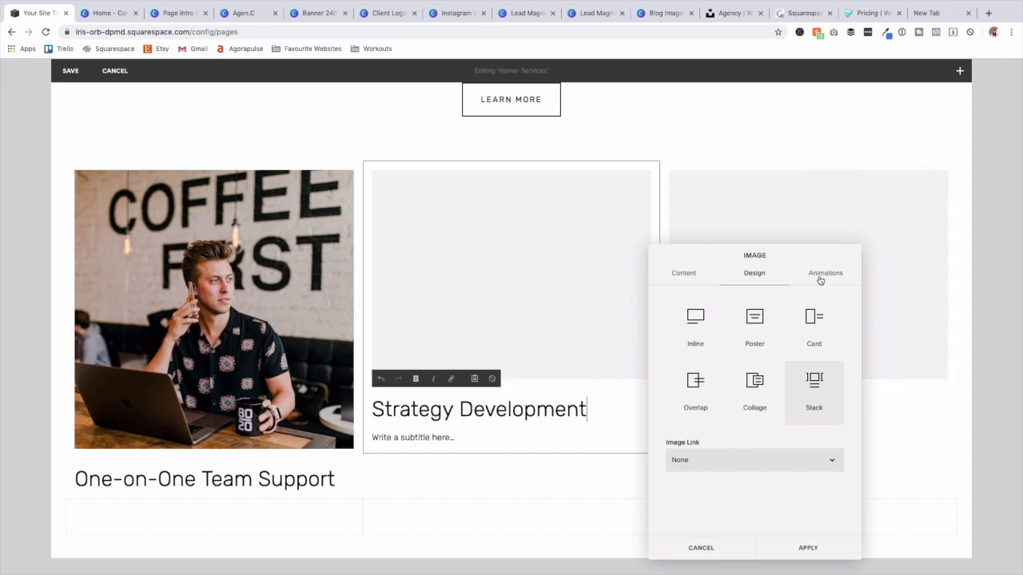
click(683, 272)
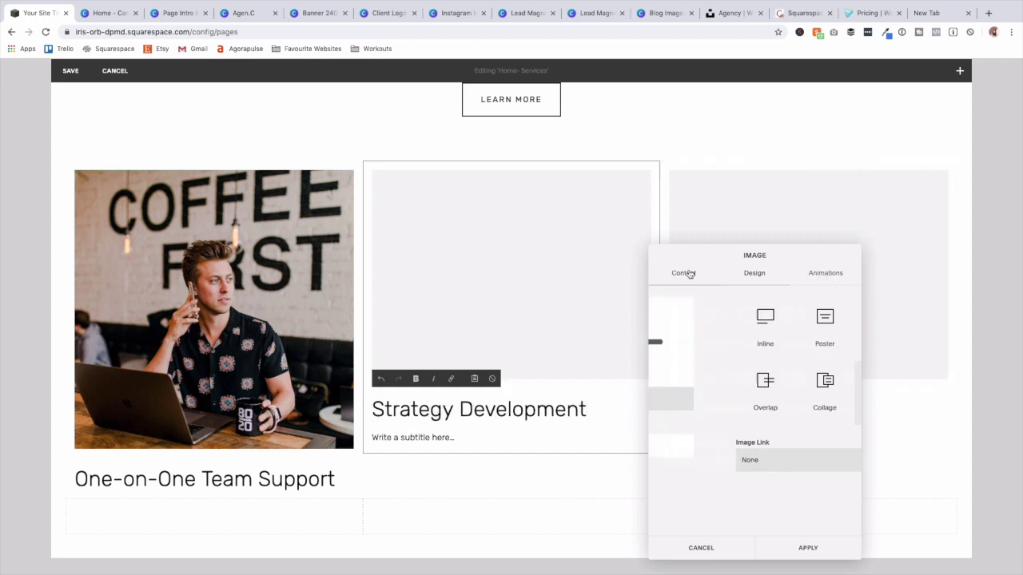
click(807, 549)
Add an office photo in Stack layout to the third card and edit its title.
click(817, 286)
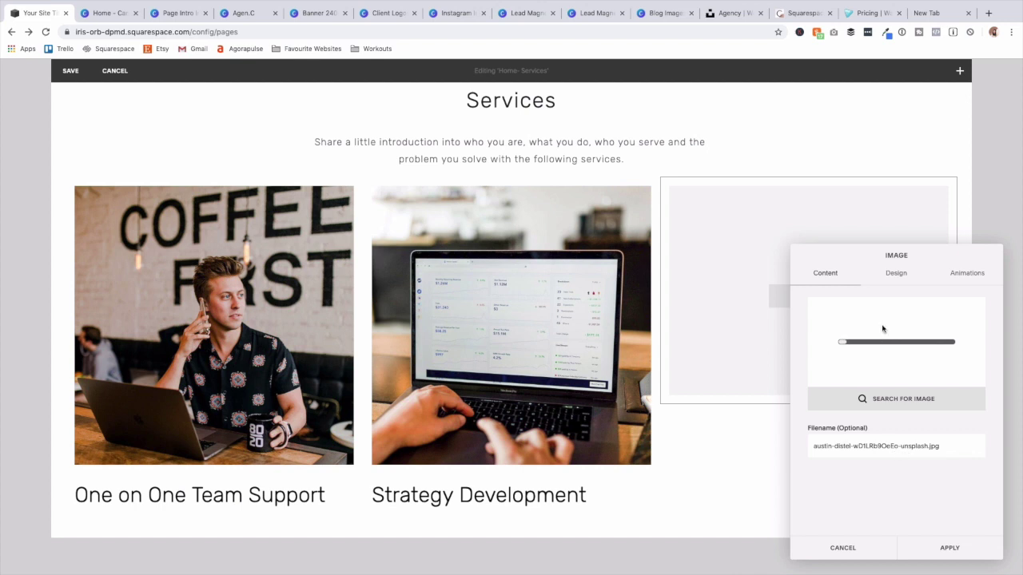
click(898, 275)
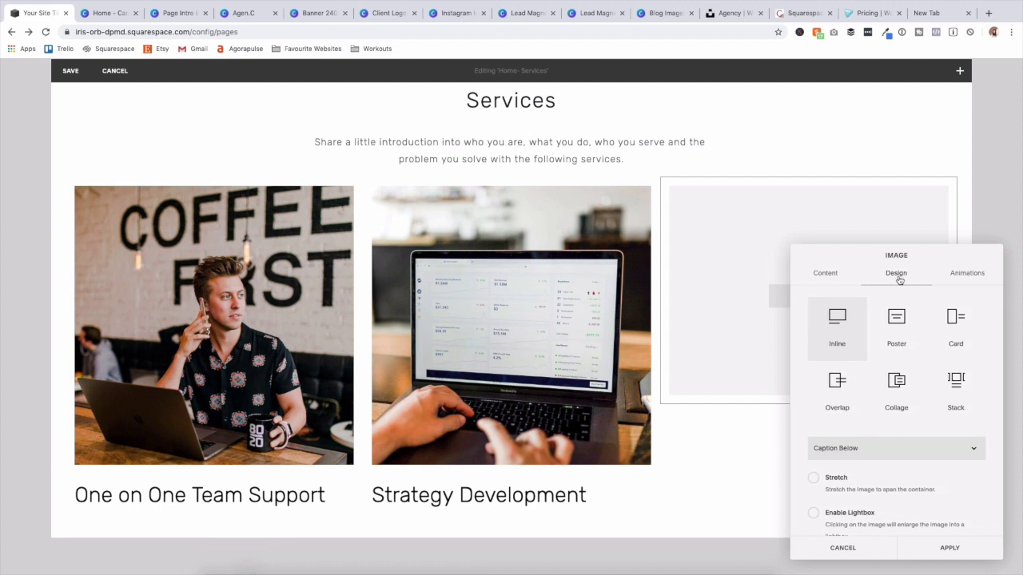
click(953, 384)
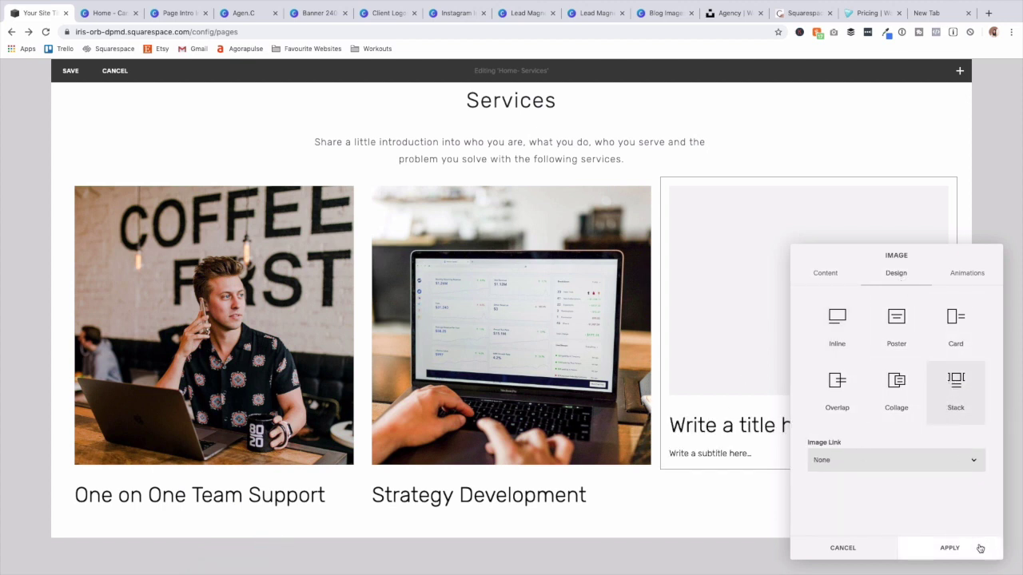
click(700, 424)
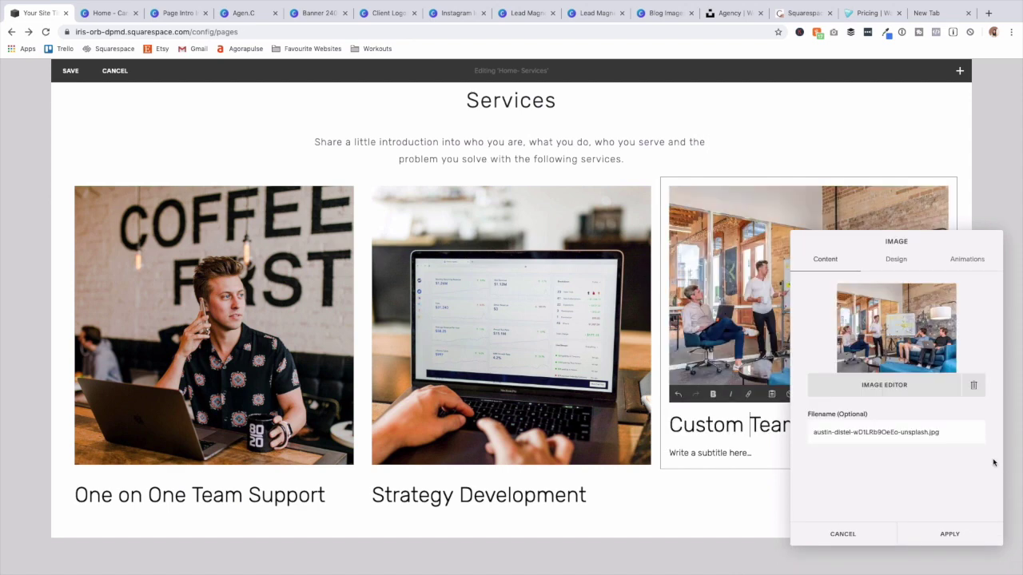
click(899, 386)
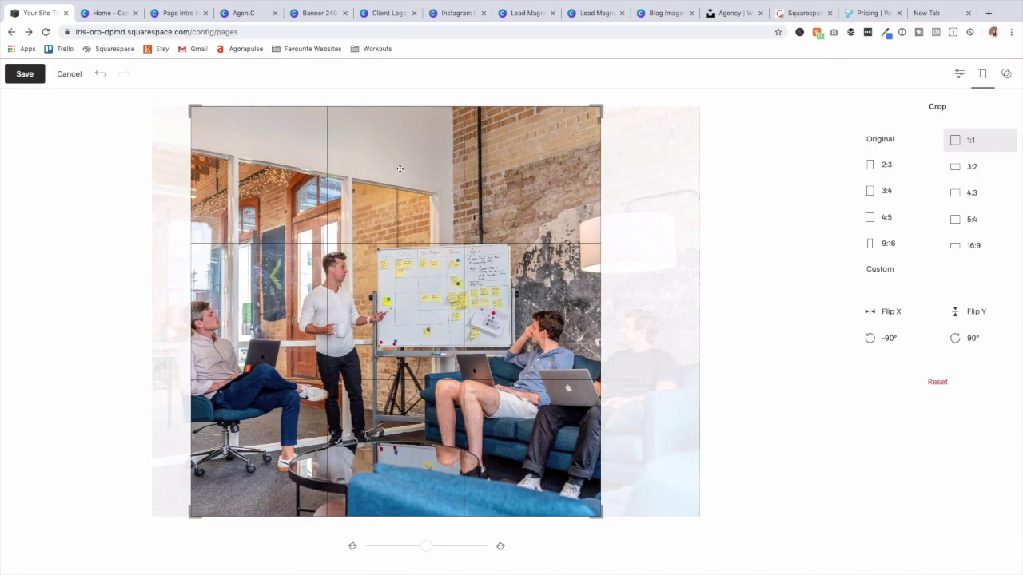
Shift the office photo's square crop right, save and apply it, then save the Services section.
drag(388, 169, 497, 170)
click(24, 74)
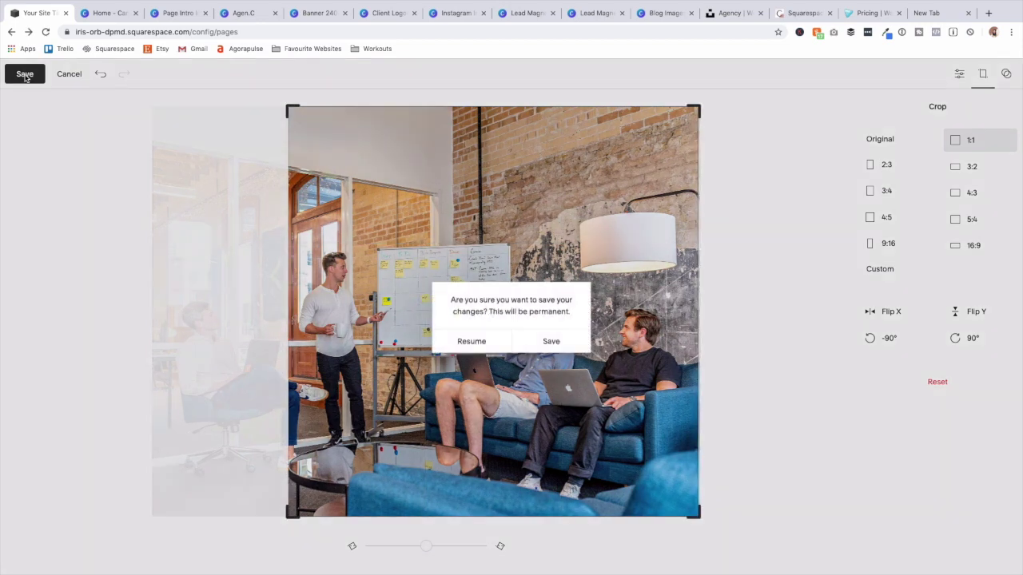
click(551, 341)
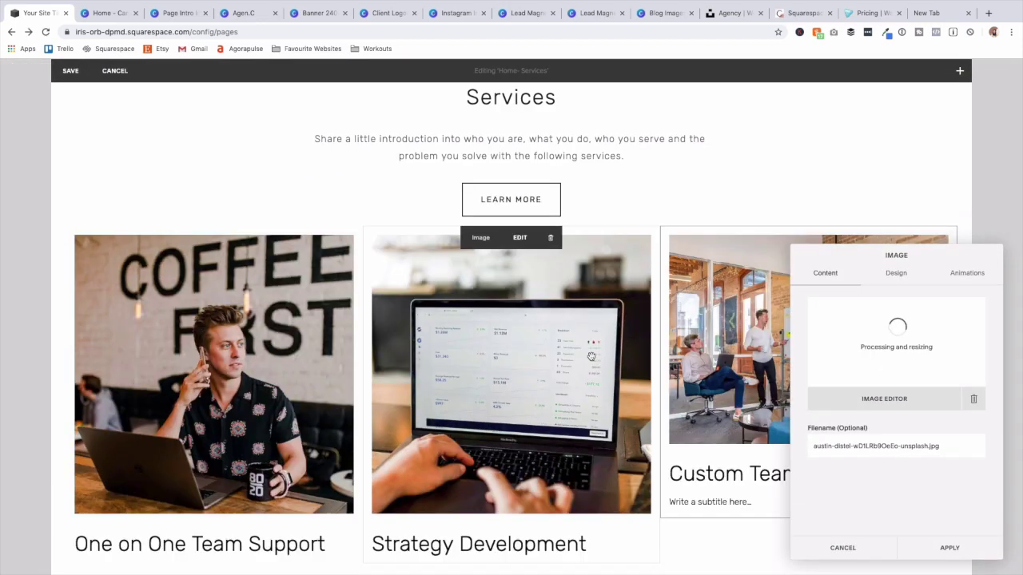
click(941, 548)
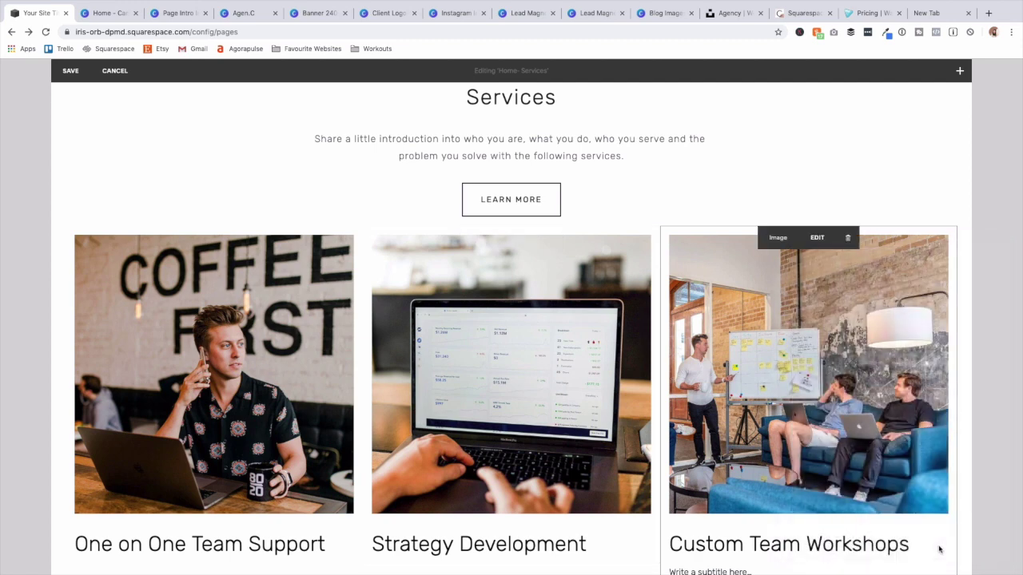
click(78, 72)
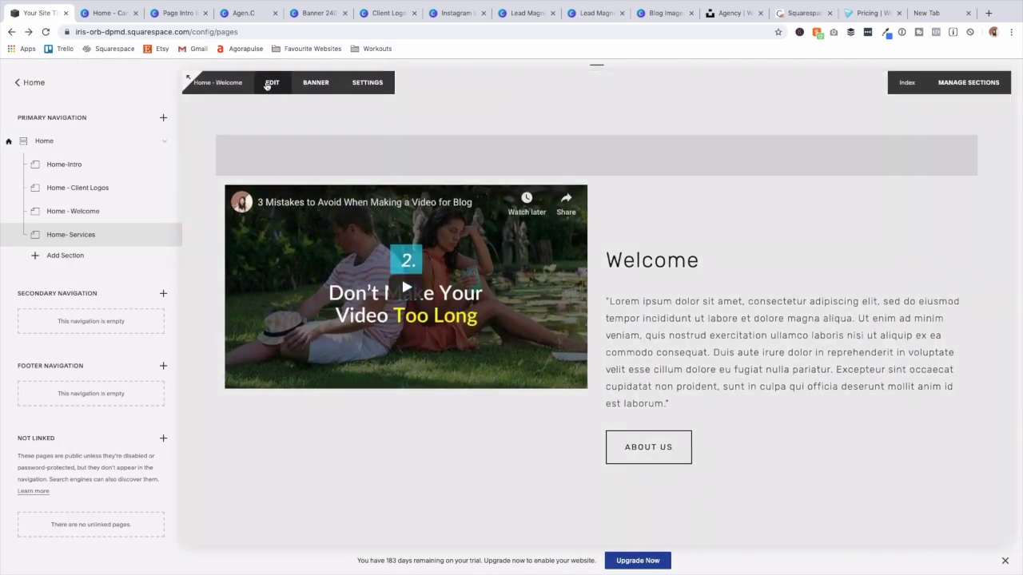
click(270, 84)
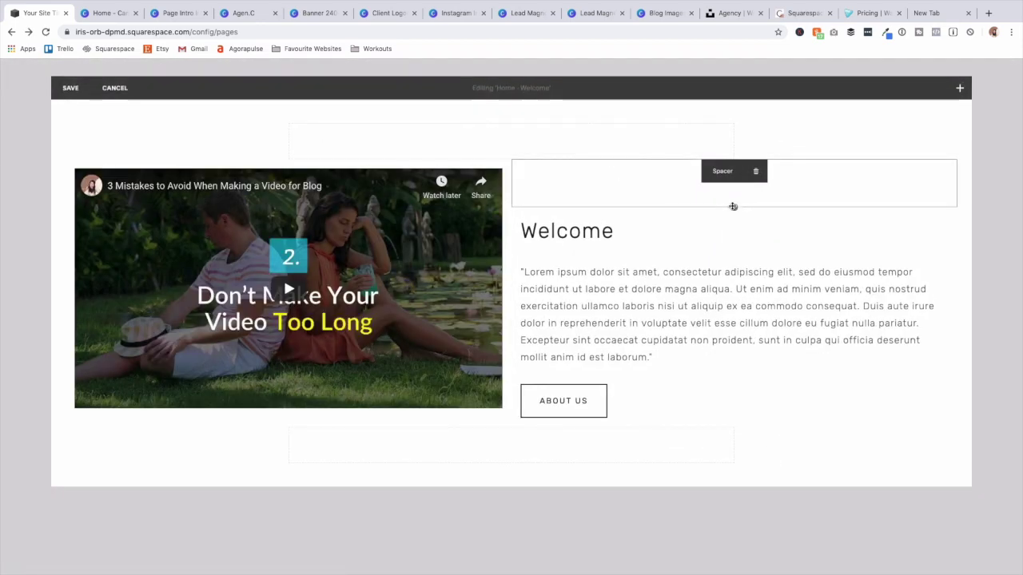
click(70, 88)
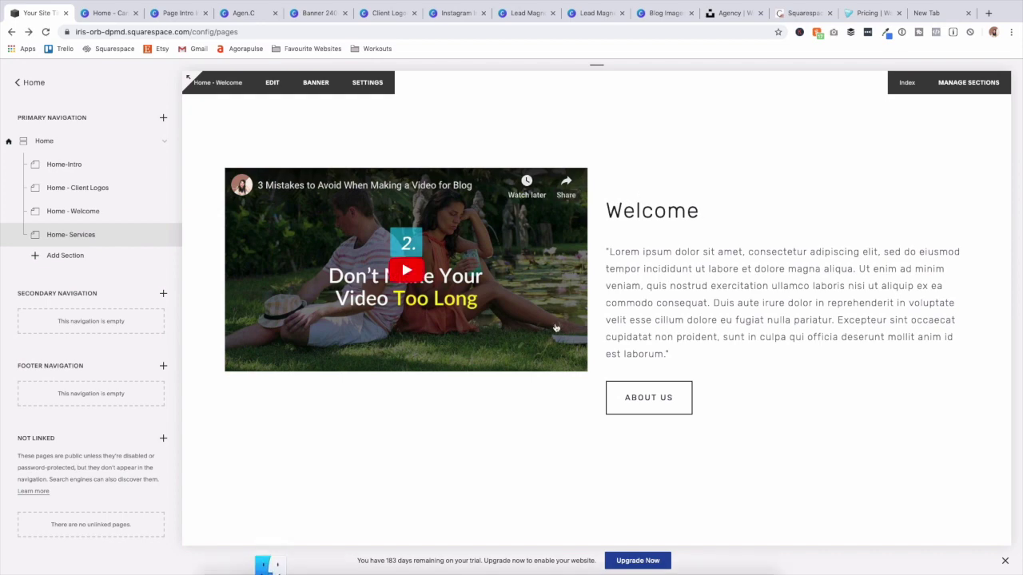
scroll(560, 325, down, 3)
scroll(560, 325, down, 8)
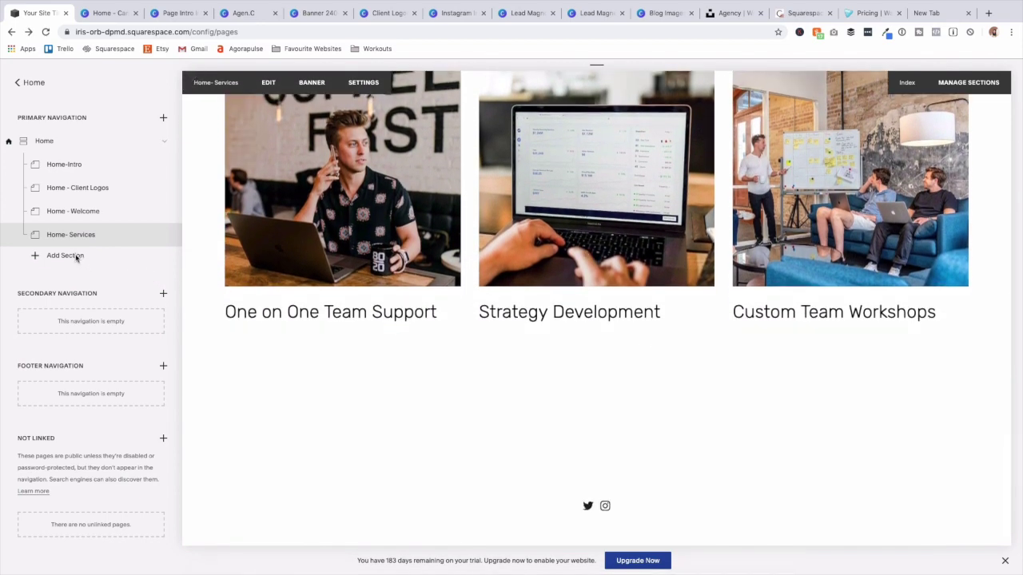
Add a blank section titled 'Home - Lead Magnet', using that title for navigation and URL slug.
click(77, 256)
click(208, 170)
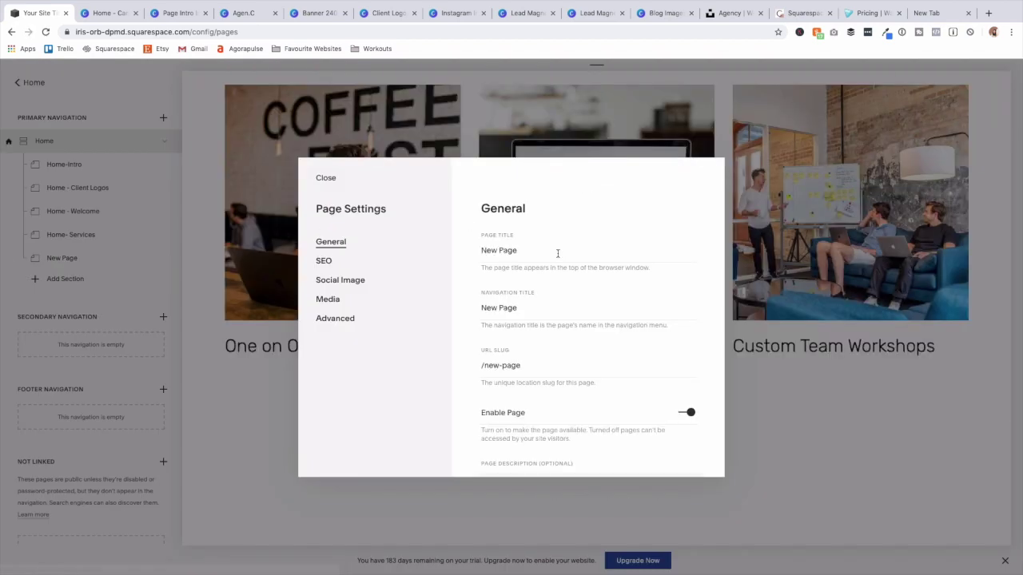
text(Home - Lead Magnet)
key(super+a)
key(super+c)
triple_click(556, 309)
key(super+v)
triple_click(555, 368)
key(super+v)
click(319, 177)
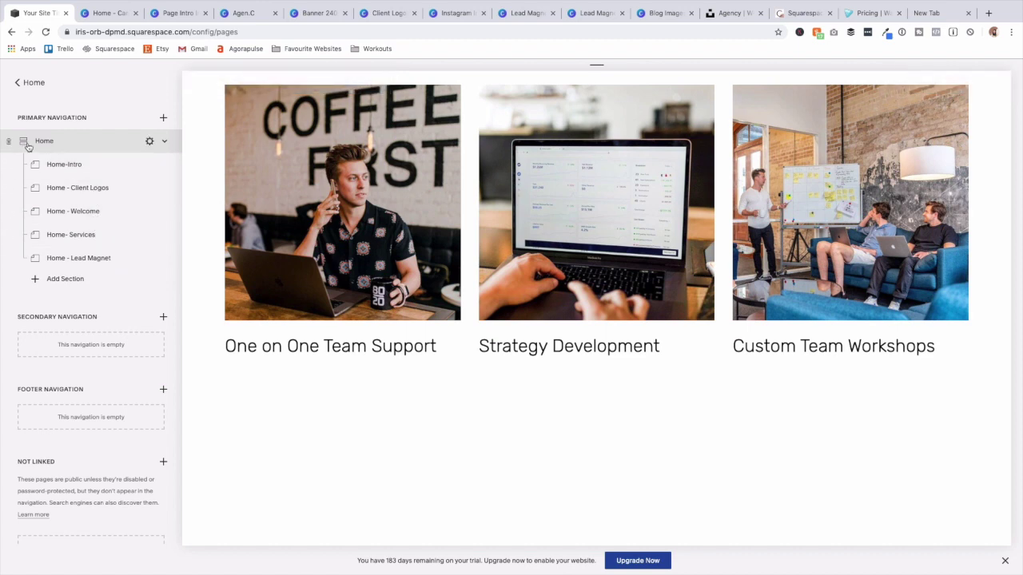
Open the Home - Lead Magnet section in edit mode.
scroll(384, 192, up, 15)
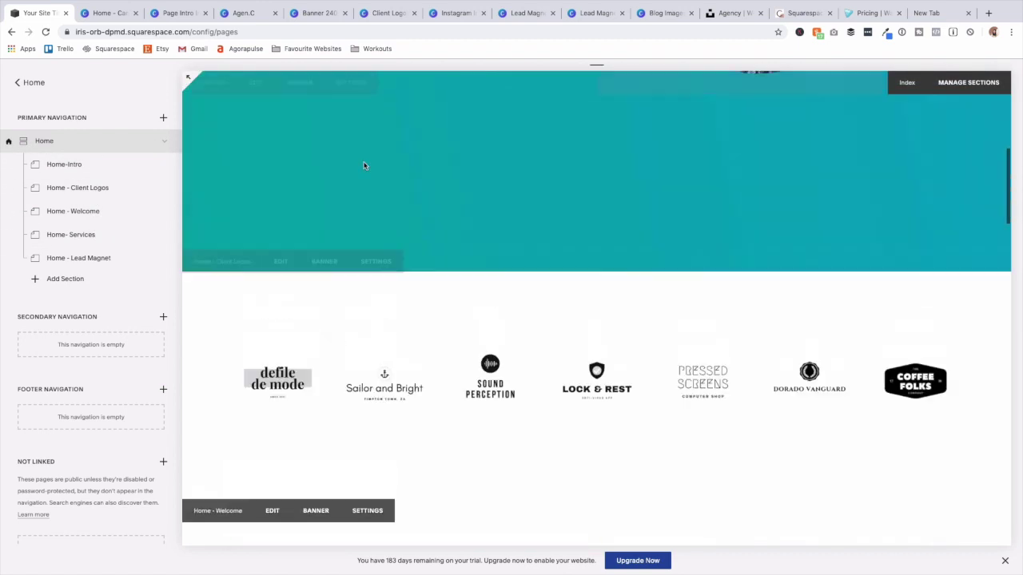
scroll(364, 160, up, 3)
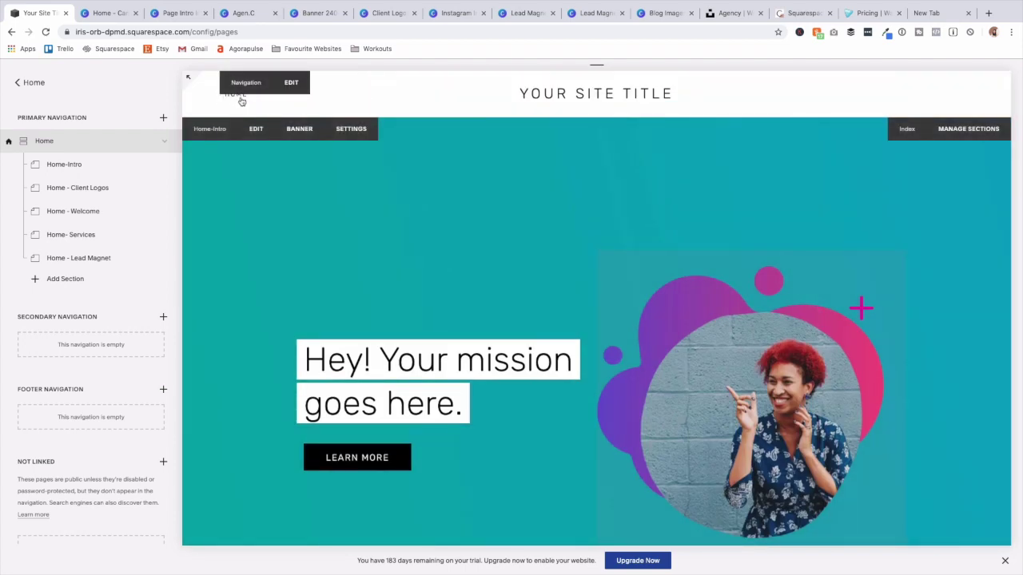
scroll(479, 215, down, 15)
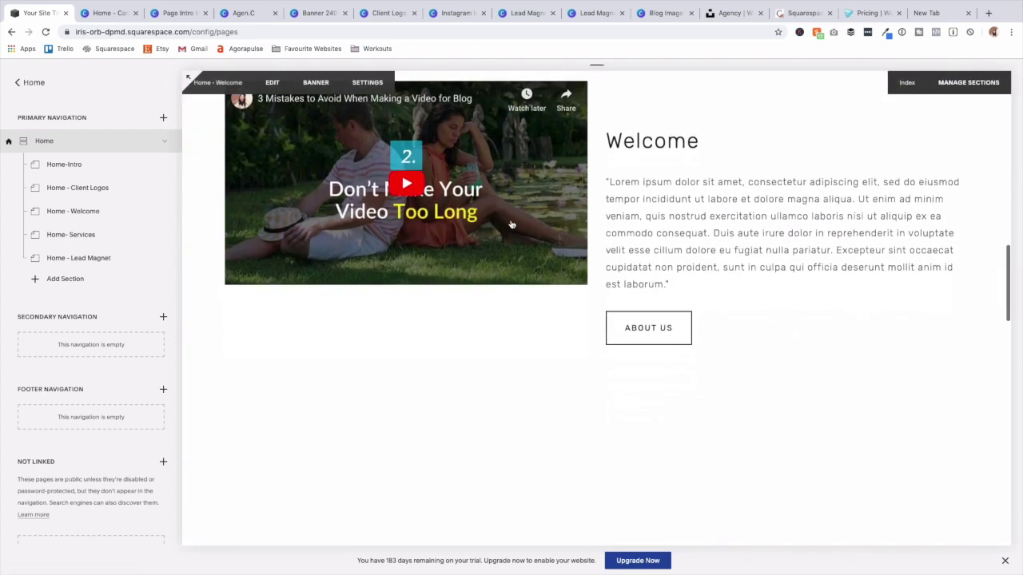
scroll(511, 222, down, 10)
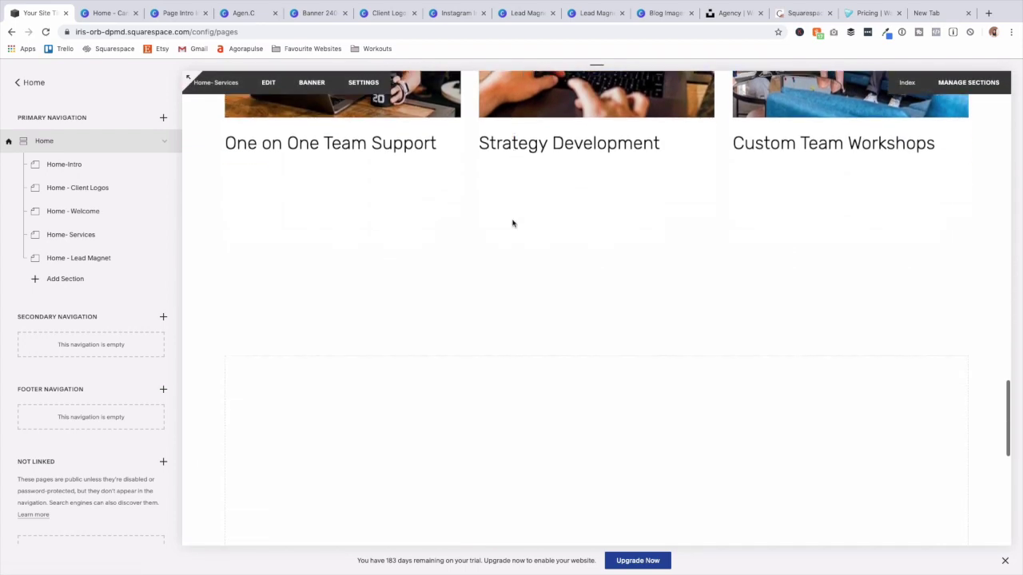
click(65, 259)
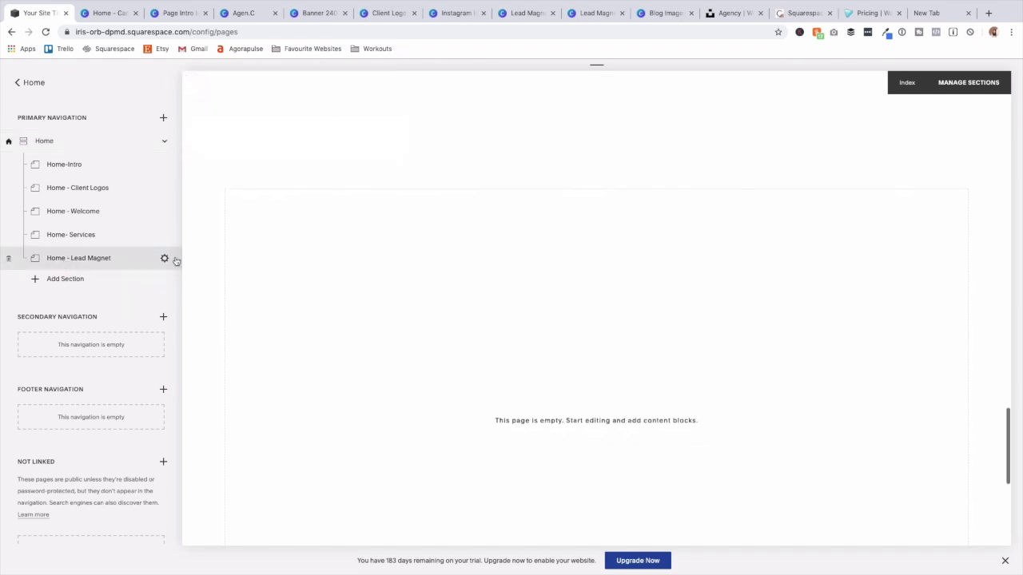
click(284, 123)
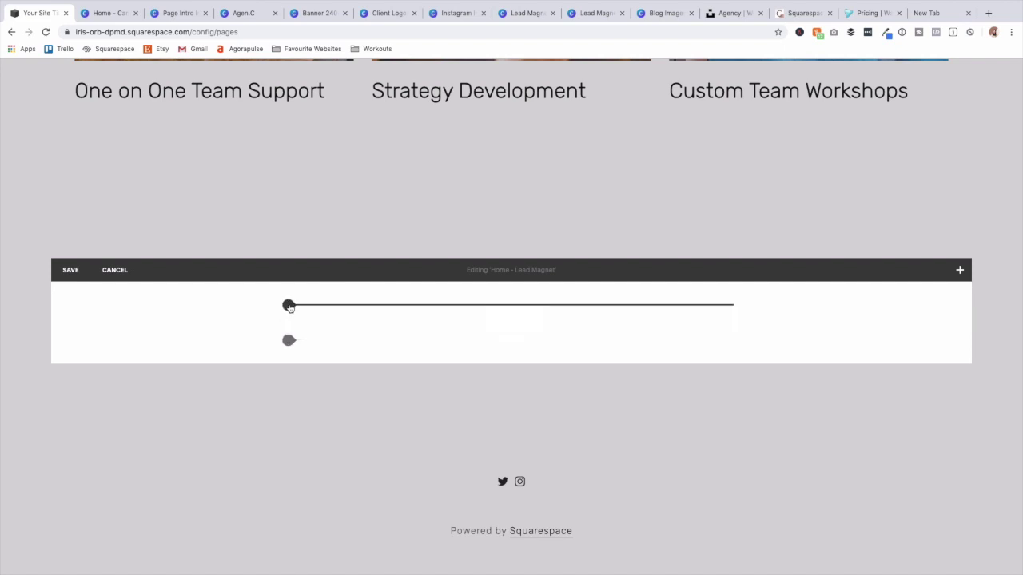
Insert an empty image block with a spacer to its right, then bring up the Canva Lead Magnet Example design.
click(288, 306)
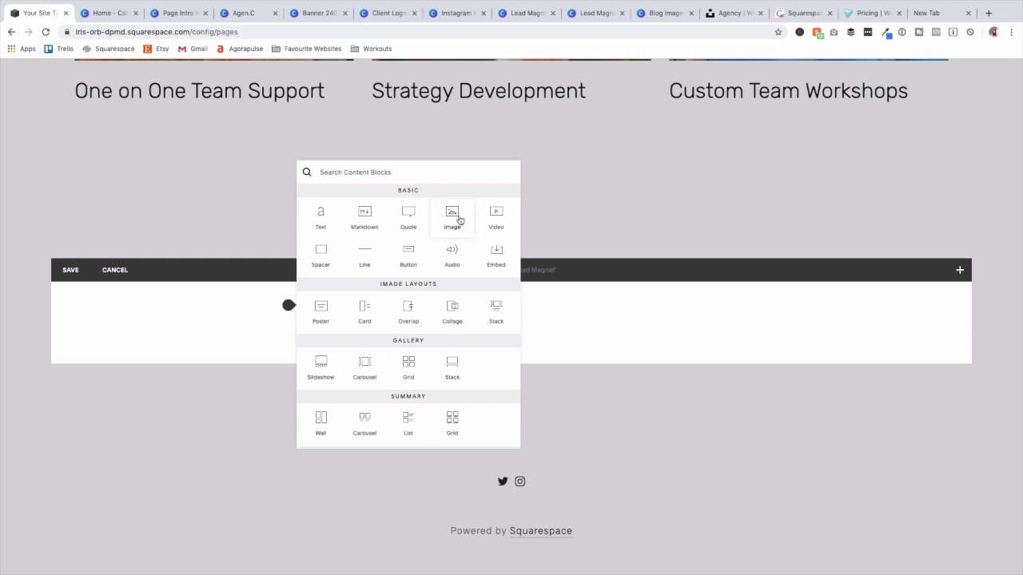
click(451, 212)
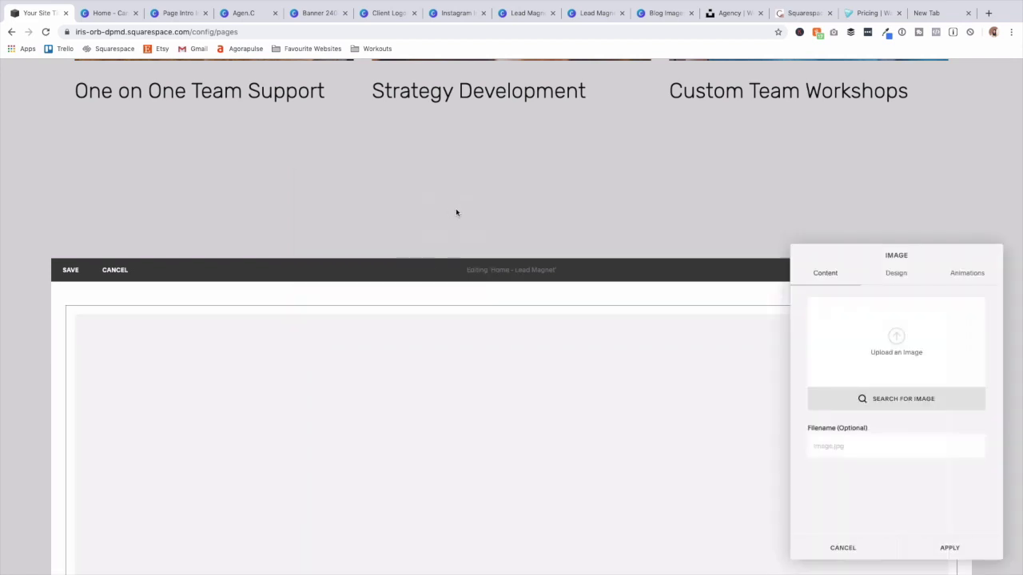
click(951, 549)
click(65, 307)
click(420, 445)
click(64, 307)
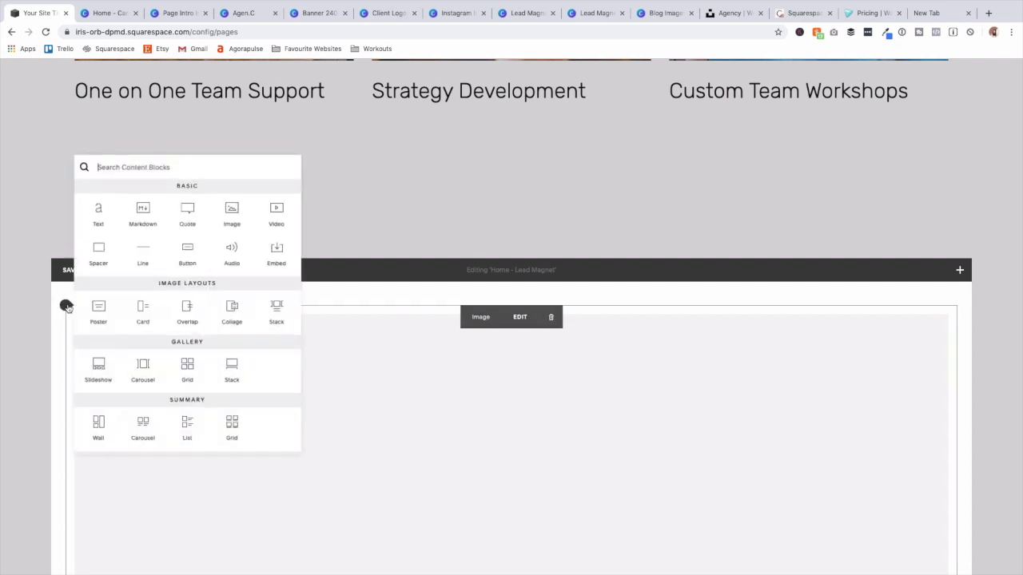
click(115, 251)
drag(413, 324, 841, 457)
scroll(571, 442, down, 3)
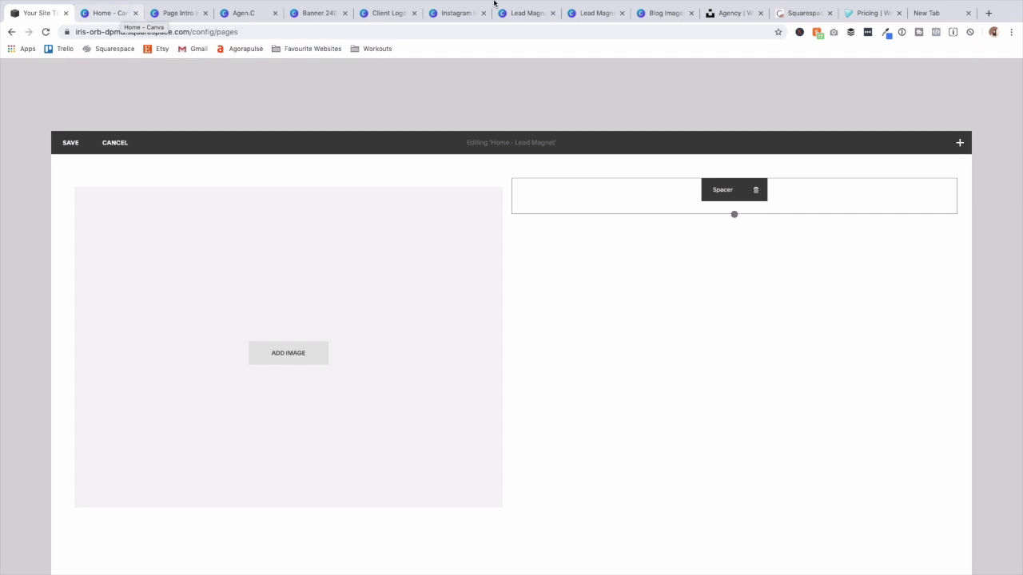
click(595, 14)
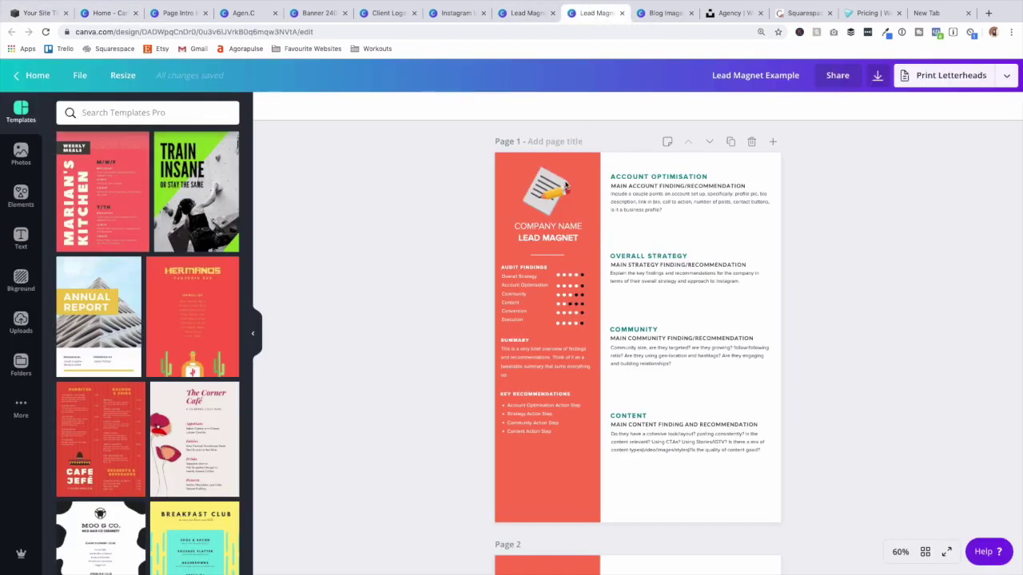
Compare the Lead Magnet Example design with the other Lead Magnet design.
scroll(559, 182, down, 10)
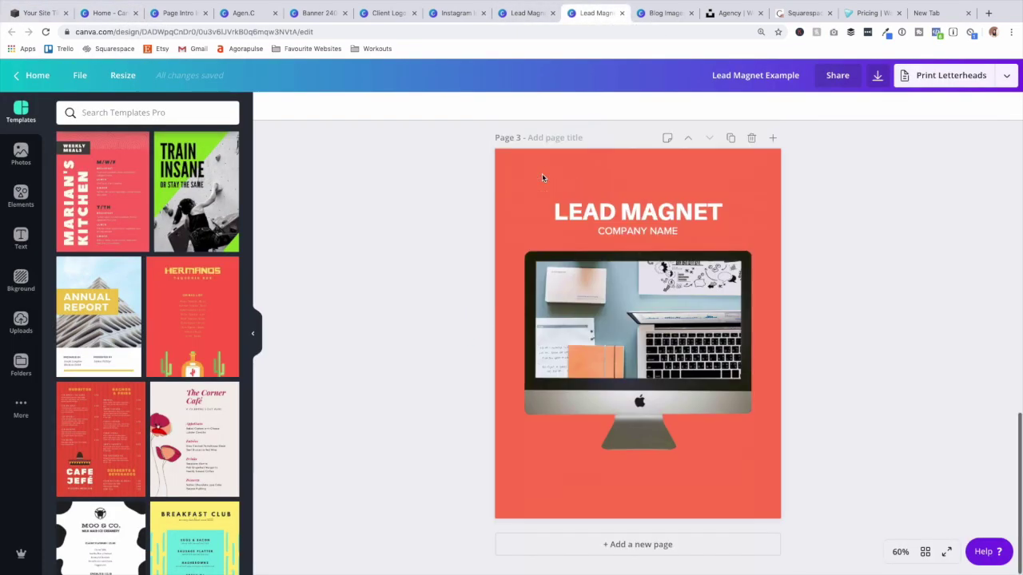
scroll(542, 173, up, 10)
scroll(559, 174, down, 10)
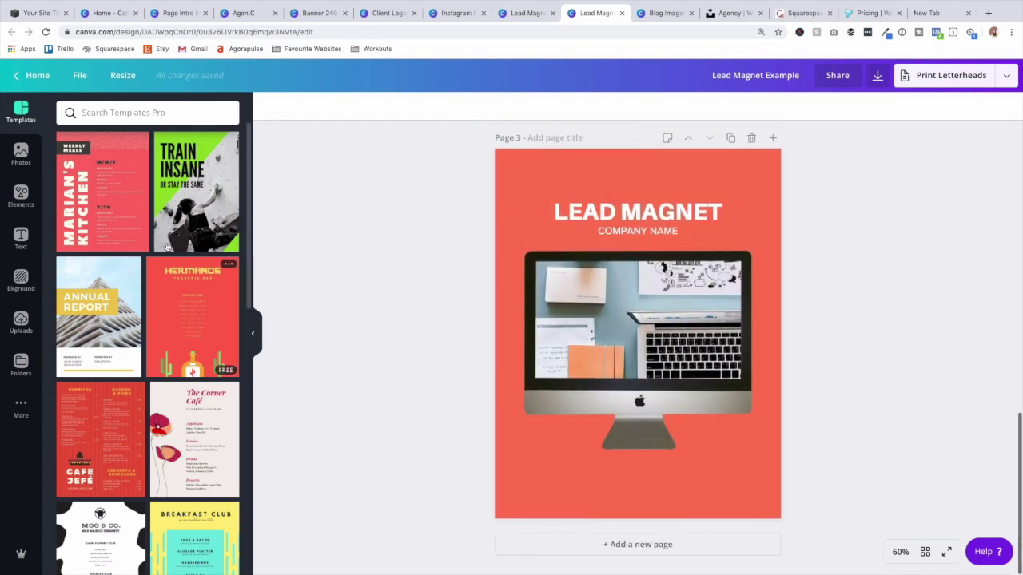
scroll(190, 266, down, 10)
scroll(474, 308, up, 5)
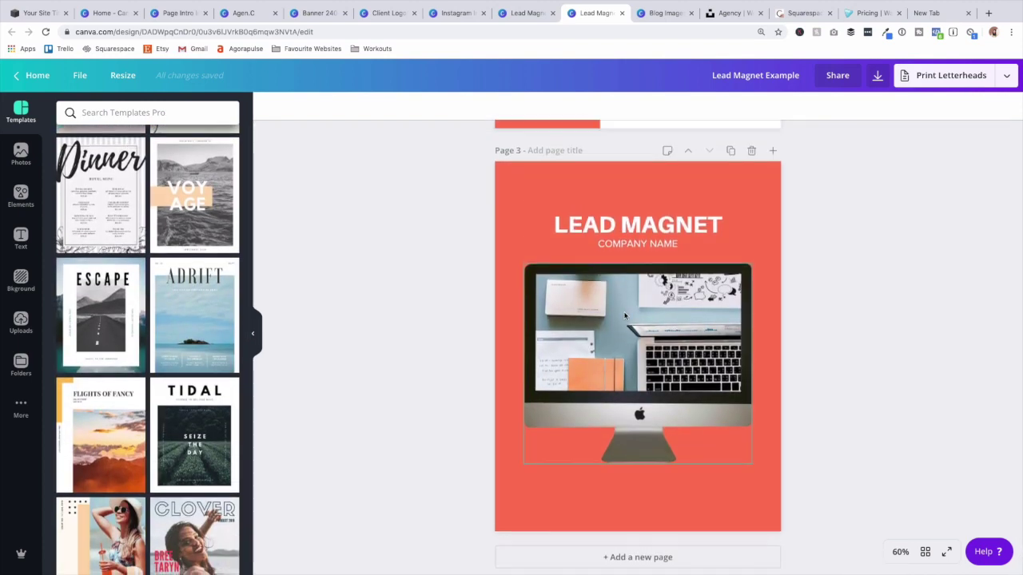
scroll(624, 318, up, 8)
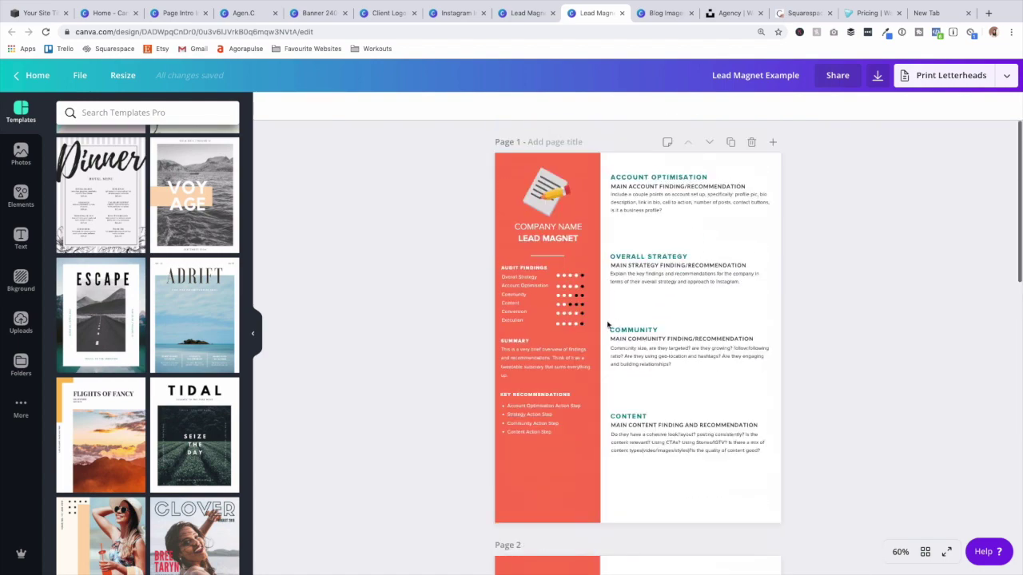
scroll(677, 297, down, 10)
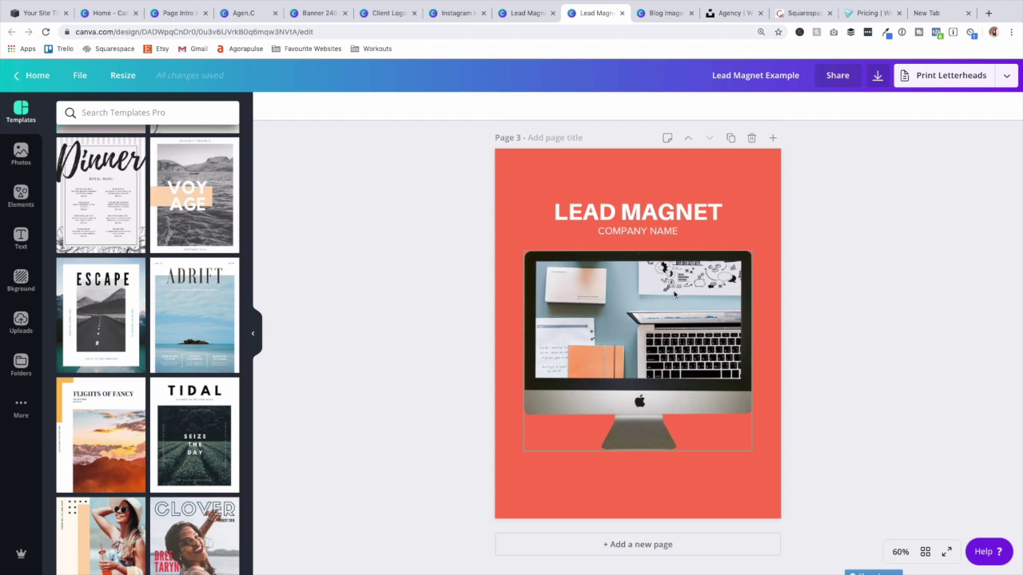
click(508, 19)
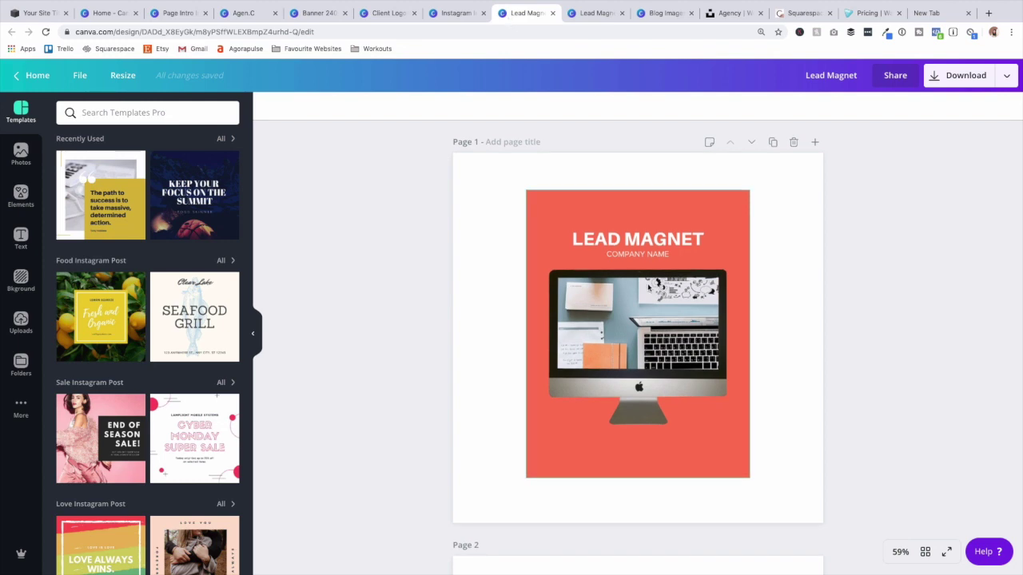
scroll(649, 289, down, 3)
click(601, 13)
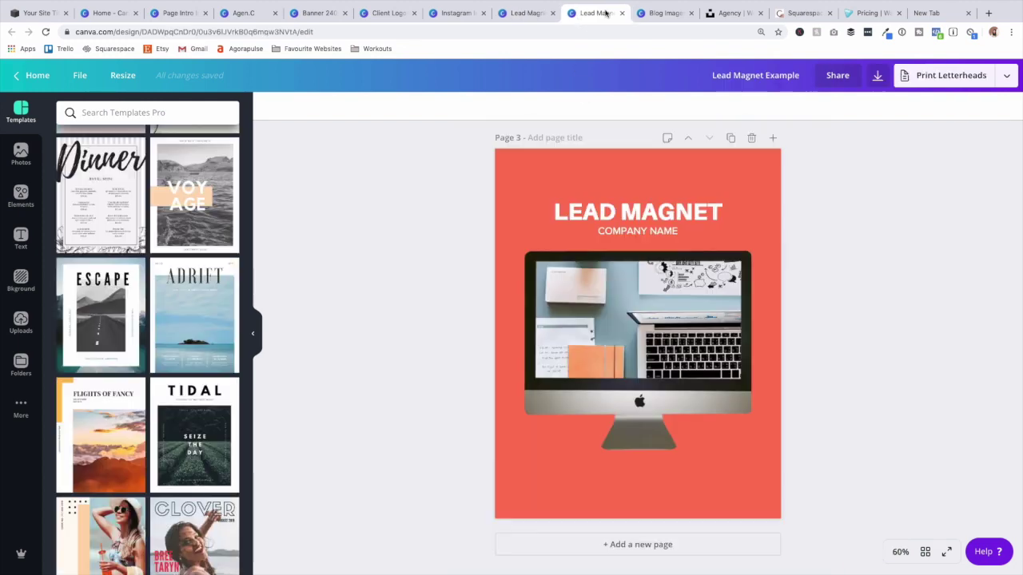
scroll(607, 192, up, 10)
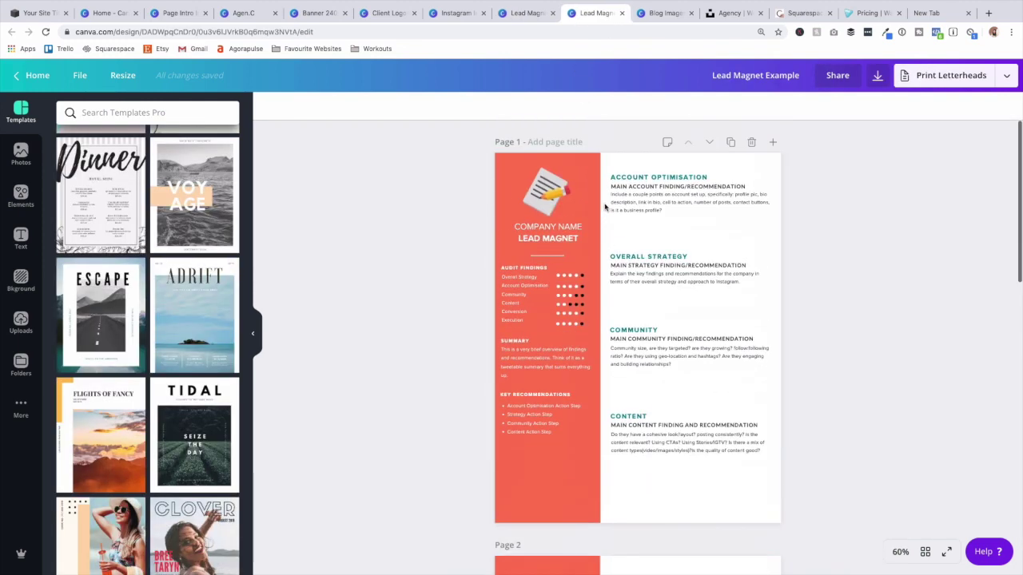
scroll(606, 215, down, 10)
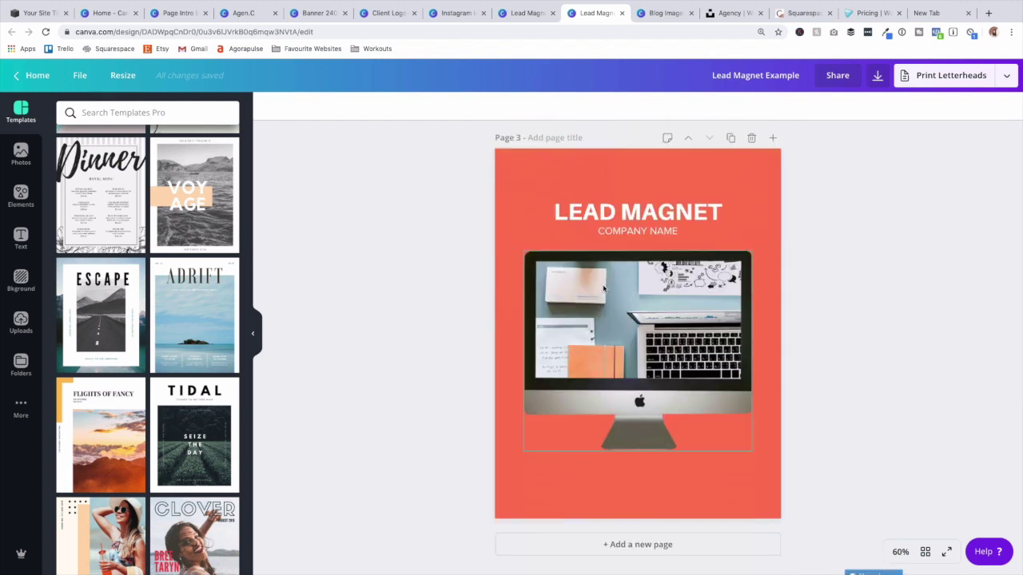
click(529, 12)
scroll(588, 251, up, 3)
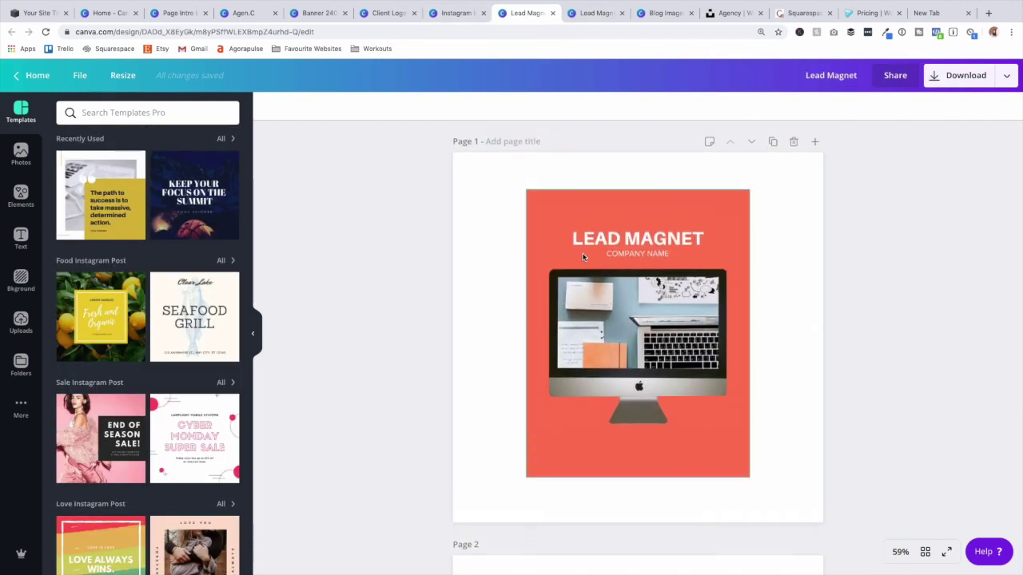
scroll(588, 251, down, 2)
scroll(598, 264, down, 5)
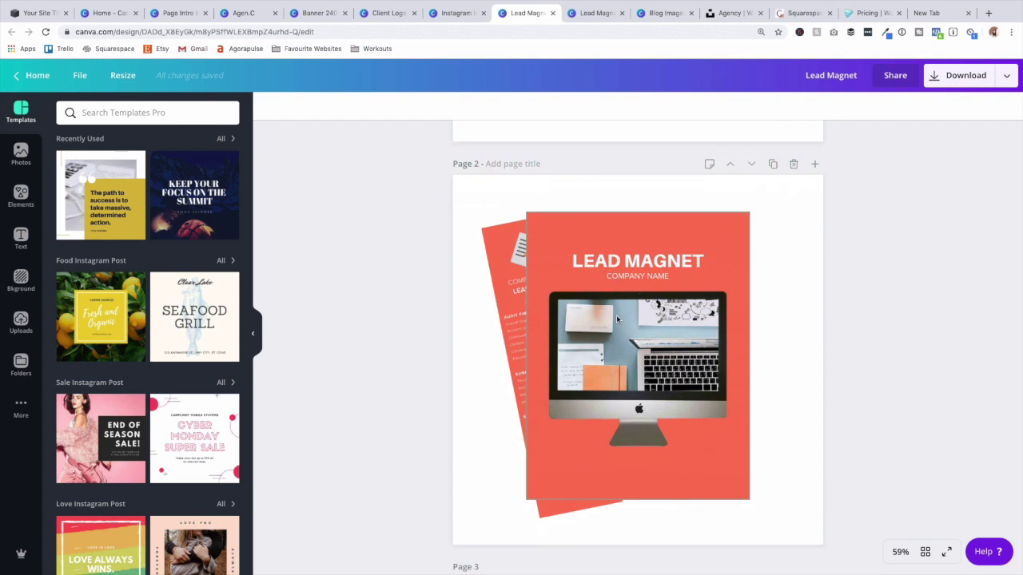
scroll(616, 313, down, 5)
scroll(617, 311, up, 10)
Copy the Page 1 cover onto Page 3, rotated upright to 0°, then return to Squarespace.
click(618, 309)
key(ctrl+c)
scroll(604, 304, down, 10)
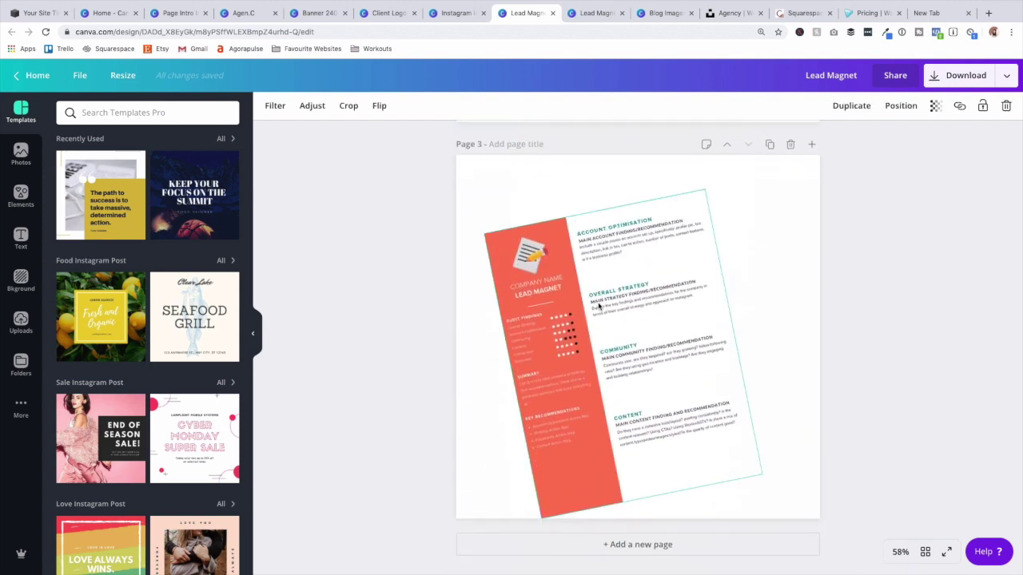
key(ctrl+v)
mouse_move(638, 493)
mouse_down()
mouse_move(664, 497)
mouse_move(646, 509)
mouse_up()
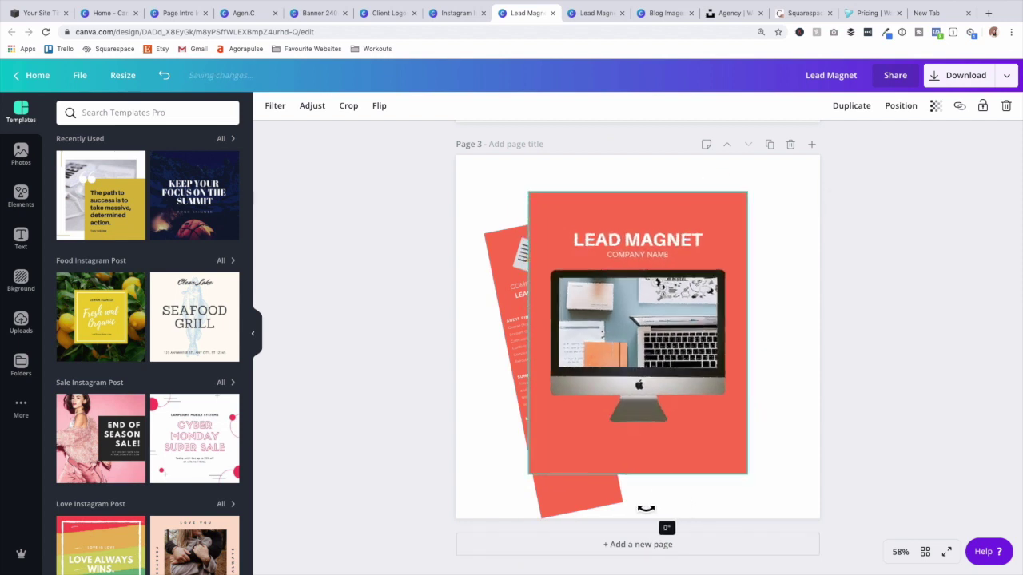
click(836, 349)
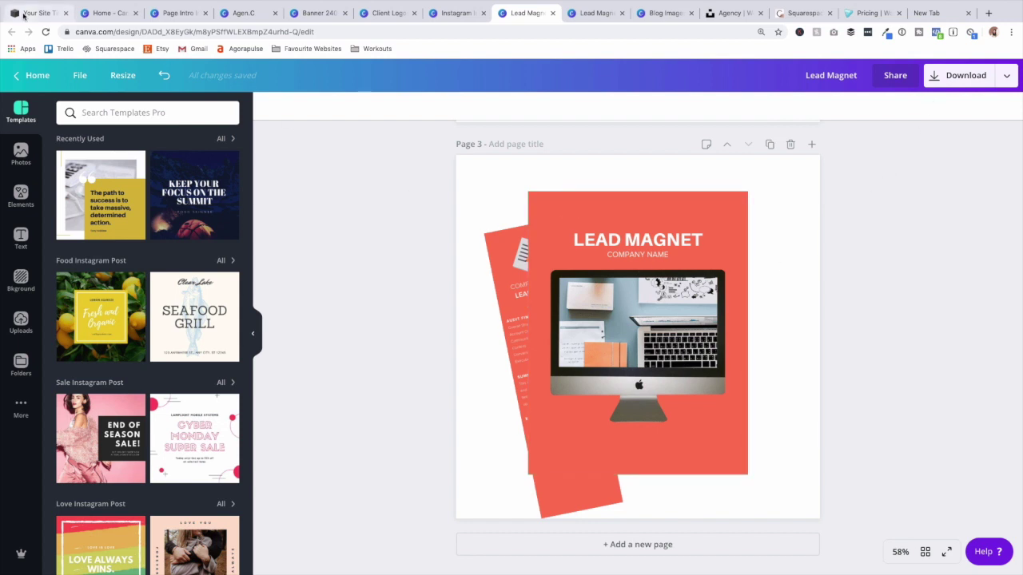
click(24, 14)
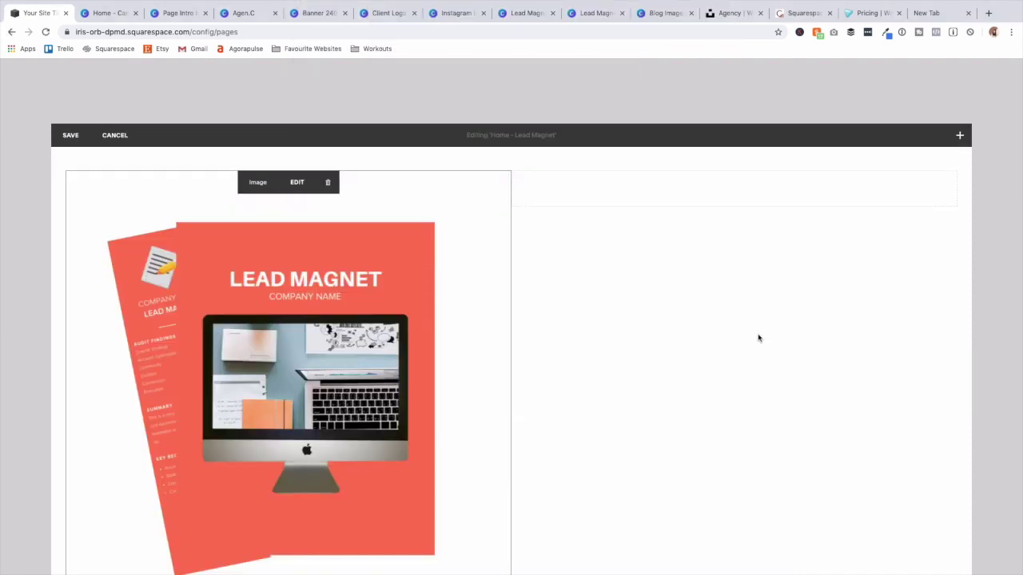
Upload the Canva LEAD MAGNET cover-and-report mockup into the section's image block.
mouse_move(511, 206)
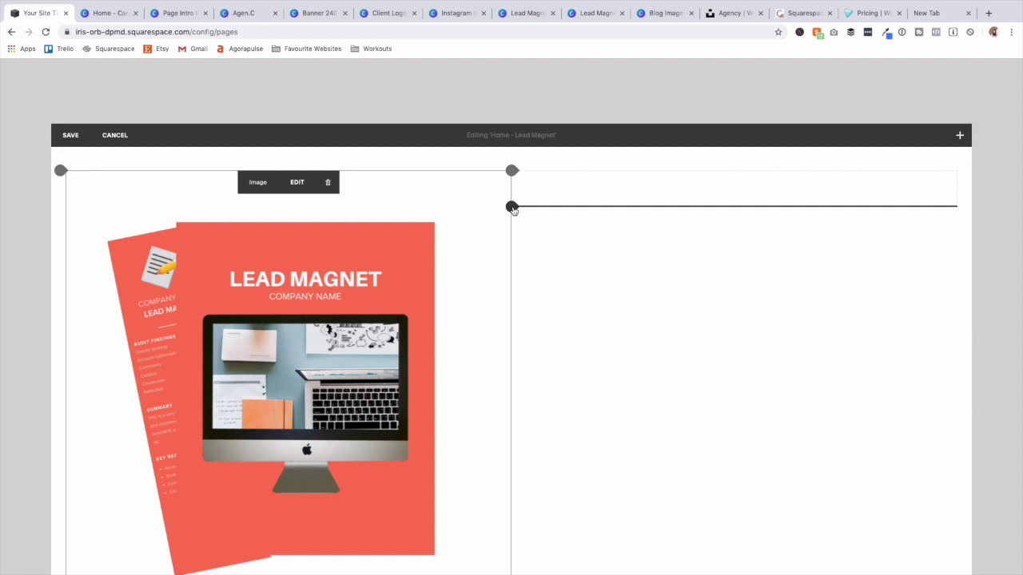
Add a newsletter sign-up block named 'Lead Magnet Name - Home Page' with description 'Share your enticing OFFER!'.
click(512, 207)
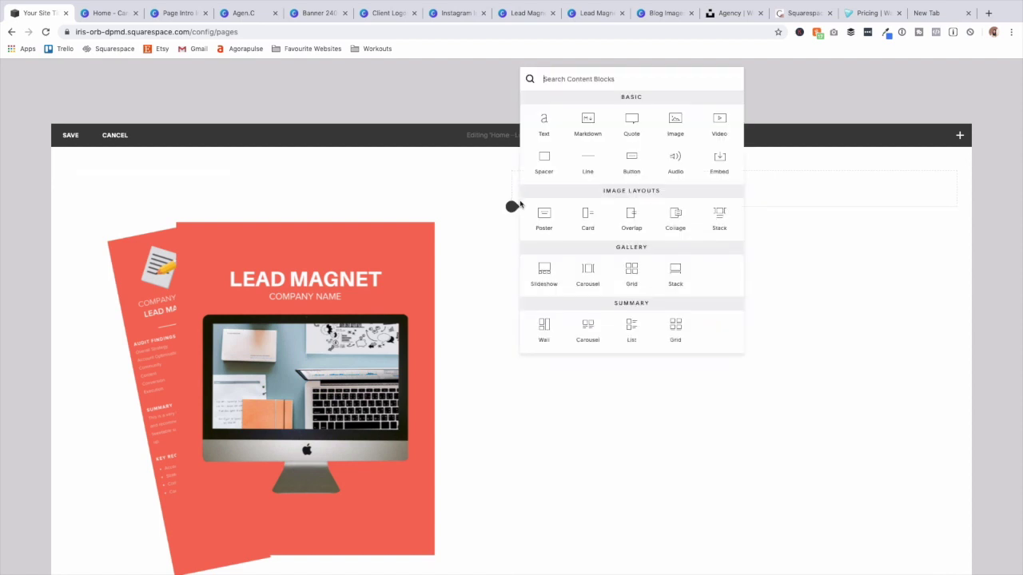
scroll(622, 224, down, 6)
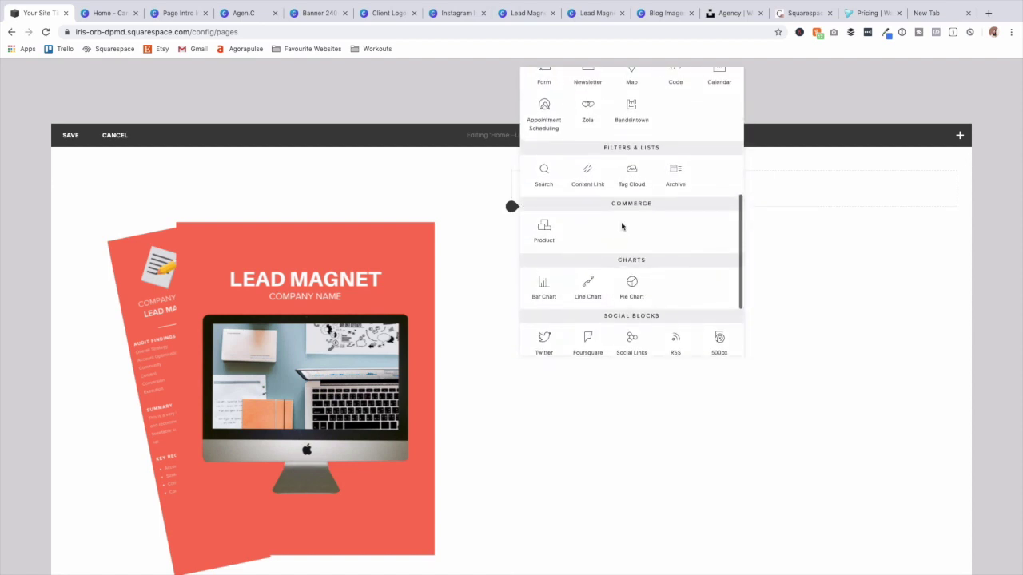
scroll(621, 224, up, 2)
click(591, 147)
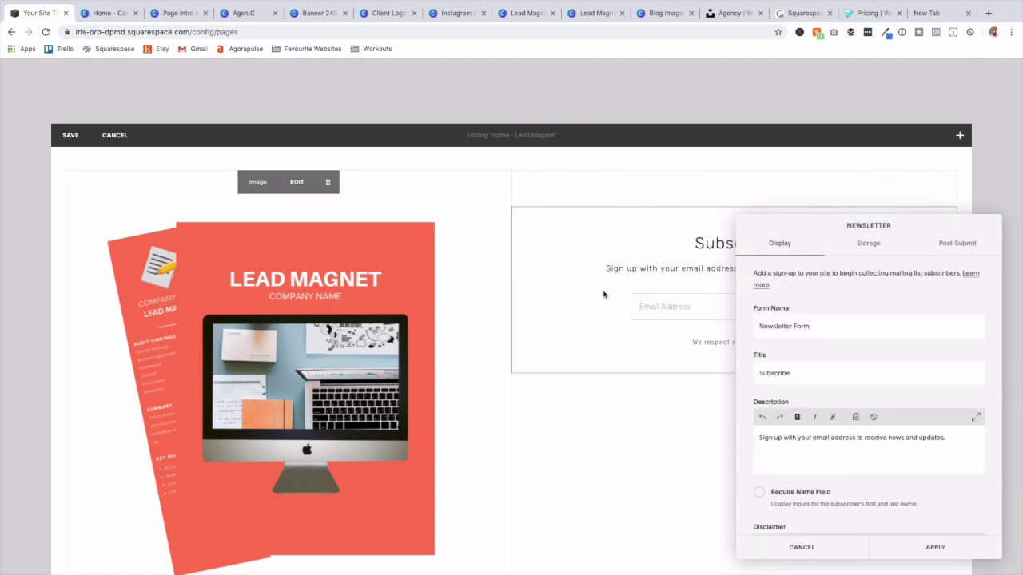
triple_click(851, 437)
text(Share your enticing OFFER!)
click(831, 283)
text(- Home Page)
drag(809, 285, 736, 284)
text(Lead Magnet Name)
Title the form 'DOWNLOAD YOUR FREE LEAD MAGNET', uppercase the description, and require first and last names.
double_click(802, 327)
text(DOWNLOAD YOUR FREE LEAD MAGNET)
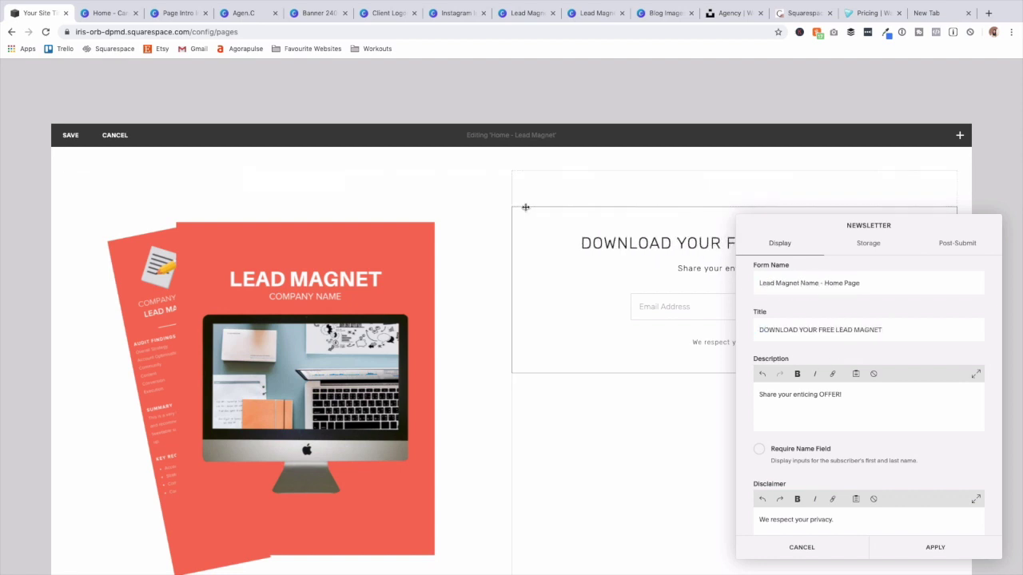
triple_click(820, 393)
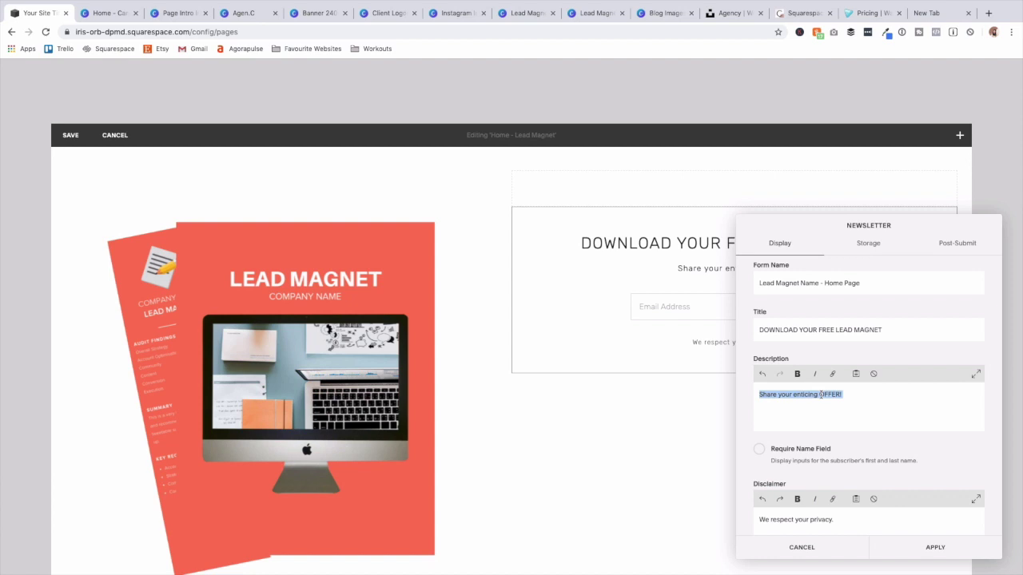
text(SHARE YOUR ENTICING OFFER!)
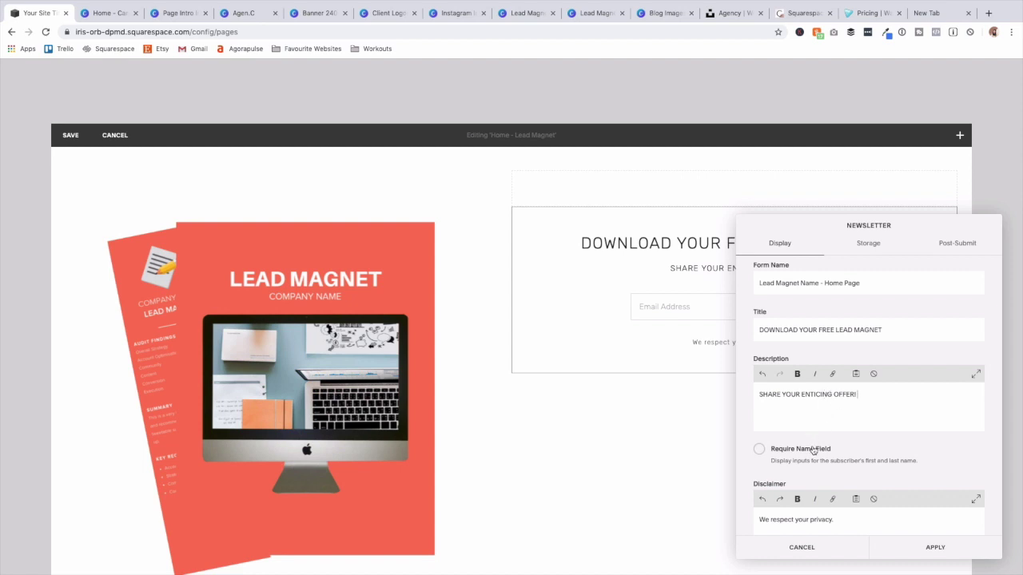
click(814, 451)
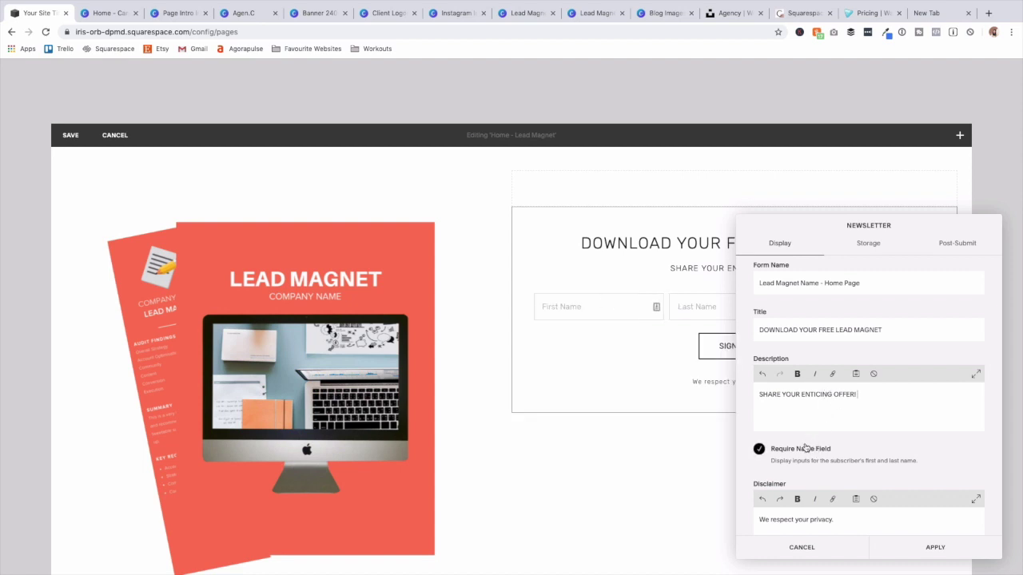
Review the Storage options (MailChimp is premium) and Post-Submit settings, then apply the form.
click(870, 246)
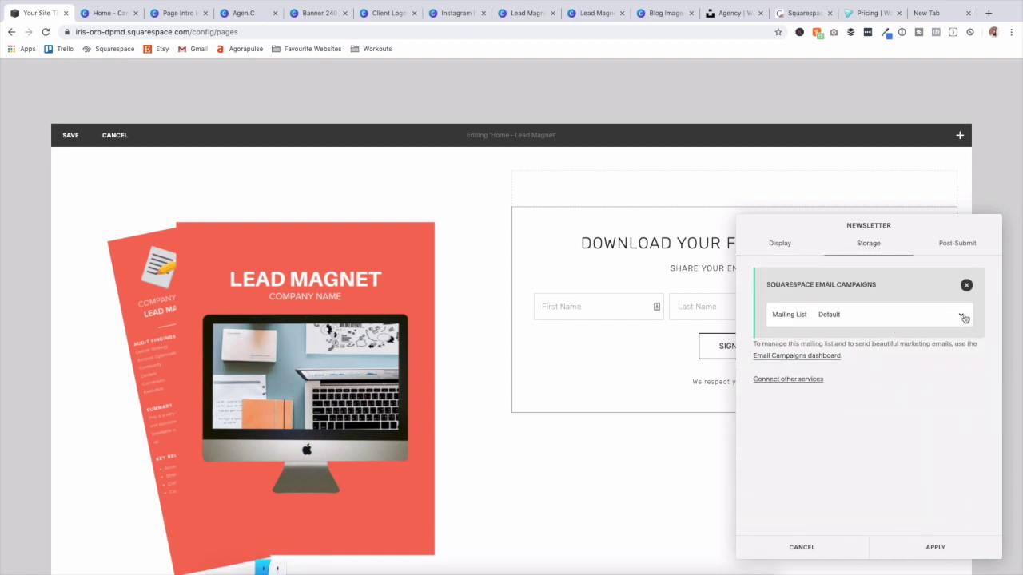
click(802, 380)
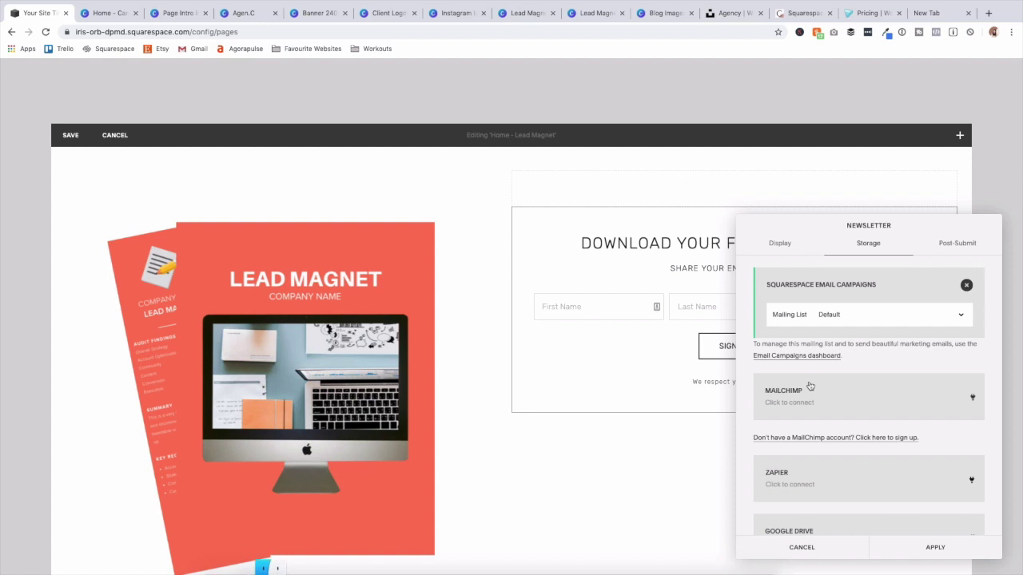
scroll(808, 388, down, 1)
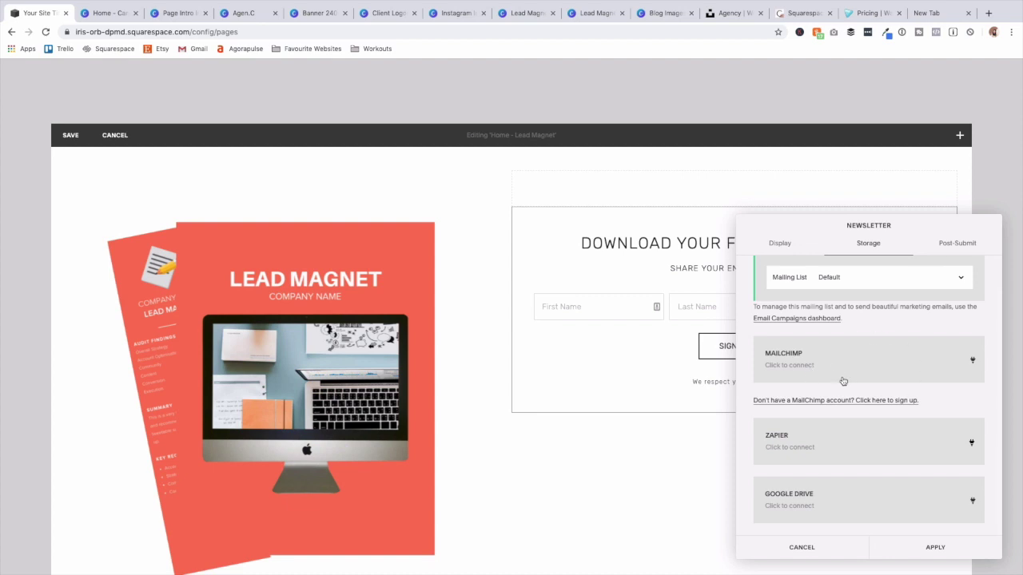
click(929, 372)
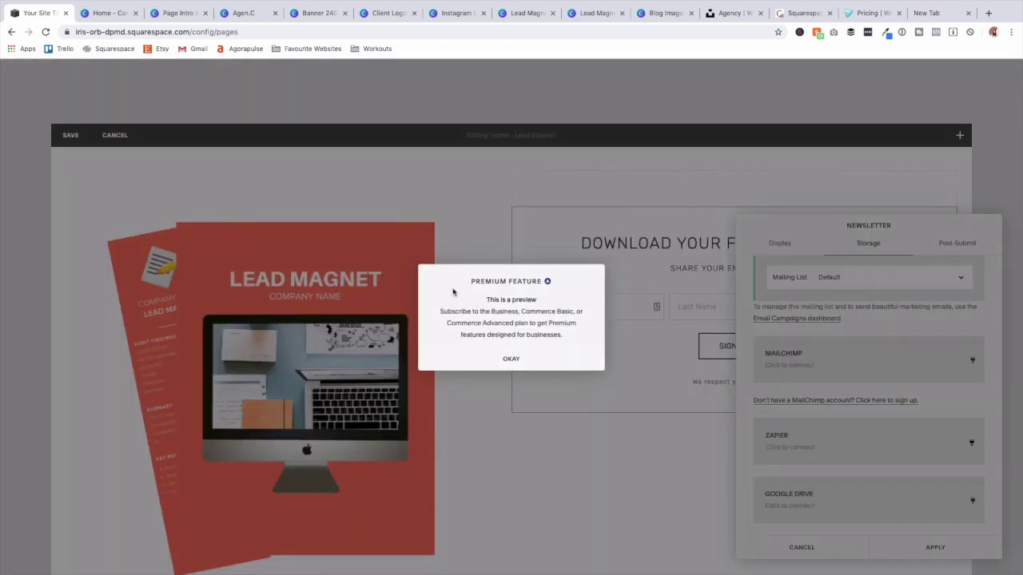
click(510, 359)
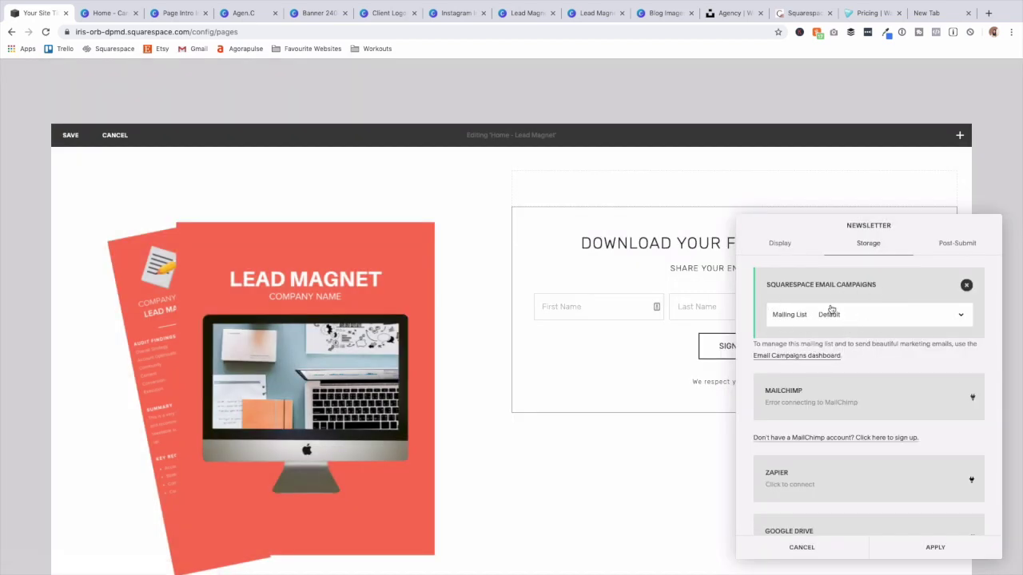
click(957, 248)
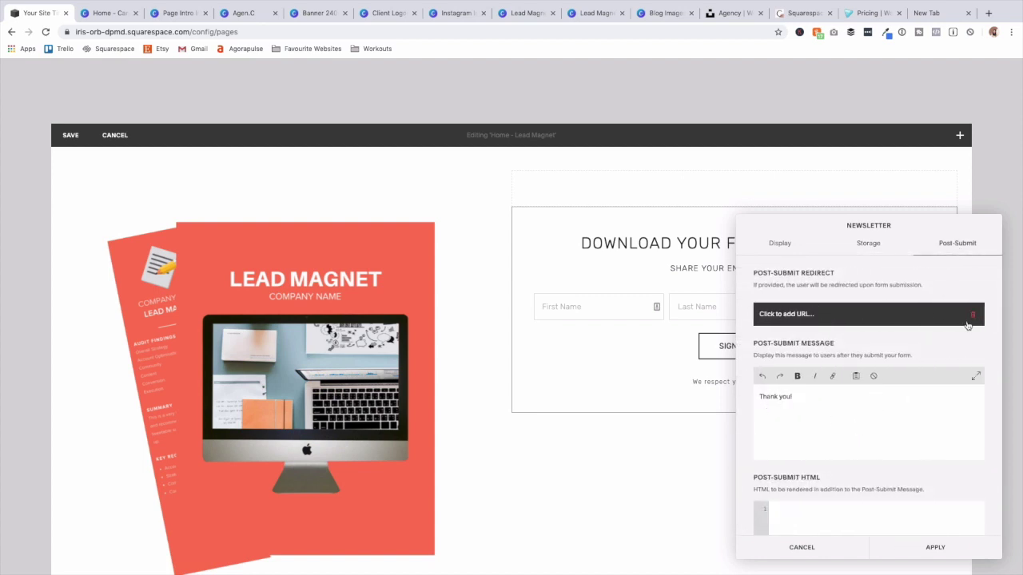
click(940, 551)
Retitle the sign-up form 'FREE LEAD MAGNET NAME'.
click(754, 218)
triple_click(821, 371)
text(FR)
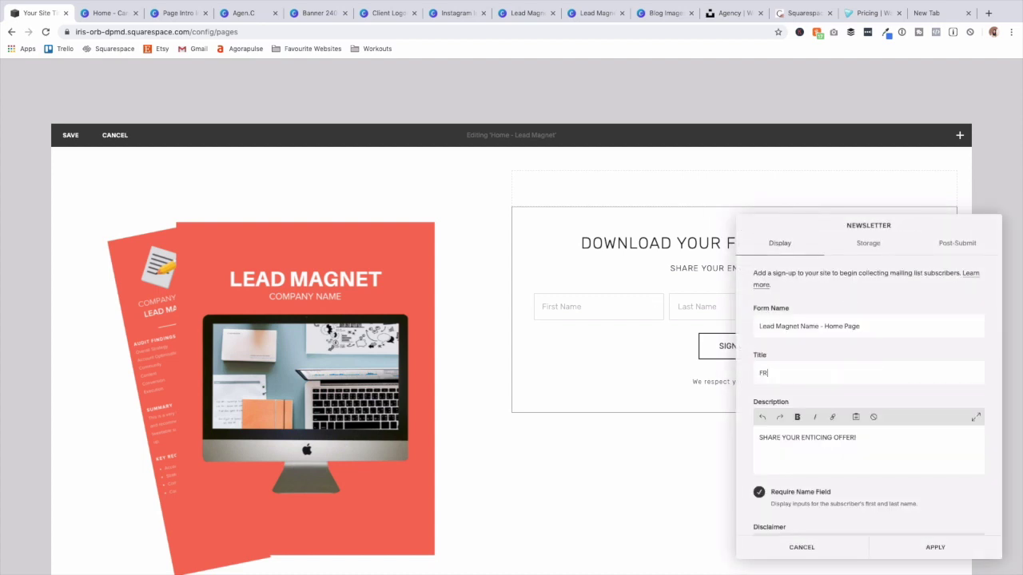
text(EE LEAD MAGN)
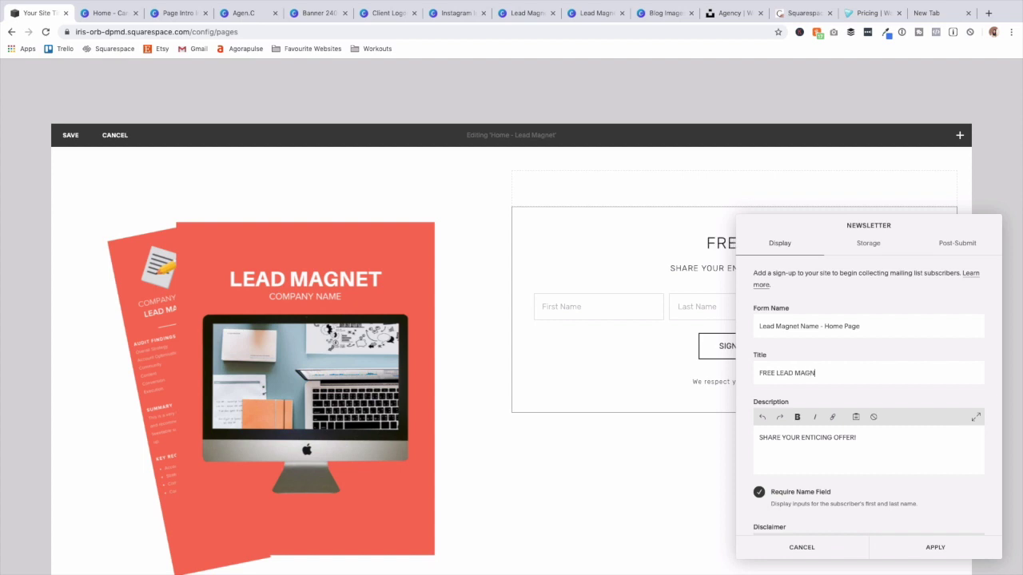
text(ET NAME)
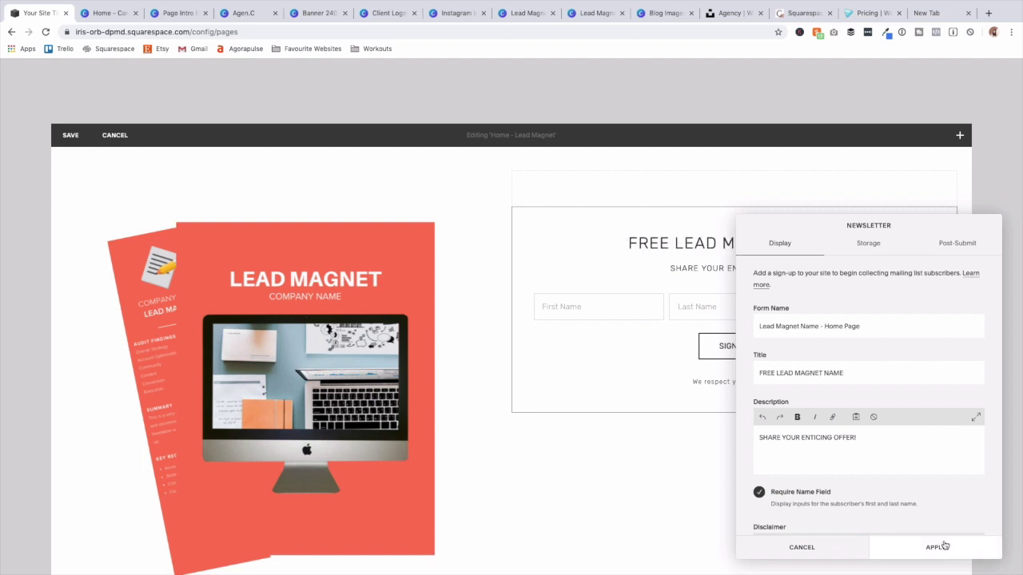
click(936, 548)
click(512, 207)
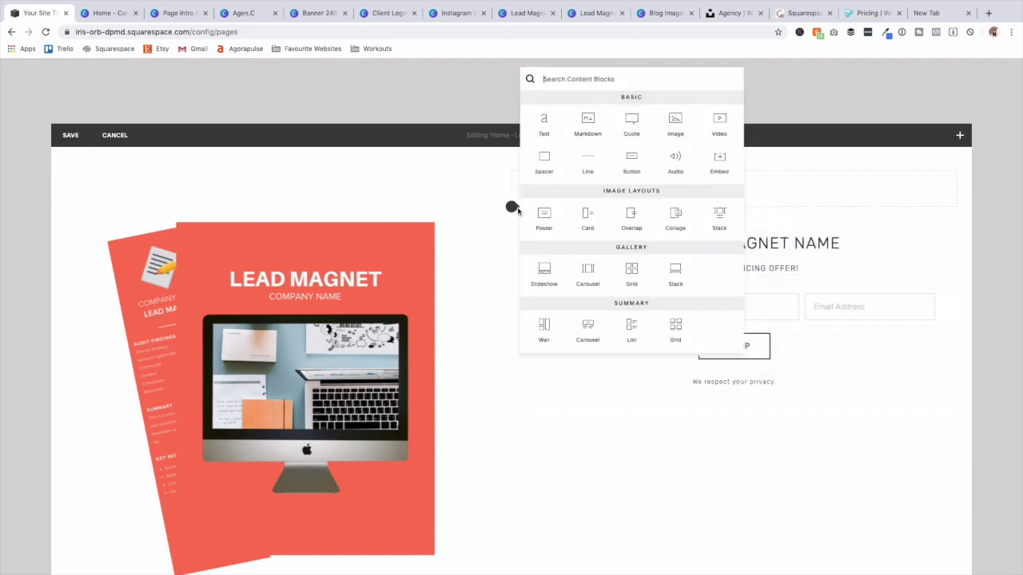
Add a Heading 2 text block reading 'Download Your Free Lead Magnet' above the form.
click(544, 122)
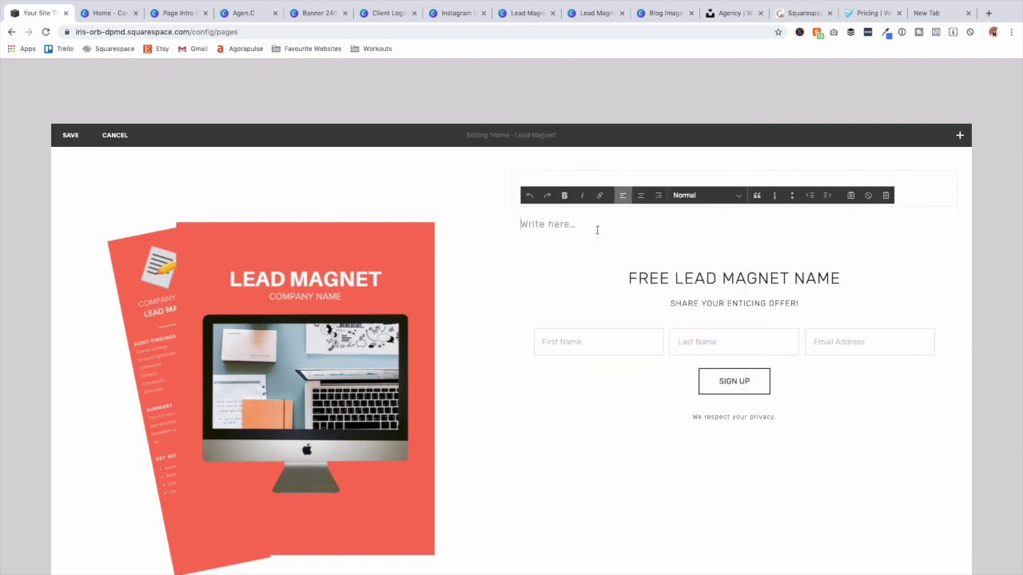
text(Download Your Free Lead Magnet)
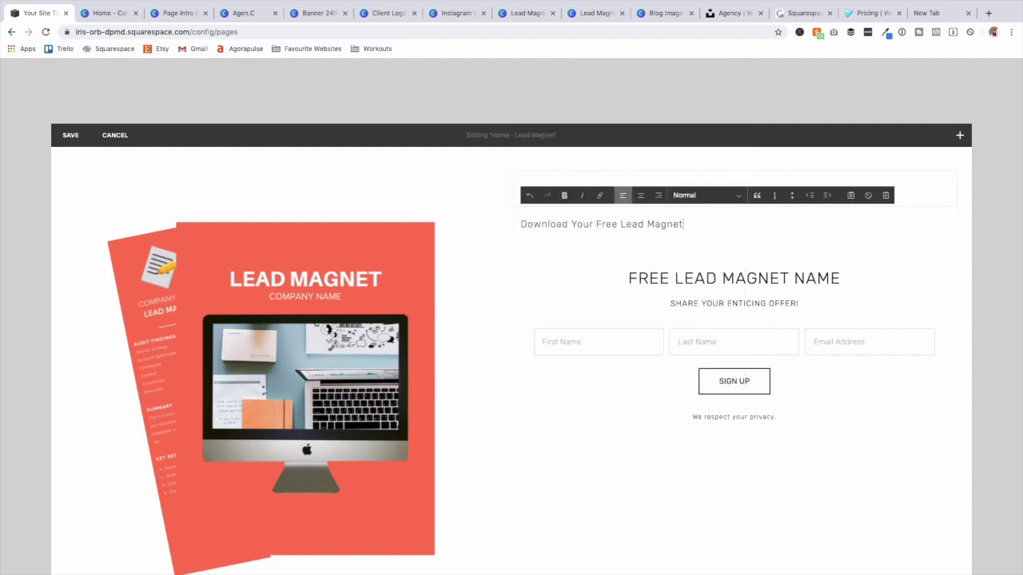
click(719, 196)
click(723, 221)
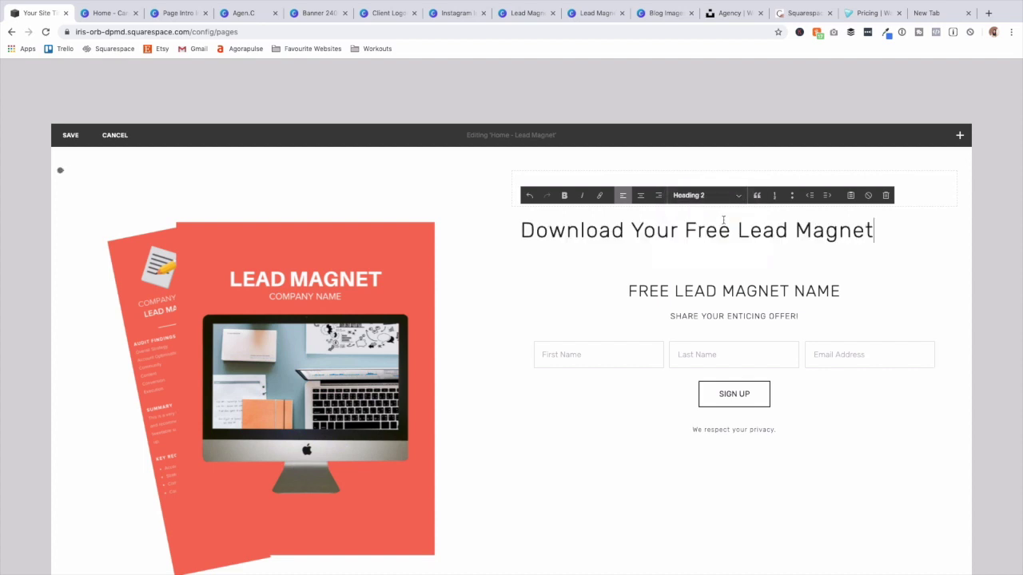
click(644, 198)
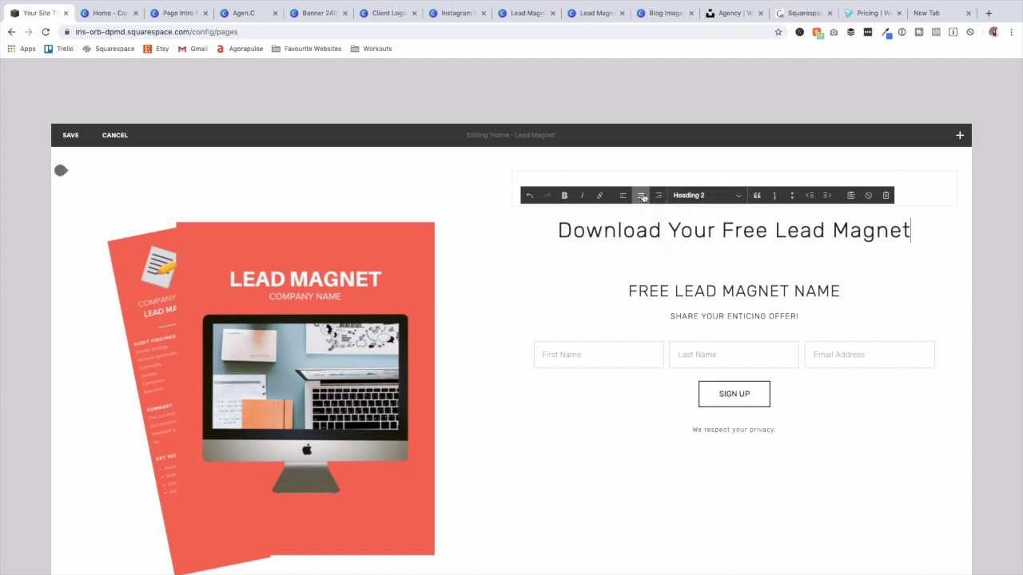
Set the newsletter form to Left alignment with floating fields.
mouse_move(685, 304)
click(749, 267)
scroll(831, 479, down, 5)
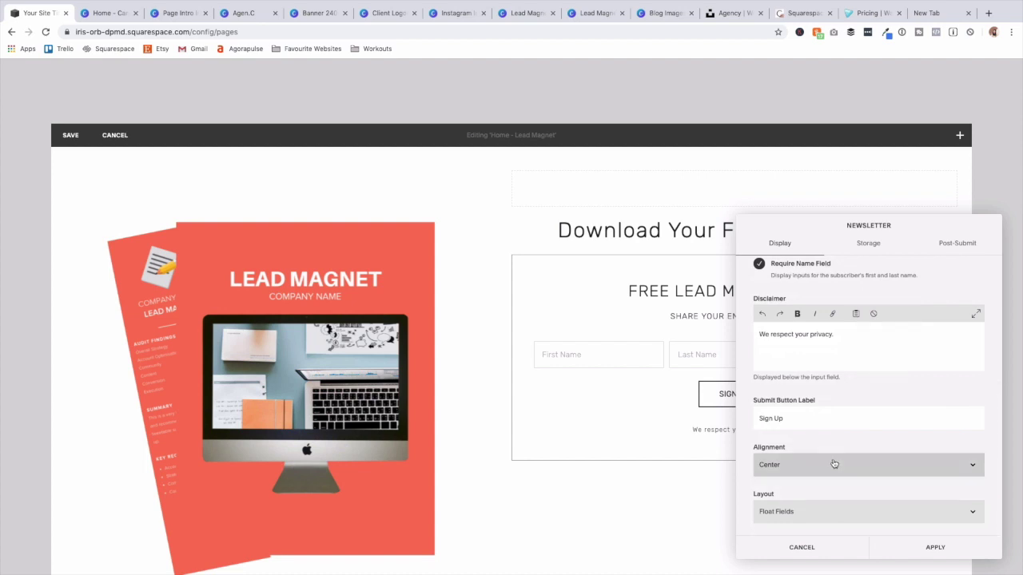
click(826, 465)
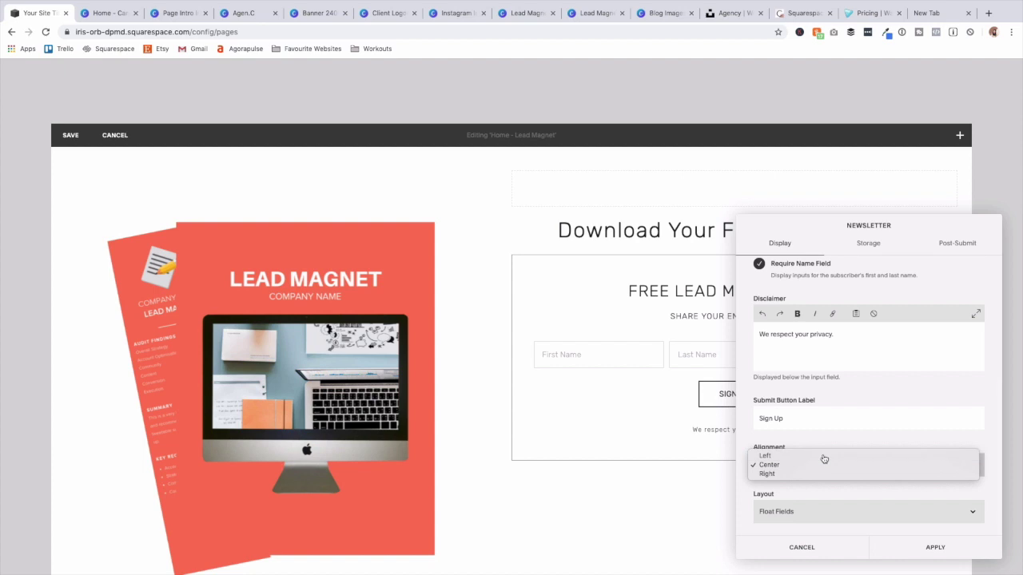
click(824, 457)
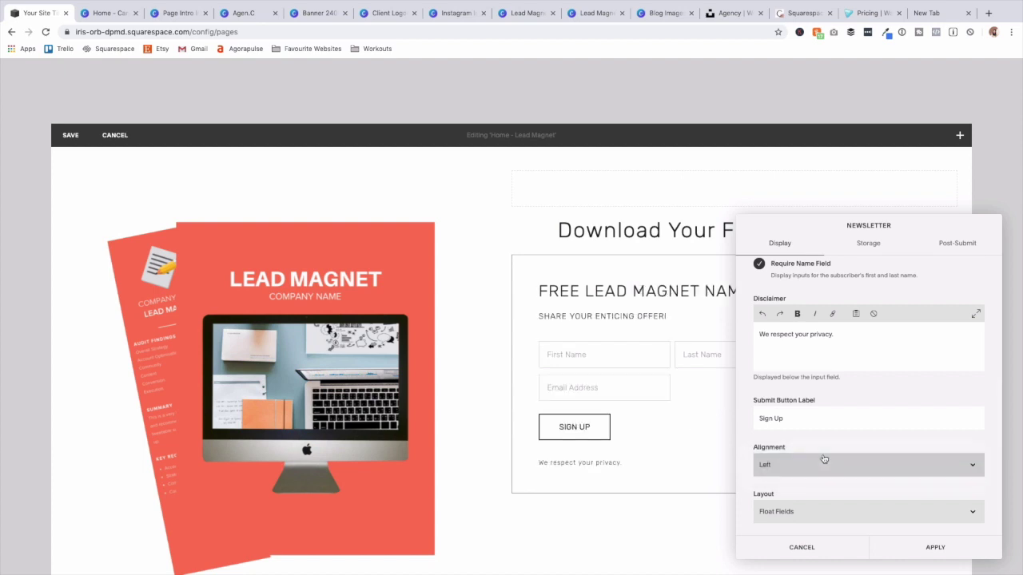
click(824, 461)
click(821, 483)
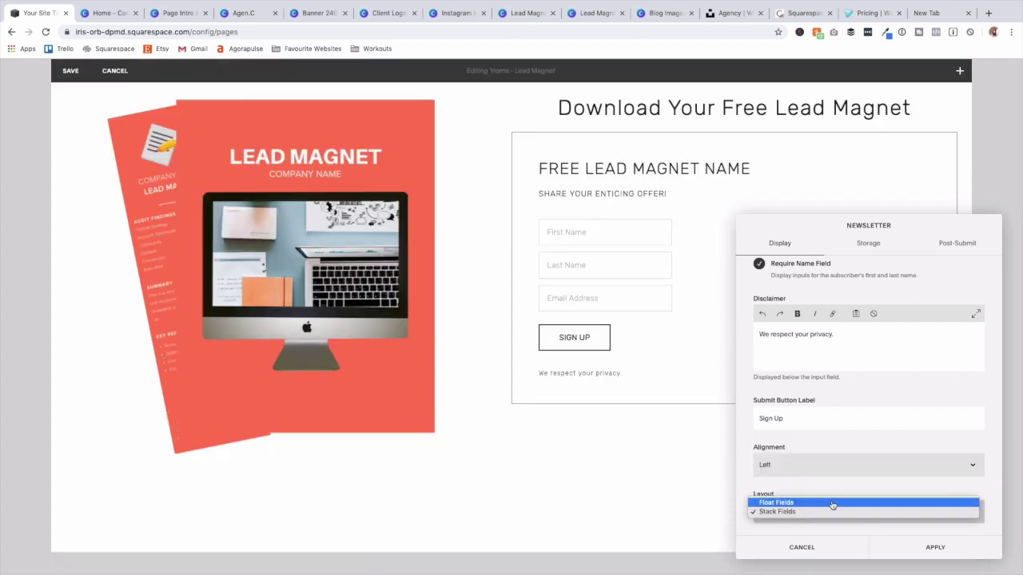
click(829, 503)
click(933, 548)
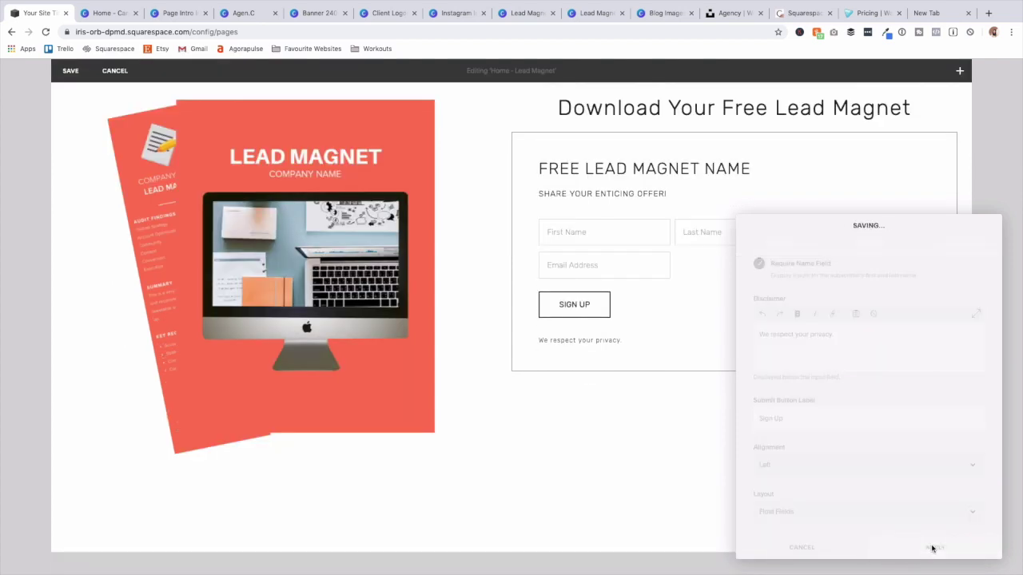
Left-align the 'Download Your Free Lead Magnet' heading.
scroll(687, 292, up, 3)
click(627, 209)
click(627, 206)
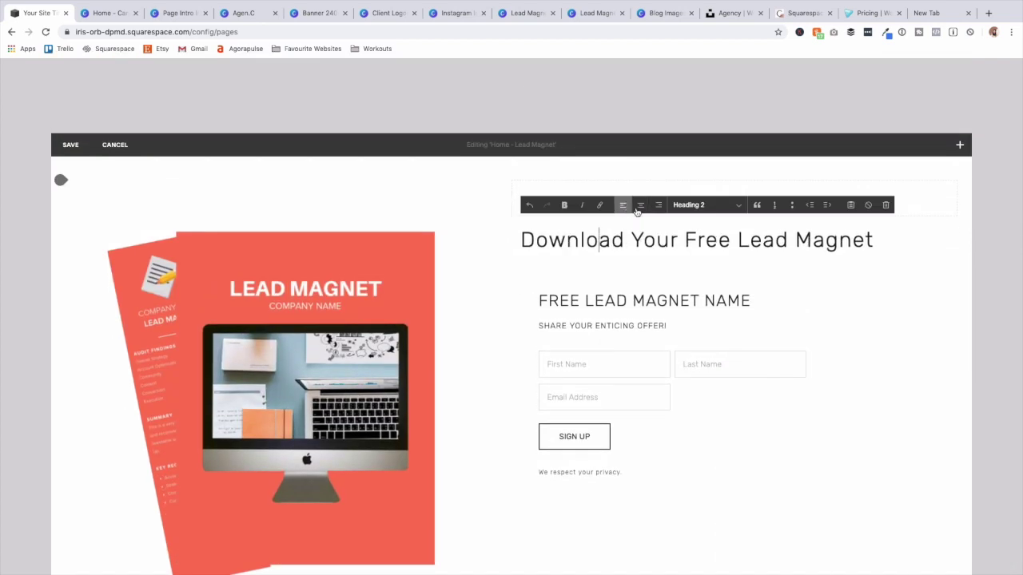
click(434, 341)
Shorten the image block, leaving its caption empty, and save the section.
scroll(436, 341, down, 3)
scroll(438, 343, down, 5)
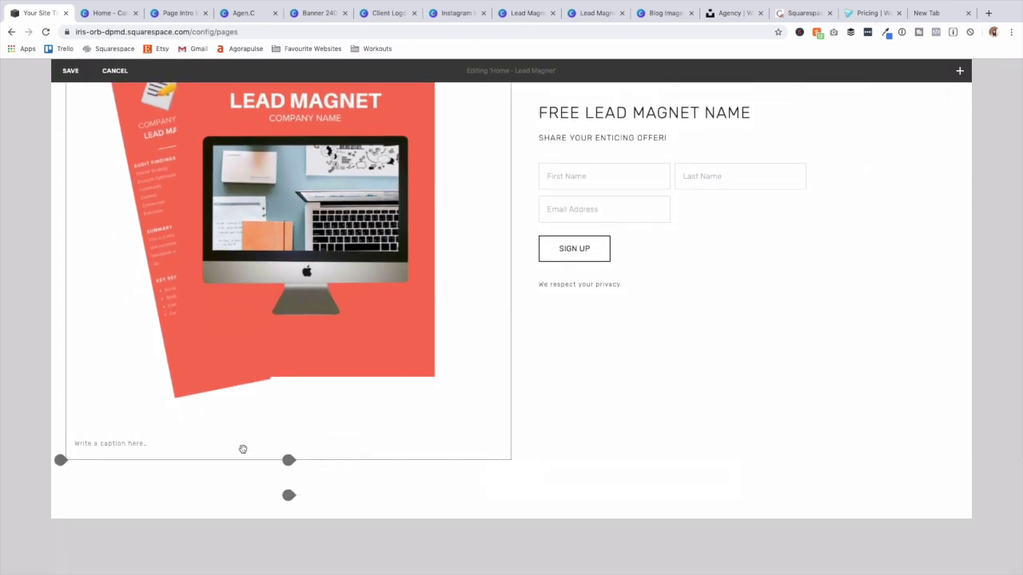
click(223, 440)
click(276, 208)
drag(289, 459, 290, 409)
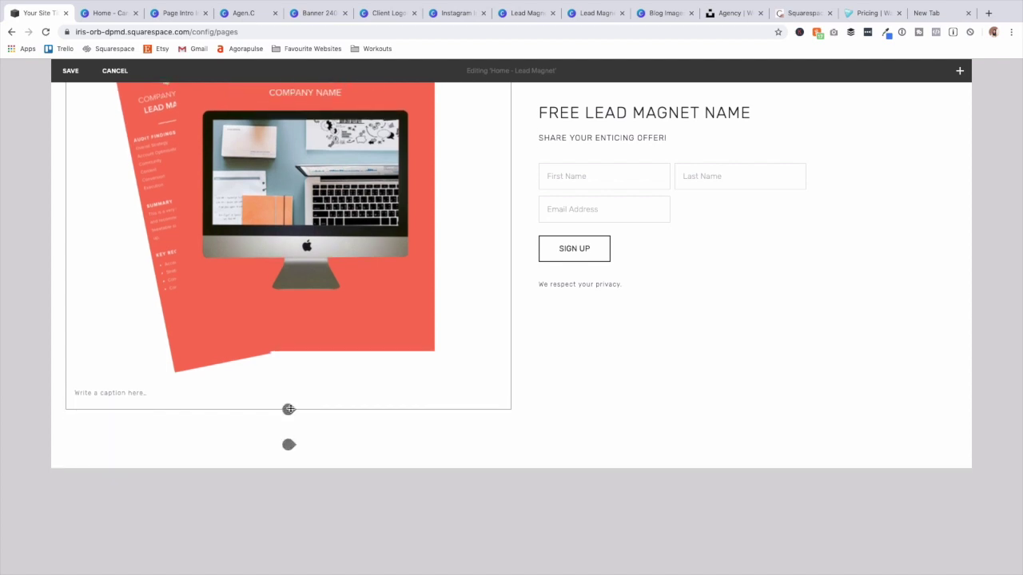
scroll(362, 400, up, 3)
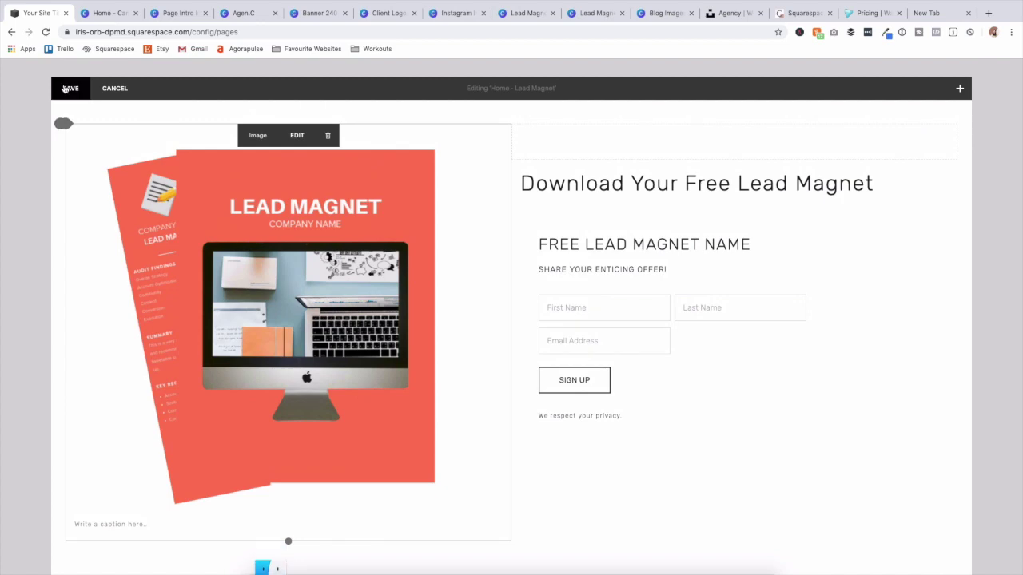
click(67, 89)
Open the banner settings of the Home - Lead Magnet section.
scroll(579, 182, up, 5)
scroll(579, 182, up, 10)
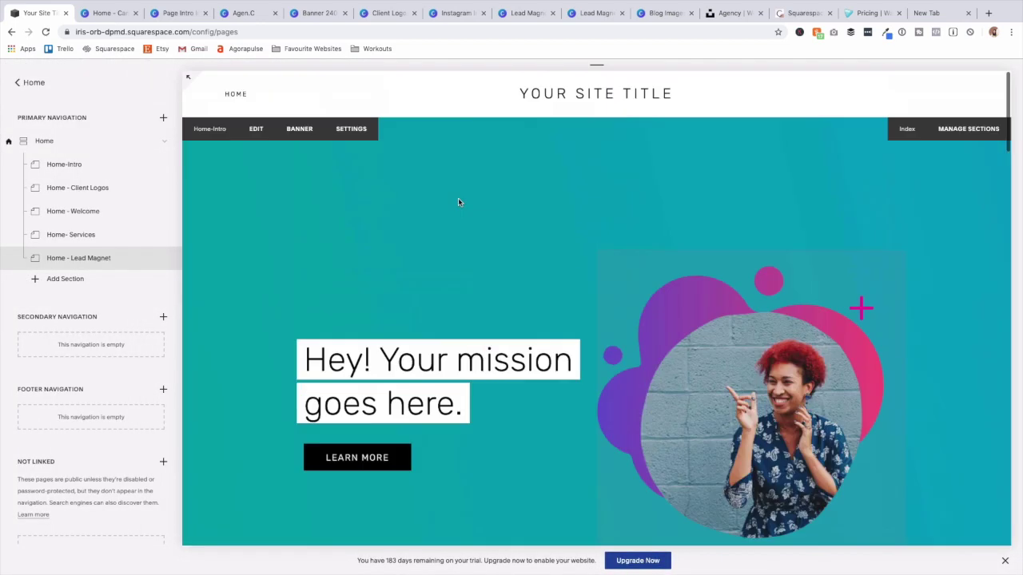
scroll(458, 197, down, 5)
scroll(458, 200, down, 10)
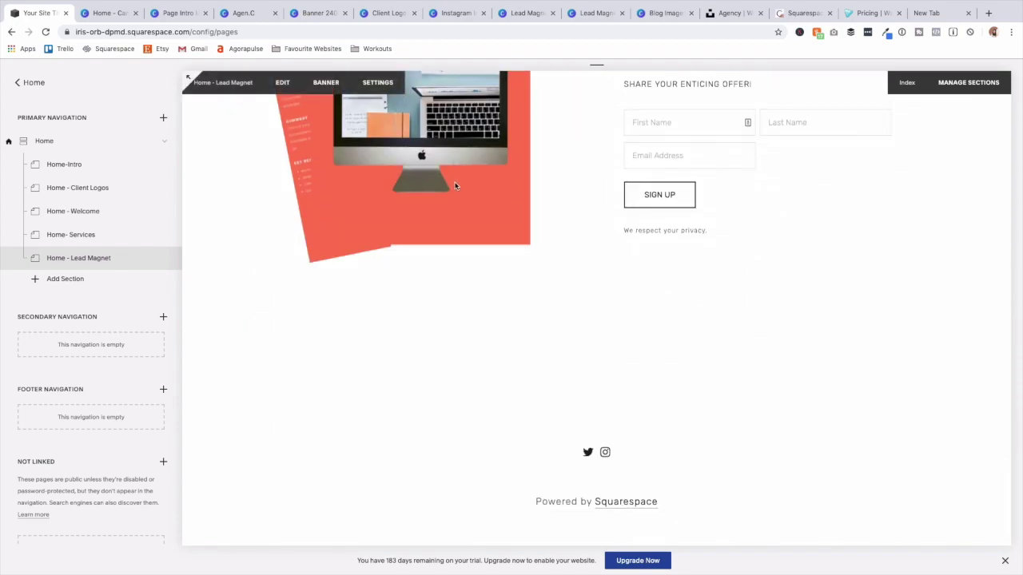
scroll(458, 186, up, 3)
scroll(458, 186, up, 6)
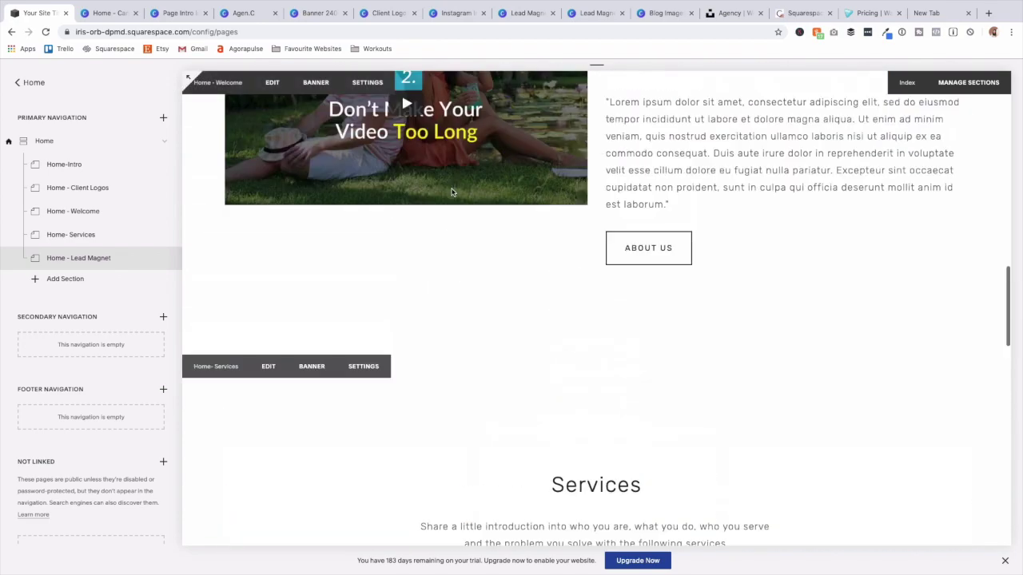
scroll(449, 200, down, 6)
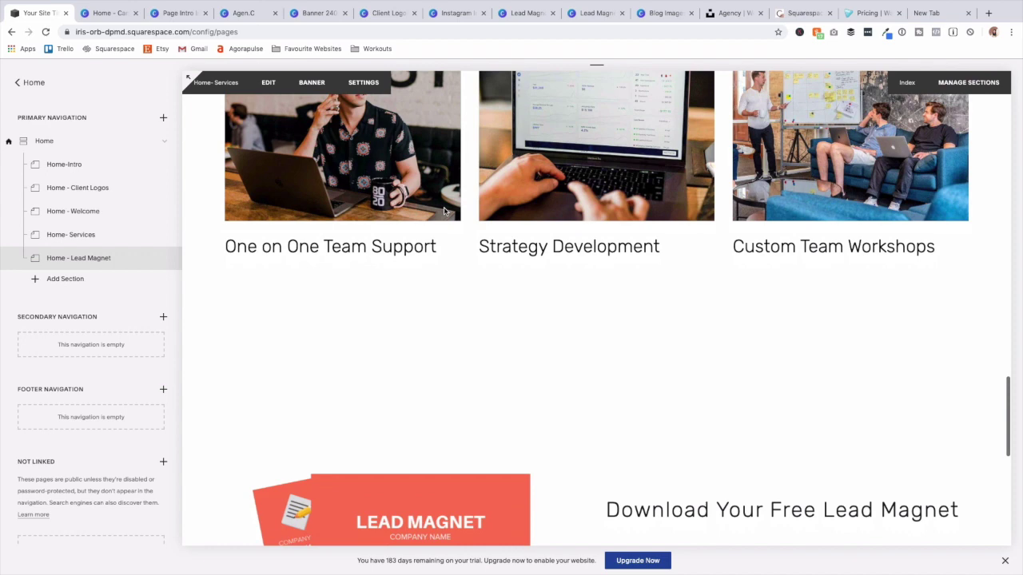
scroll(449, 200, down, 1)
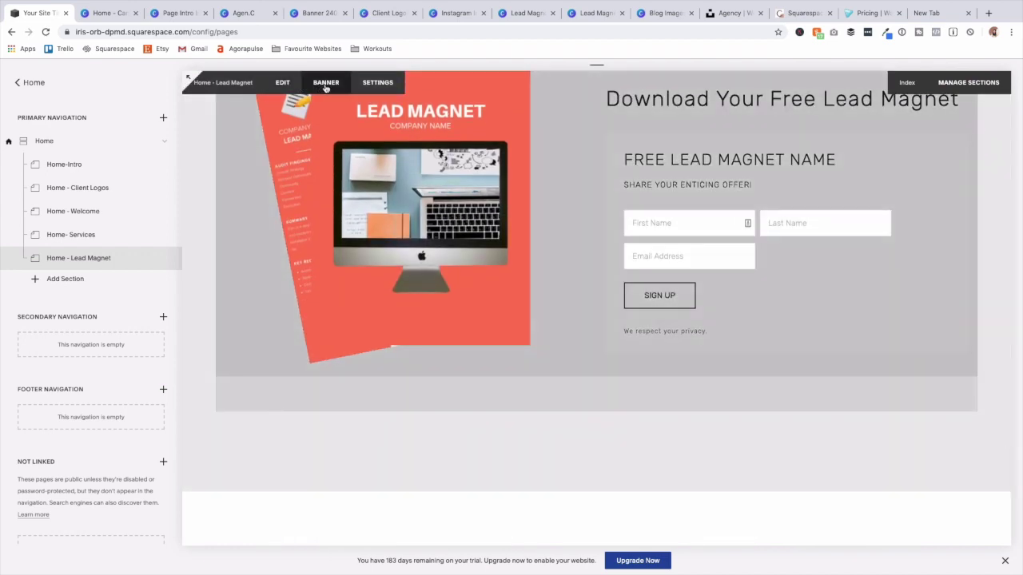
click(326, 87)
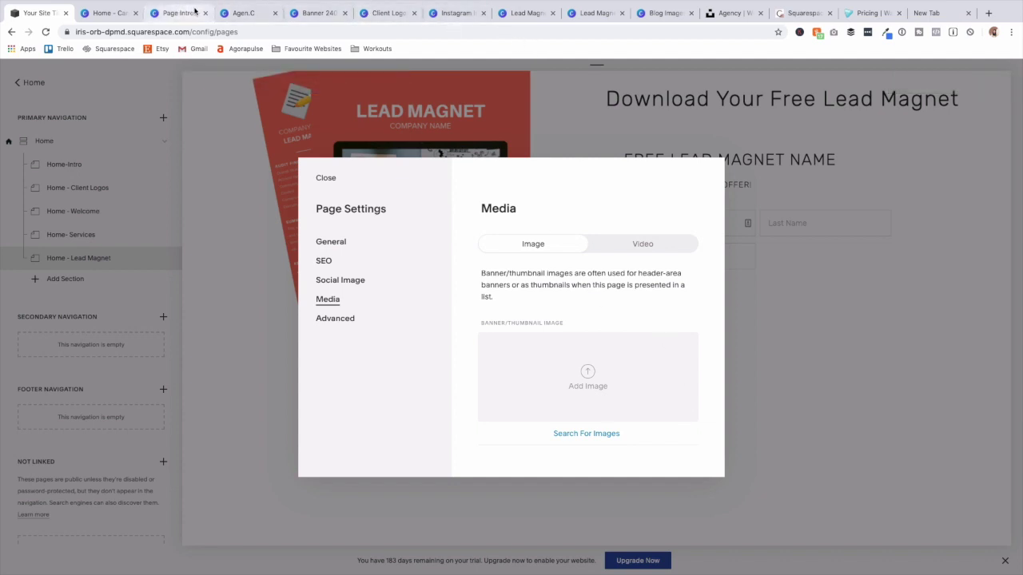
In the Canva banner design, select page 2 and show its background colour options.
click(318, 13)
scroll(549, 234, down, 5)
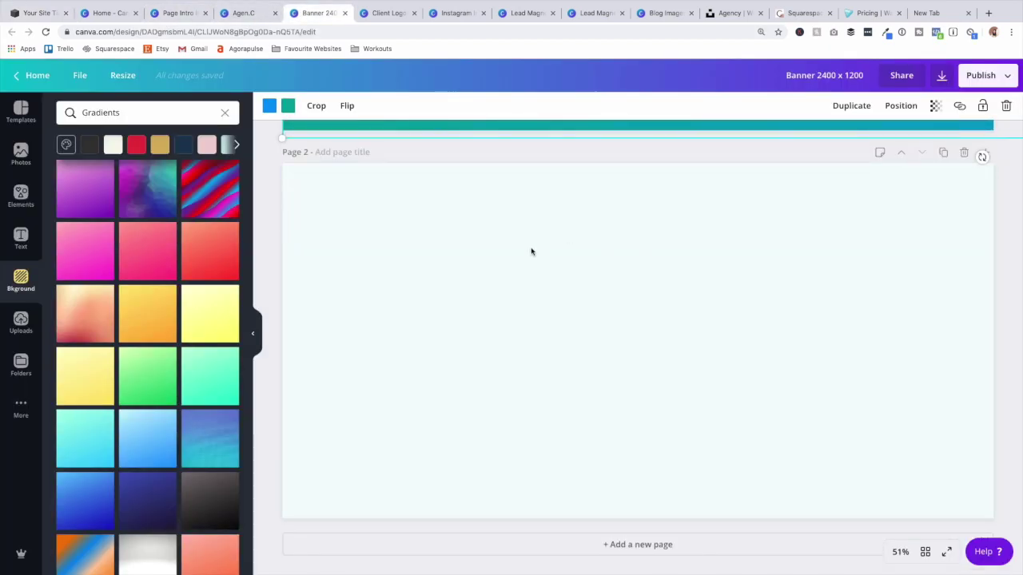
click(531, 252)
click(268, 108)
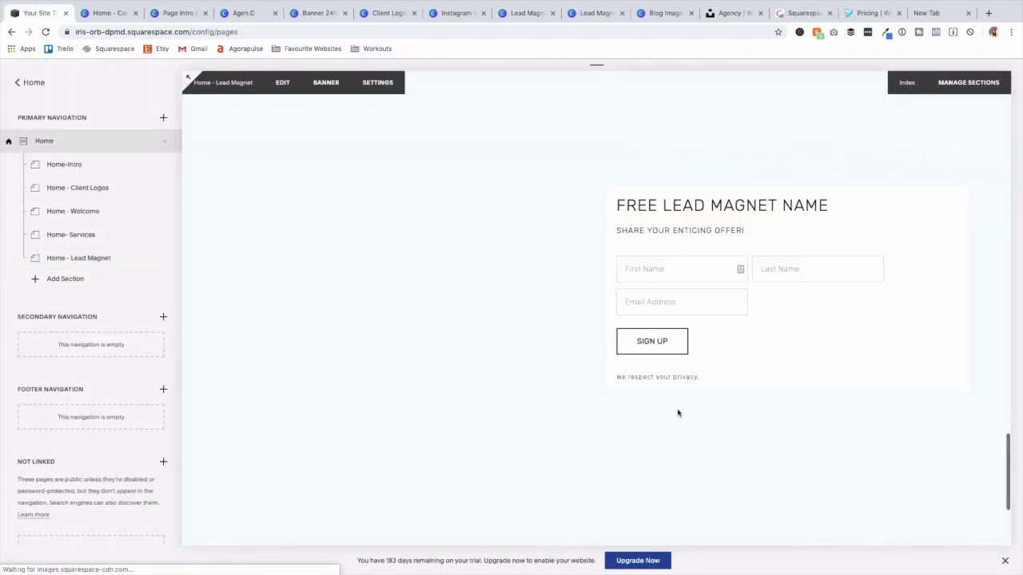
Remove the Lead Magnet section's banner image and save.
scroll(685, 417, up, 4)
scroll(686, 417, up, 5)
scroll(842, 365, down, 15)
scroll(823, 185, up, 12)
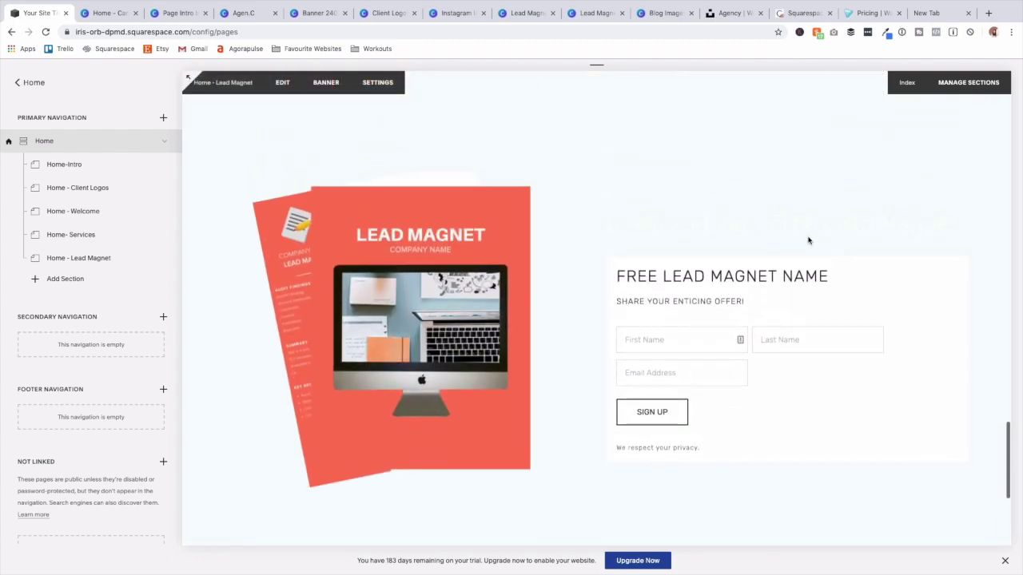
scroll(762, 221, up, 10)
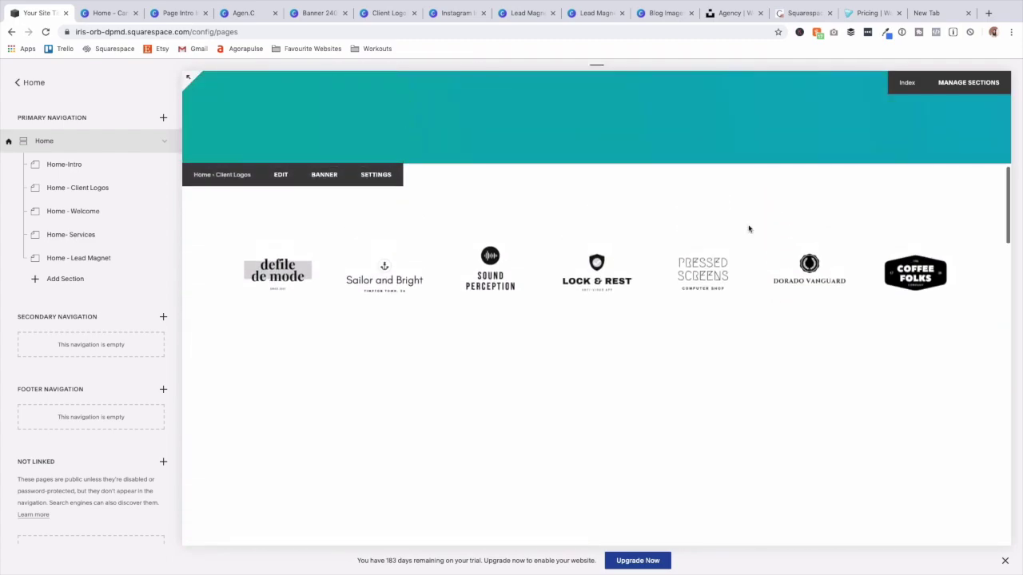
scroll(748, 226, down, 8)
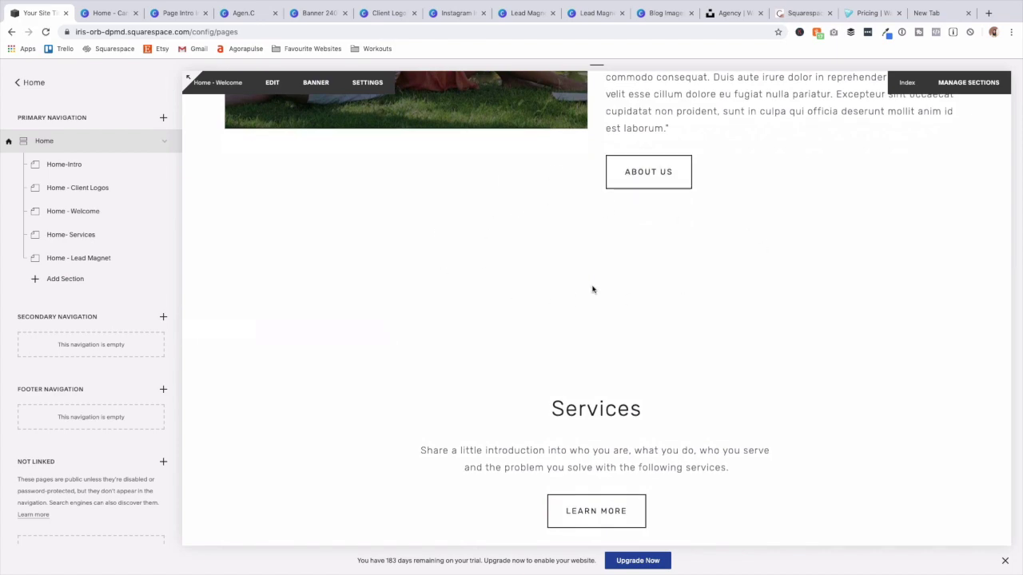
scroll(625, 283, down, 3)
scroll(621, 274, down, 5)
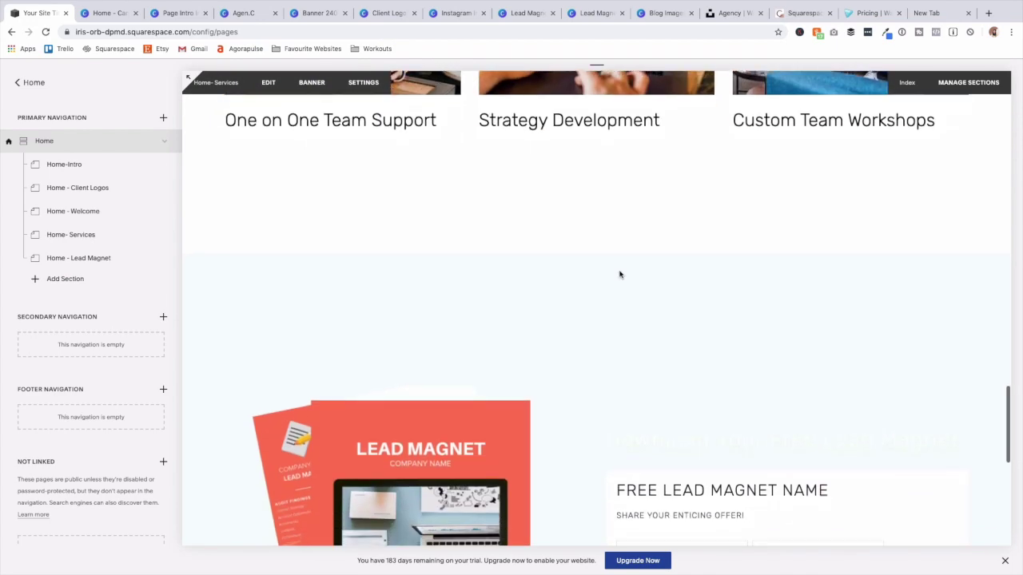
mouse_move(328, 266)
click(328, 265)
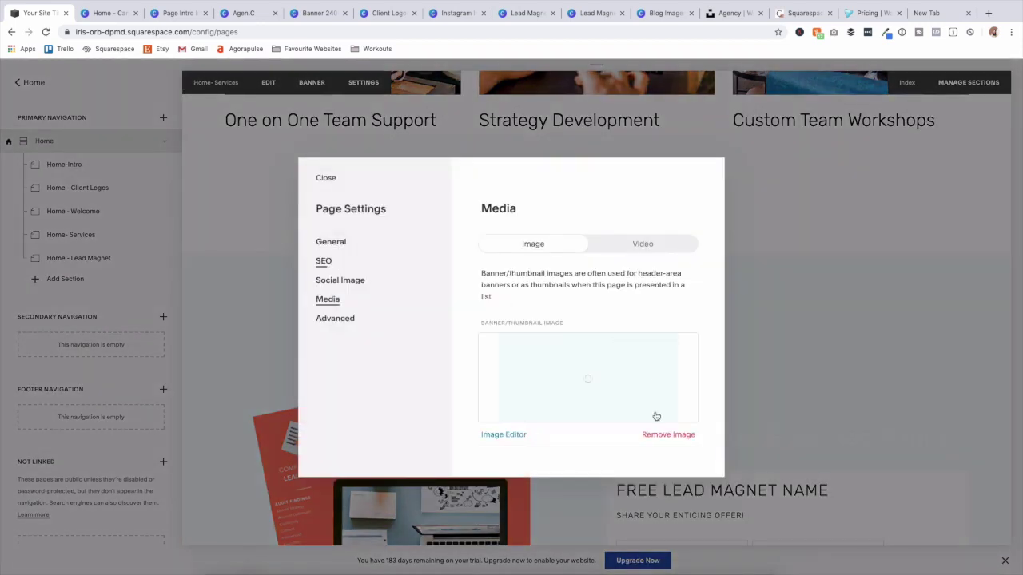
click(671, 434)
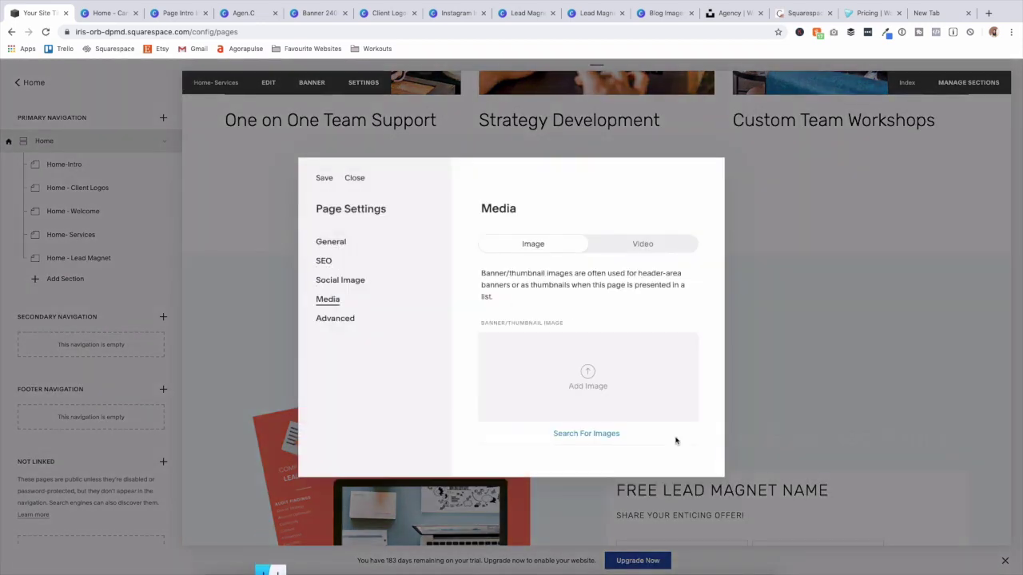
click(321, 179)
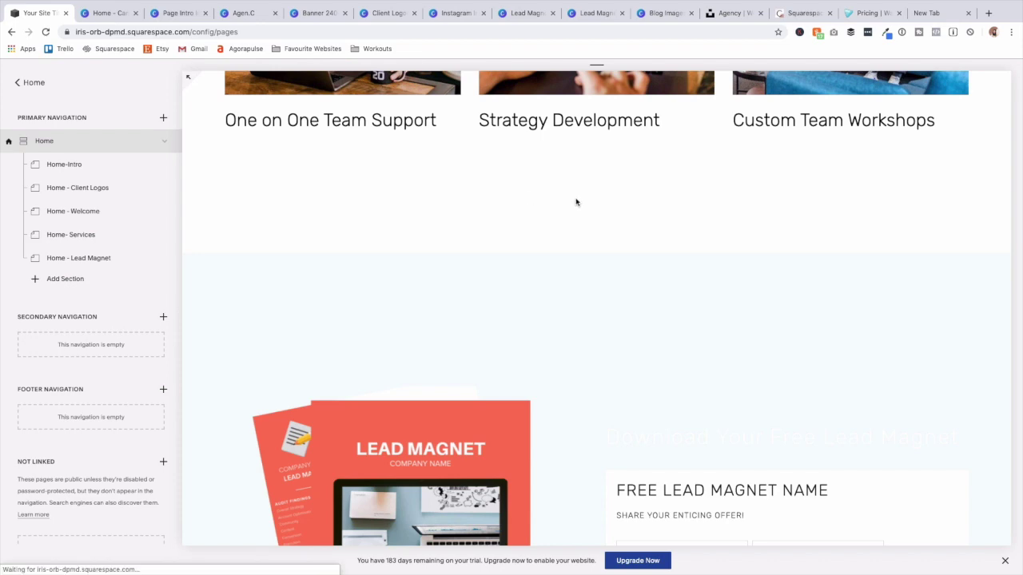
Preview the Home page full-width without the editor.
scroll(577, 203, up, 12)
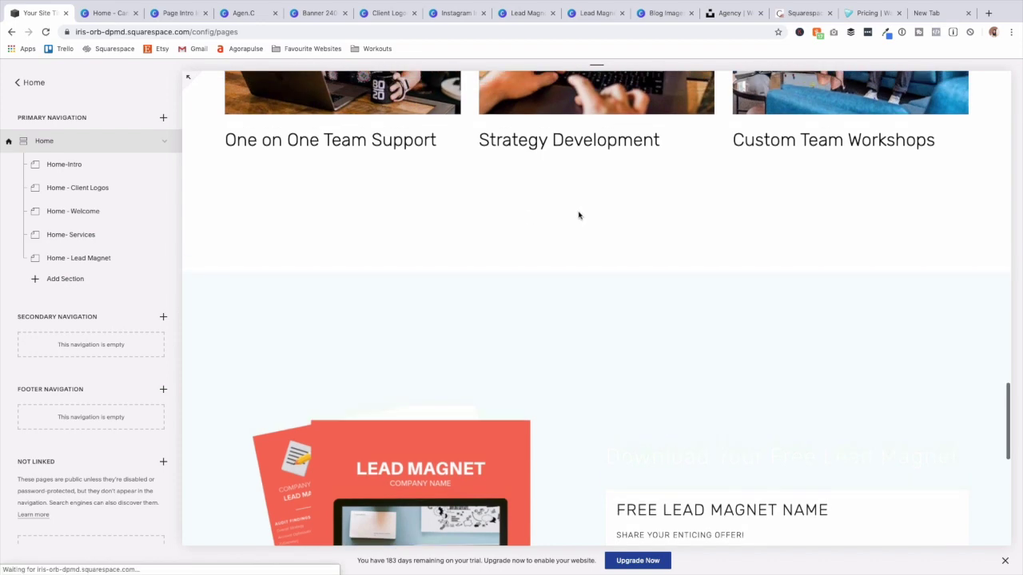
scroll(568, 213, up, 8)
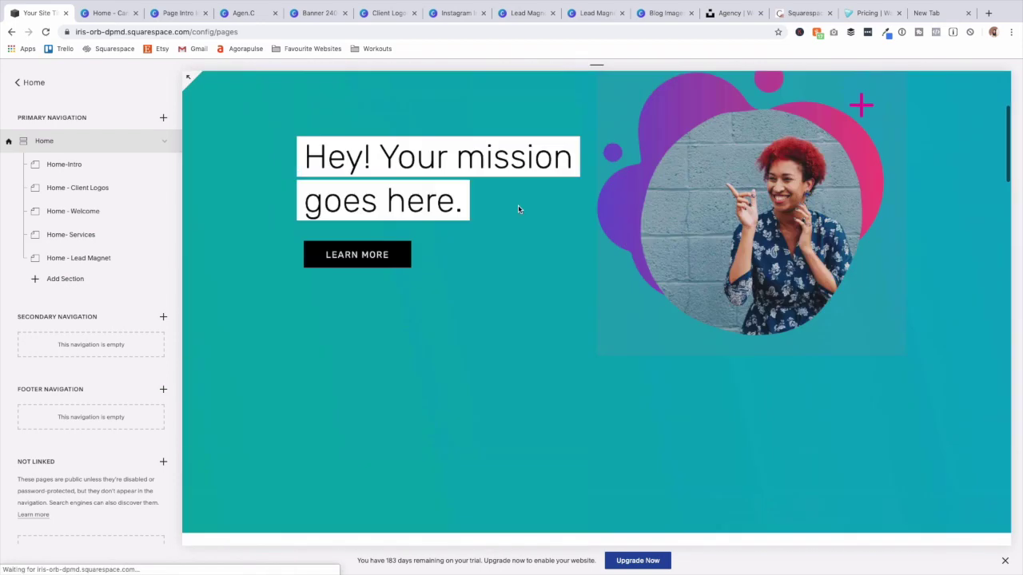
click(188, 76)
scroll(552, 203, down, 5)
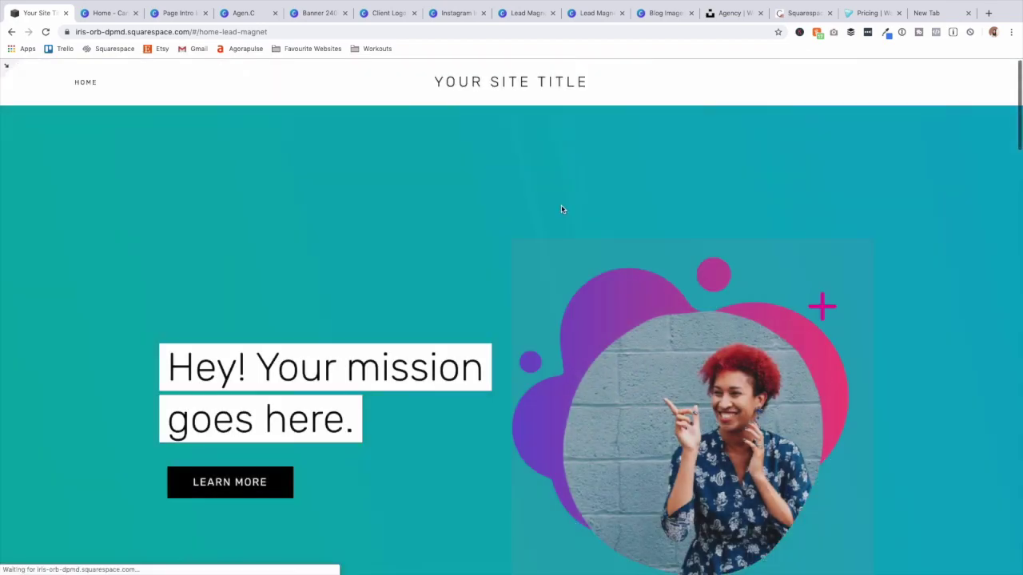
scroll(561, 208, down, 8)
scroll(564, 207, down, 15)
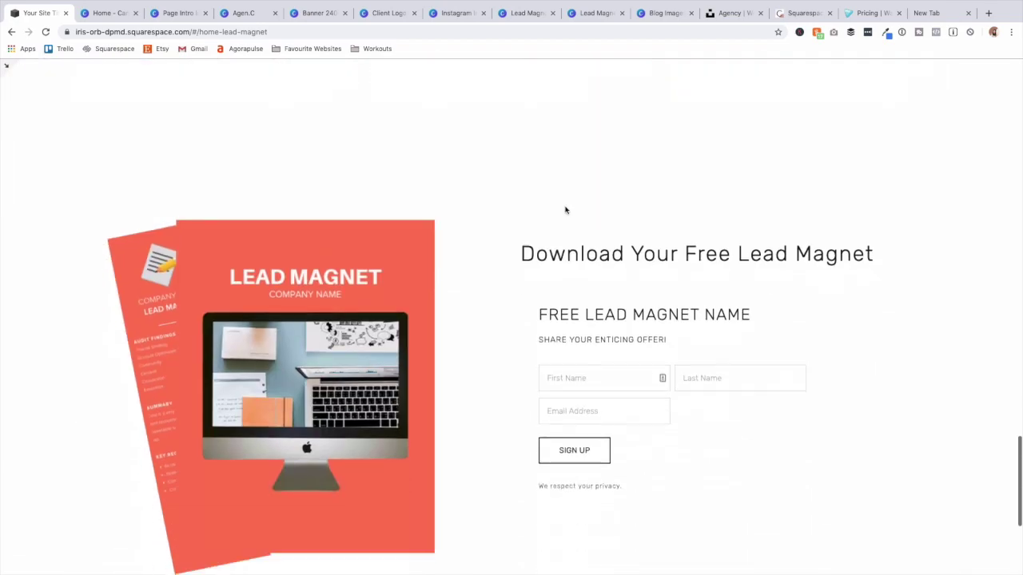
scroll(479, 192, up, 10)
scroll(444, 184, up, 3)
key(Escape)
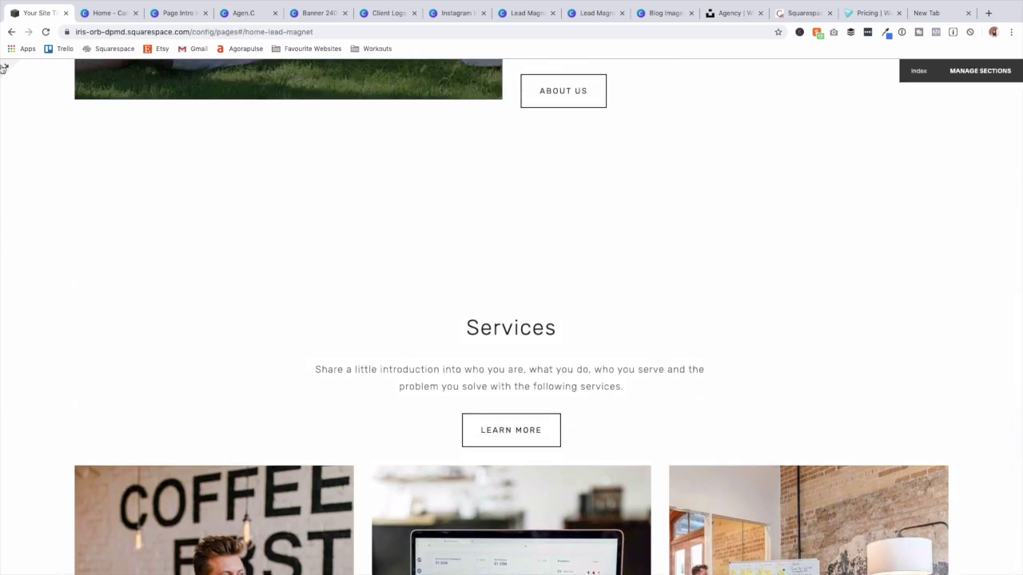
click(966, 84)
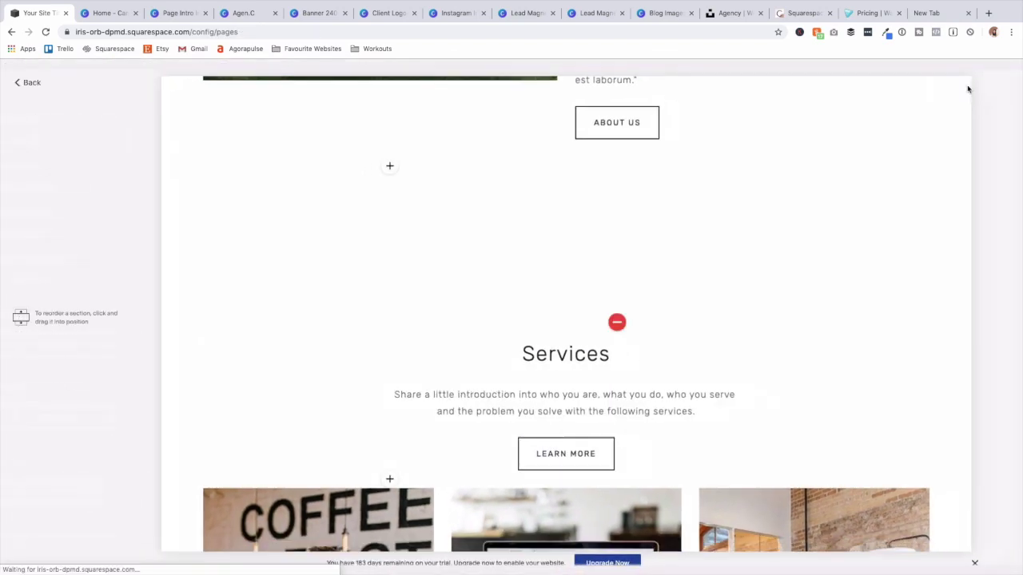
scroll(686, 359, down, 5)
drag(685, 354, 682, 314)
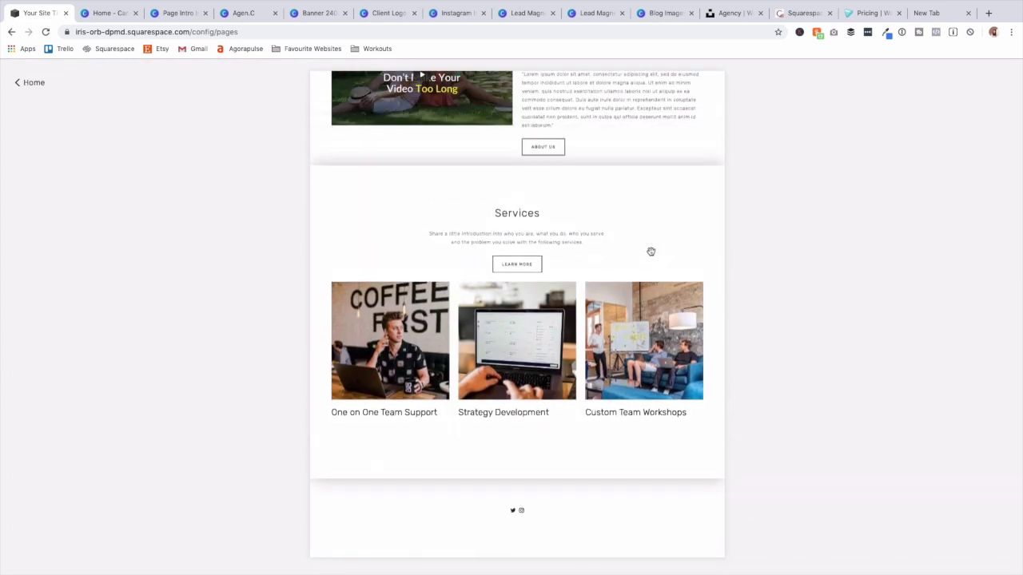
scroll(703, 247, up, 5)
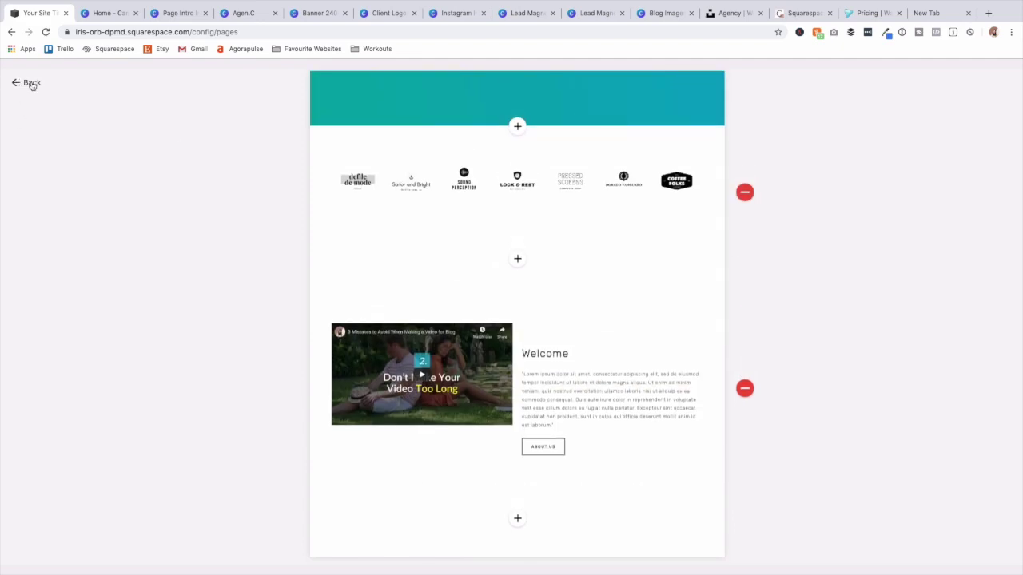
click(31, 83)
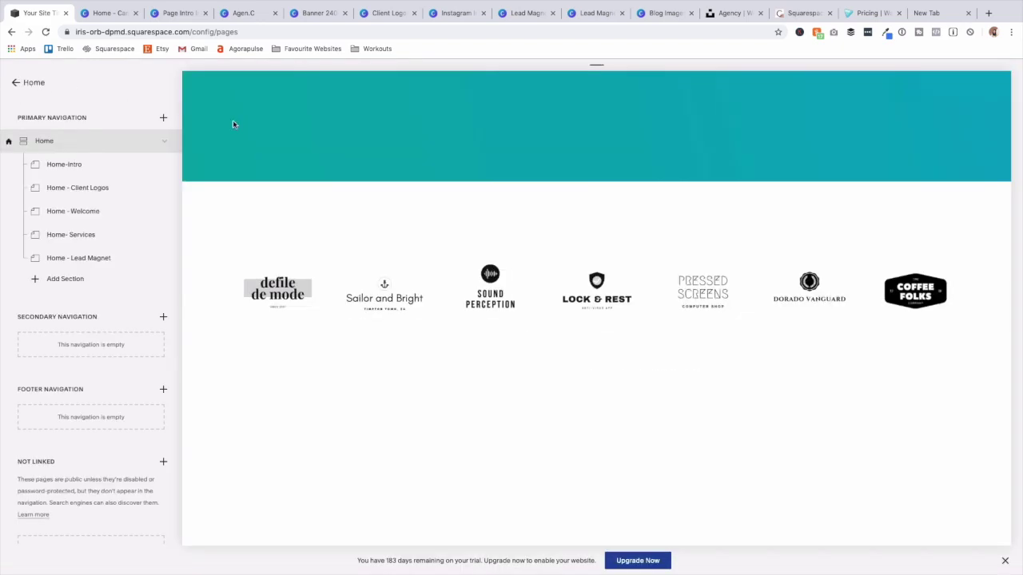
Give the Home - Services section a pale banner image background and save it.
scroll(429, 181, down, 10)
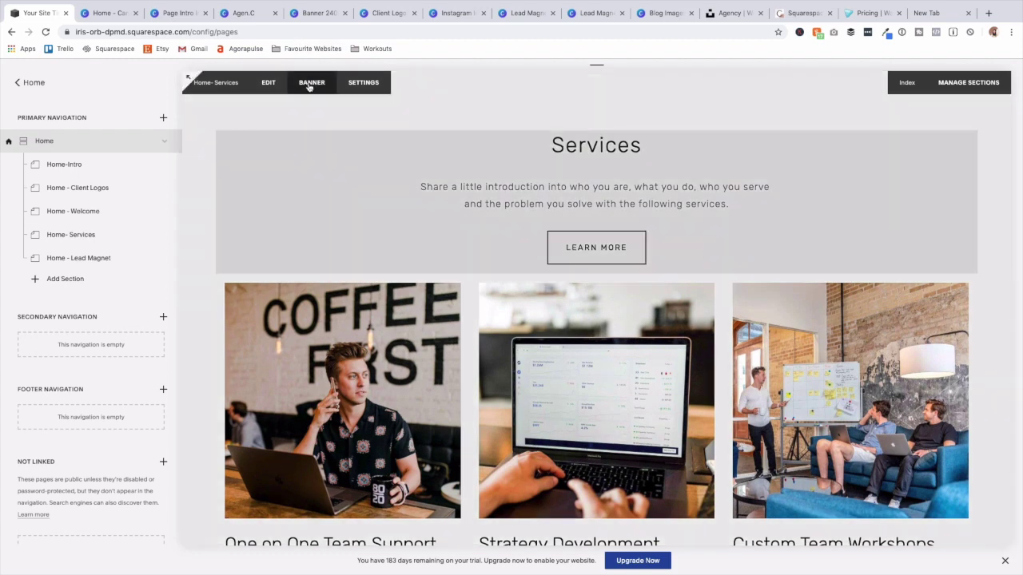
click(311, 83)
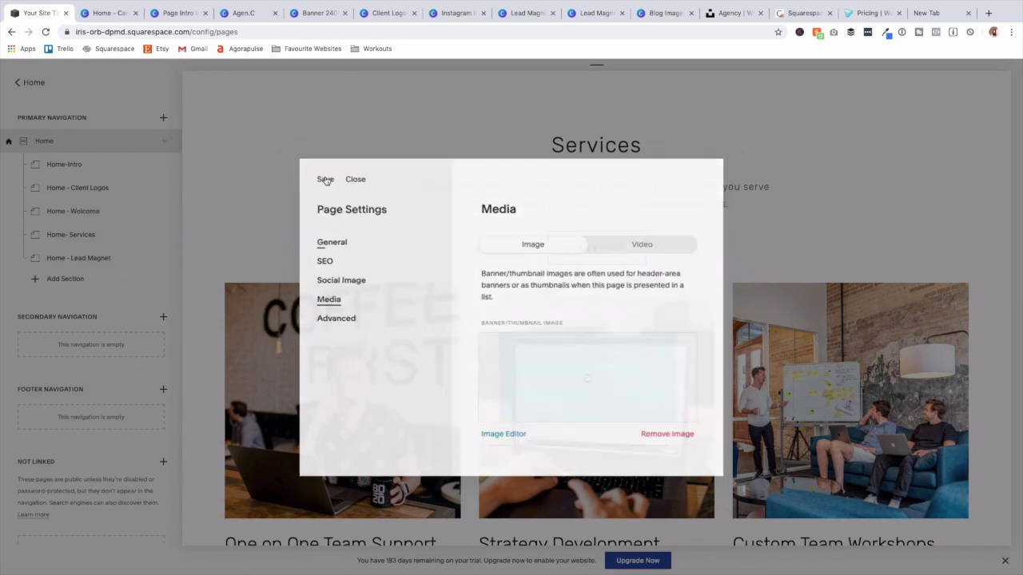
click(324, 178)
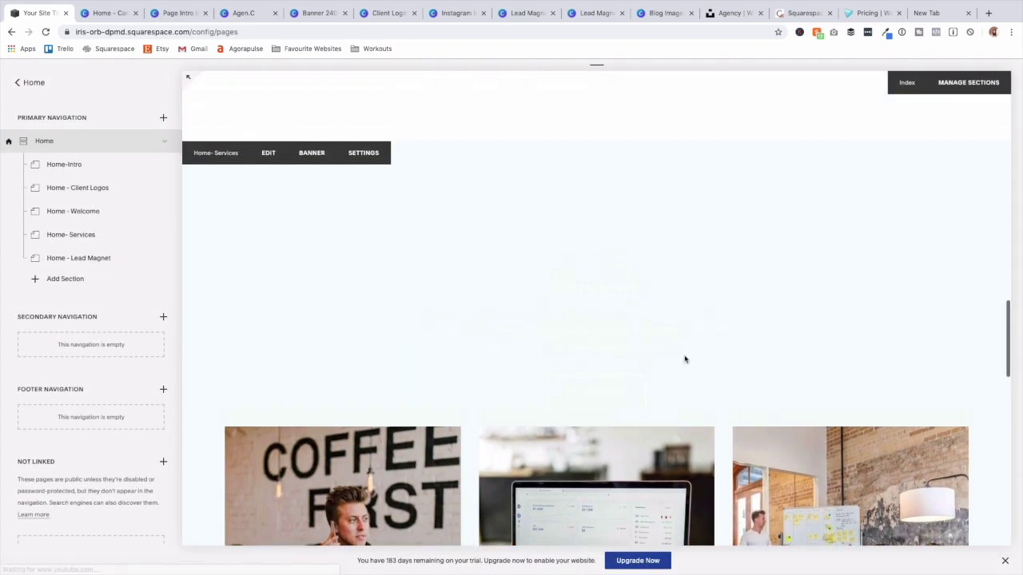
Give the Home - Lead Magnet section a teal gradient banner image and save it.
scroll(555, 339, down, 10)
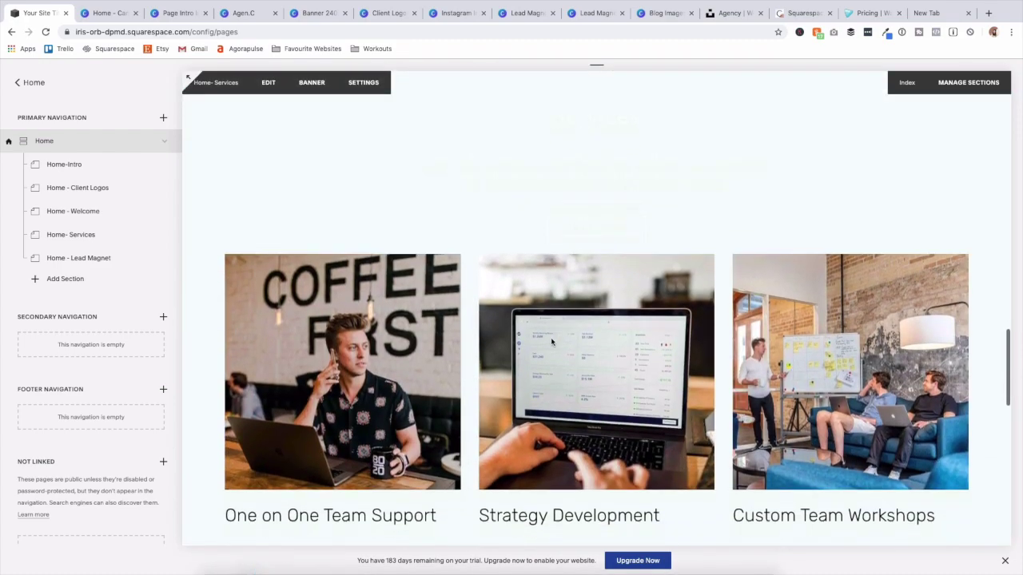
scroll(550, 341, up, 2)
scroll(549, 341, up, 1)
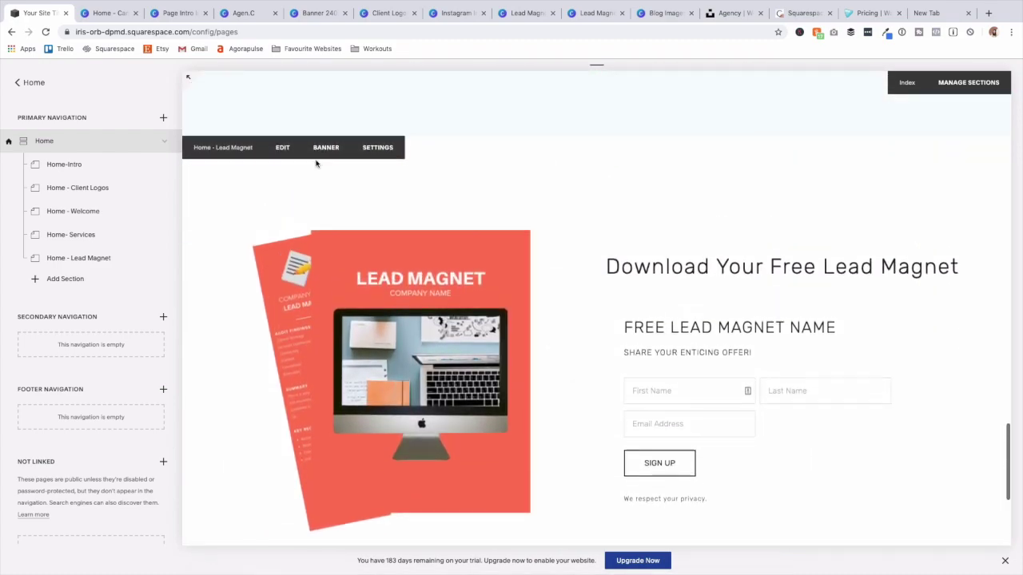
click(325, 149)
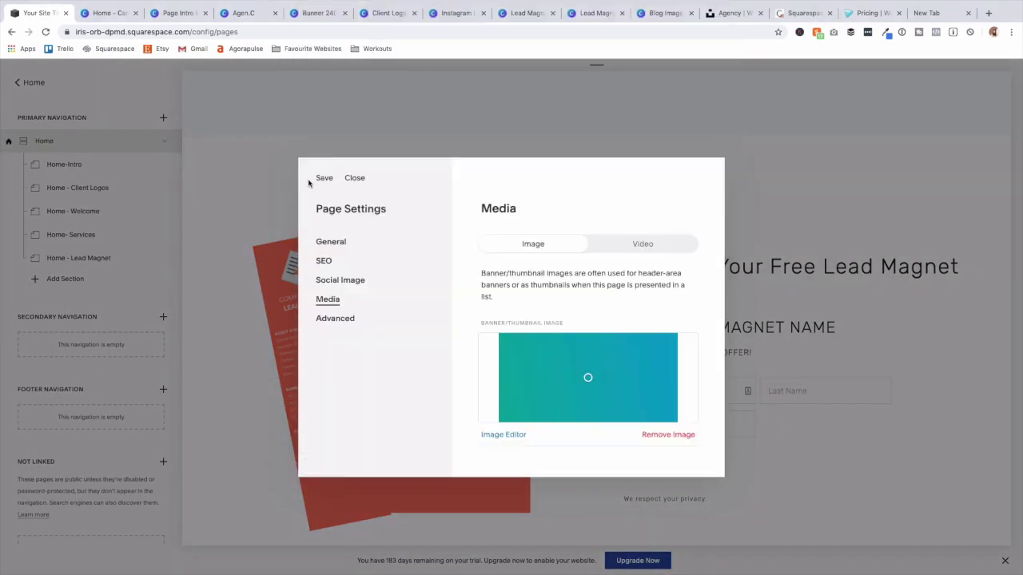
click(322, 178)
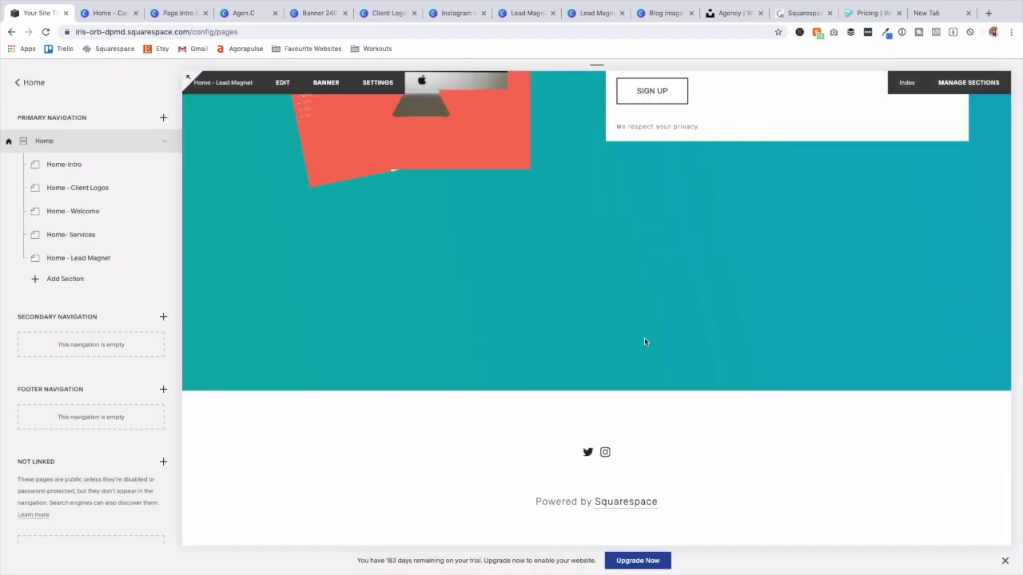
scroll(649, 342, up, 17)
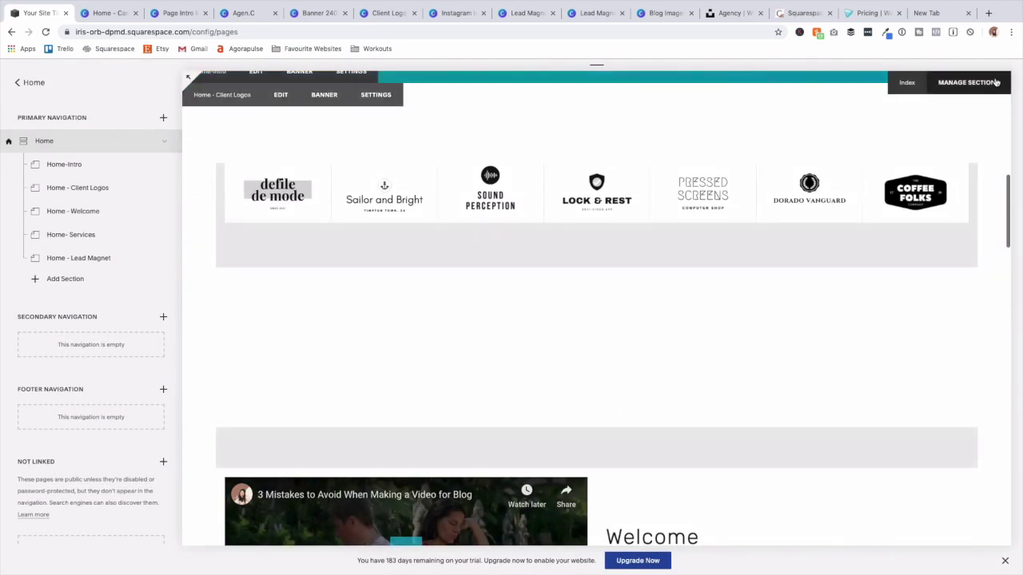
click(984, 83)
scroll(584, 251, up, 5)
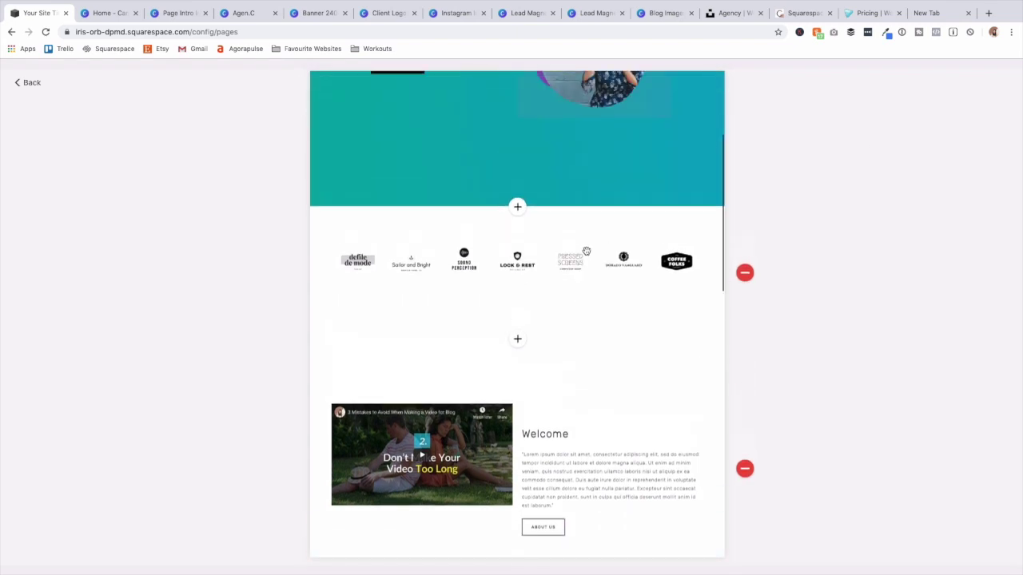
scroll(614, 261, down, 6)
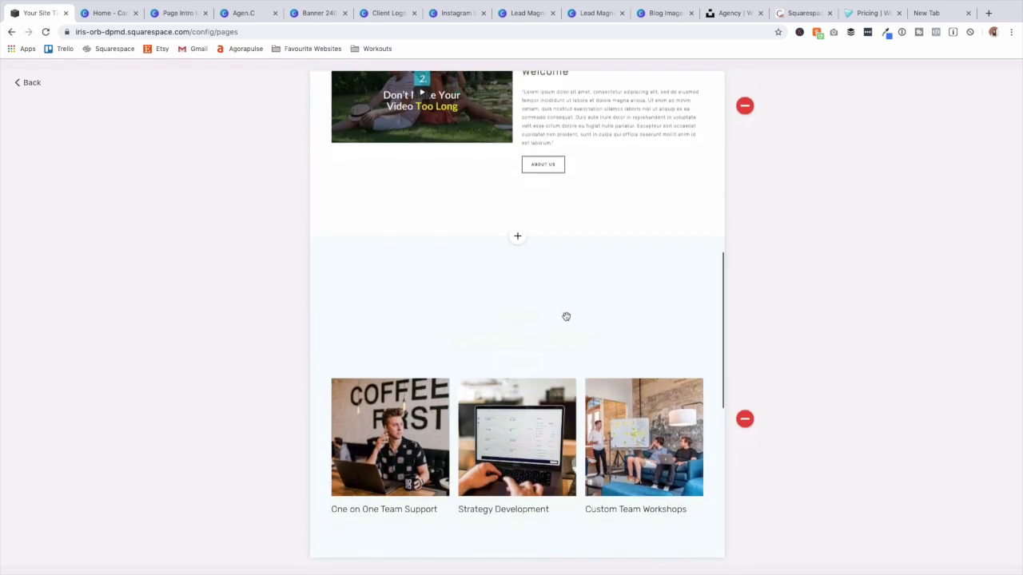
scroll(585, 329, down, 5)
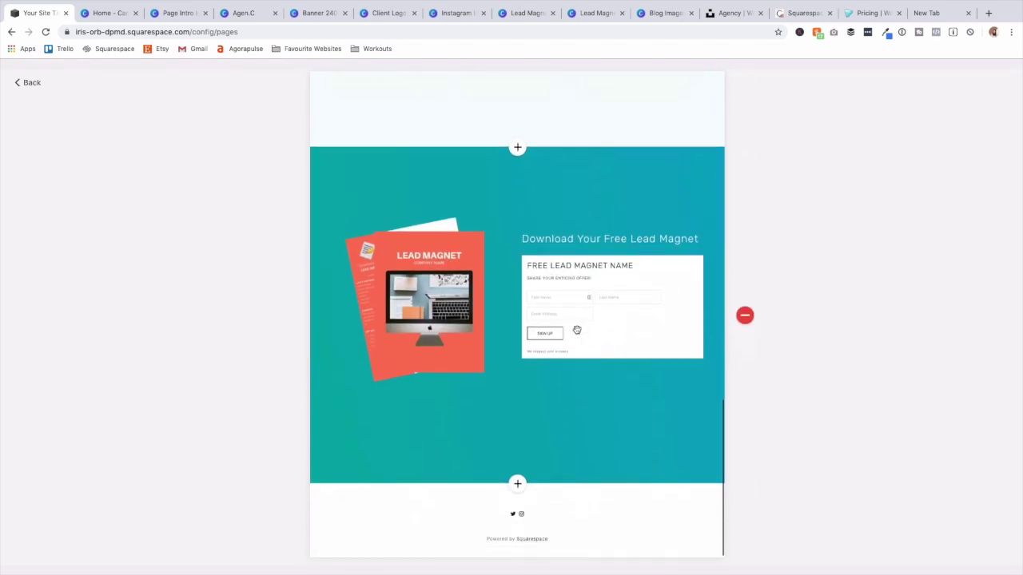
scroll(587, 326, up, 10)
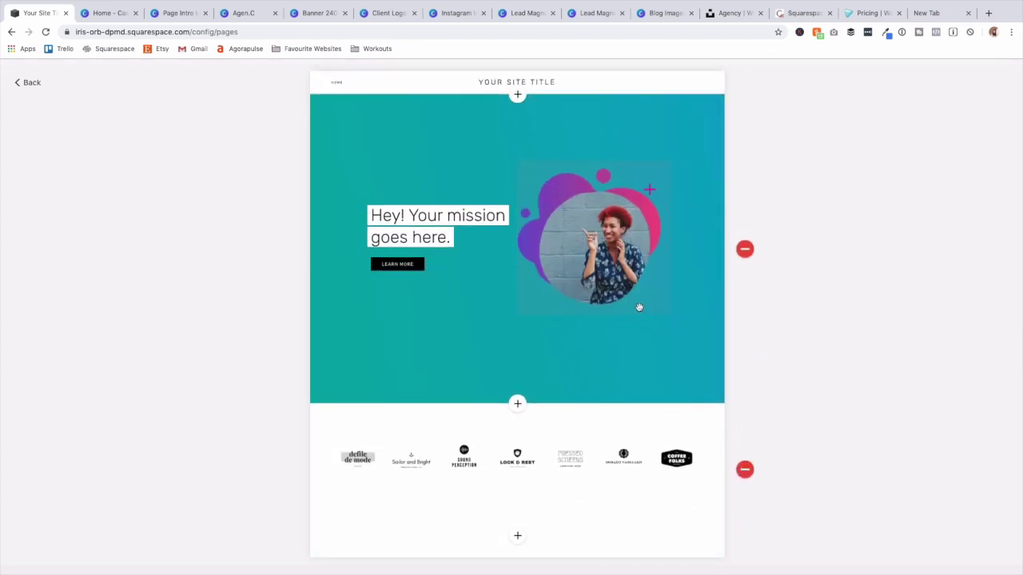
scroll(423, 294, down, 2)
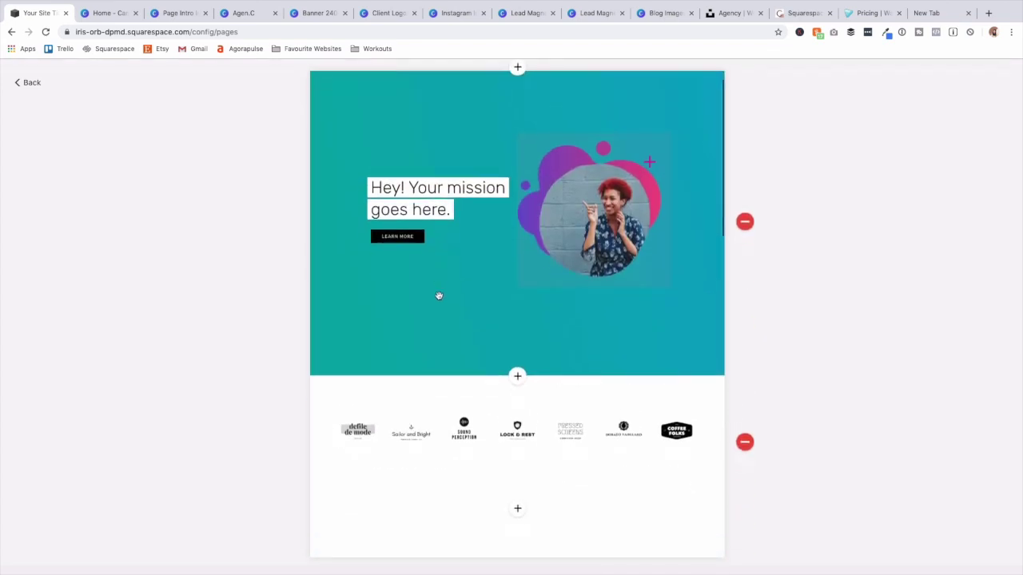
scroll(461, 293, down, 2)
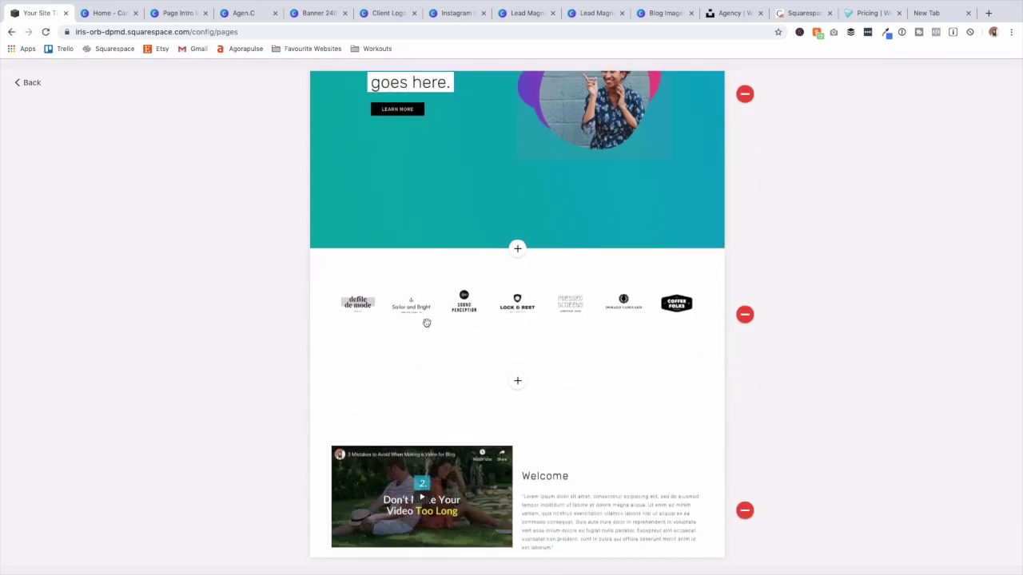
scroll(426, 323, down, 5)
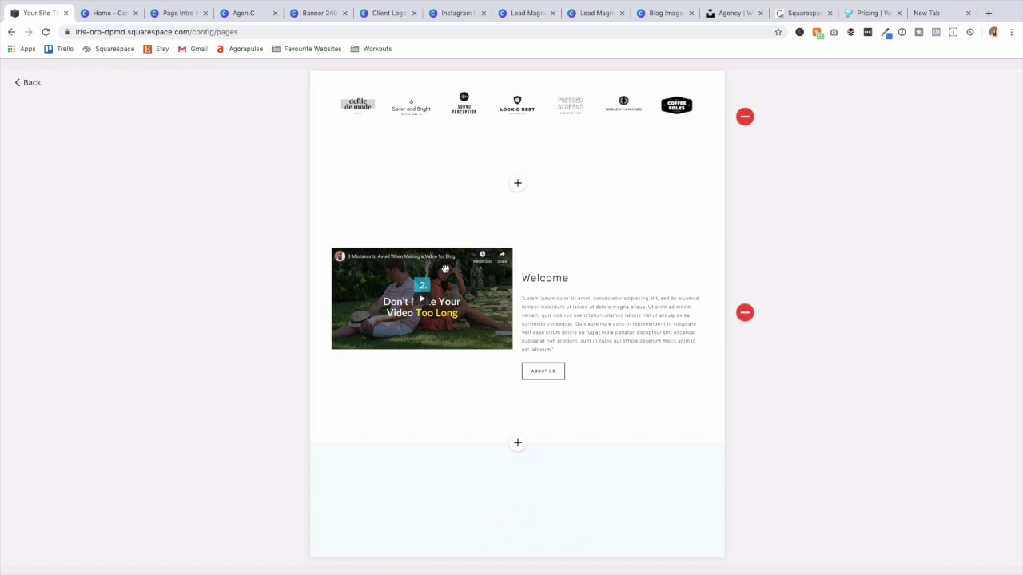
scroll(445, 269, down, 5)
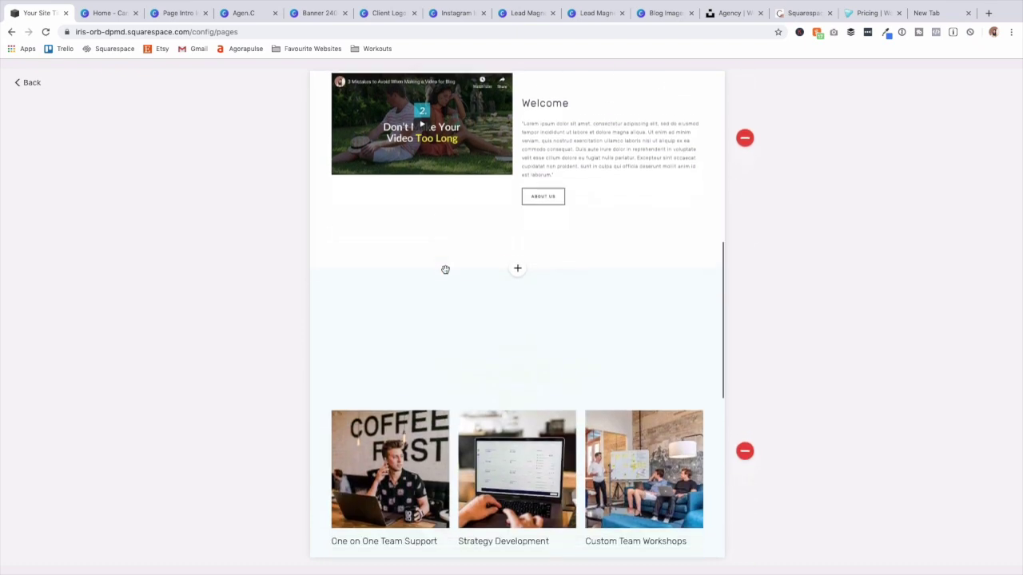
scroll(541, 285, down, 1)
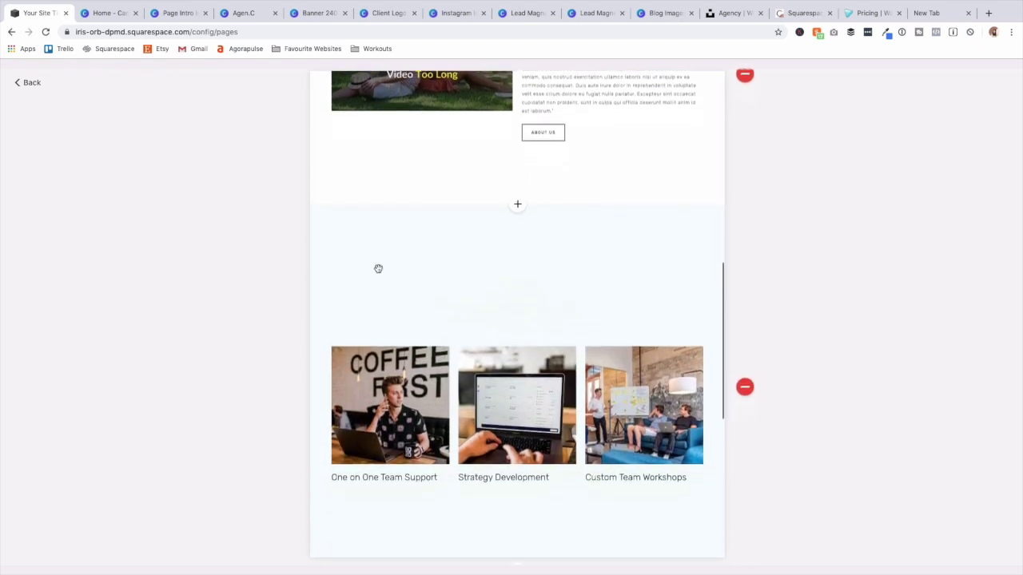
scroll(541, 326, down, 3)
scroll(541, 326, down, 5)
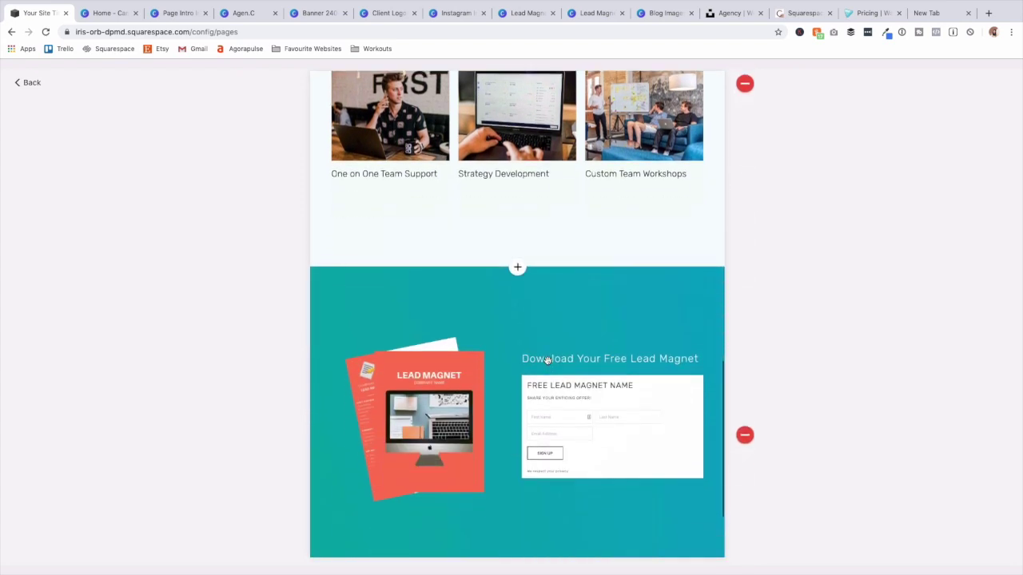
scroll(576, 374, up, 20)
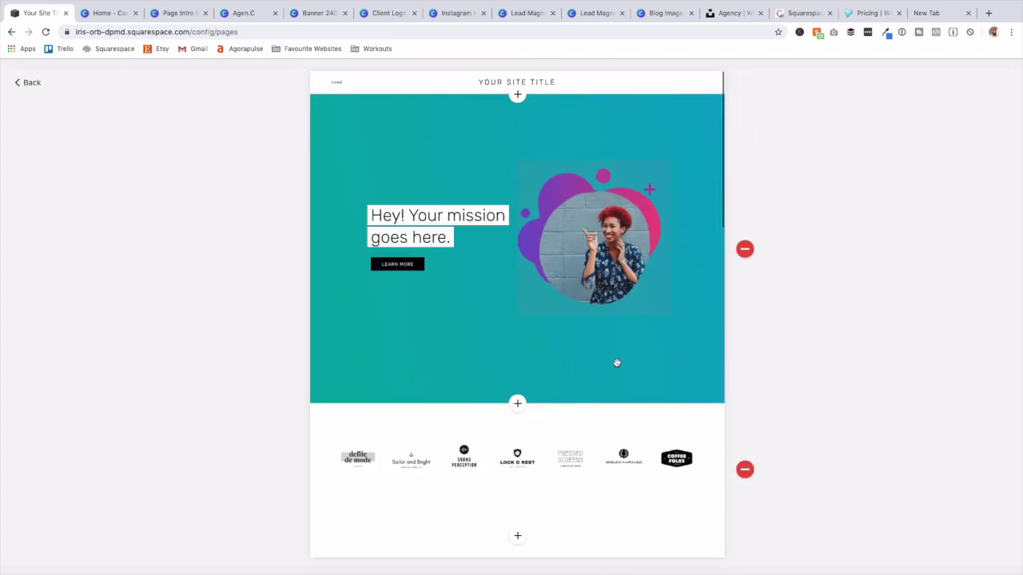
click(32, 83)
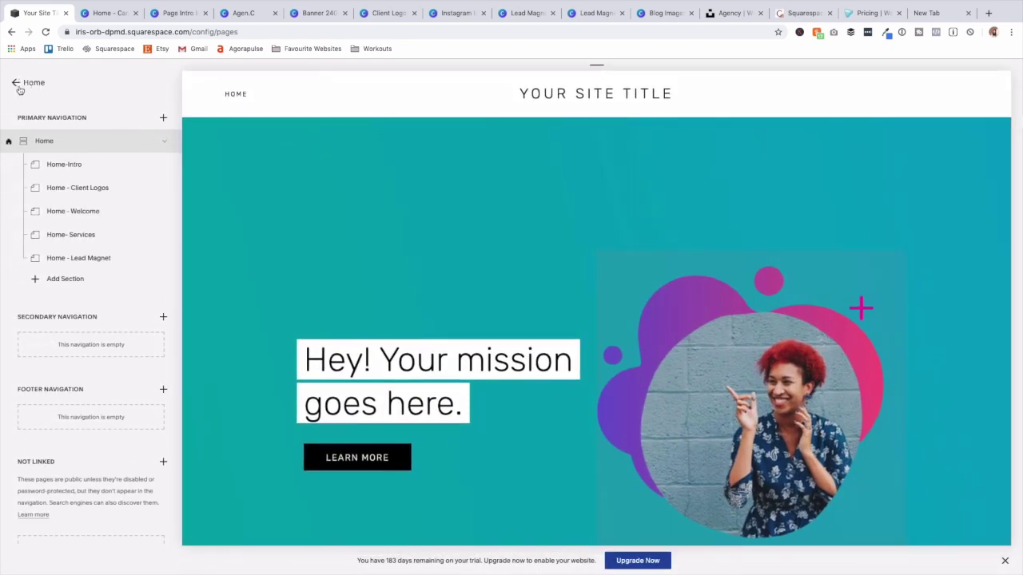
Return from the Home page to the main site menu and open the Design settings.
click(18, 83)
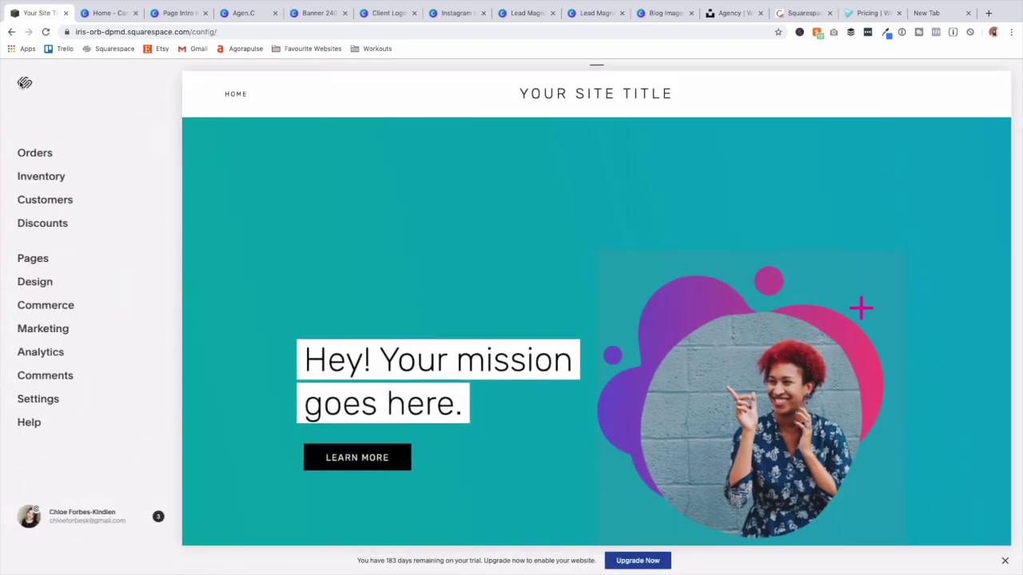
click(35, 283)
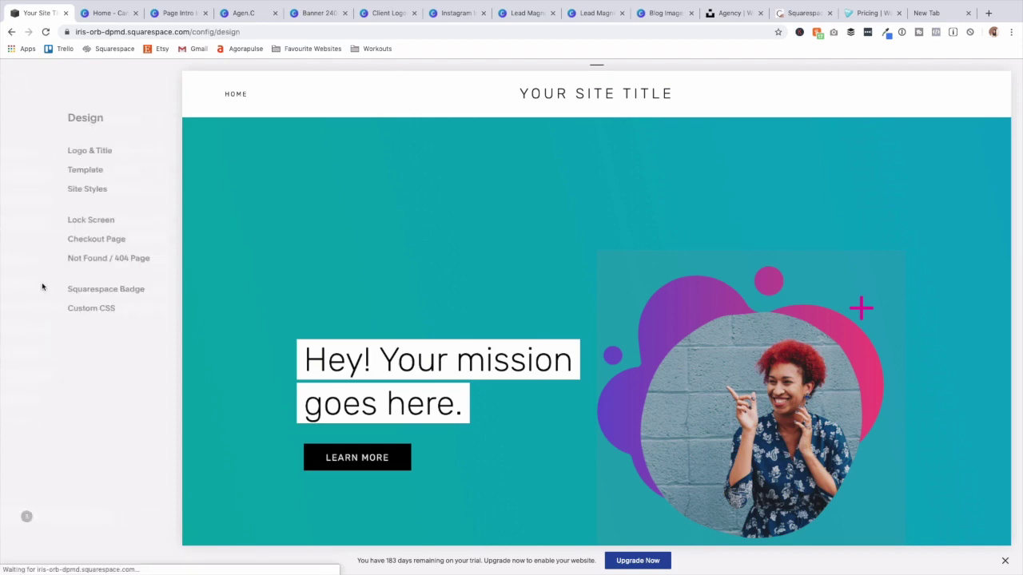
mouse_move(339, 335)
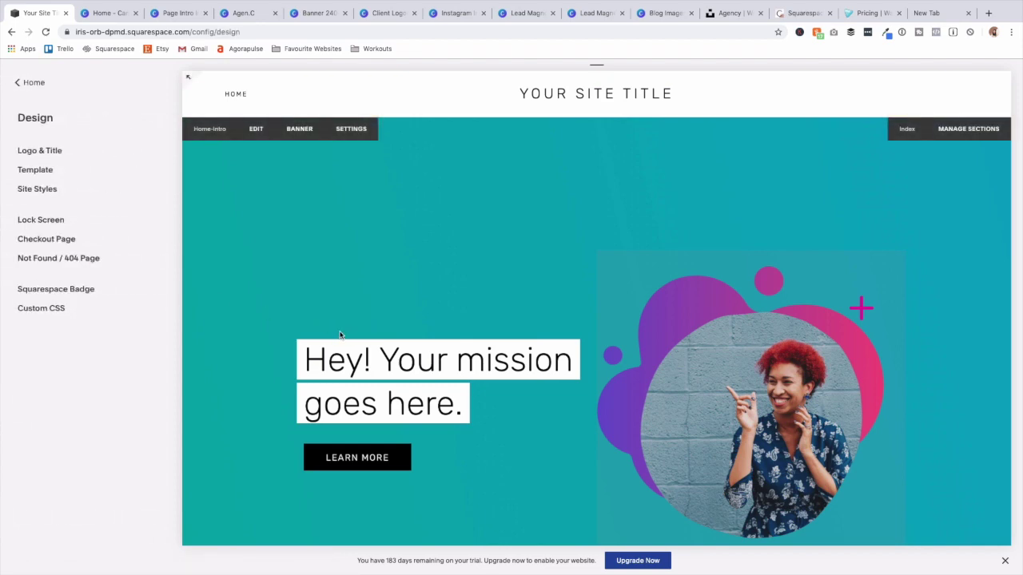
scroll(339, 335, down, 10)
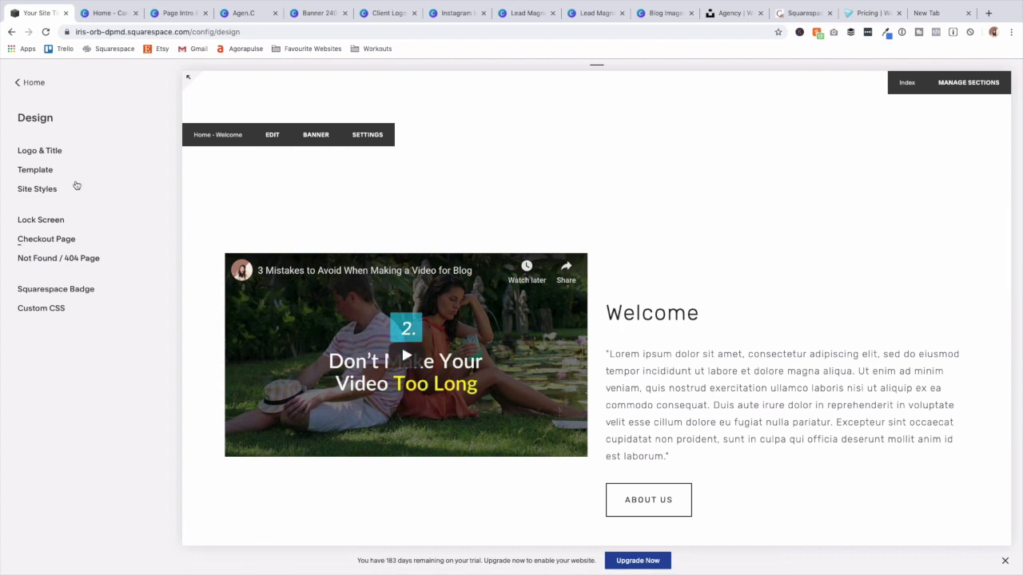
Open Site Styles and filter them from the hero image block down to its Learn More button.
click(33, 192)
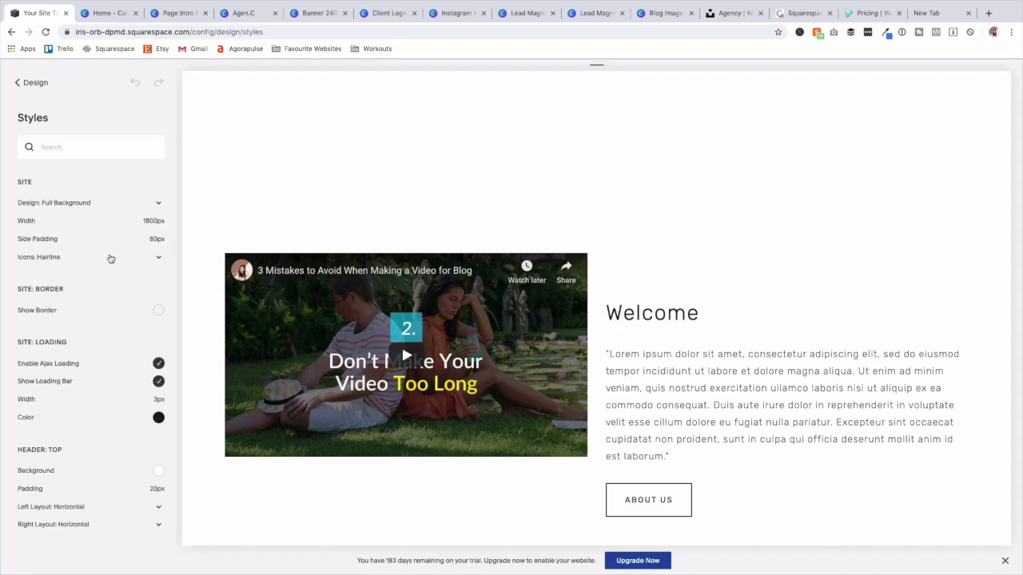
scroll(125, 265, down, 15)
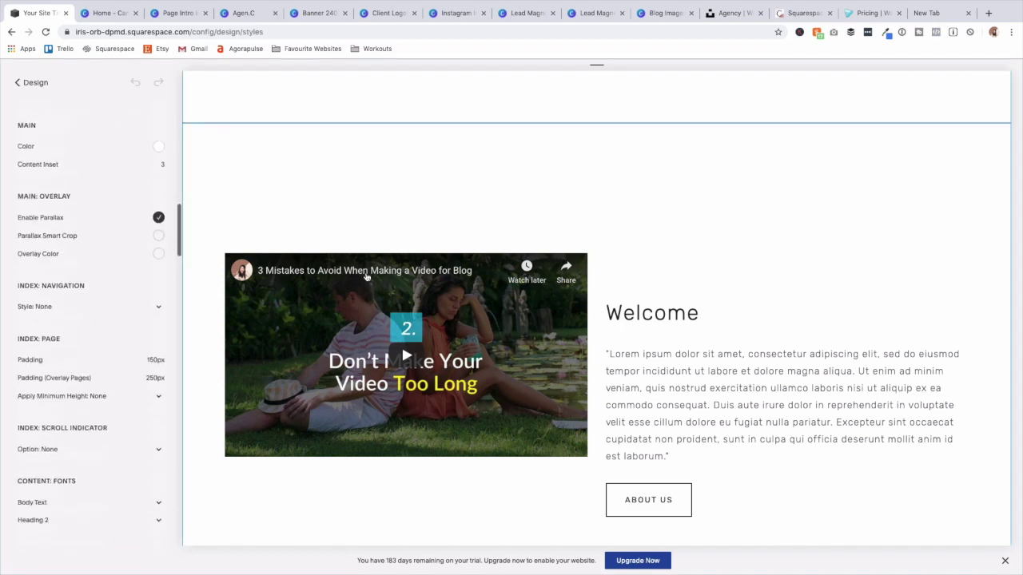
scroll(367, 278, up, 3)
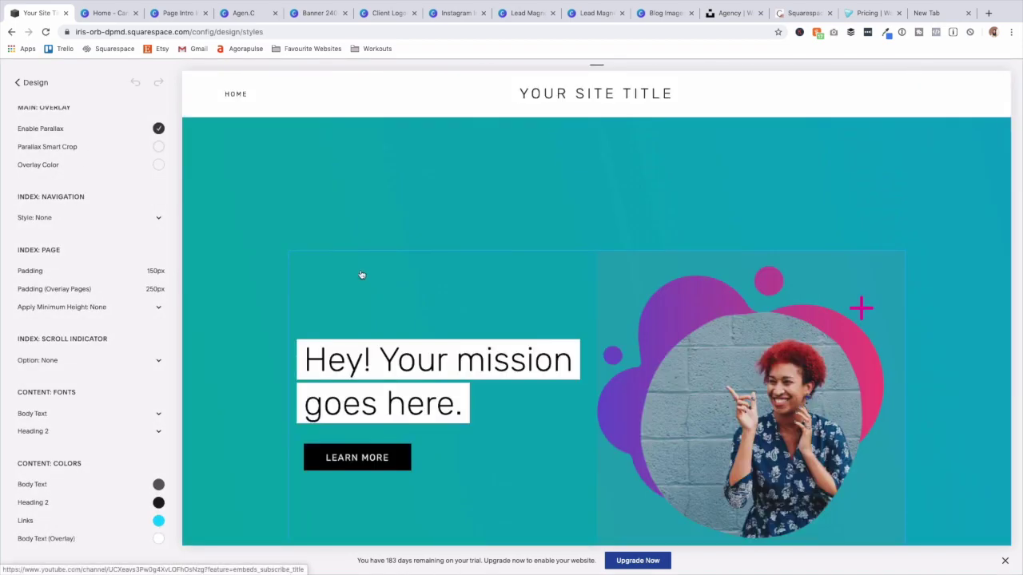
scroll(361, 274, down, 2)
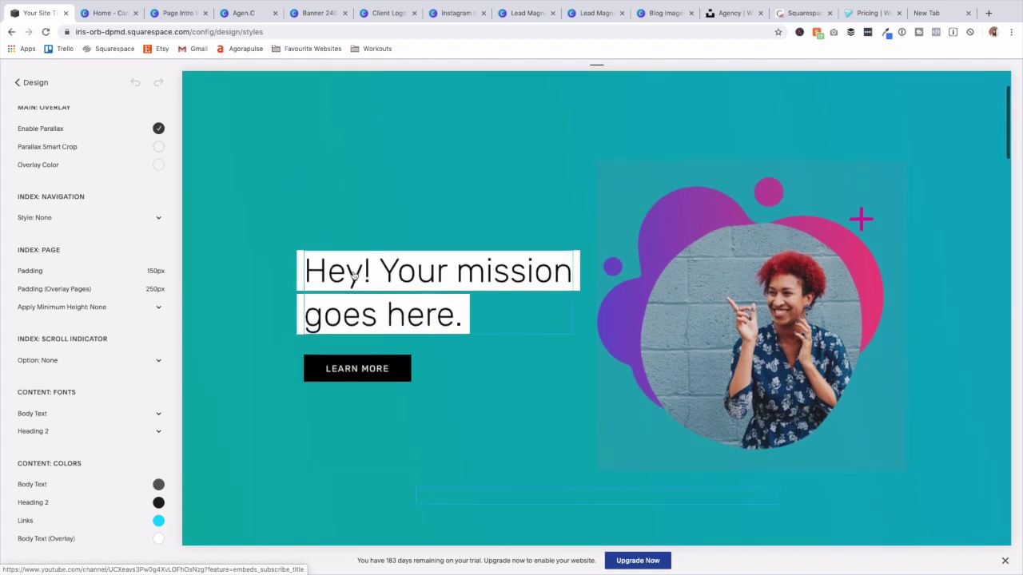
click(356, 275)
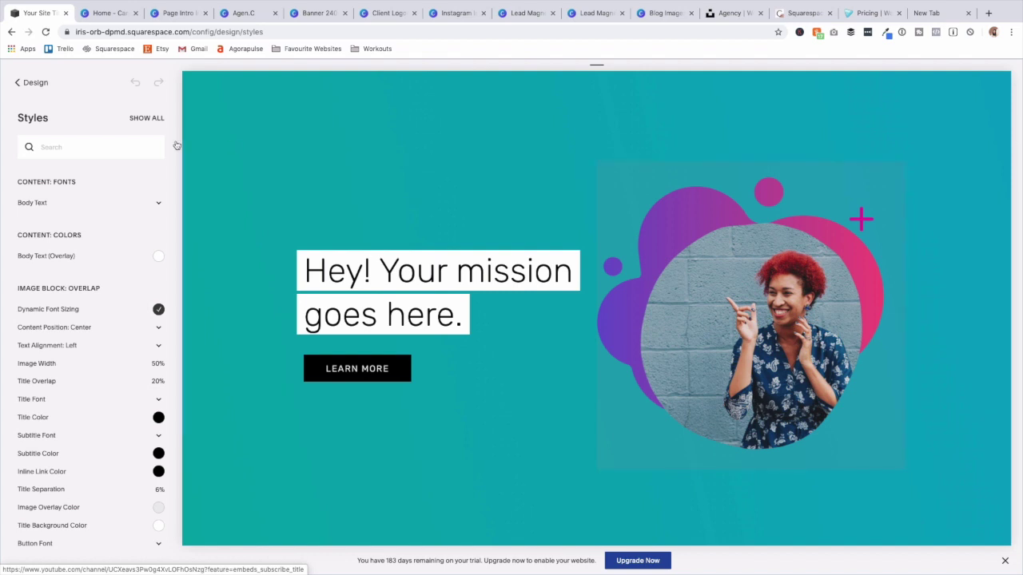
click(146, 118)
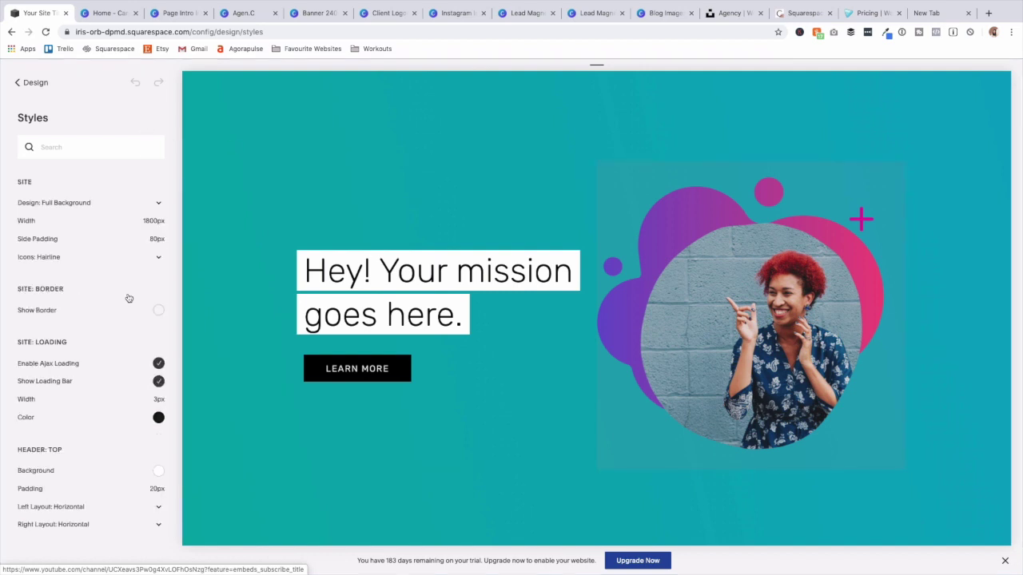
click(710, 246)
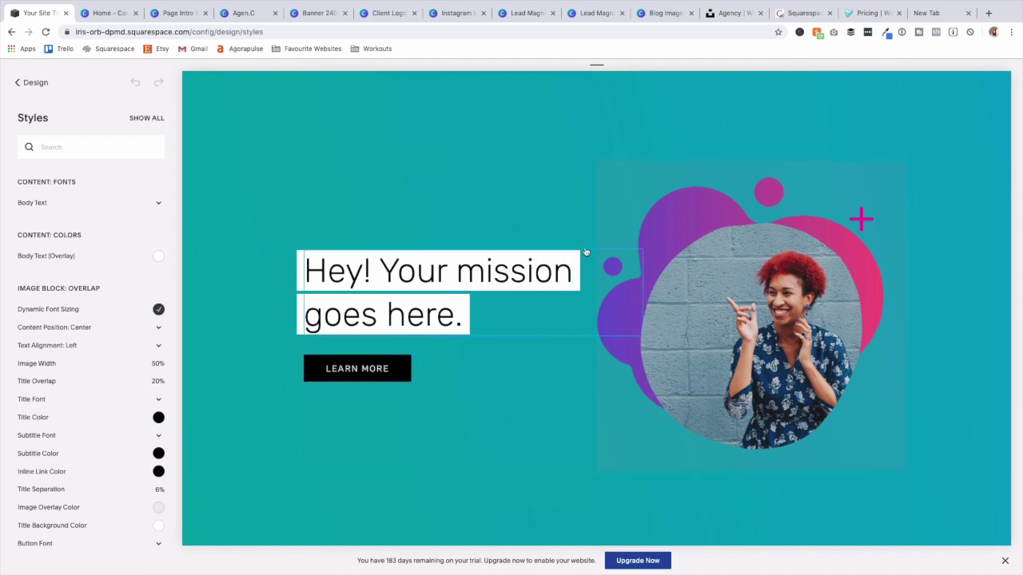
click(355, 372)
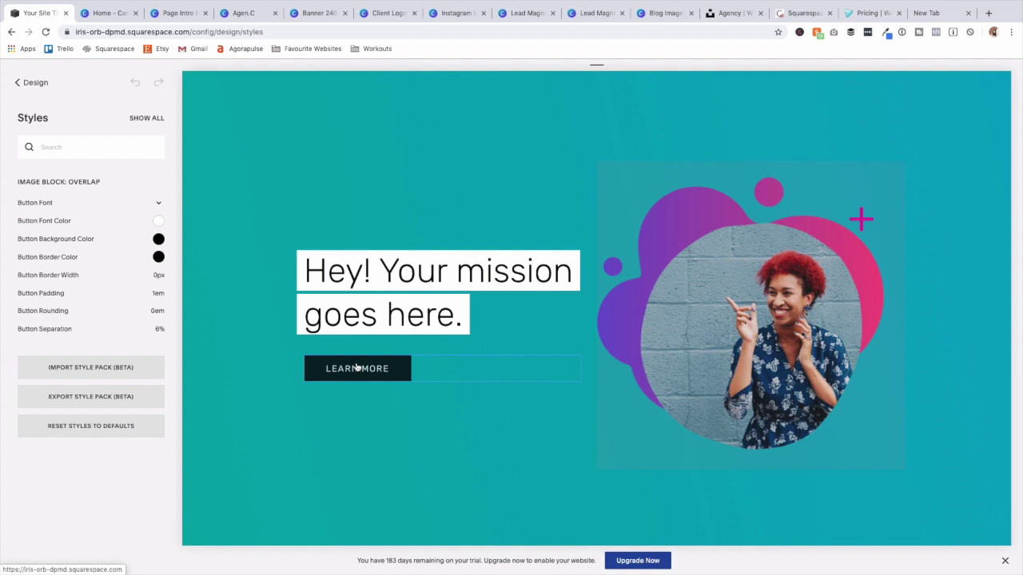
scroll(319, 385, down, 1)
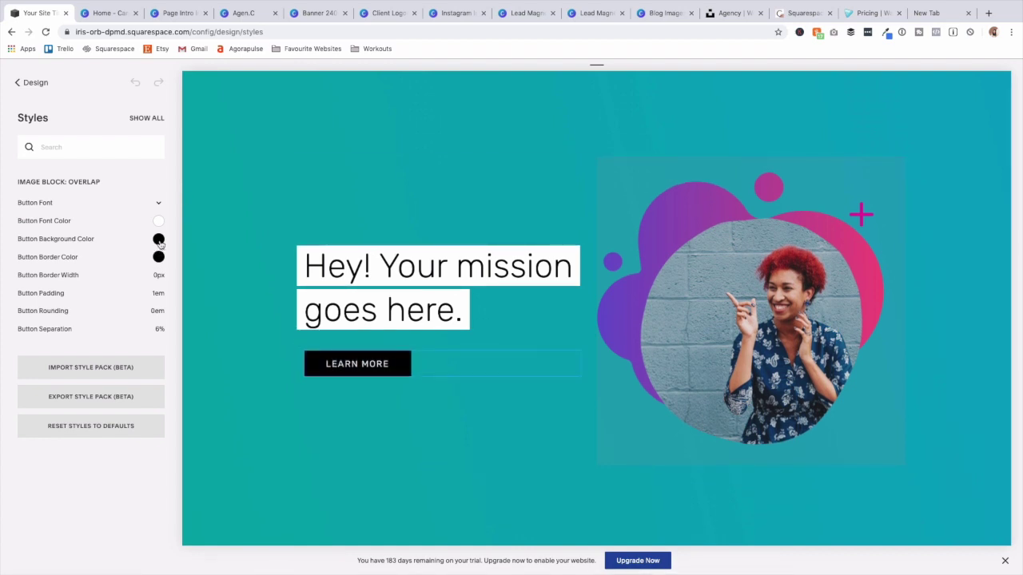
Change the Learn More button font from Rubik to Helvetica Neue.
click(159, 205)
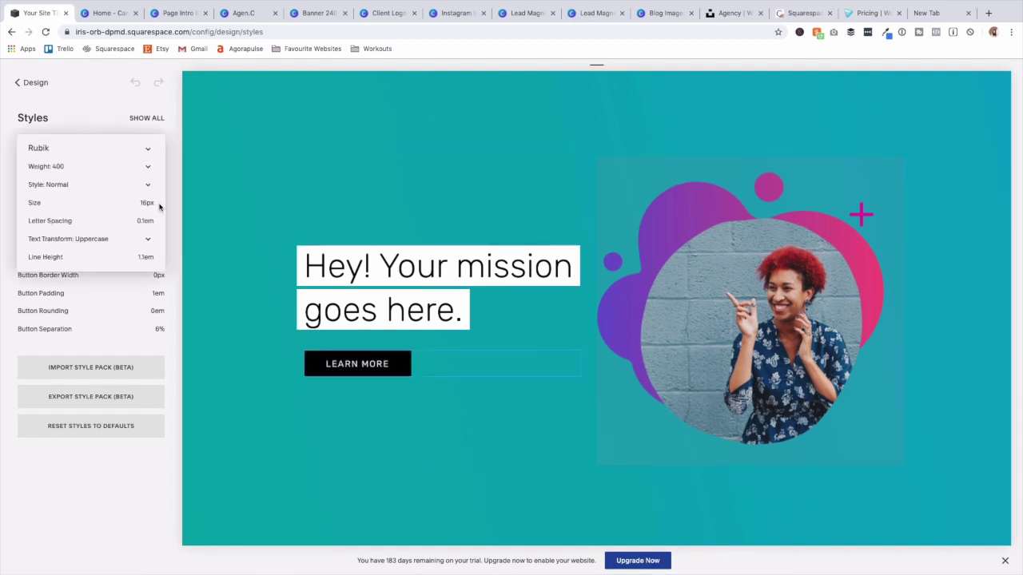
click(82, 148)
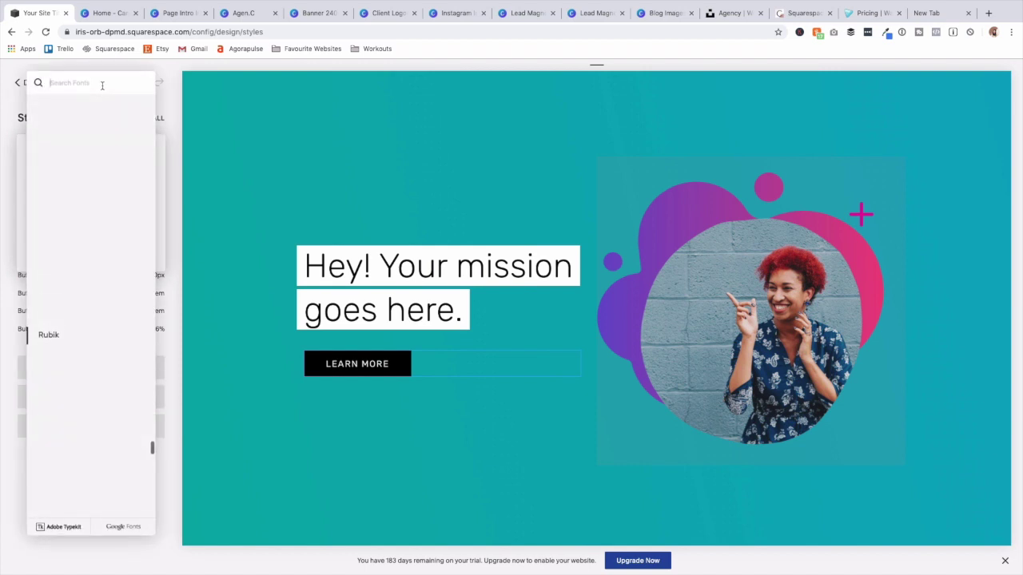
text(hel)
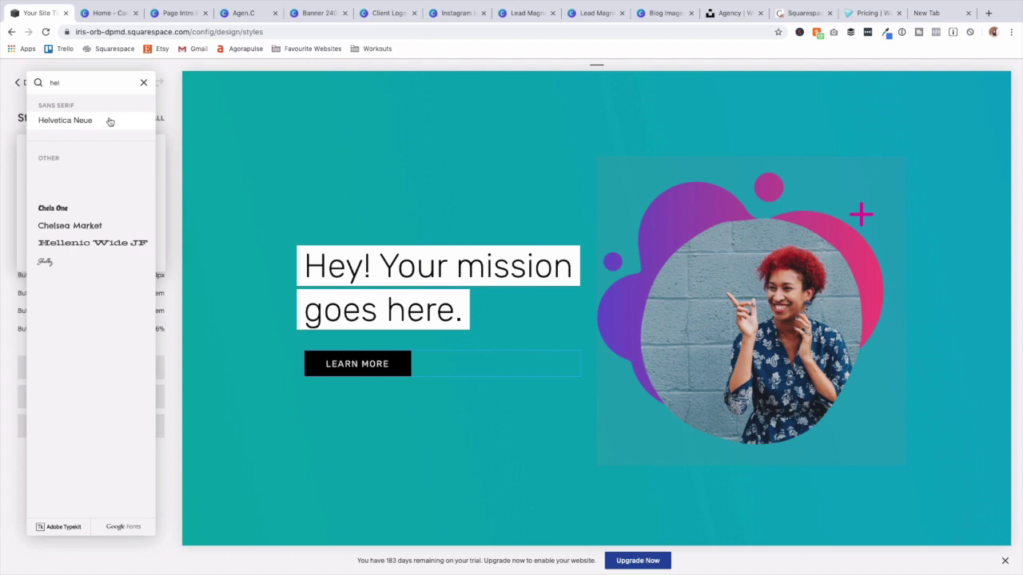
click(175, 199)
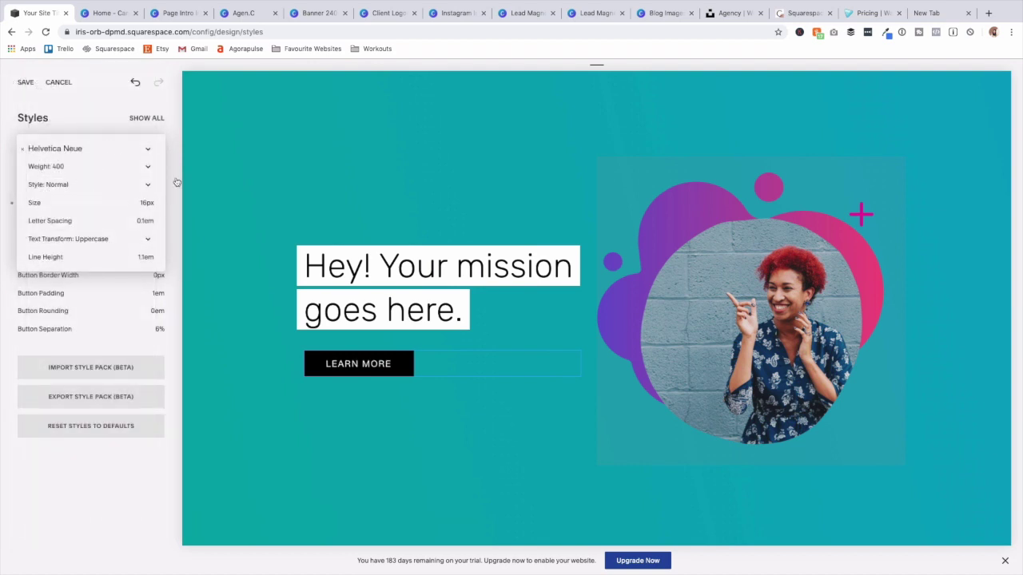
click(136, 309)
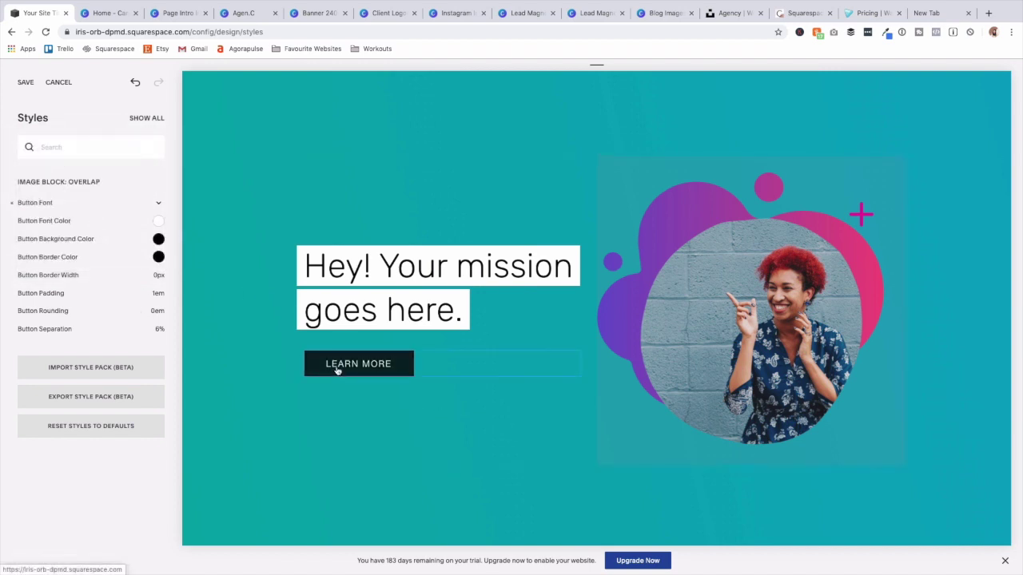
Set the button background and border colours to orange #fd8445.
click(159, 242)
click(96, 183)
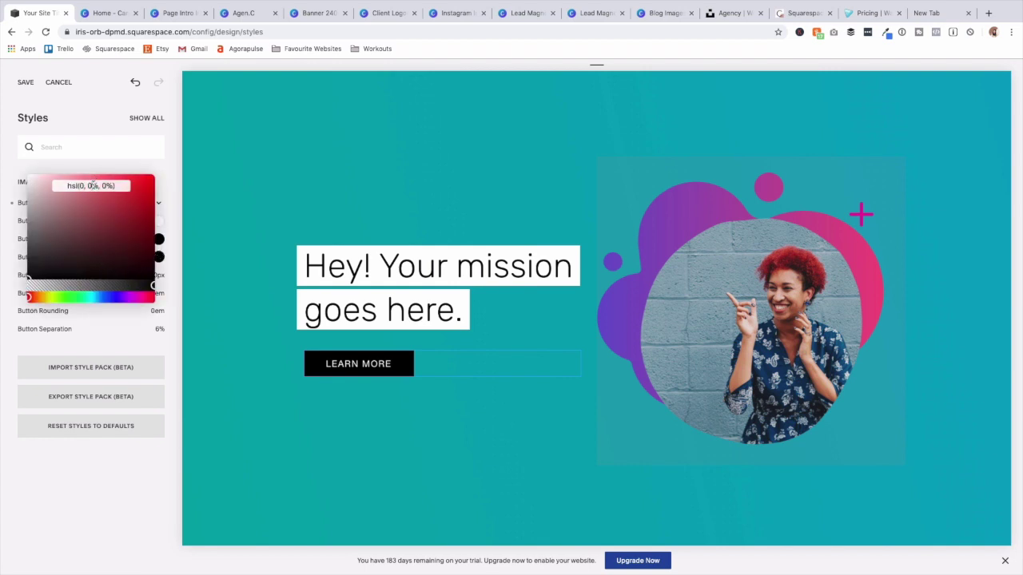
text(#fd8445)
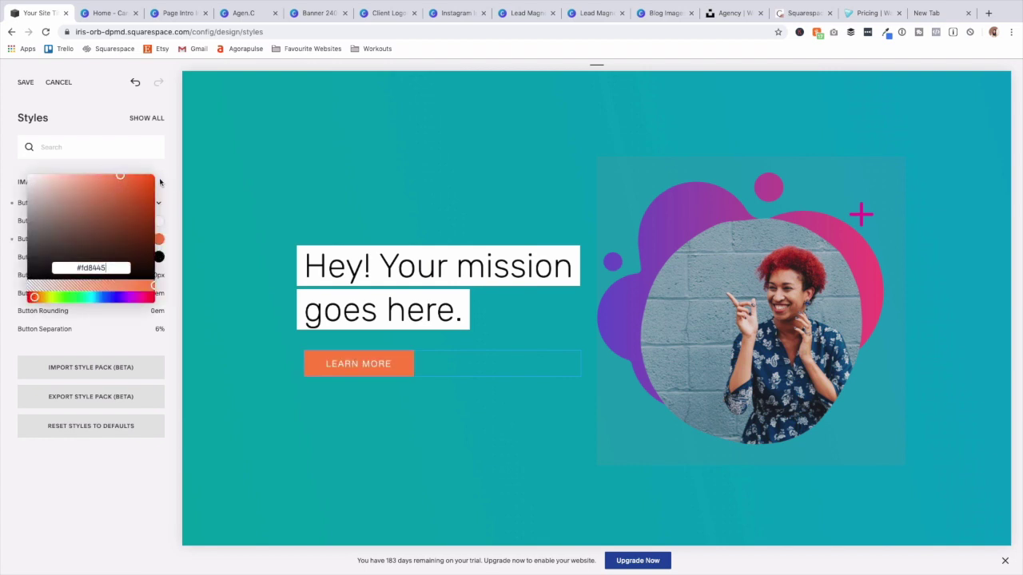
key(Return)
click(161, 261)
click(160, 261)
click(97, 207)
text(#fd8445)
click(162, 284)
Set button padding to 1.1em and font weight to 700, keep 16px size, and save the styles.
mouse_move(52, 295)
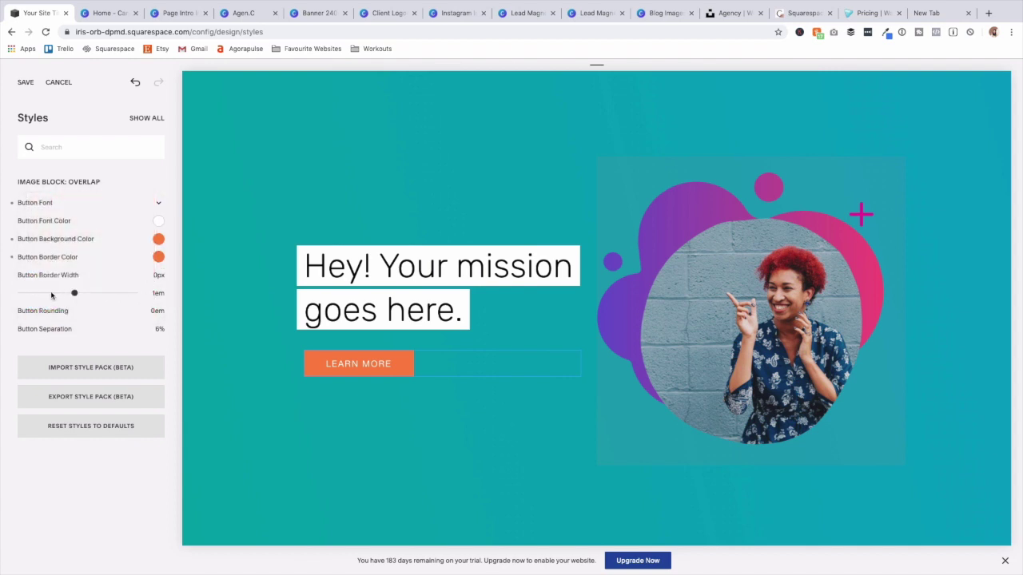
drag(76, 292, 81, 293)
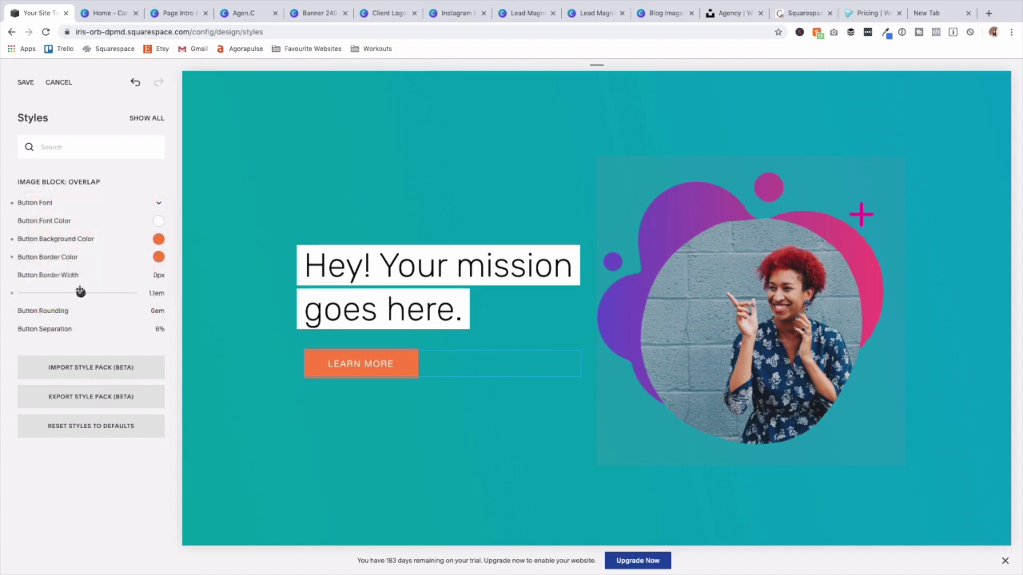
mouse_move(55, 331)
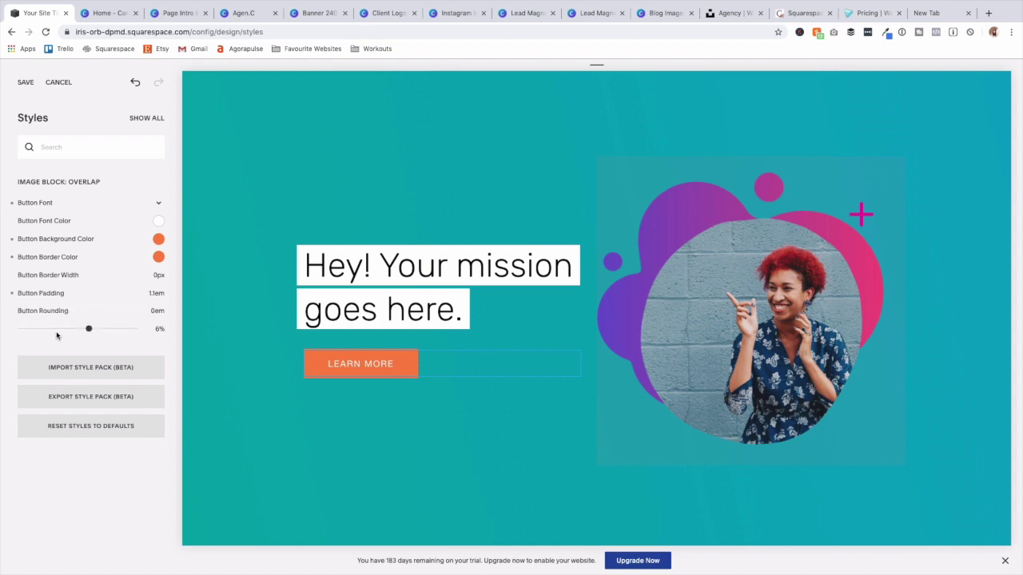
click(77, 202)
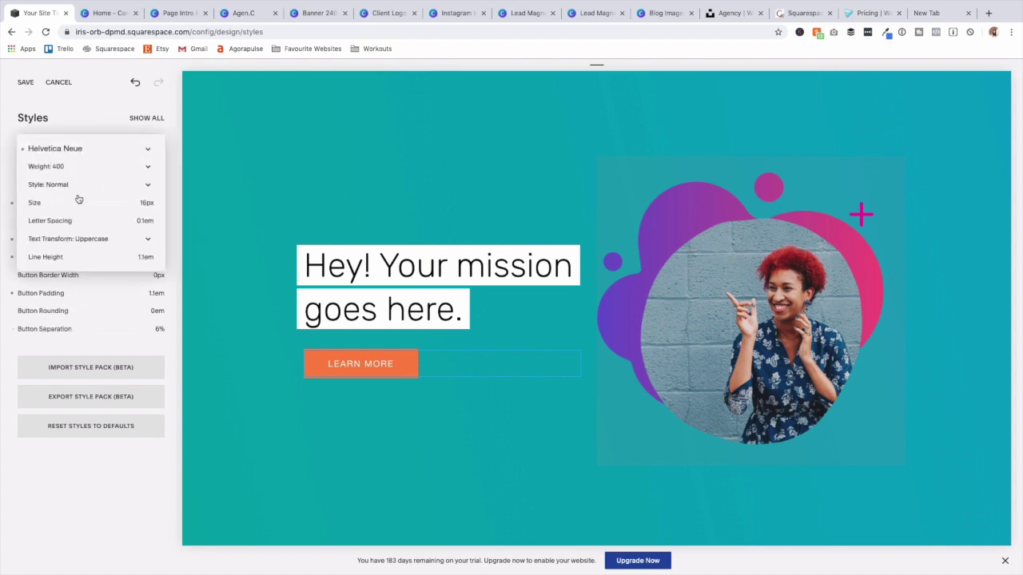
click(54, 167)
click(53, 174)
drag(37, 202, 37, 203)
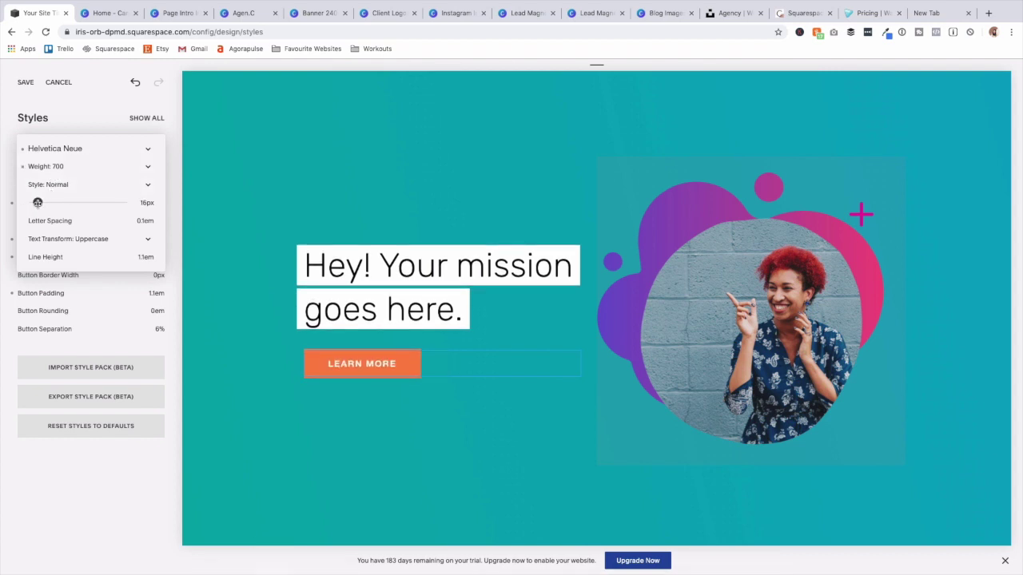
scroll(85, 383, up, 10)
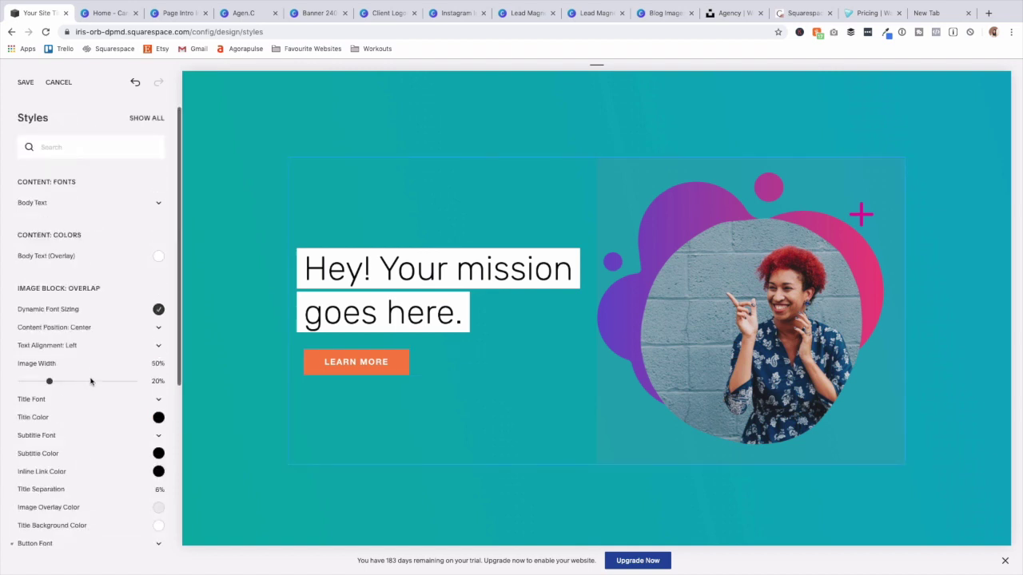
click(23, 84)
Scroll down to the Services section and select its heading to show its Heading 2 styles.
scroll(462, 231, down, 2)
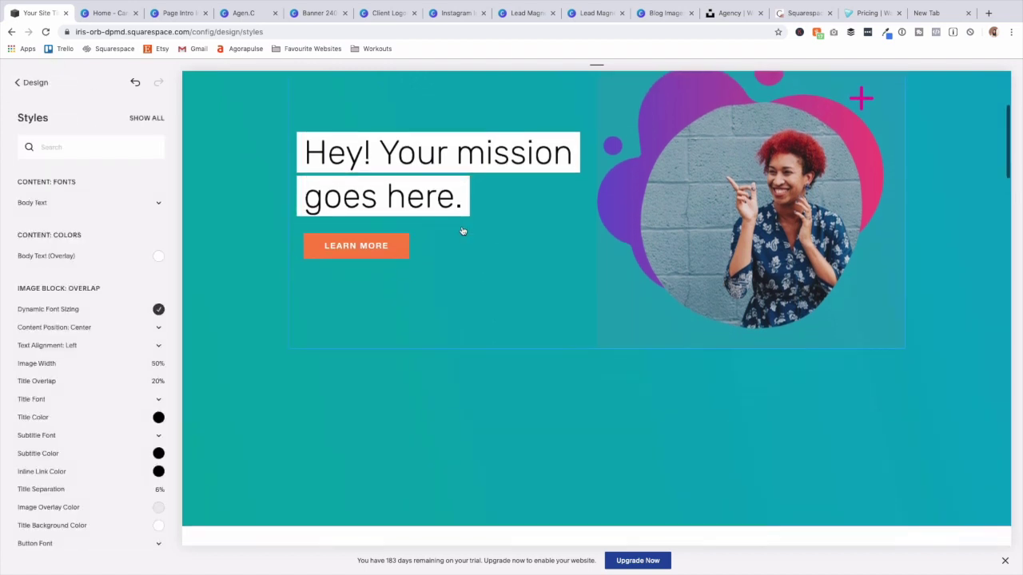
scroll(499, 240, down, 3)
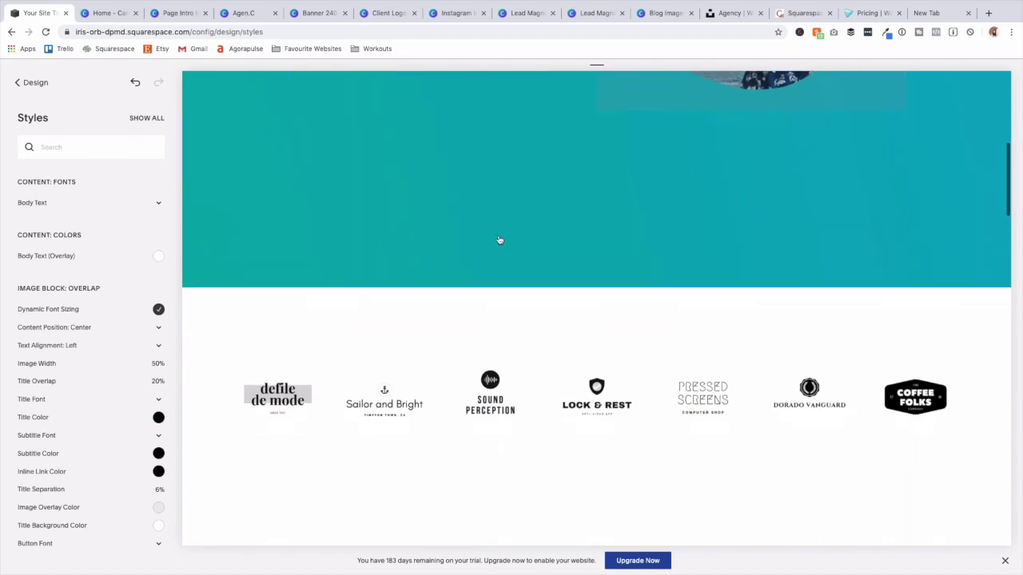
scroll(498, 240, down, 5)
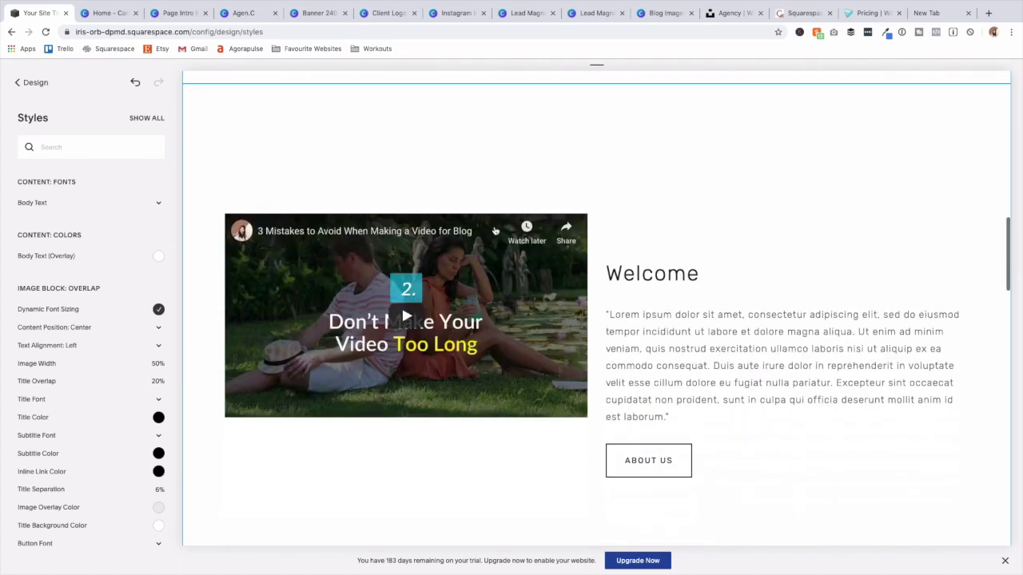
scroll(495, 231, down, 5)
scroll(493, 233, down, 2)
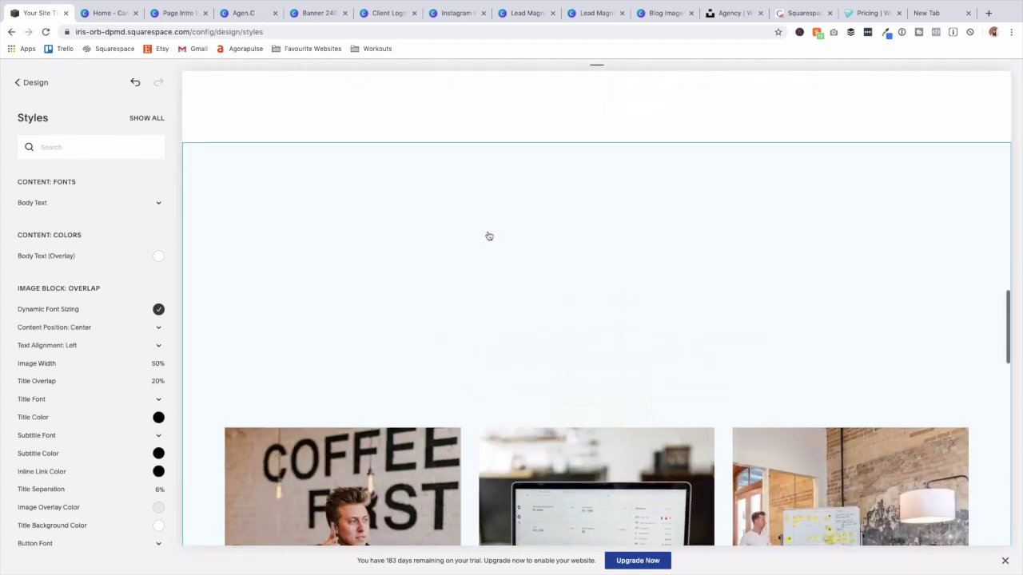
scroll(489, 235, down, 3)
scroll(489, 236, up, 2)
click(397, 196)
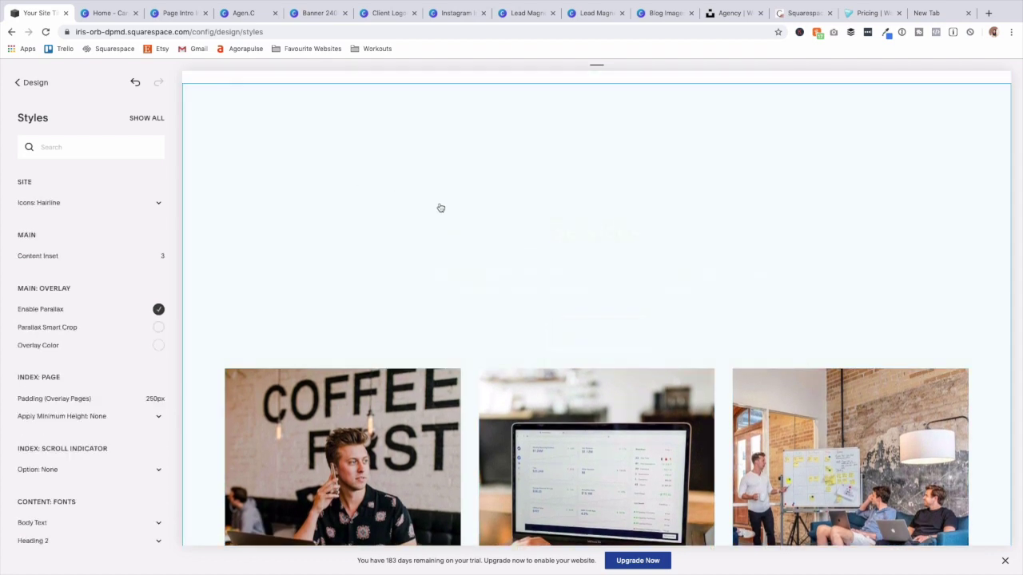
click(601, 231)
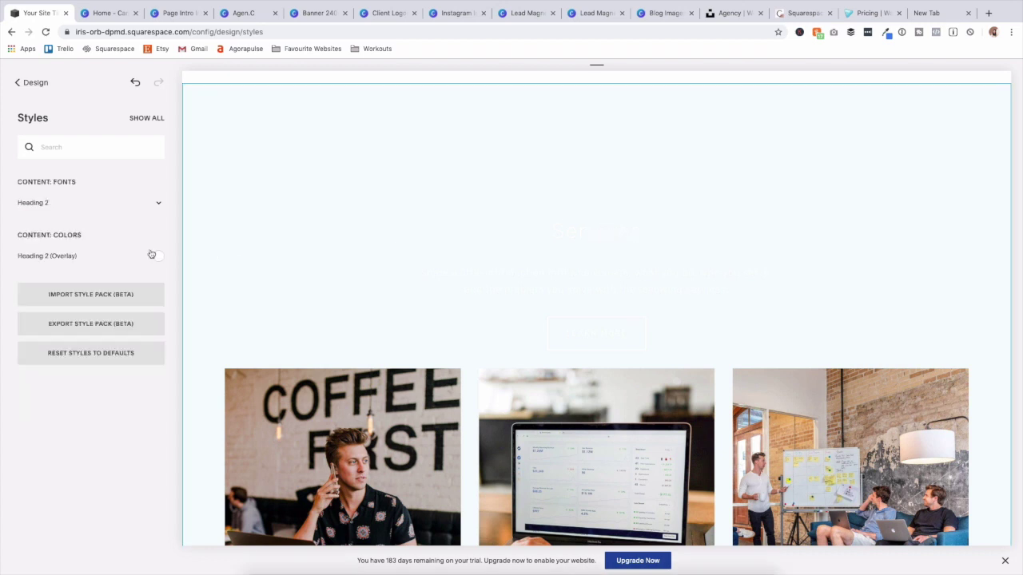
Change the Services Heading 2 font from Rubik to Helvetica Neue.
click(157, 206)
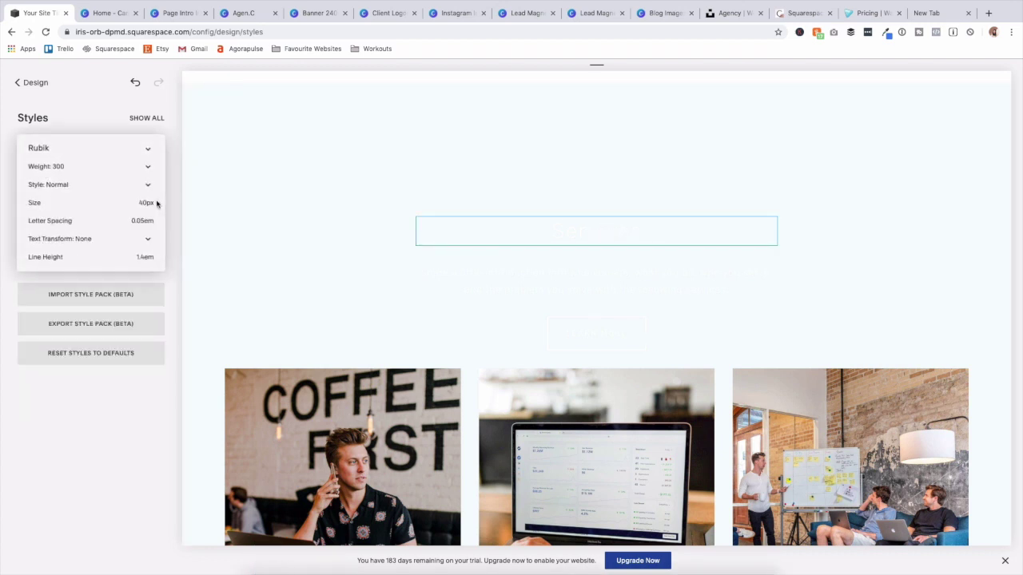
click(88, 151)
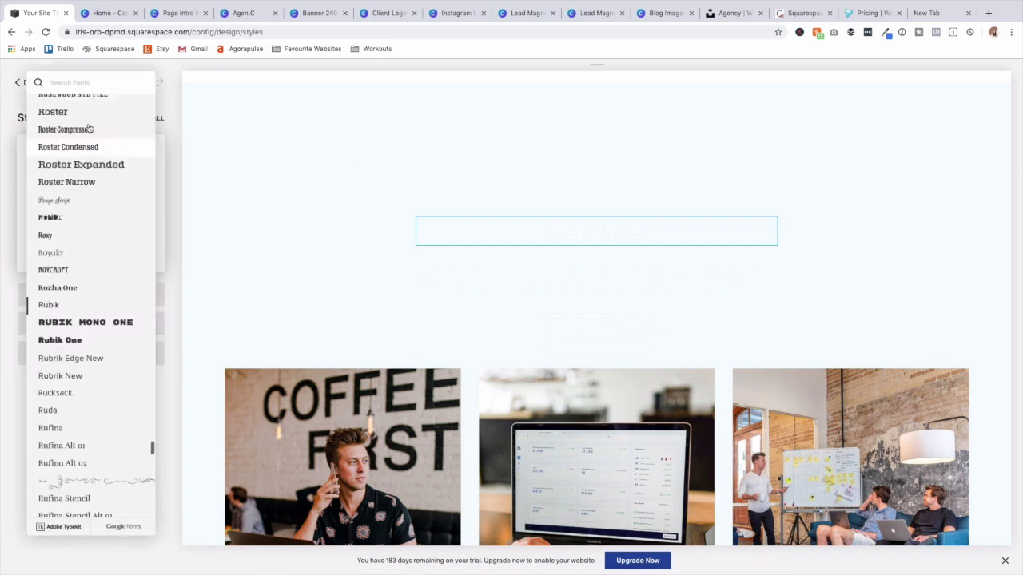
text(helv)
key(Return)
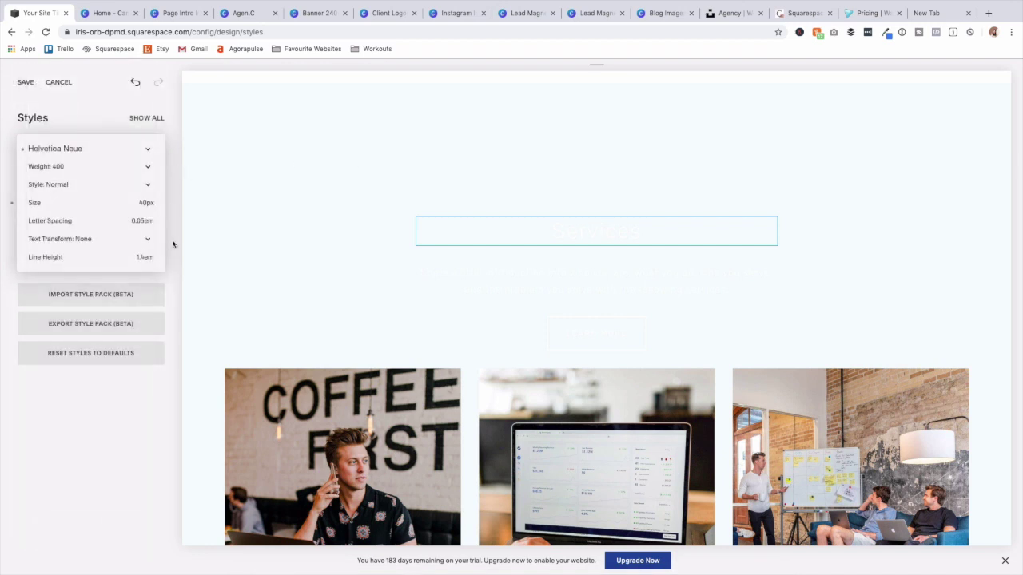
click(174, 243)
click(554, 281)
Change the Services body text font to Helvetica Neue.
click(553, 290)
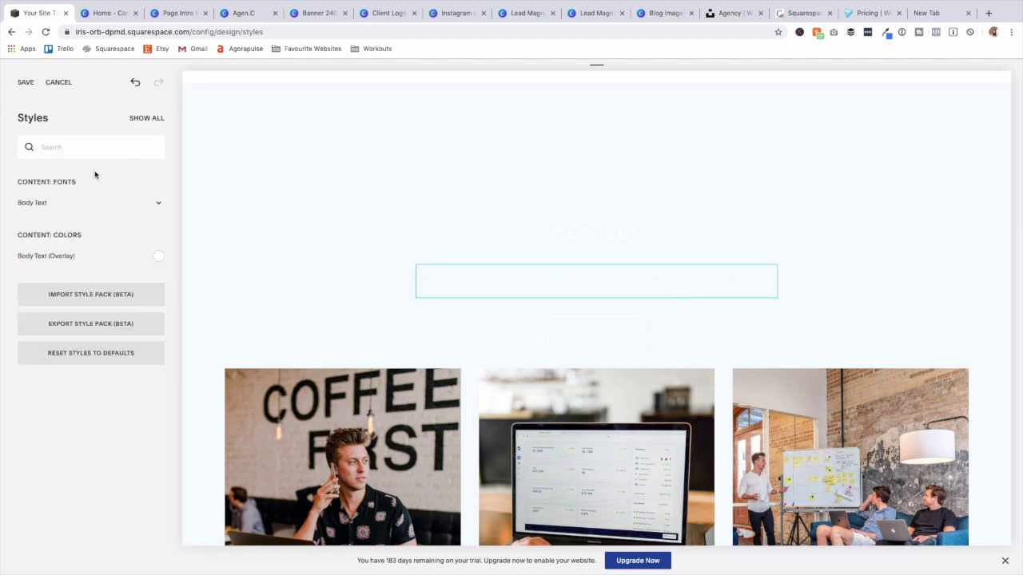
click(129, 207)
click(90, 152)
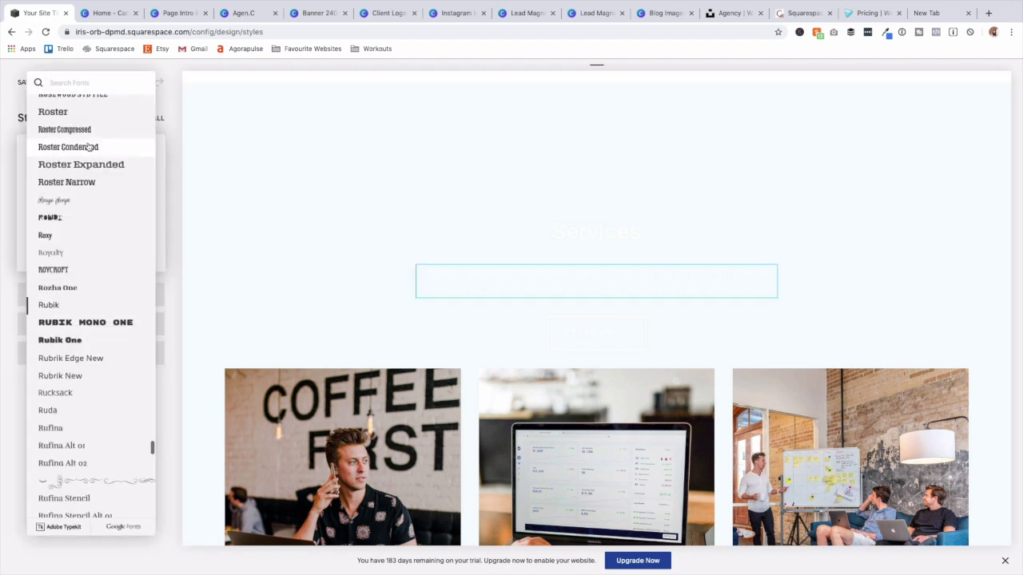
text(hel)
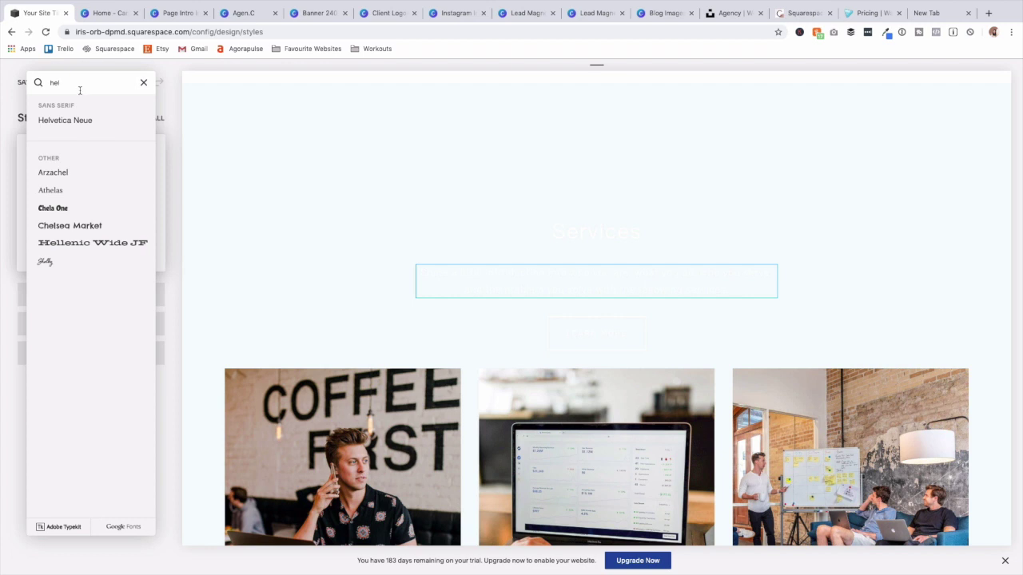
click(83, 120)
click(680, 335)
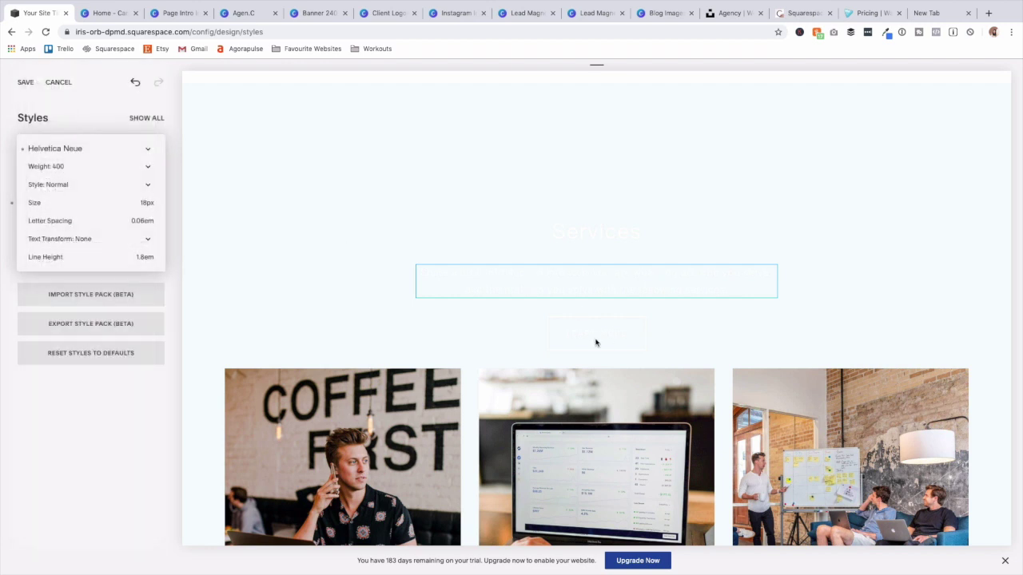
click(596, 342)
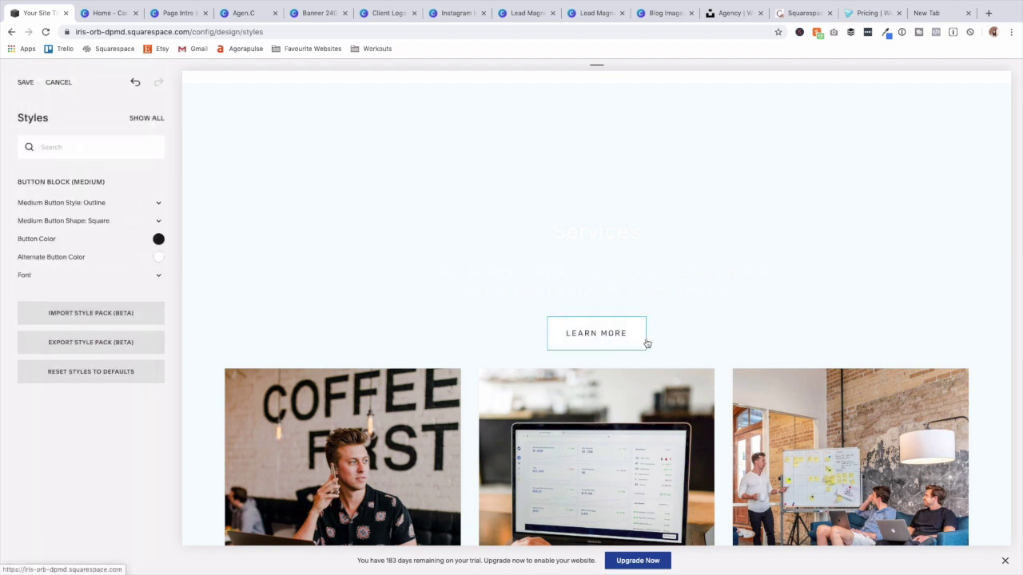
Set the medium Button Color and Alternate Button Color to orange #fd8445.
click(159, 240)
click(93, 188)
key(super+v)
key(Return)
click(158, 275)
click(175, 254)
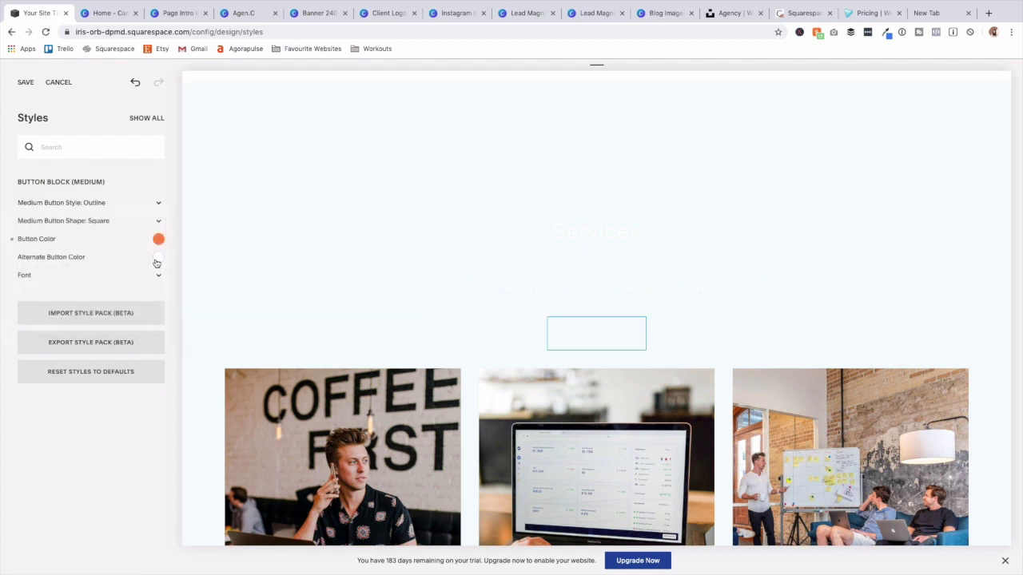
click(158, 258)
click(96, 285)
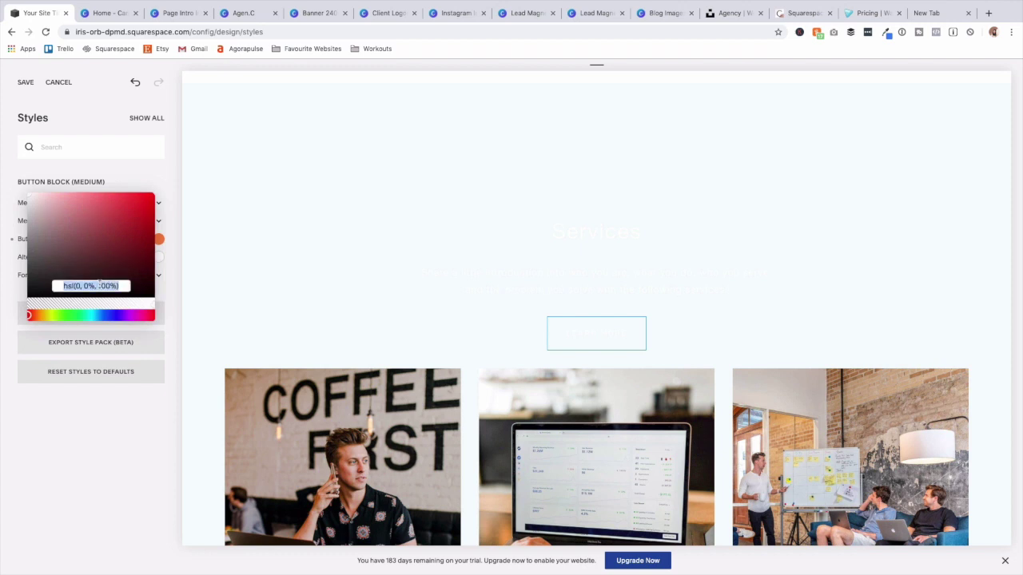
text(#fd8445)
key(Return)
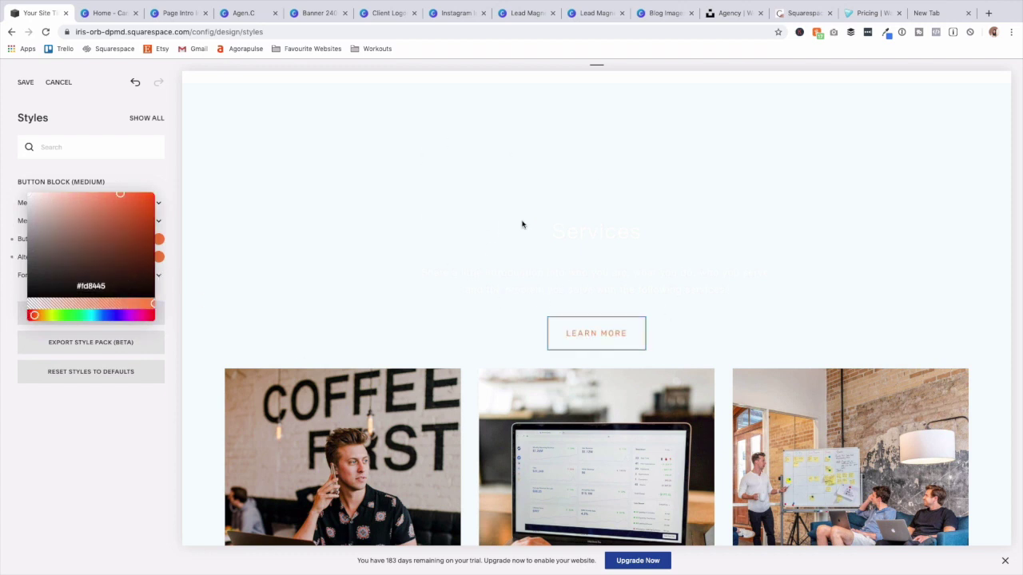
click(341, 288)
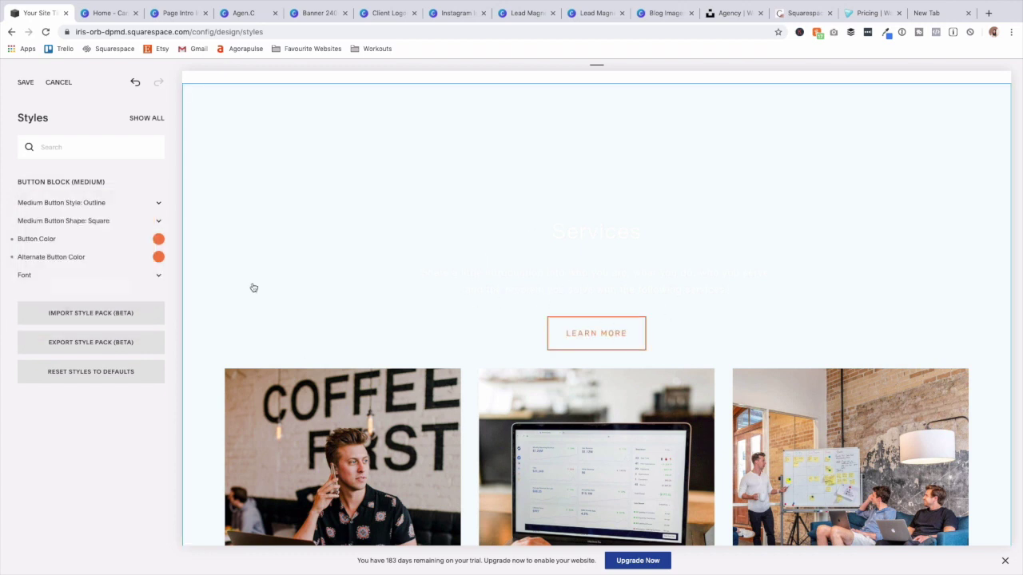
Make the button style Solid with a fully opaque white alternate text colour.
click(150, 208)
click(130, 194)
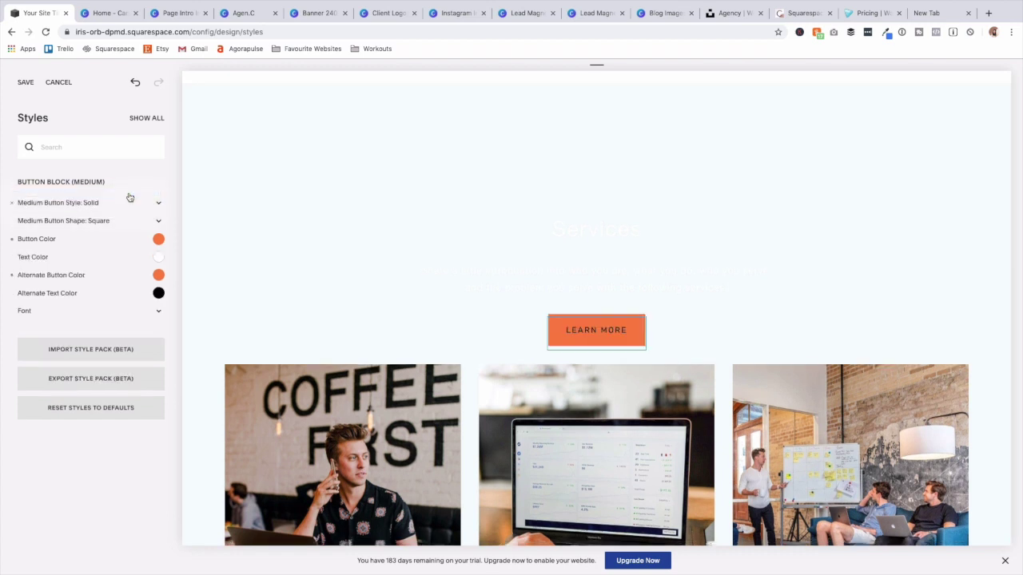
click(158, 294)
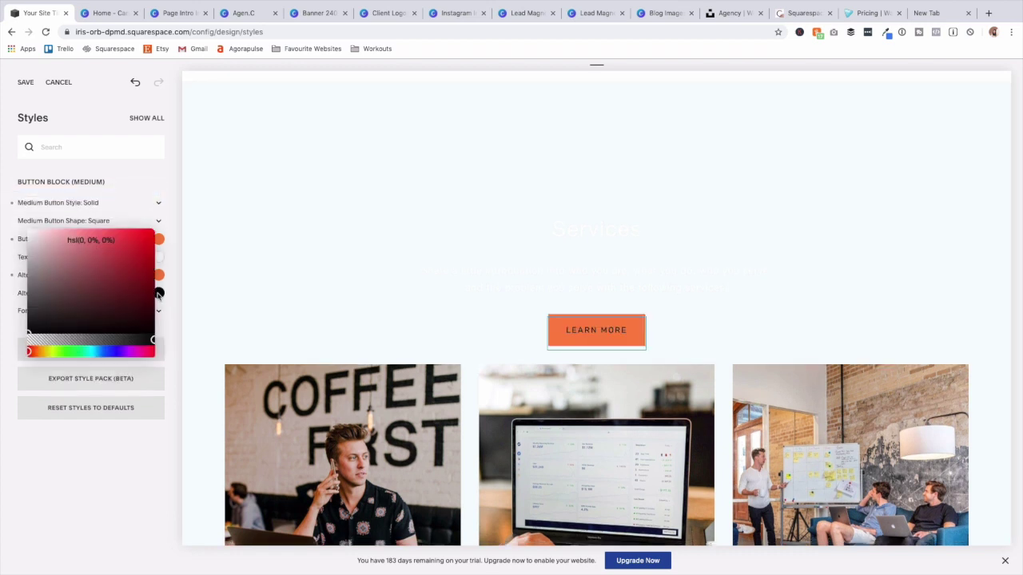
click(24, 339)
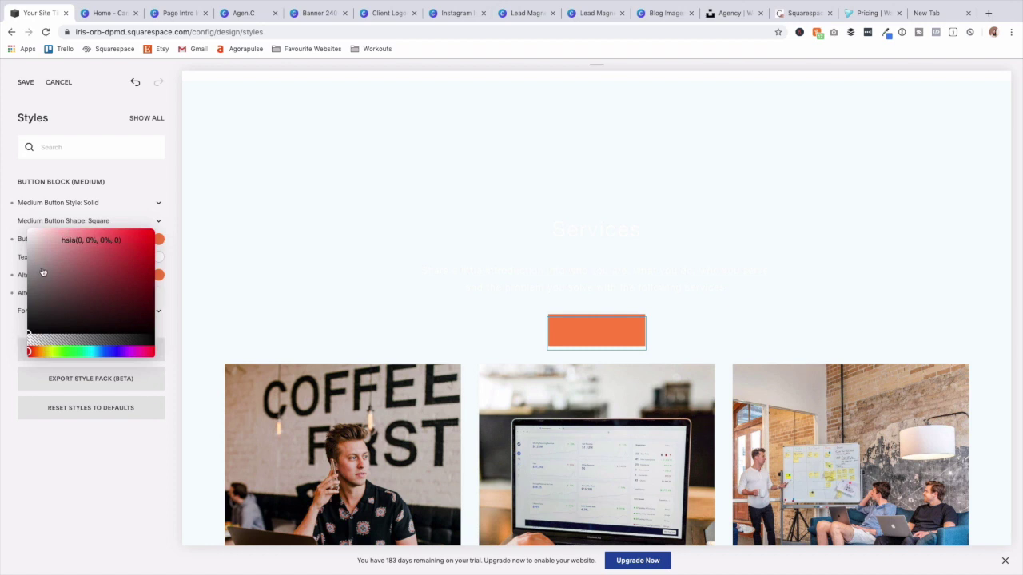
drag(43, 273, 24, 214)
drag(142, 342, 157, 341)
click(173, 312)
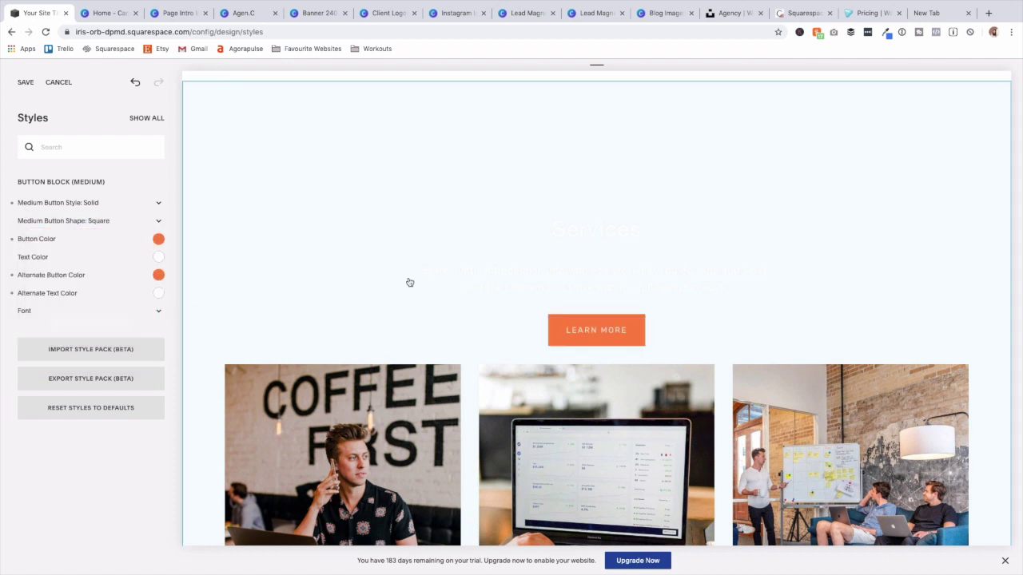
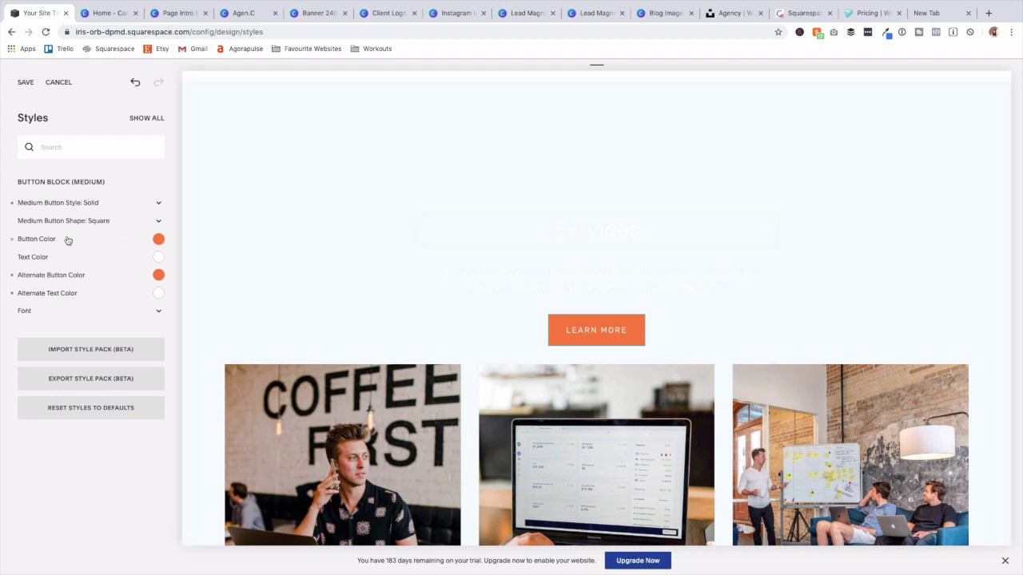
Colour the Services intro paragraph dark navy, hsl(223, 84%, 17%).
click(640, 281)
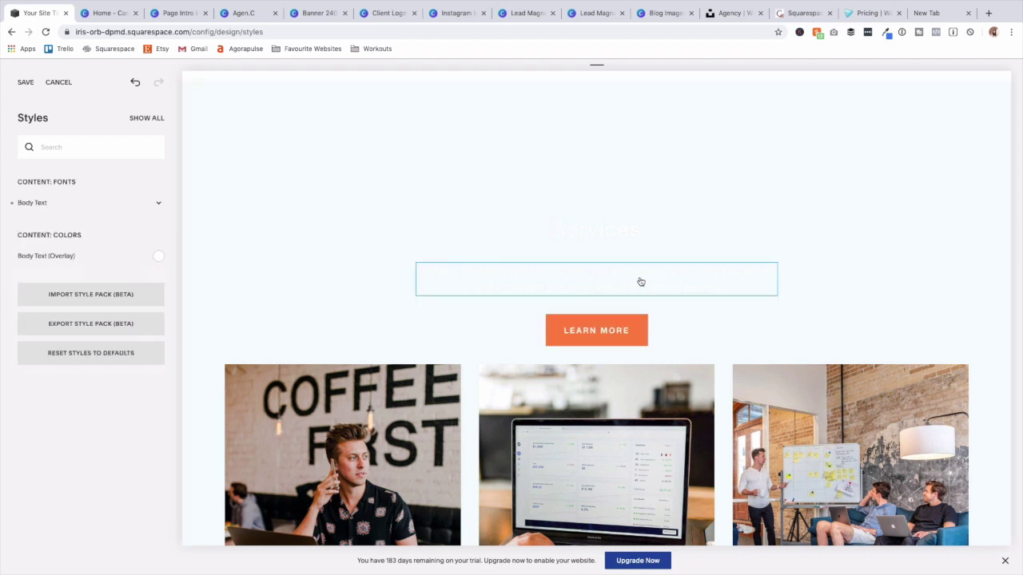
click(159, 259)
click(107, 317)
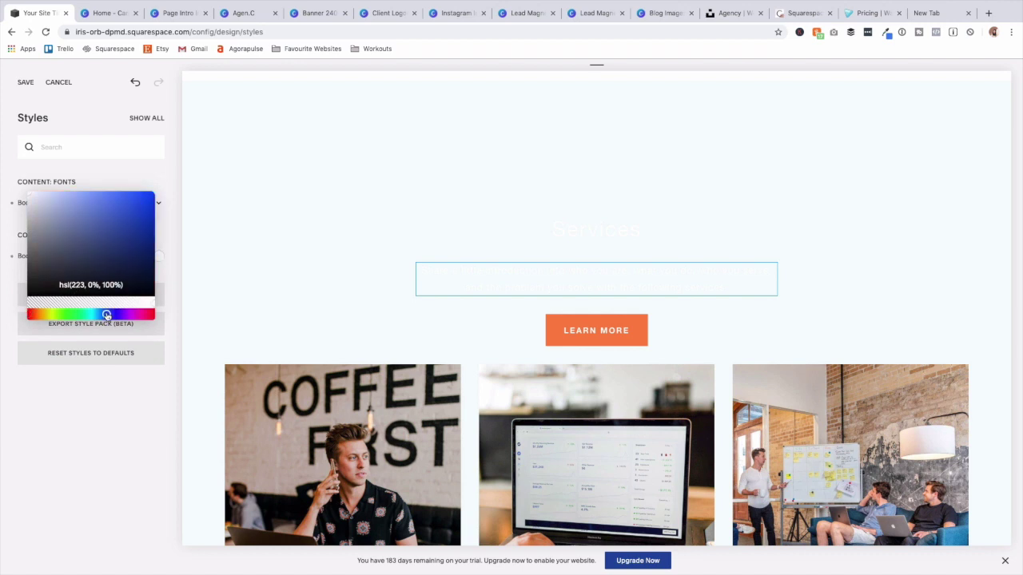
mouse_move(94, 249)
mouse_down()
mouse_move(99, 239)
mouse_move(109, 253)
mouse_up()
click(109, 284)
key(super+c)
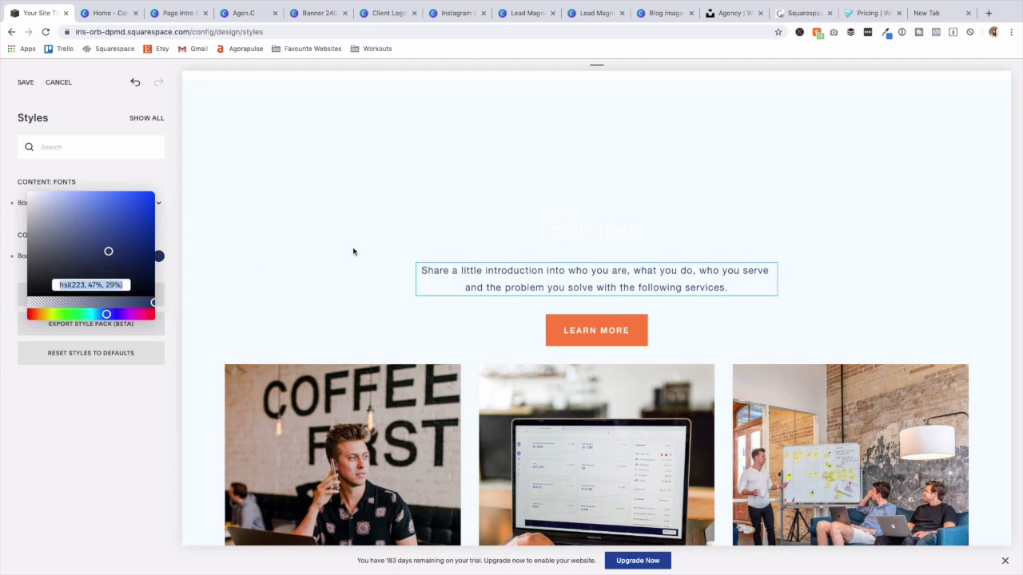
Paste the same navy colour onto the Services heading and save the styles.
click(551, 233)
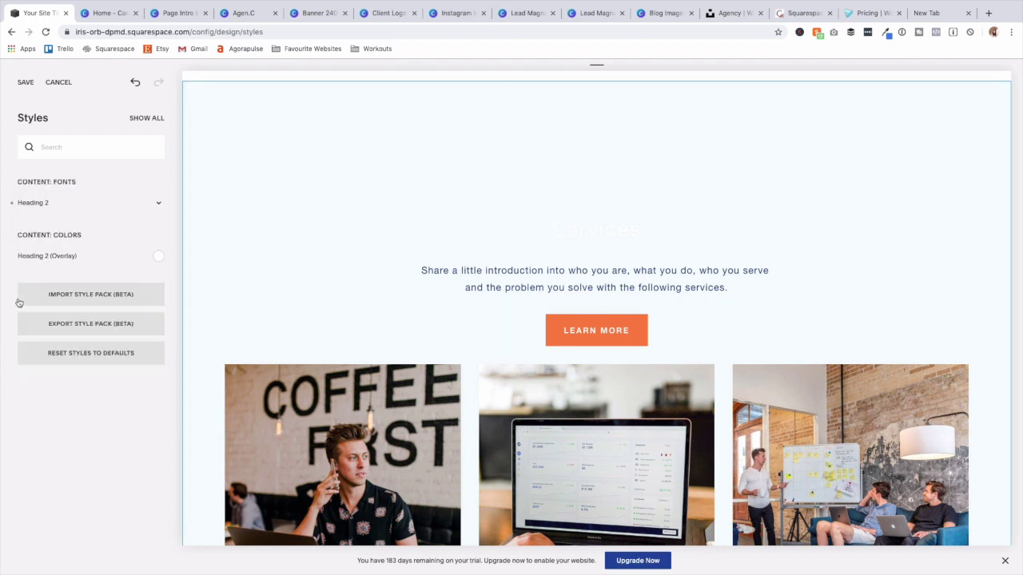
click(158, 256)
click(106, 284)
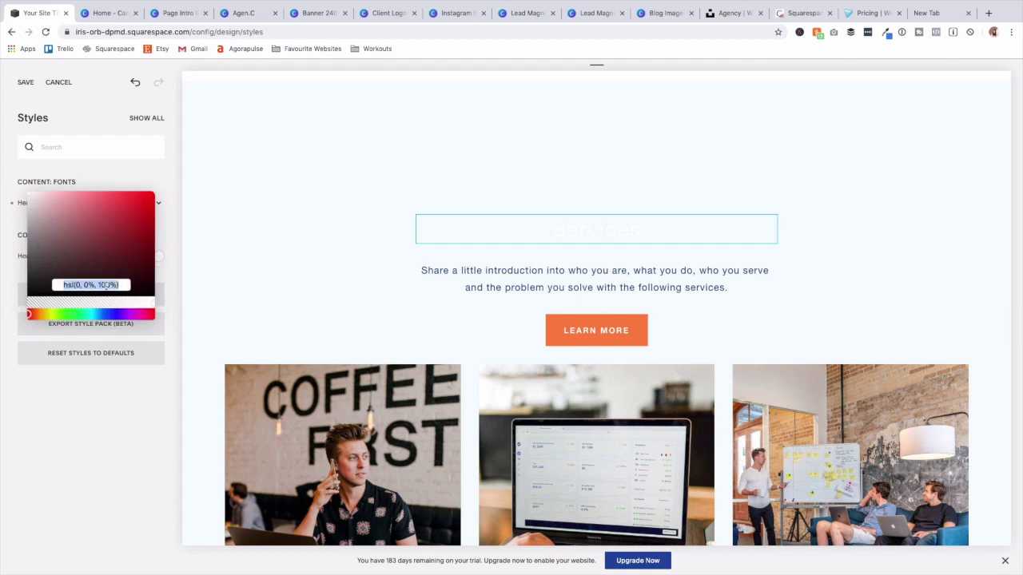
key(super+v)
click(312, 305)
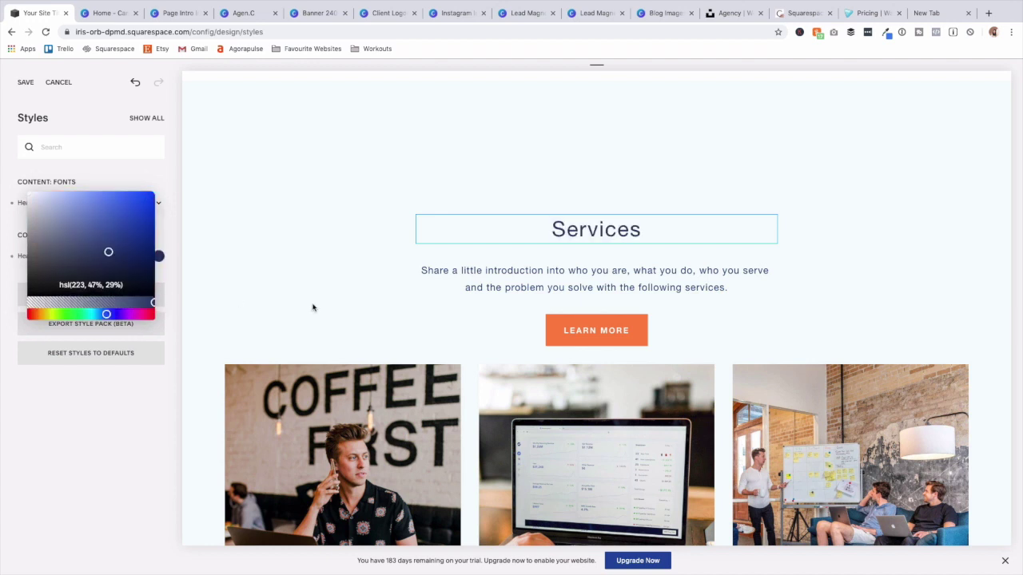
click(312, 305)
click(26, 82)
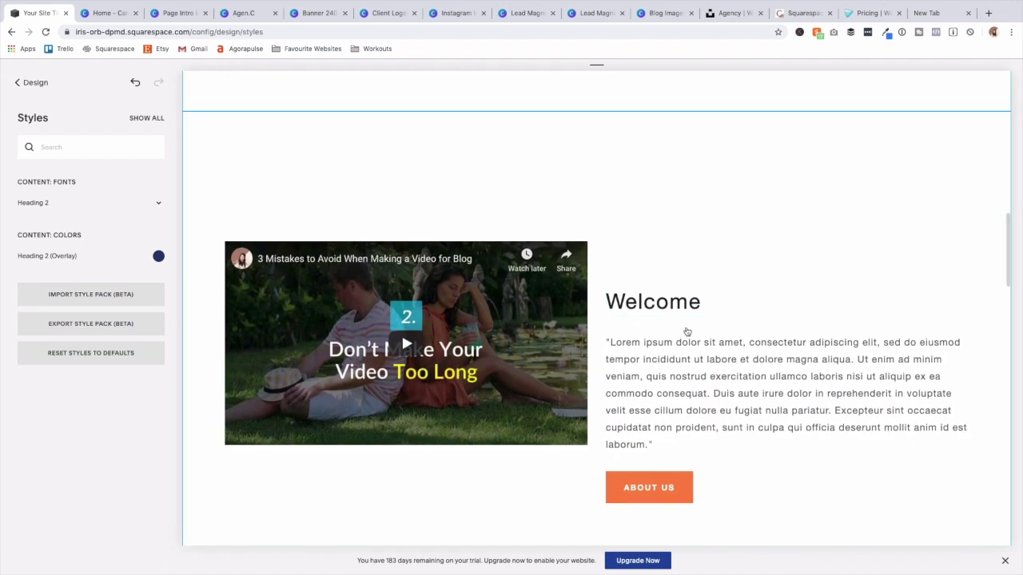
Apply the navy colour to the Welcome paragraph text and its heading.
scroll(685, 328, down, 5)
scroll(691, 323, down, 3)
scroll(690, 324, up, 10)
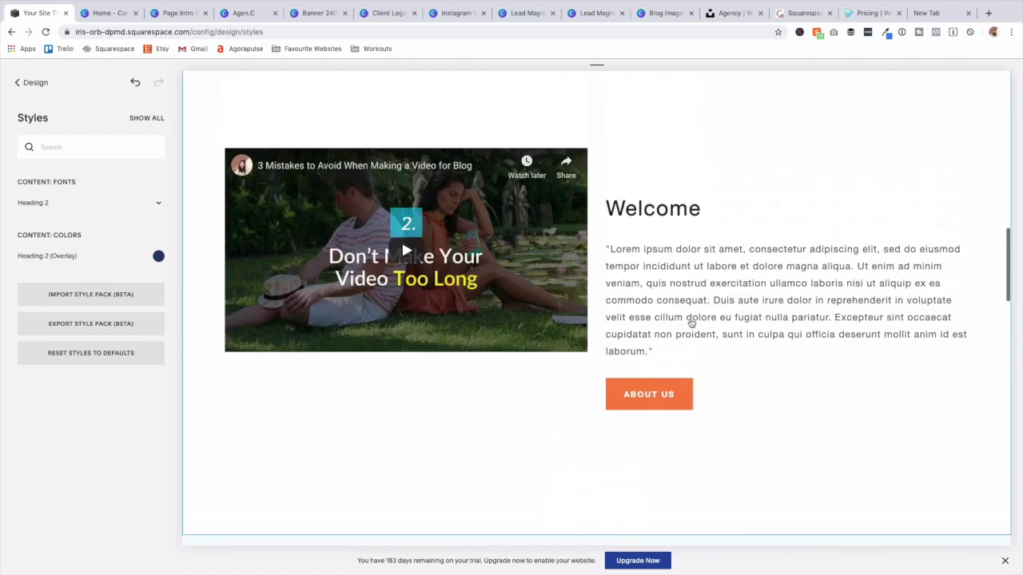
scroll(823, 322, down, 10)
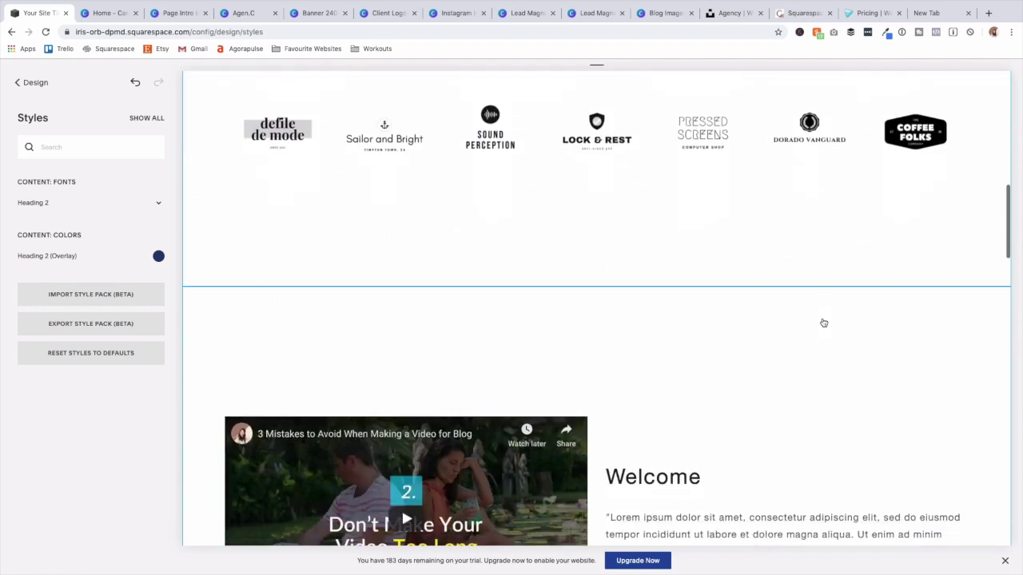
click(823, 324)
click(159, 257)
click(95, 285)
text(hsl(233, 47%, 28%))
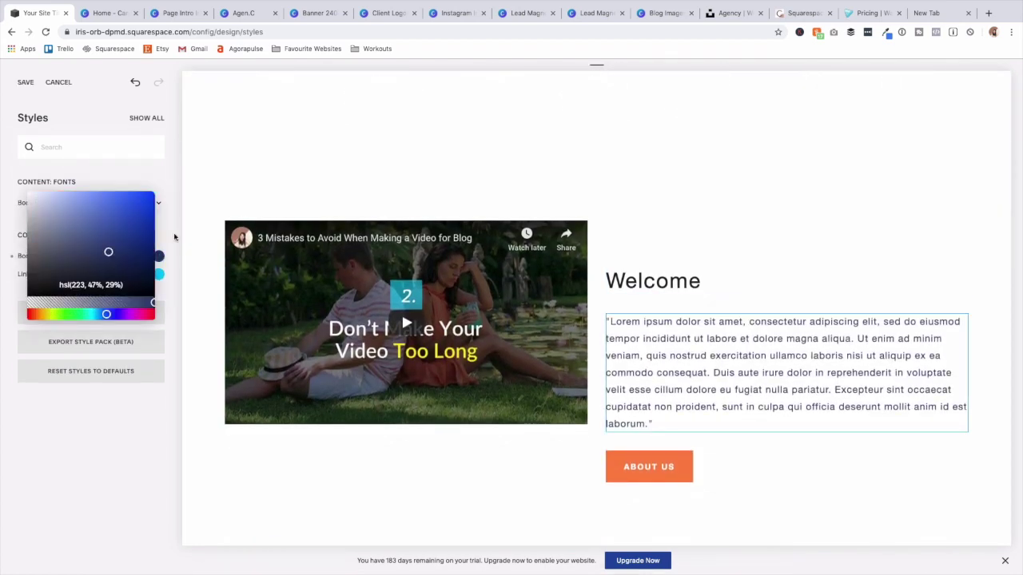
click(653, 281)
click(159, 257)
click(91, 204)
text(hsl(233, 47%, 28%))
Give the hero title a deeper navy colour.
scroll(634, 235, up, 2)
scroll(634, 235, up, 10)
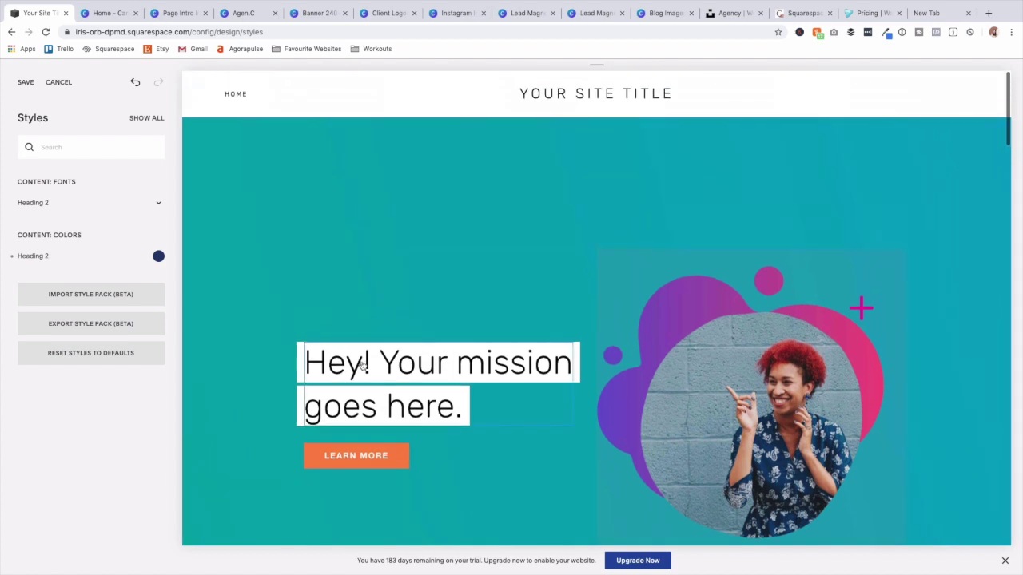
click(362, 364)
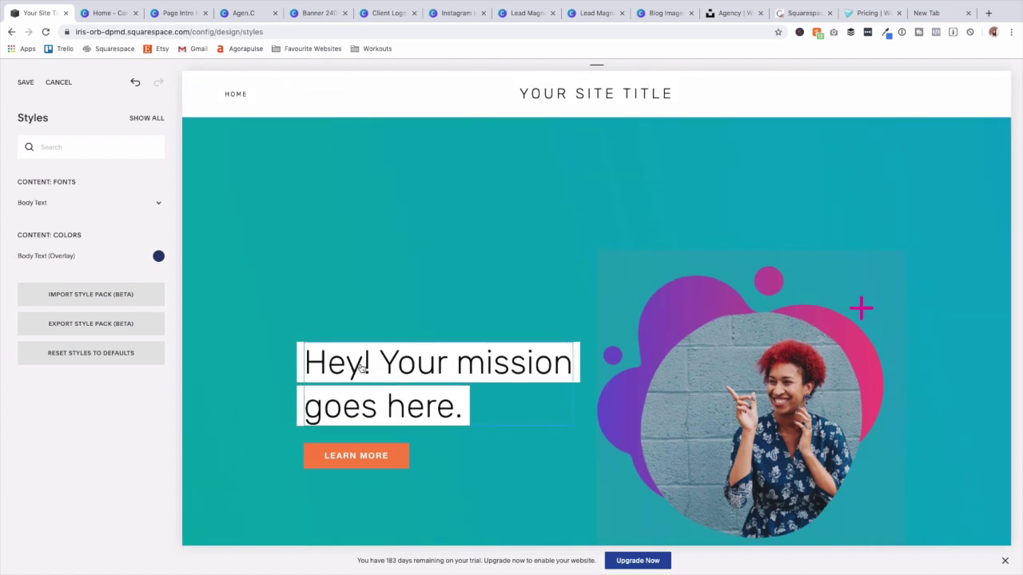
scroll(160, 351, down, 2)
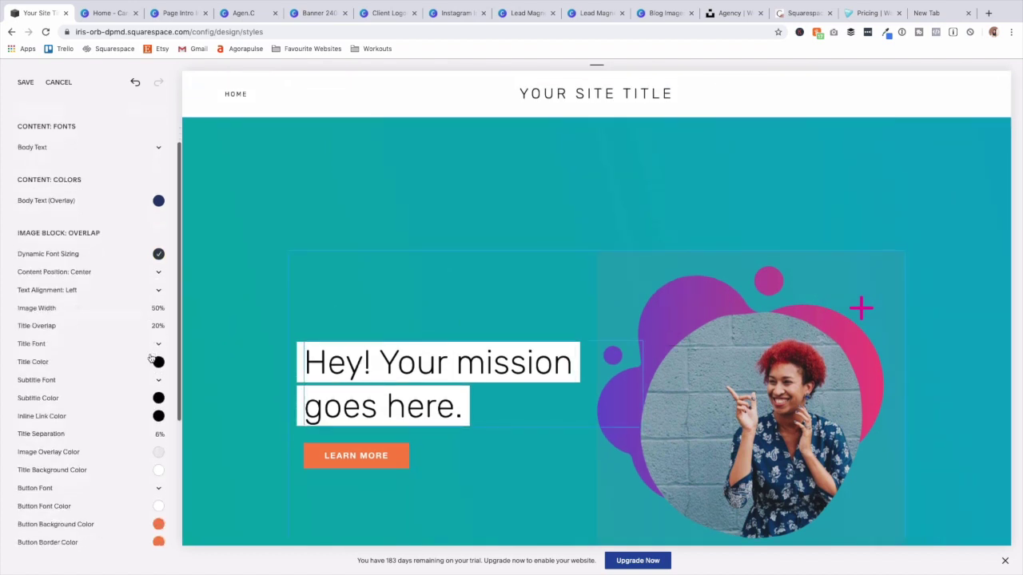
click(158, 348)
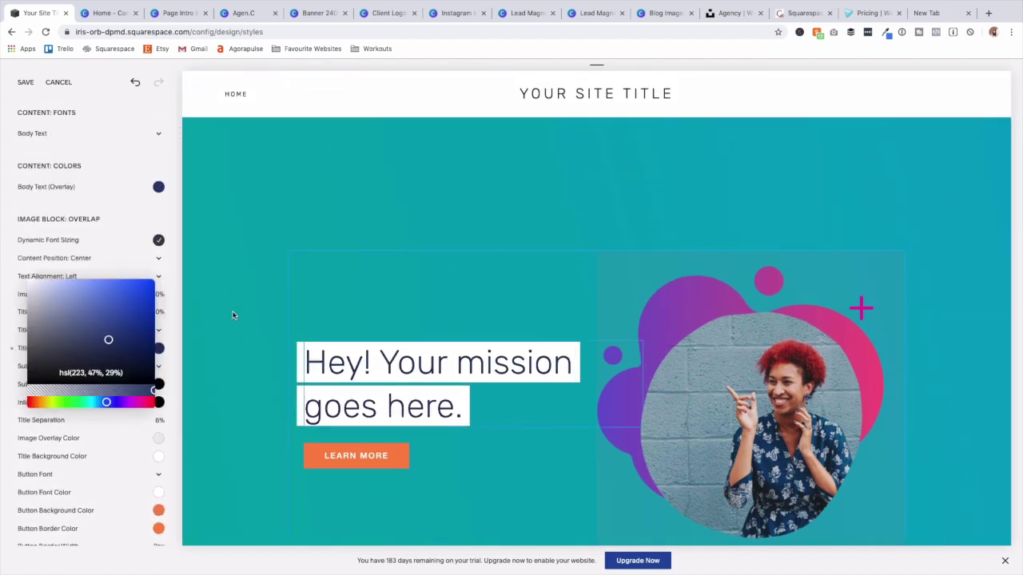
drag(109, 342, 144, 354)
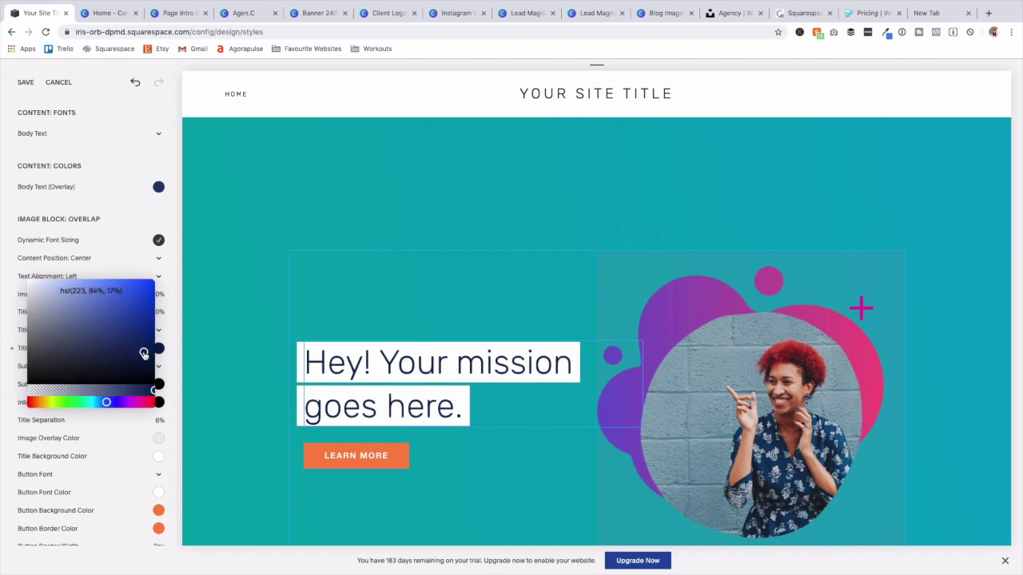
click(232, 316)
scroll(231, 346, down, 2)
scroll(231, 346, down, 10)
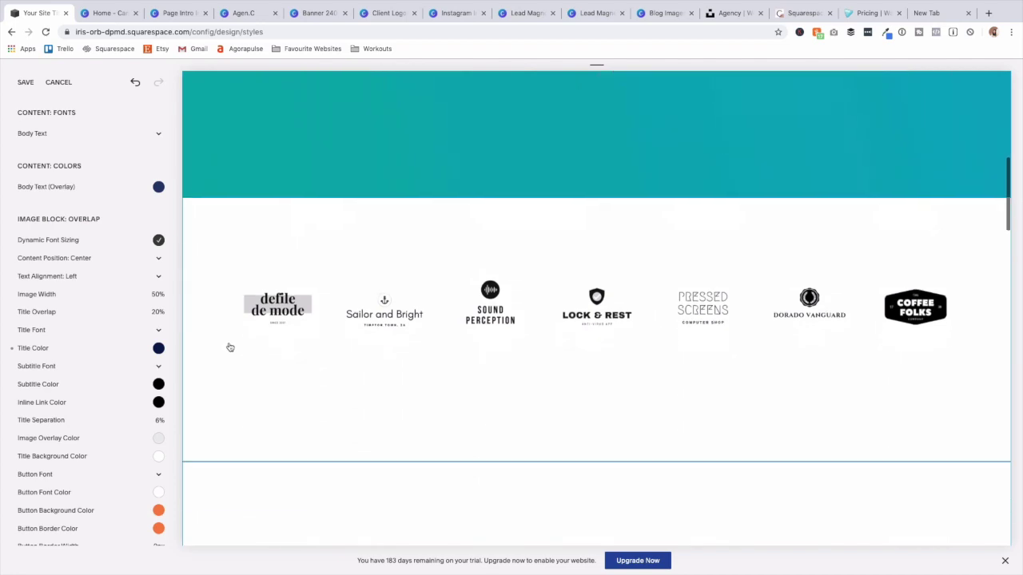
scroll(206, 371, down, 12)
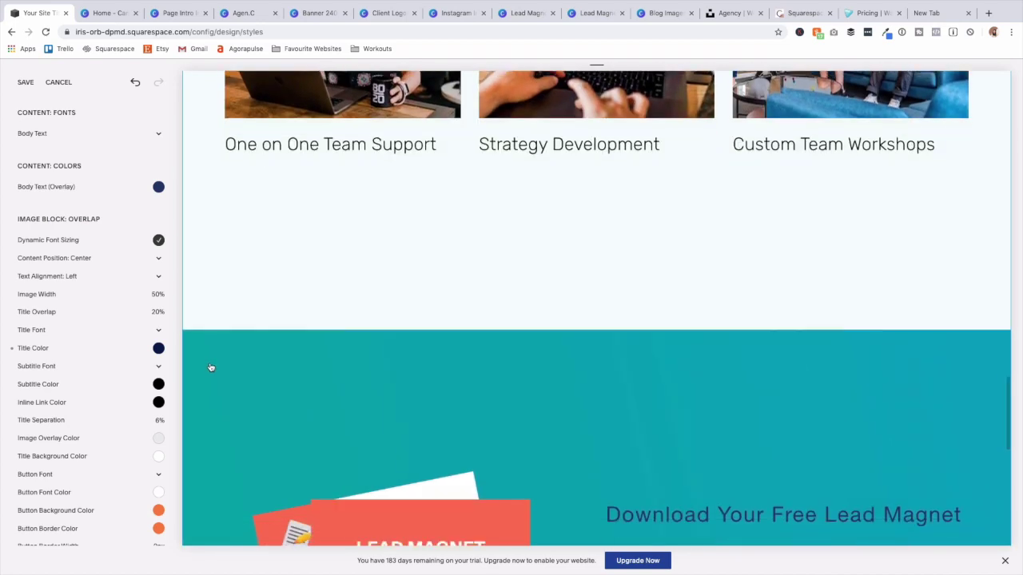
scroll(208, 368, down, 4)
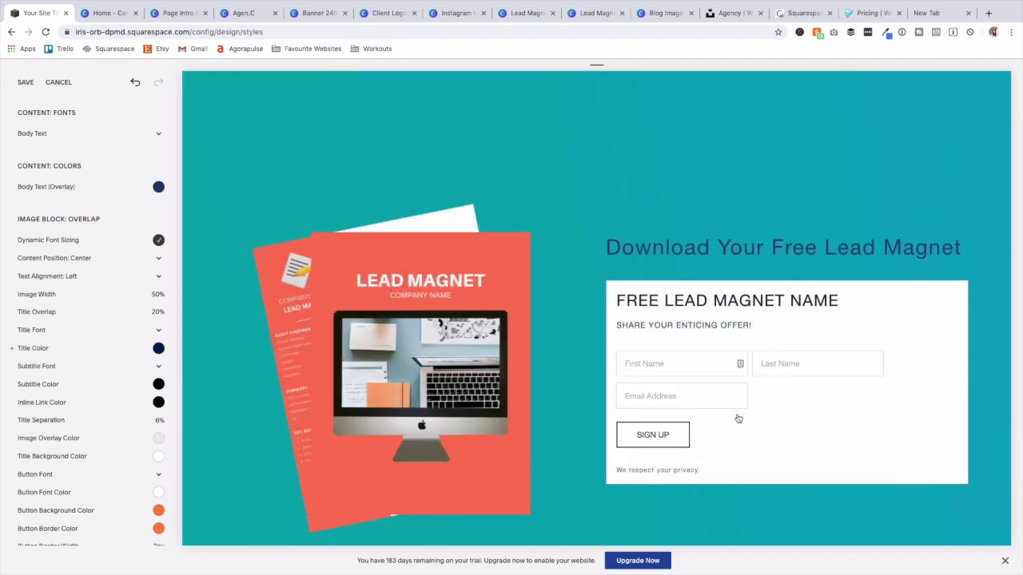
Set the Lead Magnet heading colour to white.
click(666, 258)
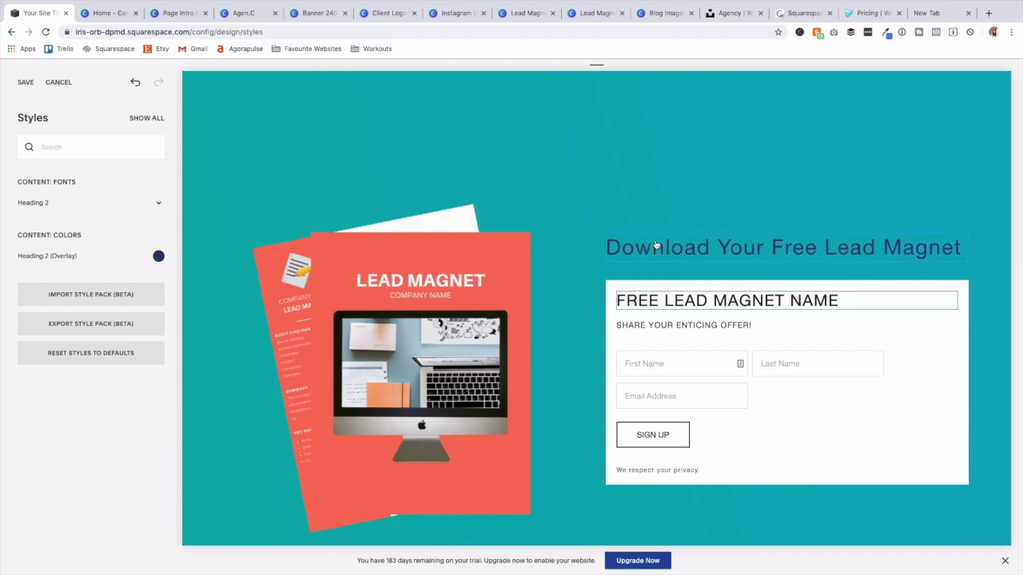
click(159, 258)
drag(37, 214, 32, 188)
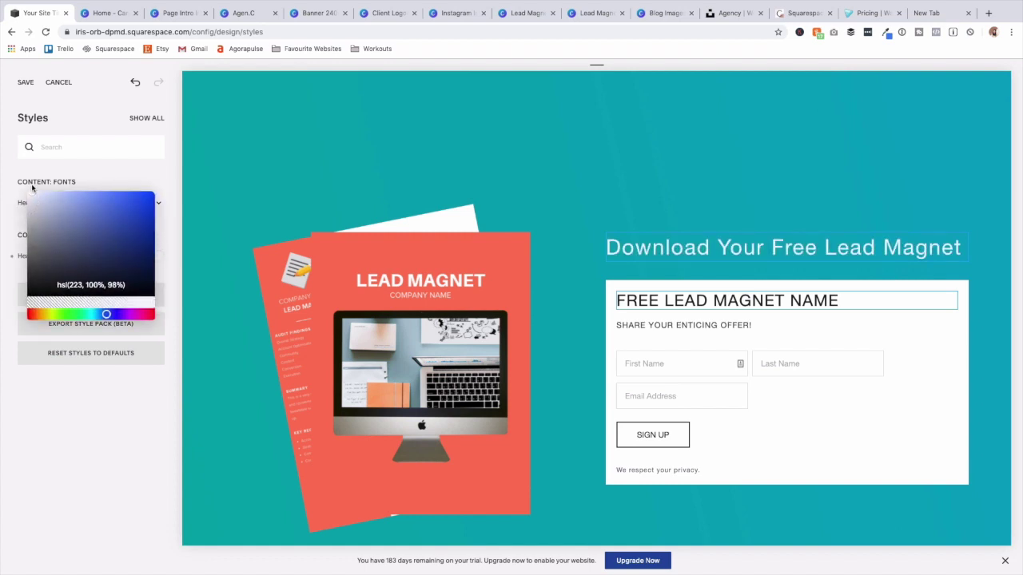
drag(139, 267, 18, 186)
click(374, 166)
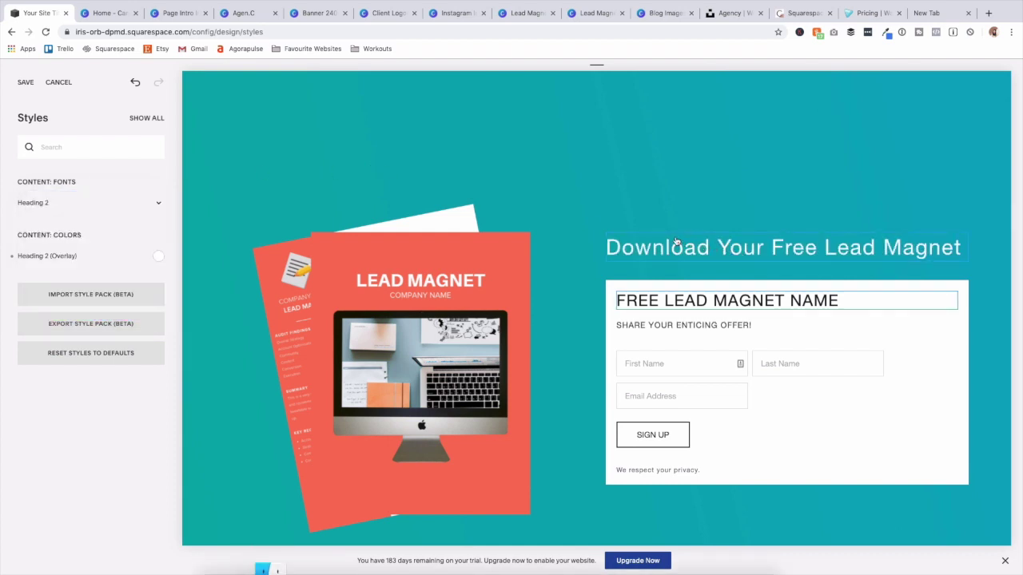
Make Heading 2 uppercase, weight 700, at 48px.
click(123, 204)
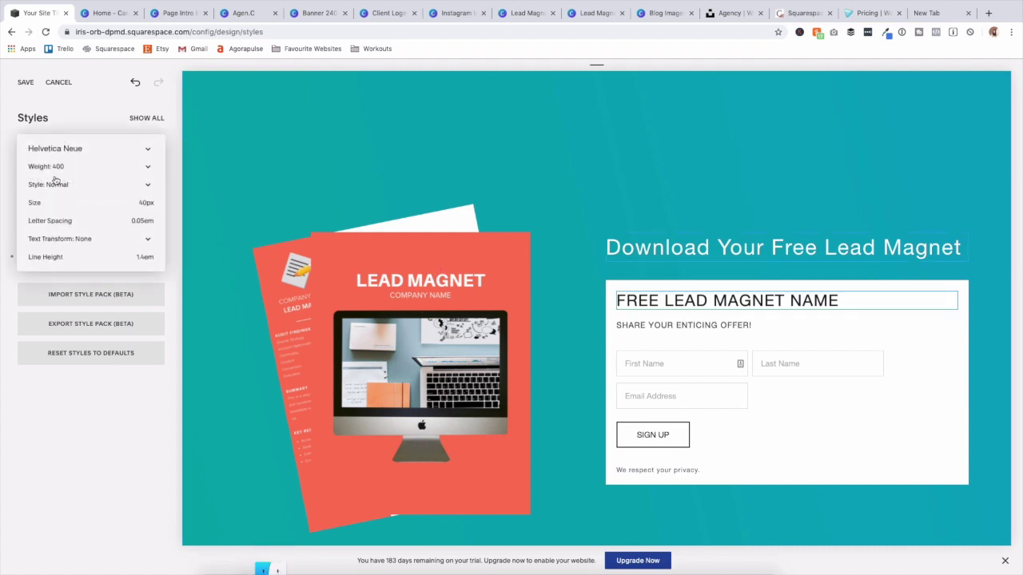
mouse_move(55, 202)
drag(56, 202, 35, 220)
mouse_move(56, 222)
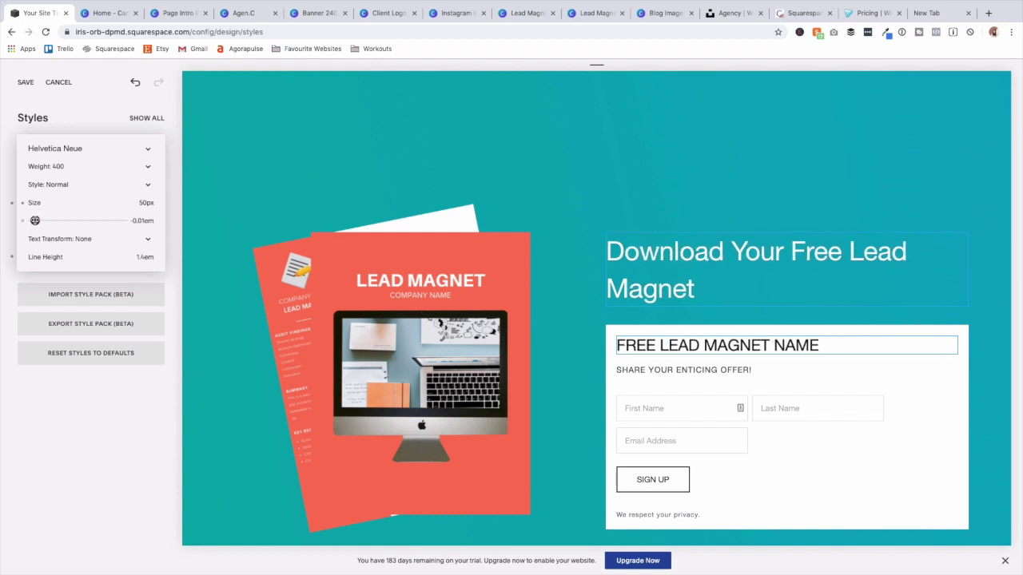
click(70, 238)
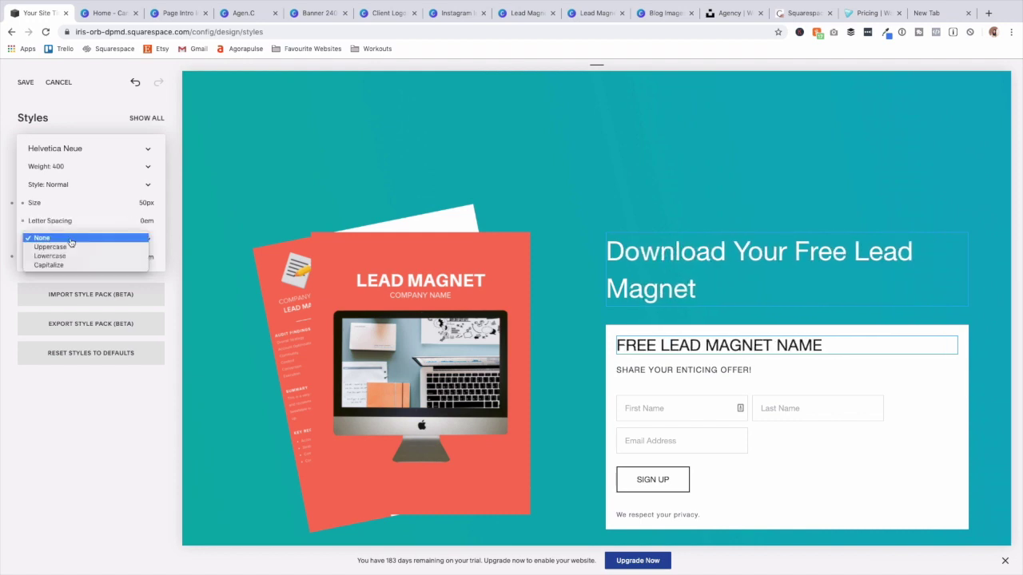
click(70, 248)
click(63, 168)
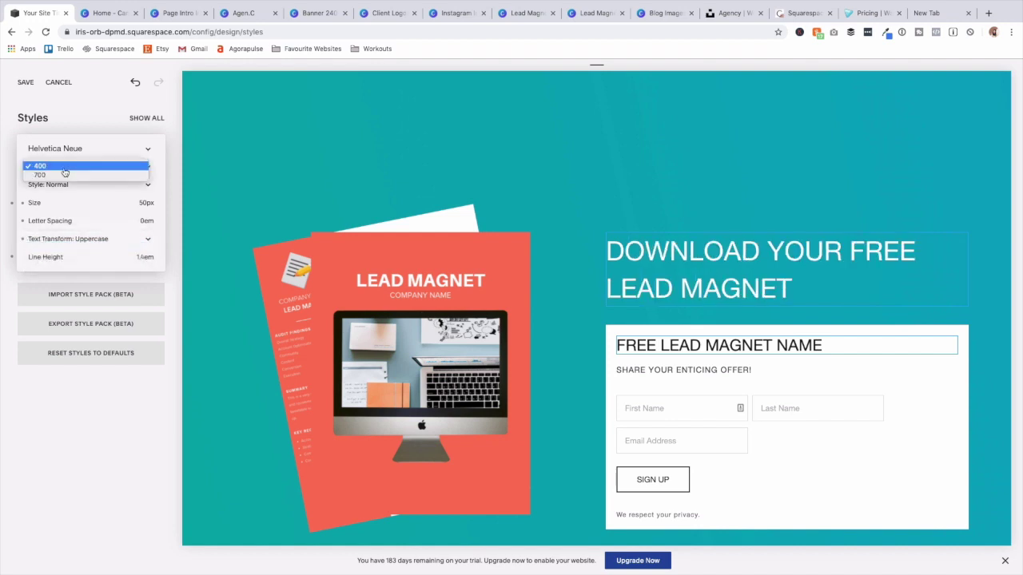
click(70, 175)
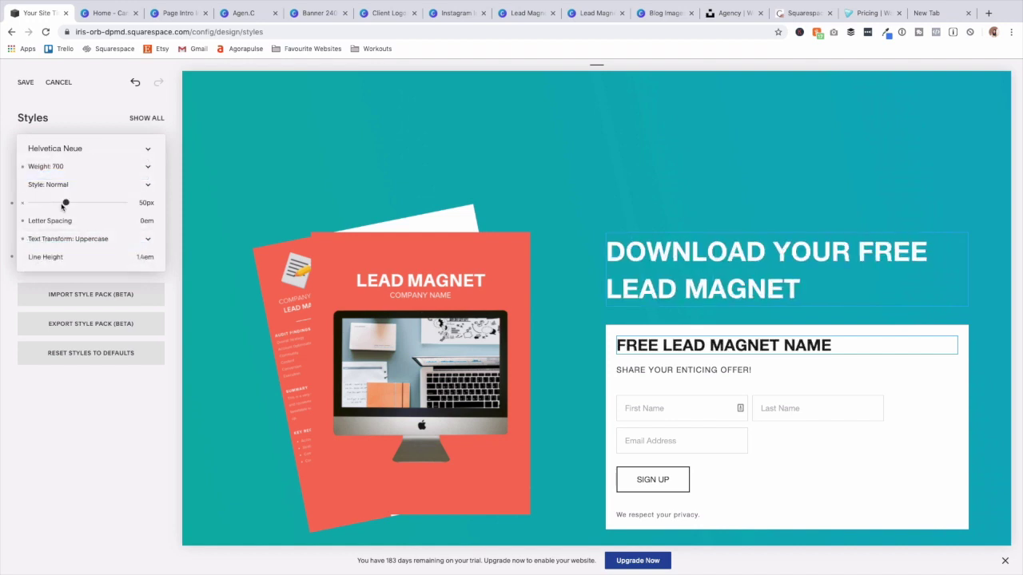
drag(66, 202, 64, 202)
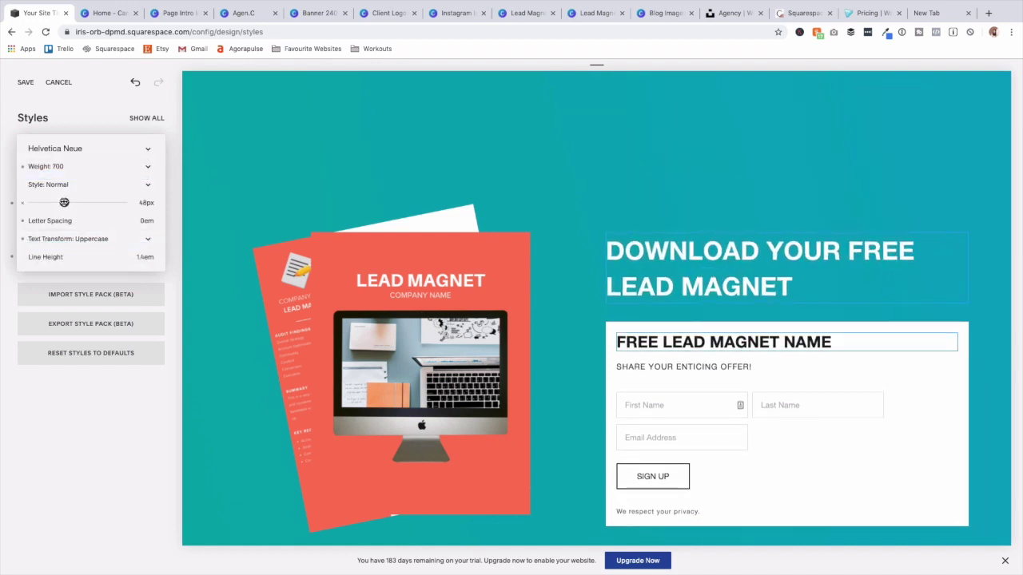
click(345, 142)
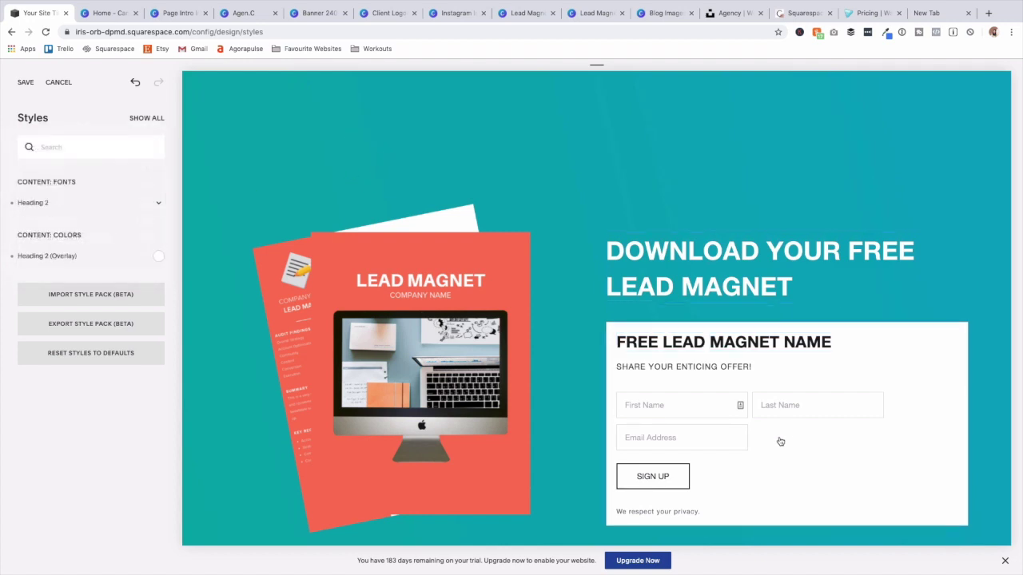
click(779, 441)
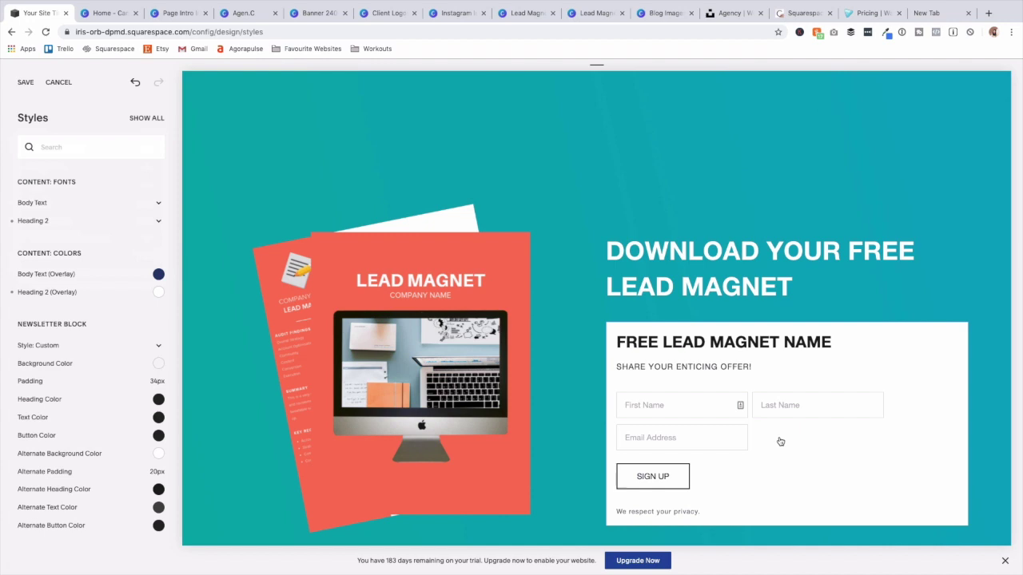
Switch the newsletter block style to Custom after trying Light and Dark.
scroll(26, 333, down, 2)
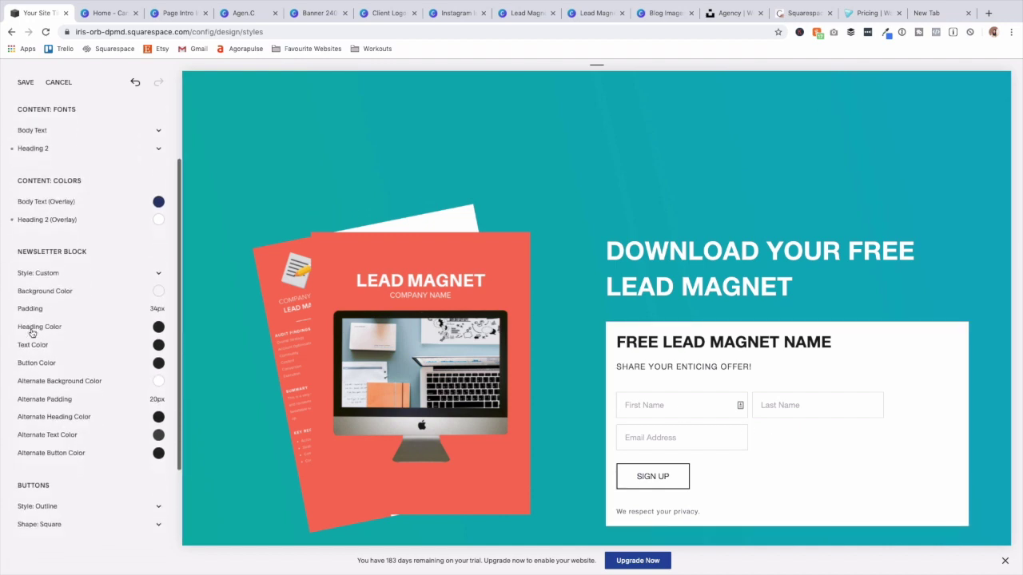
click(47, 273)
click(47, 254)
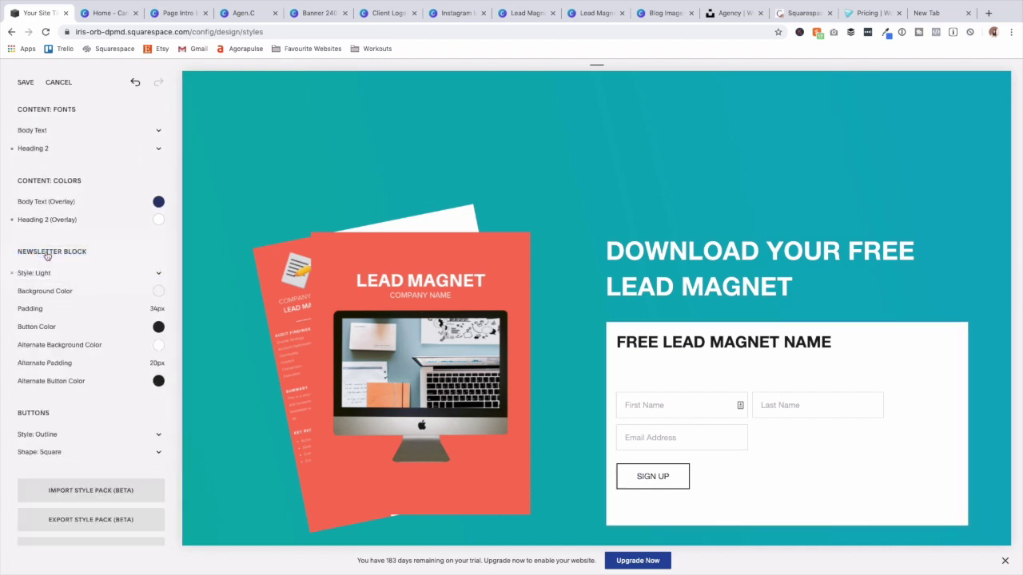
click(55, 272)
click(57, 282)
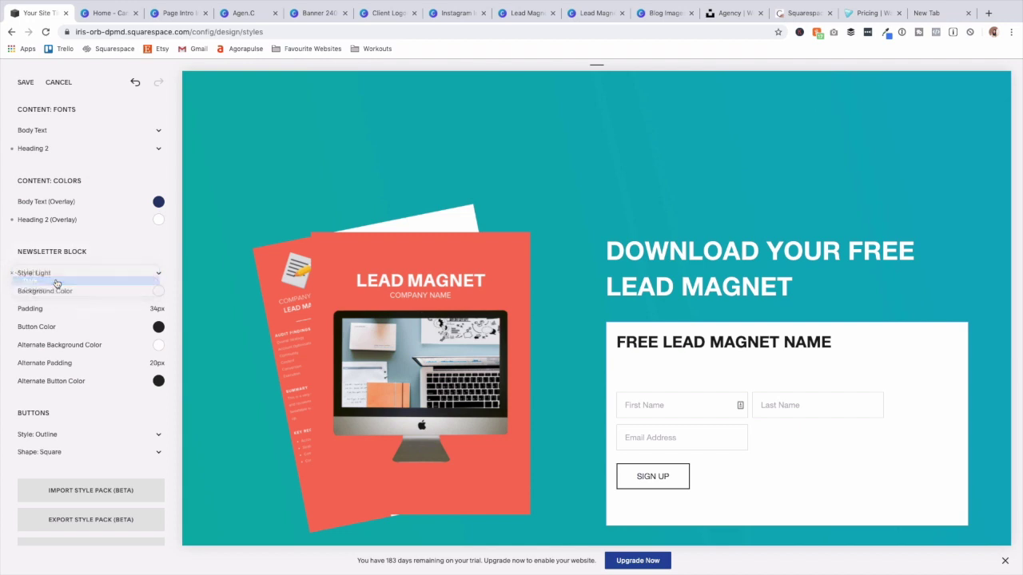
click(67, 275)
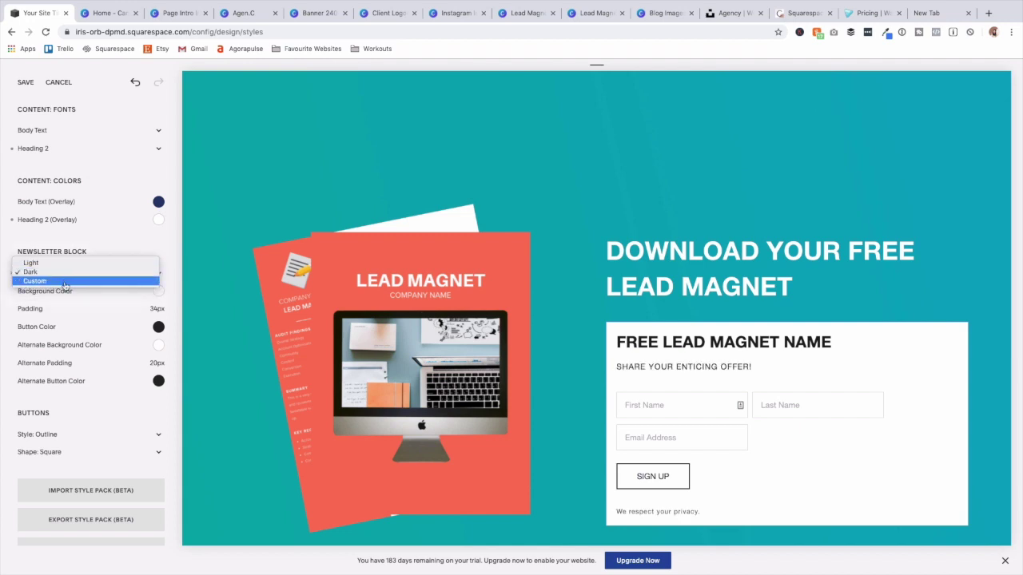
click(68, 281)
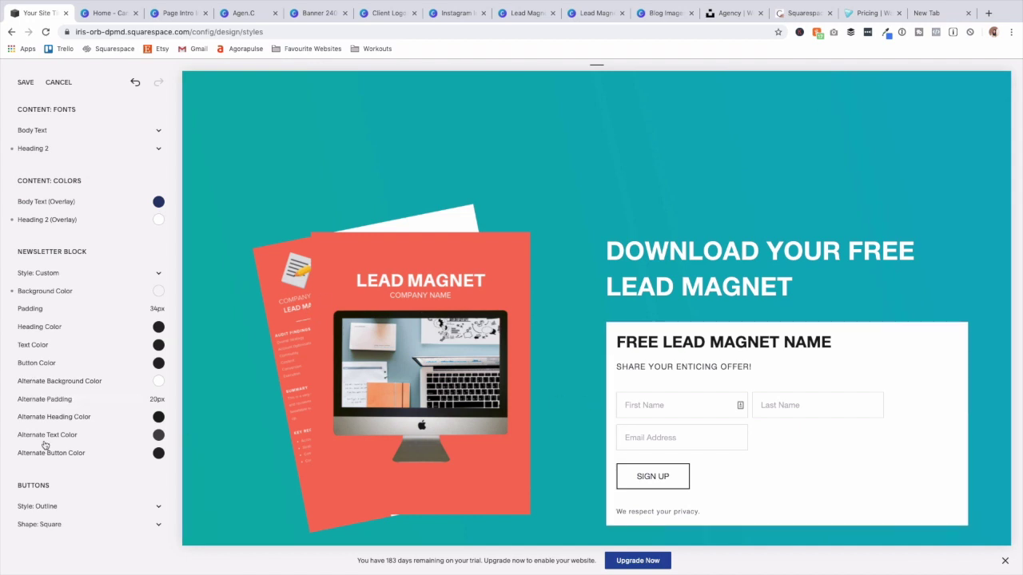
Make the form heading white, the background nearly transparent and the text light.
click(159, 417)
click(169, 421)
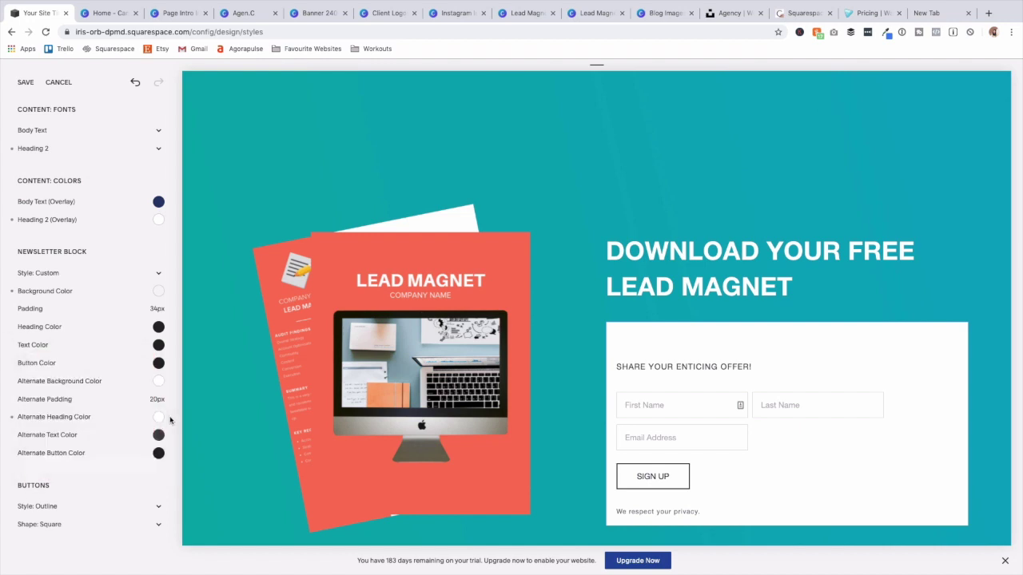
click(162, 385)
drag(106, 430, 29, 432)
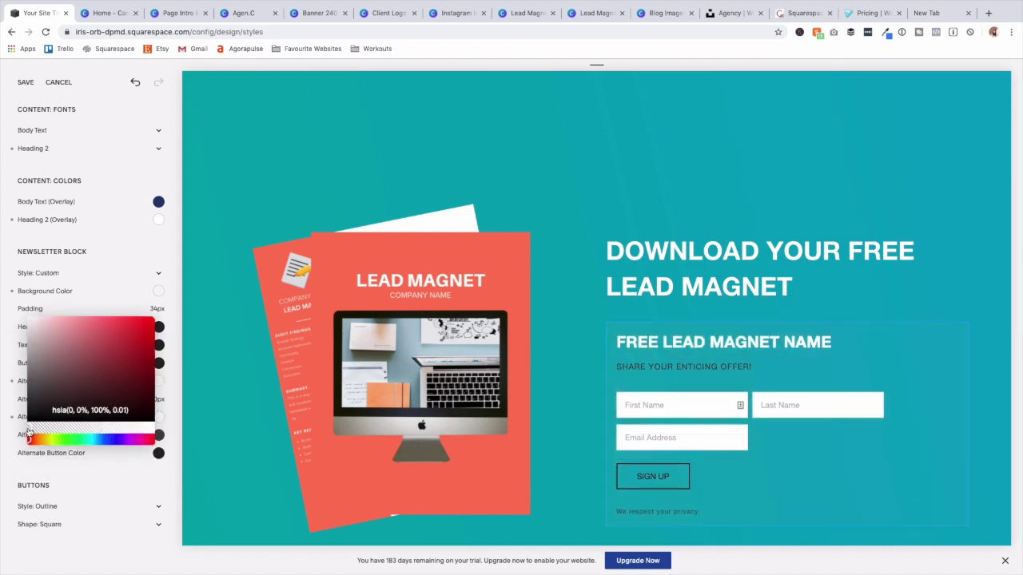
click(181, 418)
click(157, 435)
click(157, 436)
click(158, 435)
drag(49, 415, 26, 355)
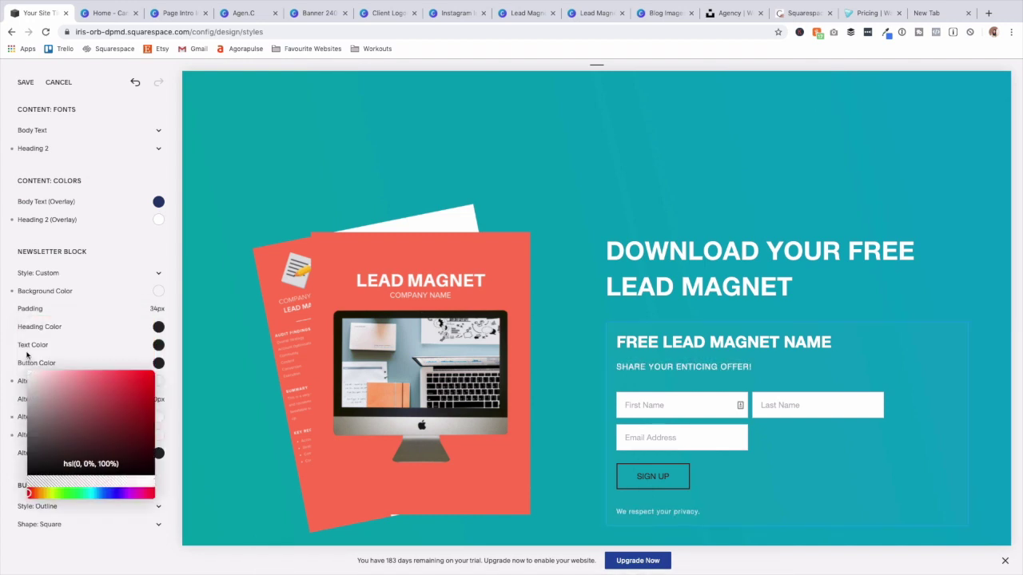
click(241, 448)
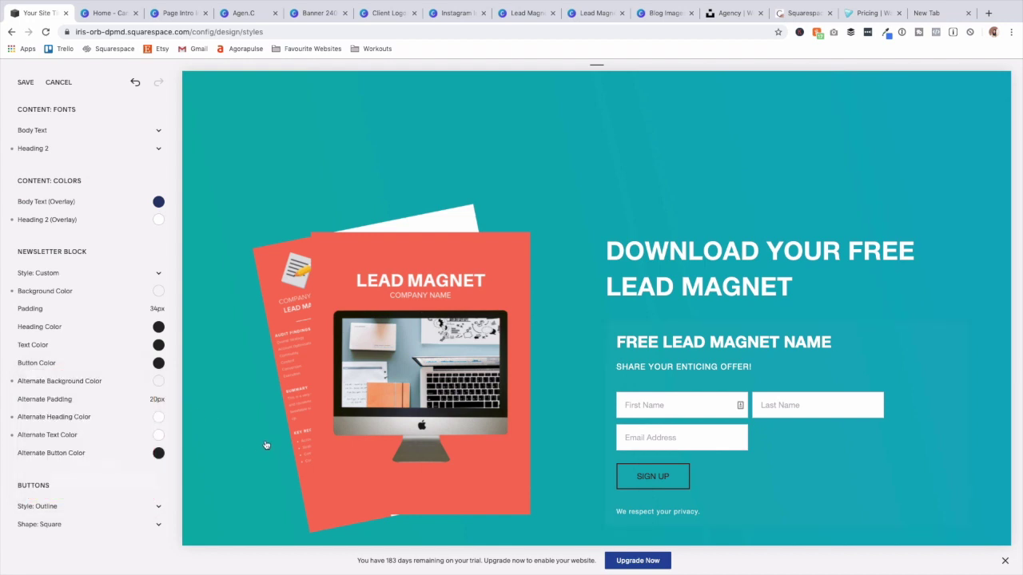
Give the Sign Up button coral colour #ff7958 and a Solid button style.
click(158, 454)
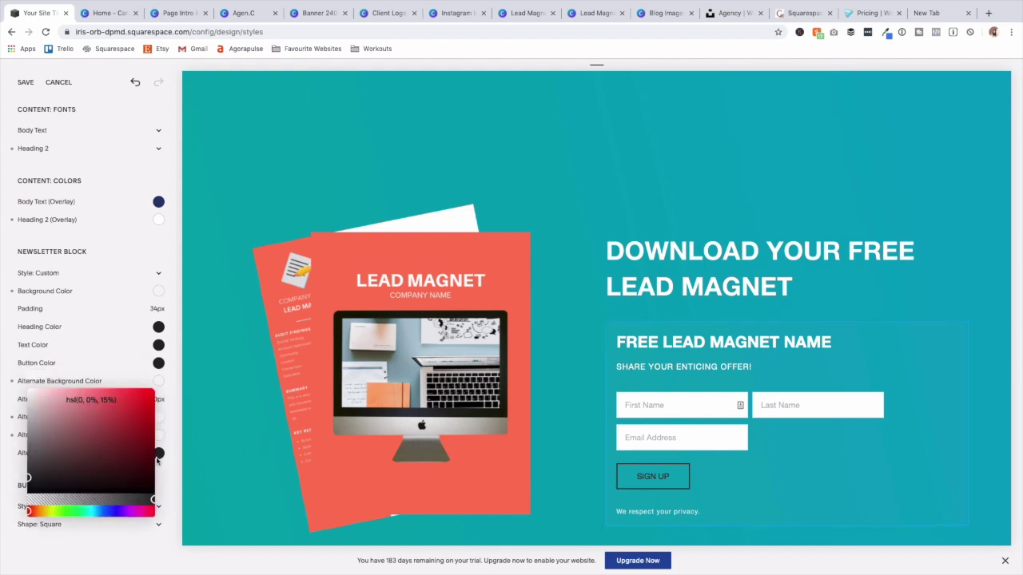
click(90, 397)
text(ff7358)
key(Return)
click(81, 392)
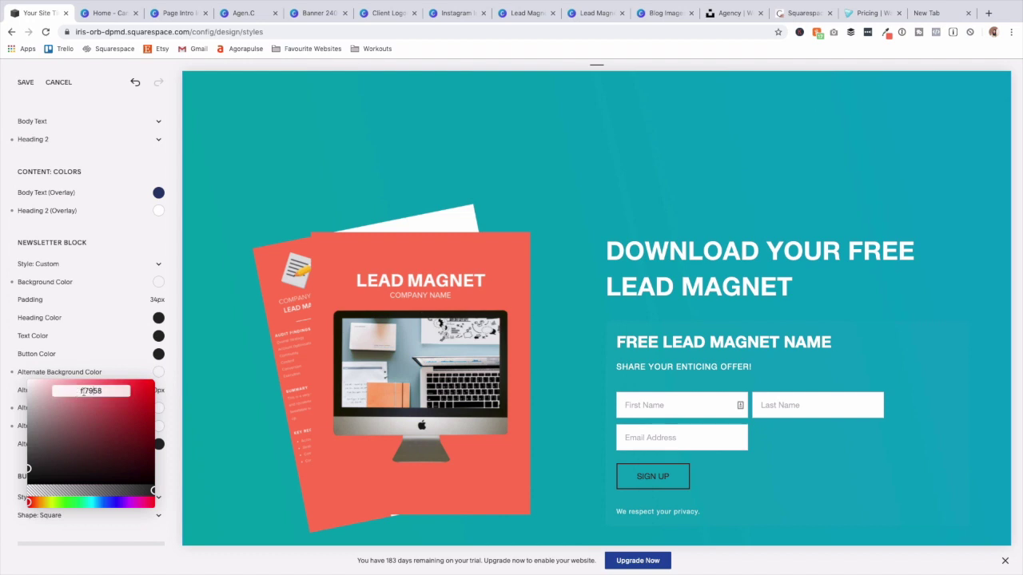
text(#)
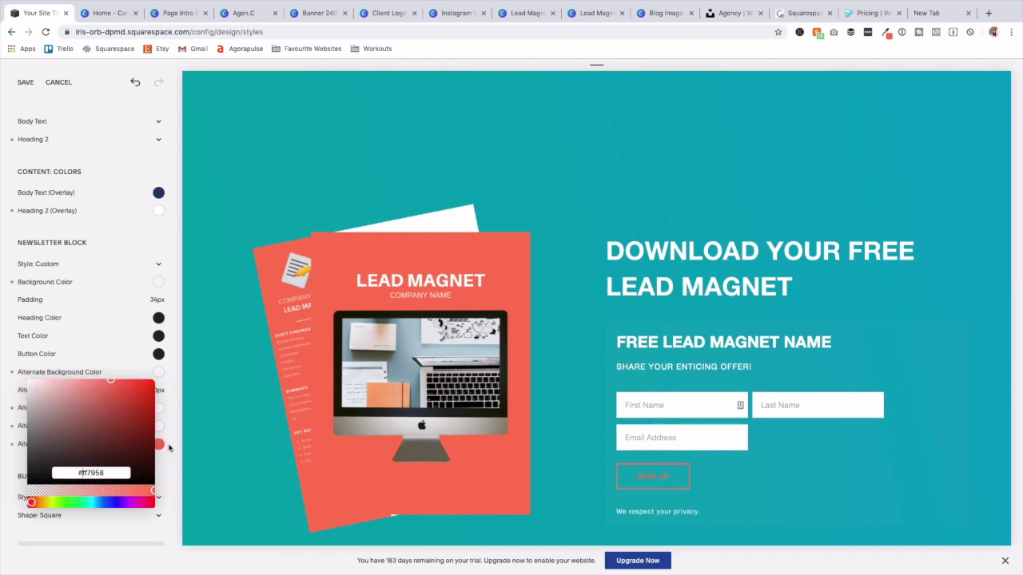
click(175, 444)
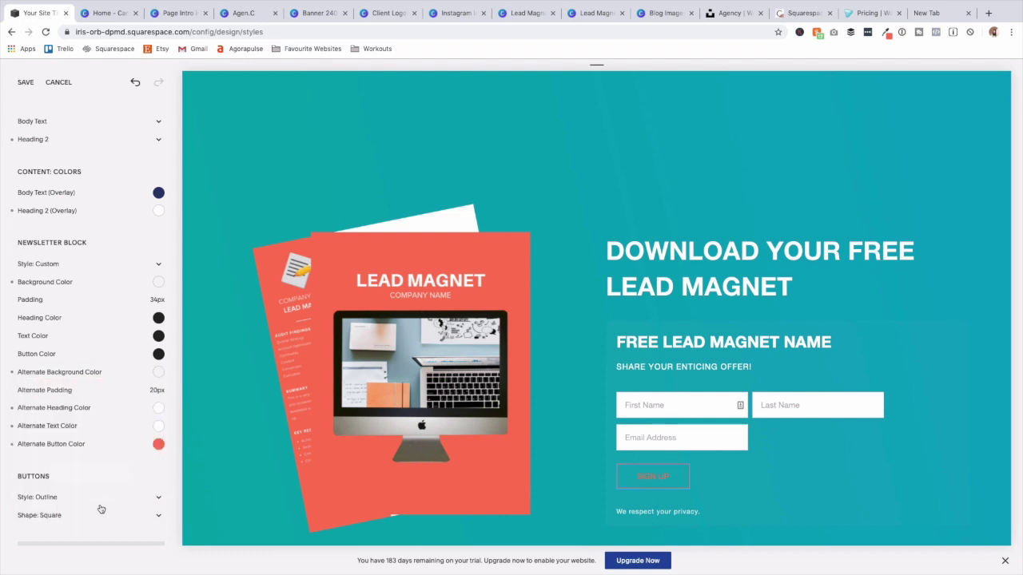
scroll(101, 508, down, 2)
click(103, 444)
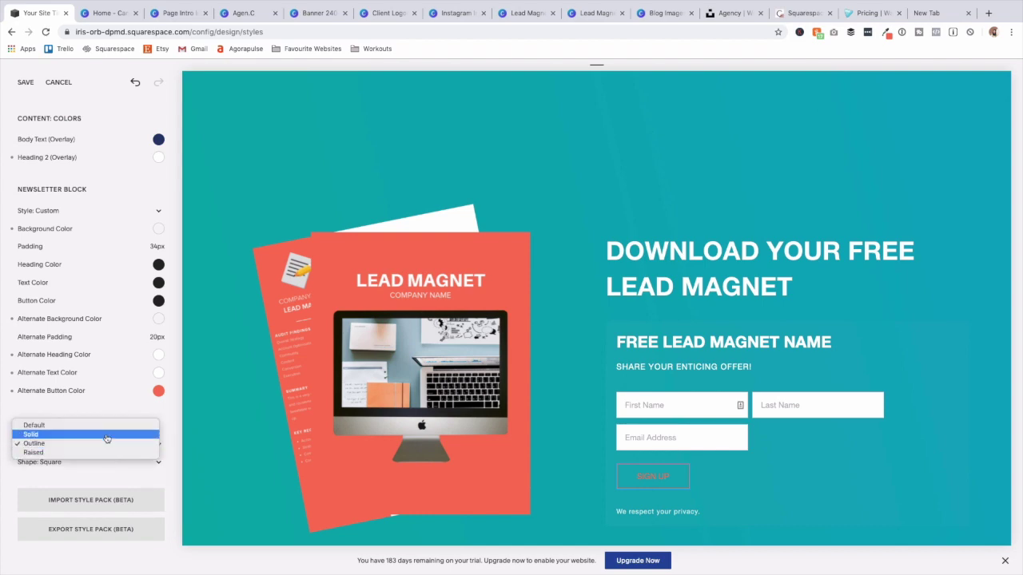
click(107, 436)
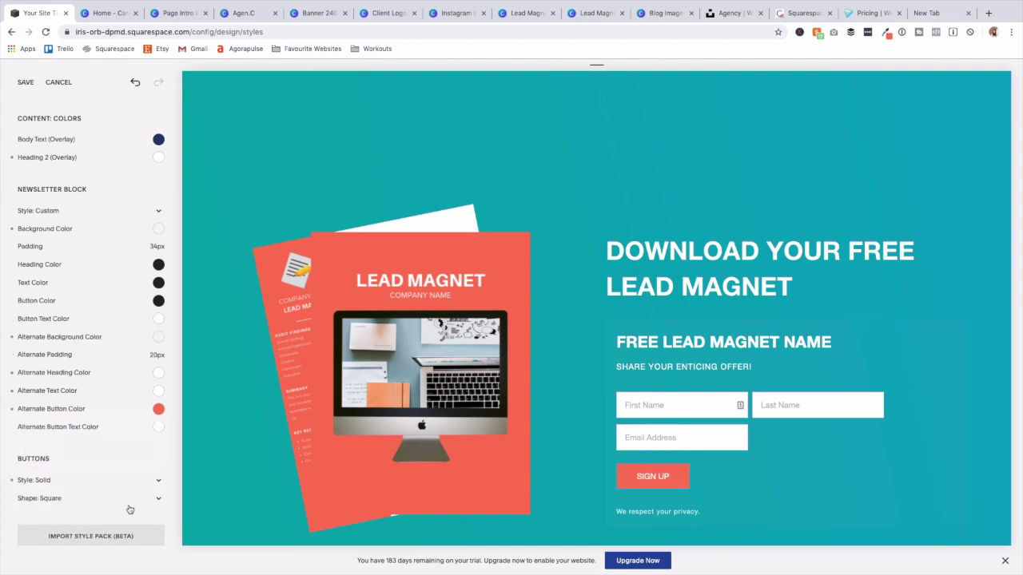
click(148, 504)
Keep the current button shape, then scroll the preview to review the restyled page.
click(149, 502)
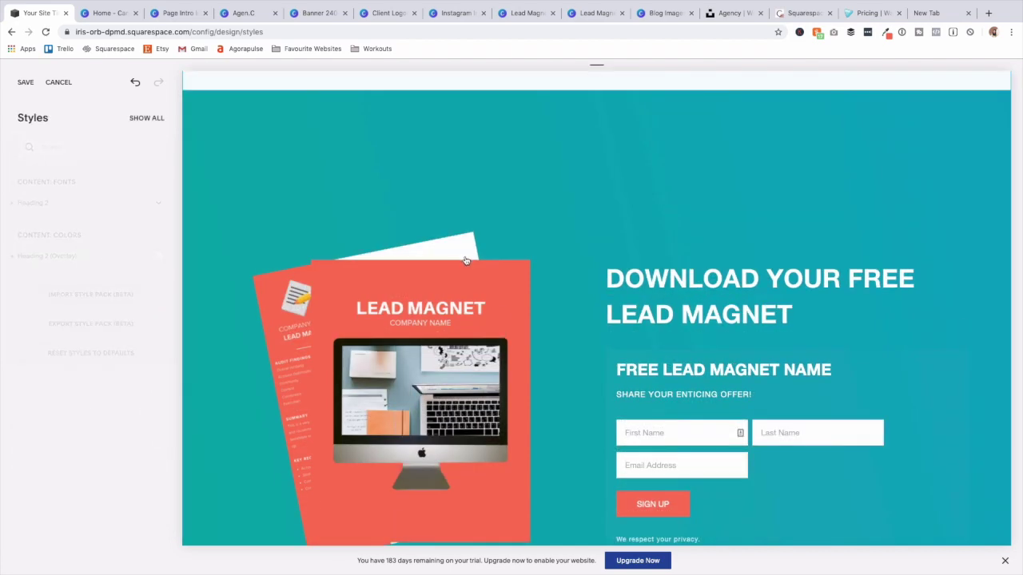
scroll(467, 269, up, 15)
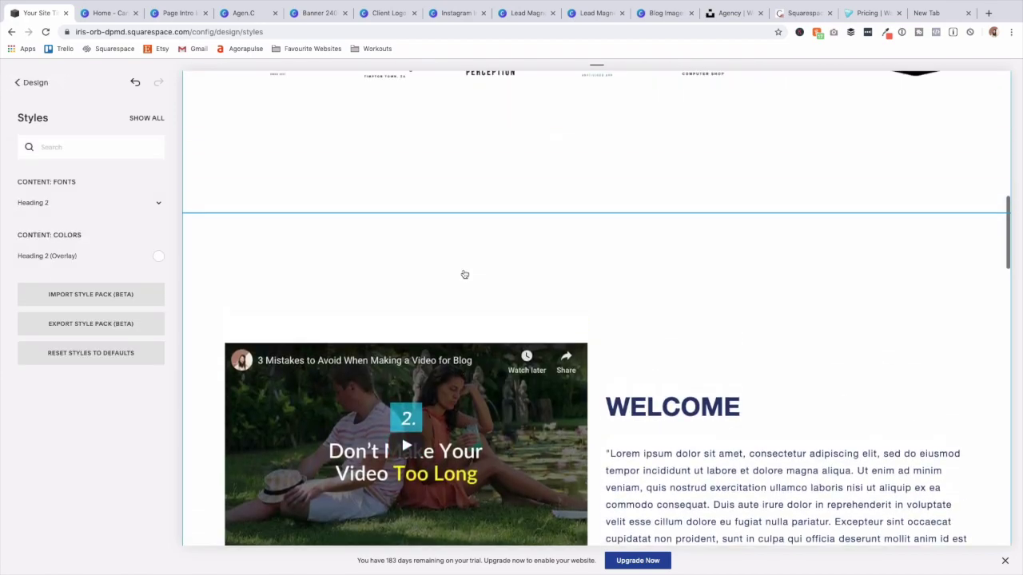
scroll(458, 294, down, 15)
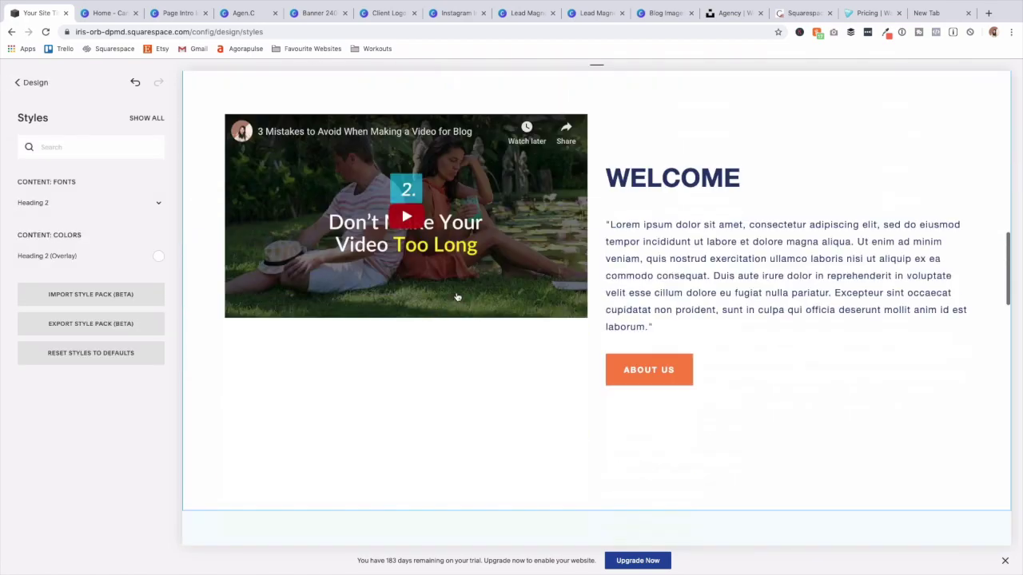
scroll(459, 295, down, 10)
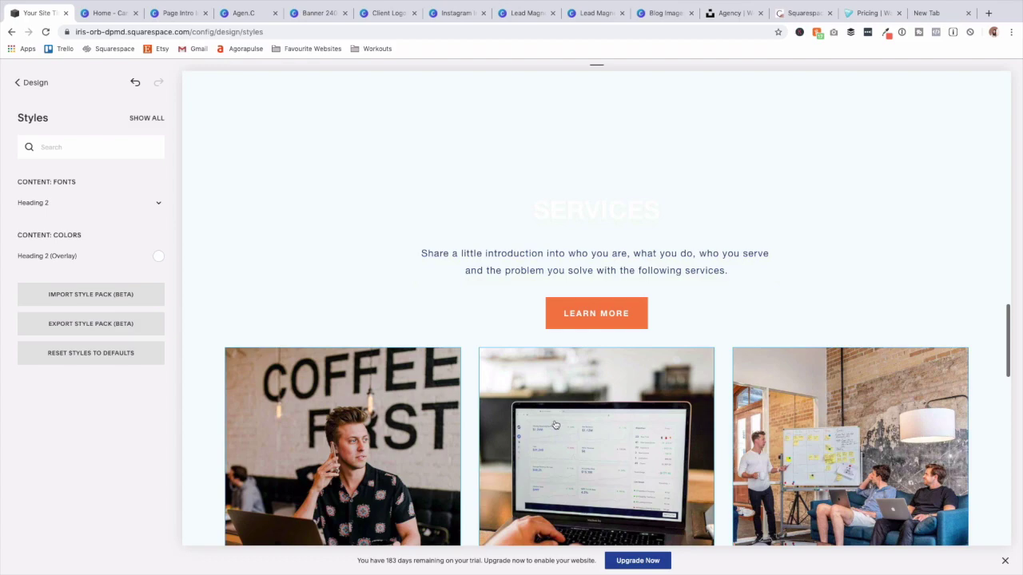
scroll(557, 420, down, 5)
scroll(555, 420, up, 12)
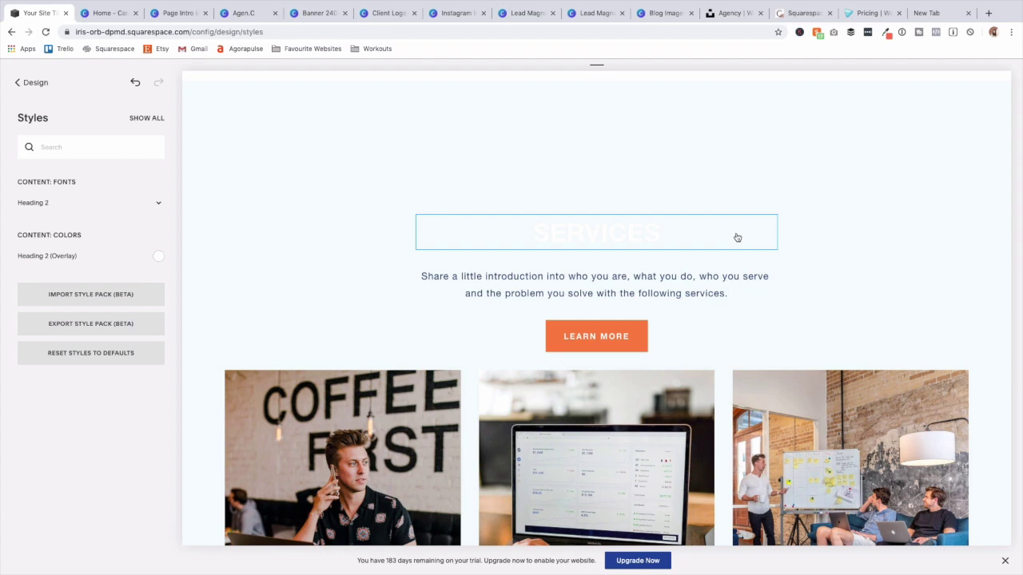
scroll(727, 271, down, 10)
scroll(716, 297, up, 5)
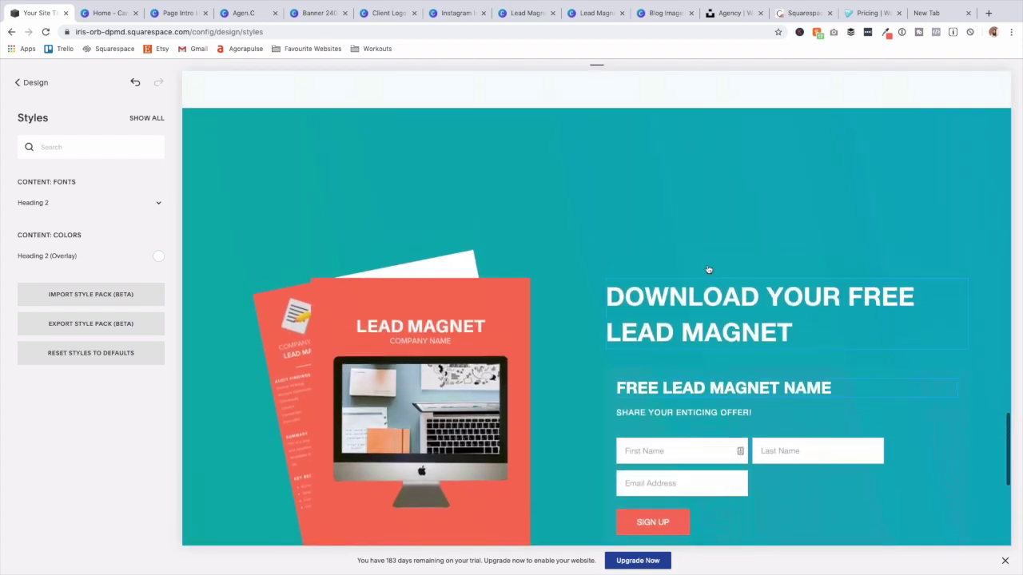
scroll(693, 239, up, 6)
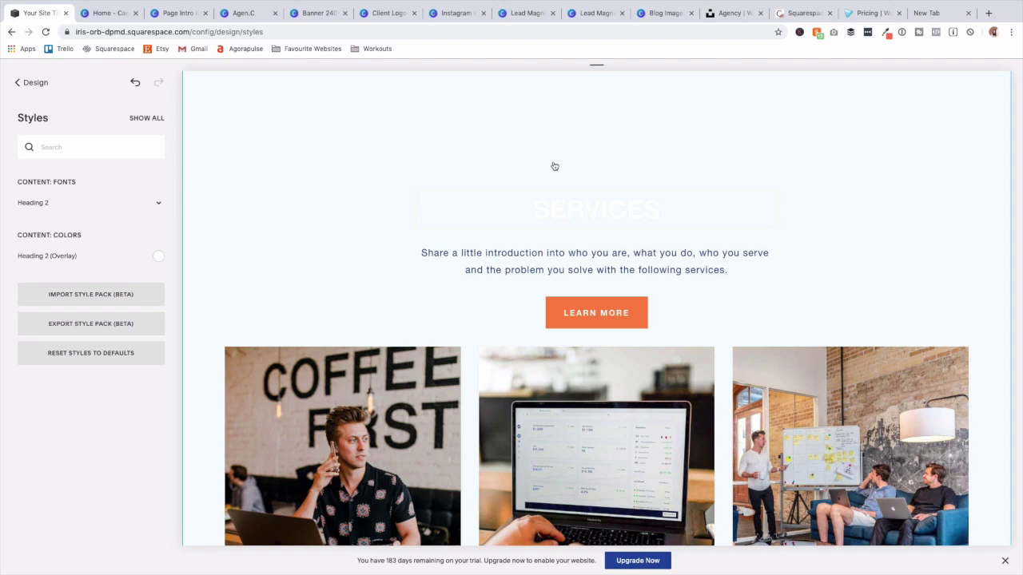
scroll(563, 240, down, 5)
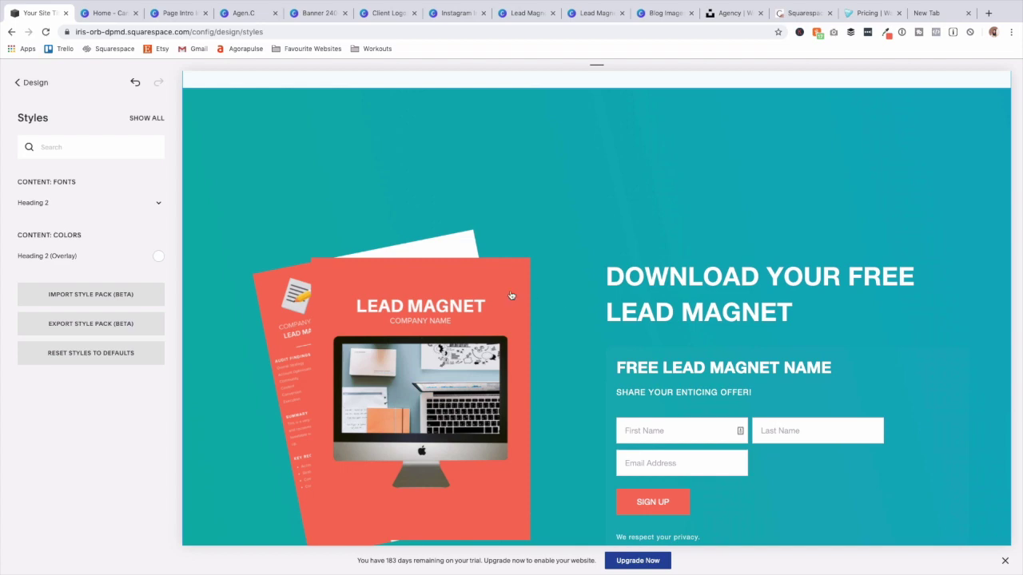
Format the SERVICES title as Heading 3 and save the Services section.
click(35, 84)
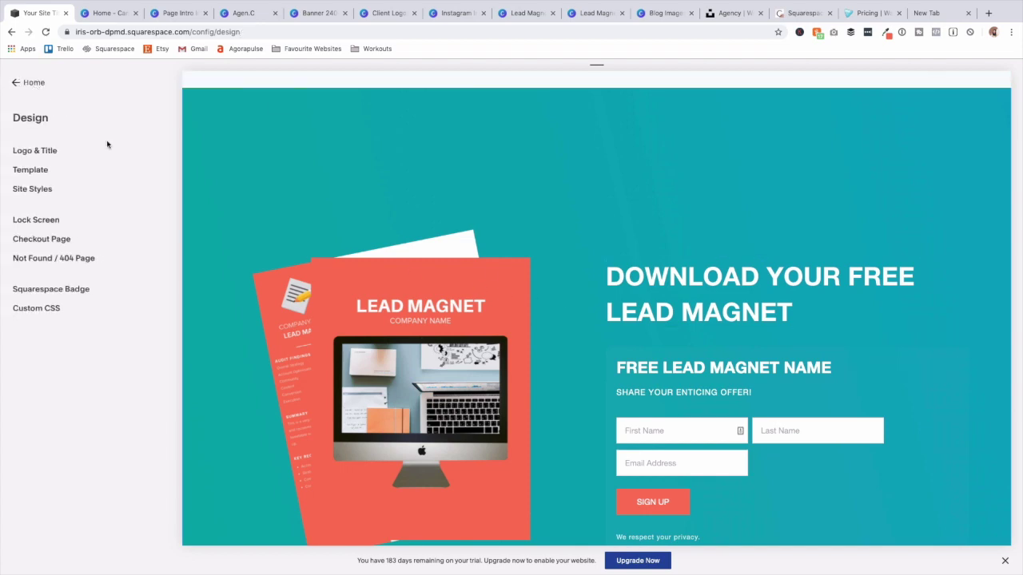
scroll(493, 270, up, 10)
scroll(448, 256, up, 3)
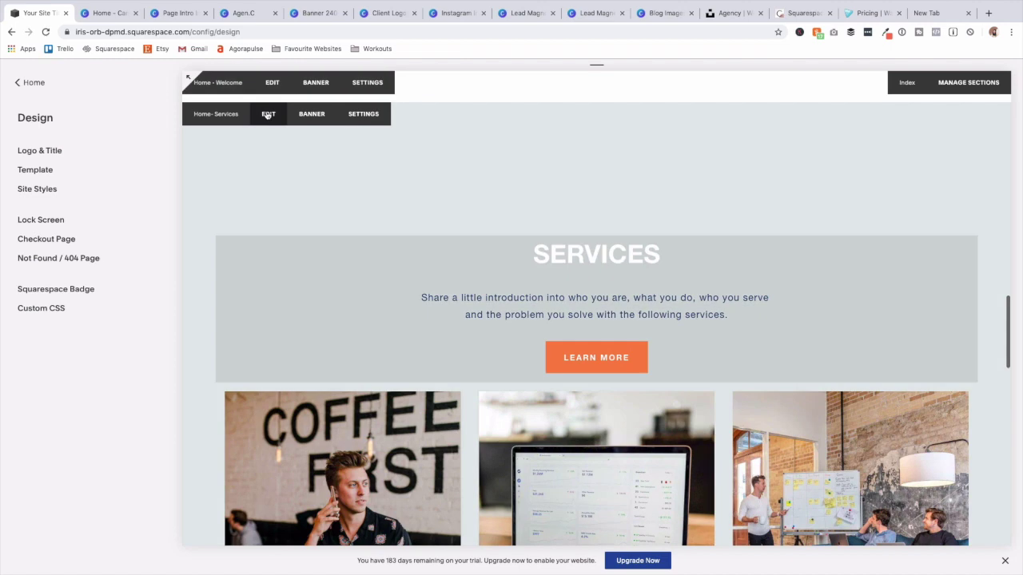
click(266, 114)
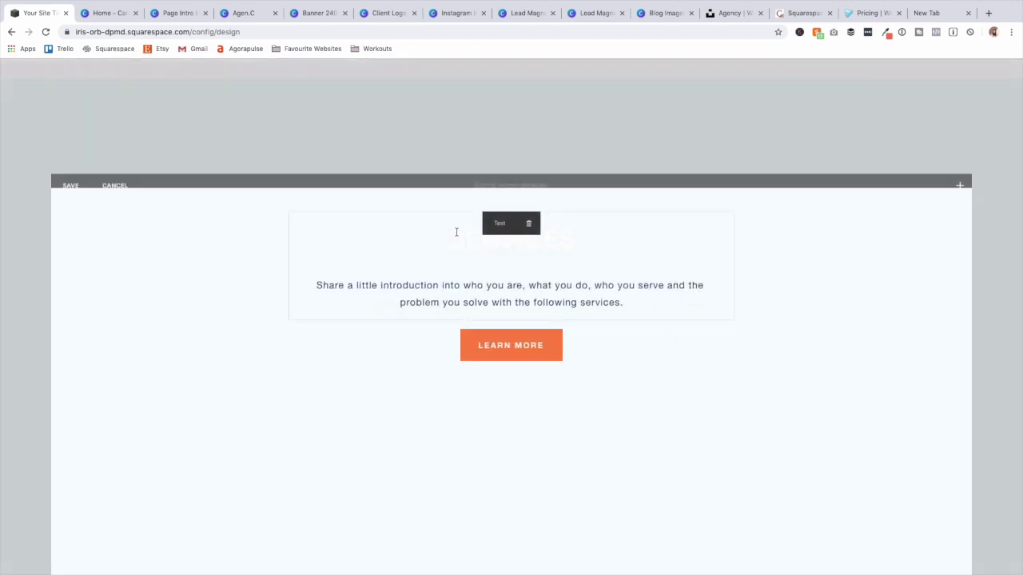
double_click(468, 234)
click(479, 201)
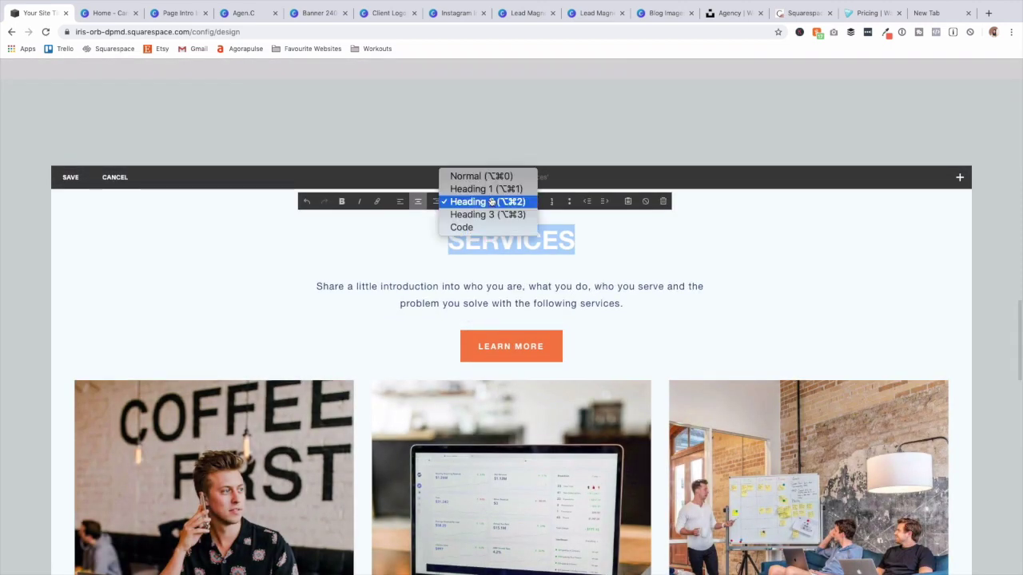
key(Escape)
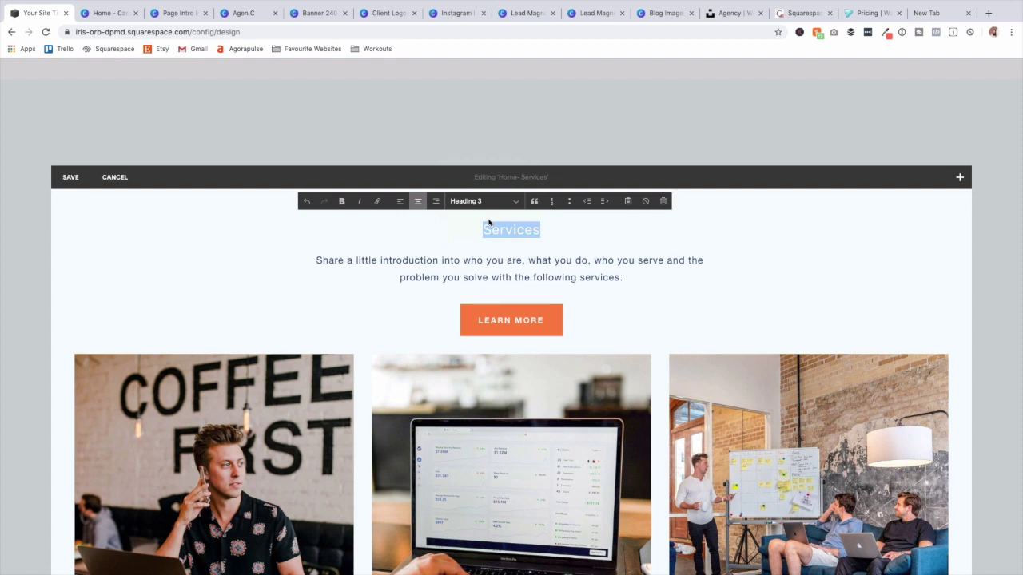
click(71, 179)
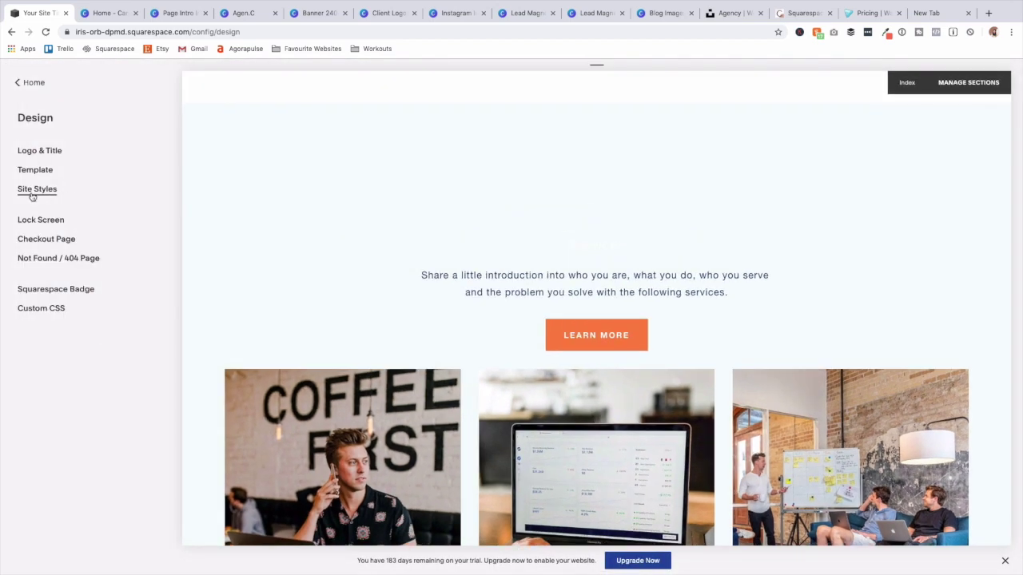
click(32, 192)
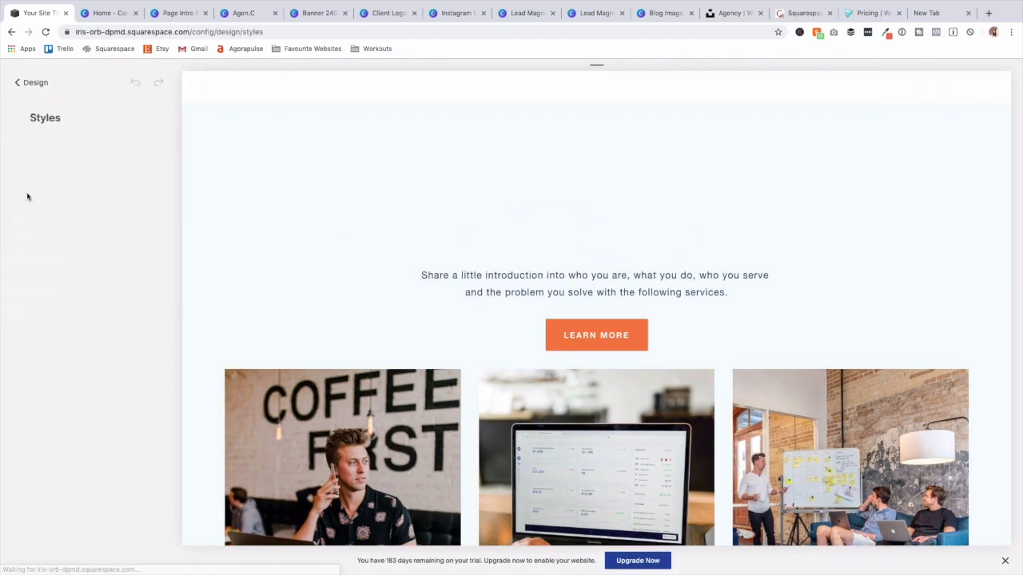
Give Heading 3 a dark navy colour, Helvetica Neue font and weight 700.
click(589, 253)
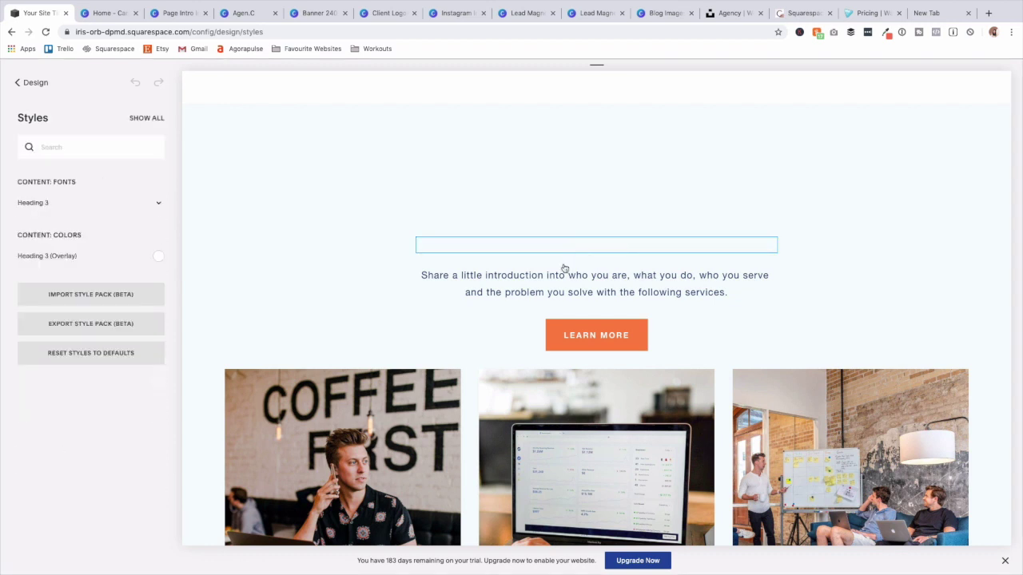
click(160, 260)
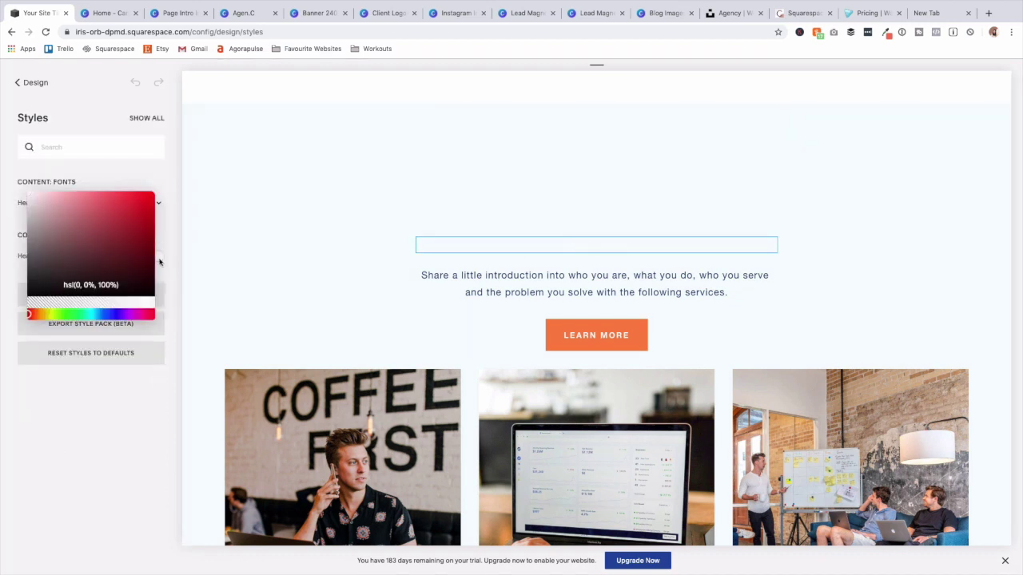
click(91, 232)
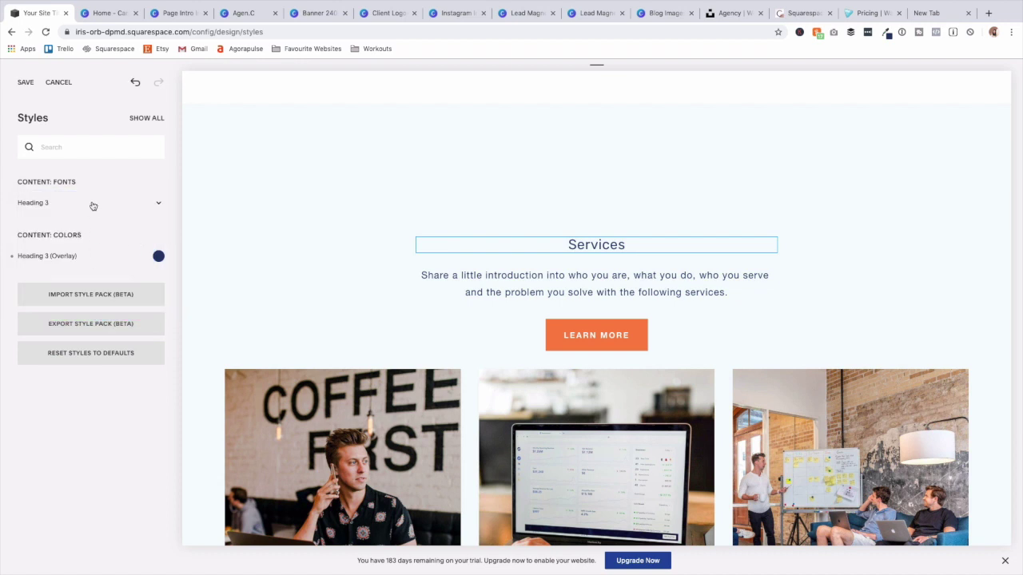
click(92, 206)
click(78, 148)
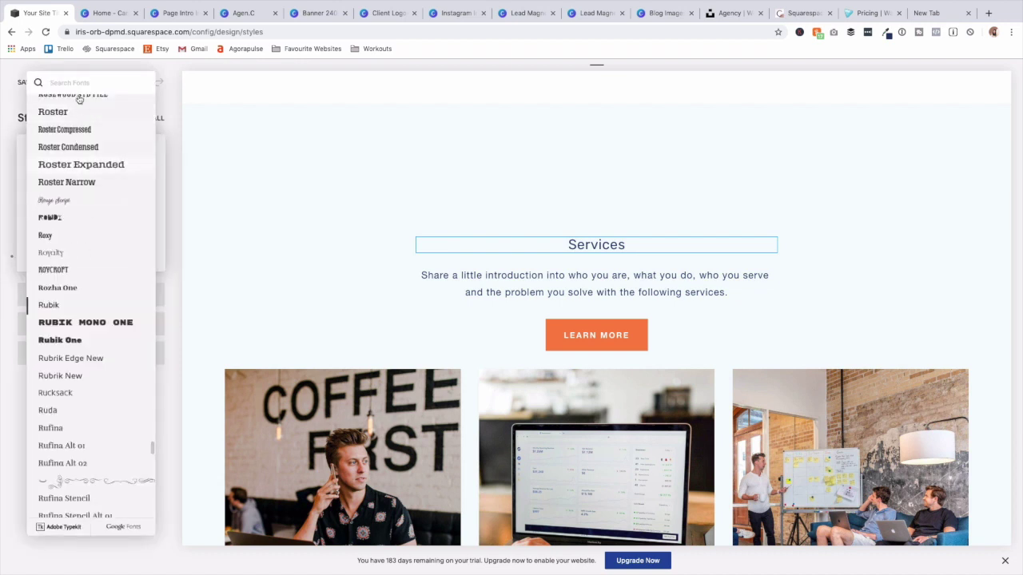
text(hel)
click(87, 120)
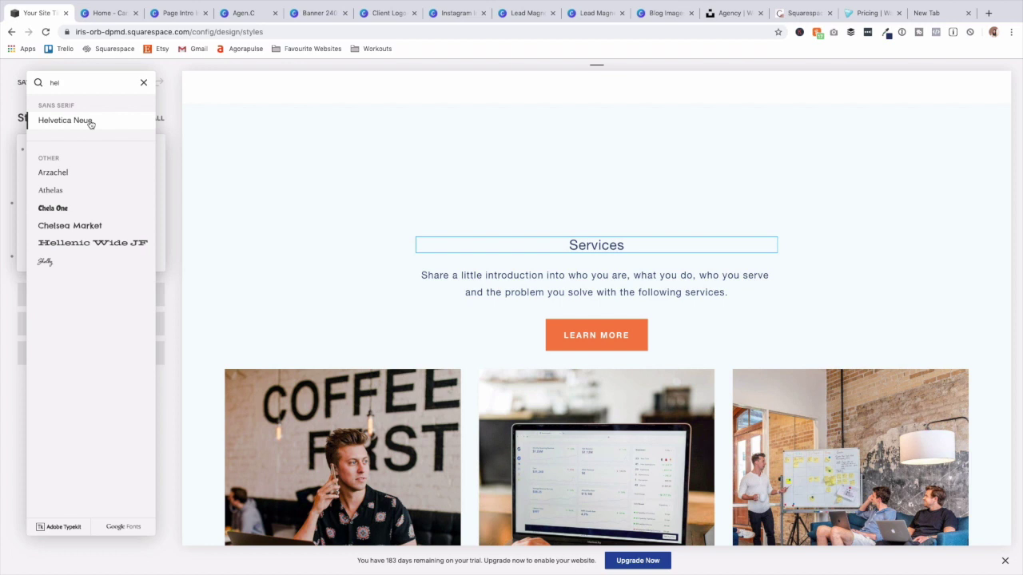
click(169, 152)
click(64, 166)
click(61, 175)
Make Heading 3 uppercase at 47px with 0.3em line height, and save.
mouse_move(47, 204)
drag(46, 202, 58, 202)
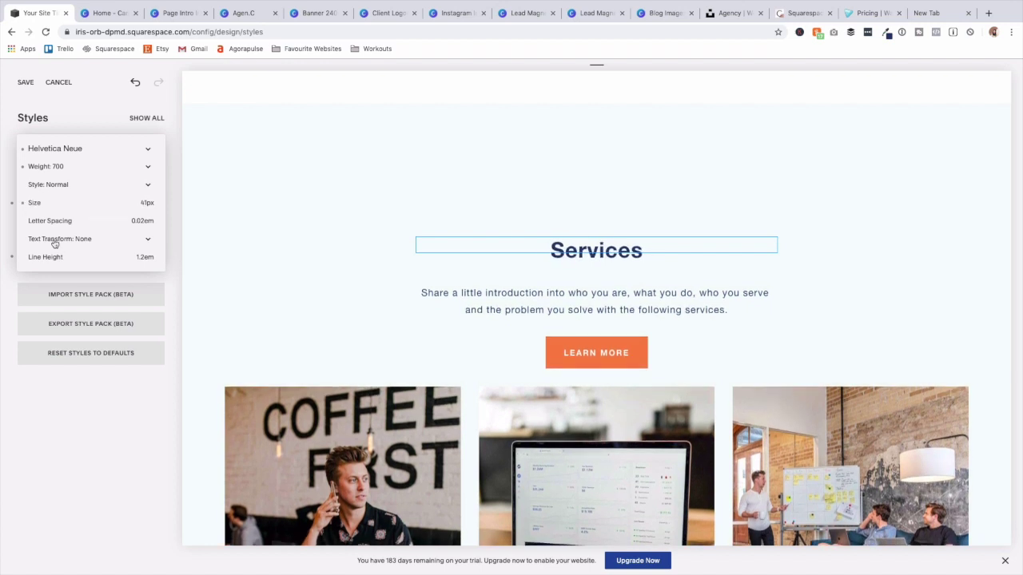
click(54, 239)
click(51, 247)
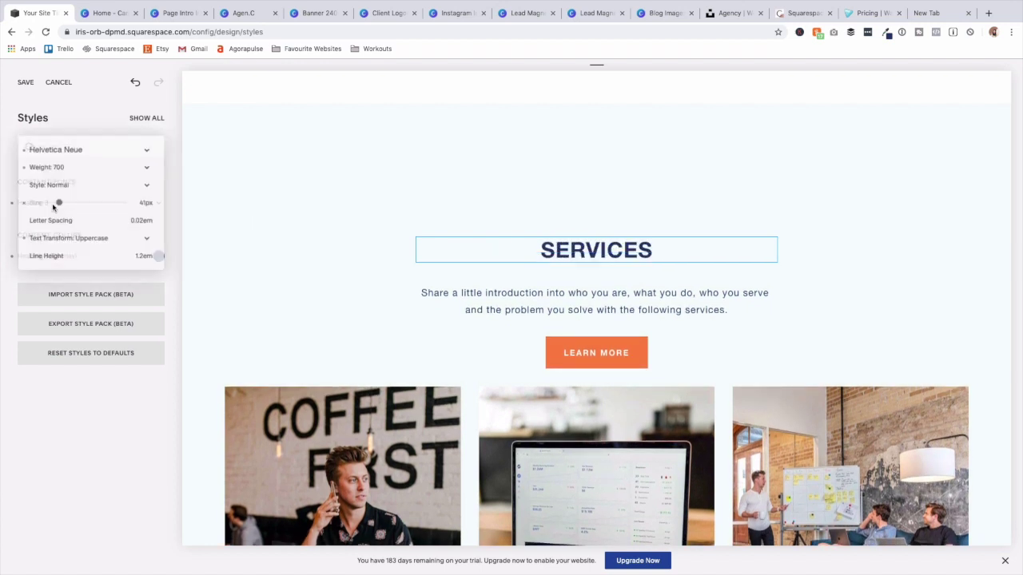
drag(59, 202, 63, 202)
drag(59, 256, 34, 257)
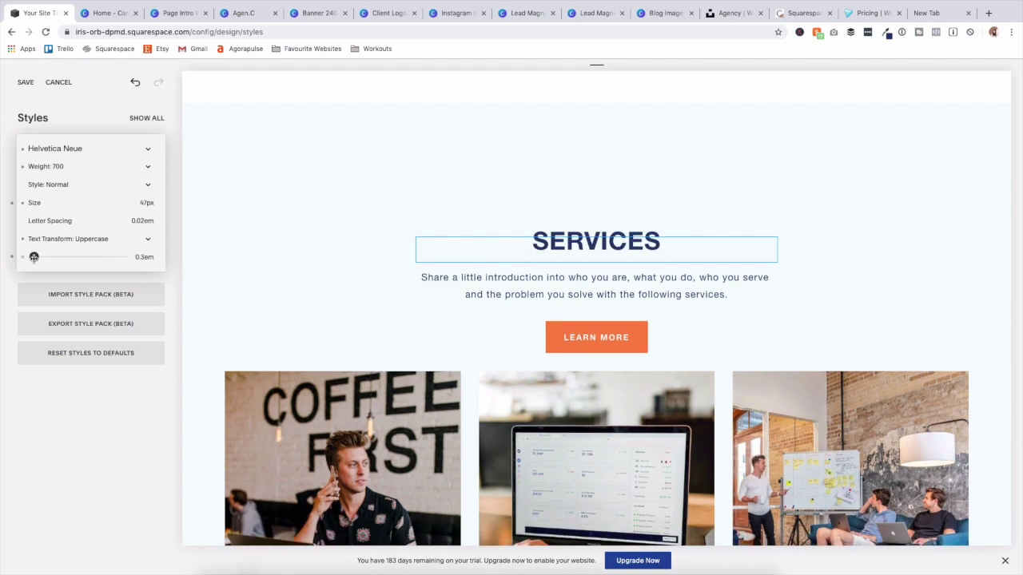
click(69, 100)
click(24, 84)
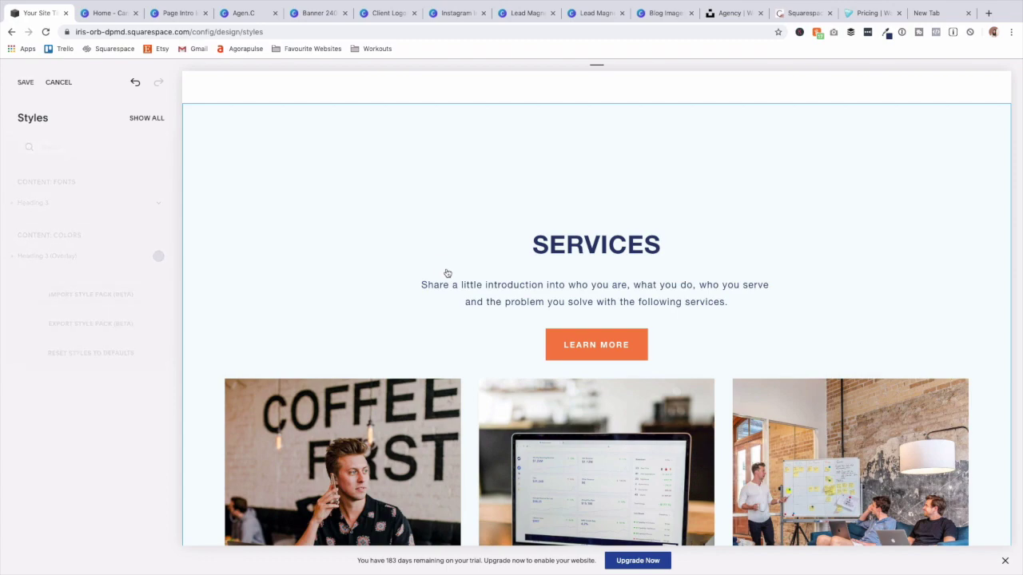
Change the hero title font to Helvetica Neue.
scroll(422, 272, down, 20)
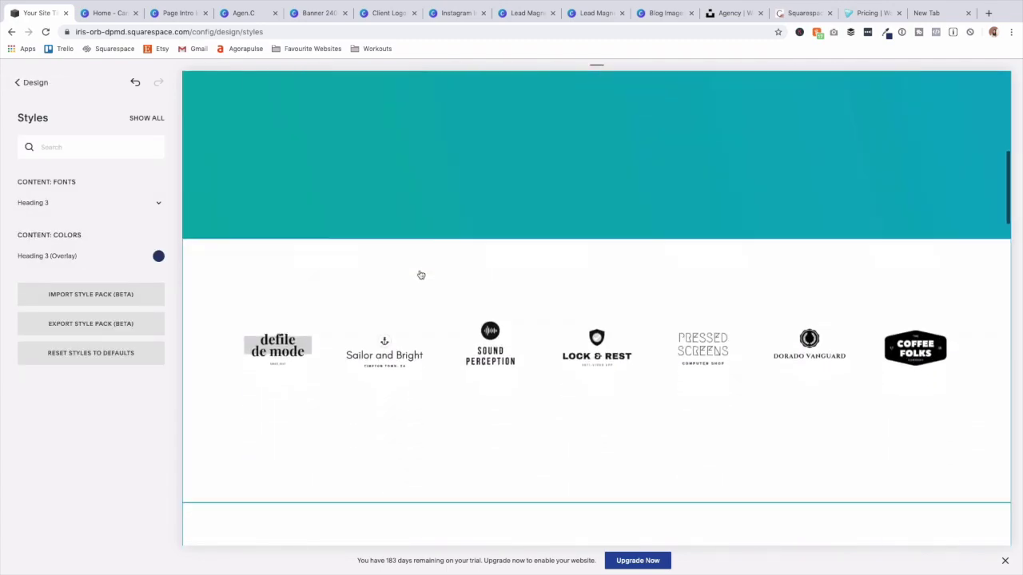
scroll(420, 275, down, 8)
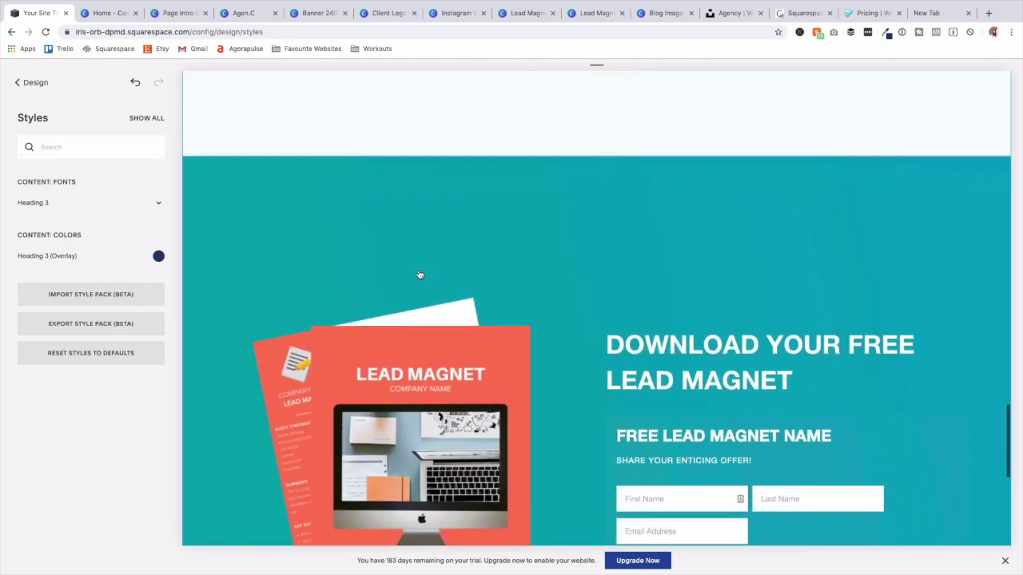
scroll(419, 274, up, 20)
scroll(420, 271, up, 3)
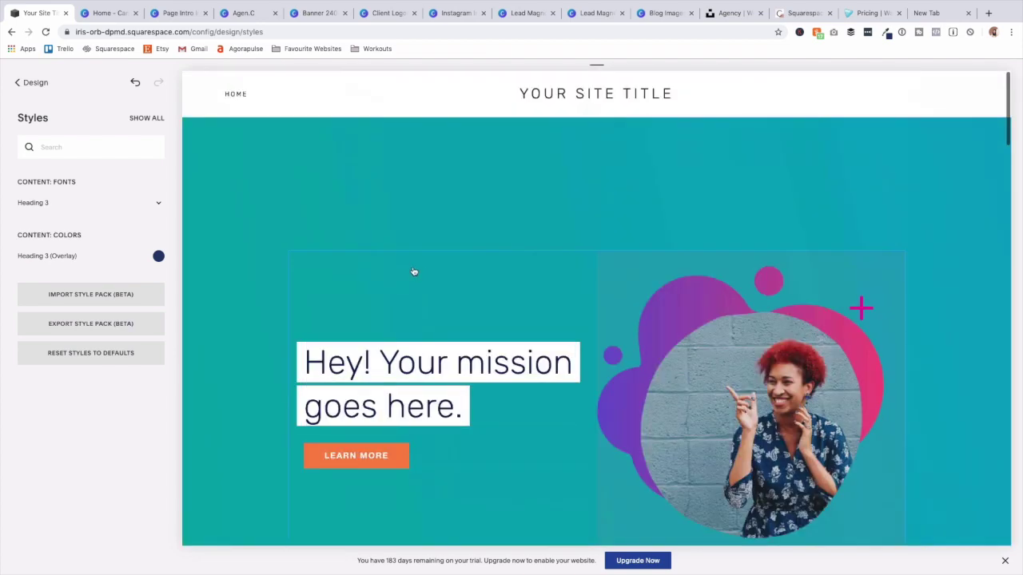
click(685, 362)
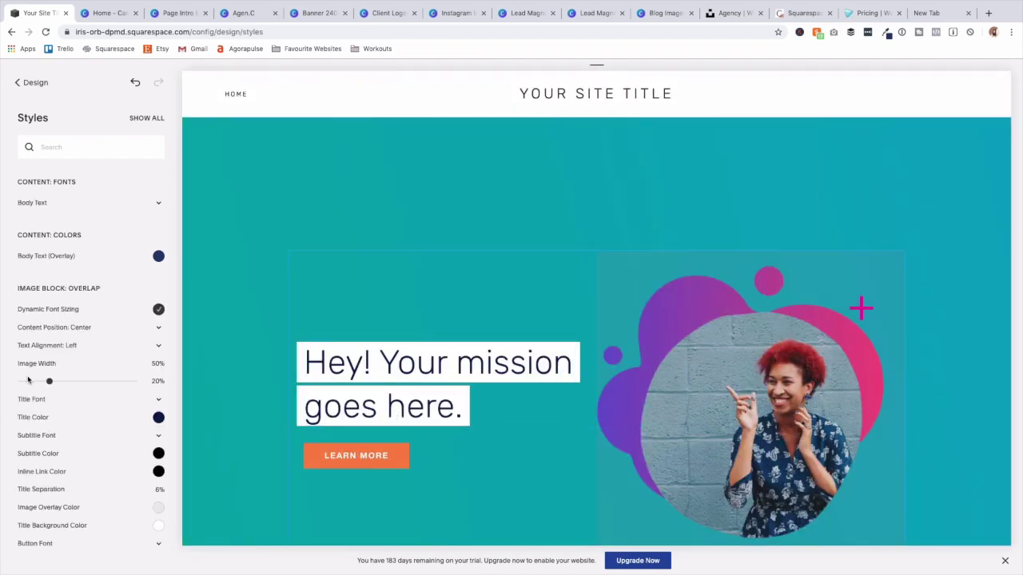
click(77, 400)
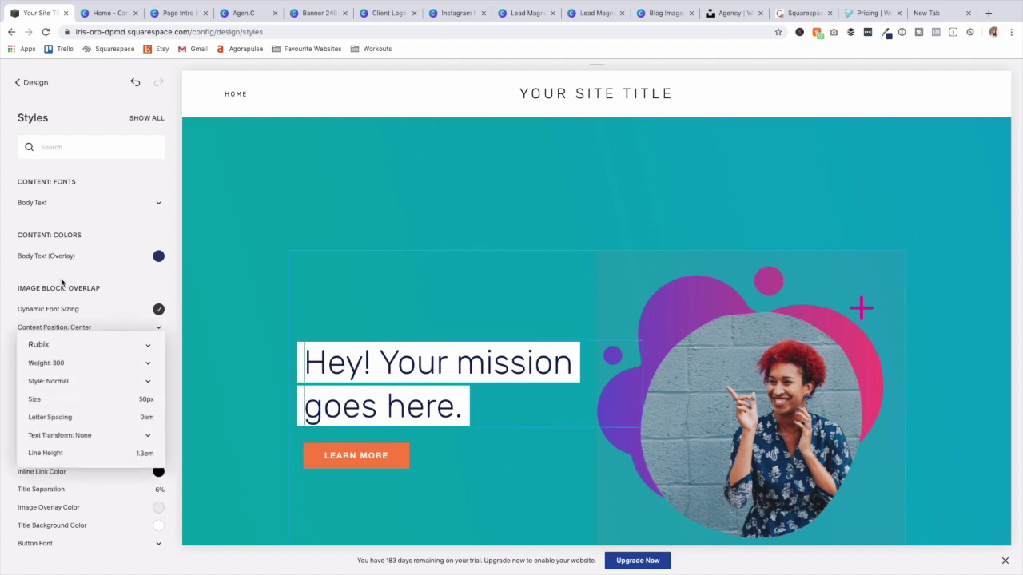
click(80, 344)
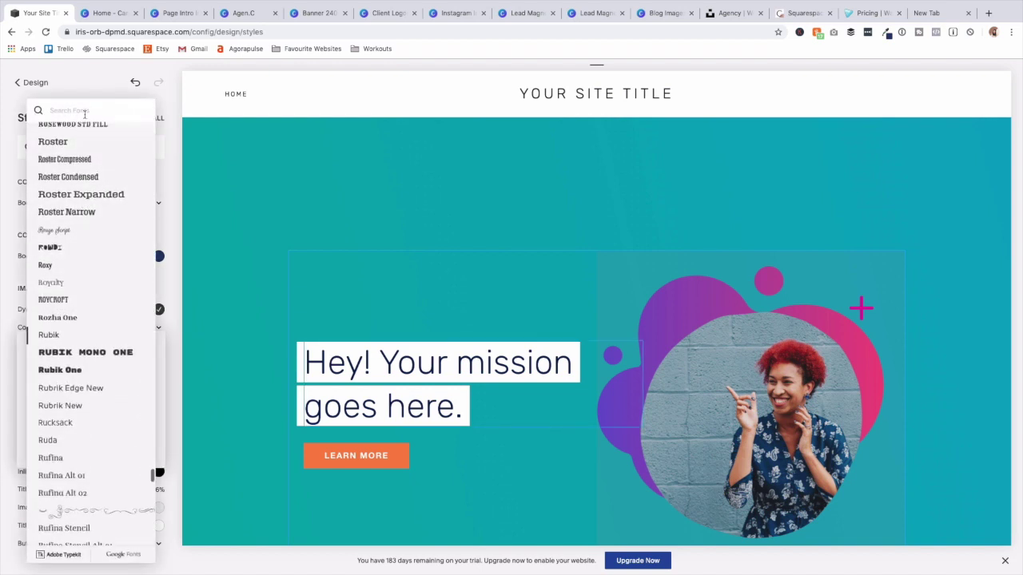
text(helv)
click(85, 151)
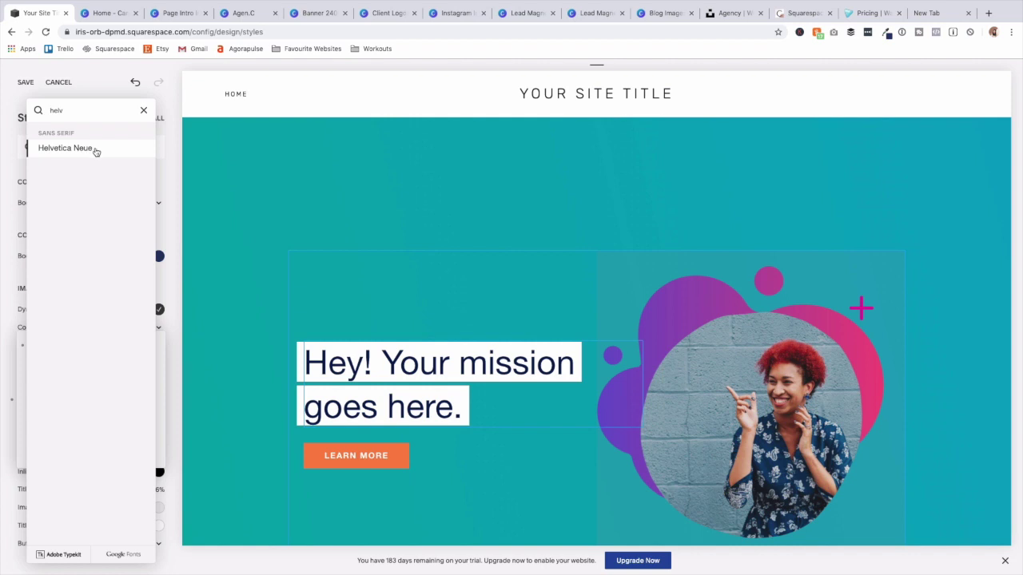
Make the hero title uppercase at 41px and save the style changes.
click(88, 436)
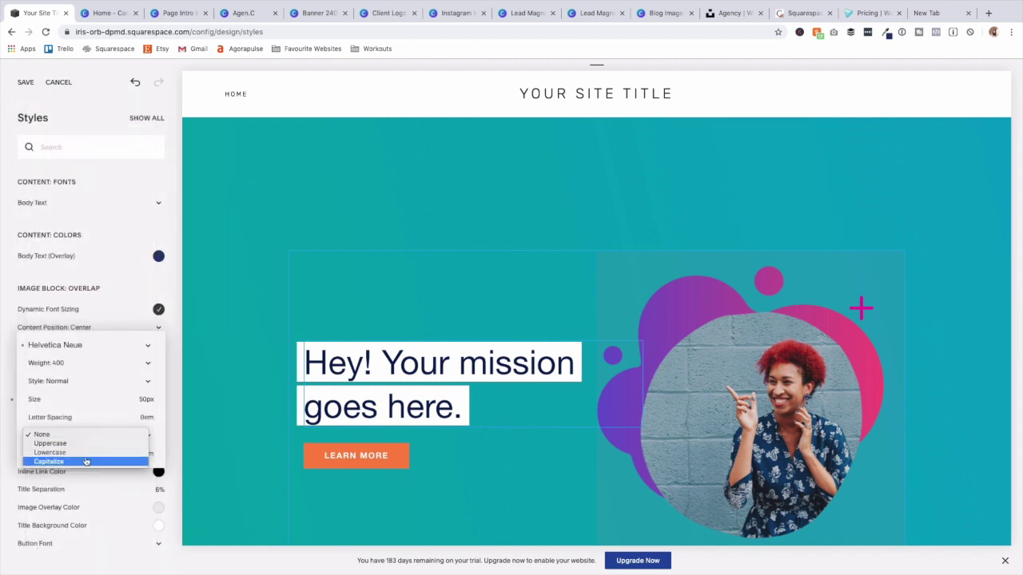
click(87, 444)
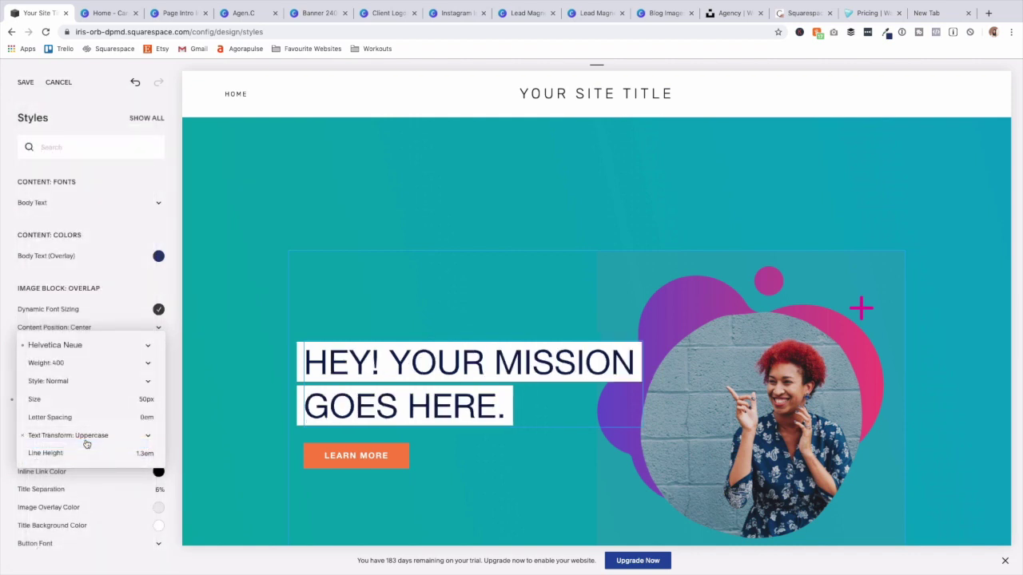
mouse_move(52, 405)
drag(65, 399, 58, 398)
click(217, 391)
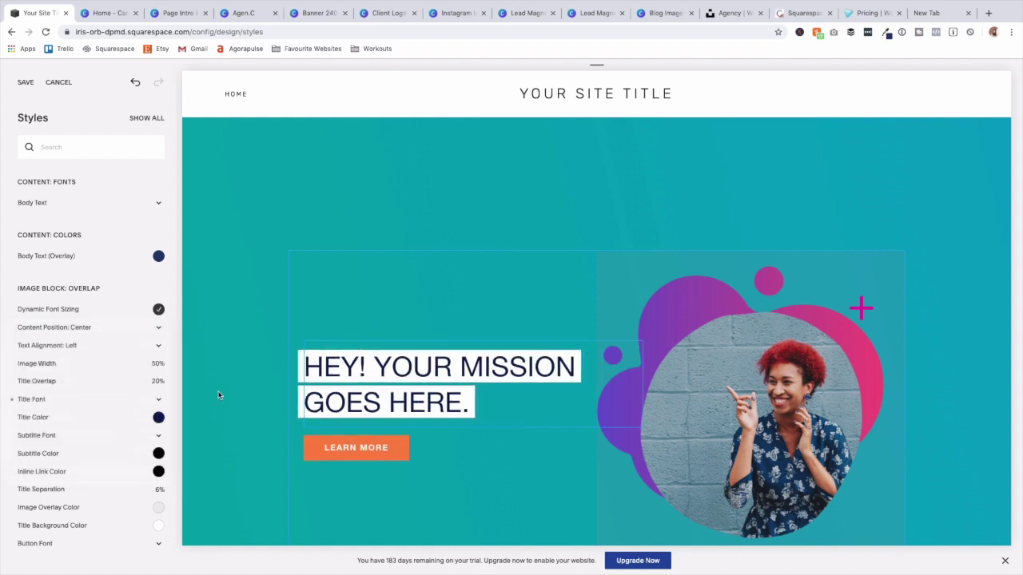
click(216, 393)
scroll(238, 458, down, 1)
click(25, 81)
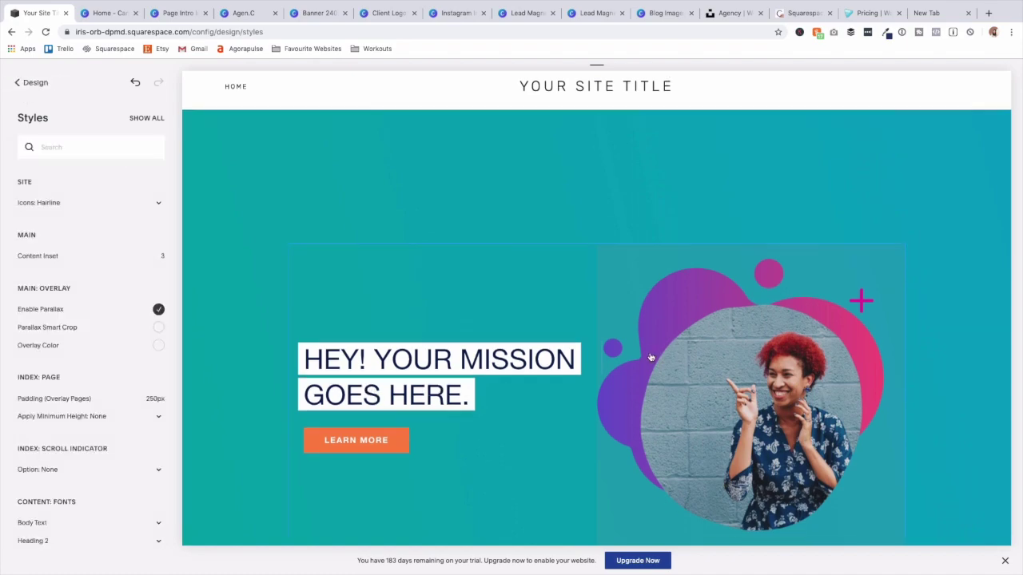
Set the footer background colour to navy #273b6c.
scroll(651, 357, down, 10)
scroll(651, 357, down, 2)
scroll(649, 359, up, 8)
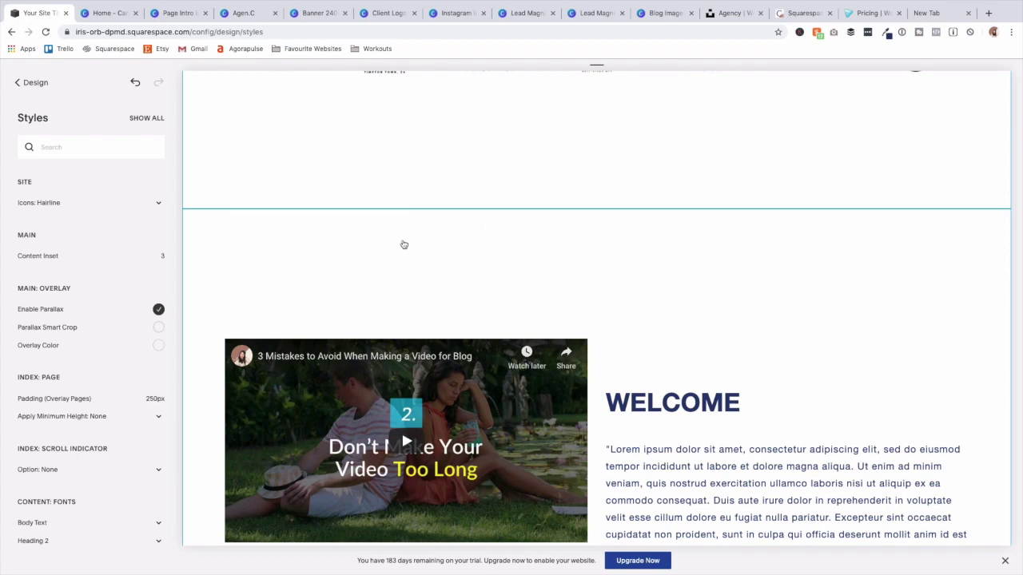
scroll(356, 259, up, 6)
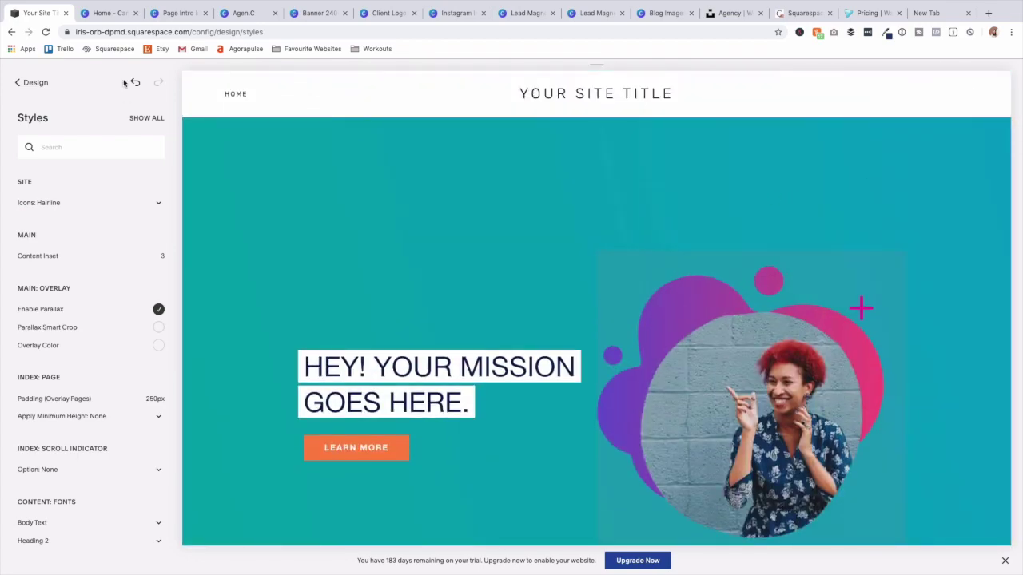
scroll(363, 232, down, 20)
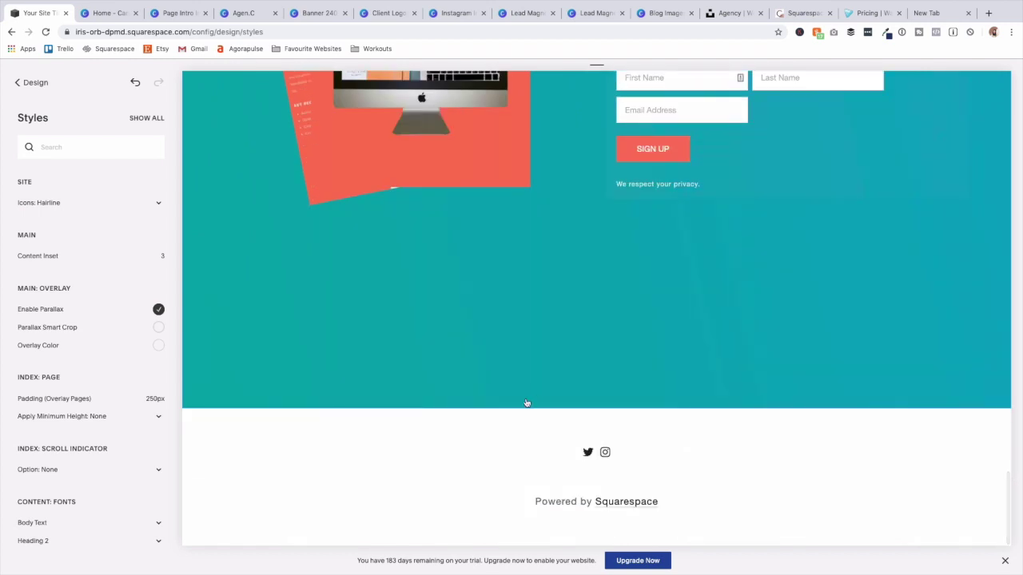
click(372, 425)
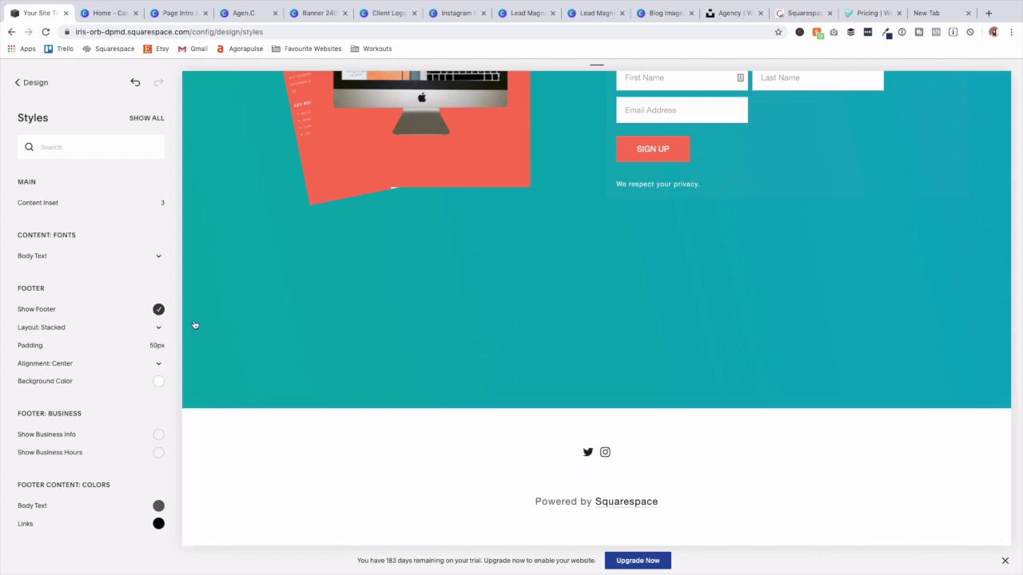
click(157, 384)
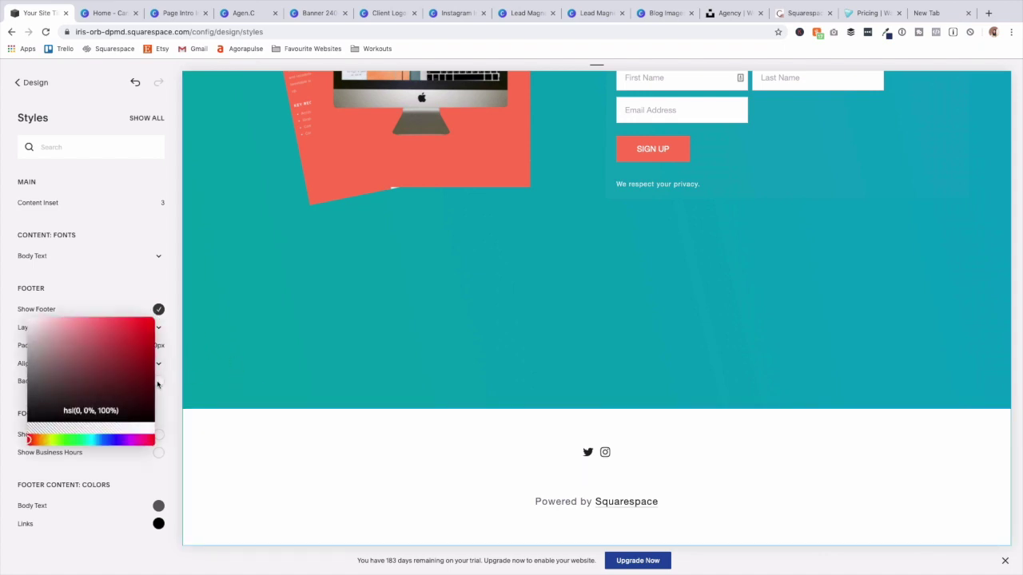
triple_click(99, 411)
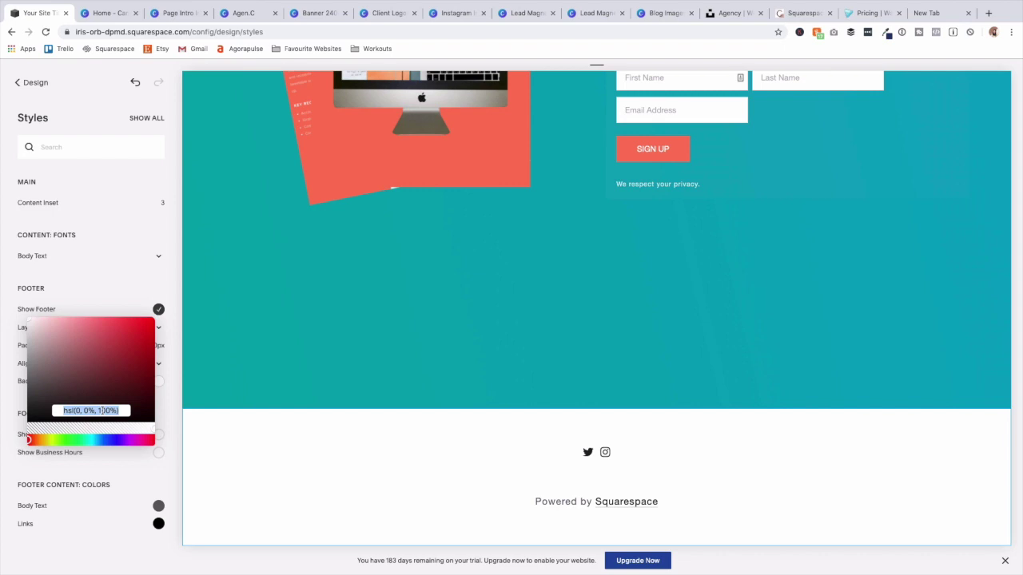
text(273b6c)
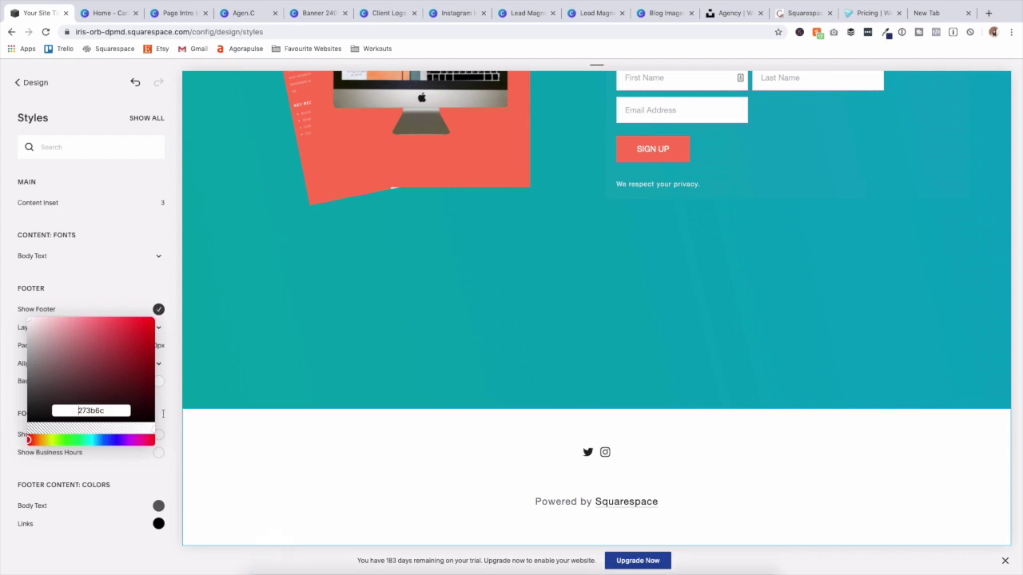
key(Return)
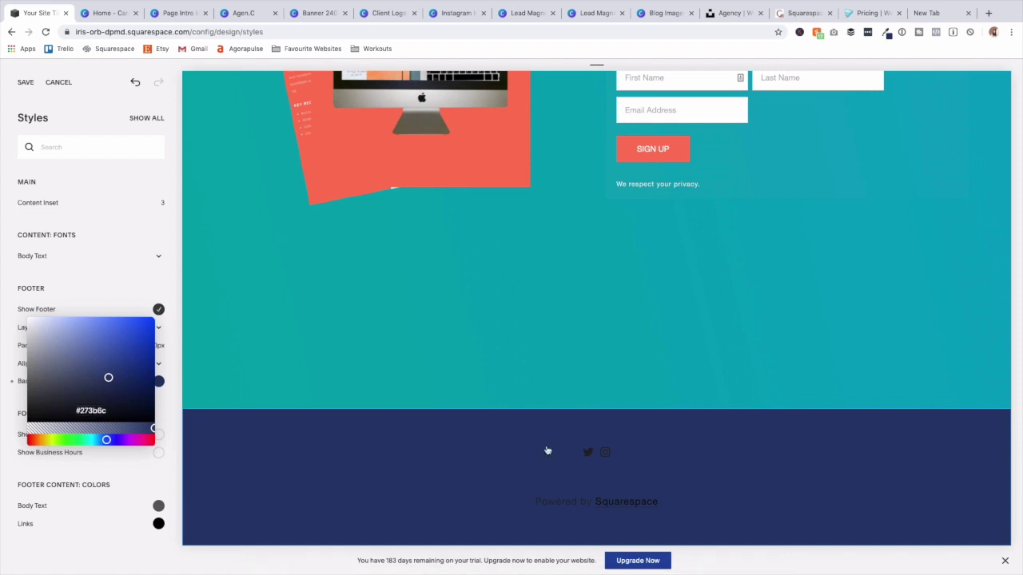
click(548, 451)
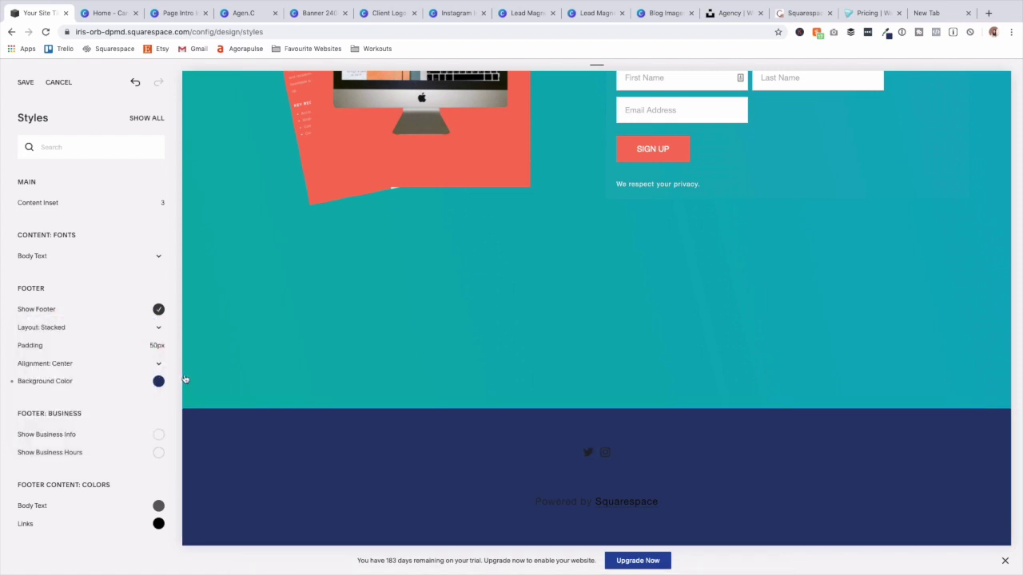
Make the footer text near-white and fully opaque, and turn the footer links red.
click(159, 505)
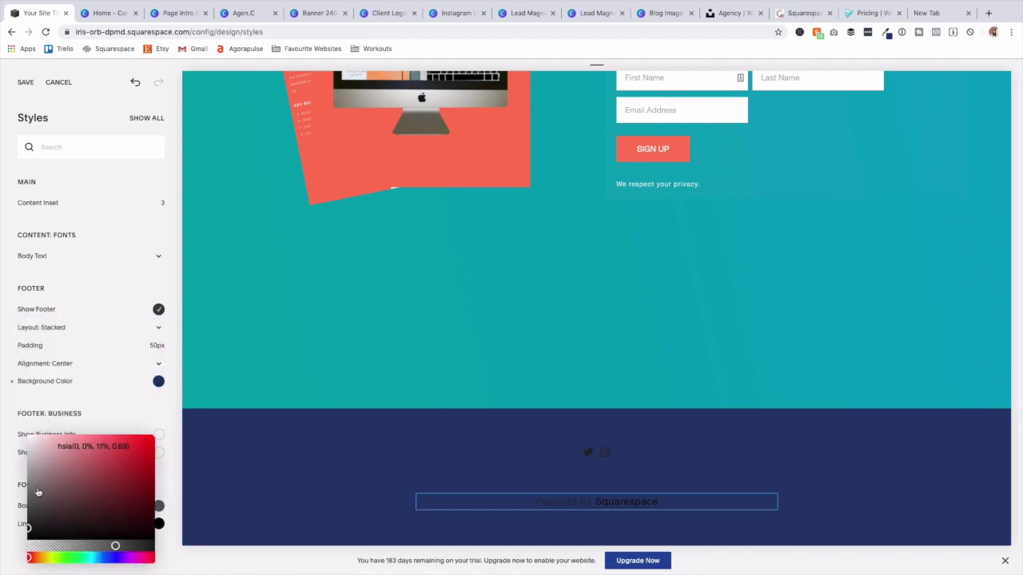
drag(38, 492, 32, 415)
drag(148, 547, 170, 547)
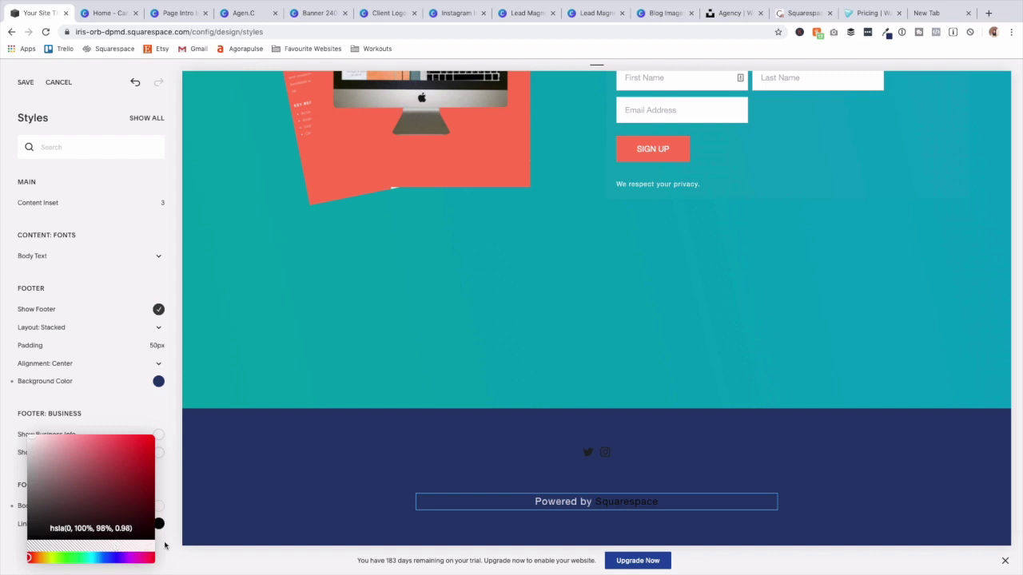
click(158, 525)
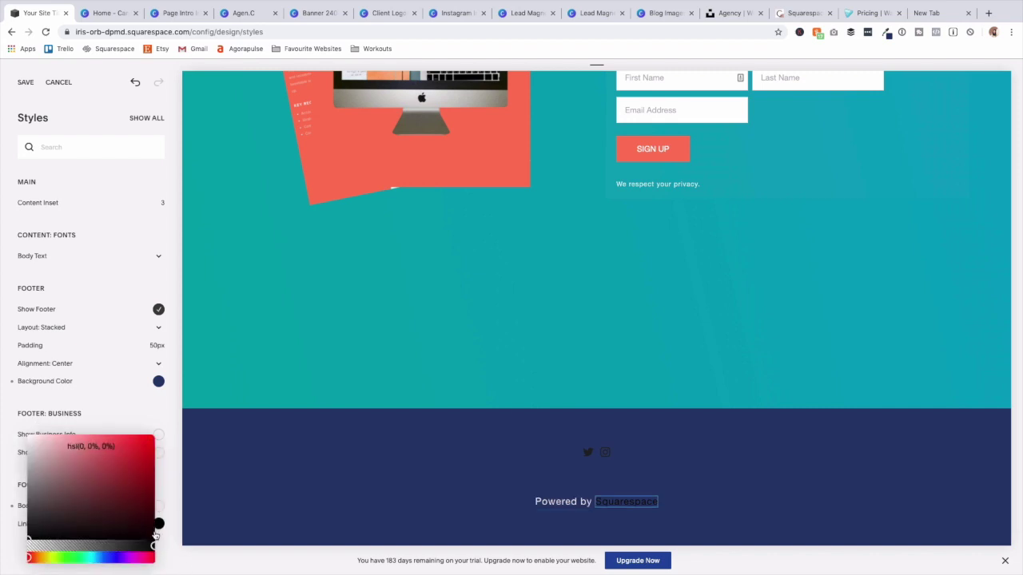
click(158, 381)
Darken the footer background to a deeper navy and save the style changes.
click(117, 391)
drag(118, 392, 95, 394)
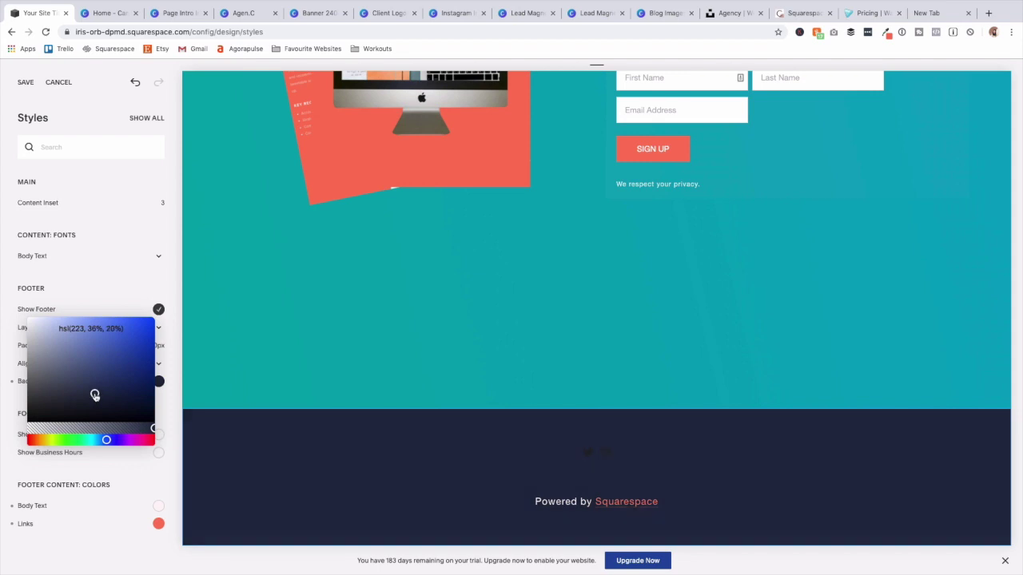
click(327, 435)
click(24, 84)
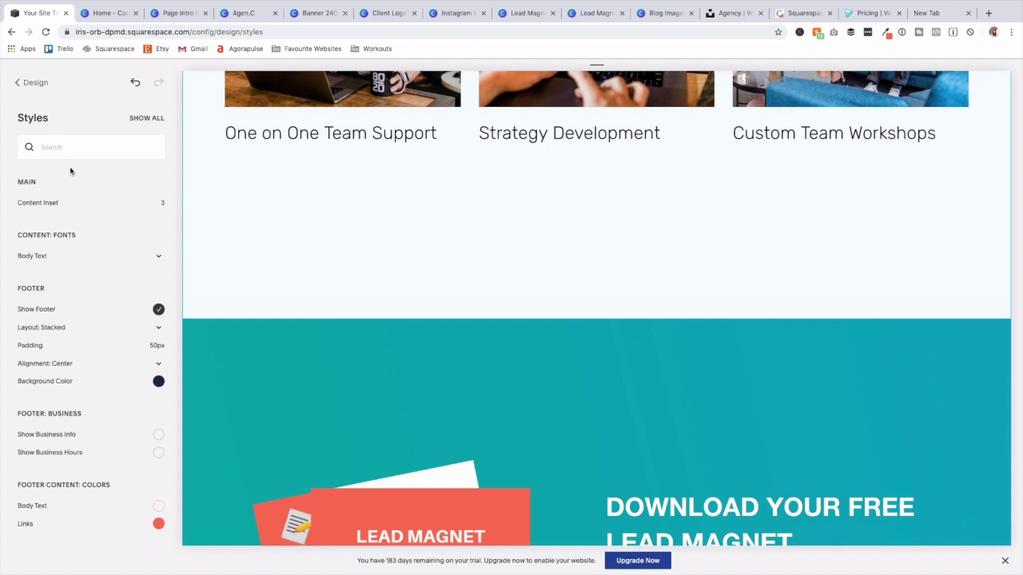
Style the footer social icons with Standard colour, Circle - Solid style and Medium size.
click(22, 85)
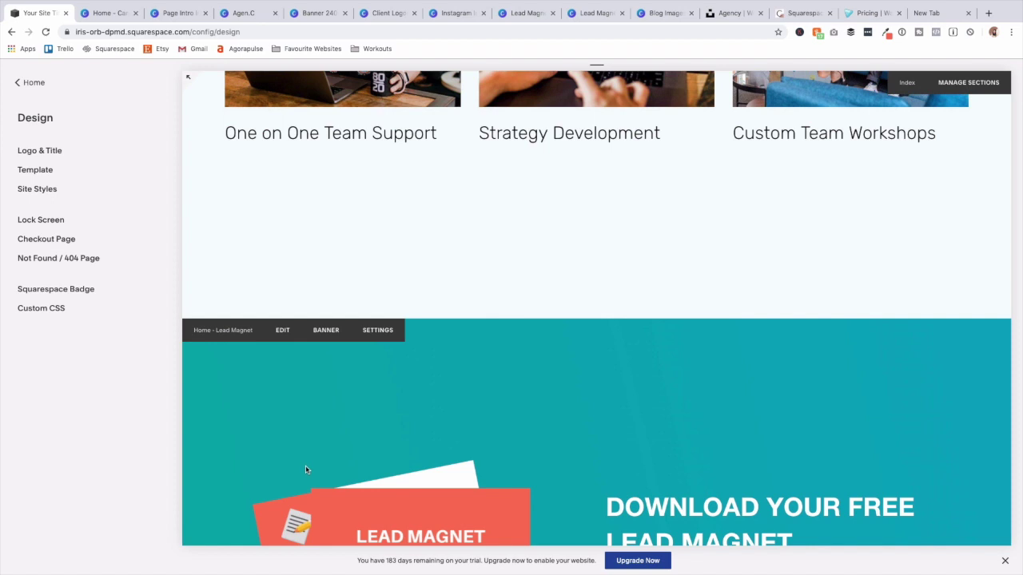
scroll(305, 464, down, 3)
scroll(299, 485, down, 5)
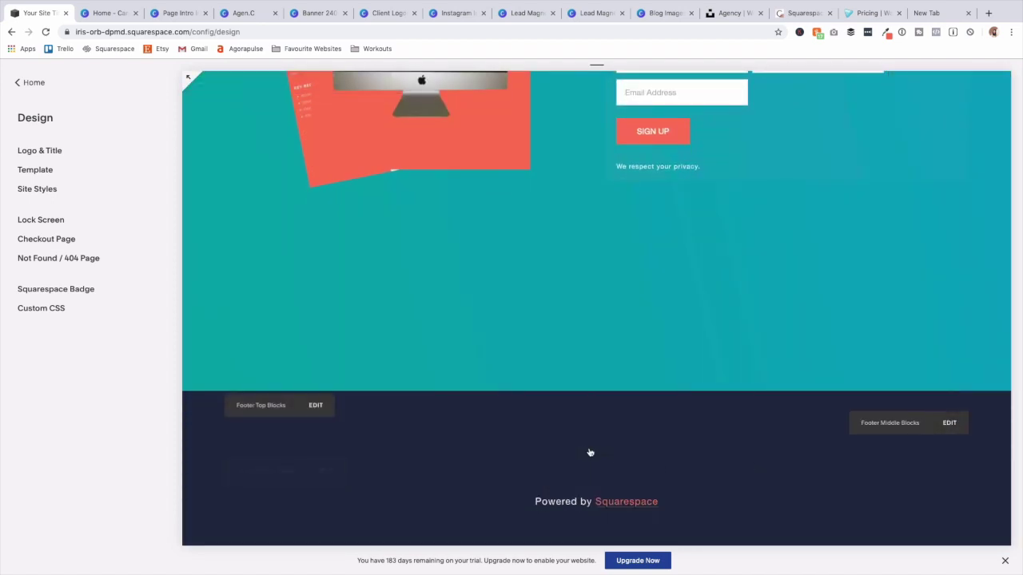
click(949, 423)
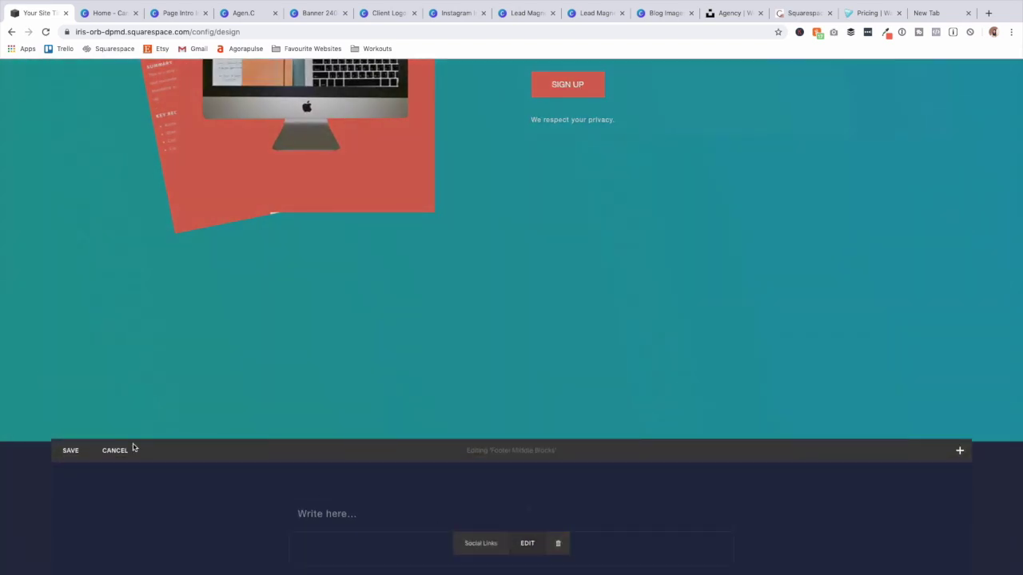
click(528, 548)
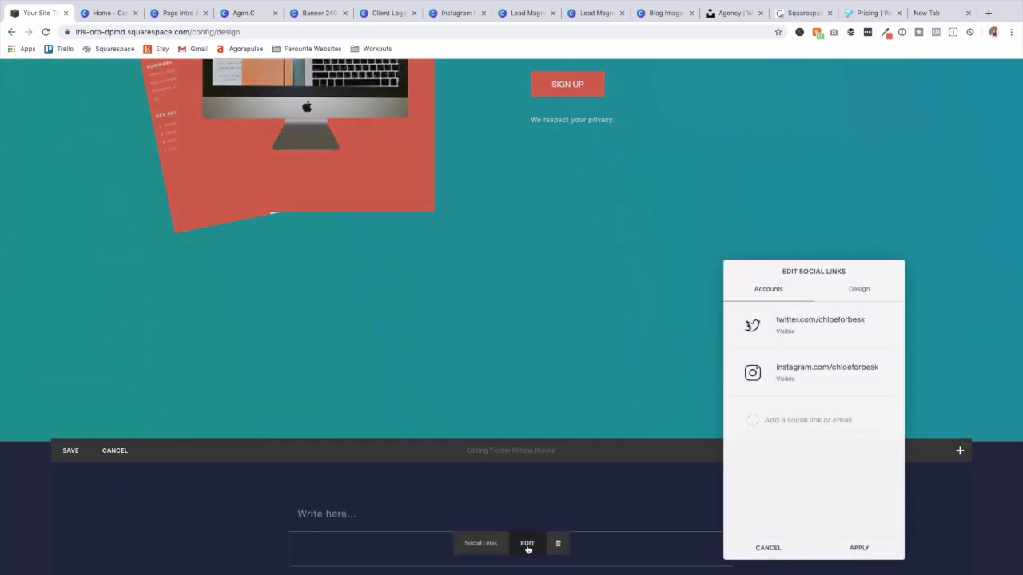
click(865, 292)
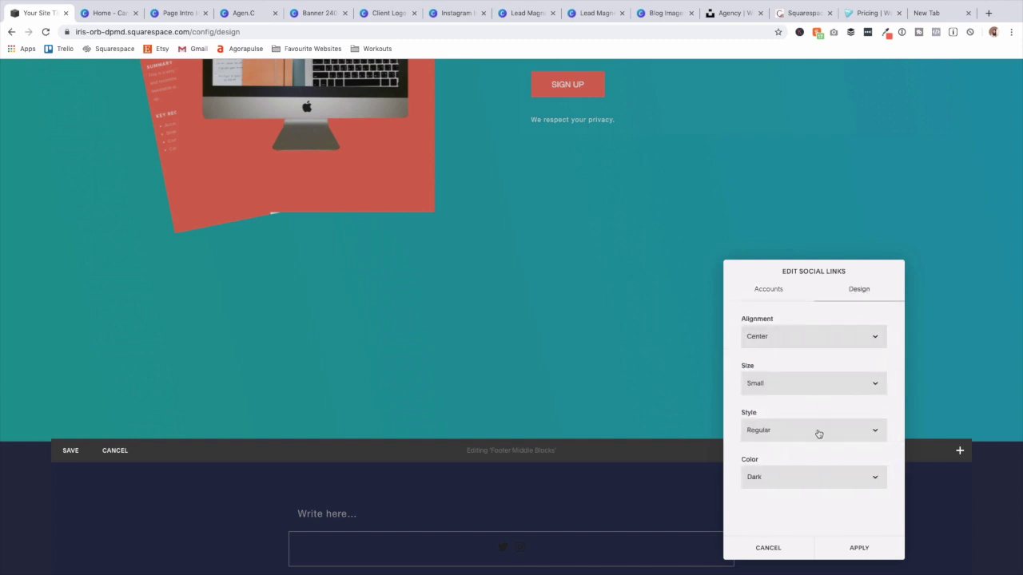
click(820, 476)
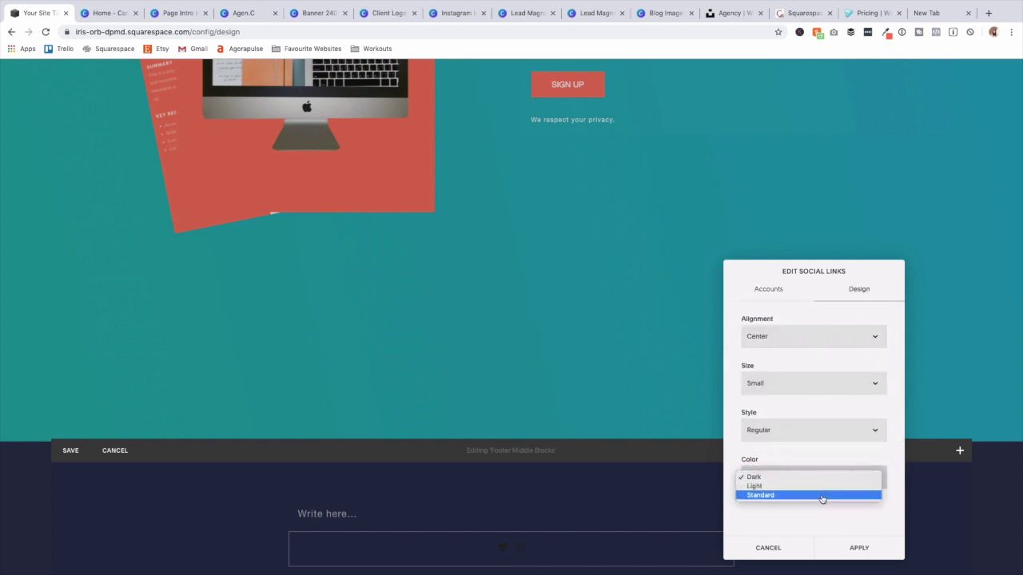
click(822, 495)
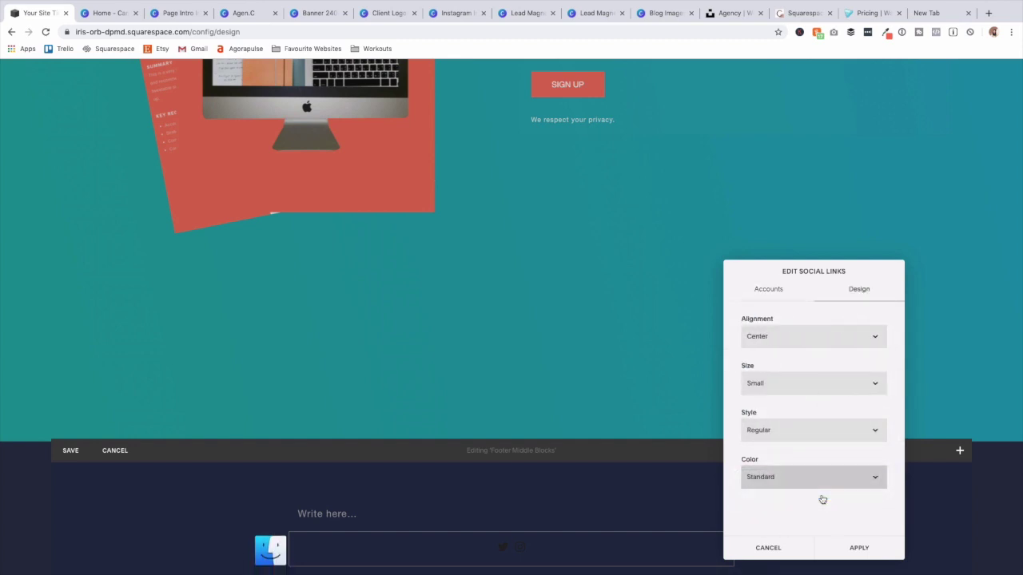
click(831, 437)
click(836, 457)
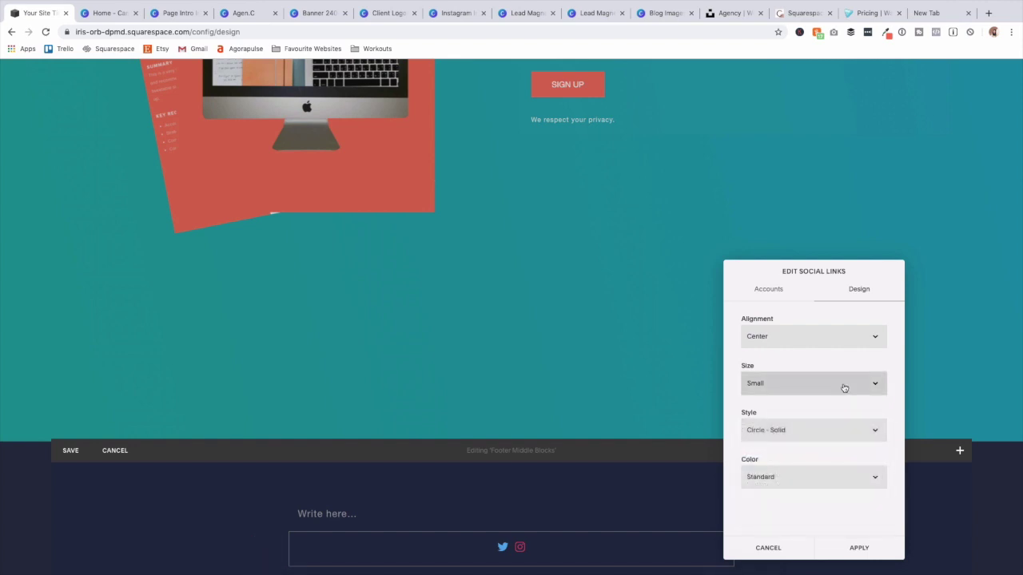
click(843, 388)
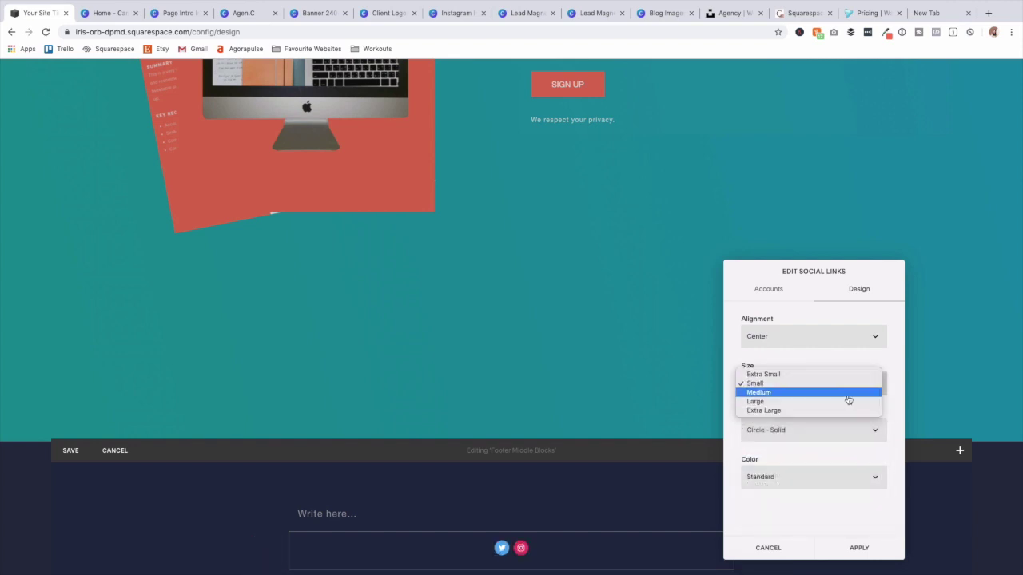
click(848, 393)
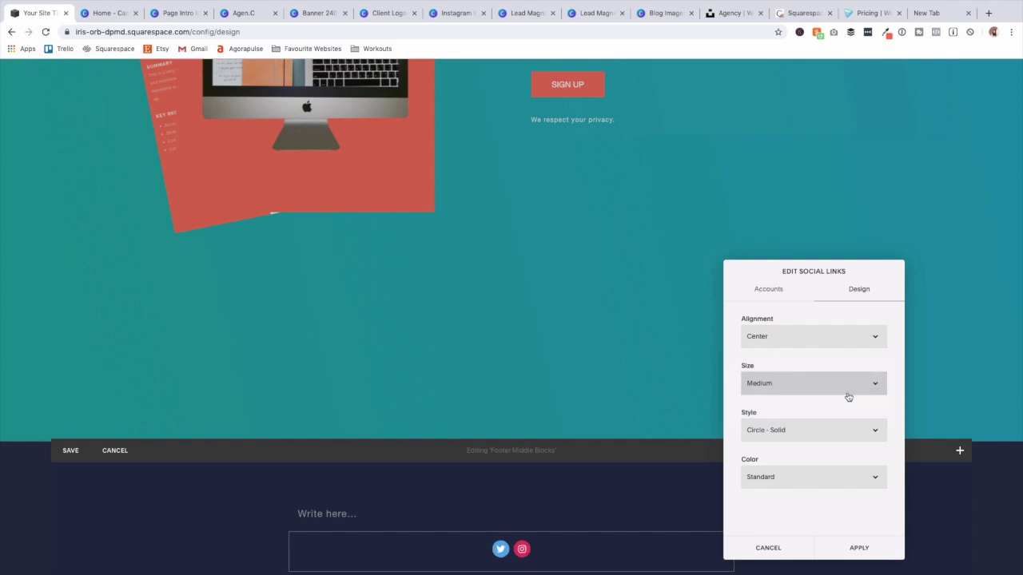
Keep the social link changes, delete the empty text block, and save the footer blocks.
click(366, 514)
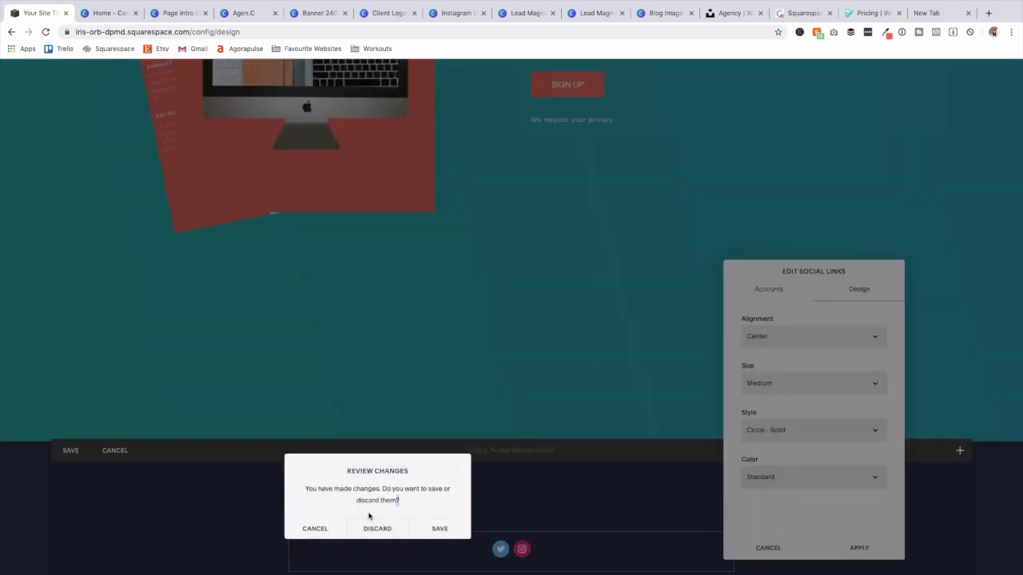
click(437, 528)
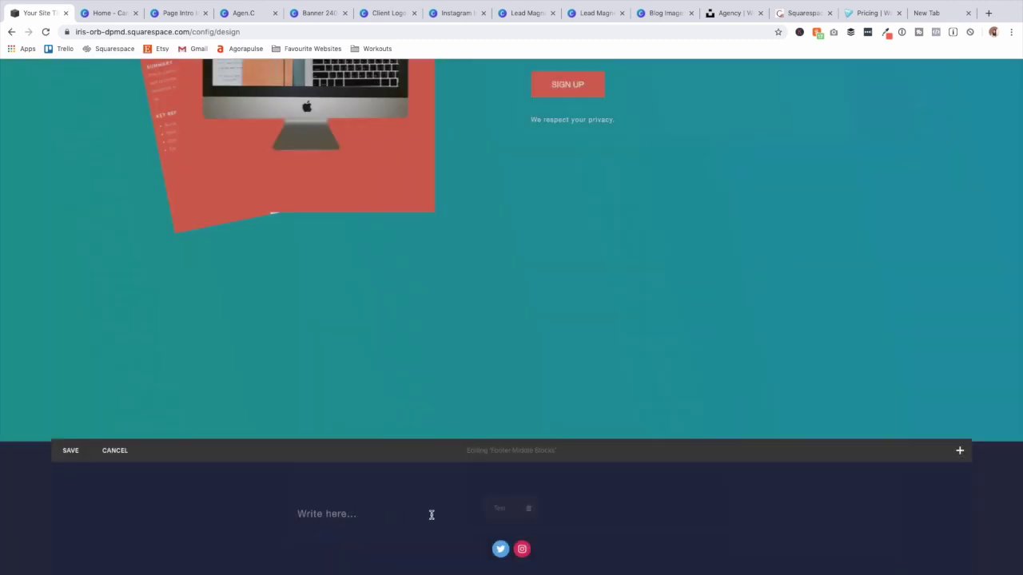
click(528, 508)
click(559, 539)
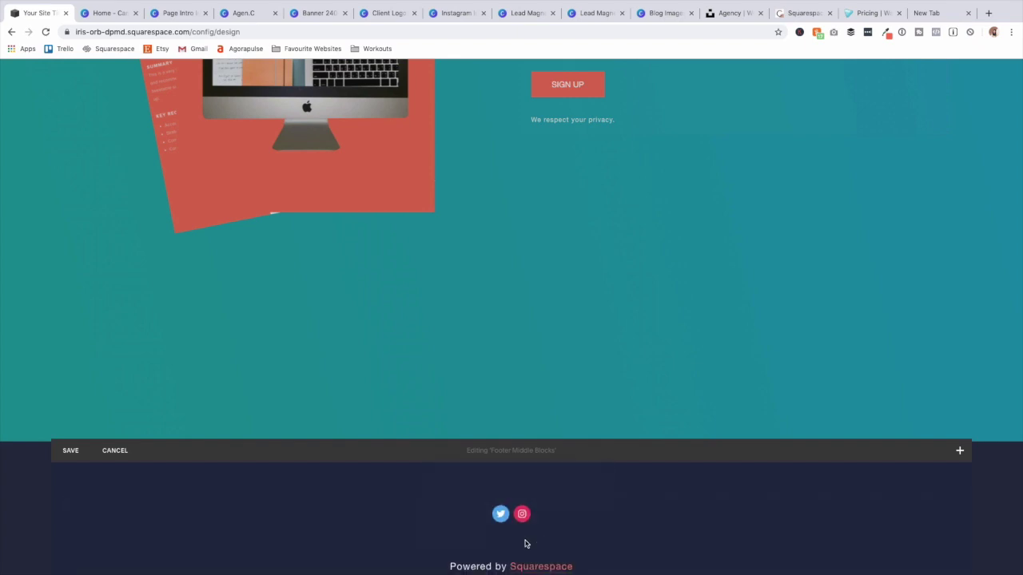
click(70, 450)
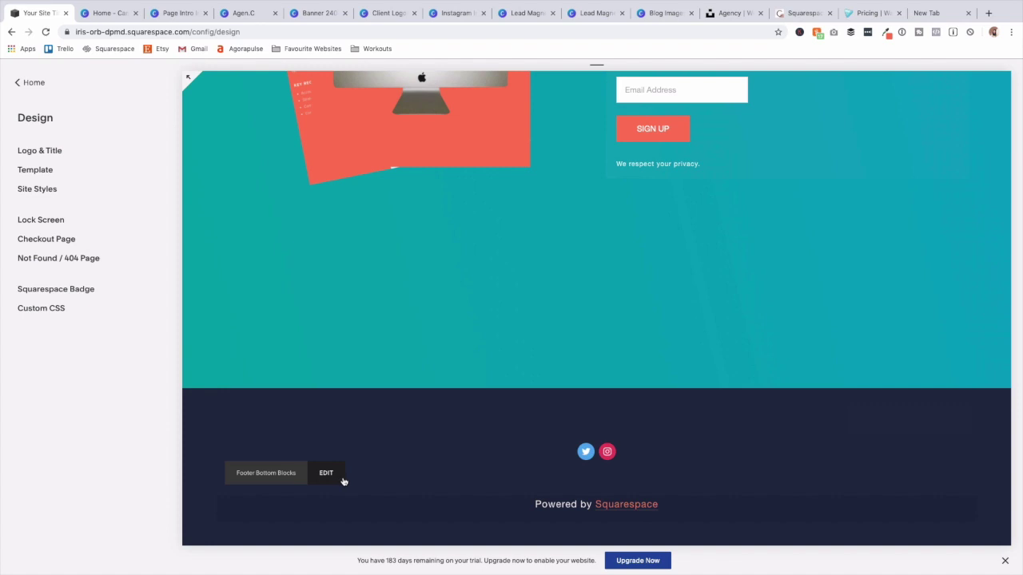
Delete the 'Powered by Squarespace' text block from the footer bottom blocks and save.
click(326, 473)
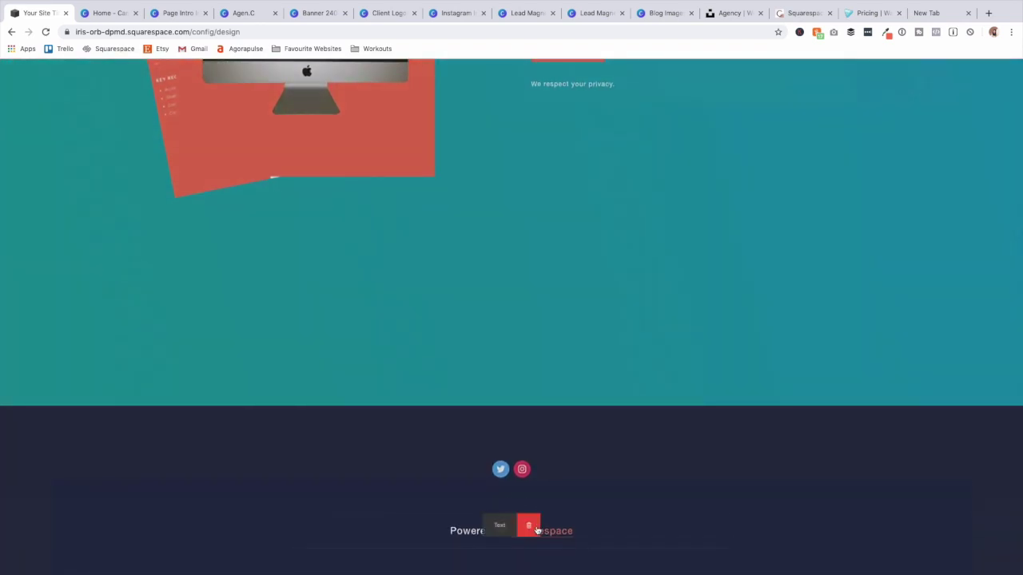
click(531, 525)
click(579, 553)
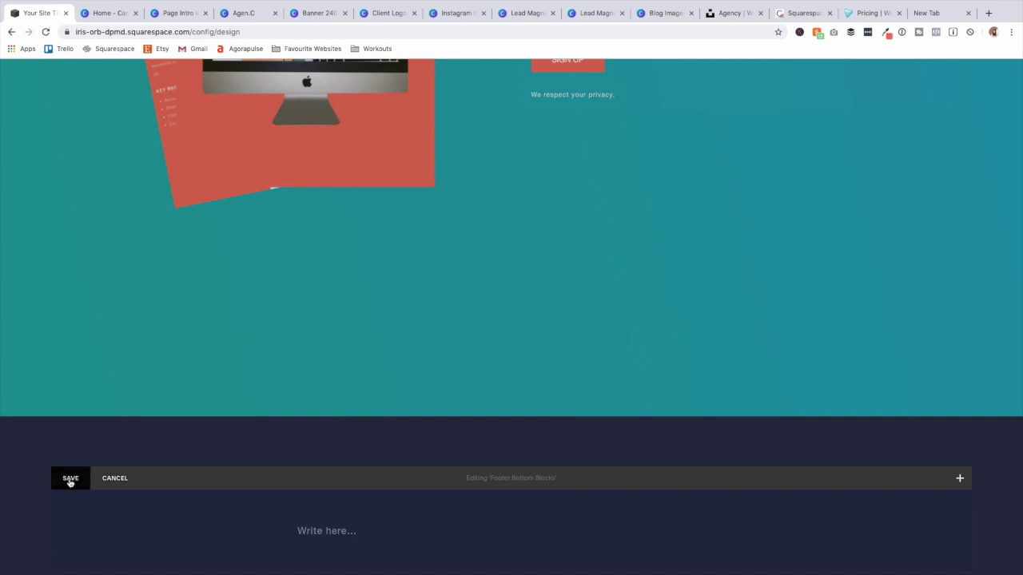
click(70, 478)
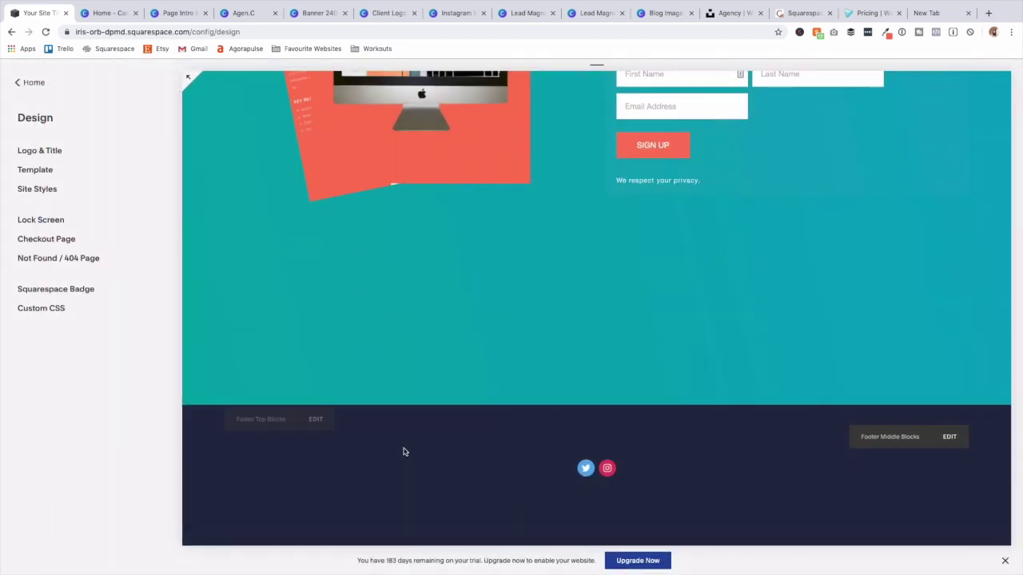
scroll(403, 450, up, 6)
Set the service card titles to Helvetica Neue in blue.
scroll(403, 456, up, 10)
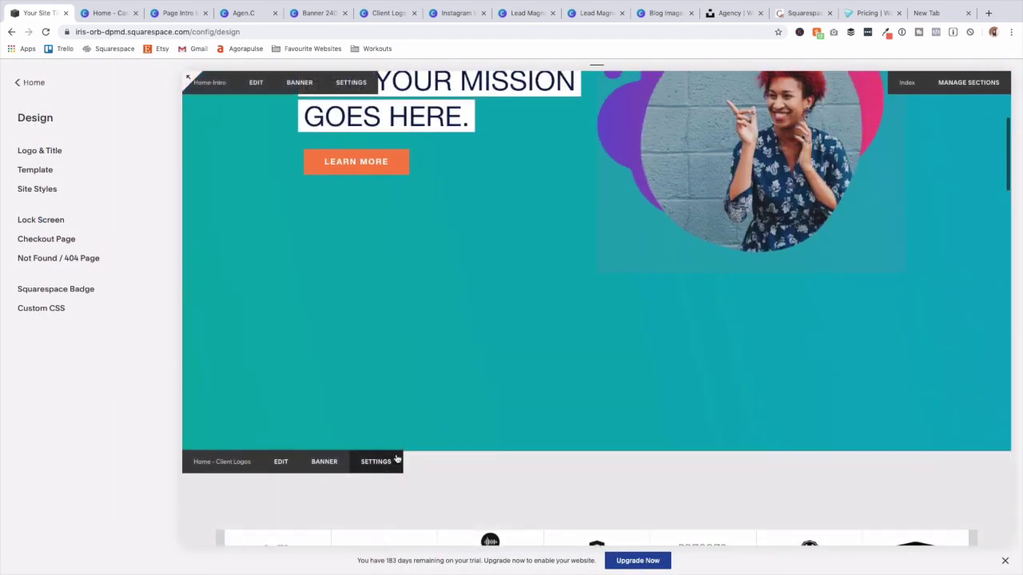
scroll(404, 462, down, 10)
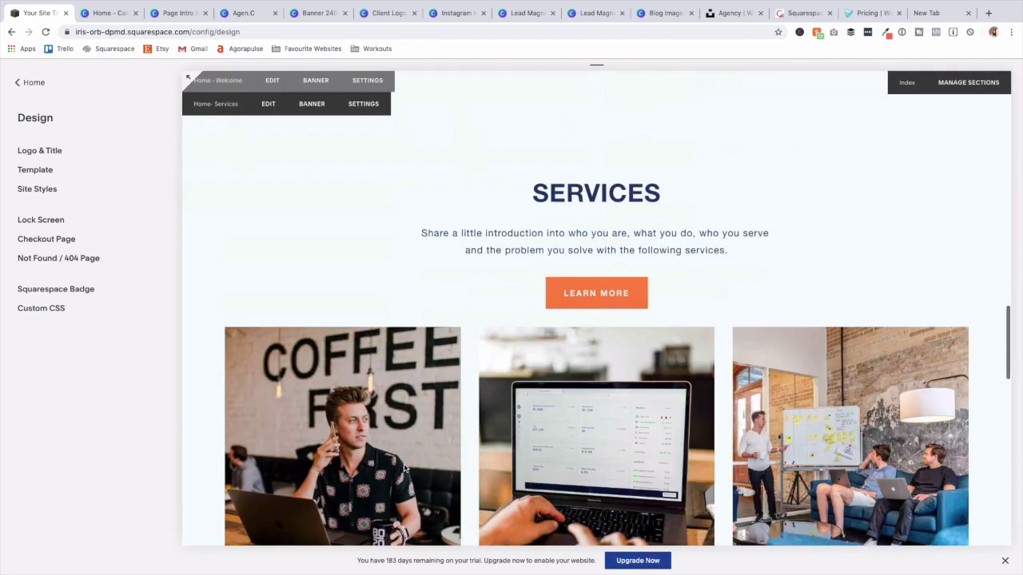
scroll(406, 463, up, 3)
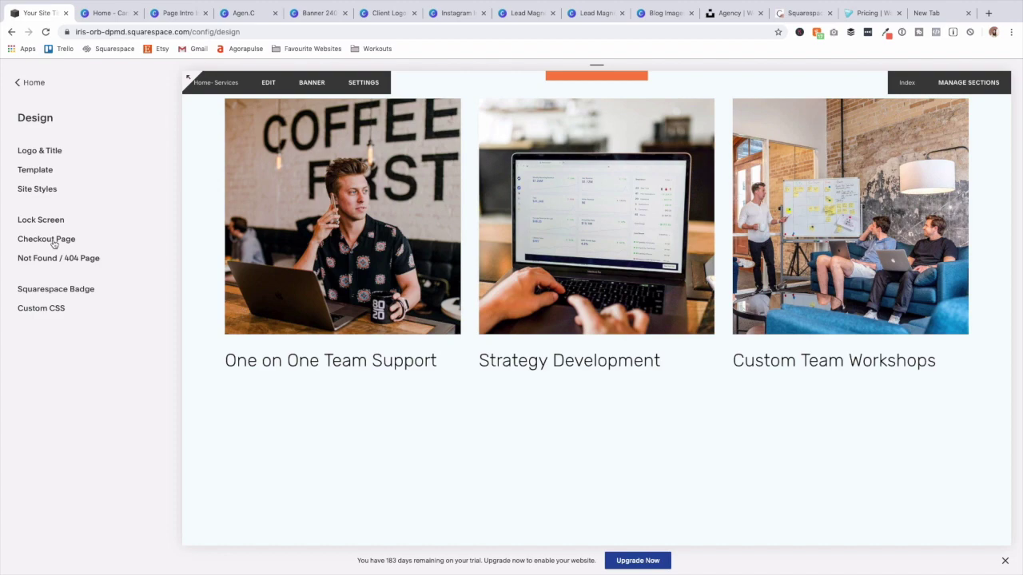
click(38, 190)
click(330, 360)
click(158, 303)
click(88, 326)
text(he)
click(72, 119)
click(175, 213)
click(158, 303)
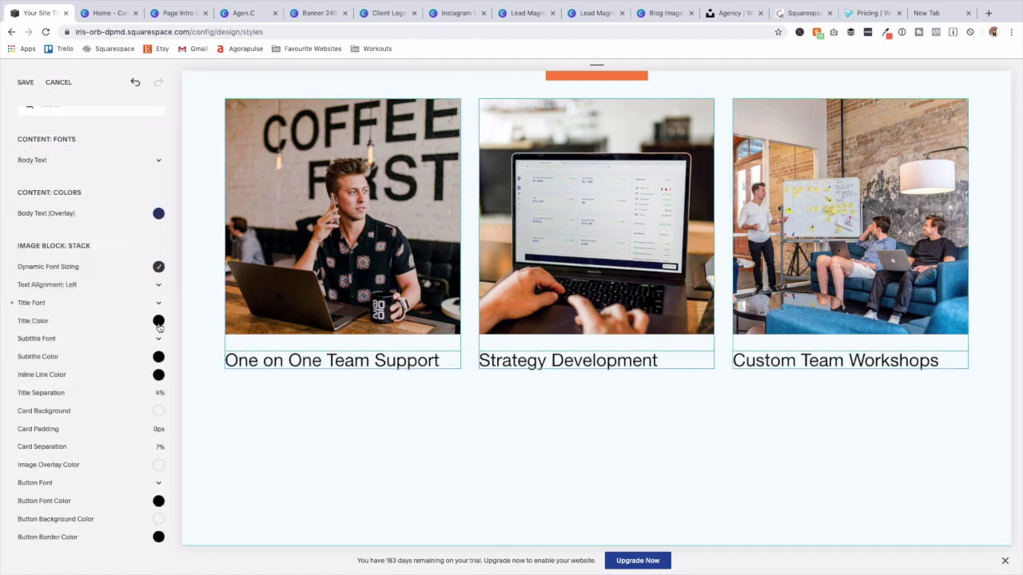
click(159, 322)
scroll(472, 416, up, 6)
click(596, 391)
Set the heading text size to 48 and turn off all caps on the Welcome heading.
click(158, 202)
scroll(386, 277, up, 5)
click(655, 342)
click(147, 203)
text(48)
click(147, 239)
click(48, 257)
click(486, 213)
scroll(486, 240, down, 5)
click(596, 263)
scroll(683, 250, up, 15)
Increase the hero image block's width.
click(682, 251)
scroll(75, 359, down, 1)
drag(78, 308, 80, 308)
scroll(110, 399, down, 5)
Give the hero heading size 48 without uppercase, then save the styles.
click(355, 367)
click(89, 391)
click(155, 392)
text(48)
click(48, 429)
click(48, 448)
scroll(417, 461, down, 20)
scroll(424, 458, up, 20)
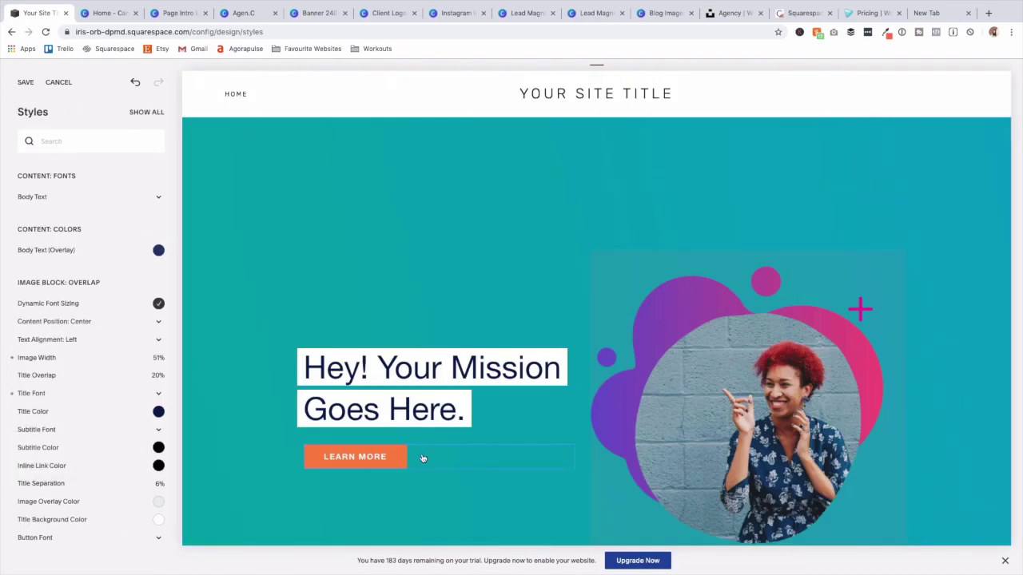
click(26, 81)
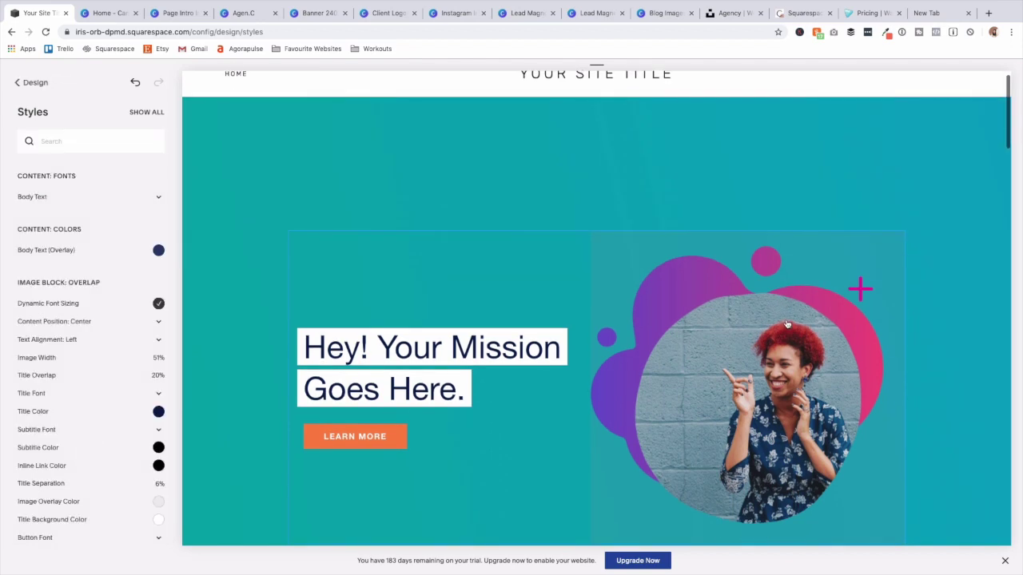
Review the site header and hero banner style settings, then return to Design.
click(936, 113)
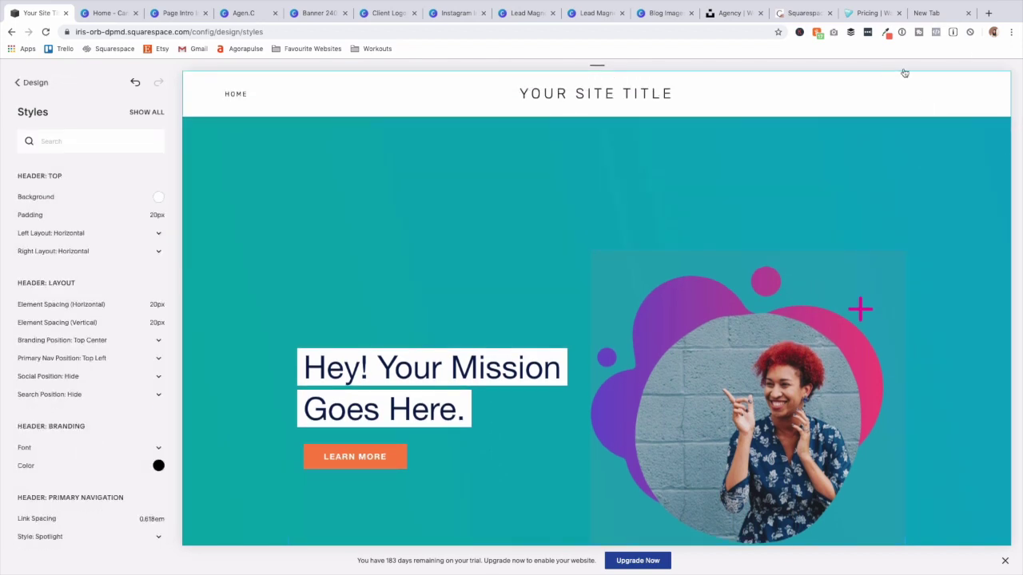
click(923, 195)
scroll(839, 254, down, 3)
scroll(841, 254, up, 3)
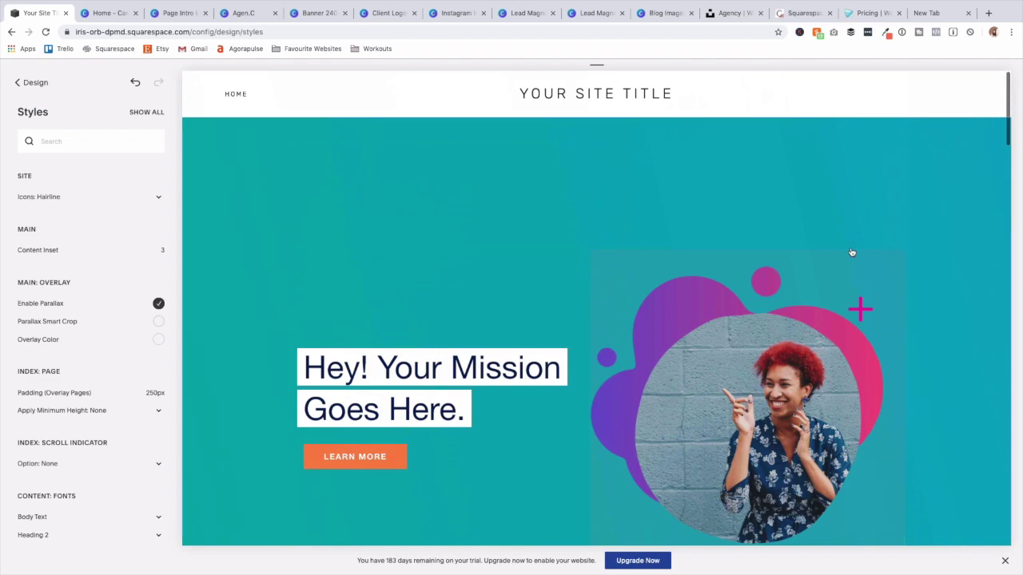
click(35, 82)
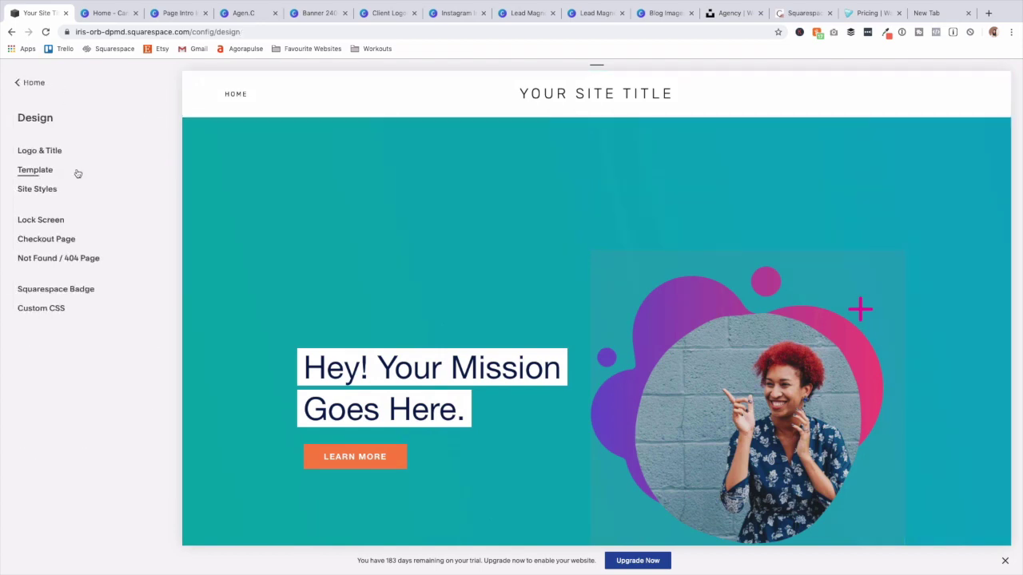
Scroll through the home page's Manage Sections overview, then go back to the Pages panel.
click(967, 129)
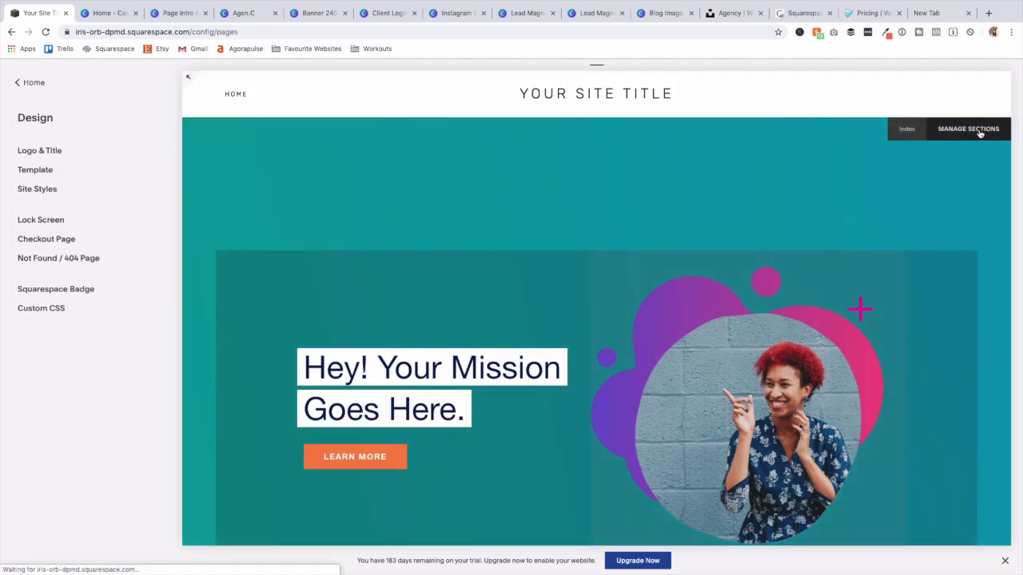
scroll(669, 257, down, 5)
scroll(668, 257, down, 6)
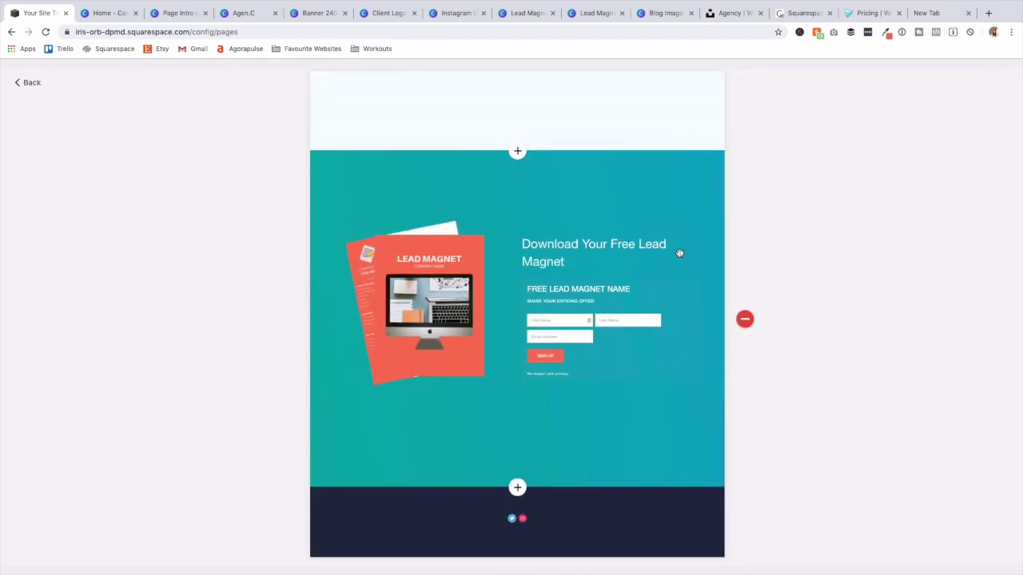
scroll(679, 254, up, 10)
scroll(572, 239, down, 10)
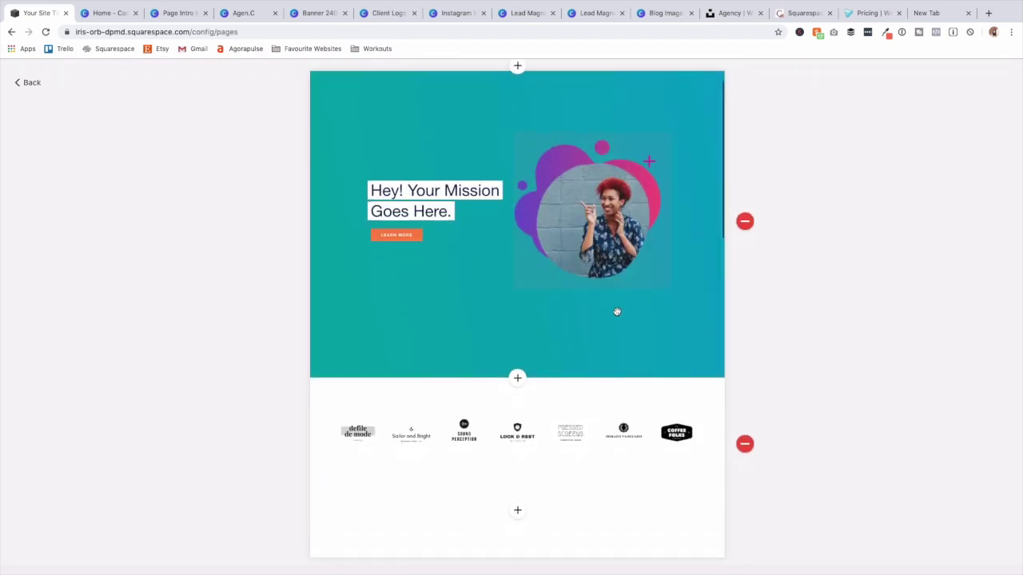
scroll(675, 313, down, 1)
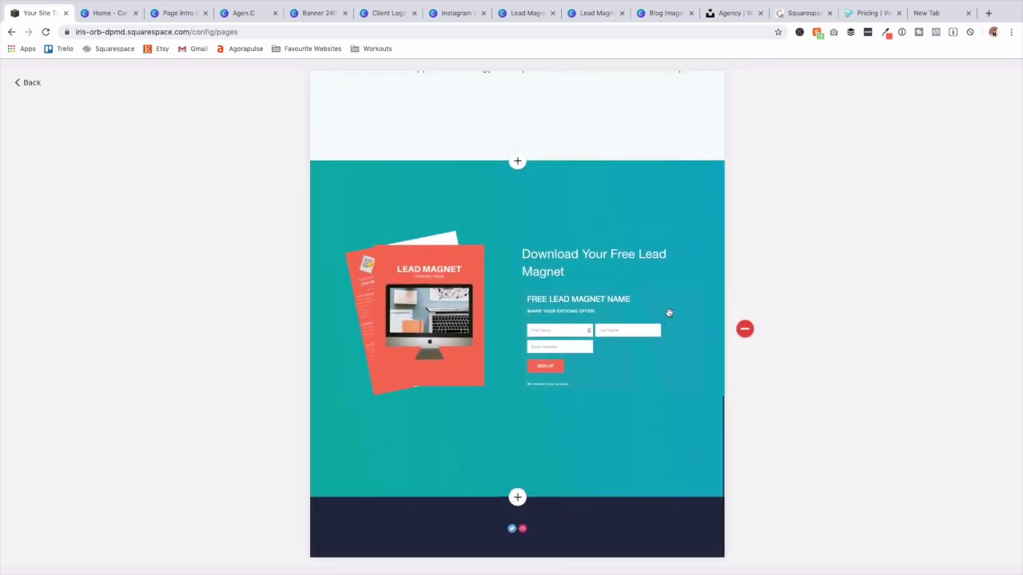
scroll(666, 312, up, 10)
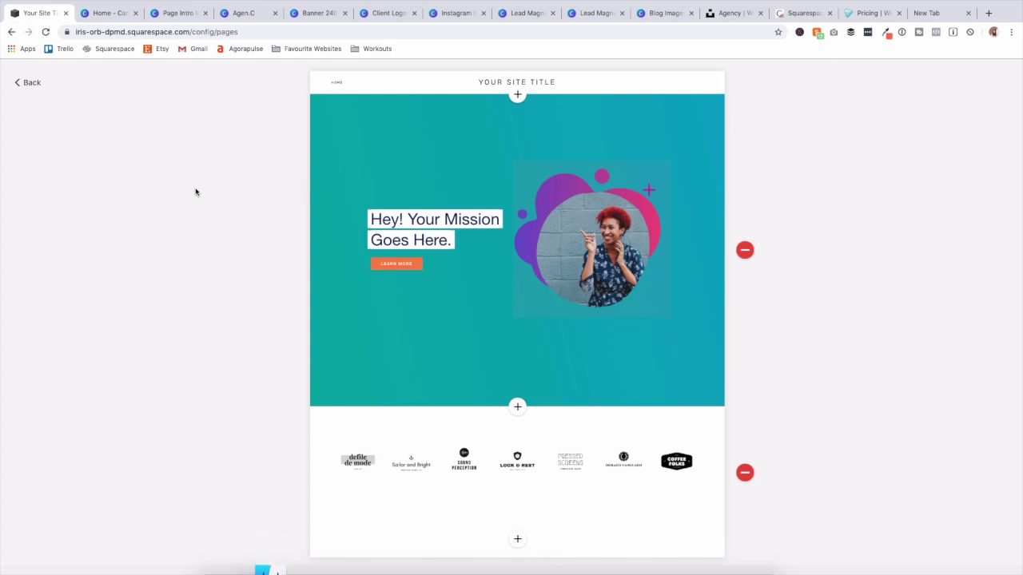
scroll(452, 254, down, 5)
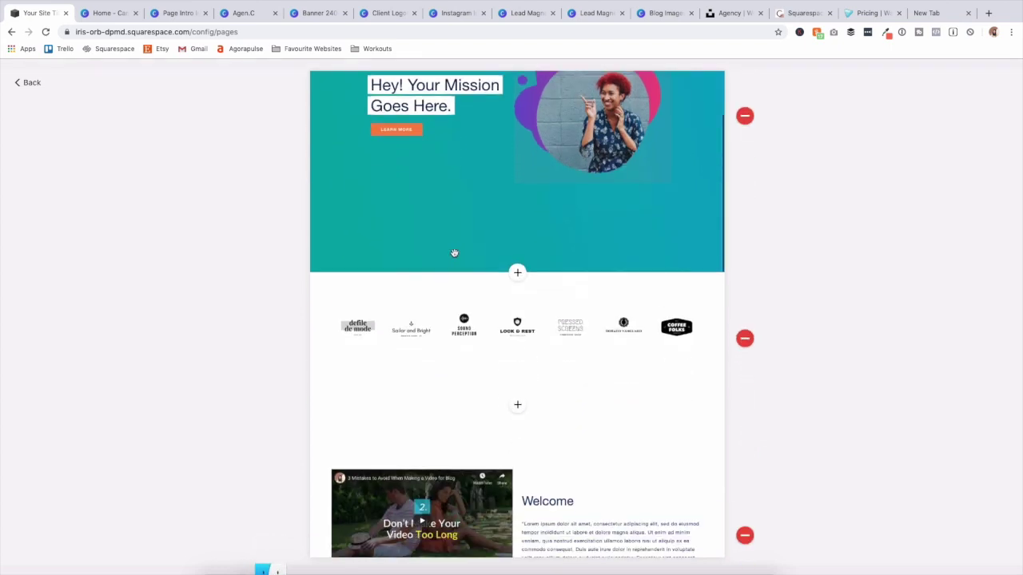
scroll(453, 254, up, 5)
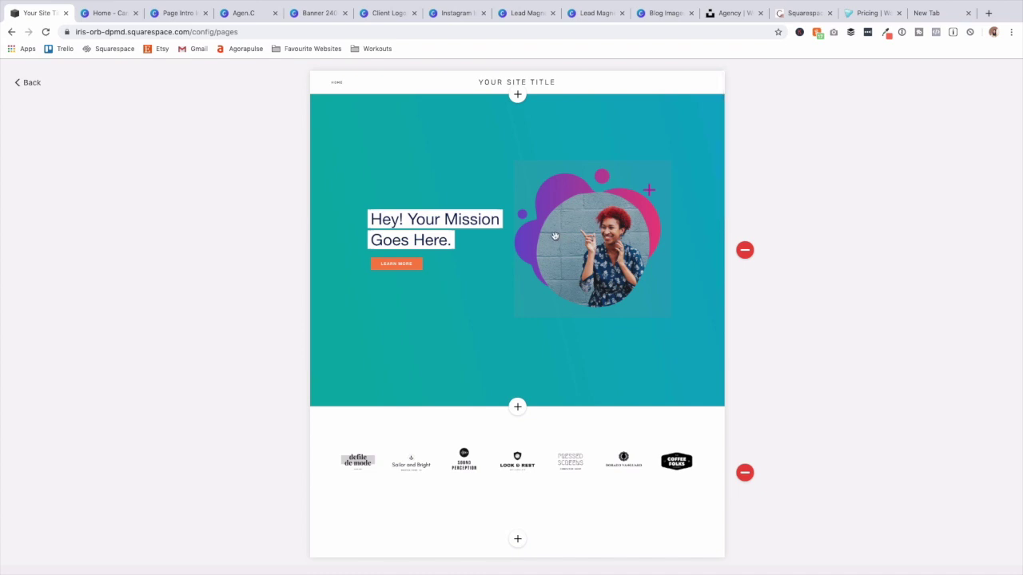
scroll(594, 227, down, 4)
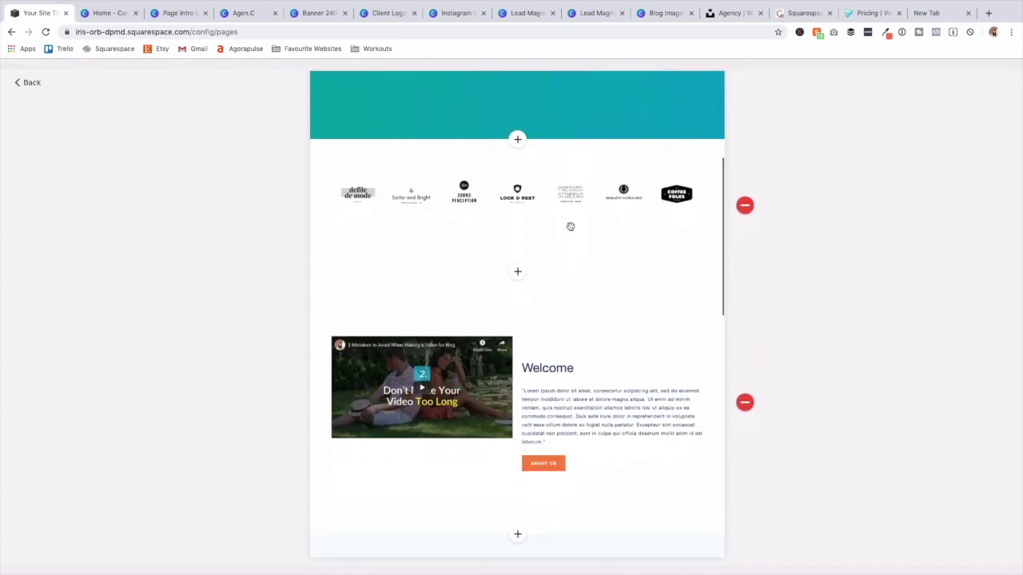
scroll(441, 346, down, 1)
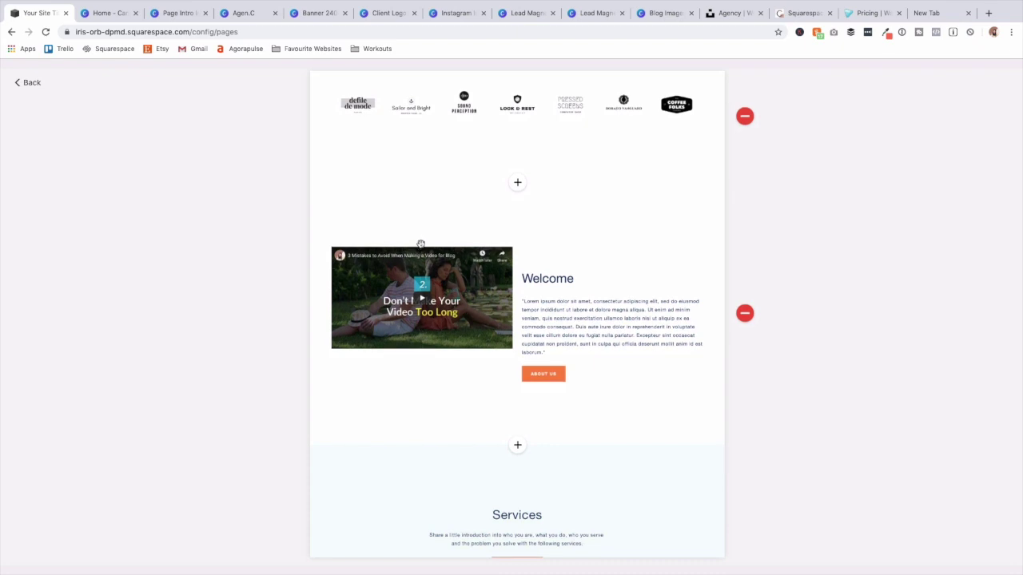
scroll(420, 244, down, 1)
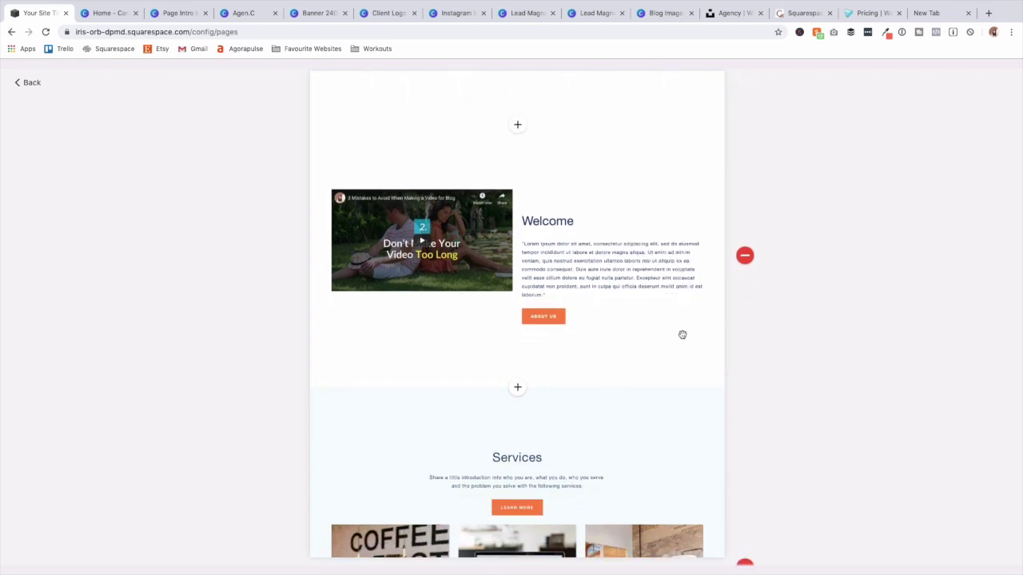
scroll(417, 328, down, 3)
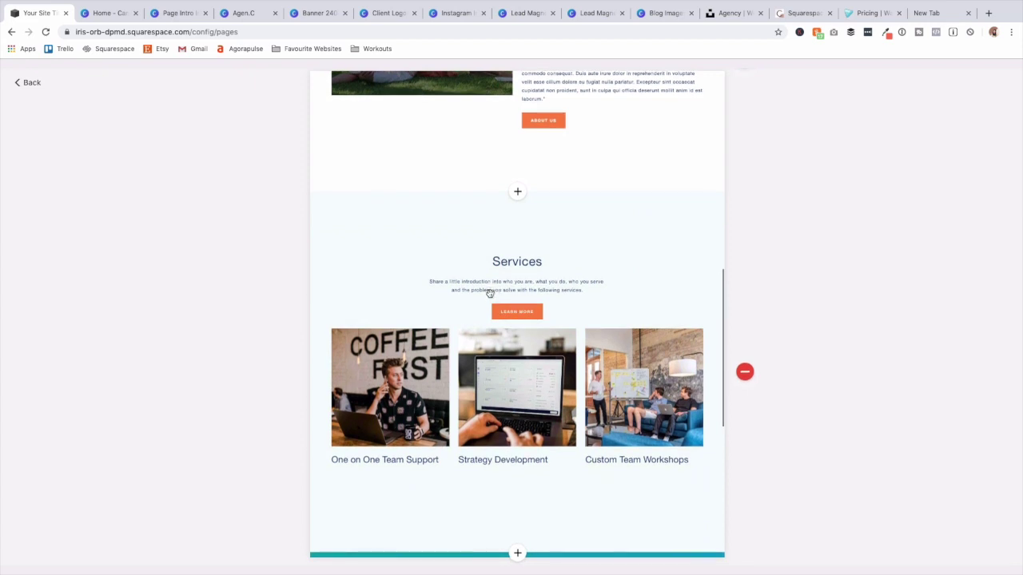
scroll(489, 293, down, 6)
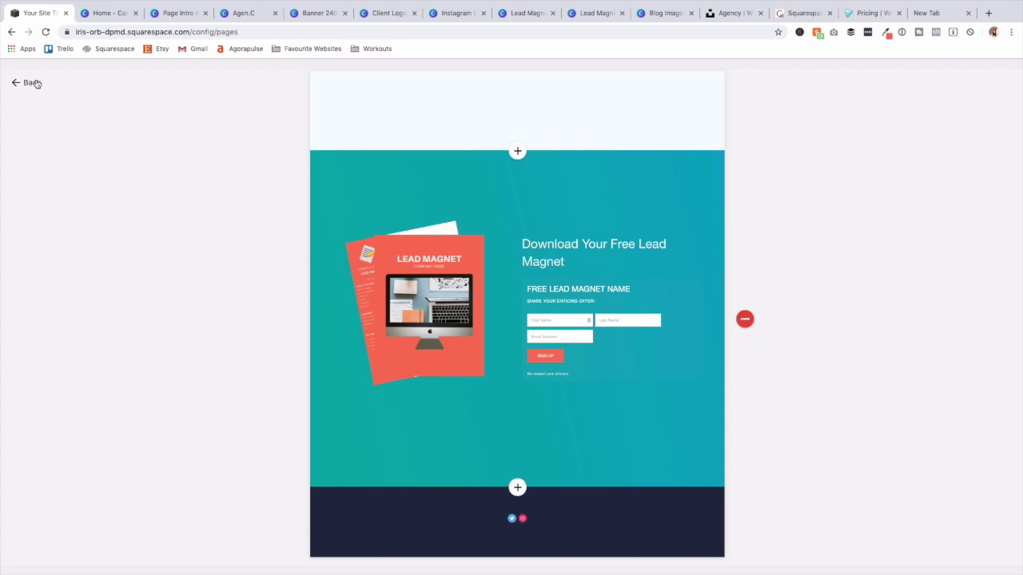
click(32, 82)
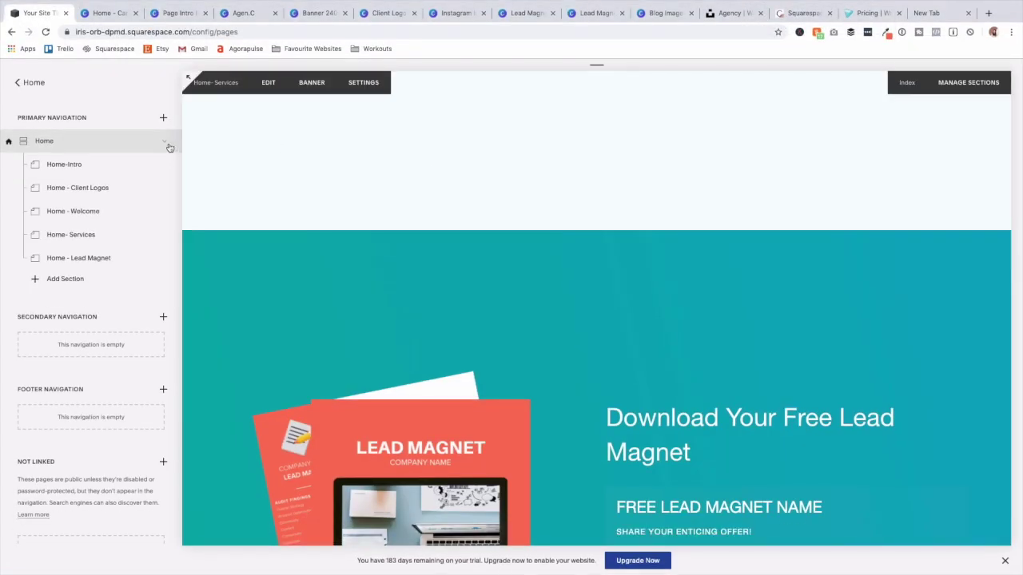
Create an empty 'About' index page in Primary Navigation, then preview Home-Intro.
click(166, 142)
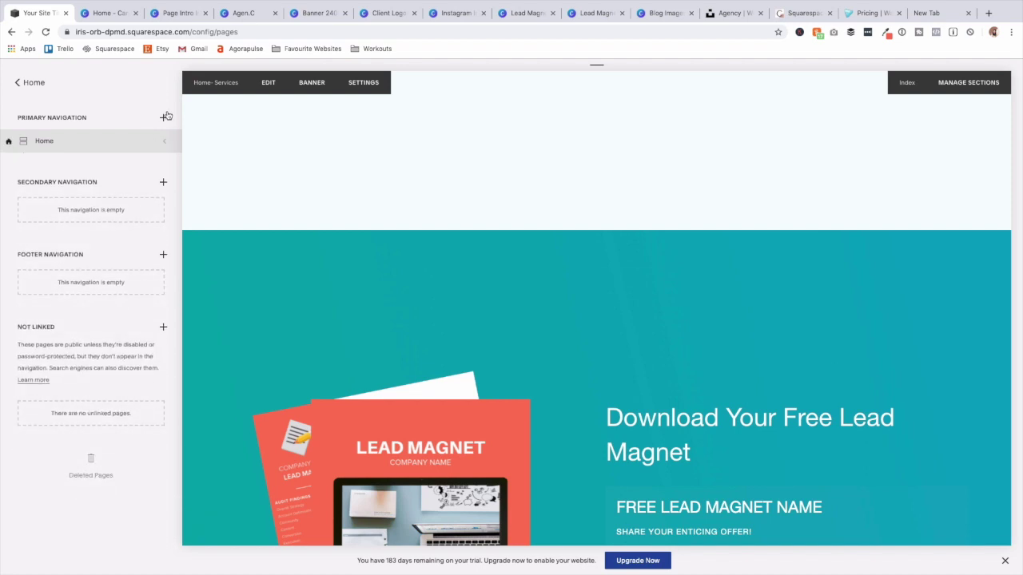
click(163, 119)
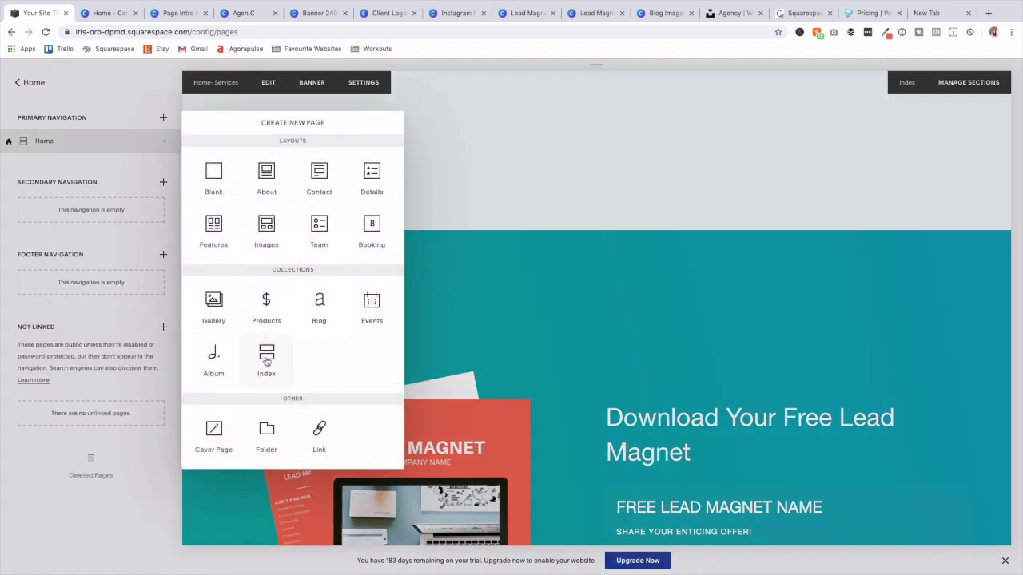
click(266, 358)
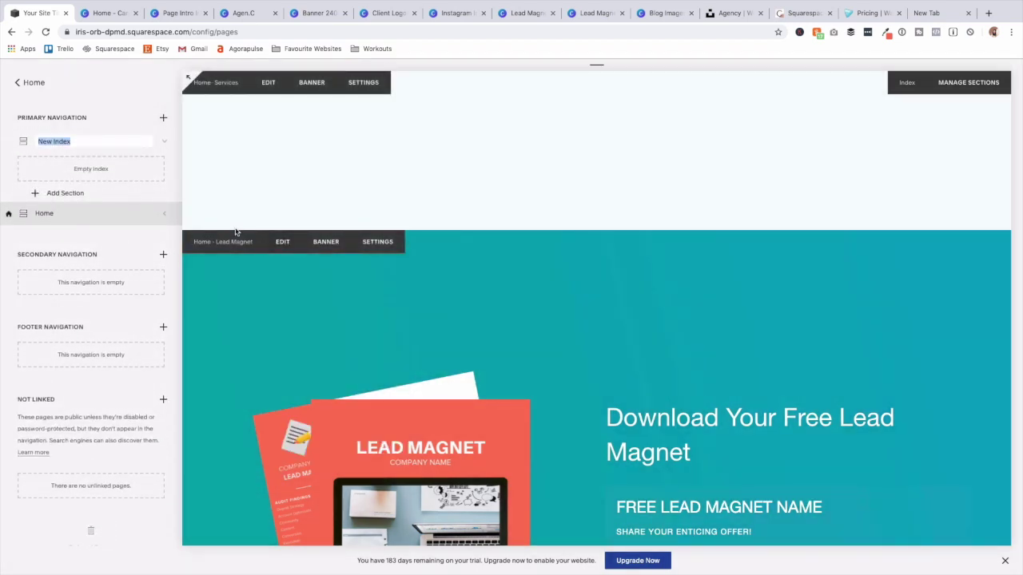
key(Return)
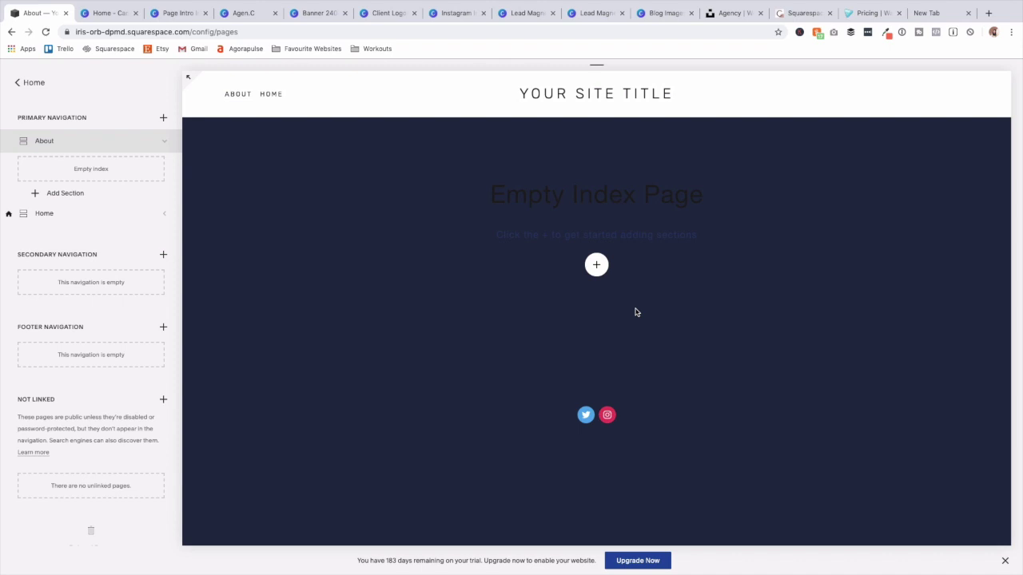
click(164, 216)
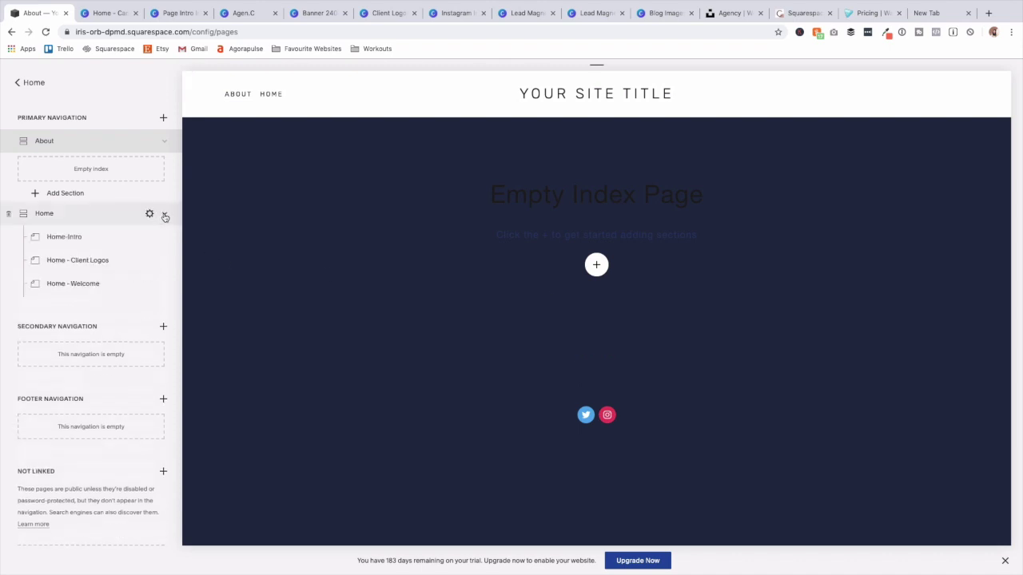
click(121, 241)
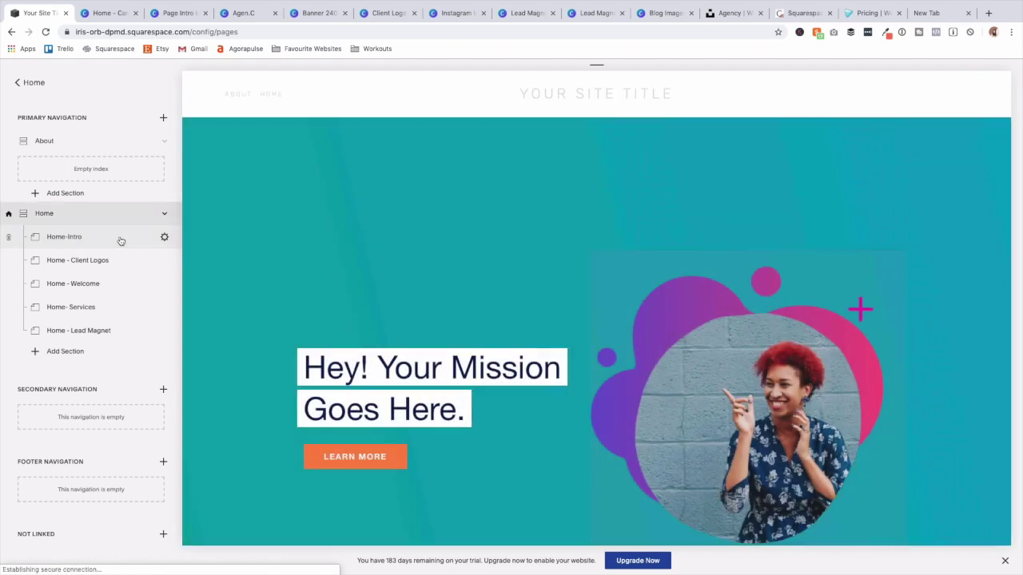
Duplicate the Home-Intro page.
click(165, 238)
scroll(518, 288, down, 3)
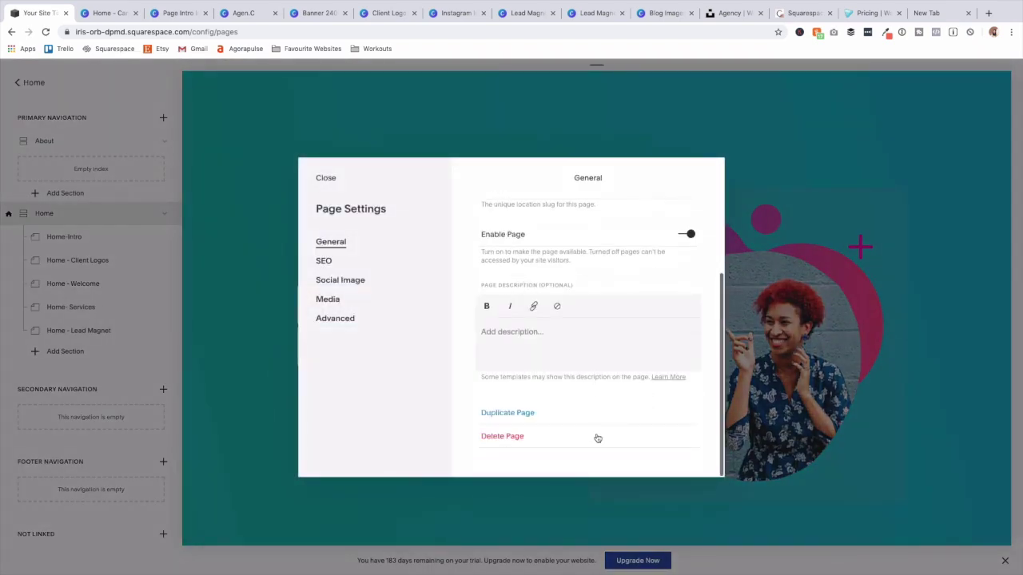
click(548, 417)
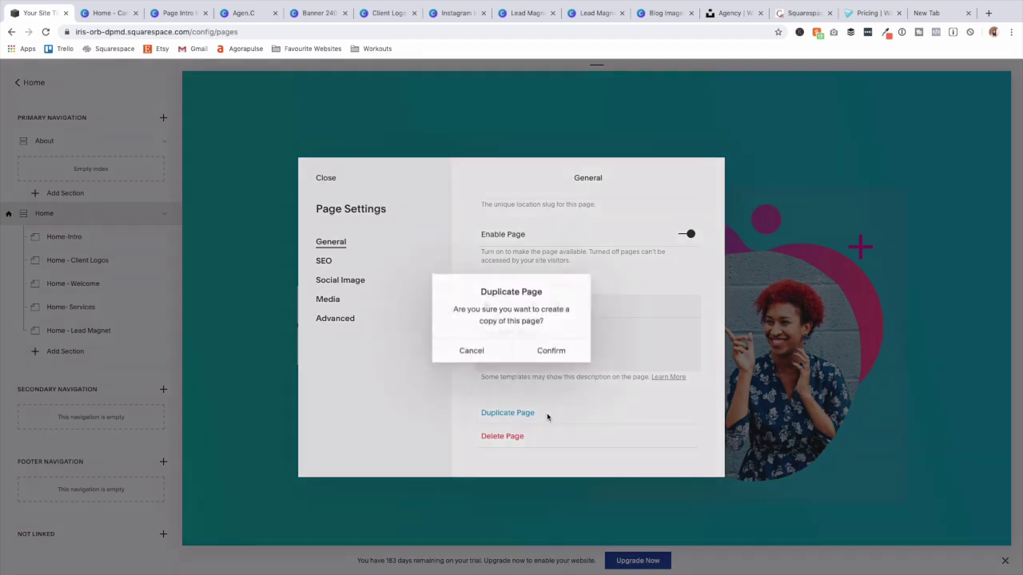
click(557, 354)
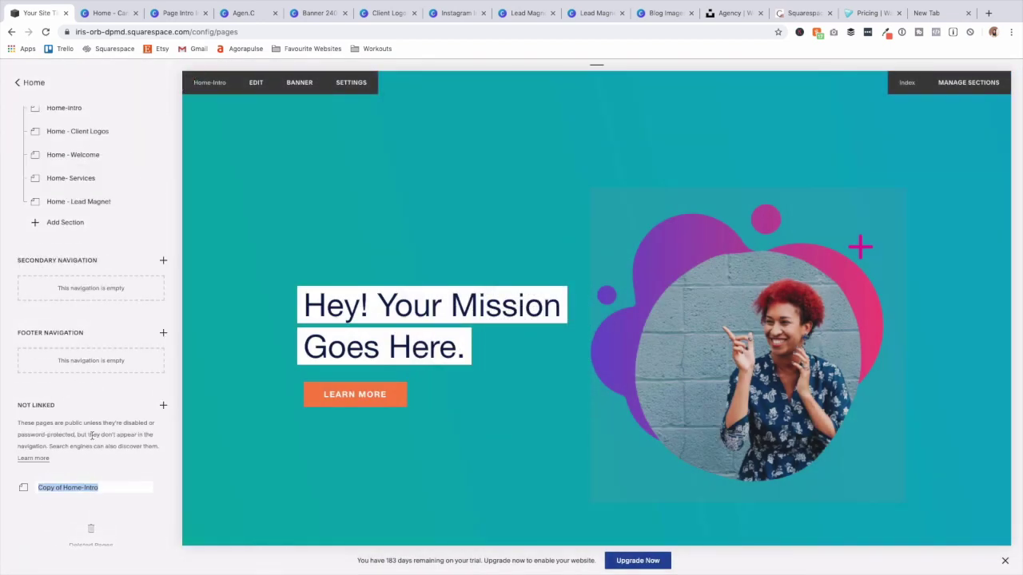
click(6, 485)
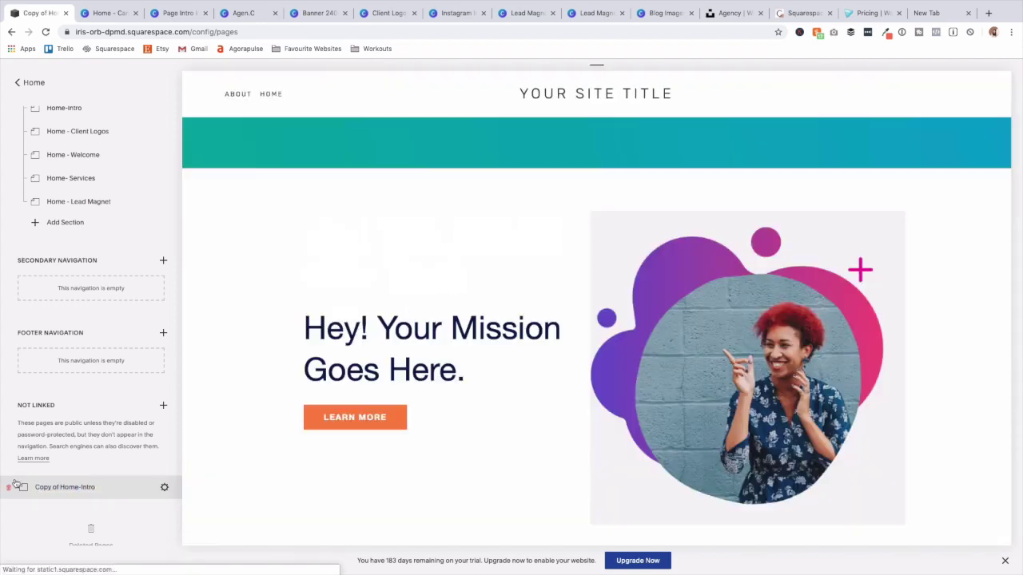
Rename the copy 'About- Intro' with slug /about-intro, save, and move it under About.
click(164, 486)
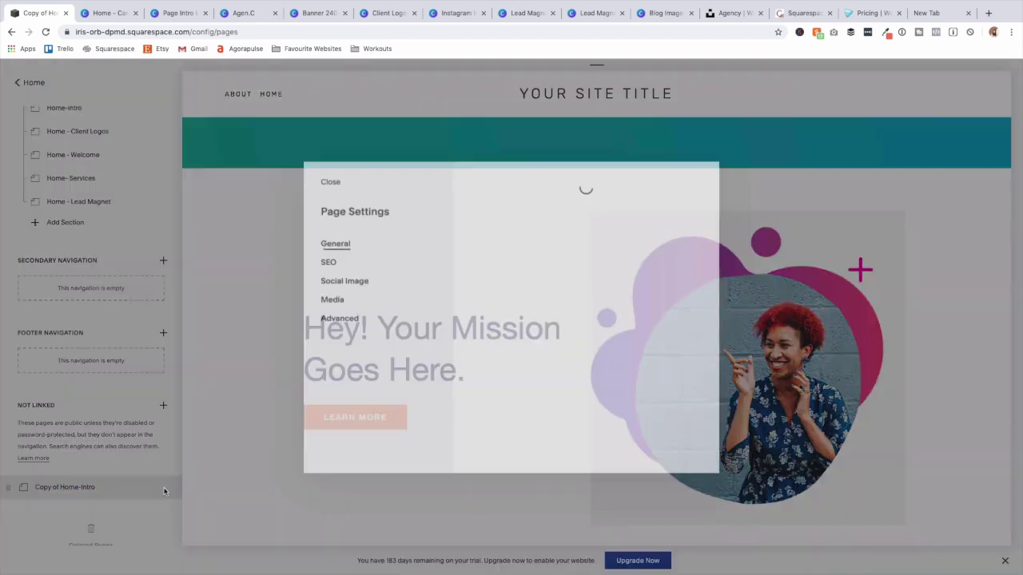
triple_click(531, 250)
text(About- Intro)
triple_click(551, 307)
text(About- Intro)
triple_click(566, 365)
text(/about-intro)
click(253, 405)
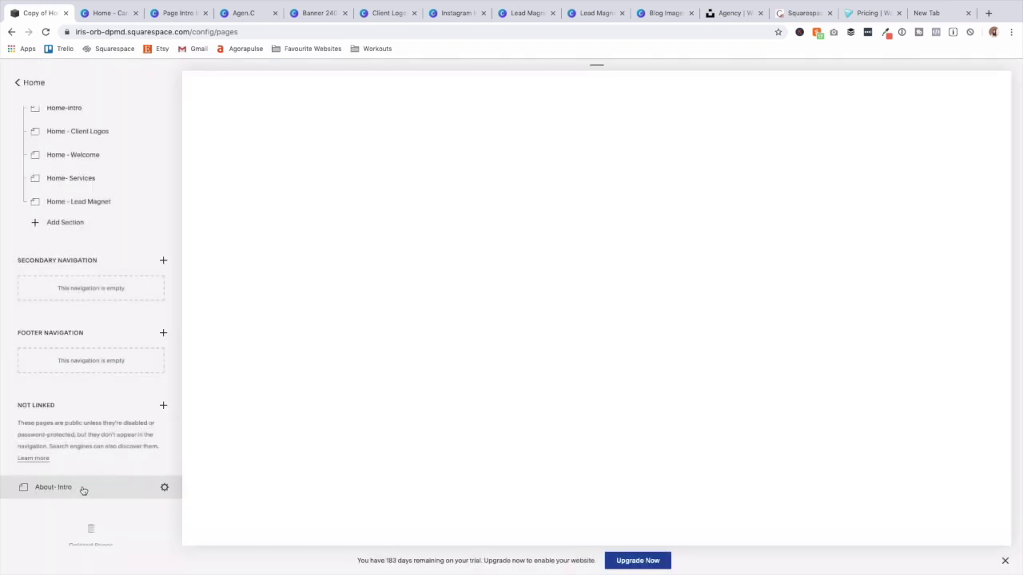
drag(85, 482, 149, 178)
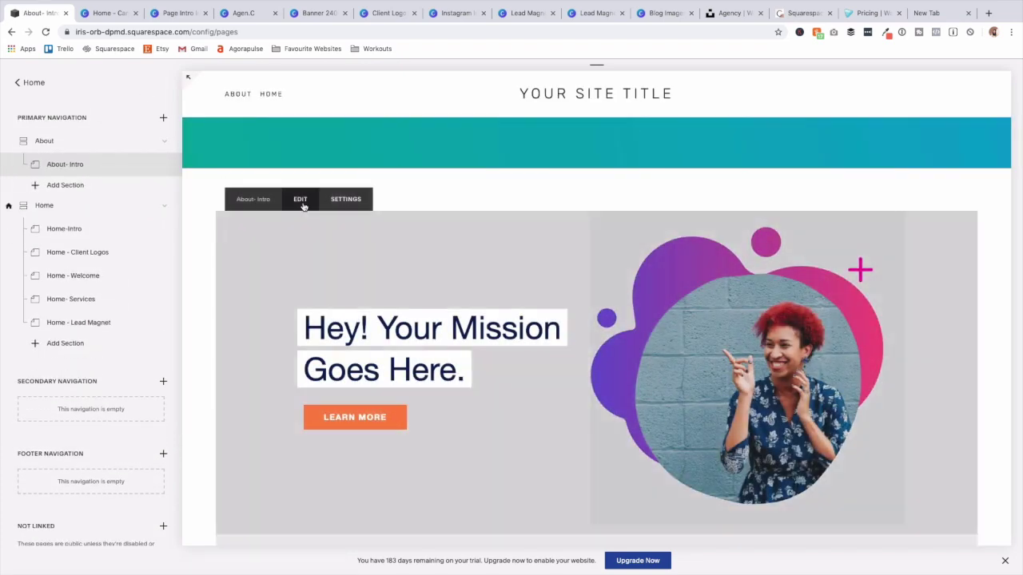
Upload 3.png as the intro image, place it left of the text, and remove its button link.
click(301, 200)
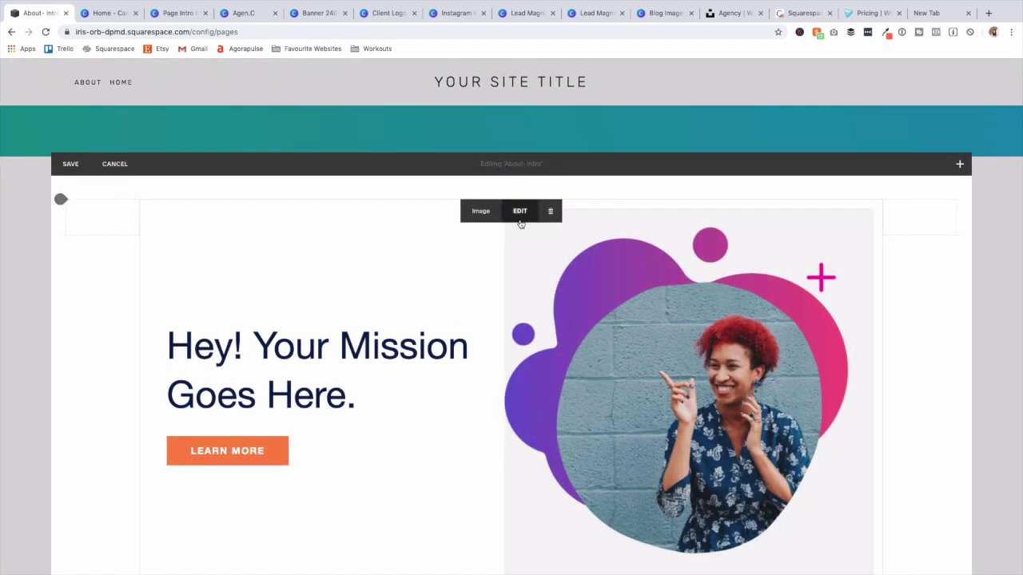
click(519, 211)
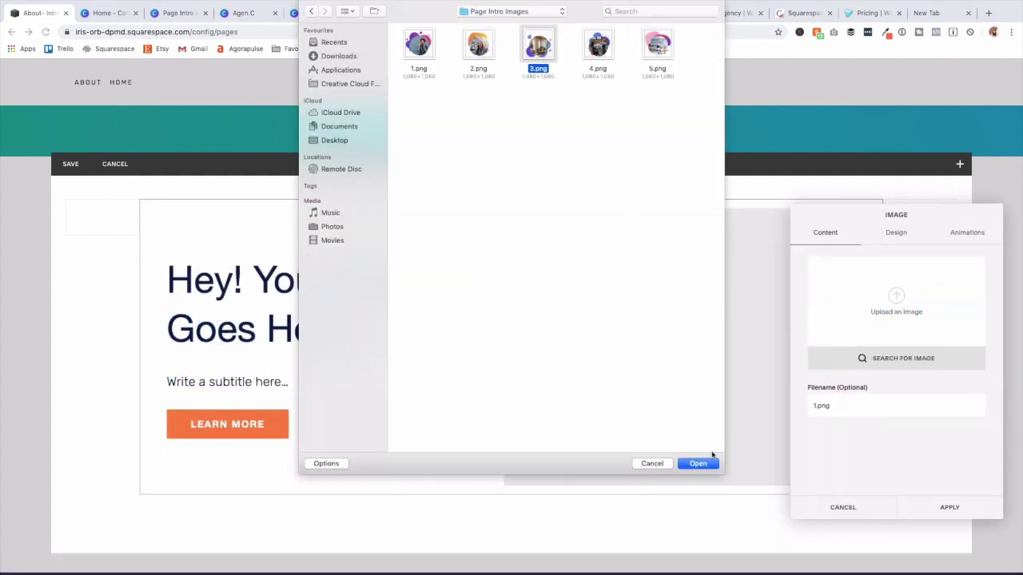
click(708, 463)
click(896, 233)
click(909, 422)
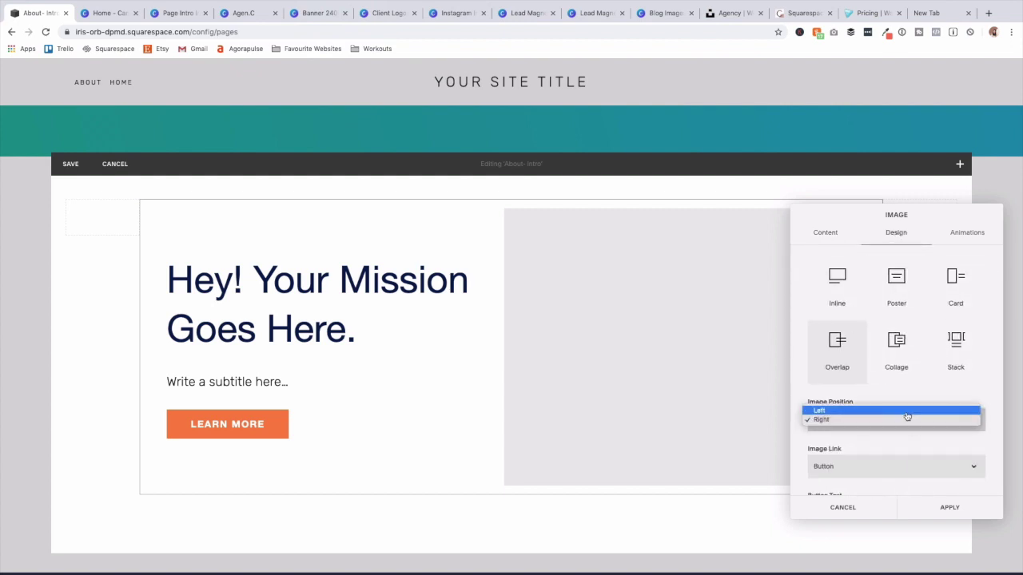
click(907, 411)
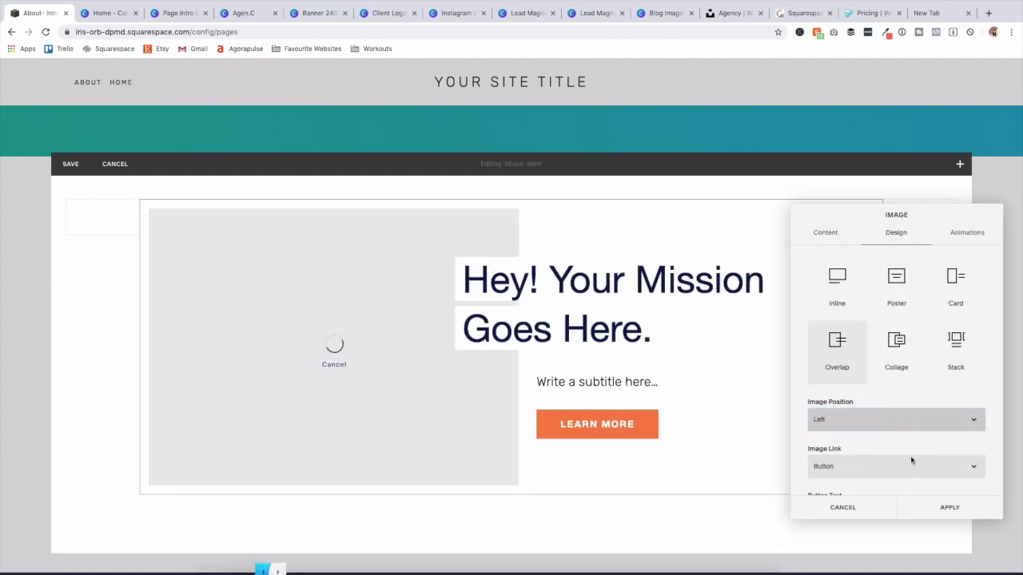
scroll(910, 463, down, 2)
scroll(915, 447, down, 1)
click(923, 409)
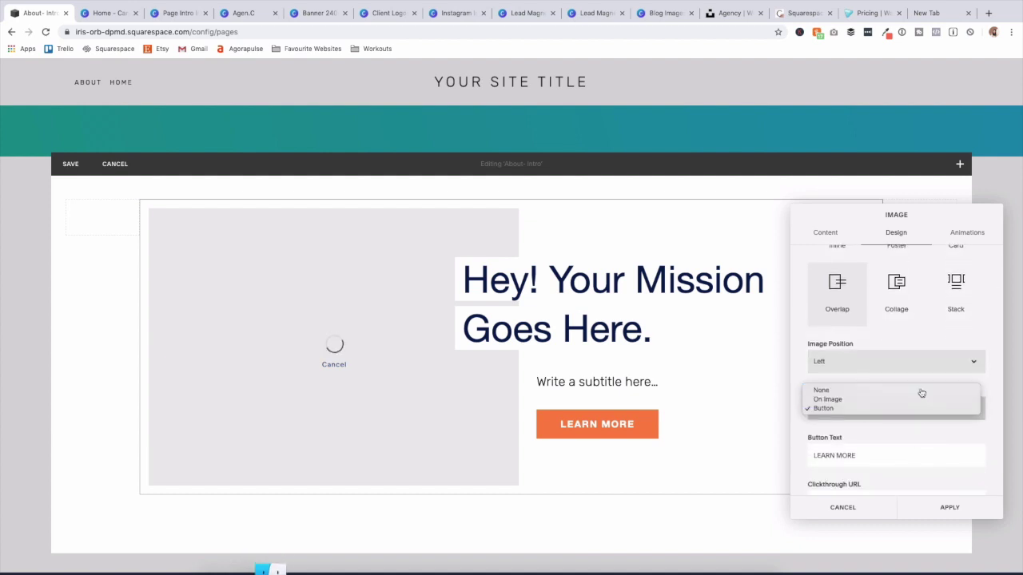
click(920, 390)
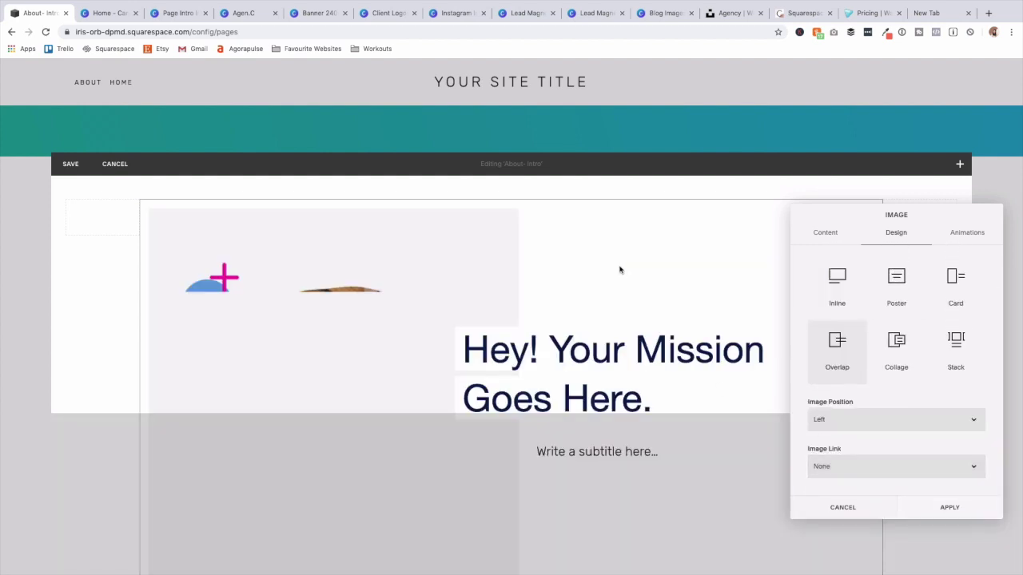
Change the heading to 'About Company' and subtitle to 'Introduce your team!', then save.
click(621, 377)
drag(669, 400, 469, 330)
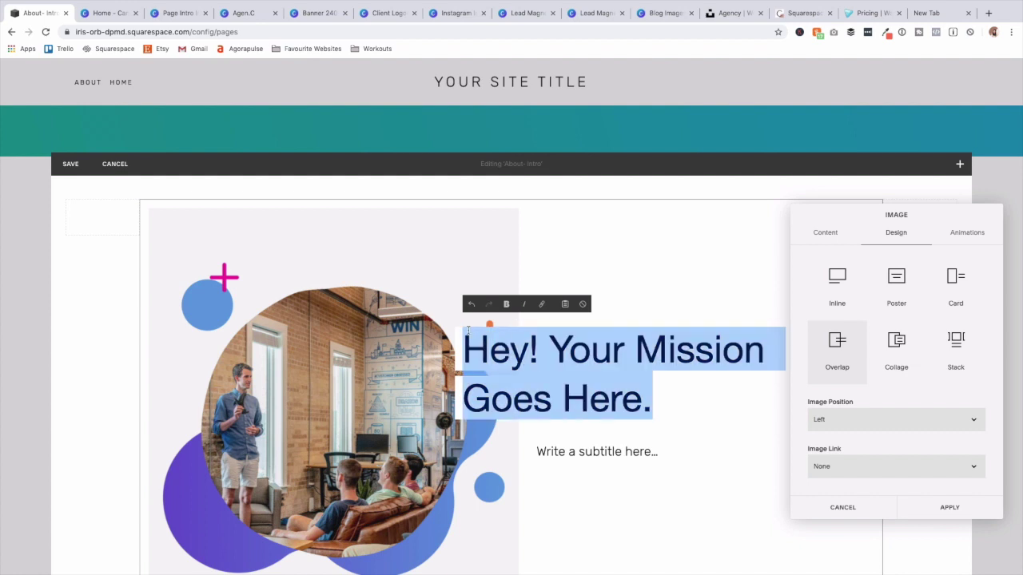
text(About Company)
click(597, 427)
text(Introduce your team!)
click(948, 506)
click(69, 165)
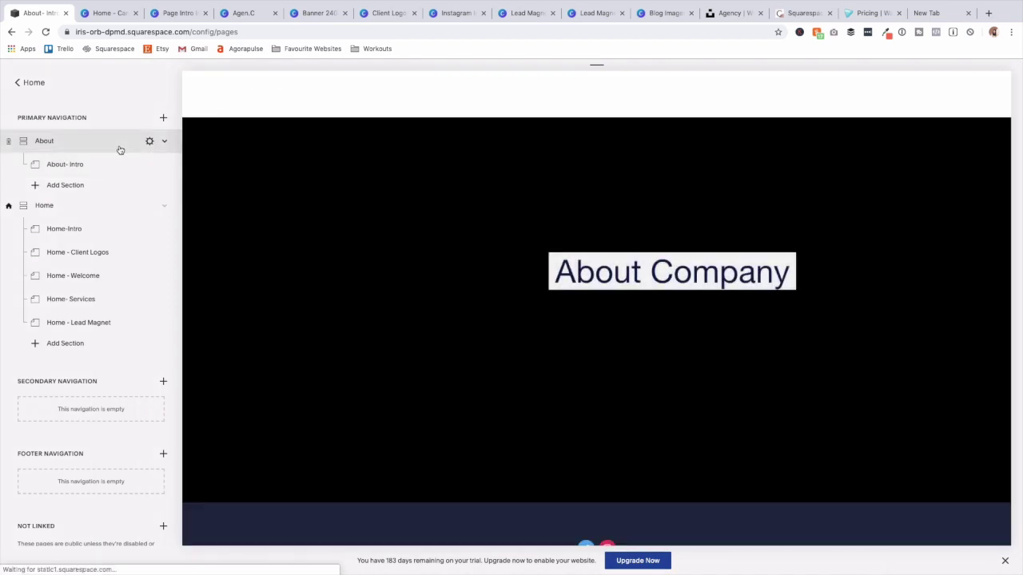
Add a new section under About titled 'About - Your Story' with the URL slug about-your-story.
scroll(549, 311, down, 3)
scroll(549, 310, down, 1)
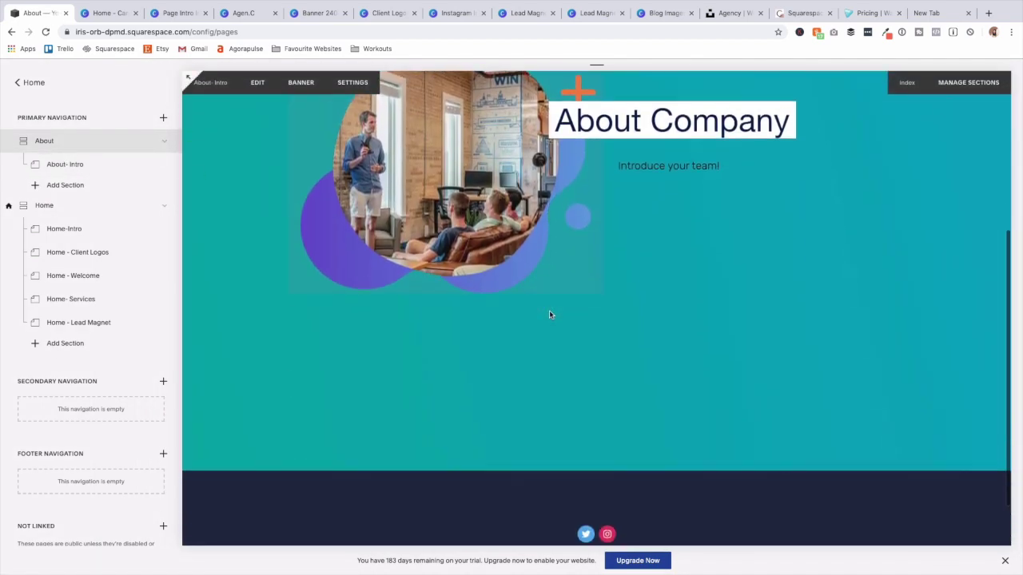
scroll(548, 310, up, 3)
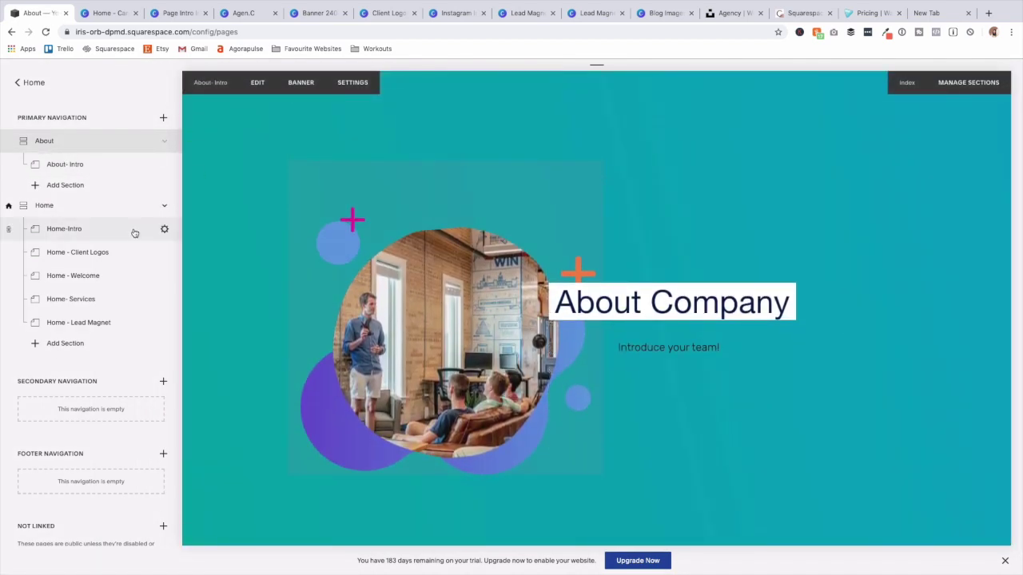
click(72, 184)
click(271, 167)
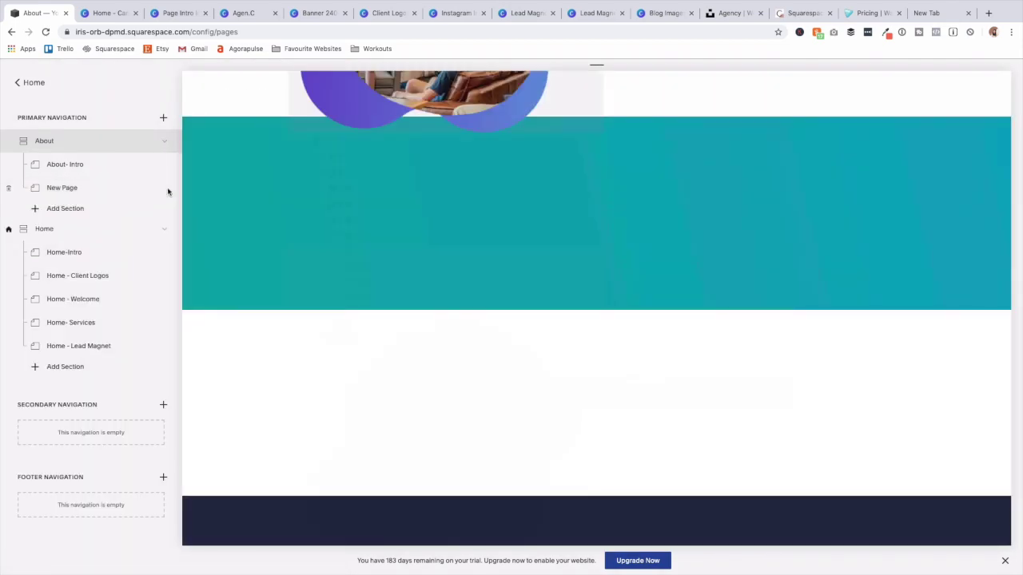
click(167, 187)
drag(498, 251, 516, 252)
text(About - Your Story)
key(Tab)
text(About - Your Story)
key(Tab)
text(about-your-story)
click(324, 177)
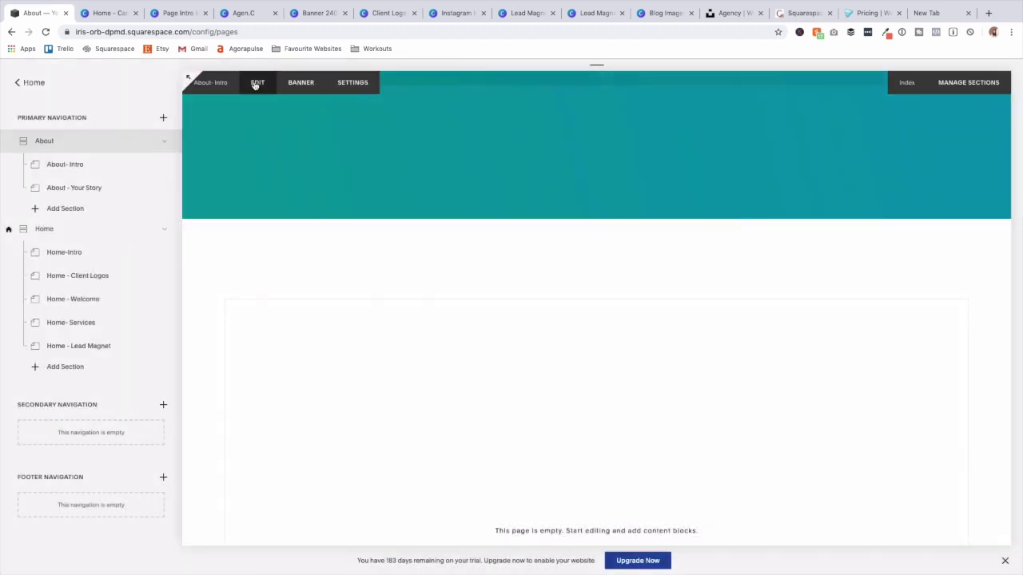
Add a centered Heading 2 text block reading 'Share Your Story'.
click(256, 83)
click(290, 319)
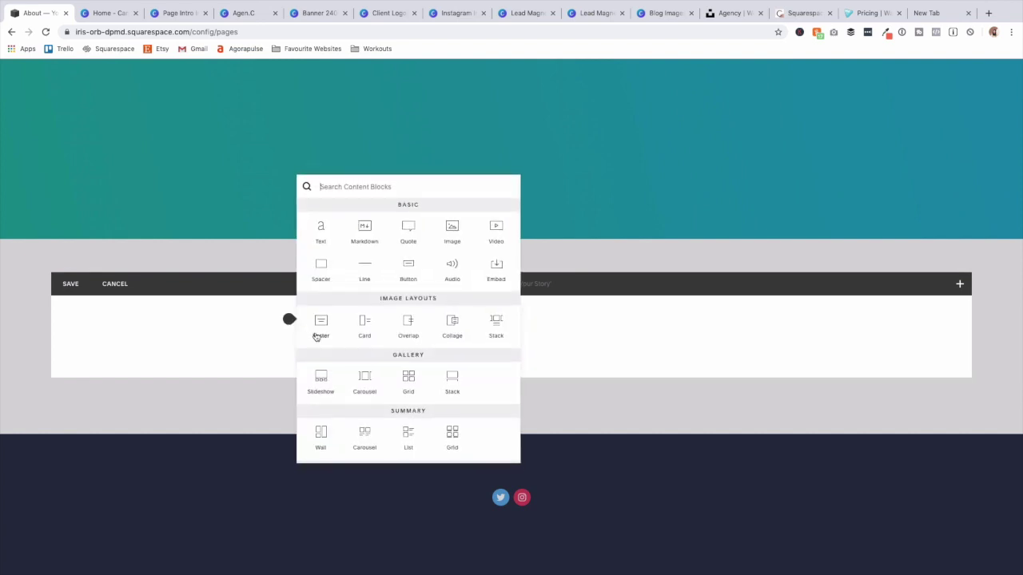
click(320, 232)
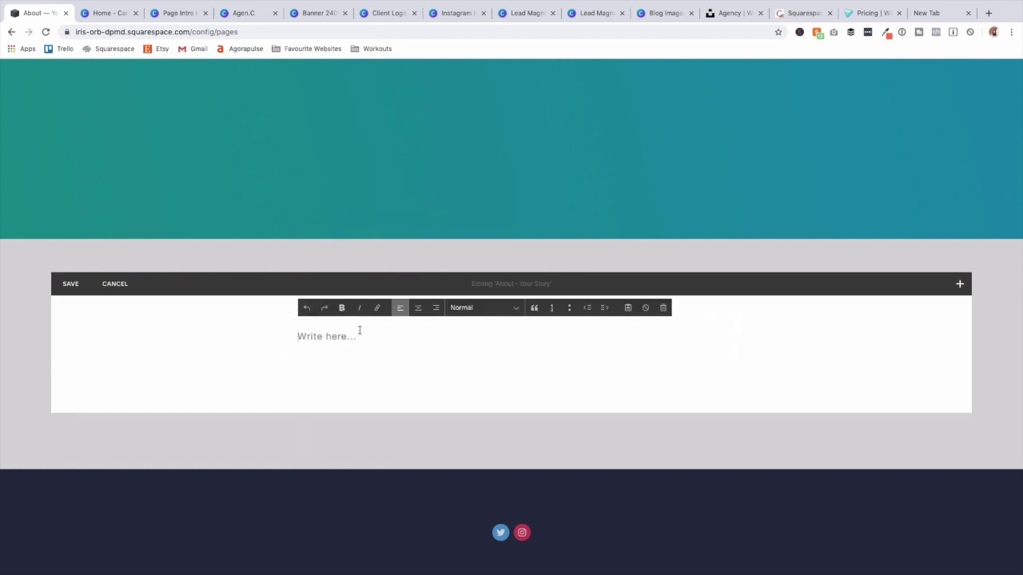
text(Share Your Story)
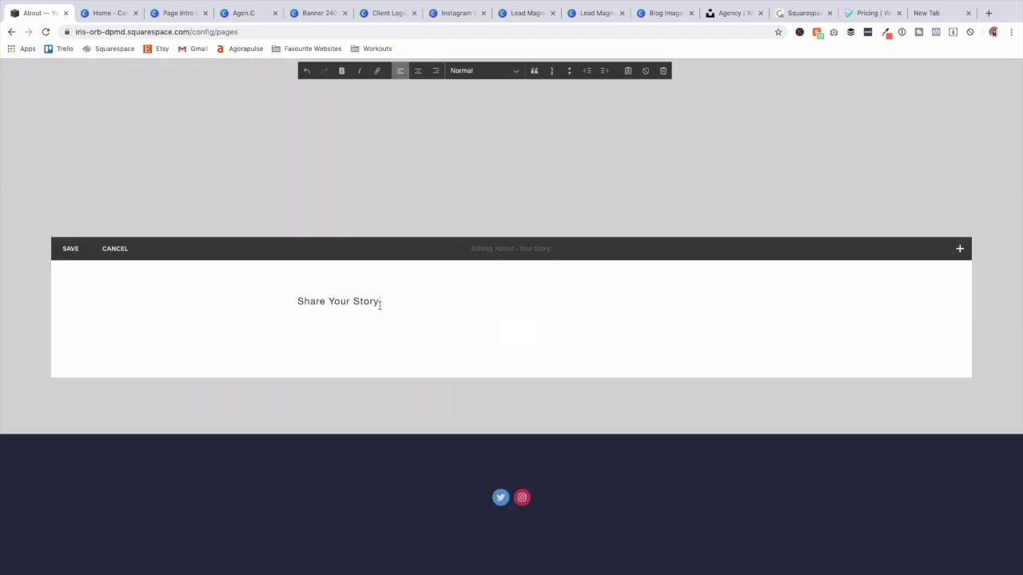
key(super+a)
click(479, 70)
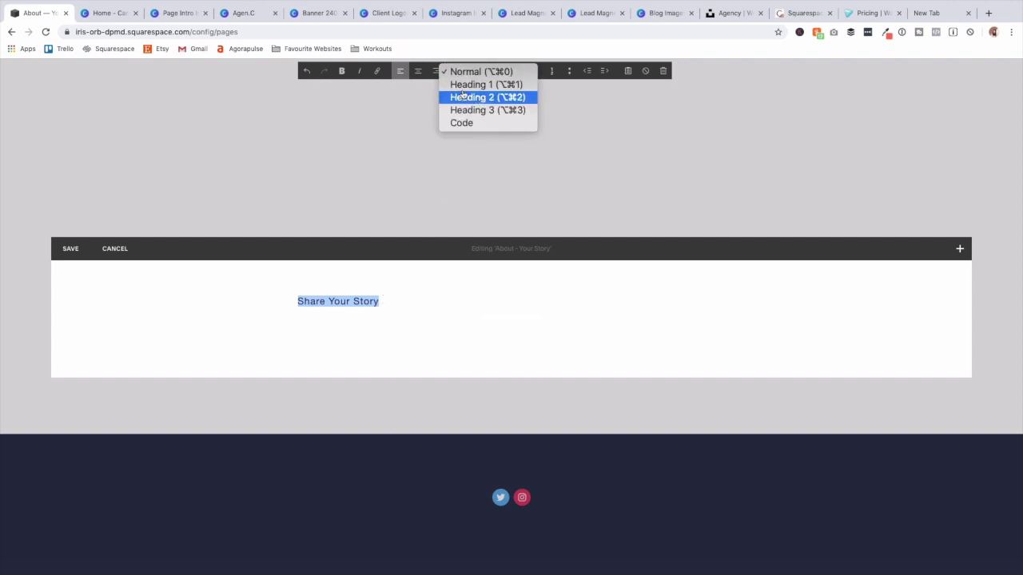
click(463, 94)
click(417, 72)
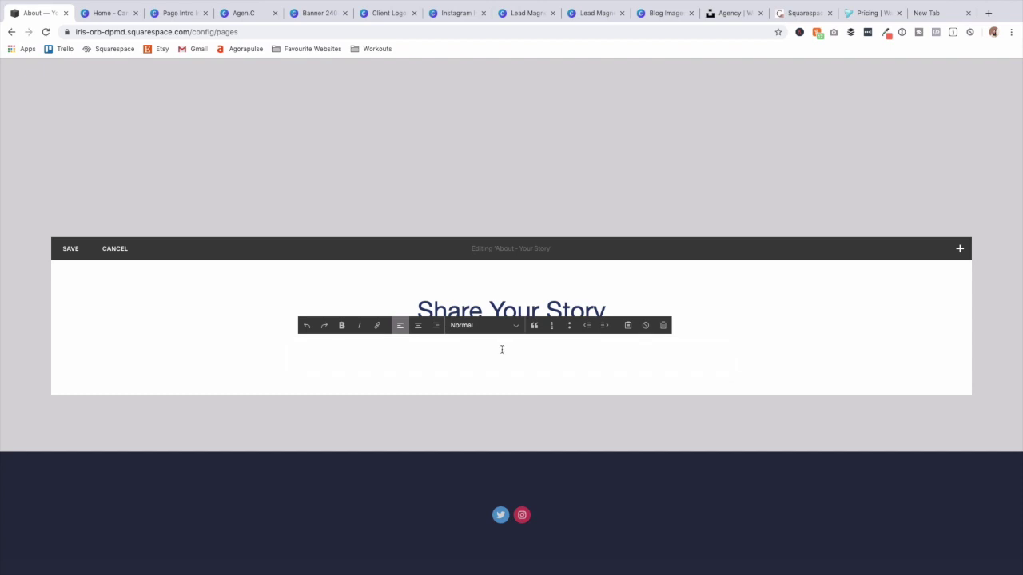
click(889, 331)
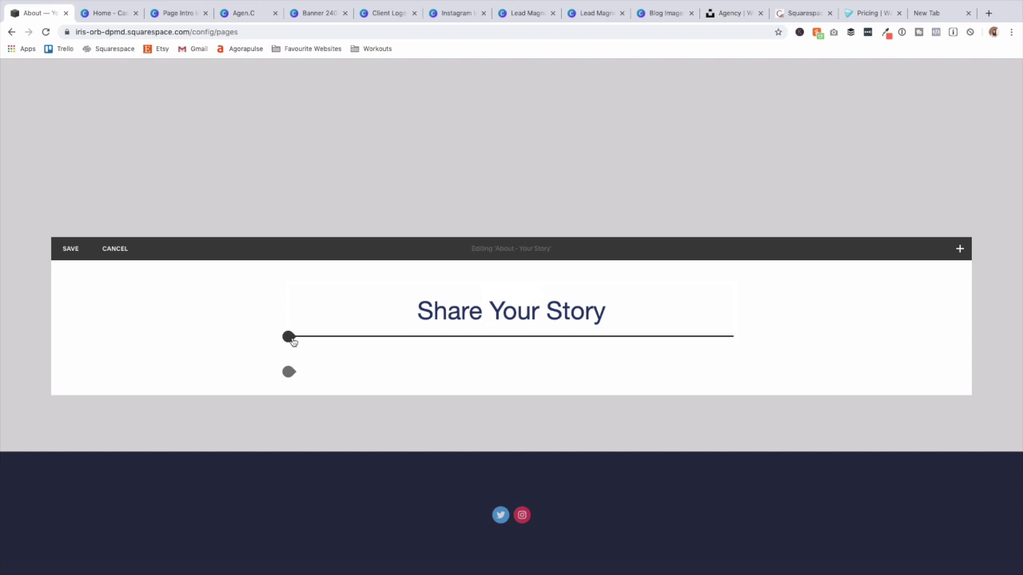
Paste the story paragraph into a new text block below the heading, bold and centered.
click(289, 338)
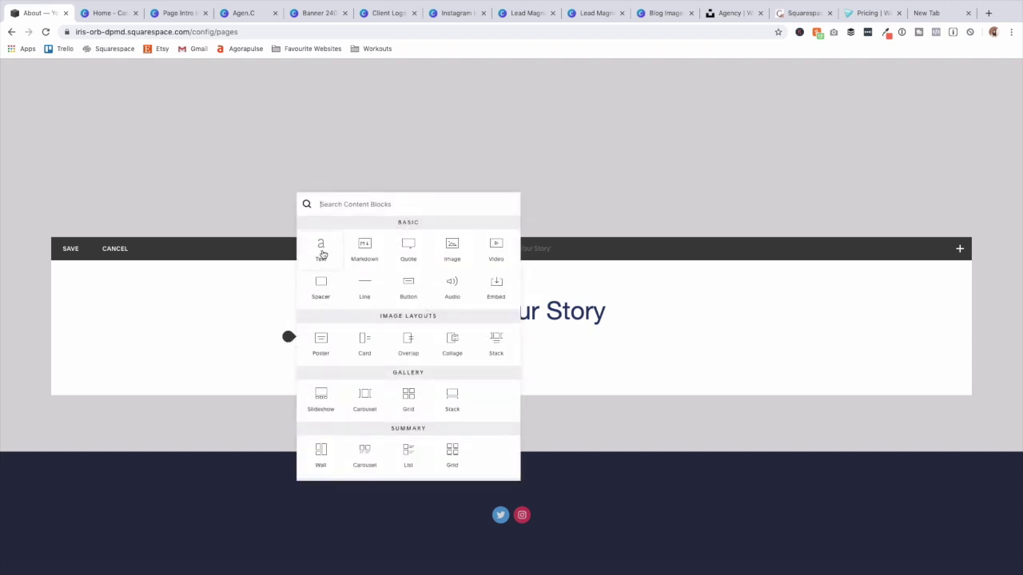
click(323, 254)
click(403, 354)
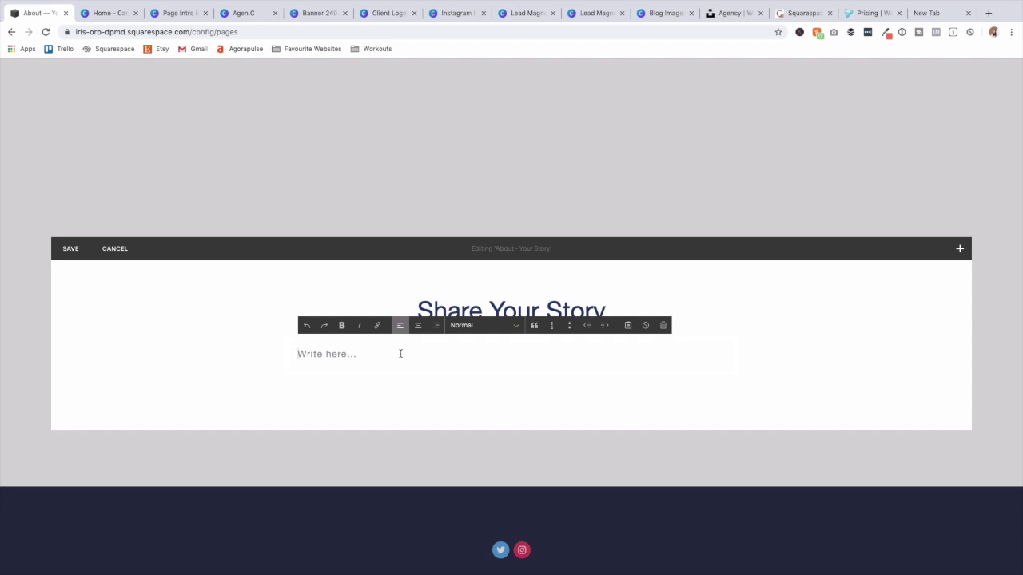
text(Share who you are, why you started, who you are on a mission to help and how you help go from where they are now to where they want)
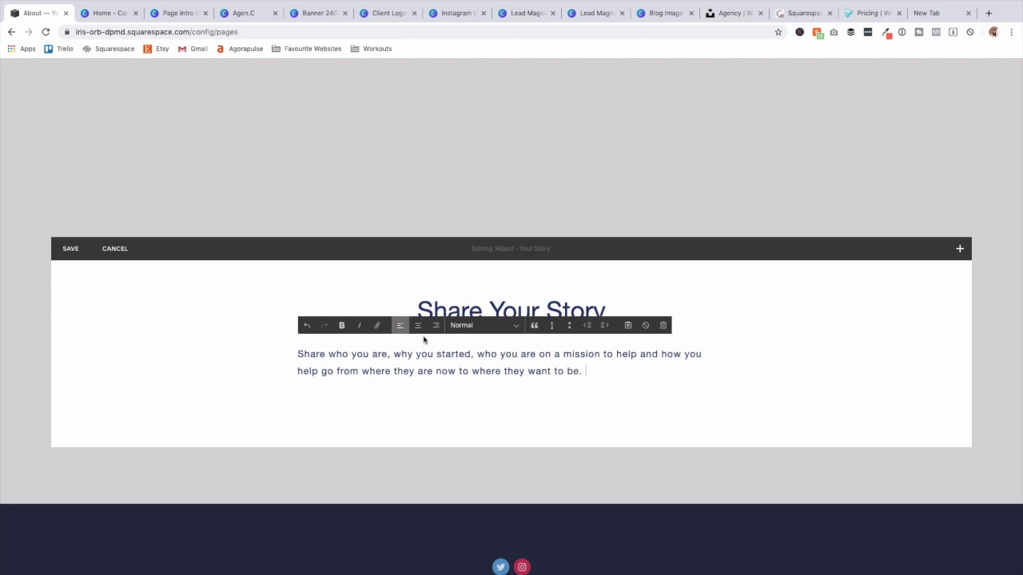
key(super+a)
click(342, 325)
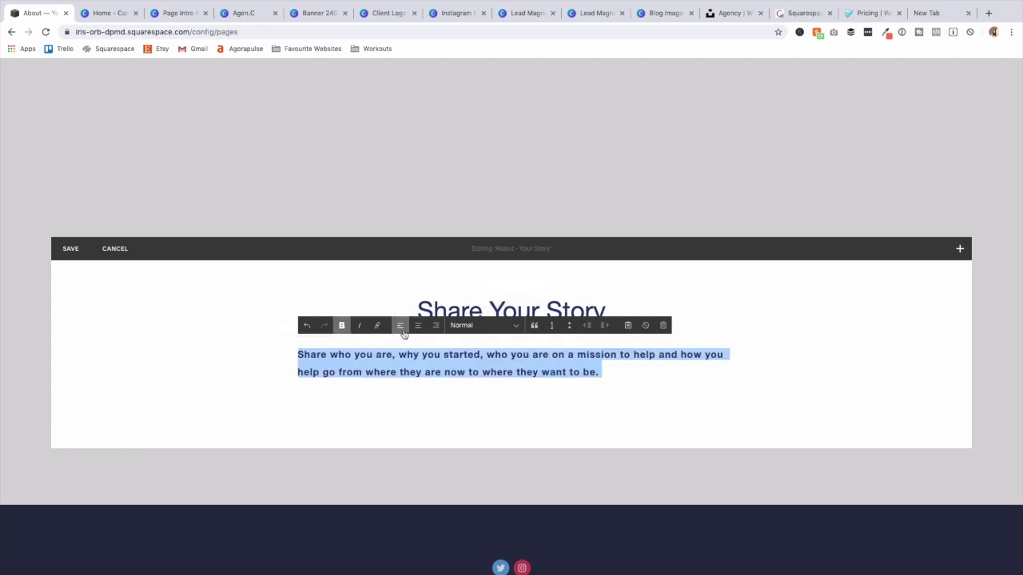
click(416, 326)
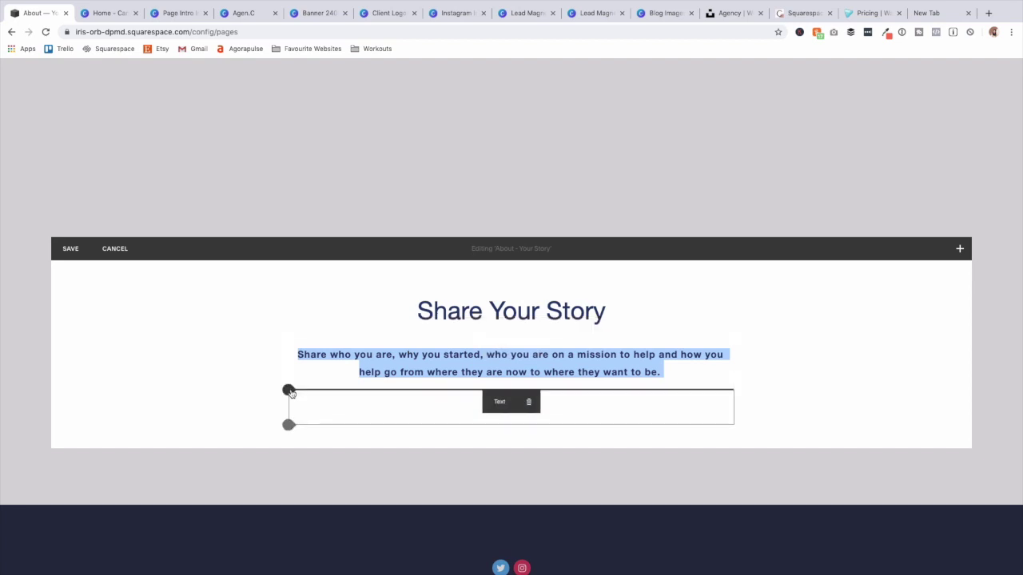
Add a Social Links block styled Standard colour, Medium size and Circle - Solid.
click(288, 390)
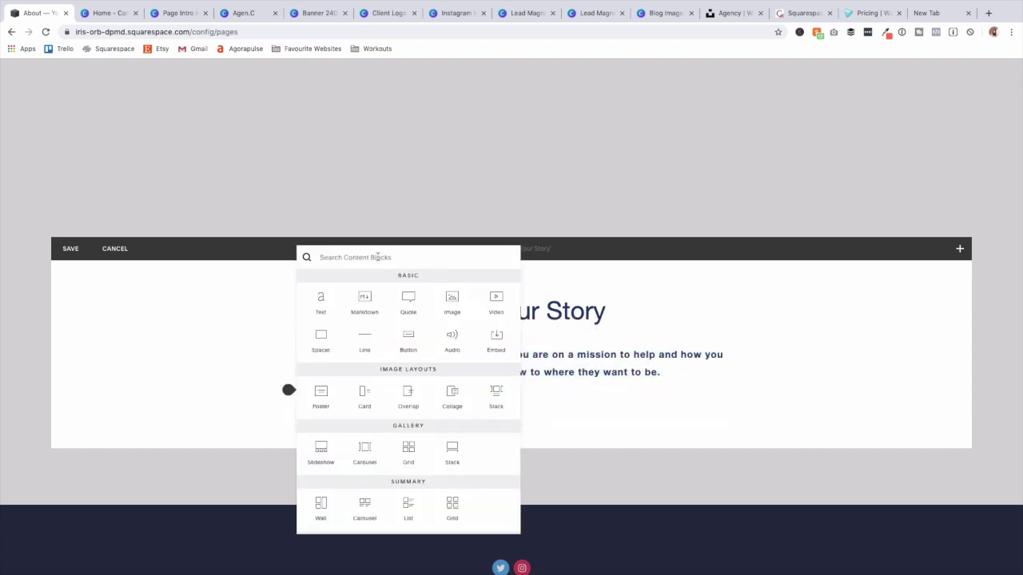
text(social)
click(406, 284)
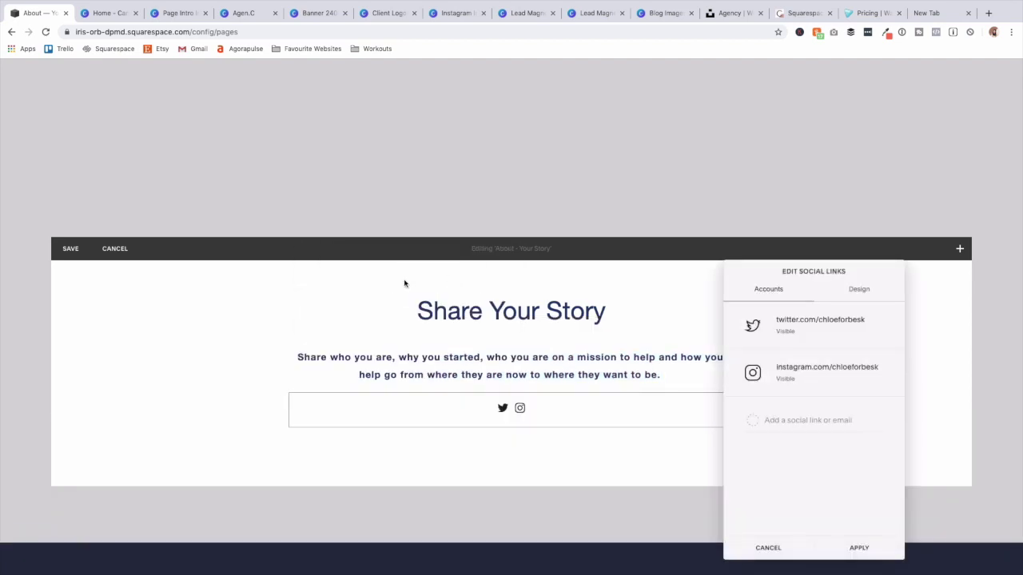
click(858, 293)
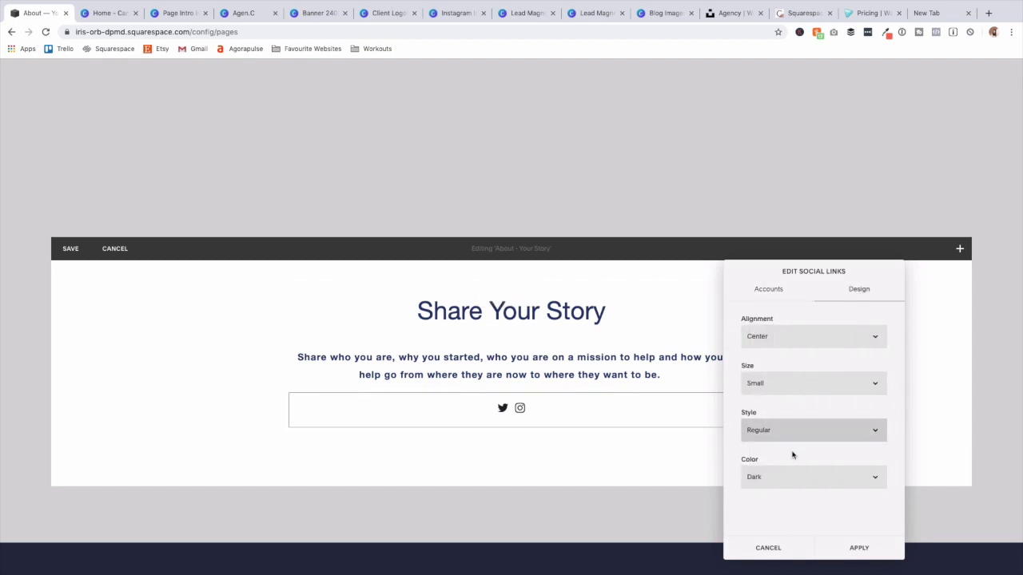
click(796, 476)
click(797, 495)
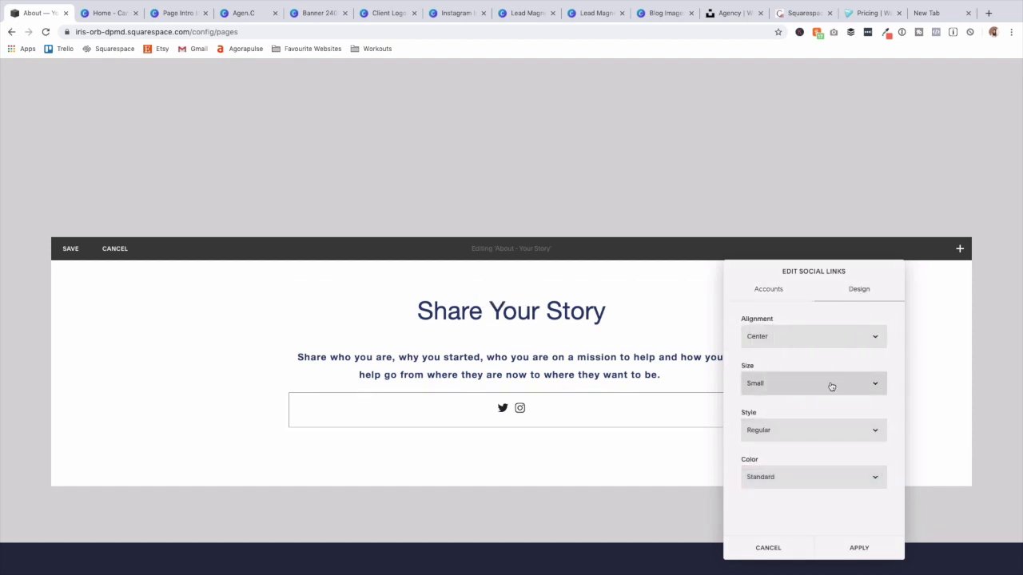
click(828, 387)
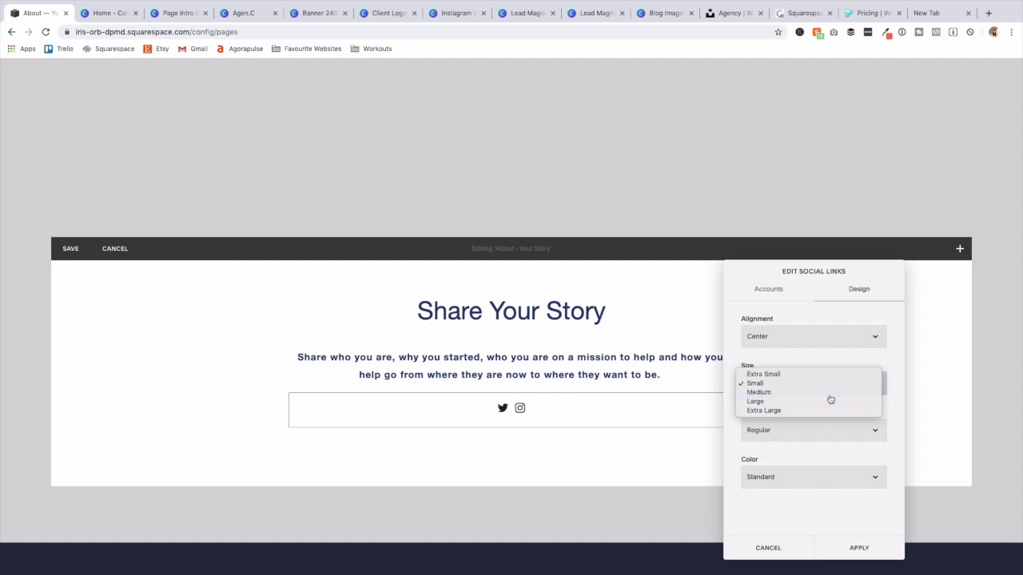
click(829, 391)
click(834, 437)
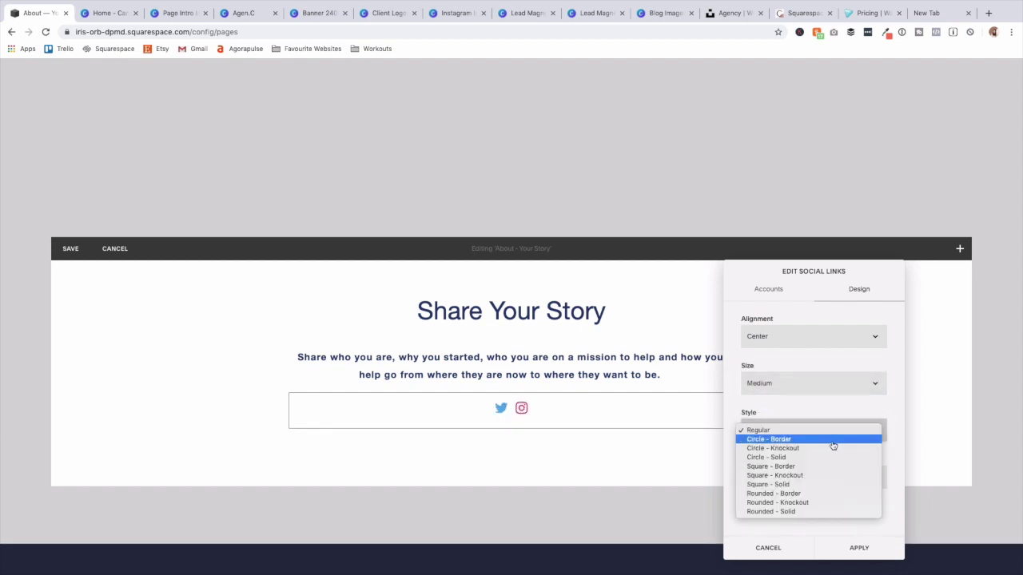
click(789, 458)
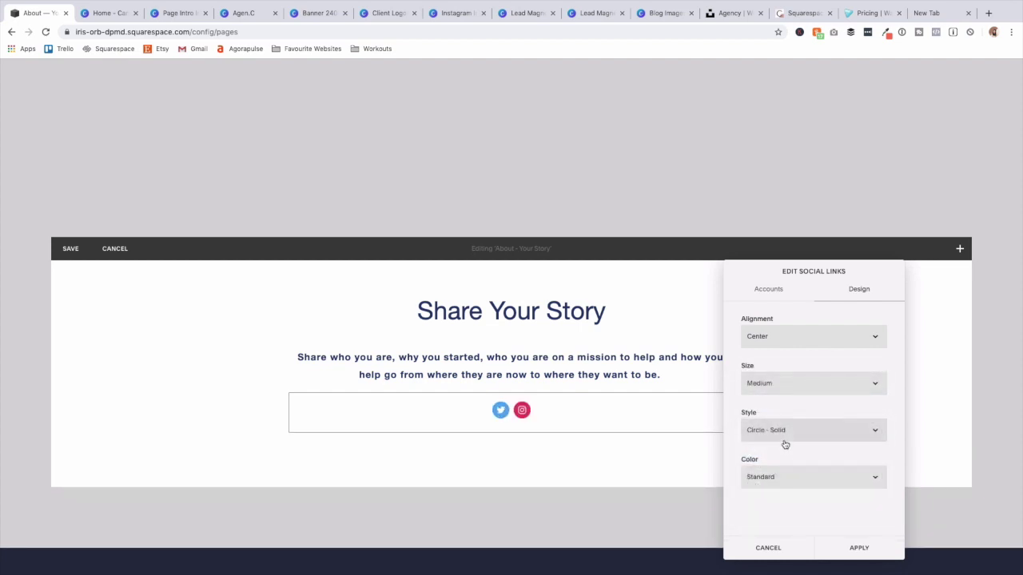
click(851, 551)
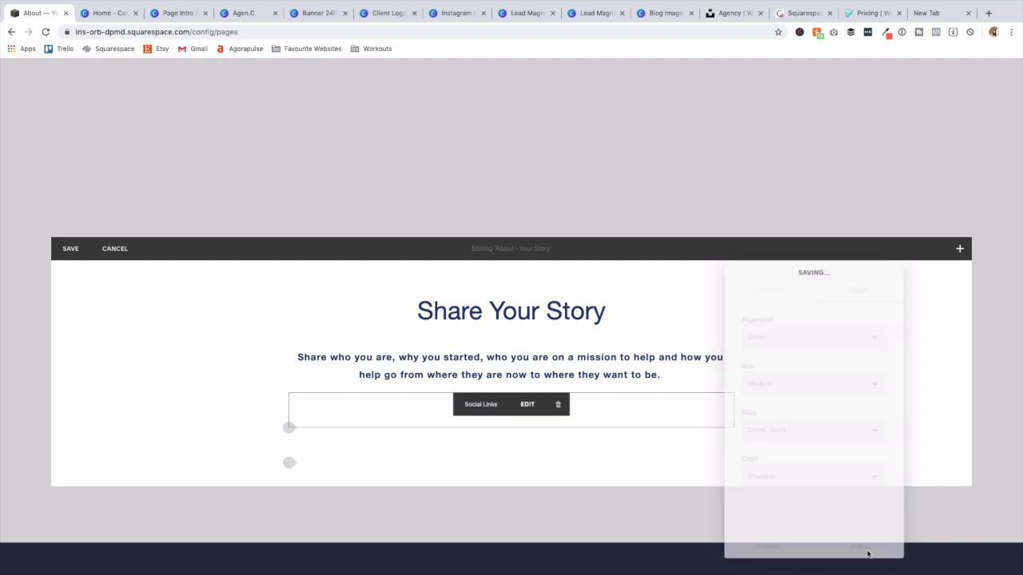
click(285, 431)
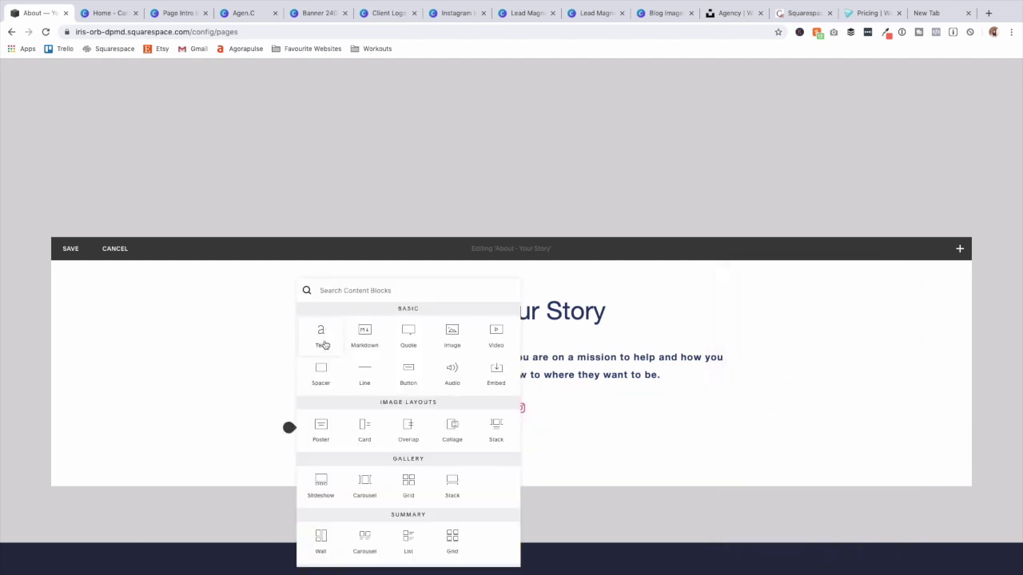
Insert spacer blocks below the social icons to set up a two-column row.
click(321, 371)
click(288, 463)
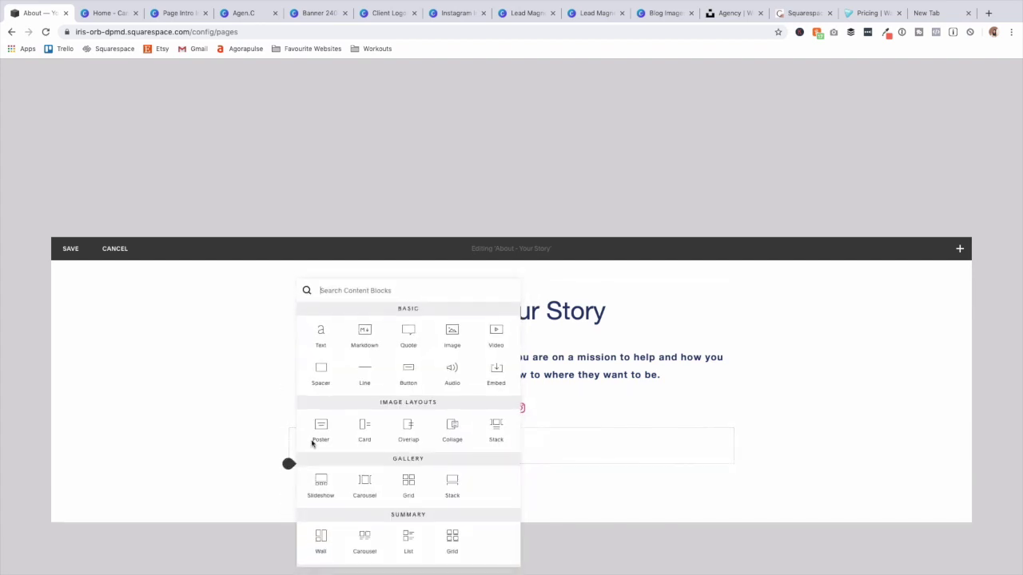
click(320, 372)
drag(404, 477, 330, 458)
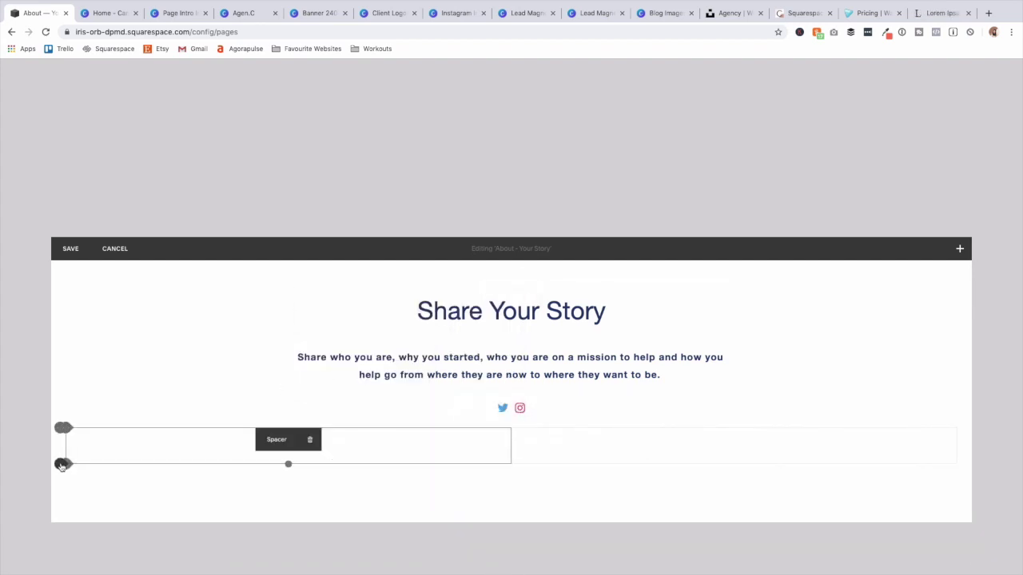
Add two side-by-side text columns, each holding the pasted Lorem ipsum paragraph.
click(61, 464)
click(422, 460)
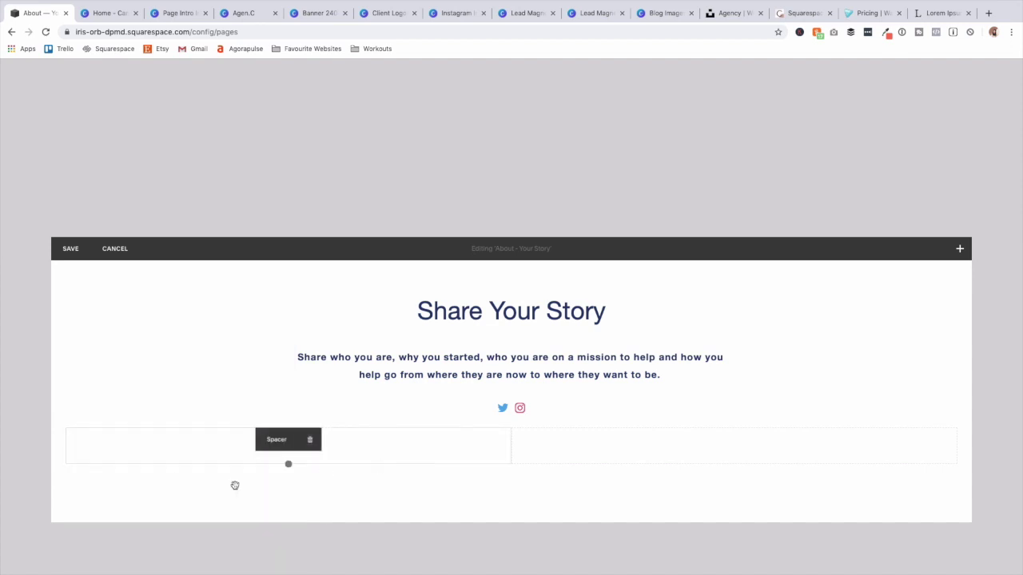
click(67, 463)
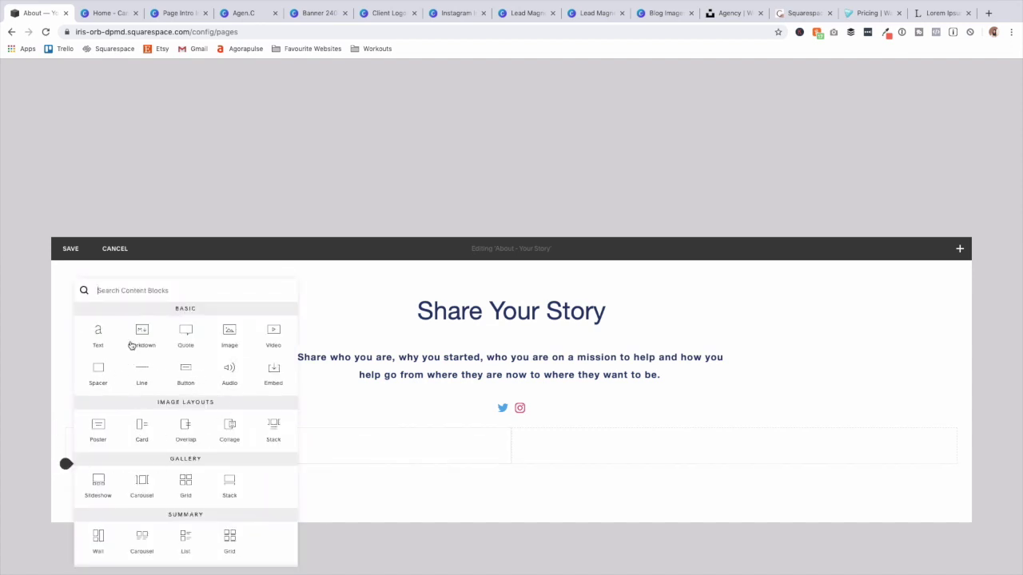
click(98, 335)
text("Lorem ipsum dolor sit amet, consectetur adipiscing elit, sed do eiusmod tempor incididunt ut labore et dolore magna aliqua. Ut enim ad minim veniam, quis nostrud exercitation ullamco laboris nisi ut aliquip ex ea commodo consequat. Duis aute irure dolor in reprehenderit in voluptate velit esse cillum dolore eu fugiat nulla pariatur. Excepteur sint occaecat cupidatat non proident, sunt in culpa qui officia deserunt mollit anim id est laborum.")
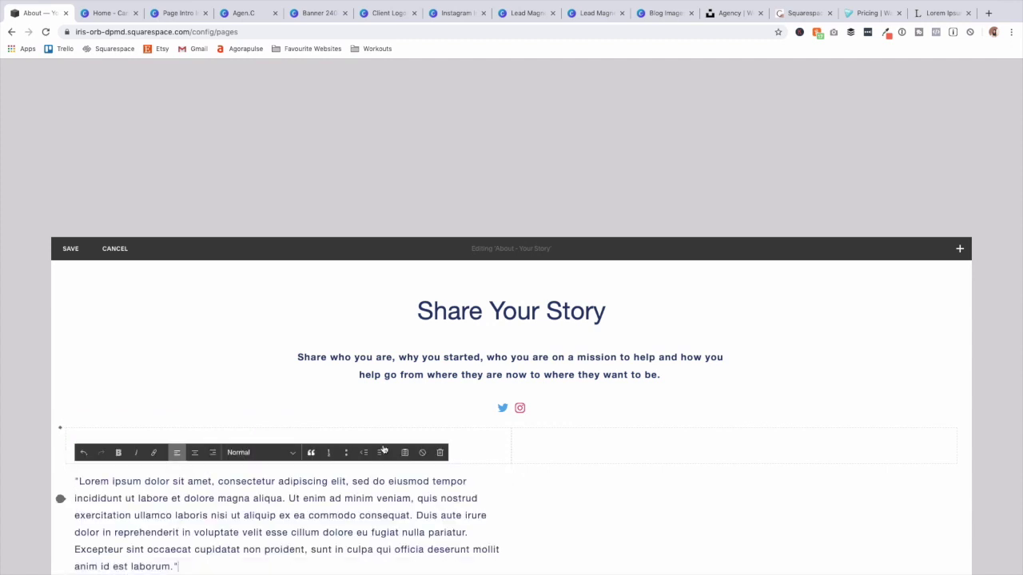
click(512, 460)
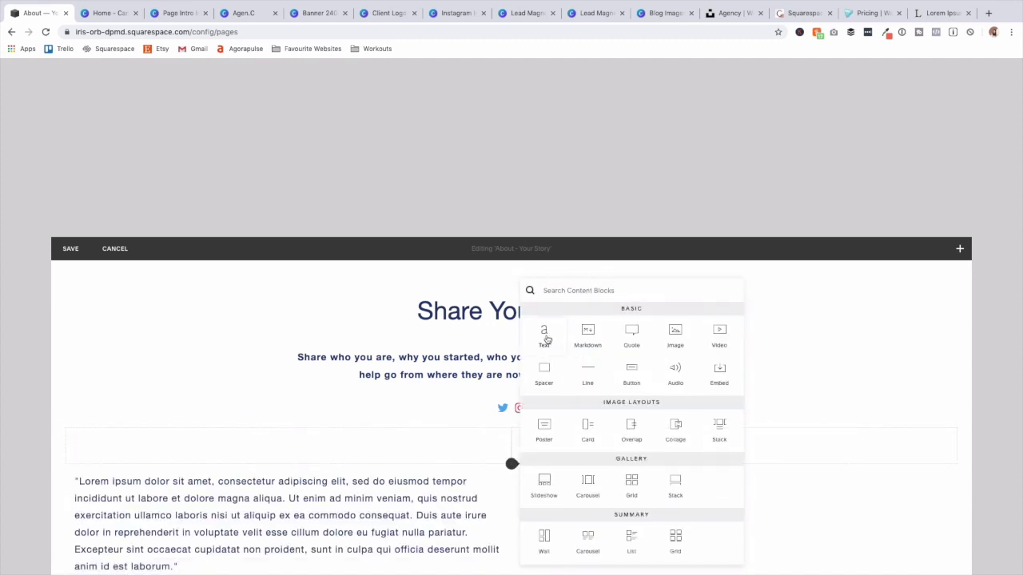
click(548, 336)
click(554, 491)
text("Lorem ipsum dolor sit amet, consectetur adipiscing elit, sed do eiusmod tempor incididunt ut labore et dolore magna aliqua. Ut enim ad minim veniam, quis nostrud exercitation ullamco laboris nisi ut aliquip ex ea commodo consequat. Duis aute irure dolor in reprehenderit in voluptate velit esse cillum dolore eu fugiat nulla pariatur. Excepteur sint occaecat cupidatat non proident, sunt in culpa qui officia deserunt mollit anim id est laborum.")
scroll(555, 495, down, 2)
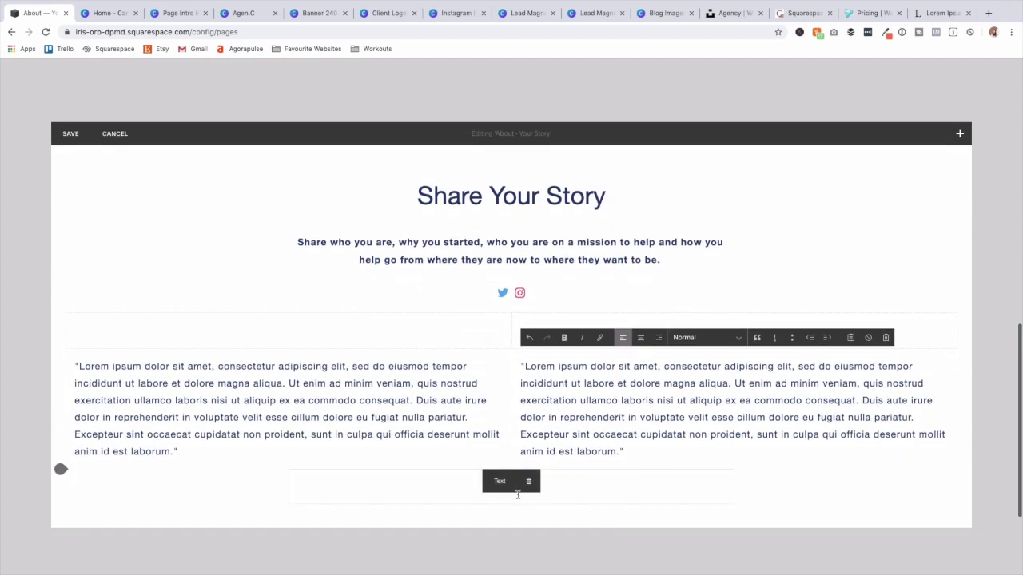
click(765, 511)
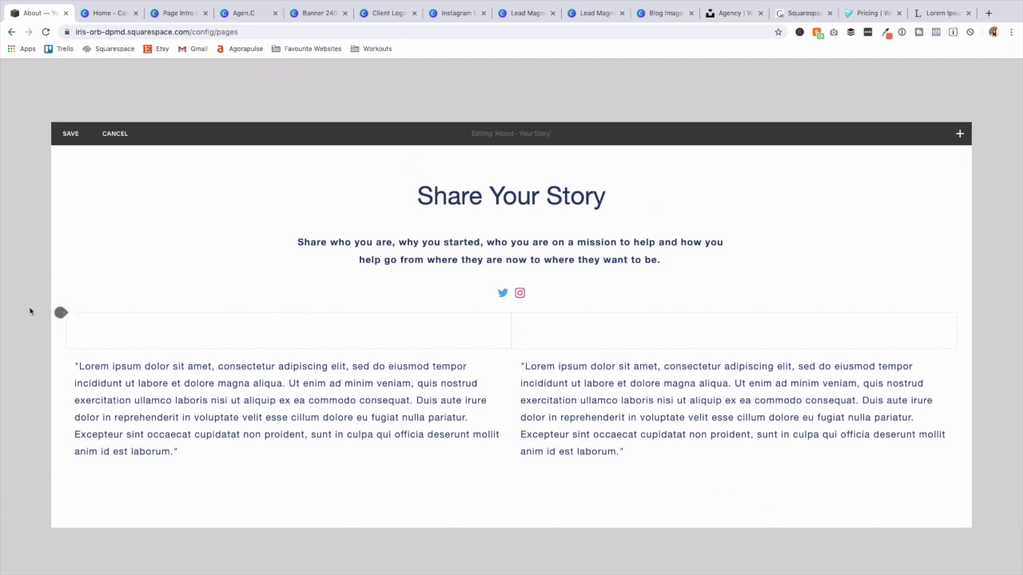
Frame the text columns with left and right spacer columns, balance their widths, and save.
click(61, 314)
click(93, 260)
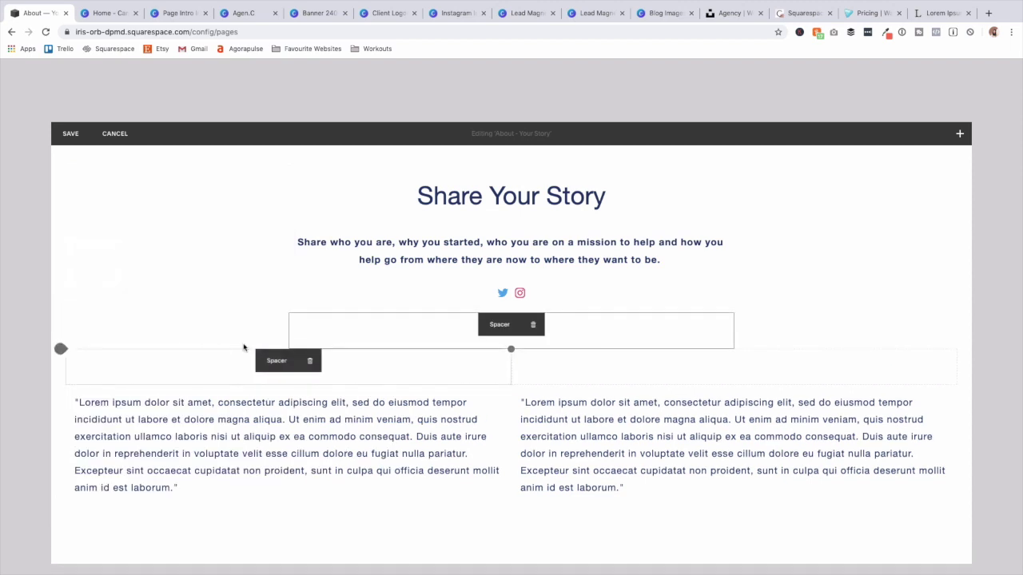
drag(367, 333, 82, 402)
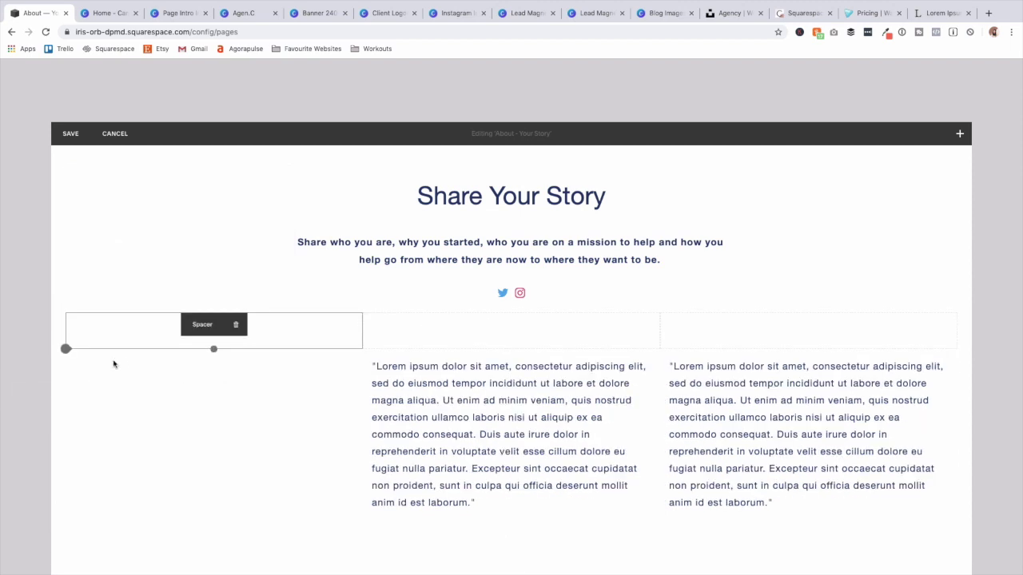
click(66, 349)
click(107, 291)
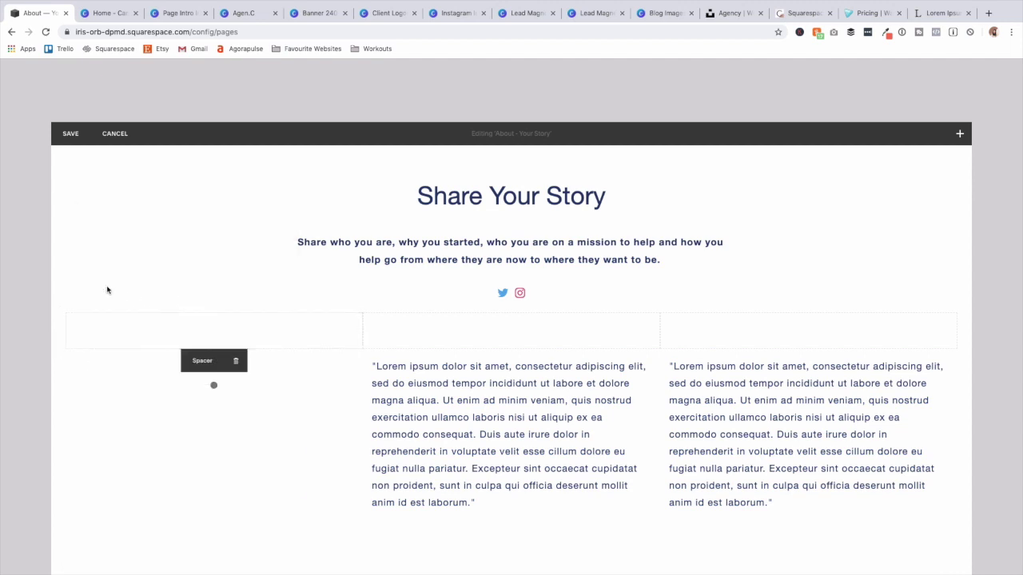
drag(125, 367, 951, 342)
drag(735, 327, 833, 331)
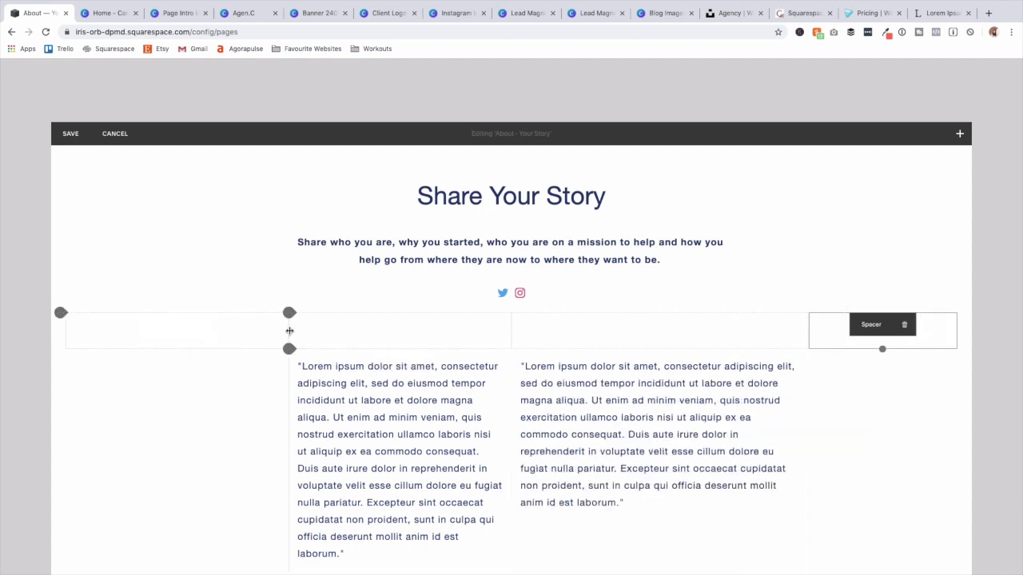
drag(287, 331, 225, 336)
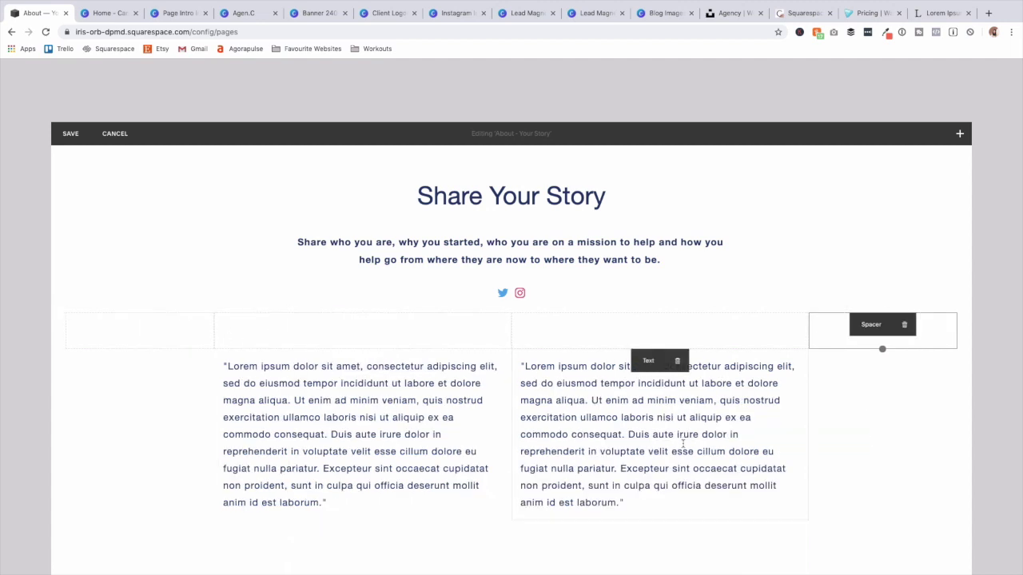
scroll(666, 447, down, 3)
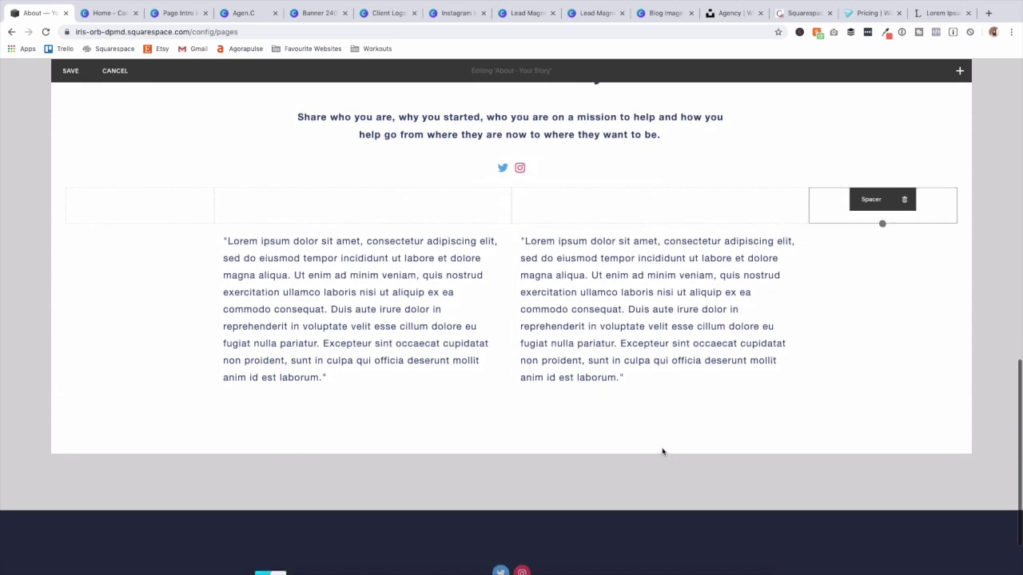
click(68, 72)
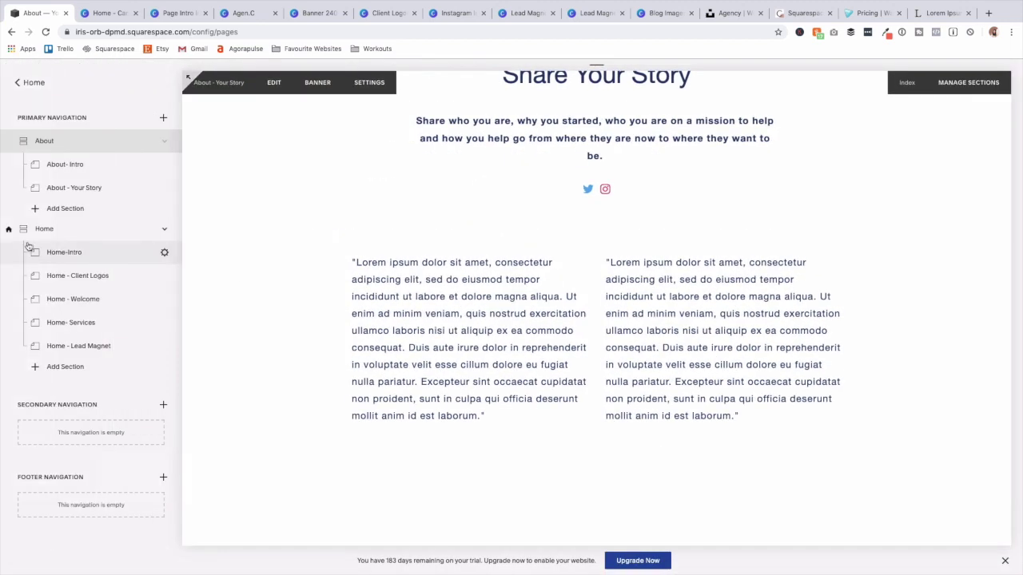
Create a blank section and add a centered Heading 2 reading 'Meet Your Team'.
click(60, 214)
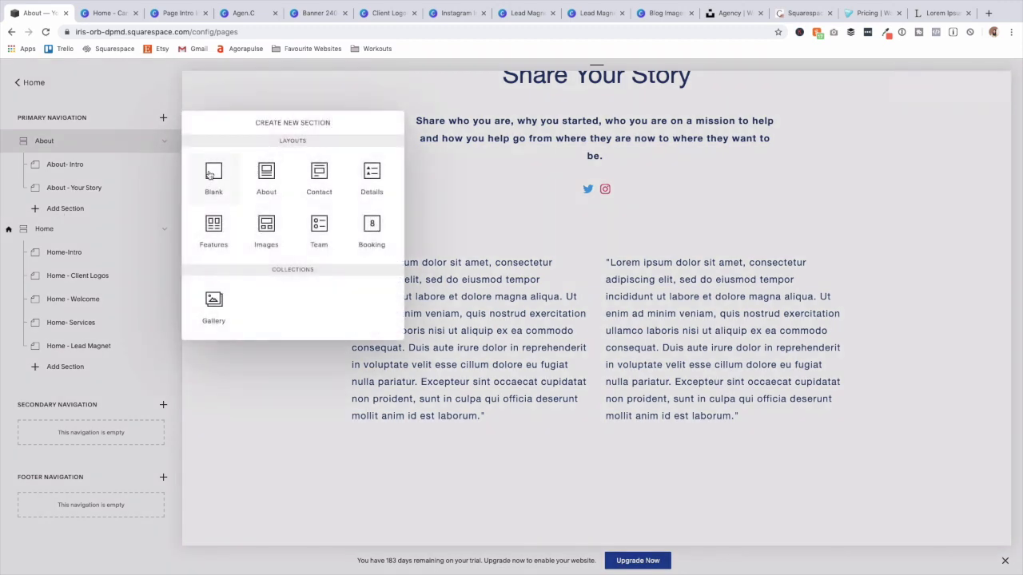
click(216, 173)
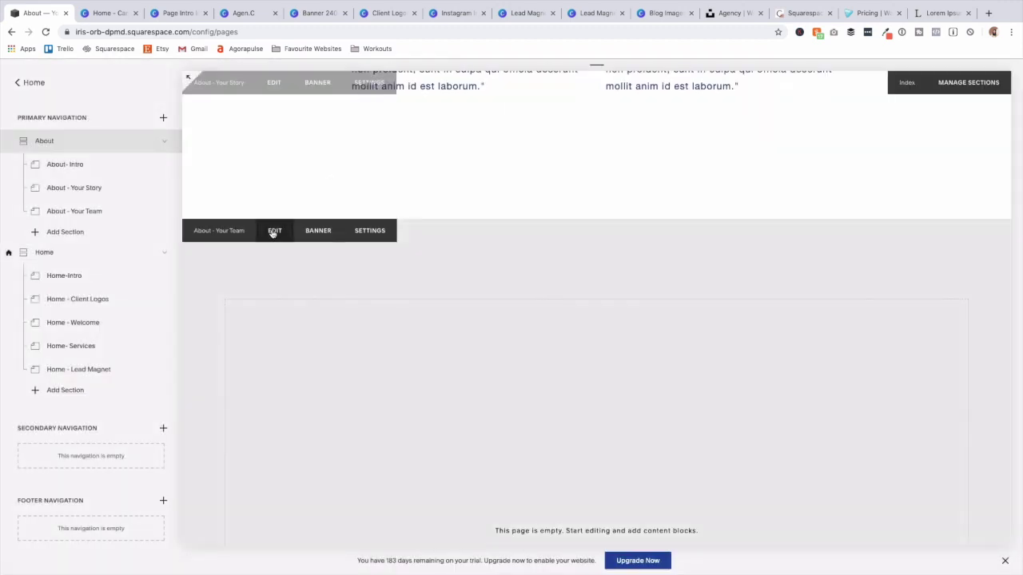
click(274, 230)
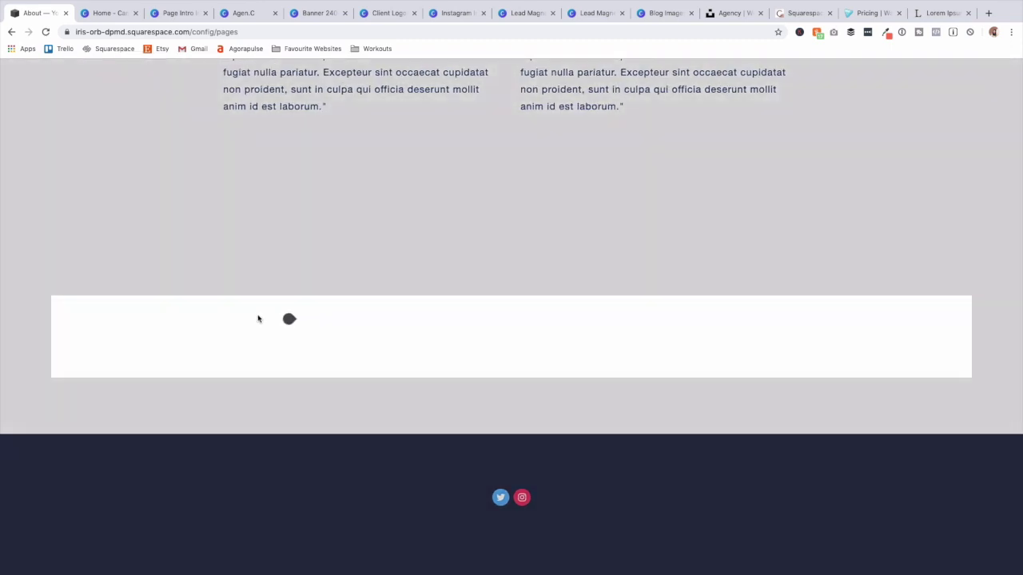
click(288, 318)
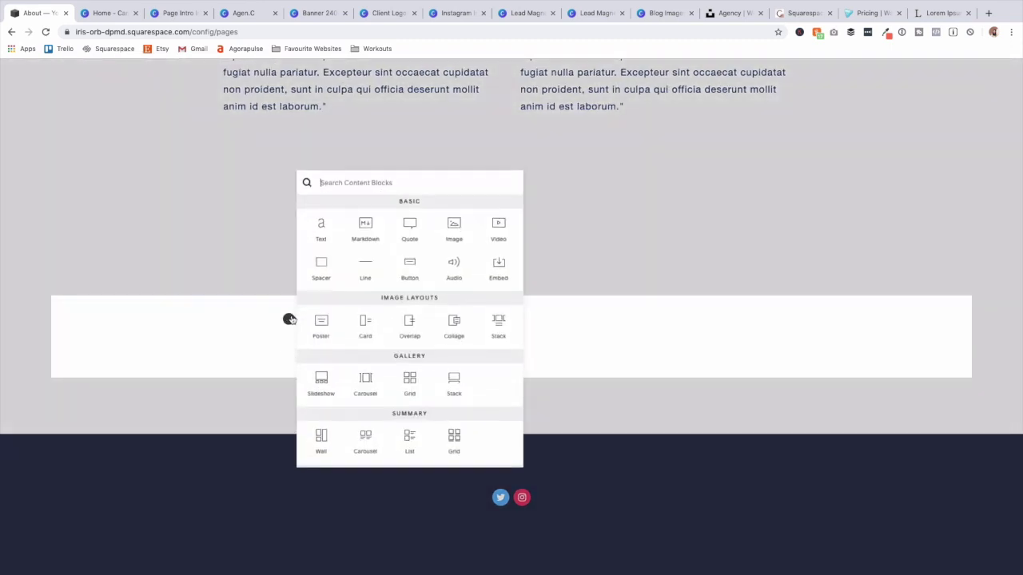
click(327, 242)
text(Meet Your Team)
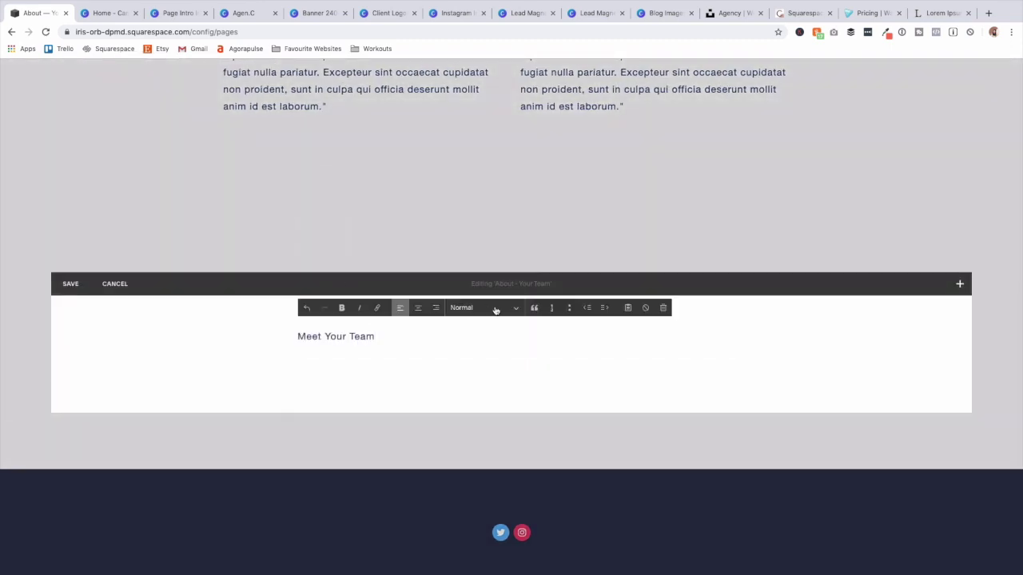
click(494, 307)
click(495, 334)
click(415, 309)
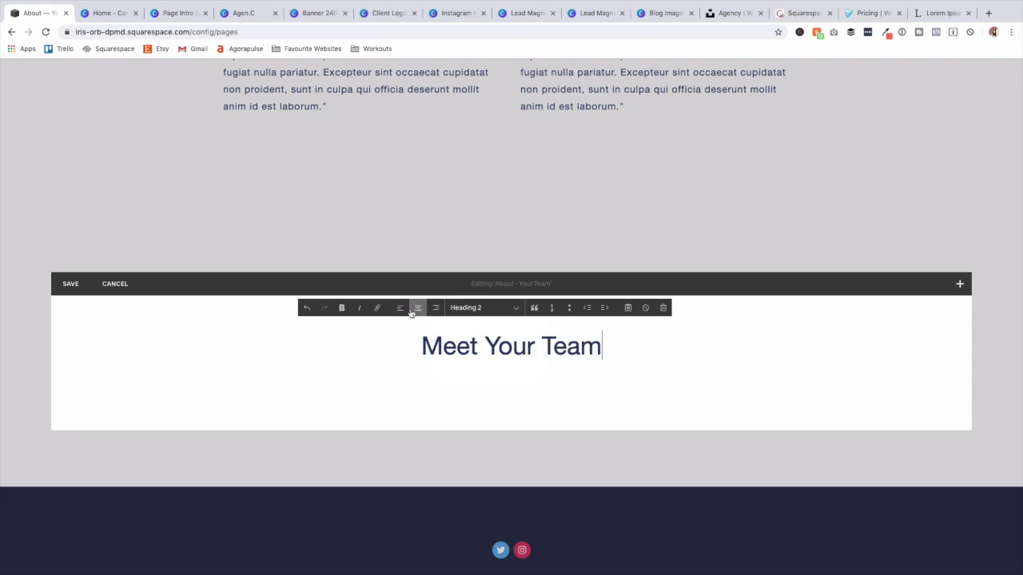
Add a divider line, a row of three spacer columns, and an image block below the heading.
click(289, 370)
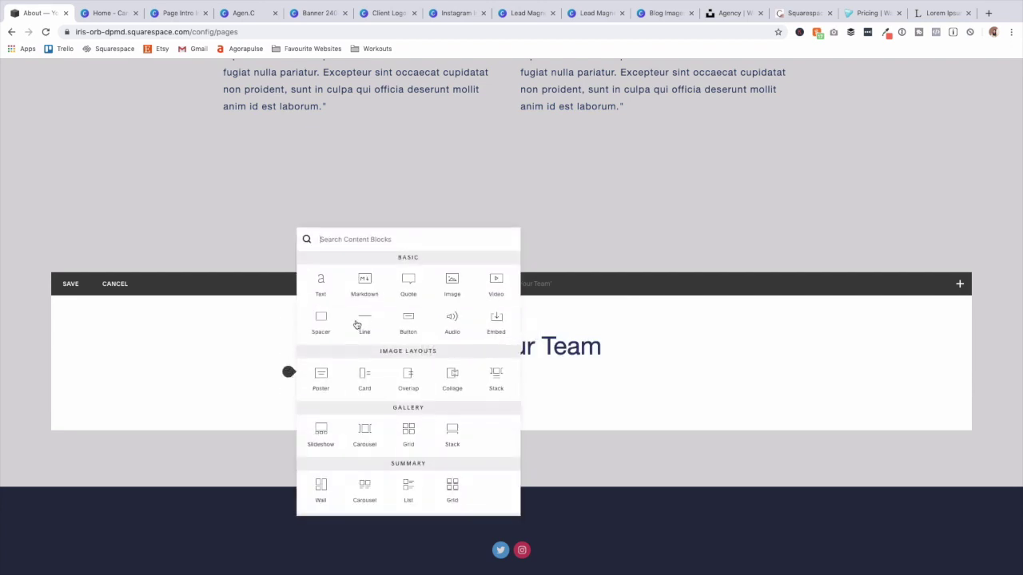
click(365, 324)
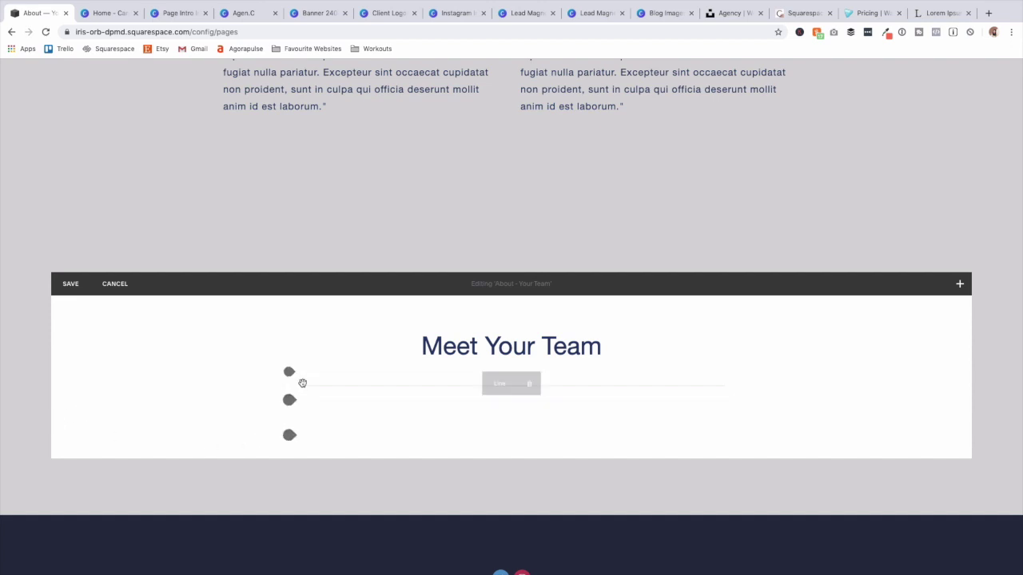
click(288, 401)
click(324, 352)
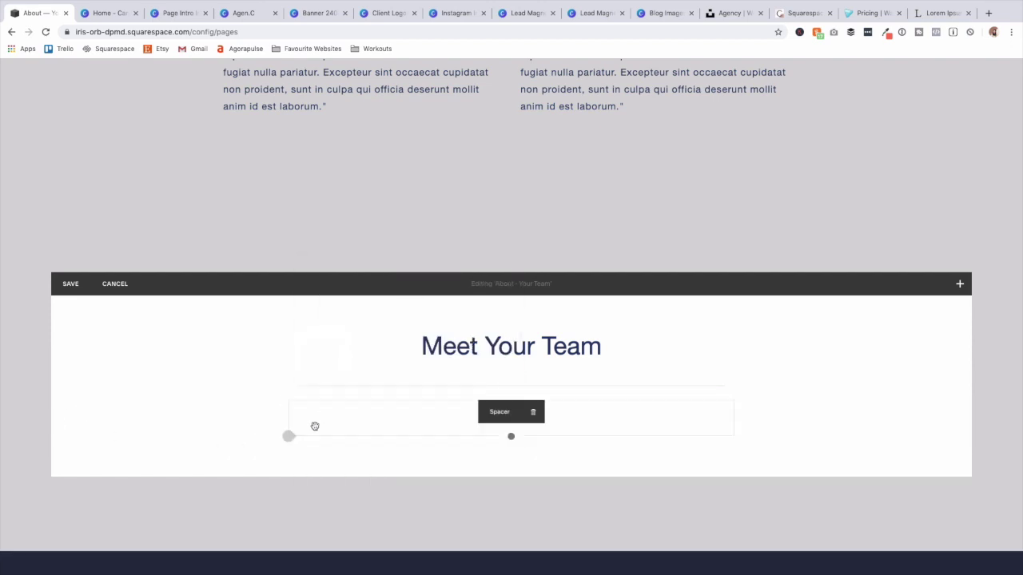
click(288, 435)
click(325, 380)
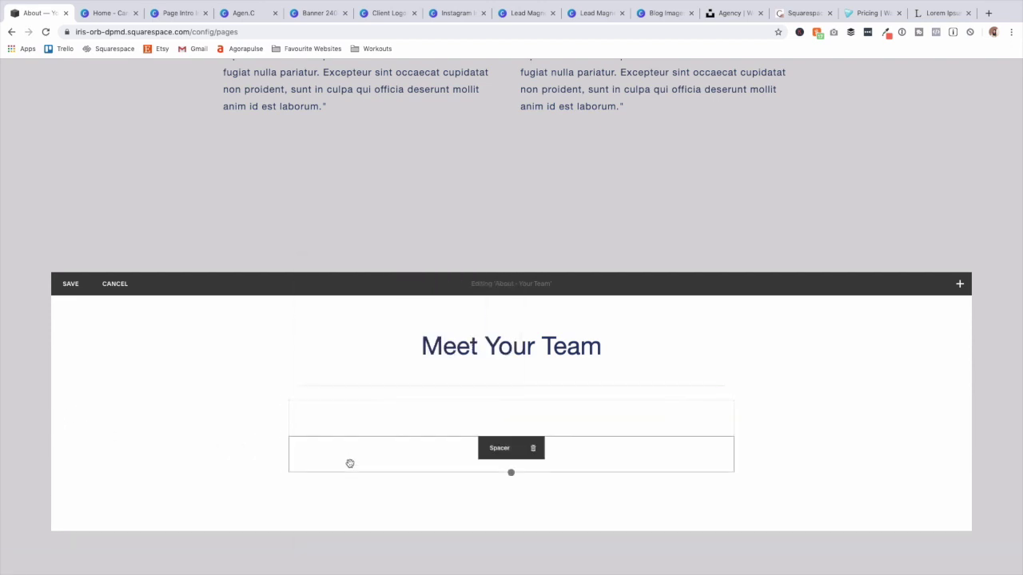
drag(322, 436, 316, 429)
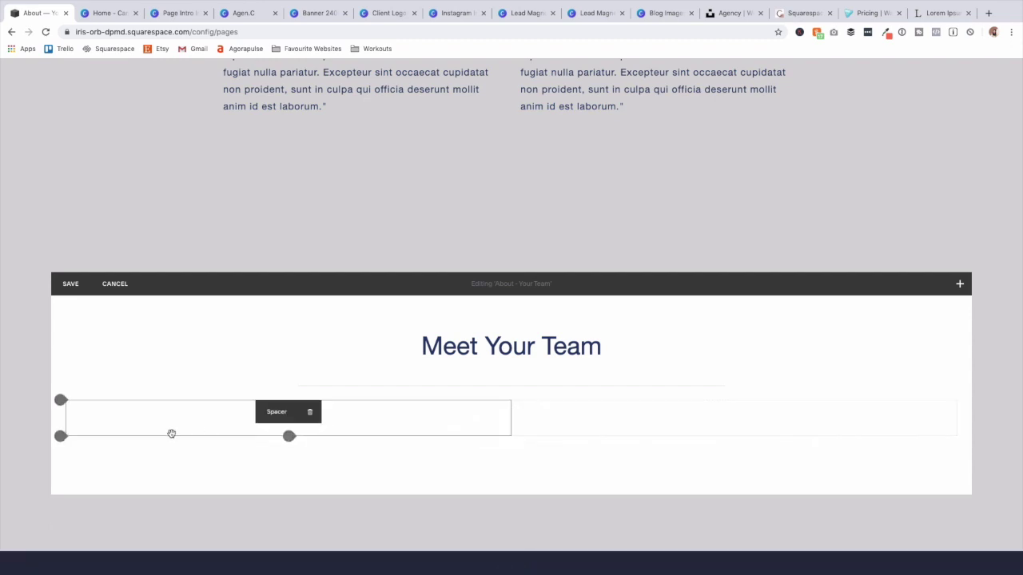
click(67, 436)
click(98, 372)
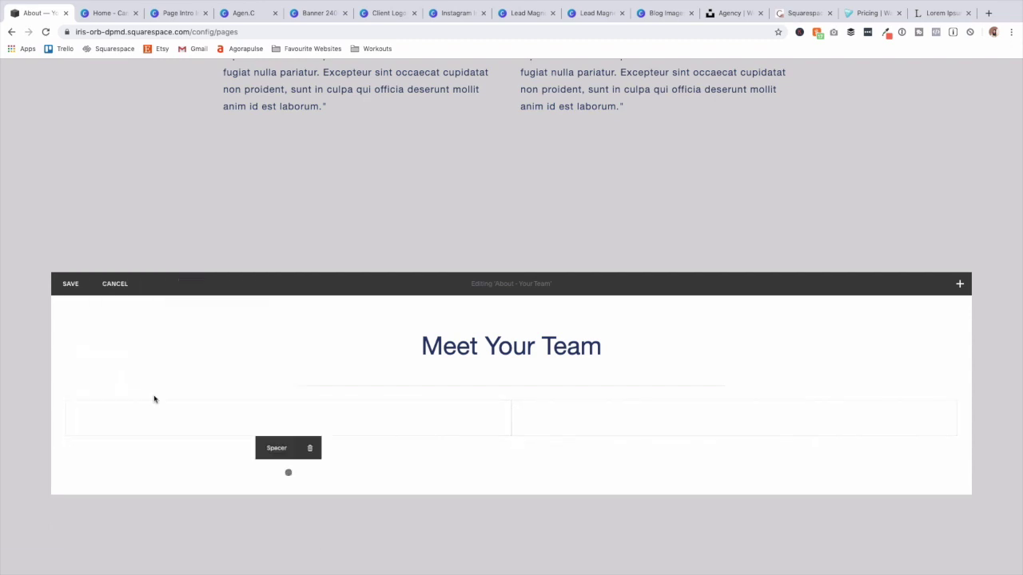
drag(260, 461, 498, 414)
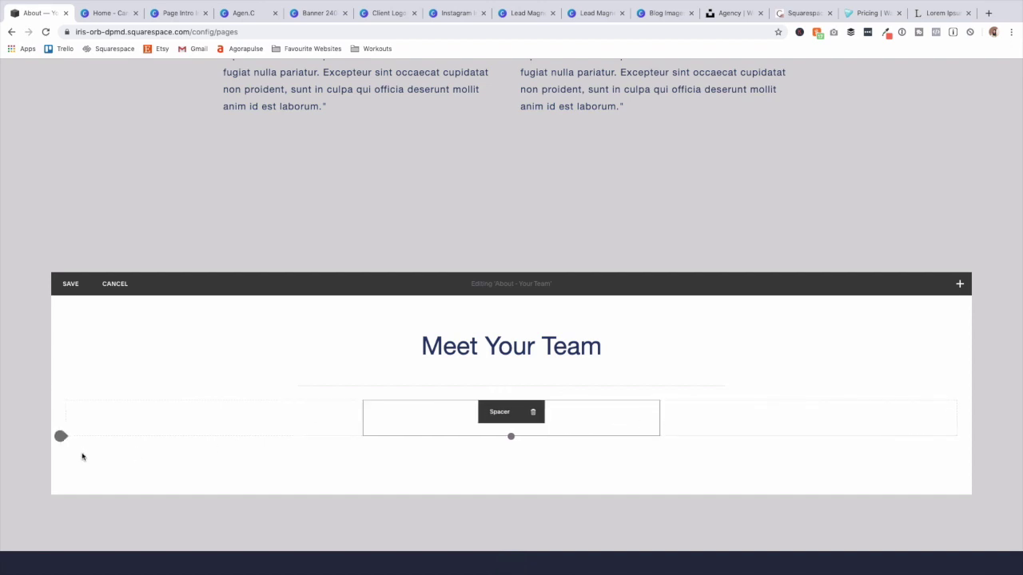
click(66, 436)
drag(228, 331, 338, 445)
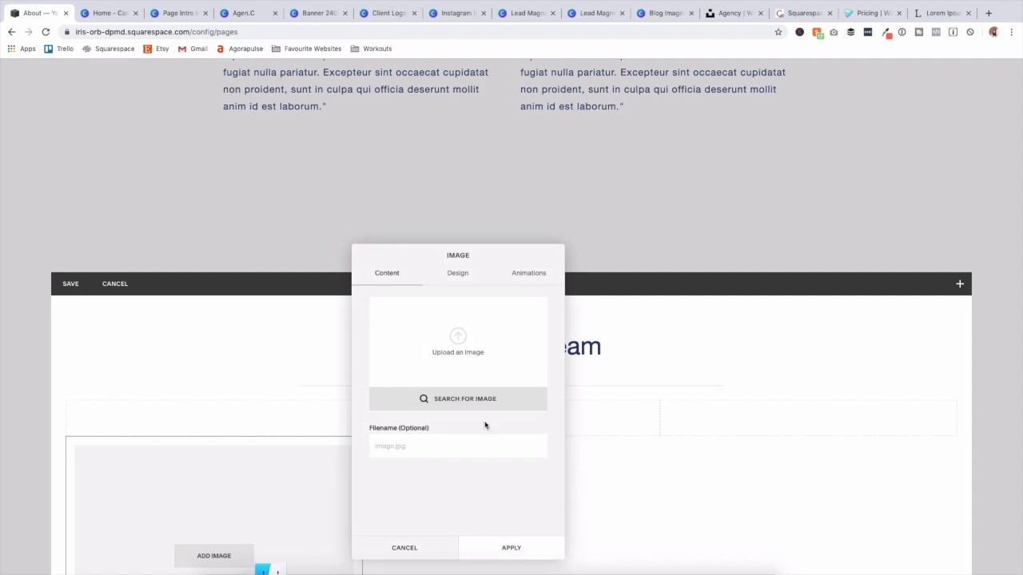
Upload the team member photo 6.png into the first image block.
click(461, 367)
click(490, 51)
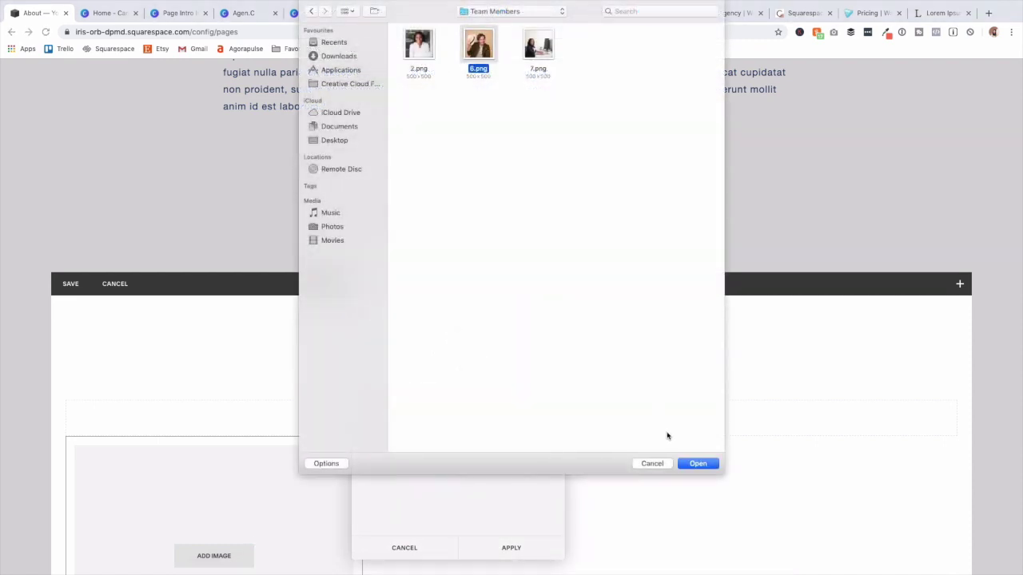
click(698, 463)
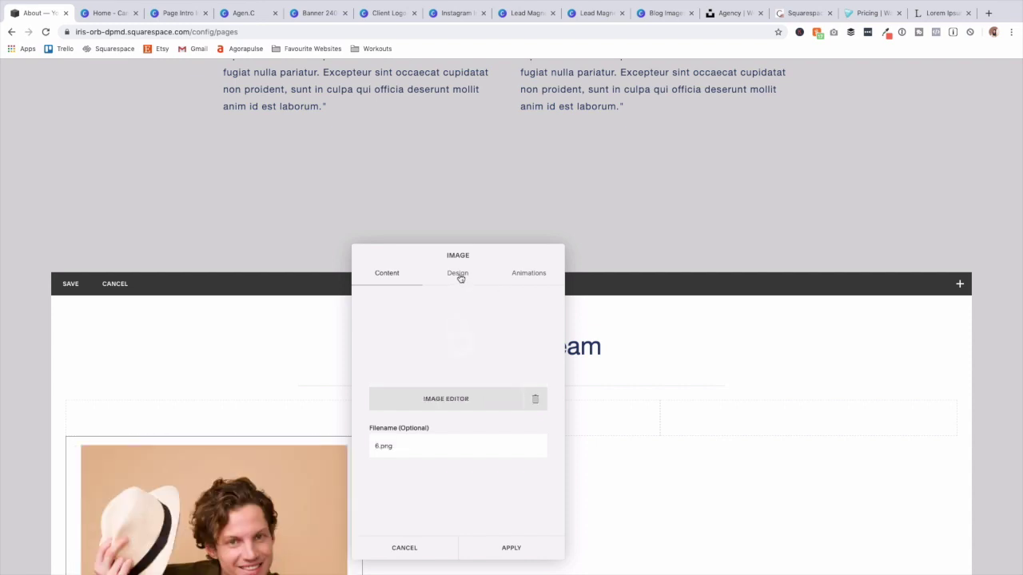
click(459, 276)
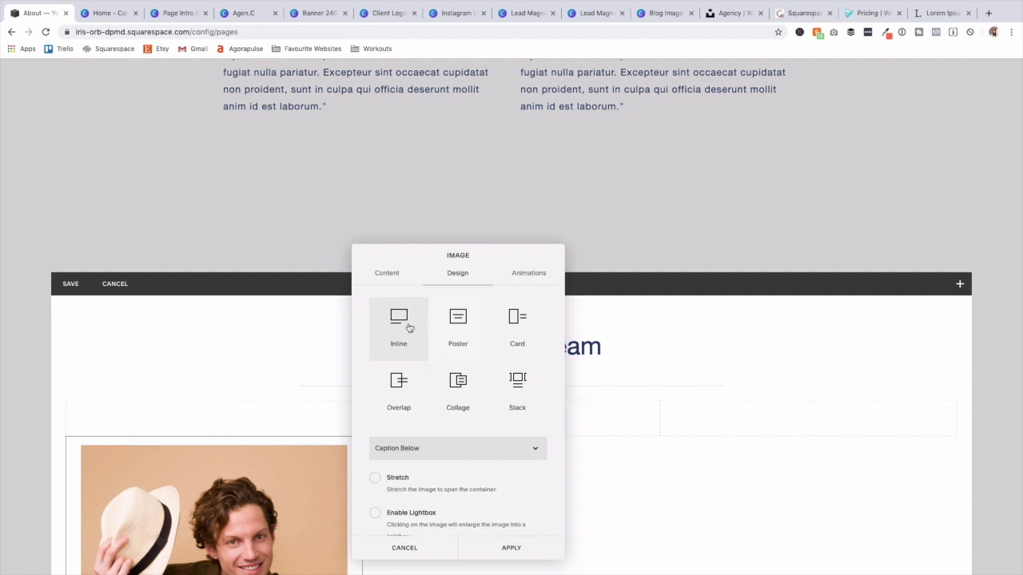
scroll(491, 457, down, 10)
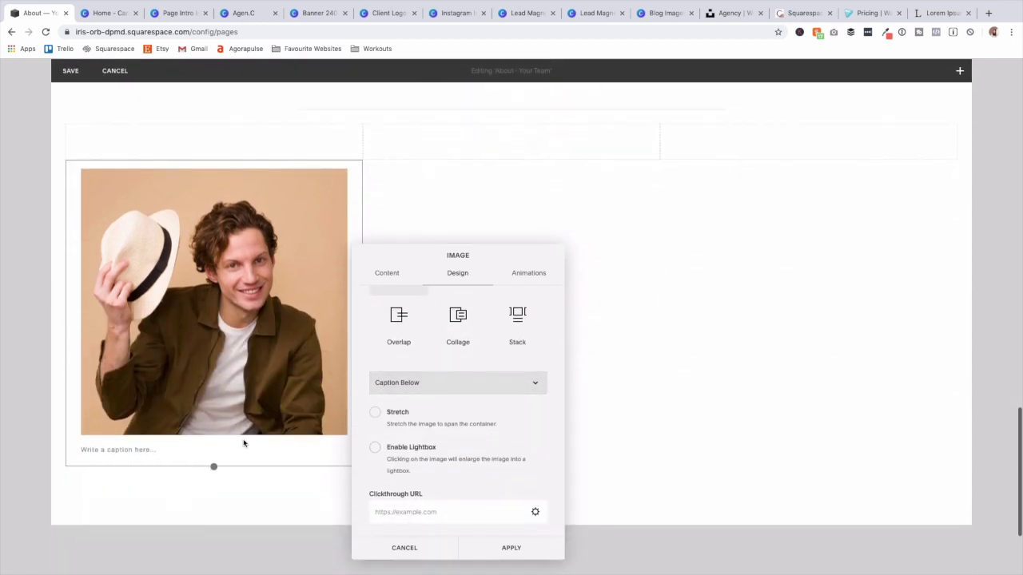
Caption the photo with a bold name and Chief Executive Officer title plus a description line.
click(116, 416)
triple_click(142, 419)
click(124, 392)
click(235, 416)
key(Return)
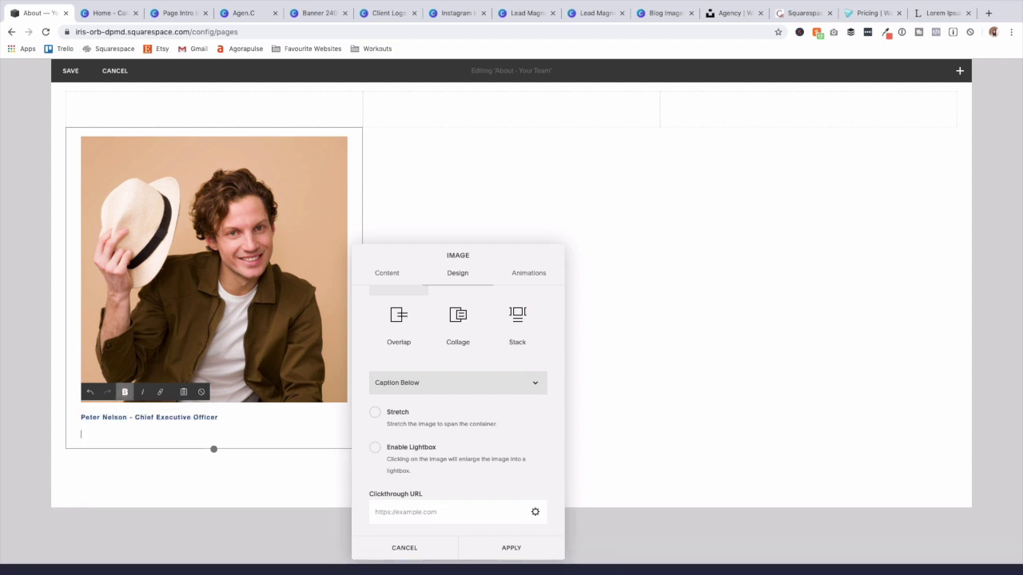
text(Use this section to share more information about this)
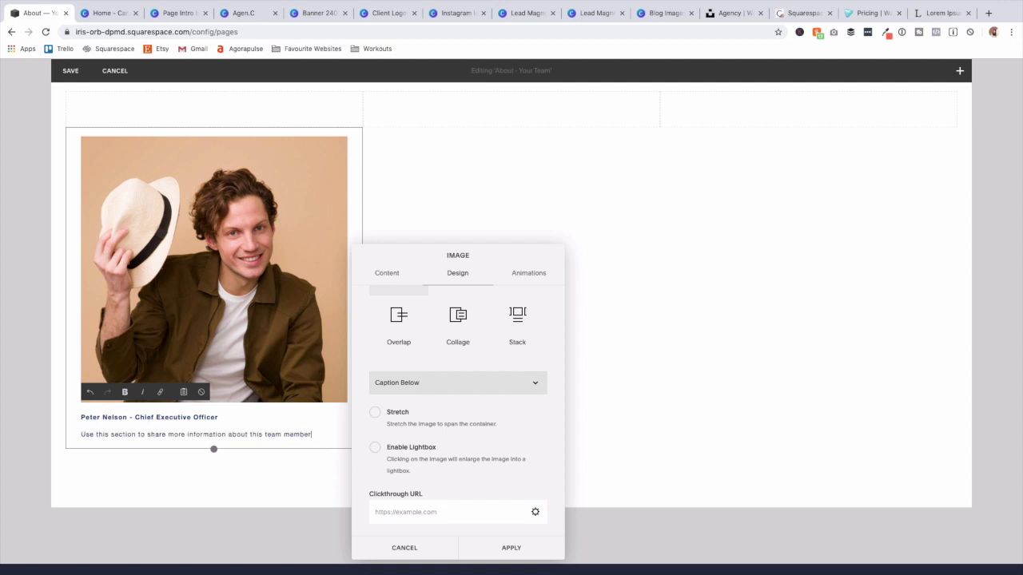
triple_click(193, 437)
key(ctrl+c)
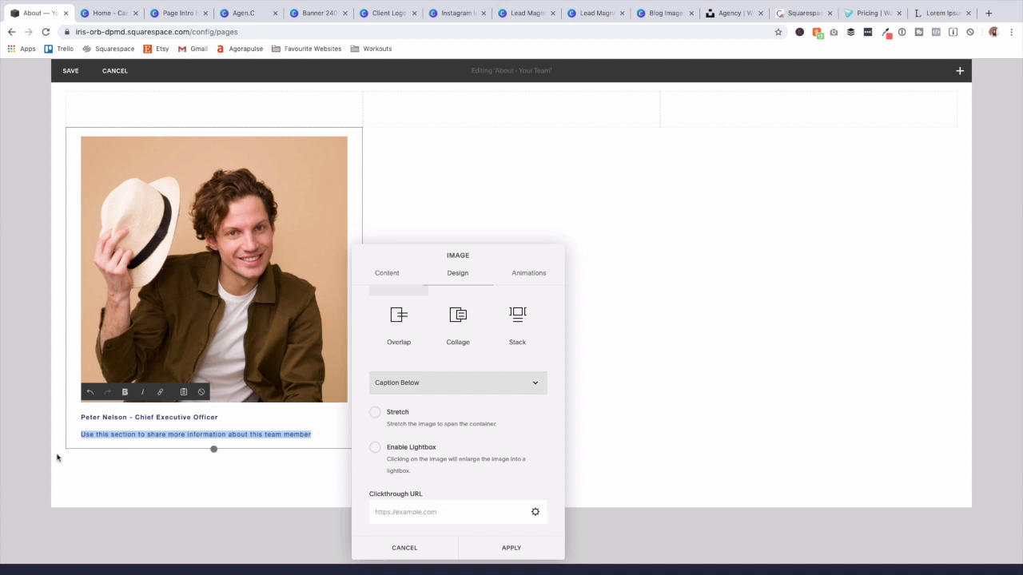
click(58, 458)
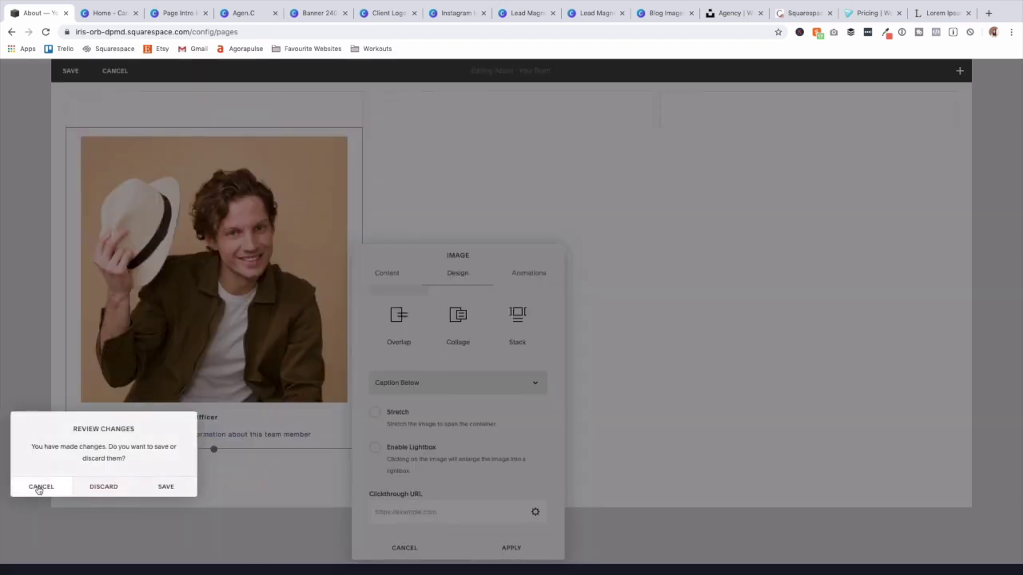
click(37, 486)
click(533, 548)
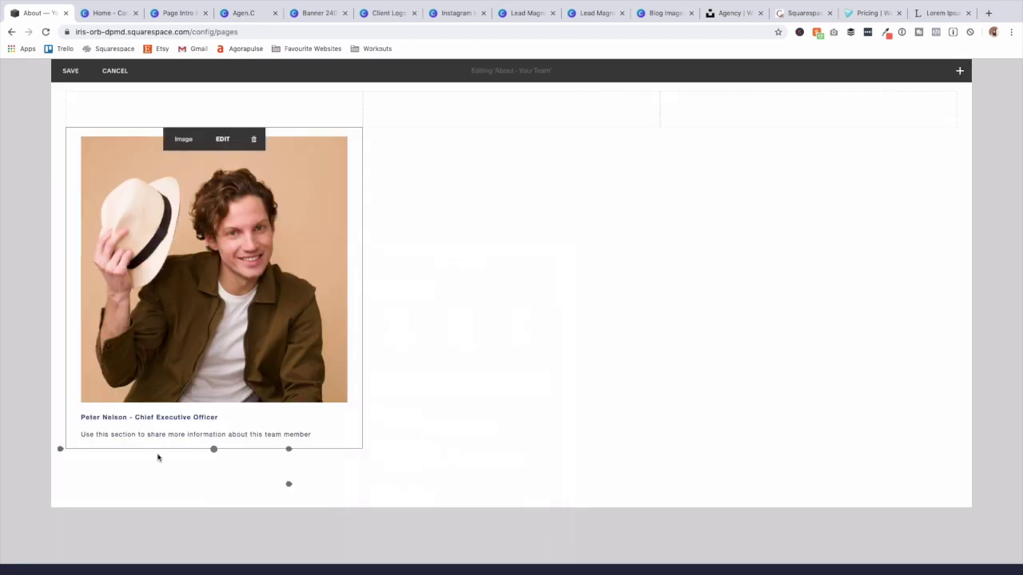
click(64, 449)
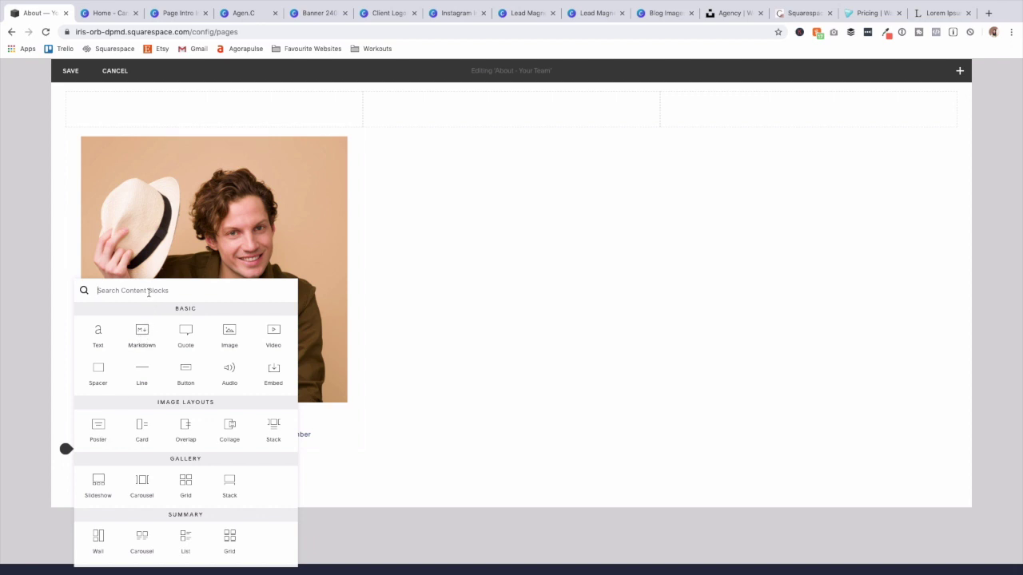
click(414, 447)
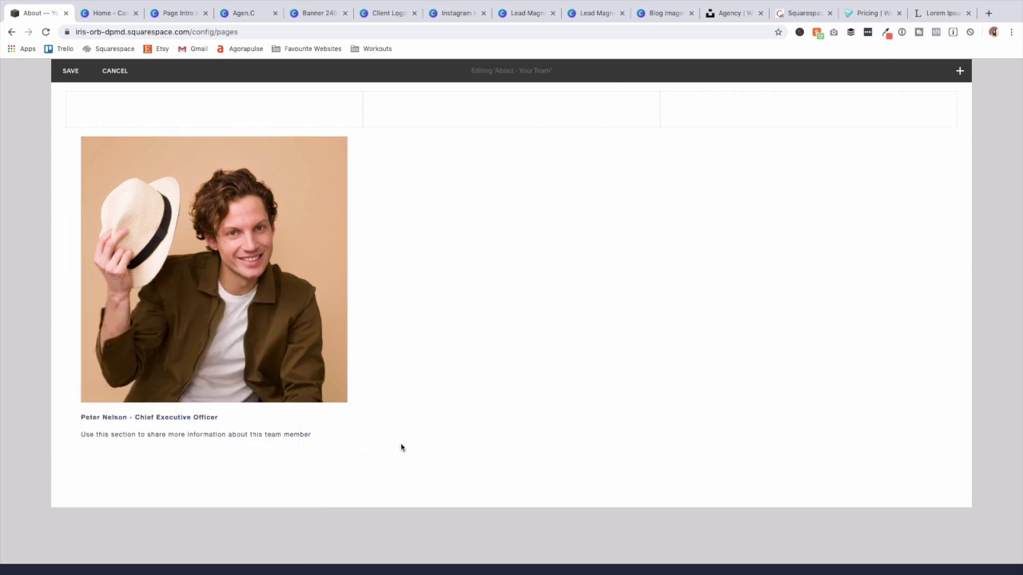
click(363, 128)
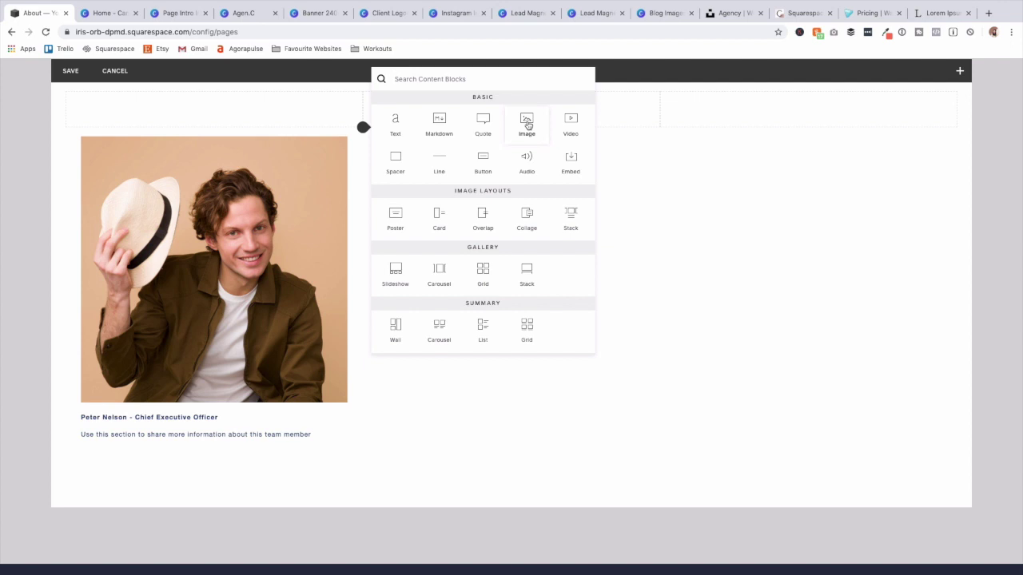
Add a second team photo in the middle column with its pasted caption and description.
click(527, 125)
click(755, 340)
click(419, 46)
click(698, 464)
click(761, 277)
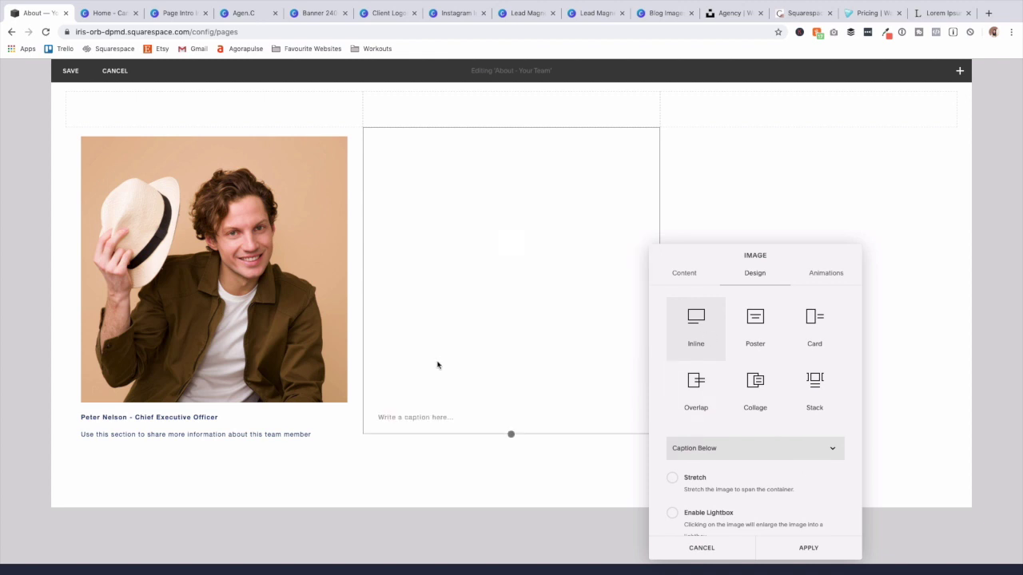
click(420, 417)
click(808, 548)
Add a third team photo in the right column with a bold name-and-title caption and description.
click(662, 126)
click(821, 129)
click(895, 337)
click(532, 44)
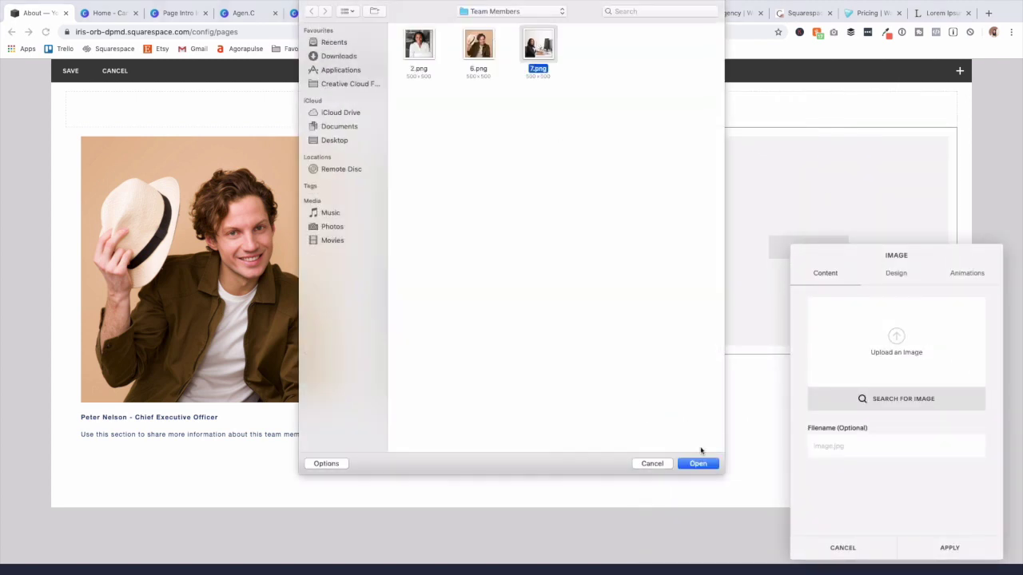
click(698, 463)
click(955, 547)
key(Return)
key(ctrl+v)
triple_click(733, 416)
click(719, 392)
click(528, 492)
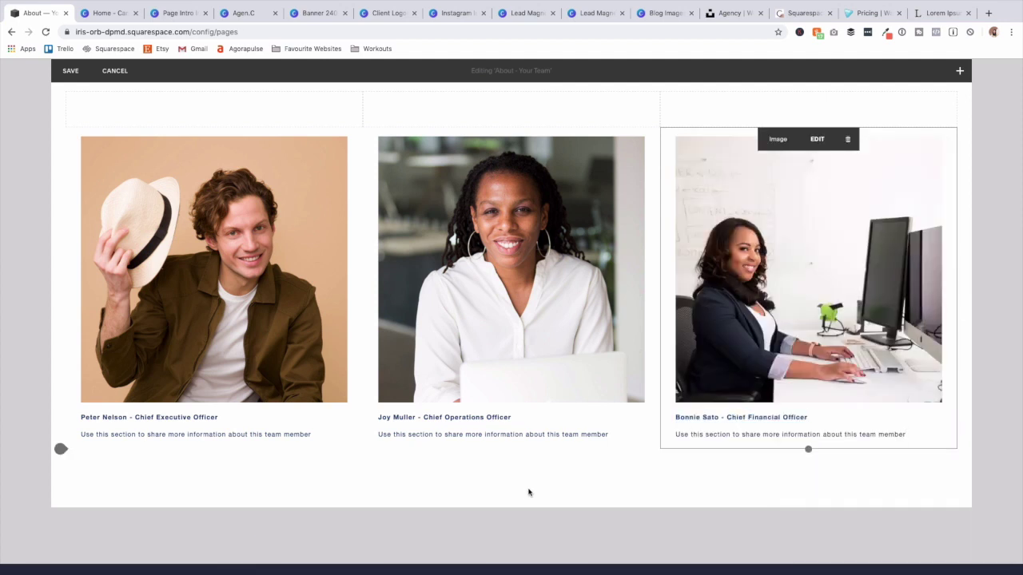
Delete the three empty spacer blocks above the photos and save the team section.
scroll(528, 492, up, 5)
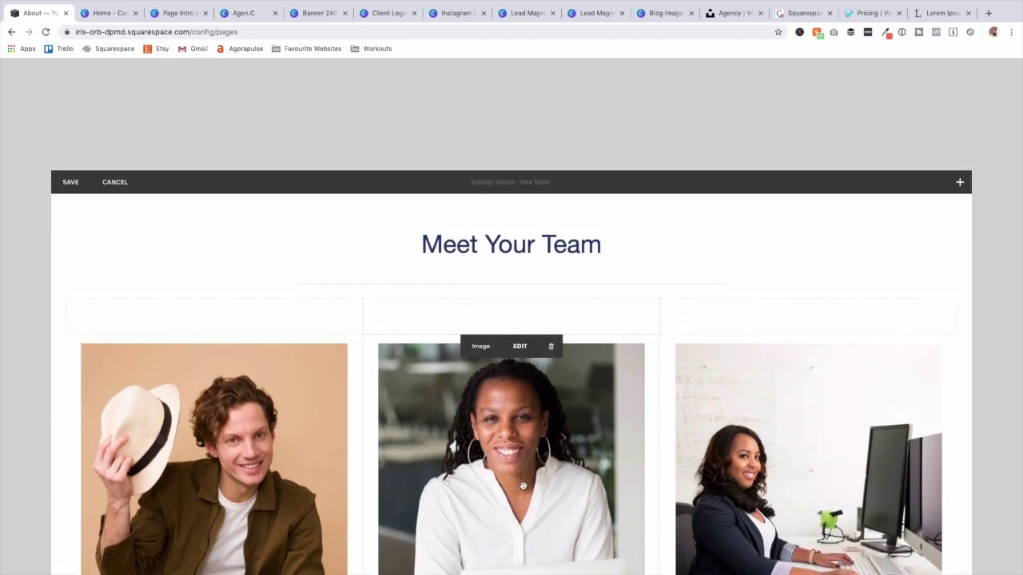
scroll(522, 485, down, 3)
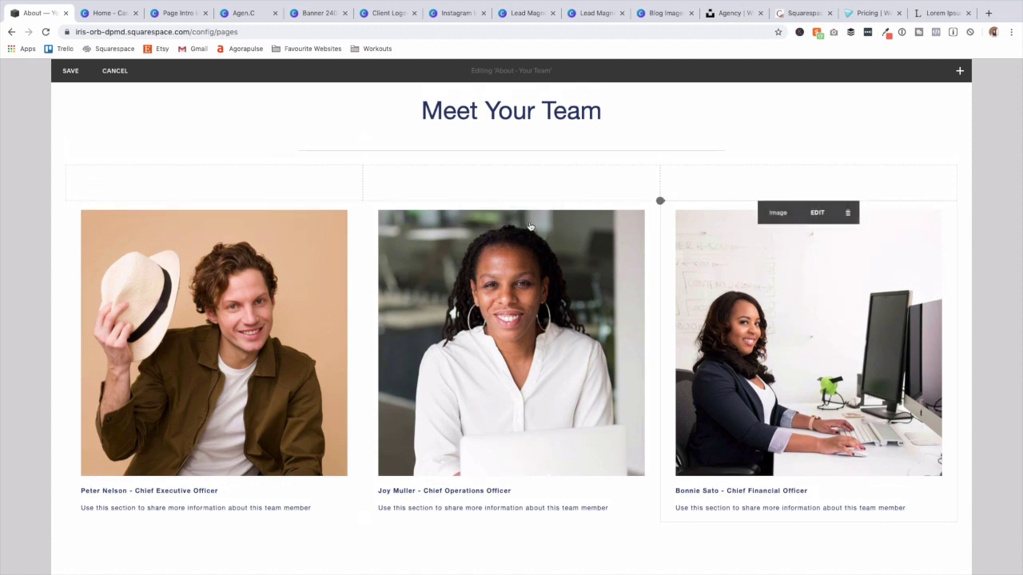
scroll(611, 367, down, 3)
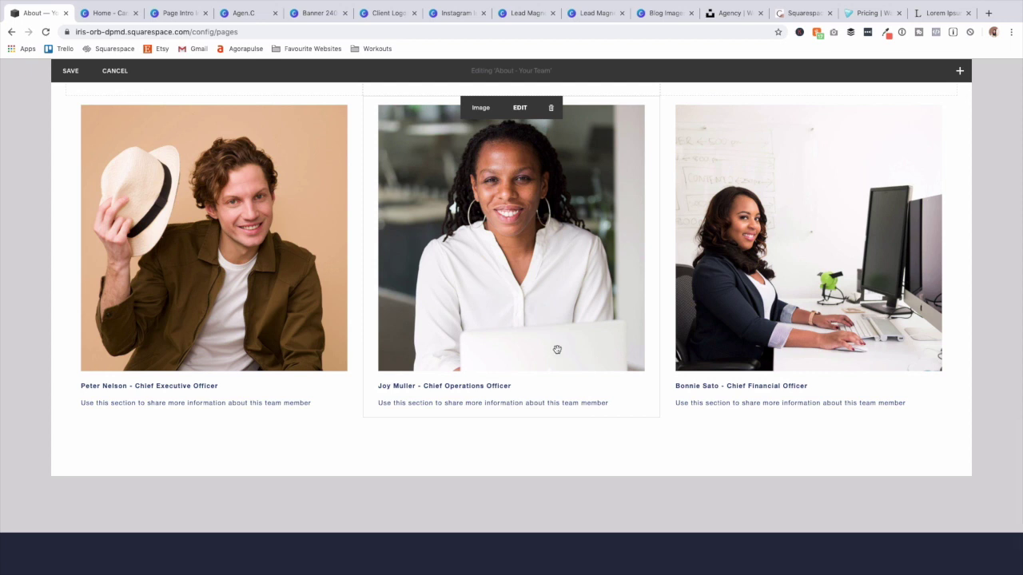
scroll(557, 349, up, 5)
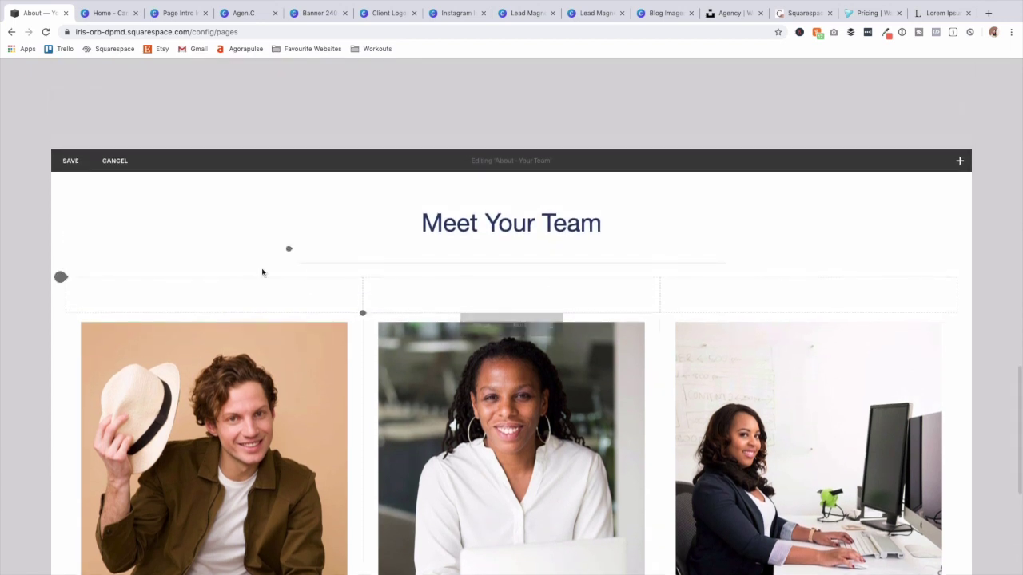
click(237, 288)
click(288, 322)
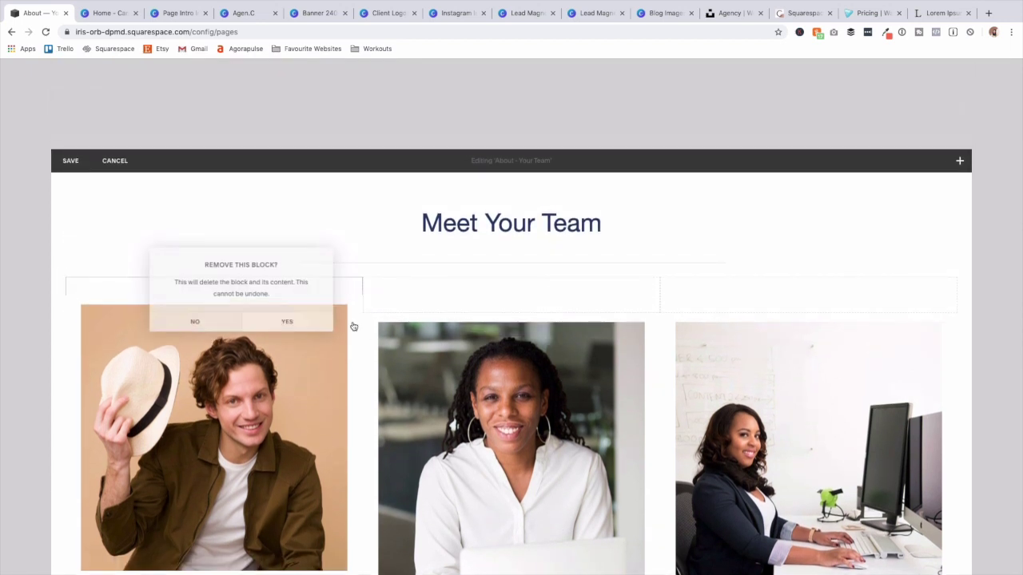
click(534, 288)
click(584, 325)
click(833, 289)
click(864, 325)
scroll(426, 313, down, 5)
scroll(438, 312, up, 5)
click(64, 161)
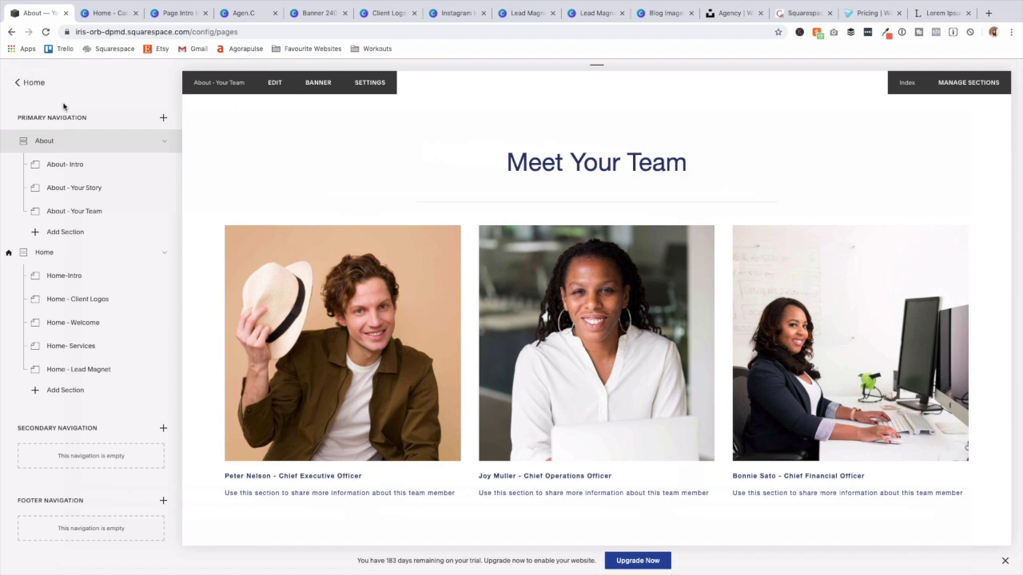
Add a new blank section under About and bring up its page settings.
click(84, 232)
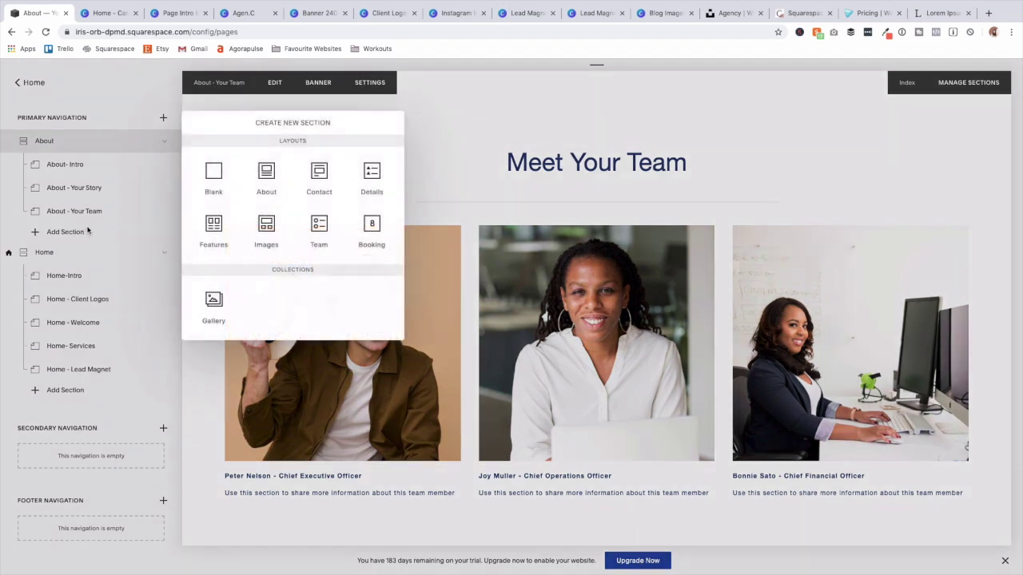
click(209, 173)
mouse_move(166, 236)
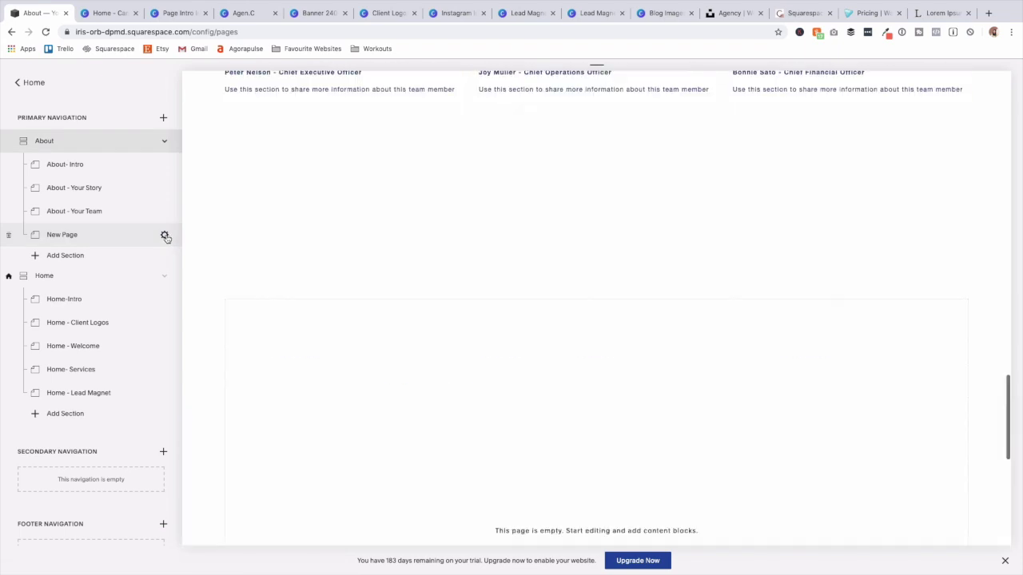
click(166, 238)
Set page and navigation titles to 'About - Testimonial', slug /about-testimonial, and save.
text(About - Testimonial)
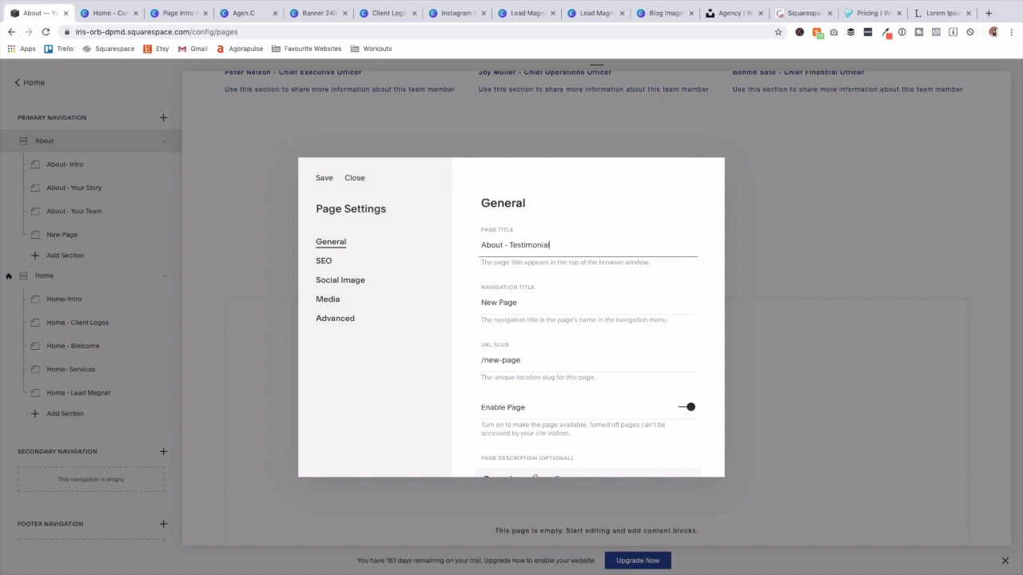
double_click(563, 248)
triple_click(564, 247)
key(ctrl+c)
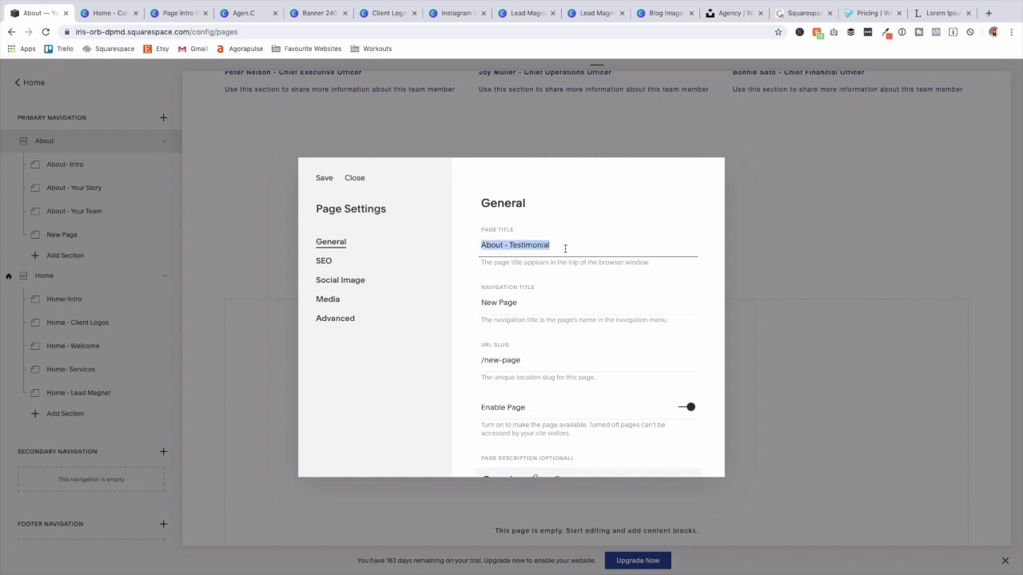
double_click(566, 306)
triple_click(564, 304)
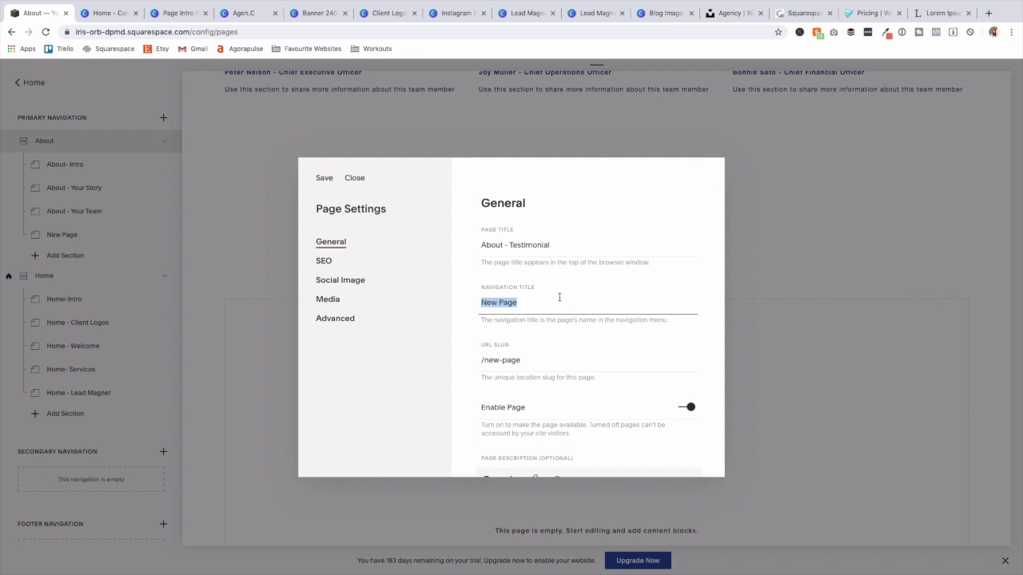
key(ctrl+v)
double_click(524, 365)
triple_click(525, 365)
text(/about-testimonial)
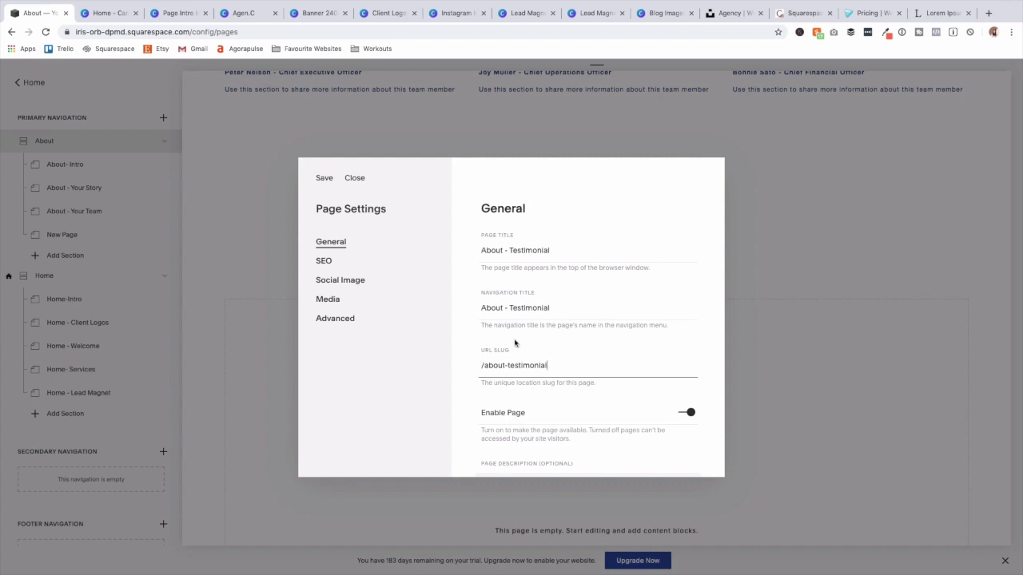
click(323, 179)
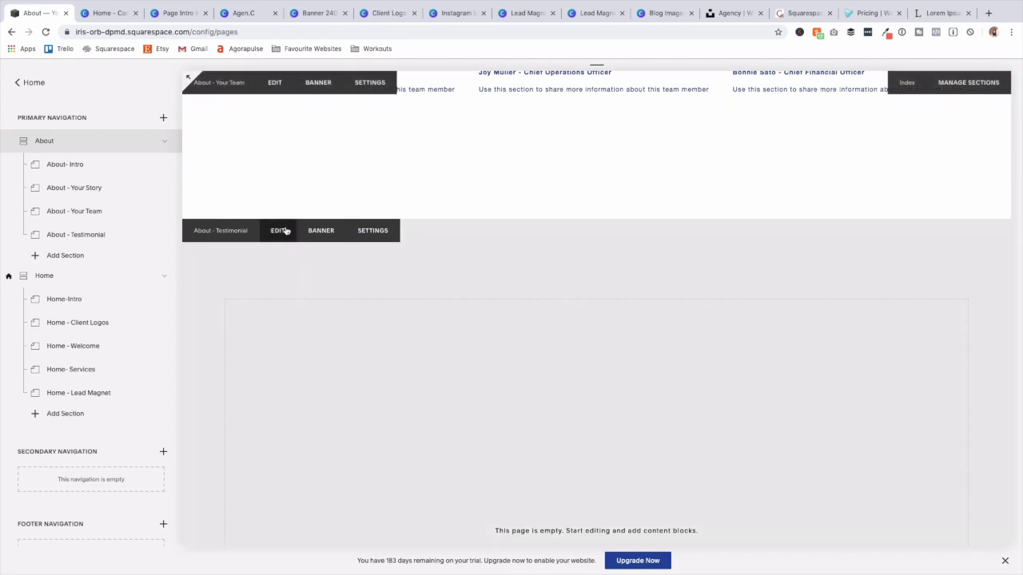
Insert a text block with the pasted testimonial quote and a 'Client Name' line.
click(285, 231)
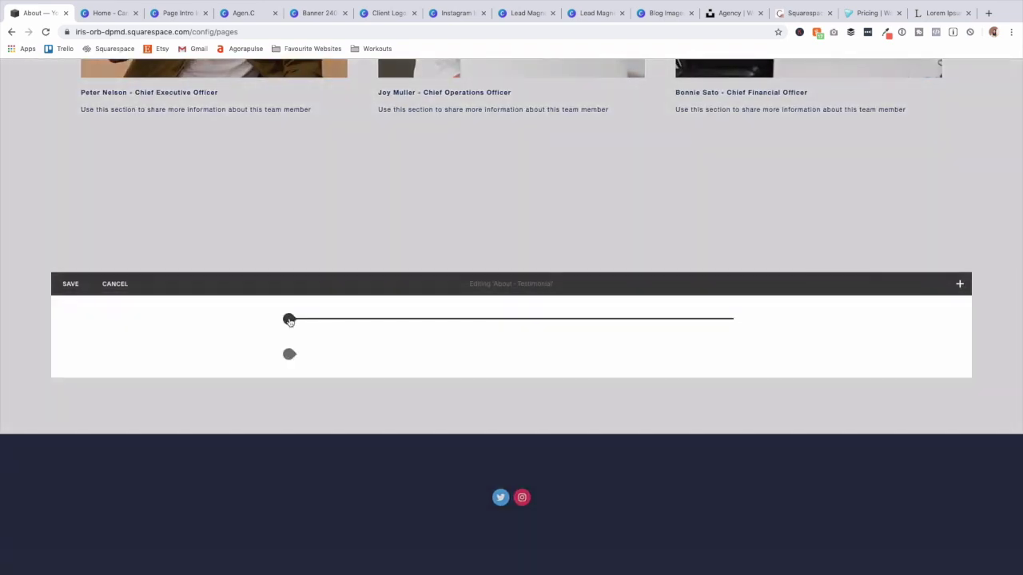
click(288, 320)
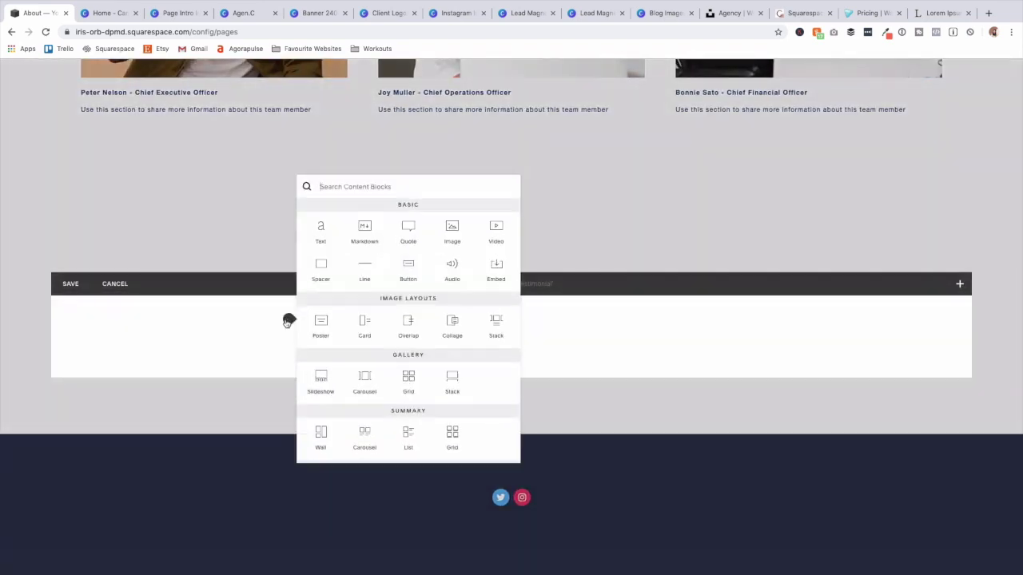
click(320, 231)
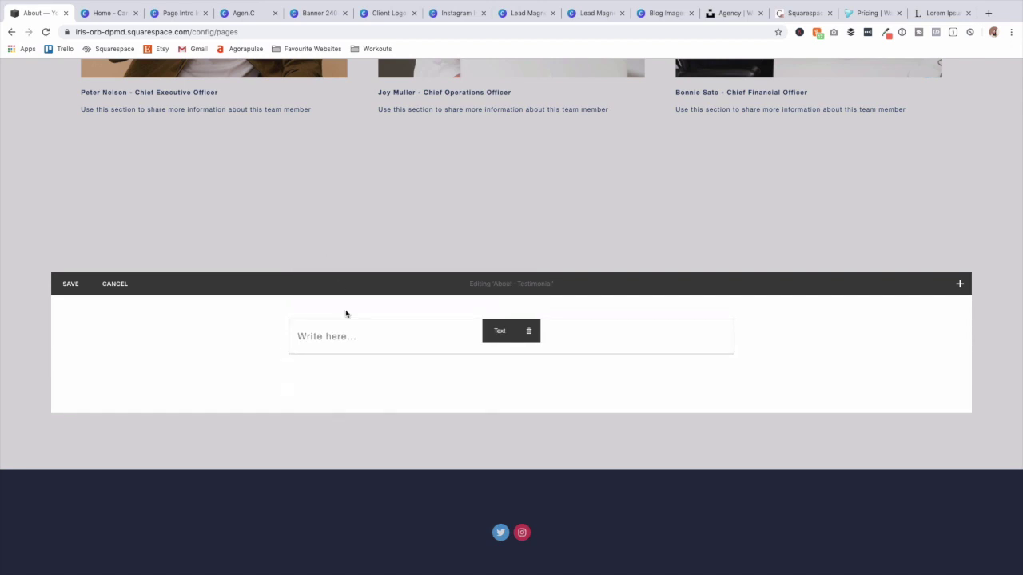
text("This company is the best in the world at what they do and I’m just so happy that I decided to invest in them.")
key(Return)
text(C)
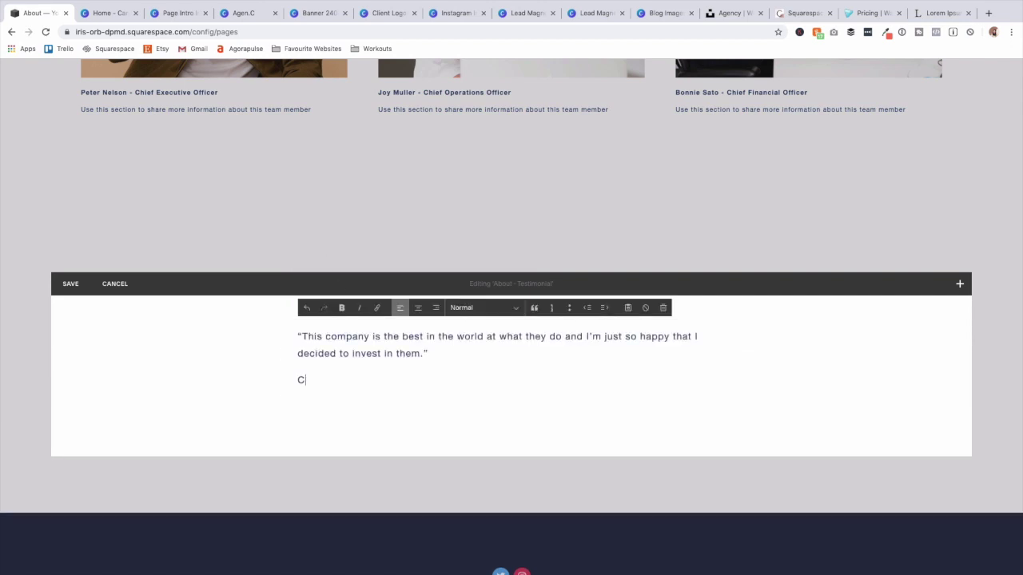
text(lient Nam)
Center the testimonial text and make the quote a Heading 2.
drag(391, 384, 344, 285)
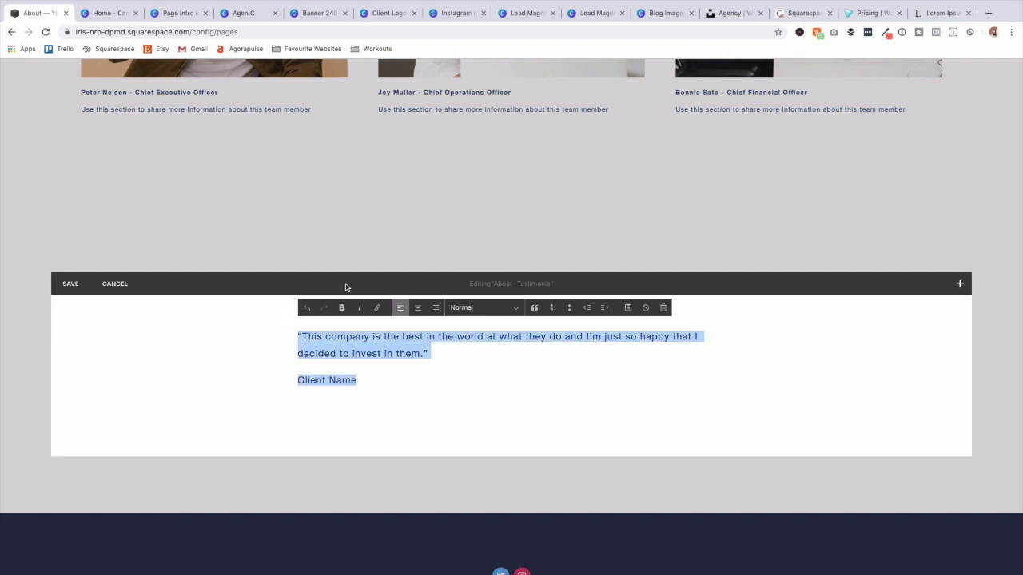
click(417, 308)
click(493, 337)
triple_click(494, 337)
click(482, 307)
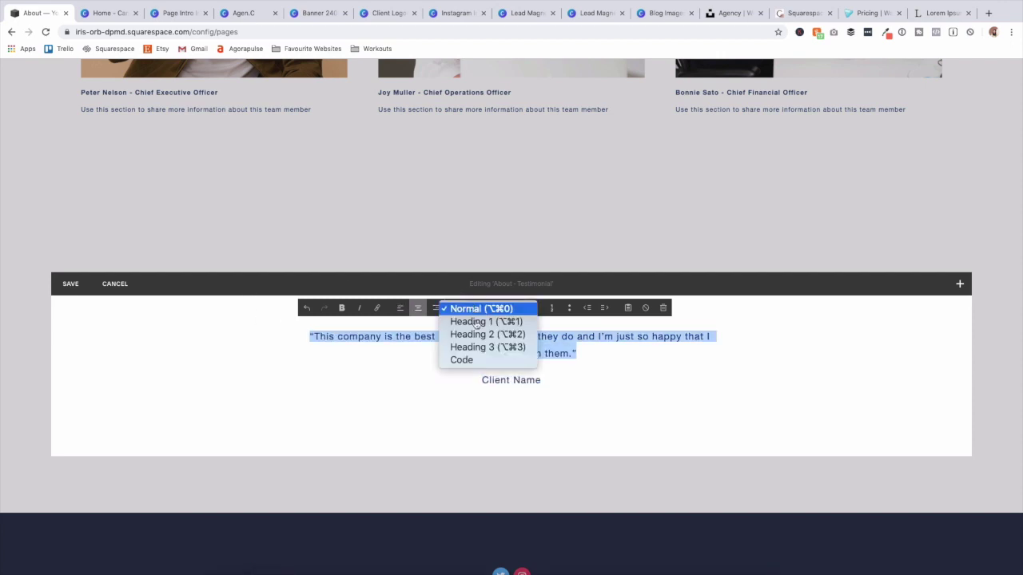
click(479, 336)
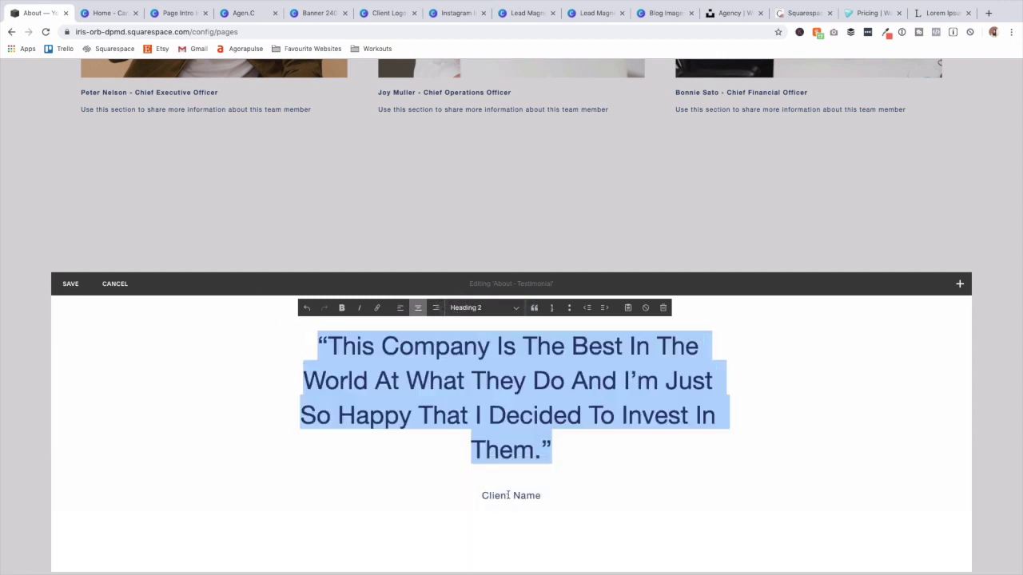
Italicize the testimonial quote and save the section.
triple_click(507, 495)
click(341, 308)
drag(551, 452, 275, 291)
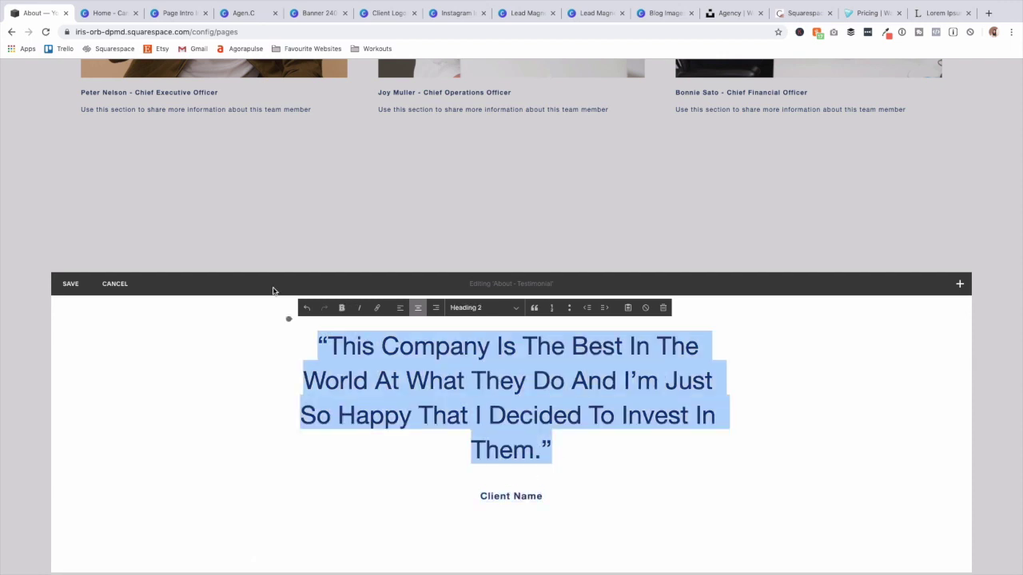
click(358, 309)
click(172, 382)
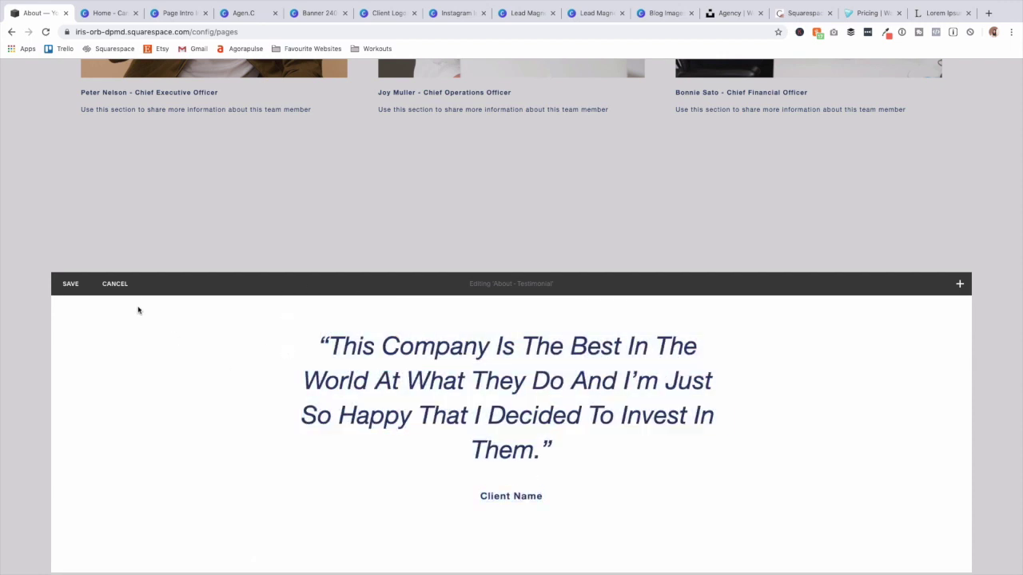
click(70, 283)
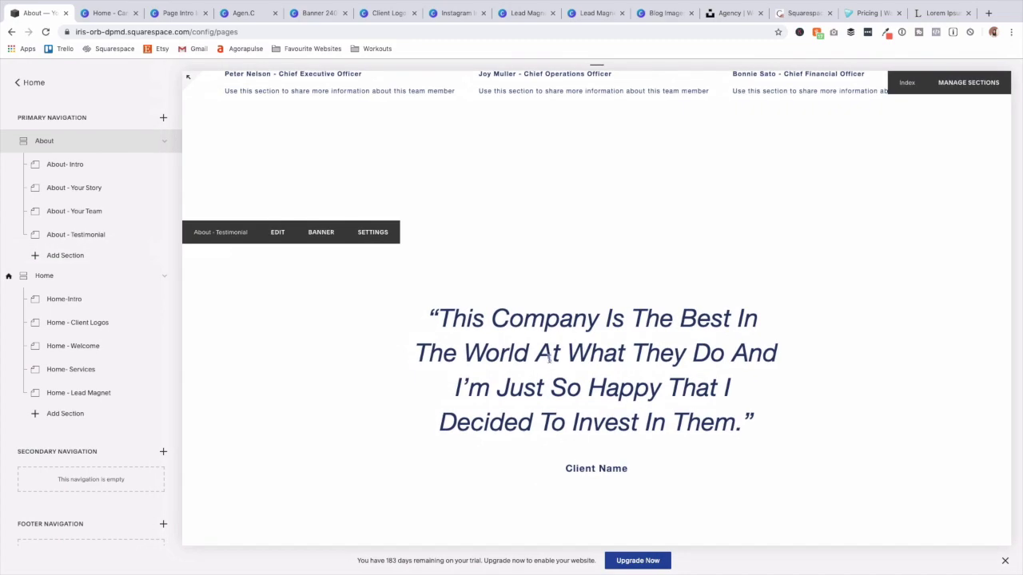
scroll(527, 411, up, 6)
Check the team section's banner settings and close them without changes.
scroll(527, 411, down, 5)
scroll(528, 411, up, 10)
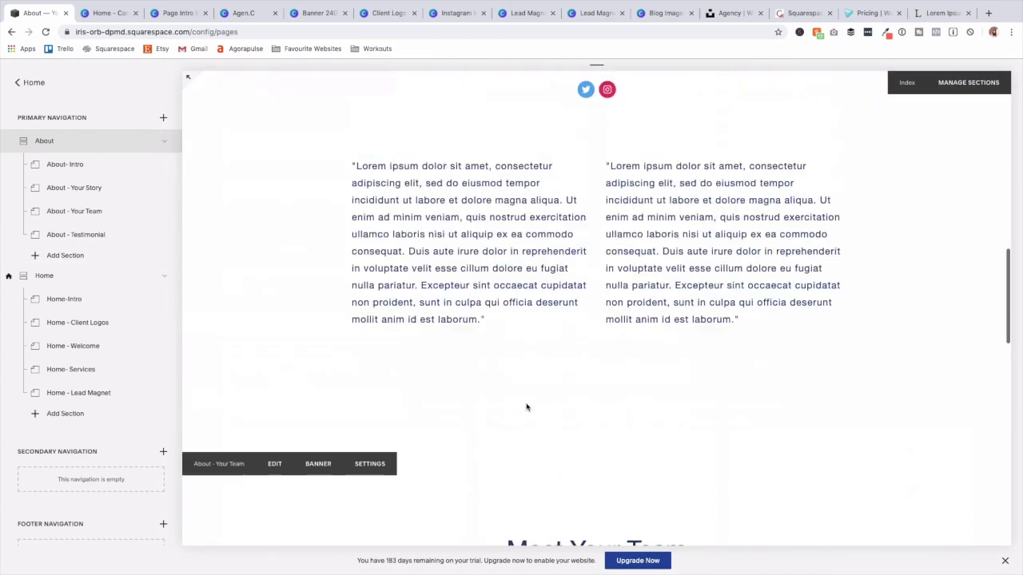
scroll(526, 408, down, 5)
scroll(526, 408, down, 8)
scroll(526, 408, up, 5)
scroll(528, 408, down, 1)
scroll(526, 408, down, 1)
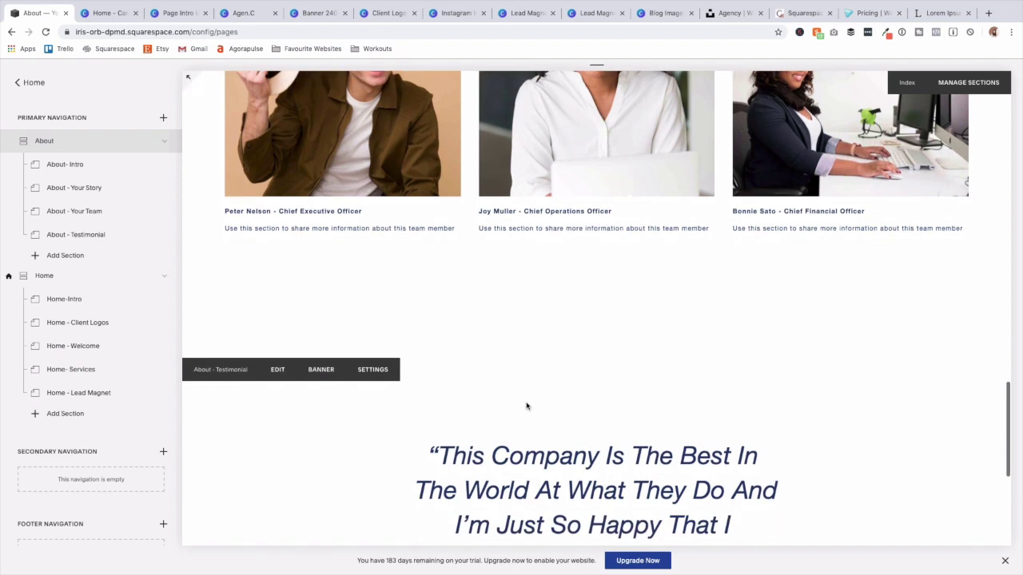
scroll(612, 405, up, 8)
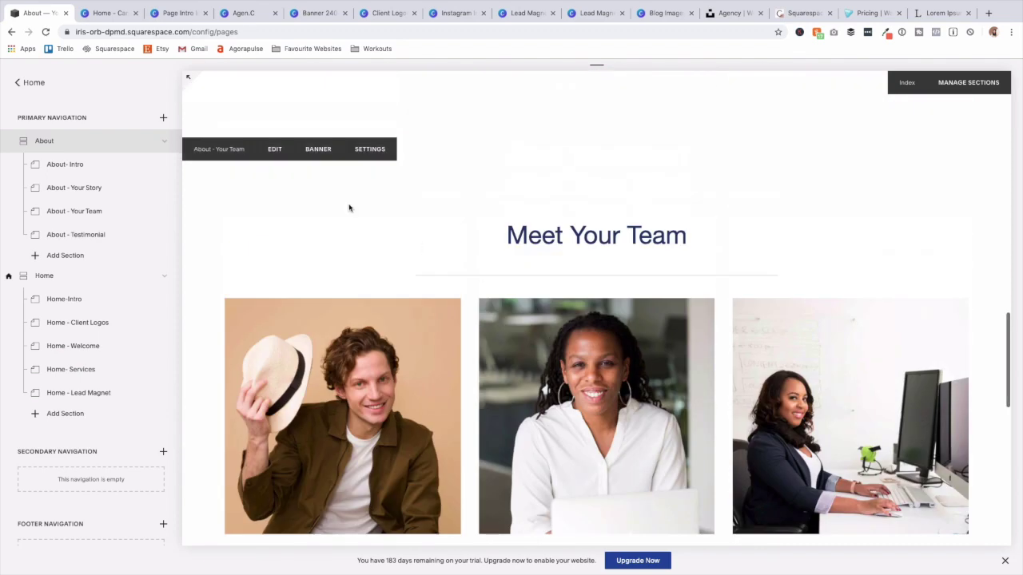
click(308, 150)
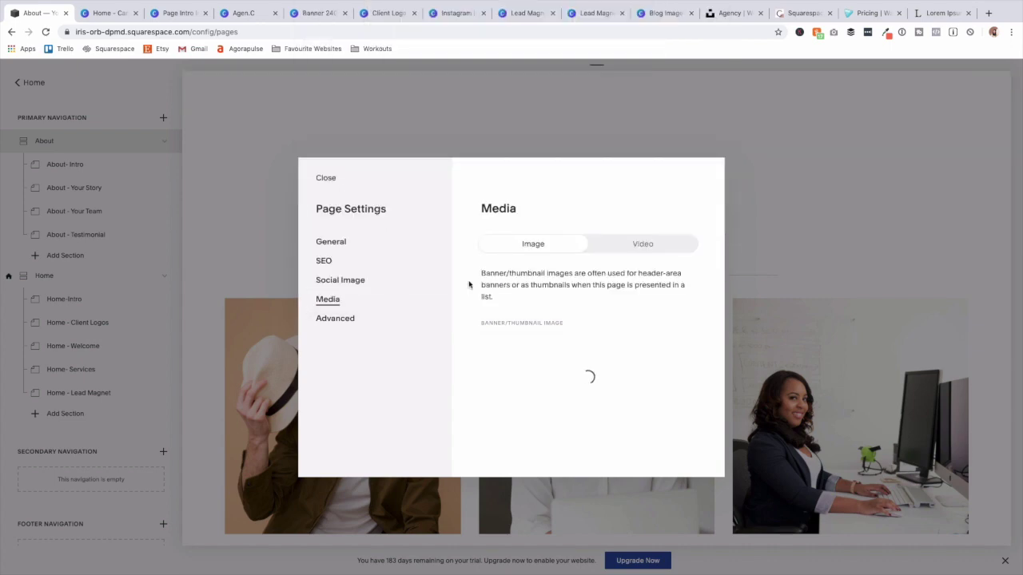
click(329, 181)
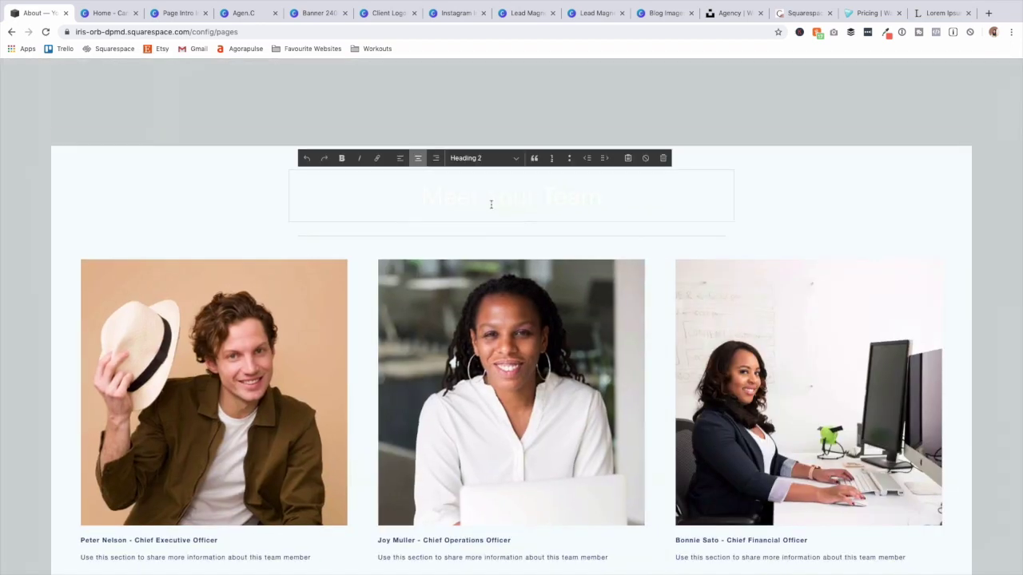
Change the 'Meet Your Team' heading to Heading 3 and save the section.
triple_click(491, 205)
click(517, 161)
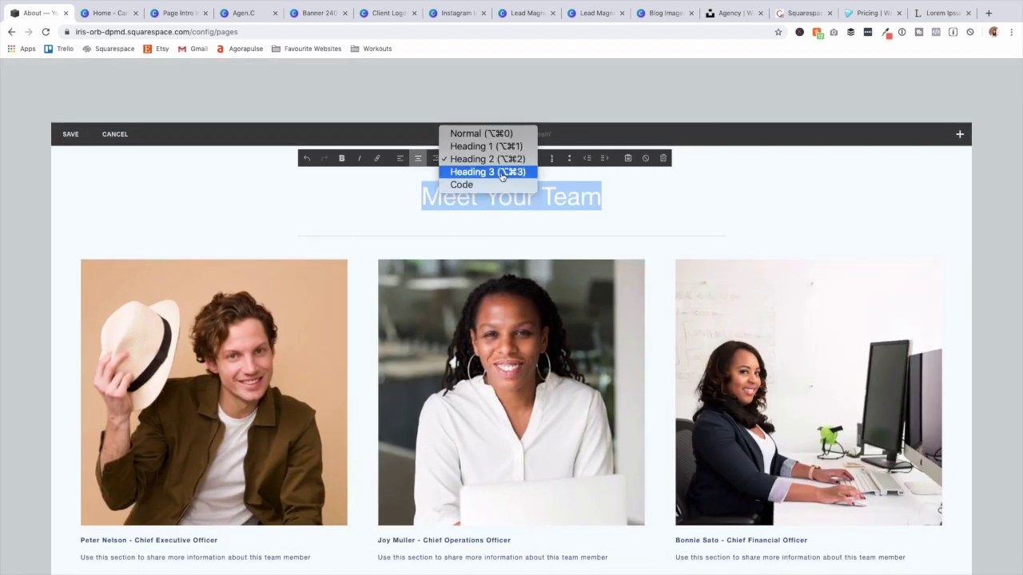
click(507, 174)
click(70, 133)
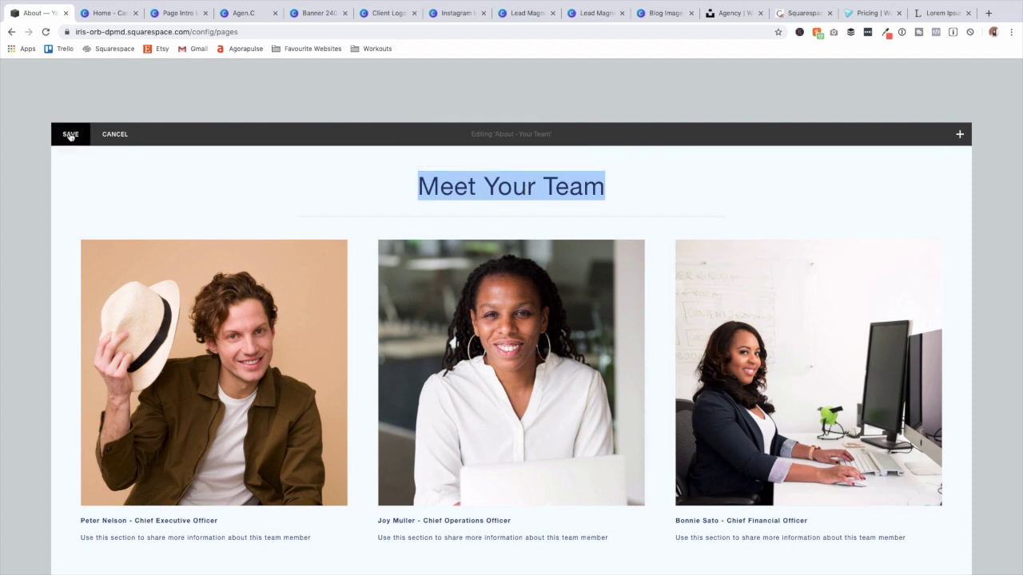
scroll(269, 254, down, 10)
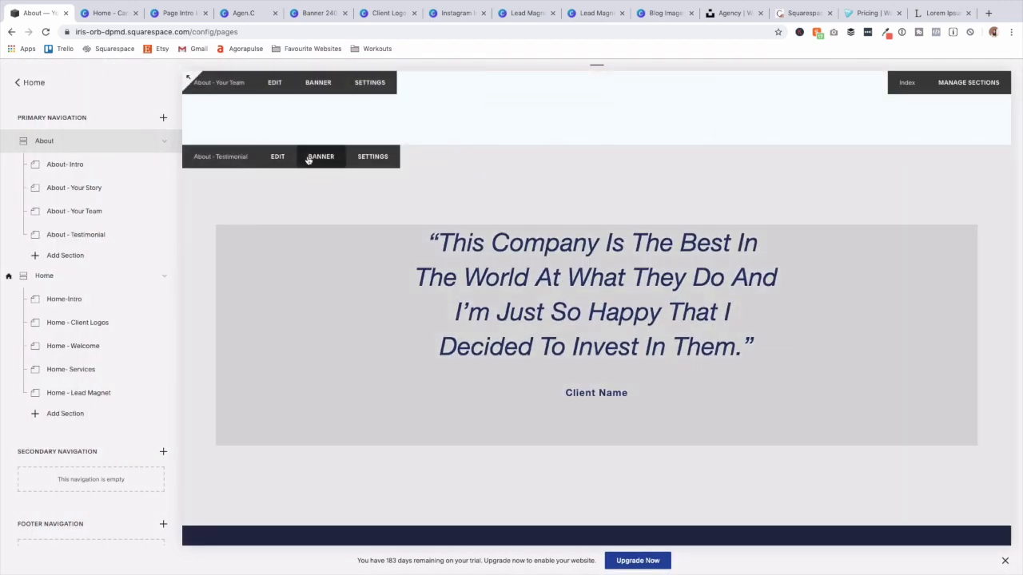
Use the teal banners PNG as the testimonial section's banner background image.
click(308, 159)
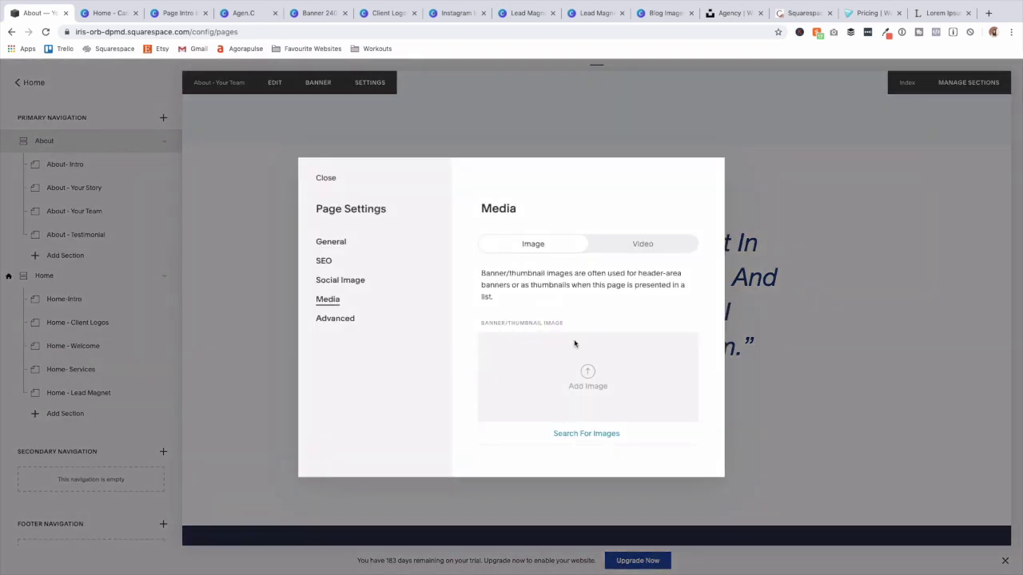
click(573, 358)
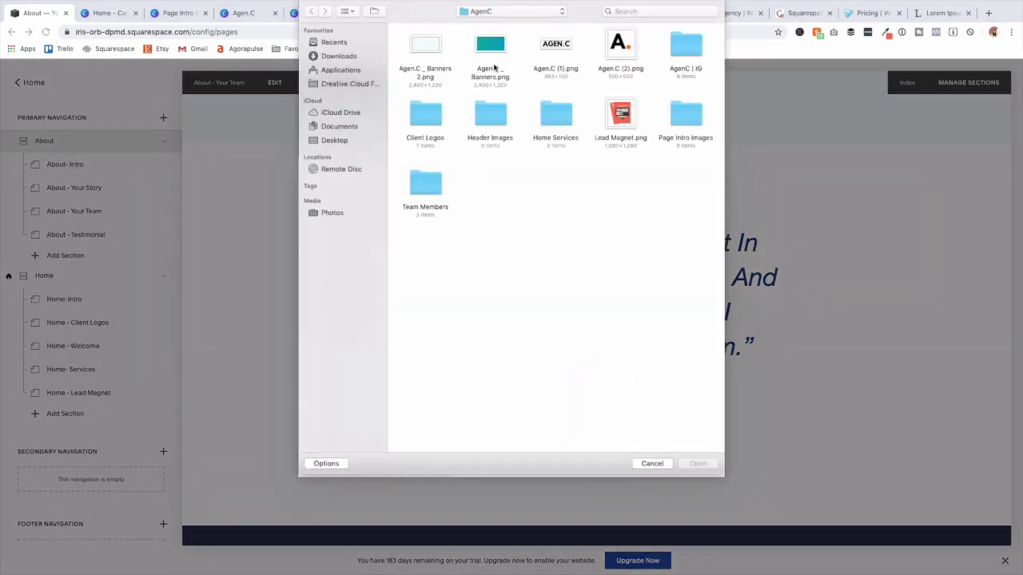
click(493, 49)
key(Return)
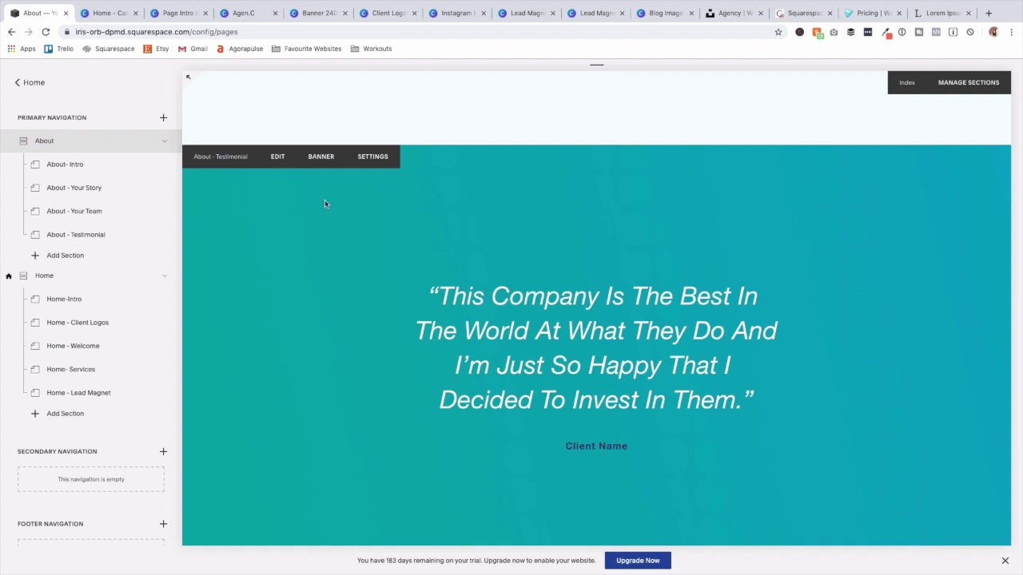
scroll(616, 463, down, 3)
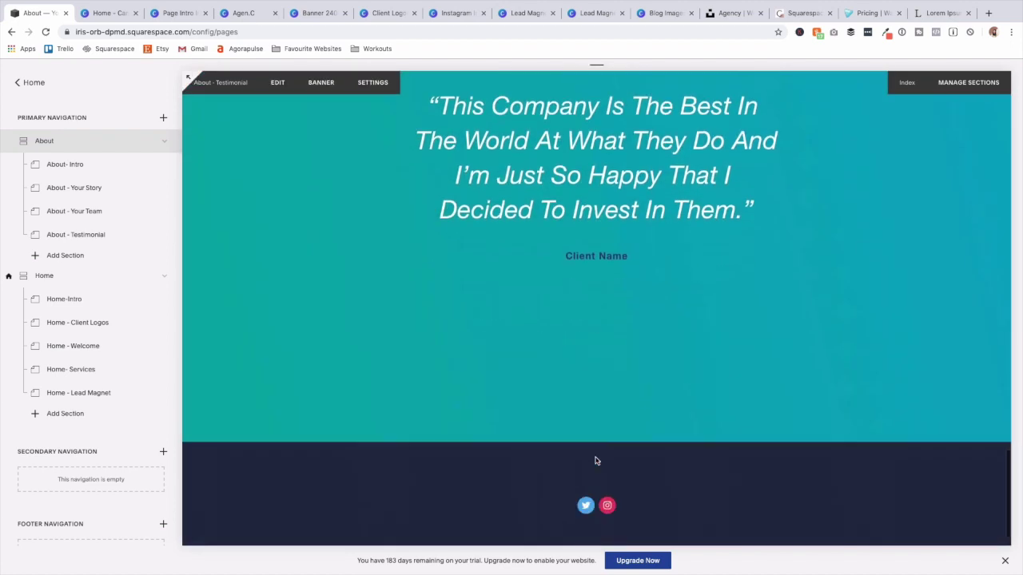
scroll(596, 461, up, 7)
Add another blank section under About, below About - Testimonial.
scroll(596, 461, down, 2)
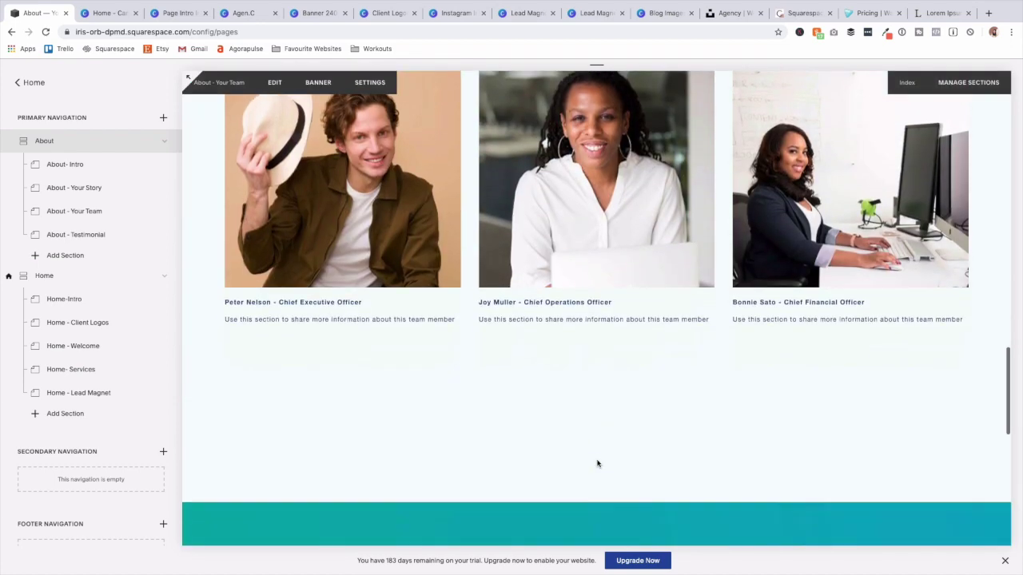
click(92, 260)
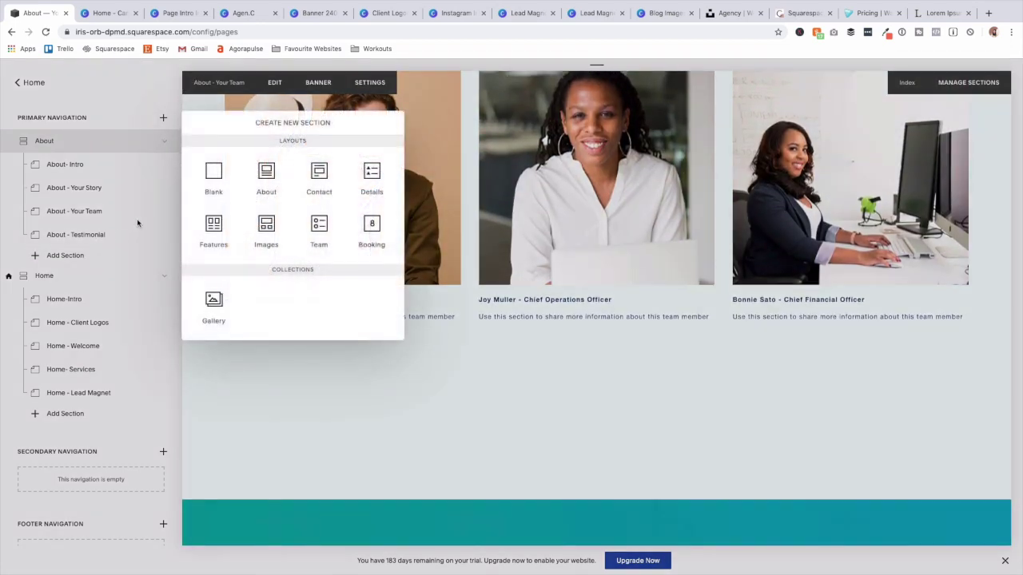
click(212, 169)
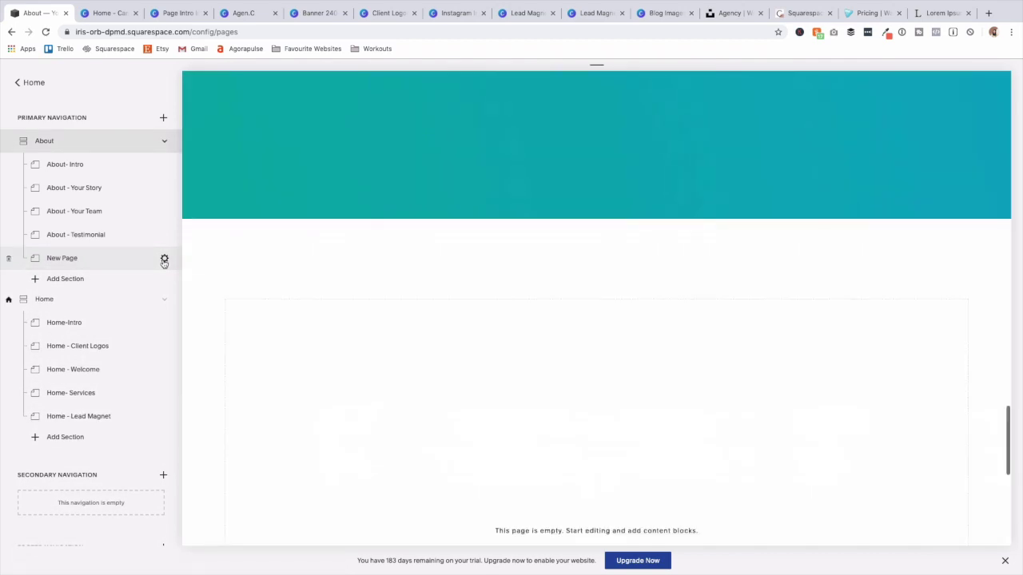
click(164, 259)
Set page and navigation titles to 'About - Next Step', slug /about-next-step, and save.
triple_click(499, 250)
text(About - Next Step)
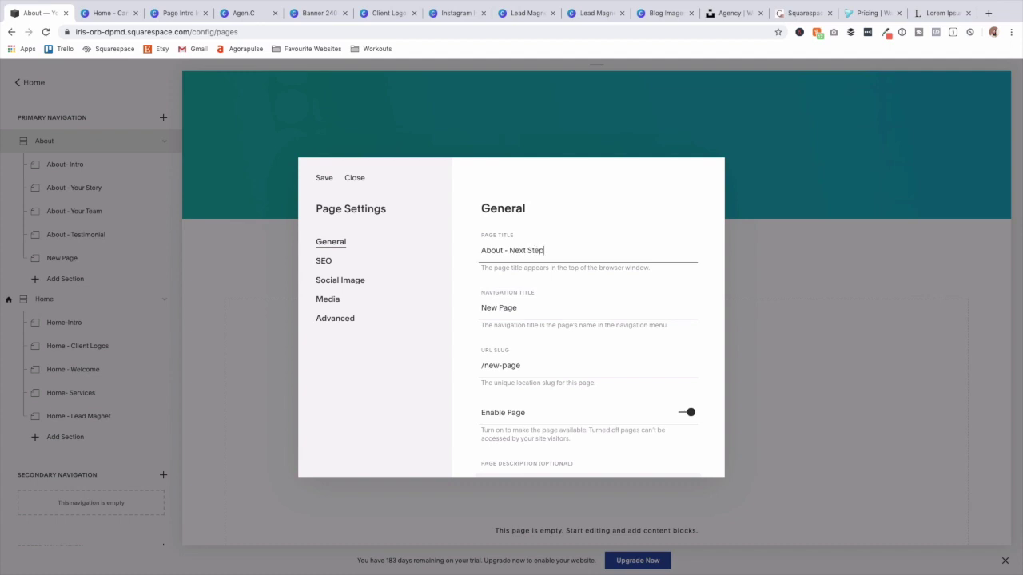
triple_click(533, 252)
key(ctrl+c)
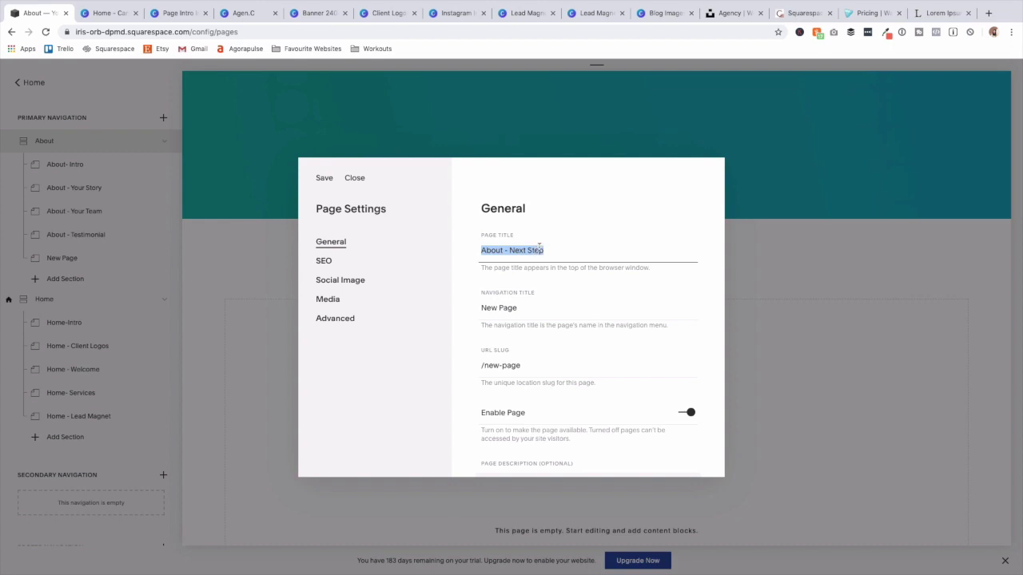
triple_click(521, 309)
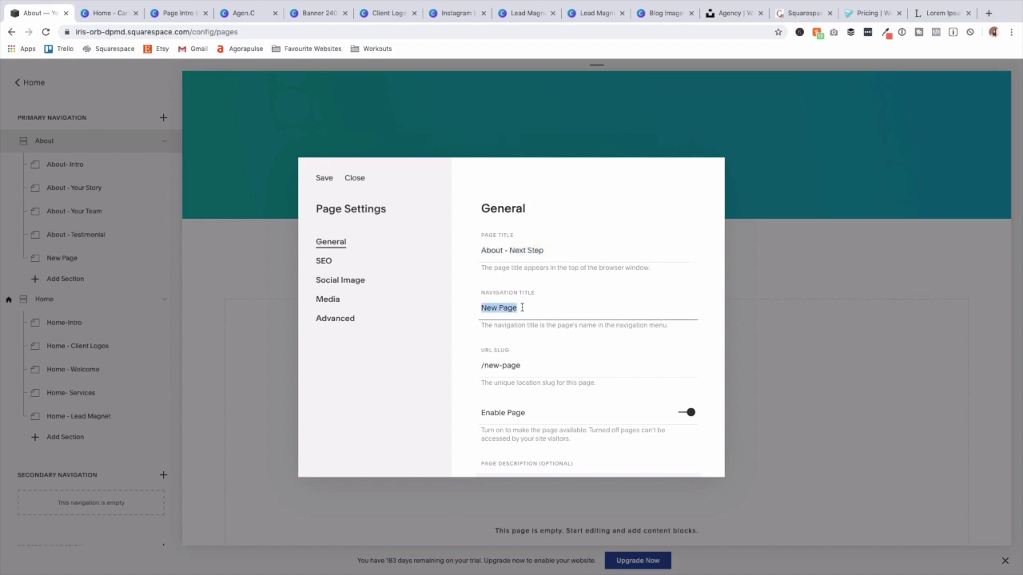
key(ctrl+v)
triple_click(534, 366)
text(about-next-step)
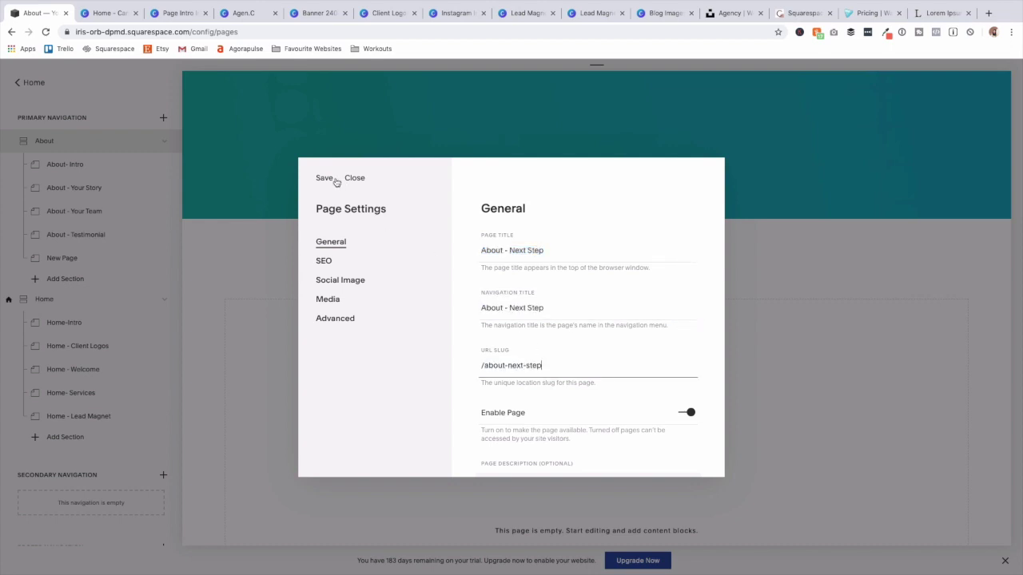
click(325, 178)
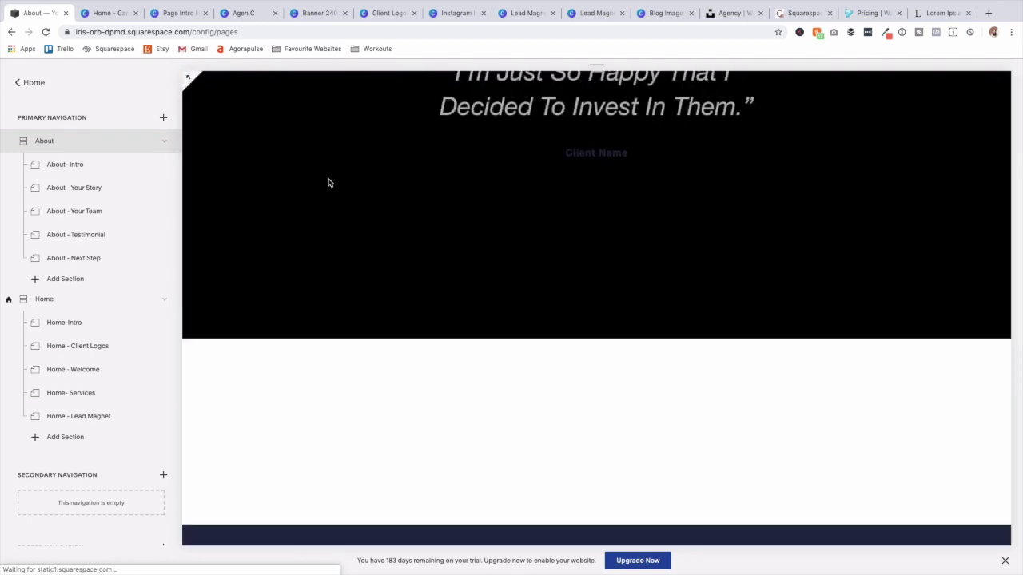
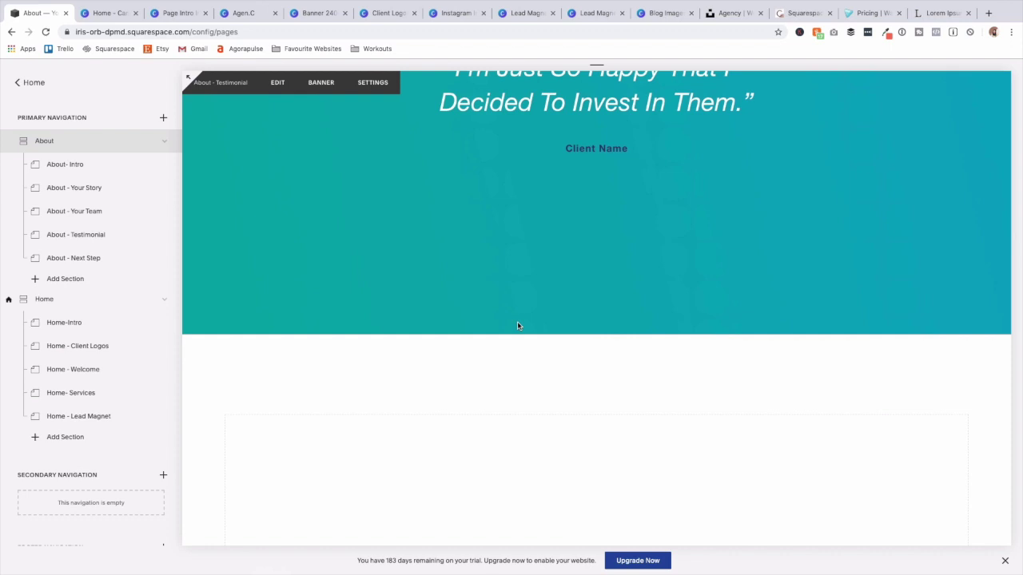
Add a centred Heading 2 text block reading 'Next Steps' to the About - Next Step section.
click(91, 264)
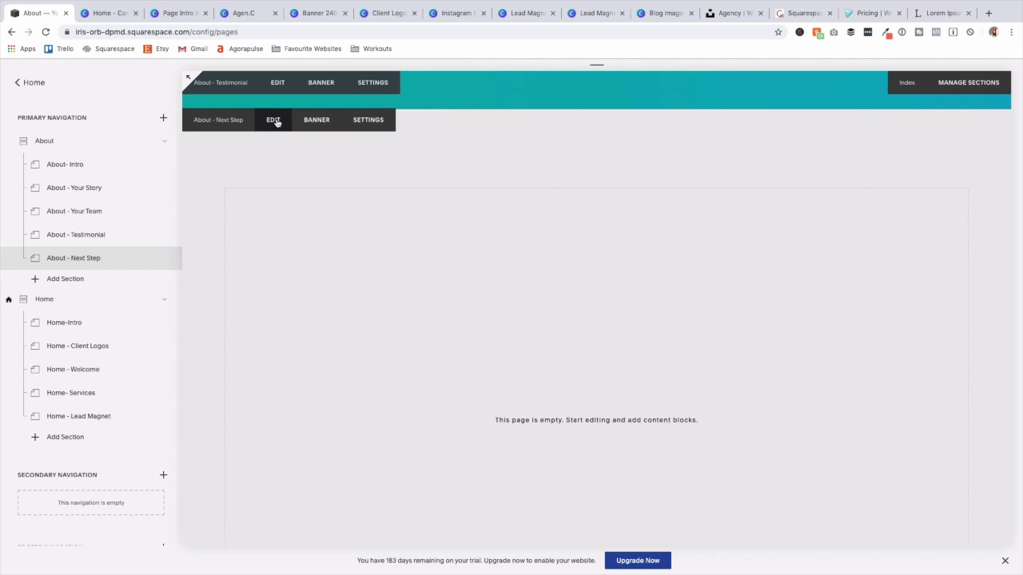
click(273, 120)
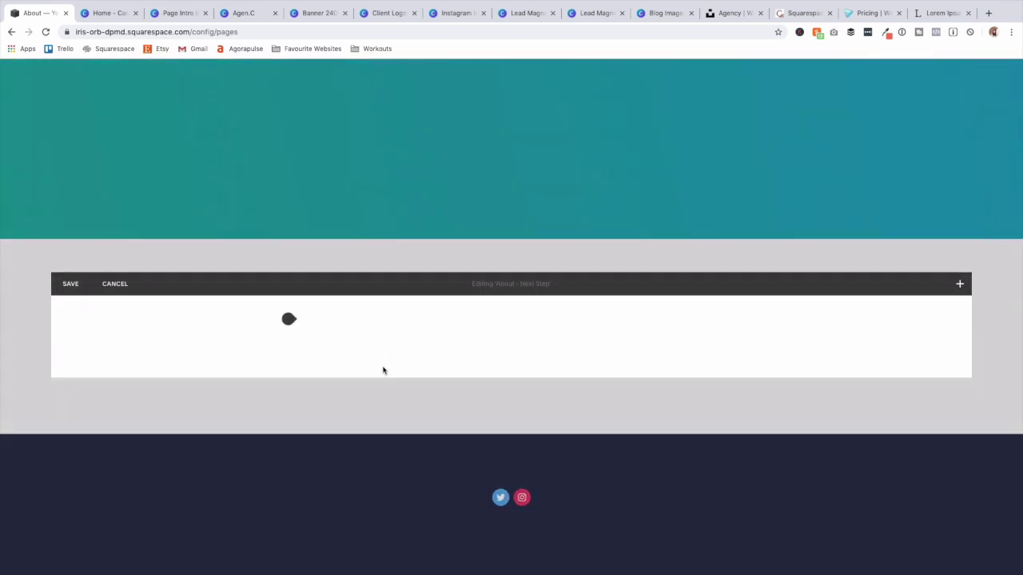
click(289, 320)
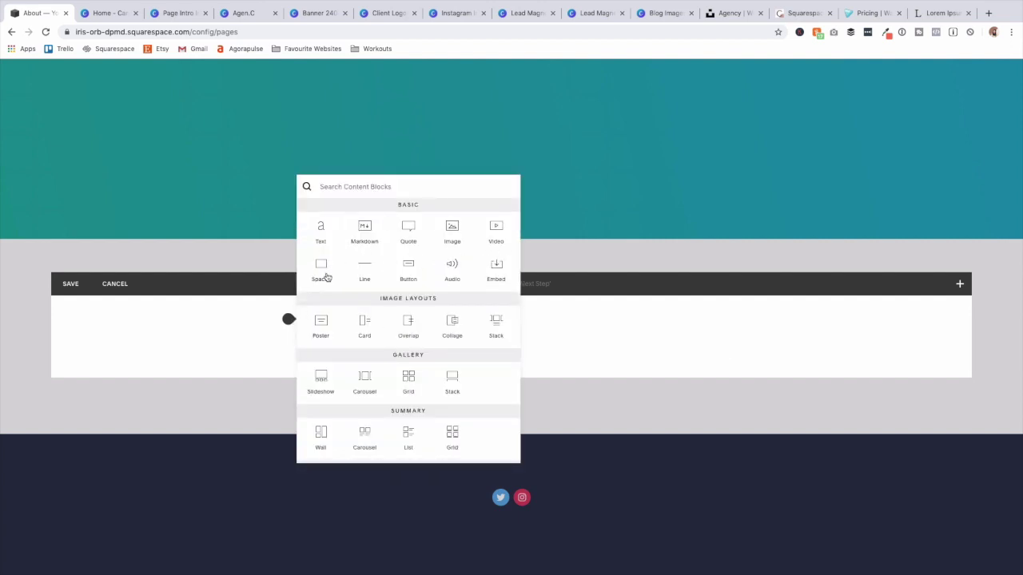
click(327, 232)
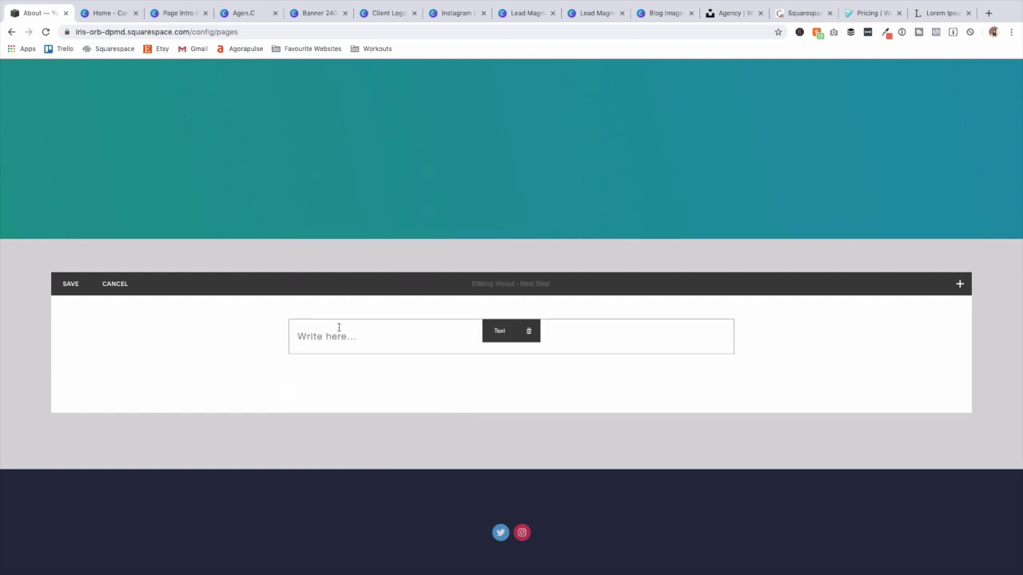
text(Next Steps)
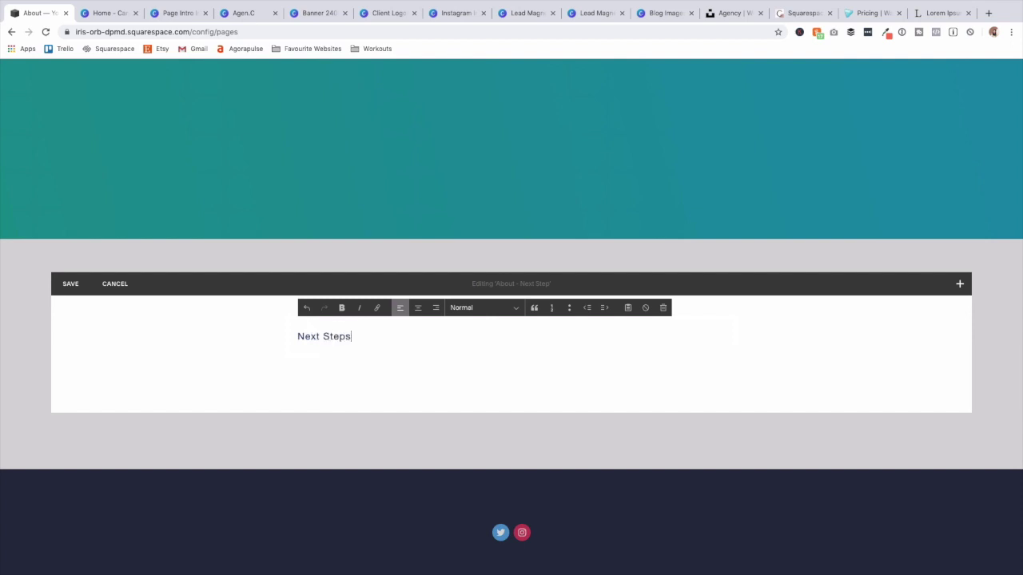
click(460, 308)
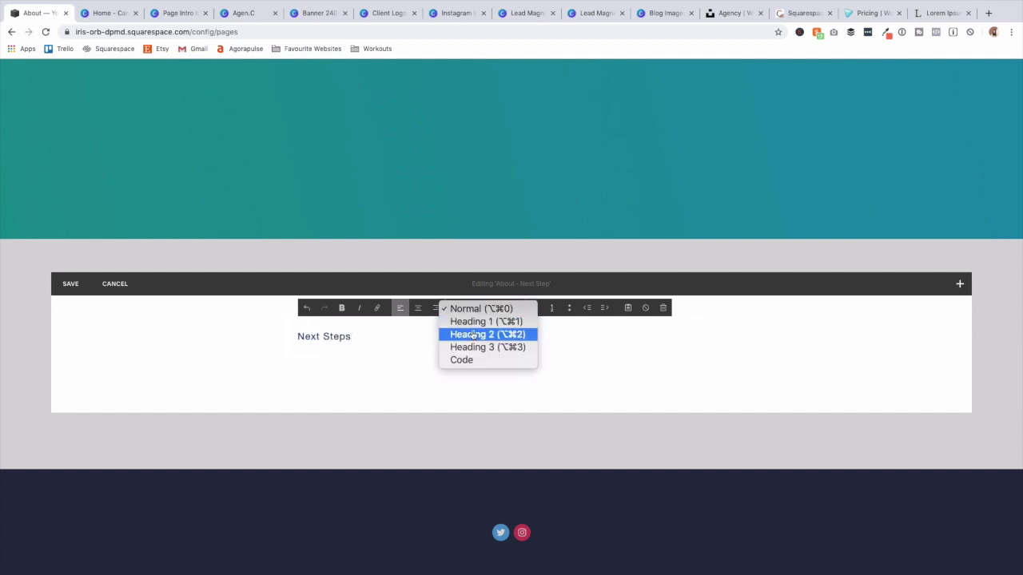
click(474, 336)
click(417, 308)
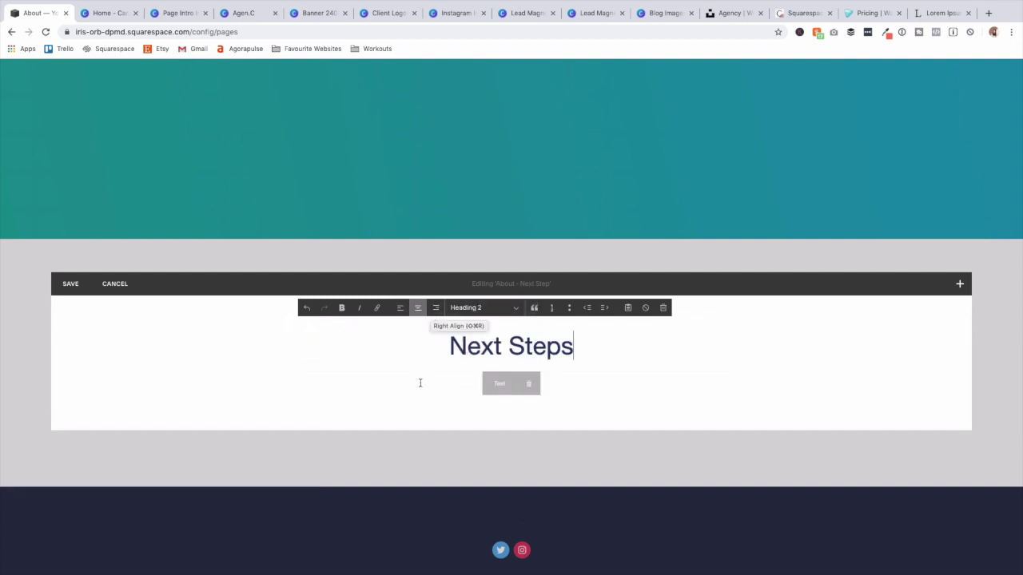
Below it, add the centred line 'Share the different ways you can help your ideal client!'.
click(288, 370)
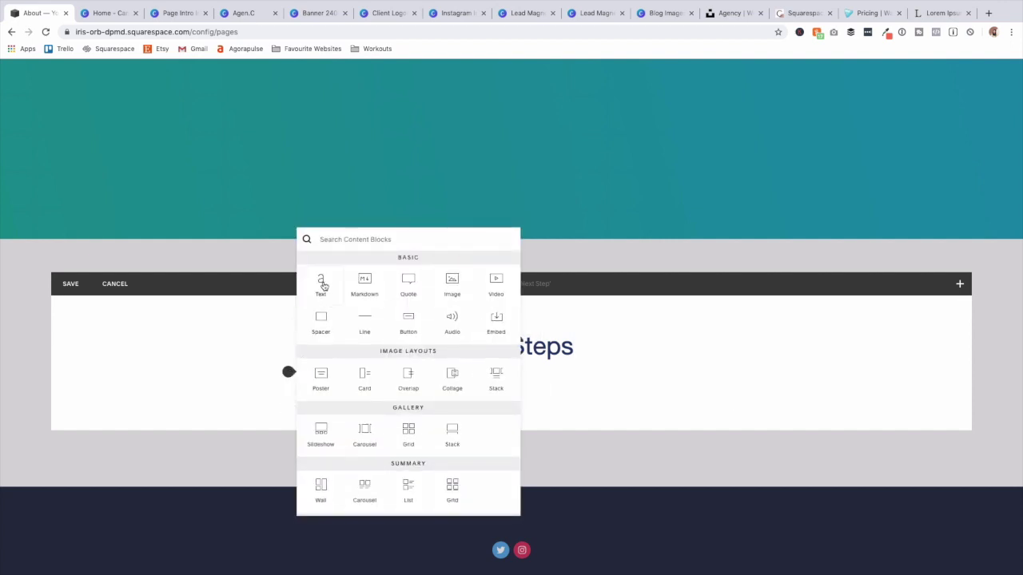
click(322, 281)
click(348, 389)
text(Sh)
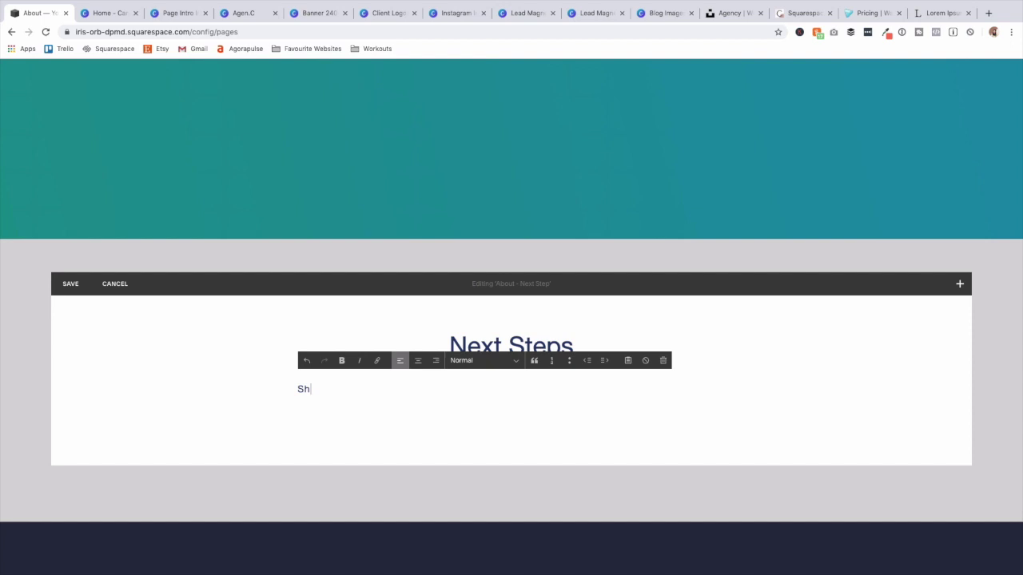
text(are the different ways you can help your ideal client!)
click(416, 359)
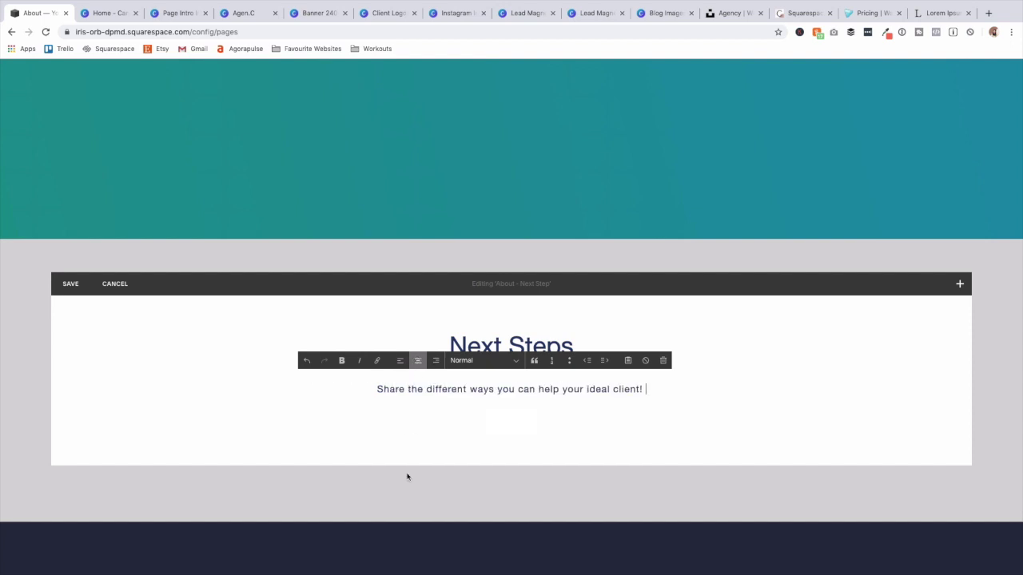
key(Return)
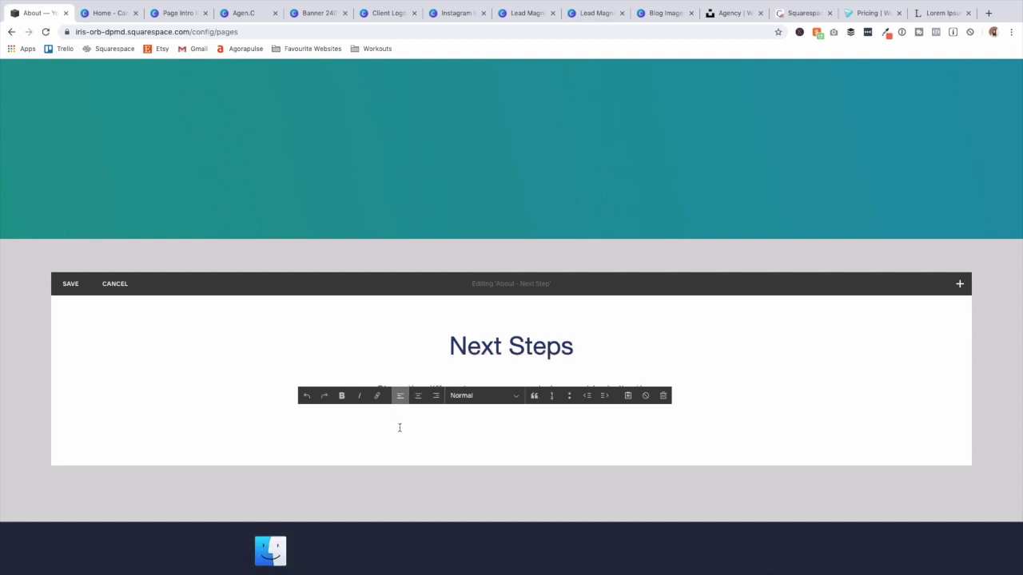
click(238, 412)
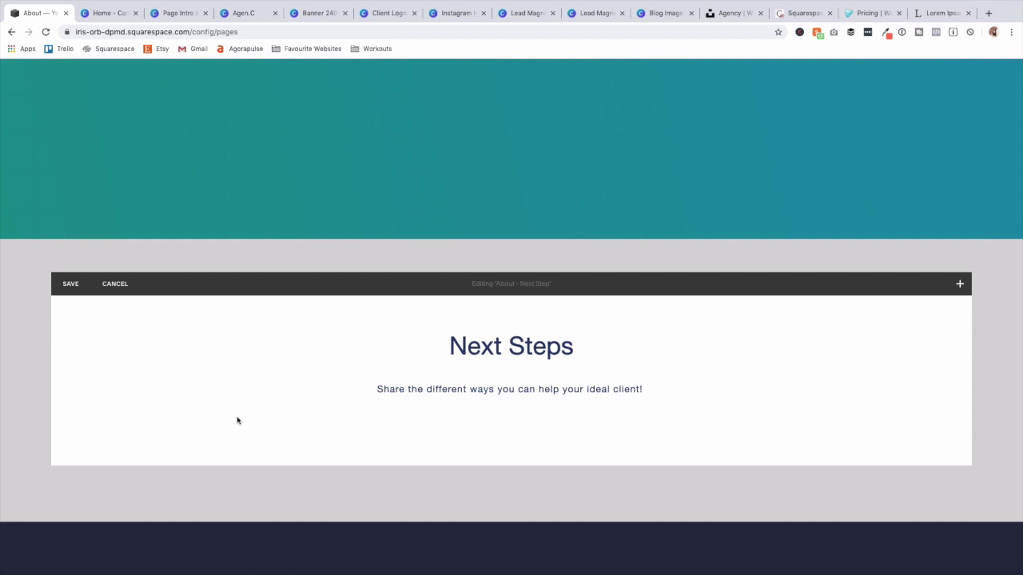
mouse_move(261, 422)
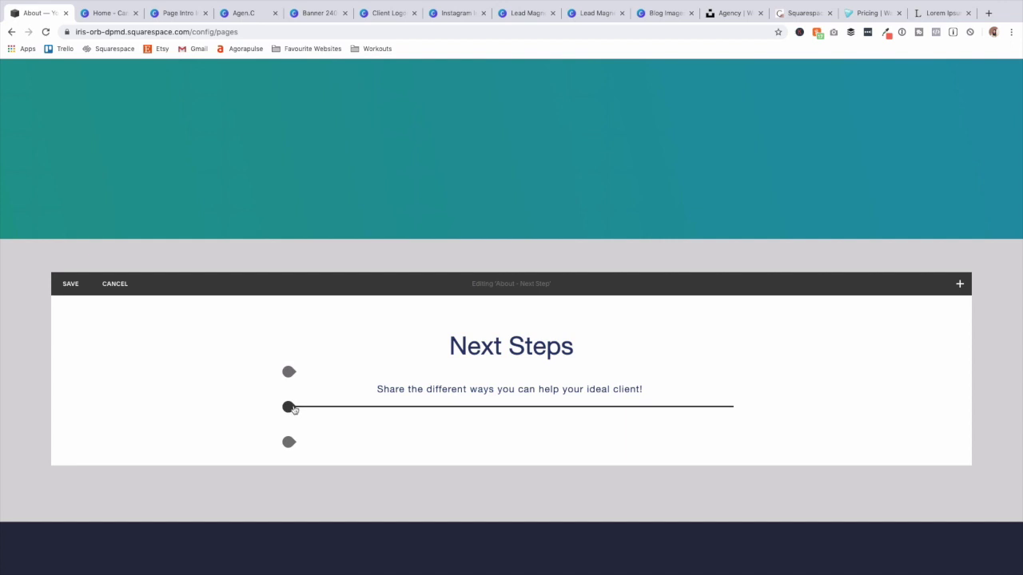
Add a spacer below the text, then an image block with the Home Services coffee-shop photo.
click(289, 407)
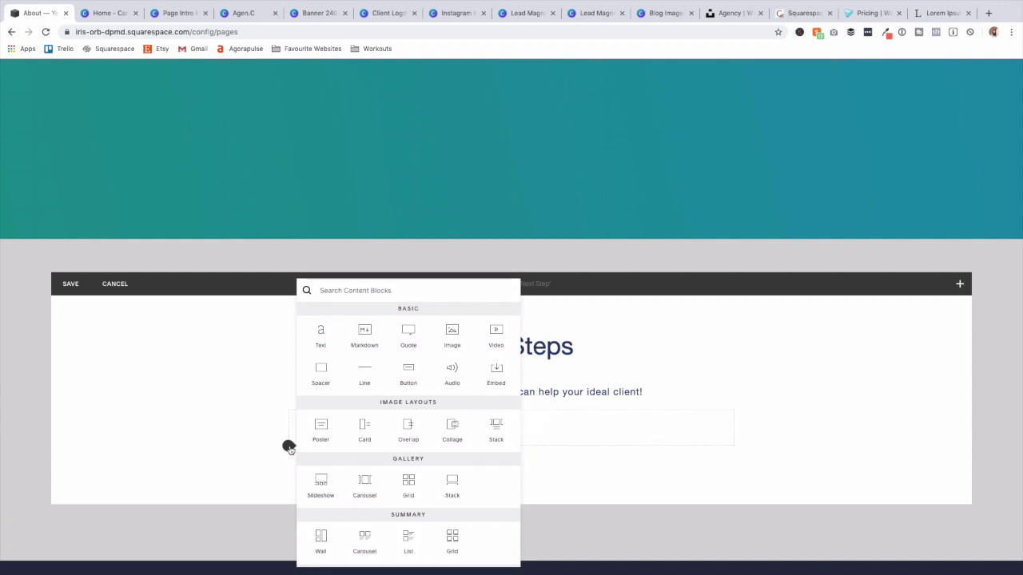
click(320, 369)
drag(354, 461, 325, 439)
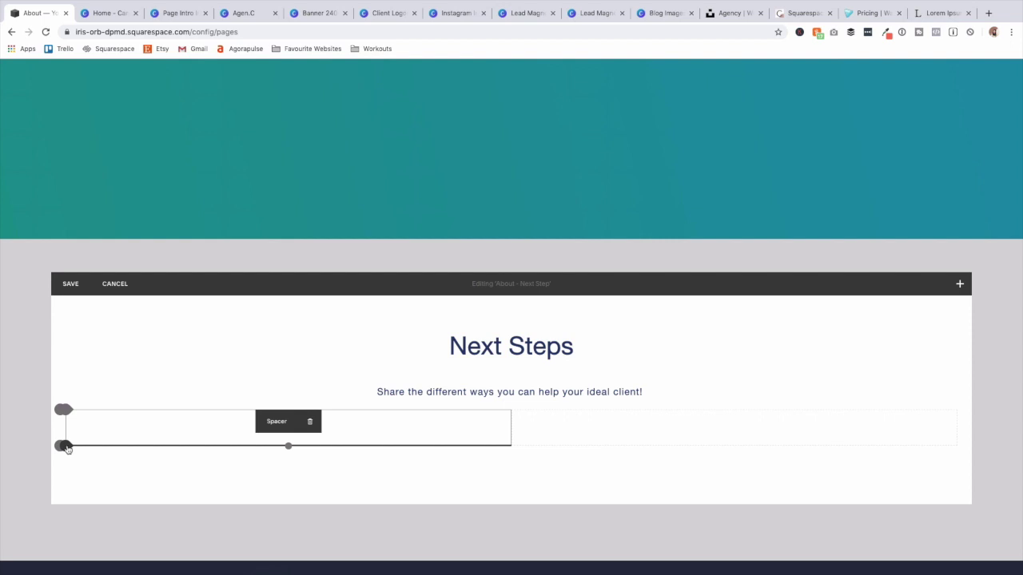
click(66, 446)
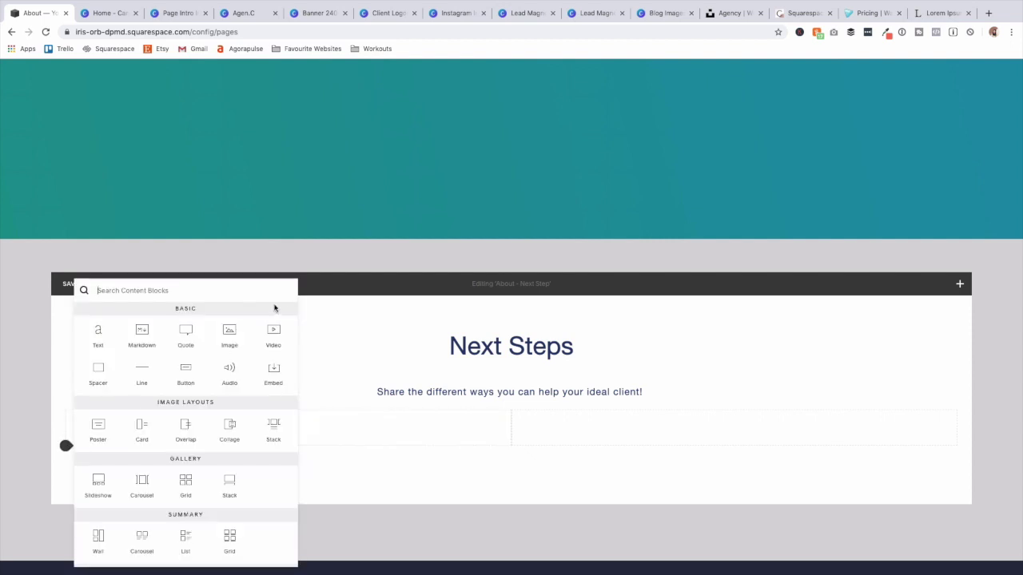
click(229, 334)
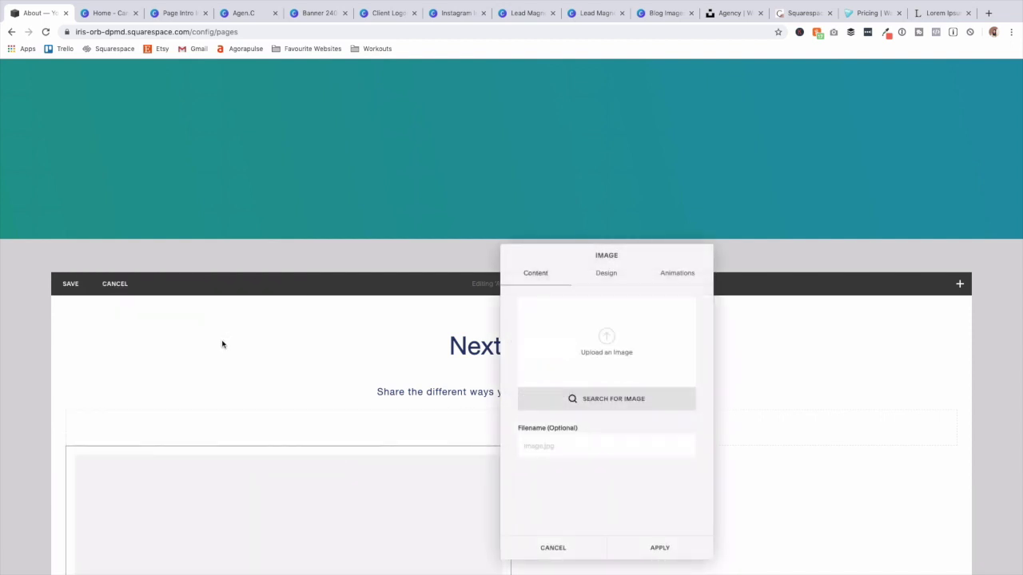
click(606, 337)
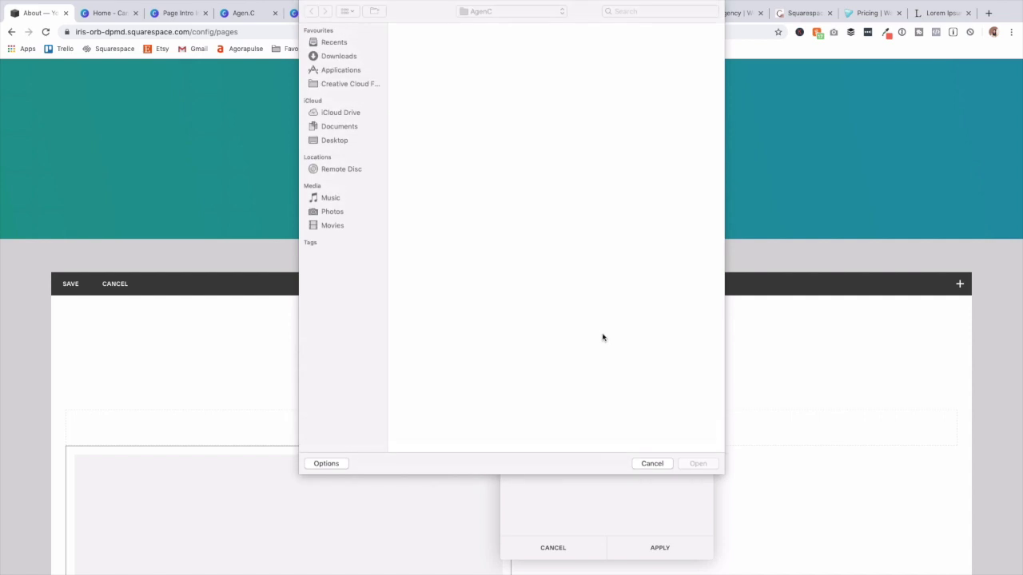
double_click(555, 116)
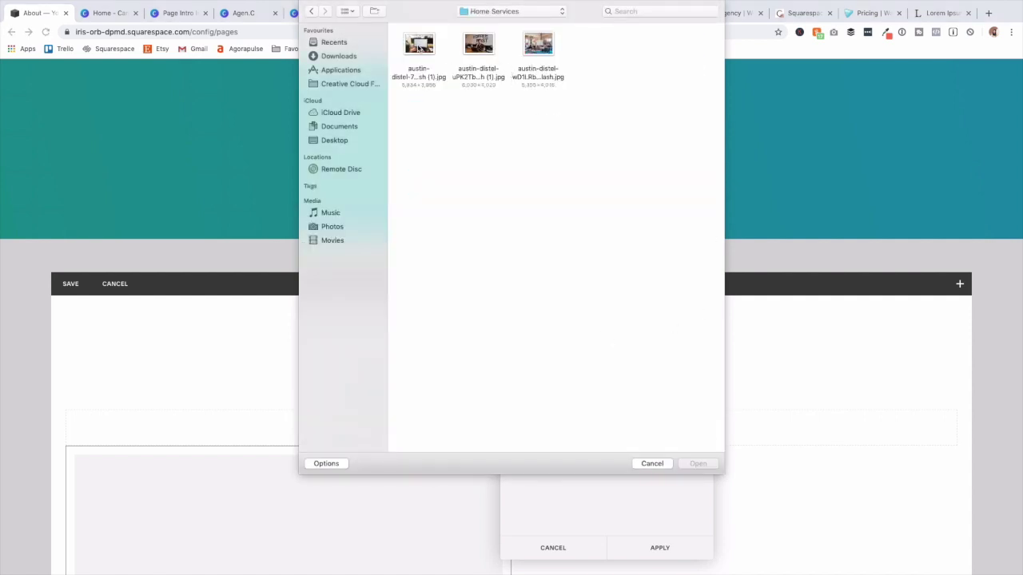
click(479, 48)
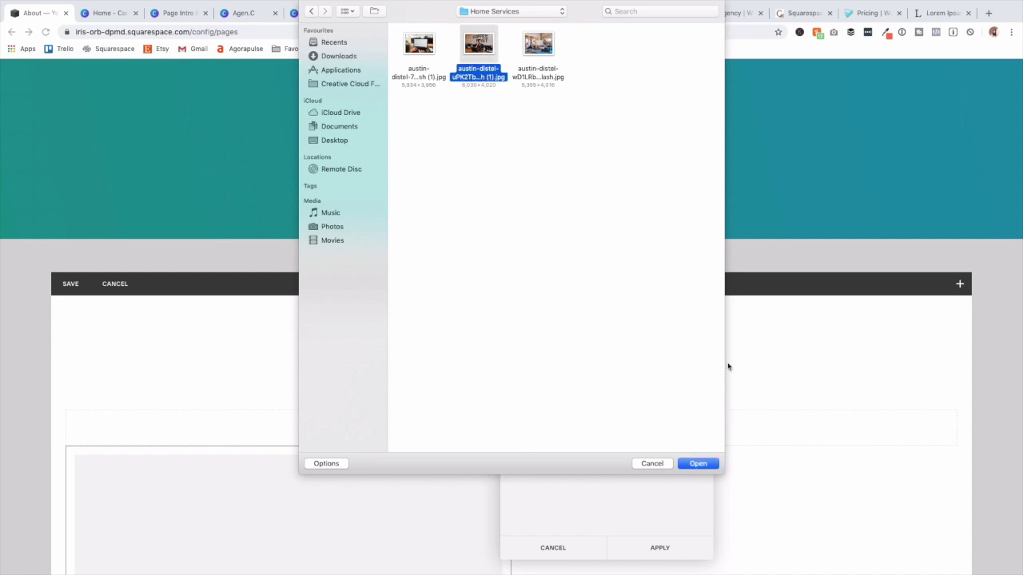
click(699, 466)
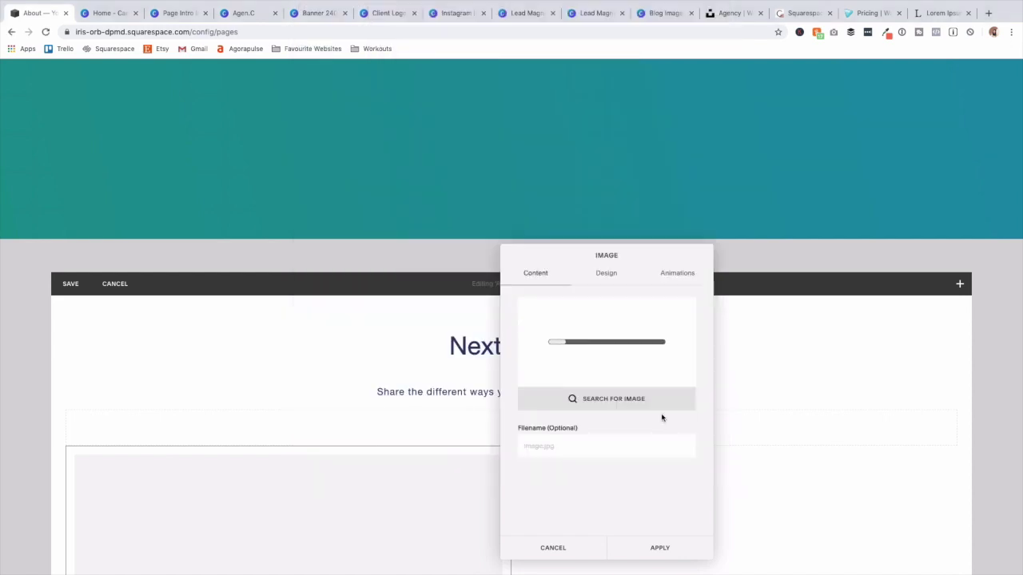
Make the image a Card titled 'Book A Call' with subtitle 'Contact us to find out how we can best help you'.
click(612, 276)
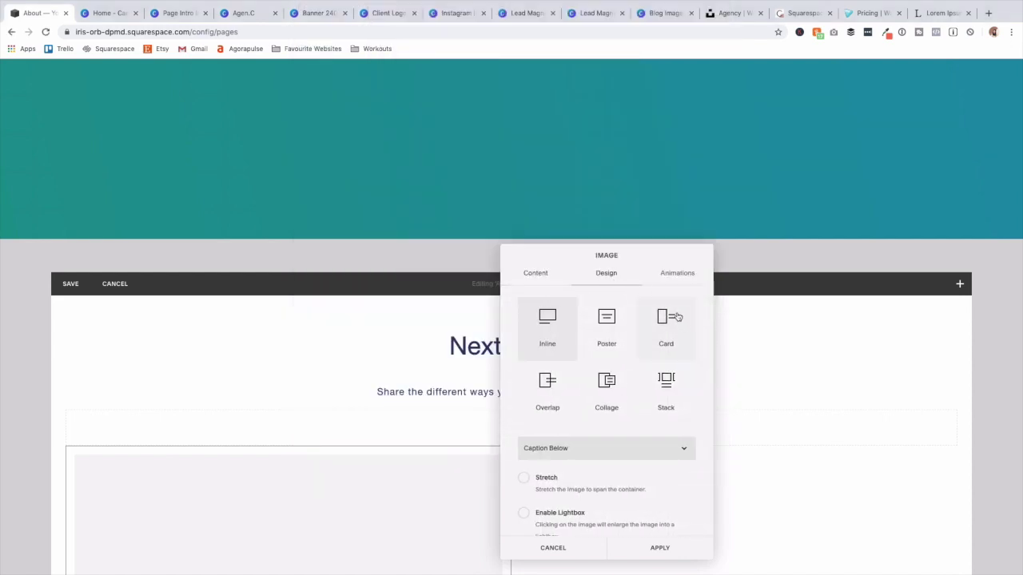
click(661, 319)
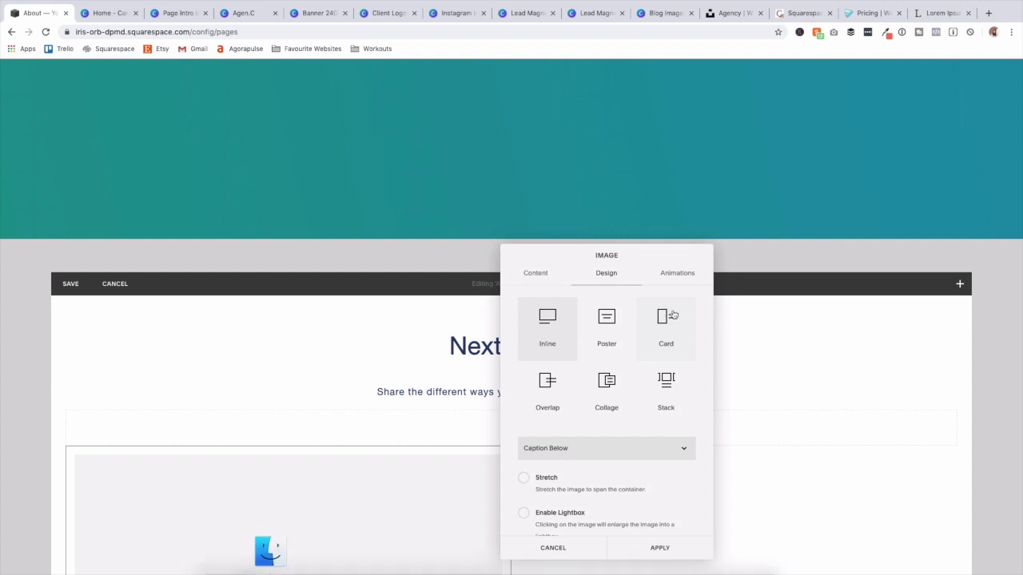
scroll(332, 426, down, 2)
scroll(332, 425, down, 1)
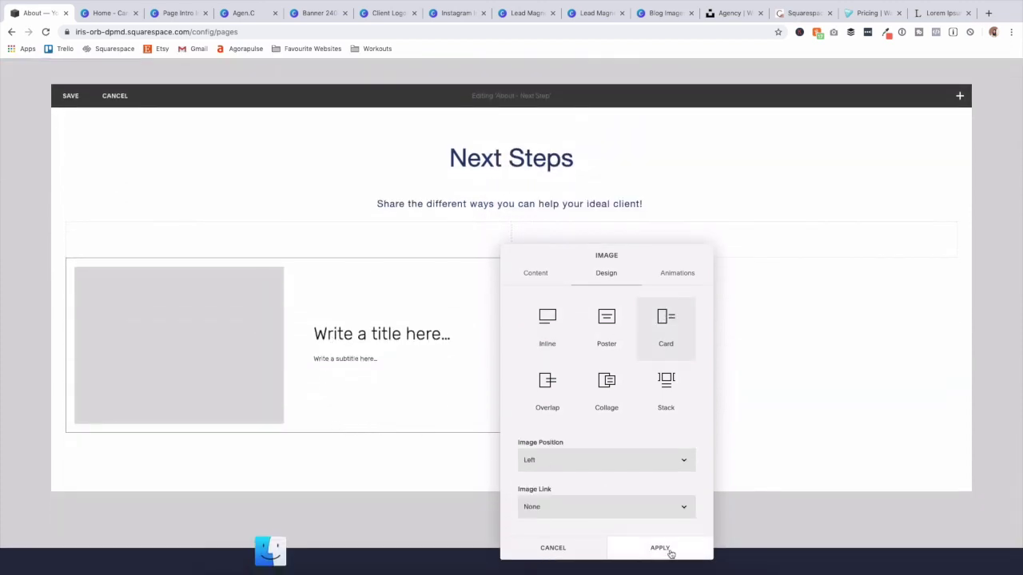
click(385, 333)
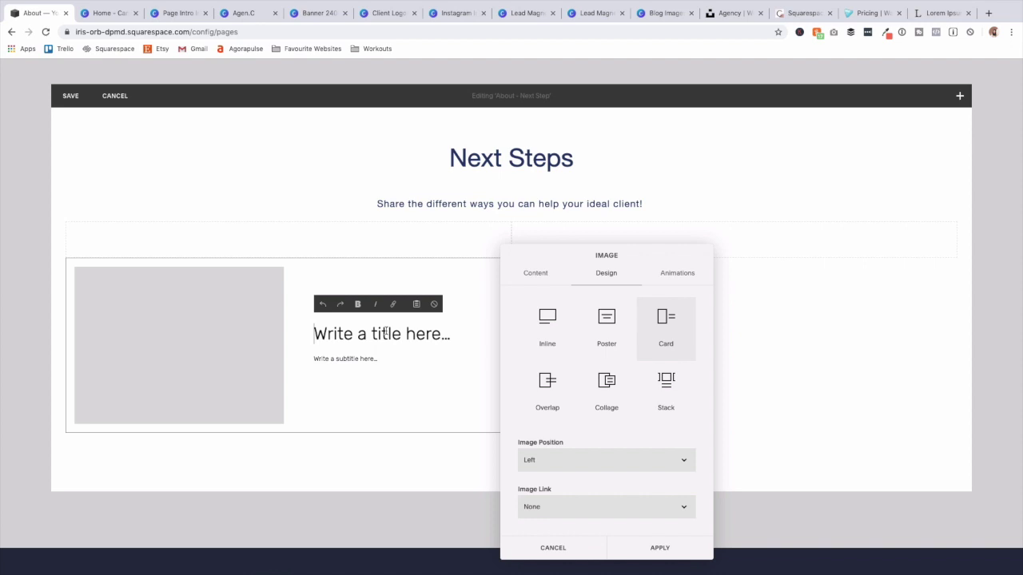
text(Book A Call)
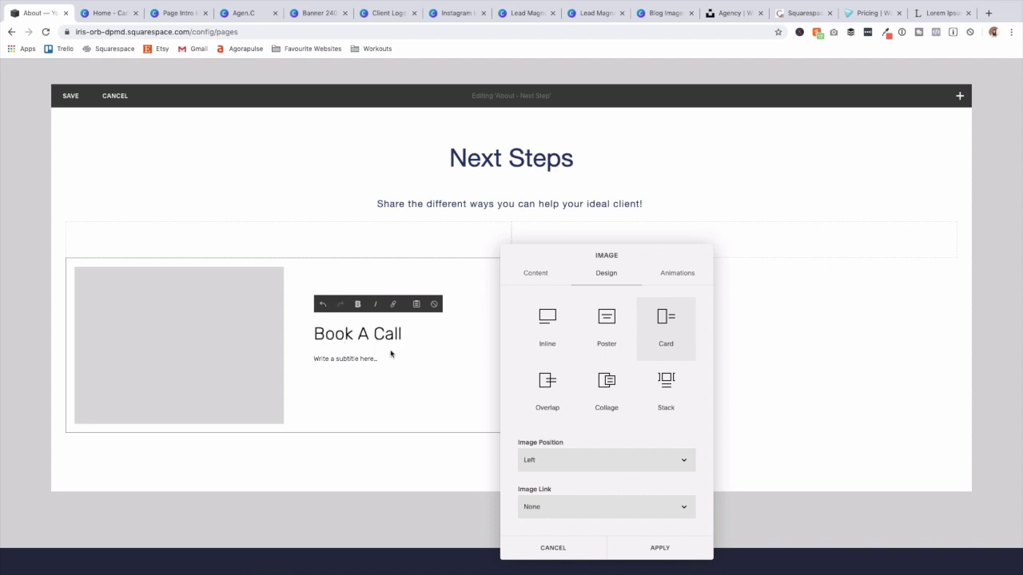
click(352, 359)
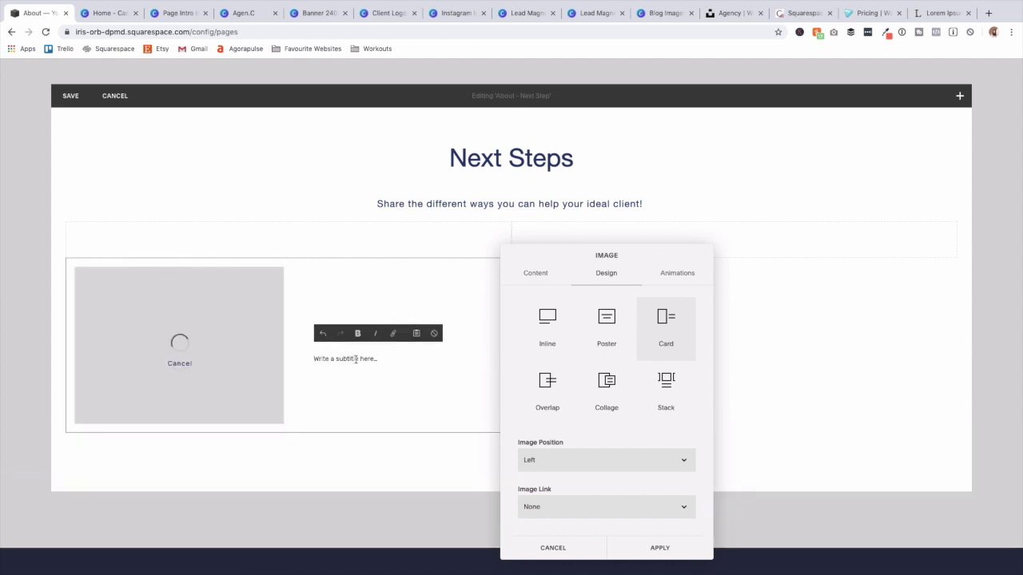
text(Contact us to find out how we can best help you!)
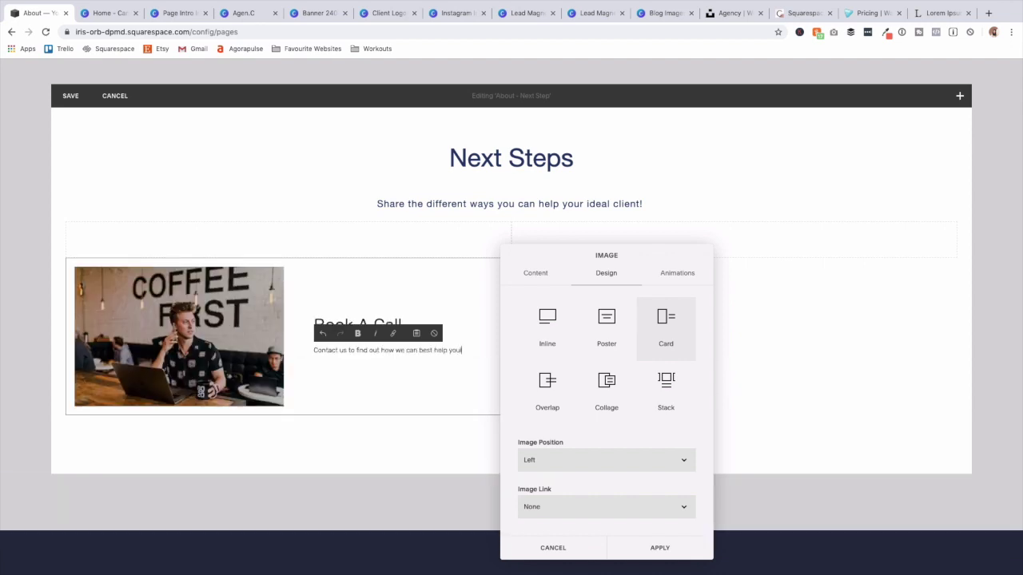
Give the card a 'Contact Us' button link and apply the settings.
click(587, 512)
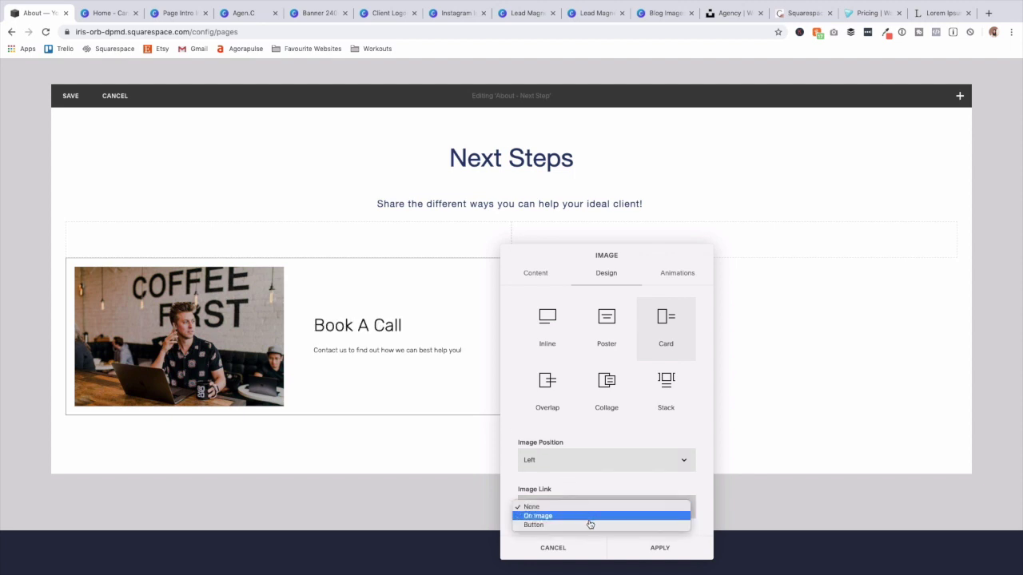
click(589, 523)
scroll(591, 518, down, 3)
click(590, 464)
text(Contact Us)
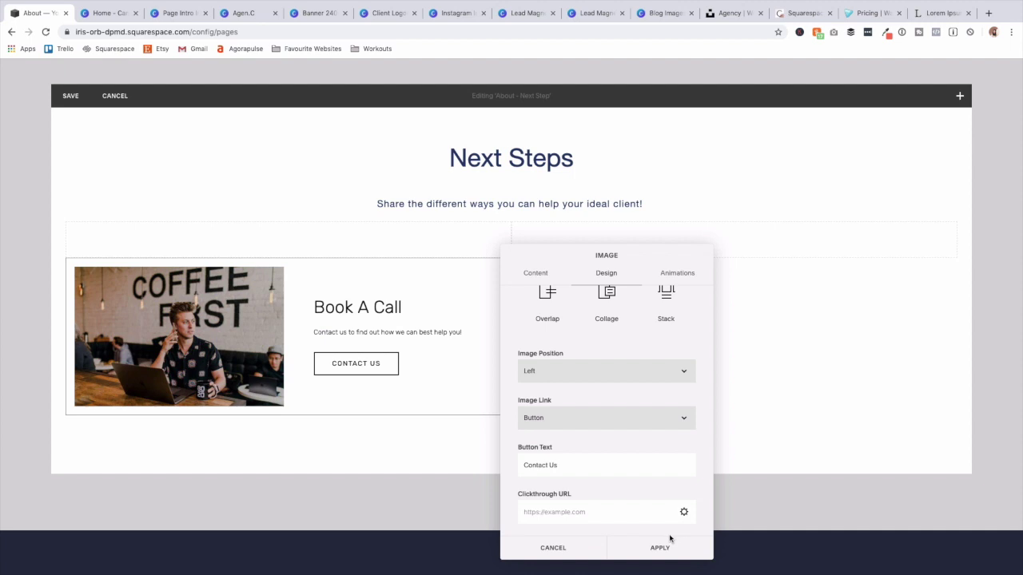
click(660, 547)
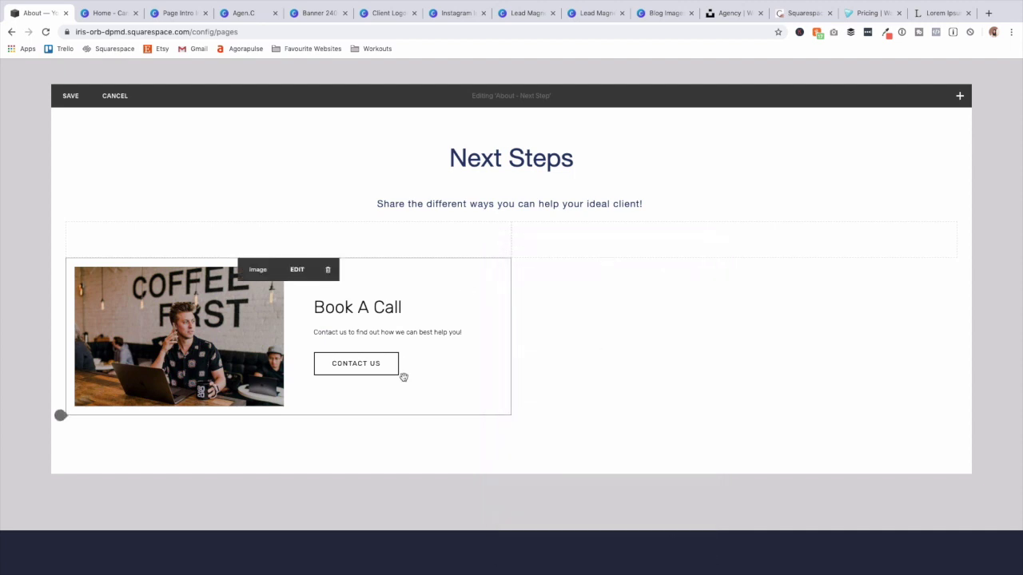
Add a second image card with 'Work With Us' and subtitle 'One on one services, workshops and custom support!'.
click(512, 258)
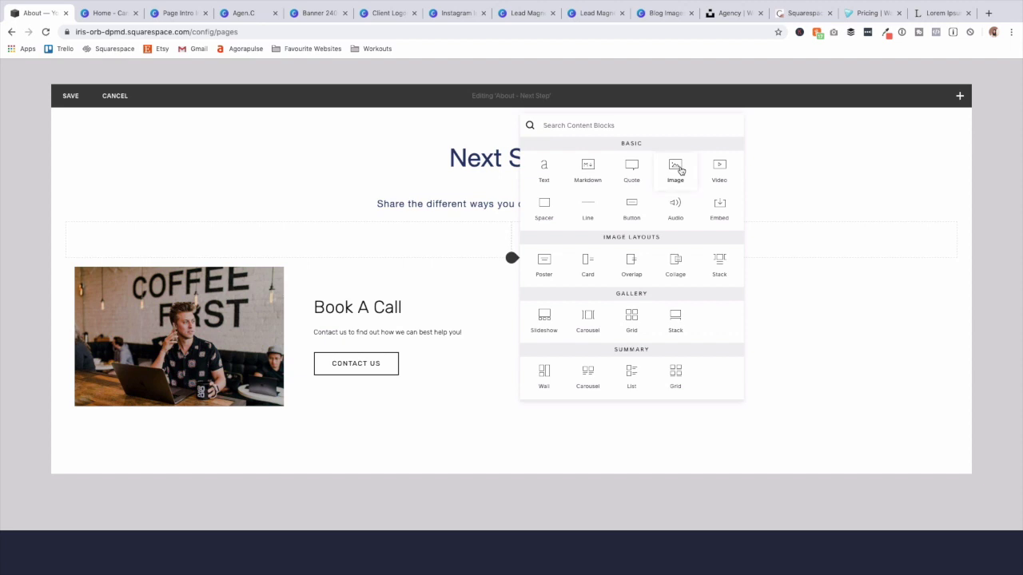
click(675, 170)
click(895, 355)
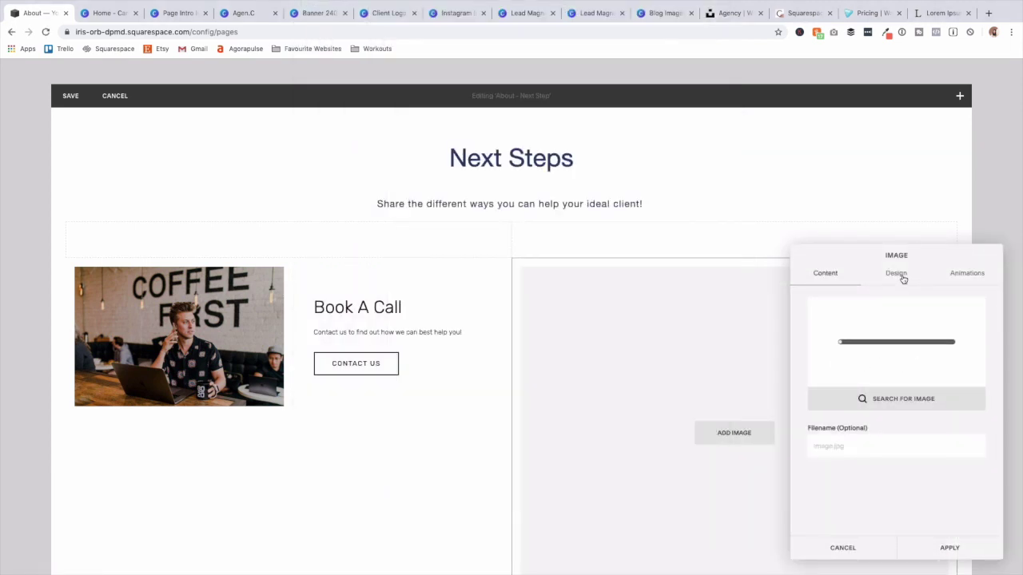
click(904, 279)
click(956, 323)
drag(850, 259, 274, 141)
text(Work With Us)
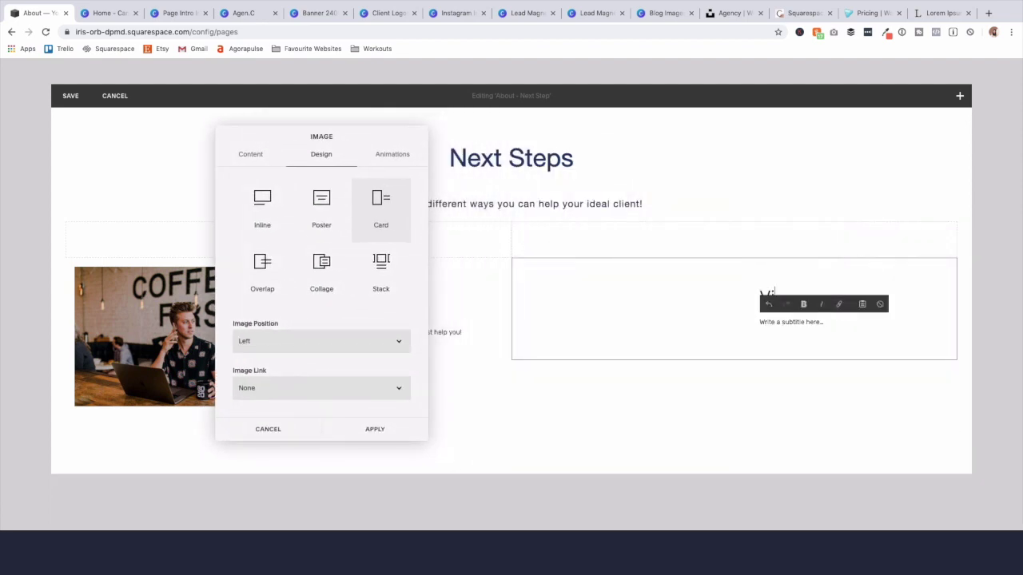
click(824, 352)
text(One on one services, workshops and custom sup)
text(port!)
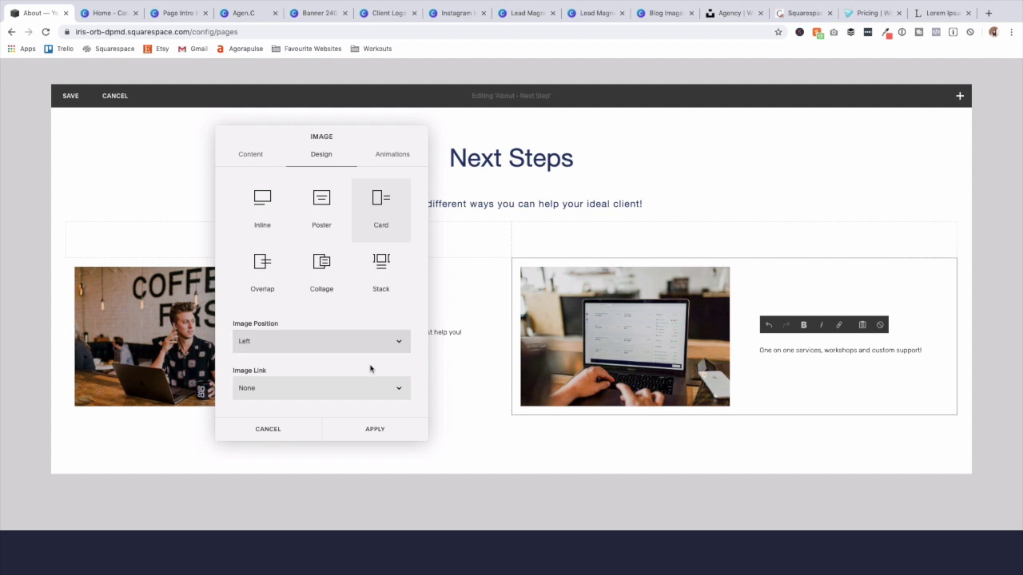
Link the new card through a 'Services' button and apply.
click(365, 388)
click(364, 405)
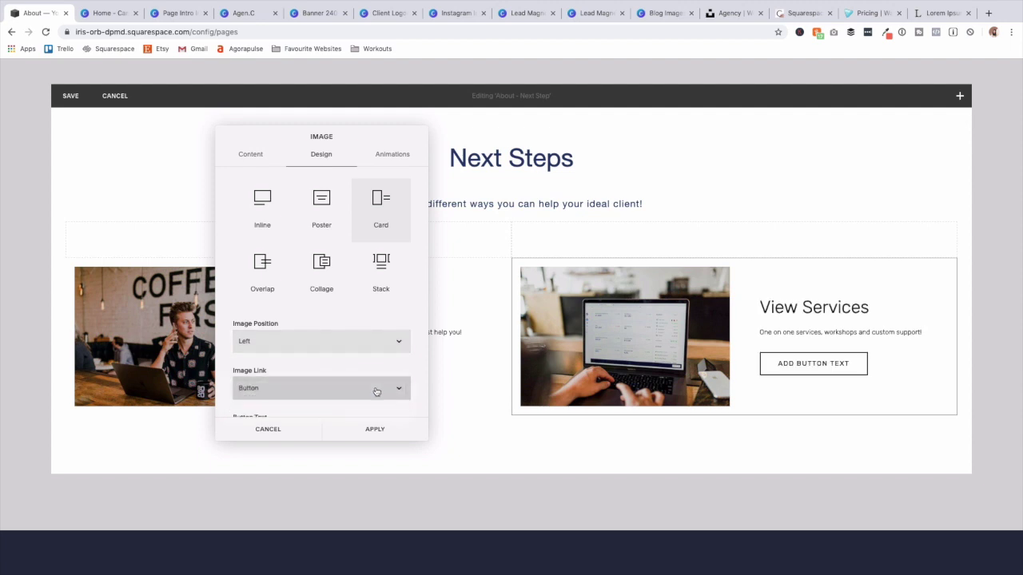
scroll(343, 368, down, 2)
click(329, 345)
text(Servk)
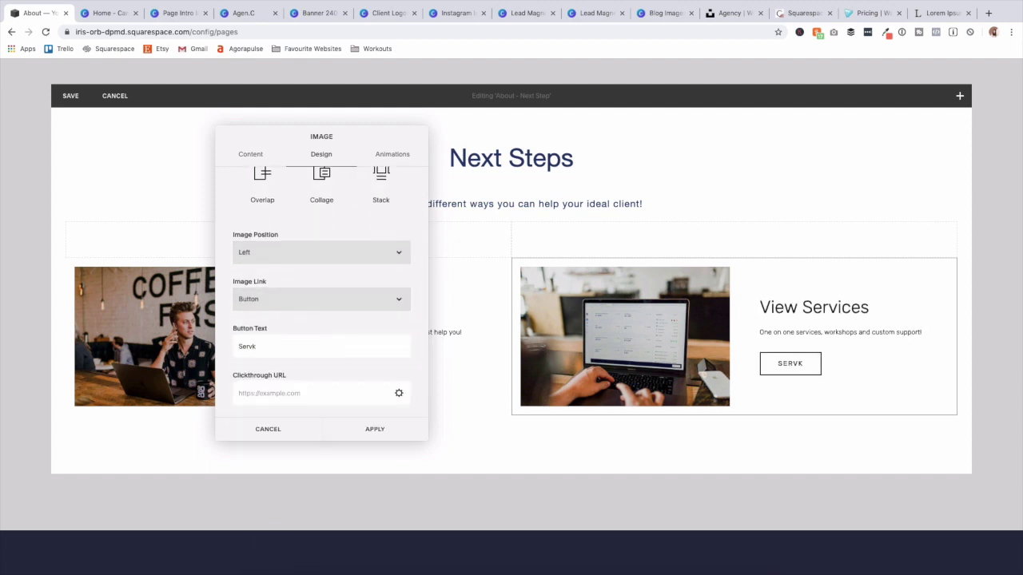
key(BackSpace)
text(ices)
click(377, 428)
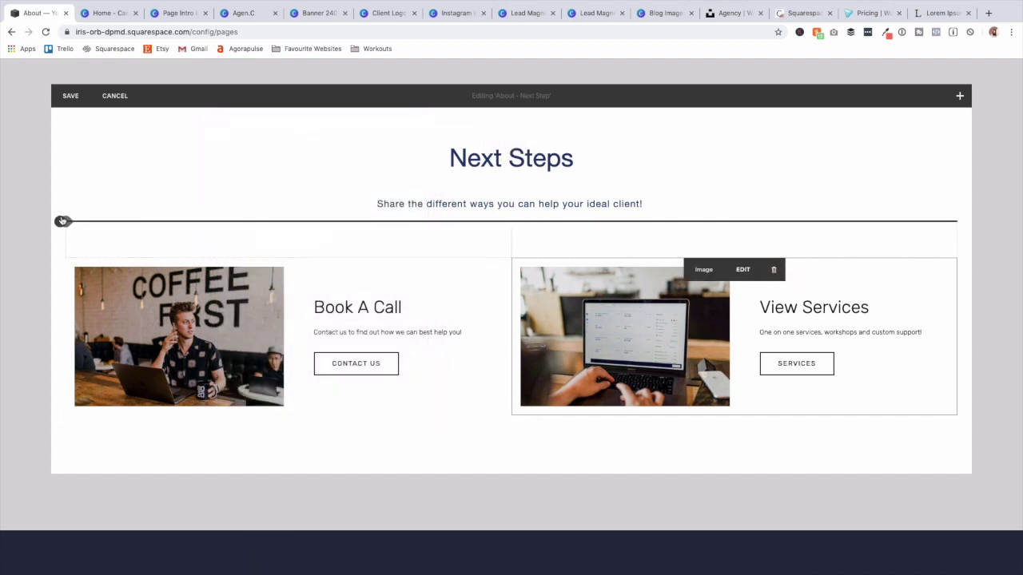
Add spacers at the left and right ends of the card row and narrow Book A Call.
click(61, 222)
click(94, 177)
drag(391, 265, 84, 304)
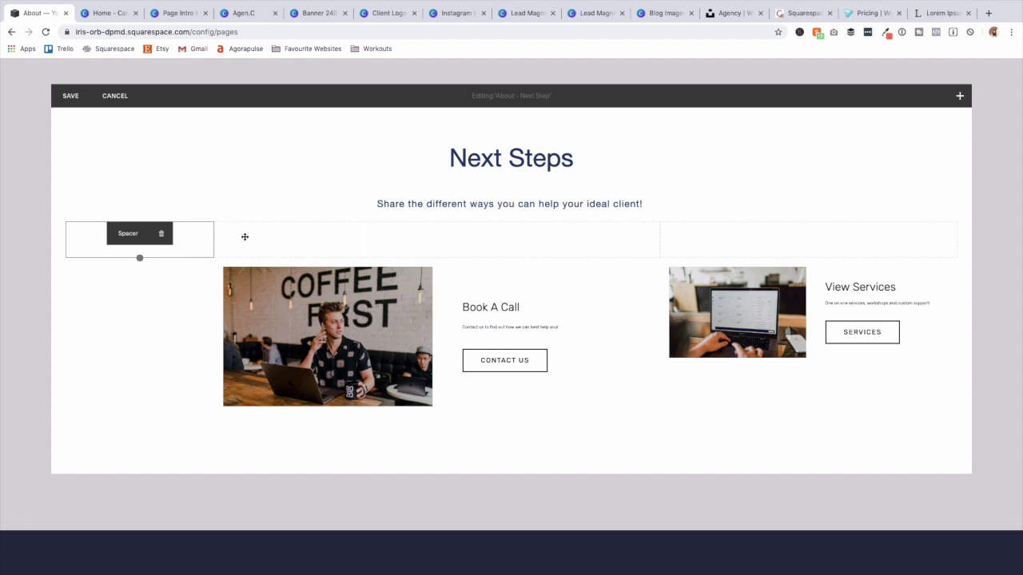
click(65, 257)
drag(98, 211, 952, 248)
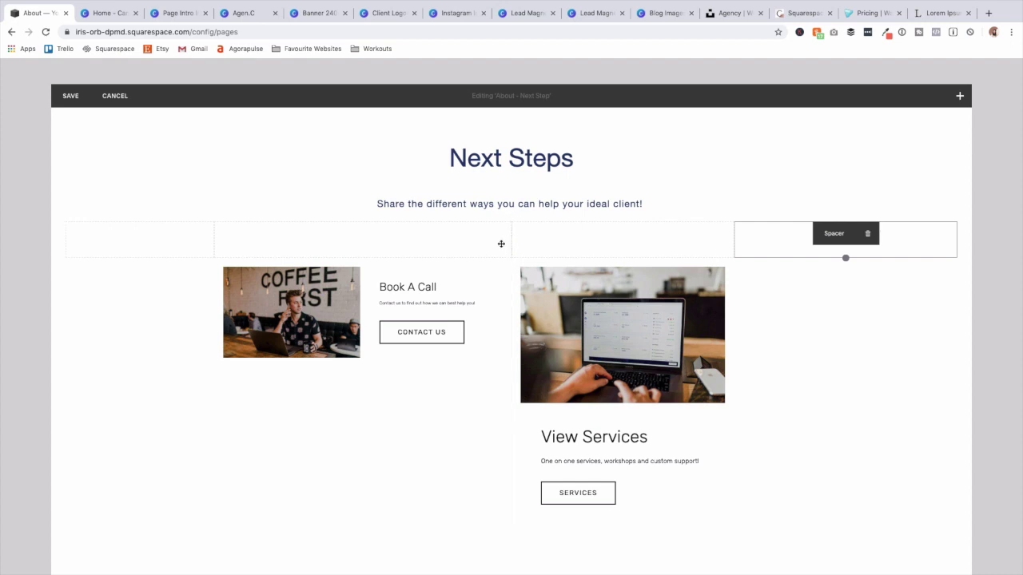
mouse_move(215, 242)
mouse_down()
mouse_move(278, 245)
mouse_move(230, 250)
mouse_up()
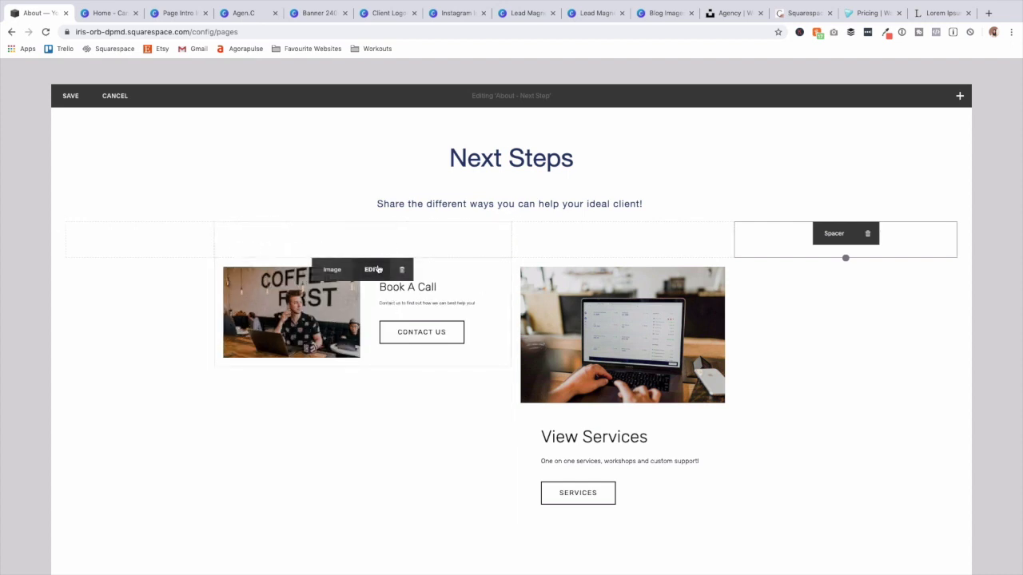
Set Book A Call to the Card layout and resize it to match View Services.
click(376, 266)
click(606, 273)
click(603, 315)
click(674, 318)
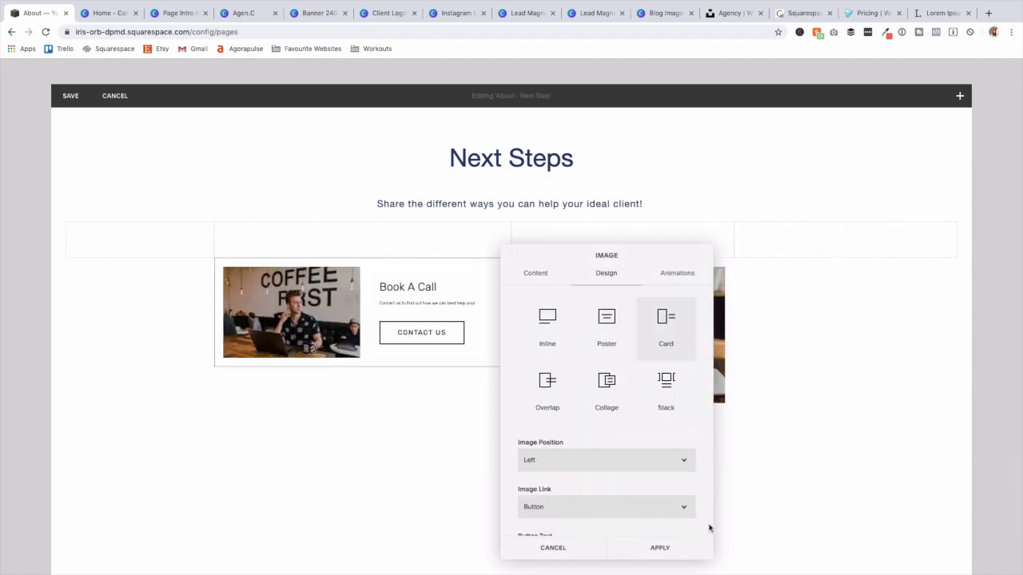
click(688, 547)
drag(214, 238, 444, 247)
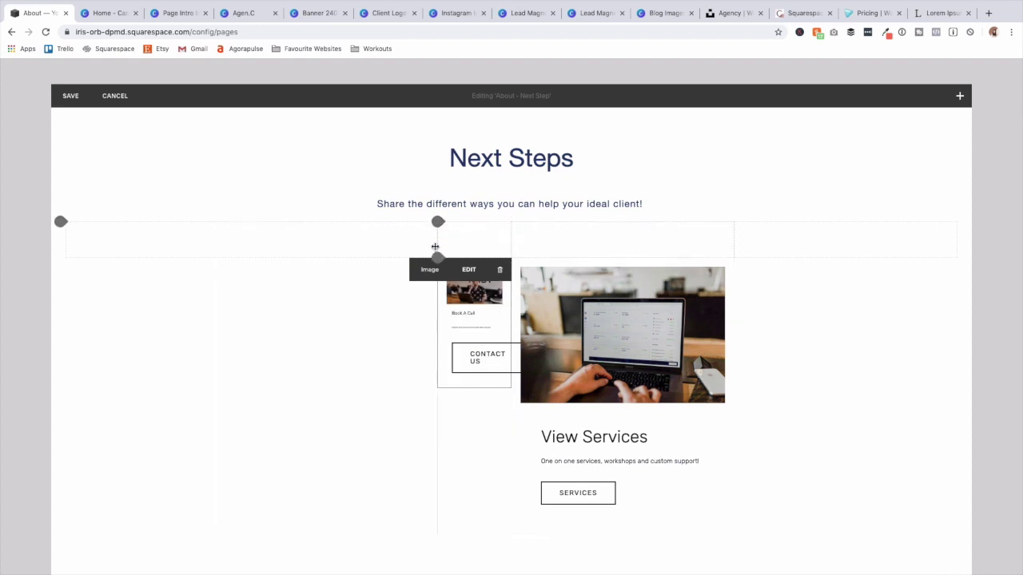
drag(437, 244, 311, 251)
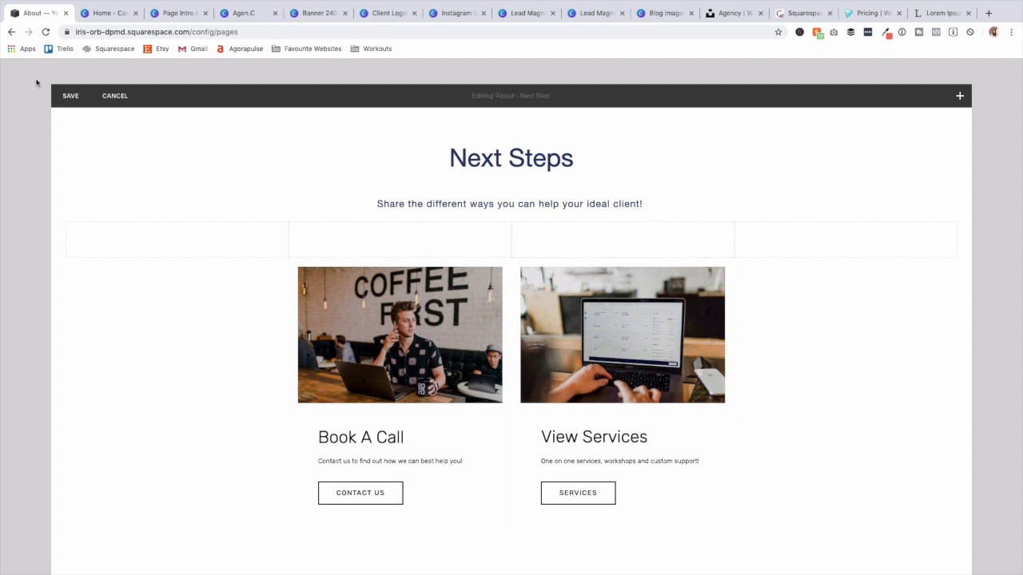
Save the Next Steps section and open the site Design settings.
click(69, 96)
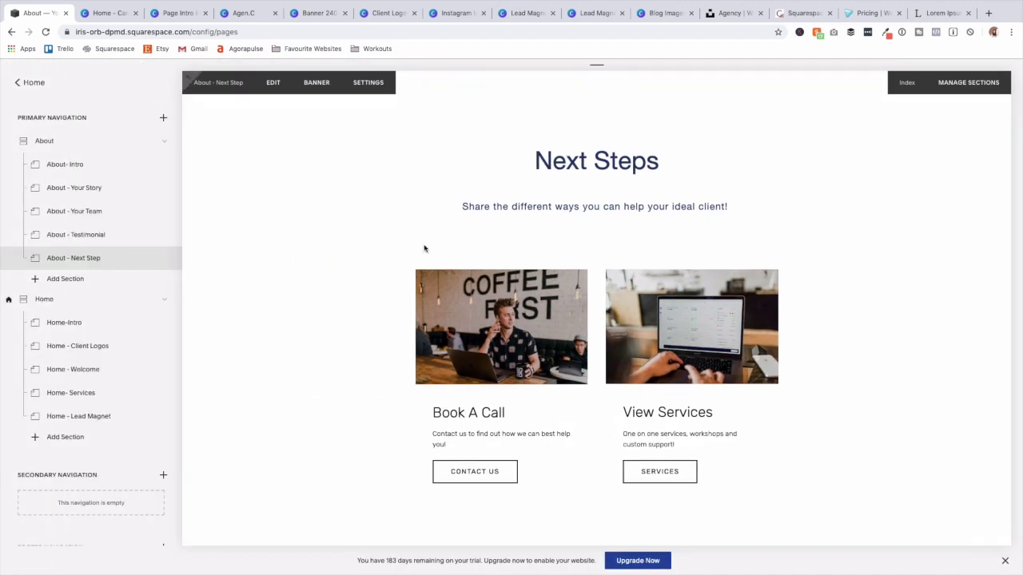
scroll(422, 240, up, 8)
scroll(424, 256, down, 5)
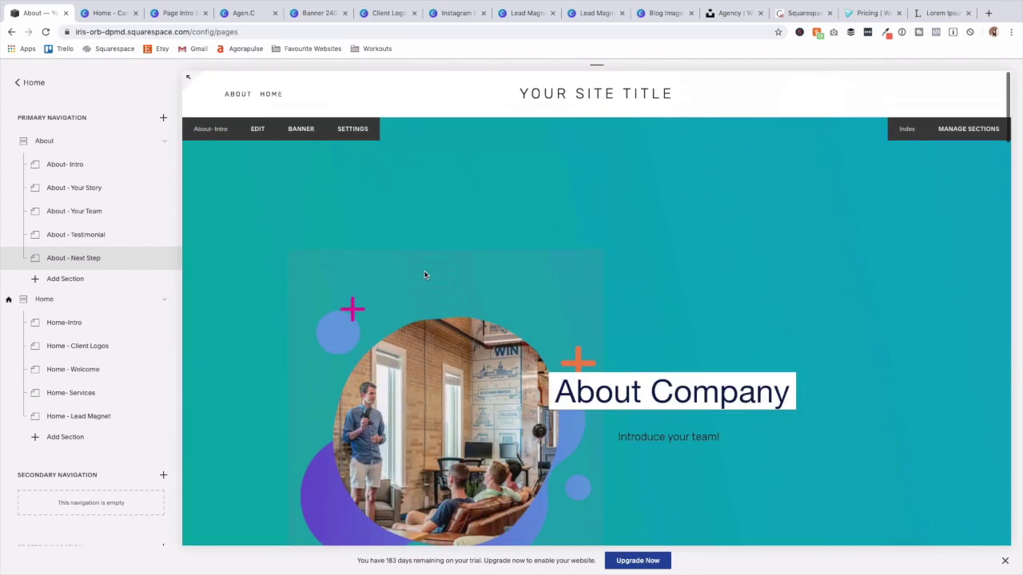
scroll(440, 299, down, 10)
scroll(443, 302, down, 5)
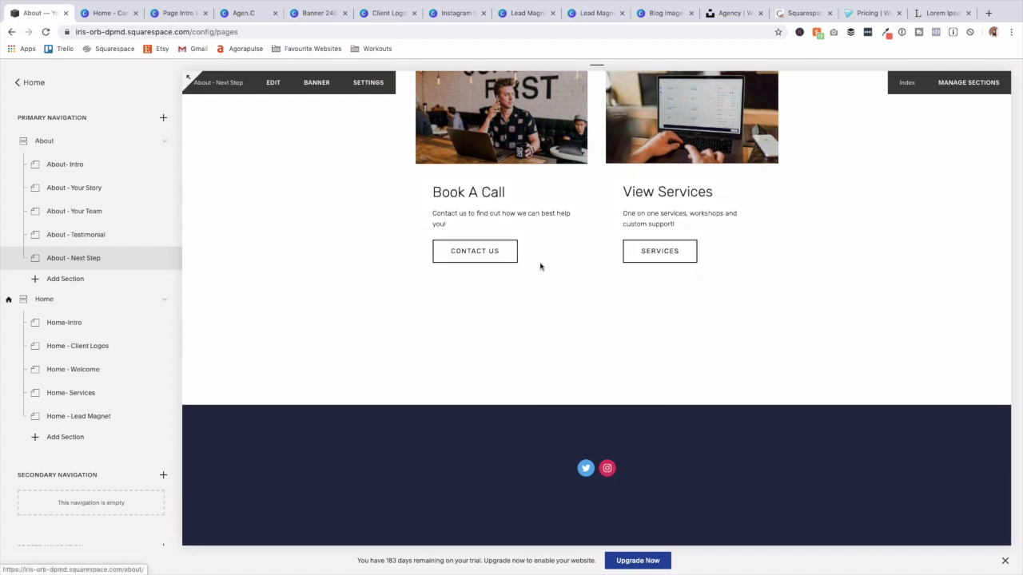
click(30, 83)
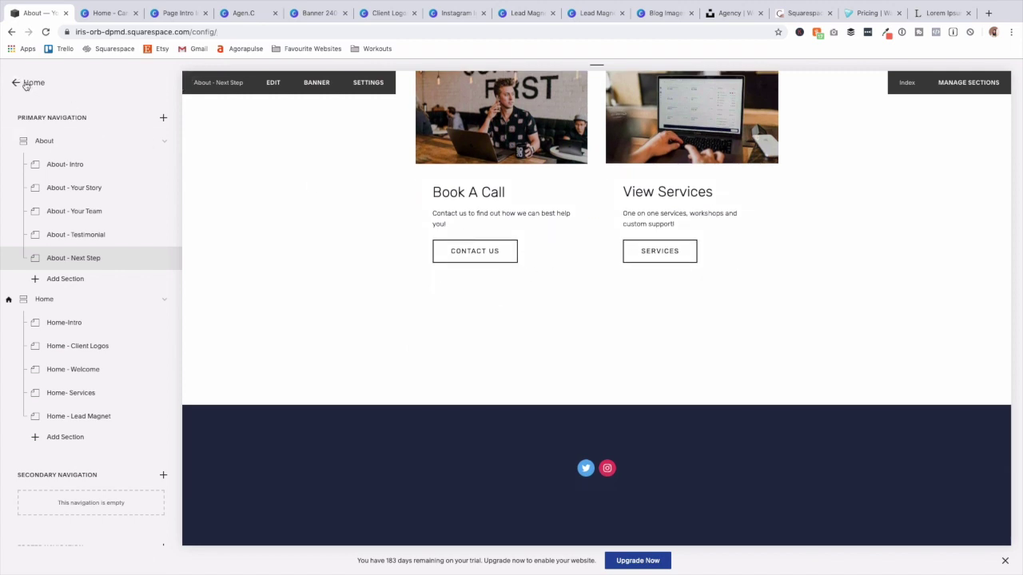
click(36, 282)
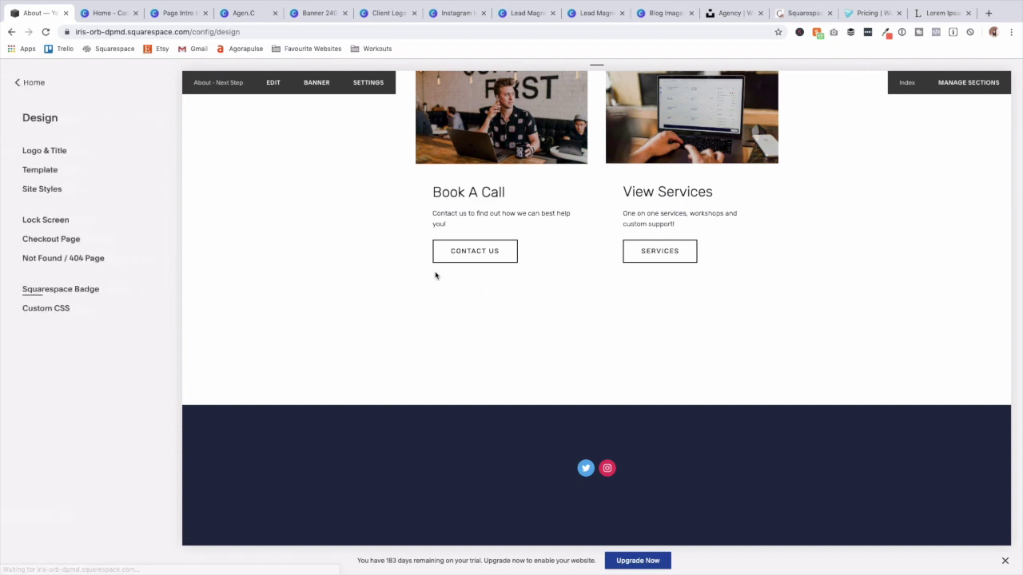
scroll(406, 229, up, 6)
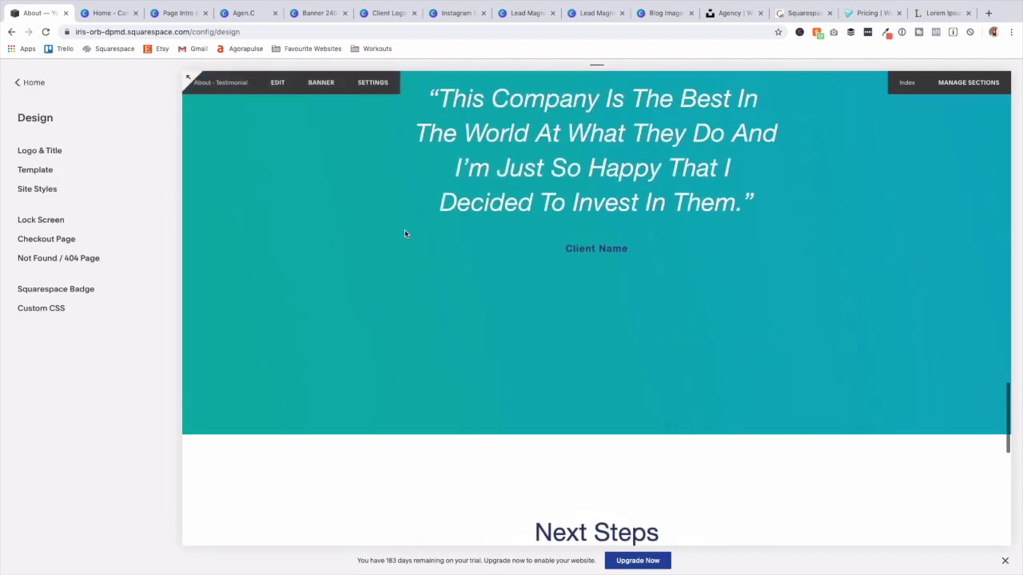
scroll(415, 249, down, 6)
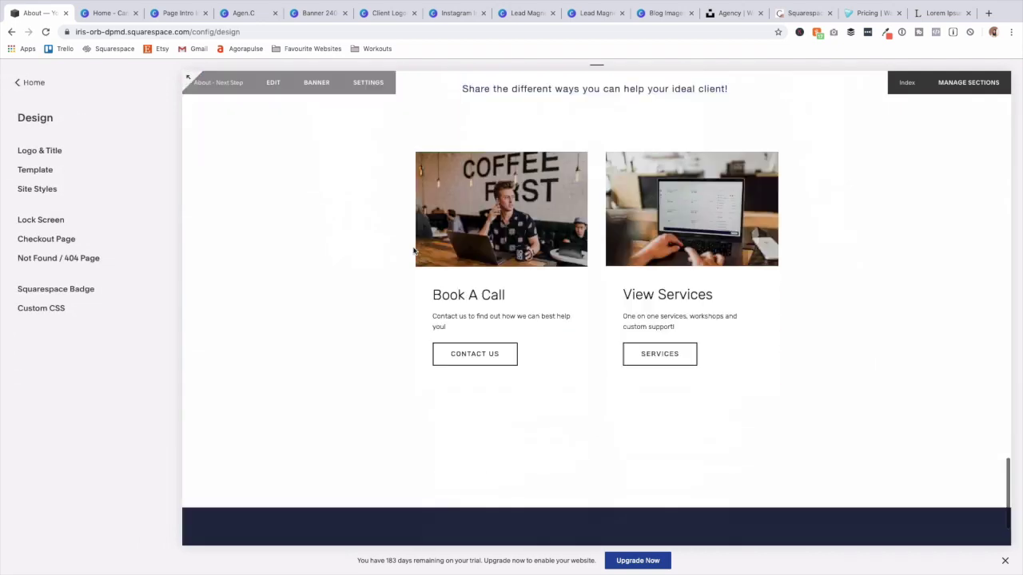
In the image card styles, change the title font and give the buttons red backgrounds with white text.
click(38, 189)
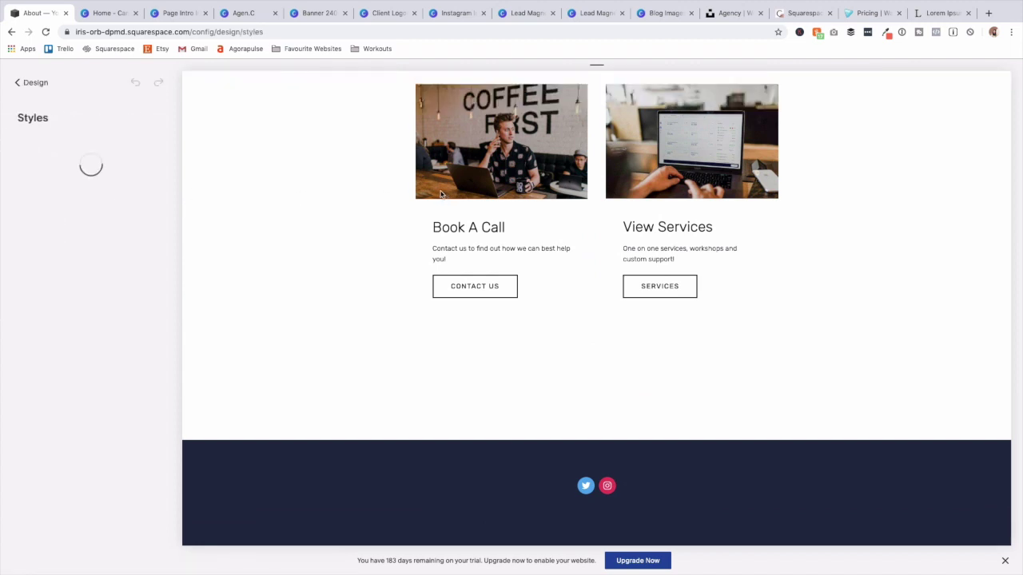
click(446, 182)
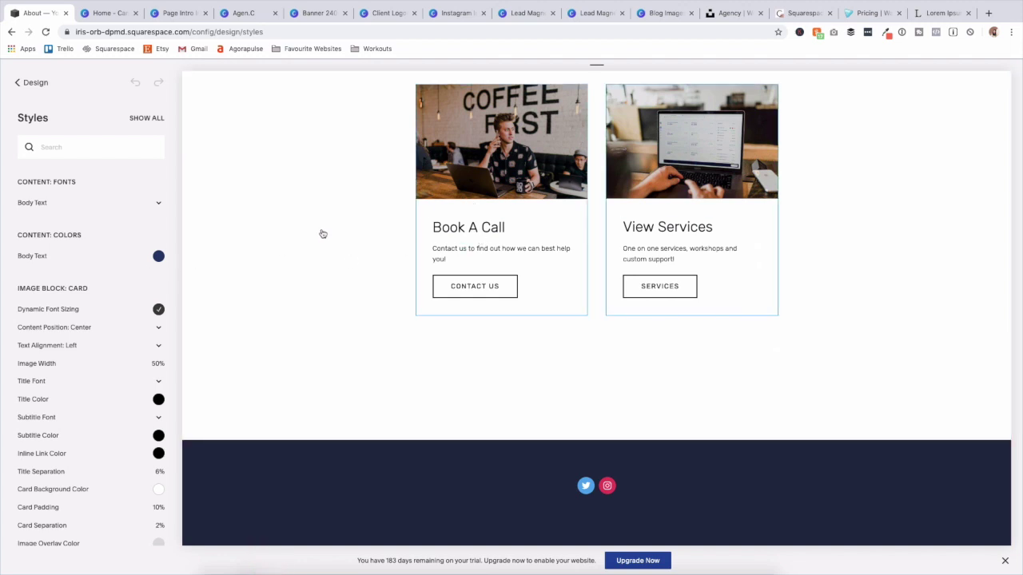
scroll(81, 318, down, 5)
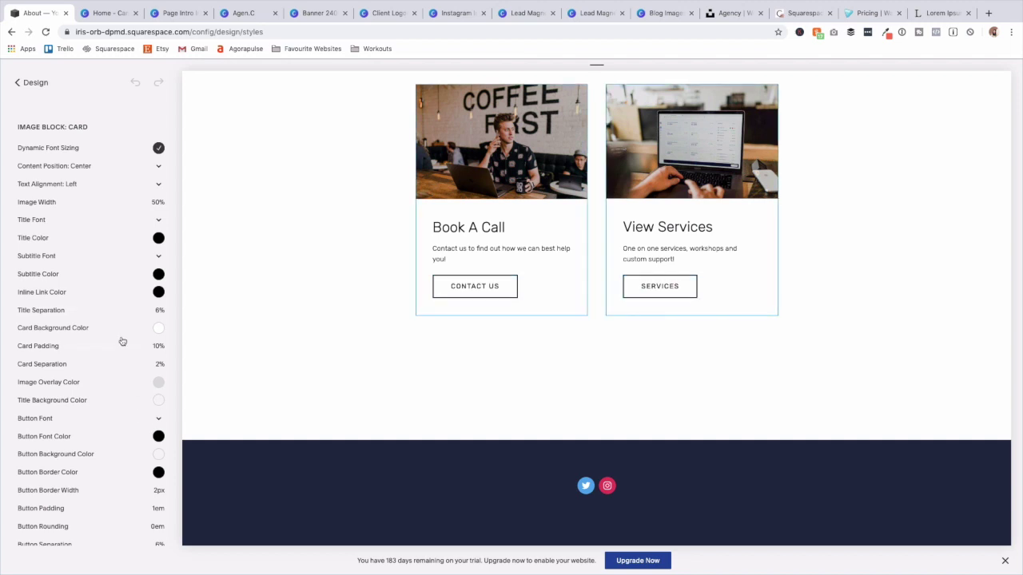
click(80, 220)
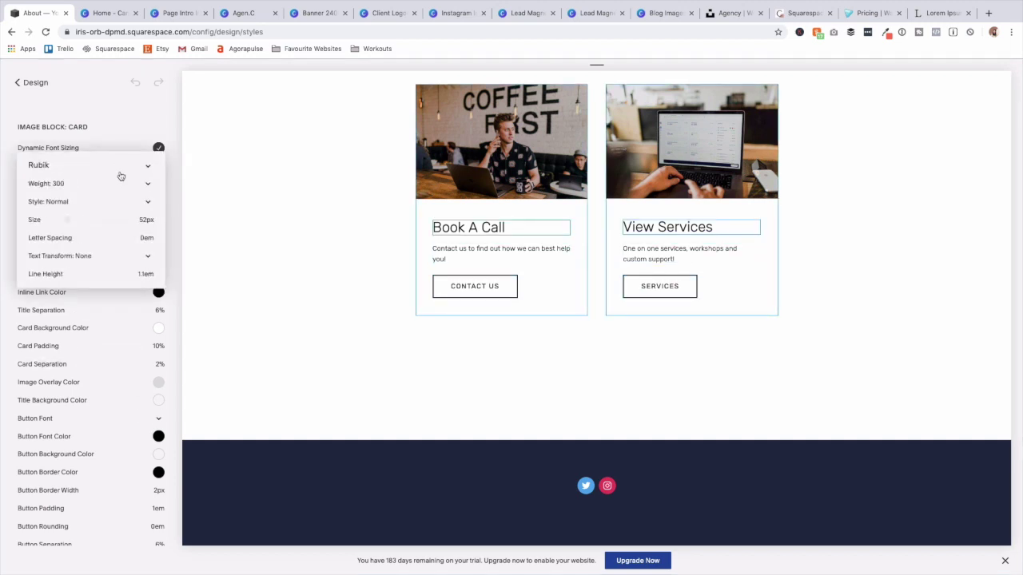
click(112, 167)
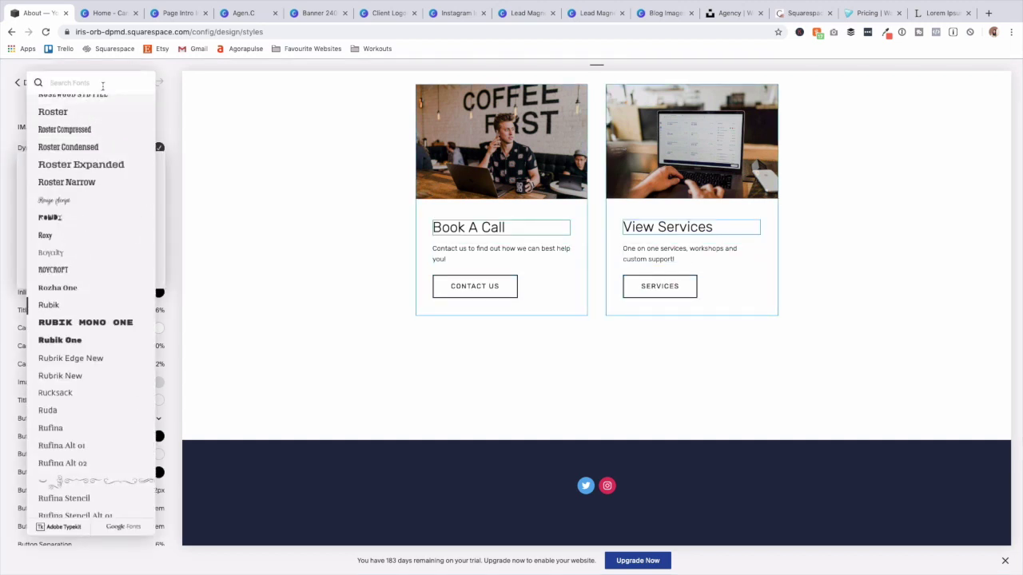
text(ne)
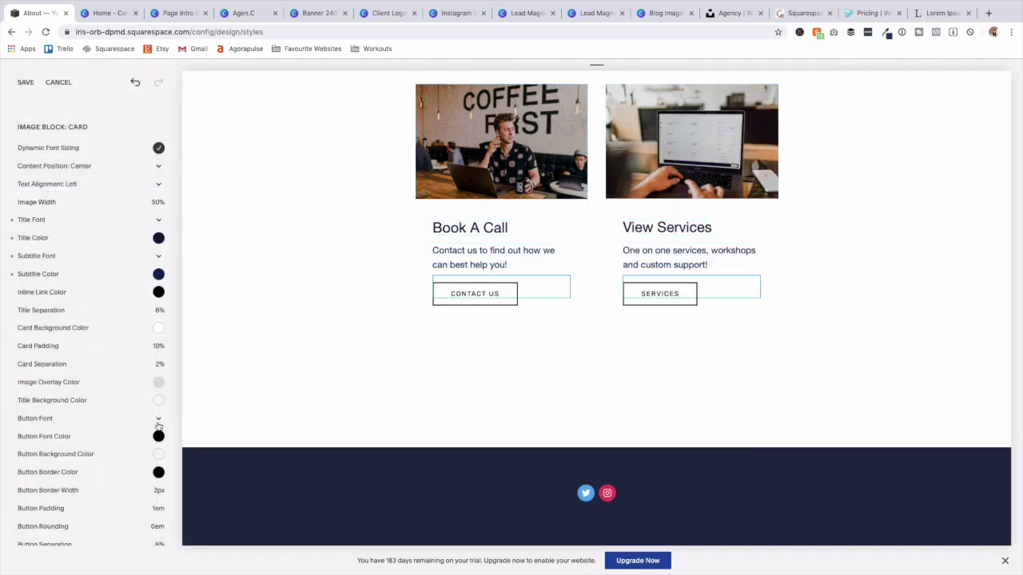
scroll(158, 352, down, 3)
click(159, 350)
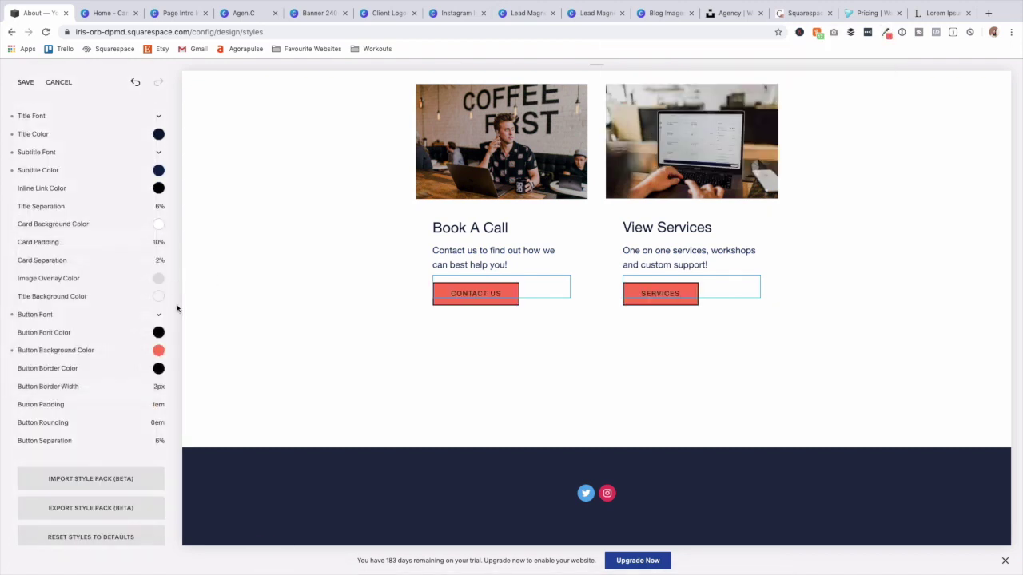
click(159, 314)
click(155, 369)
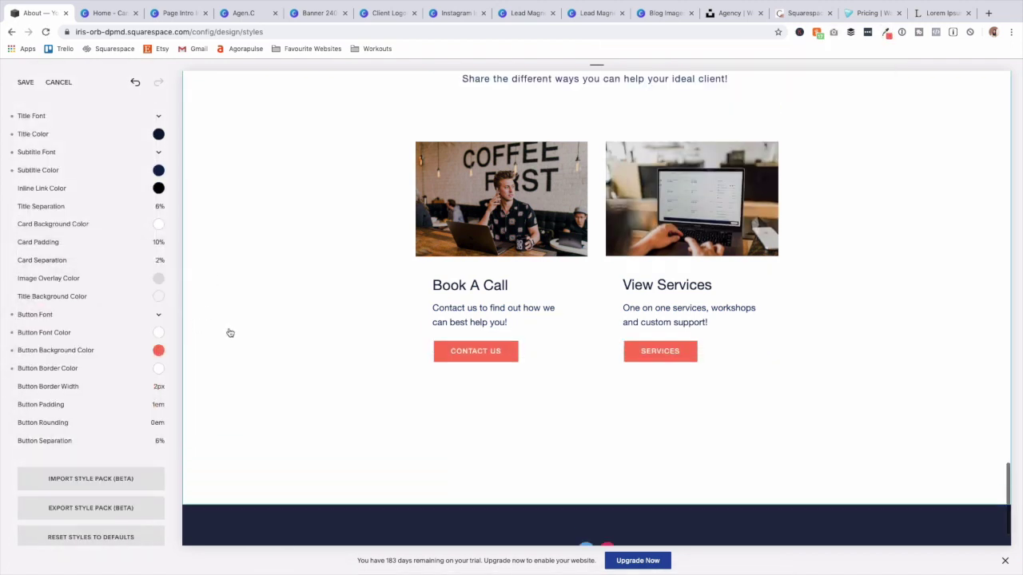
click(159, 295)
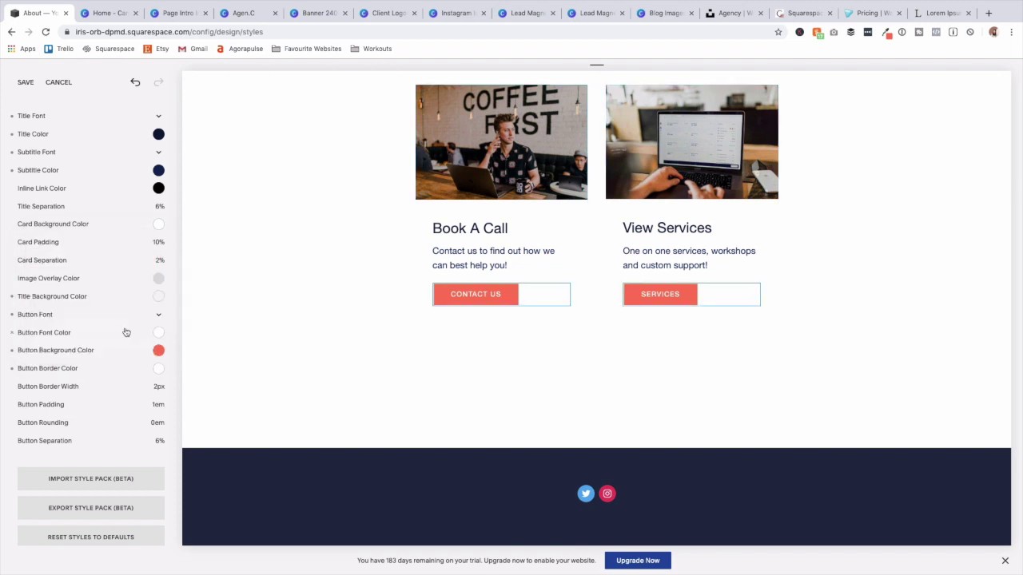
Lighten the card background, set 5% title and 0% card separation, 0px button borders, and save.
scroll(100, 332, up, 2)
drag(27, 242, 27, 240)
drag(88, 282, 79, 281)
drag(44, 335, 18, 336)
mouse_move(87, 467)
drag(45, 462, 19, 462)
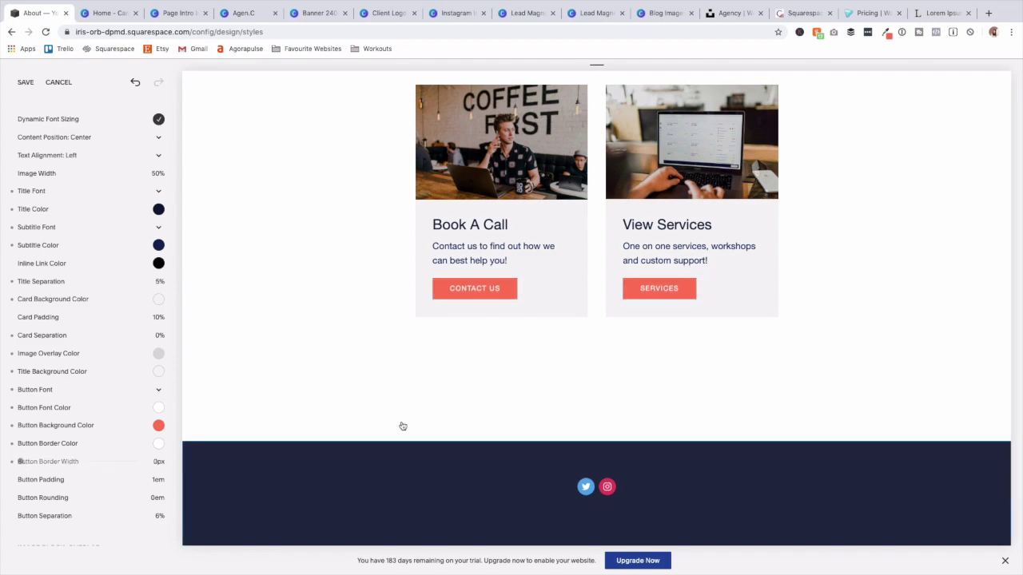
scroll(459, 417, up, 10)
scroll(459, 418, up, 15)
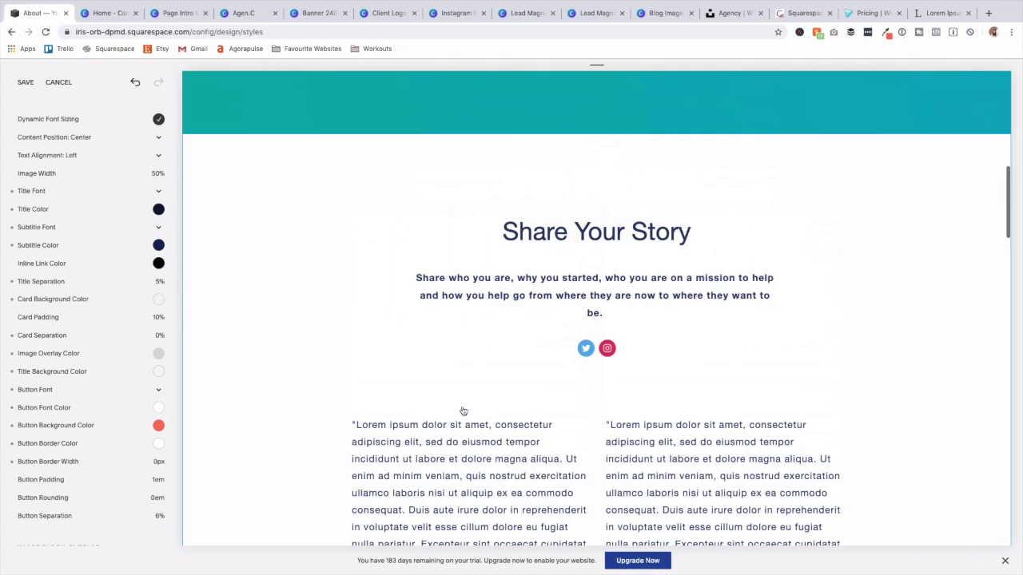
scroll(623, 481, down, 6)
scroll(623, 481, down, 4)
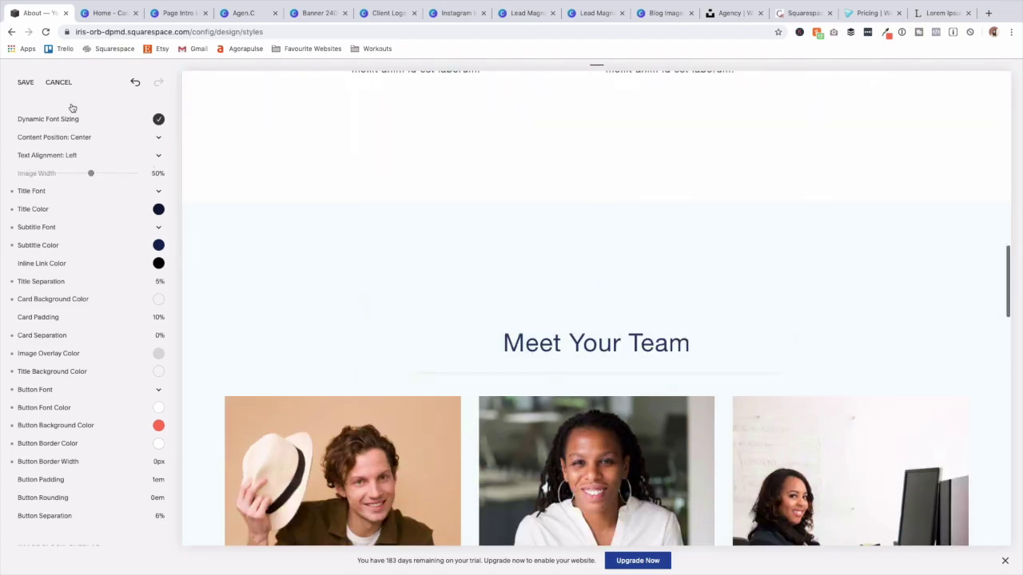
click(25, 83)
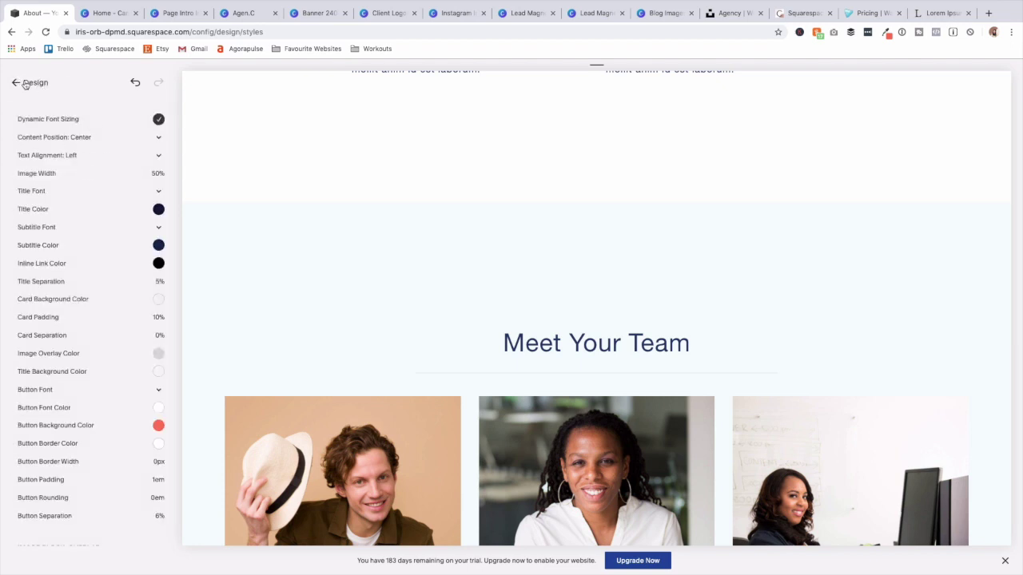
click(15, 84)
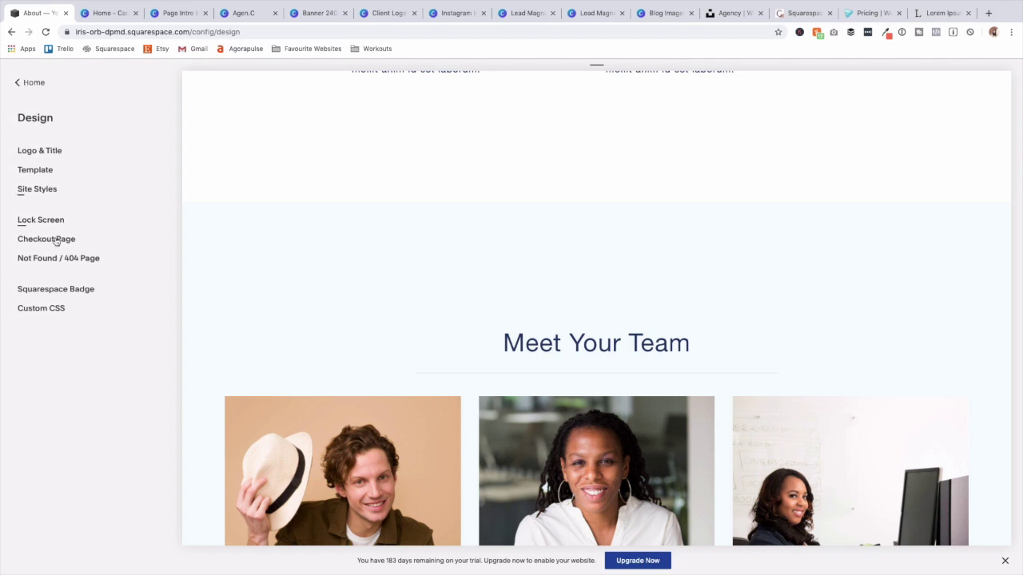
In the Pages list, move About below Home and collapse both pages' sections.
click(34, 86)
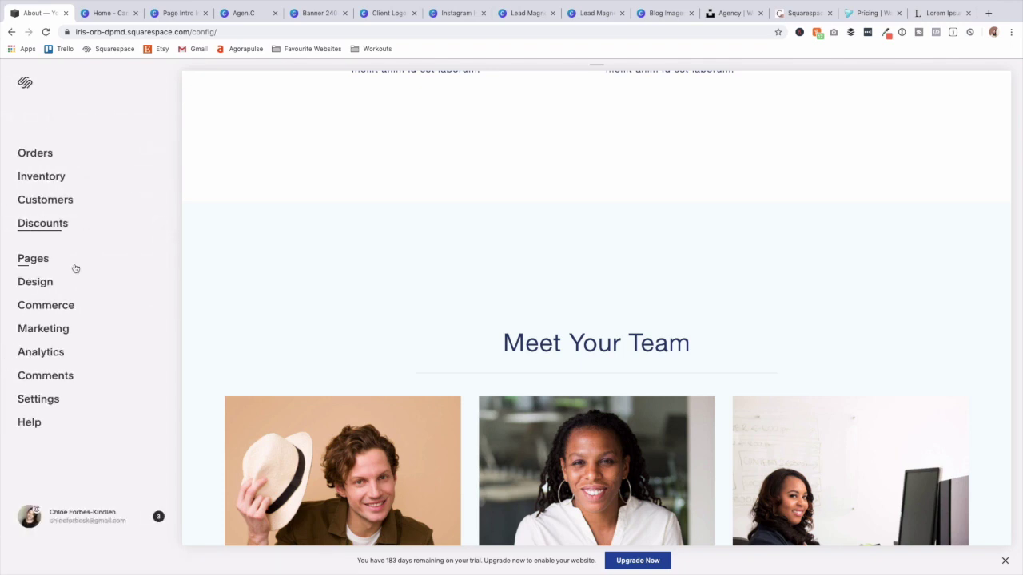
click(46, 256)
drag(59, 141, 87, 357)
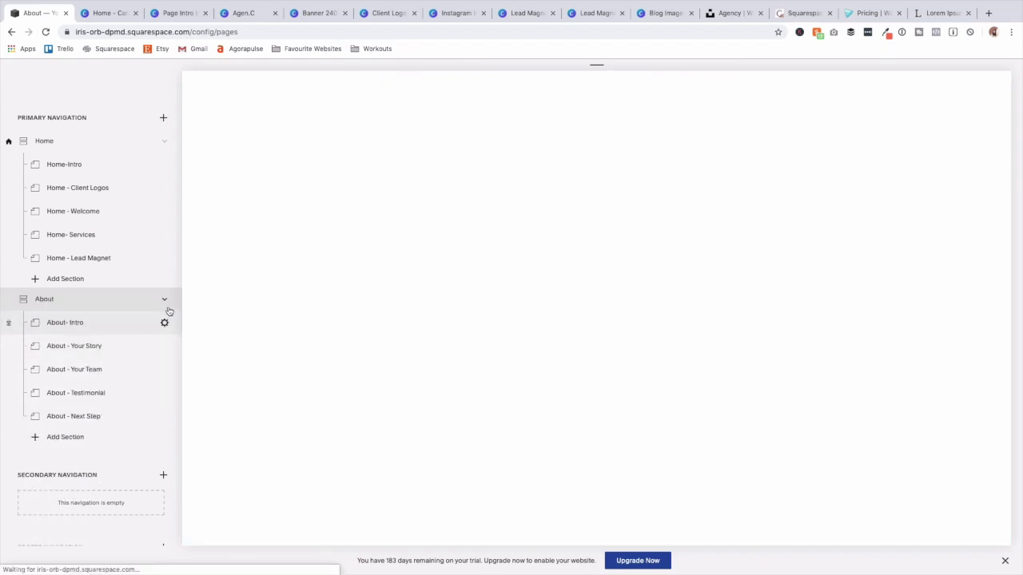
click(167, 299)
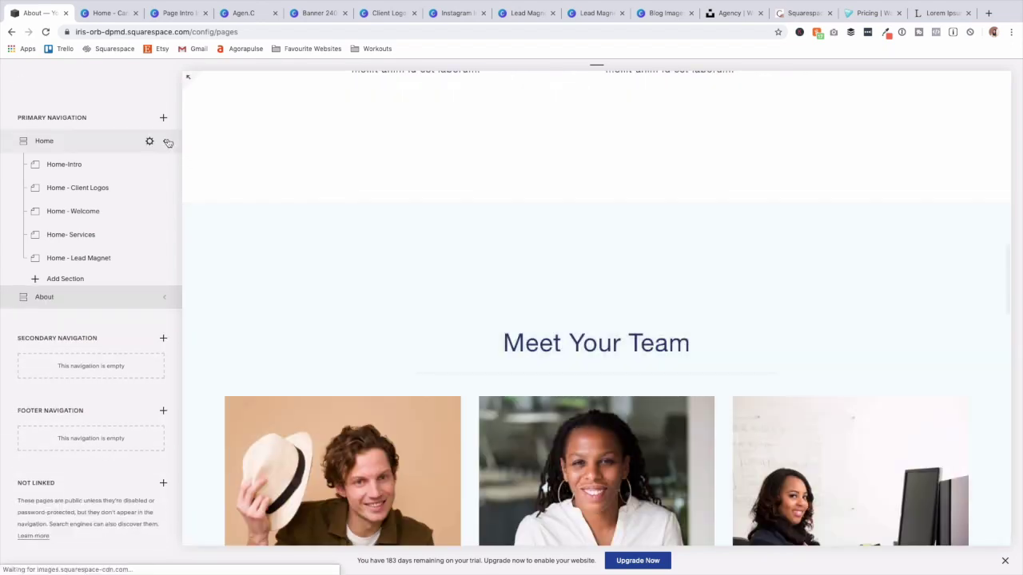
click(167, 141)
scroll(311, 237, up, 15)
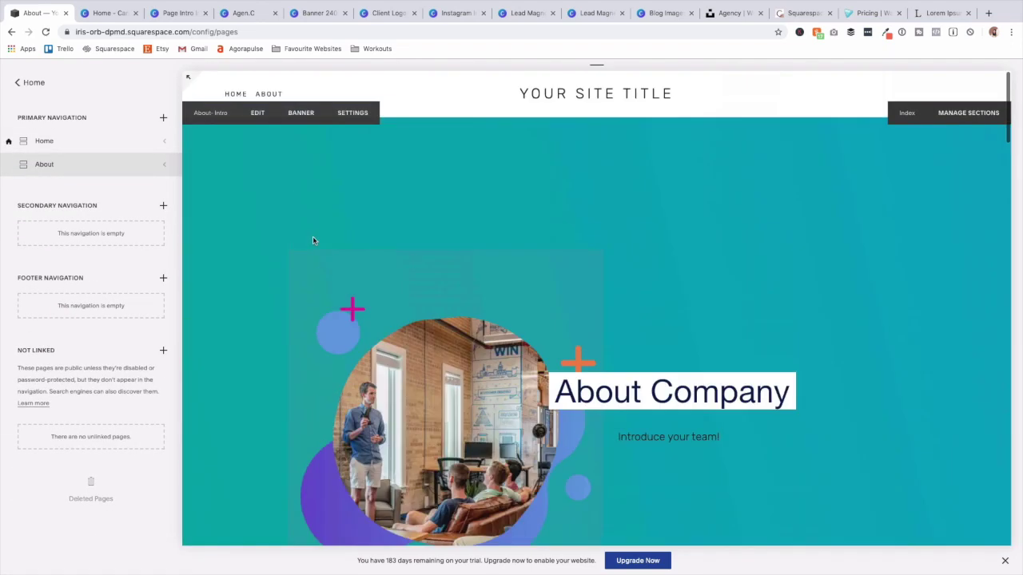
Add a blank index page named Services and place it after About.
click(163, 120)
click(153, 274)
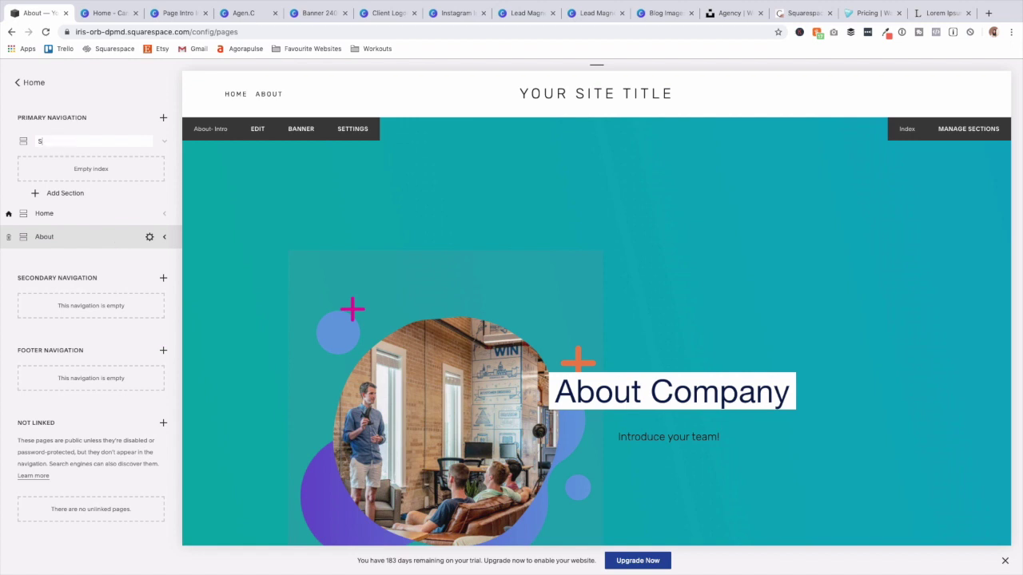
key(Return)
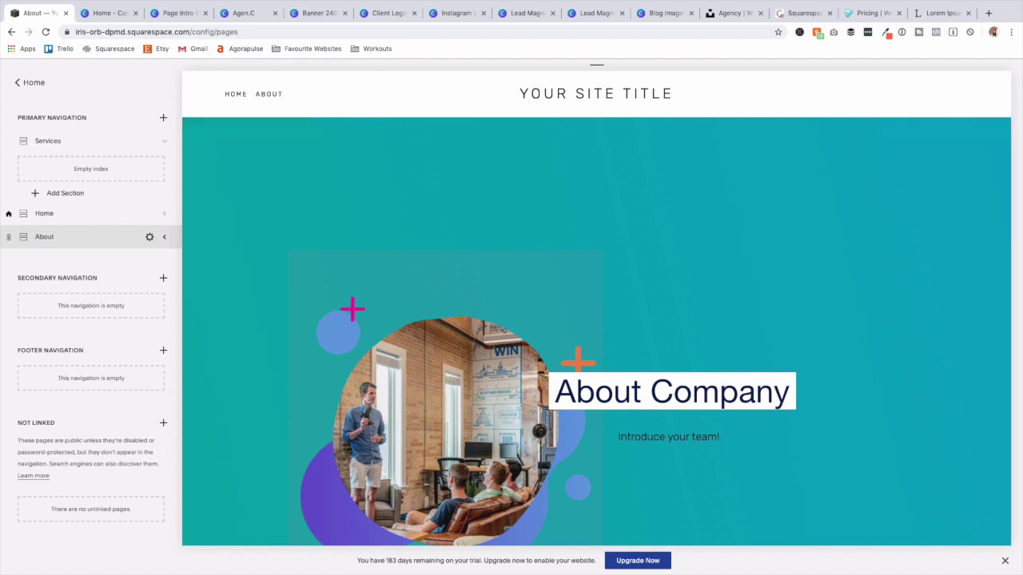
drag(53, 143, 67, 250)
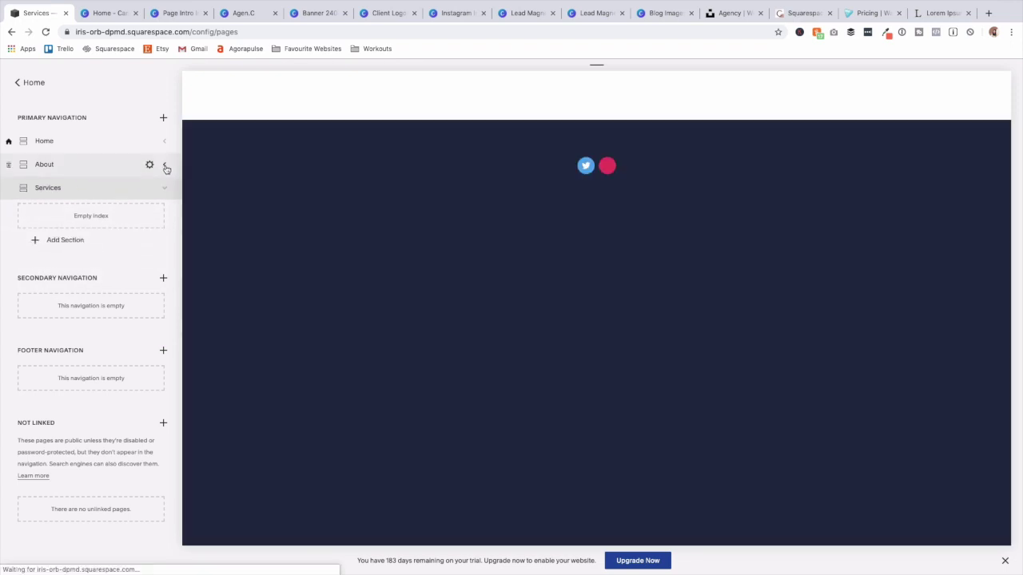
Duplicate the About- Intro section and move the copy under Services as Services - Intro.
click(165, 165)
click(164, 190)
scroll(596, 379, down, 5)
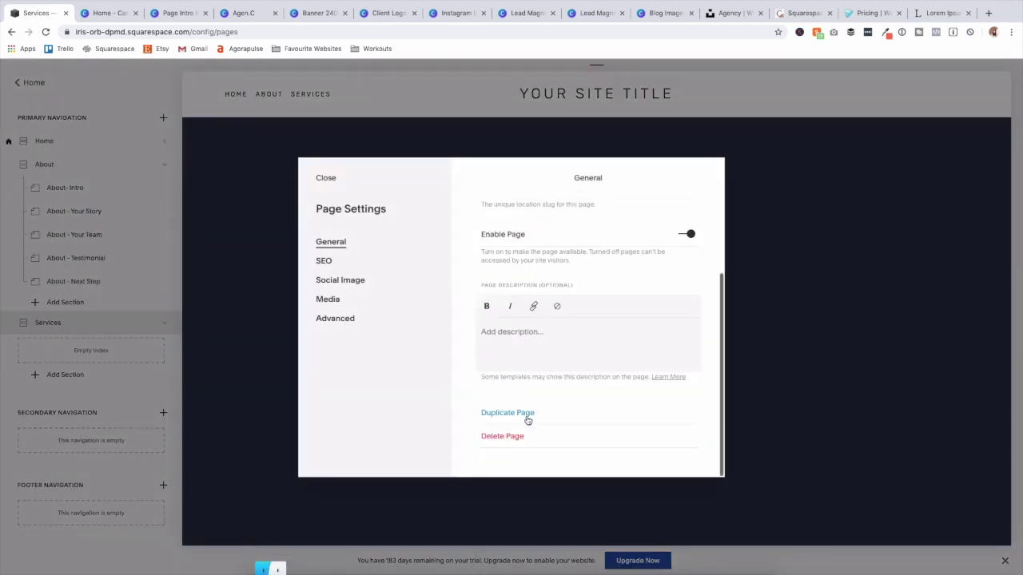
click(528, 414)
click(551, 349)
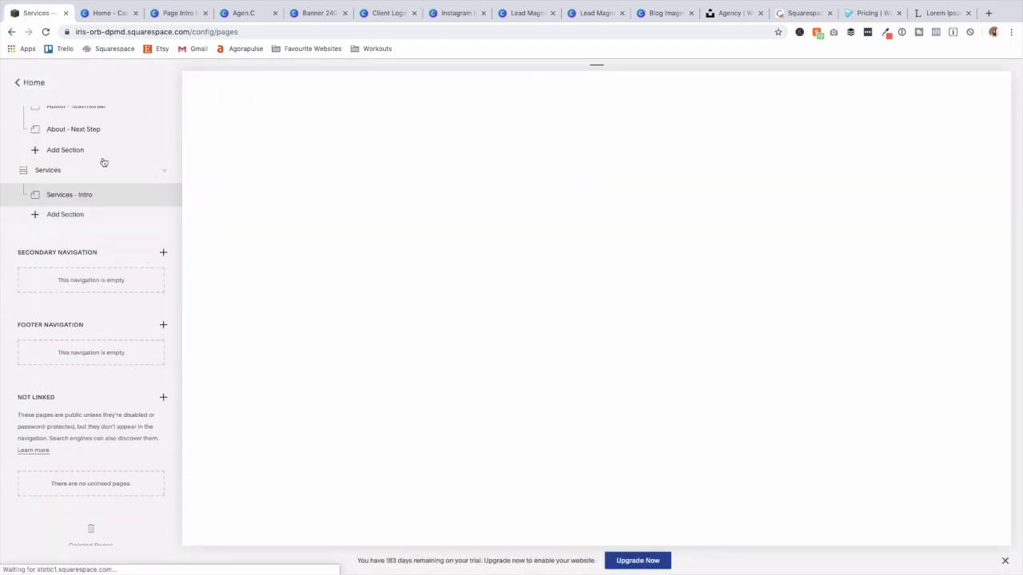
drag(104, 162, 117, 354)
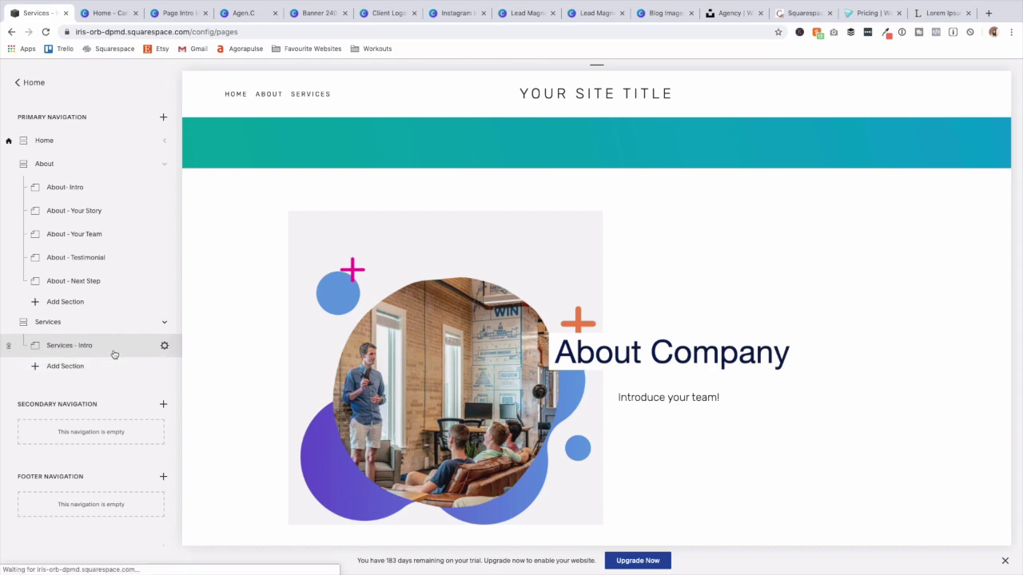
Replace the Services - Intro image with the new office photo.
click(158, 330)
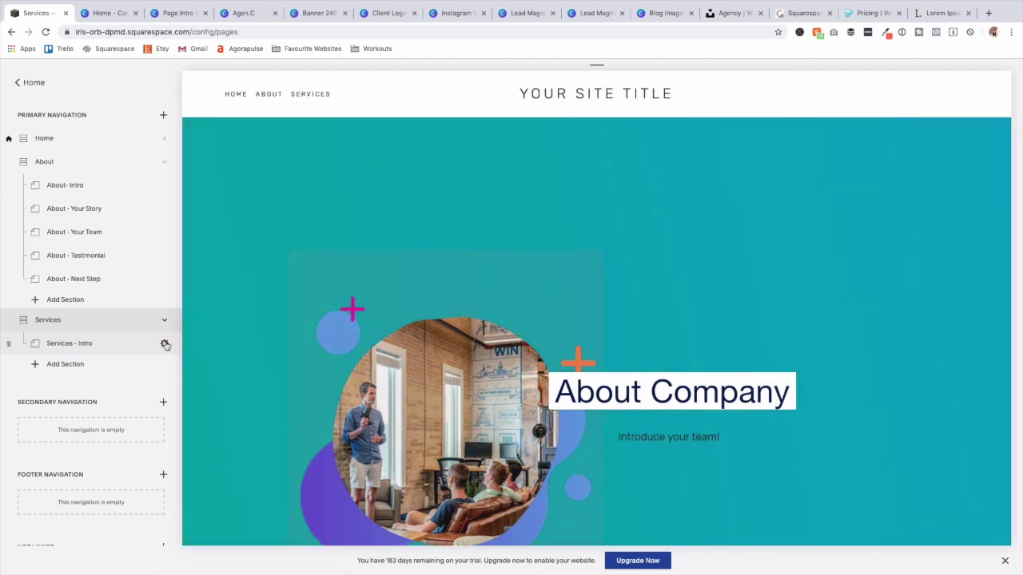
click(165, 344)
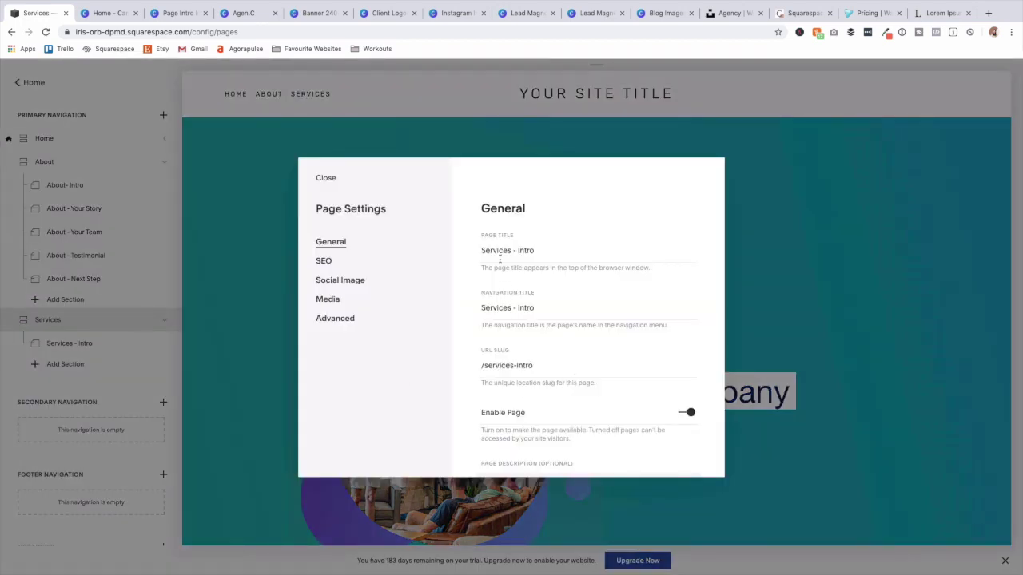
click(327, 180)
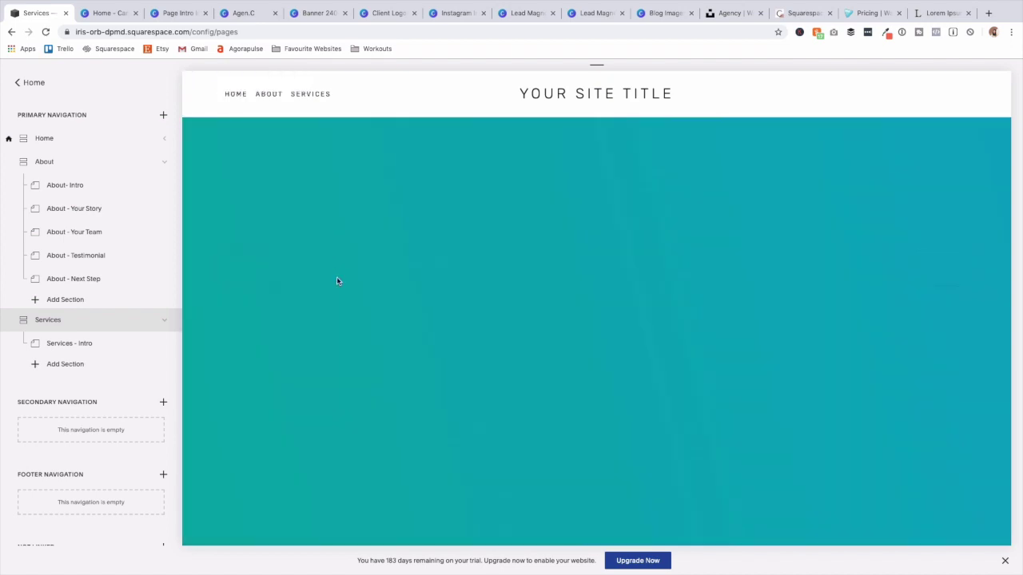
click(336, 280)
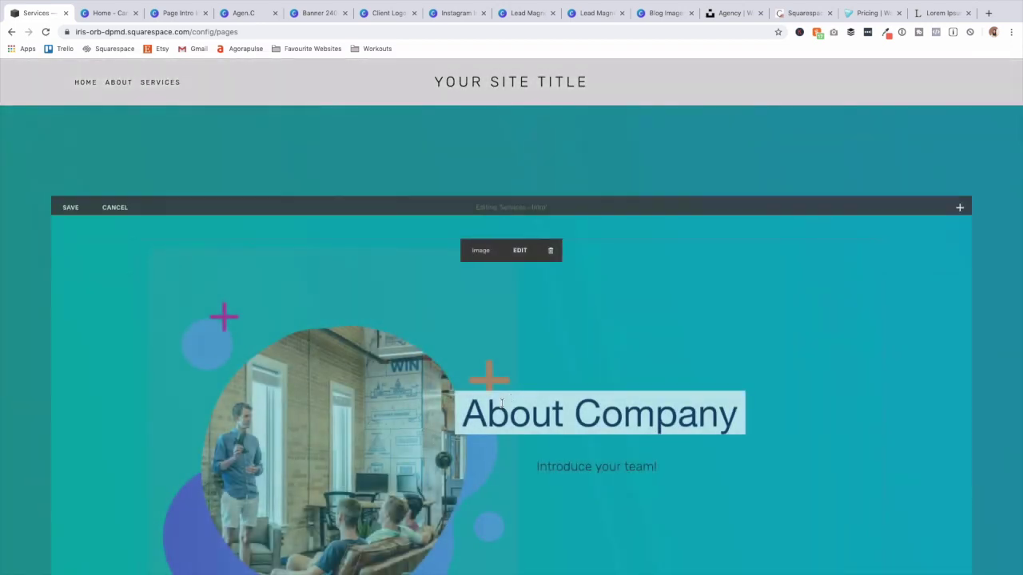
click(520, 250)
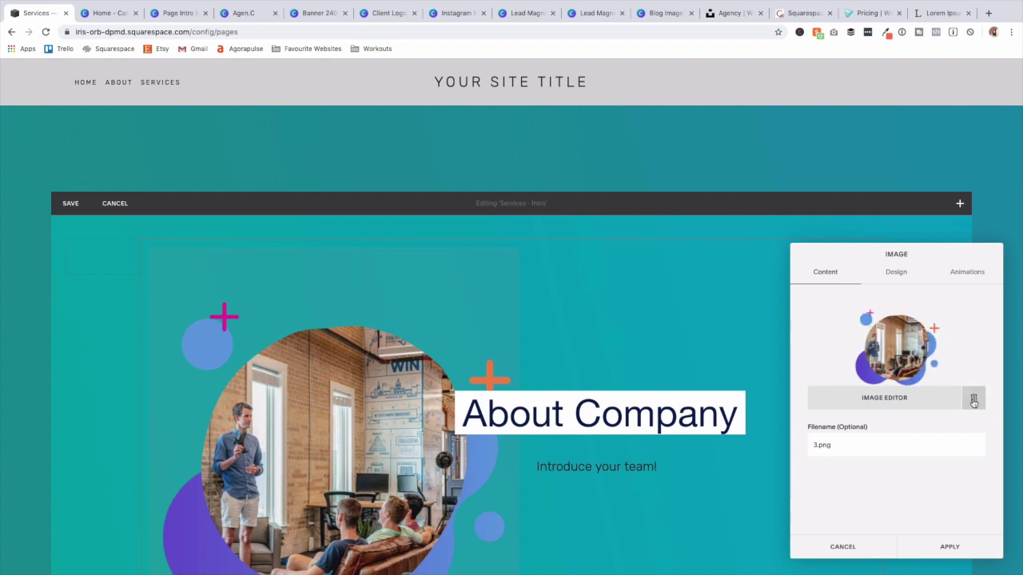
click(973, 398)
click(879, 375)
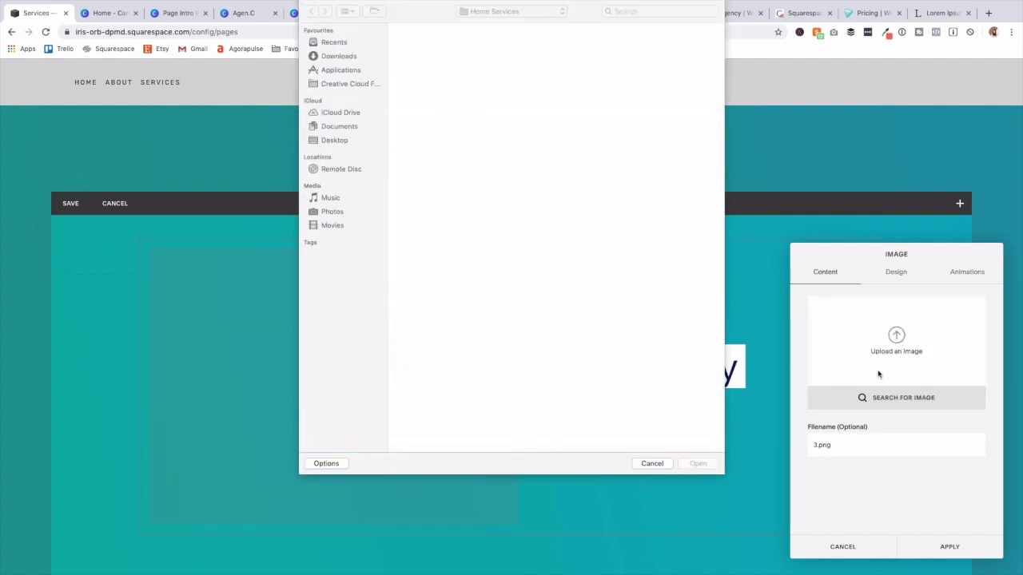
click(650, 461)
click(896, 274)
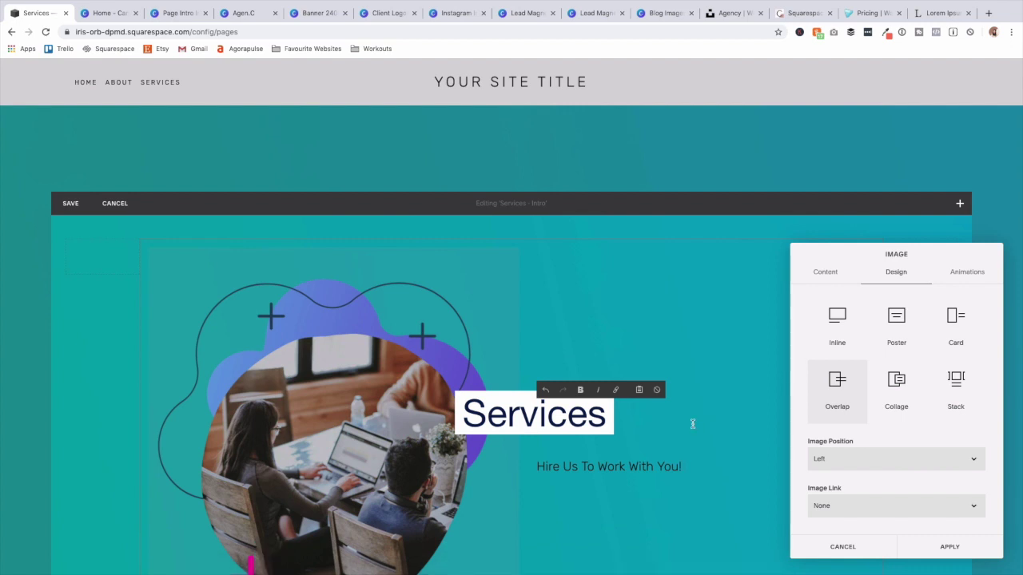
Turn the image link into a button labelled 'CONTACT TODAY'.
click(871, 507)
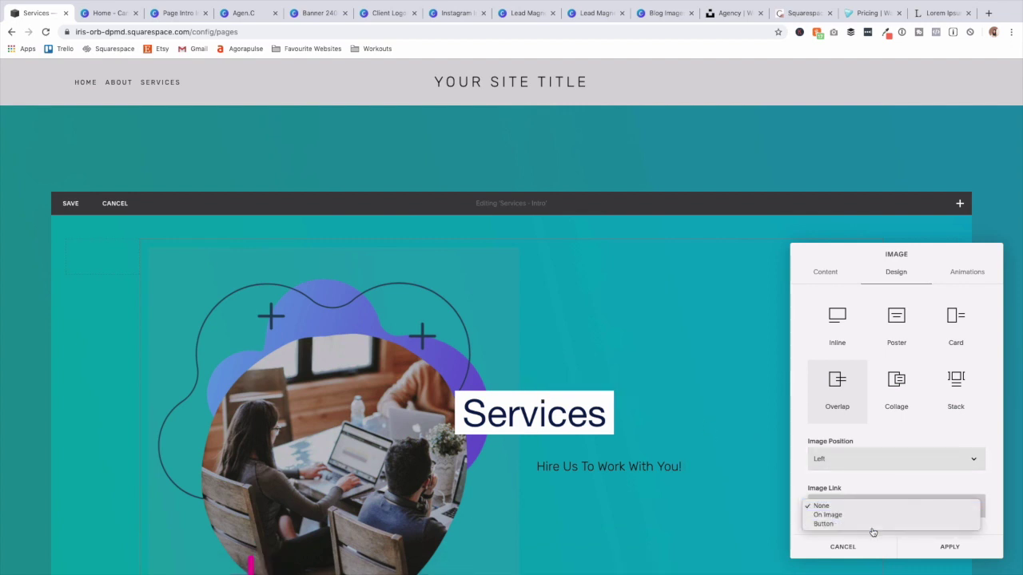
click(871, 524)
click(859, 464)
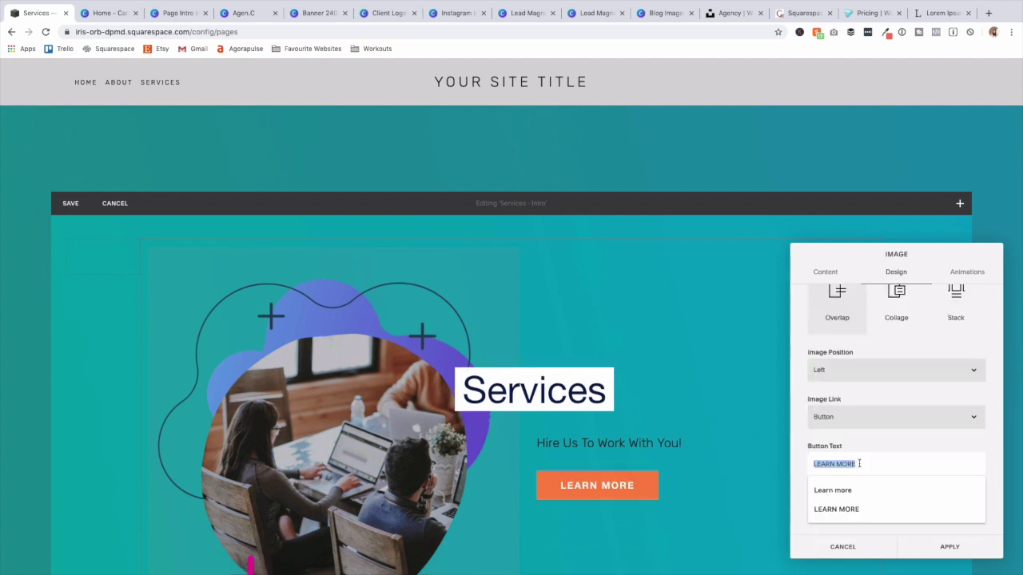
text(contact toda)
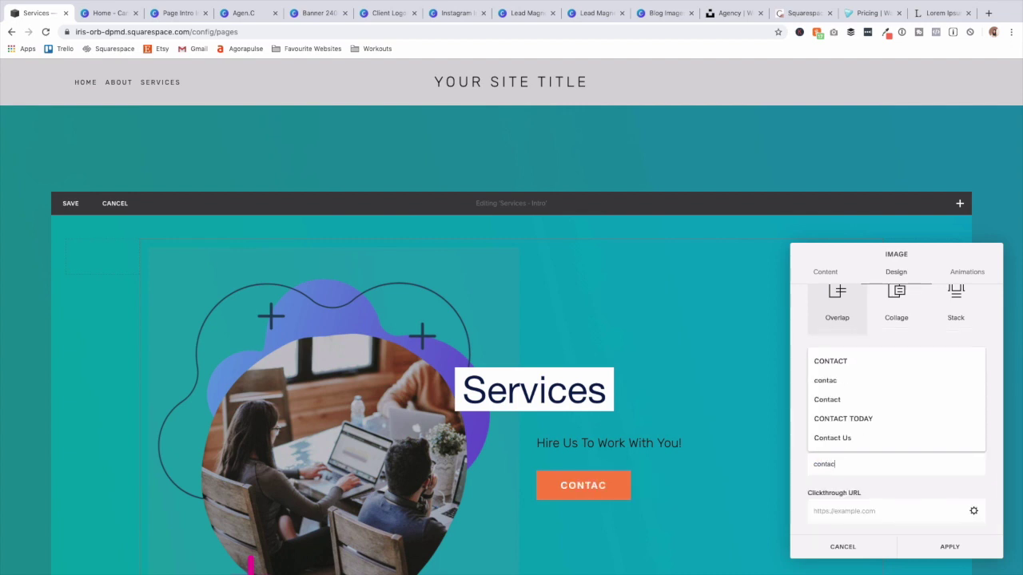
click(888, 489)
Leave the button without a link target, apply the changes and save the Services intro section.
click(974, 511)
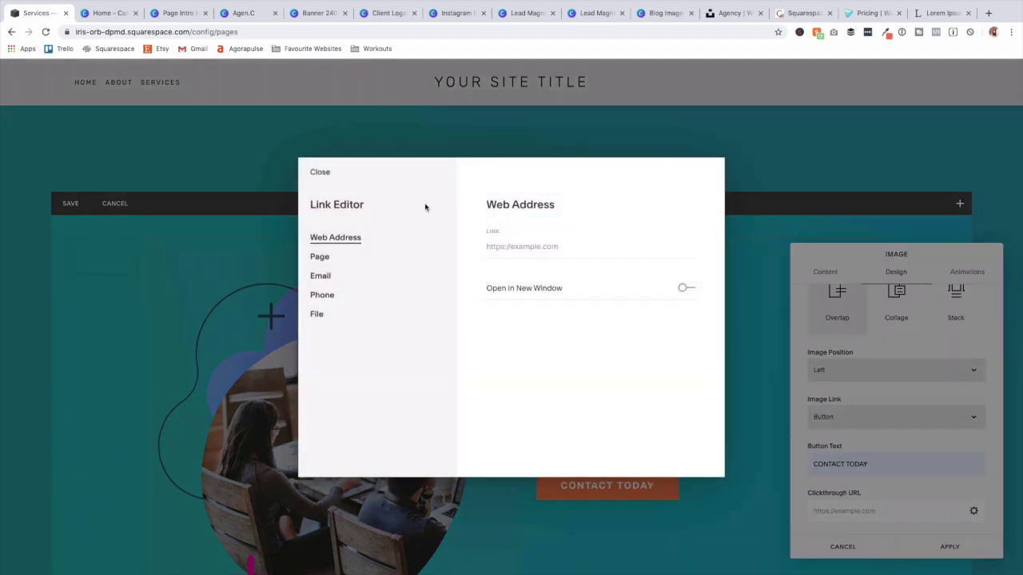
click(320, 257)
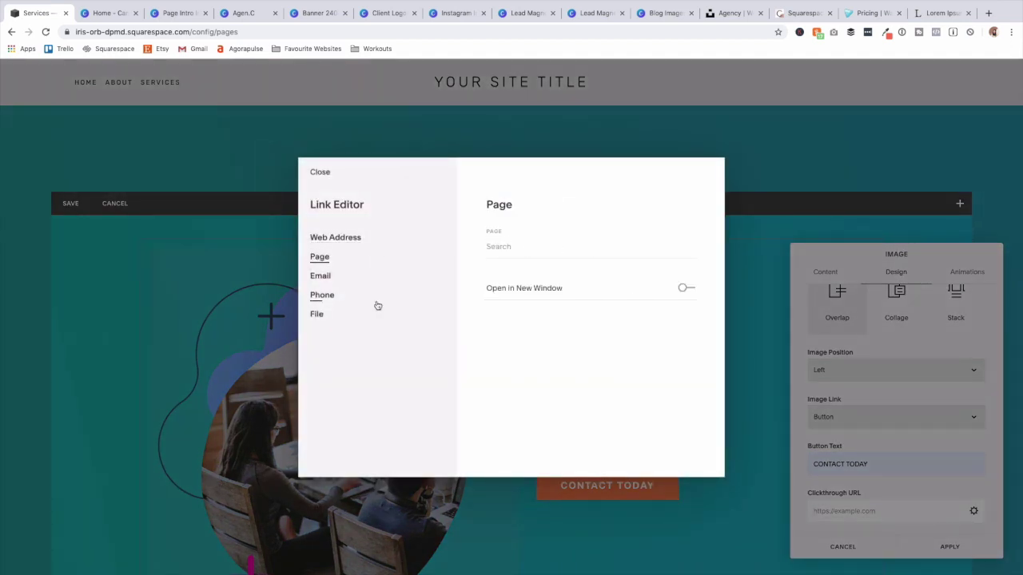
click(320, 276)
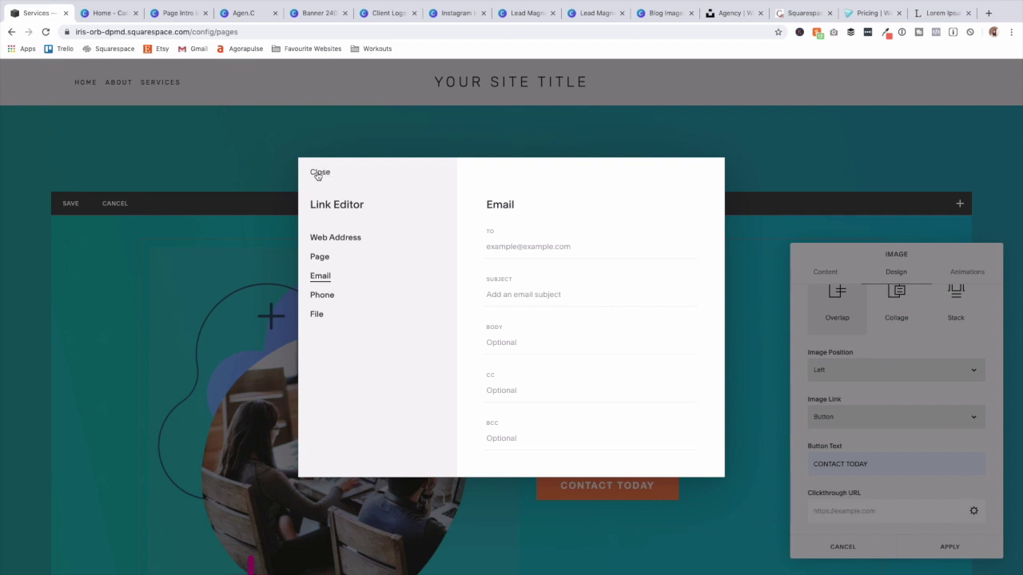
click(319, 173)
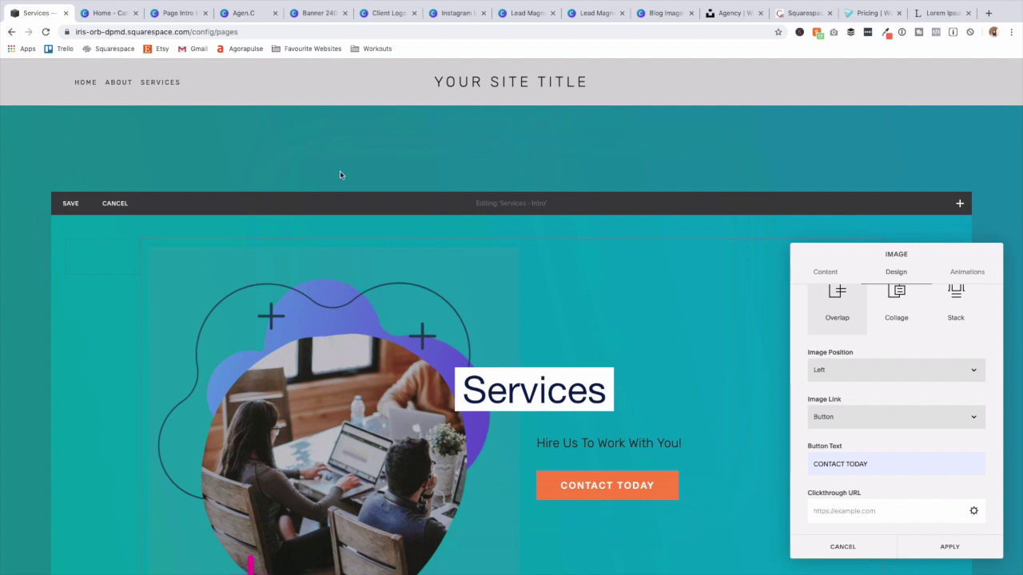
click(933, 547)
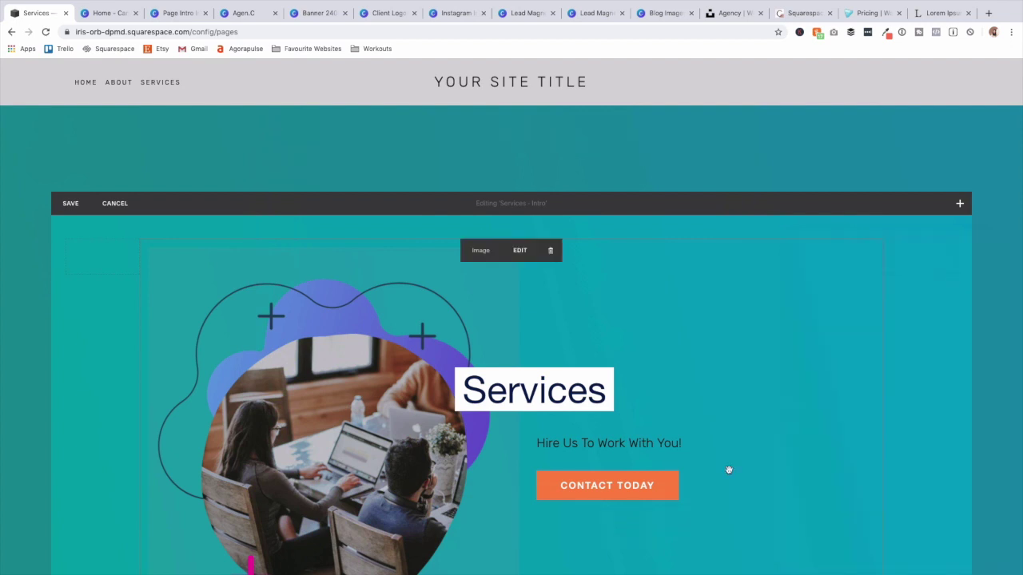
click(62, 202)
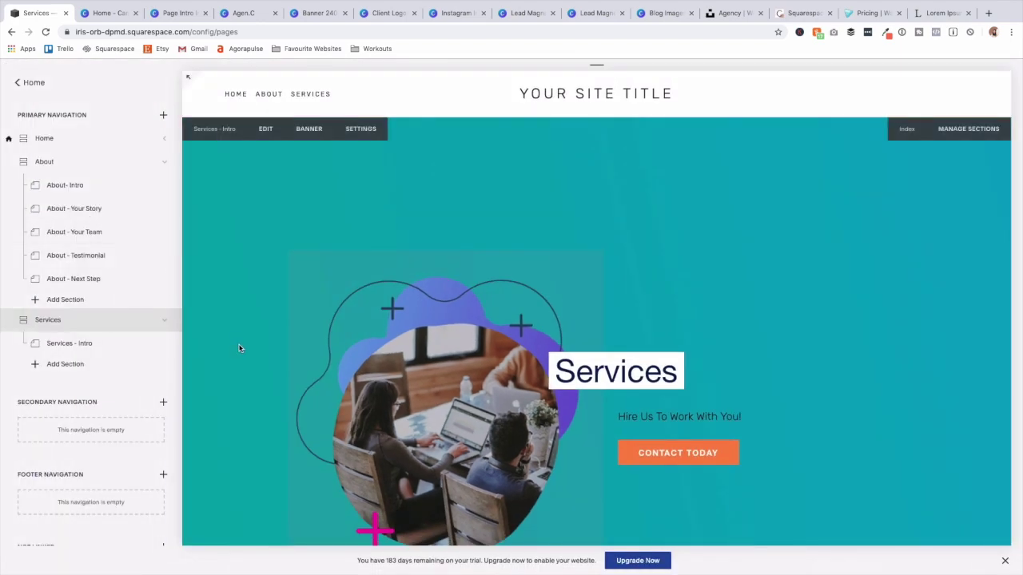
Duplicate the About - Your Story page as 'Services - More Info' and move it up toward Services.
click(164, 208)
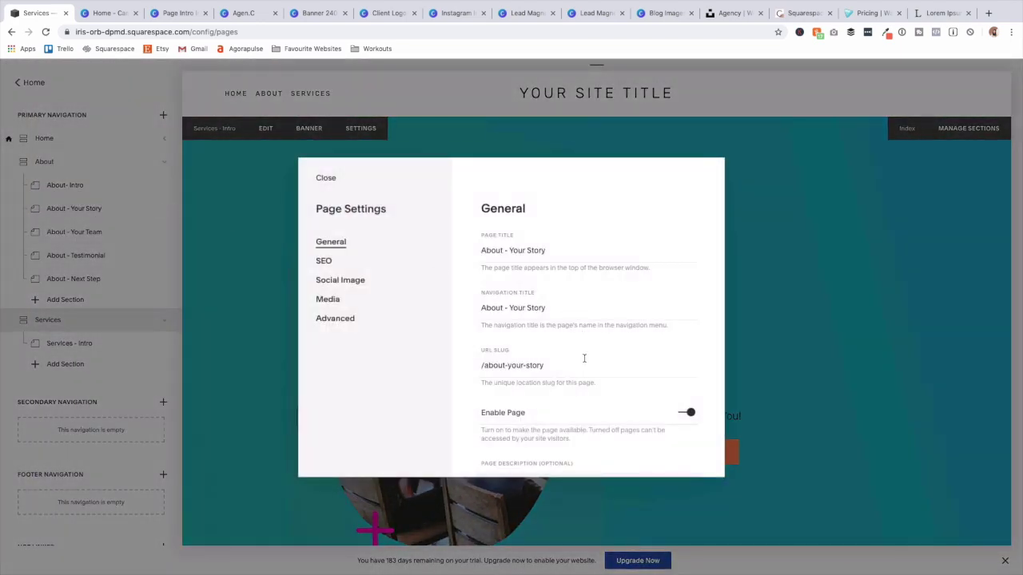
scroll(581, 349, down, 3)
click(525, 414)
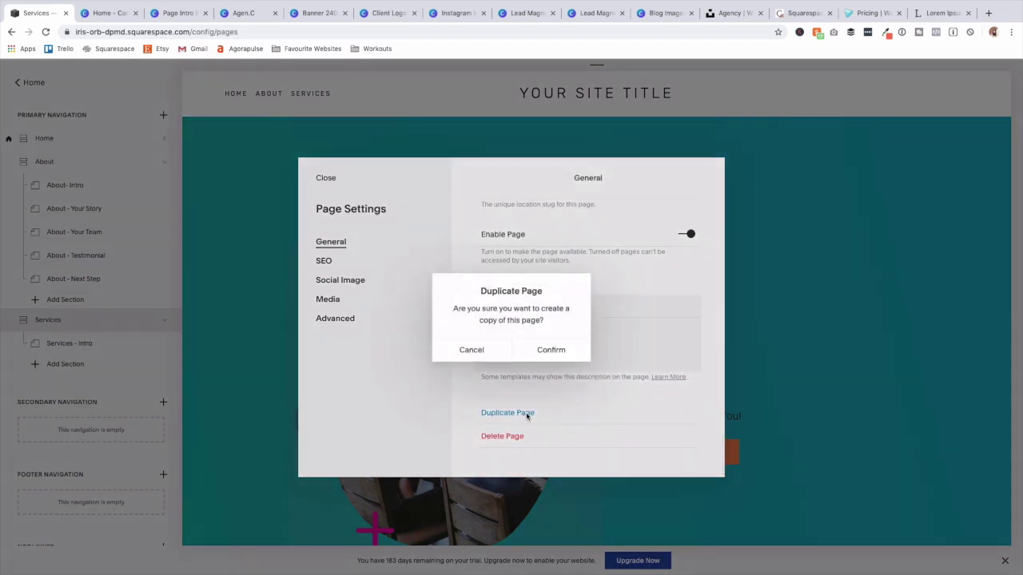
click(549, 350)
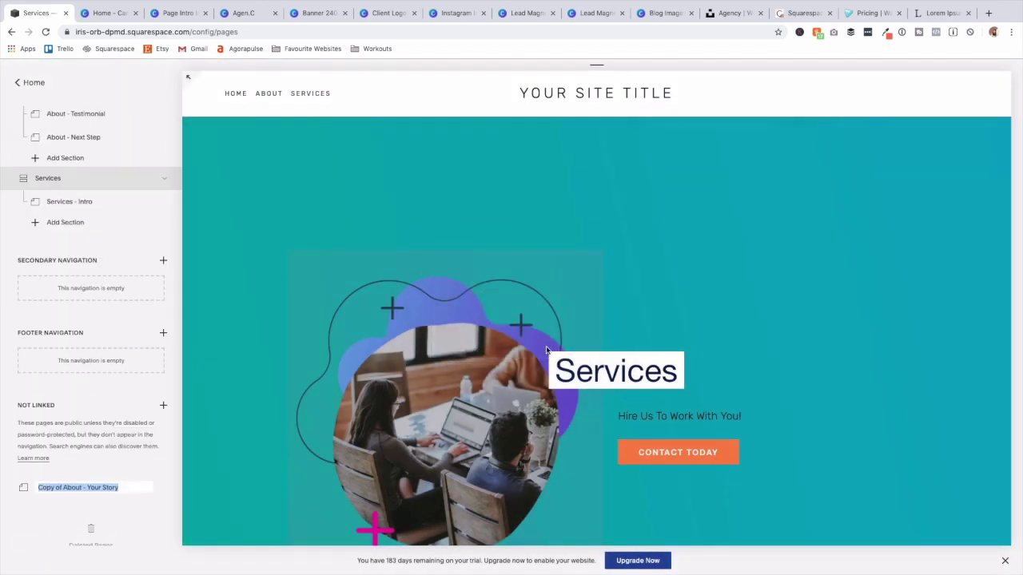
text(Services - More Info)
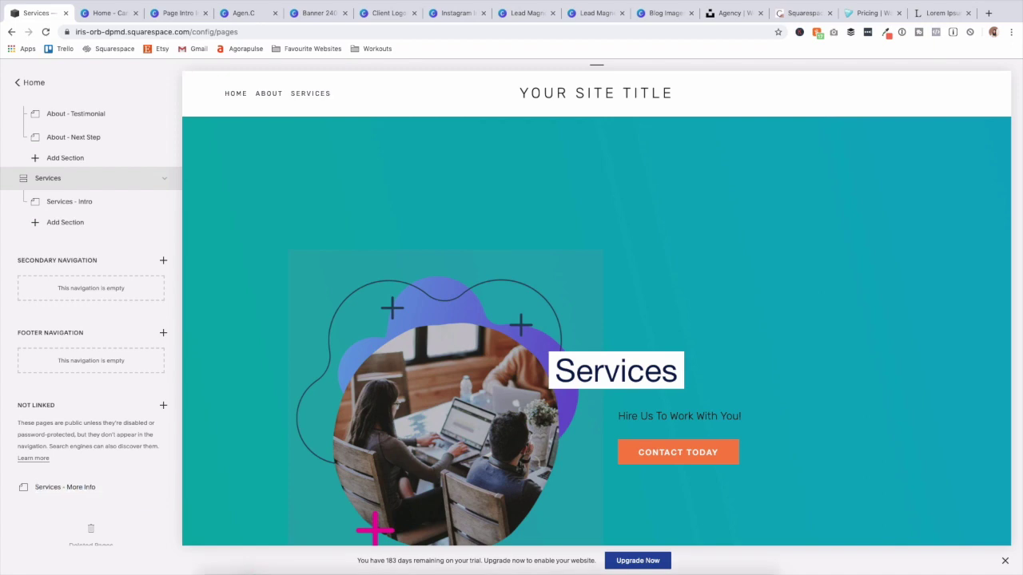
key(Return)
drag(87, 486, 112, 225)
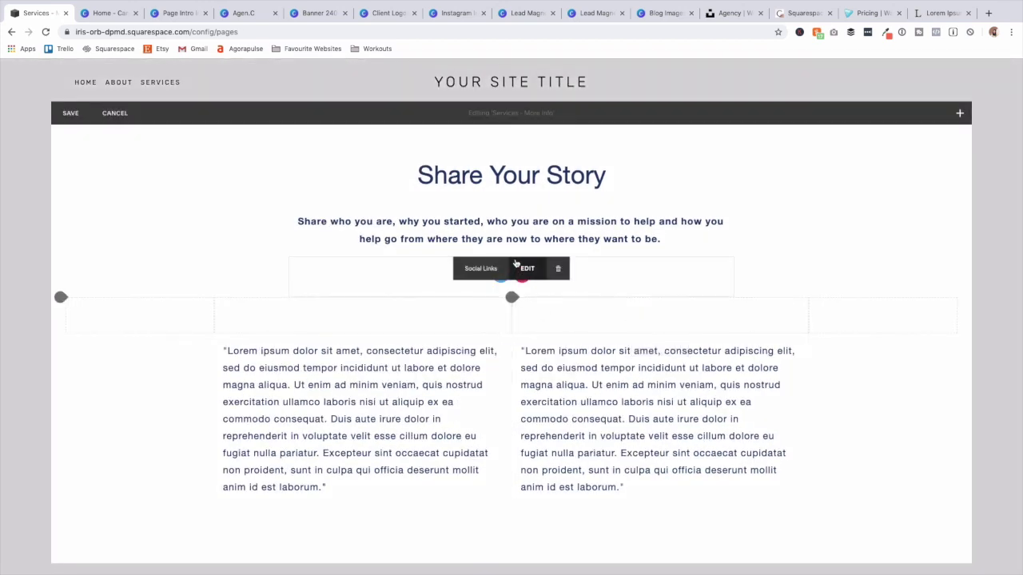
Delete the social links block, retitle it 'Introduction' with subheading 'How We Can Best Help You!', and save.
click(558, 268)
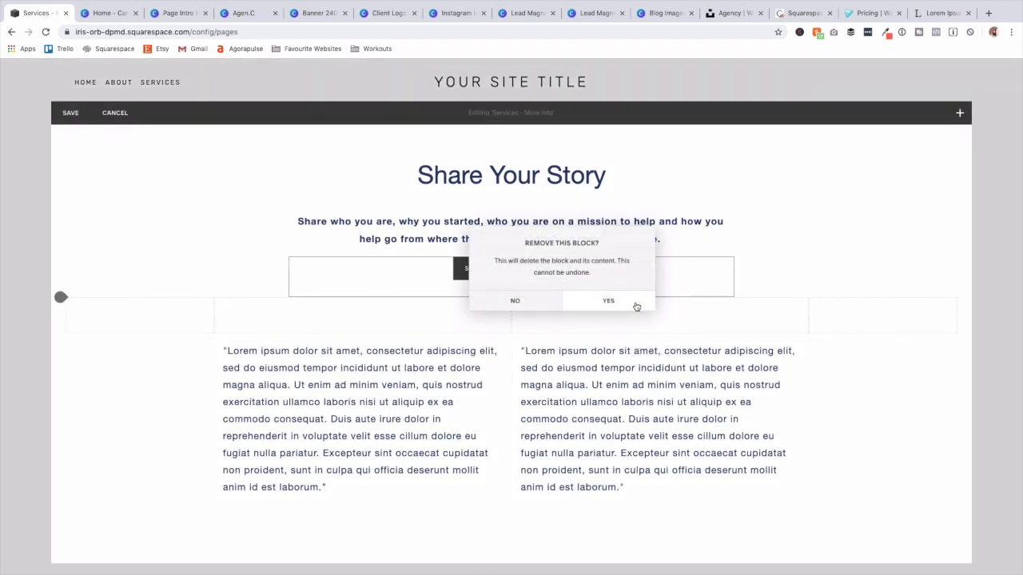
click(608, 301)
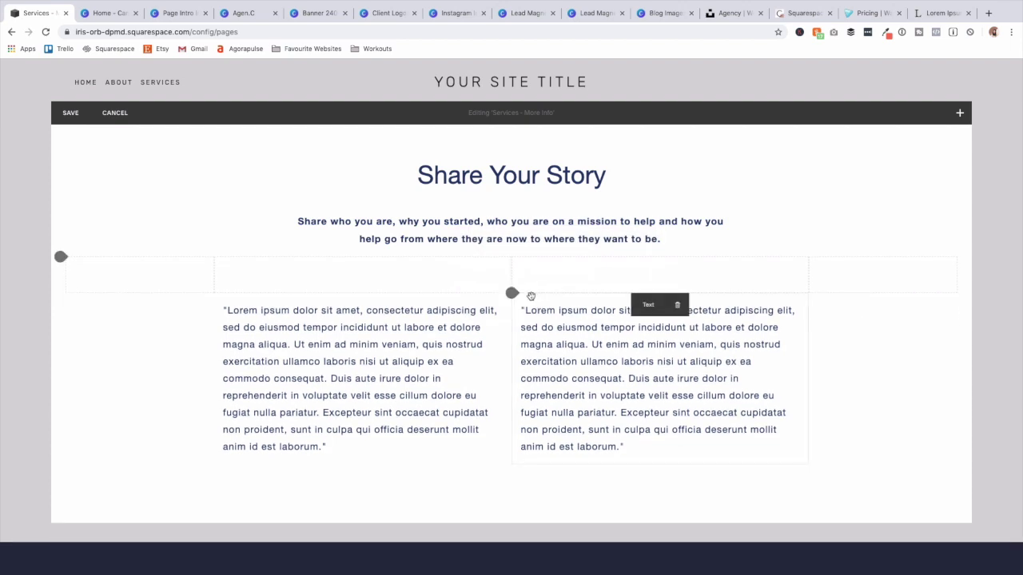
triple_click(485, 177)
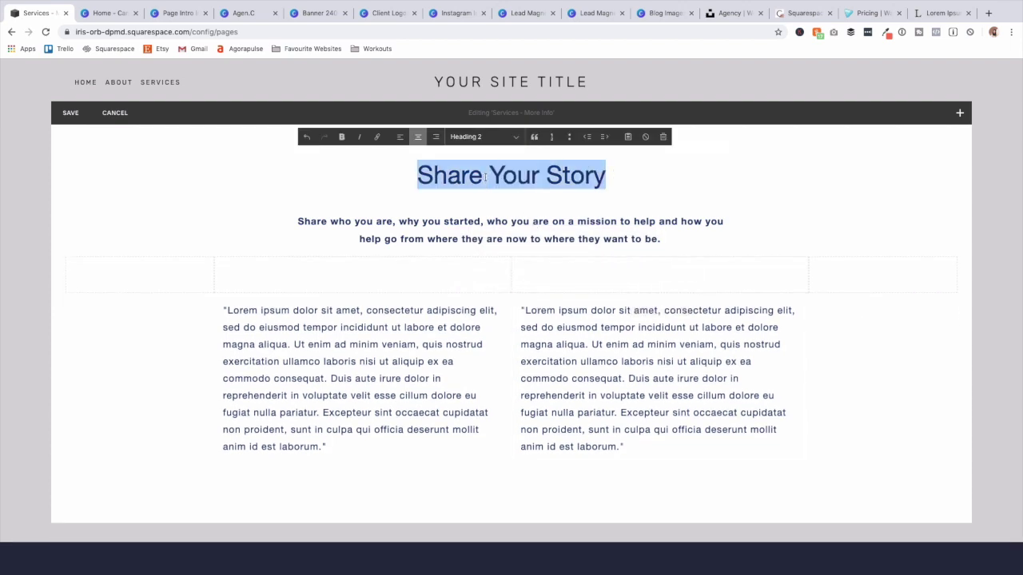
text(Introduction)
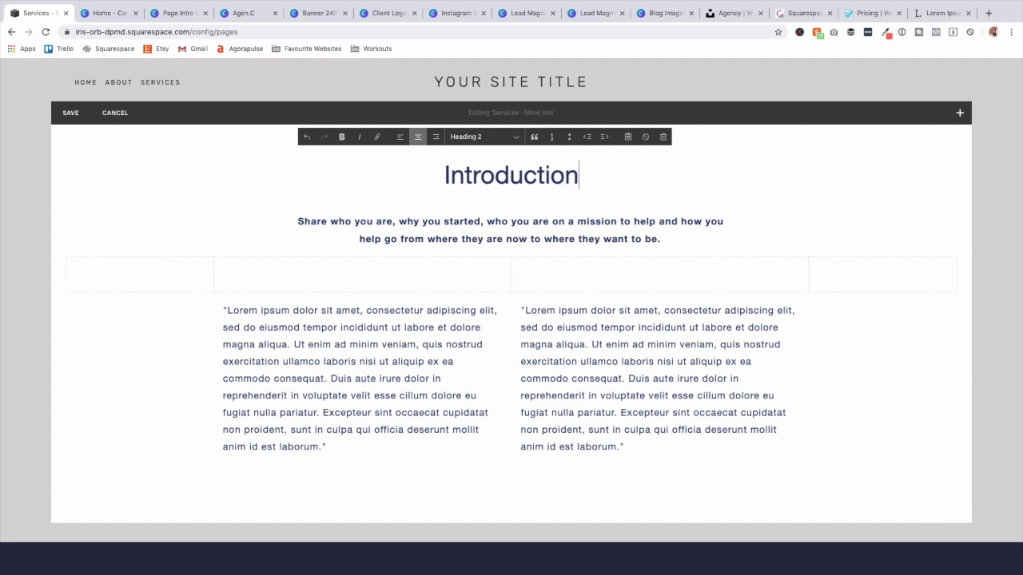
triple_click(490, 224)
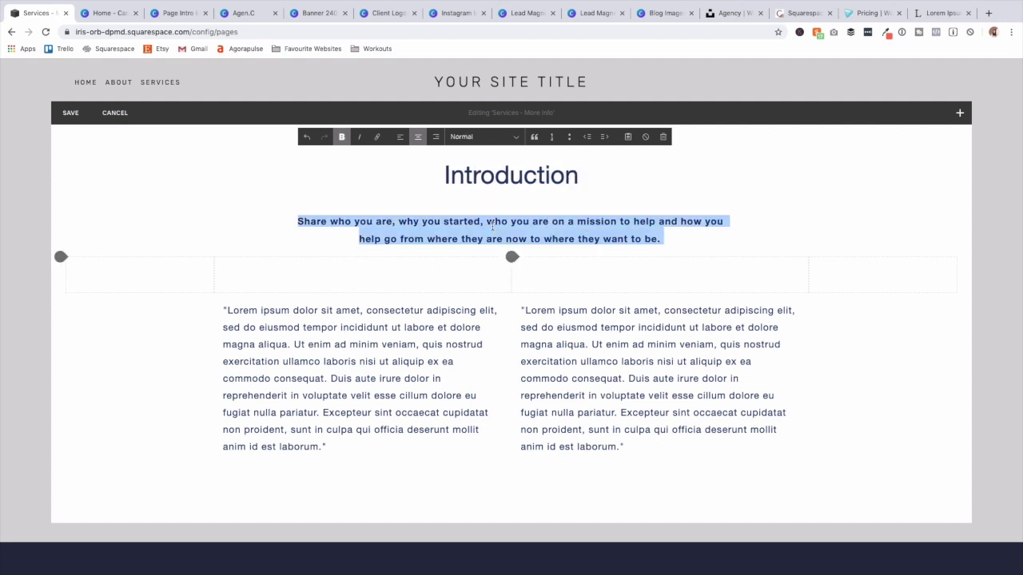
text(How We Can Best Help You!)
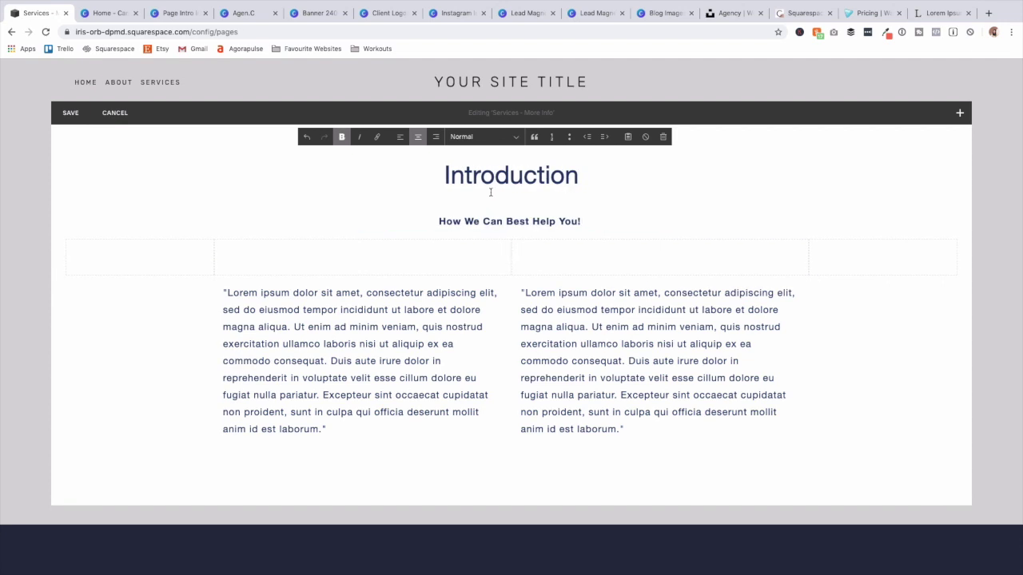
click(73, 113)
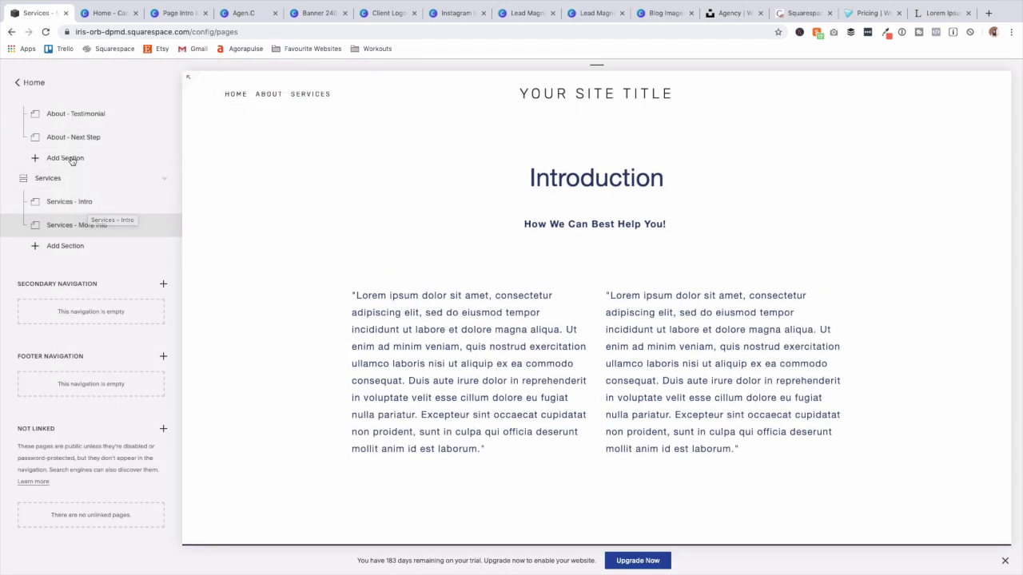
Create a blank page under Services with page and navigation title 'Services - CTA 1', then start editing it.
click(65, 246)
click(212, 173)
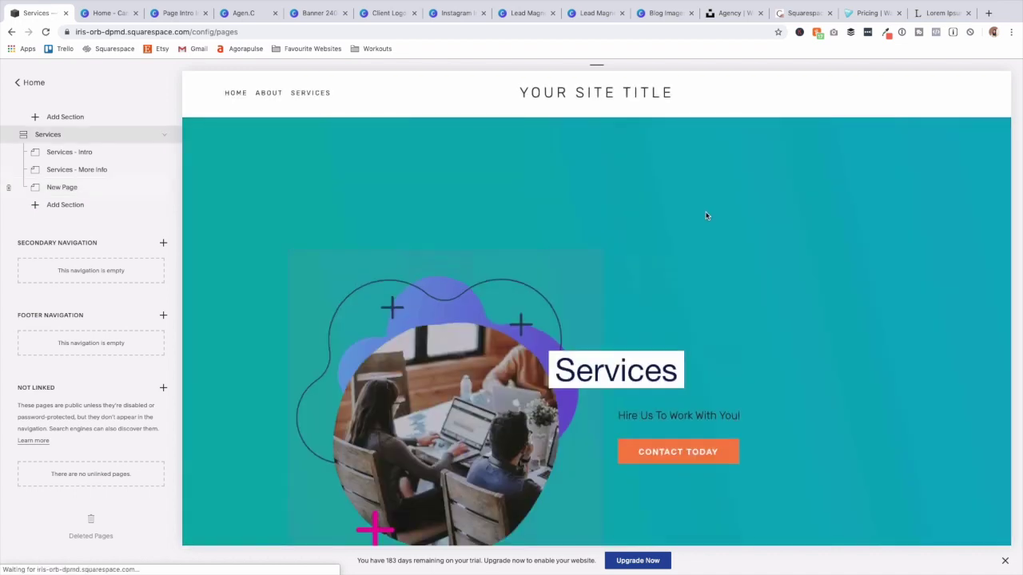
click(165, 188)
triple_click(503, 250)
text(Services - CTA 1)
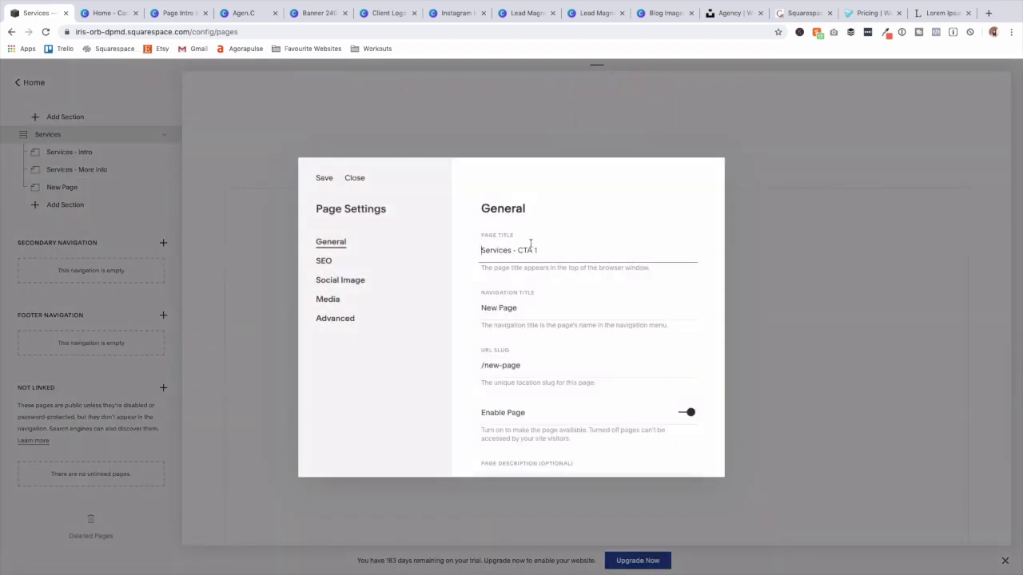
triple_click(528, 308)
text(Services - CTA 1)
double_click(536, 360)
click(329, 178)
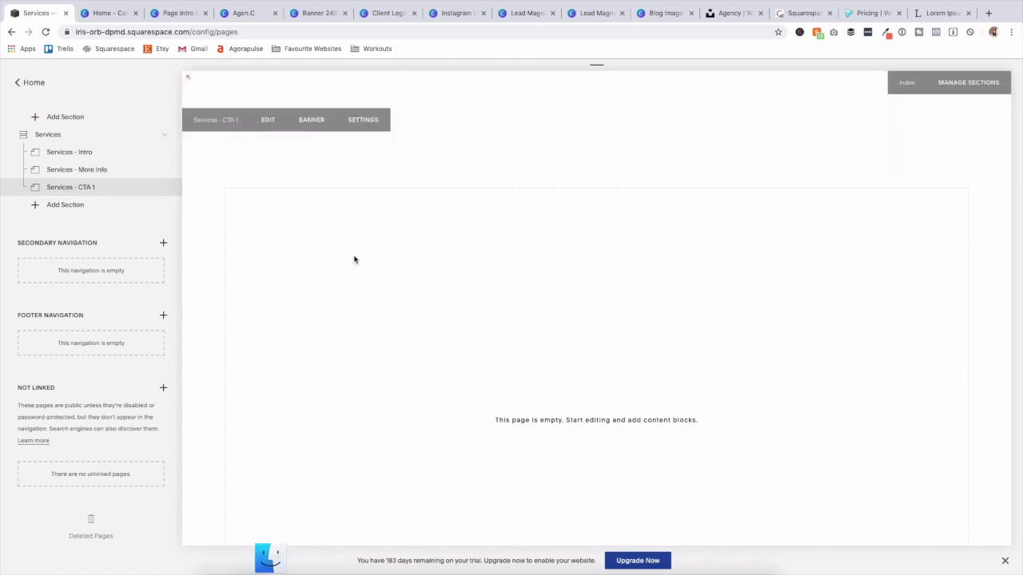
click(274, 120)
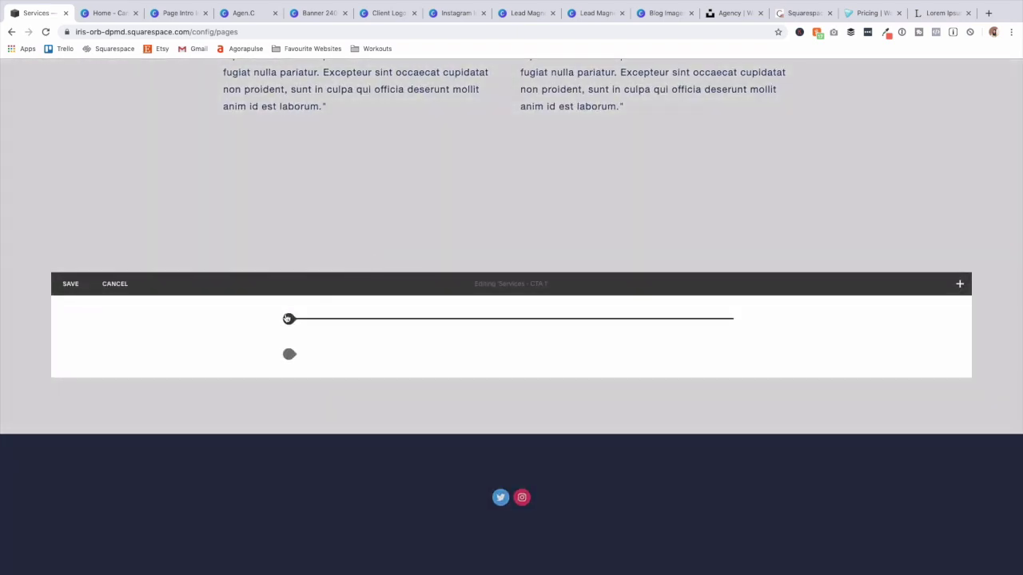
Add a text block with the call-to-action text, making 'Insert Your Call To Action' a Heading 2.
click(289, 319)
click(321, 230)
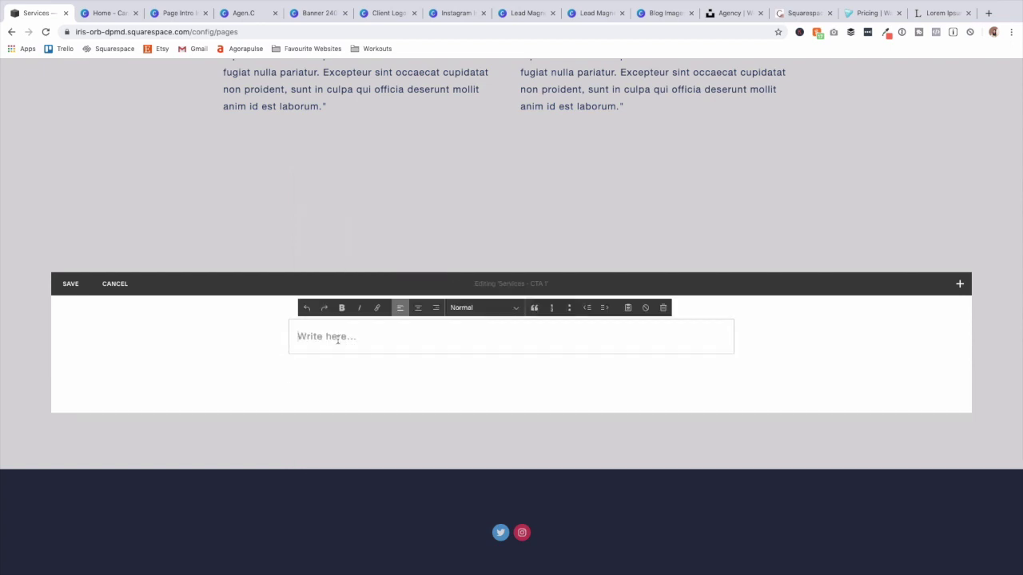
text(Insert Your Call To Action Start by contacting us today for your free complimentary call!)
triple_click(385, 336)
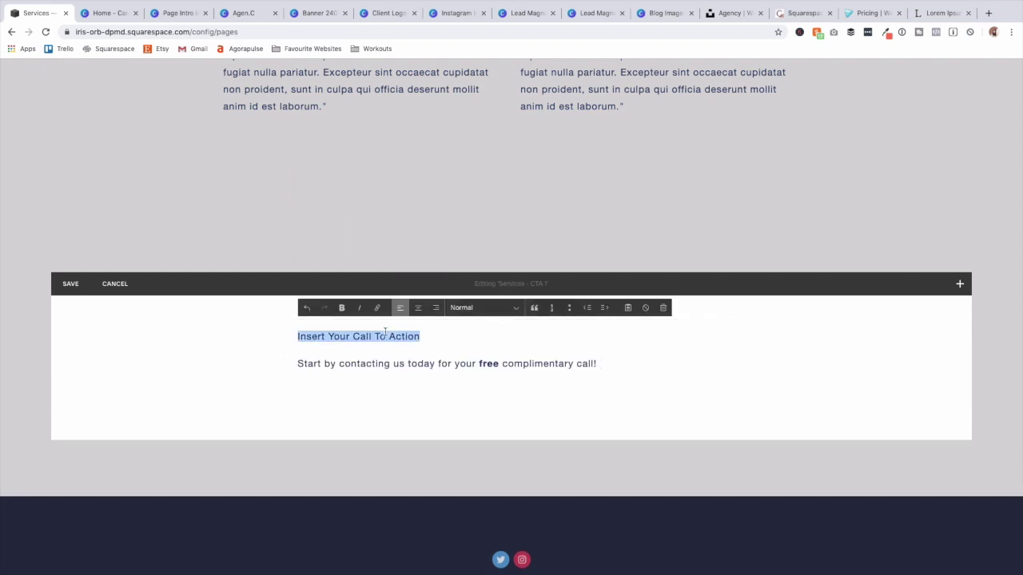
click(480, 308)
click(477, 338)
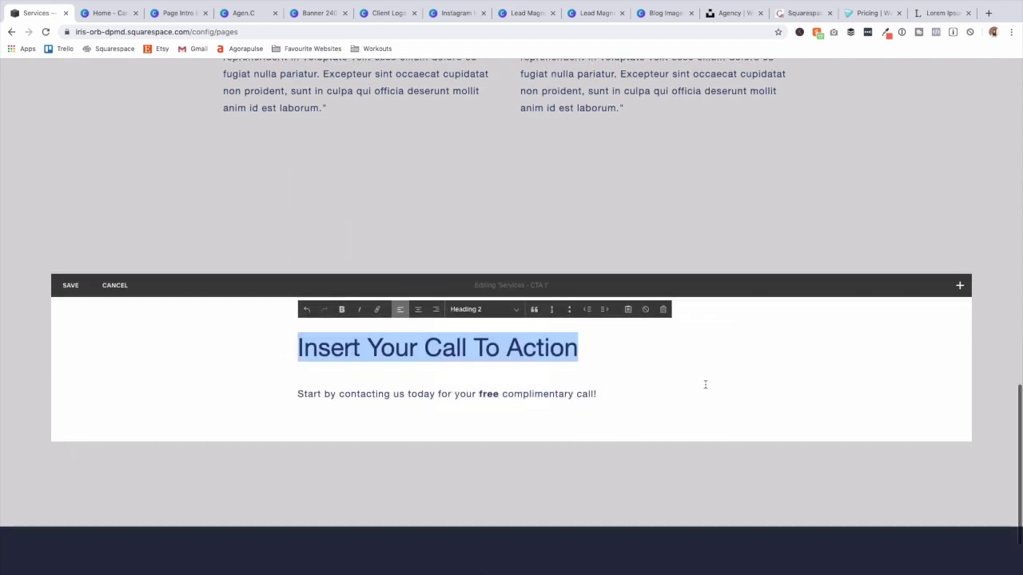
click(730, 390)
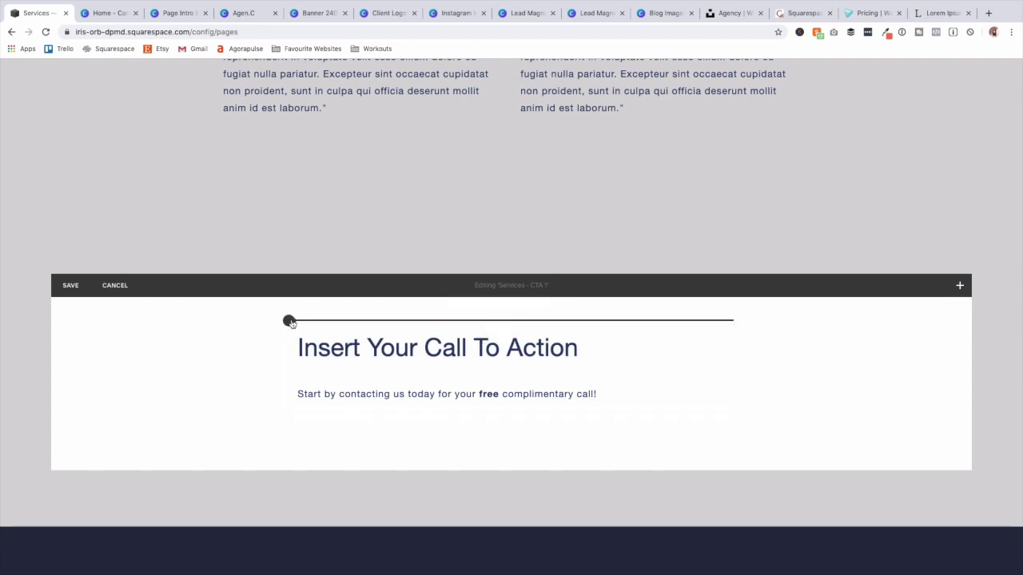
Add a button labelled CONTACT and place it beside the heading text.
click(290, 321)
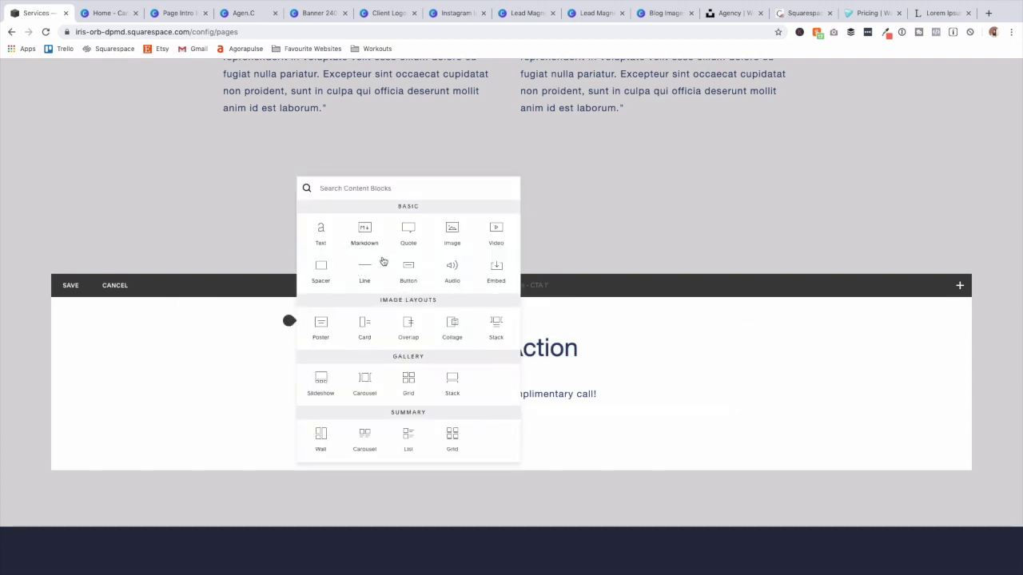
click(409, 272)
click(775, 418)
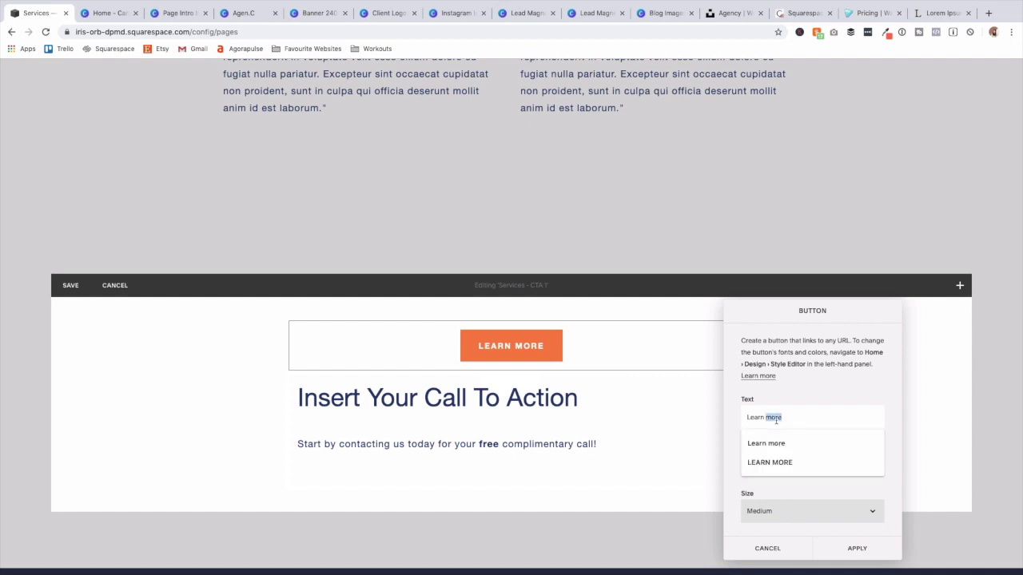
text(CON)
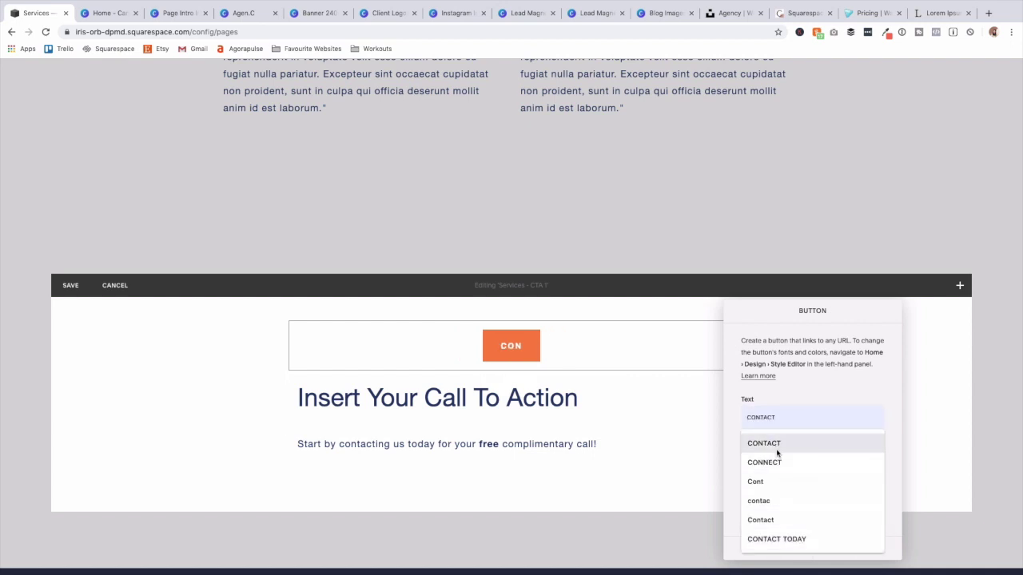
click(776, 446)
scroll(833, 518, down, 1)
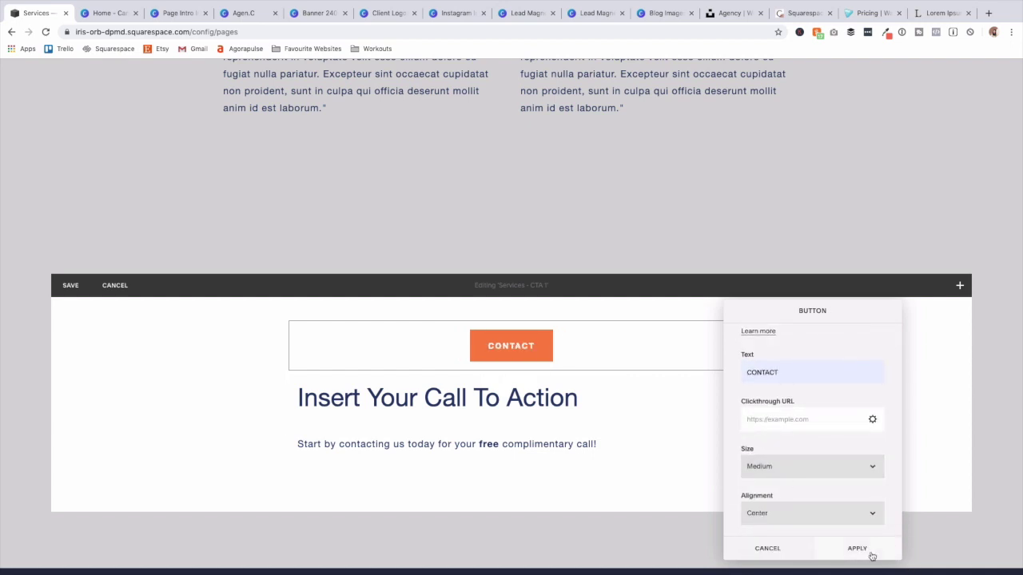
click(853, 548)
drag(541, 354, 780, 410)
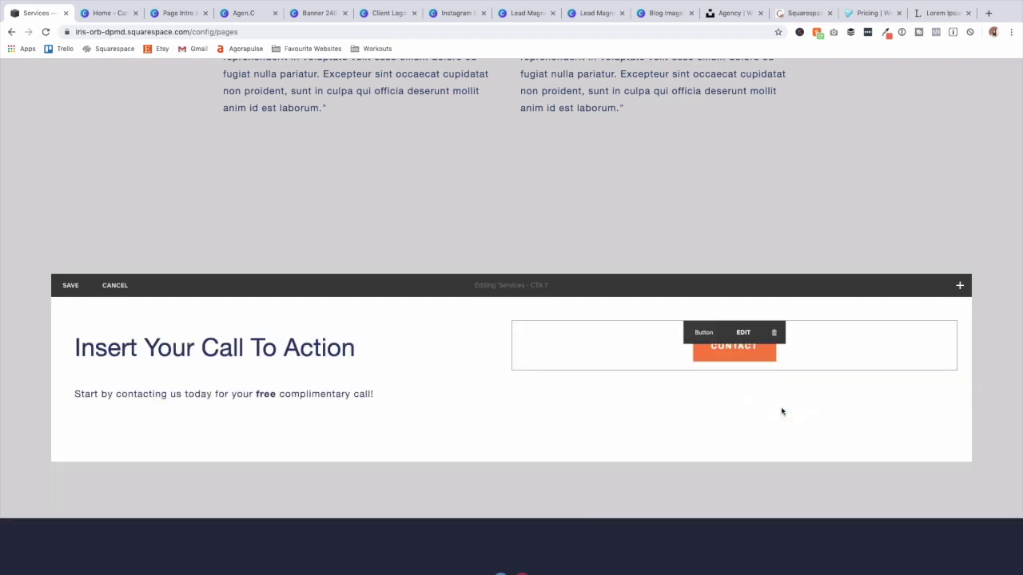
Make the CONTACT button right-aligned and Large.
click(742, 332)
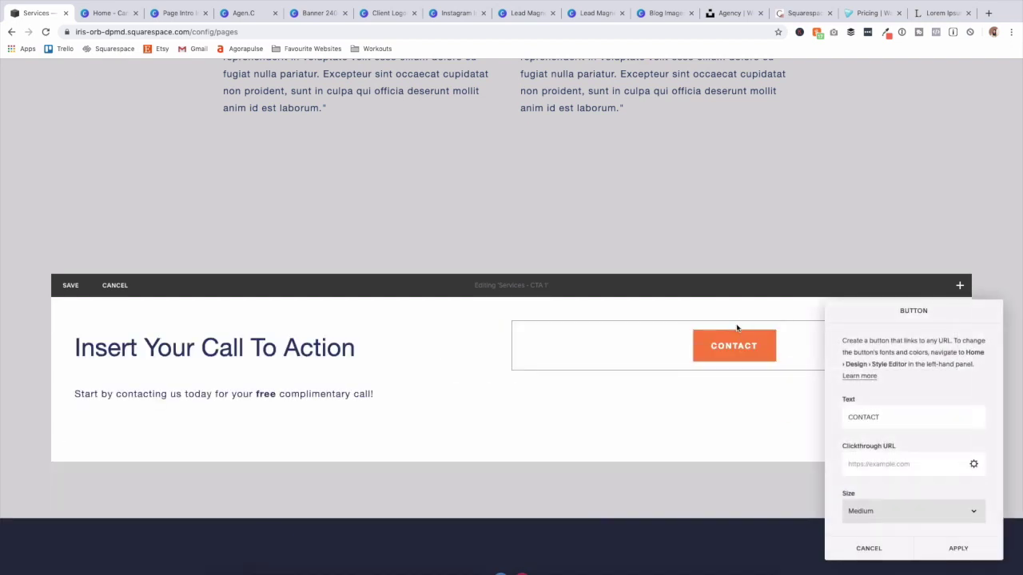
scroll(920, 511, down, 1)
click(916, 512)
click(914, 522)
click(944, 548)
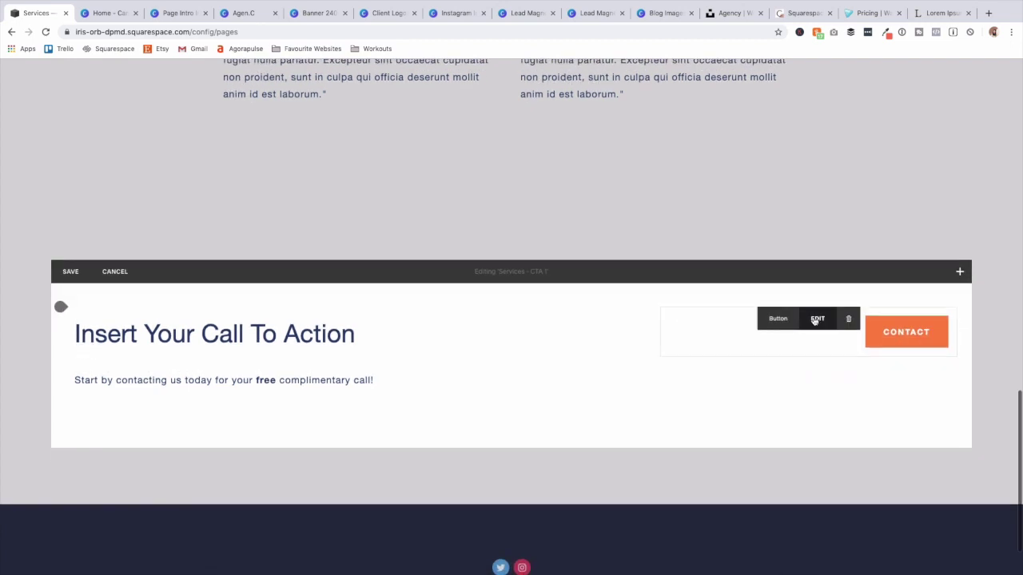
click(811, 318)
click(915, 511)
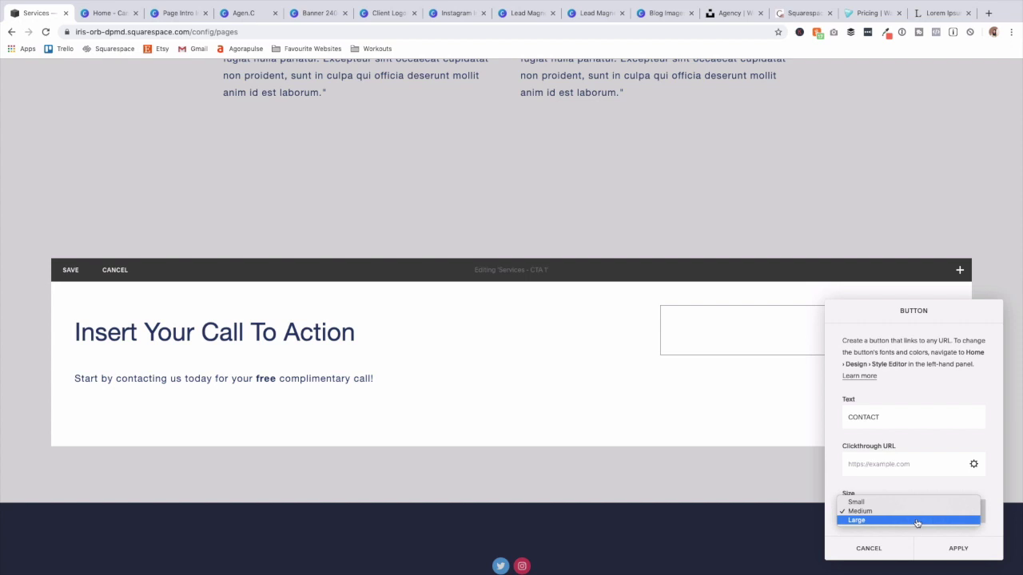
click(917, 521)
click(956, 554)
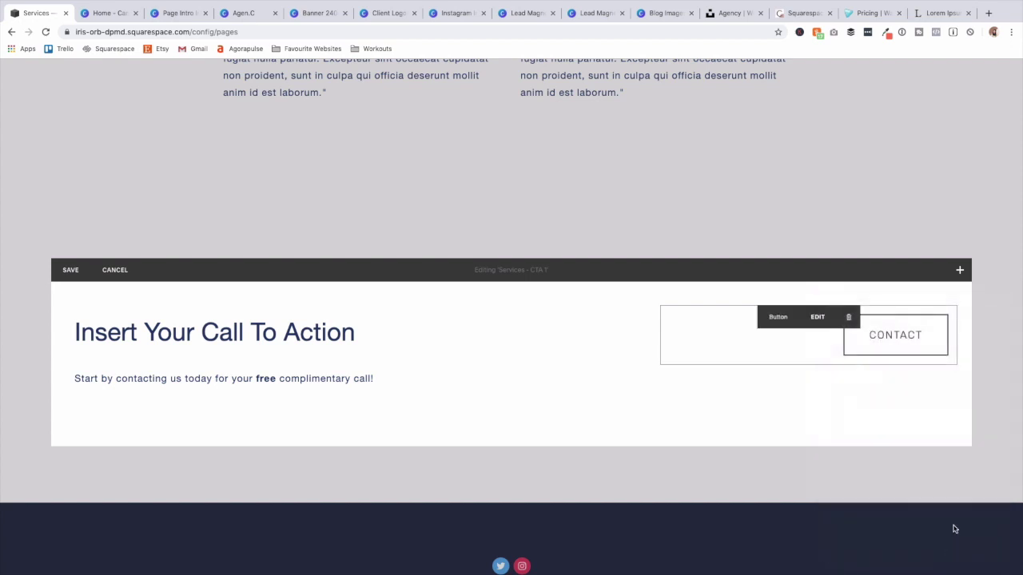
Add a spacer above the CONTACT button and shrink it so the button sits higher.
click(659, 304)
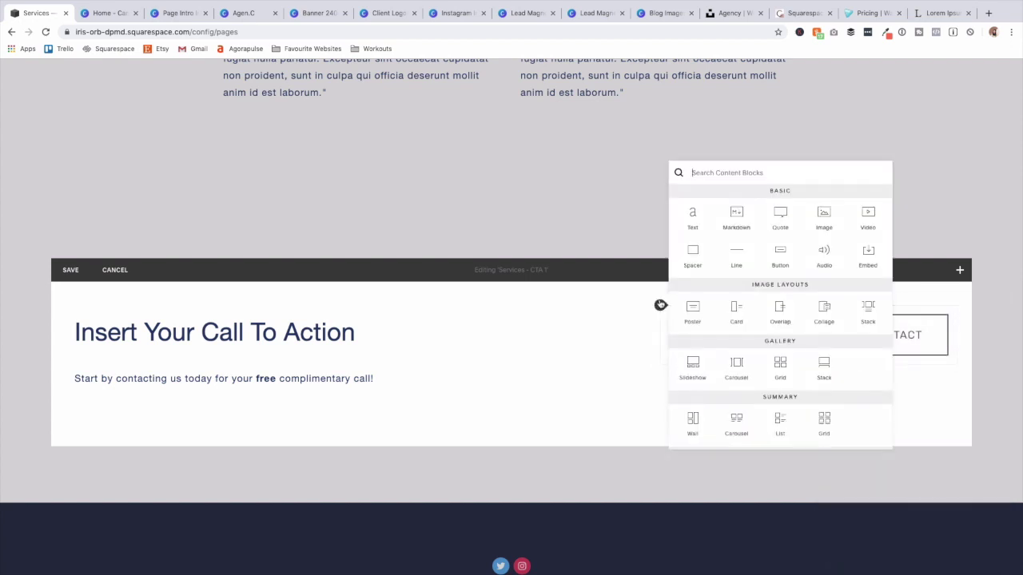
click(692, 254)
drag(719, 321, 925, 376)
drag(821, 334, 667, 306)
click(657, 305)
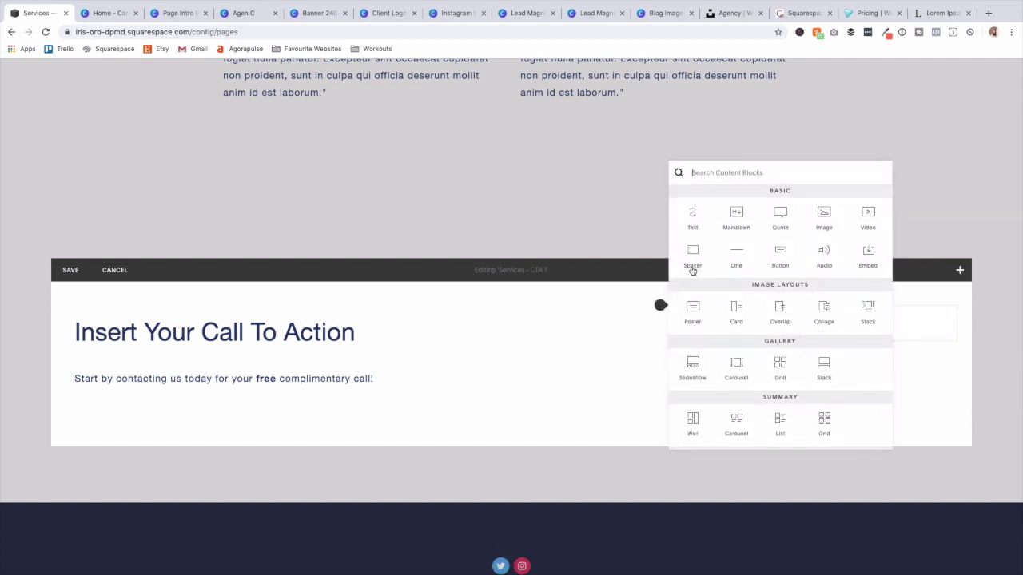
click(691, 265)
drag(771, 342, 771, 332)
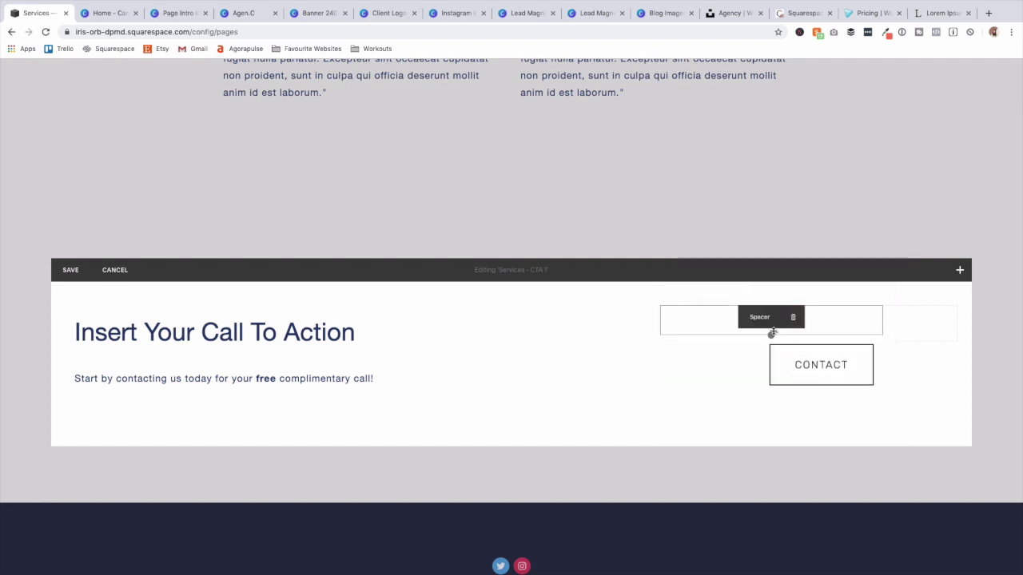
click(597, 355)
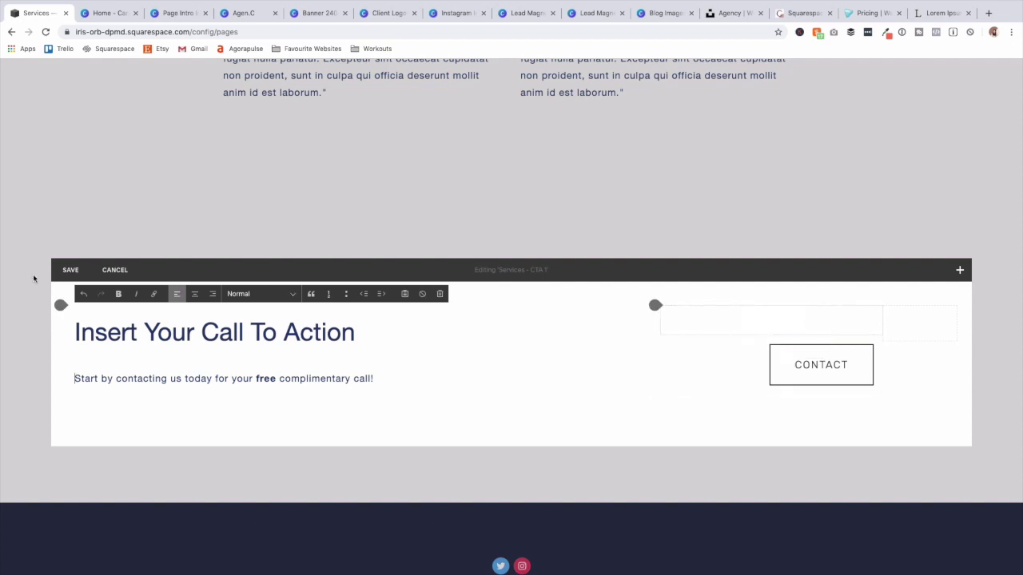
Save the CTA edits and set a previously imported image as the page's banner.
click(70, 271)
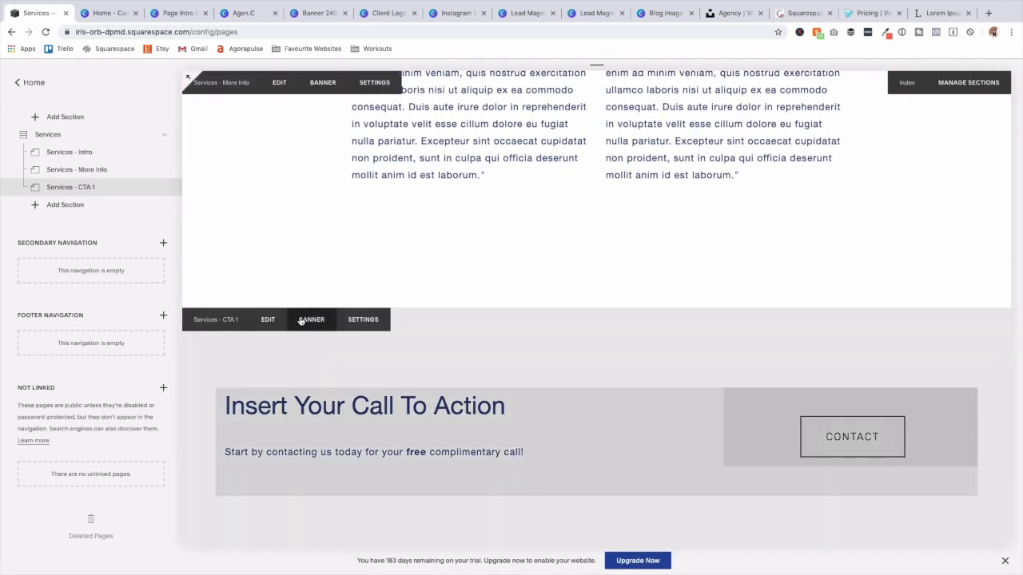
click(301, 321)
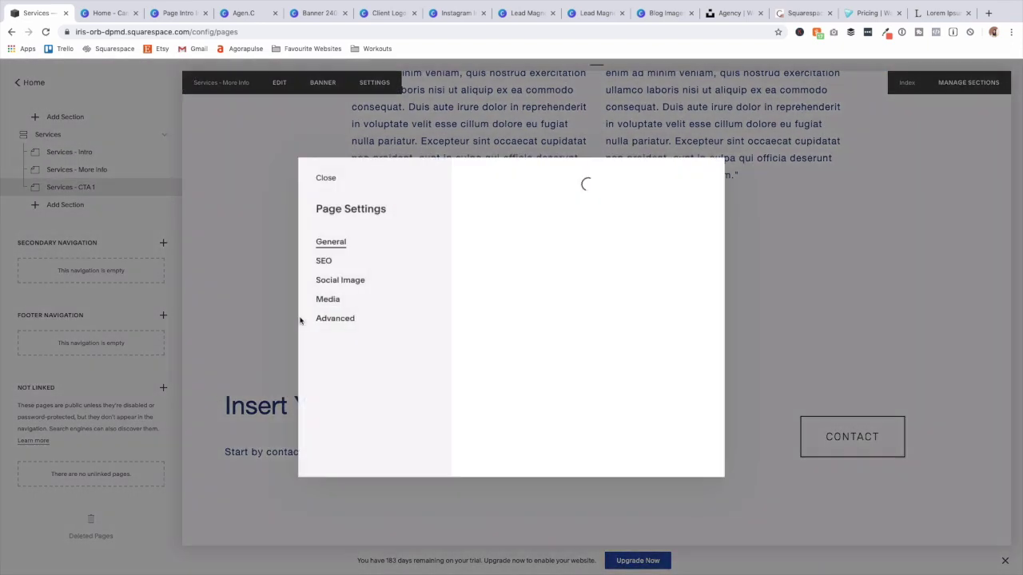
click(604, 383)
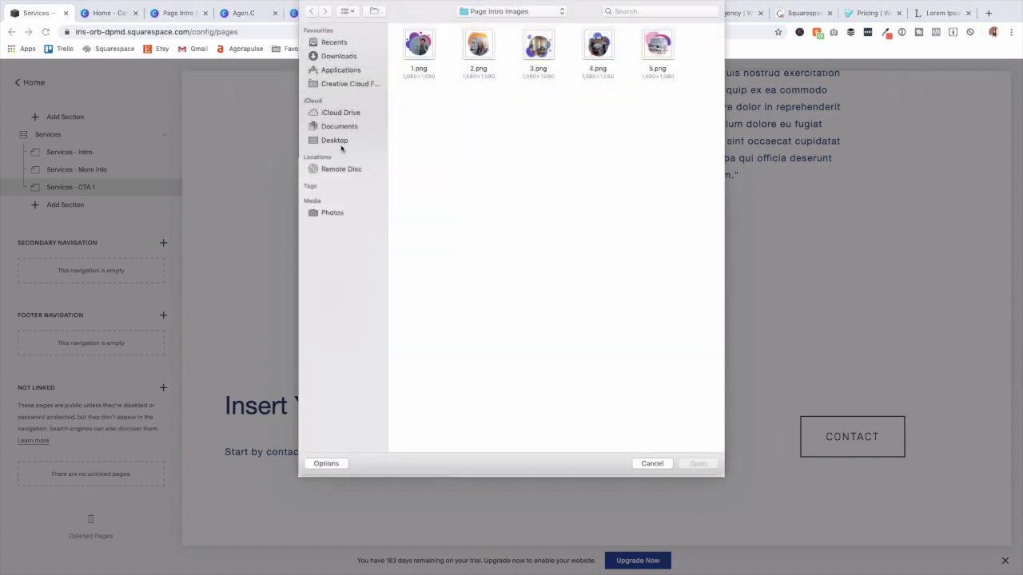
click(649, 465)
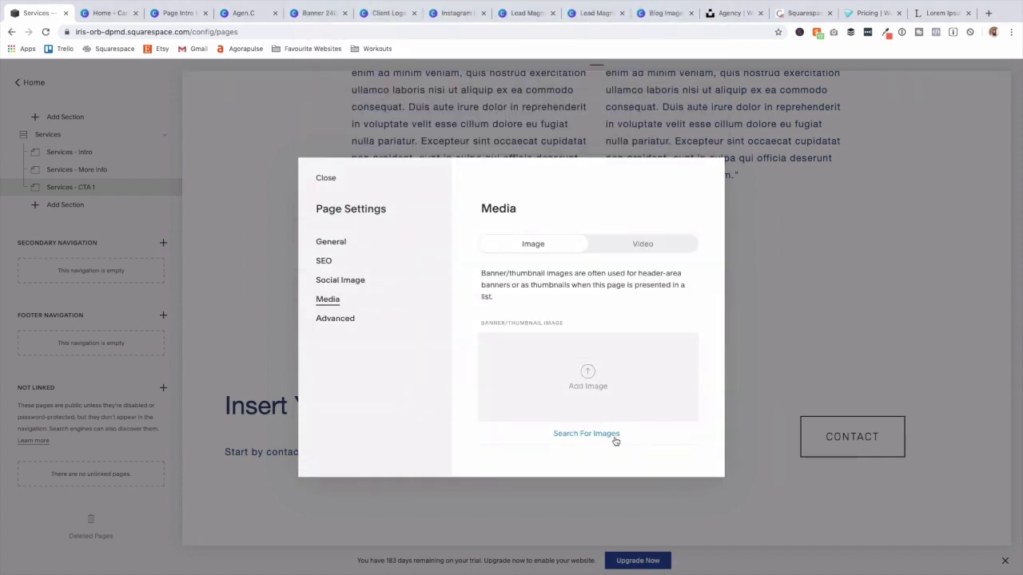
click(595, 433)
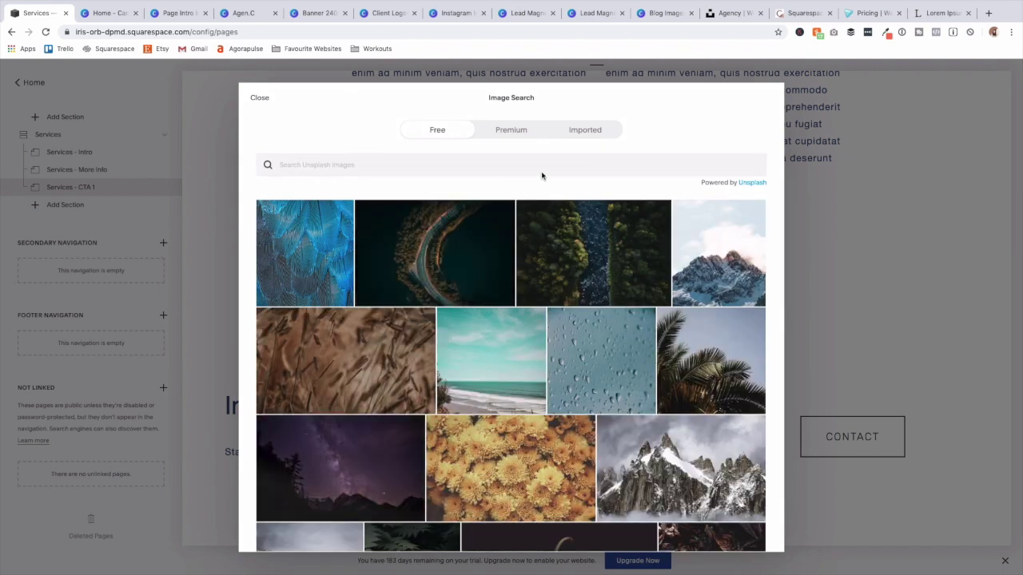
click(585, 131)
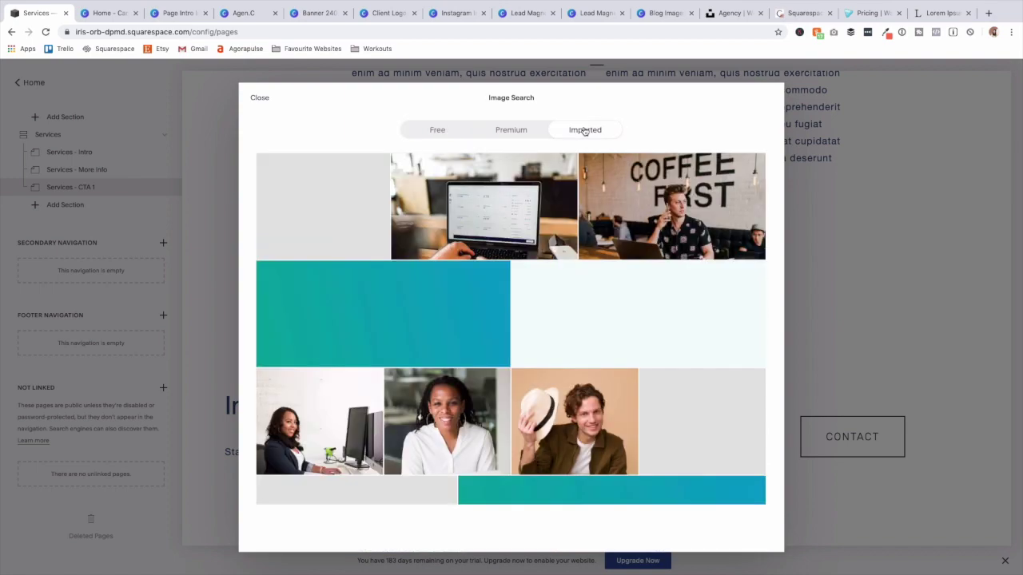
click(637, 315)
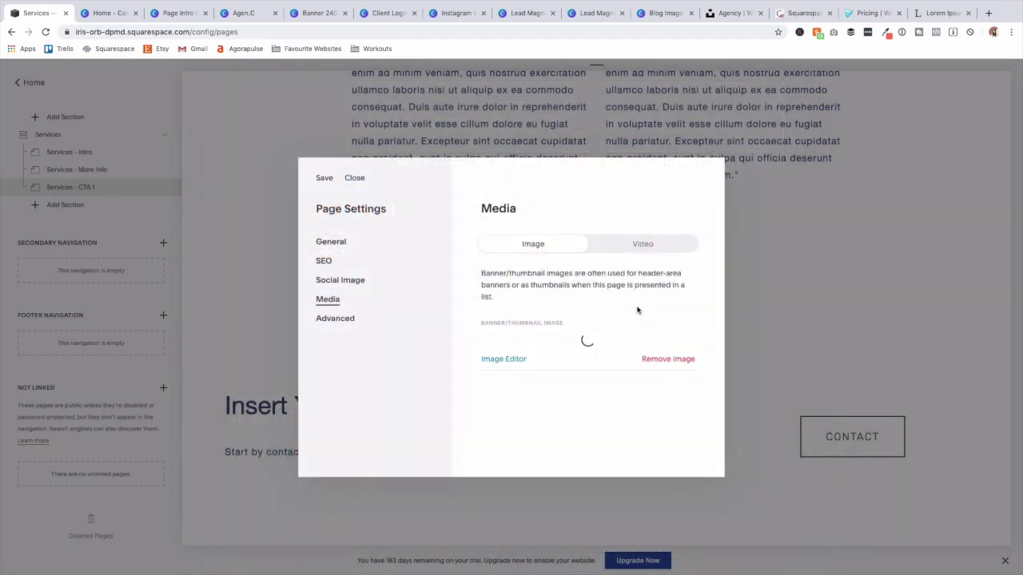
click(324, 179)
Restyle the 'Insert Your Call To Action' heading as Heading 3 and save.
scroll(521, 321, down, 2)
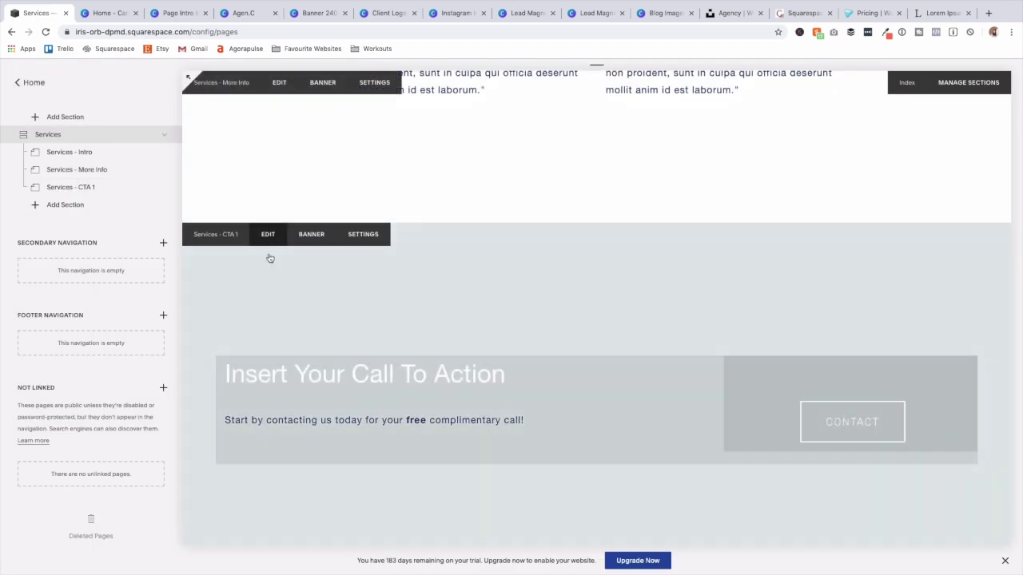
click(268, 234)
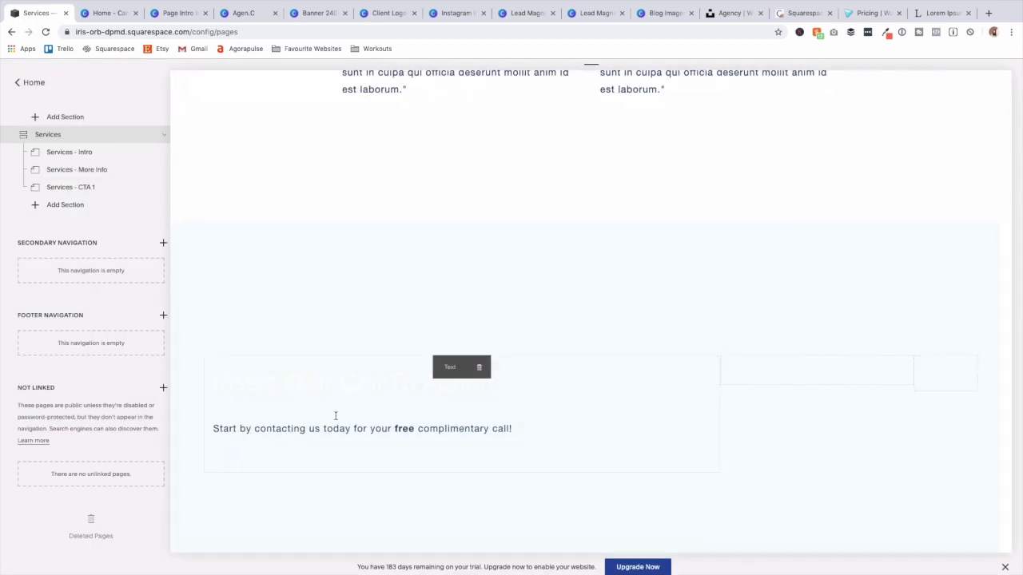
drag(355, 353, 219, 298)
click(254, 318)
click(264, 328)
click(64, 292)
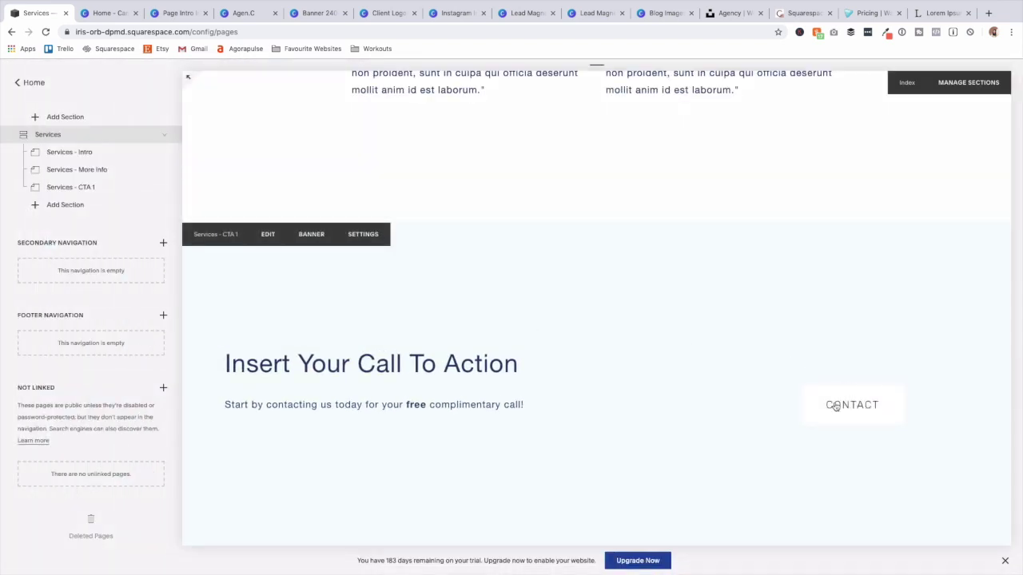
scroll(477, 397, down, 2)
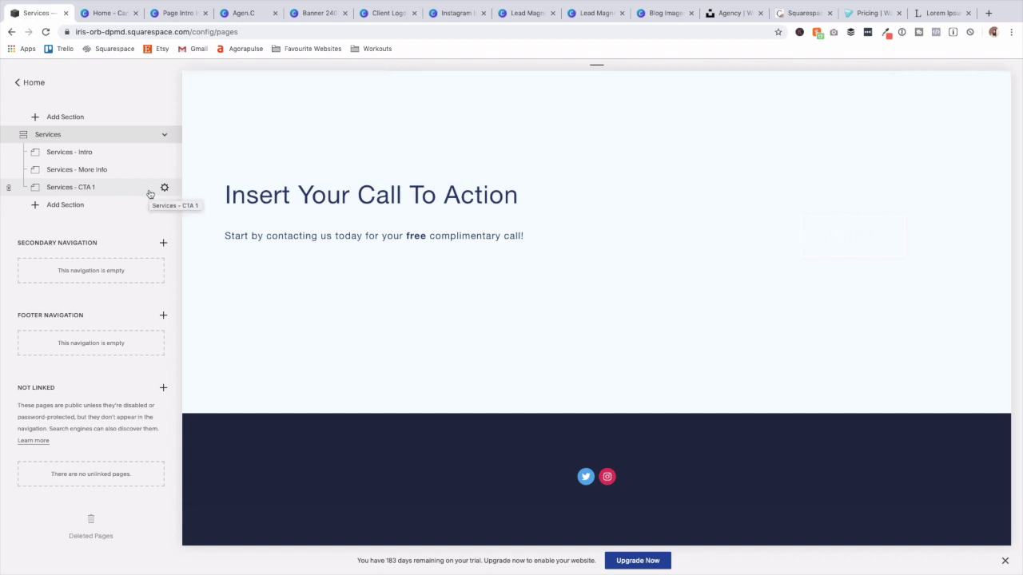
Add a blank section with page title, navigation title and slug all set to Services - Core Offers.
click(76, 205)
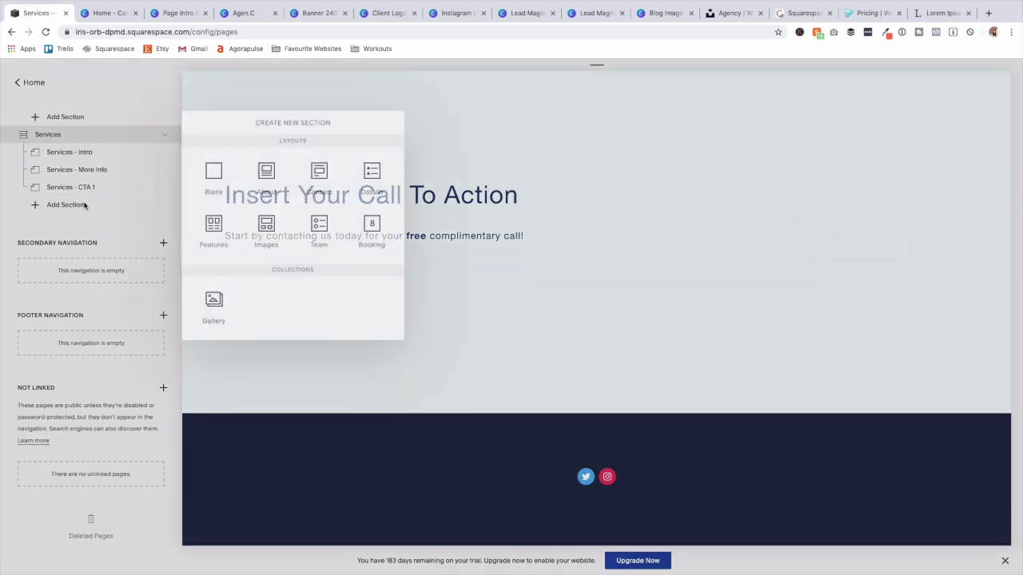
click(210, 177)
click(164, 205)
triple_click(519, 250)
text(Services - Core Offer)
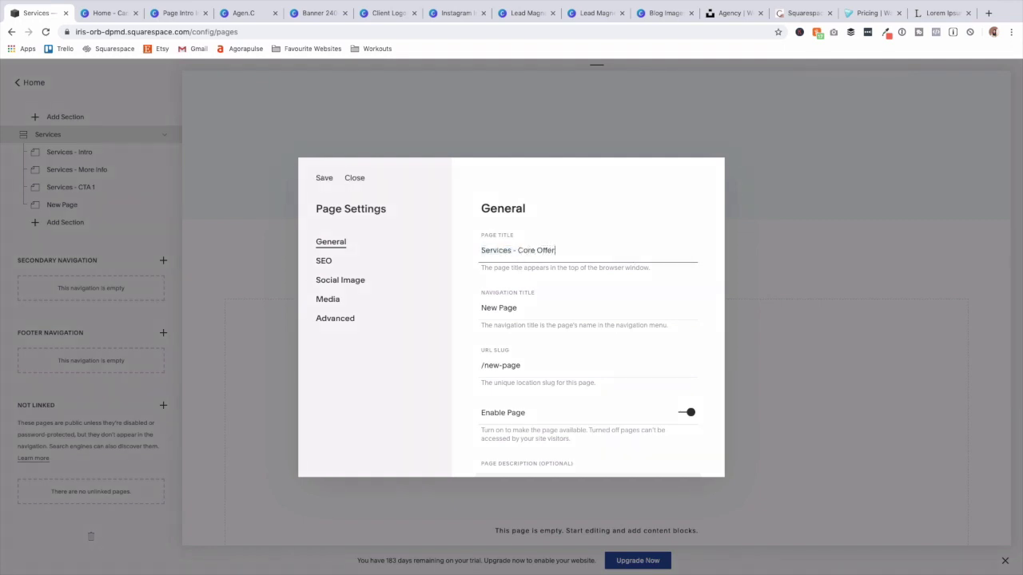
text(s)
triple_click(561, 250)
key(ctrl+c)
triple_click(563, 312)
key(ctrl+v)
triple_click(562, 364)
text(services-core-offers)
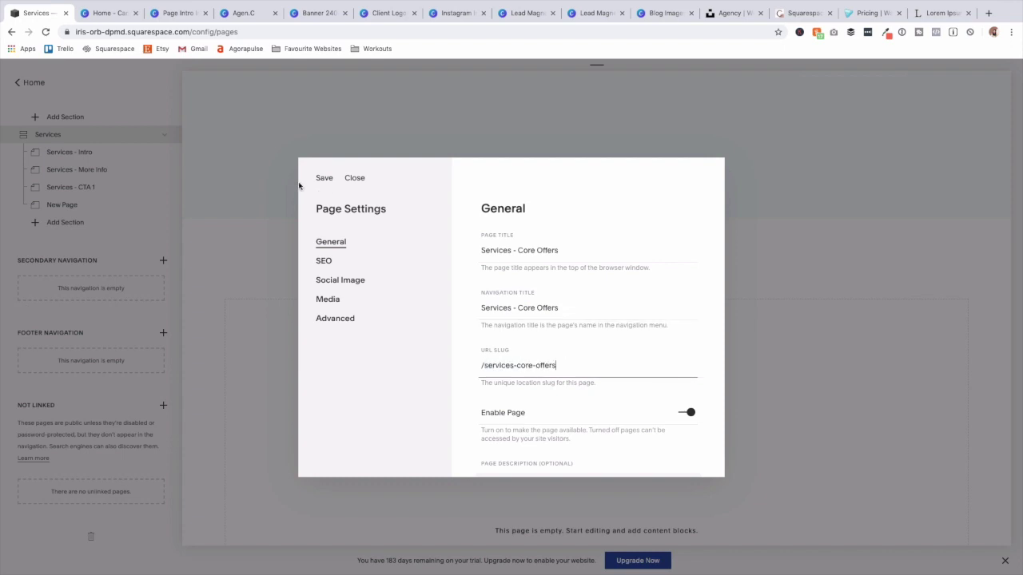
click(318, 177)
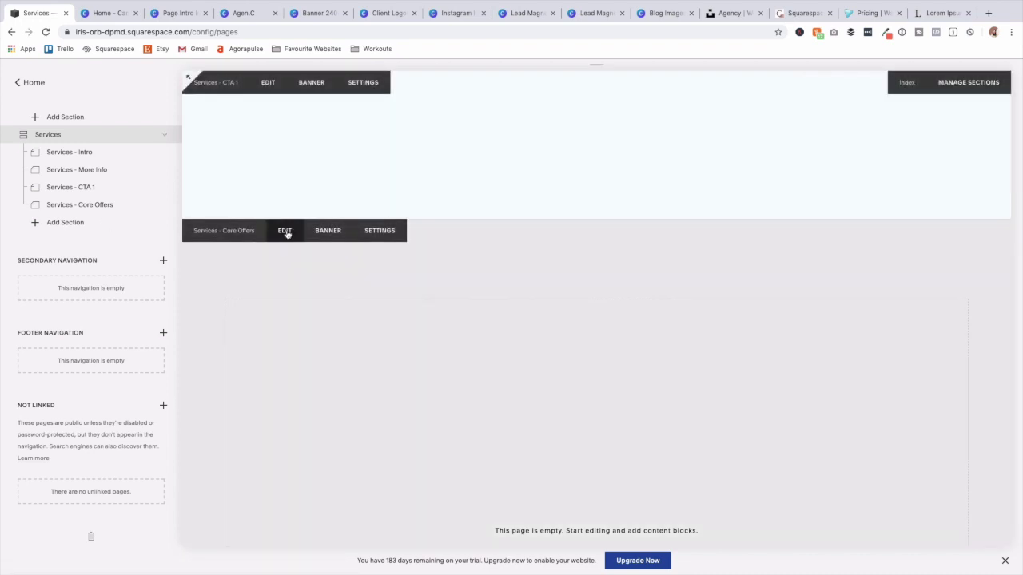
Insert a text block with the 'How Can We Best Help YOU?' heading and the intro paragraph.
click(285, 232)
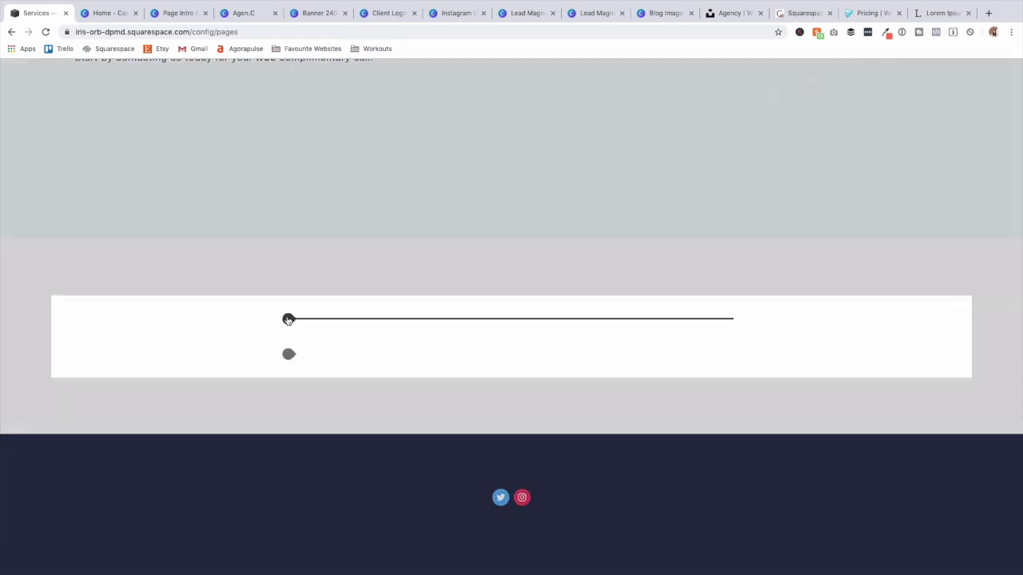
click(288, 319)
click(318, 234)
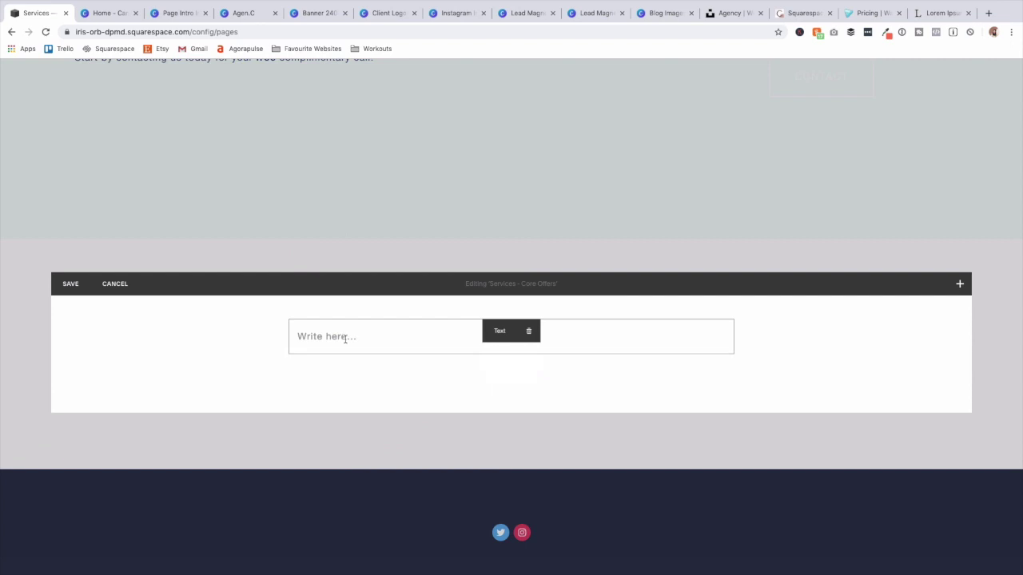
click(345, 338)
text(How Can We Best Help YOU?)
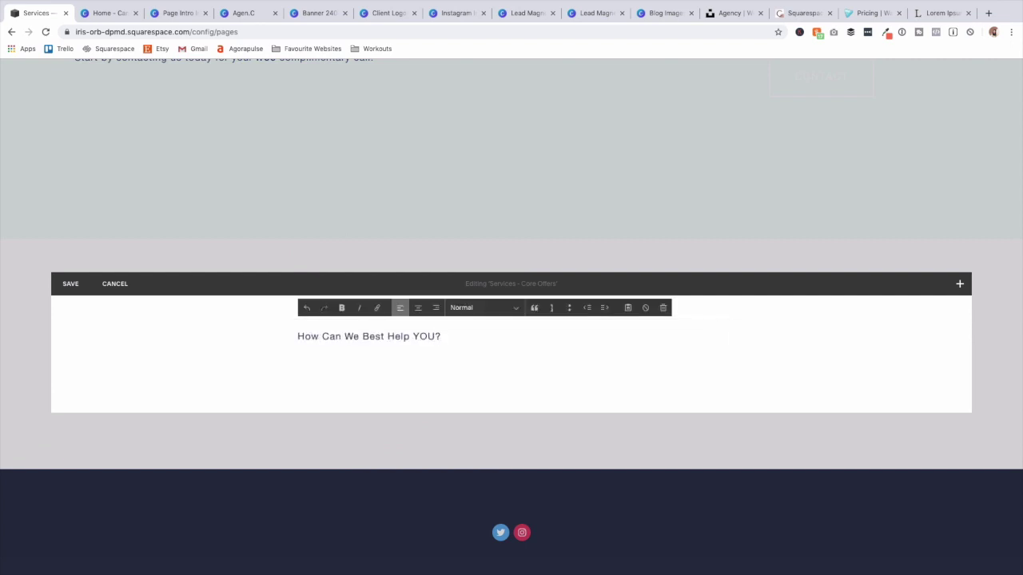
key(Return)
text(Give a little intro and help users to decide which option might be best for them before sharing your core offers!)
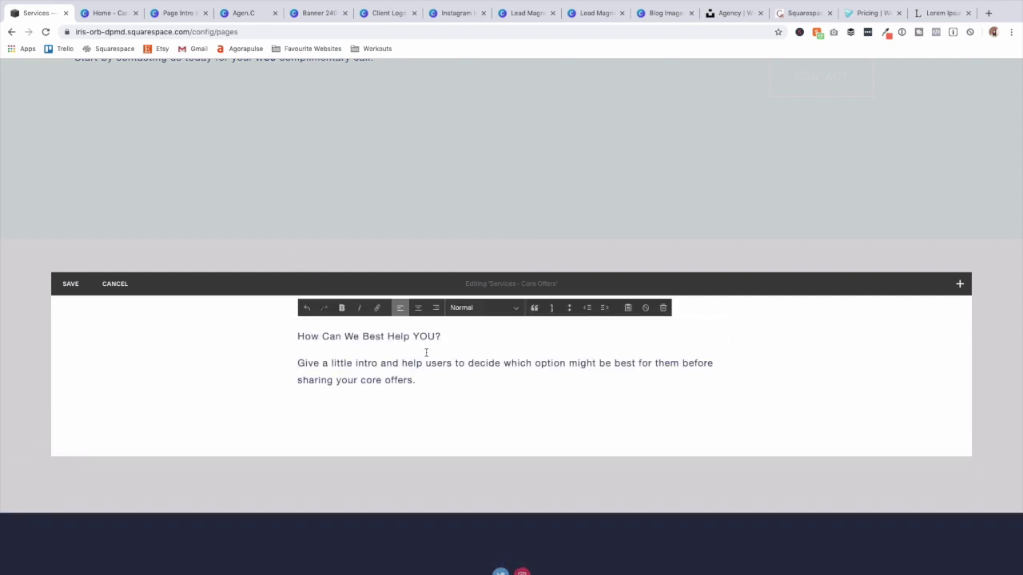
Center all the text and make 'How Can We Best Help YOU?' a Heading 2.
key(super+a)
click(482, 311)
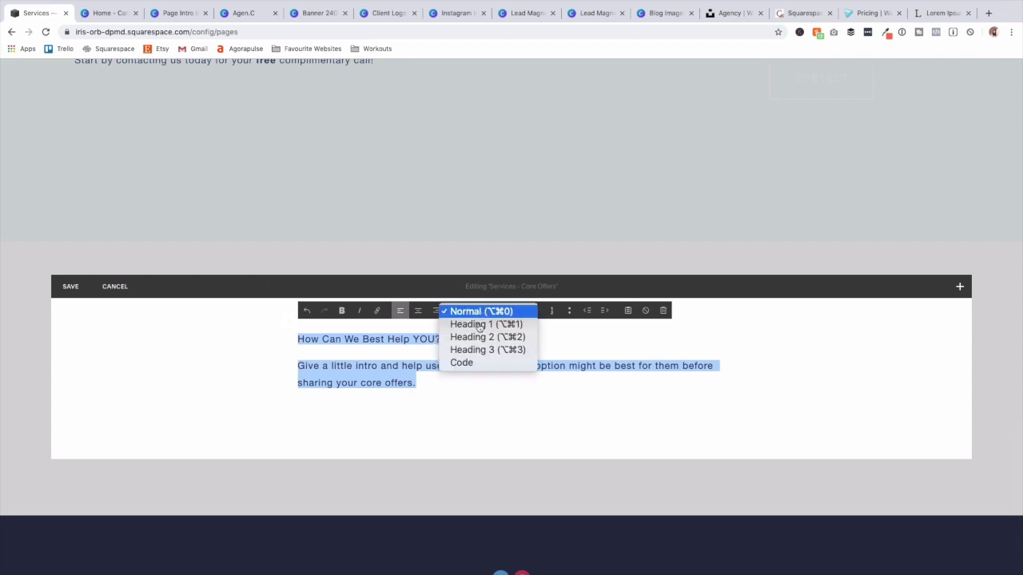
click(418, 310)
click(418, 310)
triple_click(497, 338)
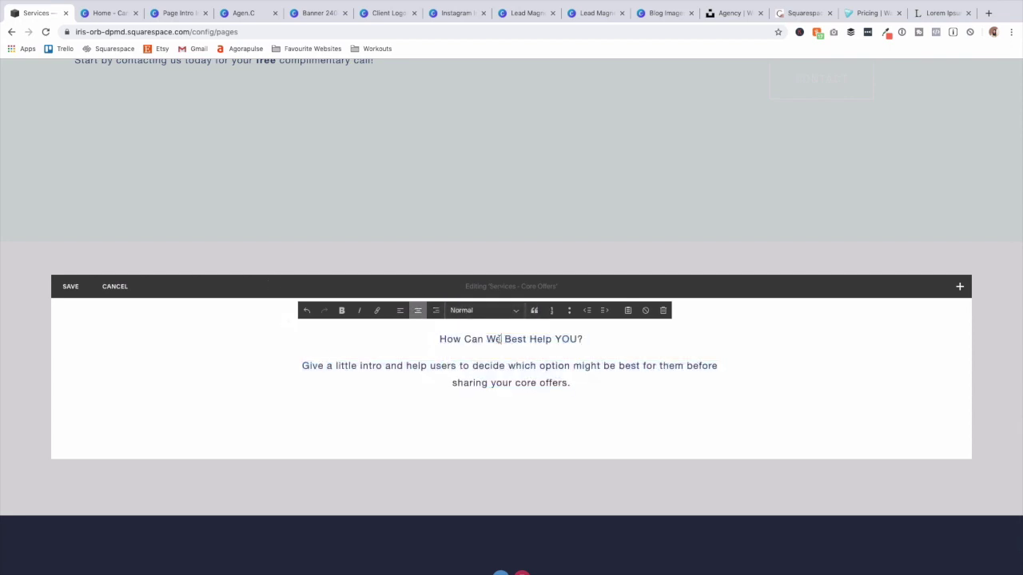
click(483, 310)
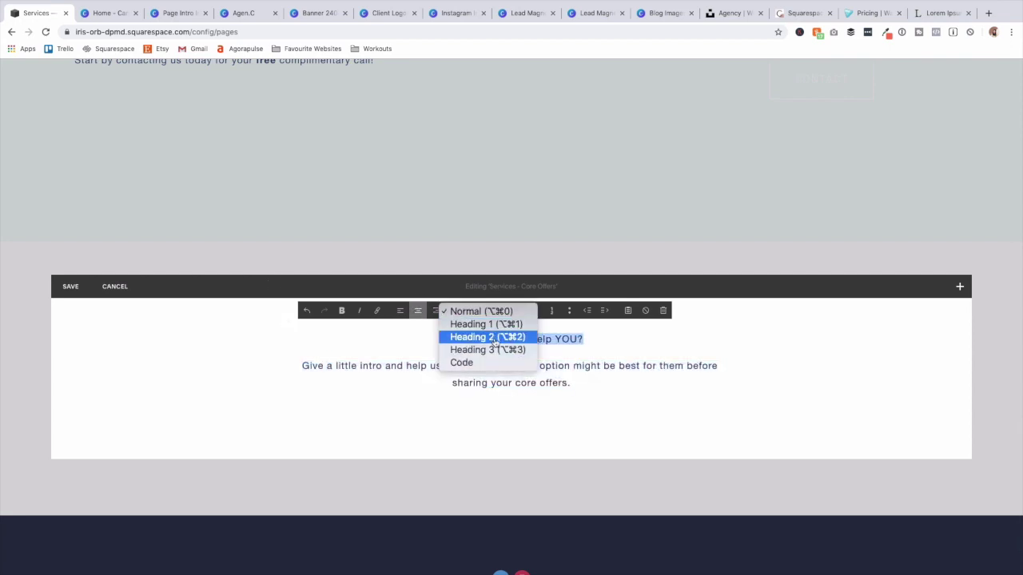
click(488, 338)
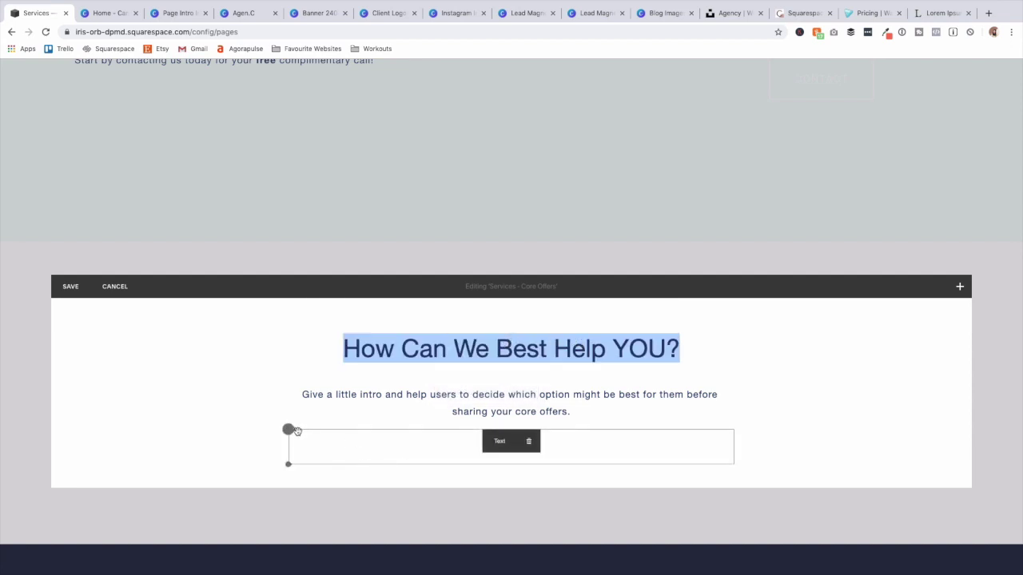
Add a spacer and an empty text block below, moving the text block beside the spacer.
click(289, 428)
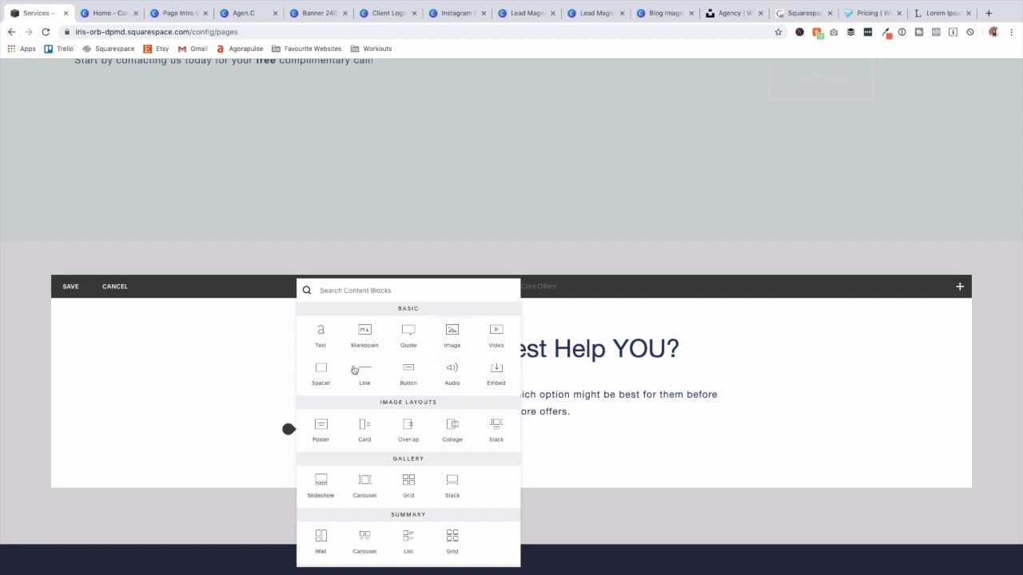
click(322, 369)
click(289, 465)
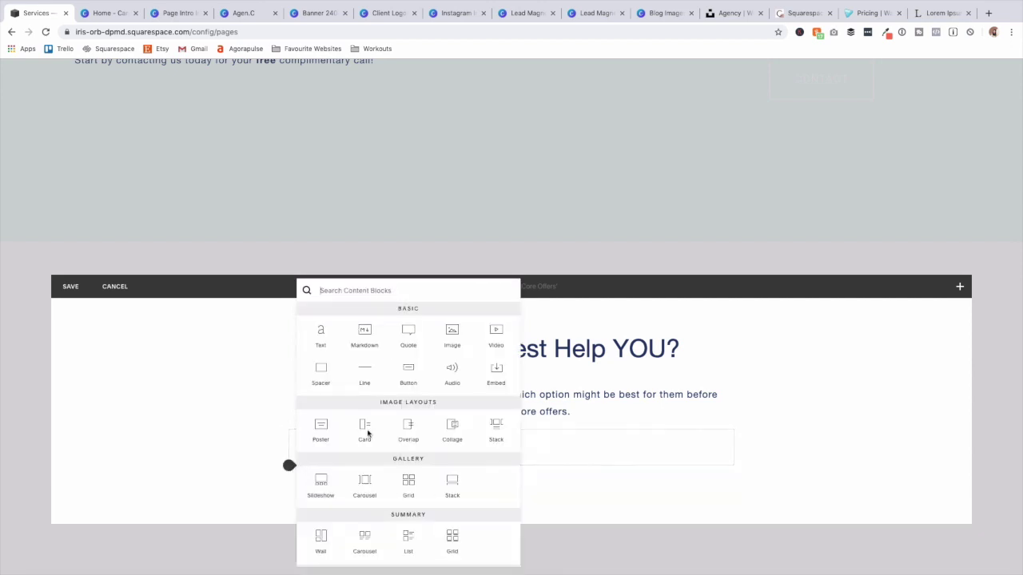
click(320, 334)
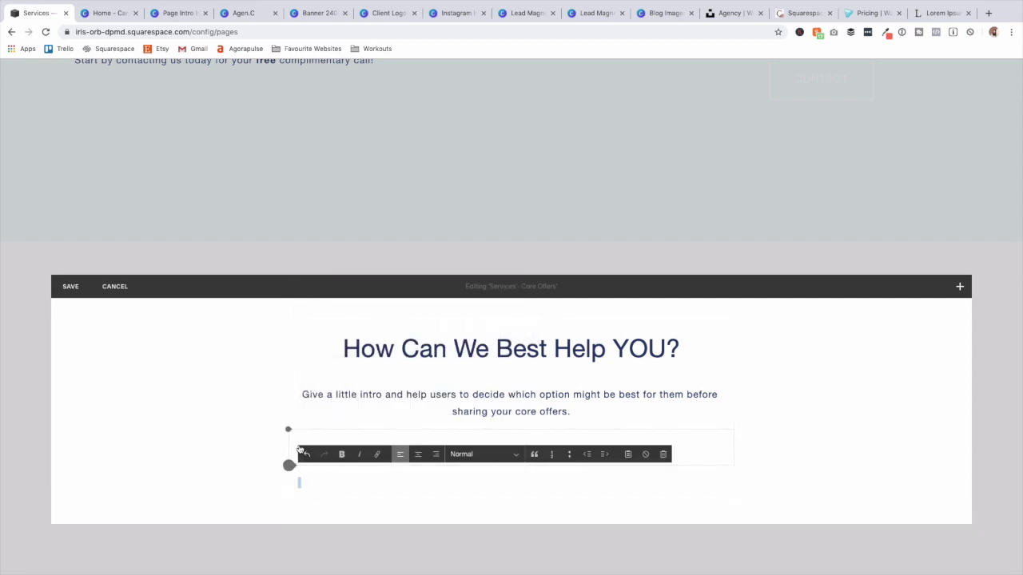
click(246, 485)
drag(322, 471, 297, 447)
click(64, 464)
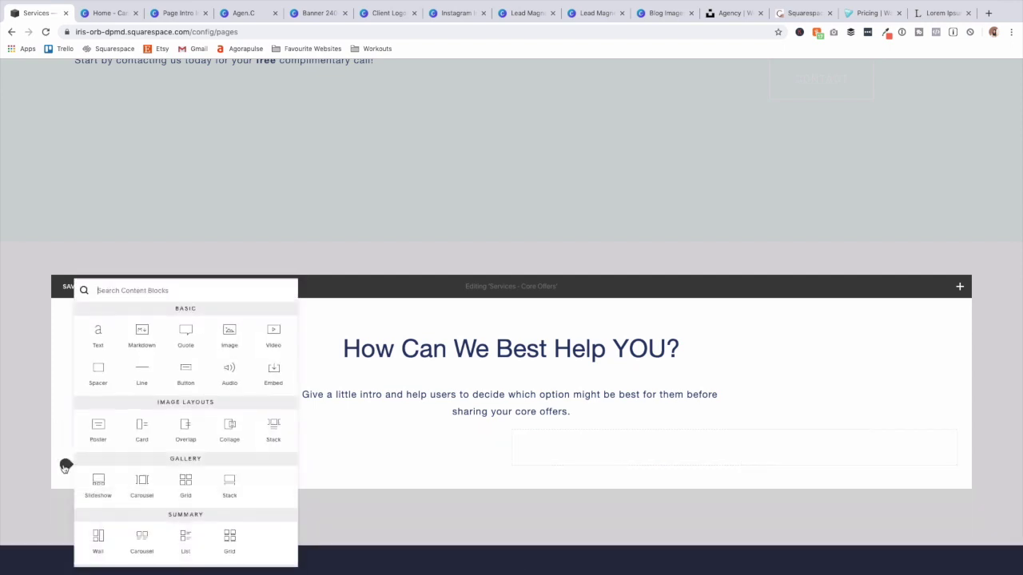
Insert an image block using the laptop photo from the imported images.
click(228, 335)
click(639, 408)
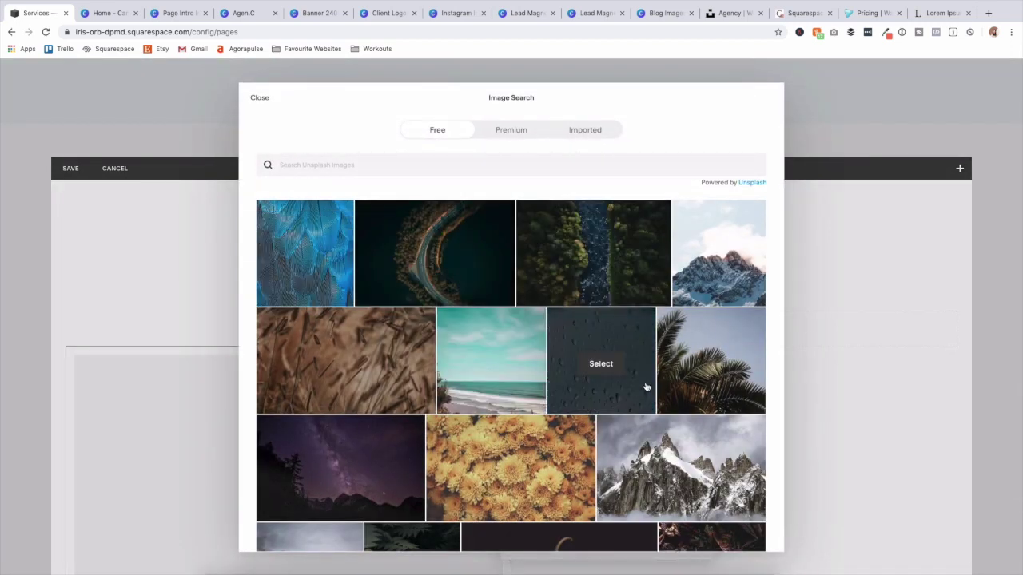
scroll(607, 377, down, 5)
scroll(626, 308, up, 4)
scroll(627, 307, up, 2)
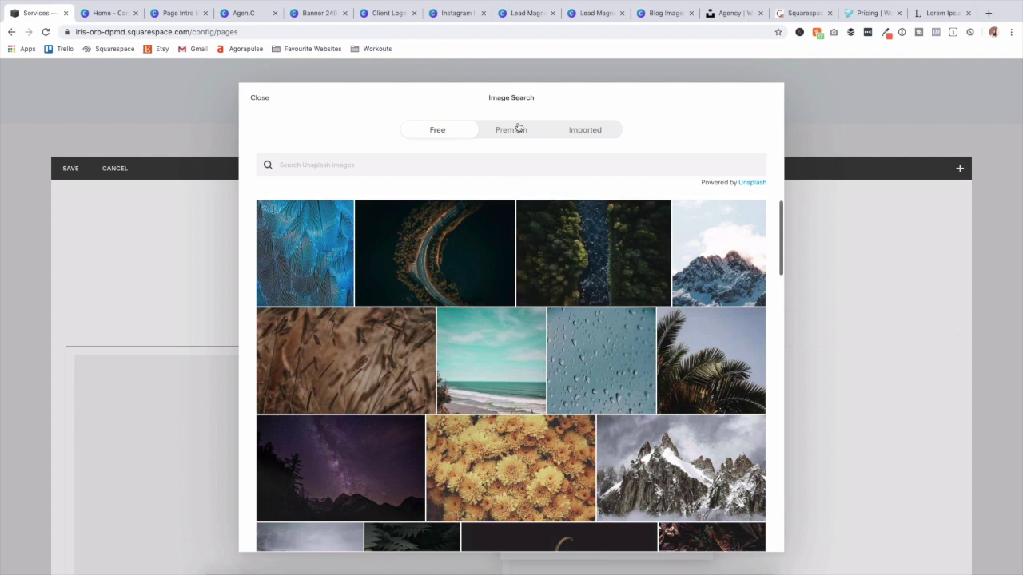
click(508, 132)
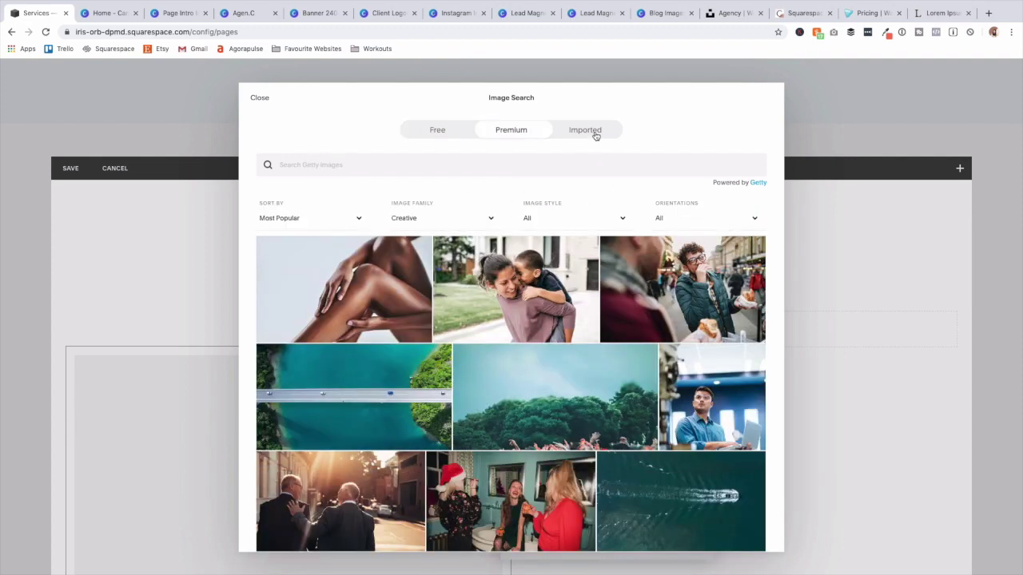
click(596, 136)
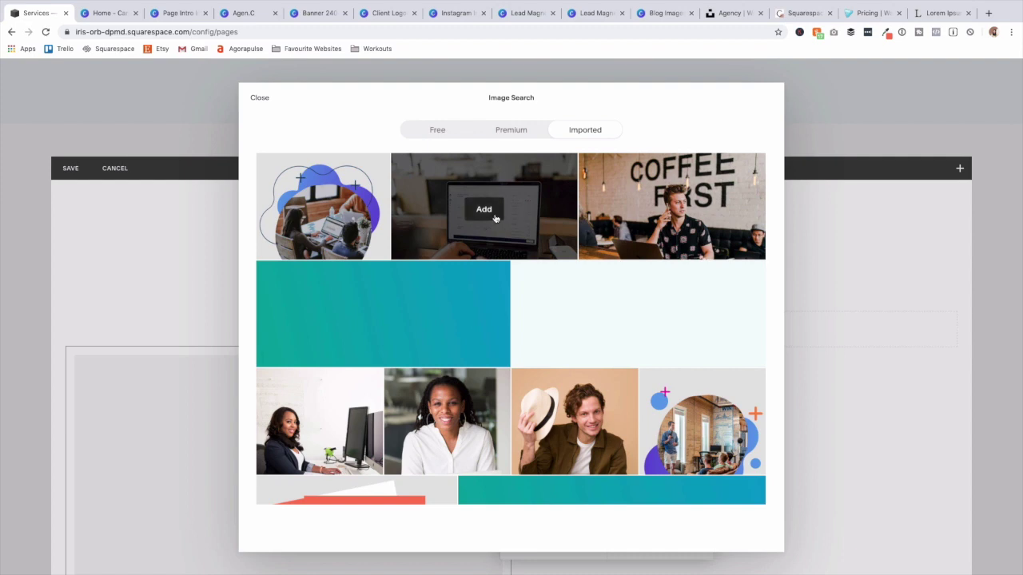
click(484, 210)
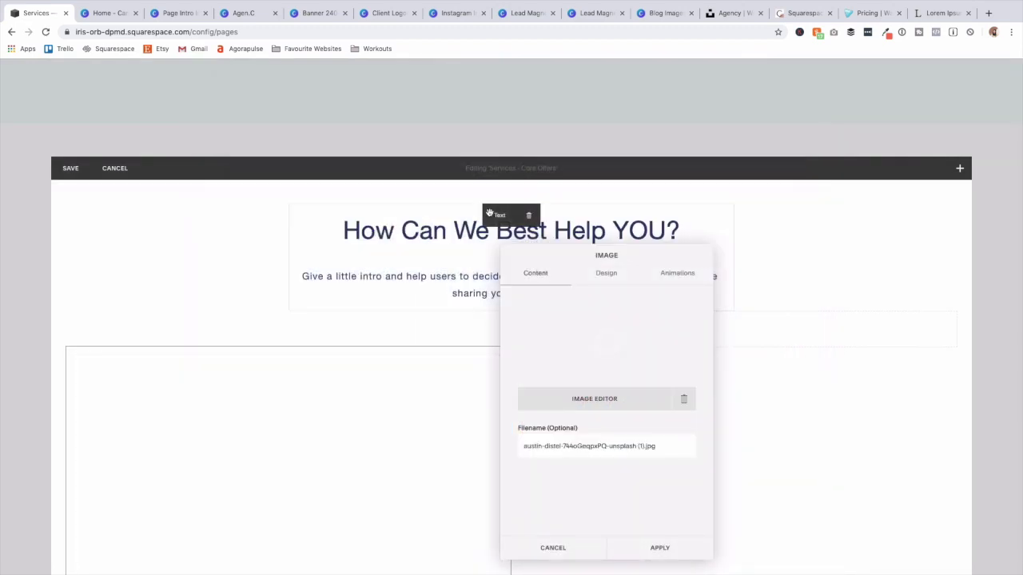
Browse the image block's Design layout options such as Inline, Poster and Card.
click(607, 273)
scroll(639, 447, down, 2)
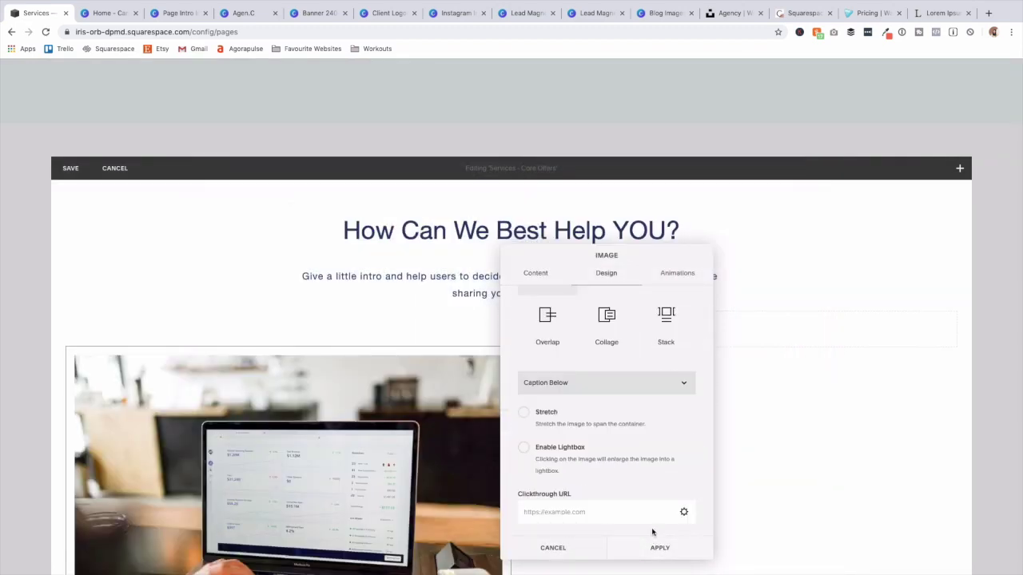
click(657, 548)
scroll(327, 476, down, 3)
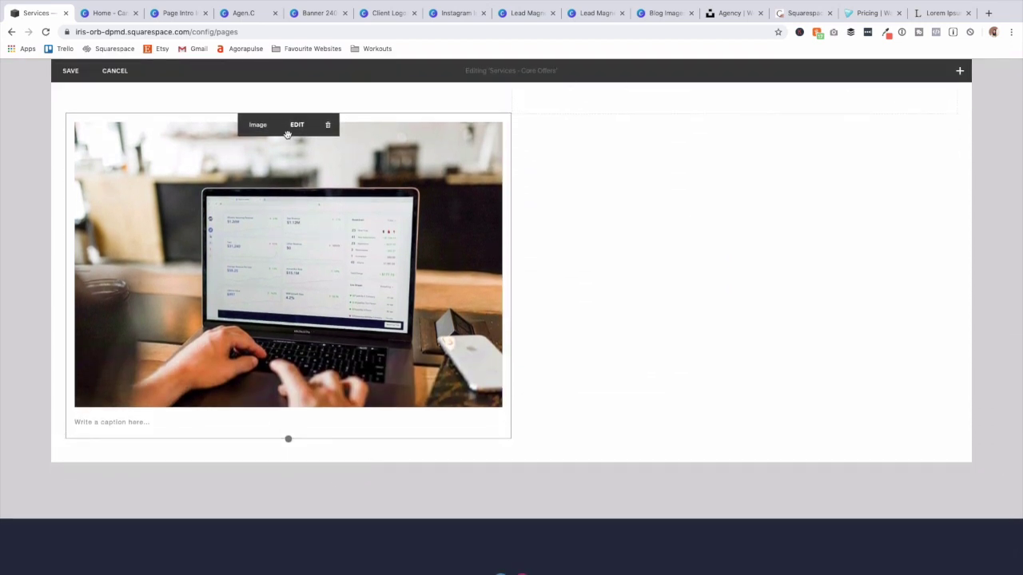
click(296, 124)
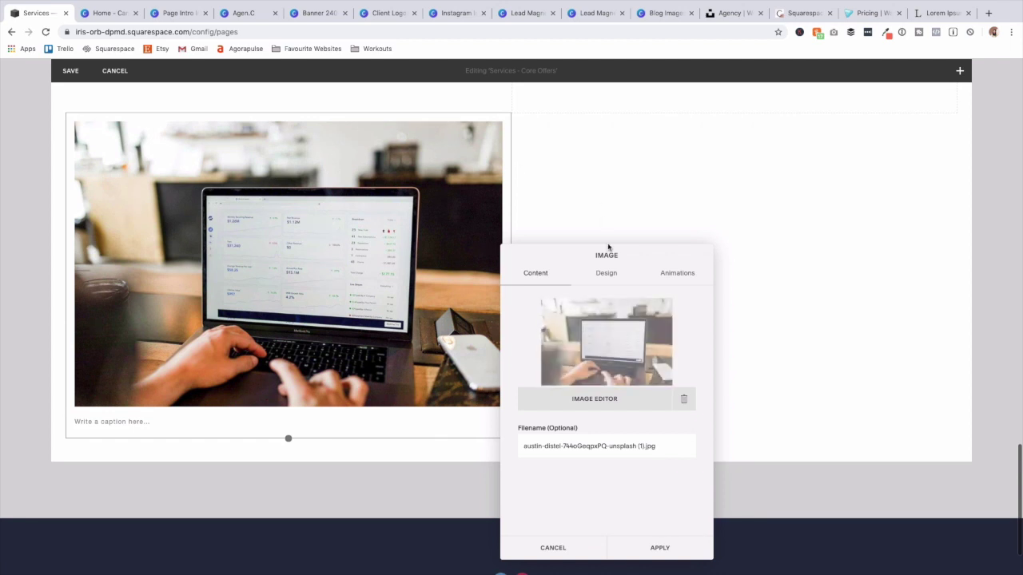
click(610, 275)
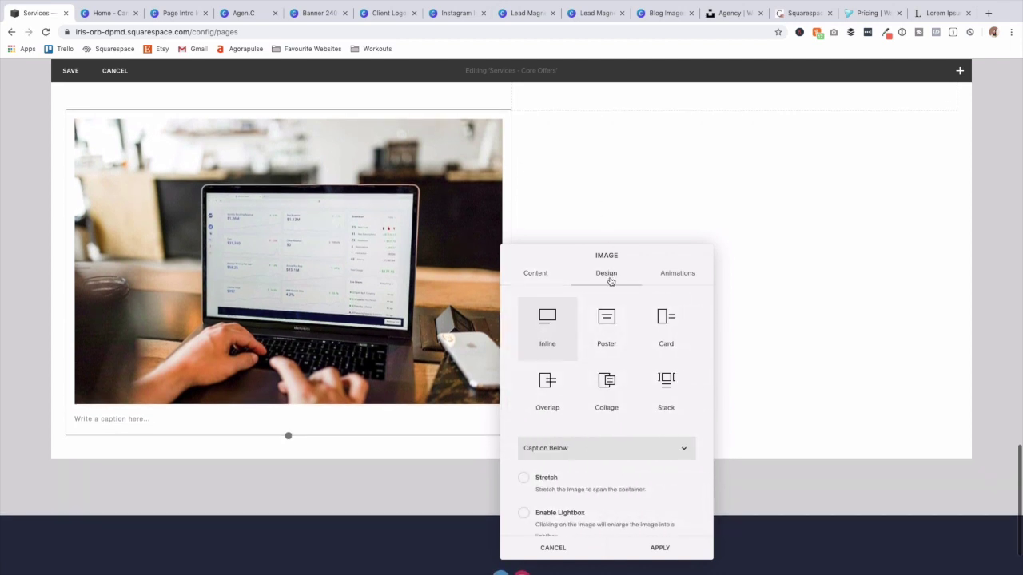
scroll(631, 359, down, 1)
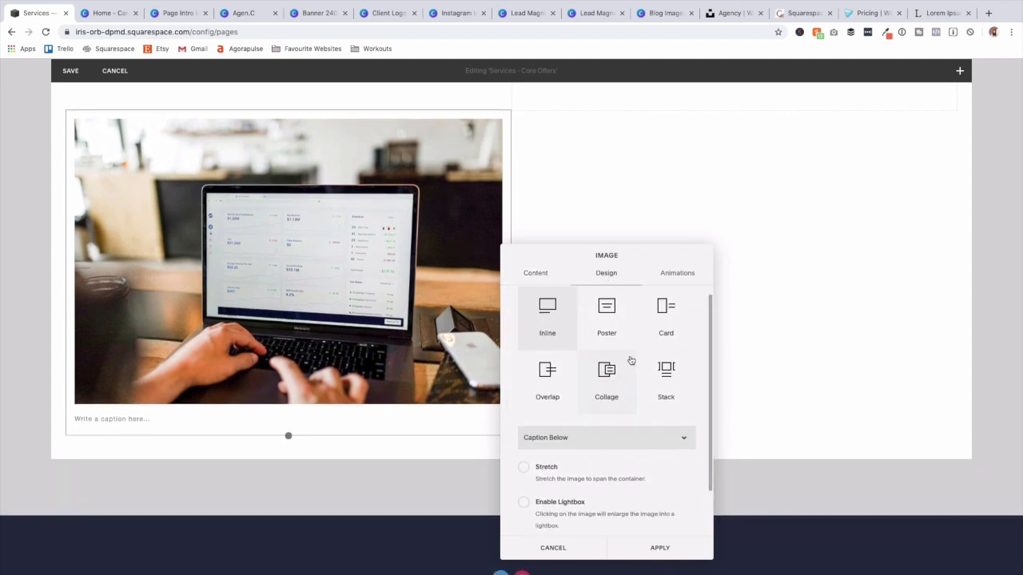
scroll(630, 359, up, 1)
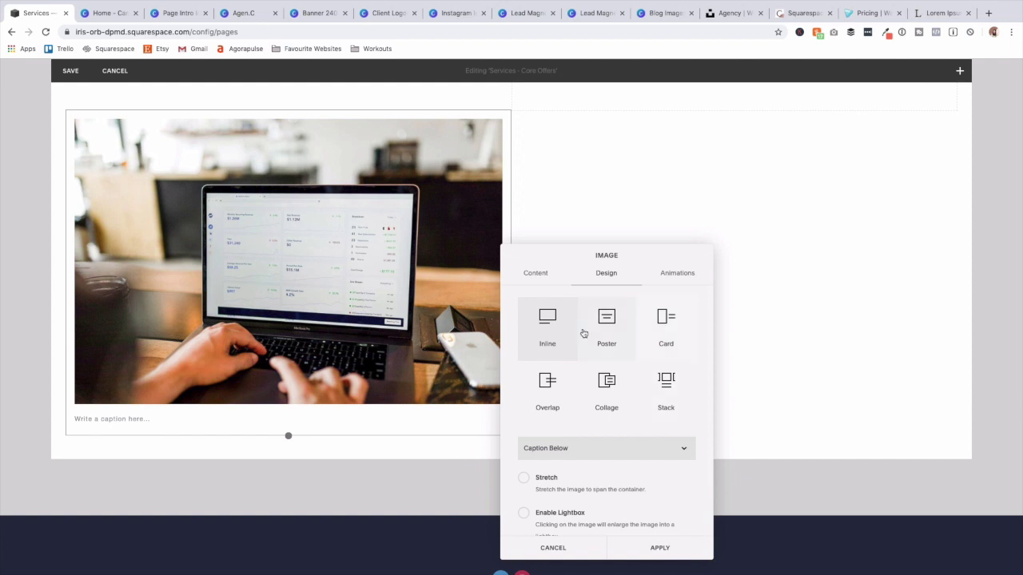
Switch the image to Card layout titled 'Request A Proposal' with subtitle 'Contact us for more info and to request a proposal.'.
click(671, 328)
click(456, 291)
click(347, 263)
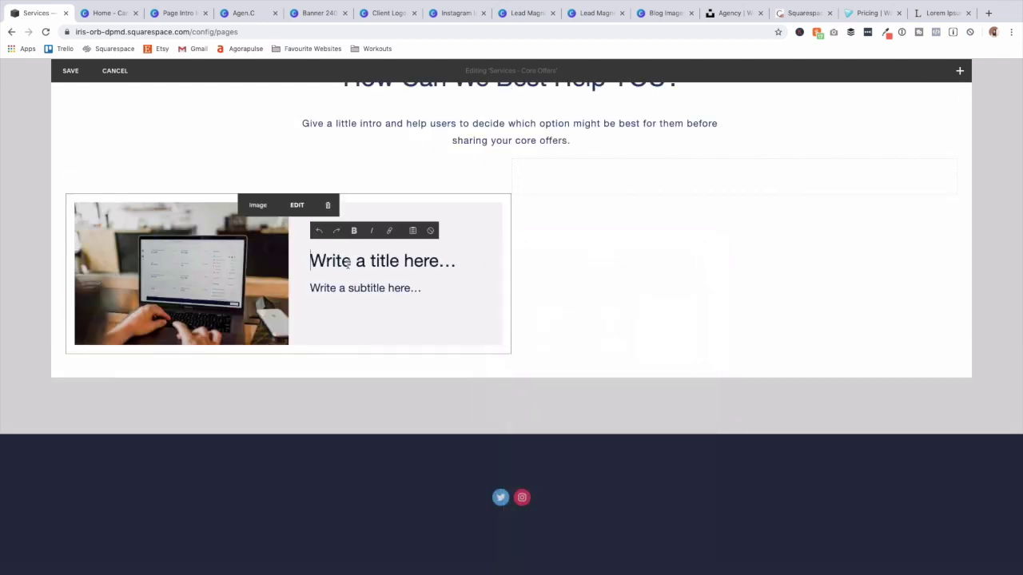
text(Request A Proposal)
click(353, 288)
text(Contact us for more info and to request a proposa)
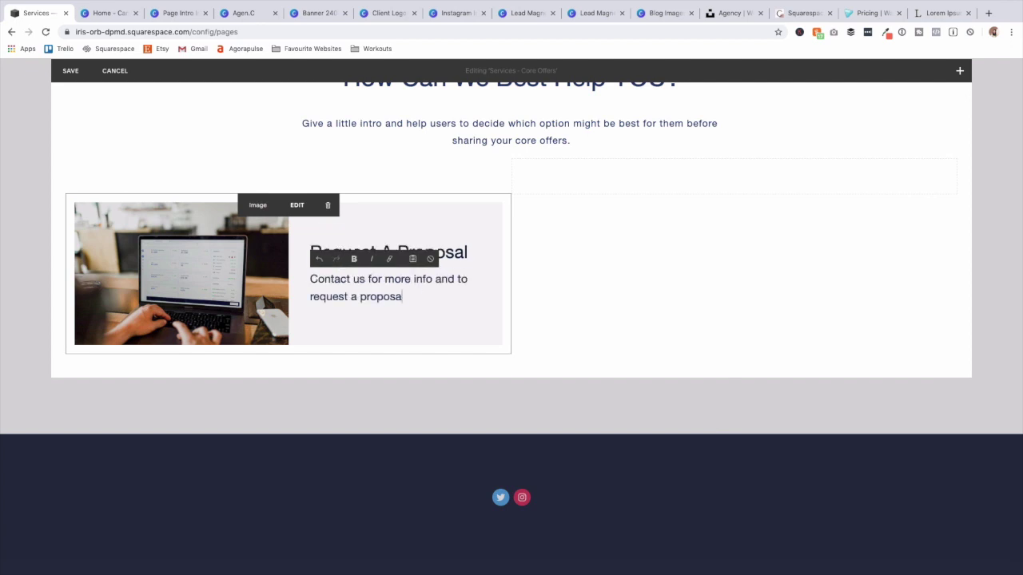
text(l.)
scroll(511, 320, up, 3)
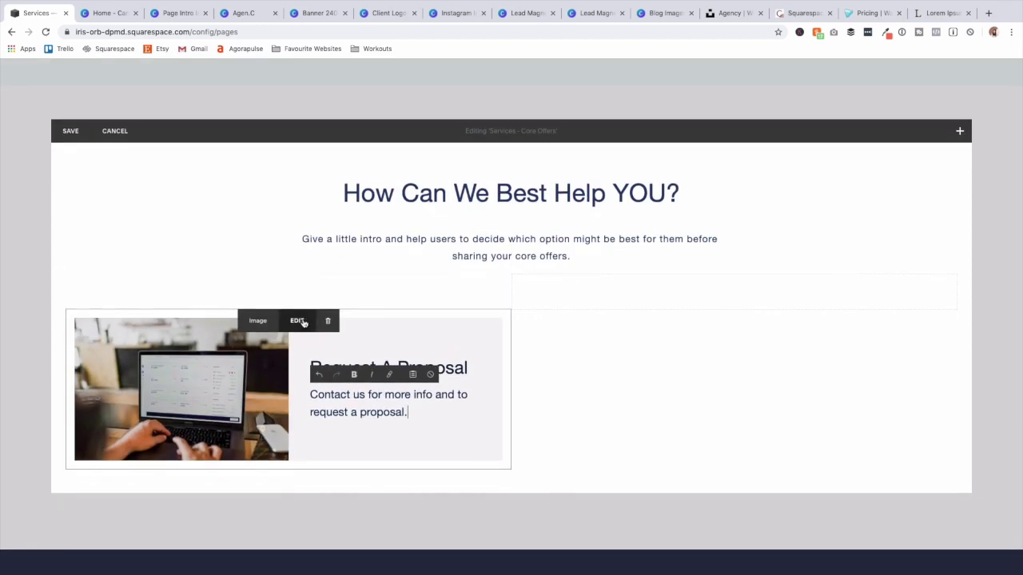
Link the card through a button labelled START HERE and apply the settings.
click(308, 319)
click(603, 274)
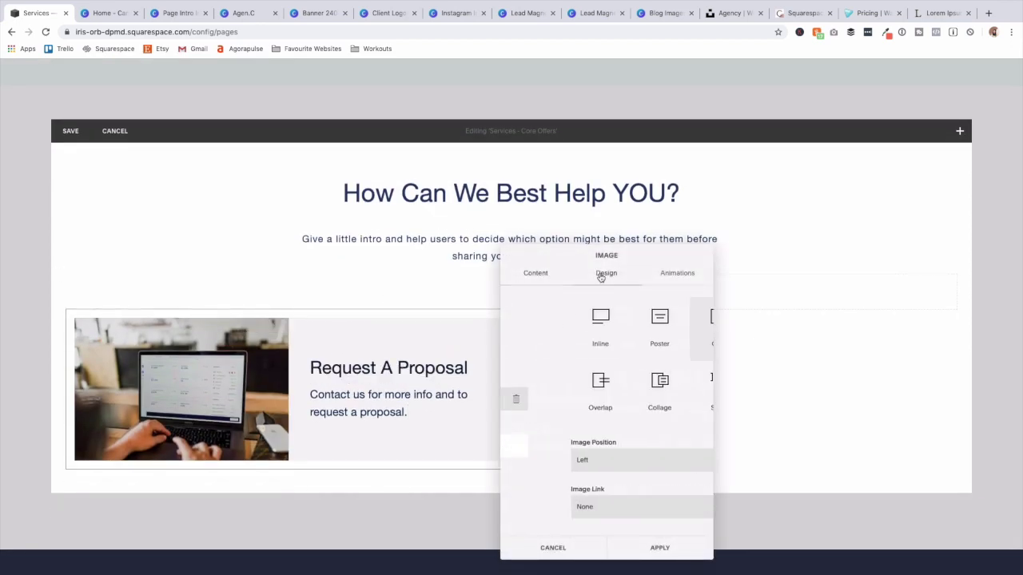
click(630, 506)
click(635, 525)
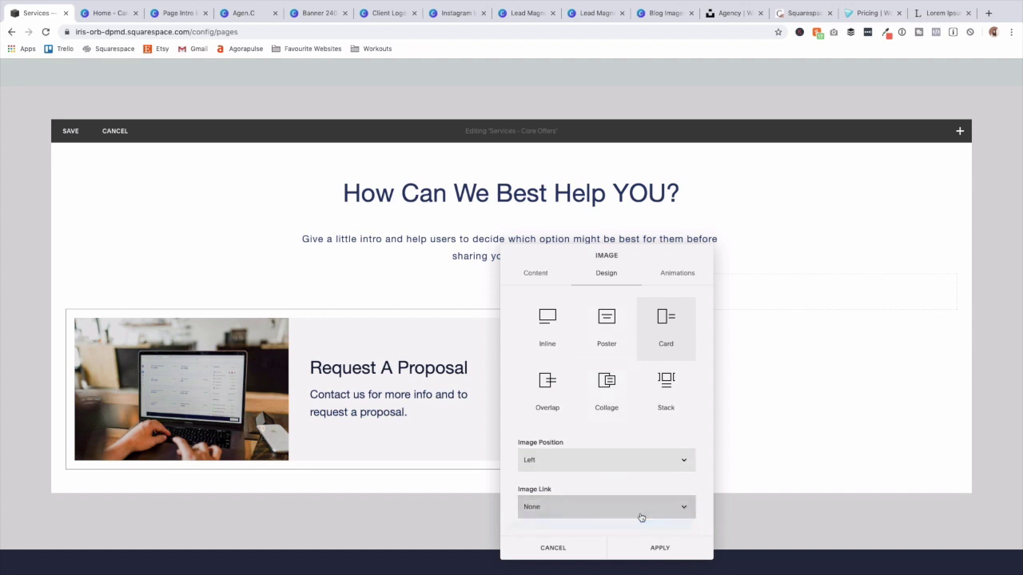
scroll(627, 503, down, 2)
click(581, 462)
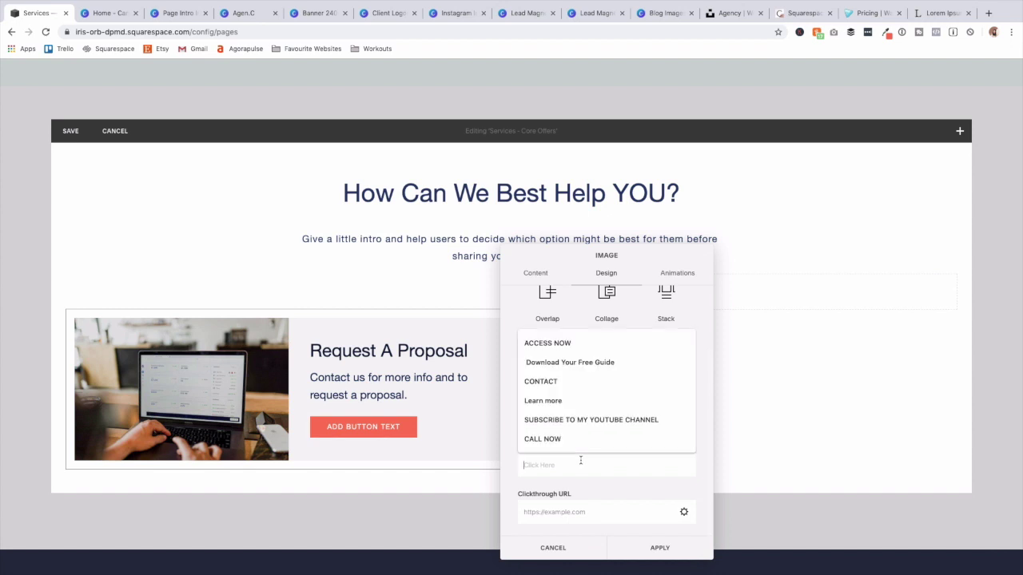
text(START)
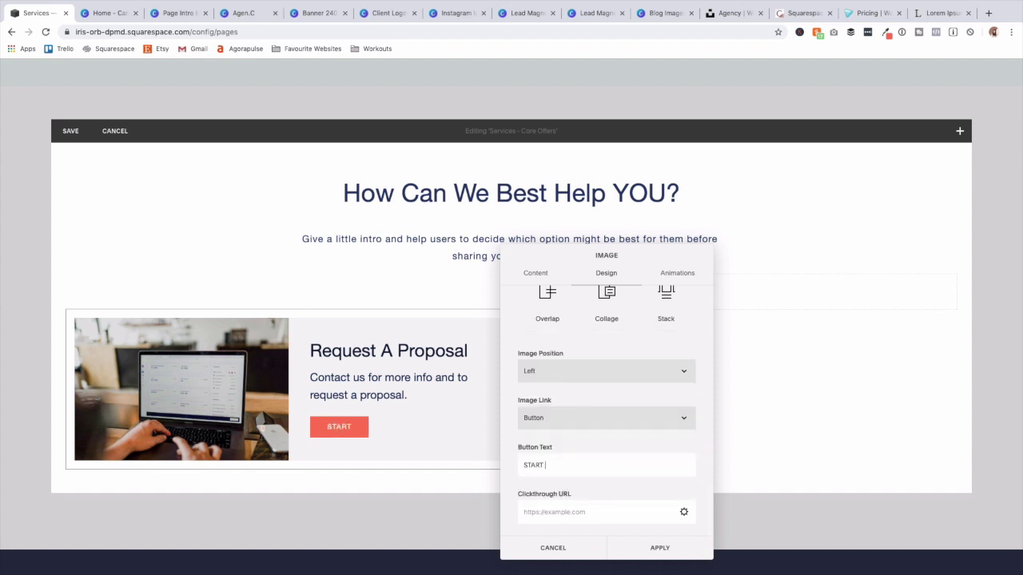
text( HERE)
click(683, 548)
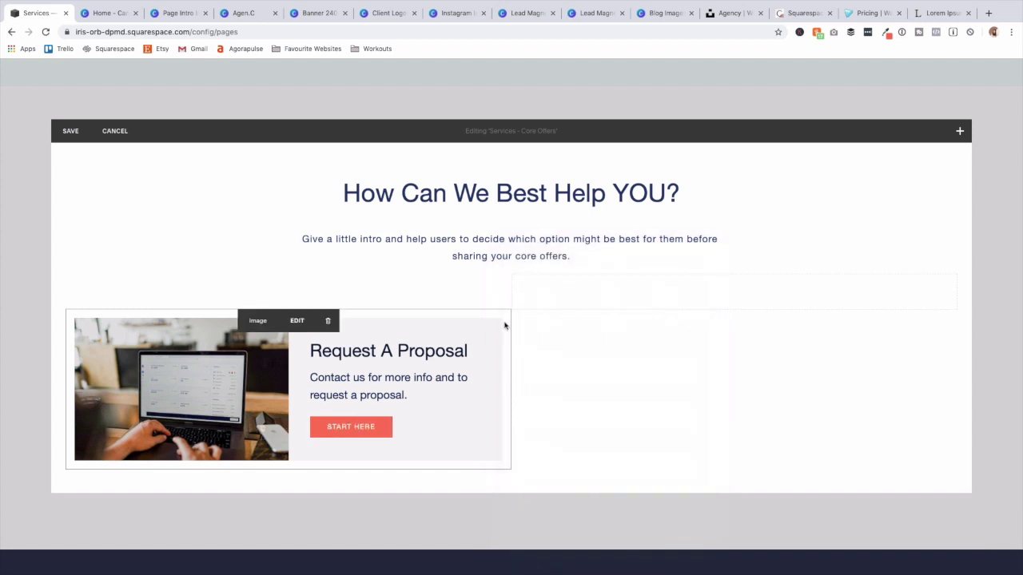
click(509, 310)
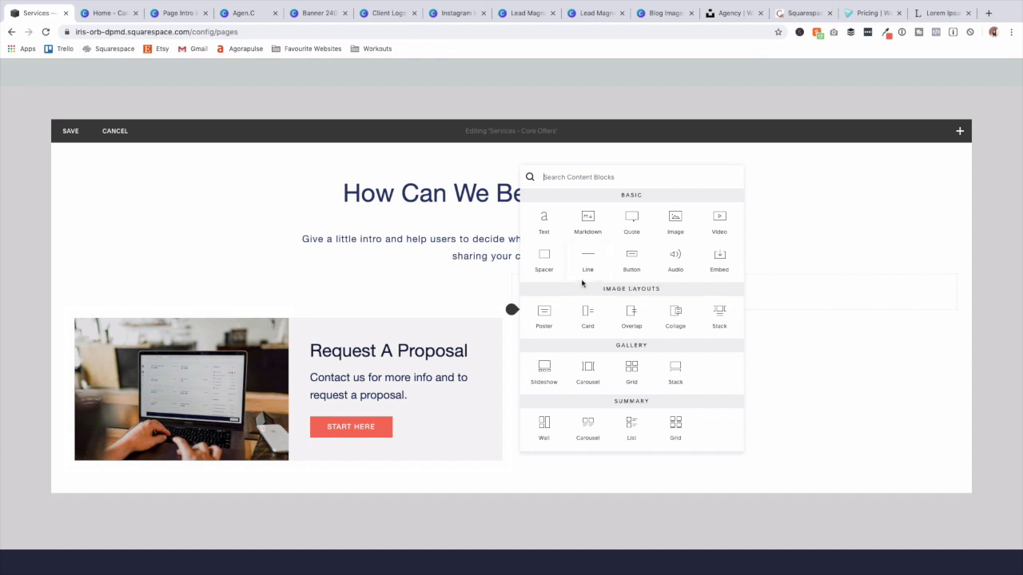
Add an Image block with the team-meeting stock photo in Card layout, cropped to 16:9.
scroll(652, 326, down, 4)
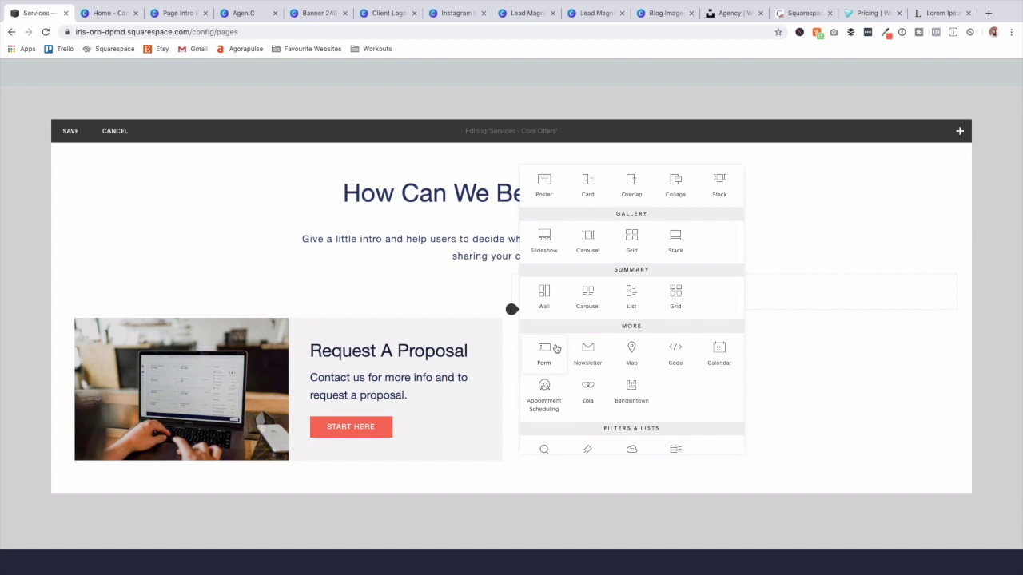
scroll(635, 311, up, 4)
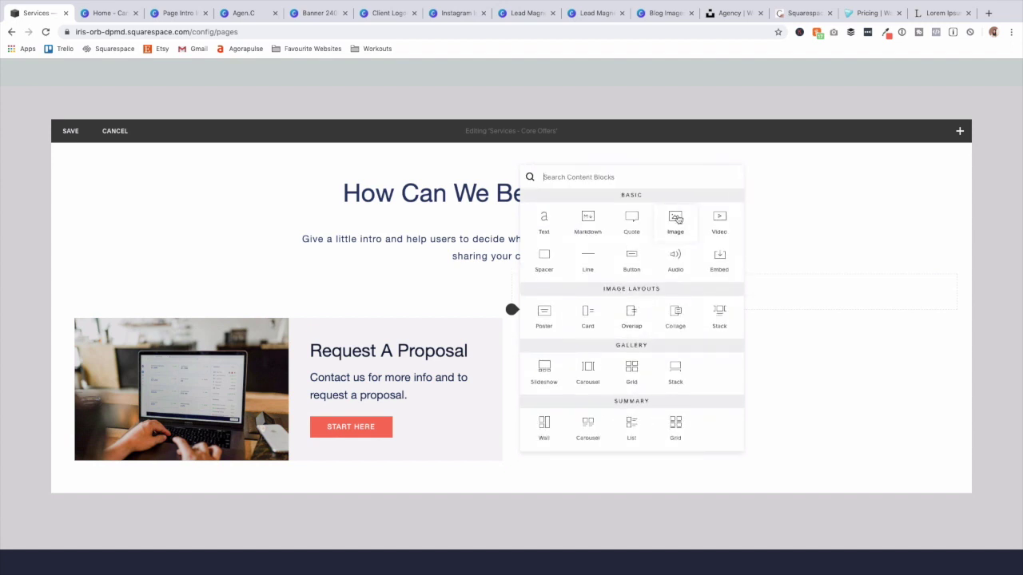
key(Escape)
click(511, 309)
click(675, 222)
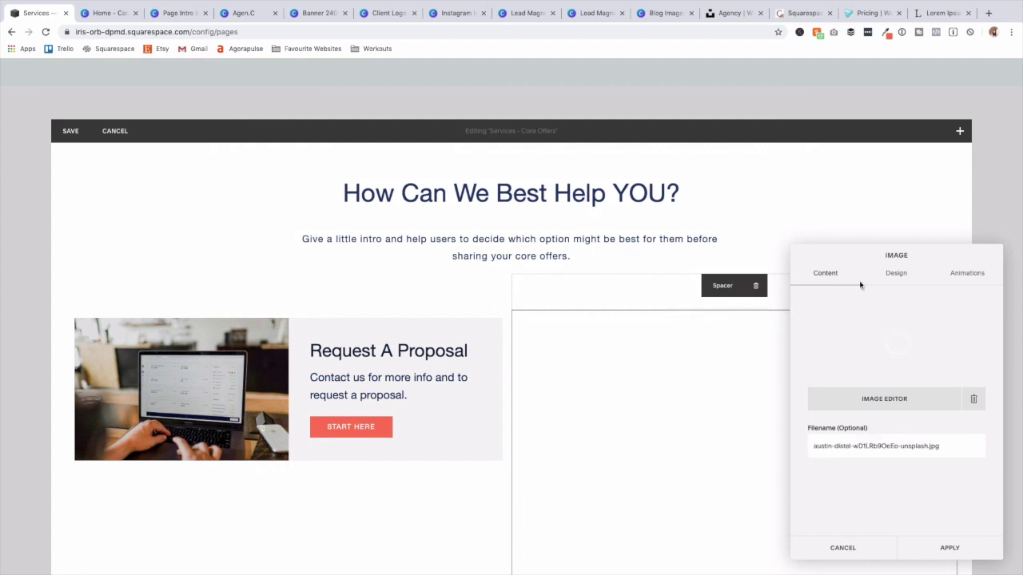
click(891, 274)
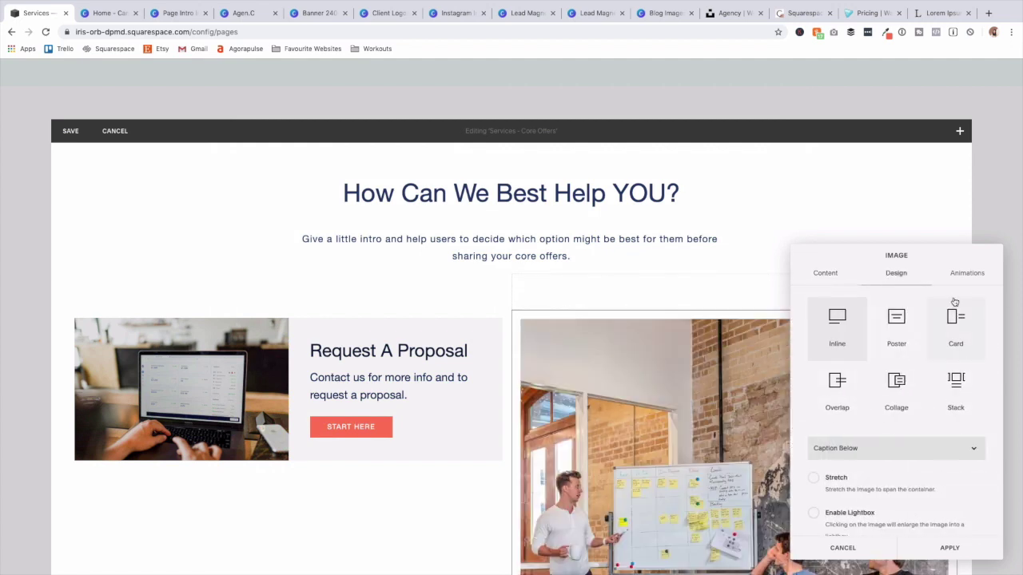
click(953, 322)
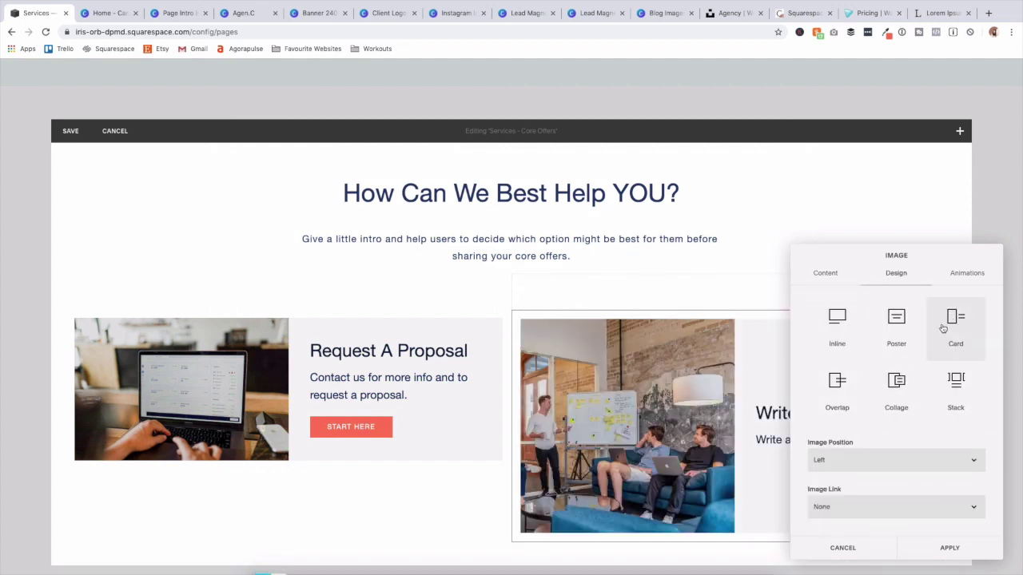
click(825, 272)
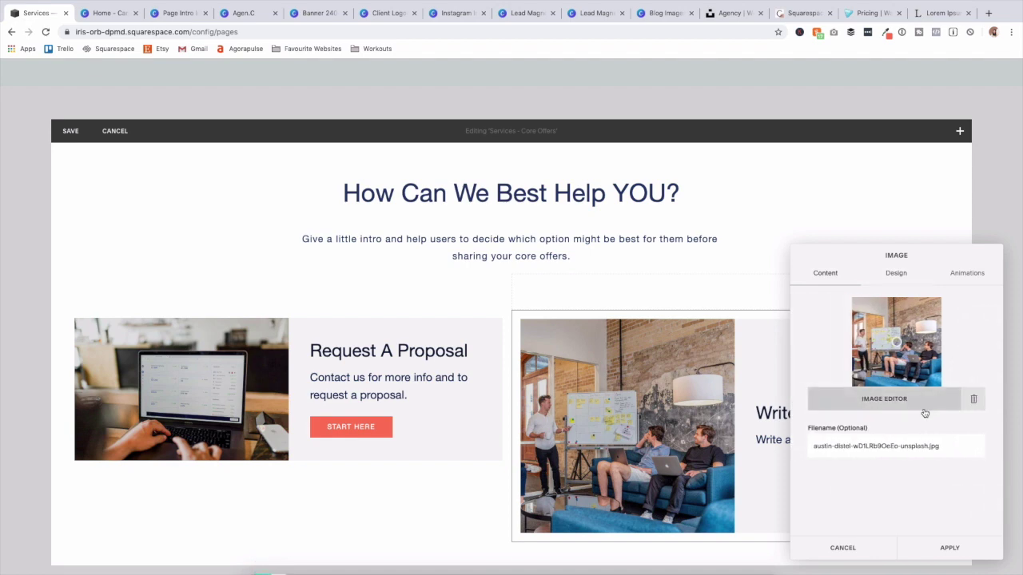
click(897, 403)
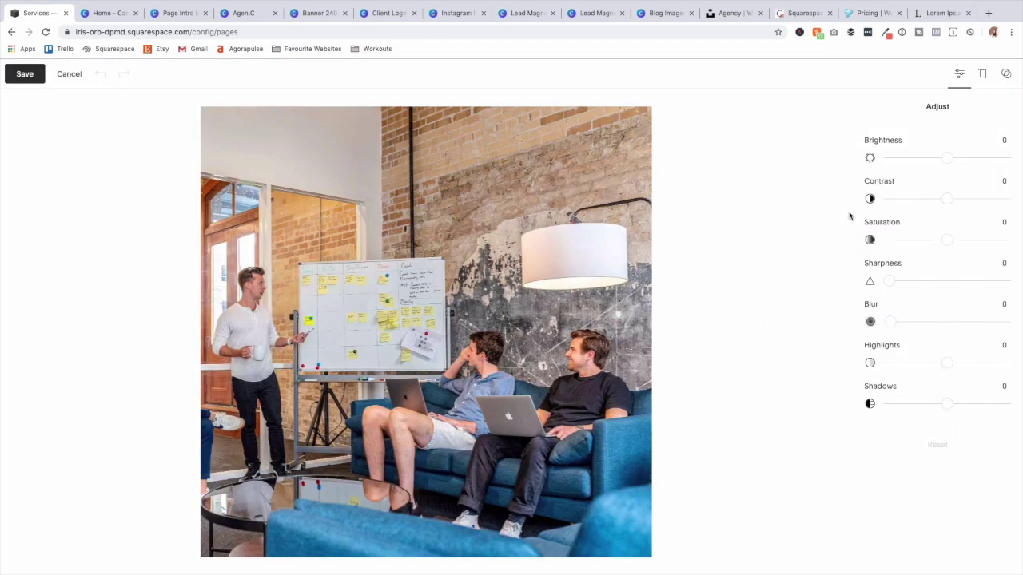
click(981, 74)
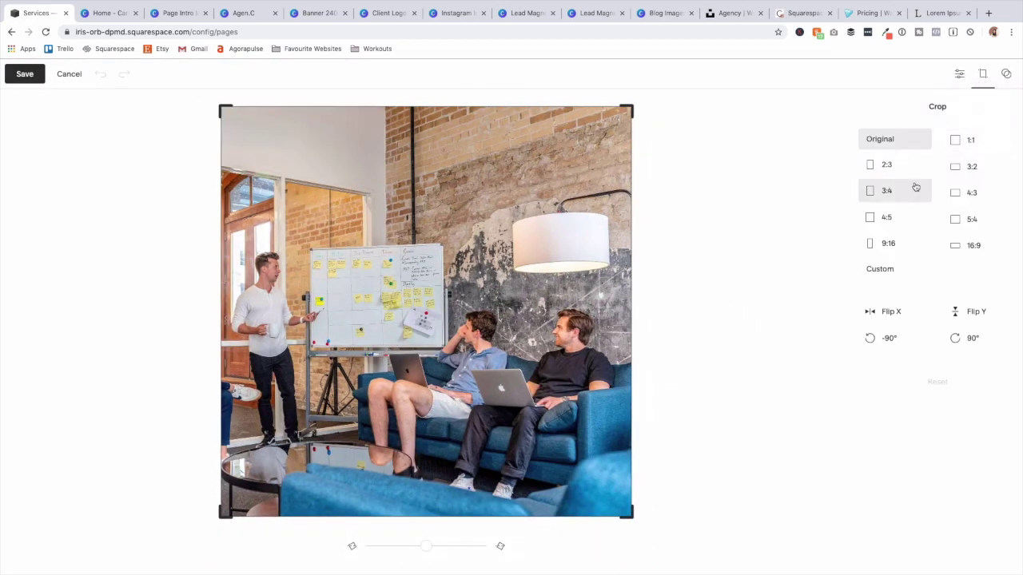
click(967, 247)
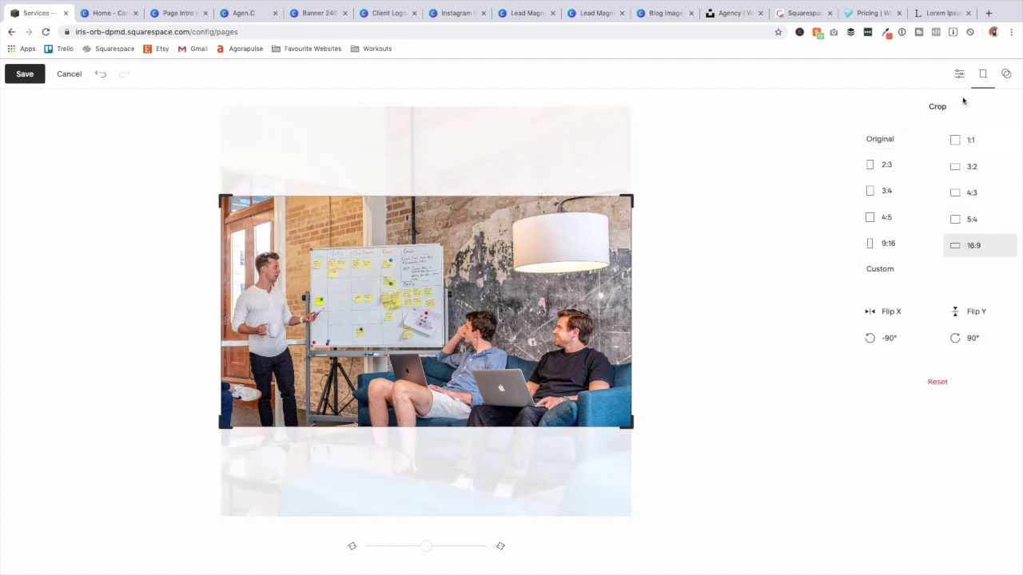
mouse_move(467, 357)
mouse_down()
mouse_move(466, 341)
mouse_move(462, 373)
mouse_up()
click(25, 75)
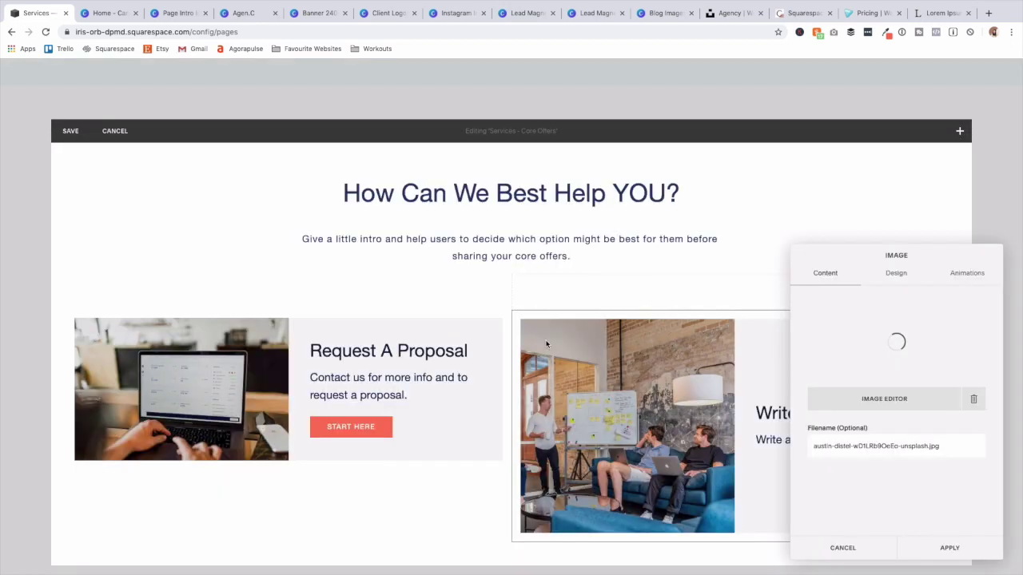
Title the card 'Book A Workshop', link it through a START HERE button, and apply.
text(Book A Workshop)
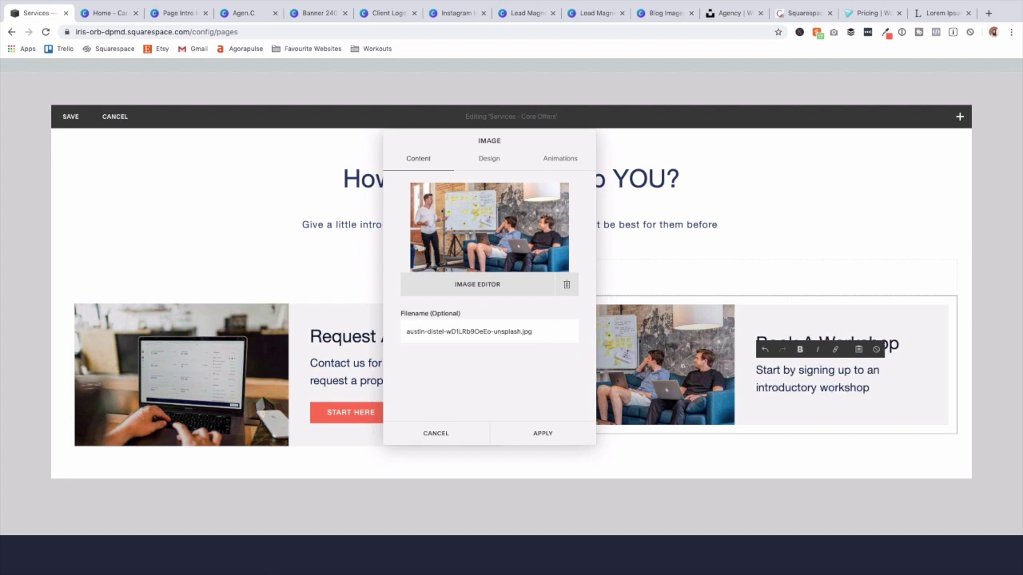
click(489, 158)
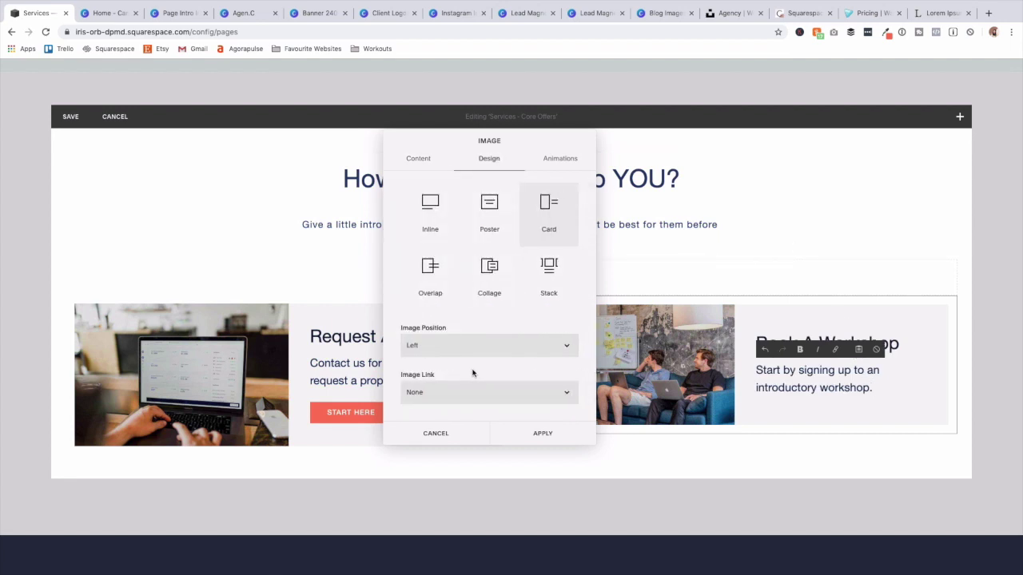
click(476, 391)
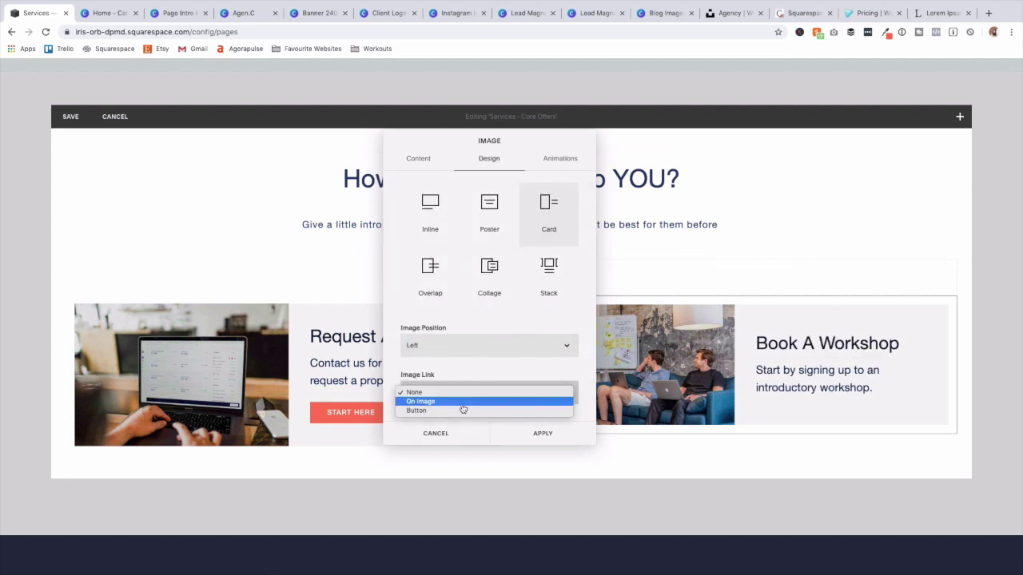
click(461, 411)
scroll(467, 403, down, 1)
click(467, 400)
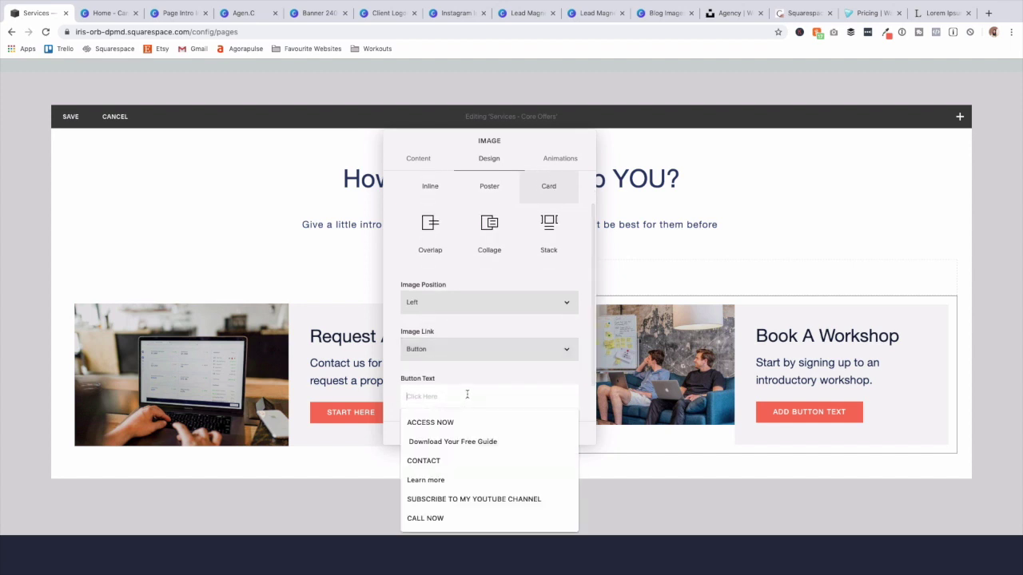
text(START HERE)
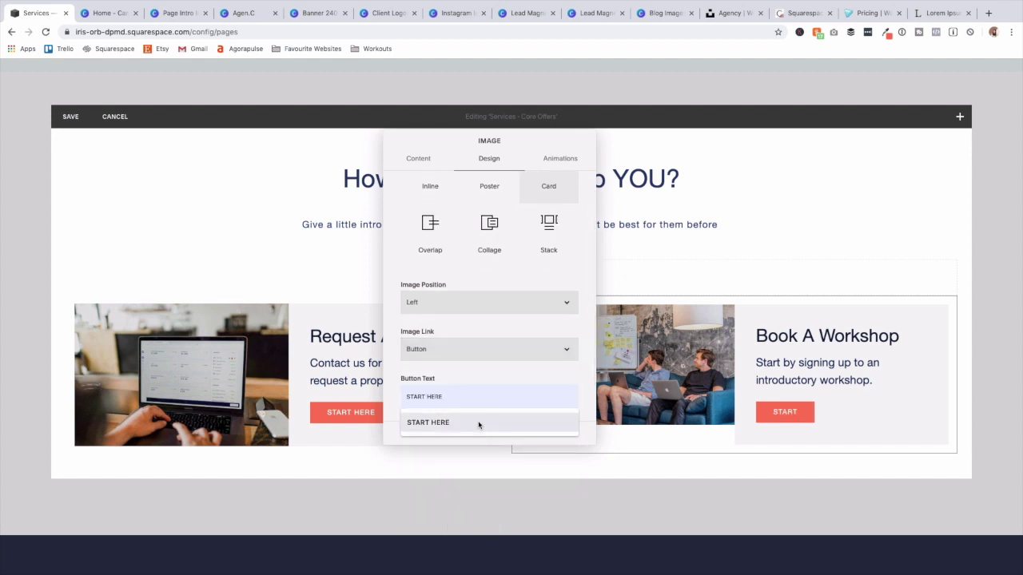
click(476, 423)
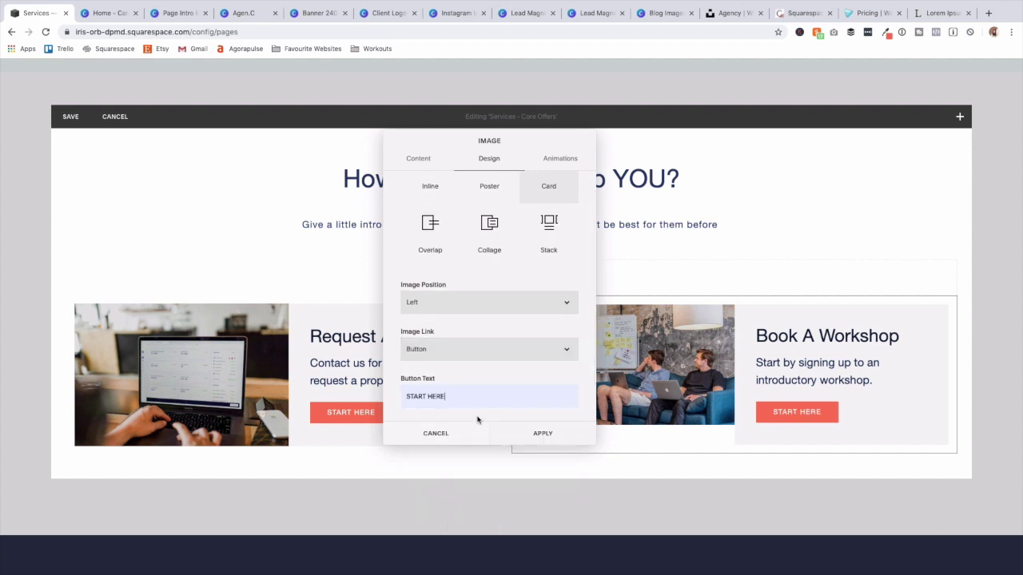
click(414, 159)
click(543, 433)
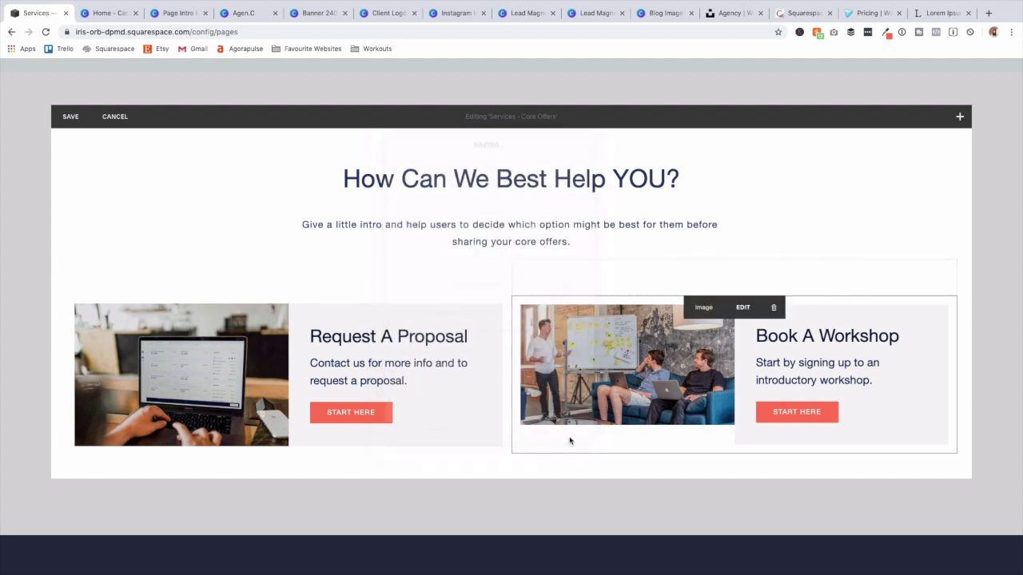
Place spacers beside both cards and delete the stray spacer and empty text block.
click(66, 294)
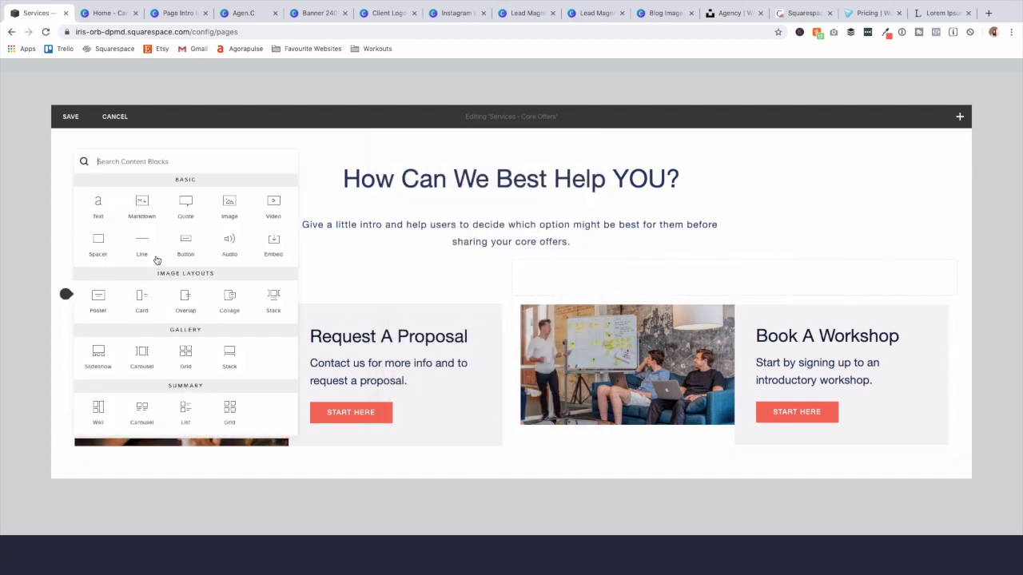
click(153, 251)
drag(300, 312, 76, 383)
click(512, 295)
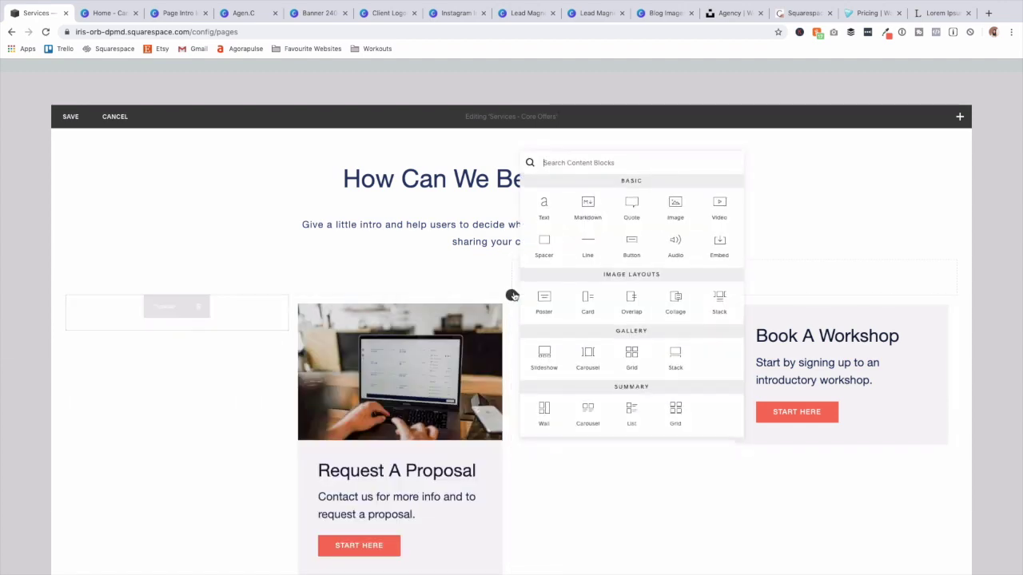
click(544, 318)
drag(544, 318, 858, 388)
click(759, 272)
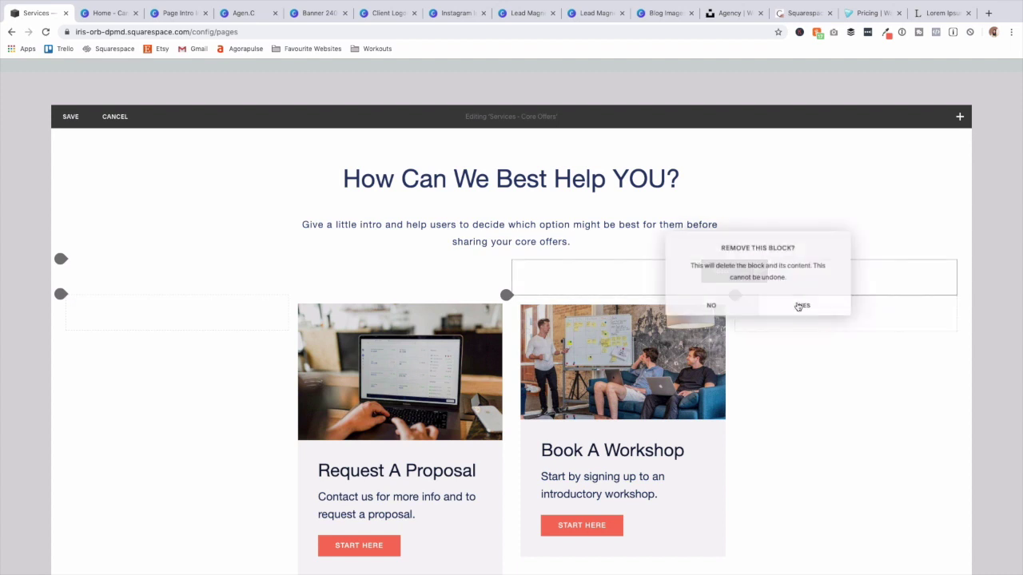
click(801, 302)
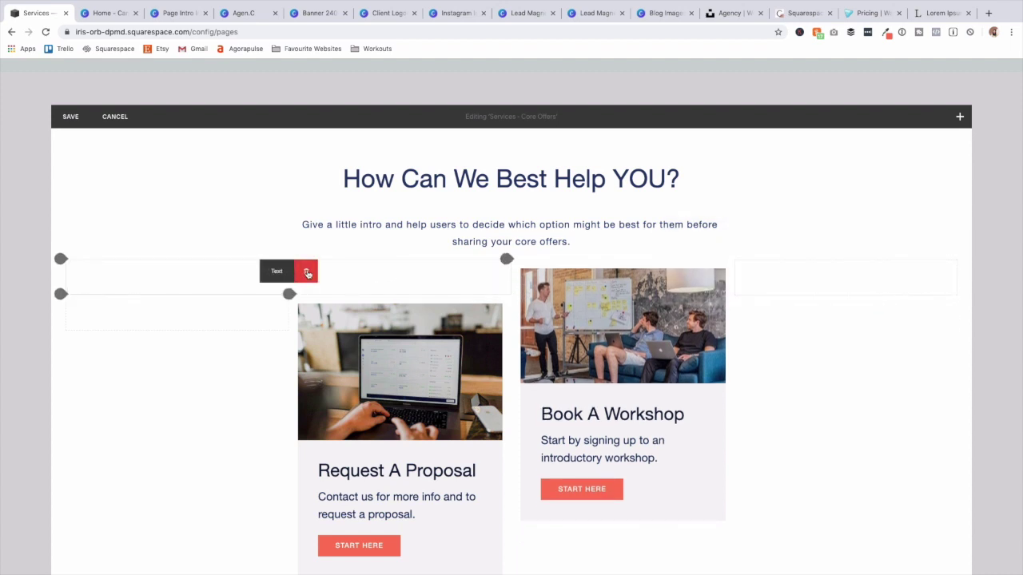
click(306, 271)
click(354, 302)
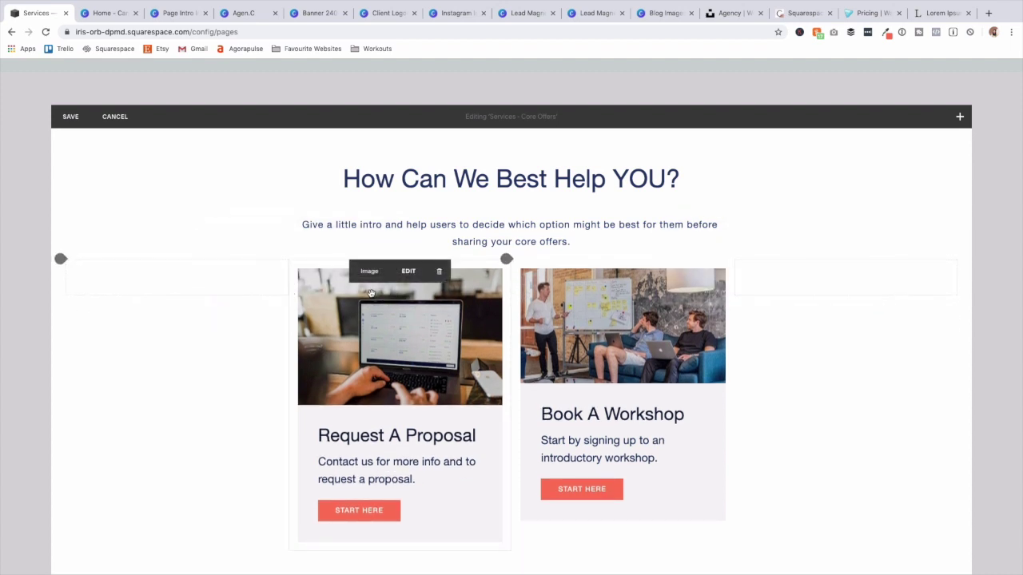
Crop the Request A Proposal laptop photo to 16:9, apply it, and save the section.
click(409, 272)
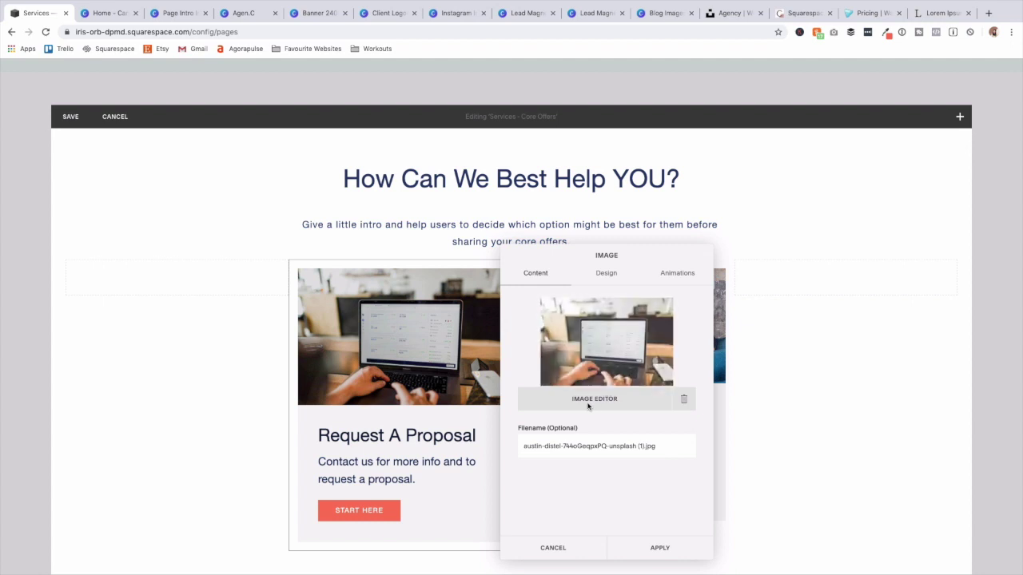
click(615, 399)
click(983, 76)
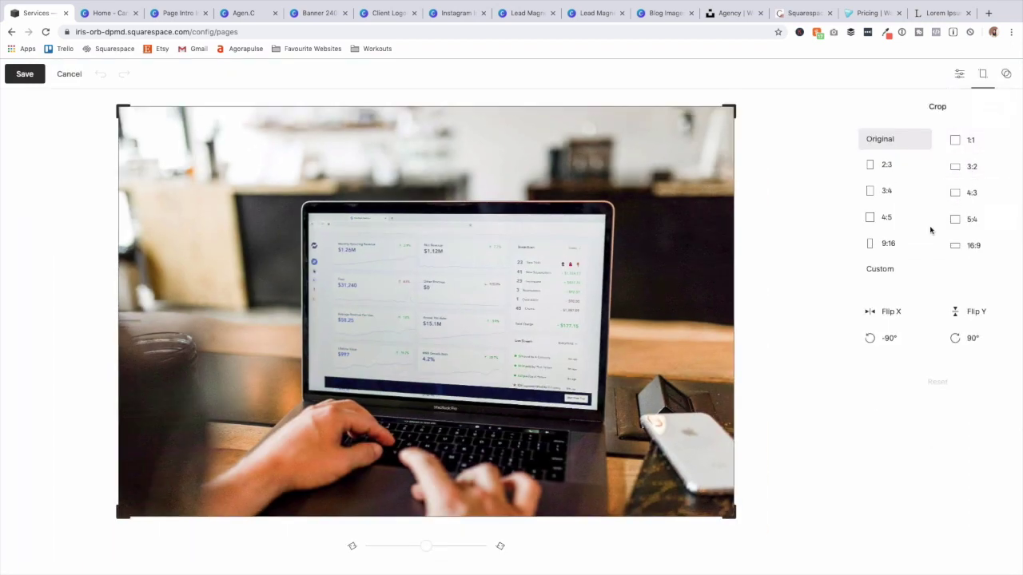
click(961, 247)
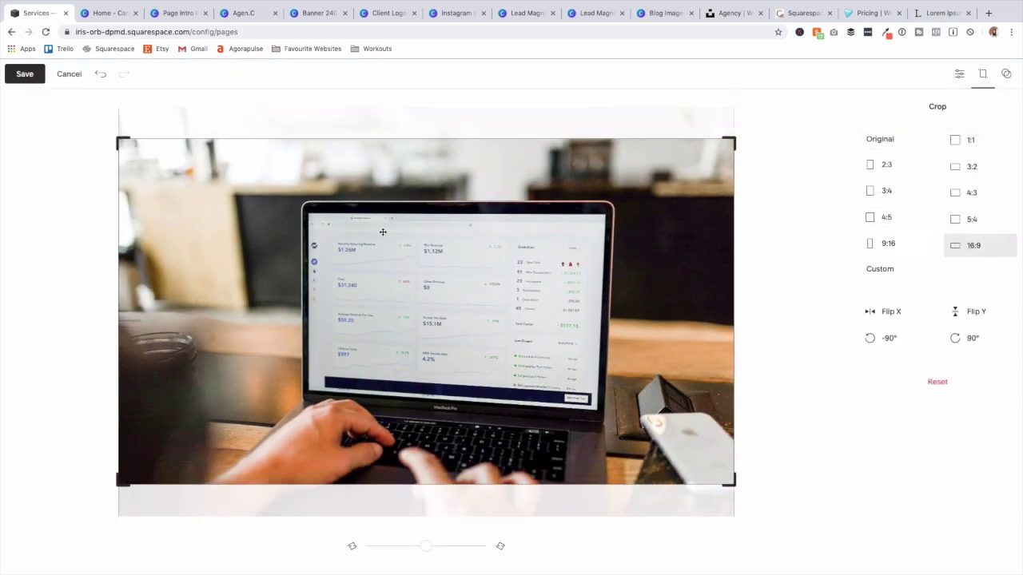
click(25, 74)
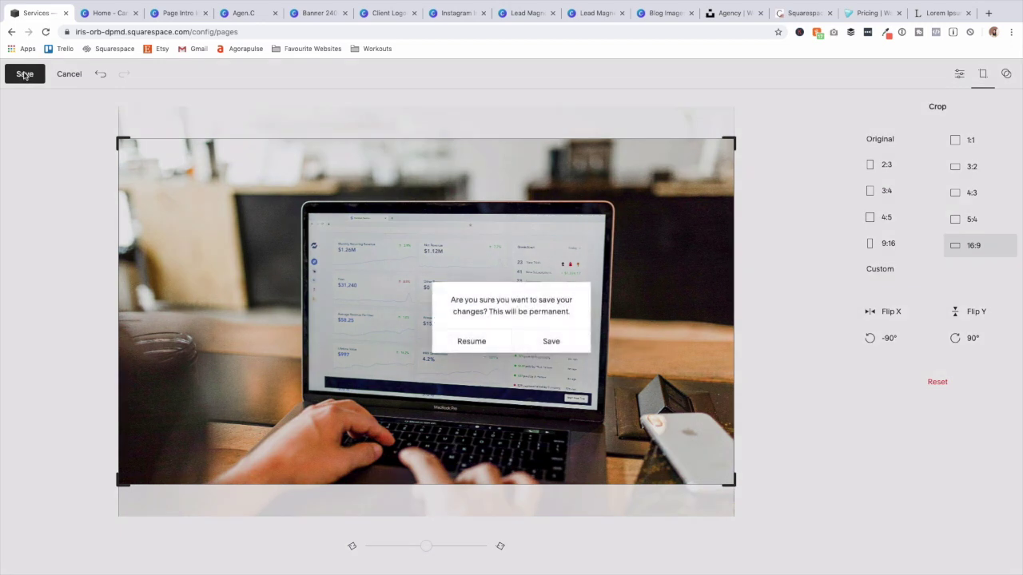
click(546, 341)
click(657, 548)
click(74, 120)
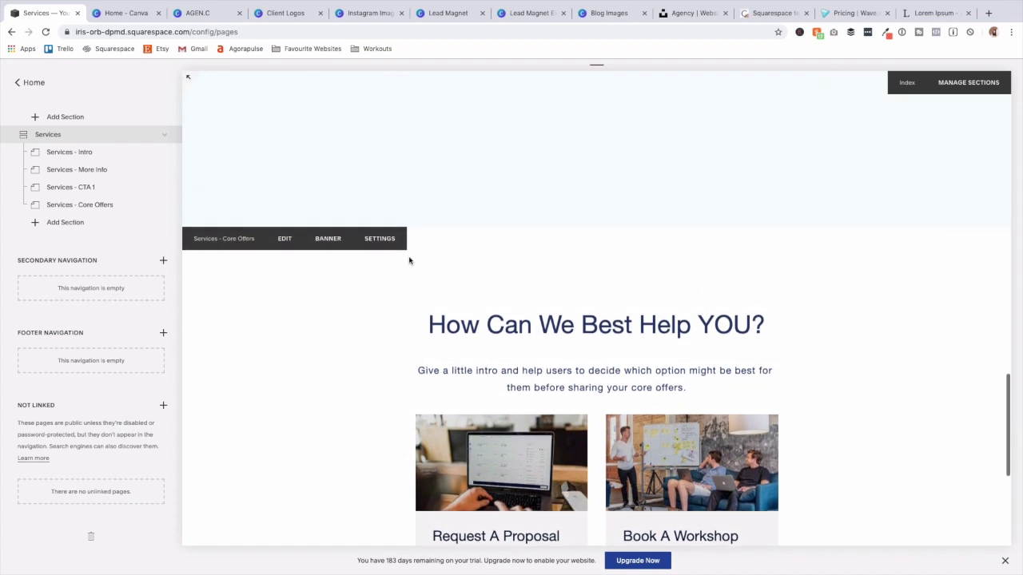
Add a blank section, discard its 'Services' title change, and delete it again.
click(80, 226)
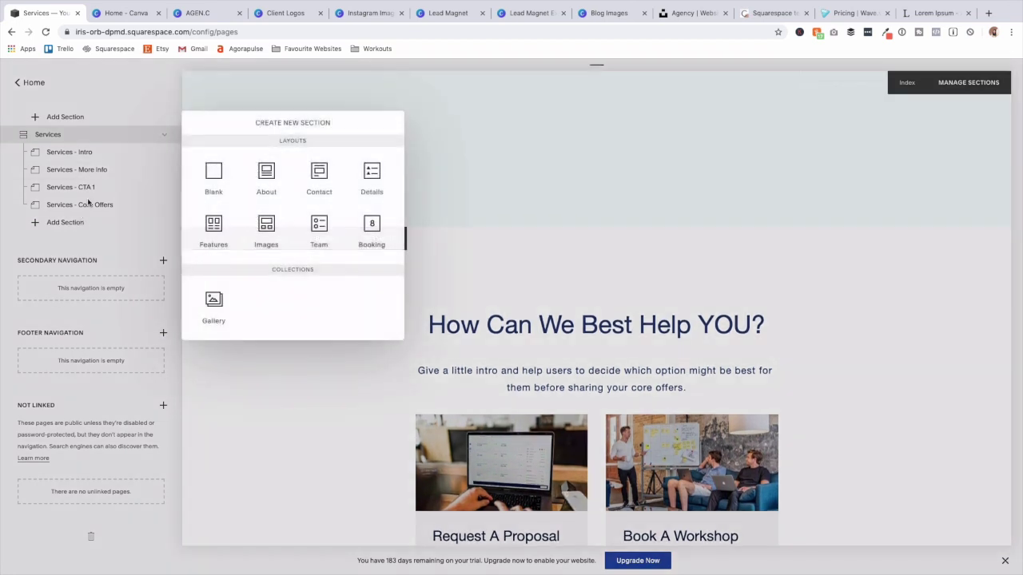
click(213, 176)
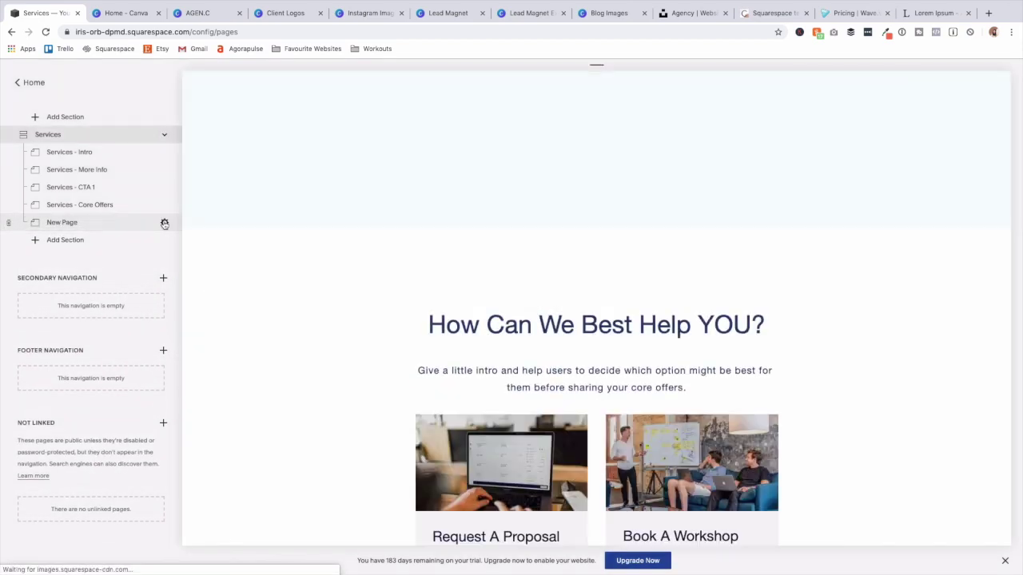
click(163, 224)
scroll(519, 240, down, 1)
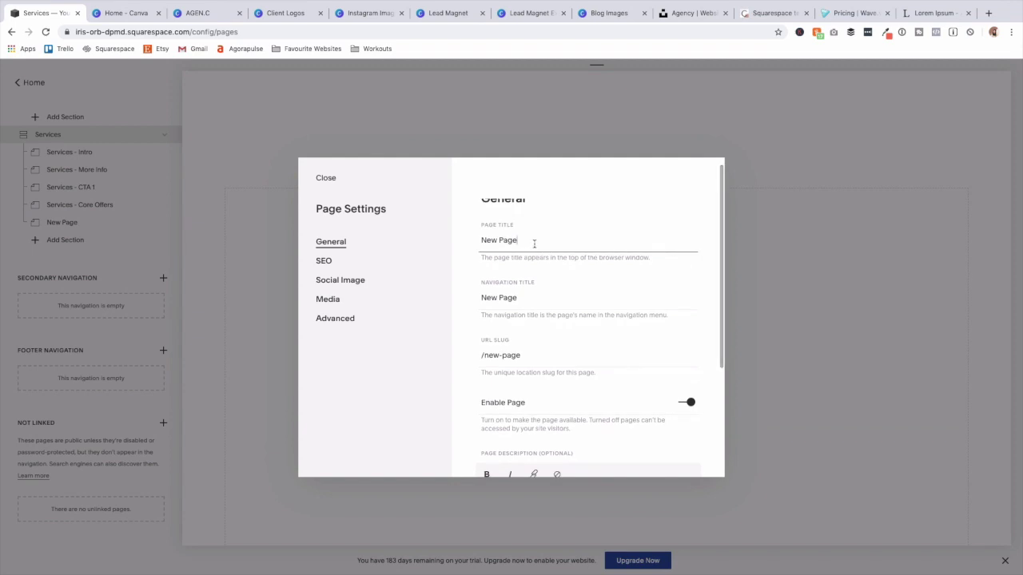
triple_click(533, 242)
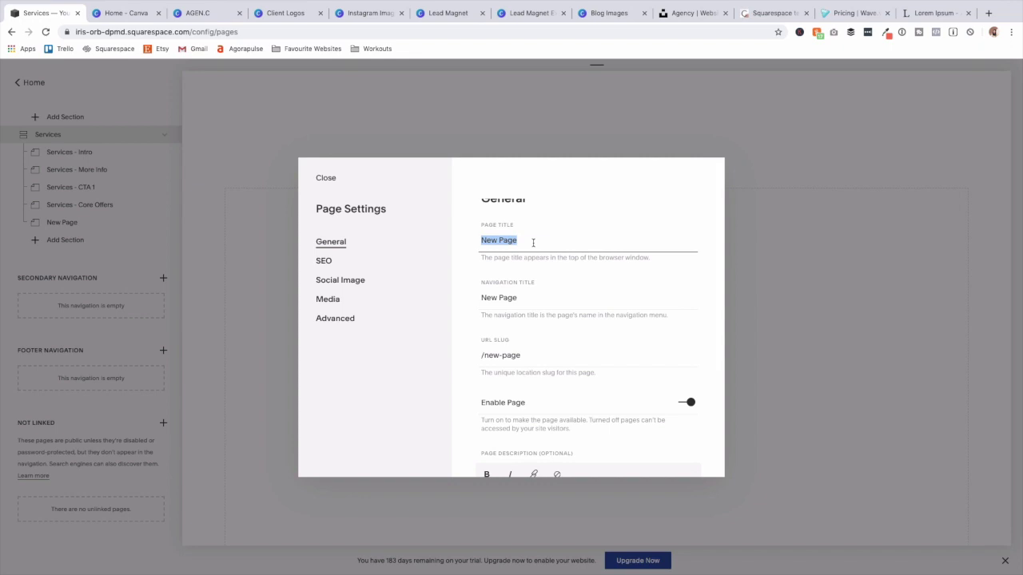
text(Services)
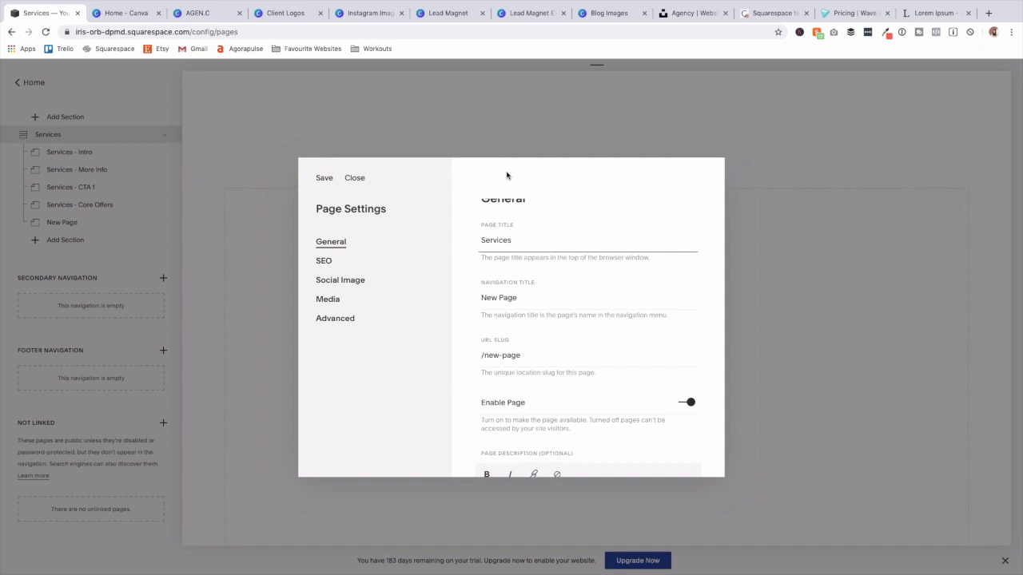
click(303, 176)
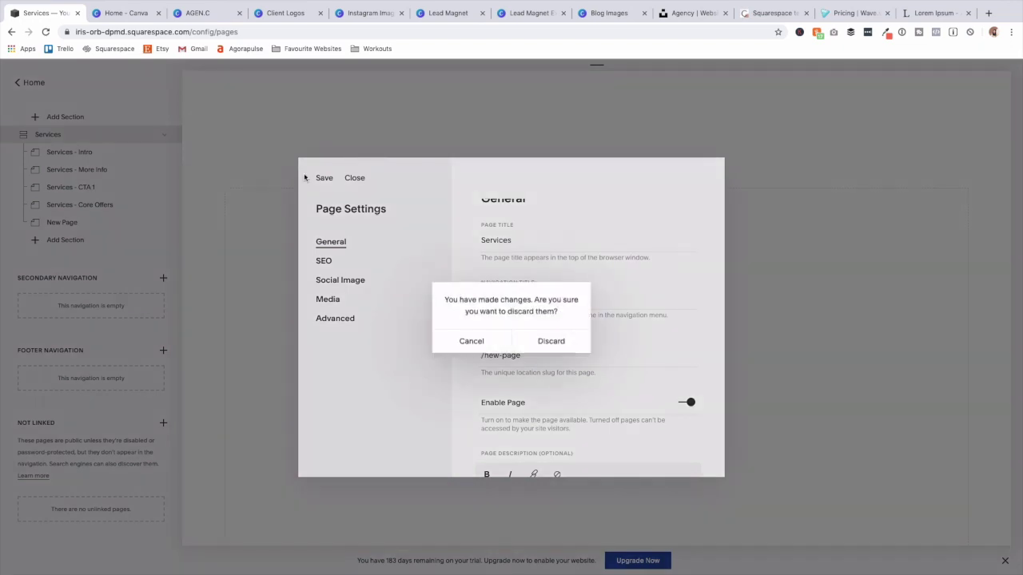
click(544, 338)
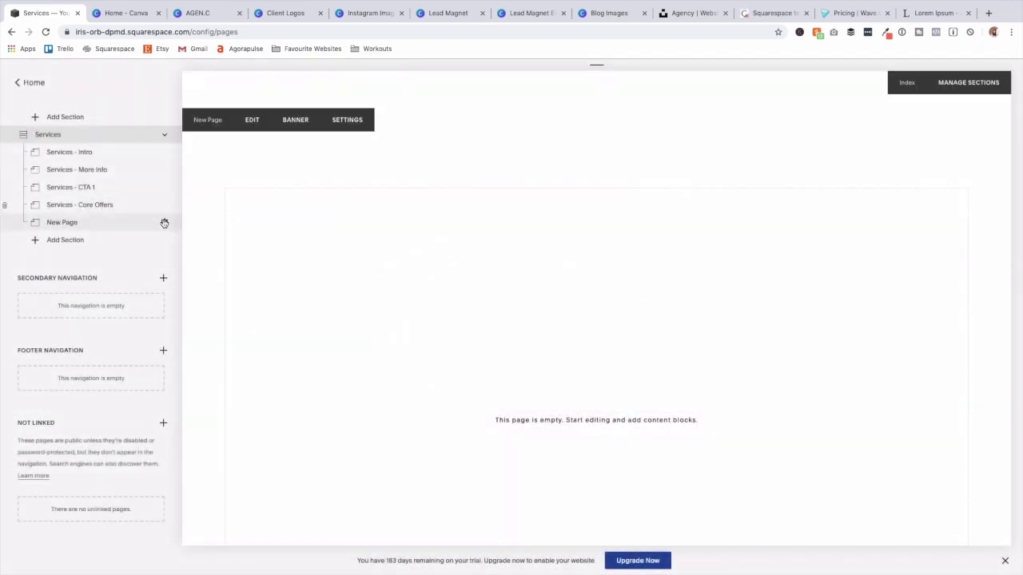
click(8, 224)
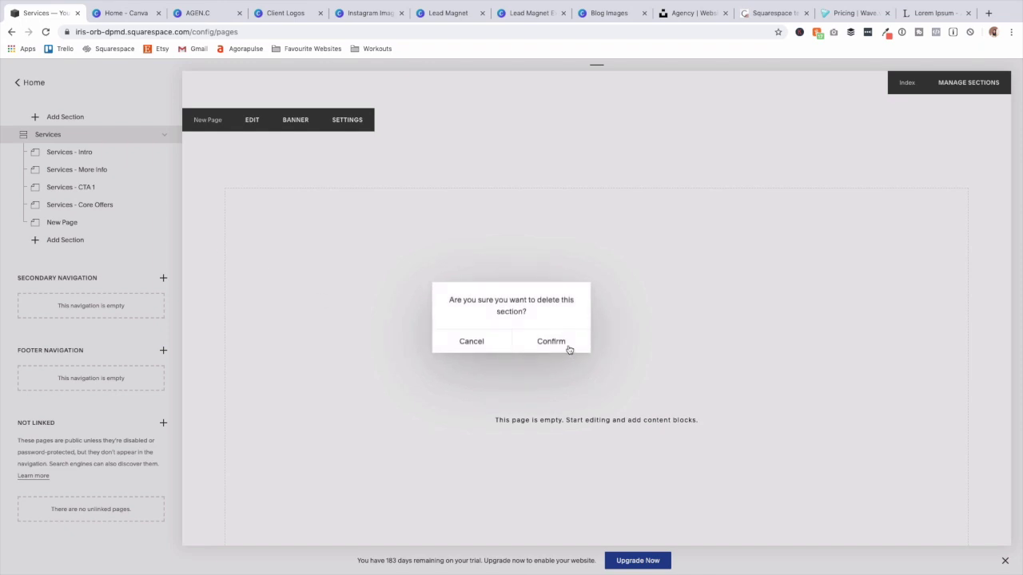
click(551, 342)
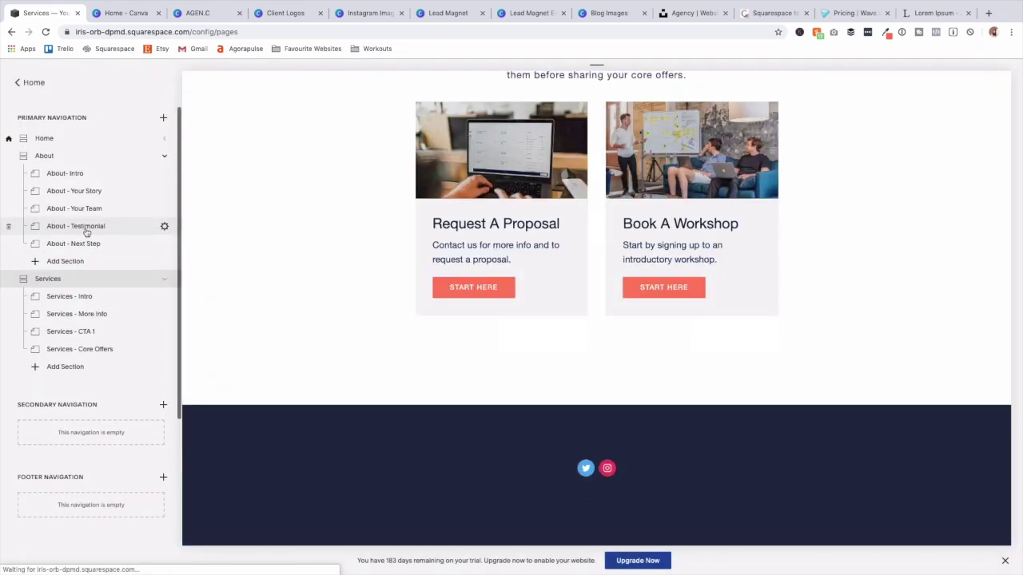
Duplicate the About - Testimonial page and drag the copy into the Services index.
click(164, 229)
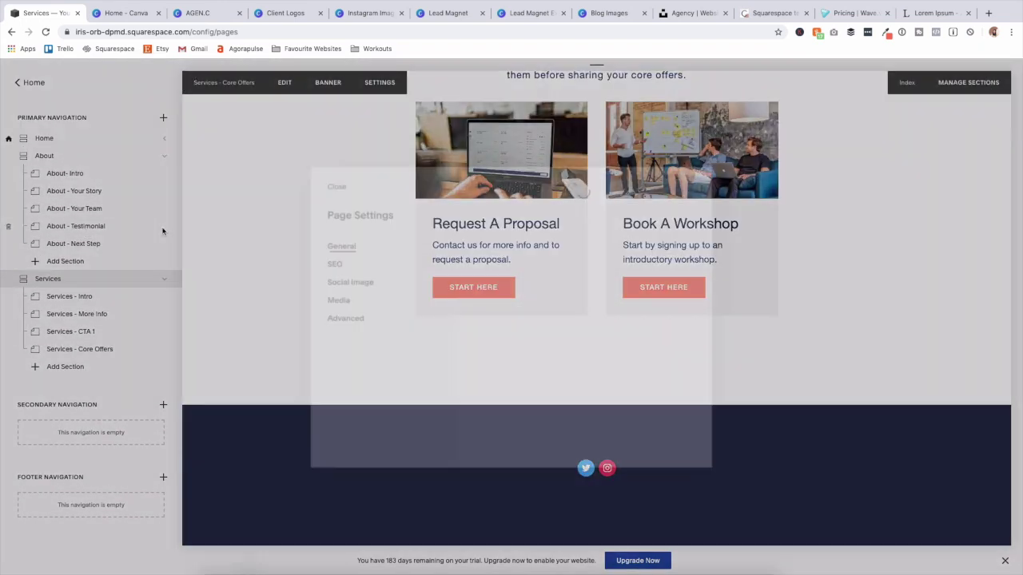
scroll(631, 339, down, 3)
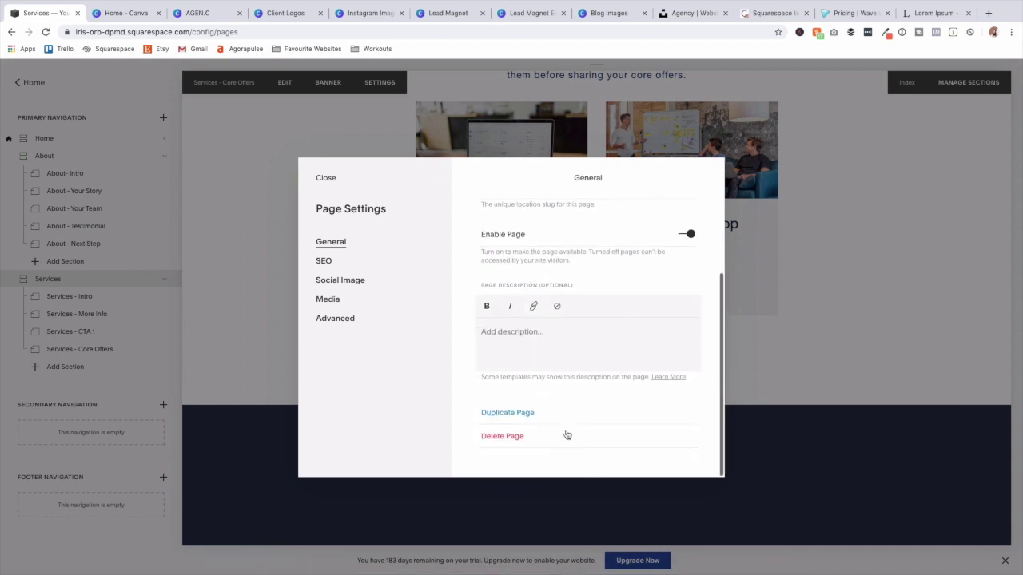
click(532, 413)
click(550, 350)
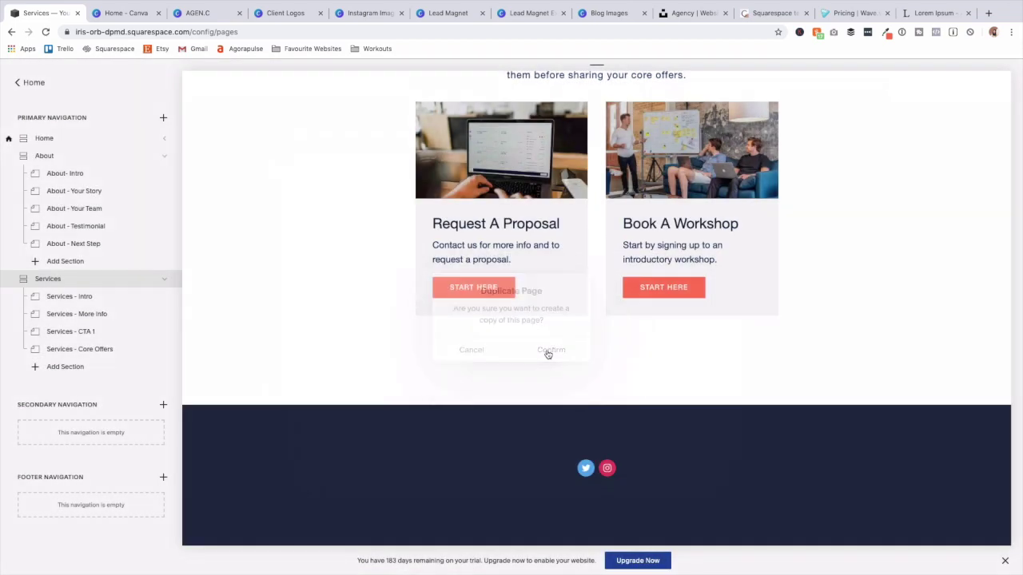
click(69, 484)
drag(68, 484, 128, 235)
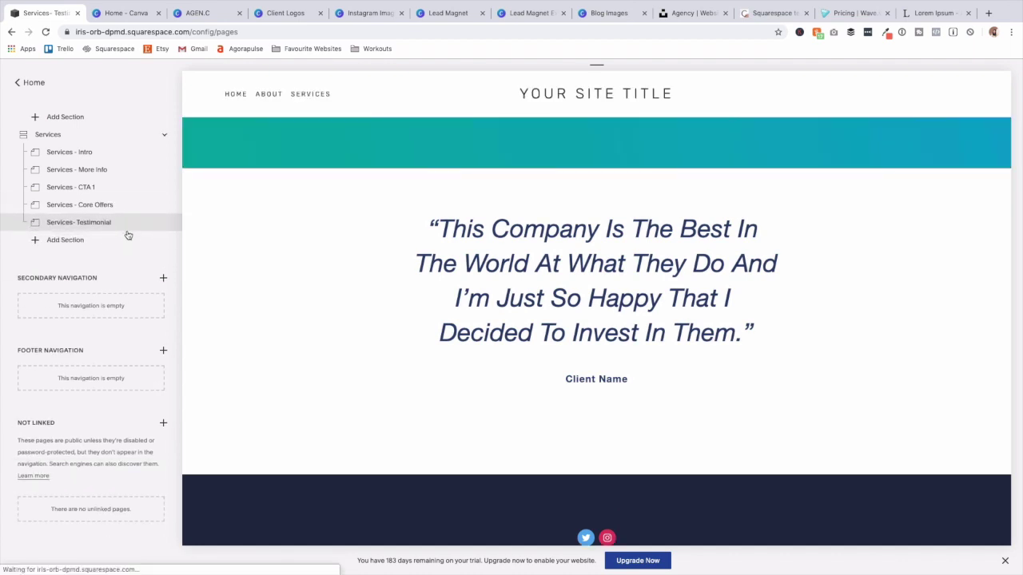
Add a blank section to Services and title it 'Services- FAQS'.
click(70, 241)
click(209, 182)
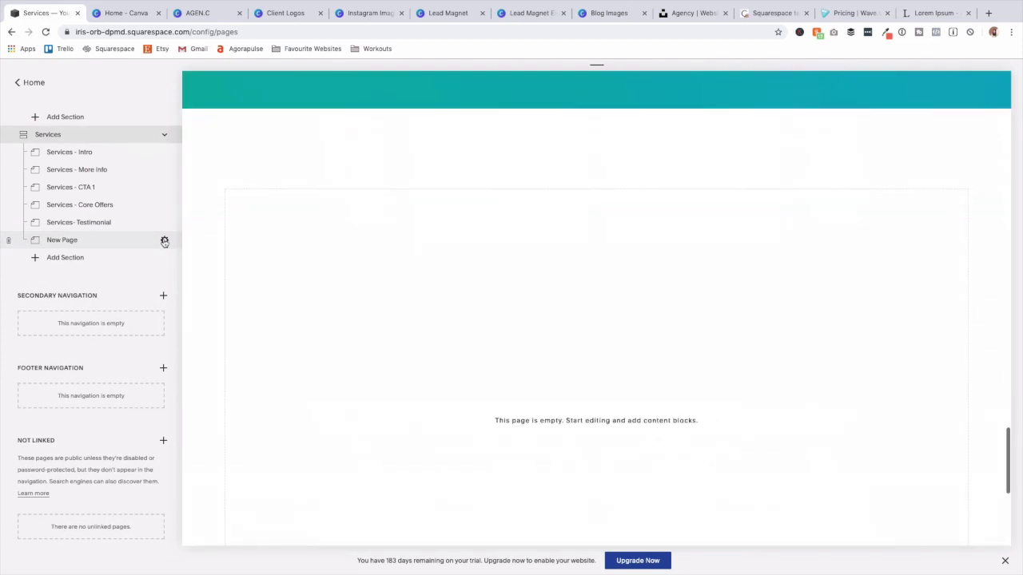
click(165, 240)
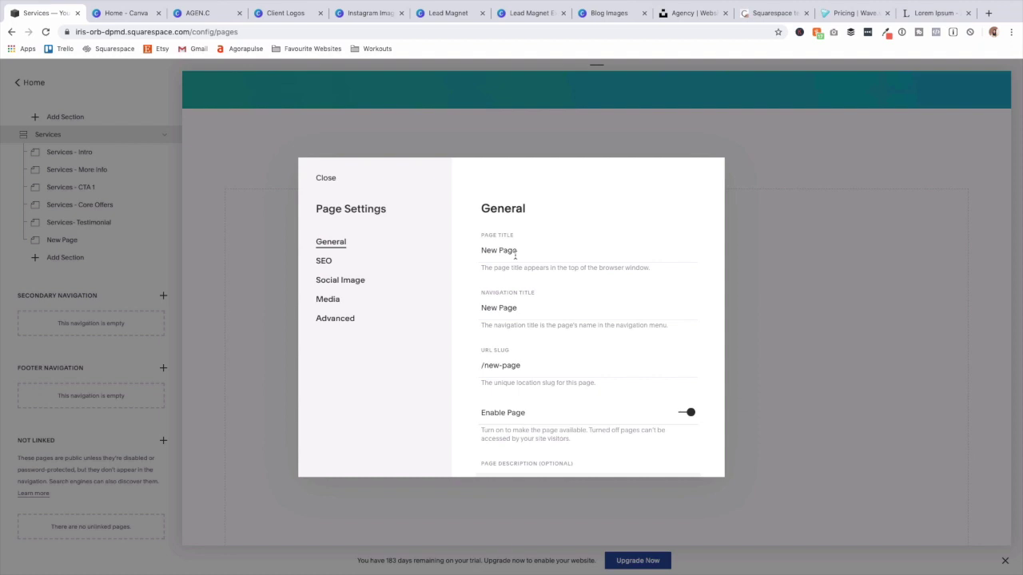
triple_click(515, 254)
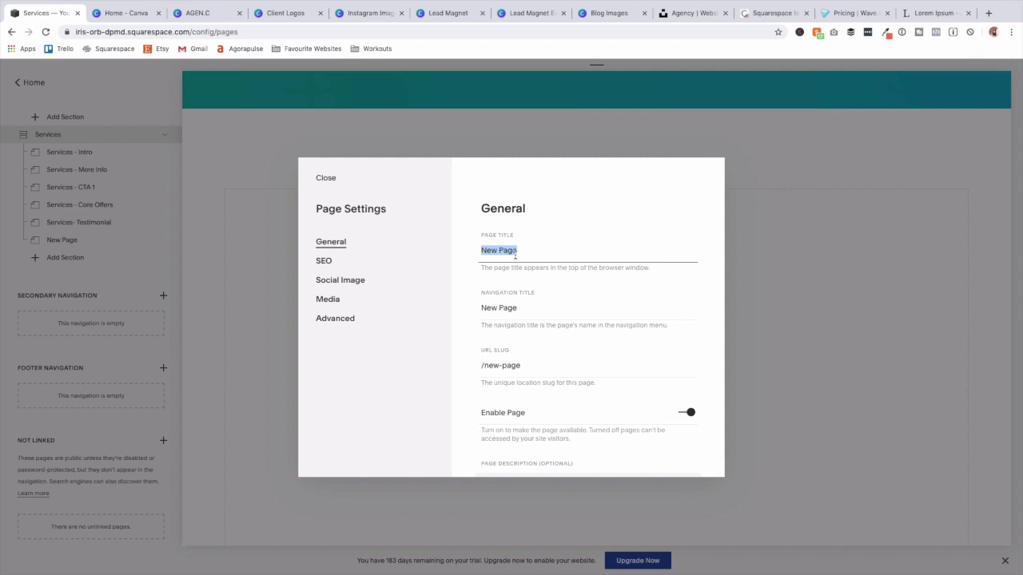
text(Services- FA)
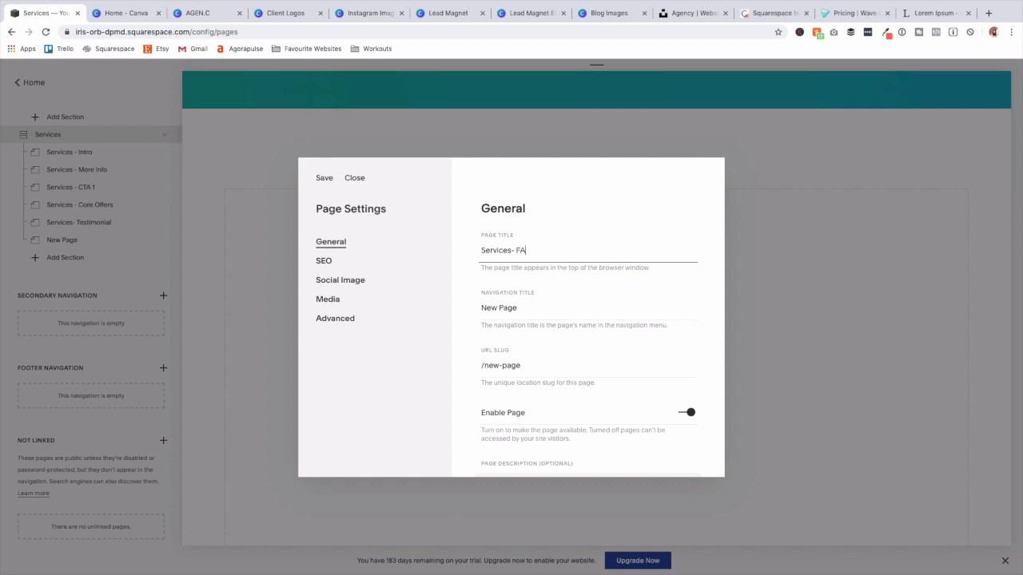
triple_click(525, 252)
key(cmd+c)
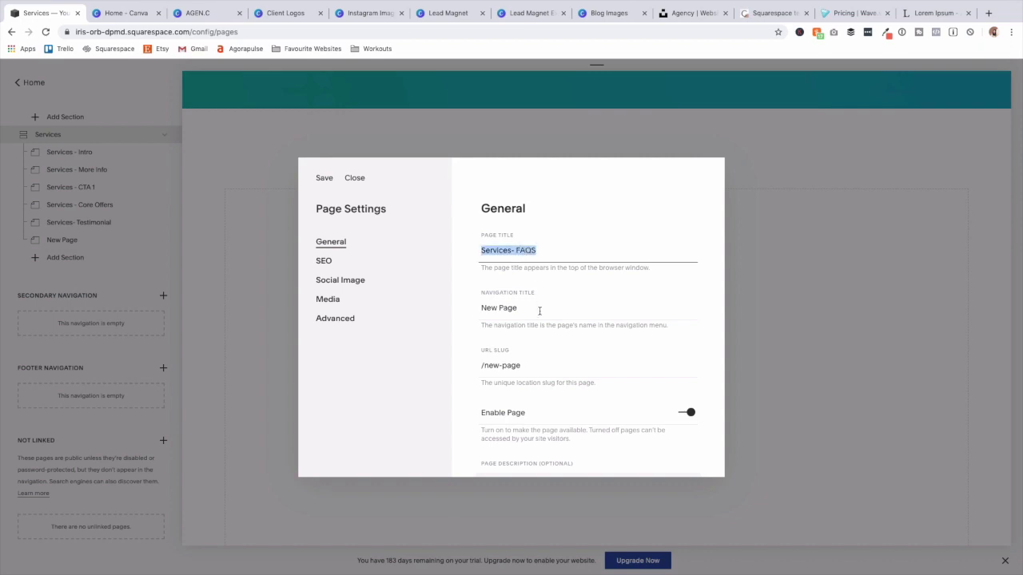
Use 'Services- FAQS' as the navigation title and URL slug, then save the settings.
triple_click(540, 311)
key(cmd+v)
triple_click(541, 366)
text(/services-faqs)
scroll(566, 361, down, 1)
scroll(567, 361, down, 3)
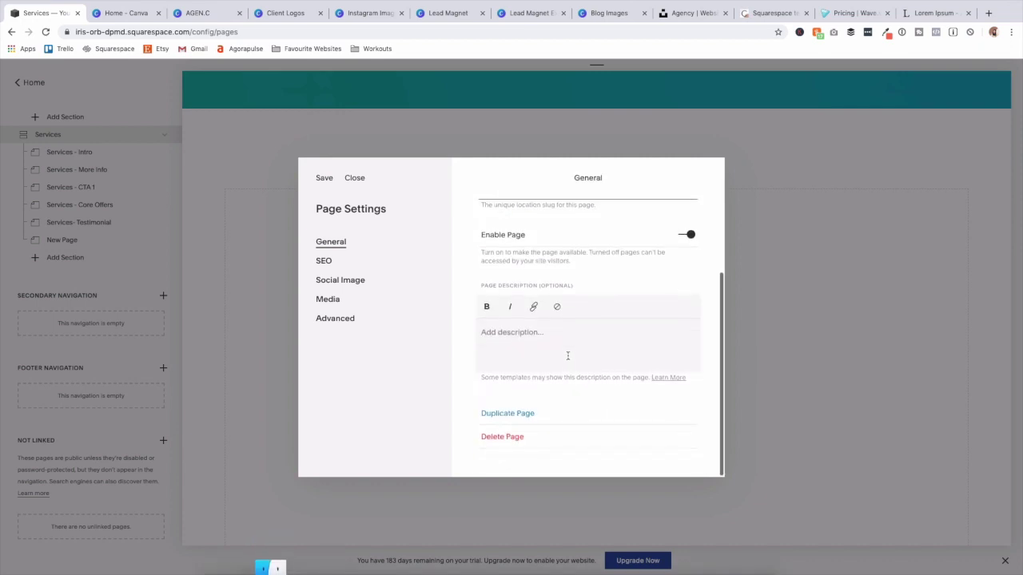
click(326, 181)
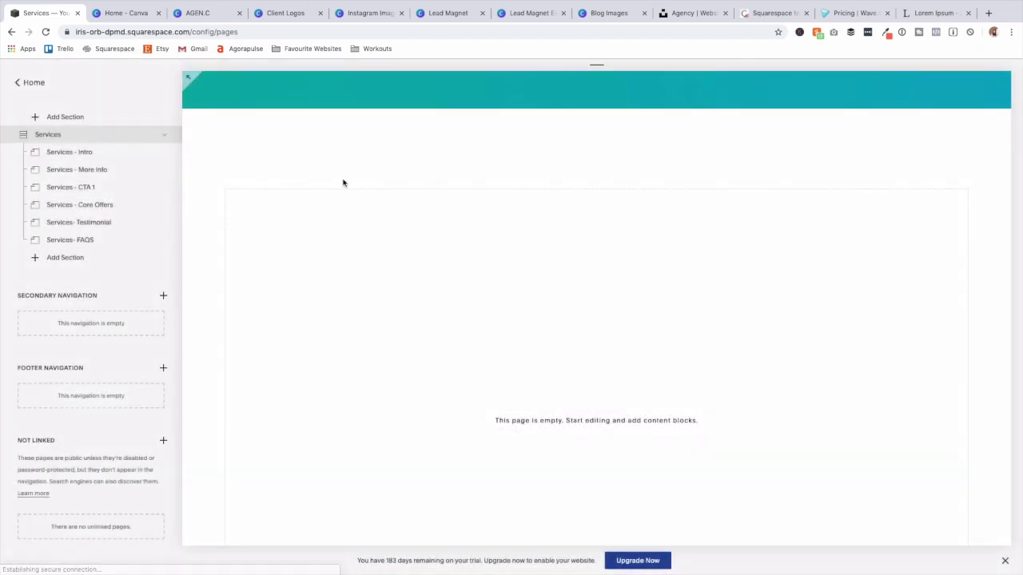
click(258, 128)
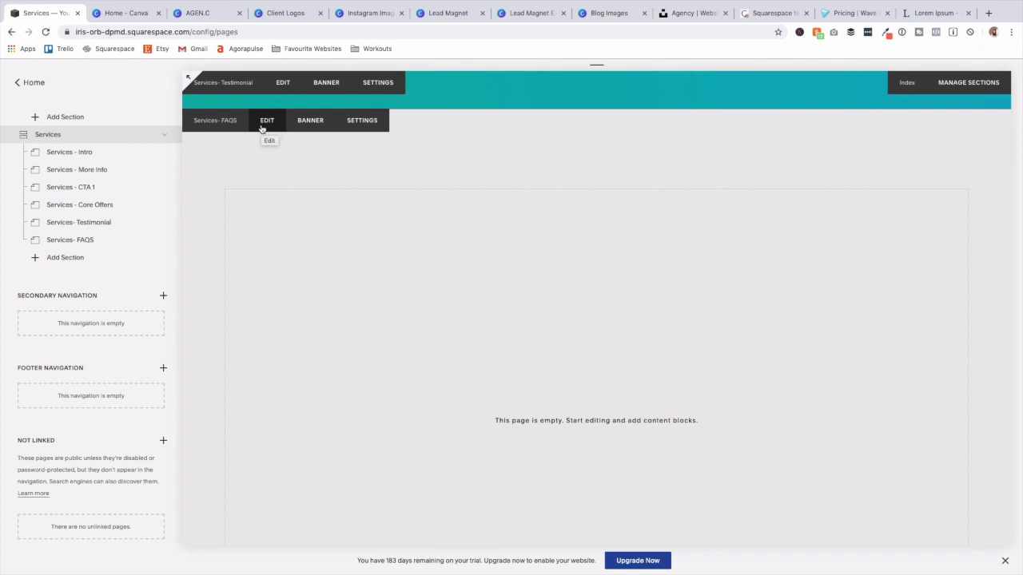
Add a centred Heading 2 text block reading 'FAQS'.
scroll(261, 129, down, 1)
scroll(262, 130, down, 1)
click(262, 125)
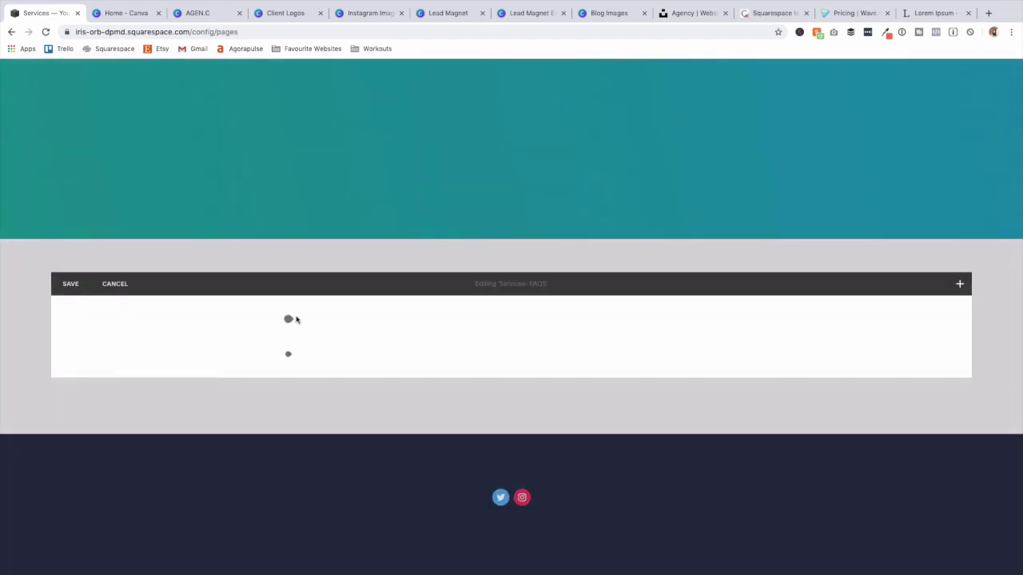
click(289, 320)
click(316, 233)
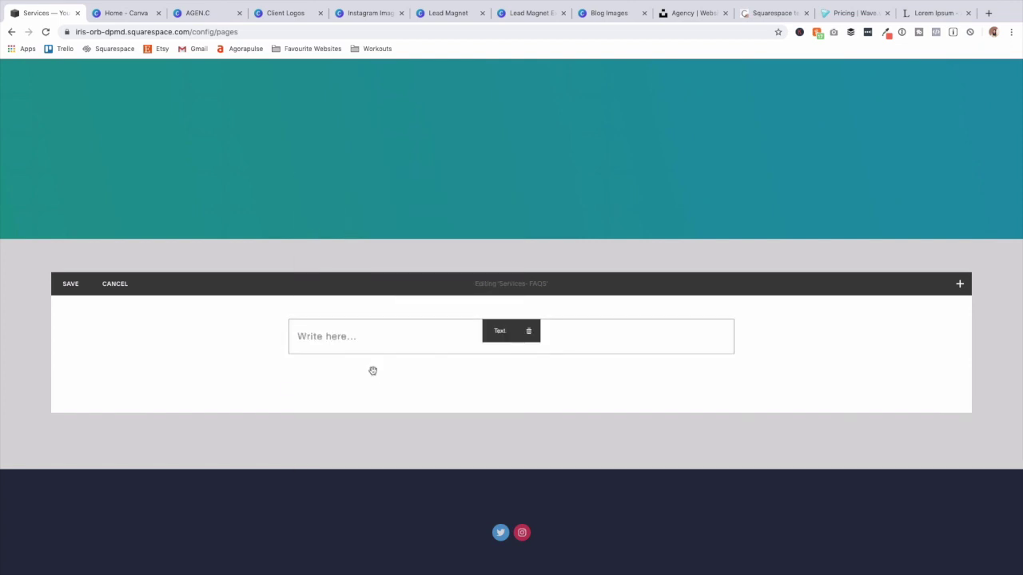
text(FAQS)
click(483, 308)
click(485, 333)
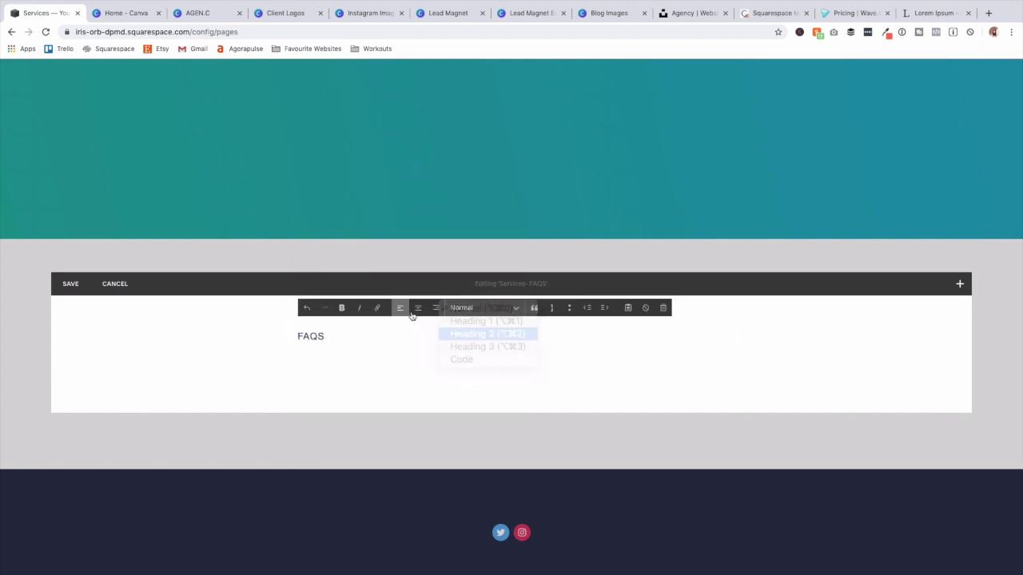
click(417, 308)
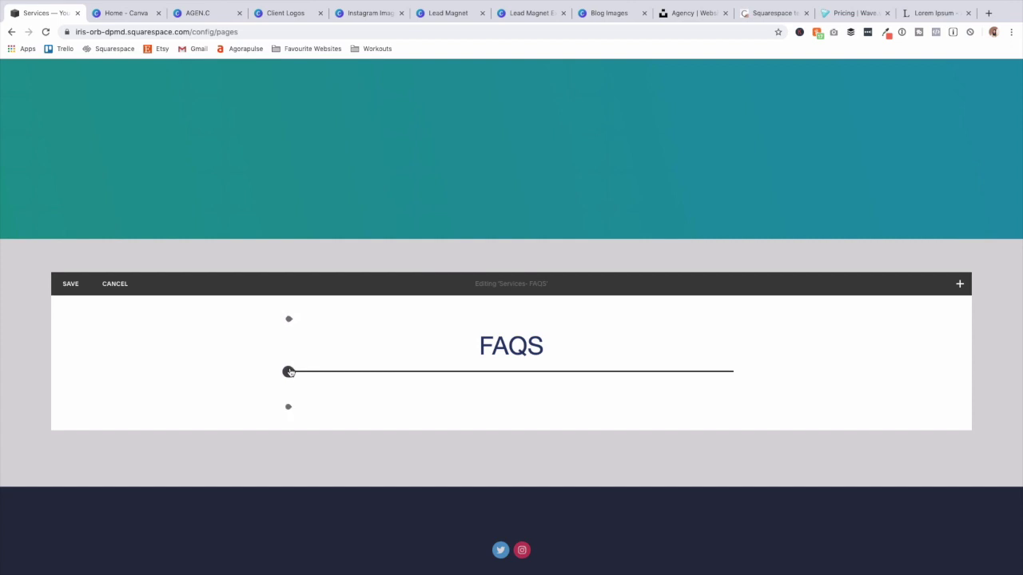
Insert a text block under the heading and begin typing 'He'.
click(294, 356)
click(321, 289)
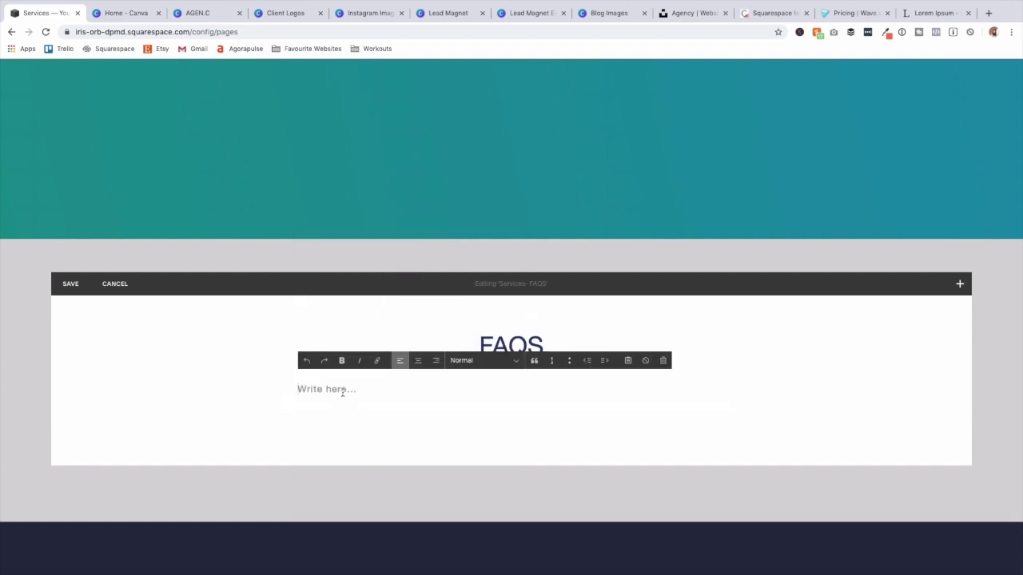
text(h)
key(BackSpace)
text(Here are)
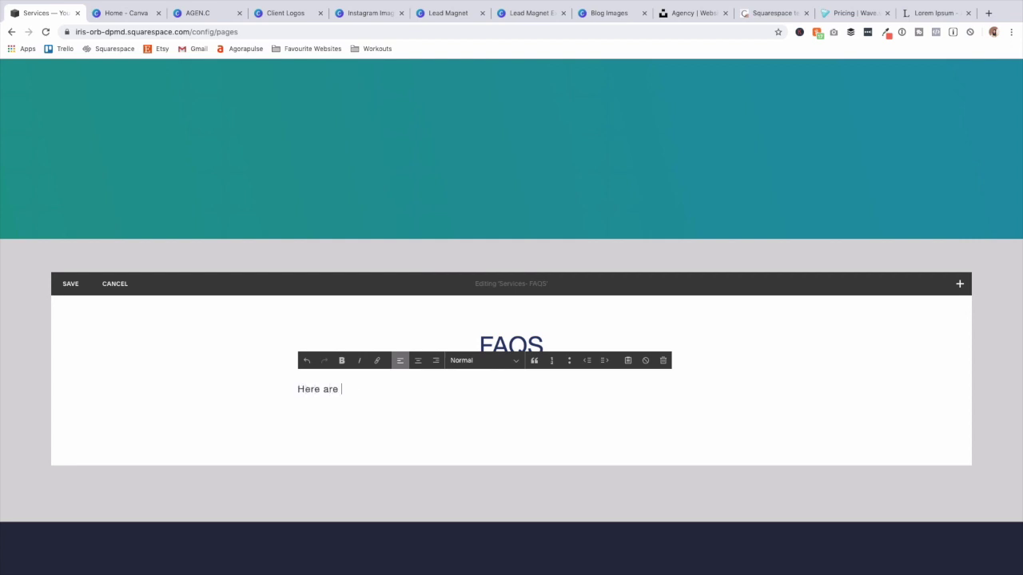
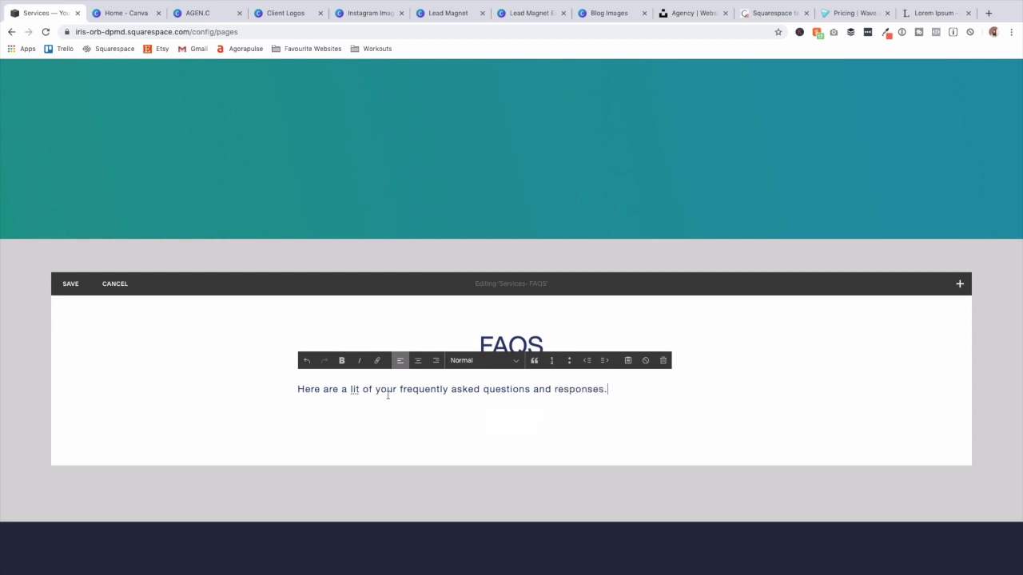
Centre the FAQS intro line and place two spacers side by side beneath it.
click(417, 360)
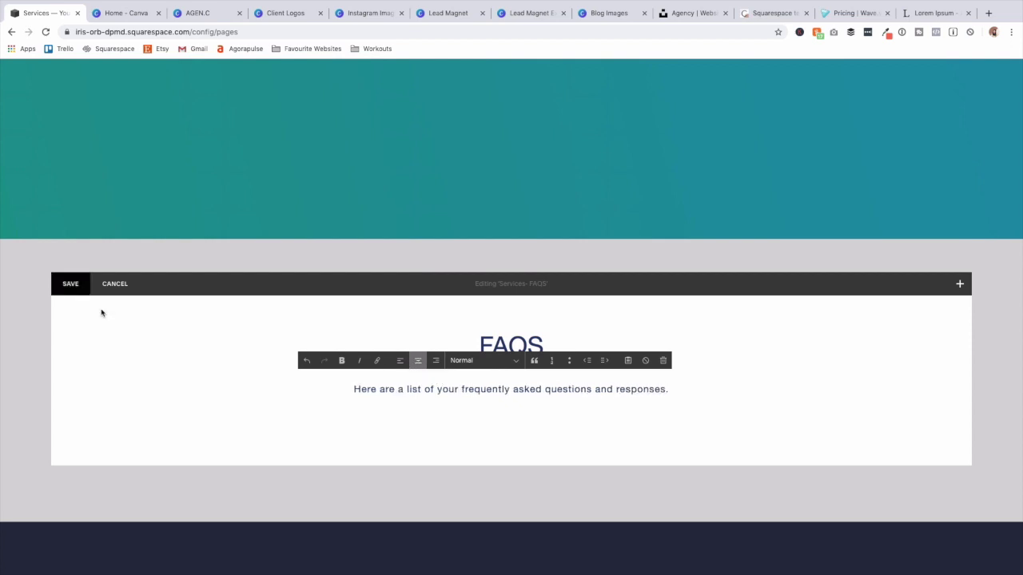
click(192, 407)
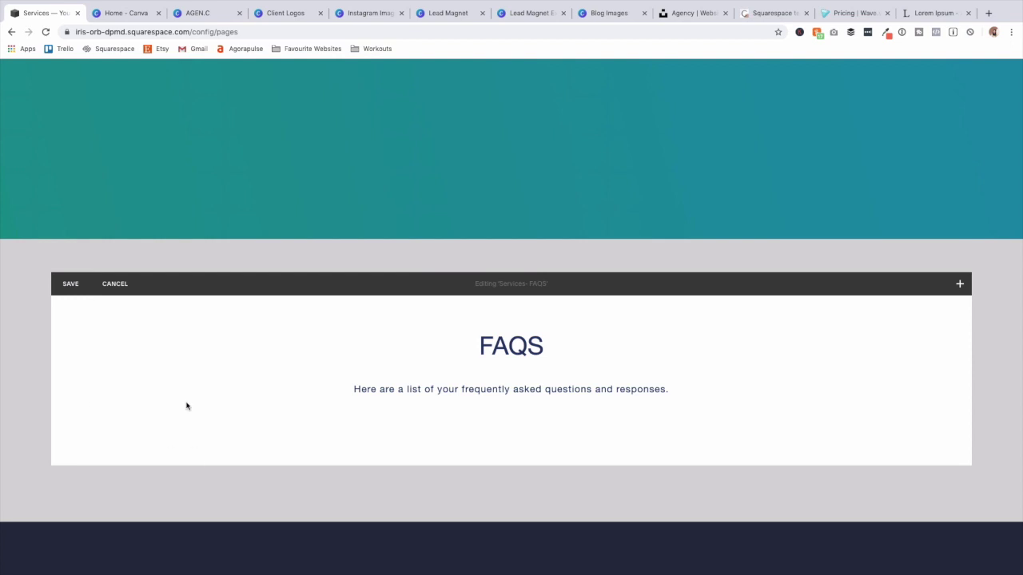
click(288, 409)
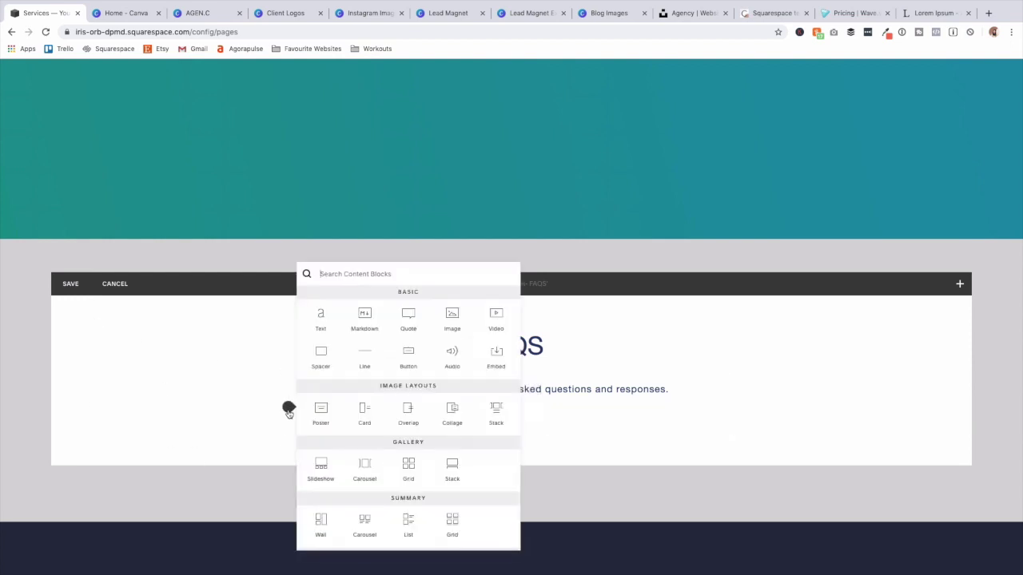
click(318, 364)
click(289, 445)
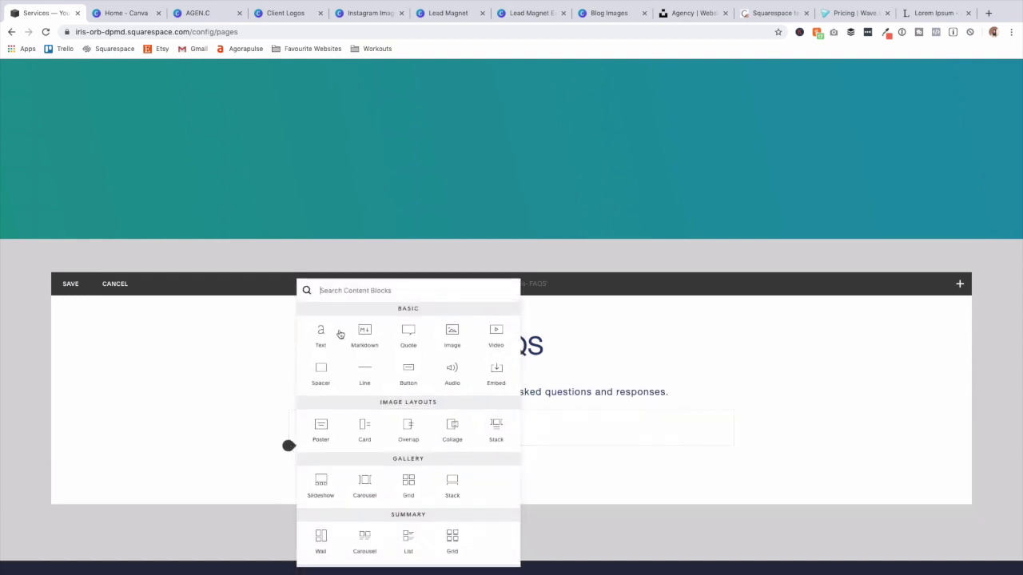
click(326, 370)
drag(365, 461, 295, 439)
Add a text block with the pasted Q&A placeholder, bolding the 'Question goes here' line.
click(61, 446)
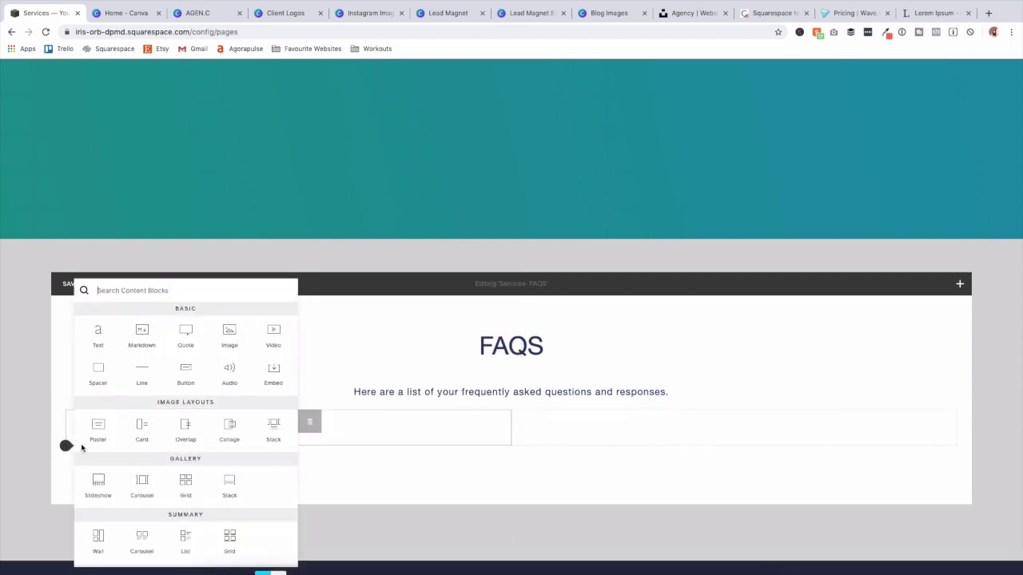
click(98, 330)
click(109, 454)
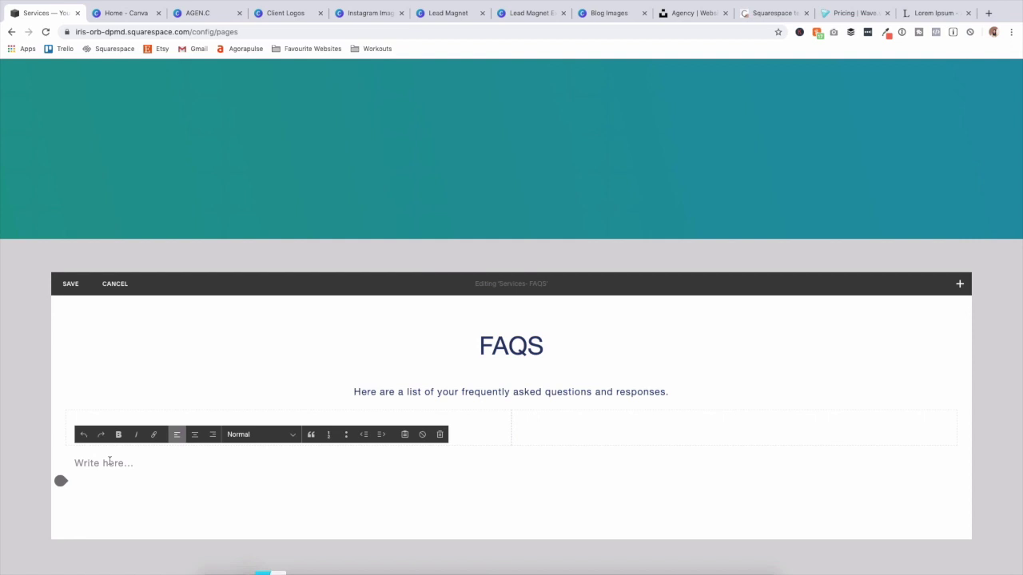
text(Question goes here The answer to your question goes here.)
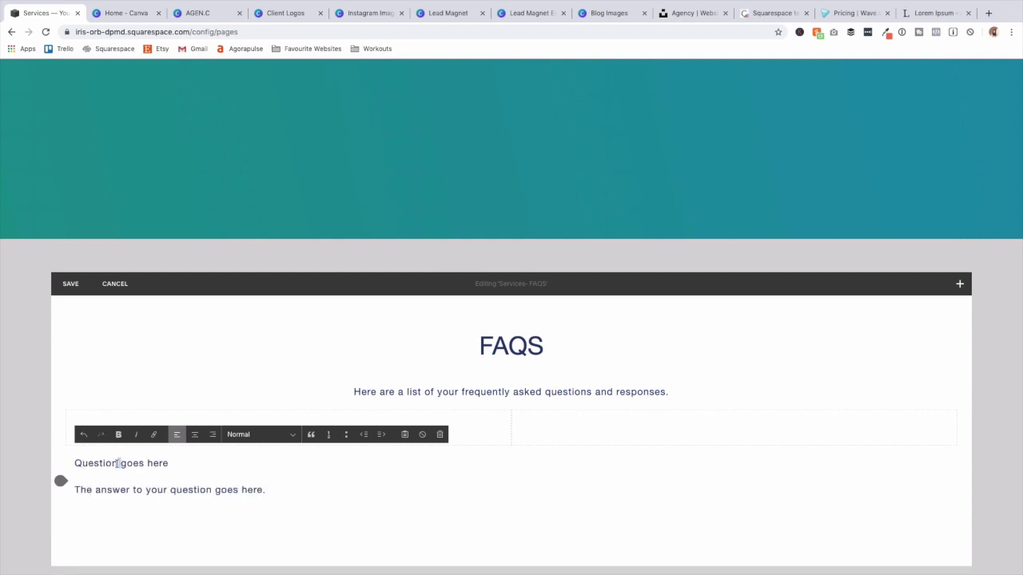
triple_click(118, 463)
key(super+b)
click(258, 493)
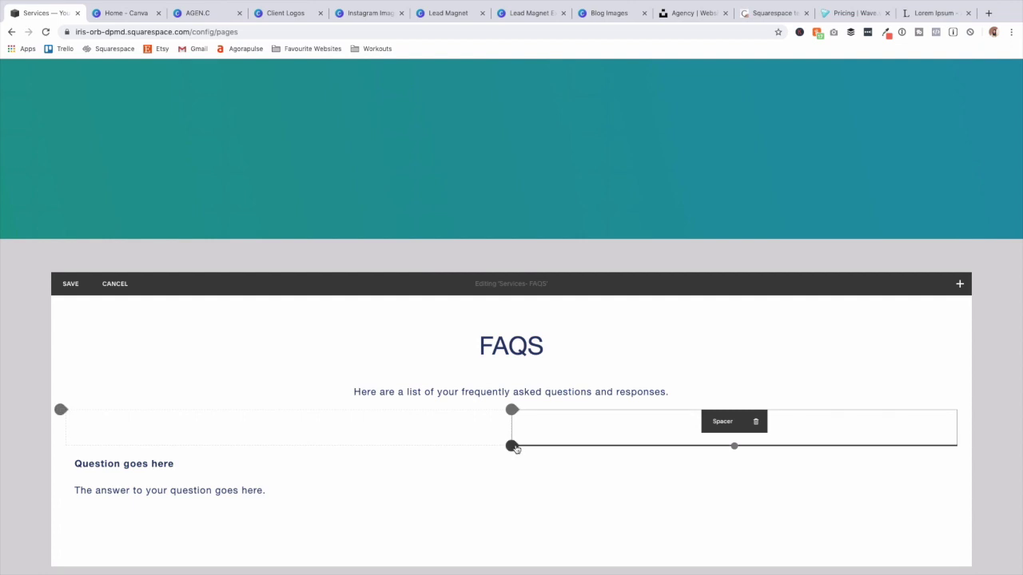
Add a right-column text block and copy the question and answer into it.
click(512, 445)
click(543, 343)
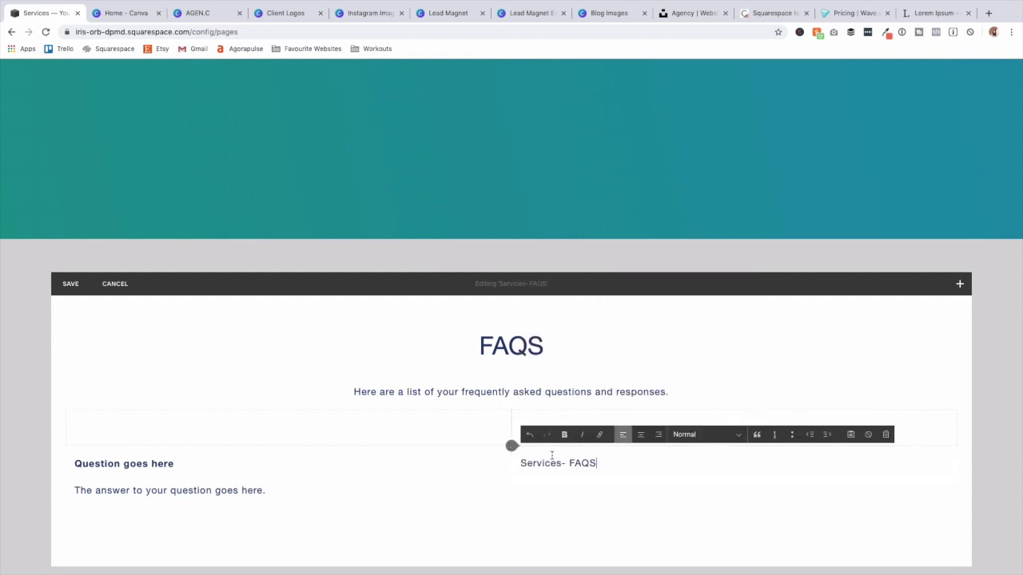
click(169, 464)
drag(266, 489, 64, 449)
key(ctrl+c)
click(575, 475)
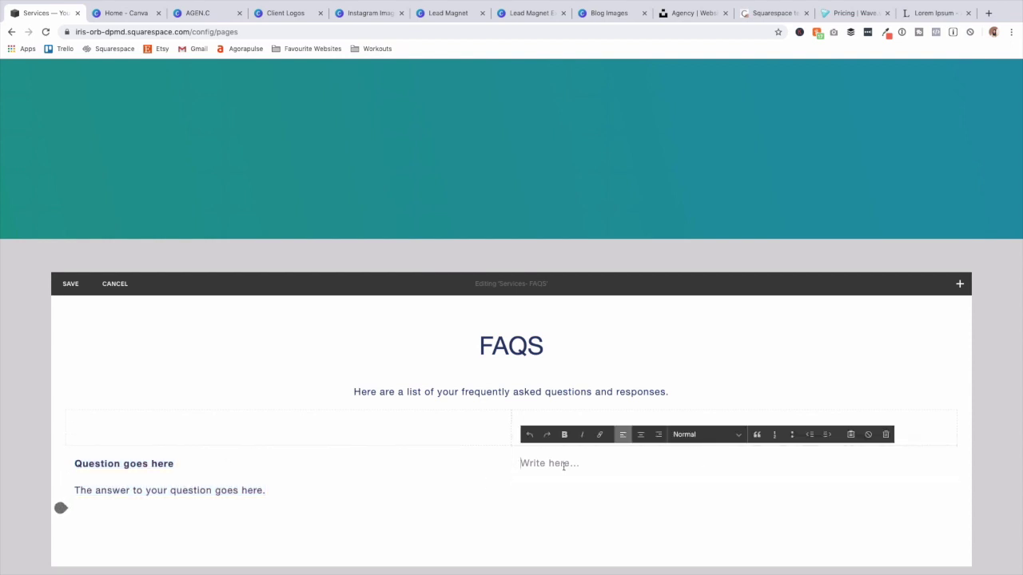
key(ctrl+v)
Add a spacer under each of the two questions.
click(63, 508)
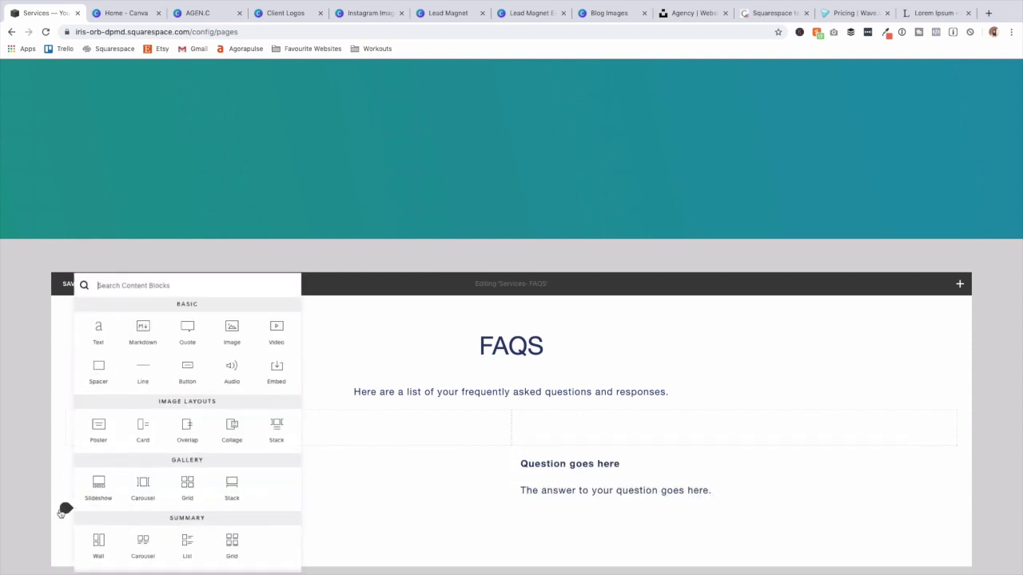
click(98, 370)
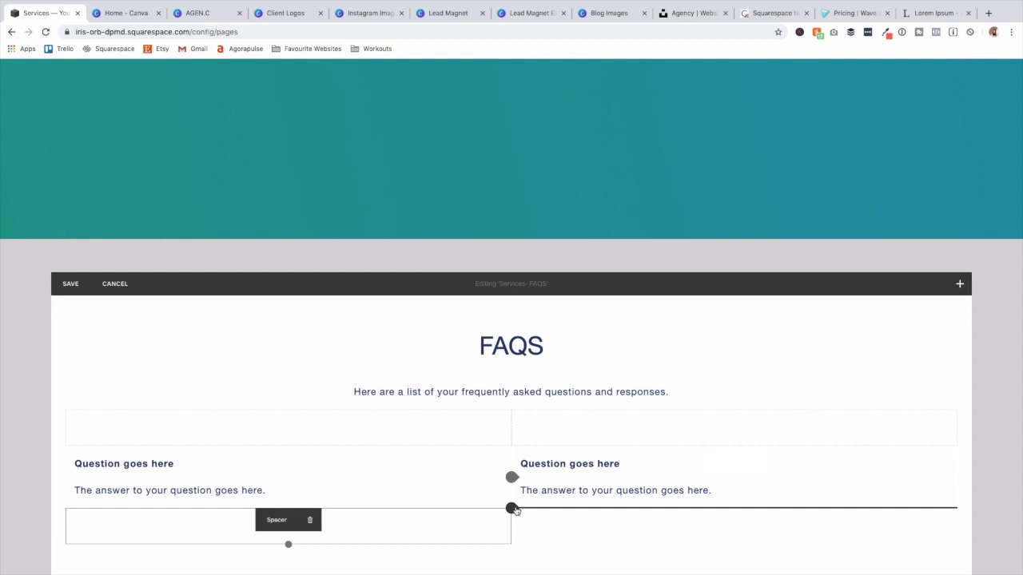
click(511, 508)
click(547, 380)
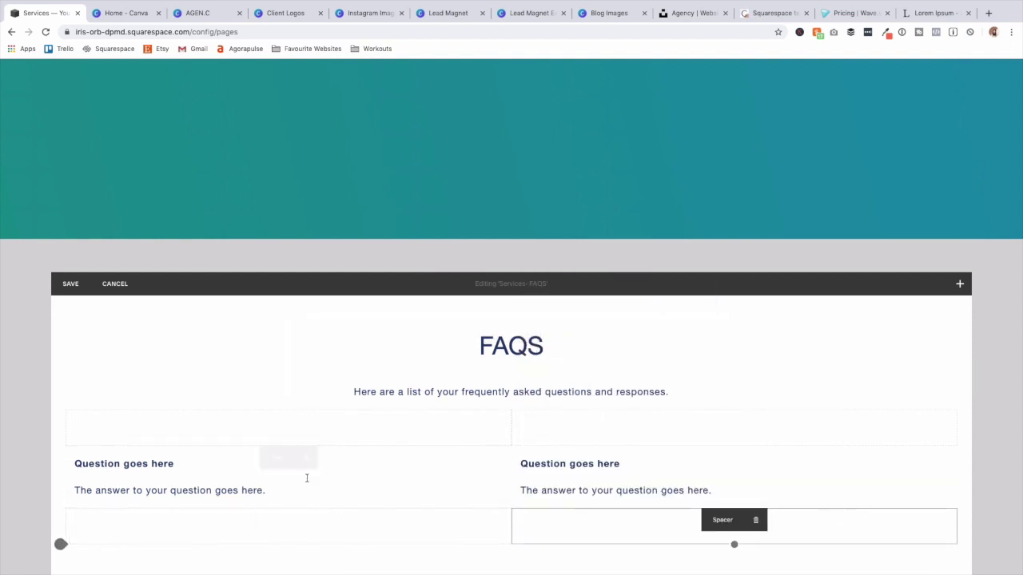
scroll(48, 511, down, 2)
Add an empty text block and position it in the left column below the spacer.
click(61, 460)
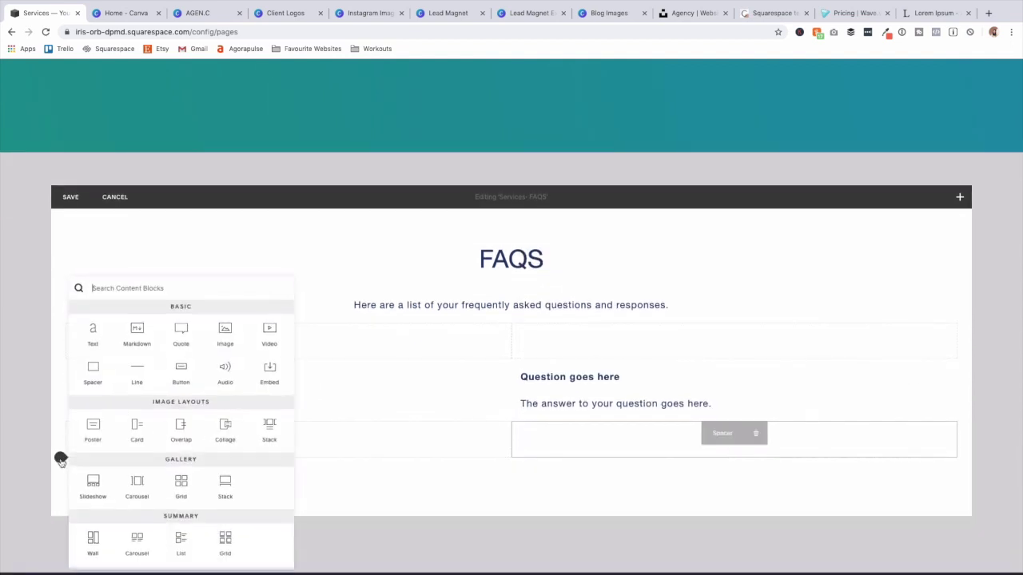
click(95, 338)
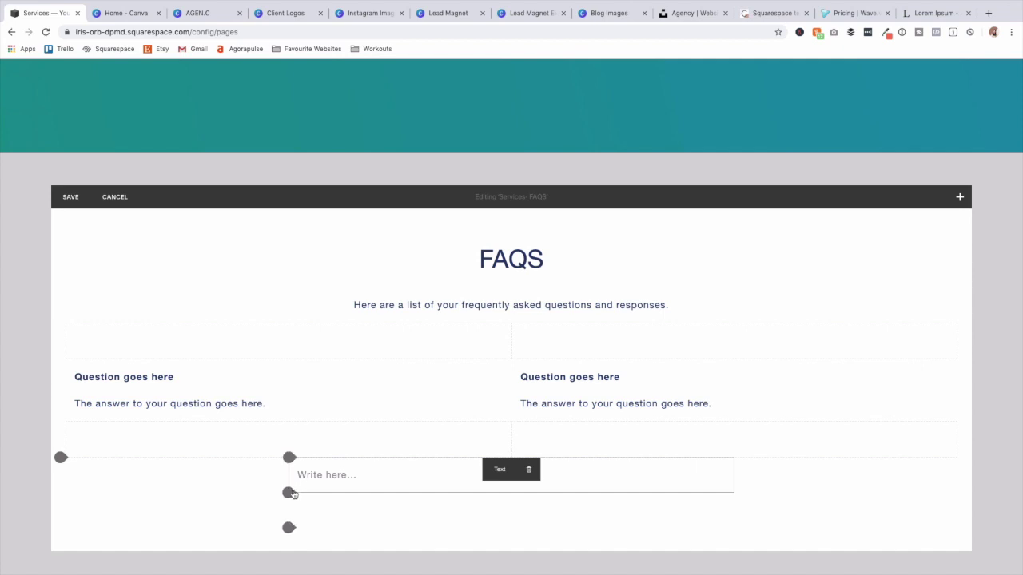
click(289, 492)
click(323, 336)
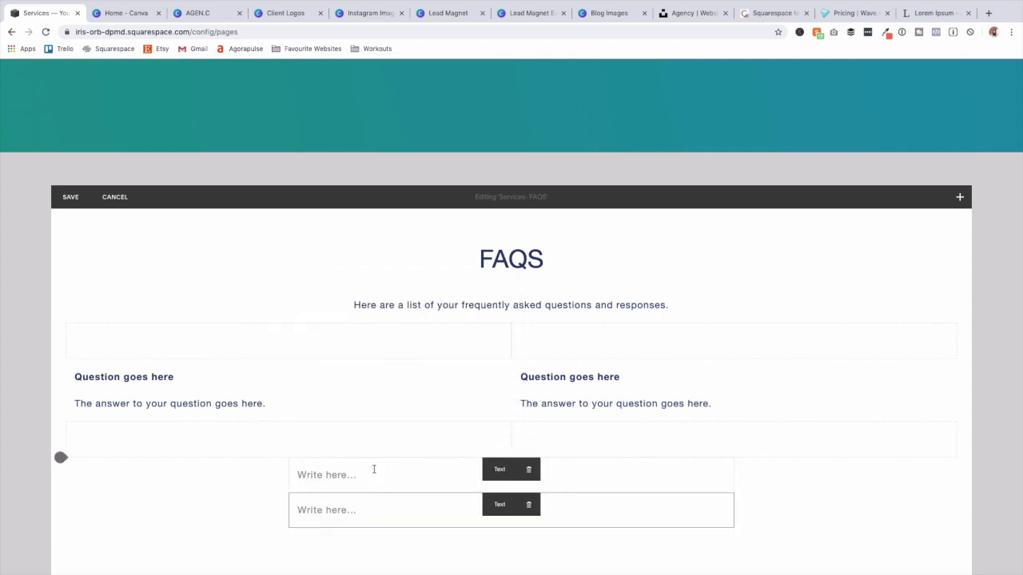
click(373, 467)
drag(375, 468, 263, 441)
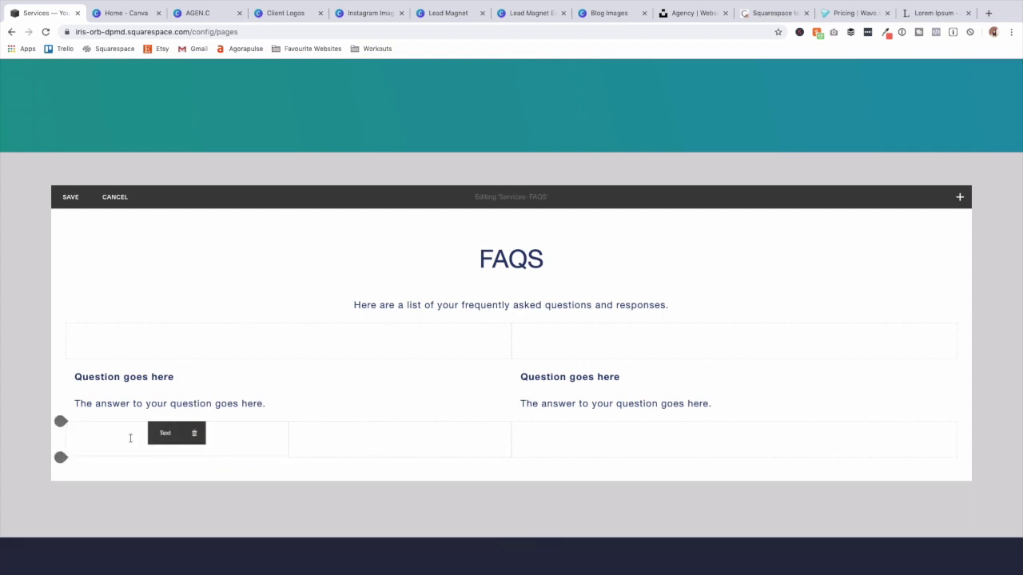
drag(127, 426, 315, 460)
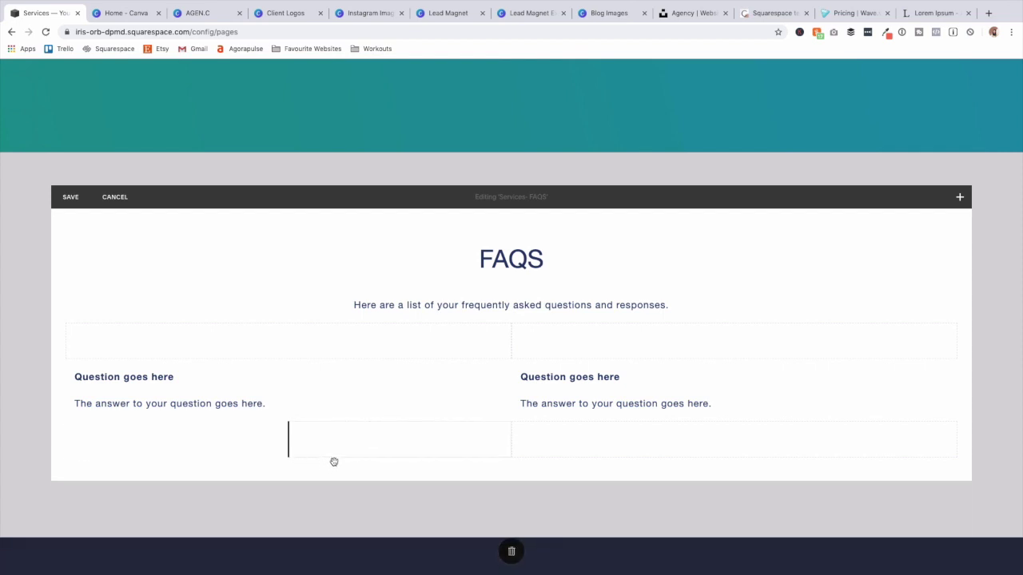
drag(386, 449, 407, 452)
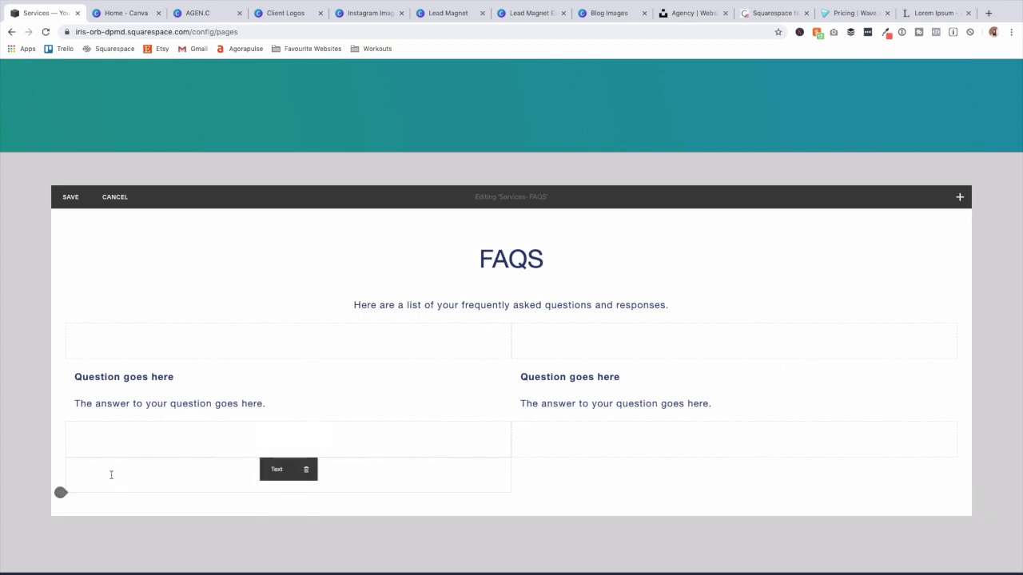
Paste the Q&A into the new left block and a new right-column block.
click(111, 475)
key(ctrl+v)
click(511, 457)
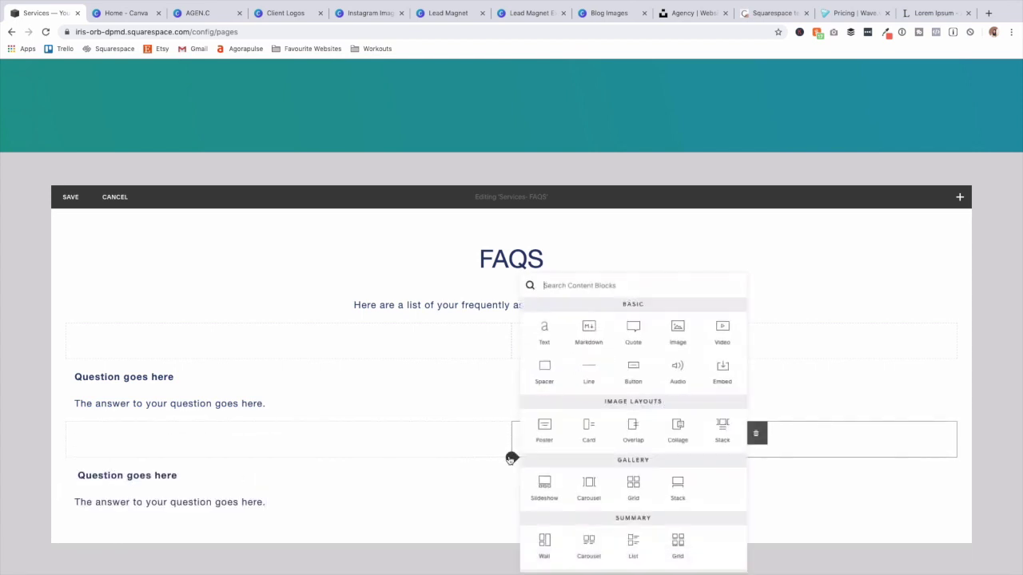
click(544, 331)
key(ctrl+v)
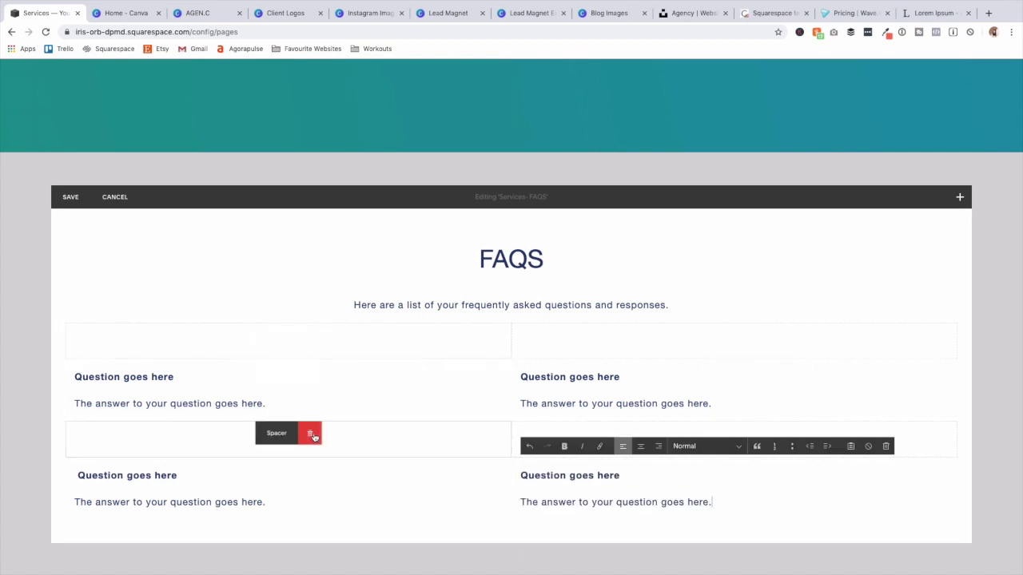
Delete both spacers between the questions and save the section.
click(314, 437)
click(406, 467)
mouse_move(688, 439)
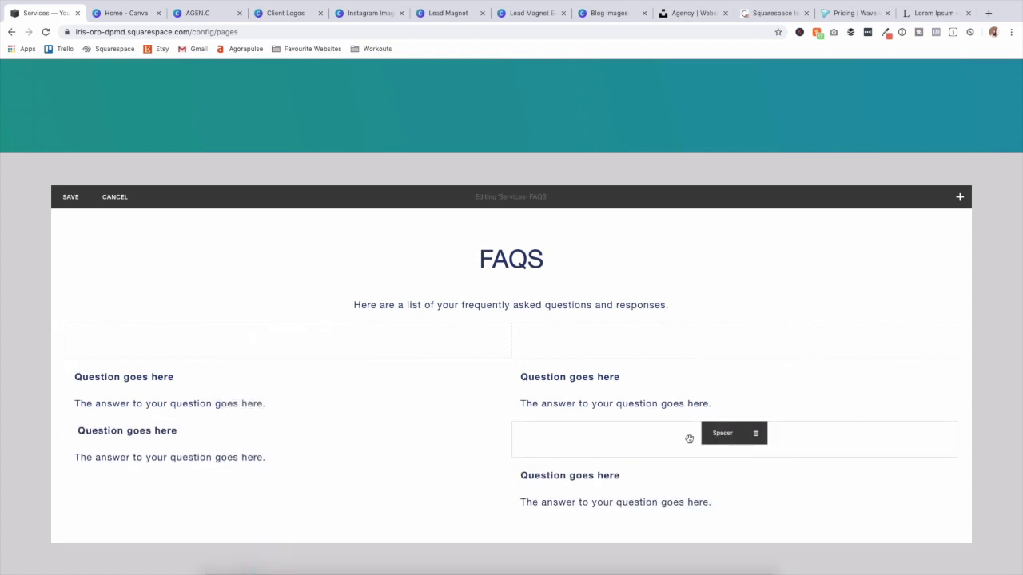
click(755, 432)
click(769, 461)
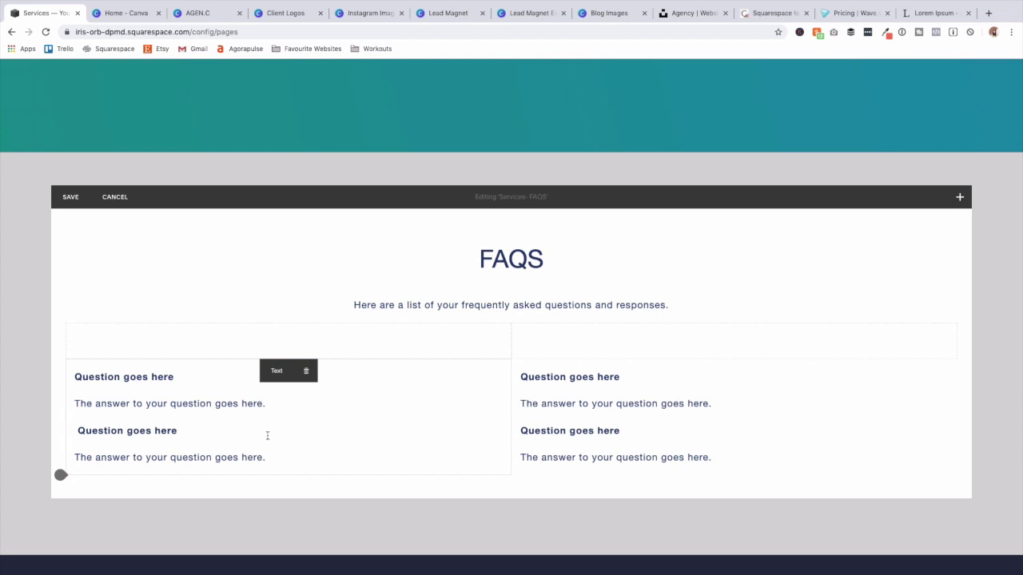
click(71, 198)
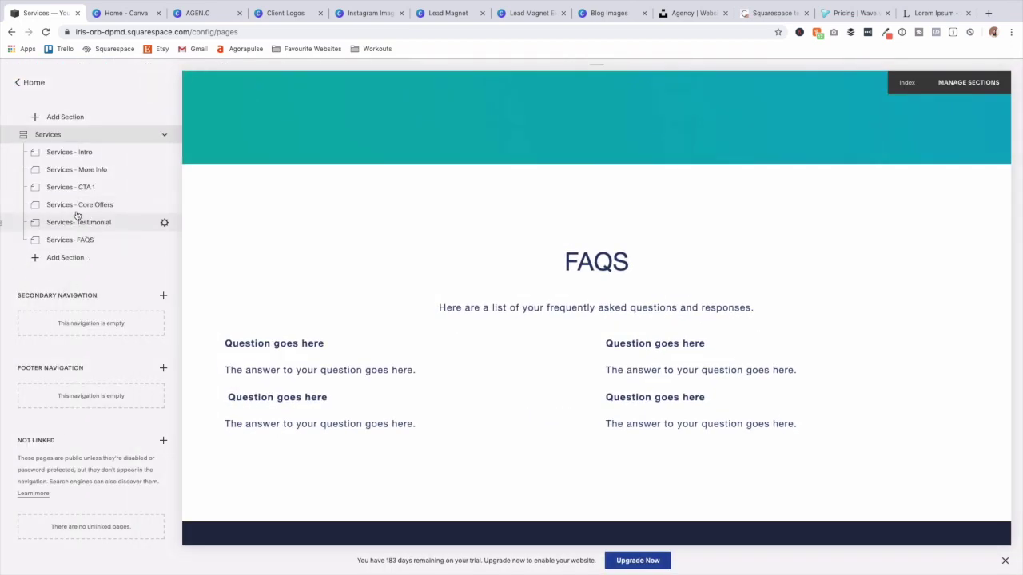
Duplicate the Services - CTA 1 page and name the copy 'Services - CTA 2'.
click(164, 190)
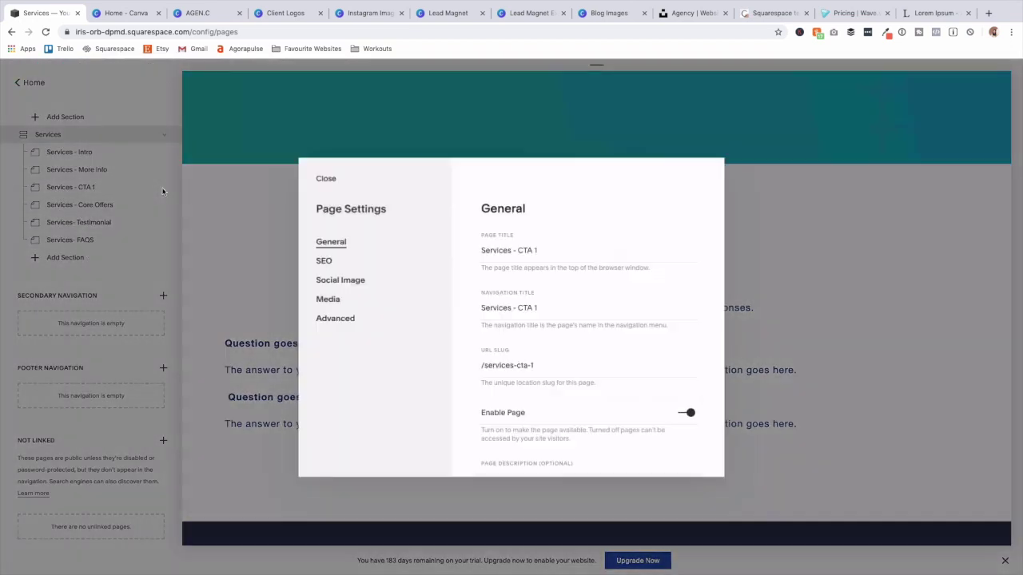
scroll(615, 377, down, 1)
scroll(615, 377, down, 4)
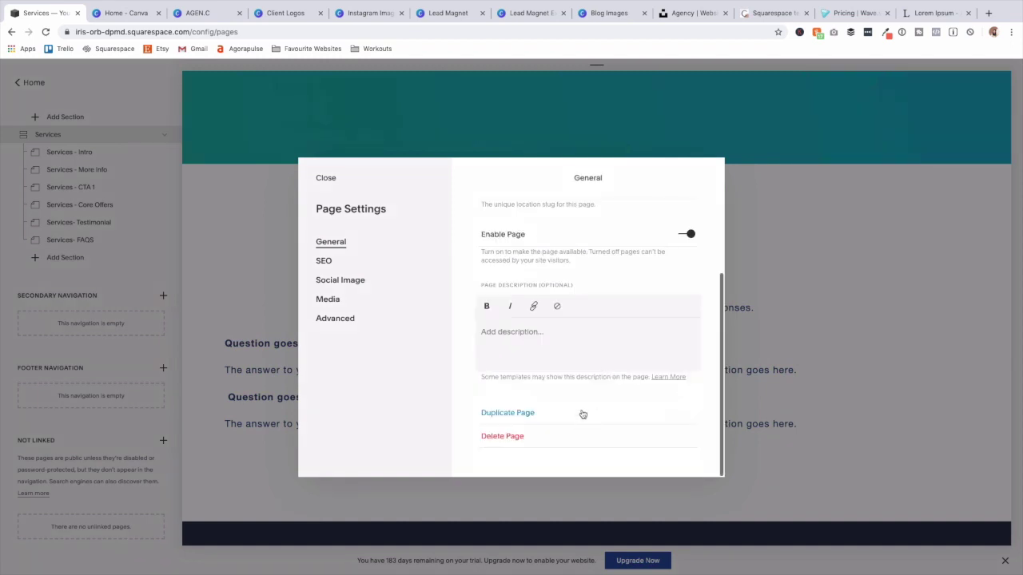
click(582, 413)
click(562, 352)
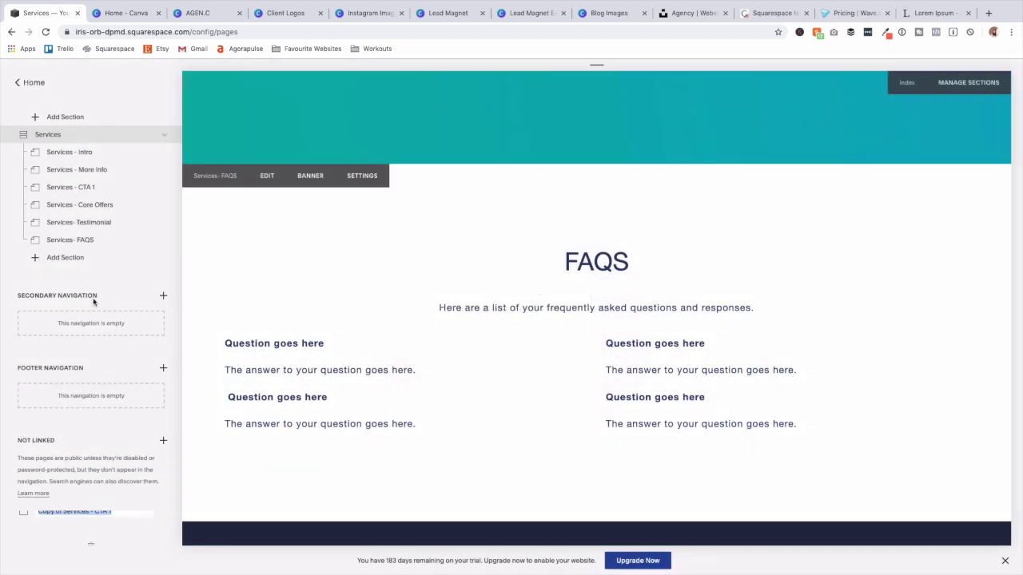
text(Services - CTA 2)
key(Return)
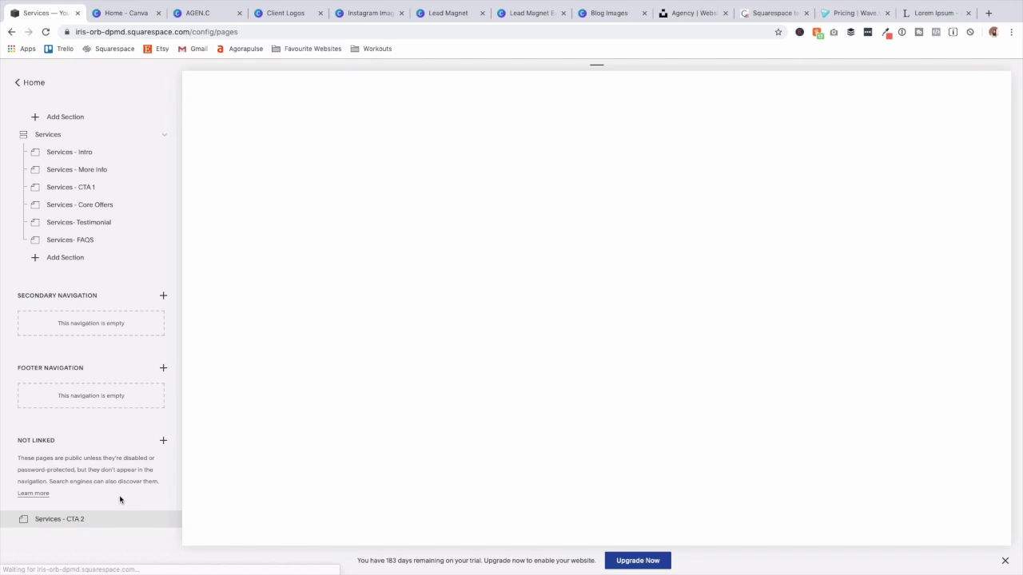
Move Services - CTA 2 under Services - FAQS and collapse the About subpages.
drag(104, 519, 101, 247)
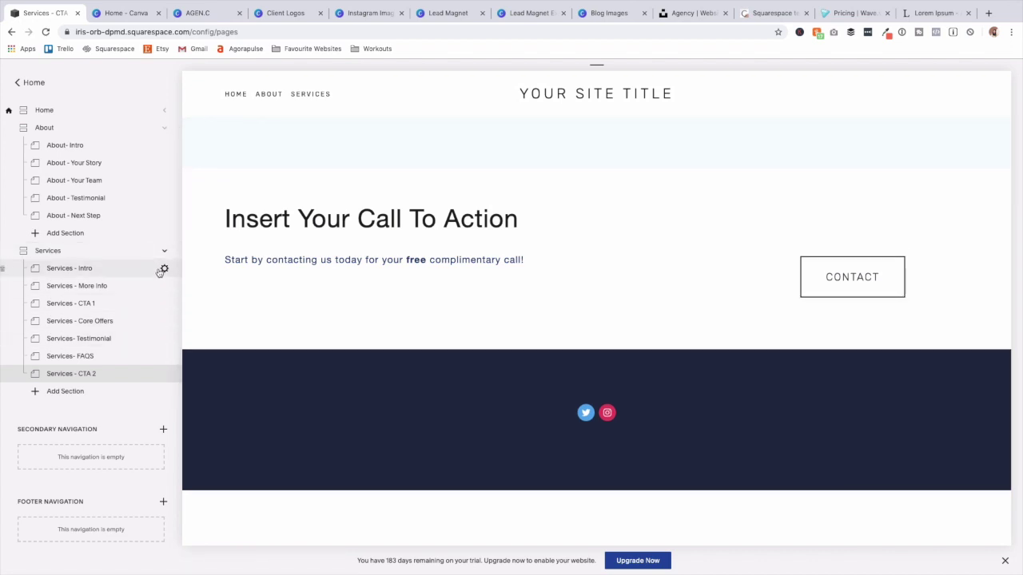
scroll(158, 151, up, 1)
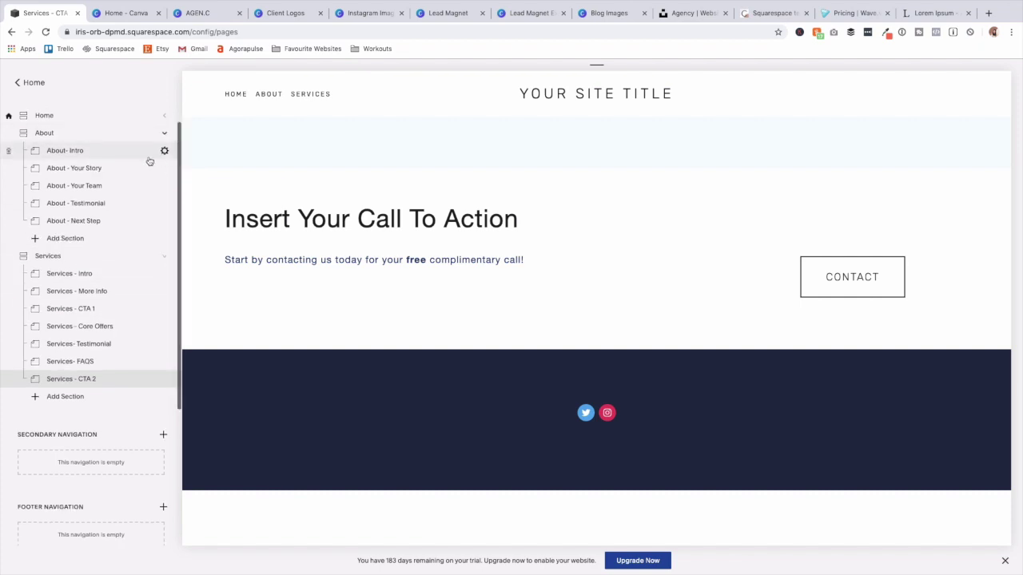
click(164, 156)
Collapse Services and create a new index page named Contact.
click(164, 173)
click(163, 115)
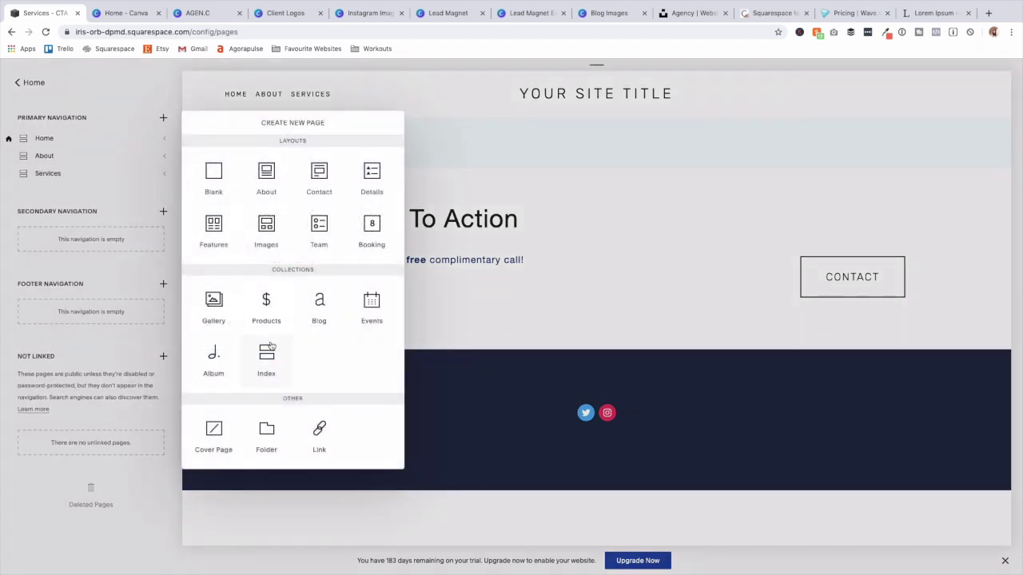
click(270, 352)
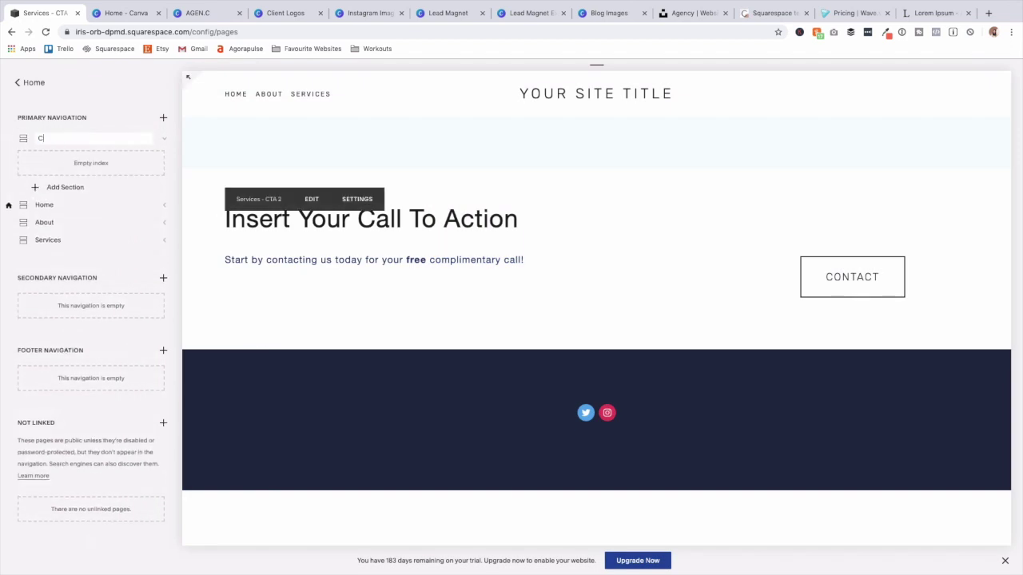
key(Return)
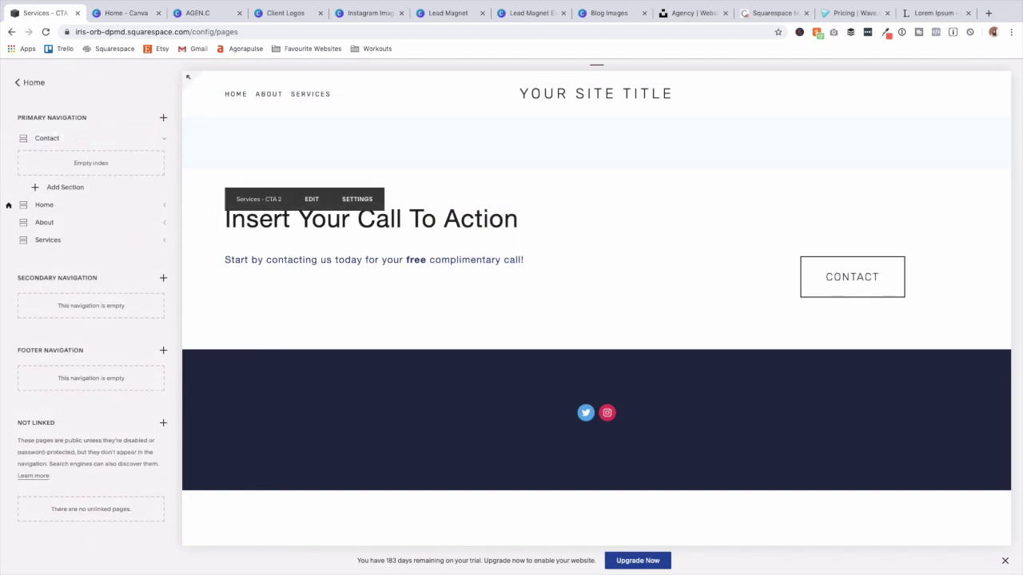
Duplicate the Home-Intro section and name the copy 'Contact - Intro'.
click(106, 206)
click(105, 227)
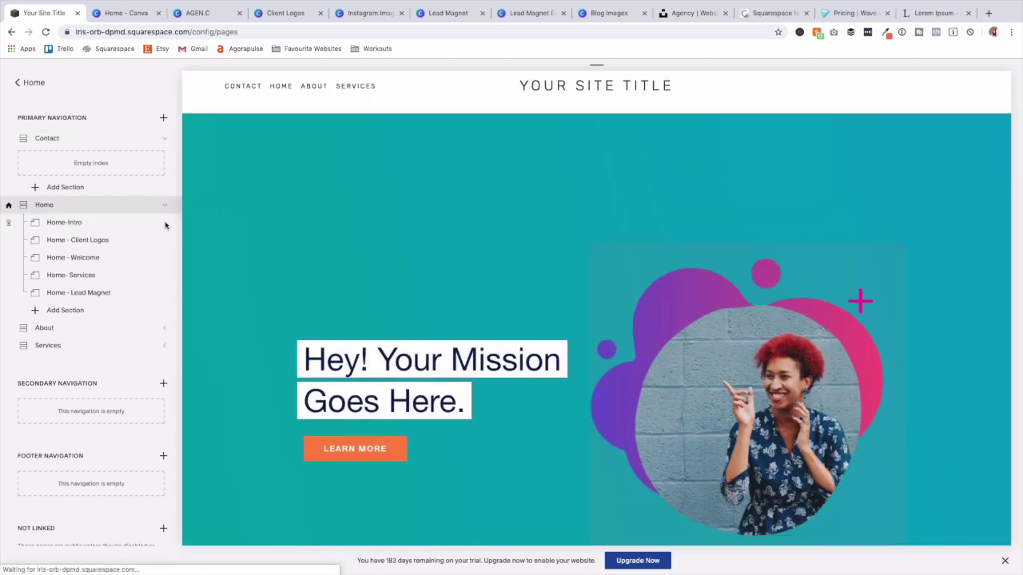
click(165, 224)
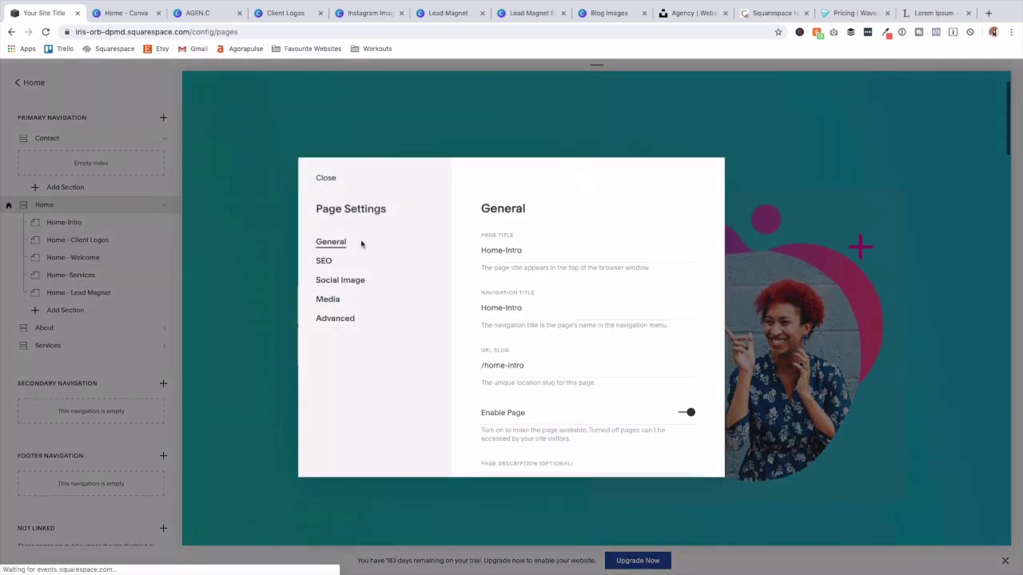
scroll(552, 399, down, 3)
click(507, 413)
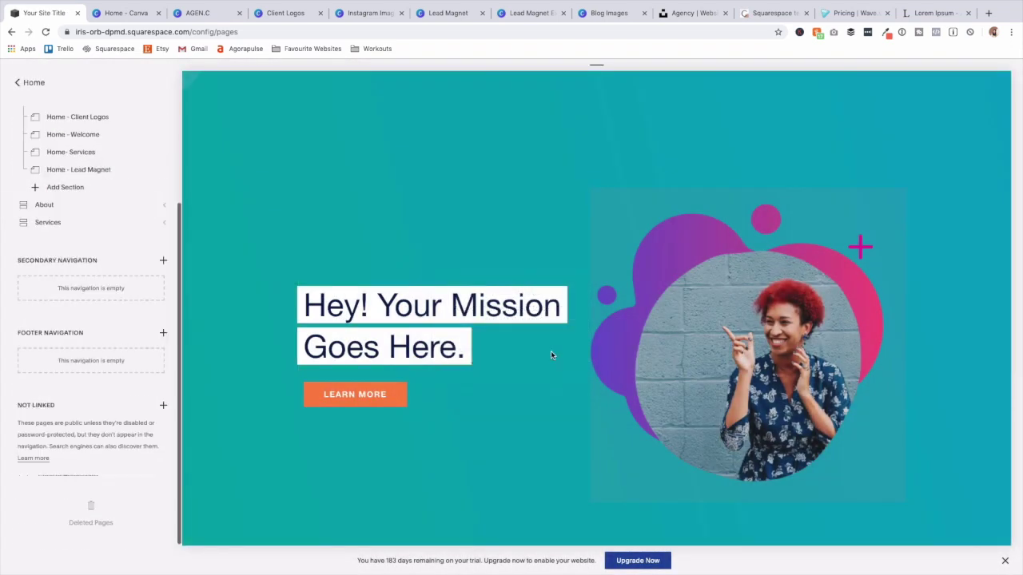
text(Contact - Intro)
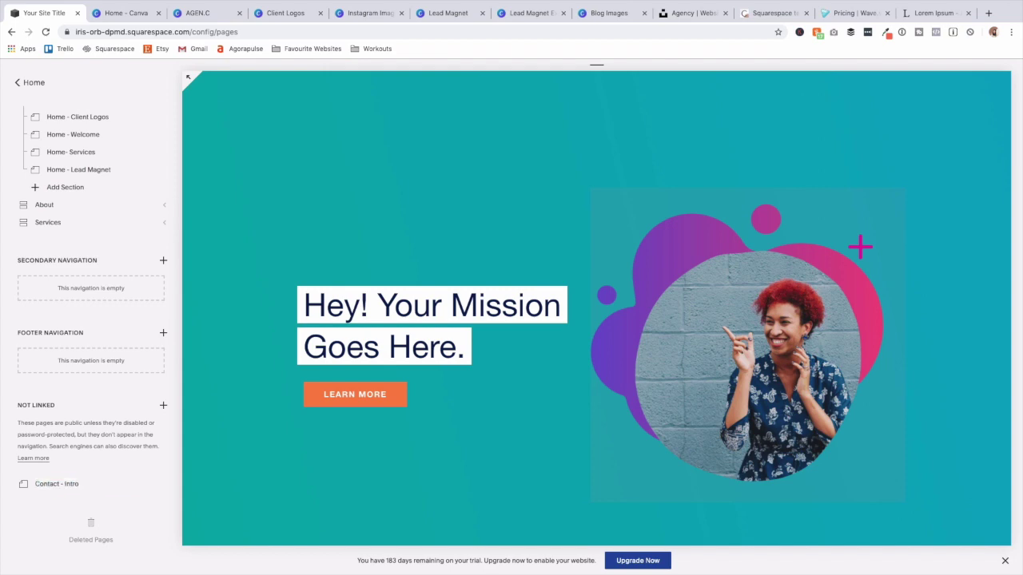
key(Return)
Move Contact - Intro into the Contact index and Contact into secondary navigation.
scroll(120, 127, up, 5)
drag(121, 106, 130, 168)
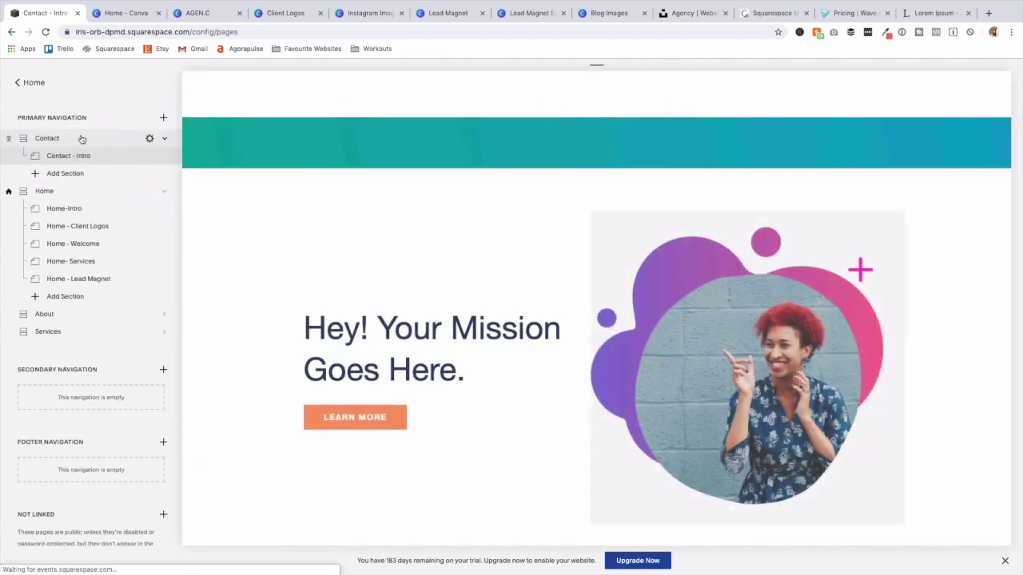
drag(78, 147, 91, 360)
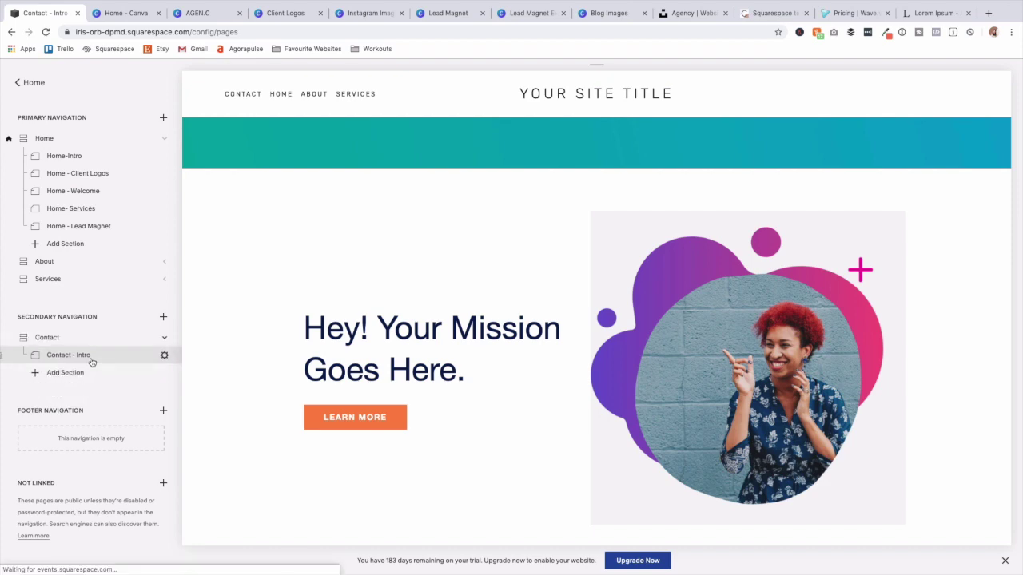
Set the intro image block's Image Link to None, removing the Learn More button.
mouse_move(472, 354)
click(300, 202)
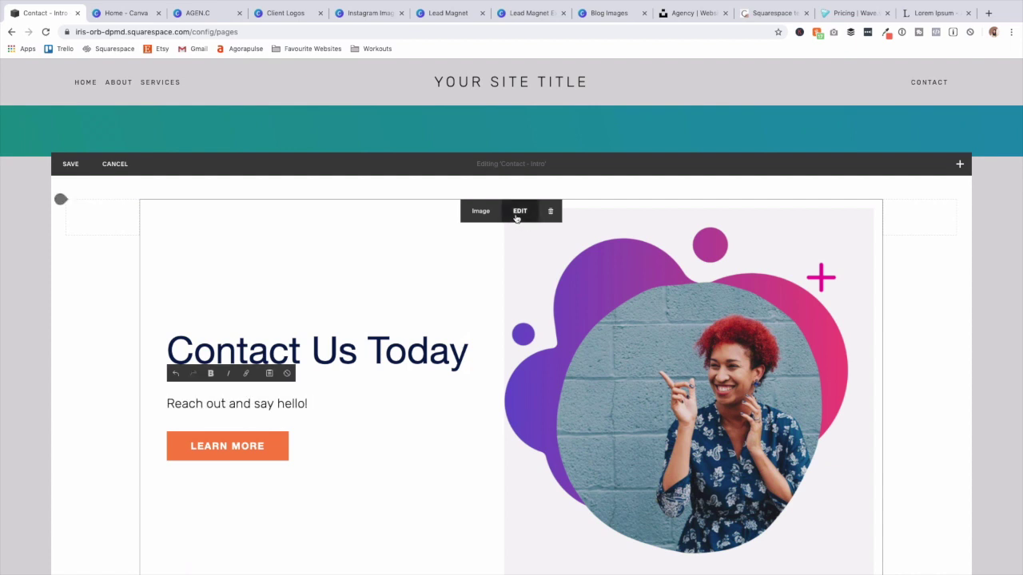
click(516, 214)
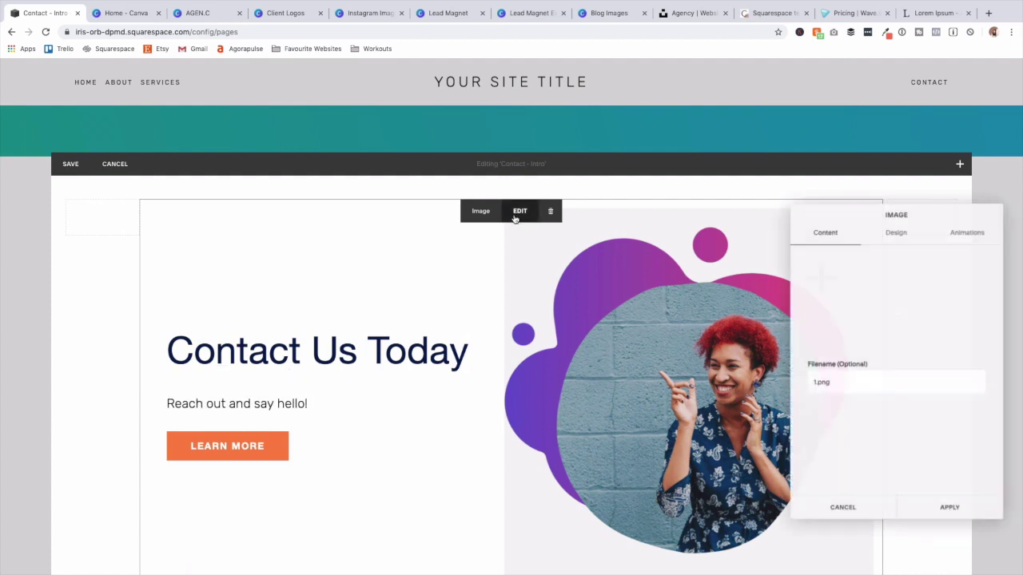
click(891, 232)
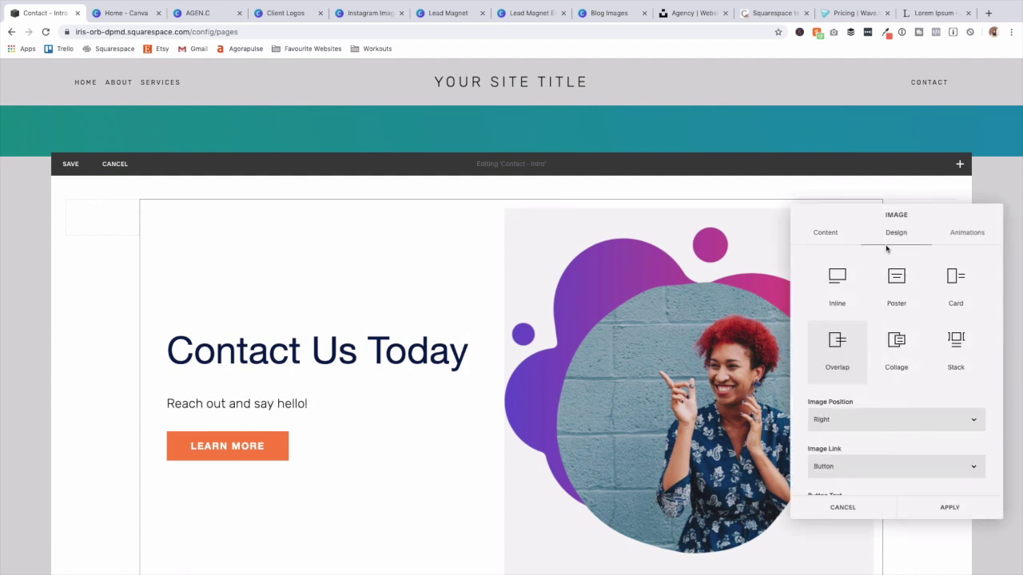
scroll(997, 414, down, 1)
click(962, 385)
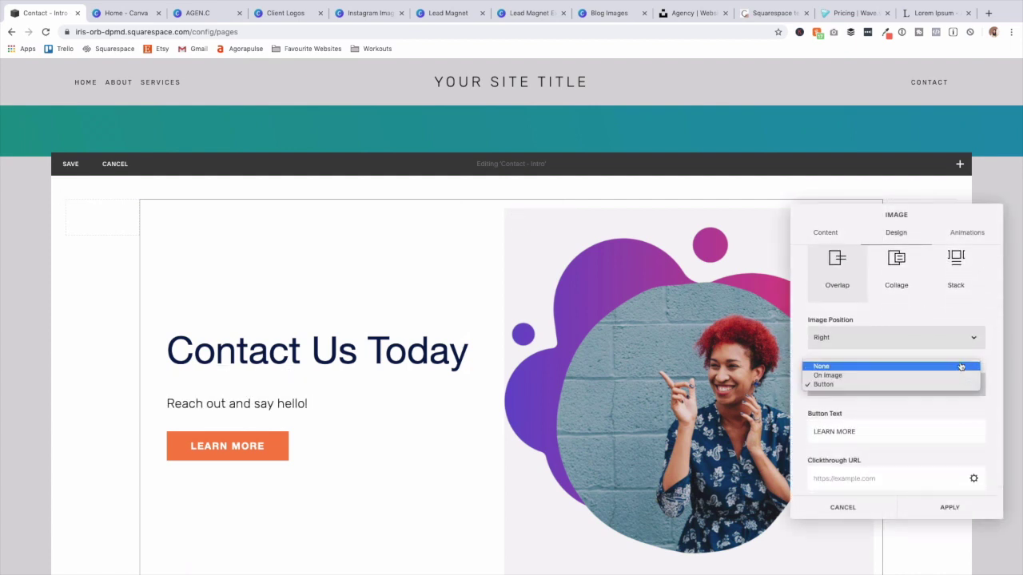
click(961, 366)
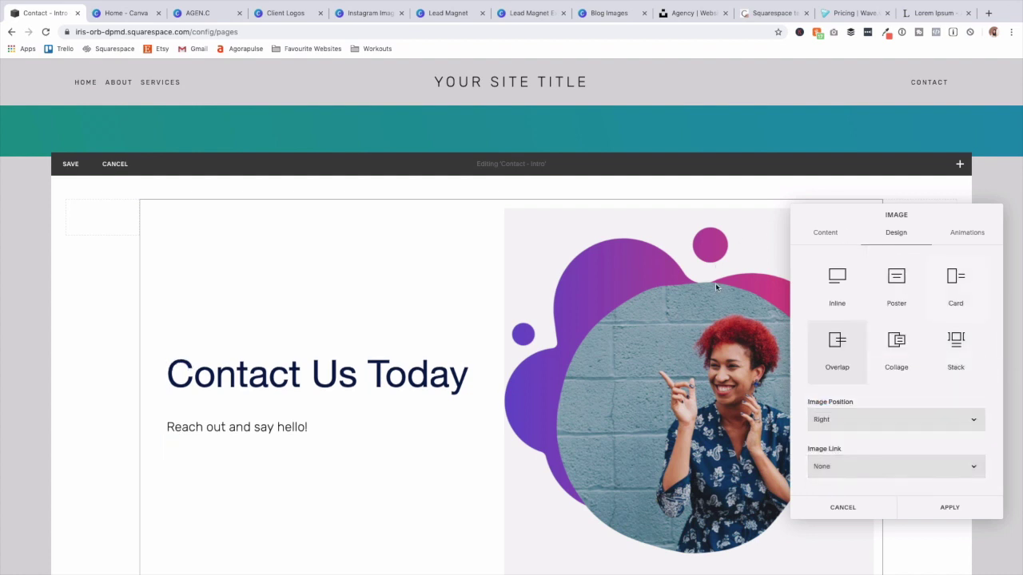
Replace the intro photo with the uploaded 2.png and save the section.
click(826, 235)
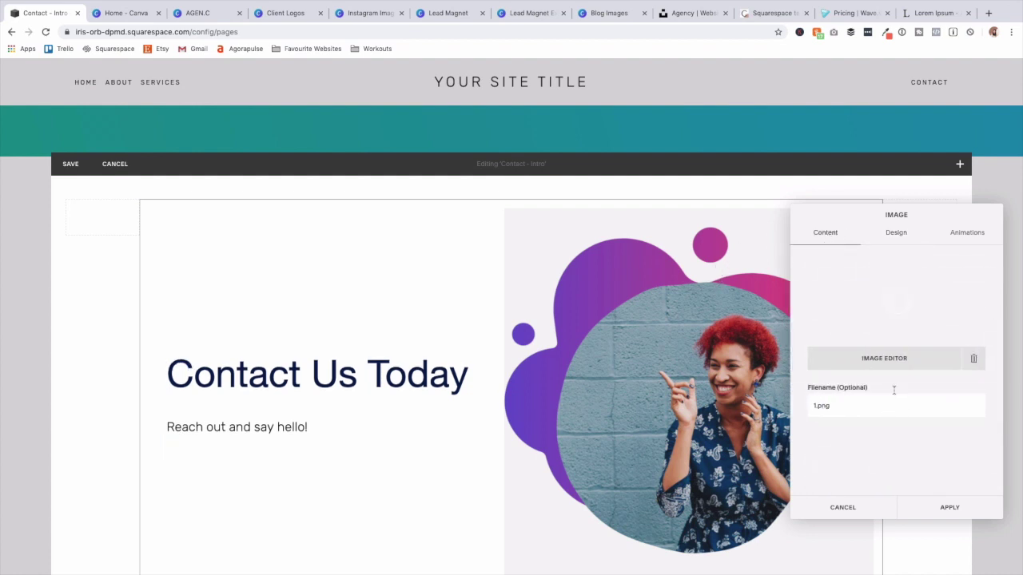
click(973, 361)
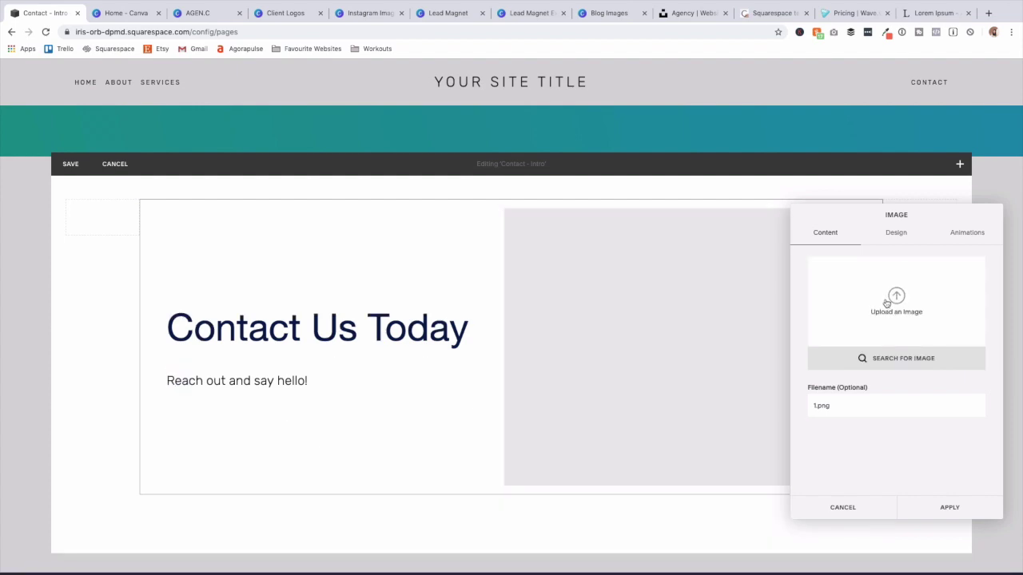
click(887, 305)
click(478, 48)
click(698, 464)
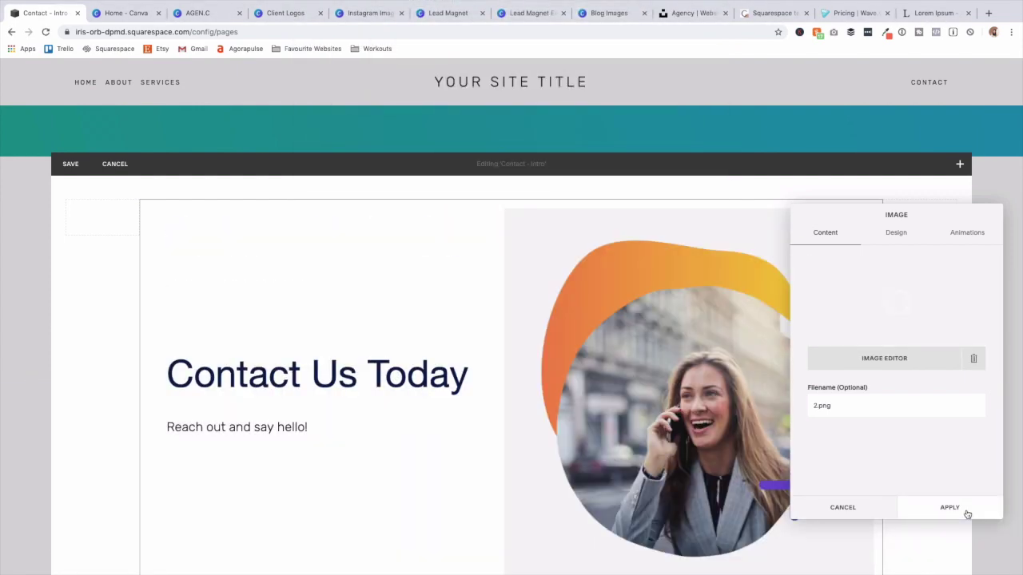
click(966, 512)
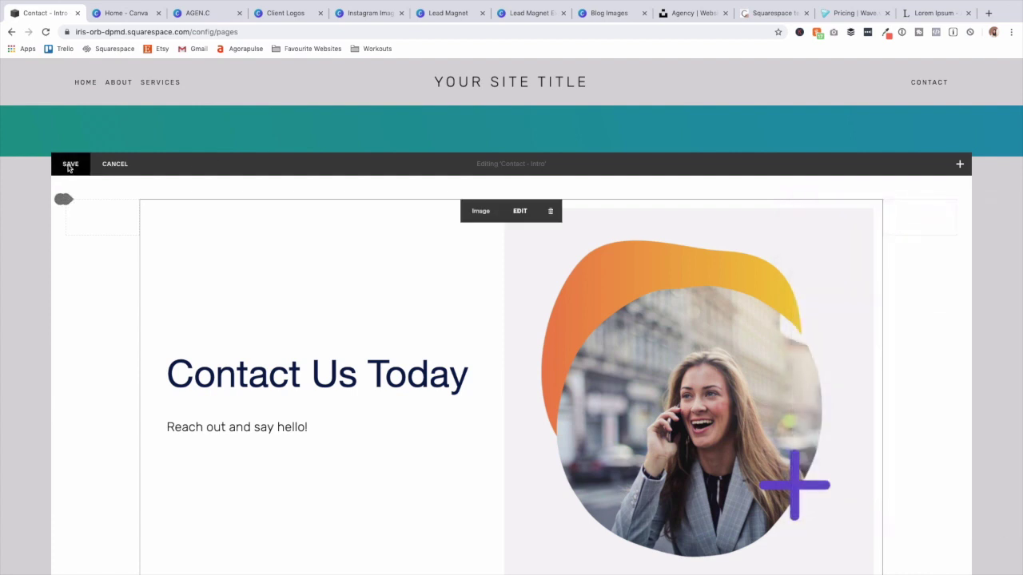
click(69, 165)
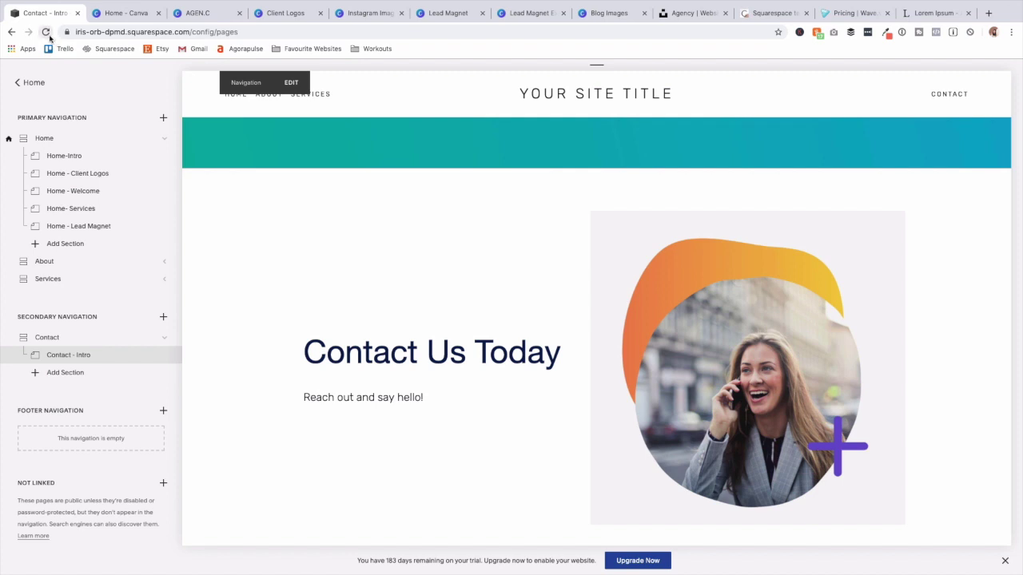
Preview the Contact page showing the 'Contact Us Today' intro.
click(64, 338)
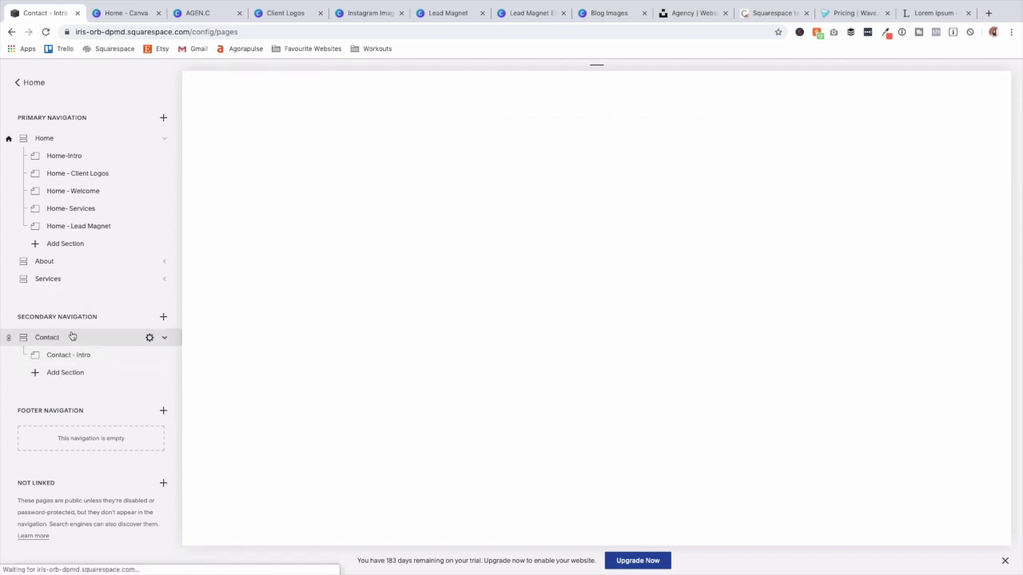
scroll(266, 393, down, 5)
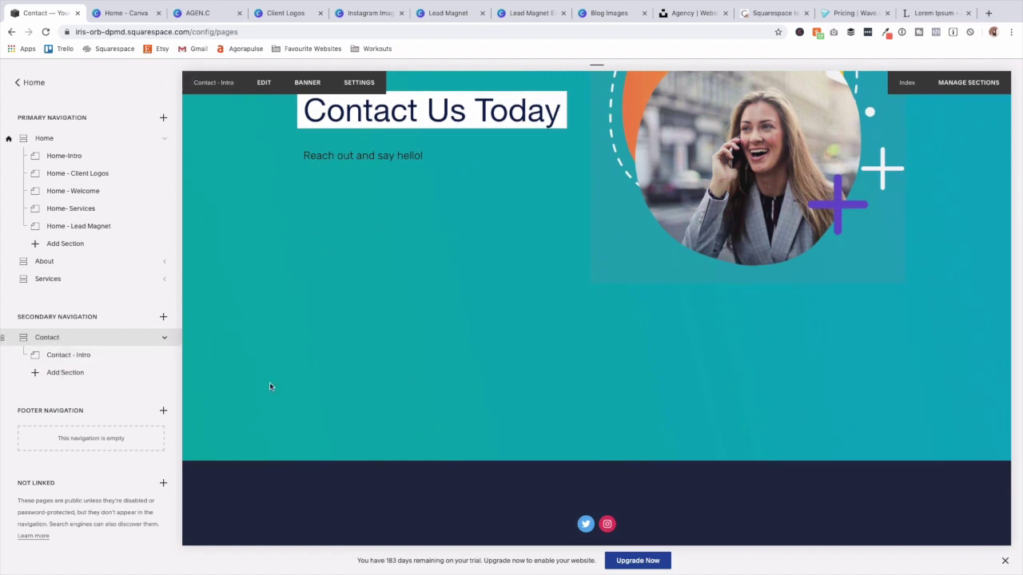
scroll(527, 406, up, 5)
scroll(522, 407, down, 3)
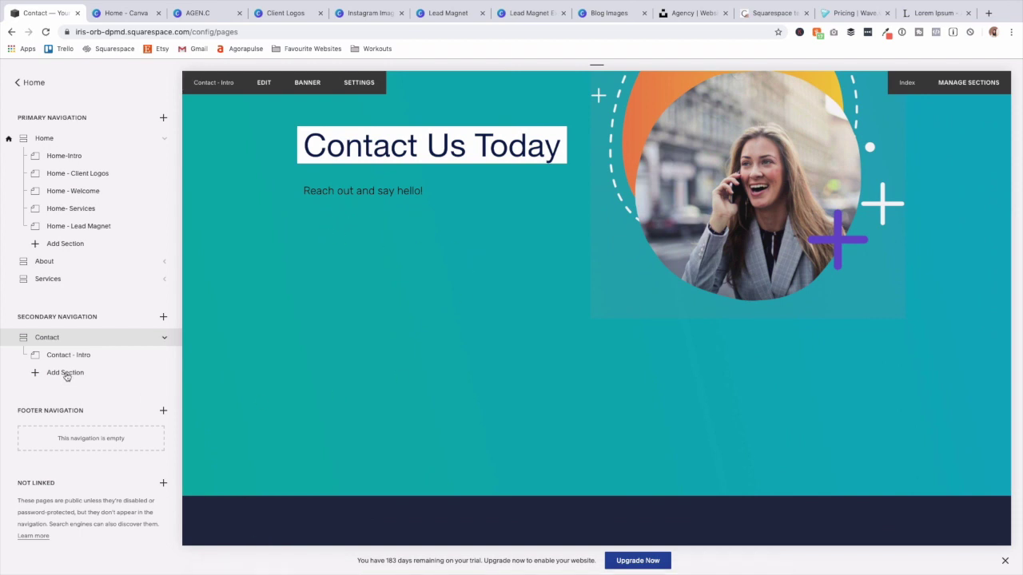
click(67, 375)
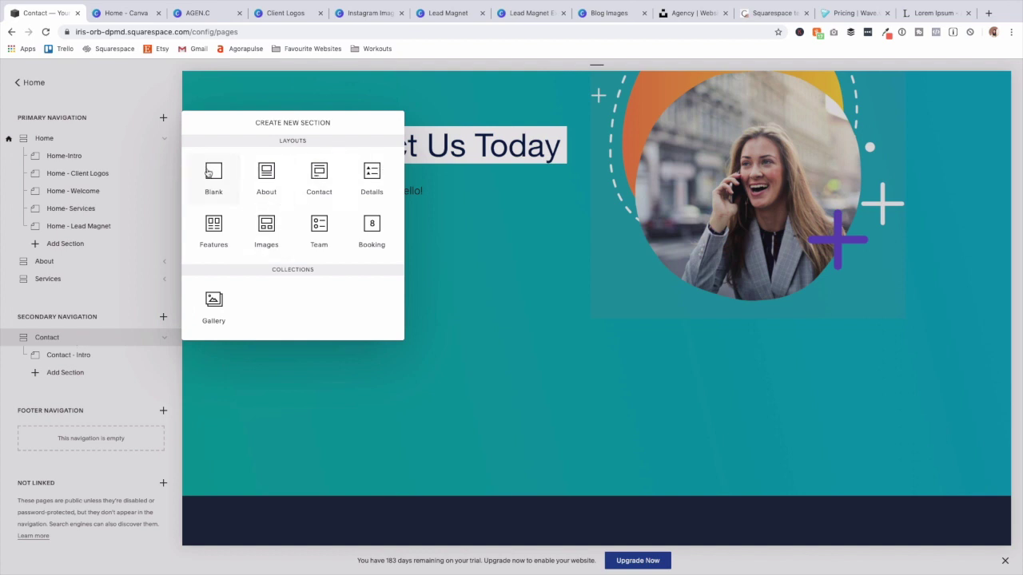
Add a blank section under Contact - Intro titled 'Contact - Form' and start editing it.
click(73, 365)
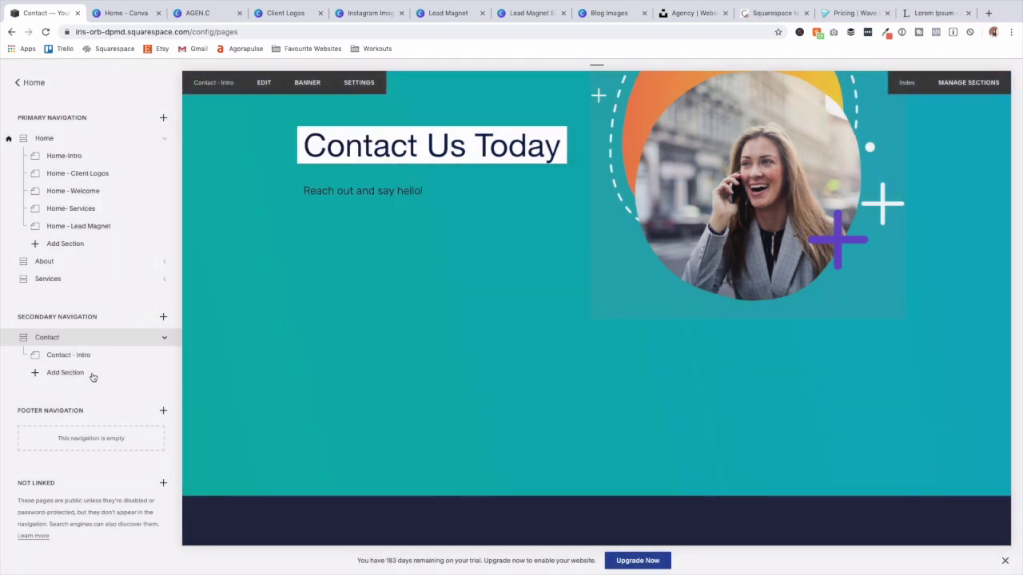
click(92, 375)
click(209, 174)
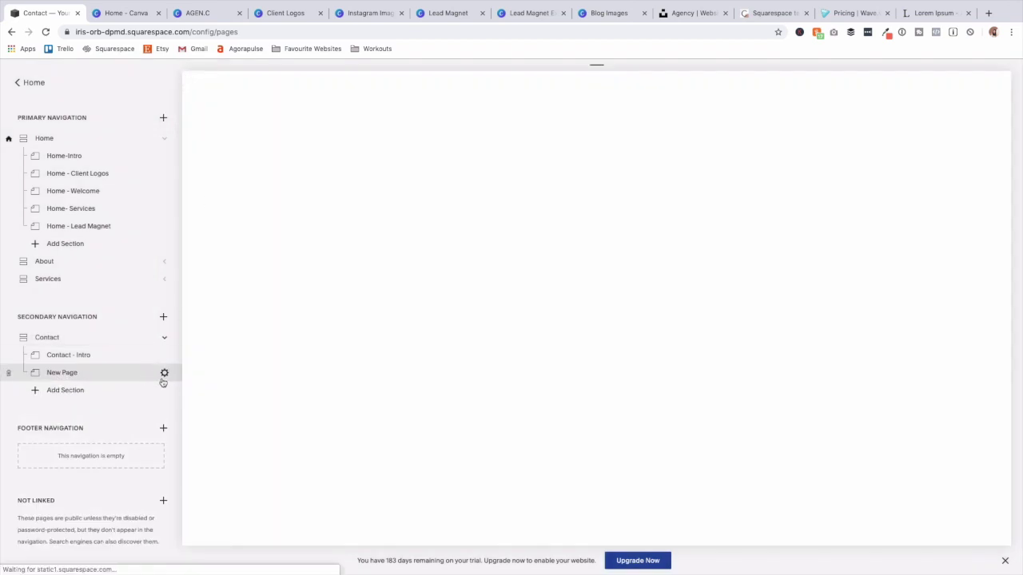
click(164, 372)
double_click(509, 250)
triple_click(509, 250)
text(Con)
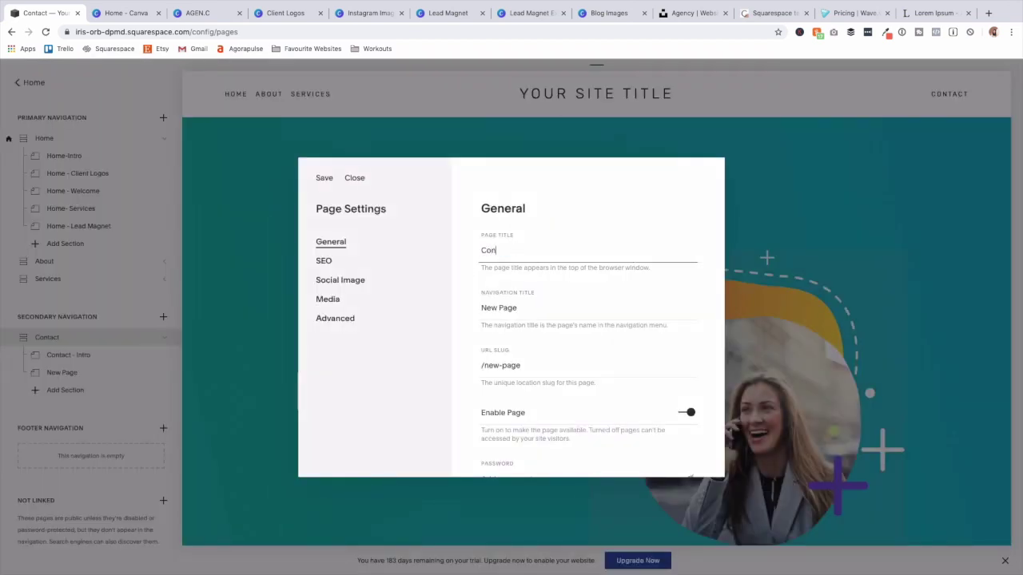
text(tact - Form)
click(563, 364)
click(324, 178)
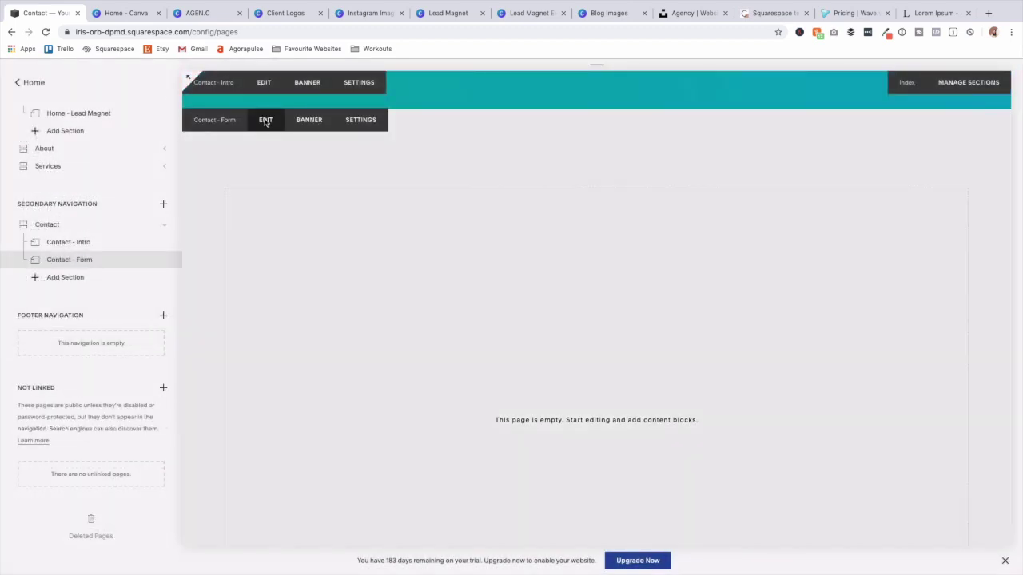
click(265, 120)
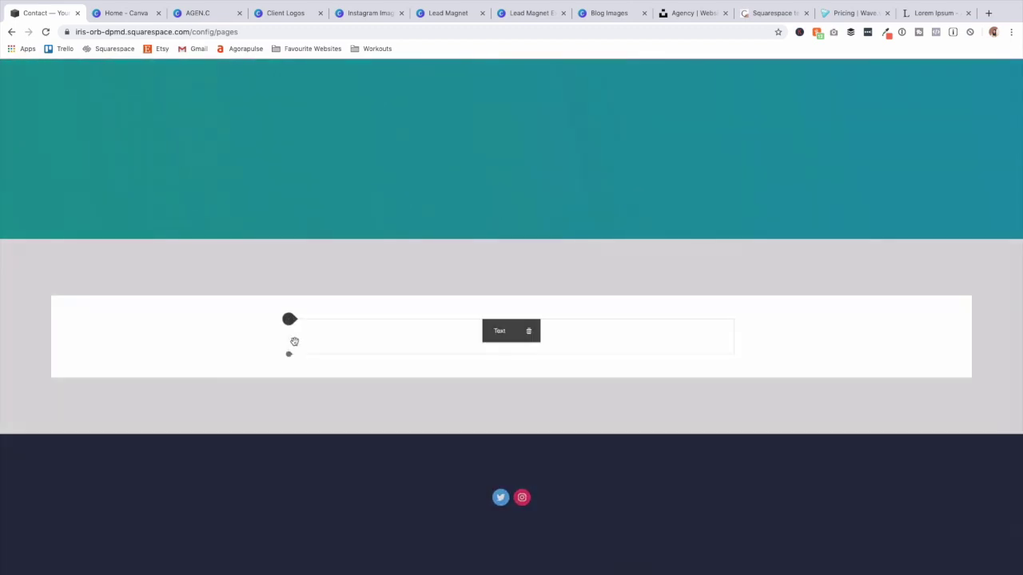
Insert two spacer blocks and place them side by side.
click(289, 319)
click(320, 272)
click(289, 355)
click(321, 305)
drag(377, 378, 516, 356)
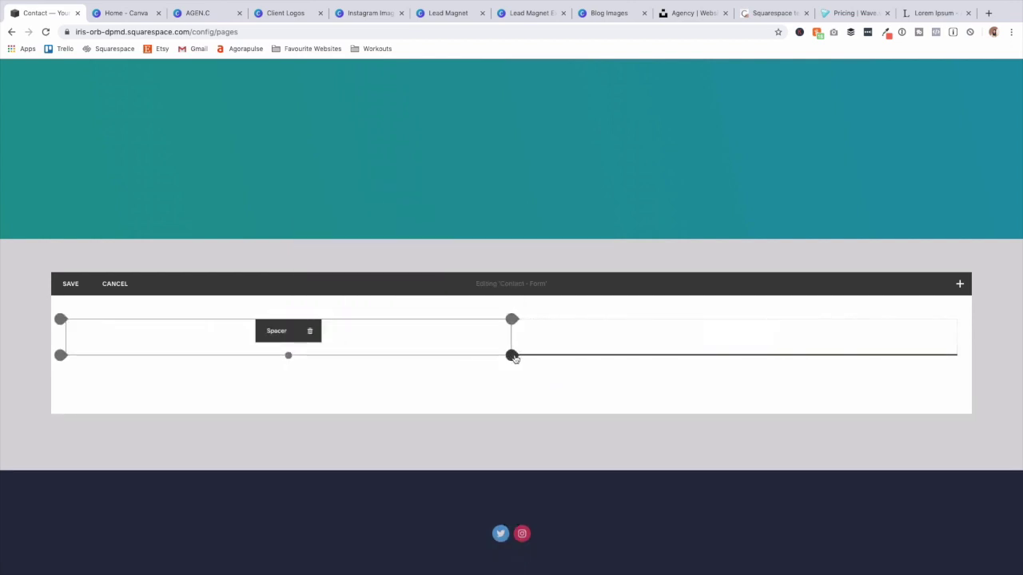
Insert a Name, Email, Subject and Message form, reviewing Storage and Advanced settings before applying.
click(512, 356)
scroll(637, 407, down, 2)
scroll(638, 408, down, 3)
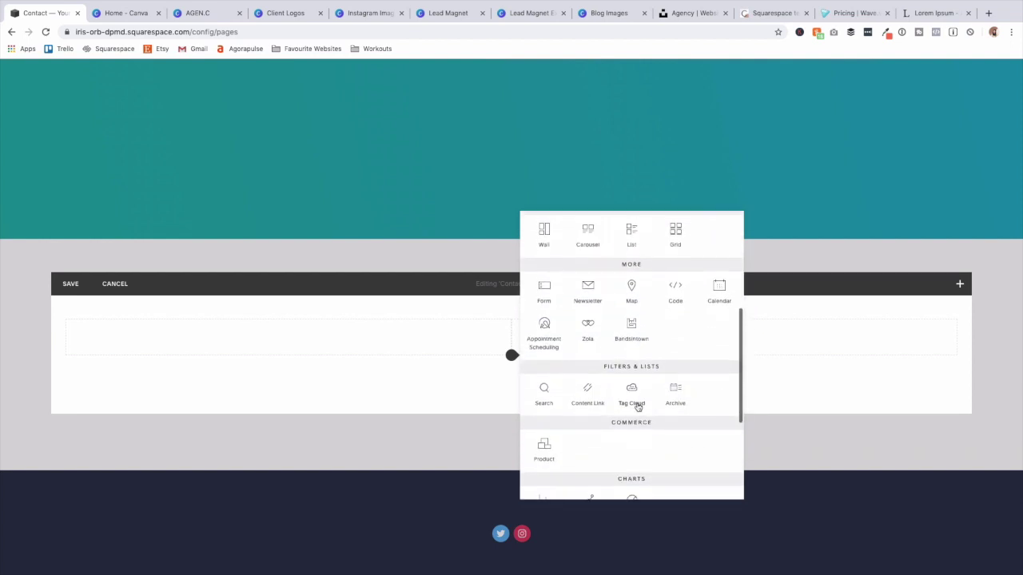
click(545, 281)
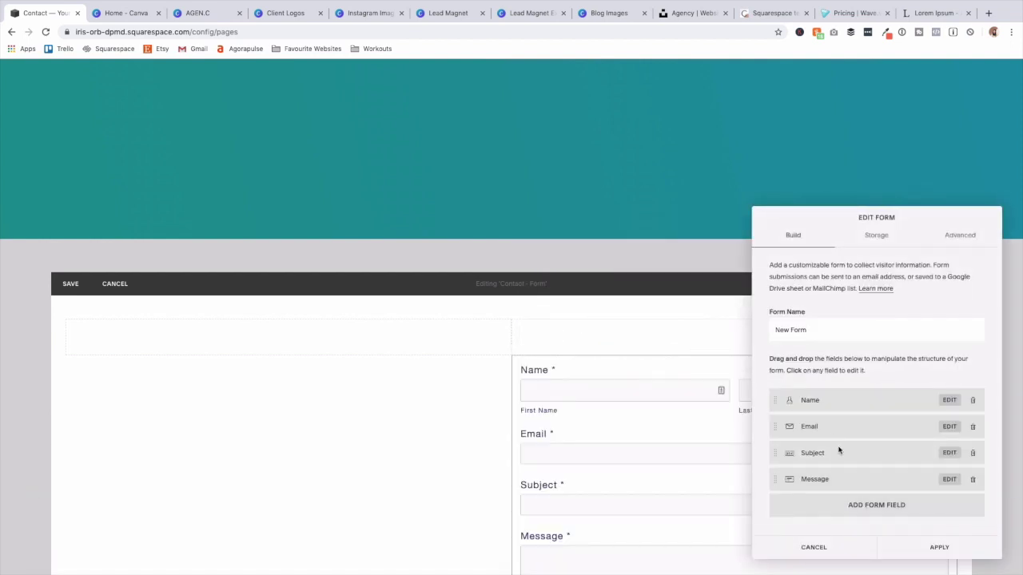
click(877, 238)
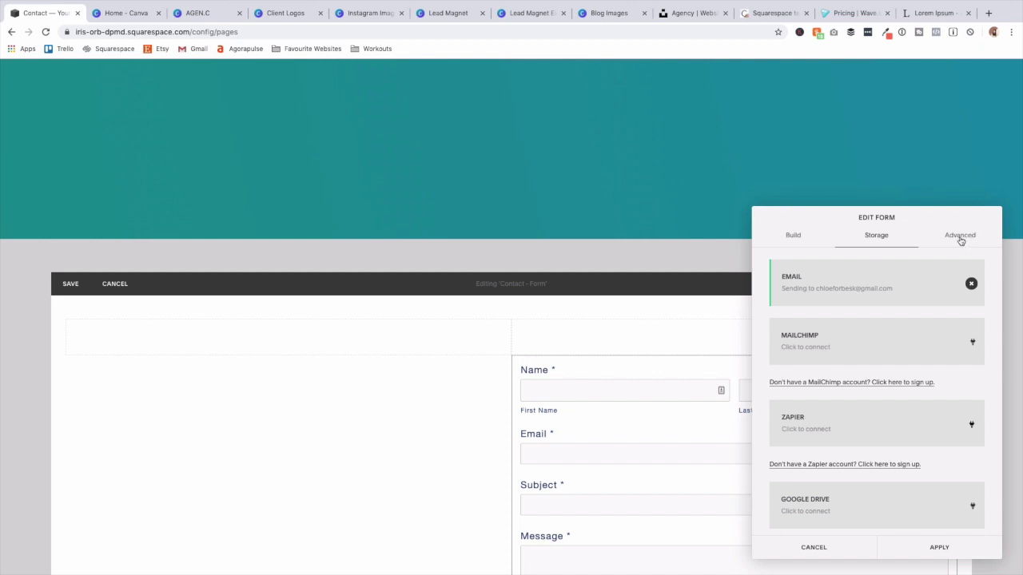
click(960, 239)
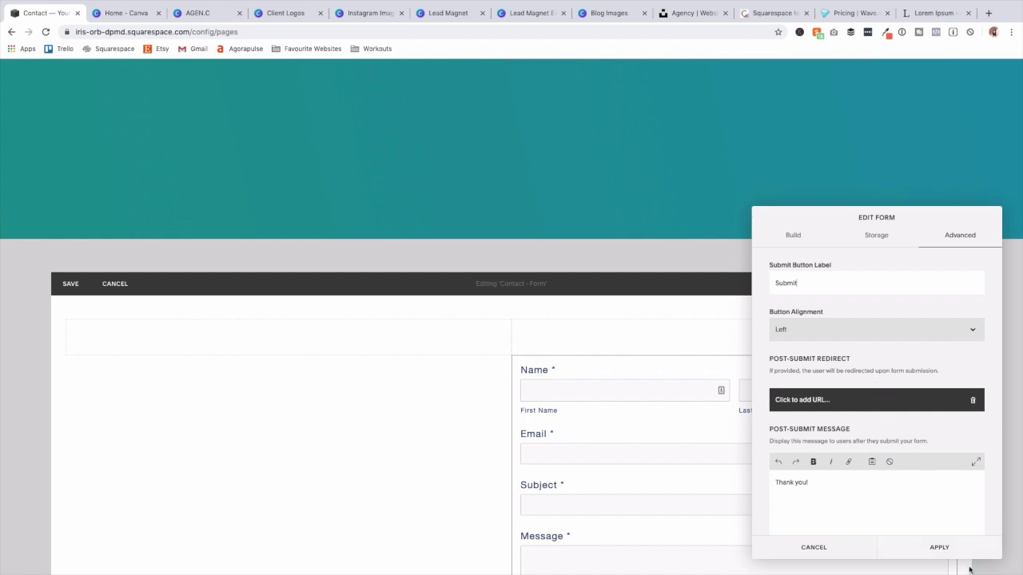
click(939, 547)
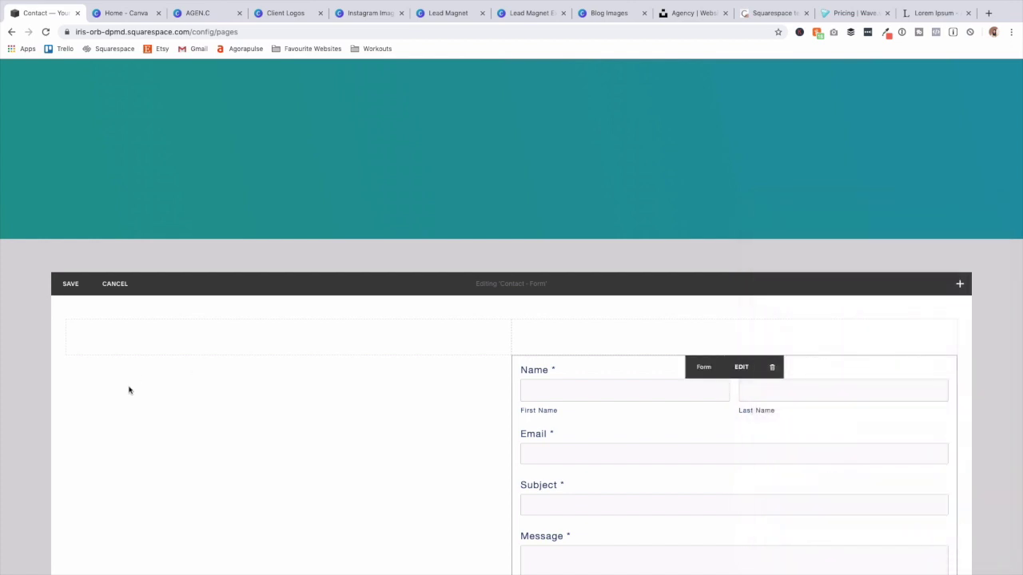
click(66, 356)
Add the contact options text, bolding Book A Call:, Hire Us:, Press: and Just Want To Say Hi:.
click(98, 264)
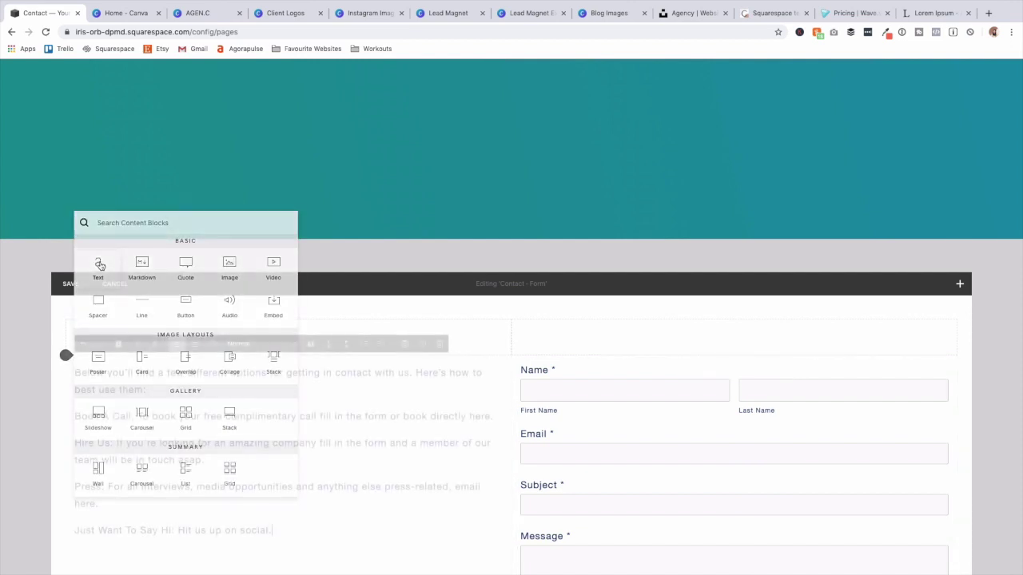
drag(136, 416, 73, 416)
key(ctrl+b)
drag(117, 444, 81, 440)
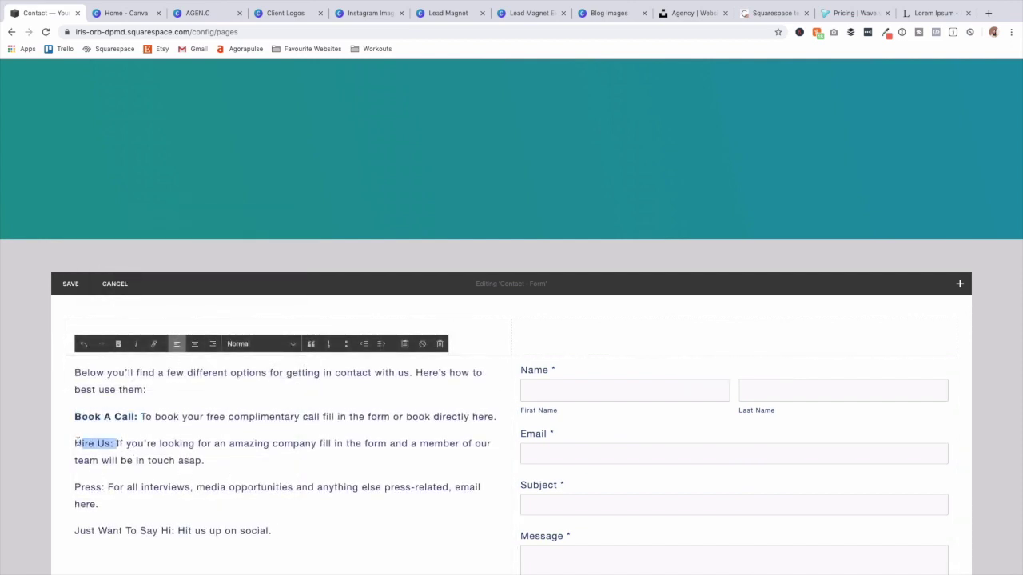
key(ctrl+b)
drag(109, 487, 73, 487)
key(ctrl+b)
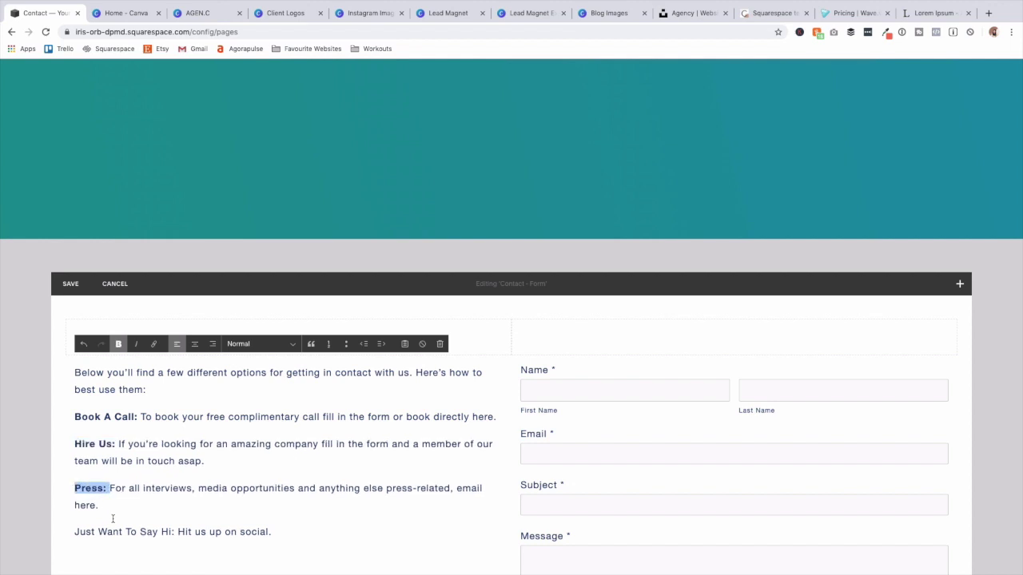
drag(172, 531, 55, 531)
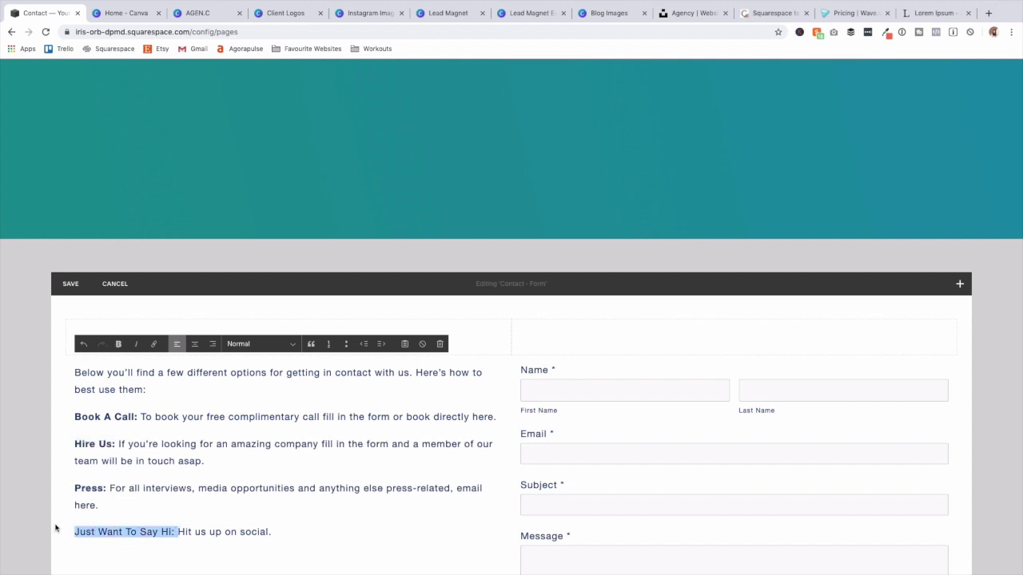
key(ctrl+b)
click(292, 536)
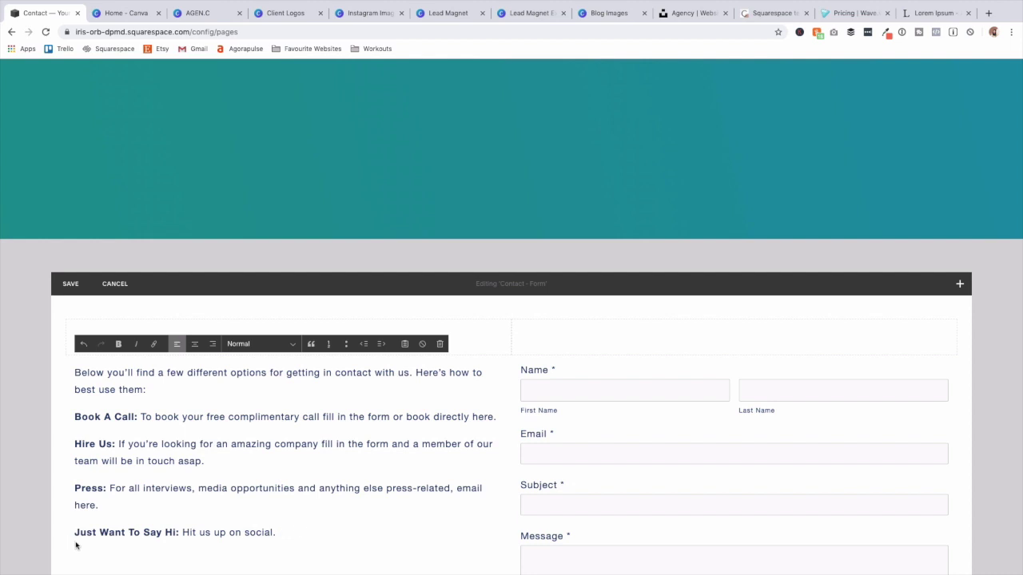
Add Social Links below the text styled Left, Medium, Standard colour, Circle - Solid.
scroll(72, 554, down, 2)
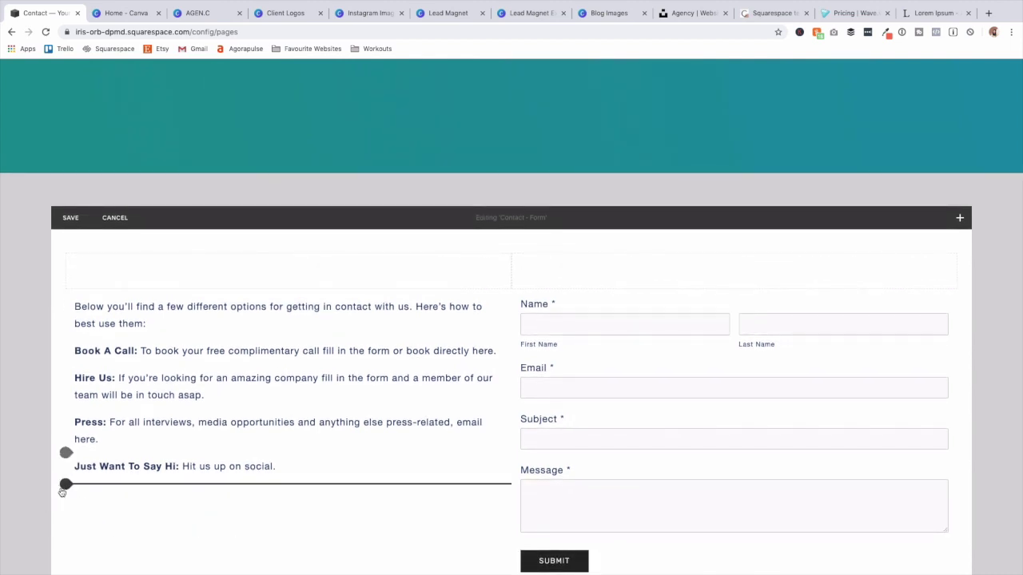
click(66, 483)
text(social)
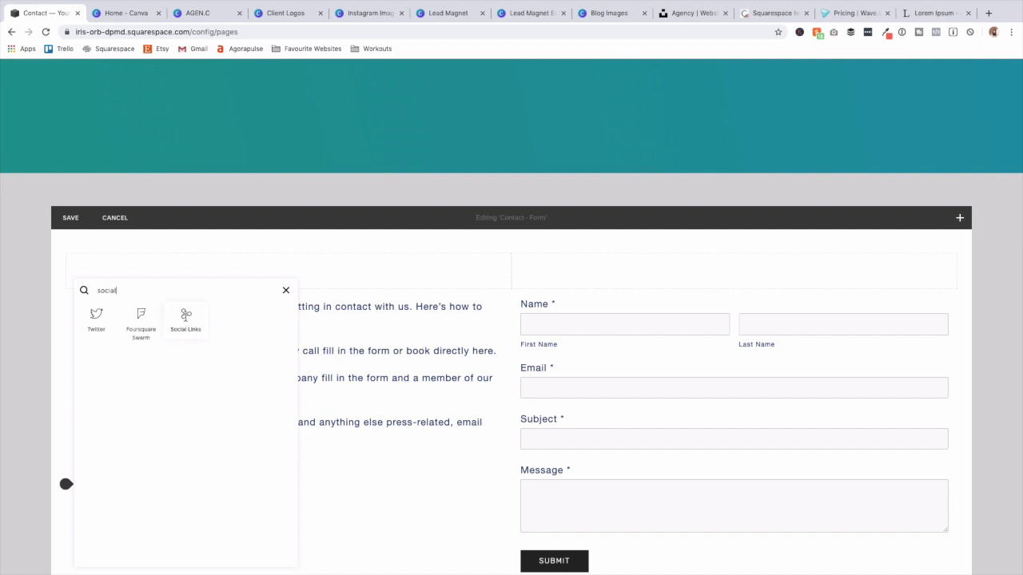
click(185, 320)
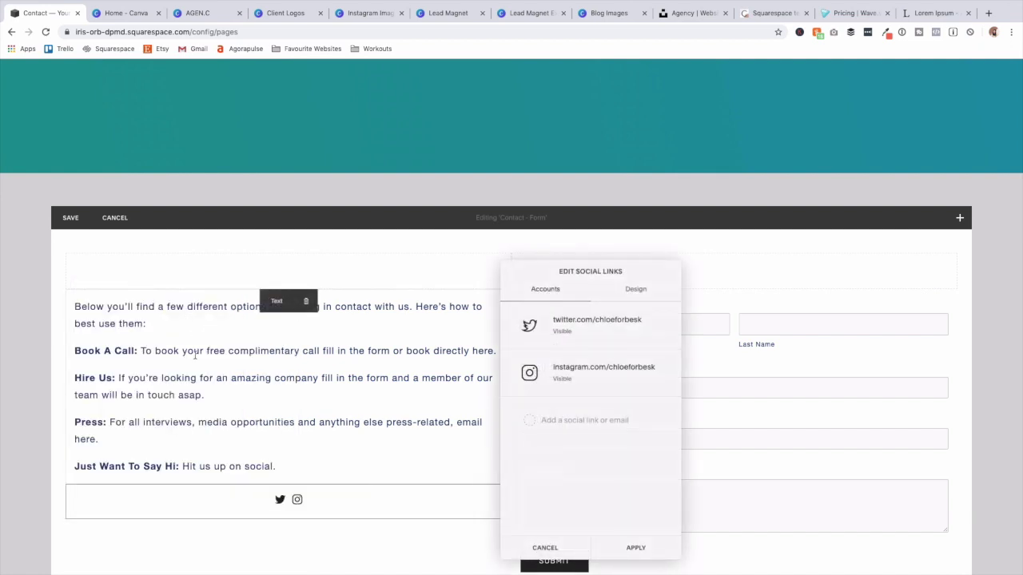
click(639, 289)
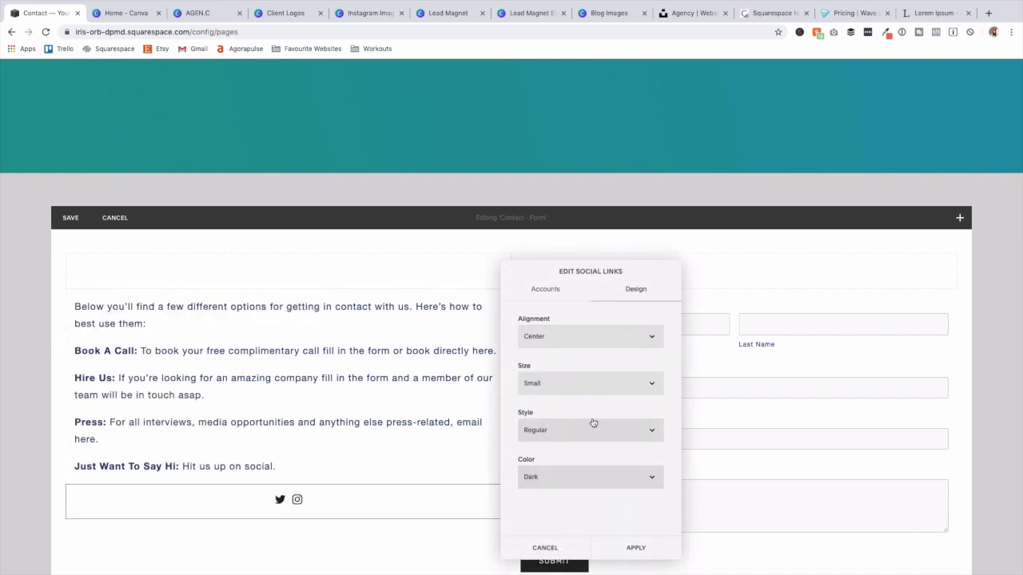
click(575, 347)
click(570, 326)
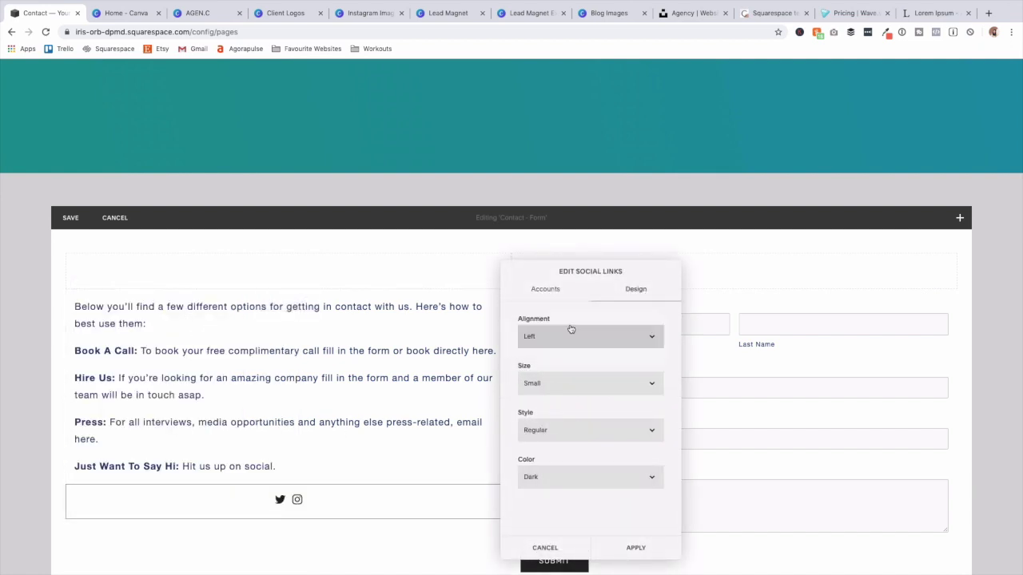
click(585, 387)
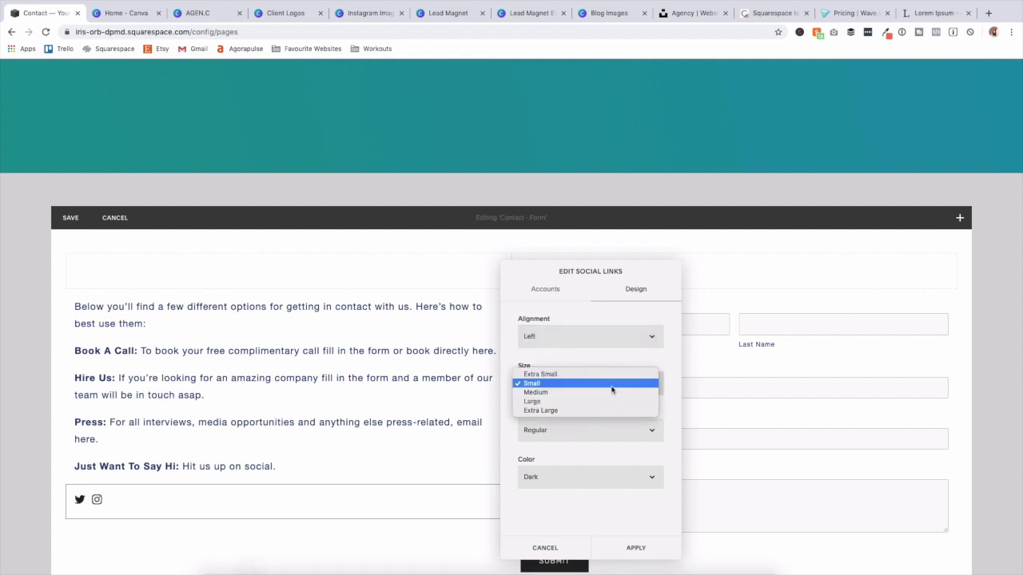
click(611, 390)
click(632, 481)
click(628, 495)
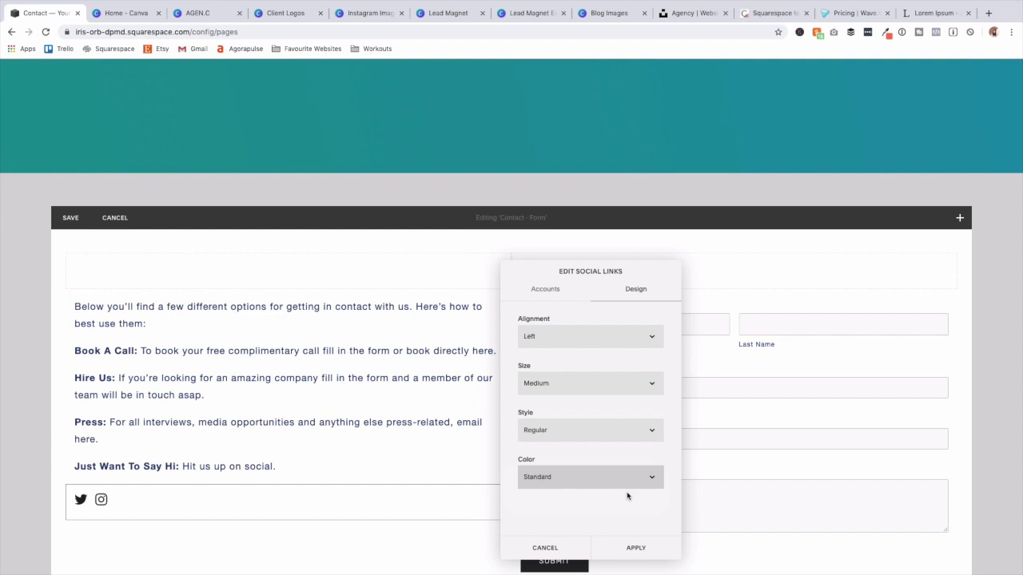
click(612, 430)
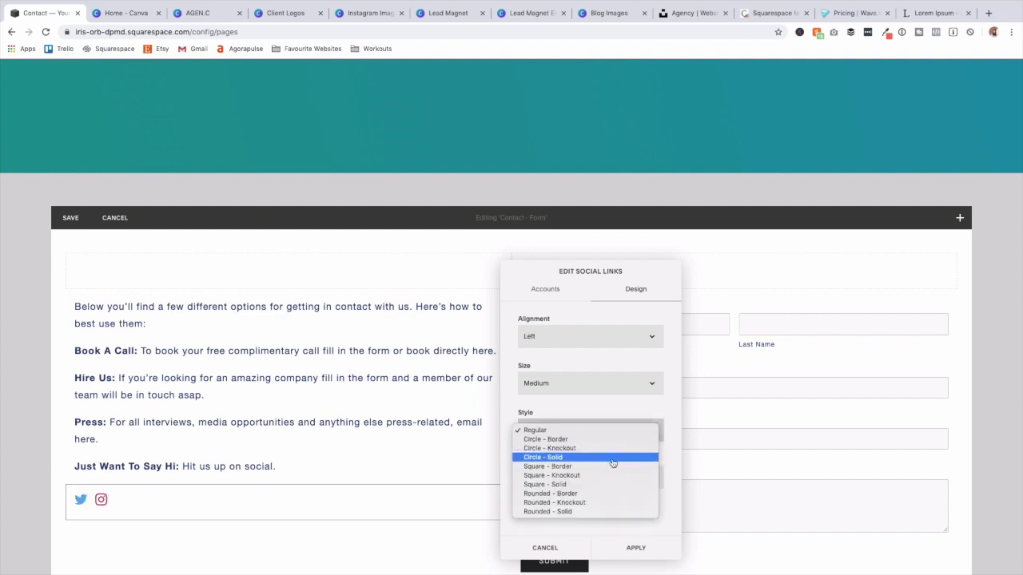
click(613, 462)
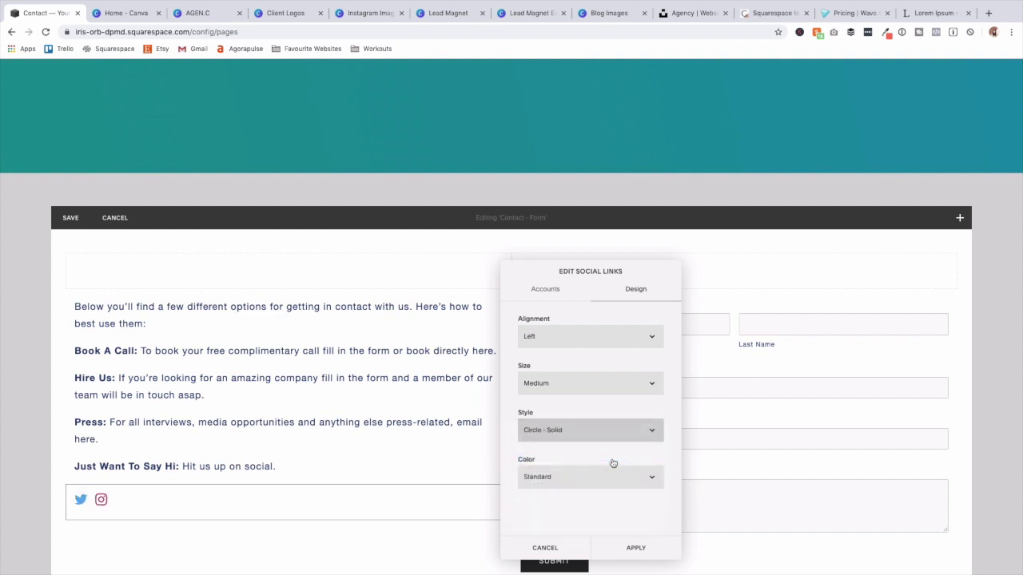
click(619, 555)
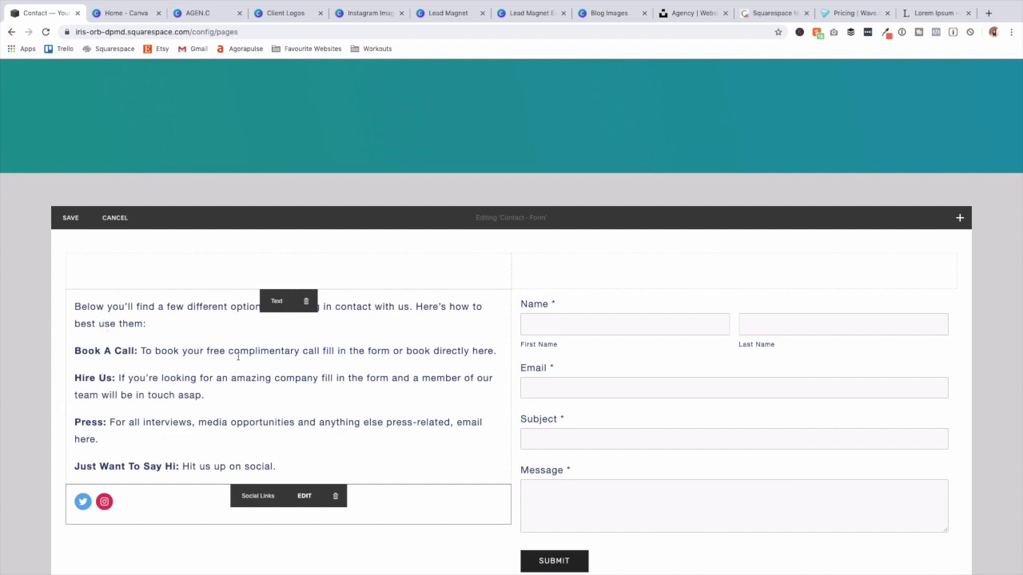
Make the phrase "free complimentary call" bold in the Contact page text.
drag(205, 350, 316, 350)
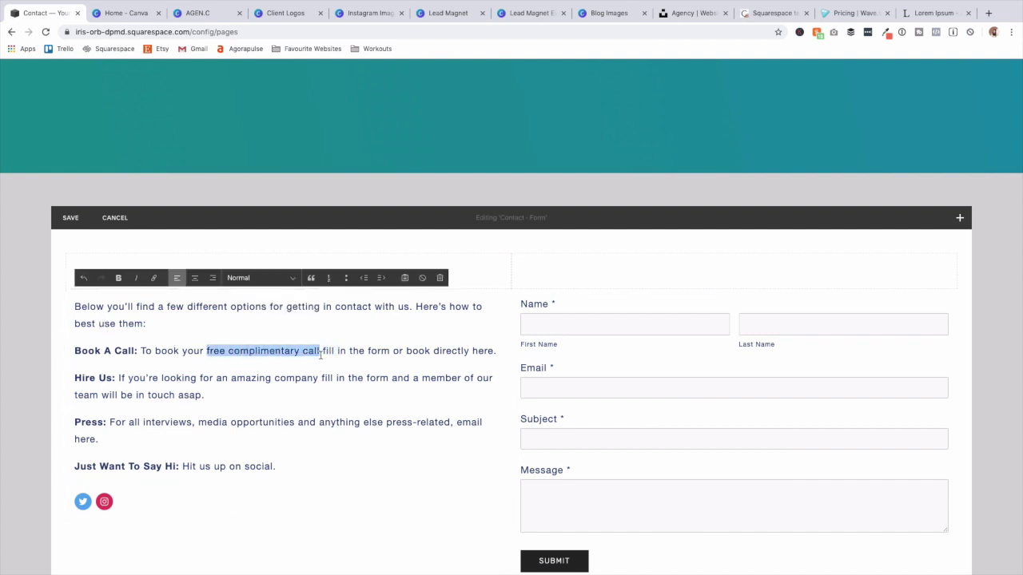
key(ctrl+b)
click(399, 385)
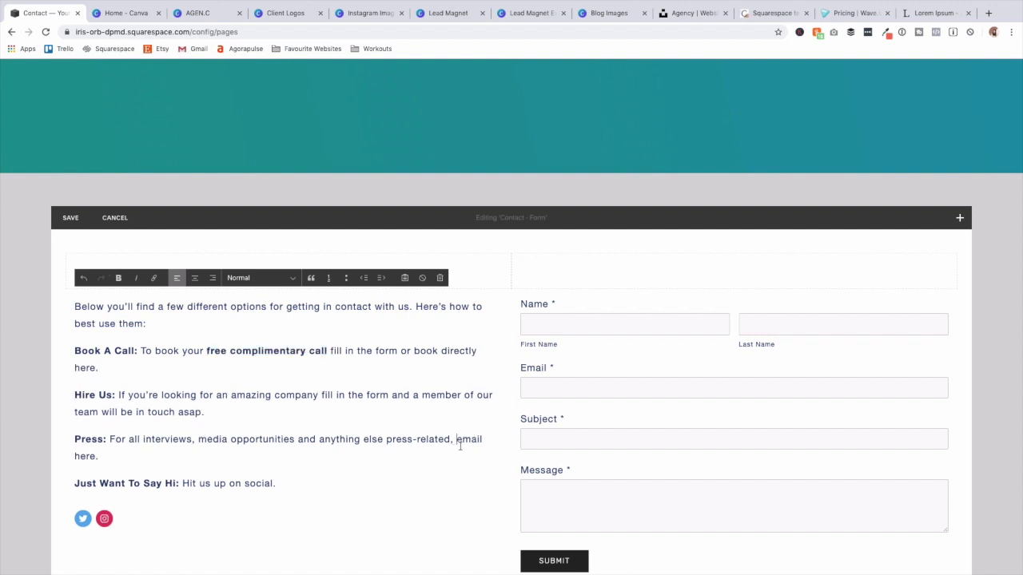
Link "email here." in the Press paragraph to the press email address and save the page.
drag(454, 438, 485, 445)
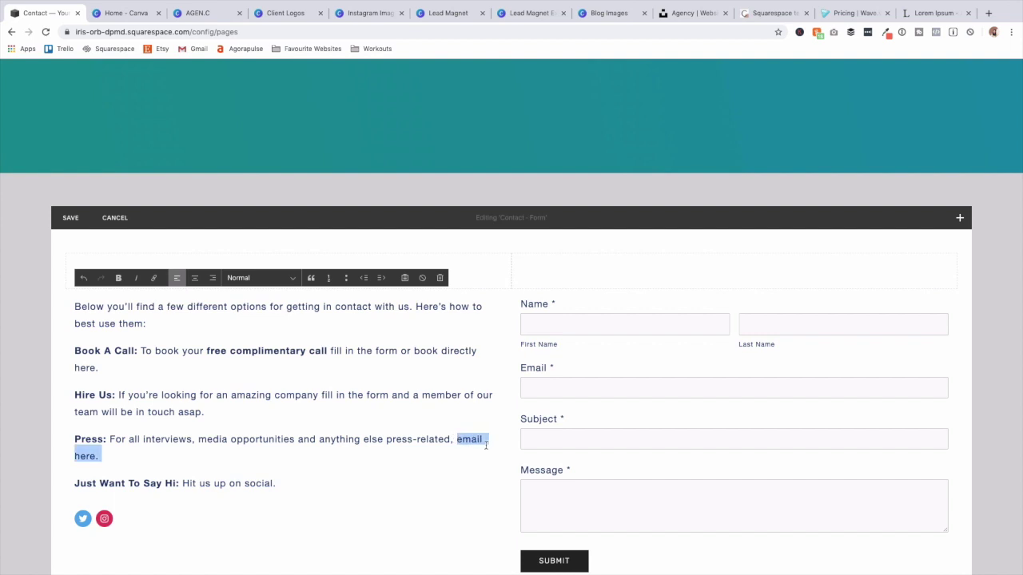
click(153, 278)
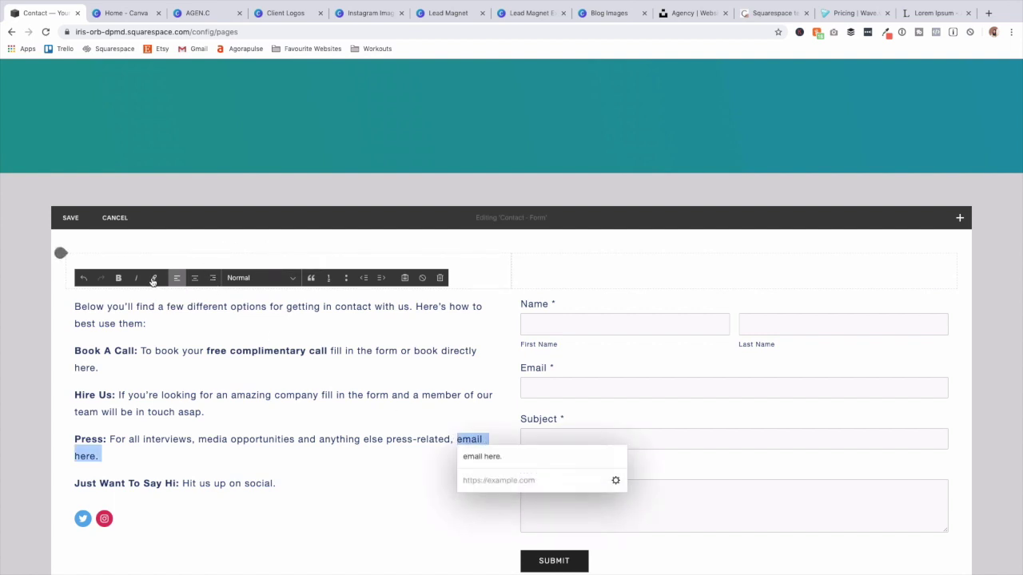
click(513, 482)
text(mailto:press@company.com)
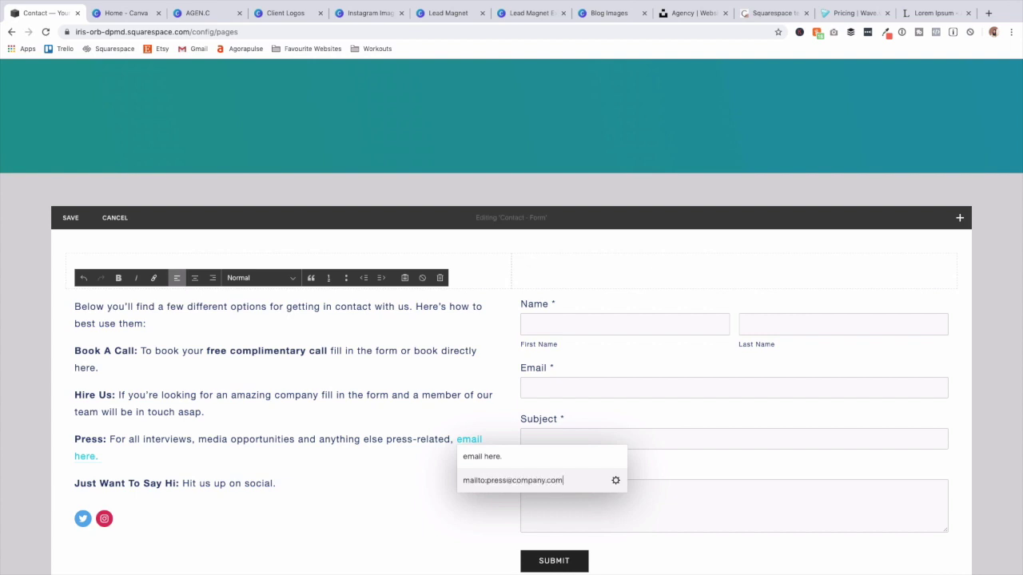
mouse_move(370, 504)
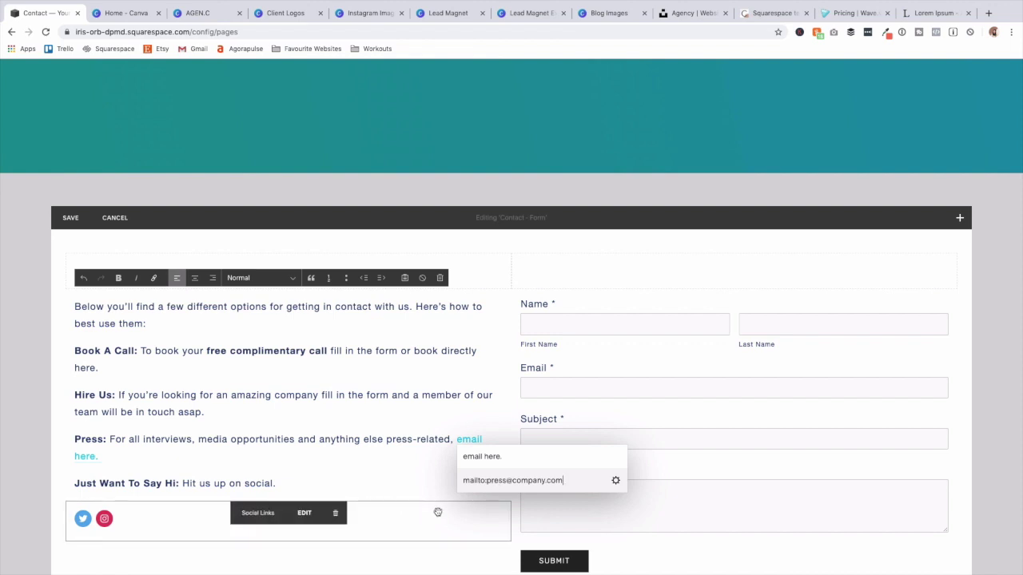
mouse_move(802, 509)
scroll(813, 526, down, 1)
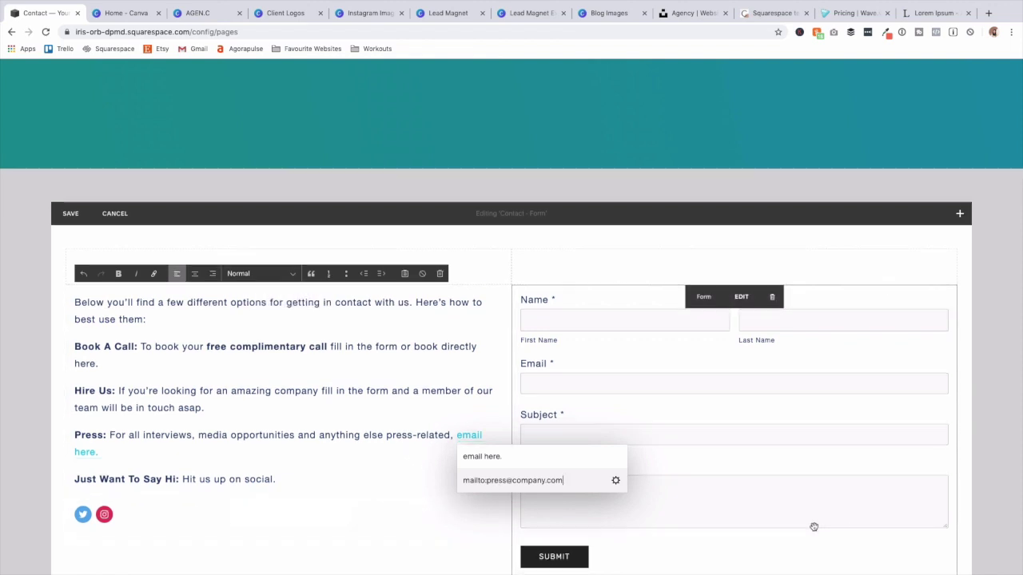
scroll(814, 527, down, 3)
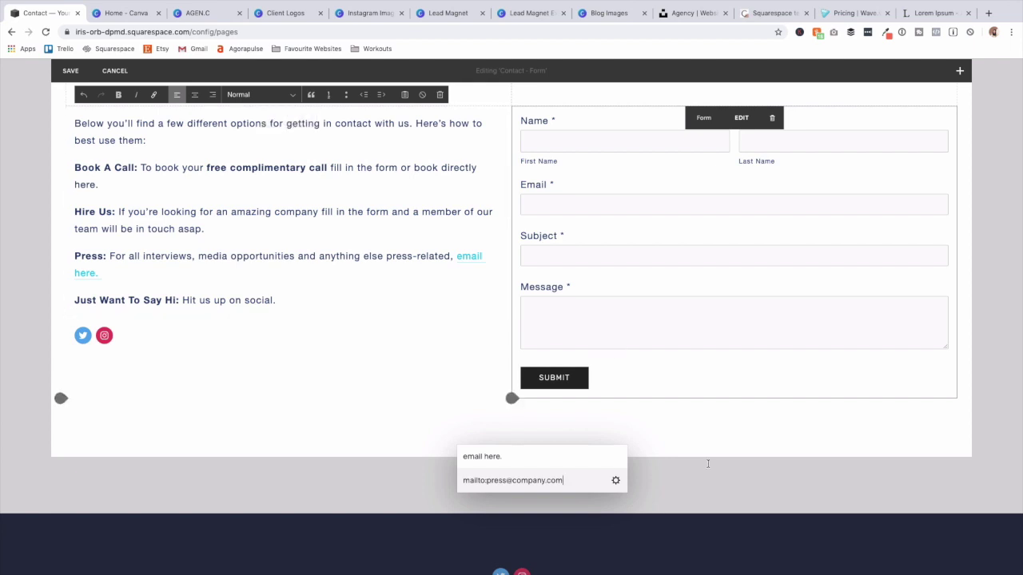
click(71, 70)
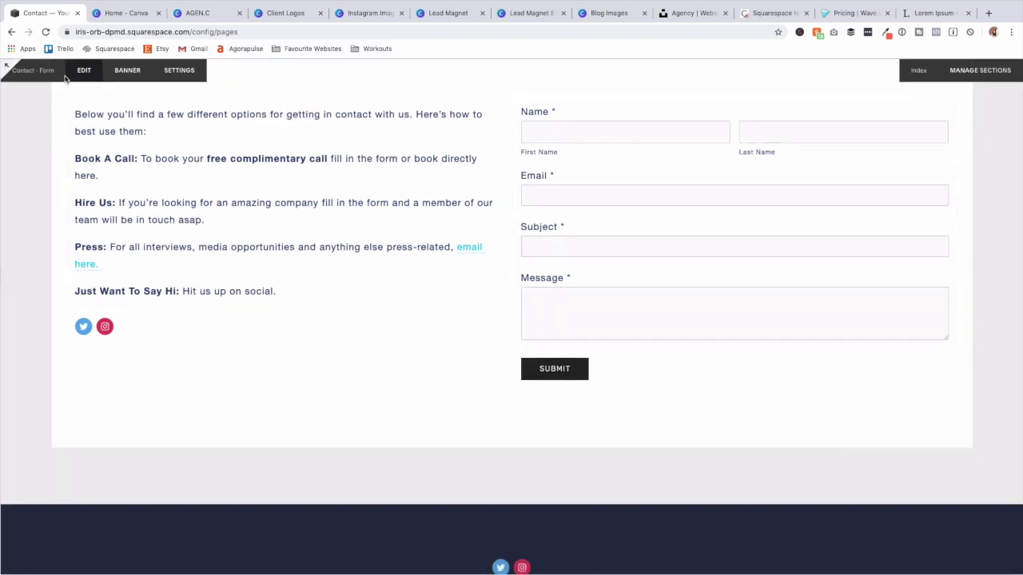
Review the saved Contact page, then load the Services page from the header.
scroll(565, 312, up, 5)
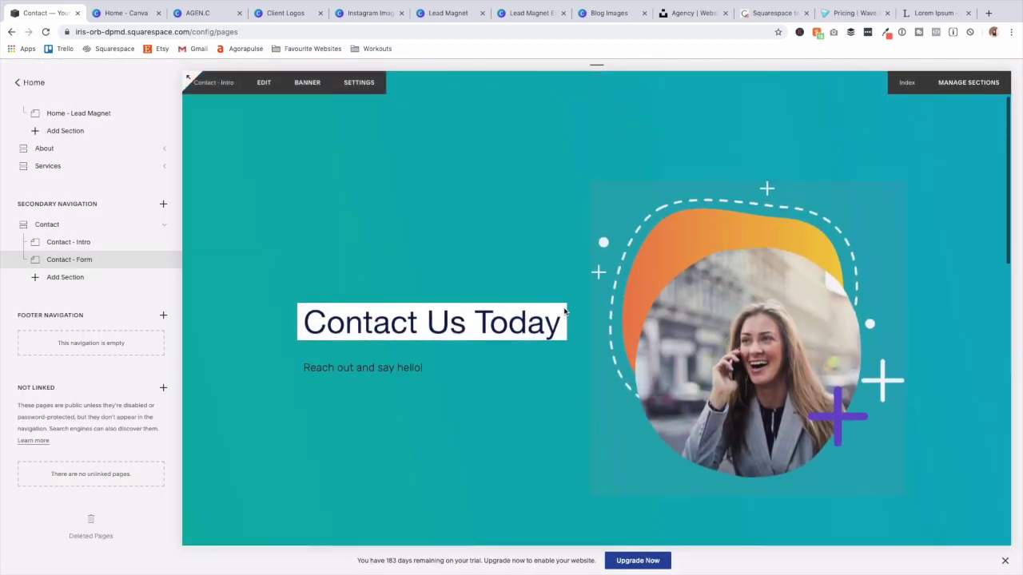
scroll(565, 313, down, 5)
scroll(565, 308, up, 6)
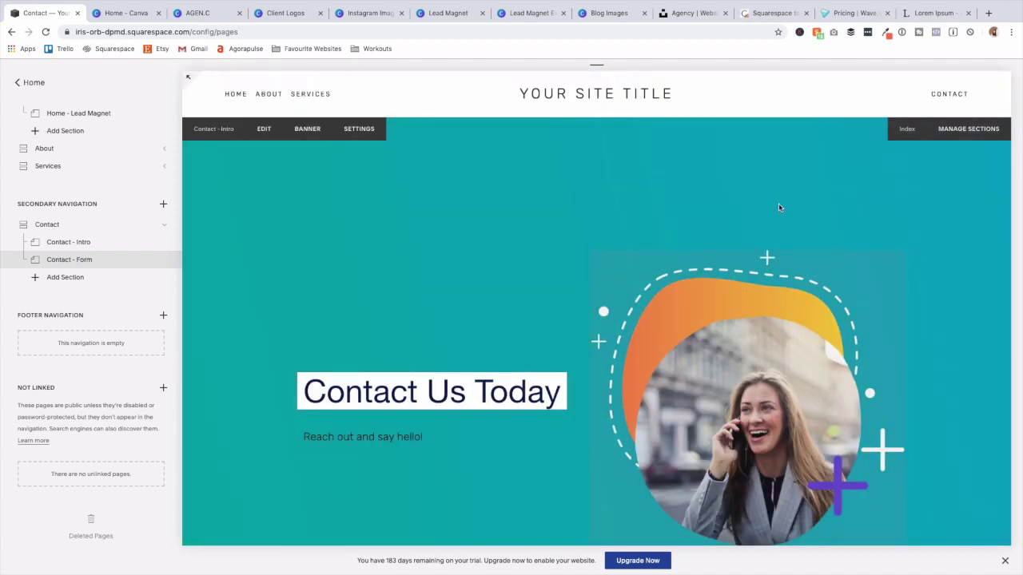
scroll(747, 231, down, 10)
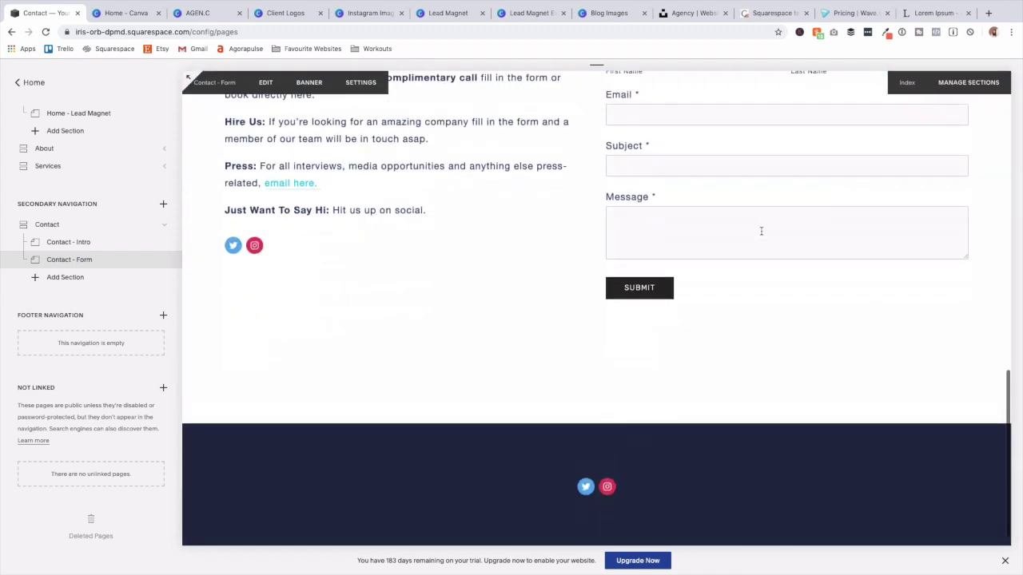
scroll(704, 216, up, 10)
click(326, 94)
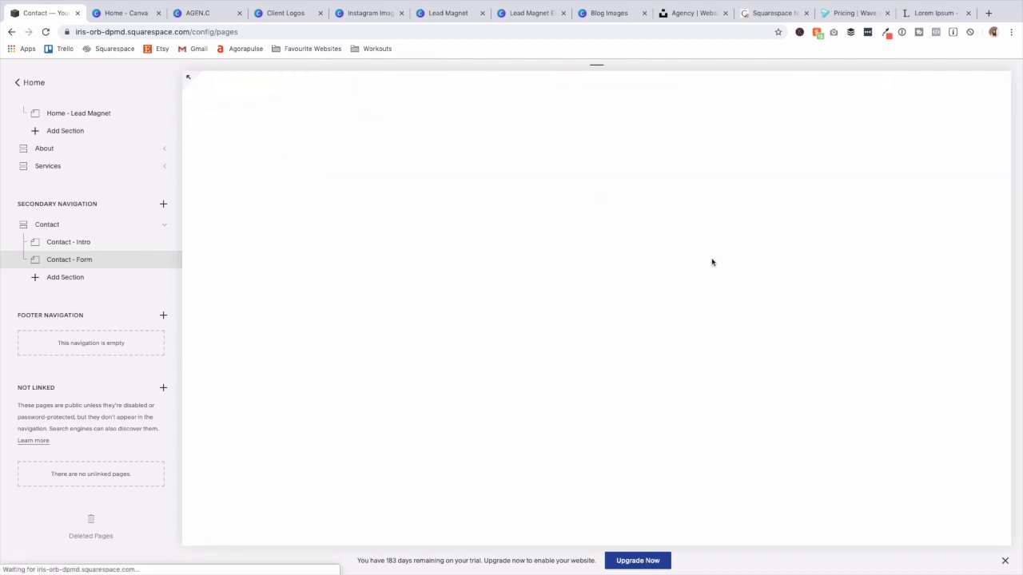
scroll(713, 263, down, 10)
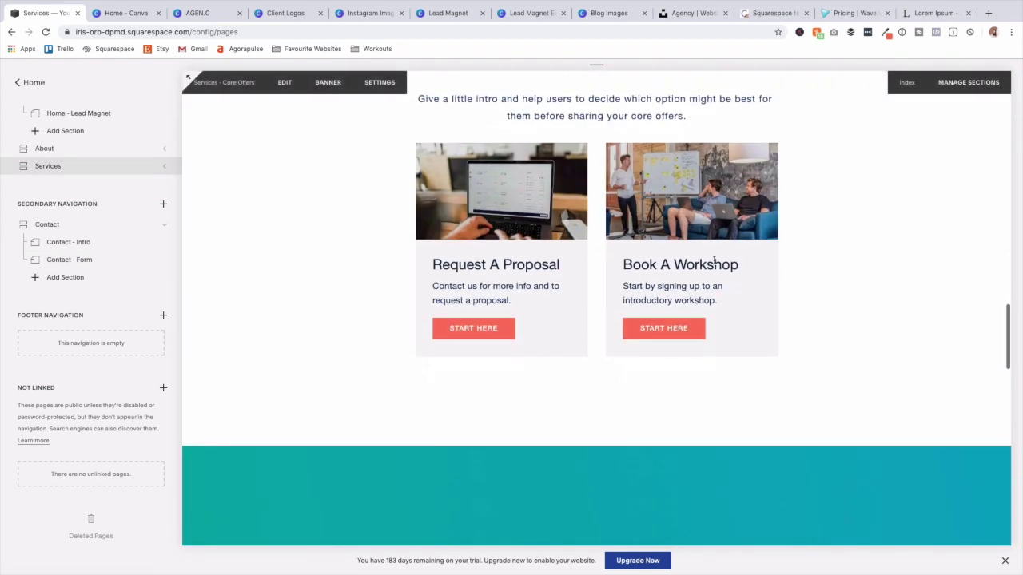
scroll(714, 265, up, 5)
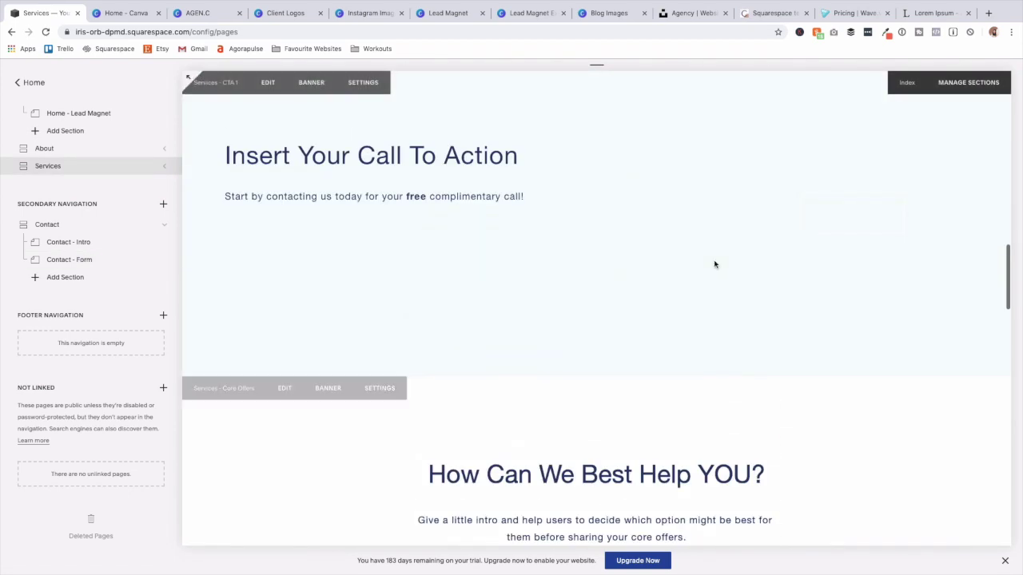
Go to Design > Site Styles and select the CONTACT button's style settings.
click(32, 83)
click(57, 289)
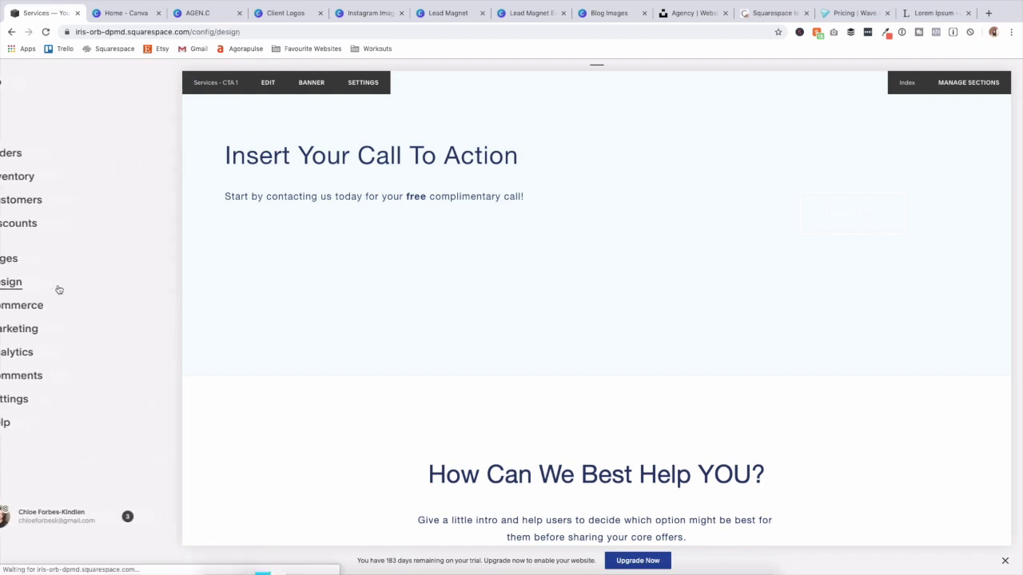
click(37, 192)
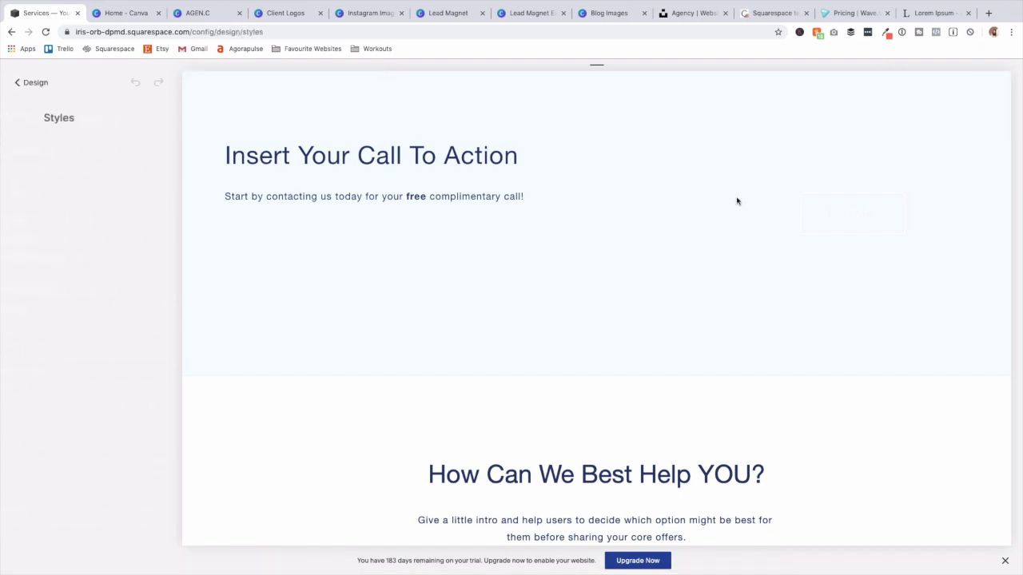
click(844, 231)
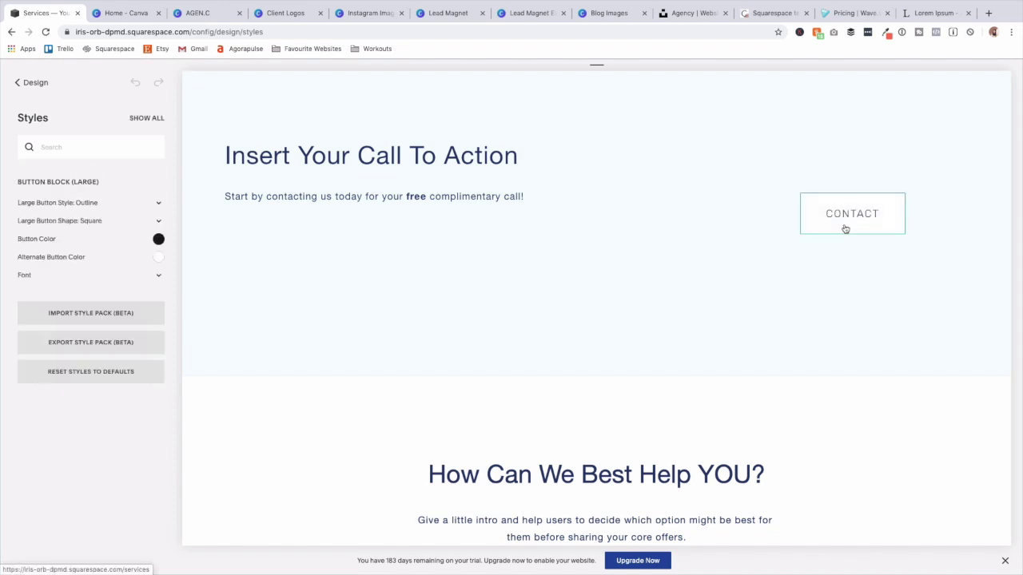
Set the button and alternate colours to coral #ff7958 with a Solid button style.
click(158, 239)
double_click(83, 268)
text(#ff7958)
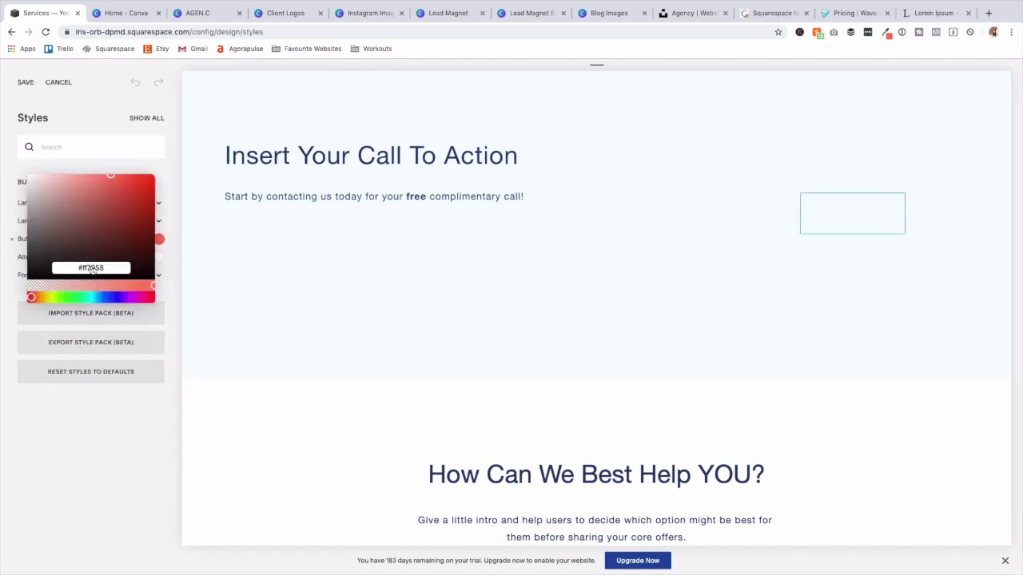
click(160, 259)
double_click(81, 286)
text(#ff7958)
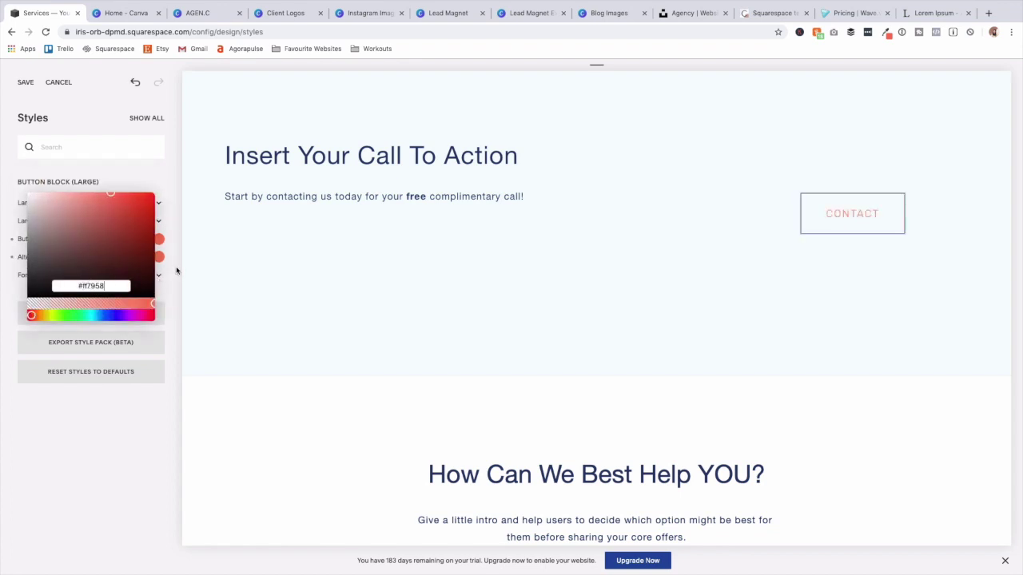
click(160, 217)
click(162, 205)
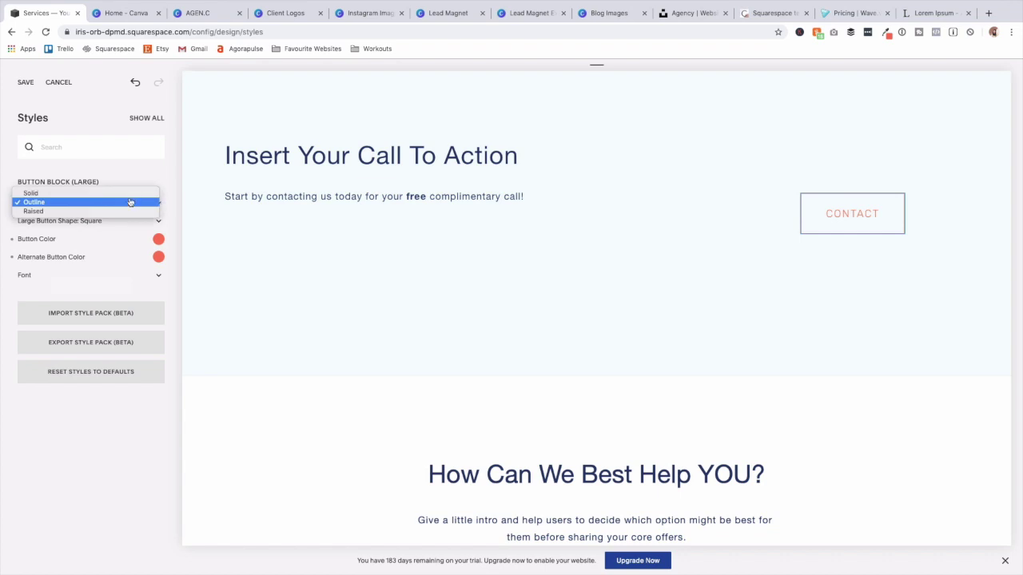
click(124, 193)
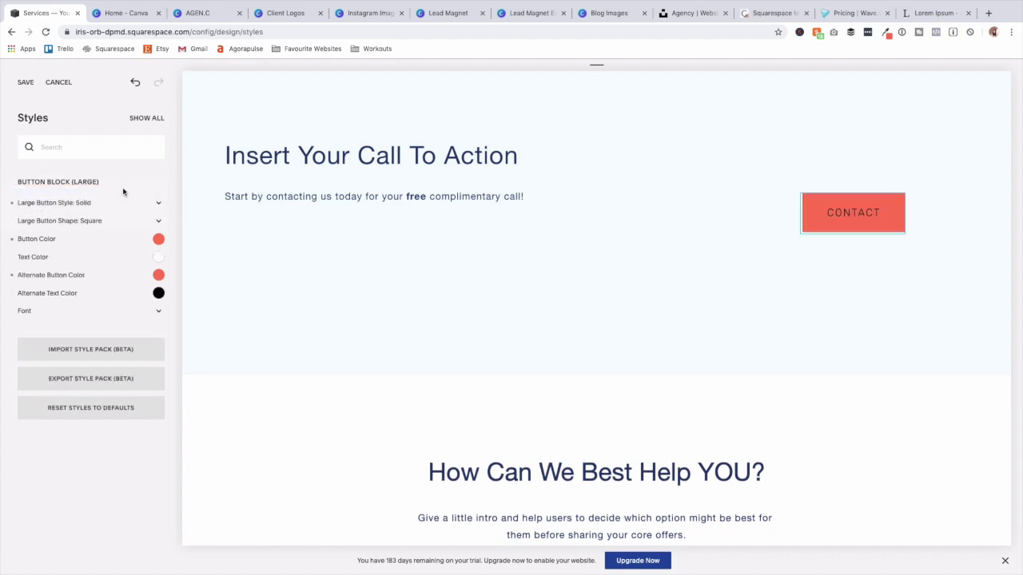
click(156, 294)
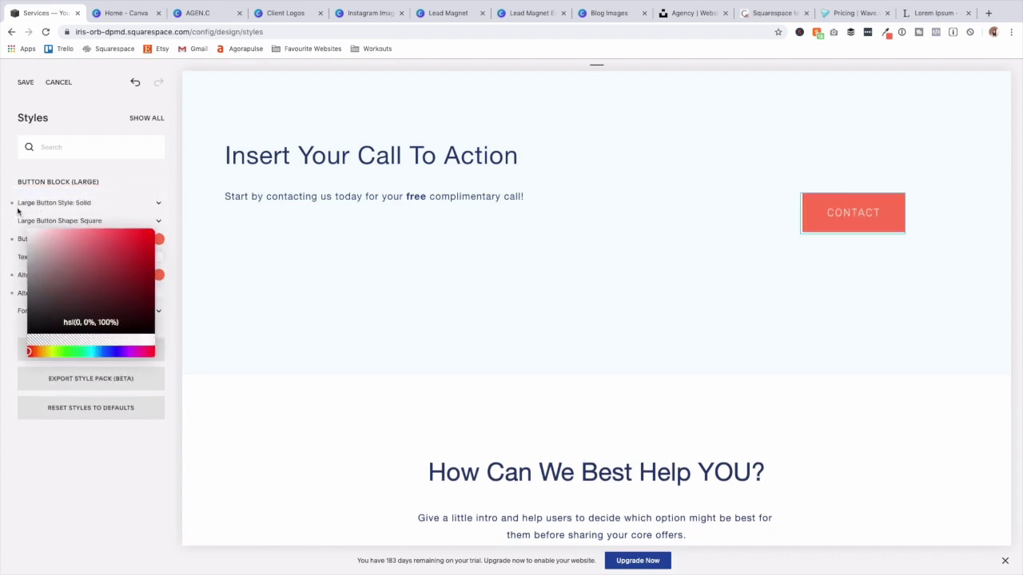
click(147, 209)
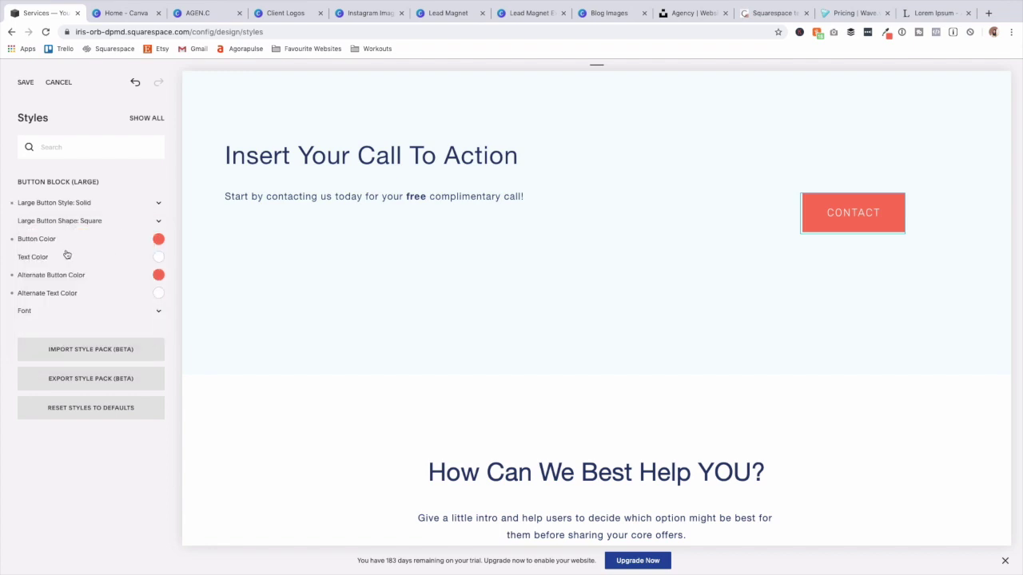
Set the button font to Helvetica Neue at weight 700 and save the site styles.
click(59, 313)
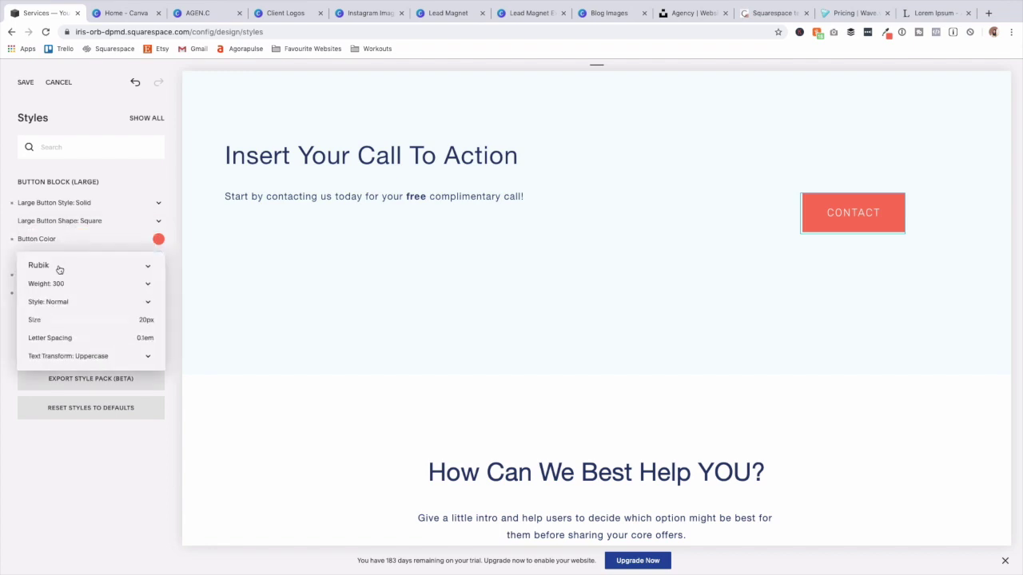
click(59, 283)
click(59, 268)
click(59, 266)
click(80, 83)
text(hel)
click(85, 120)
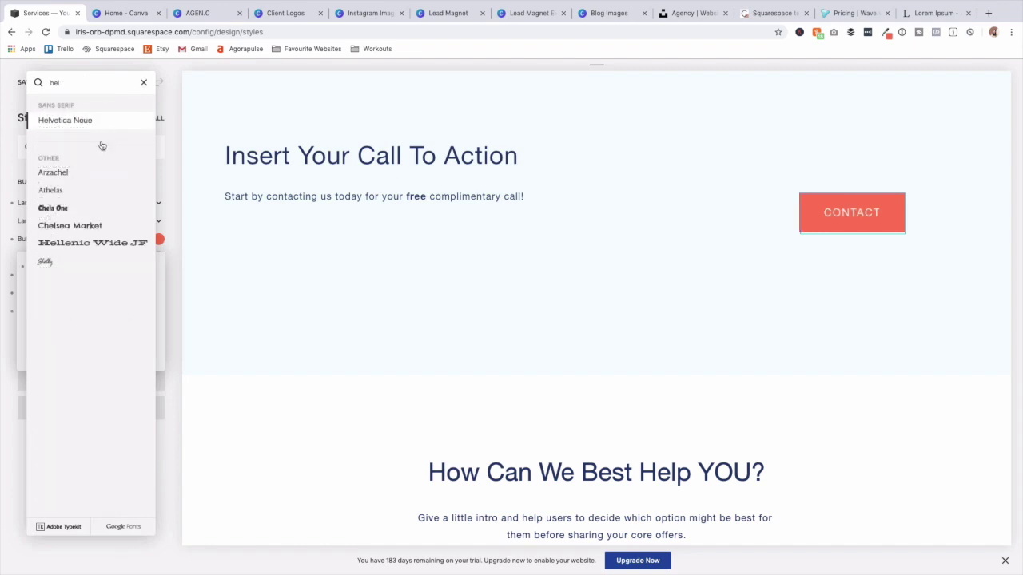
click(175, 260)
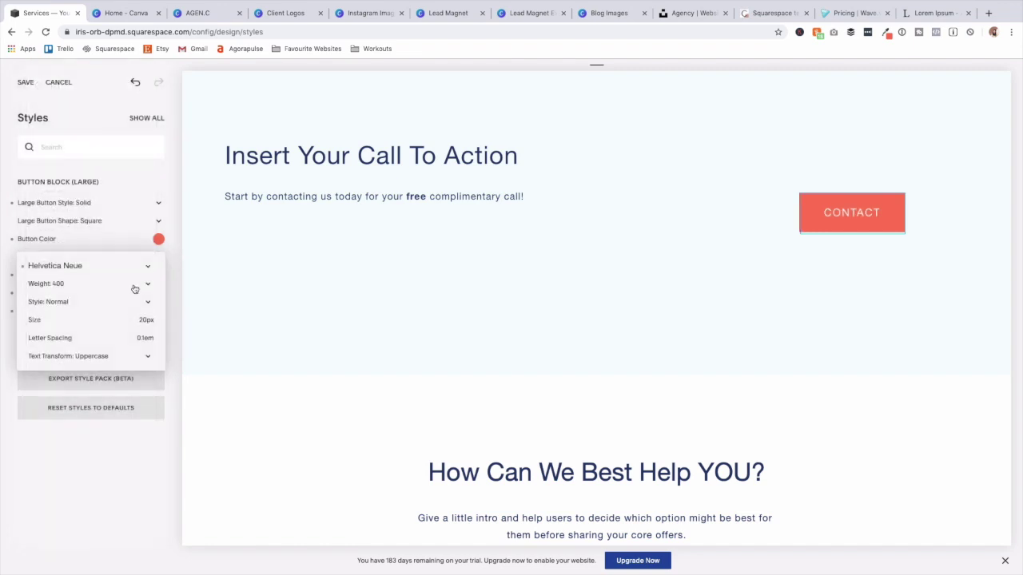
click(75, 286)
click(76, 293)
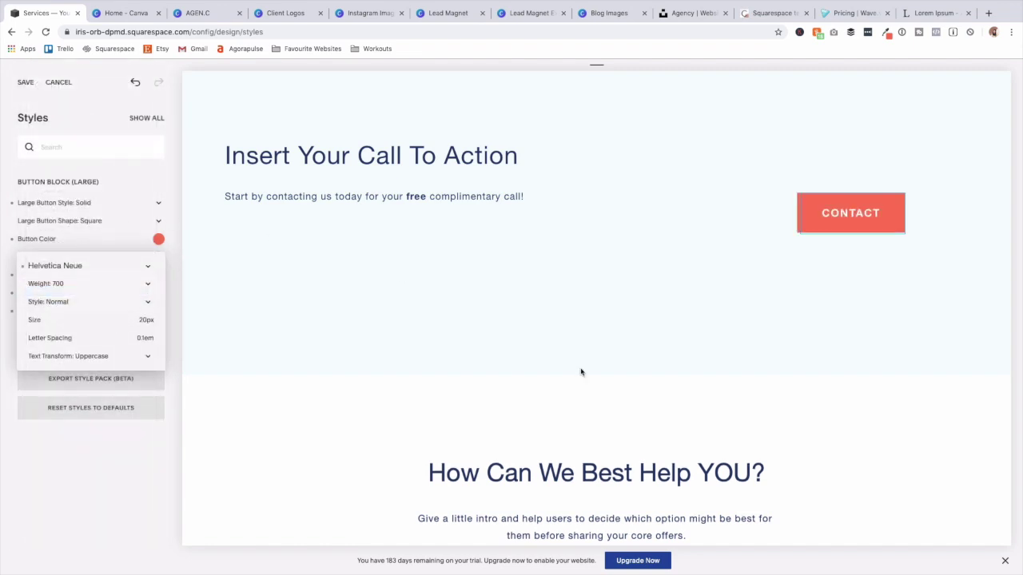
scroll(477, 326, down, 15)
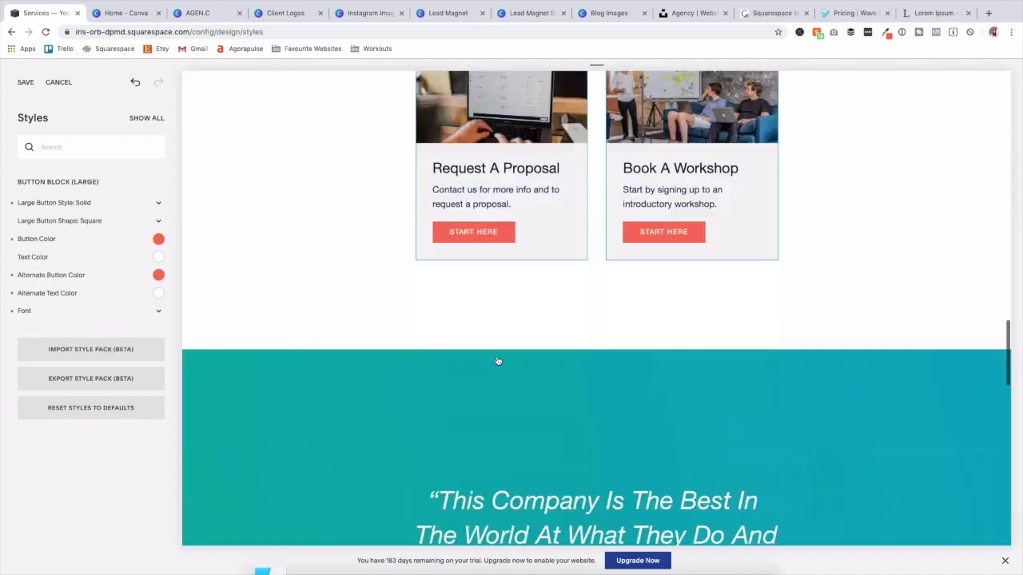
scroll(495, 361, down, 5)
scroll(472, 333, up, 8)
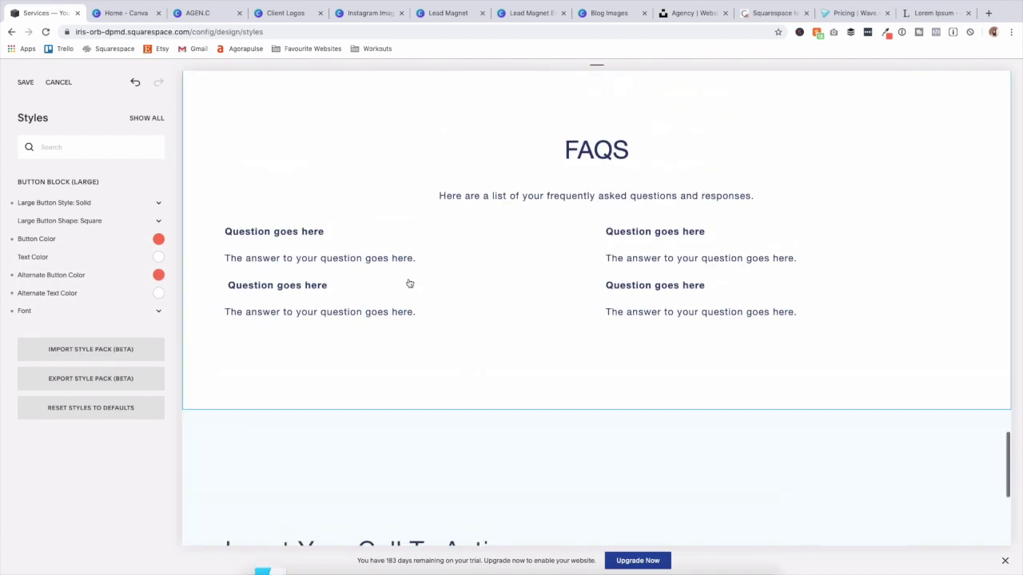
click(25, 82)
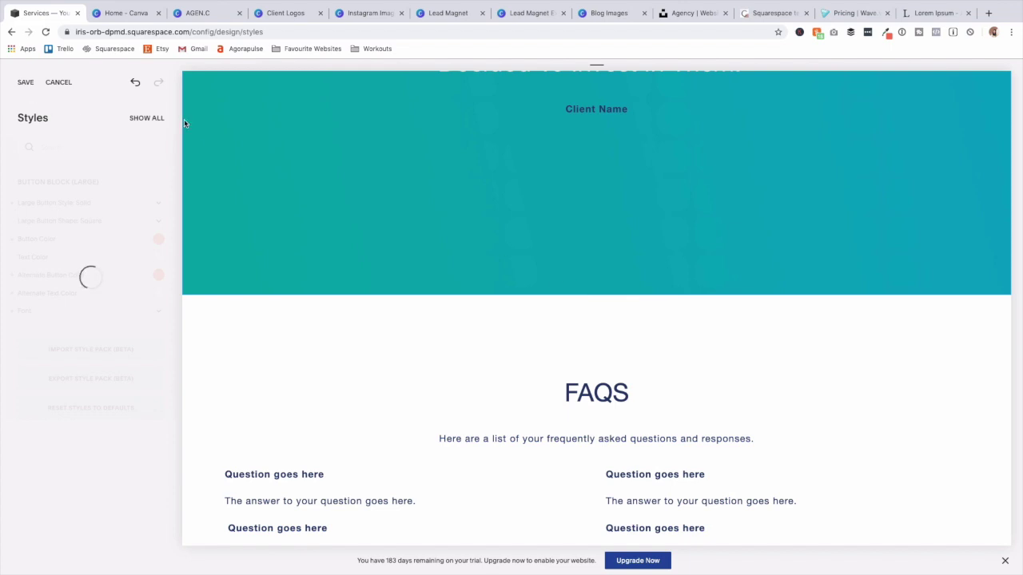
Delete the spacer above the CONTACT button in the first call-to-action section and save.
click(17, 83)
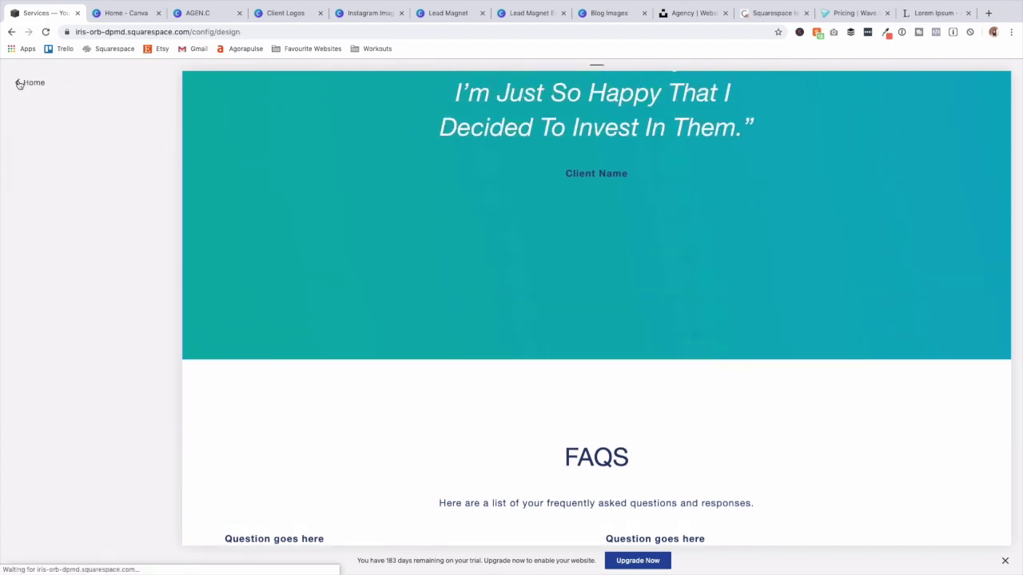
scroll(720, 260, up, 8)
scroll(734, 295, up, 7)
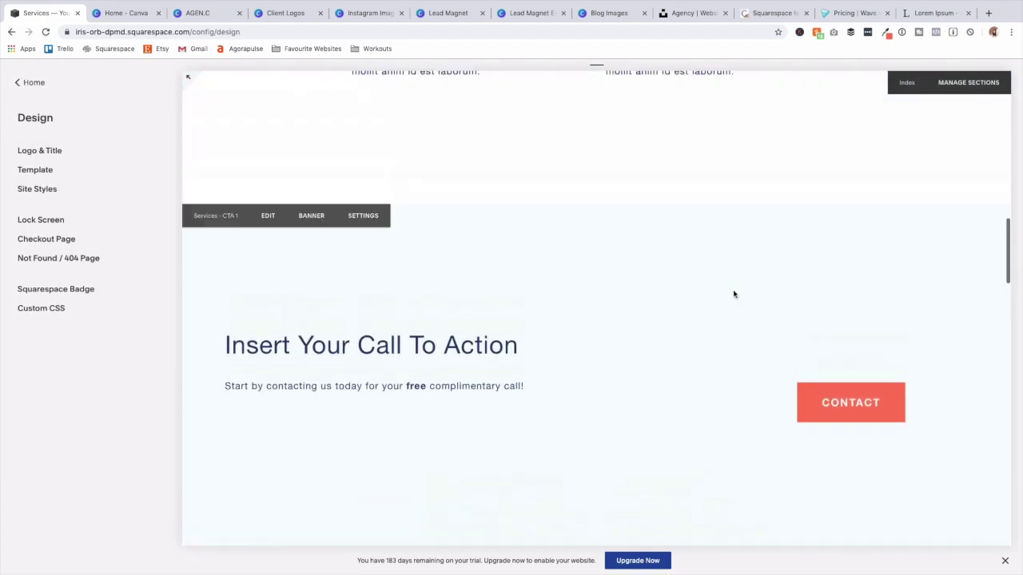
scroll(734, 295, up, 1)
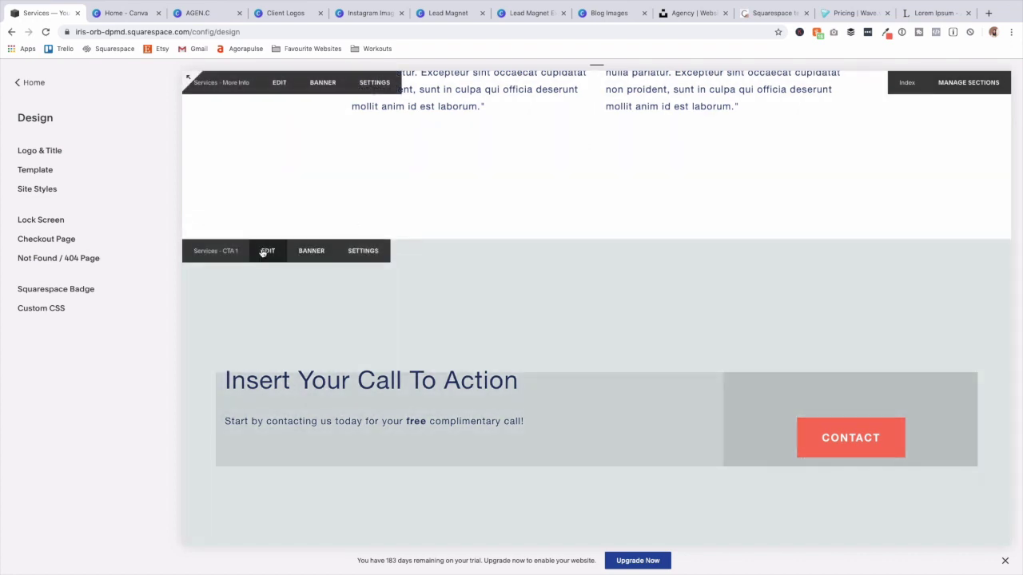
click(266, 251)
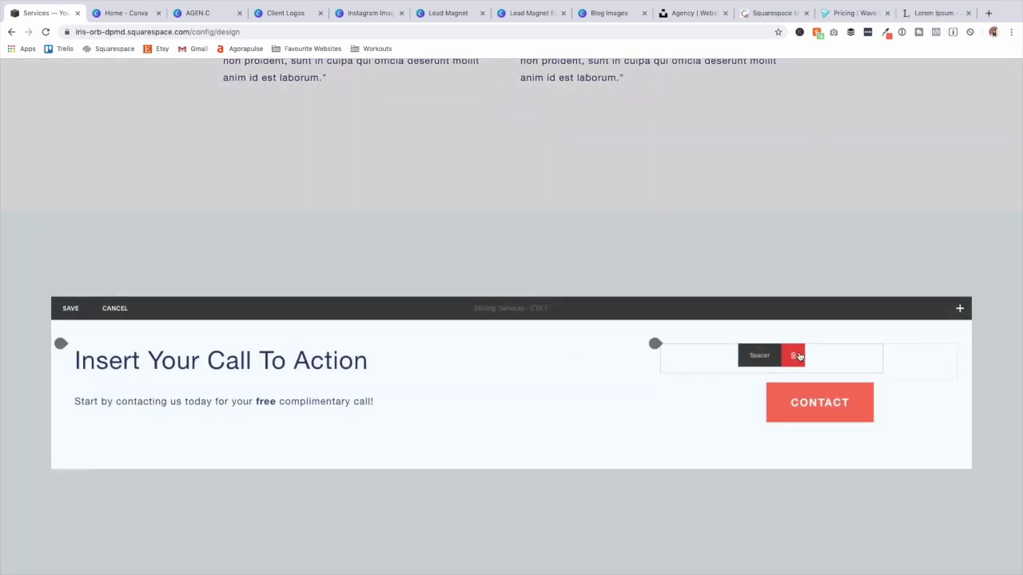
click(798, 356)
click(857, 389)
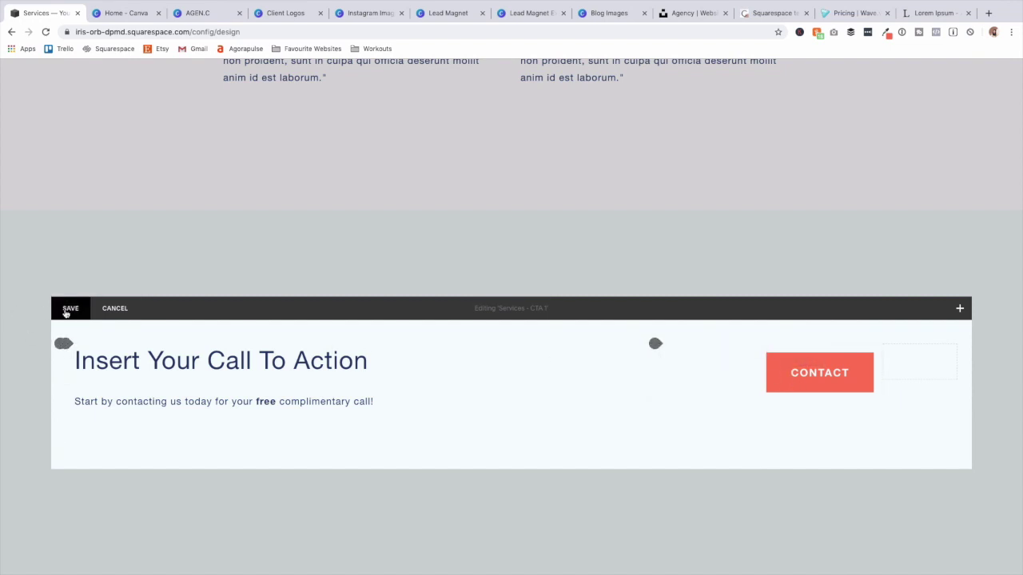
click(69, 309)
Remove the spacer from the second call-to-action section and save it.
scroll(884, 498, down, 7)
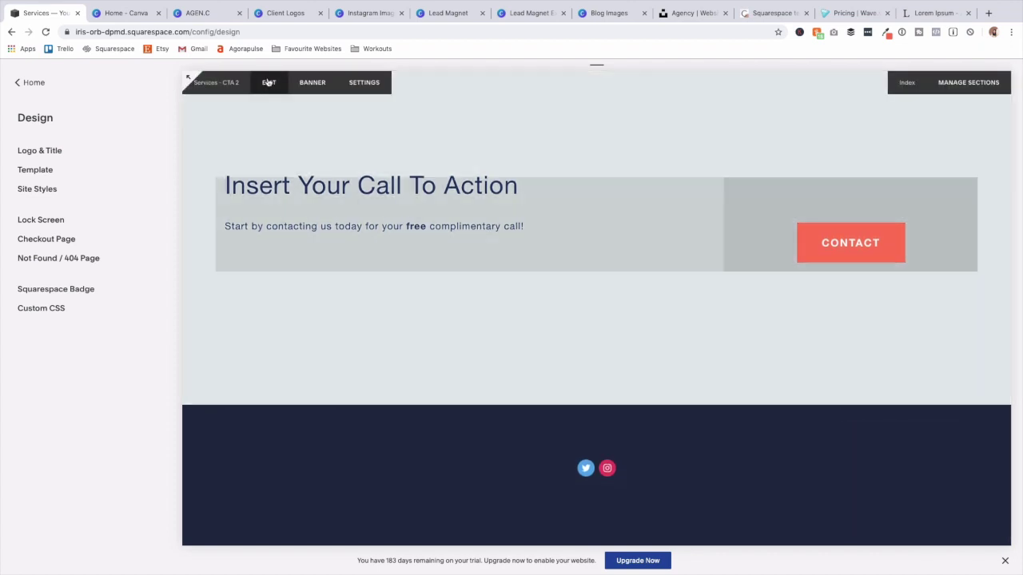
click(269, 82)
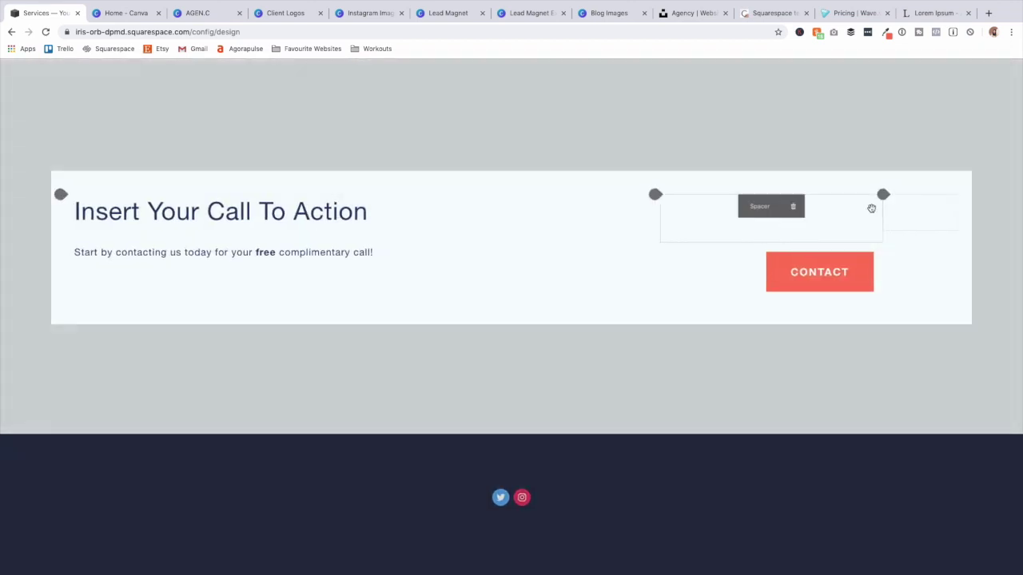
click(792, 206)
click(835, 237)
click(71, 163)
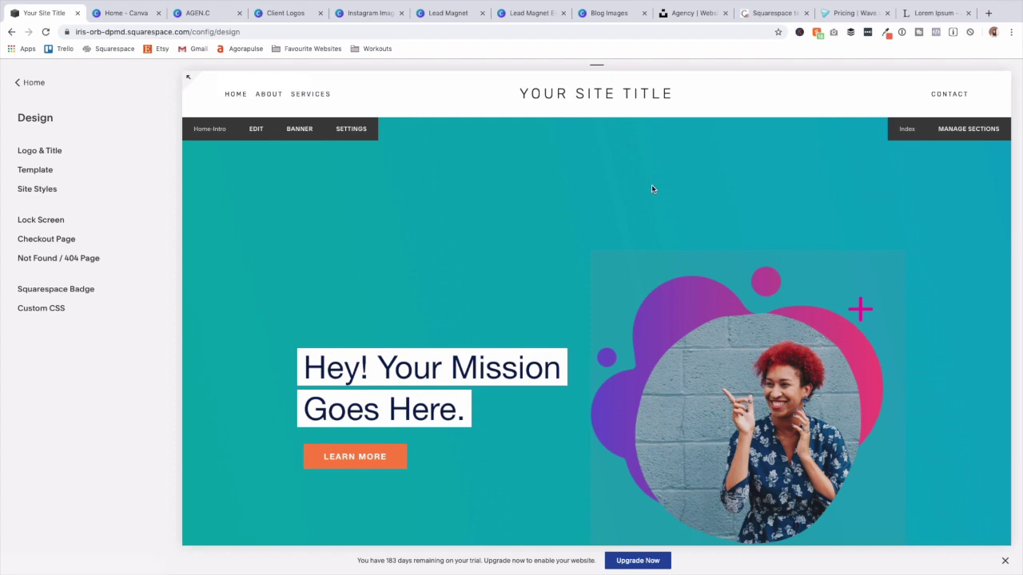
Scroll through the Home page, then open and browse the About page.
scroll(676, 264, down, 7)
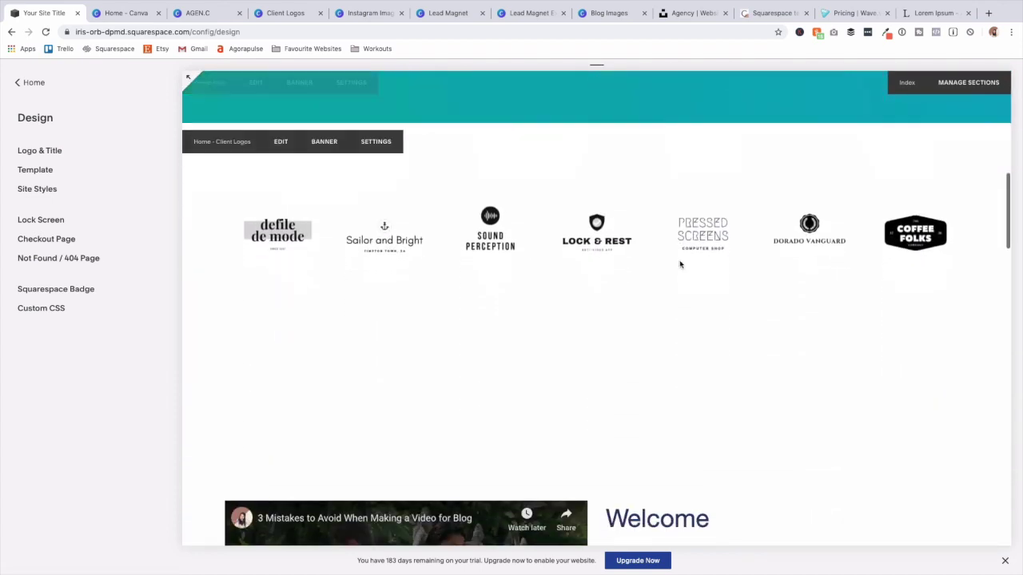
scroll(681, 265, down, 10)
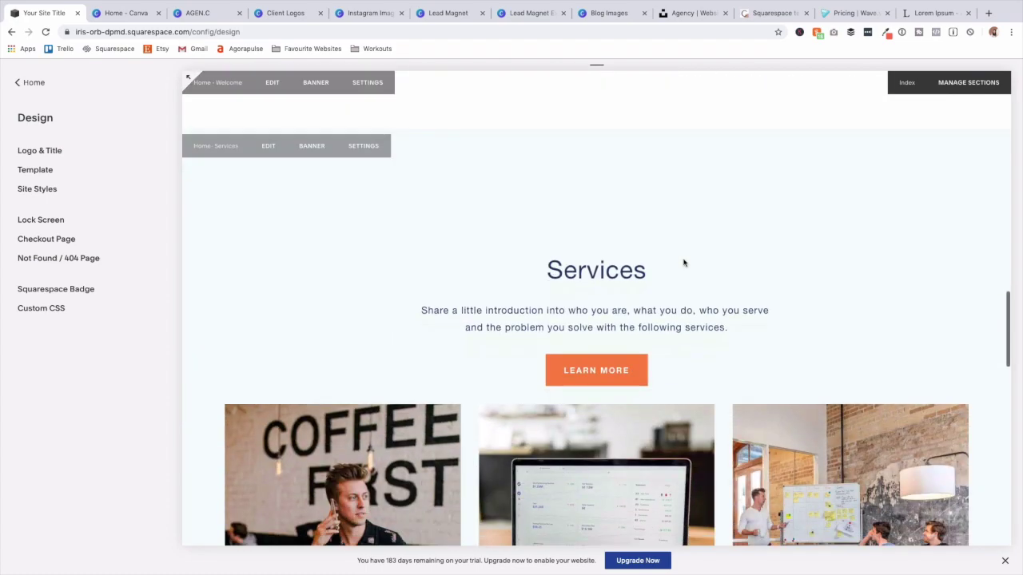
scroll(687, 265, down, 10)
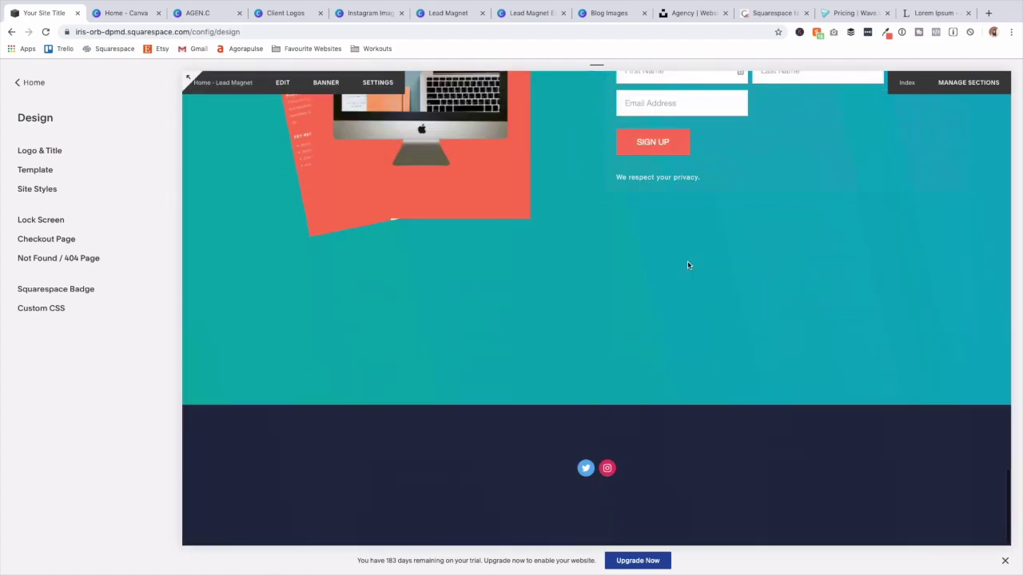
scroll(688, 265, up, 8)
scroll(691, 264, up, 15)
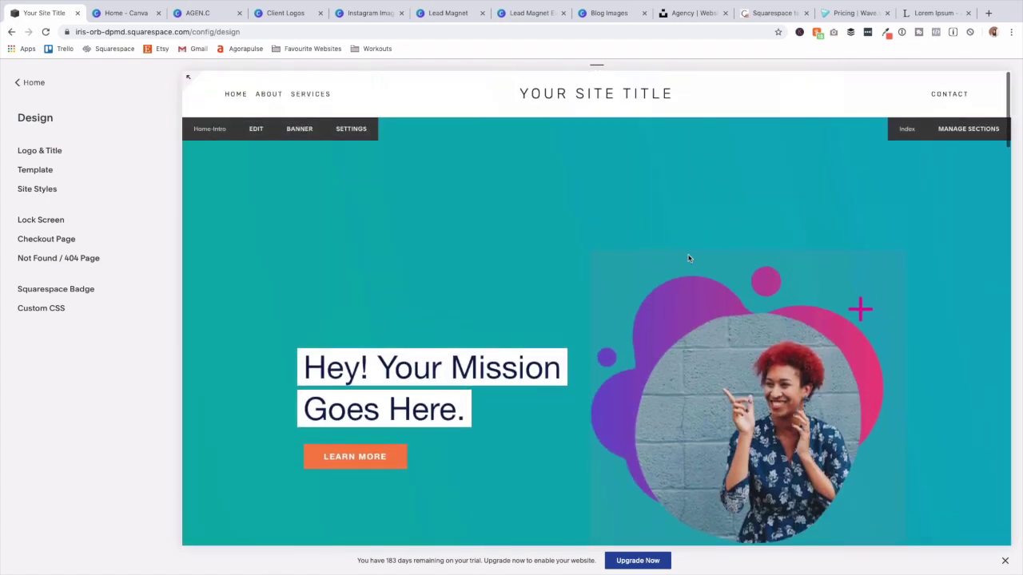
click(270, 96)
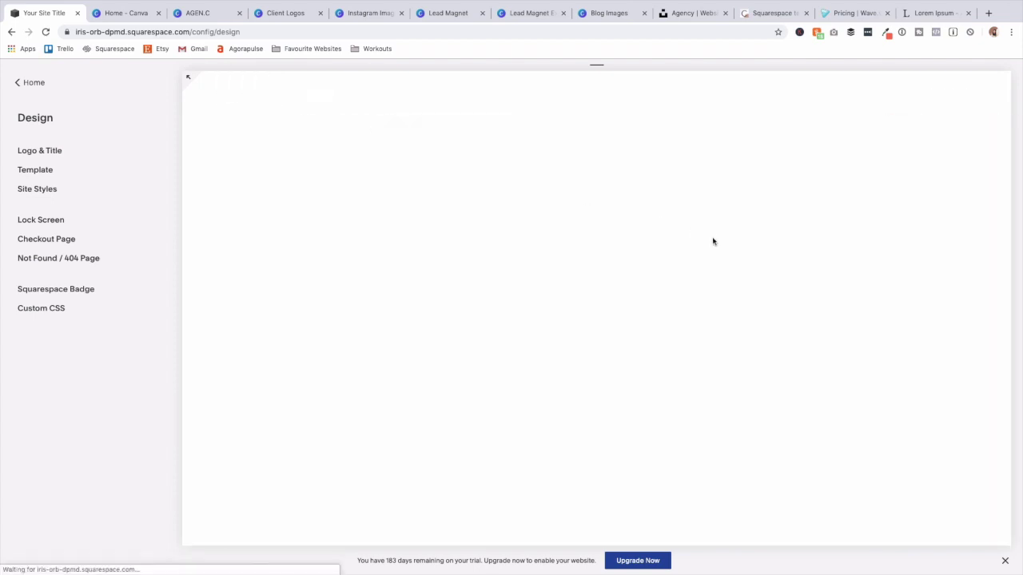
scroll(719, 251, down, 10)
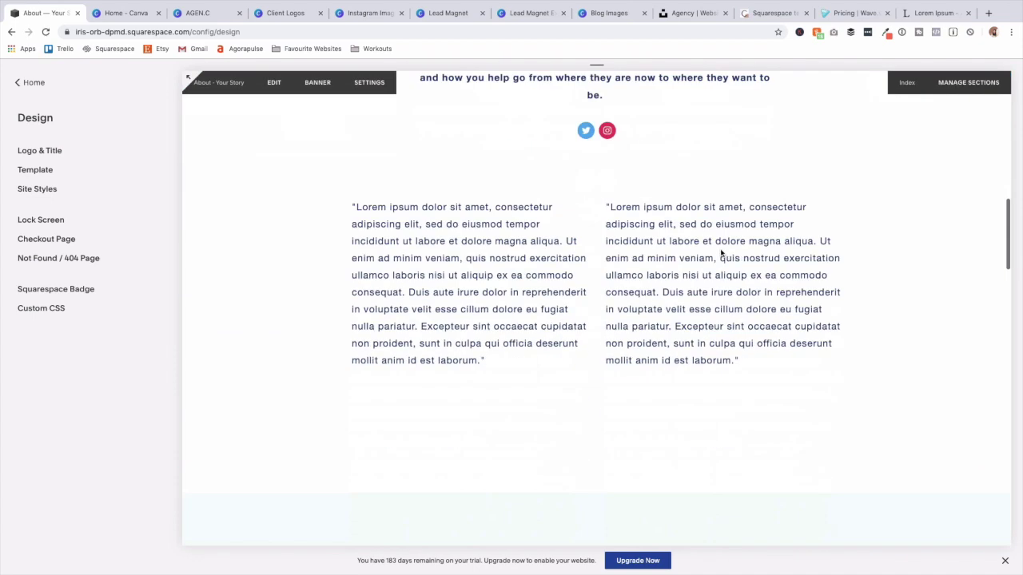
scroll(721, 253, down, 10)
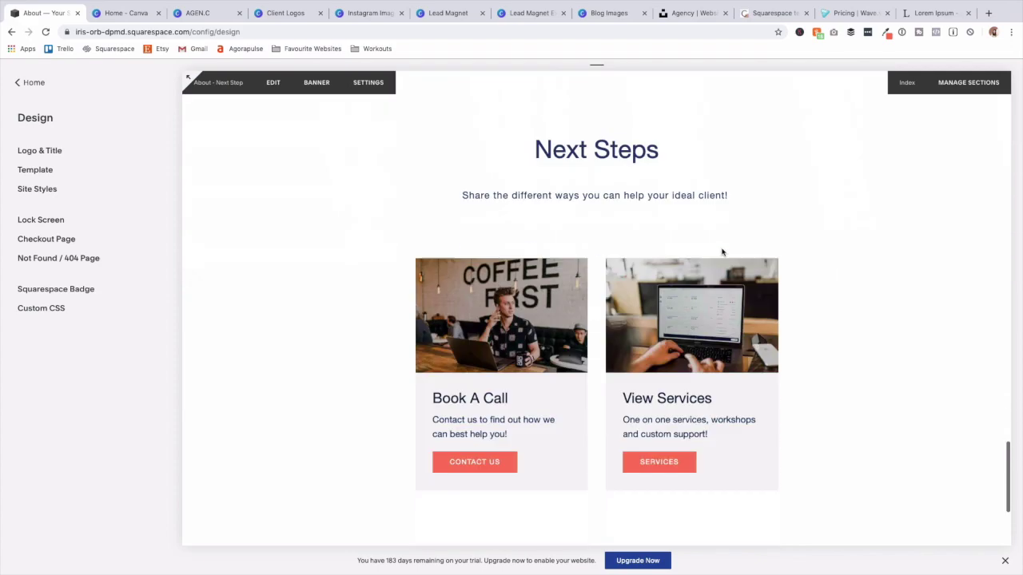
scroll(723, 252, up, 20)
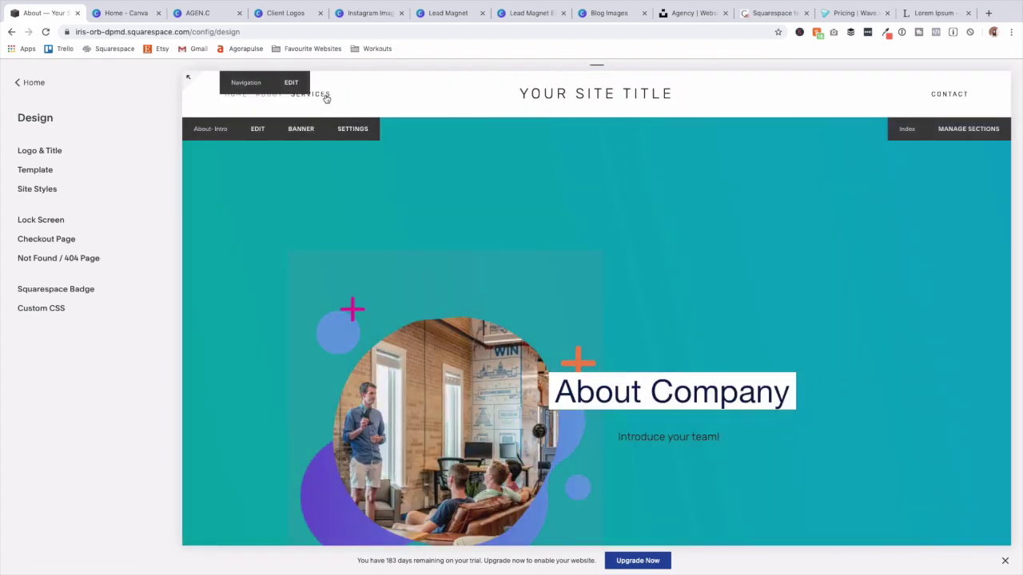
Open the Services page and scroll through its sections.
click(325, 97)
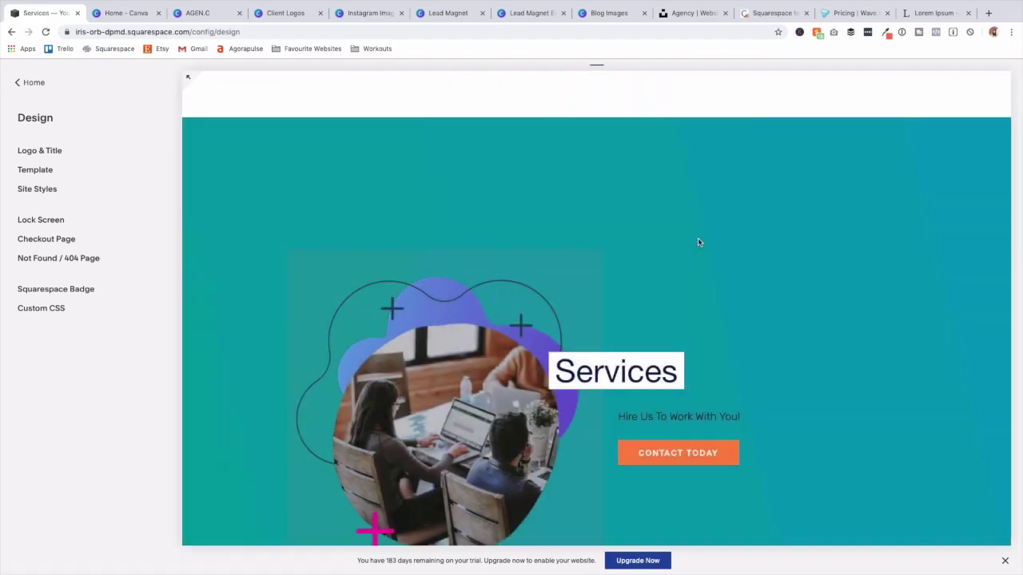
scroll(703, 240, down, 5)
scroll(698, 242, down, 10)
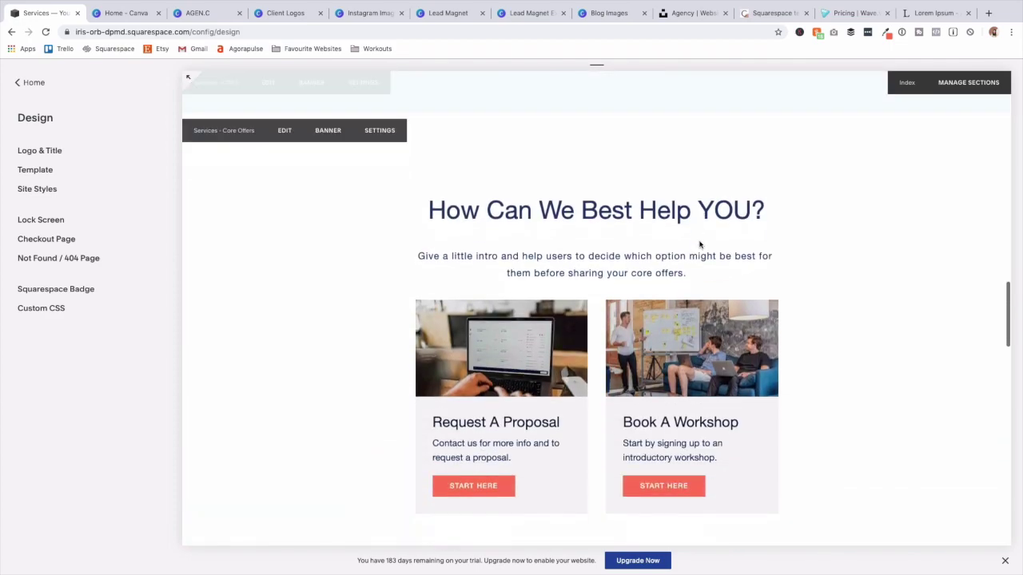
scroll(699, 244, down, 10)
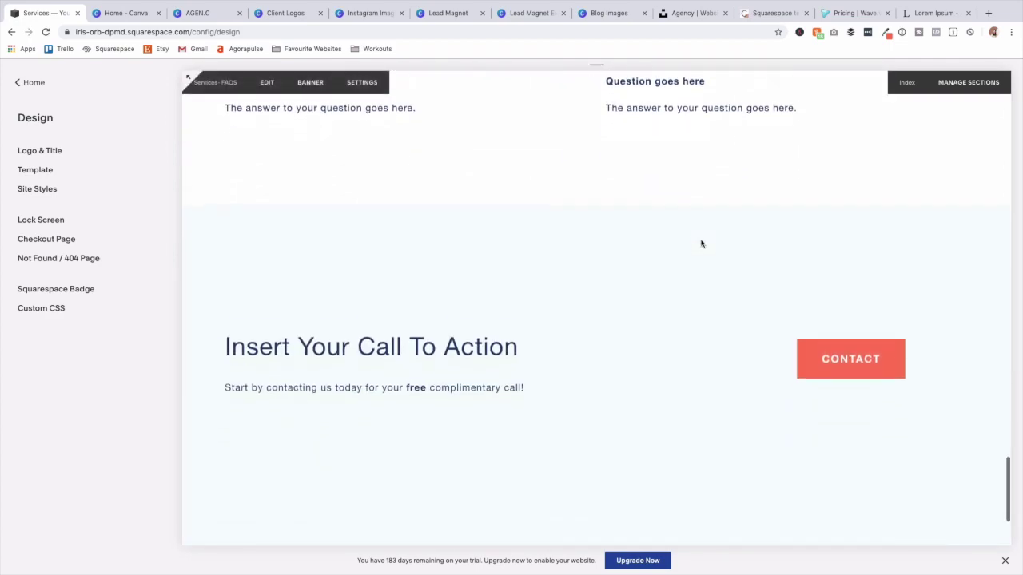
scroll(703, 243, down, 3)
scroll(708, 245, up, 20)
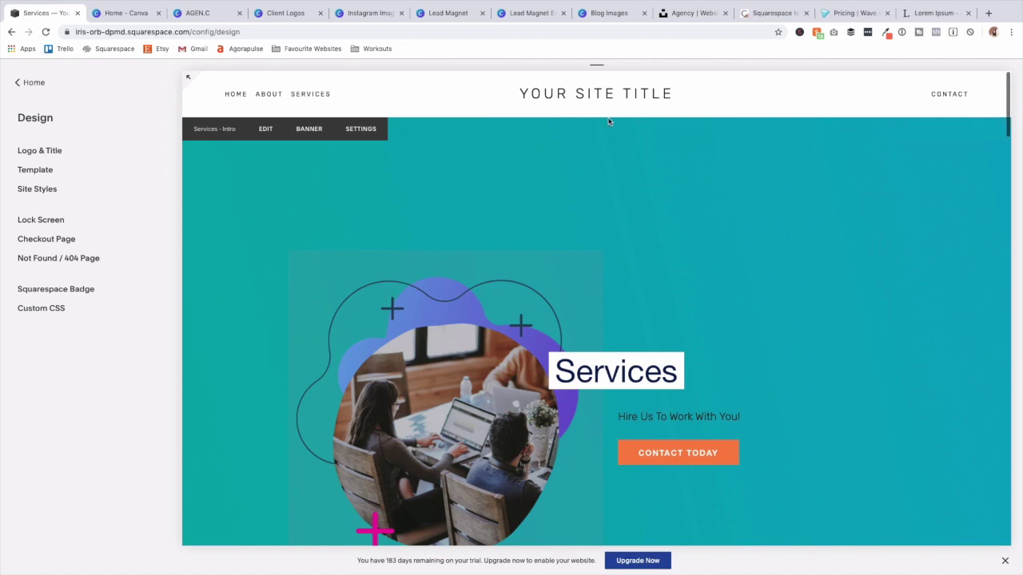
Open the Contact page and select its banner text for styling.
click(950, 103)
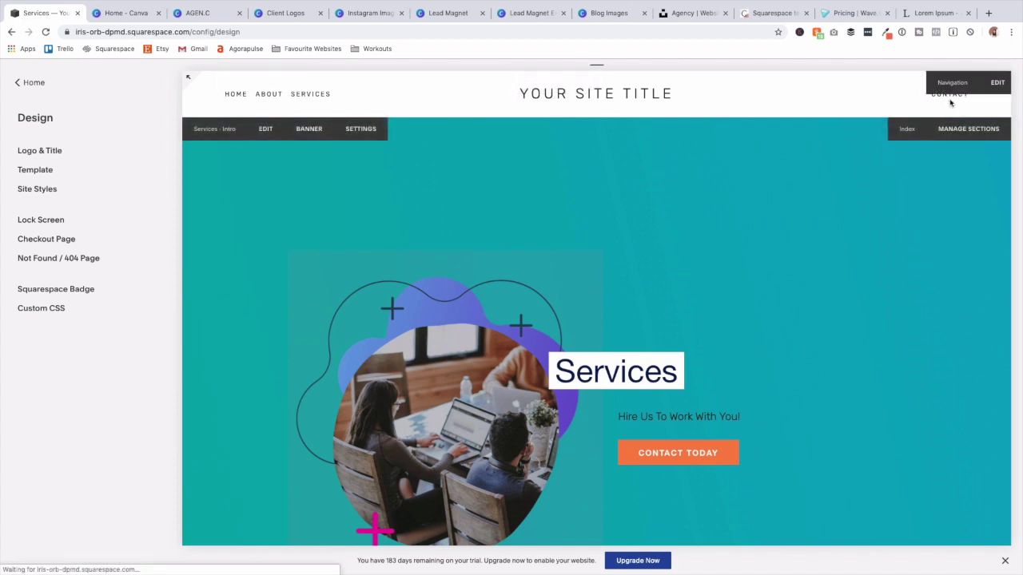
scroll(884, 202, down, 10)
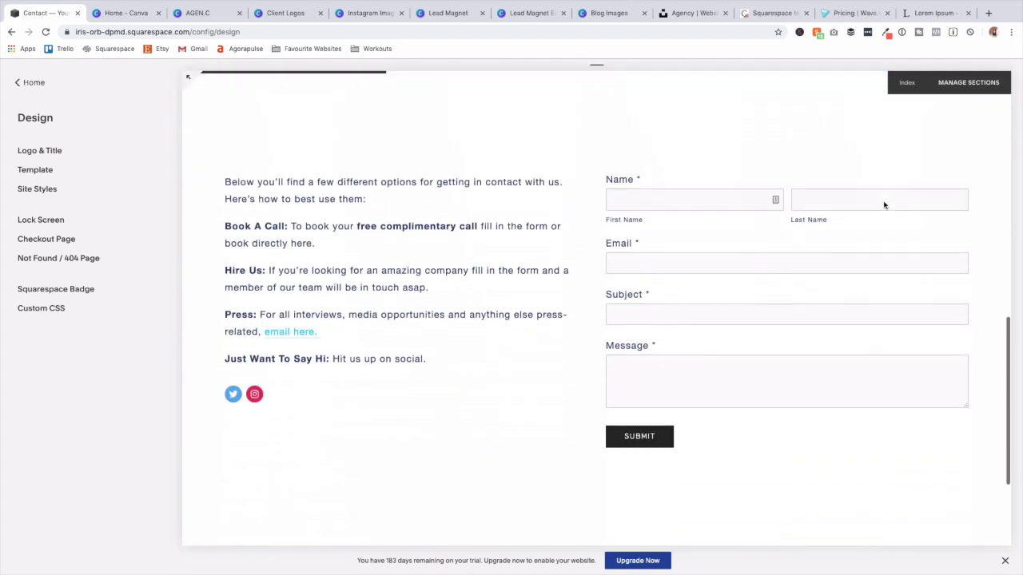
scroll(520, 229, up, 10)
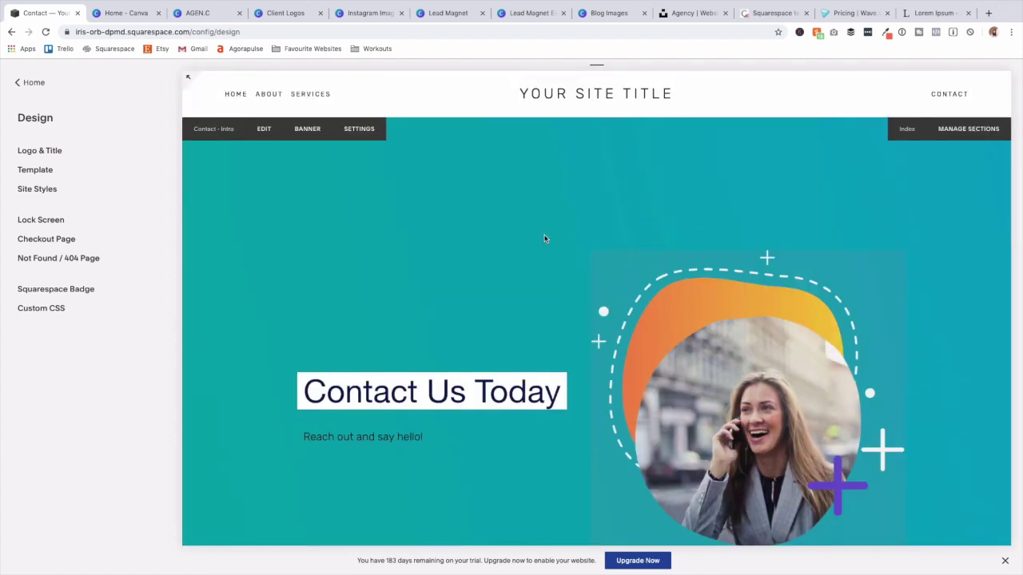
click(320, 436)
Change the Contact banner subtitle font to Helvetica Neue.
click(390, 402)
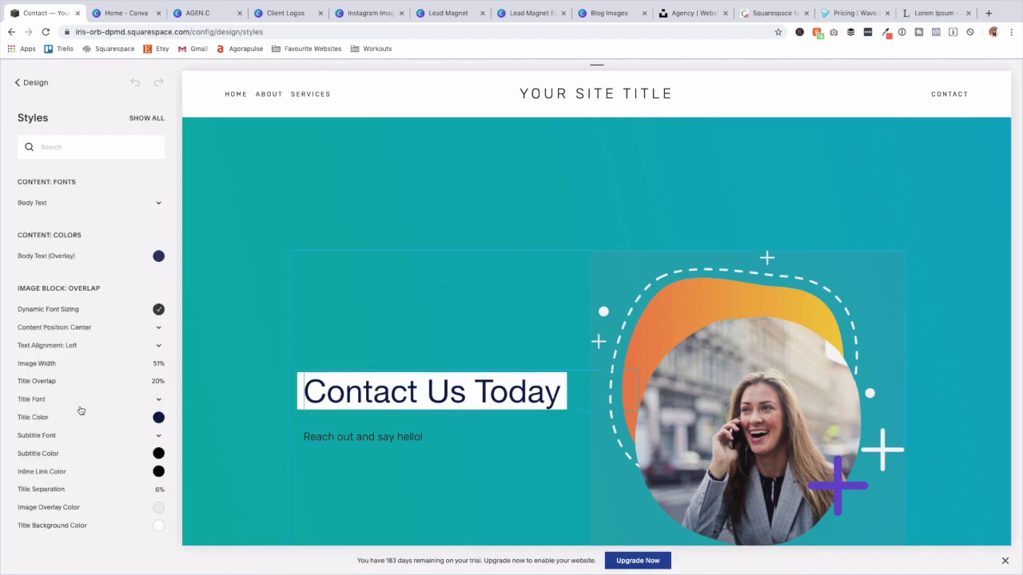
click(68, 440)
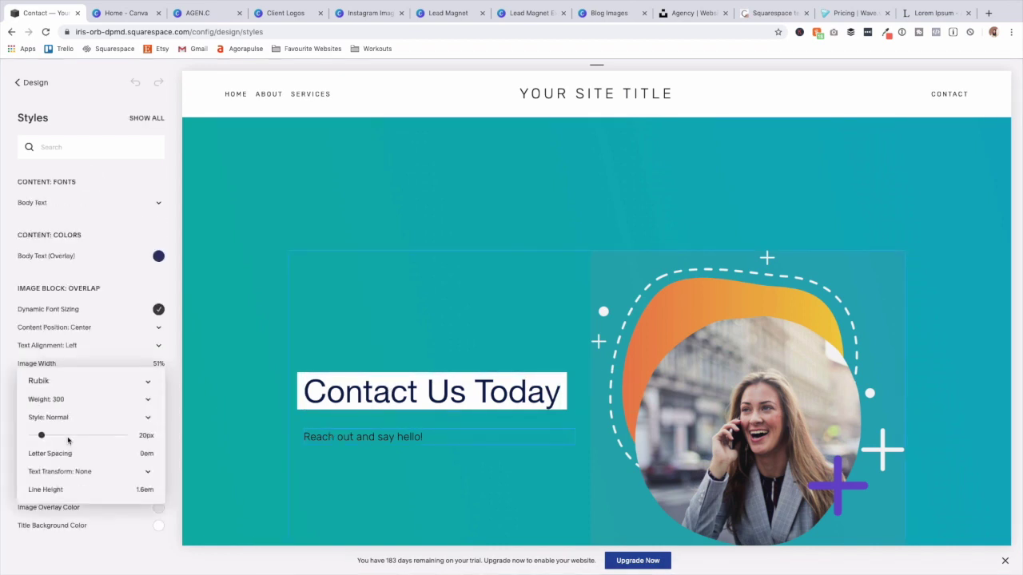
click(88, 381)
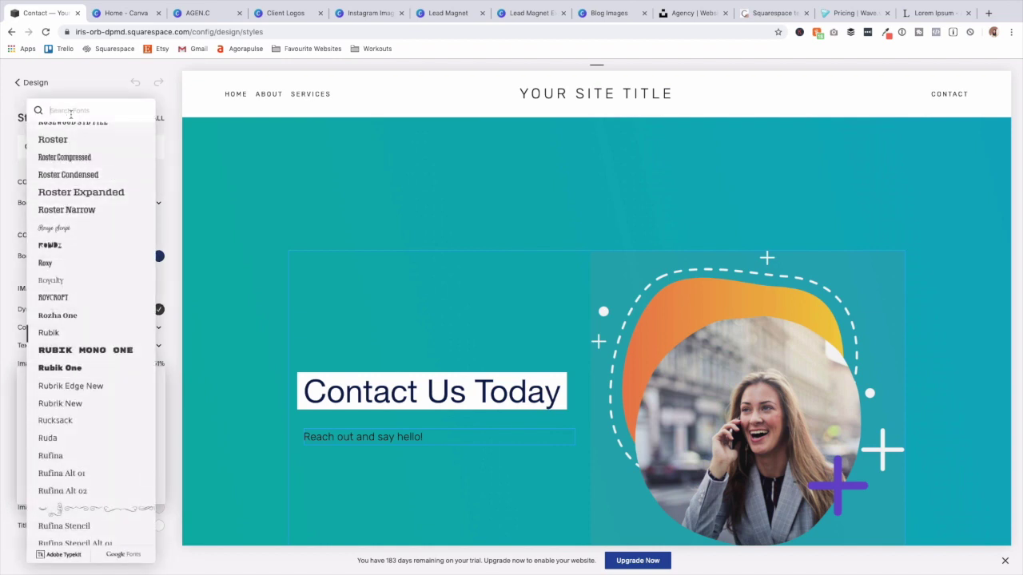
text(hel)
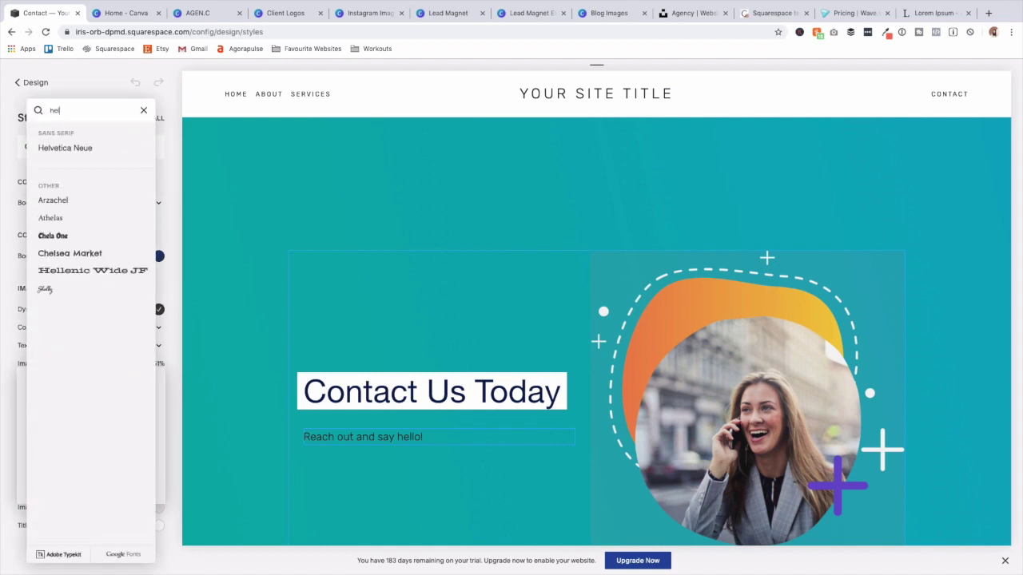
click(64, 157)
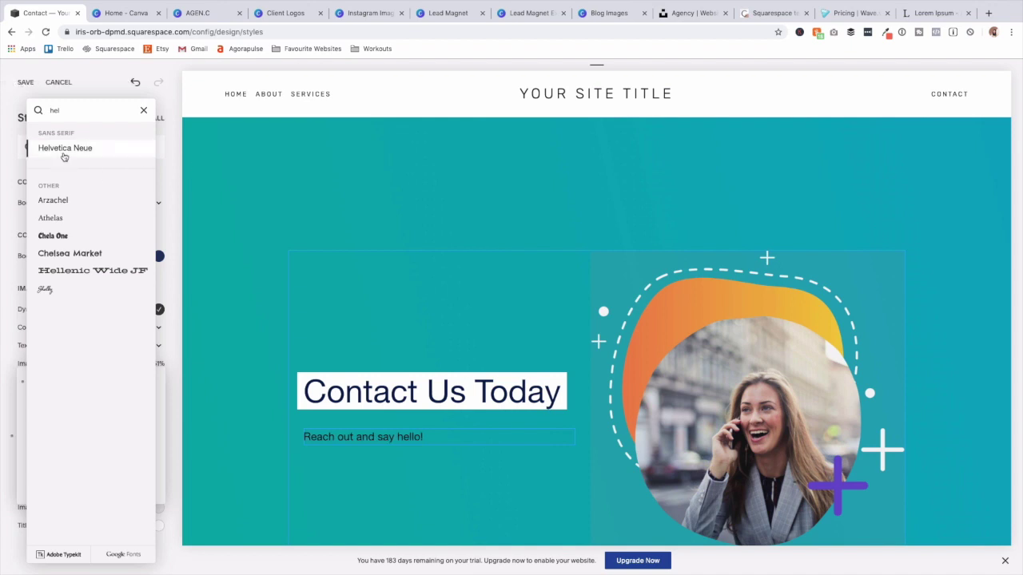
click(171, 185)
click(122, 206)
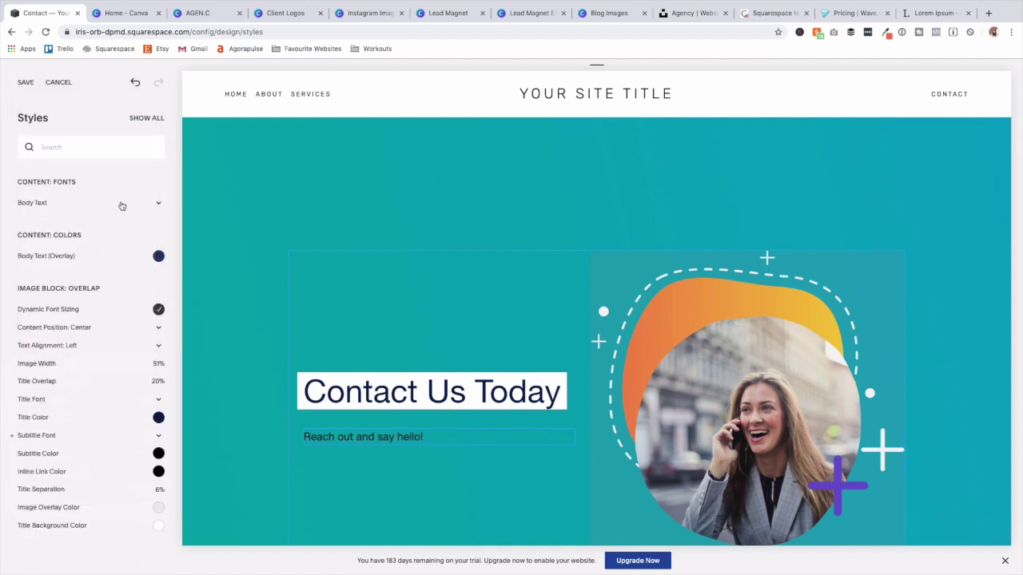
Make the subtitle white and enlarge it from 20px to 37px.
click(158, 453)
click(28, 391)
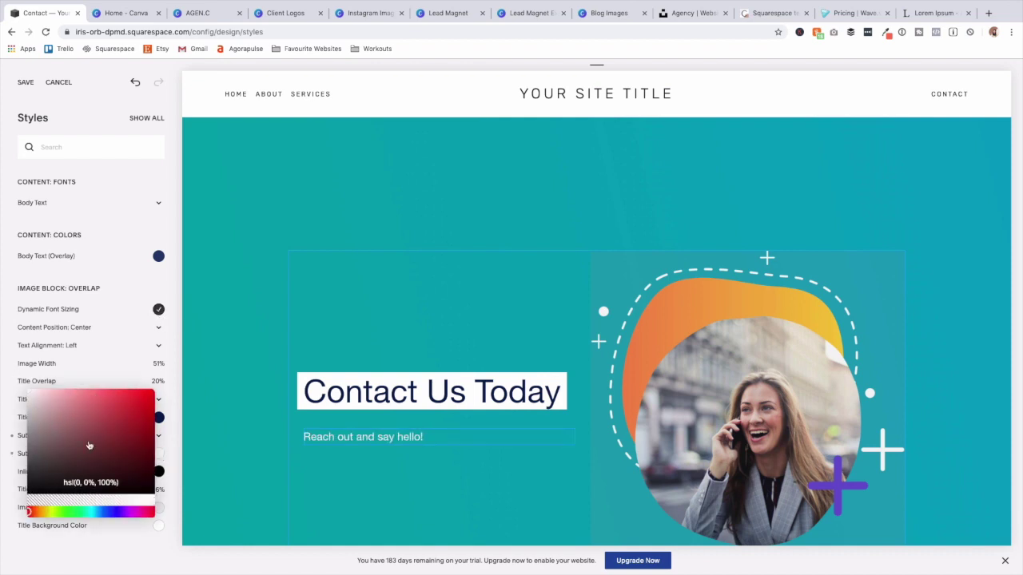
click(176, 366)
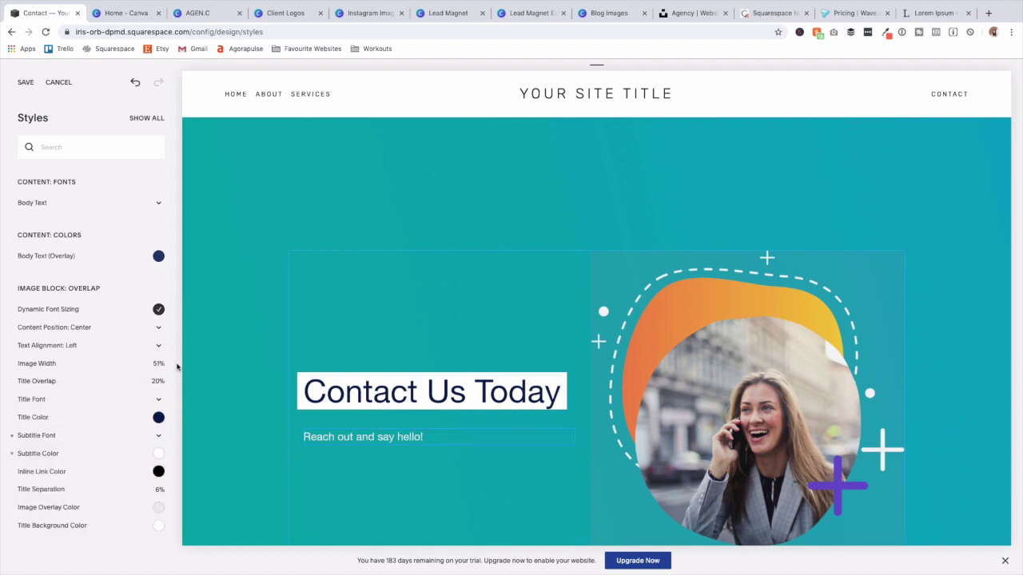
click(64, 439)
drag(42, 435, 55, 436)
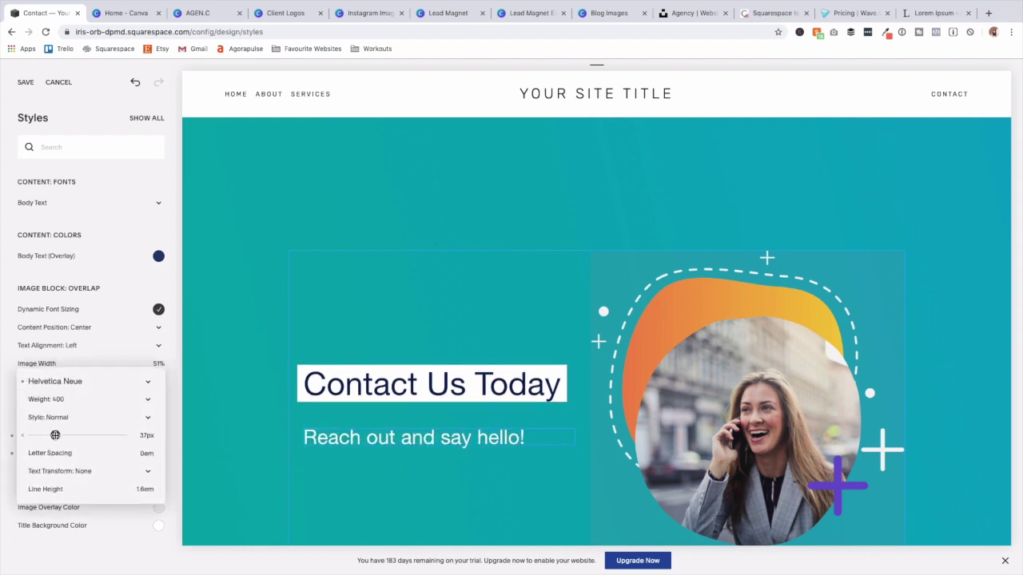
click(260, 475)
Show the page-level style settings and locate the 250px Padding (Overlay Pages) setting.
click(341, 196)
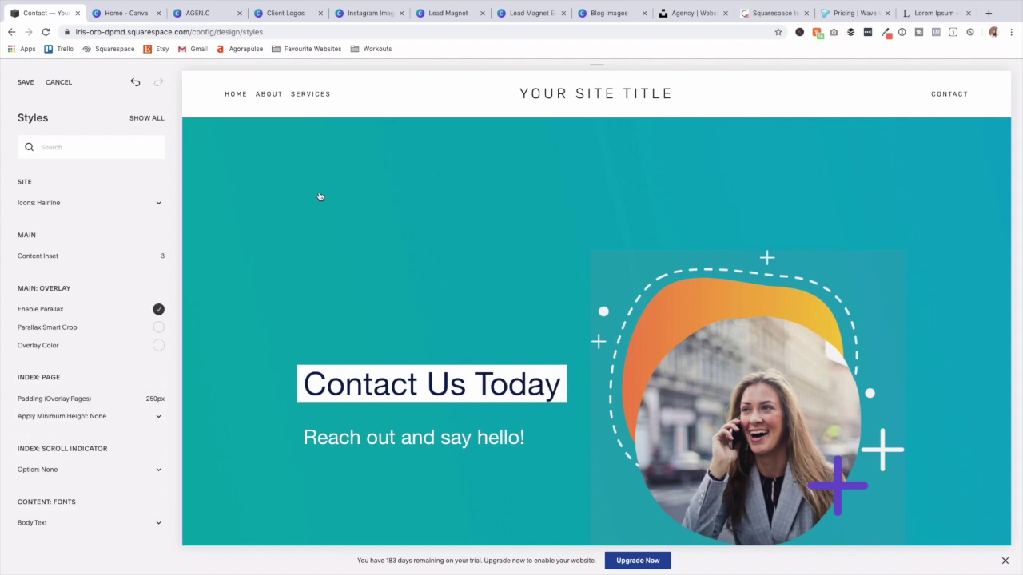
scroll(339, 301, down, 3)
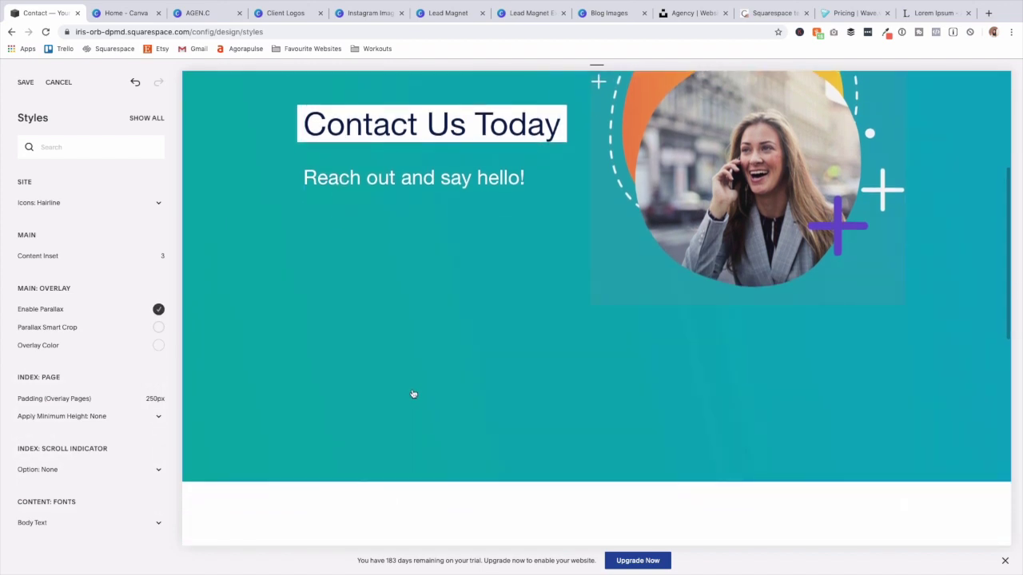
mouse_move(91, 401)
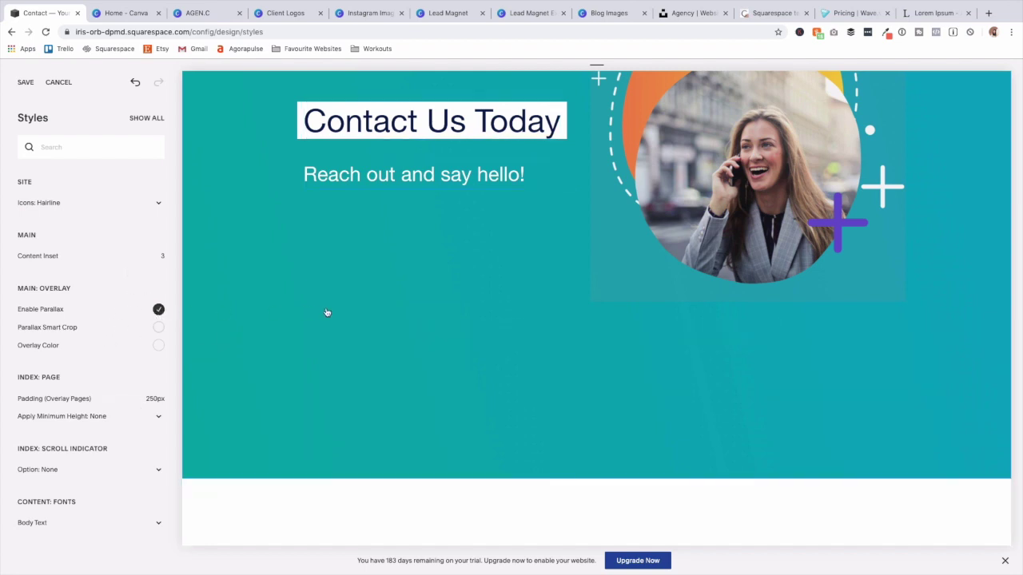
scroll(373, 306, up, 3)
scroll(372, 306, down, 5)
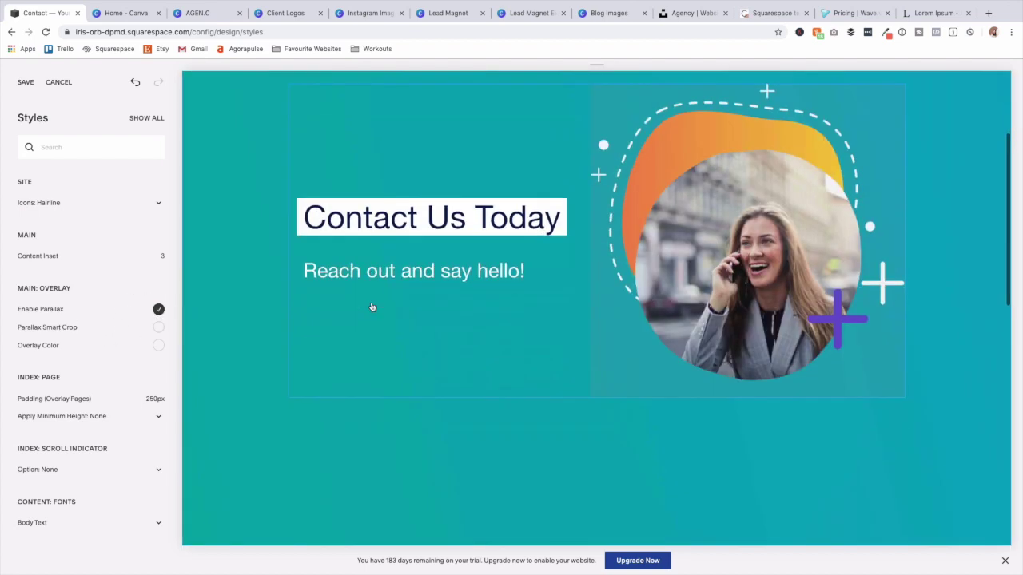
scroll(373, 308, up, 2)
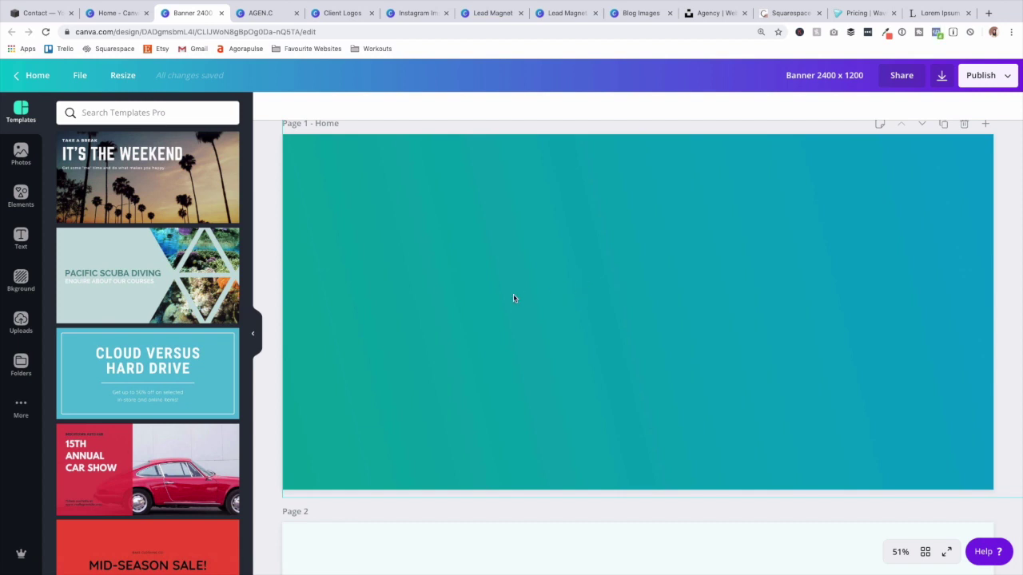
Add a third banner page using the Pacific Scuba Diving template, then go back to Squarespace.
scroll(471, 531, down, 5)
click(481, 546)
click(139, 274)
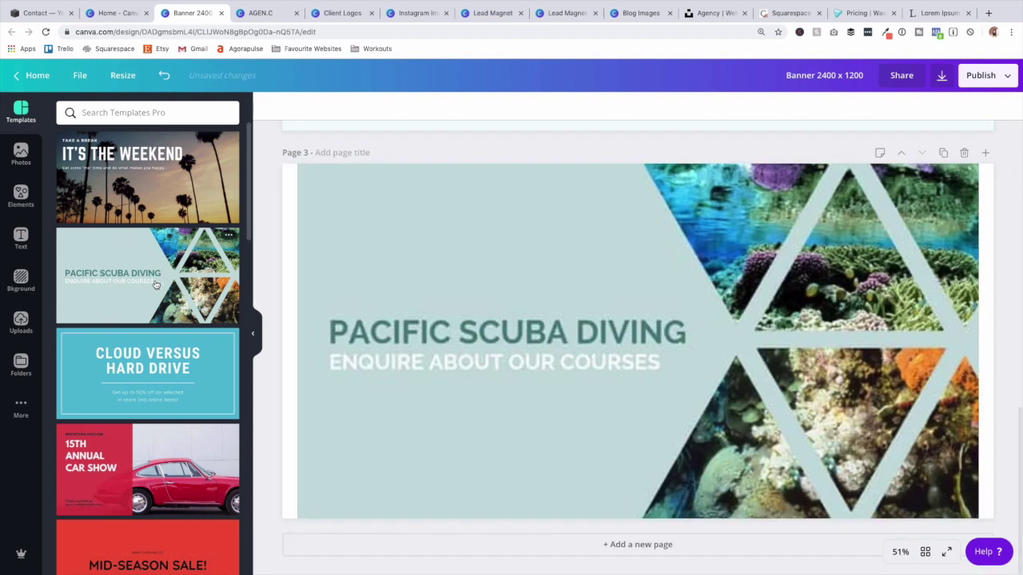
click(839, 354)
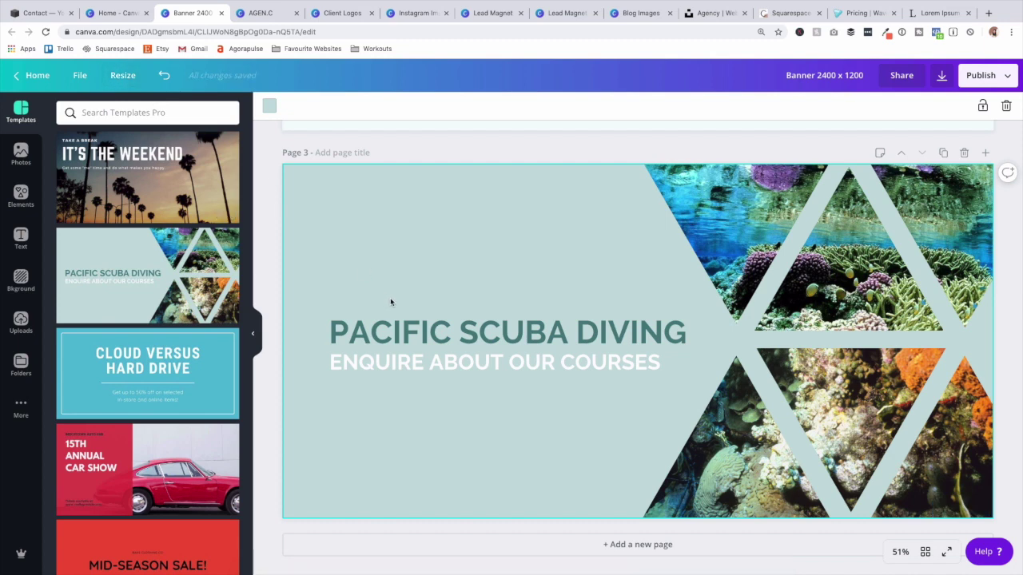
click(19, 16)
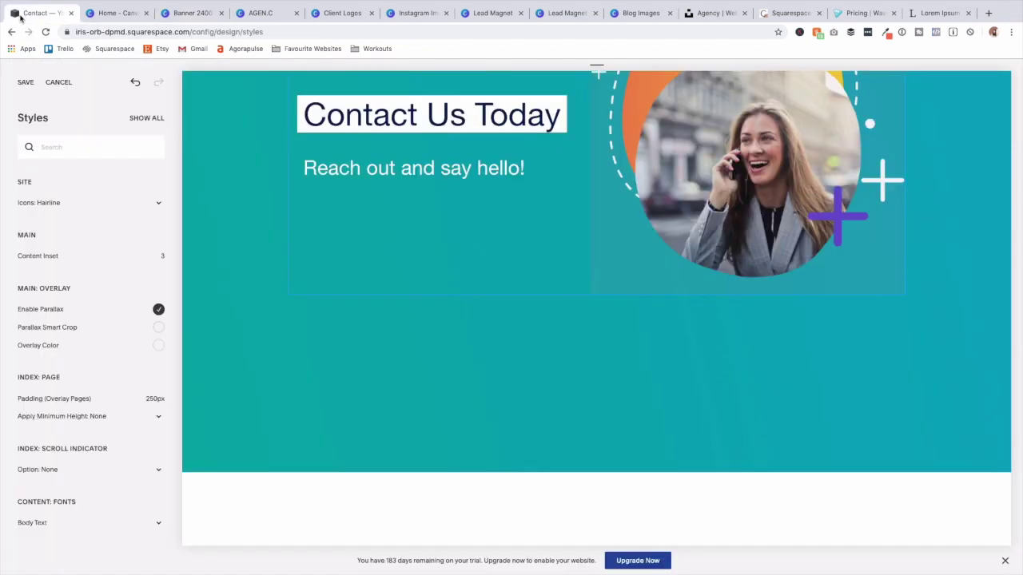
Reduce the Index overlay page padding from 250px, via 171px, down to 102px.
scroll(243, 301, down, 4)
scroll(244, 301, up, 2)
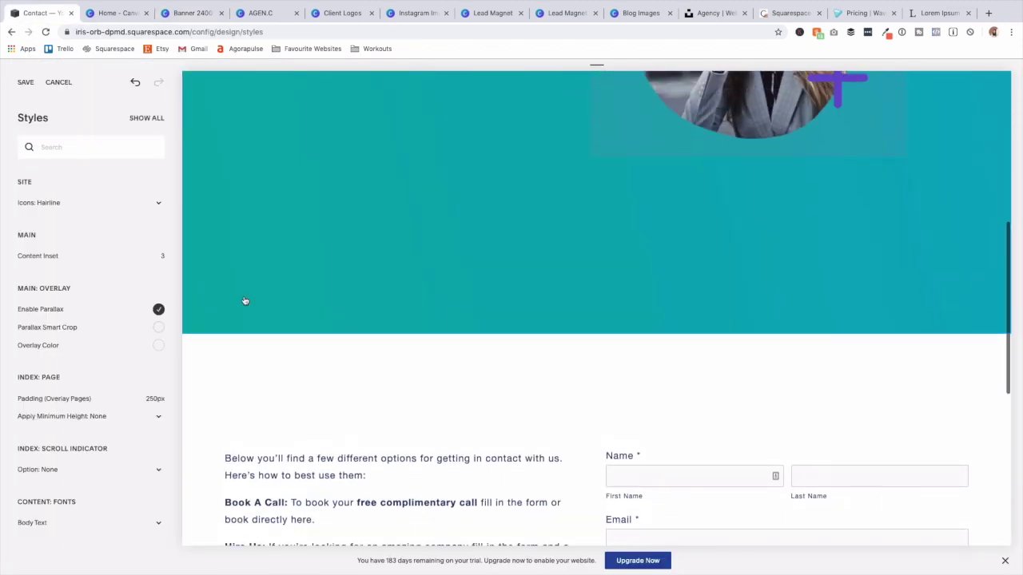
mouse_move(130, 402)
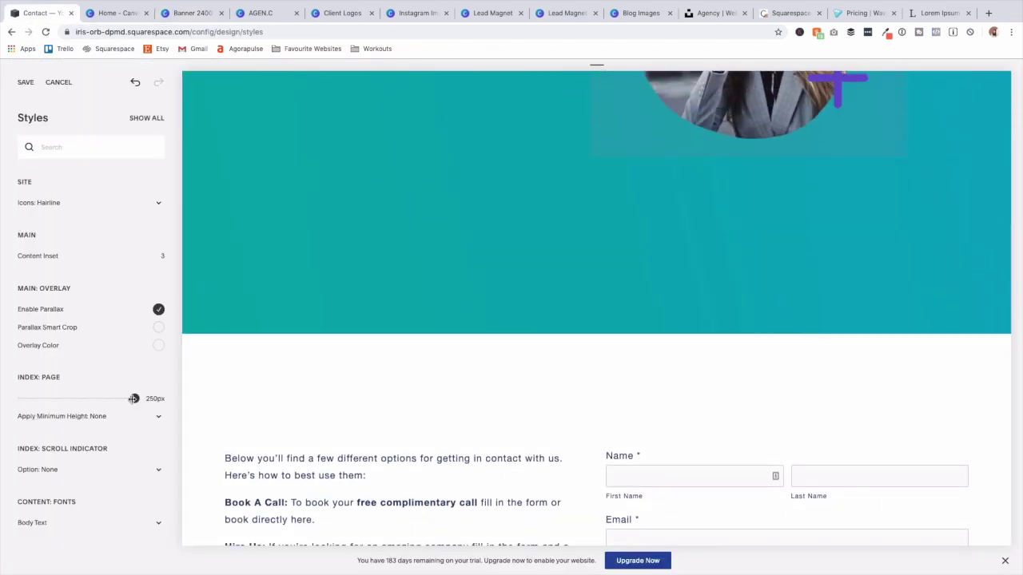
drag(134, 399, 103, 399)
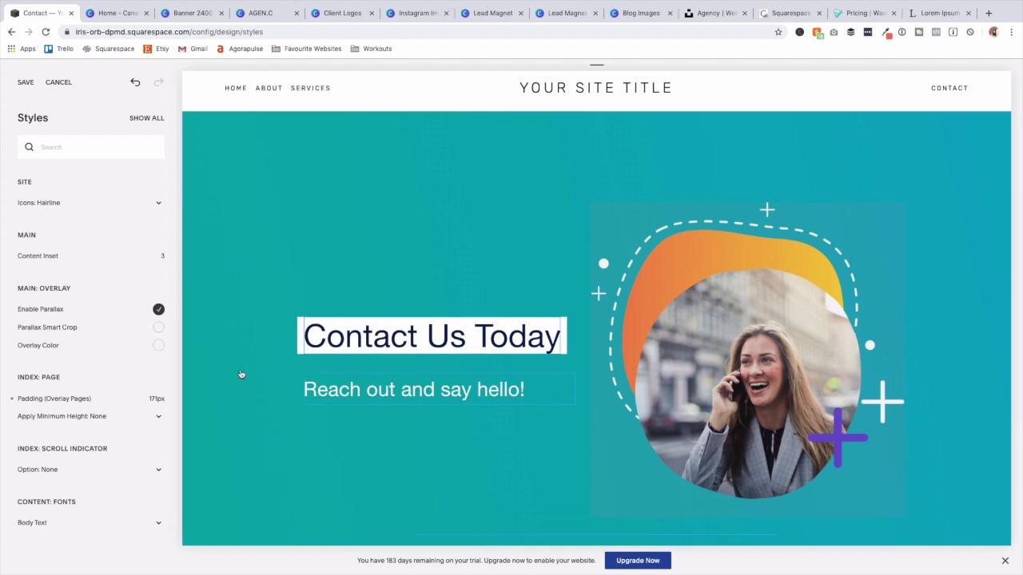
mouse_move(93, 406)
drag(102, 398, 70, 398)
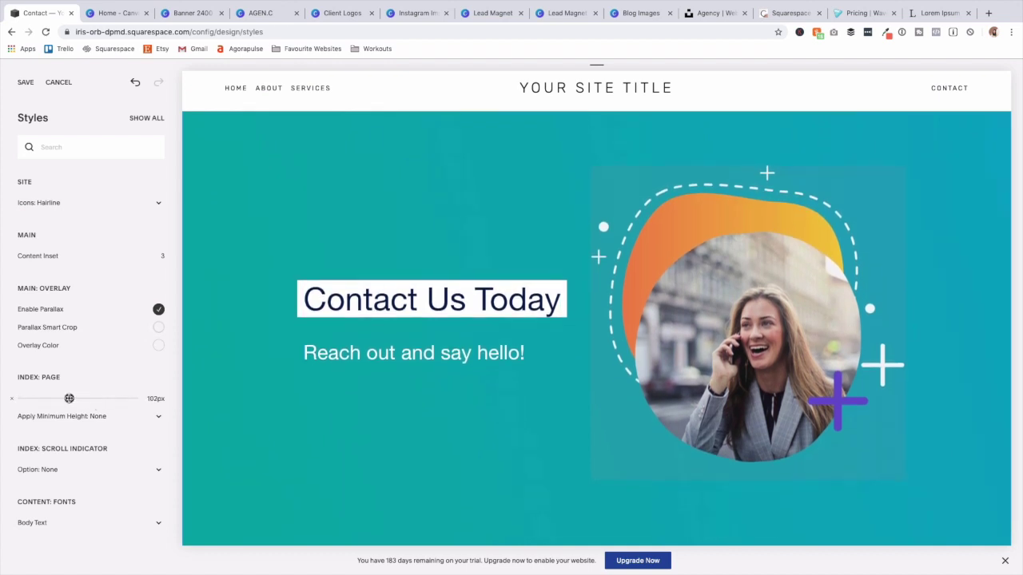
Change the Header Branding Font for the site title from Rubik to Helvetica Neue.
click(143, 119)
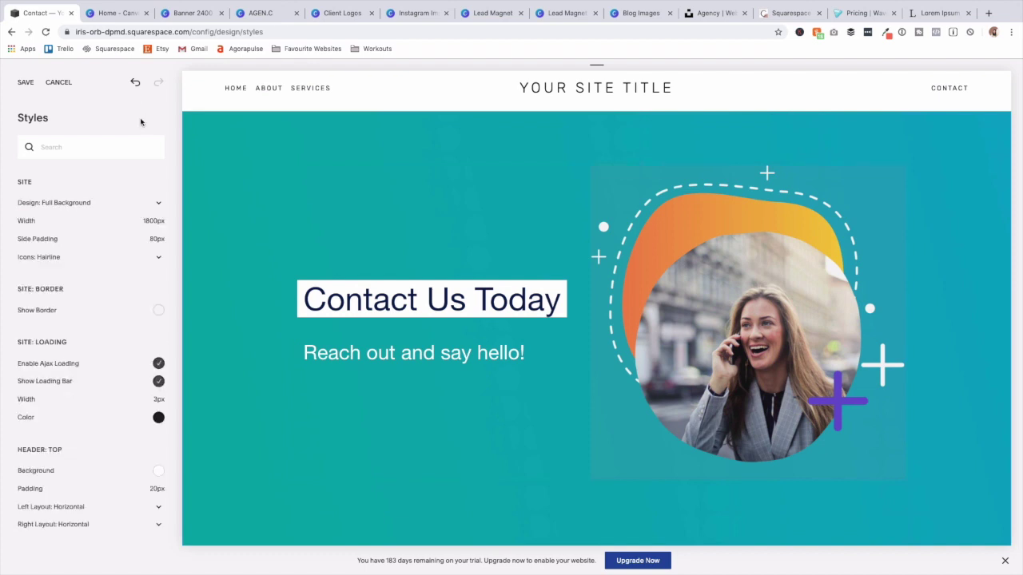
scroll(120, 302, down, 5)
scroll(132, 306, down, 4)
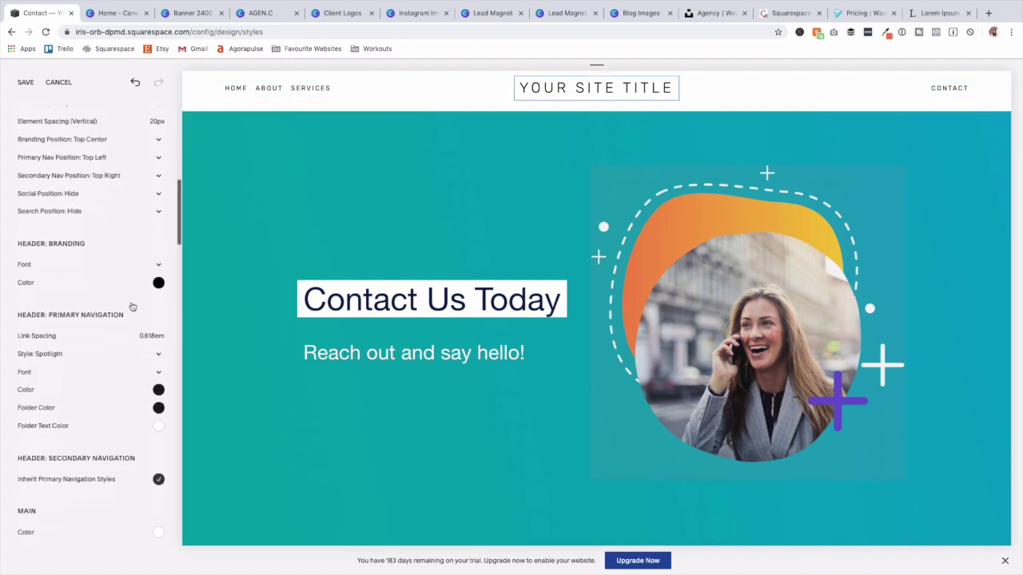
scroll(131, 306, up, 2)
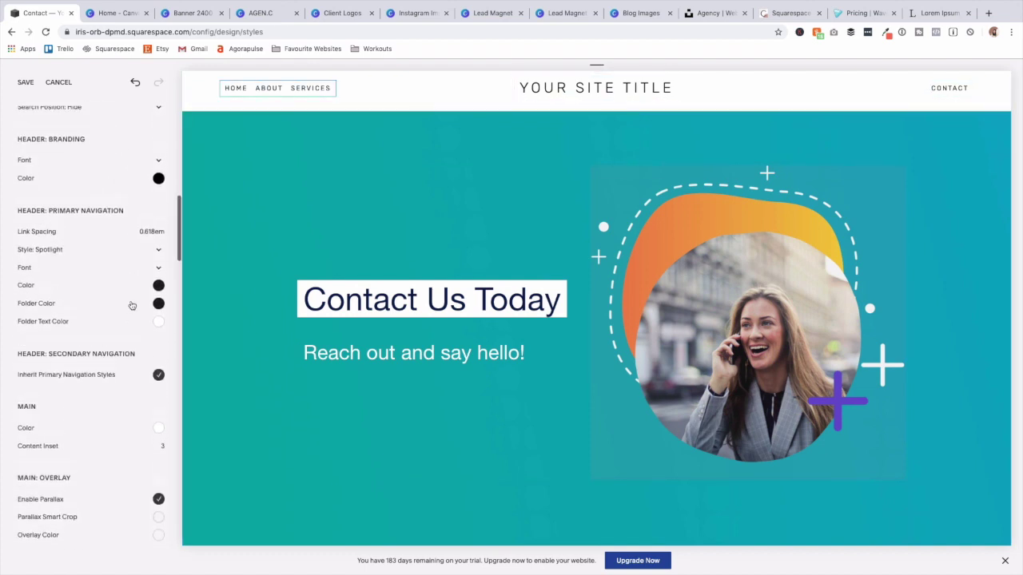
click(112, 189)
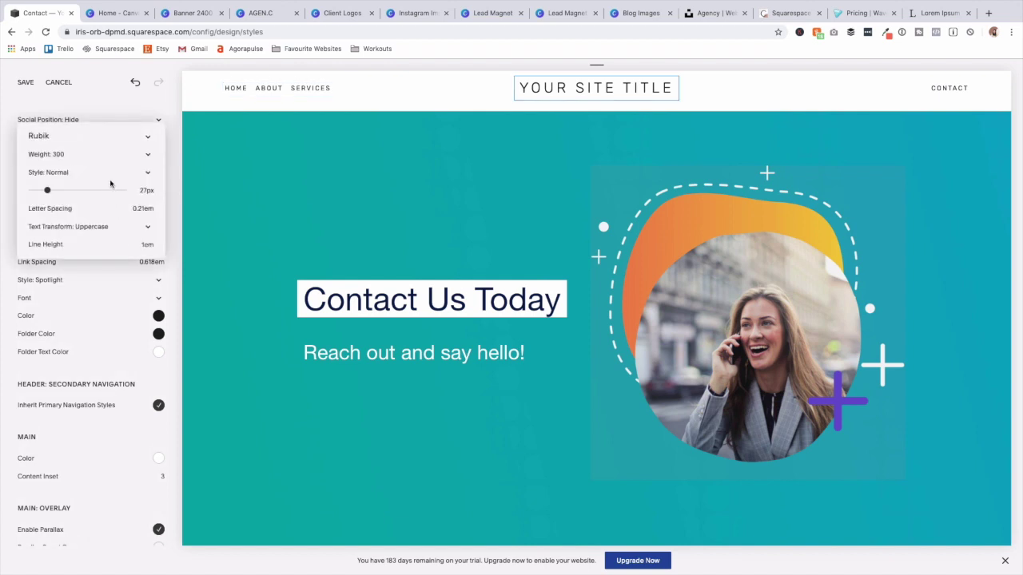
click(89, 134)
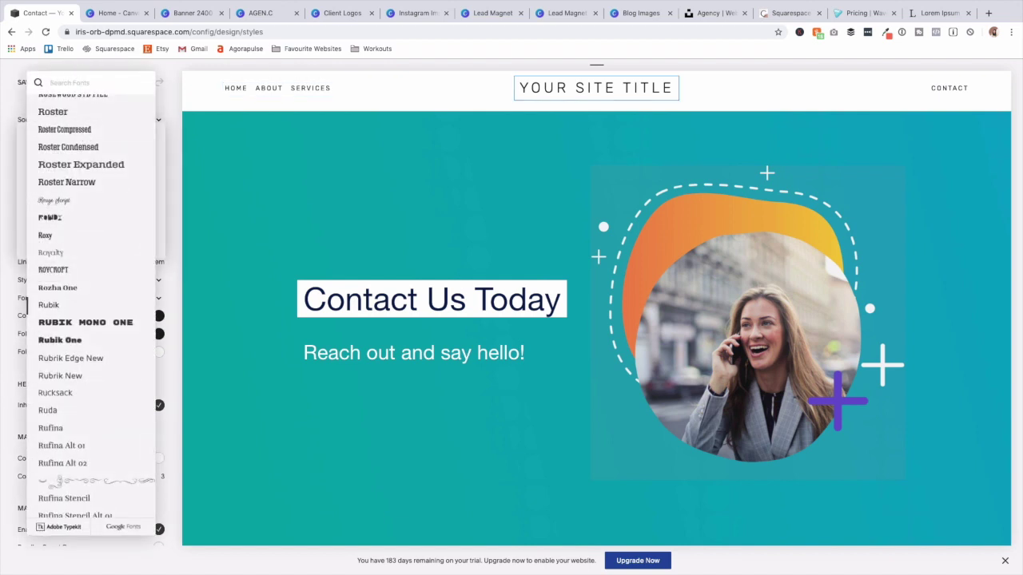
text(hel)
click(81, 119)
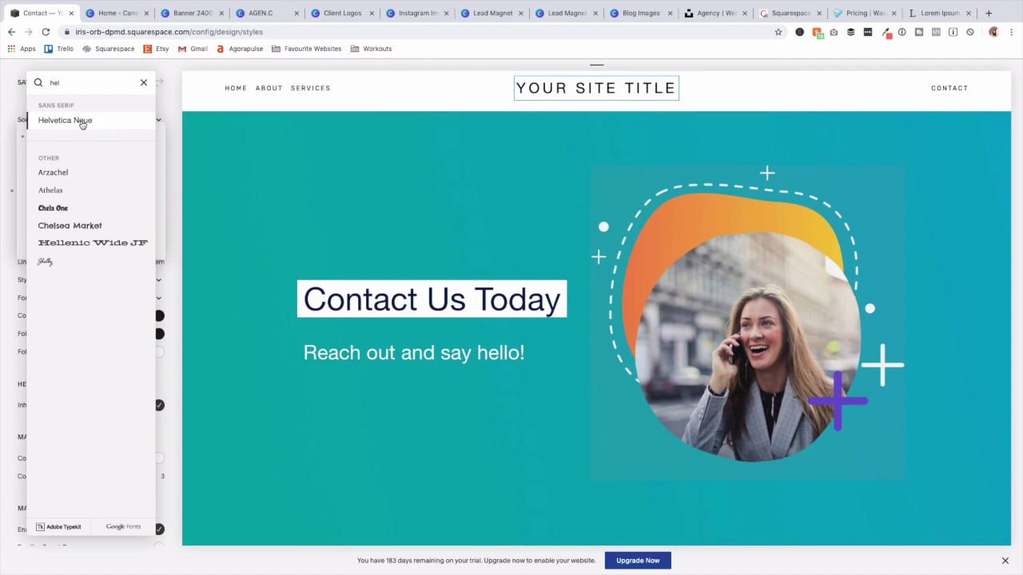
click(272, 95)
click(235, 88)
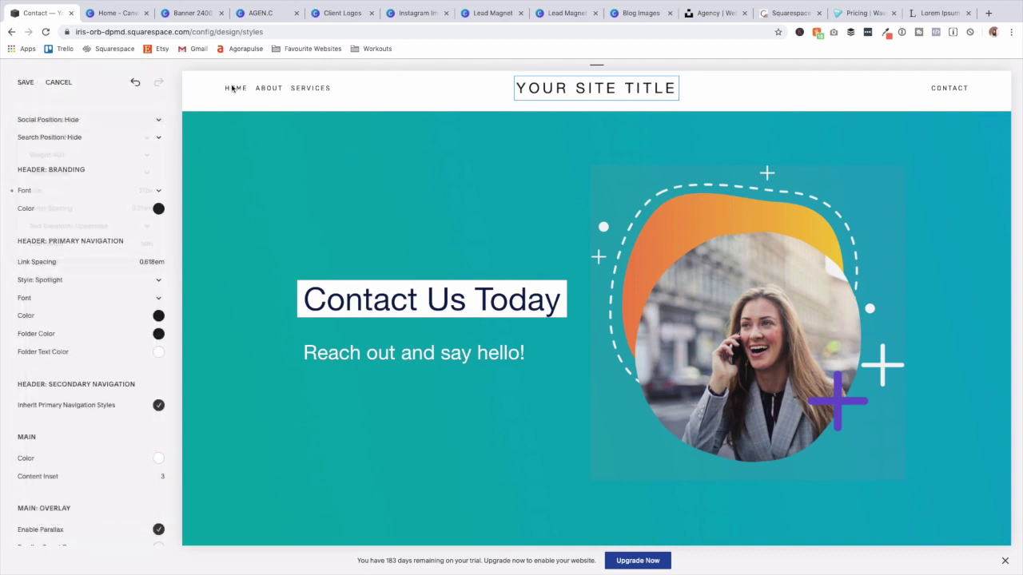
Switch the site icon weight from Hairline to Light.
click(232, 90)
click(50, 201)
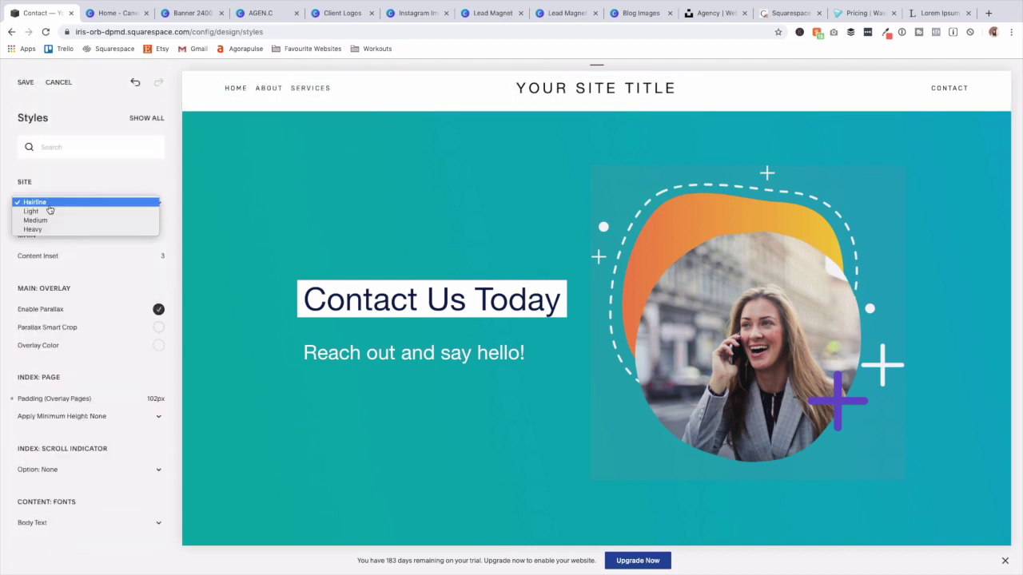
click(58, 211)
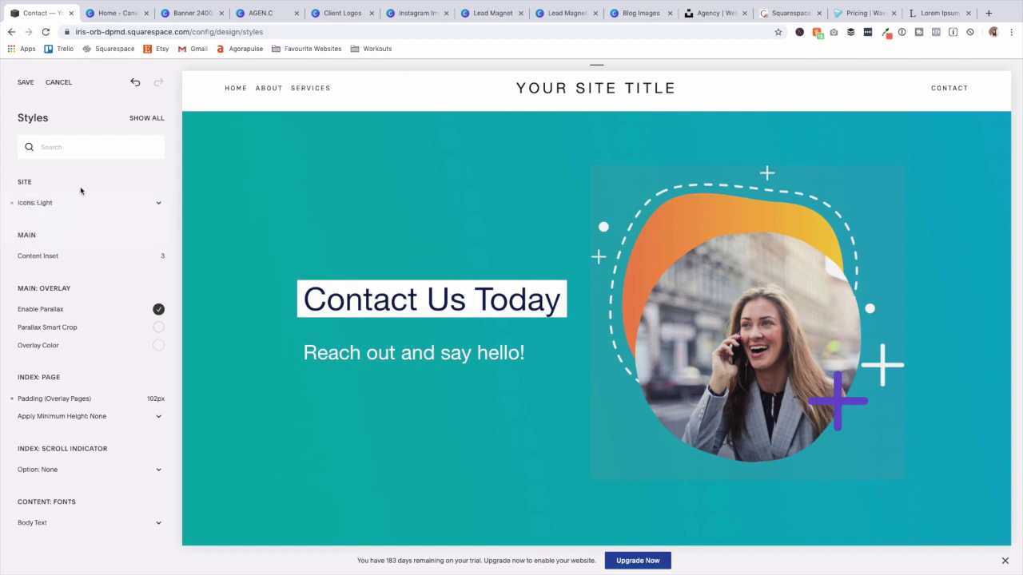
click(269, 92)
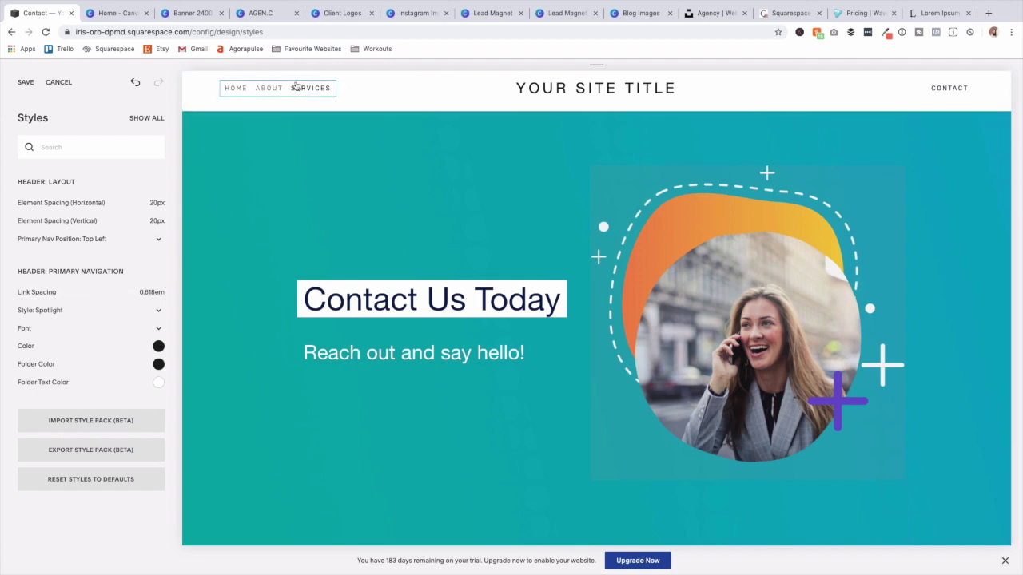
Place navigation Top Right and site title Top Left, and stop CONTACT inheriting navigation styles.
click(142, 239)
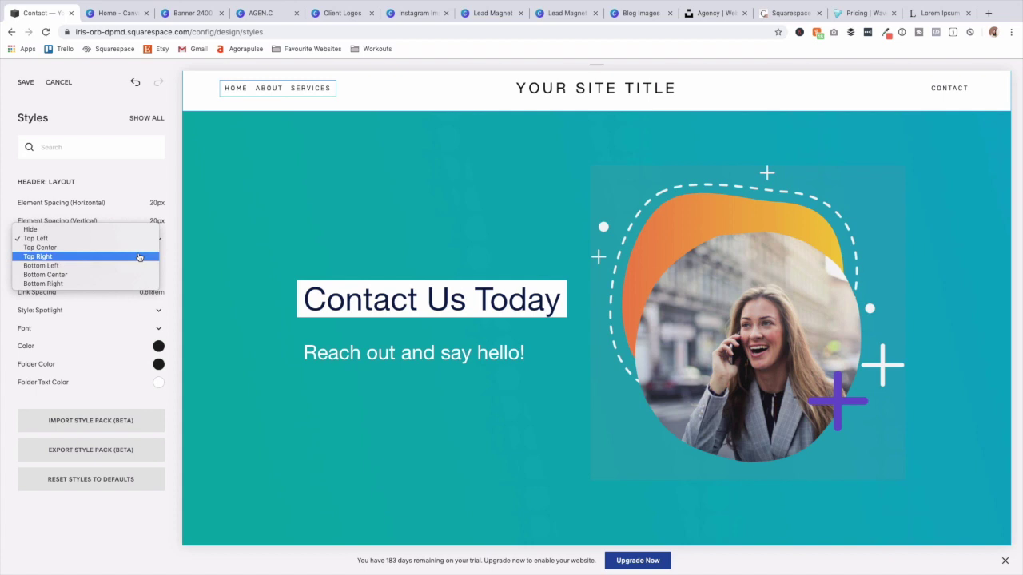
click(139, 256)
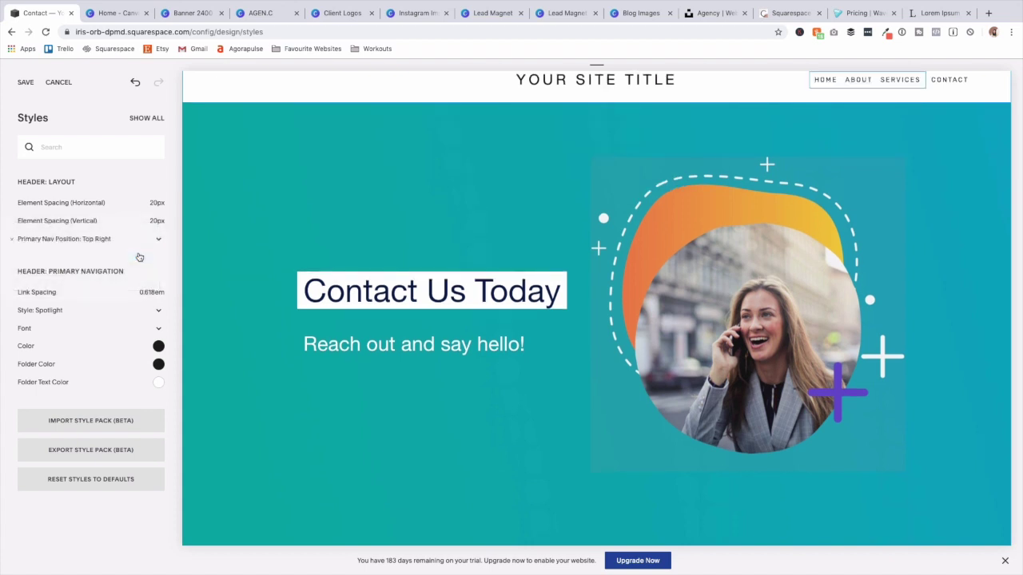
click(530, 87)
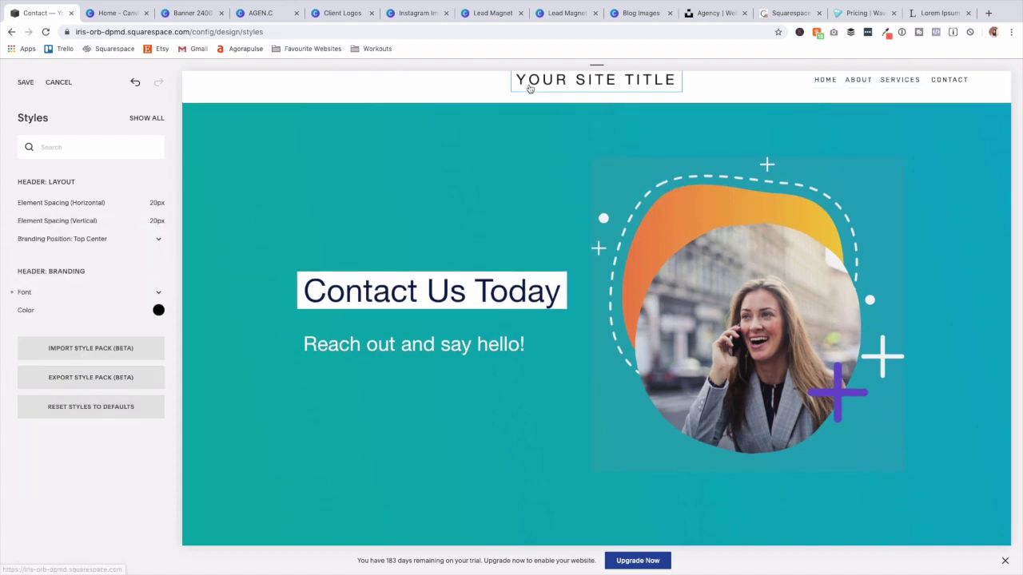
click(125, 239)
click(121, 230)
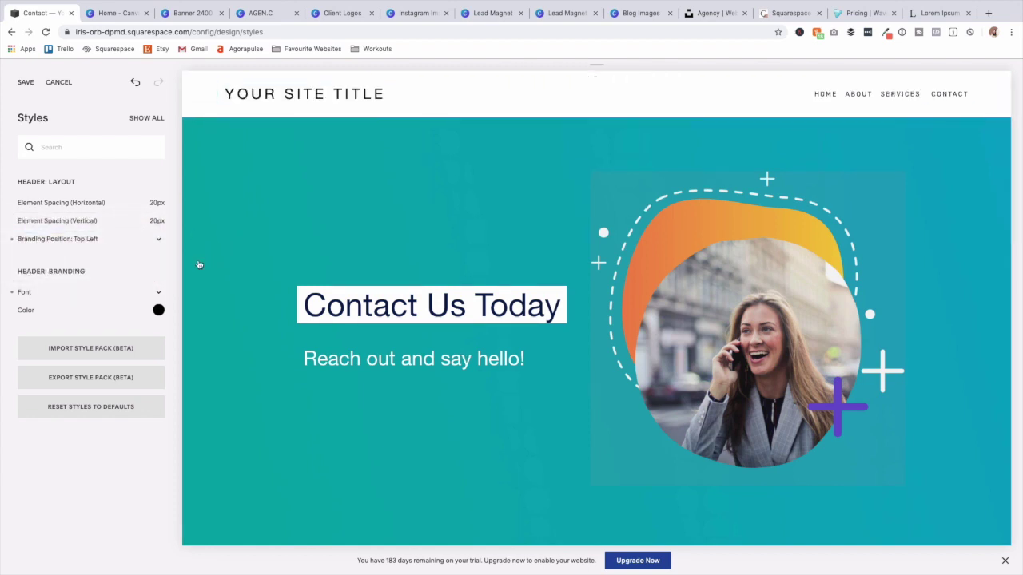
click(951, 95)
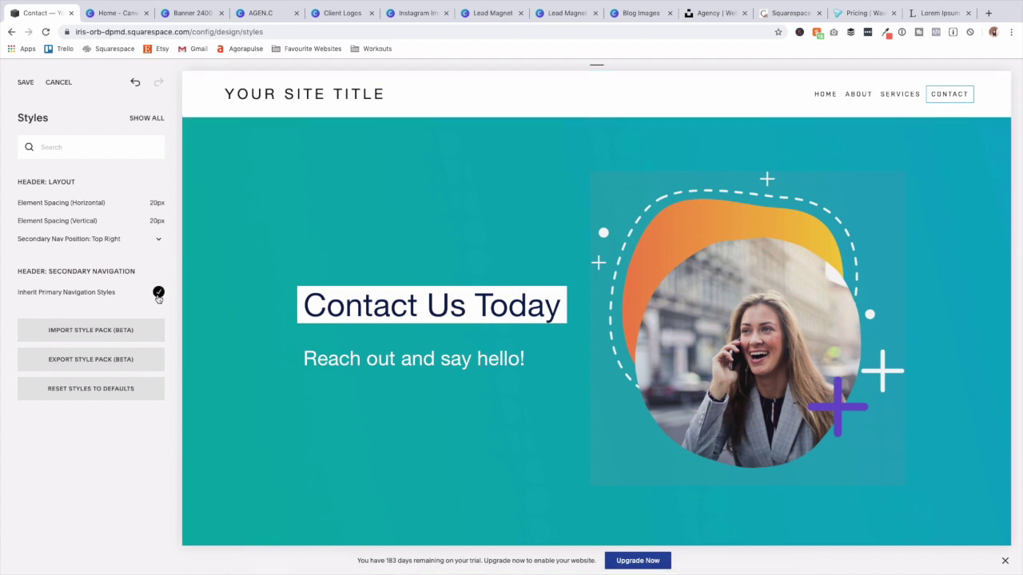
click(158, 293)
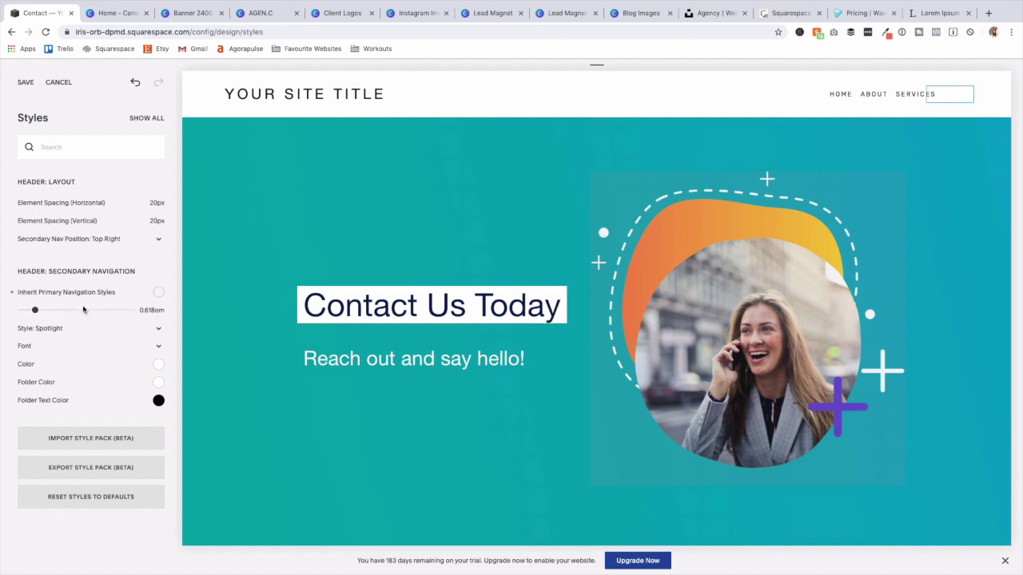
Style the header Contact link as a button coloured #ff7958.
click(48, 328)
click(47, 346)
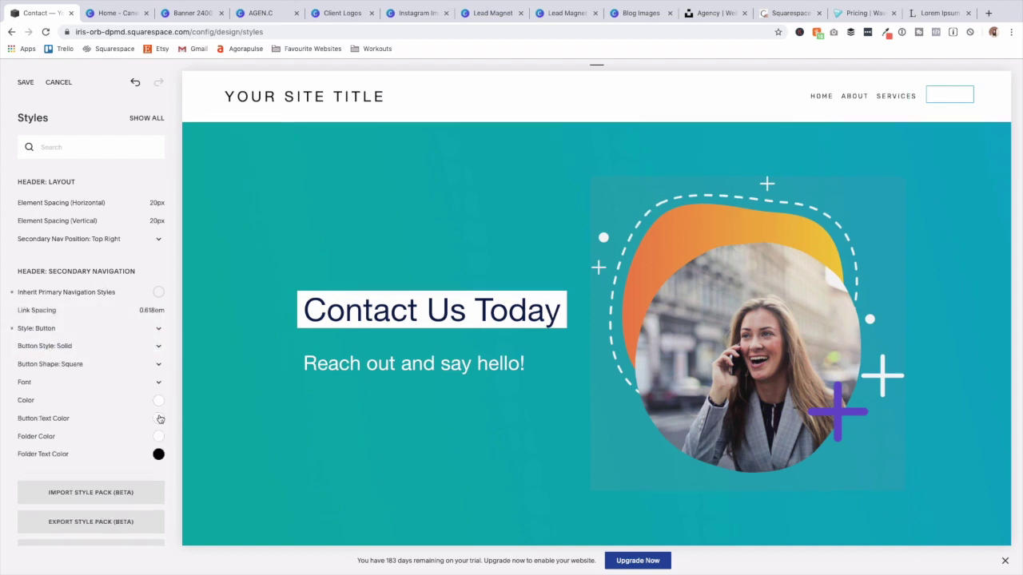
click(158, 401)
click(110, 337)
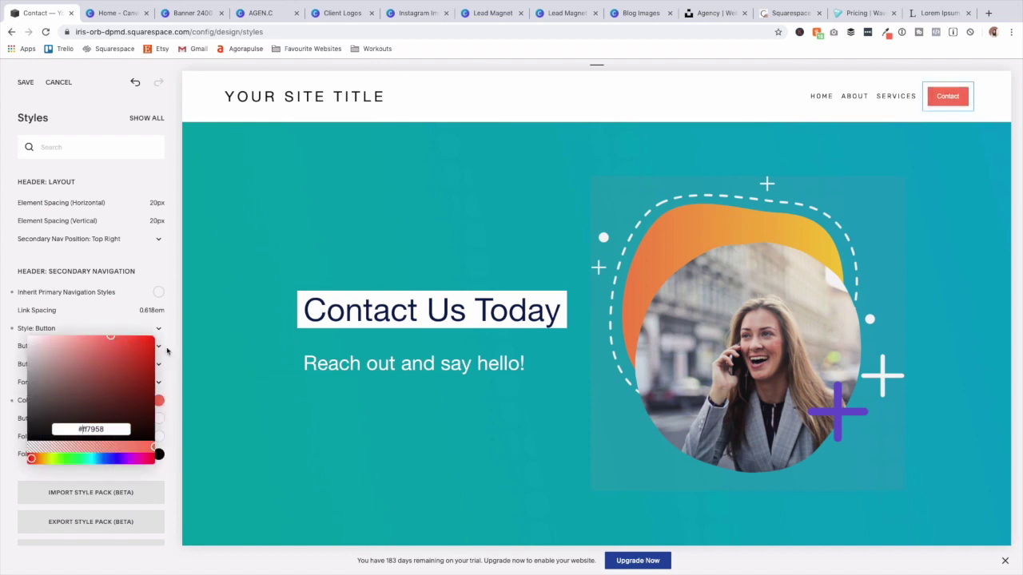
click(174, 352)
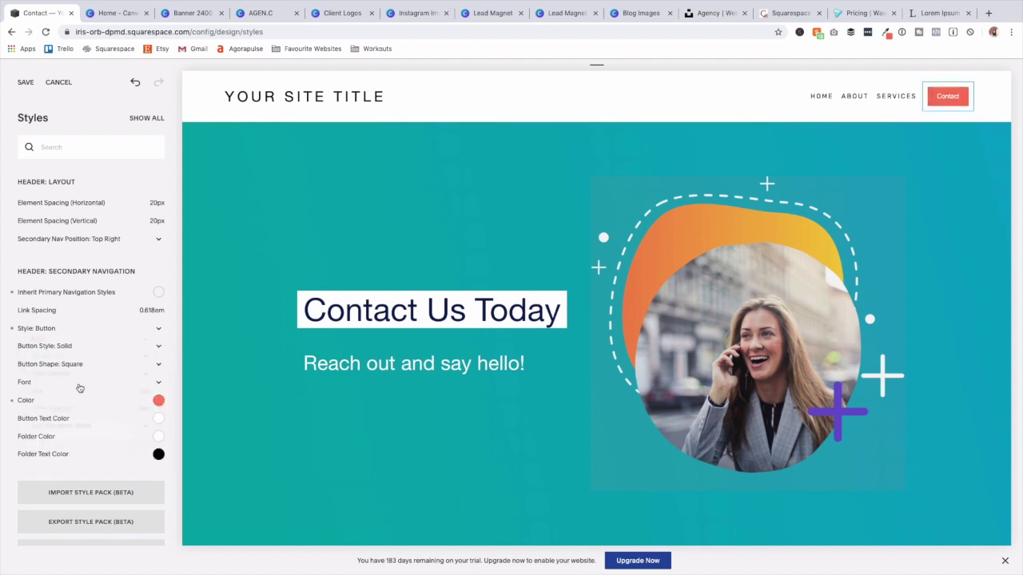
Set the Contact button text to Helvetica Neue, weight 400, at 17px.
click(78, 337)
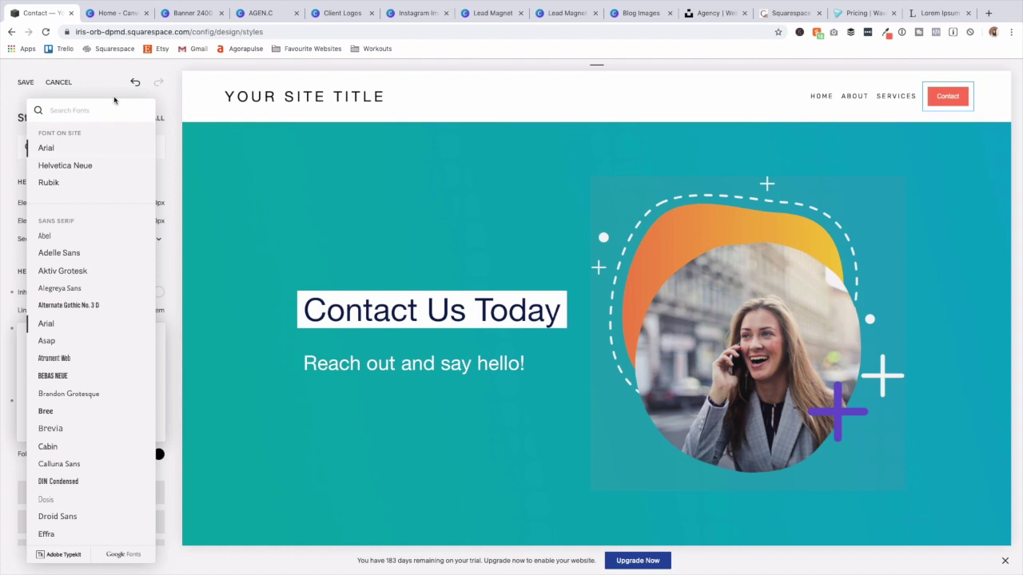
click(114, 98)
click(81, 336)
click(65, 166)
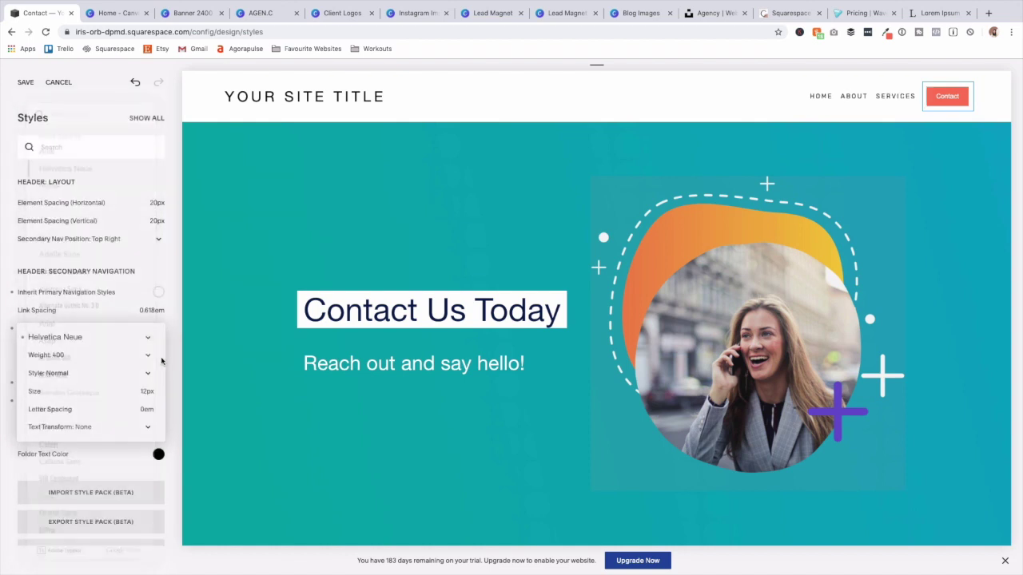
click(53, 356)
click(47, 364)
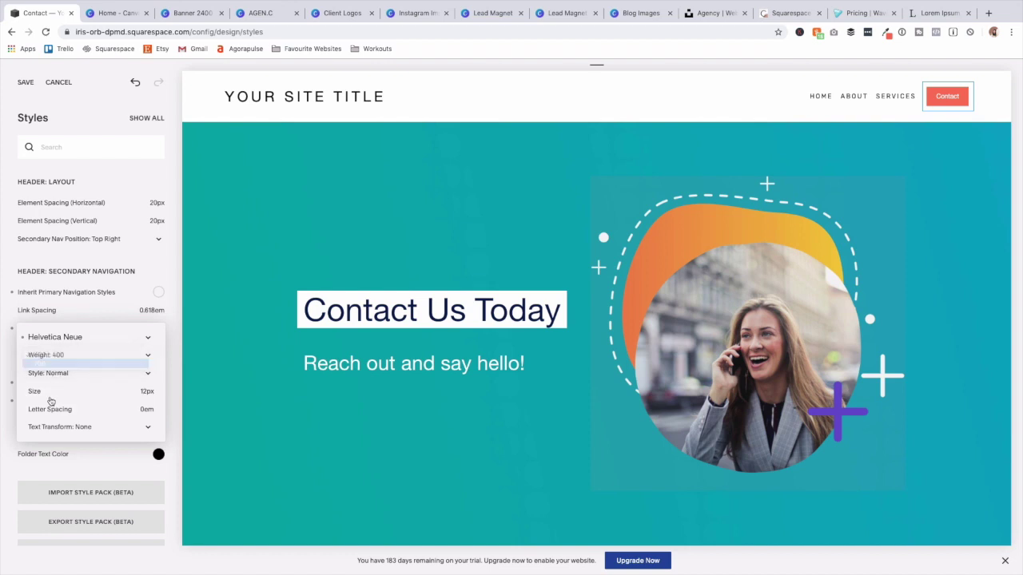
drag(34, 391, 40, 391)
click(53, 355)
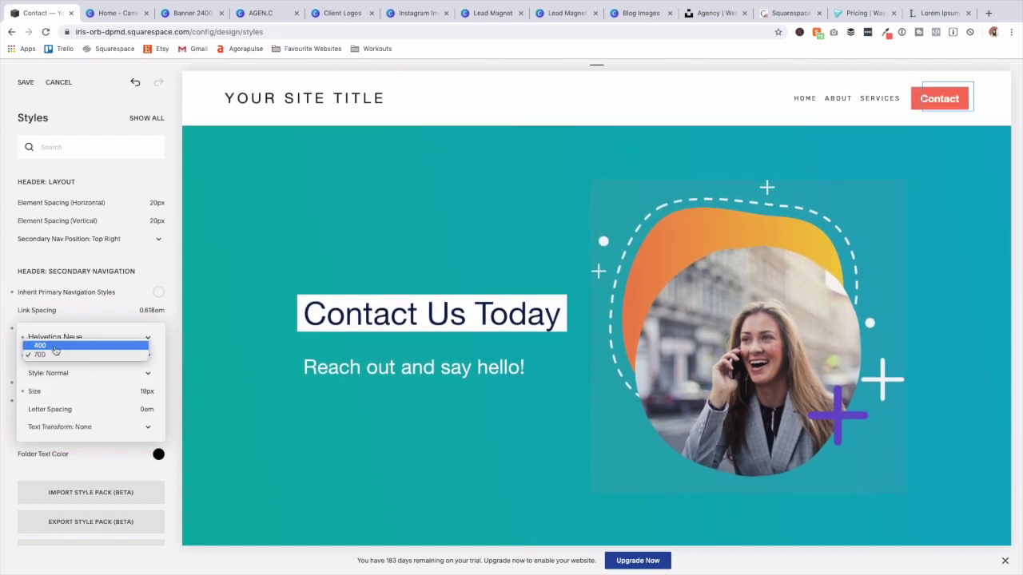
click(55, 350)
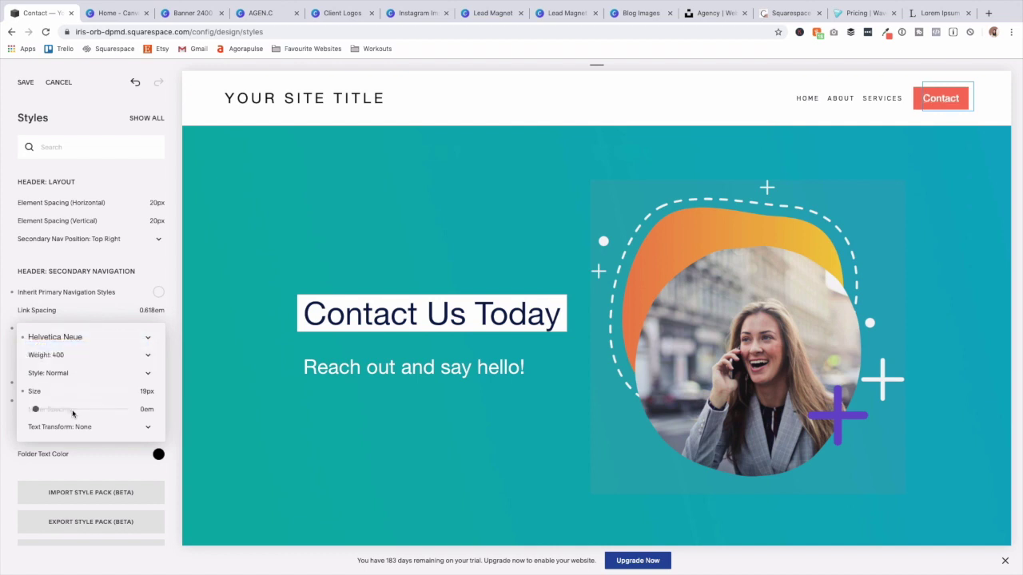
mouse_move(45, 399)
drag(41, 391, 39, 390)
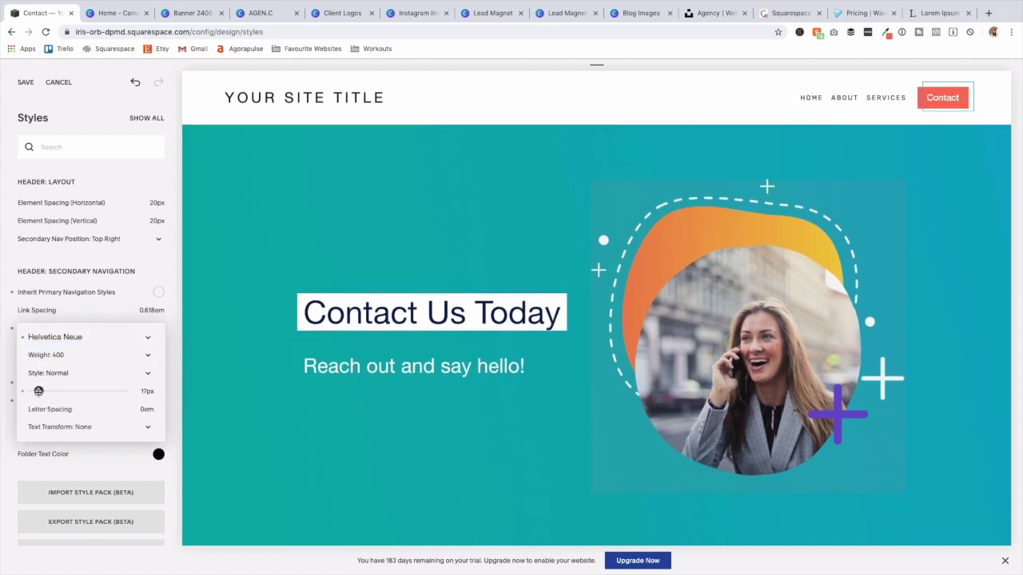
Set the main navigation links' font to Helvetica Neue.
click(805, 99)
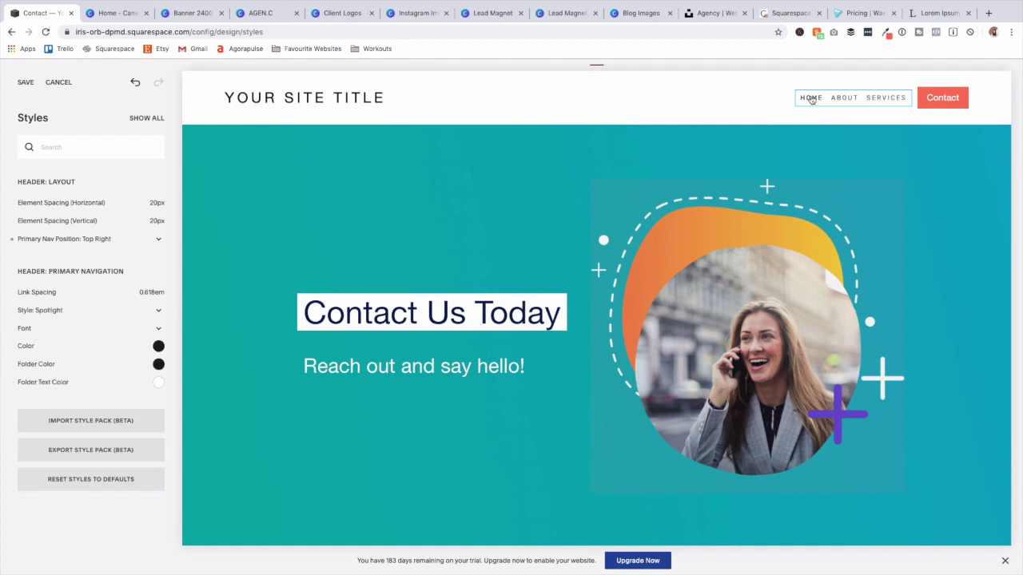
click(102, 330)
click(89, 286)
scroll(85, 240, up, 10)
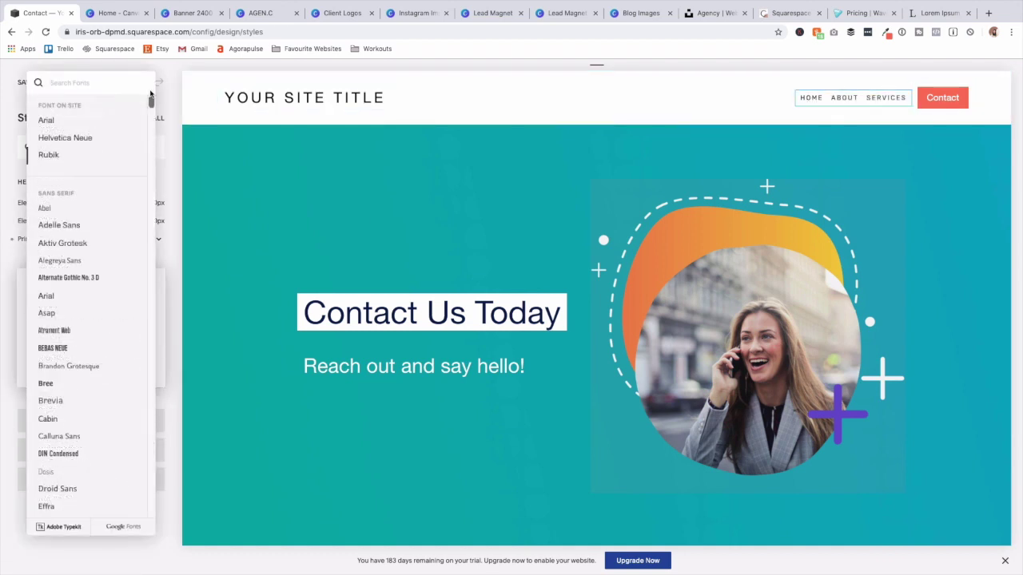
click(56, 137)
Give the navigation links weight 400, 0.03em letter spacing and 16px size.
click(101, 304)
click(100, 310)
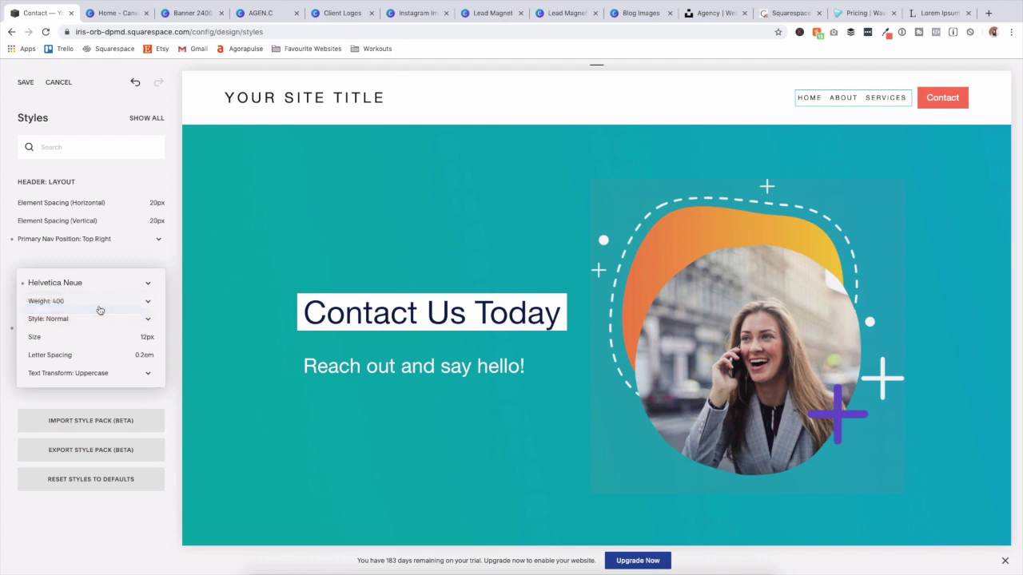
drag(45, 354, 36, 354)
click(68, 302)
click(44, 291)
drag(34, 337, 37, 336)
scroll(424, 324, down, 10)
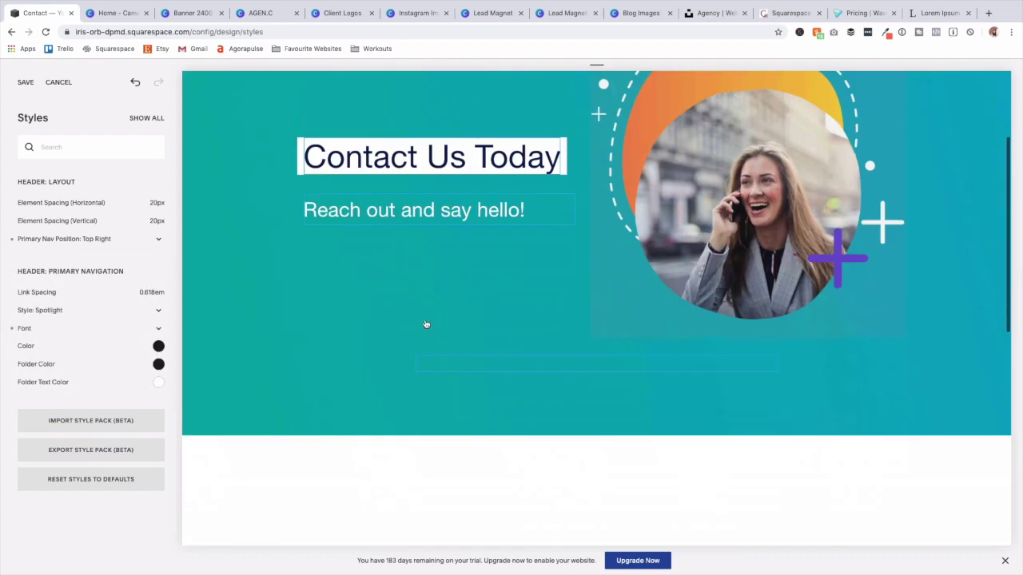
scroll(430, 328, up, 10)
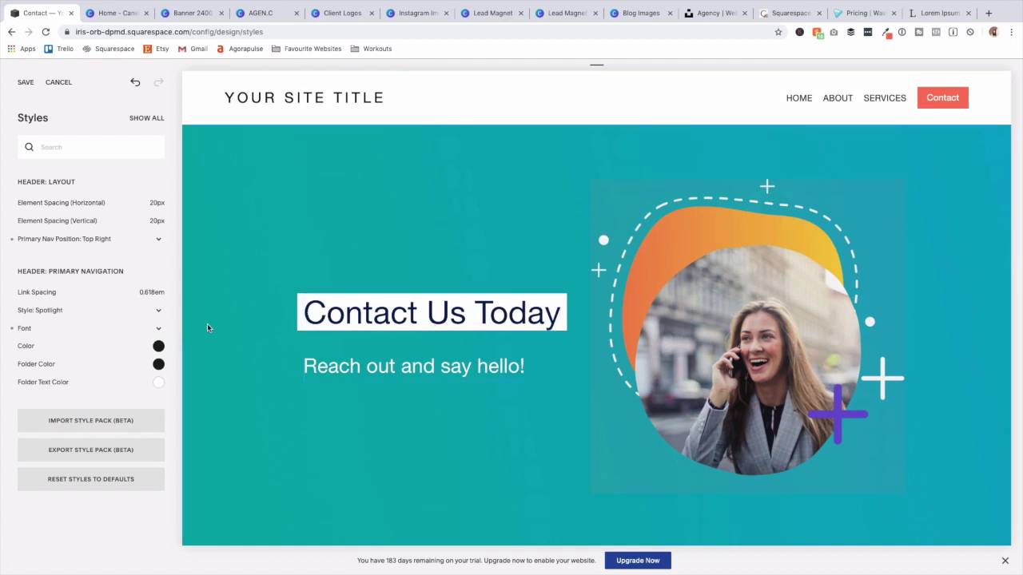
Colour the main navigation links navy #273b6c using the copied hex value.
click(885, 32)
click(680, 119)
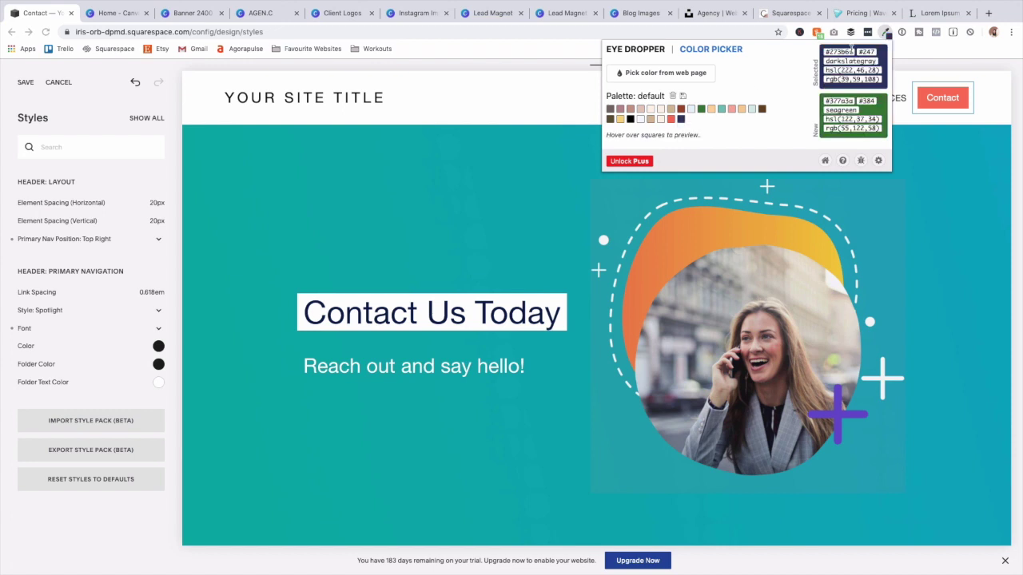
click(158, 346)
click(91, 293)
text(273b6c)
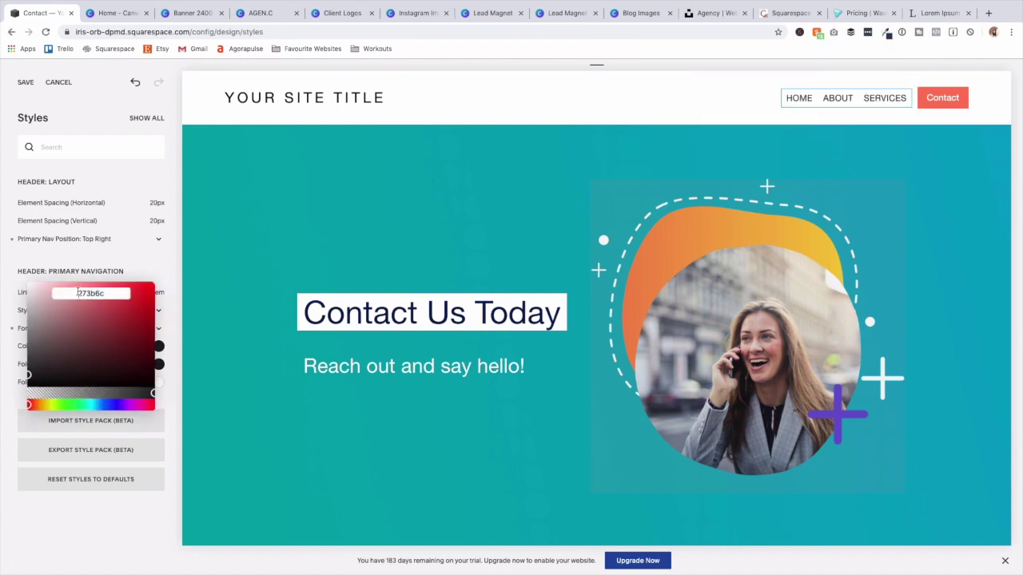
key(Return)
click(170, 277)
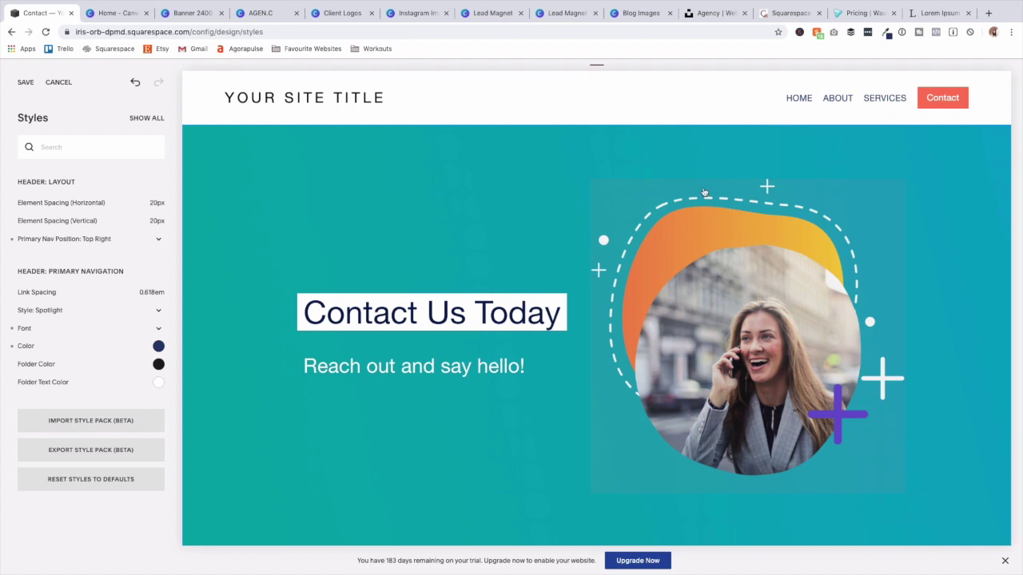
Set the navigation folder colour to the same navy #273b6c and show all style settings.
click(158, 365)
click(110, 313)
text(hsl(223, 47%, 29%))
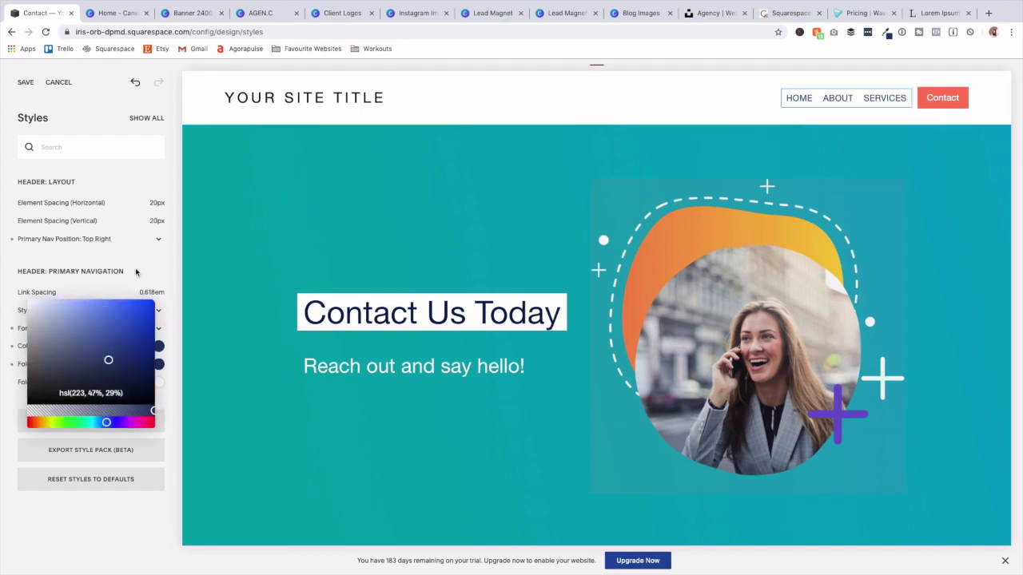
click(334, 397)
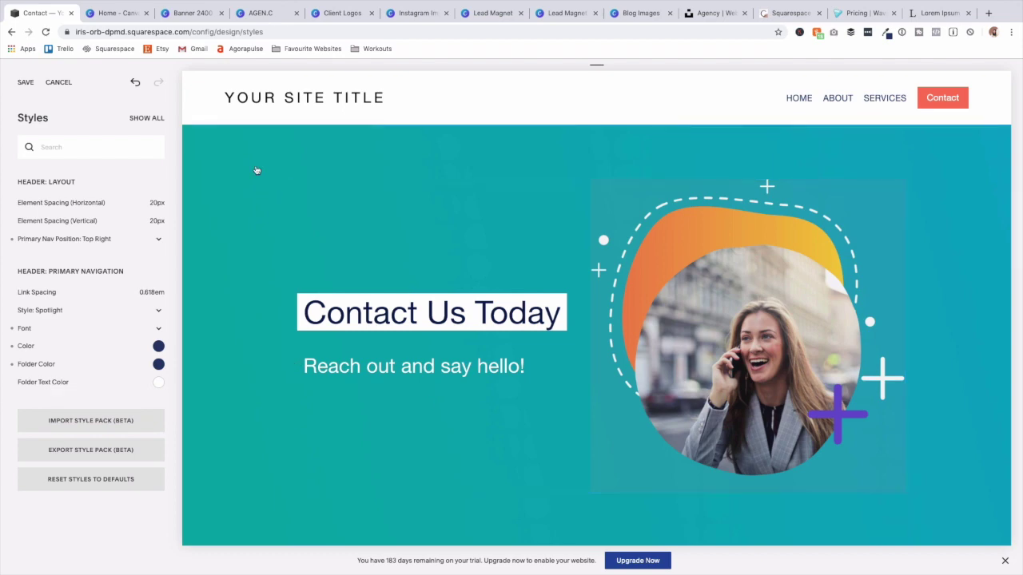
click(146, 118)
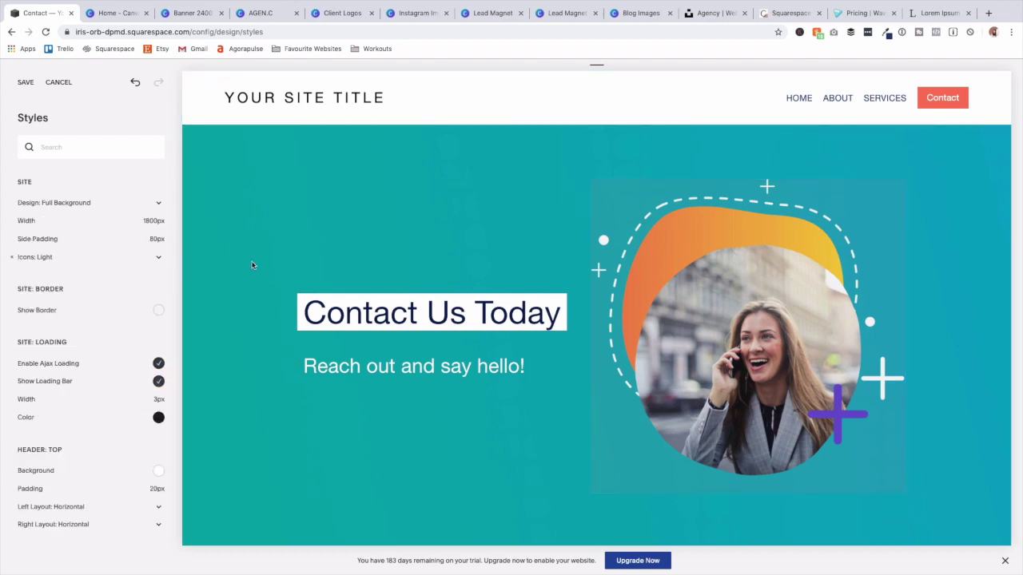
Place the header's social icons at the top right.
scroll(523, 294, down, 8)
scroll(523, 294, up, 4)
scroll(524, 294, up, 4)
scroll(97, 408, down, 4)
drag(19, 361, 94, 411)
scroll(96, 415, down, 10)
scroll(98, 425, up, 20)
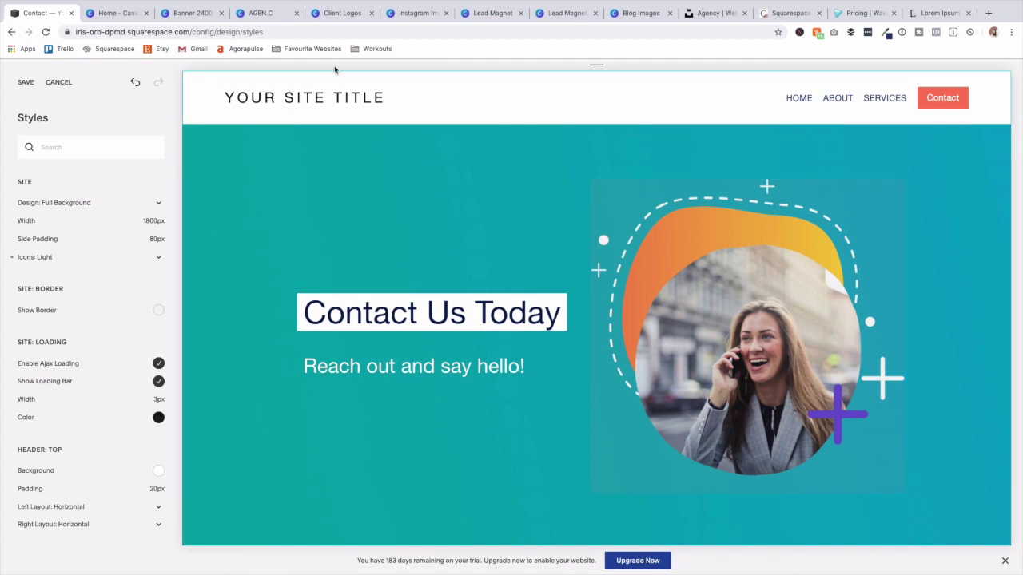
click(484, 93)
click(106, 419)
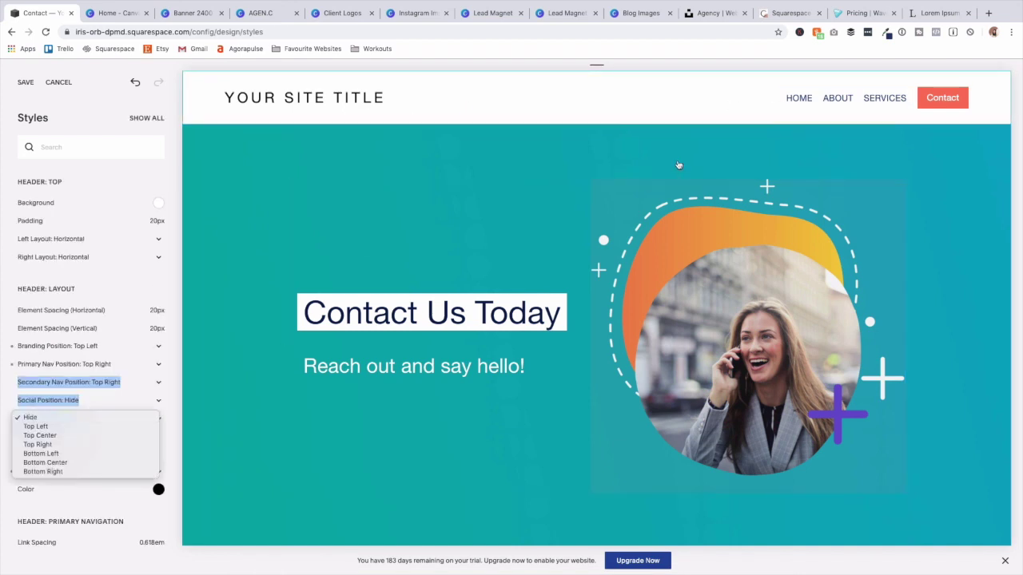
click(131, 263)
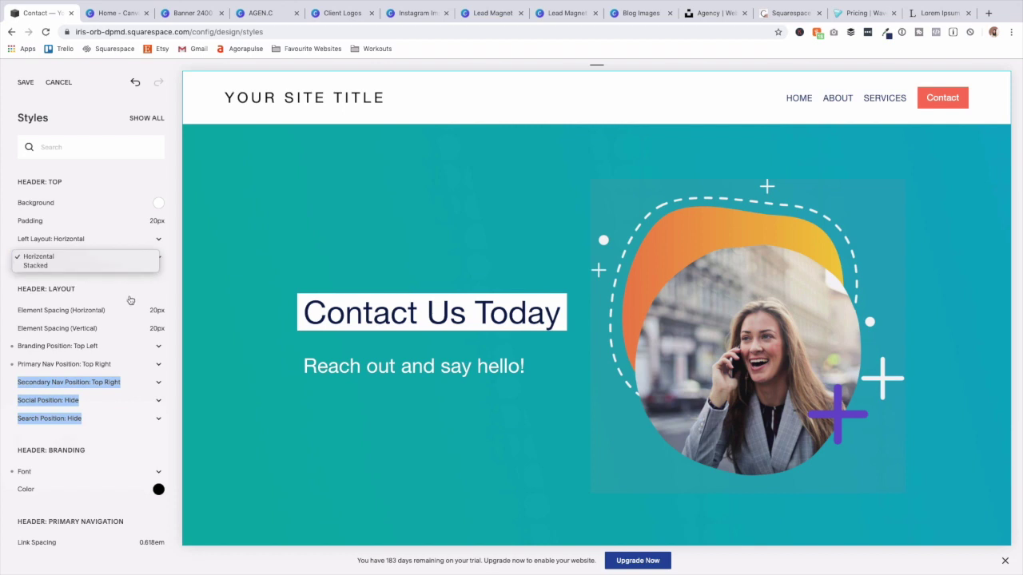
click(75, 406)
click(158, 403)
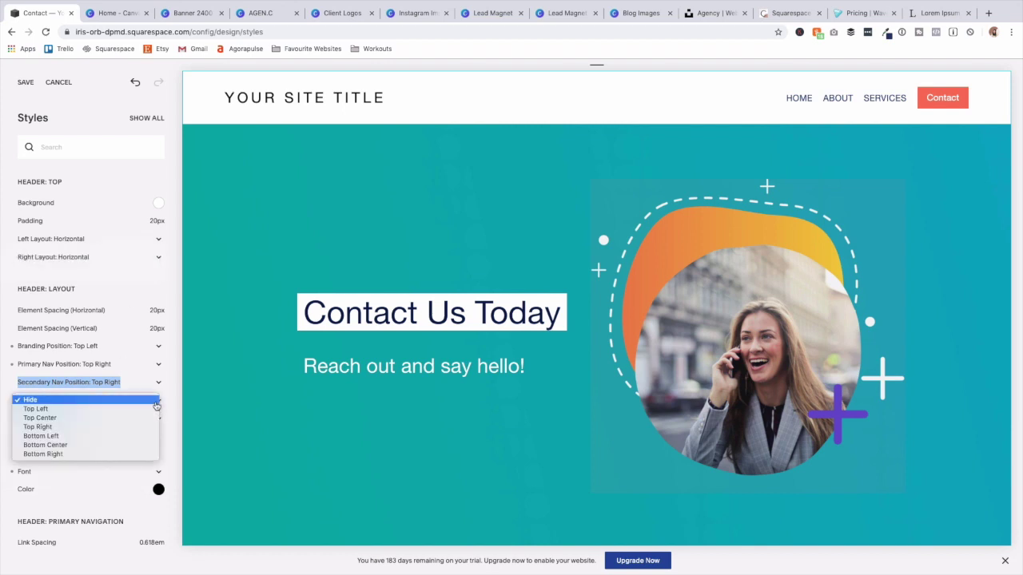
click(140, 427)
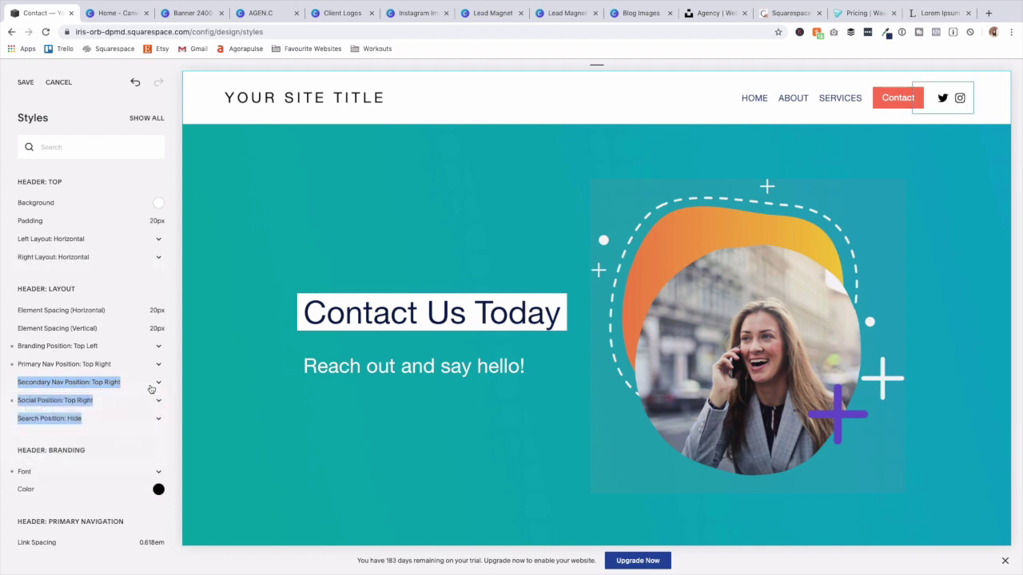
Set the secondary navigation position to Hide, removing the Contact button.
click(151, 389)
click(146, 402)
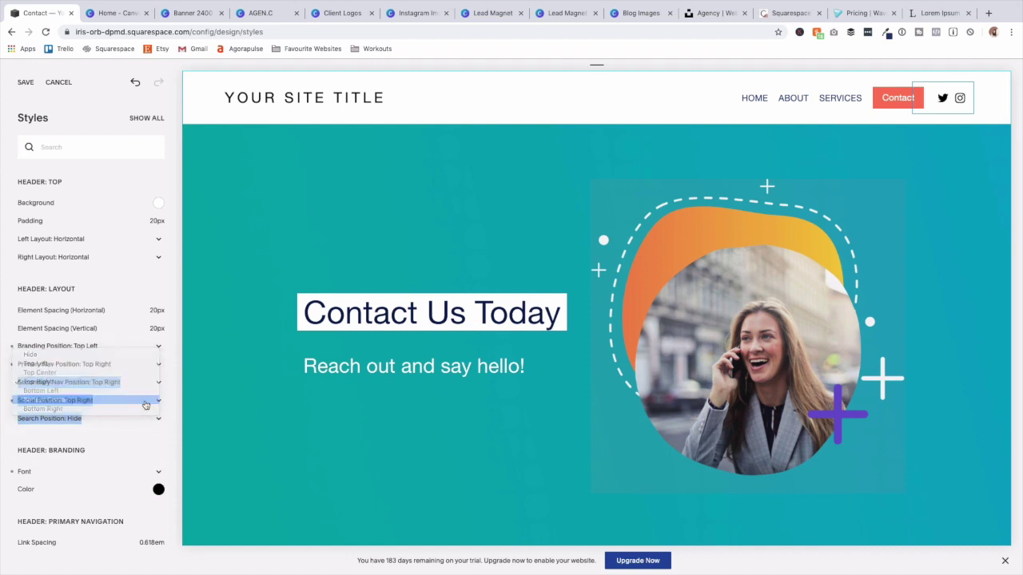
click(151, 390)
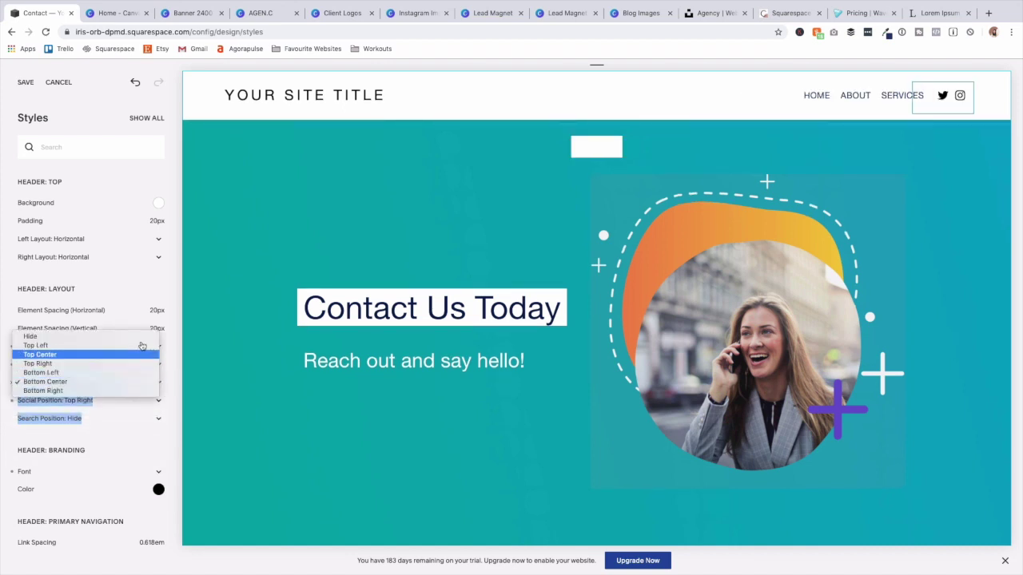
click(145, 339)
scroll(148, 442, down, 3)
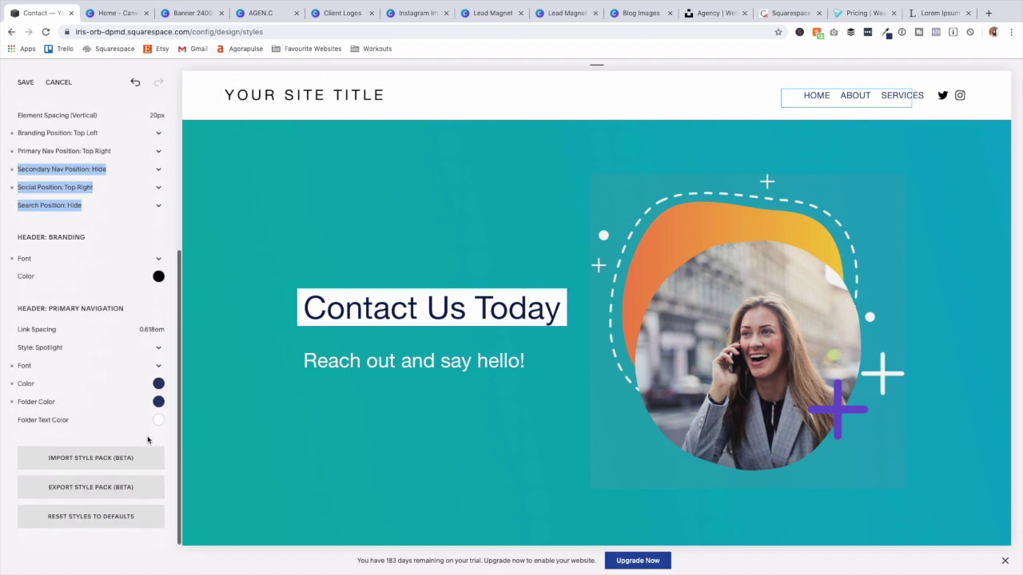
scroll(172, 443, up, 3)
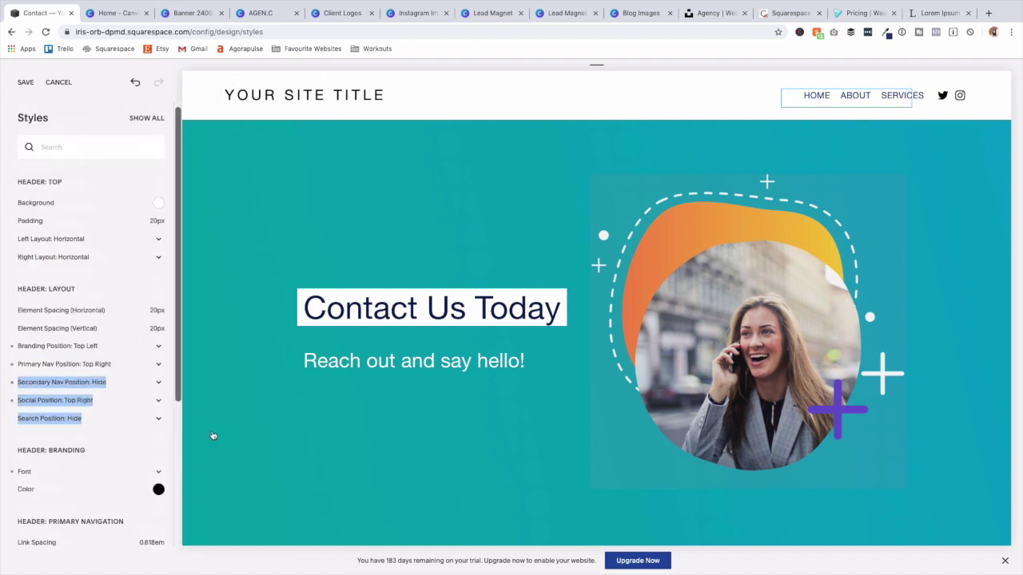
scroll(532, 249, down, 2)
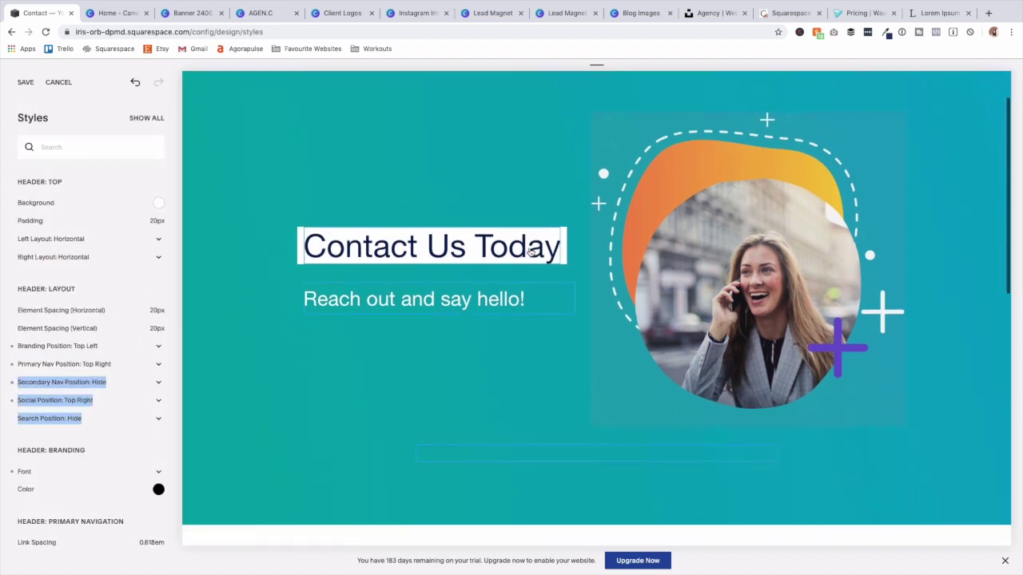
scroll(532, 249, up, 2)
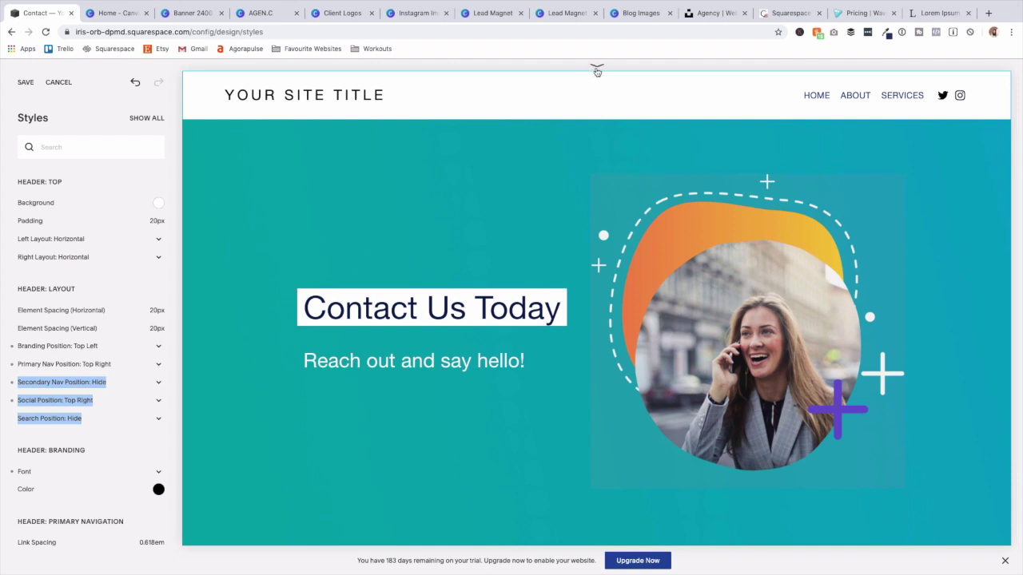
scroll(597, 71, up, 1)
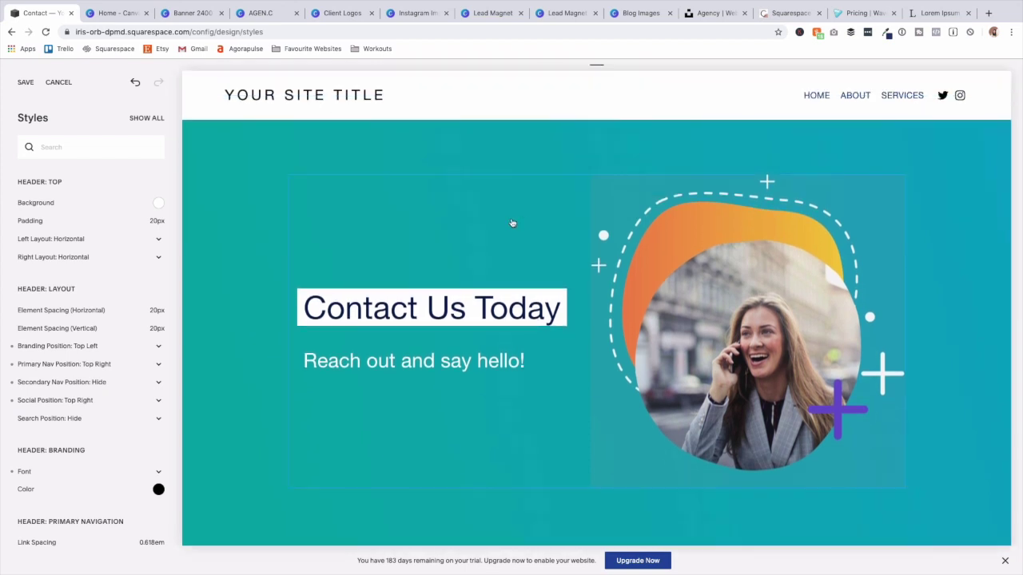
Preview the Contact page at tablet and phone widths.
click(597, 78)
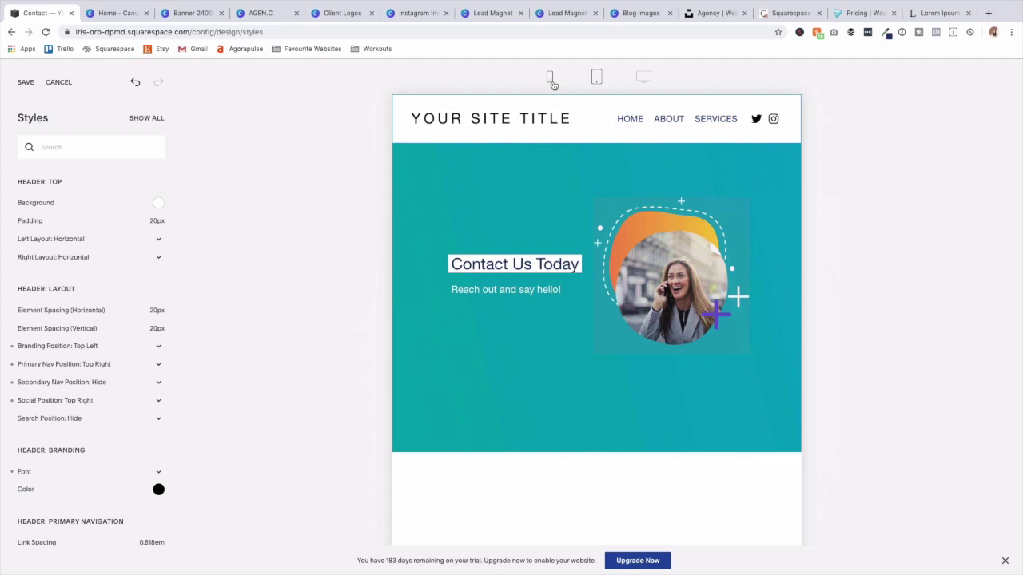
click(551, 80)
scroll(593, 319, down, 15)
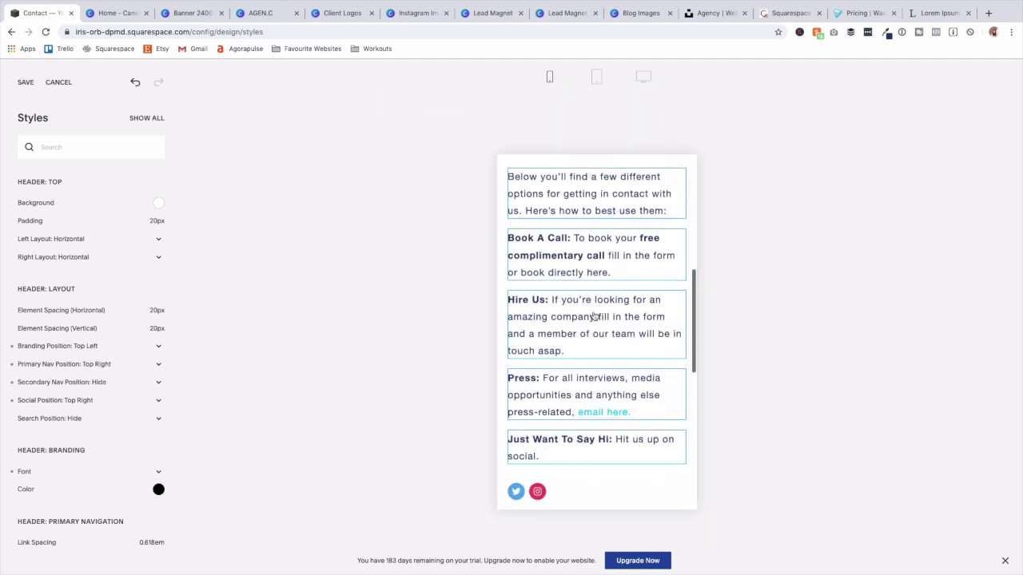
click(644, 347)
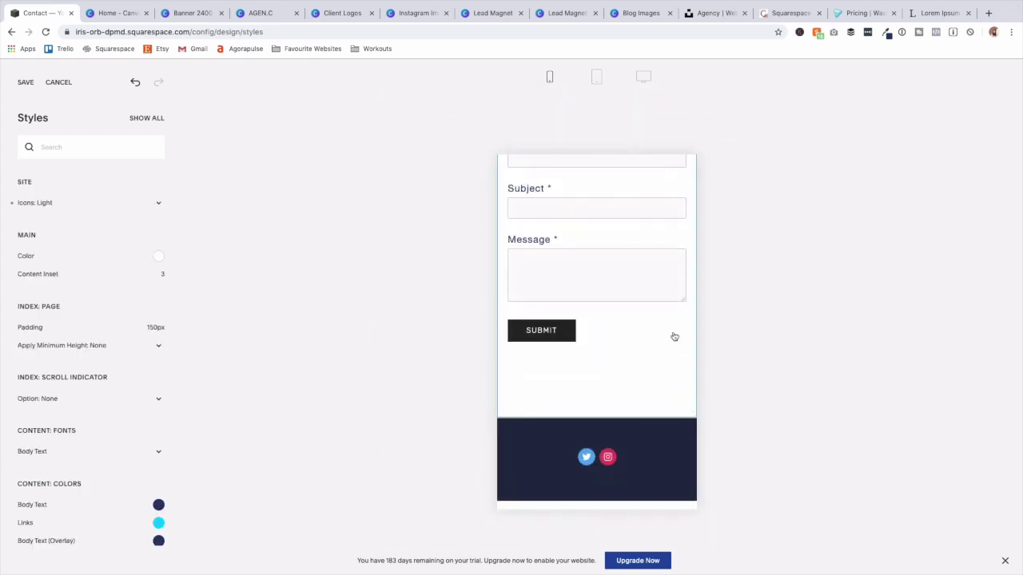
scroll(631, 363, up, 15)
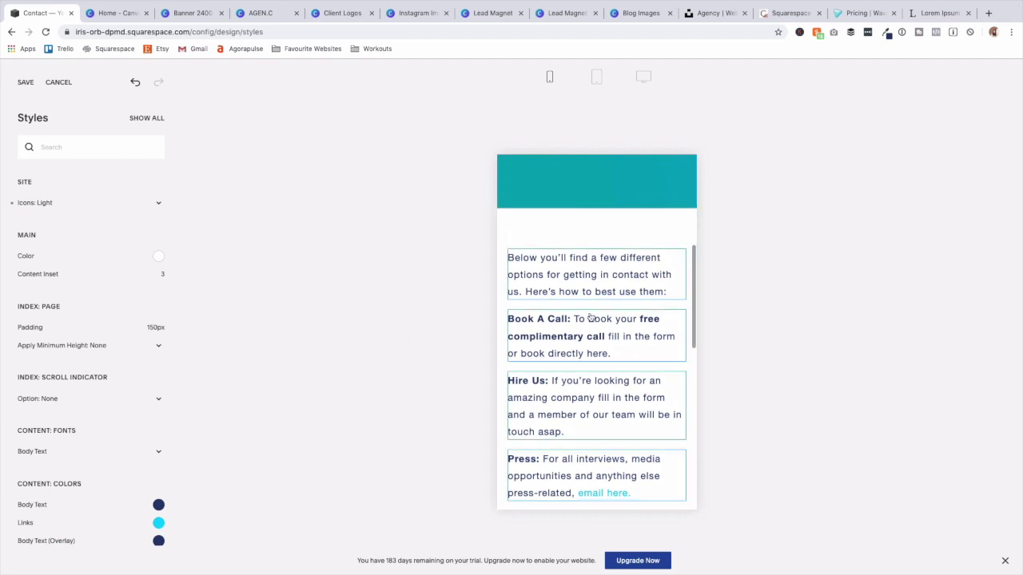
click(550, 77)
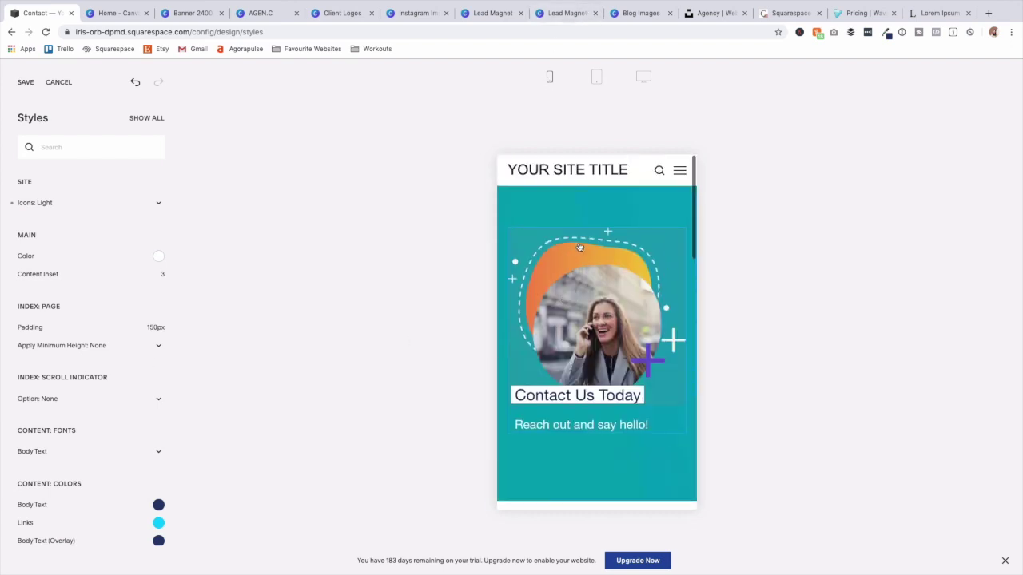
scroll(60, 296, down, 10)
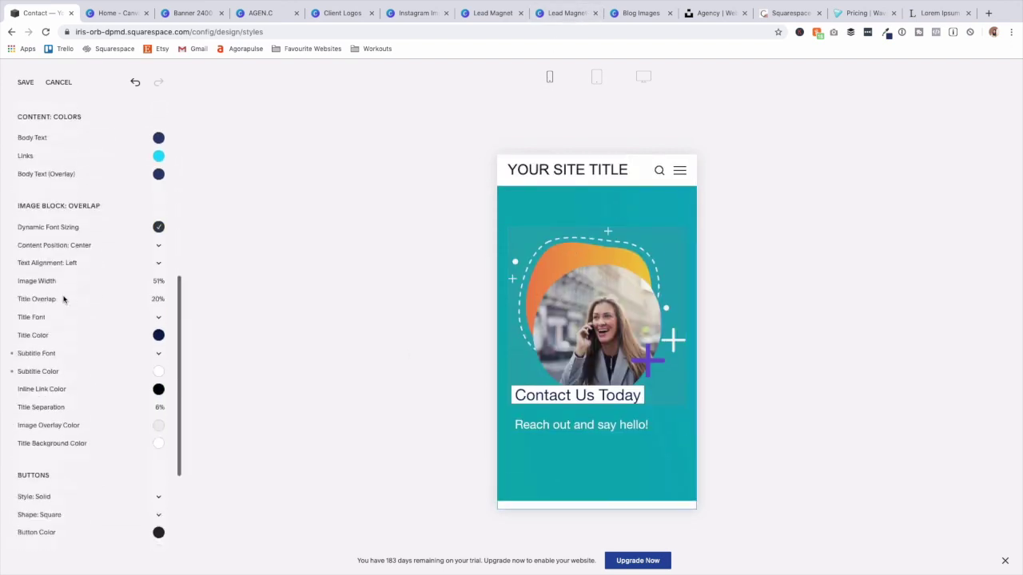
scroll(63, 300, up, 3)
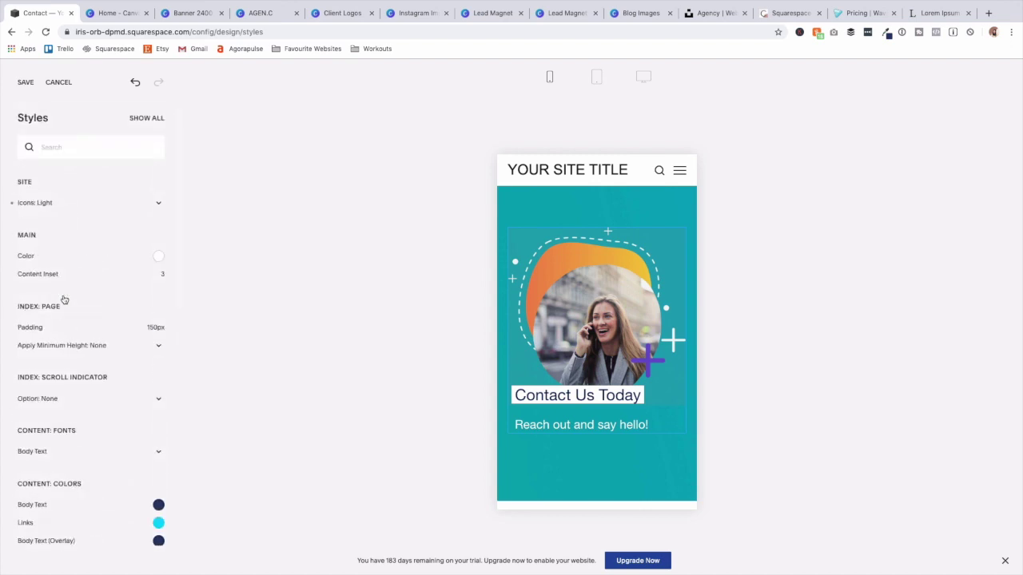
Recheck the tablet view, switch back to desktop width and open the header styles.
click(595, 78)
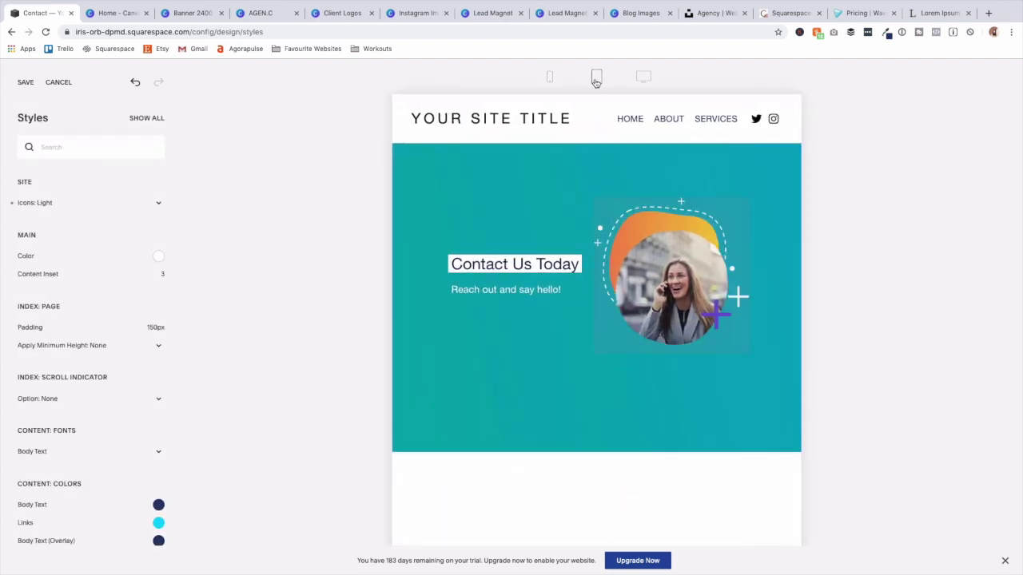
scroll(612, 229, down, 10)
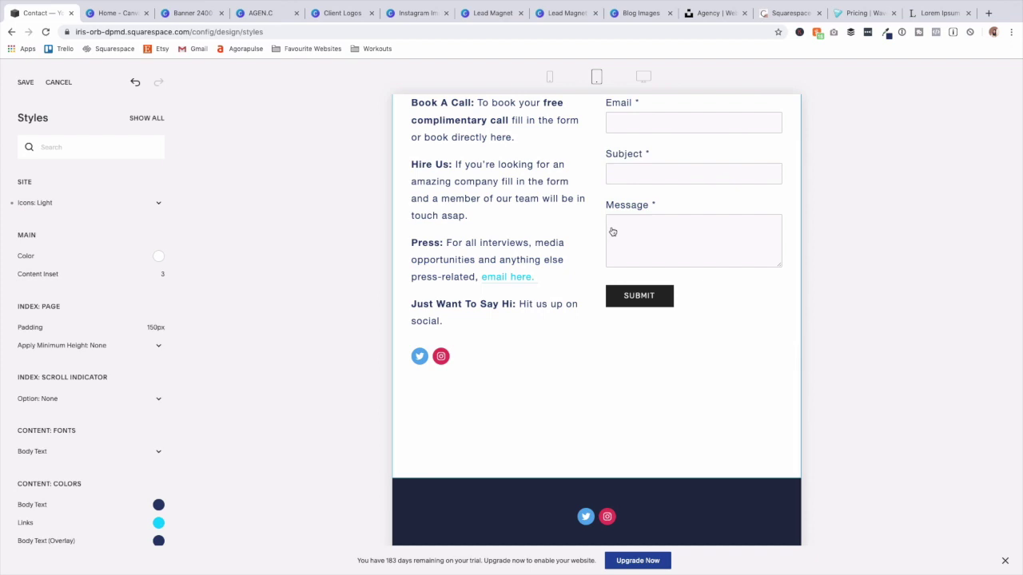
scroll(612, 229, up, 10)
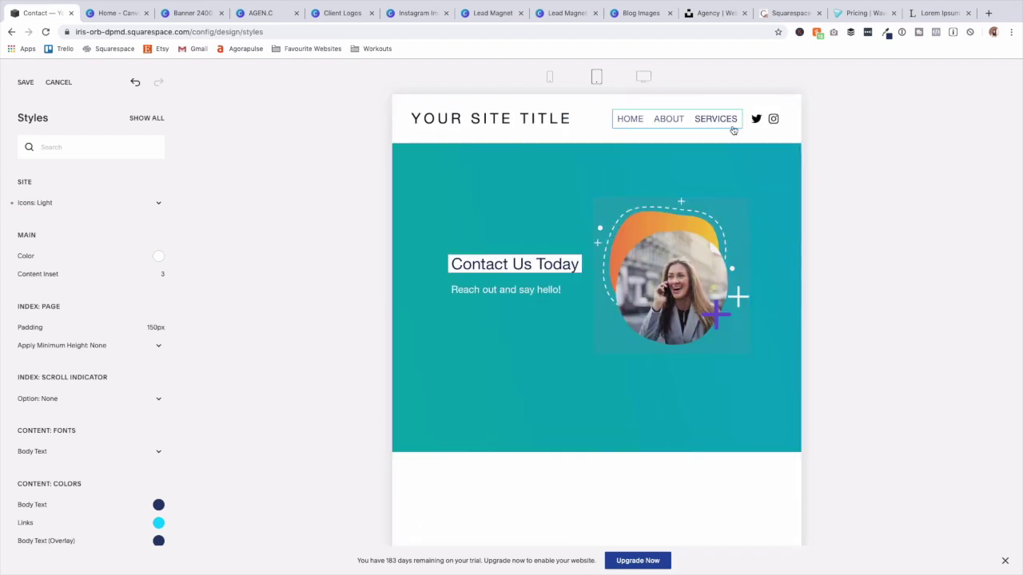
click(648, 79)
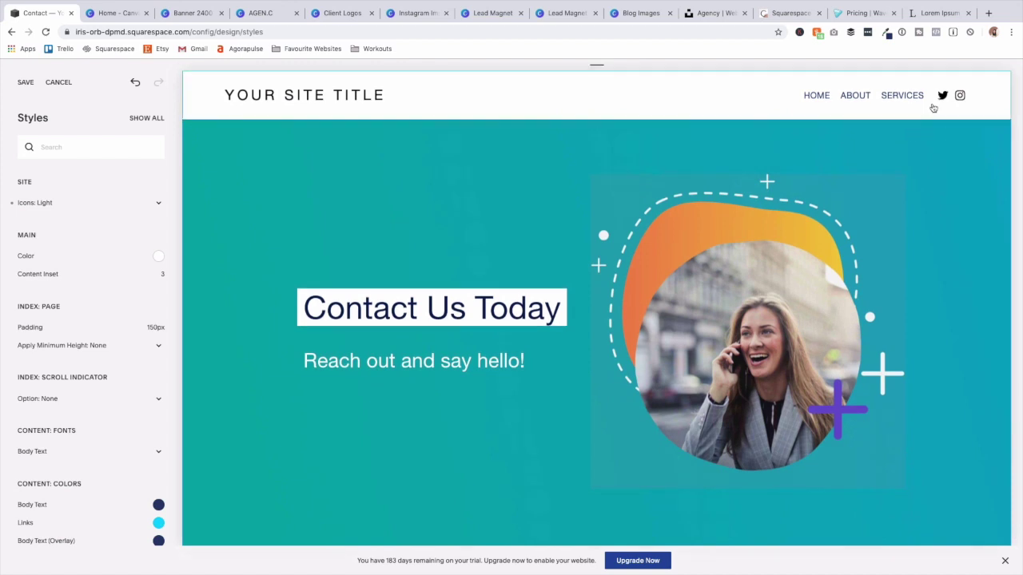
click(947, 96)
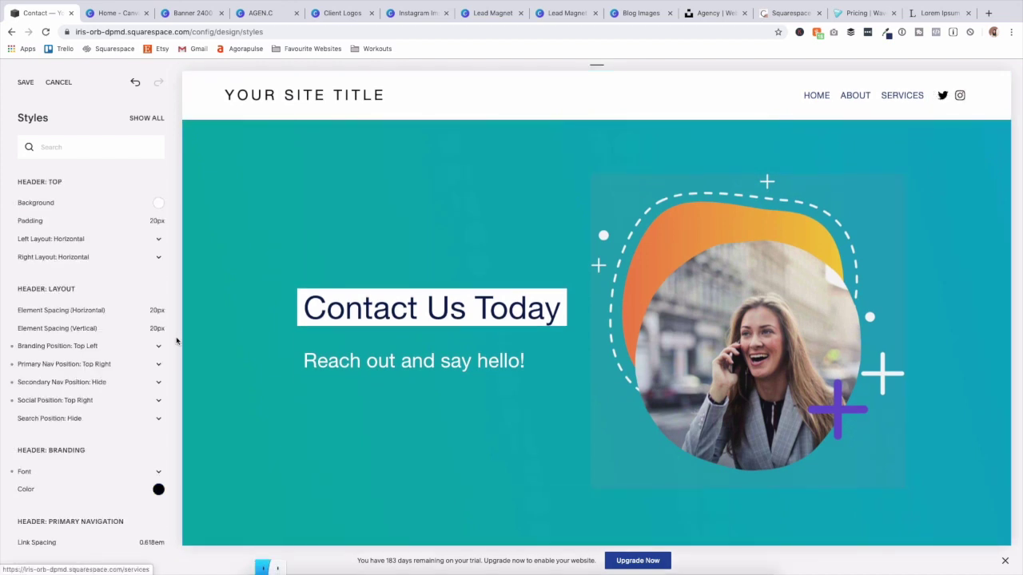
Hide the header social icons, put the Contact button at top right, and save.
click(90, 403)
click(97, 372)
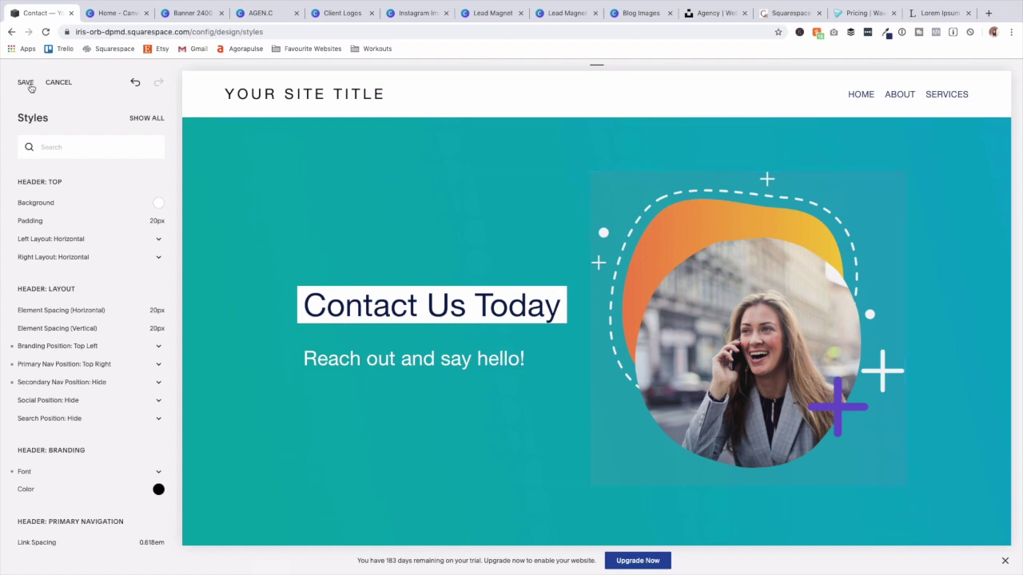
click(72, 390)
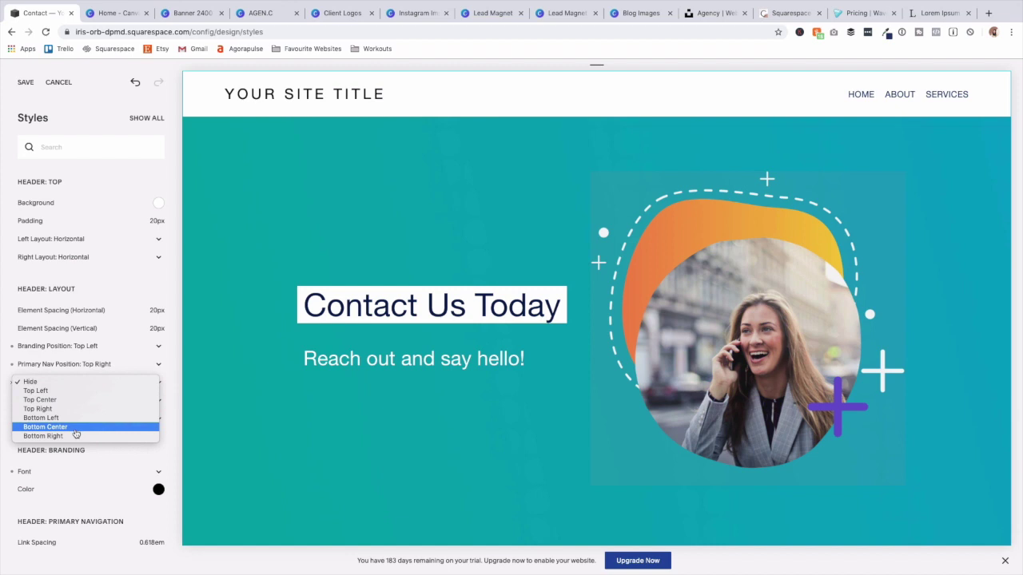
click(78, 412)
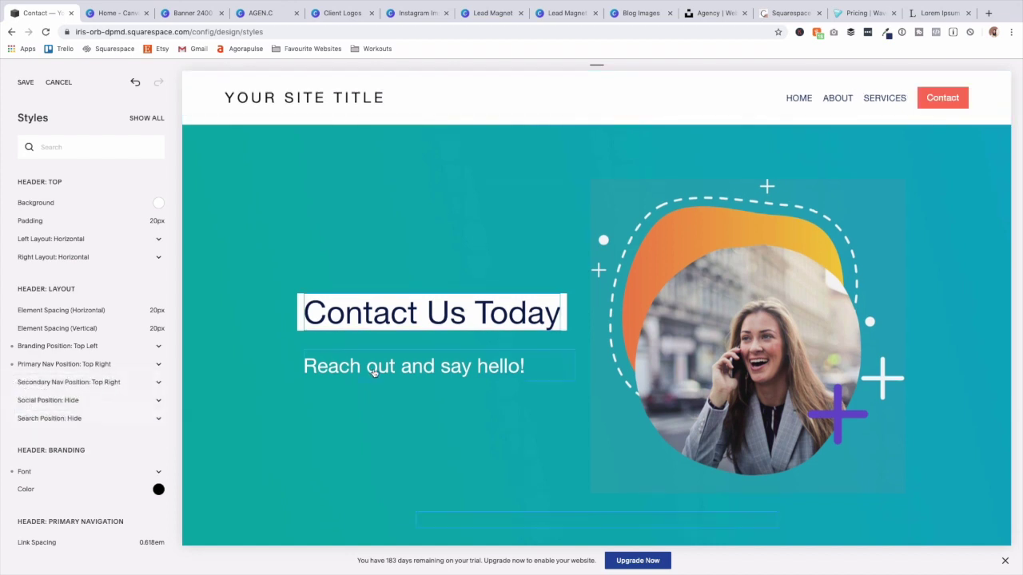
click(24, 83)
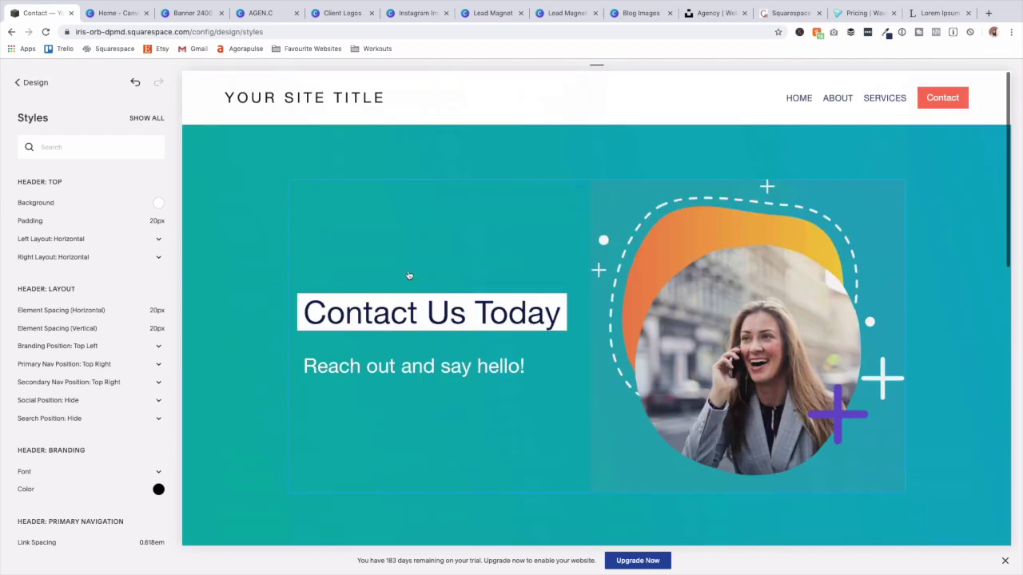
click(795, 103)
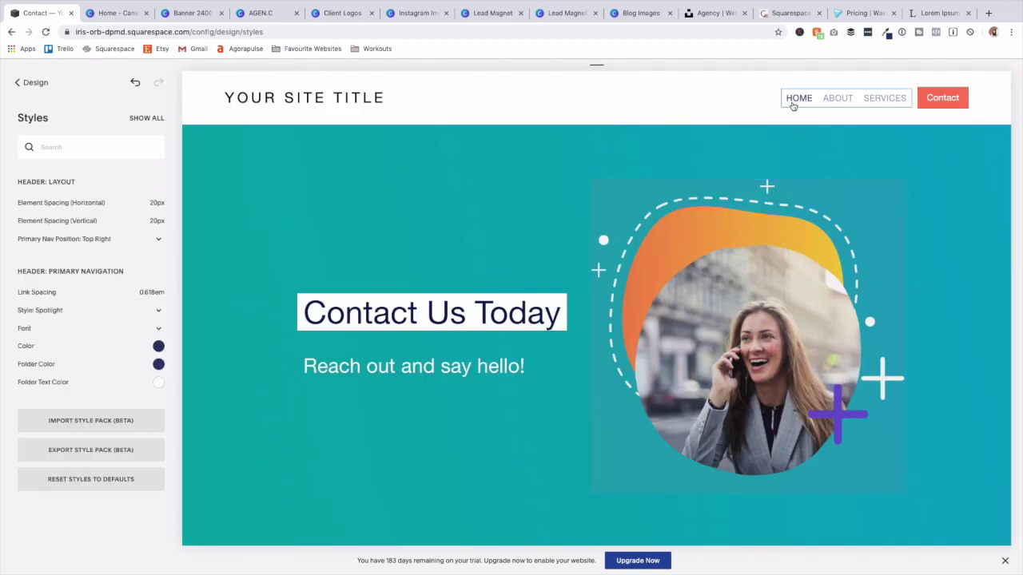
click(33, 83)
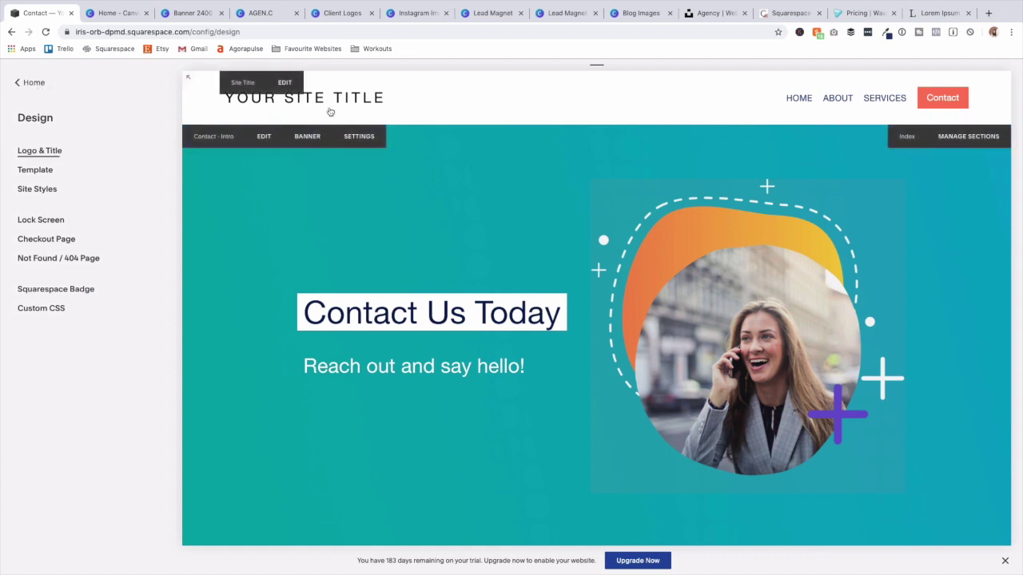
Replace 'Your Site Title' with Agen.C in the Logo & Title settings.
click(64, 153)
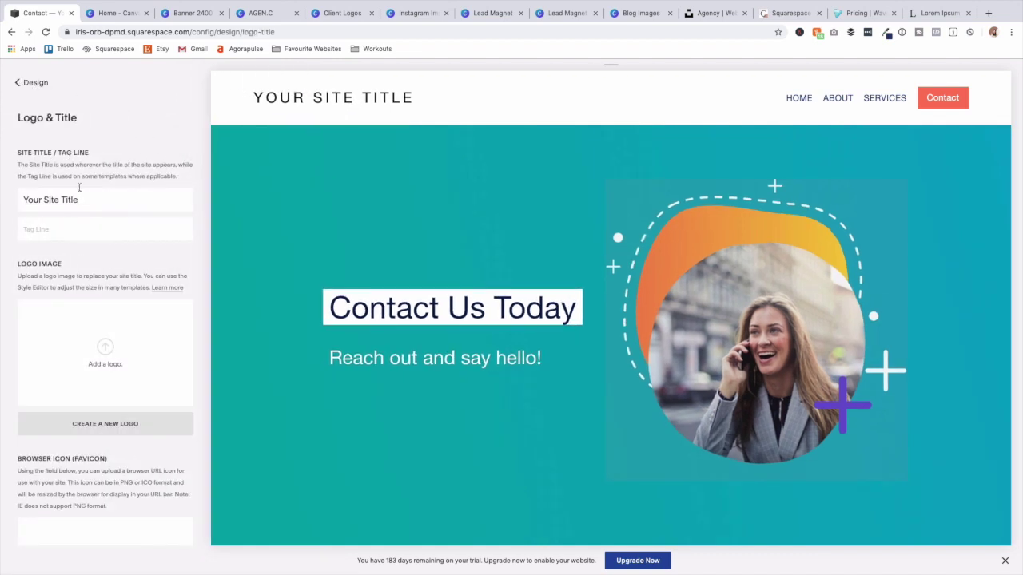
triple_click(91, 199)
text(Agen.C)
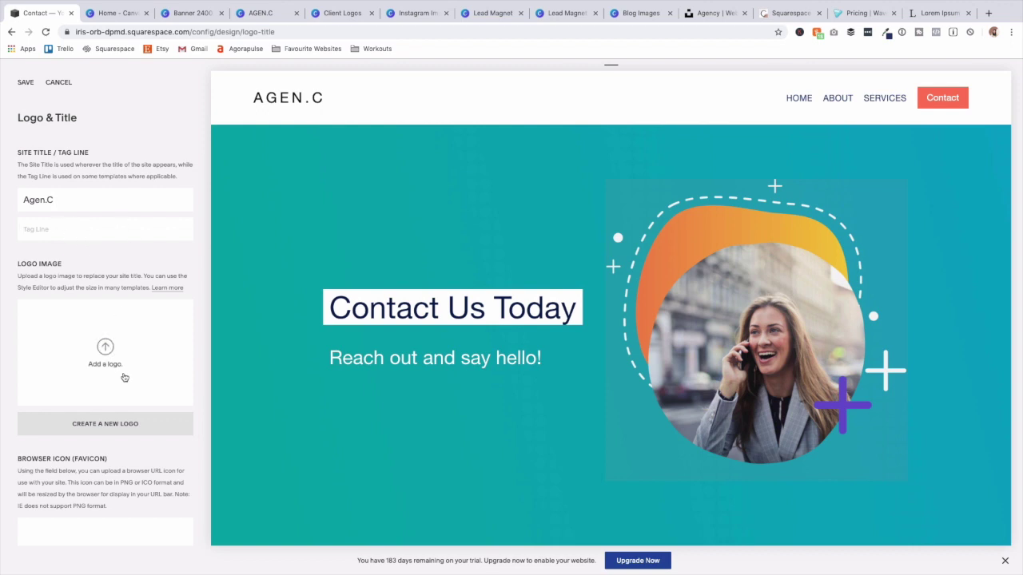
scroll(124, 376, down, 3)
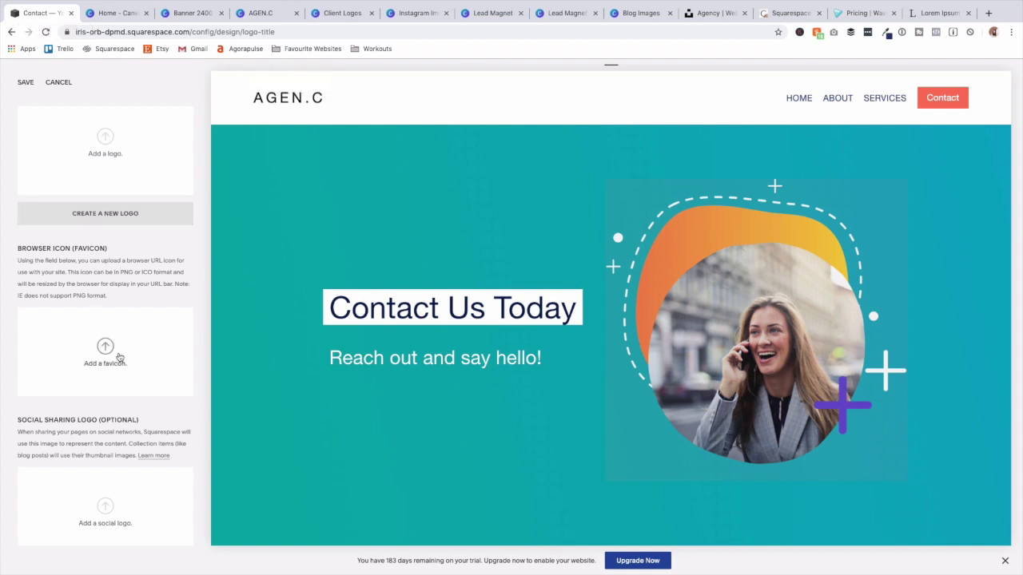
scroll(91, 456, up, 3)
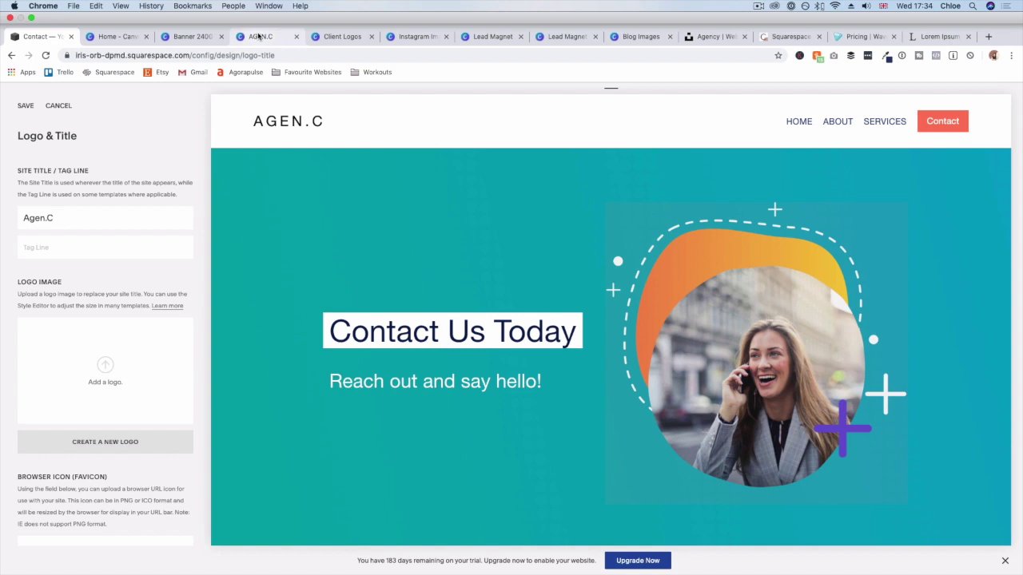
In the Canva Agen.C design, delete the three extra logo pages.
click(259, 36)
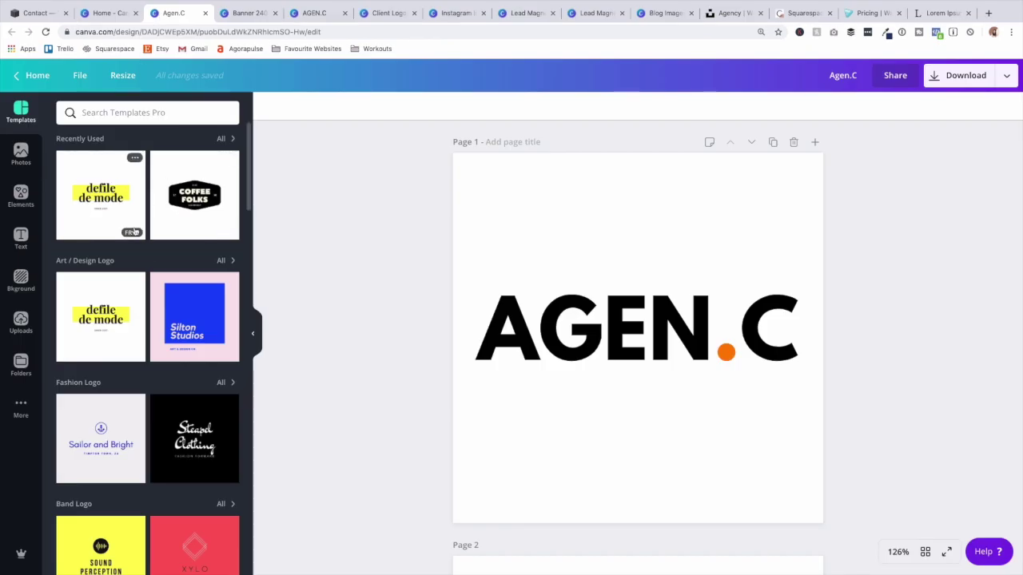
scroll(116, 194, down, 5)
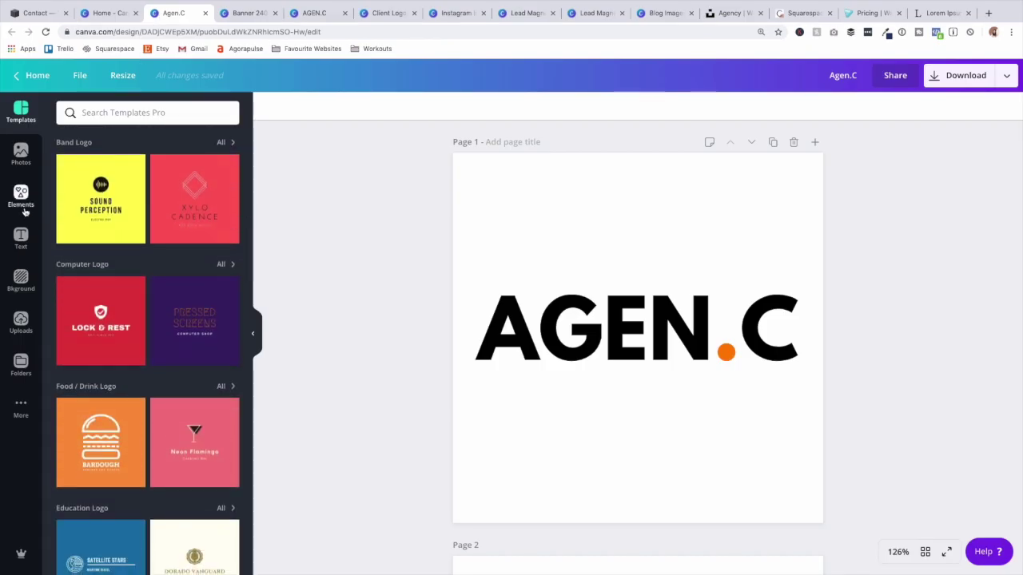
click(523, 362)
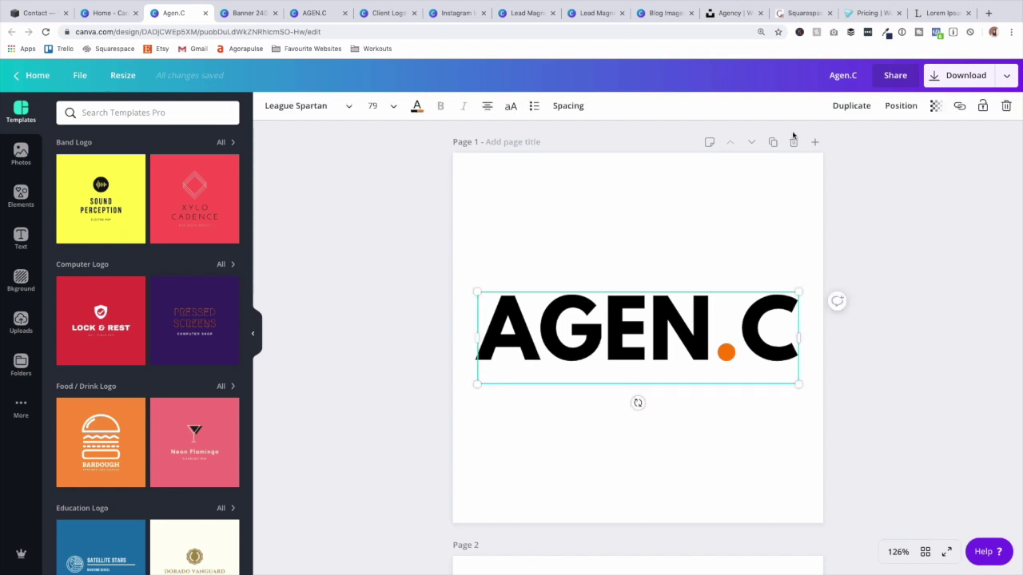
scroll(781, 327, down, 10)
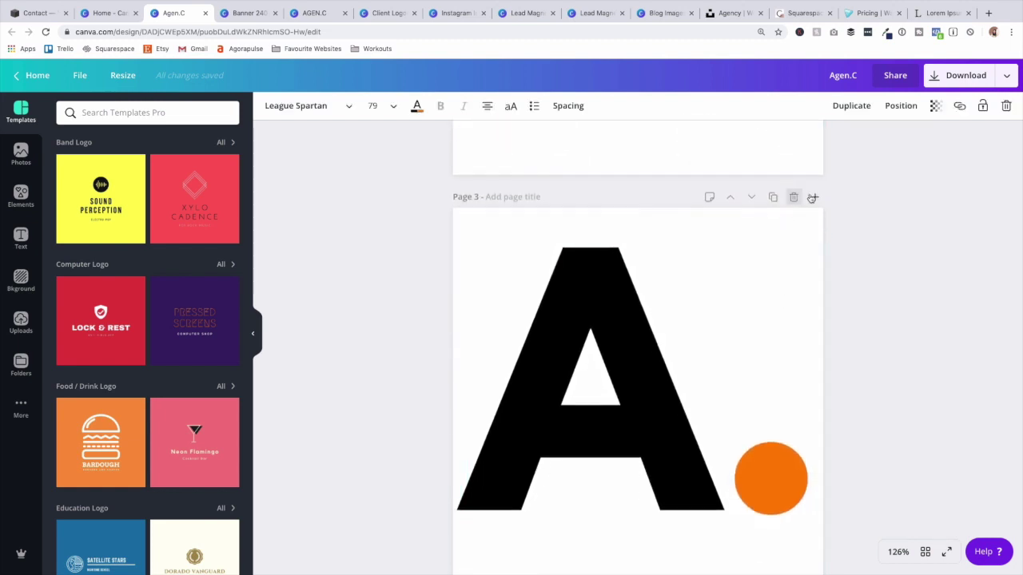
click(793, 196)
click(791, 196)
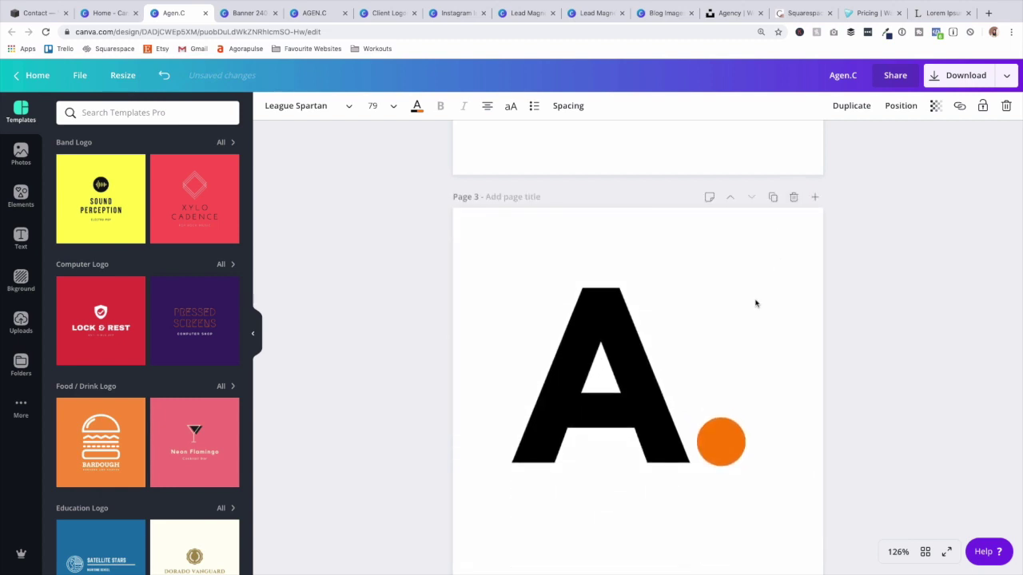
click(794, 197)
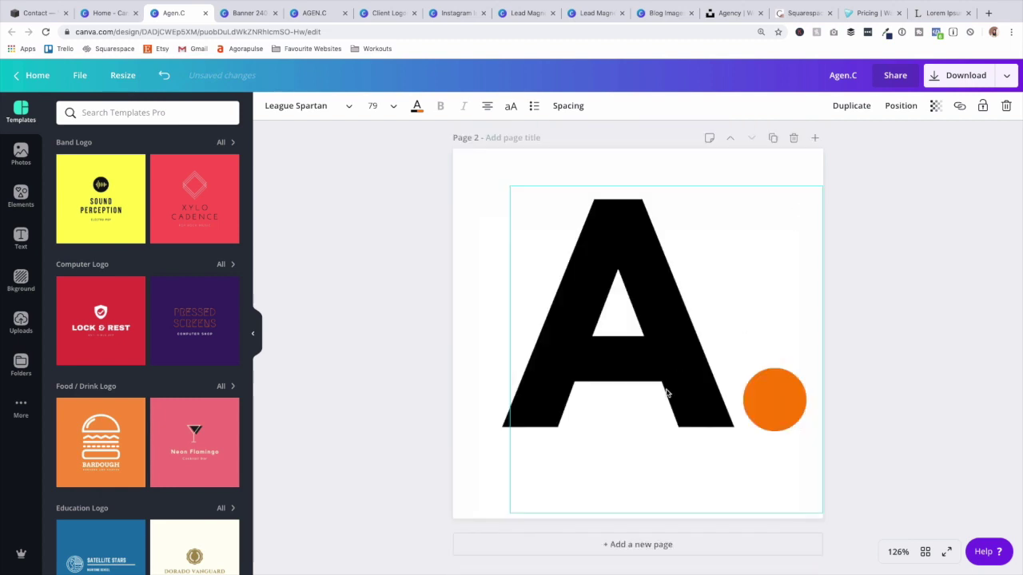
Add a new page with an 'Agen.C' heading converted to uppercase.
click(615, 545)
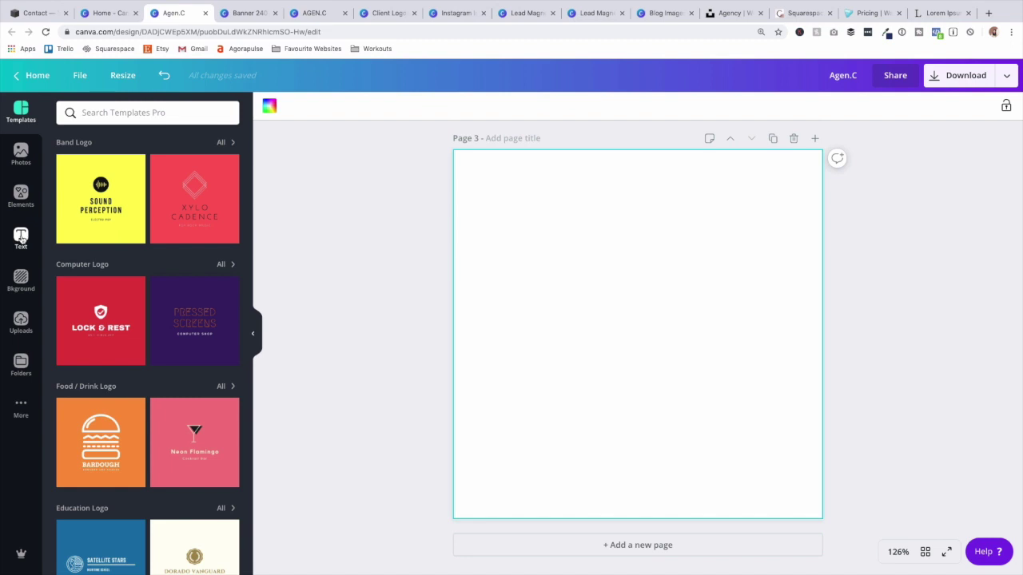
click(20, 237)
click(96, 156)
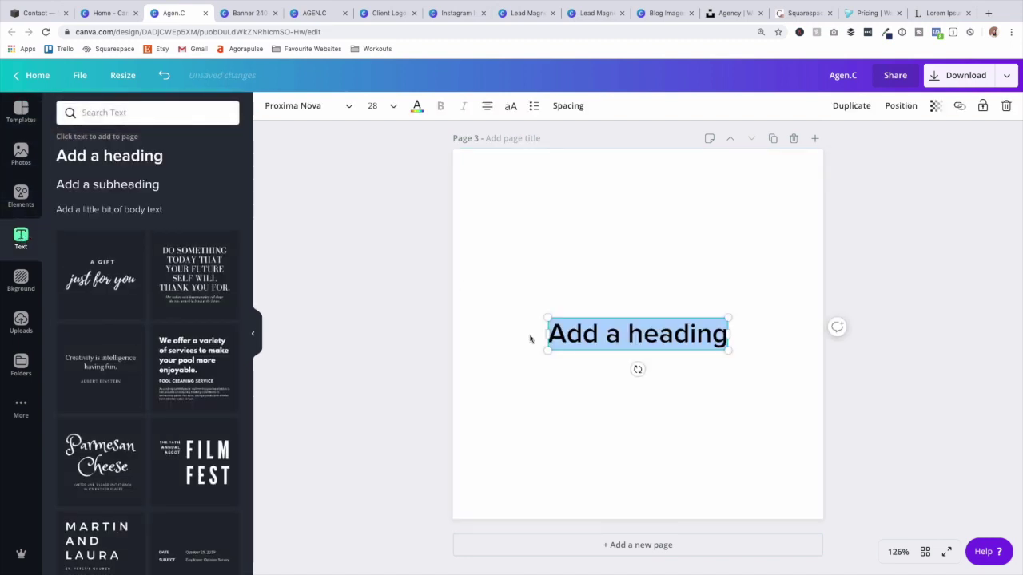
text(Agen.C)
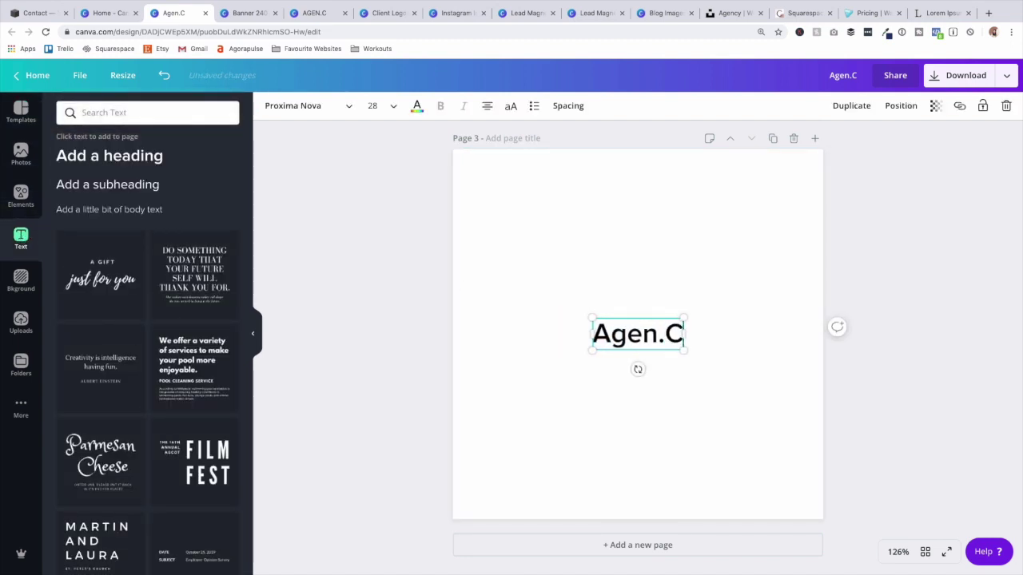
double_click(631, 334)
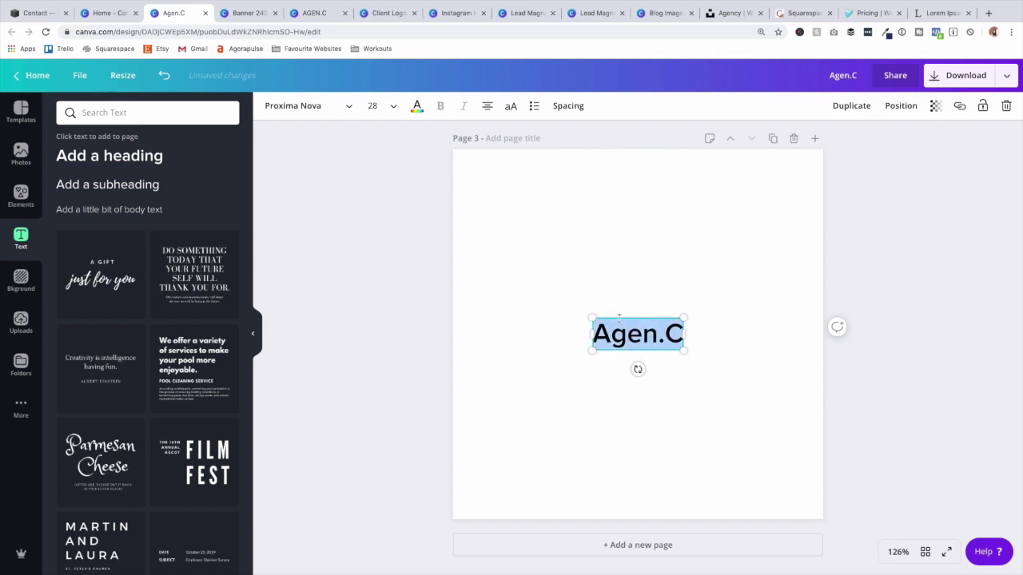
click(510, 105)
Set AGEN.C in League Spartan, enlarge it and centre it on the page.
click(330, 106)
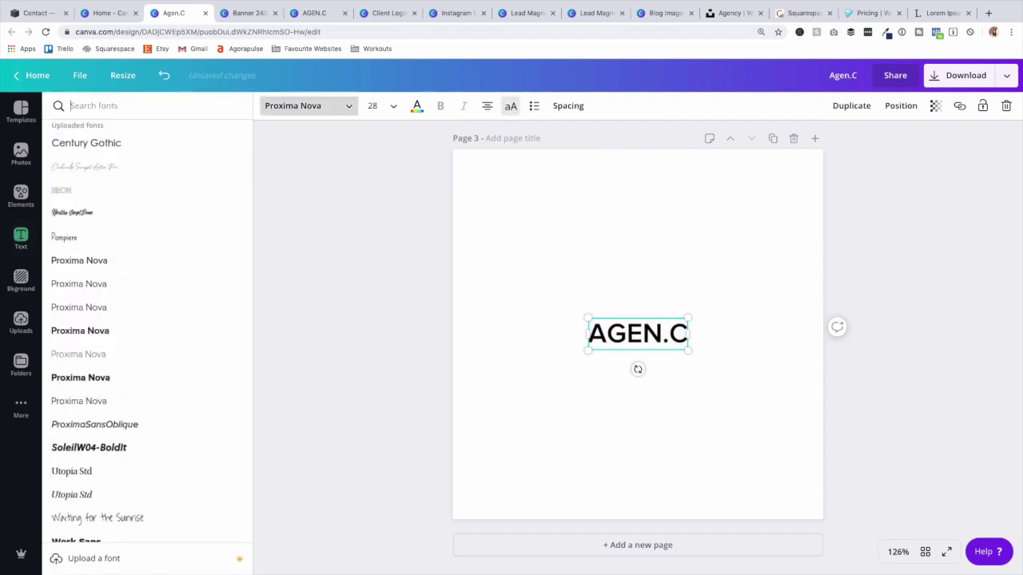
text(lea)
click(118, 206)
drag(587, 326, 349, 221)
drag(550, 322, 672, 348)
click(740, 352)
double_click(732, 346)
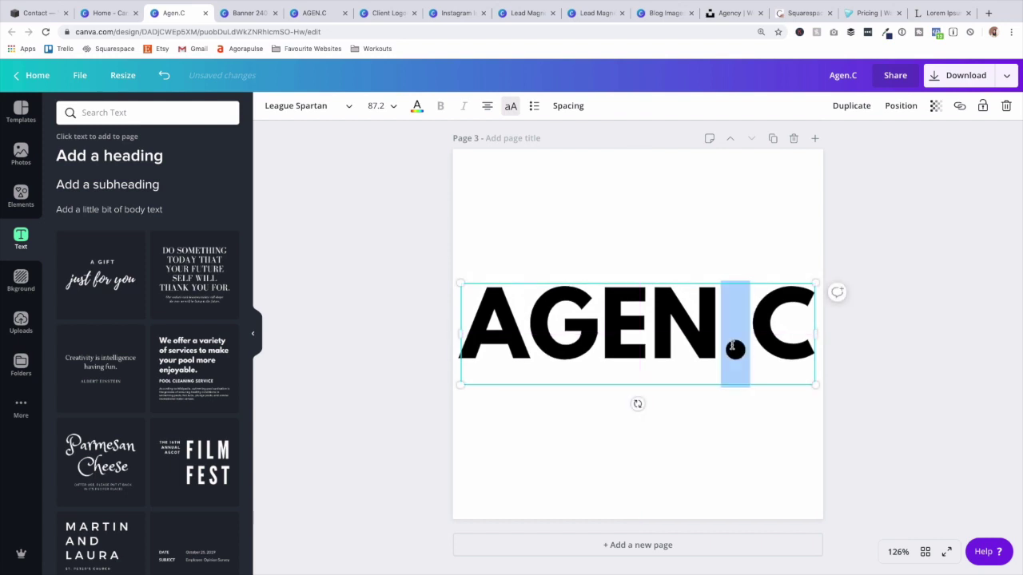
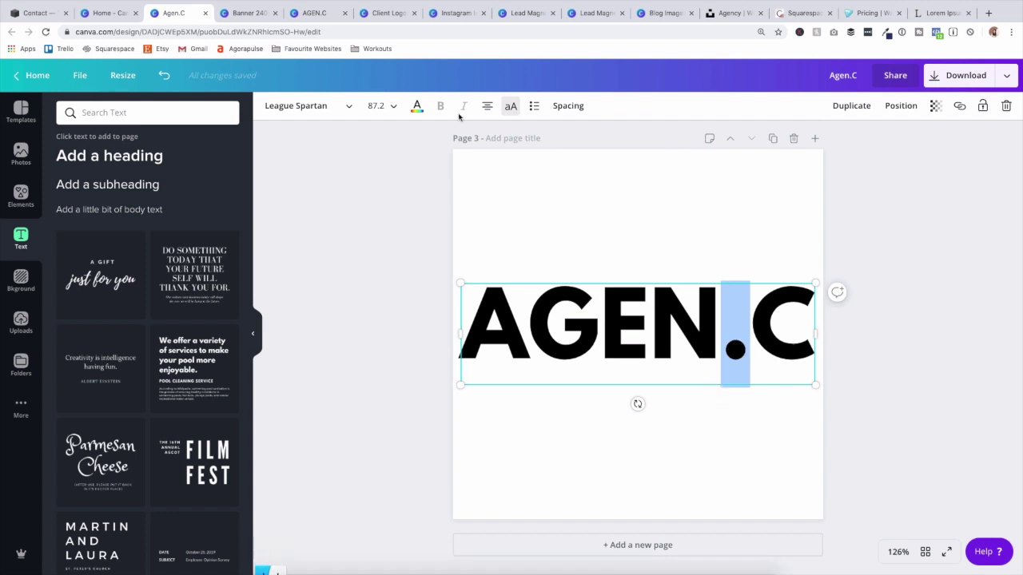
Colour the dot in AGEN.C orange.
click(416, 106)
click(130, 144)
click(338, 270)
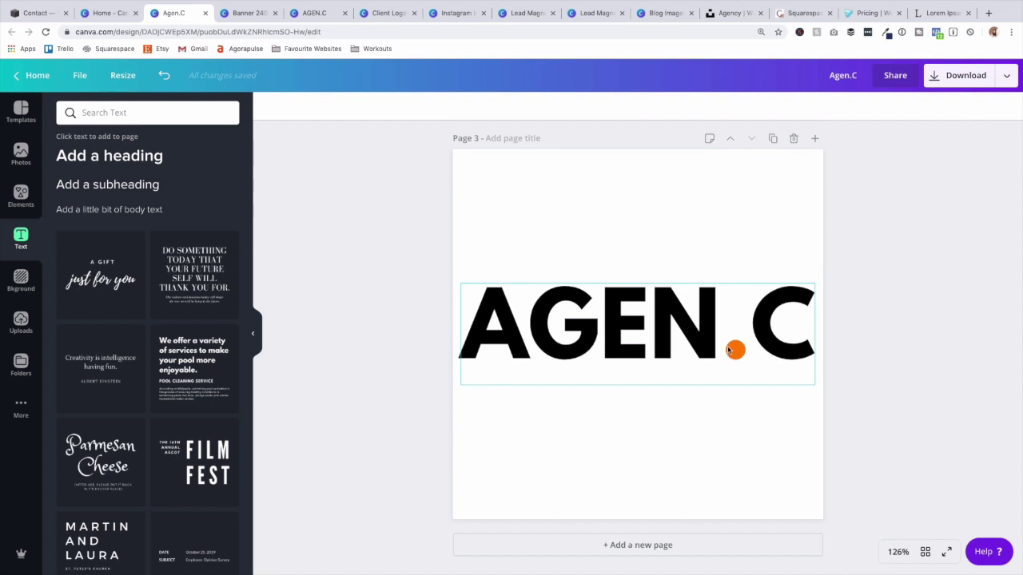
Duplicate the AGEN.C page and trim the copy's text down to just 'A.'.
click(772, 139)
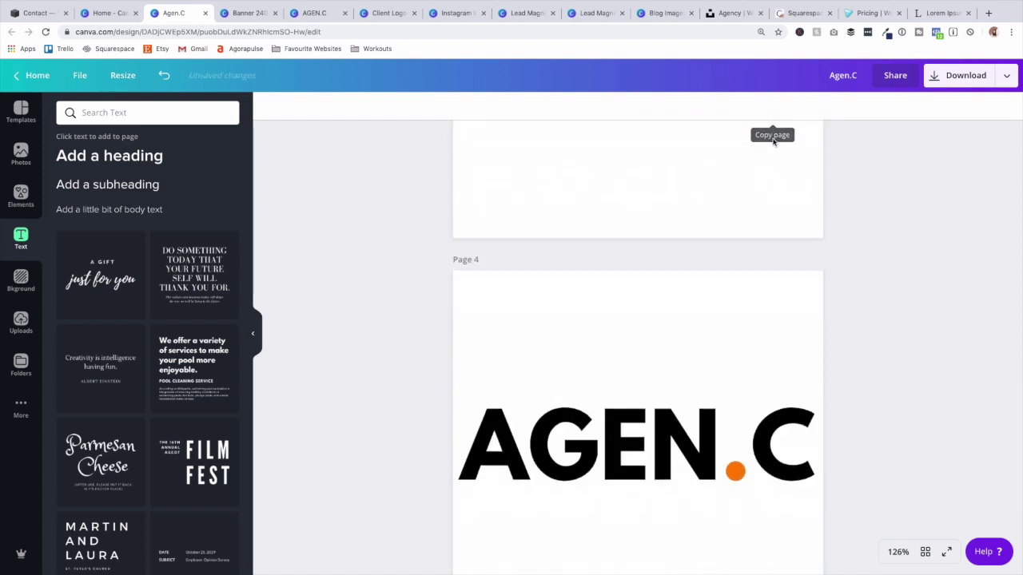
click(700, 331)
click(756, 325)
drag(755, 325, 797, 322)
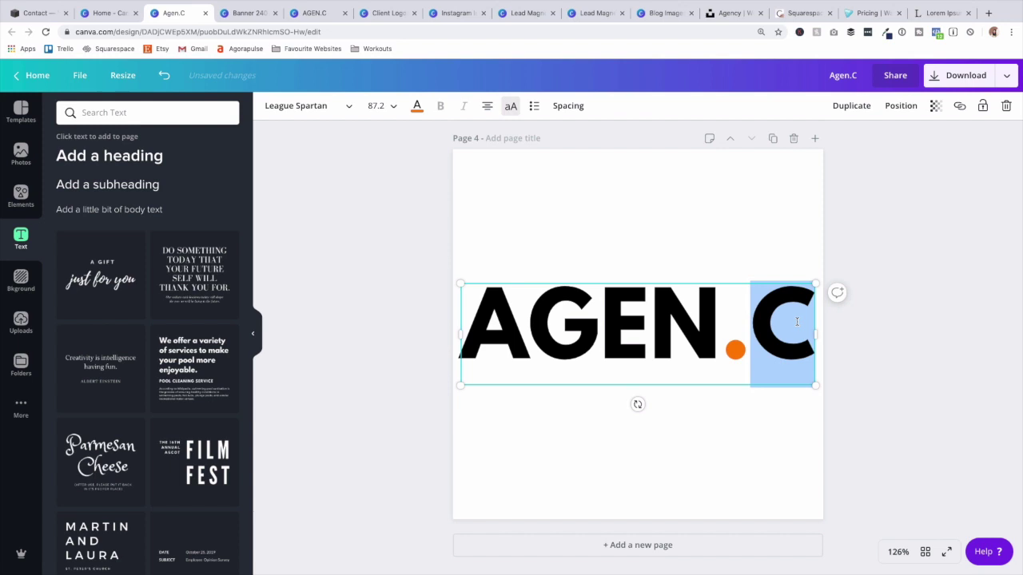
key(BackSpace)
key(Left)
key(BackSpace)
key(BackSpace)
key(BackSpace)
Enlarge the 'A.' monogram, move it down and right, then open the PNG download panel.
drag(589, 284, 319, 222)
drag(520, 194, 625, 287)
scroll(881, 285, up, 8)
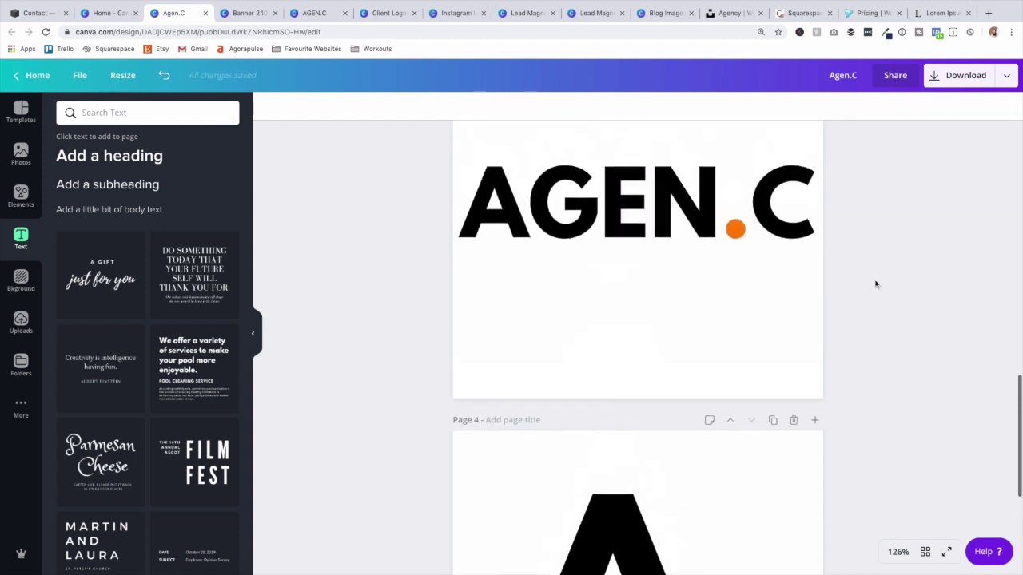
scroll(871, 285, up, 3)
click(949, 78)
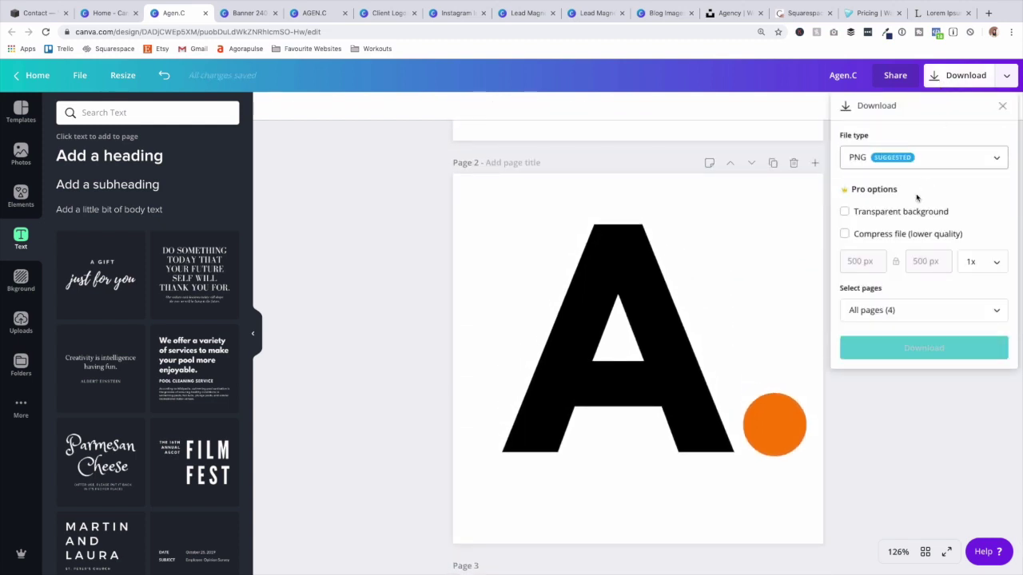
Upload Agen.C (1).png as the Squarespace site logo.
click(29, 13)
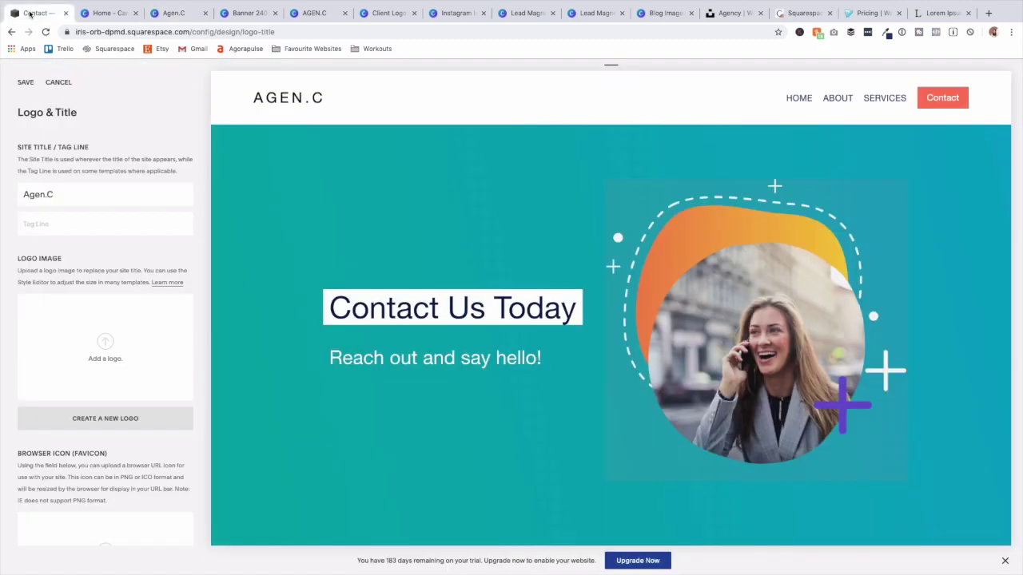
click(92, 357)
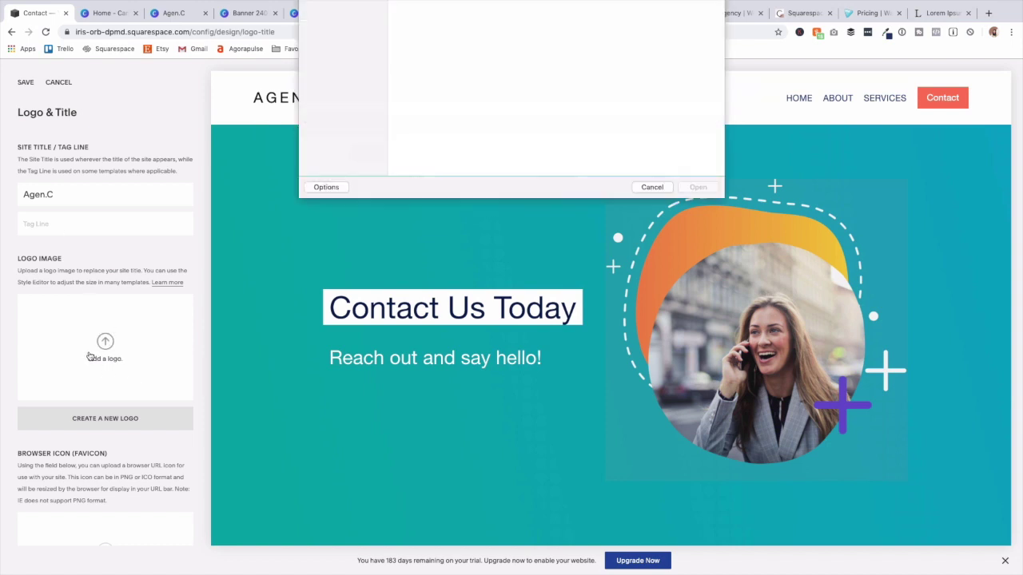
click(697, 463)
Set Agen.C (2).png as the browser favicon and save the logo changes.
scroll(105, 319, down, 5)
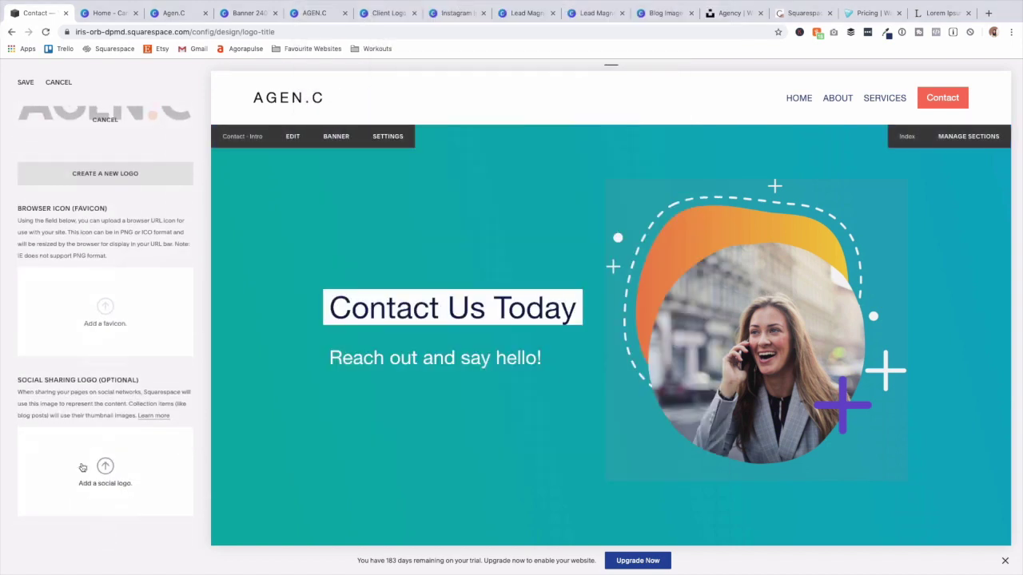
click(105, 320)
click(615, 48)
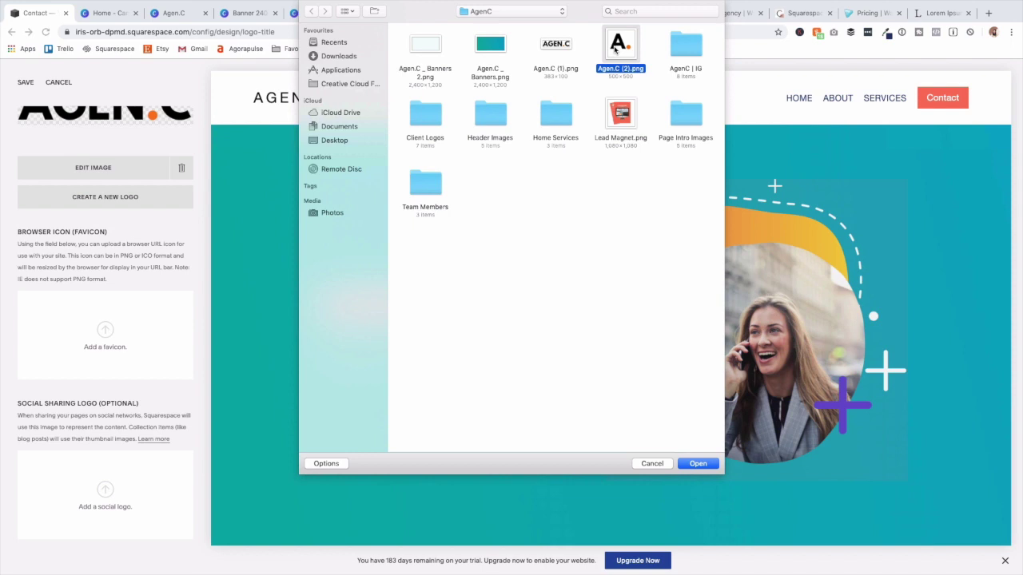
click(697, 464)
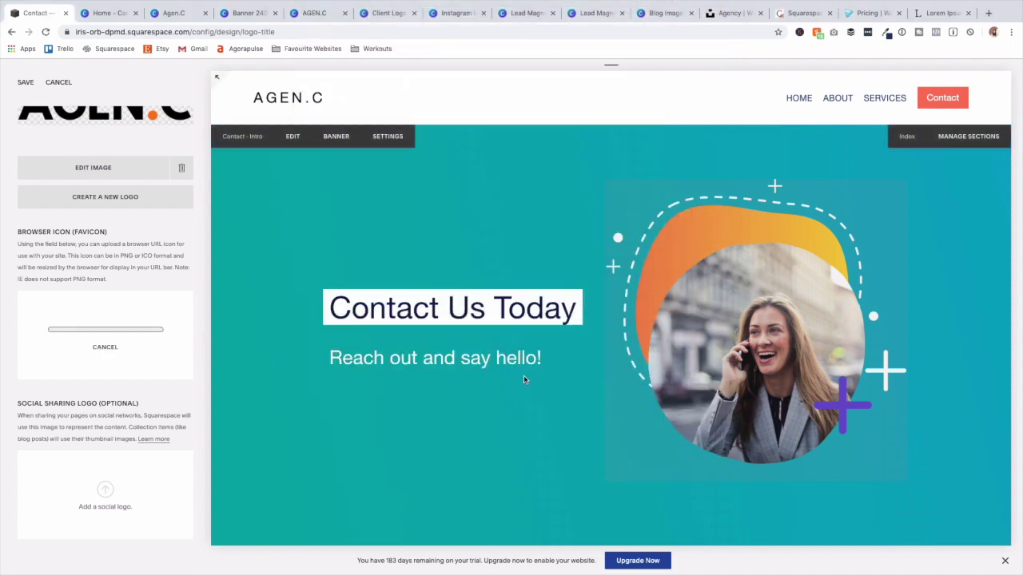
scroll(92, 401, up, 3)
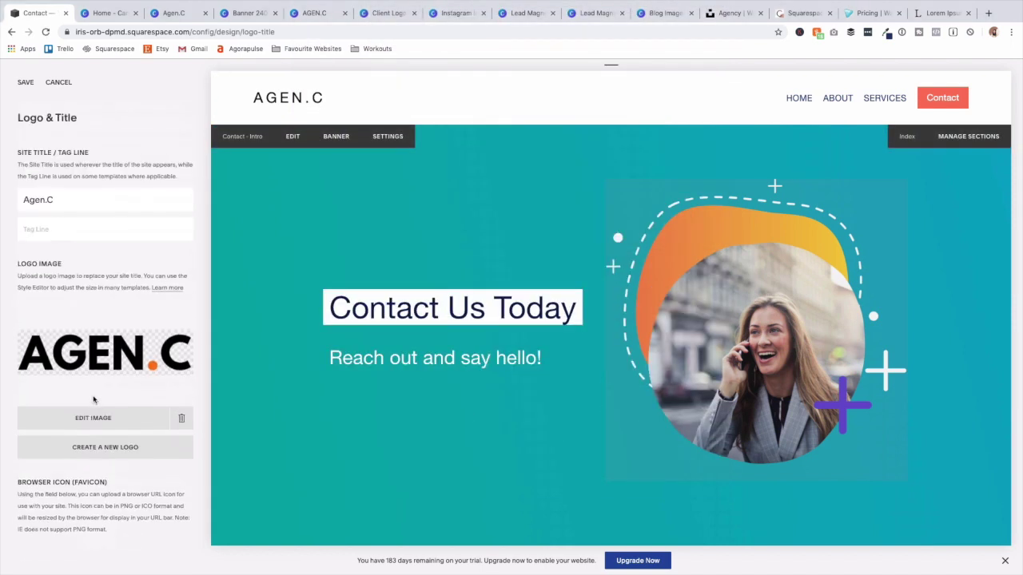
click(26, 84)
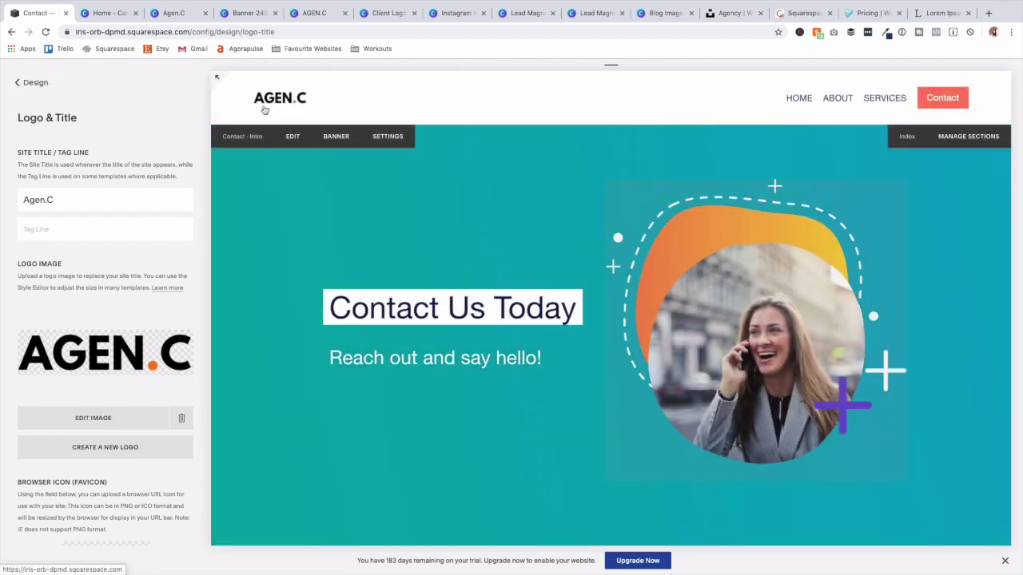
Increase the header Logo Width in Site Styles, save, and return to the Home menu.
click(29, 84)
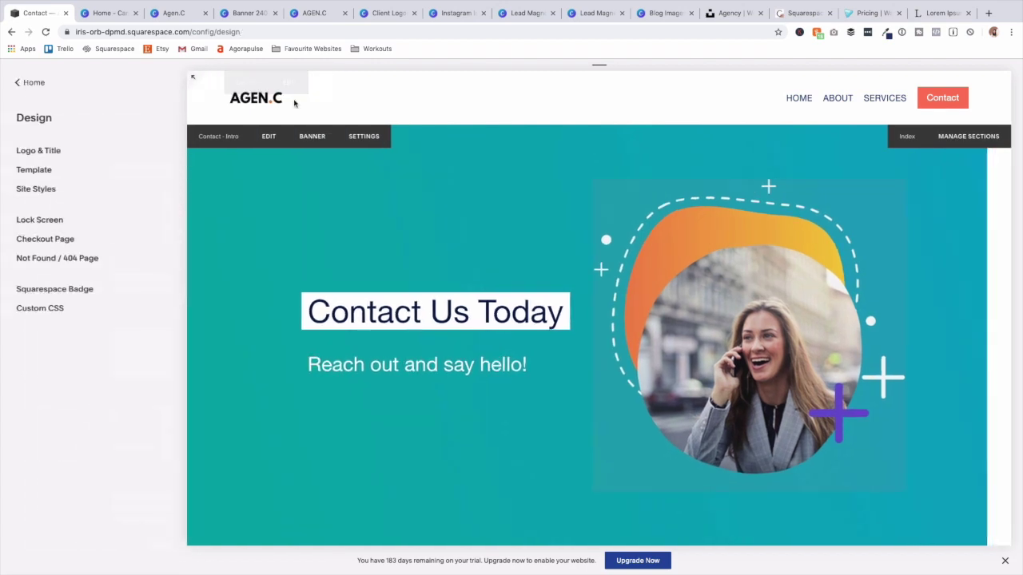
click(52, 191)
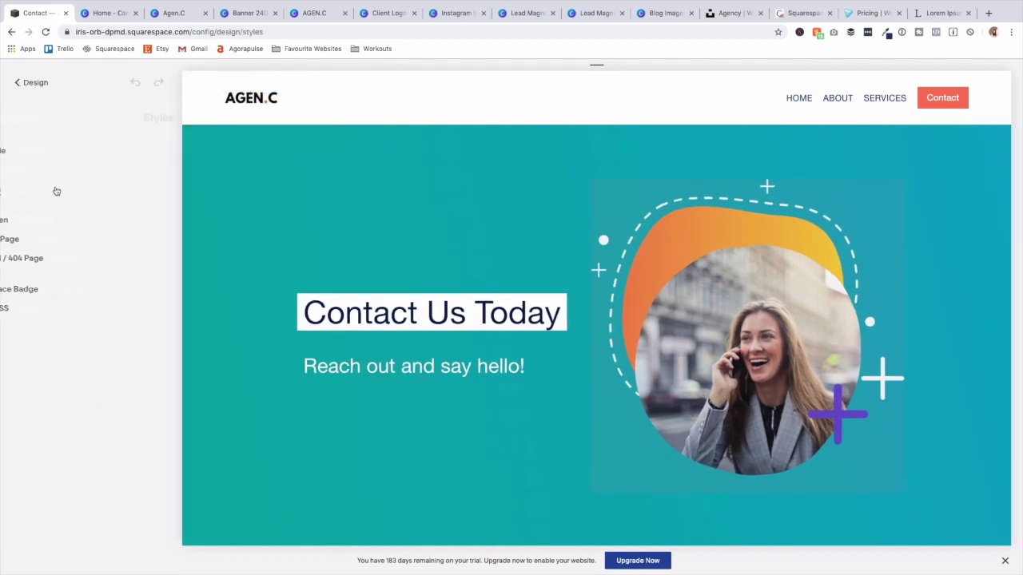
click(291, 104)
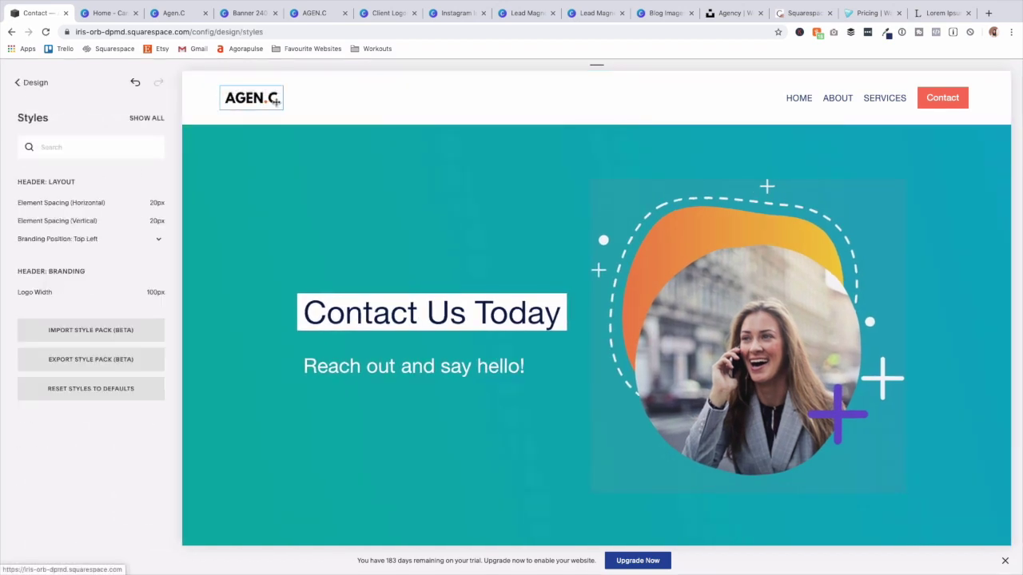
drag(279, 98, 341, 103)
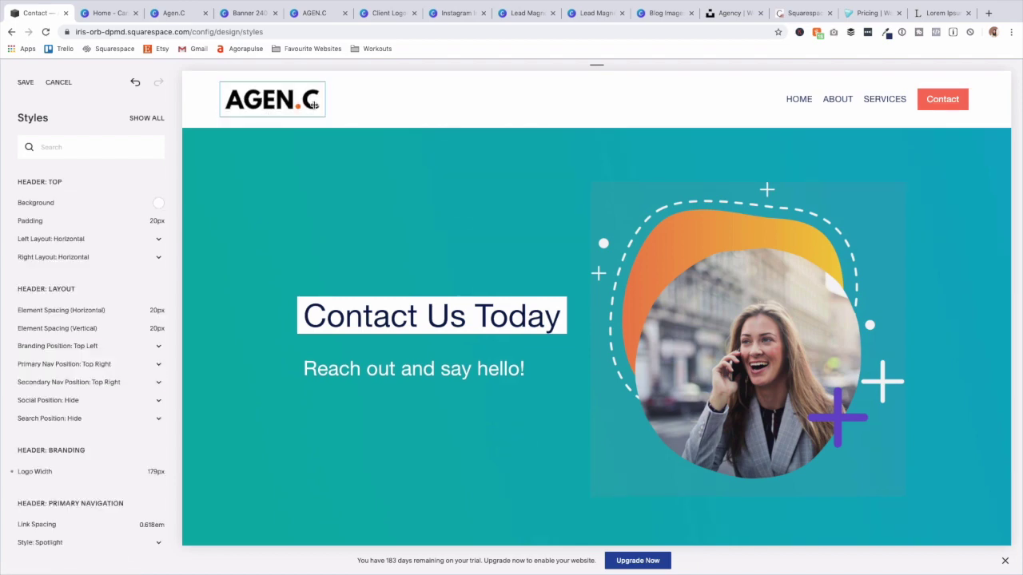
click(323, 204)
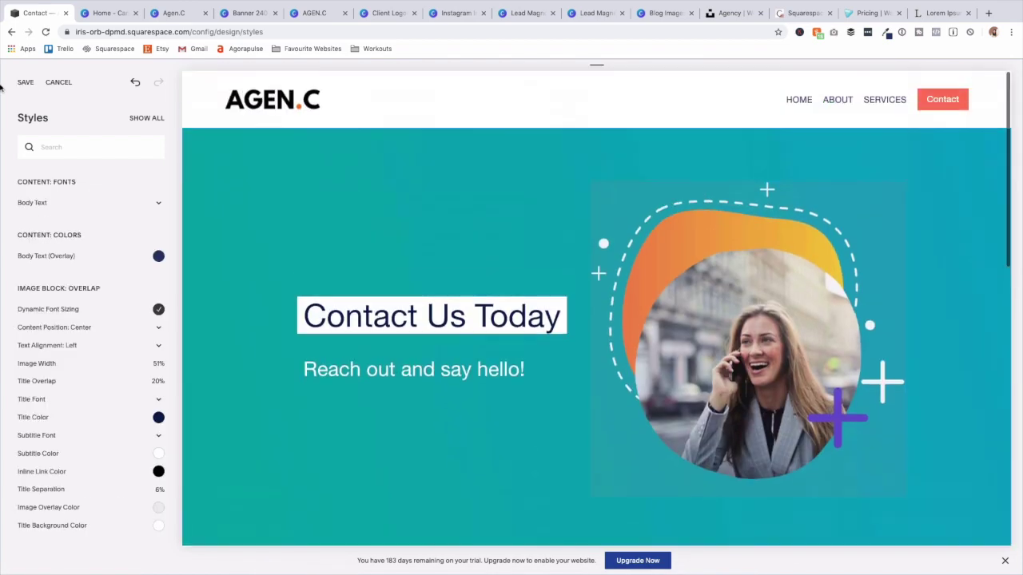
click(25, 83)
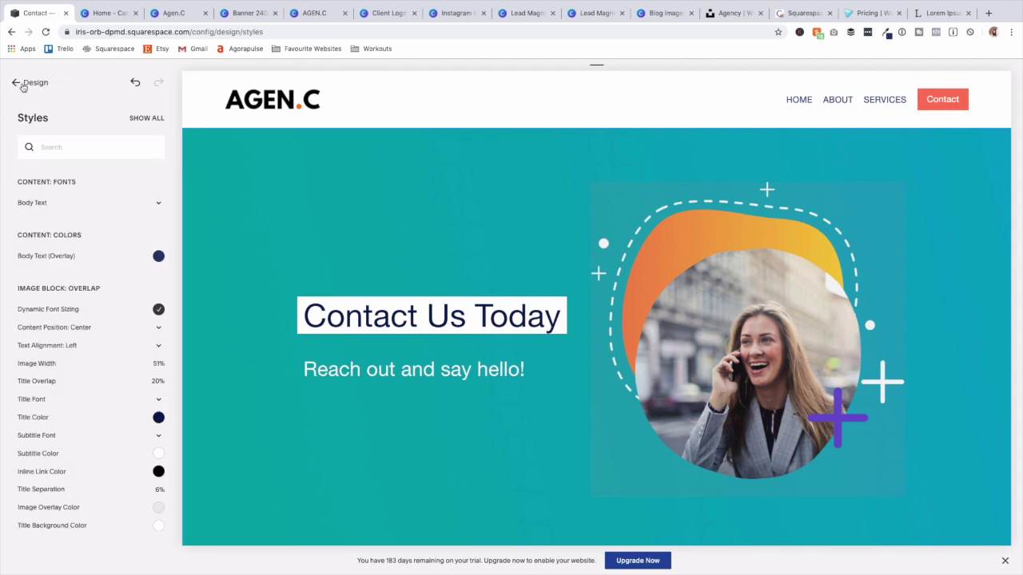
click(20, 84)
click(30, 94)
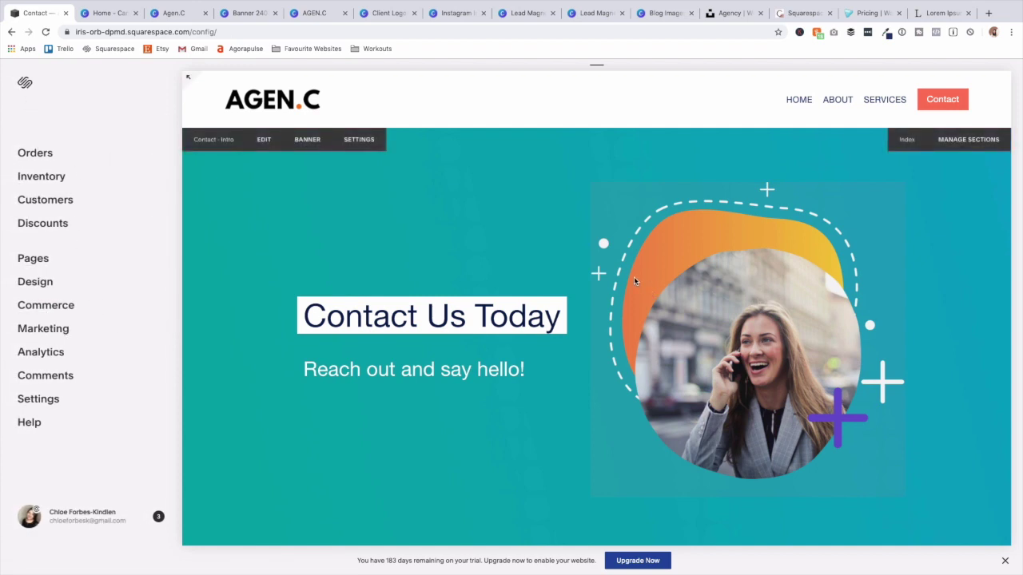
Turn on LinkedIn, StumbleUpon and Tumblr share buttons, save, and go back to the main menu.
click(52, 334)
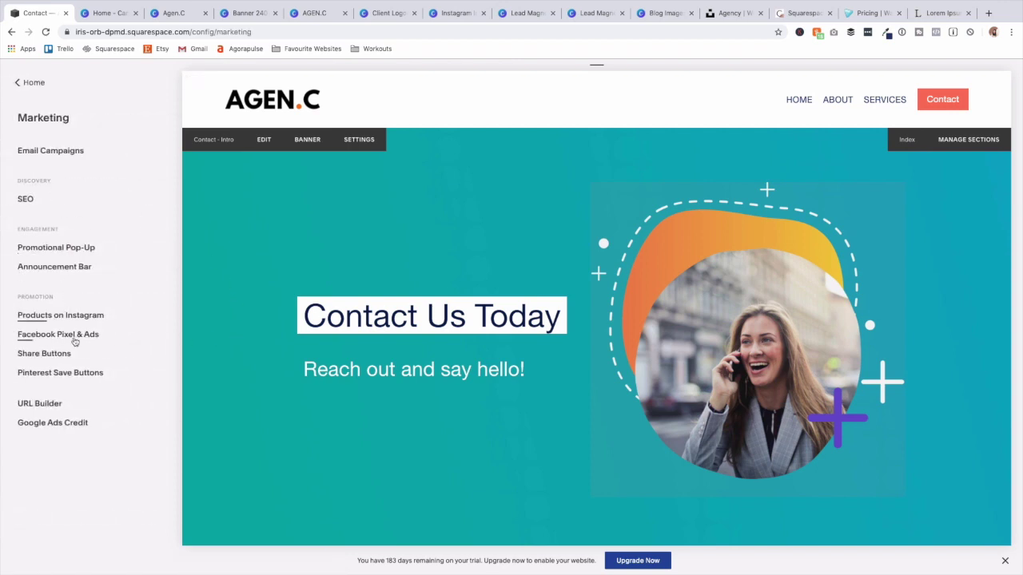
click(44, 354)
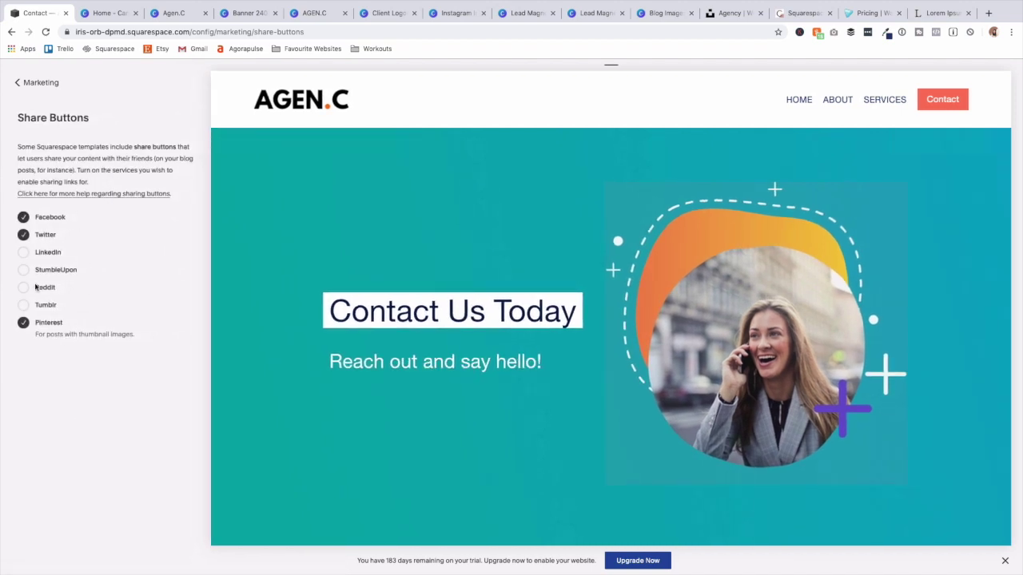
click(20, 254)
click(22, 271)
click(25, 305)
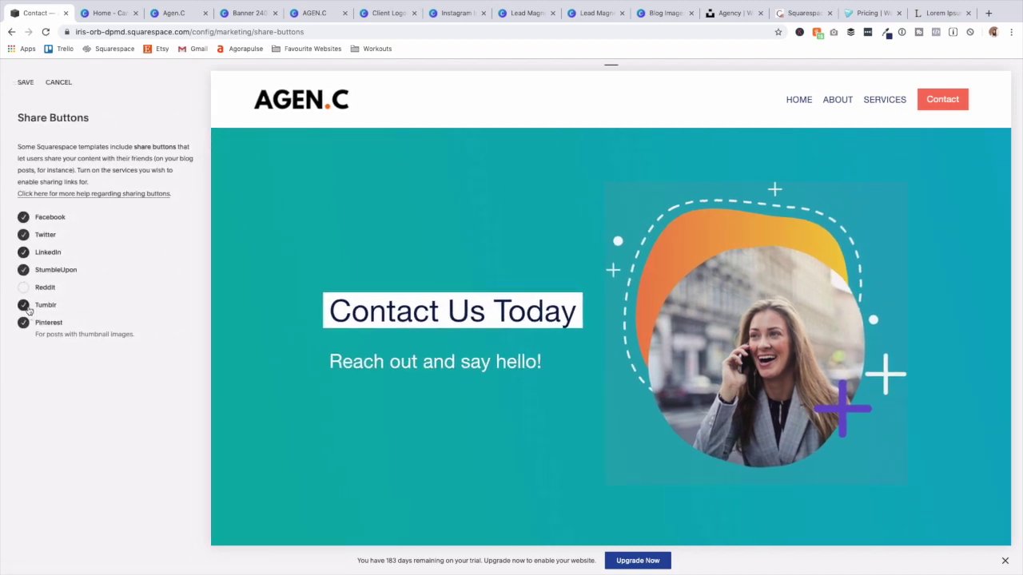
click(25, 83)
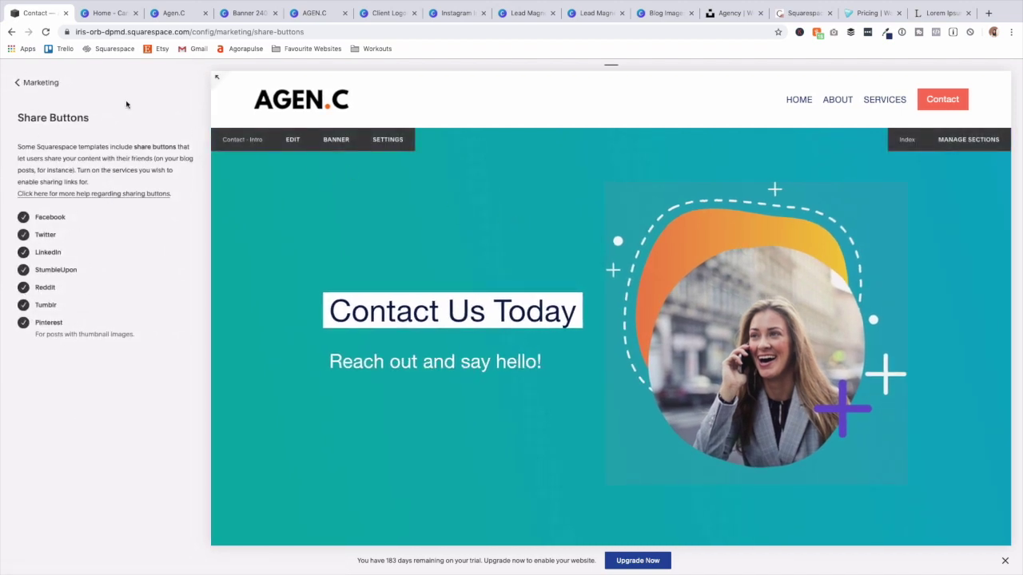
click(40, 83)
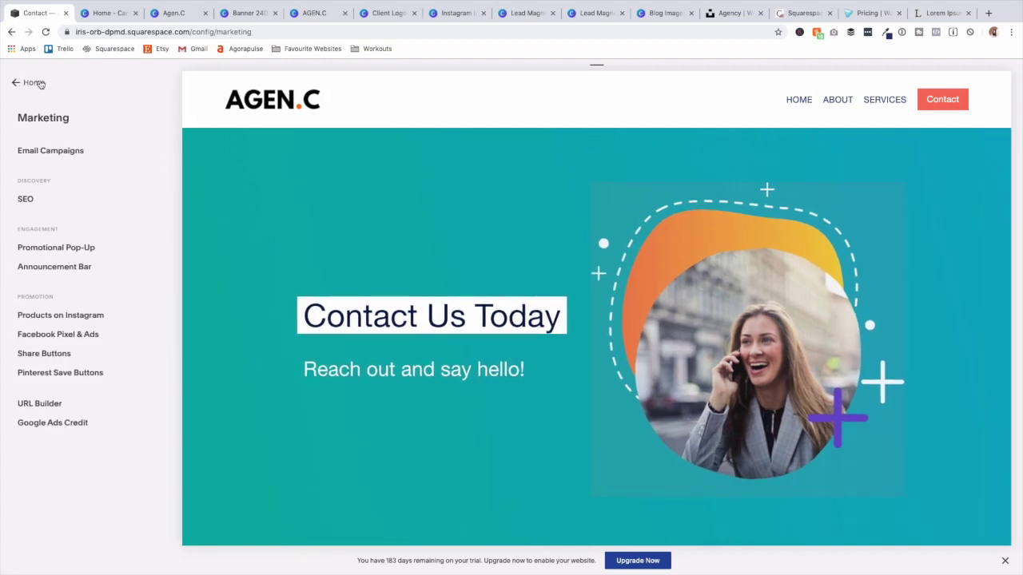
click(39, 83)
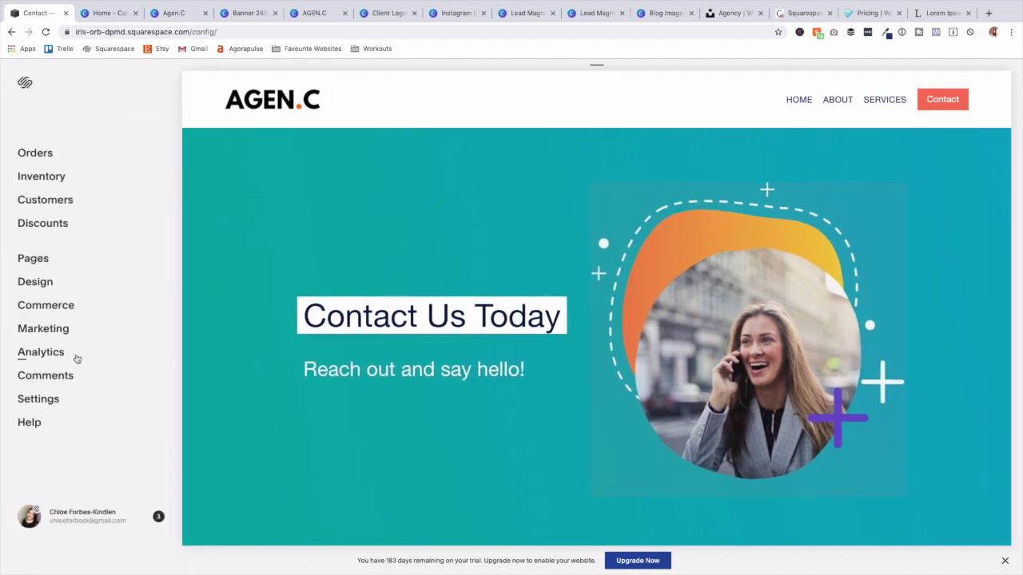
Add a Blog page named 'Blog' to the primary navigation.
click(41, 262)
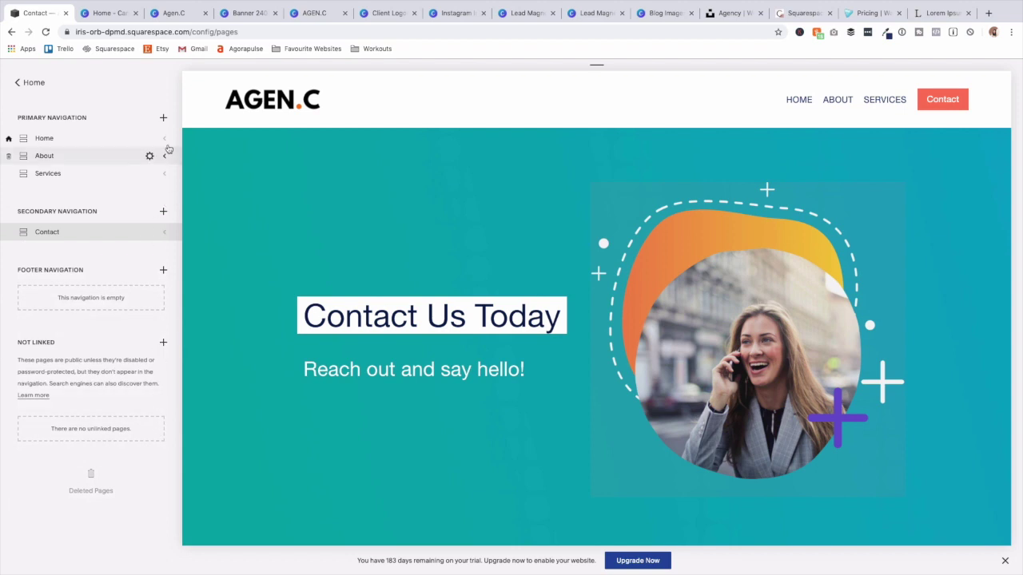
click(163, 119)
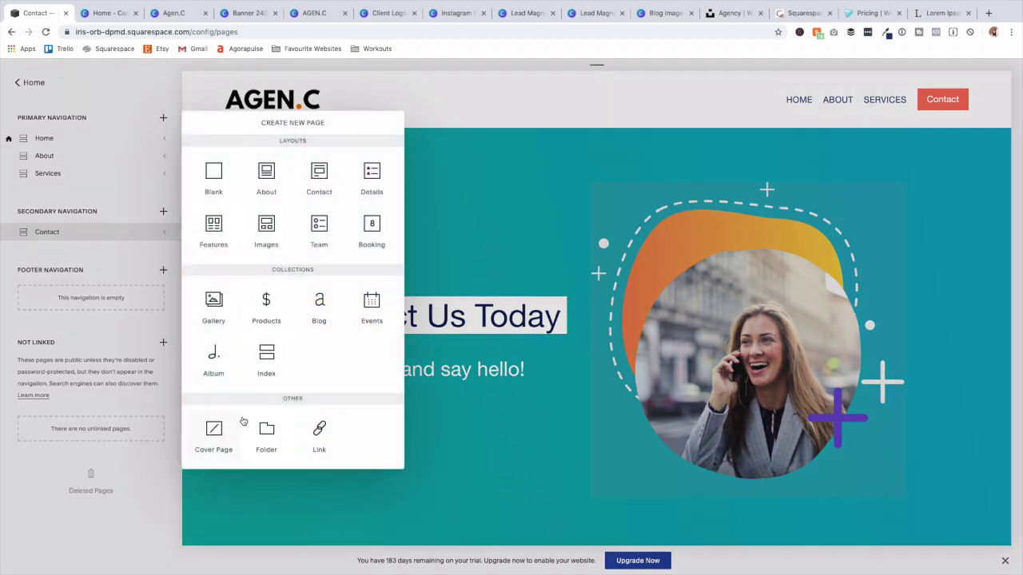
click(320, 300)
text(Blog)
key(Return)
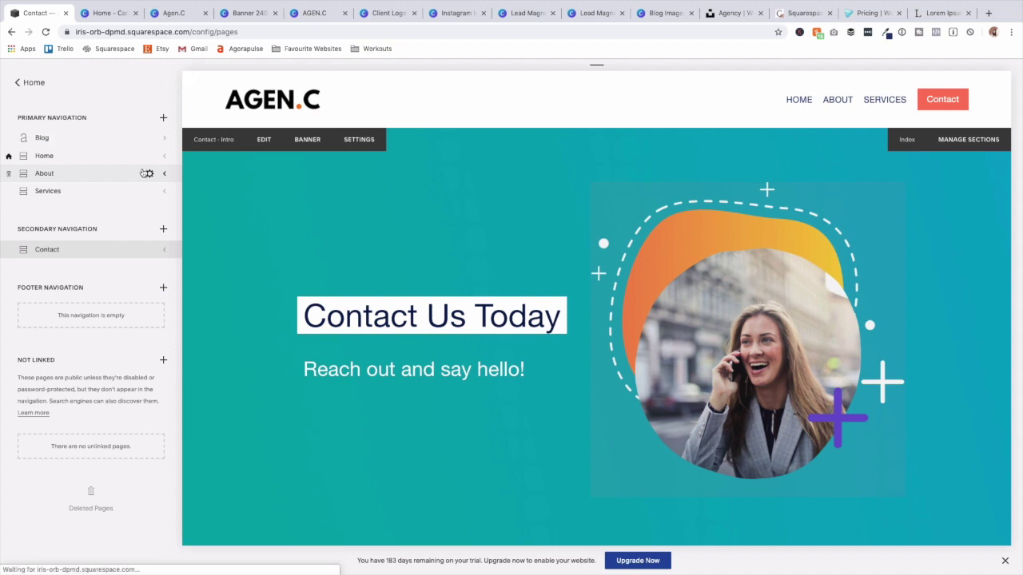
Start a post titled 'New Blog Post' and paste two Lorem ipsum paragraphs into its body.
click(187, 118)
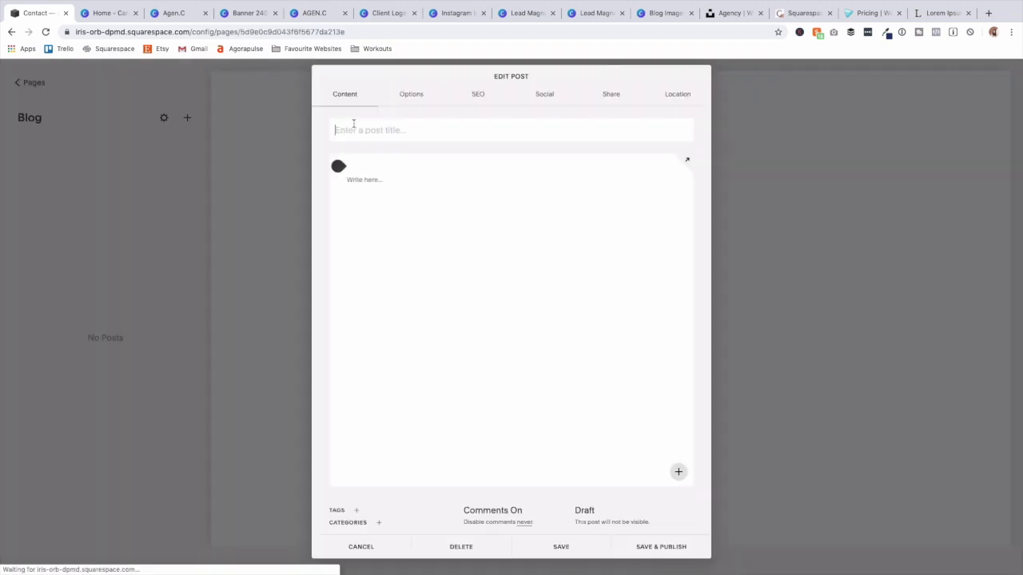
text(New Blog Post)
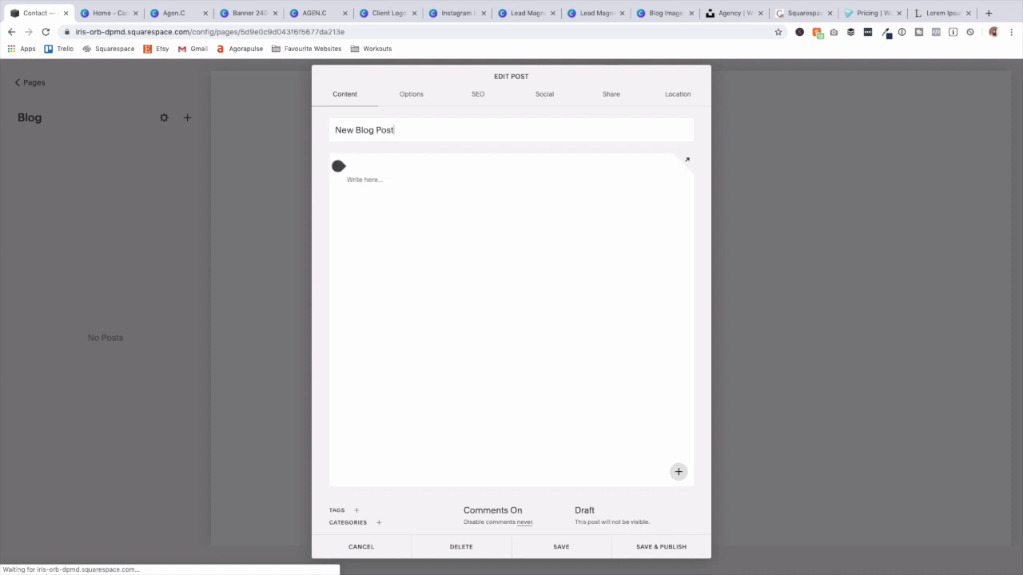
mouse_move(834, 5)
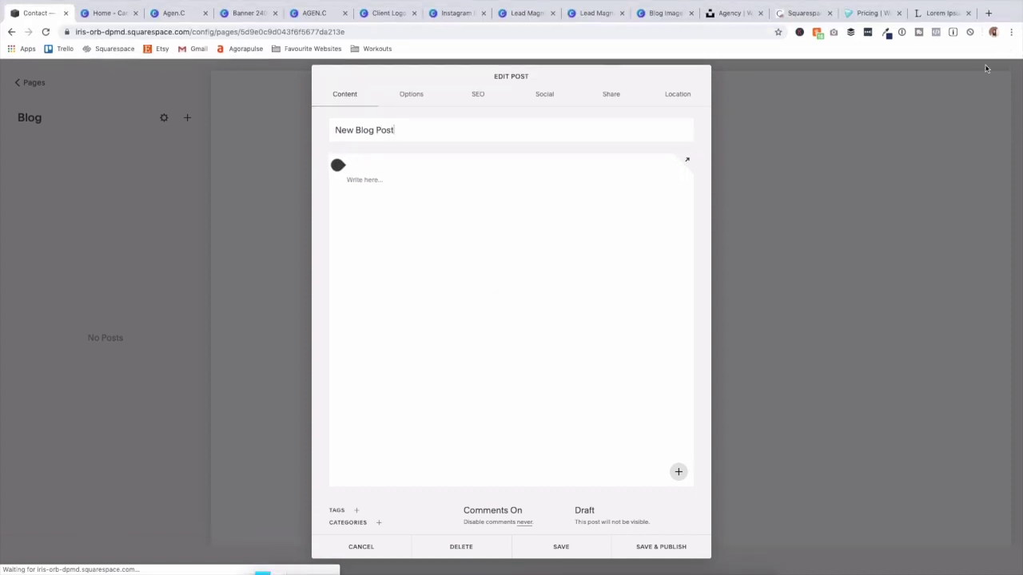
click(364, 180)
text("Lorem ipsum dolor sit amet, consectetur adipiscing elit, sed do eiusmod tempor incididunt ut labore et dolore magna aliqua. Ut enim ad minim veniam, quis nostrud exercitation ullamco laboris nisi ut aliquip ex ea commodo consequat. Duis aute irure dolor in reprehenderit in voluptate velit esse cillum dolore eu fugiat nulla pariatur. Excepteur sint occaecat cupidatat non proident, sunt in culpa qui officia deserunt mollit anim id est laborum.")
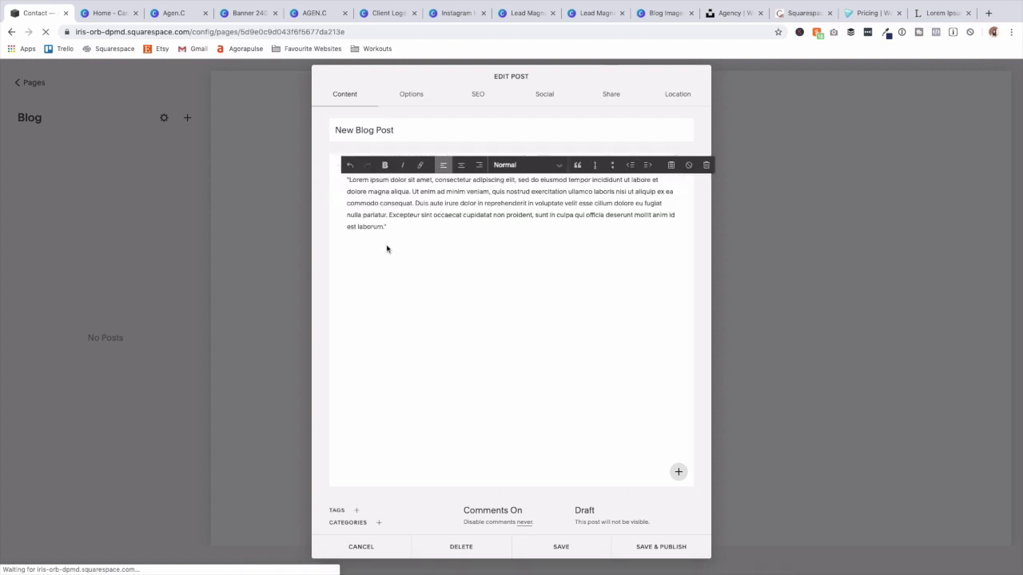
text("Lorem ipsum dolor sit amet, consectetur adipiscing elit, sed do eiusmod tempor incididunt ut labore et dolore magna aliqua. Ut enim ad minim veniam, quis nostrud exercitation ullamco laboris nisi ut aliquip ex ea commodo consequat. Duis aute irure dolor in reprehenderit in voluptate velit esse cillum dolore eu fugiat nulla pariatur. Excepteur sint occaecat cupidatat non proident, sunt in culpa qui officia deserunt mollit anim id est laborum.")
key(super+z)
text("Lorem ipsum dolor sit amet, consectetur adipiscing elit, sed do eiusmod tempor incididunt ut labore et dolore magna aliqua. Ut enim ad minim veniam, quis nostrud exercitation ullamco laboris nisi ut aliquip ex ea commodo consequat. Duis aute irure dolor in reprehenderit in voluptate velit esse cillum dolore eu fugiat nulla pariatur. Excepteur sint occaecat cupidatat non proident, sunt in culpa qui officia deserunt mollit anim id est laborum.")
Download only Page 1 of the Canva Blog Images design as a PNG.
click(657, 13)
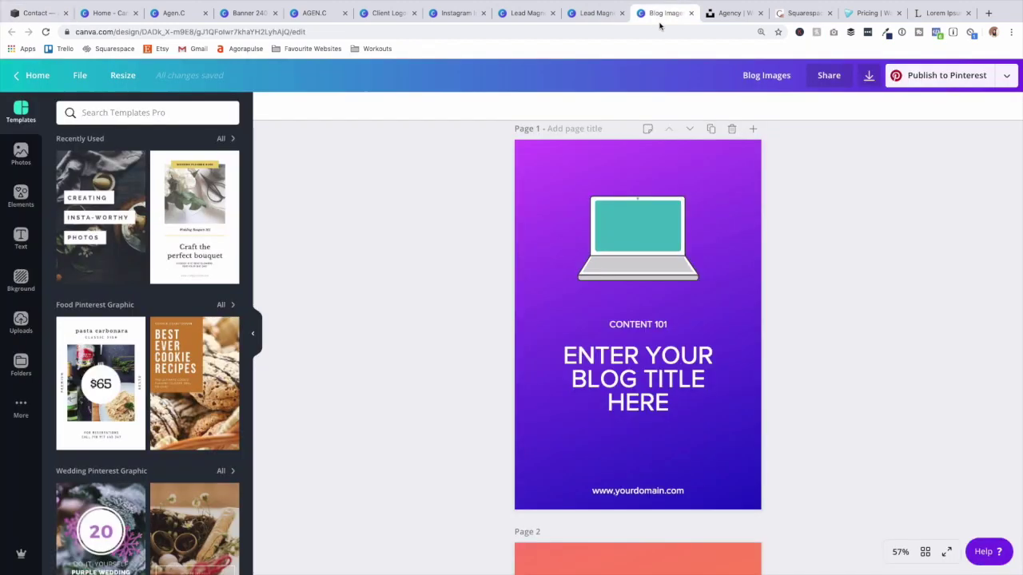
click(869, 79)
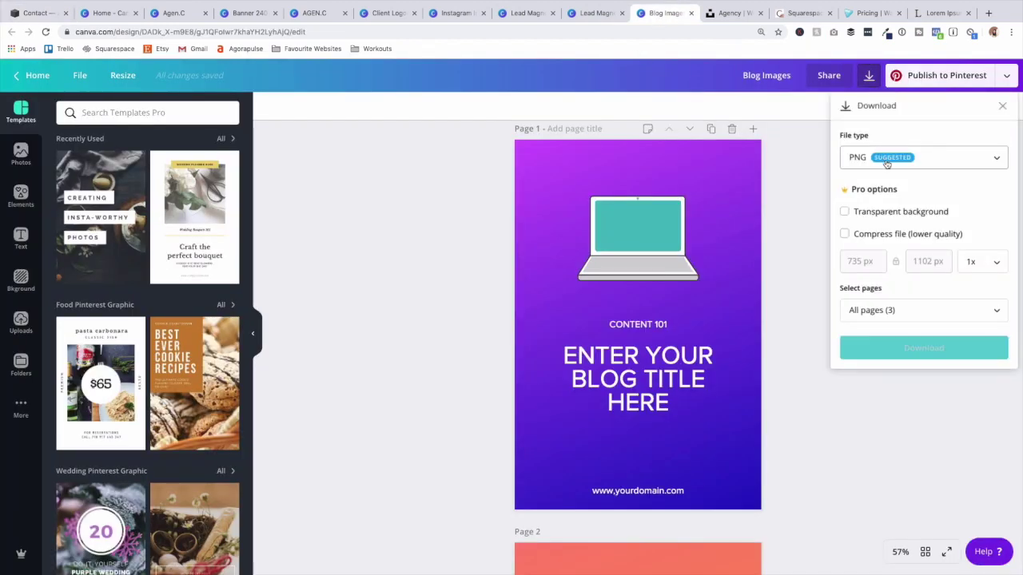
click(876, 313)
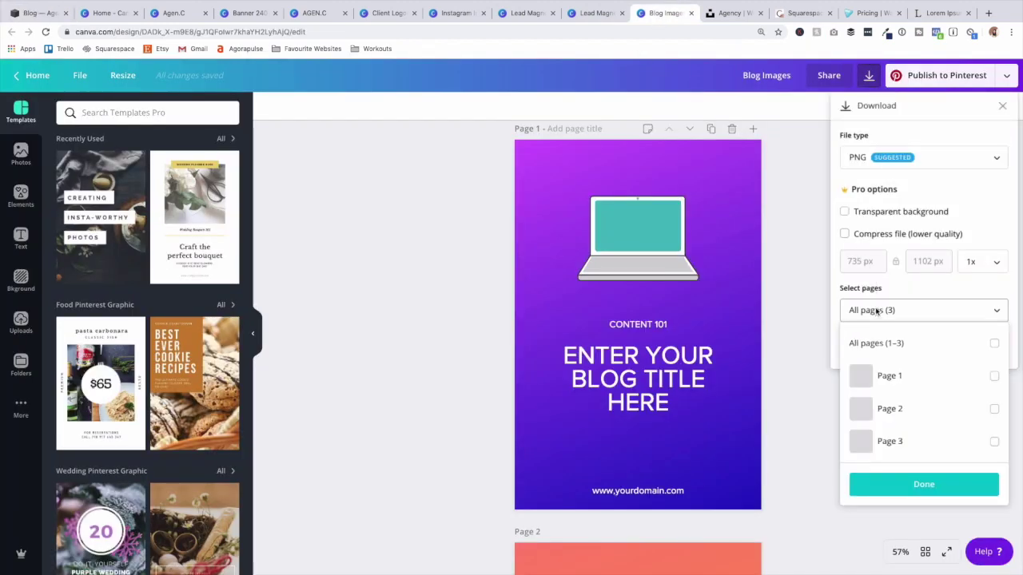
click(977, 377)
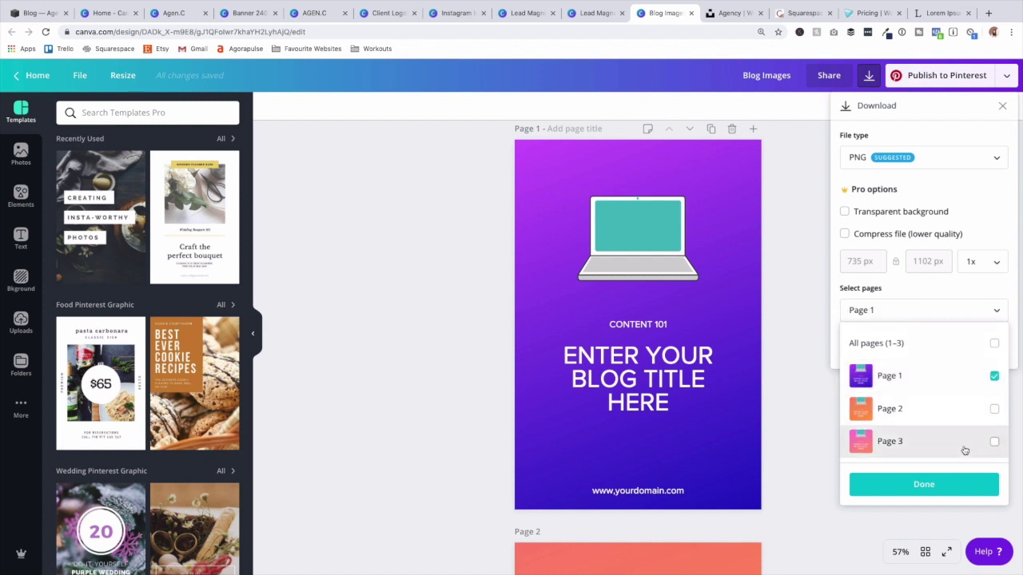
click(926, 484)
click(904, 351)
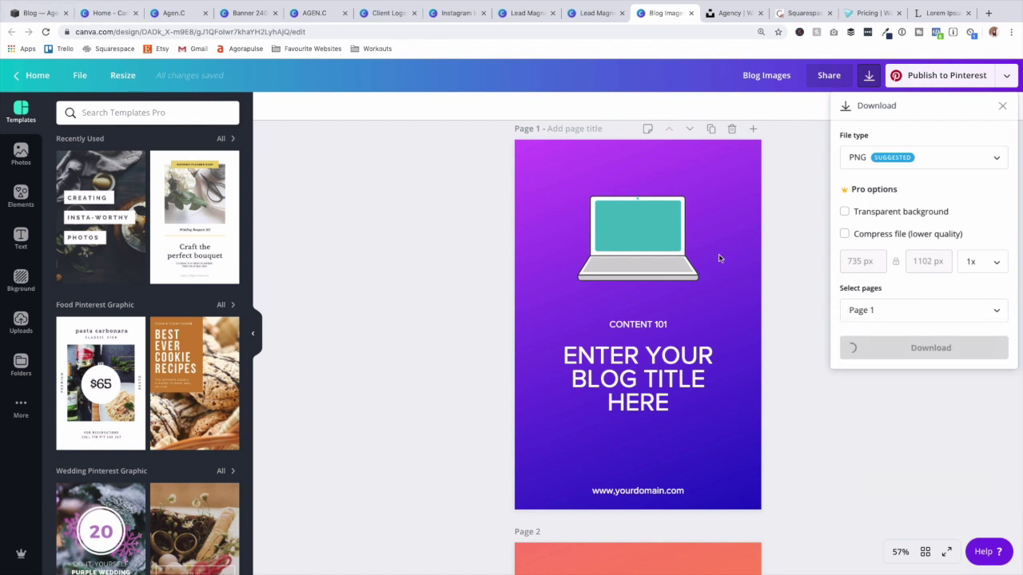
click(46, 11)
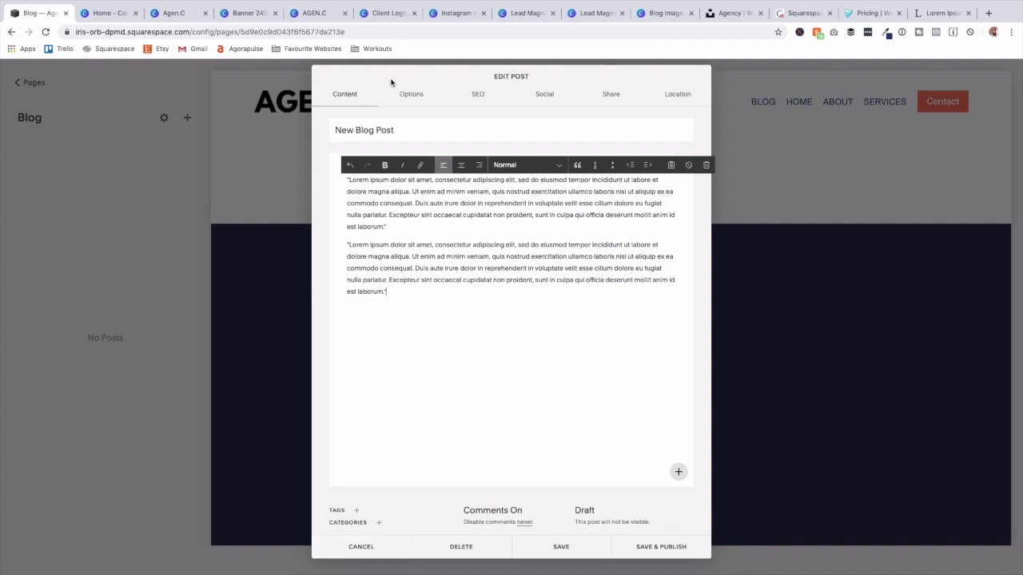
Give the post a URL slug starting 'seo-' and use Blog Images.png as its thumbnail.
click(413, 95)
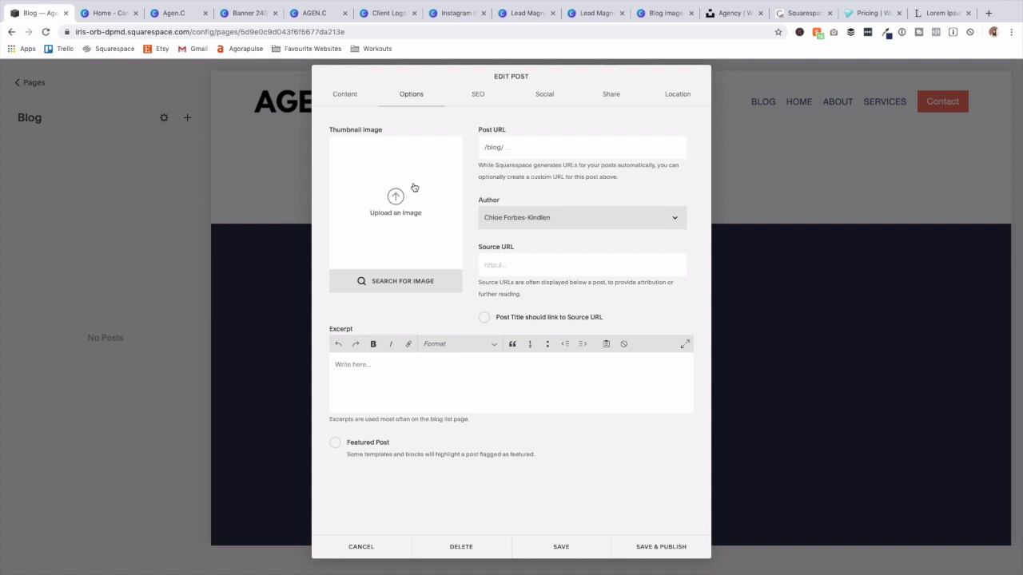
click(562, 147)
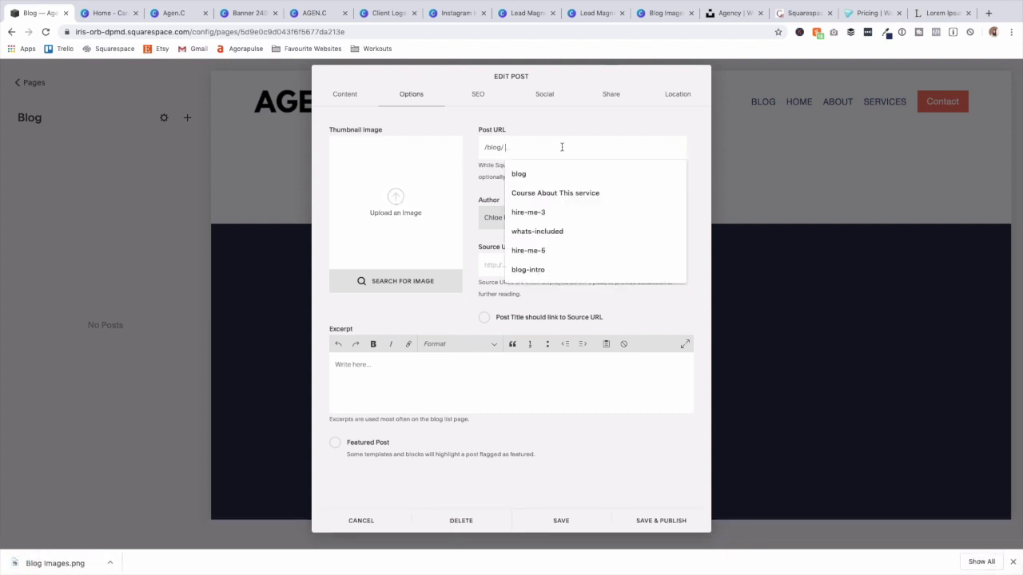
text(seo-t)
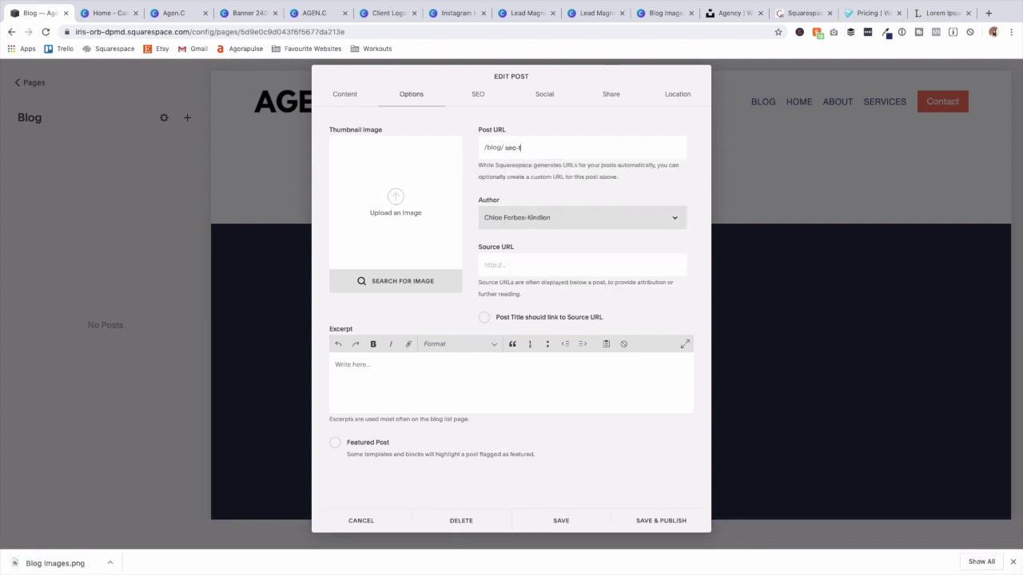
drag(51, 563, 392, 182)
Review the post's SEO, social, sharing and Location tabs, then save the settings.
click(480, 96)
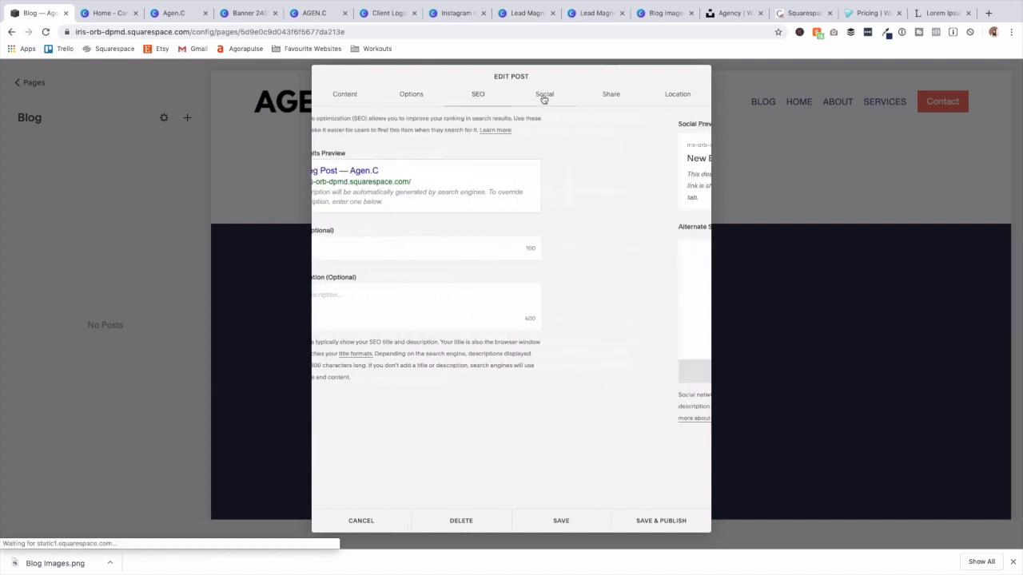
click(544, 96)
click(478, 97)
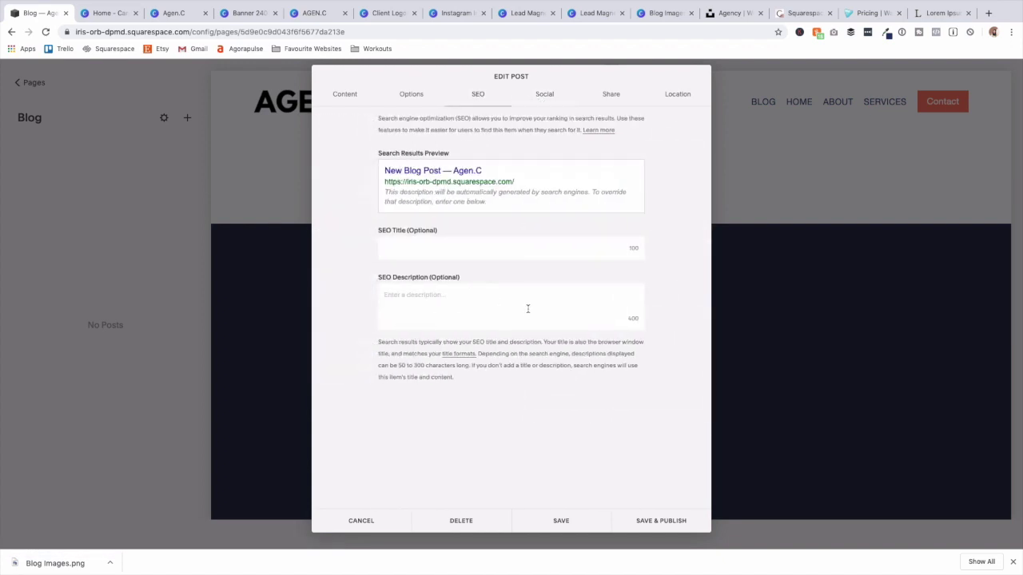
click(548, 96)
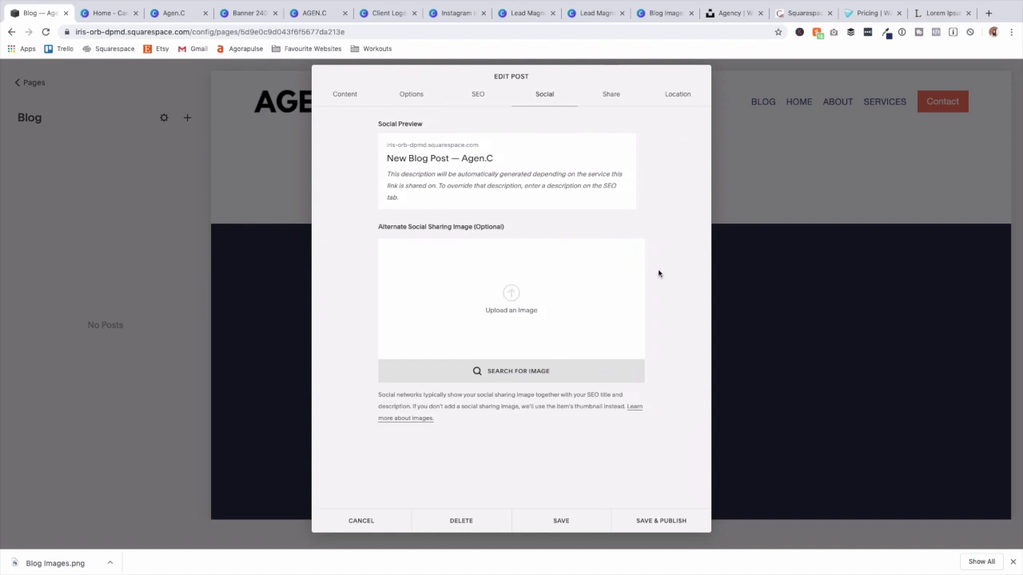
click(608, 96)
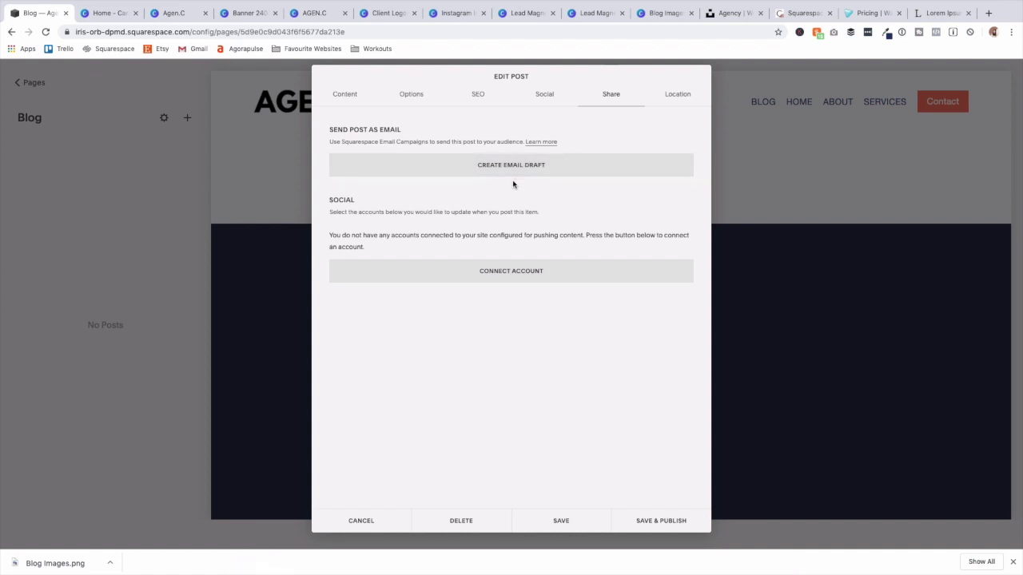
click(677, 94)
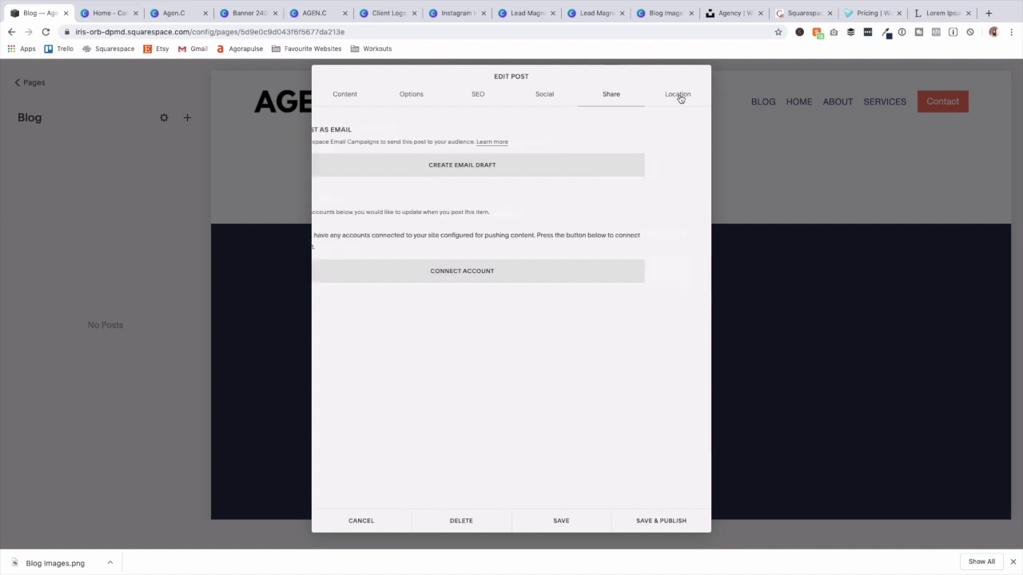
click(569, 521)
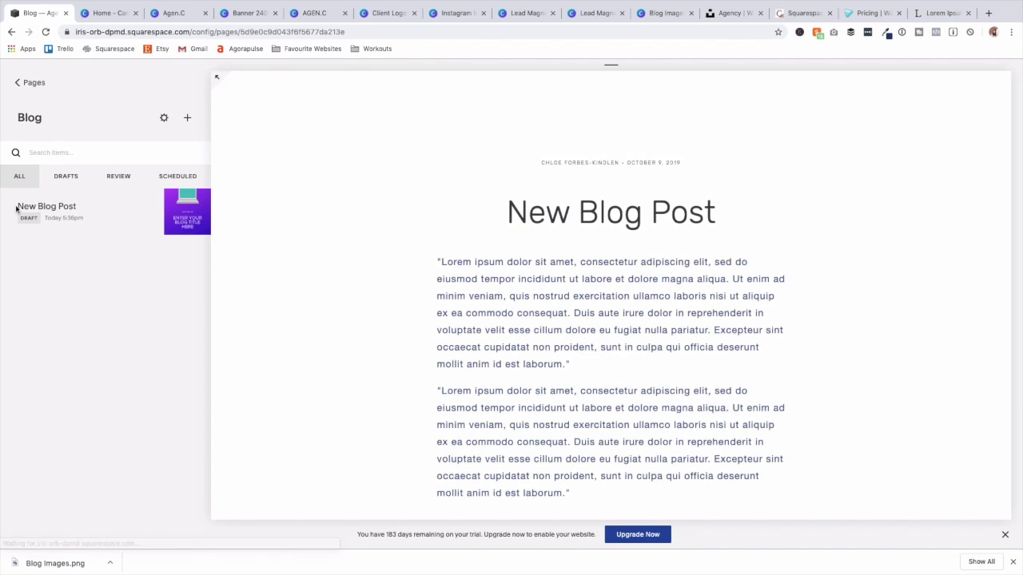
Publish 'New Blog Post' with Save & Publish, dismiss the live message, and return to Pages.
mouse_move(70, 210)
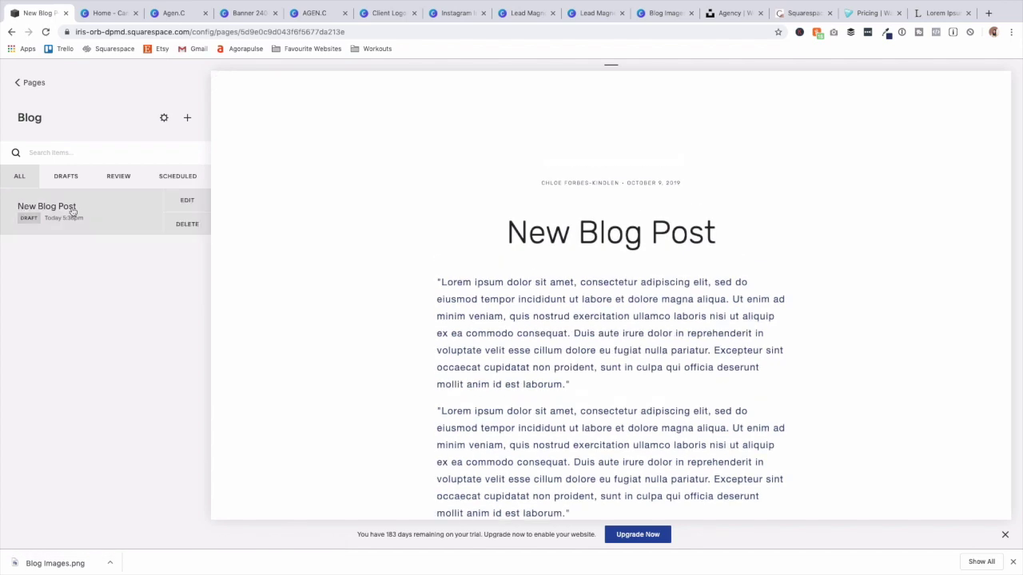
click(187, 203)
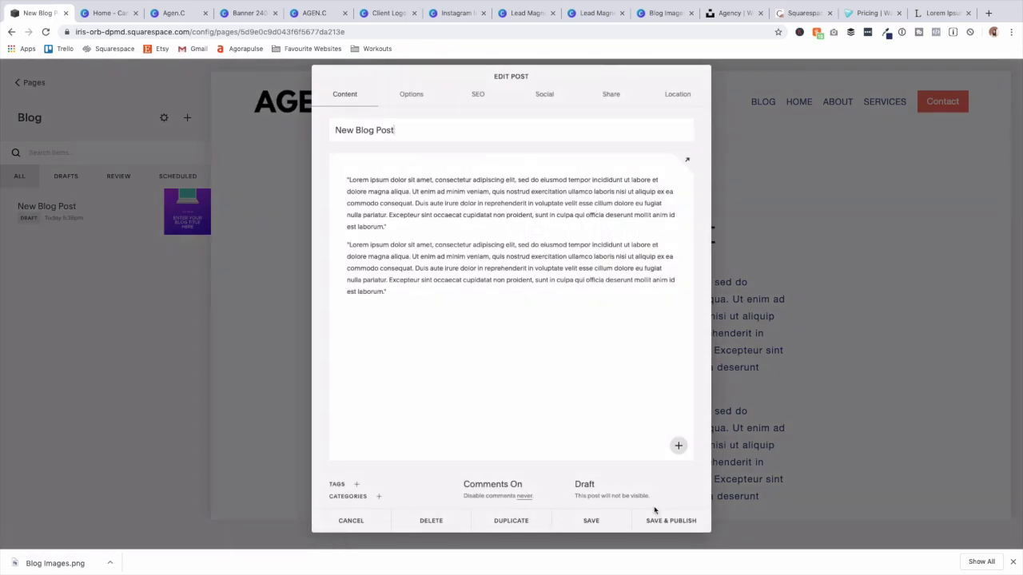
click(681, 525)
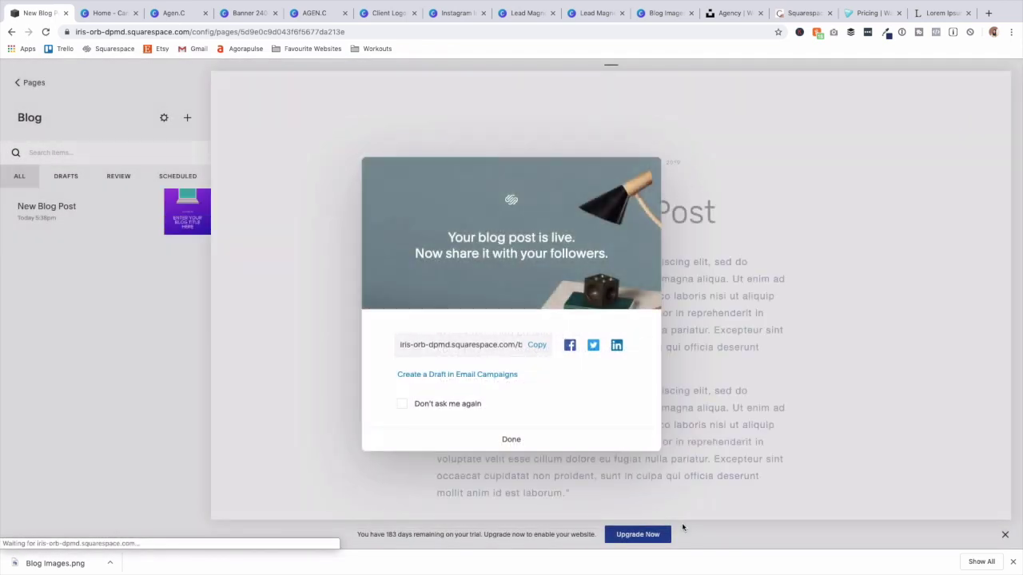
click(527, 442)
scroll(530, 439, down, 5)
scroll(530, 439, up, 4)
scroll(529, 439, up, 3)
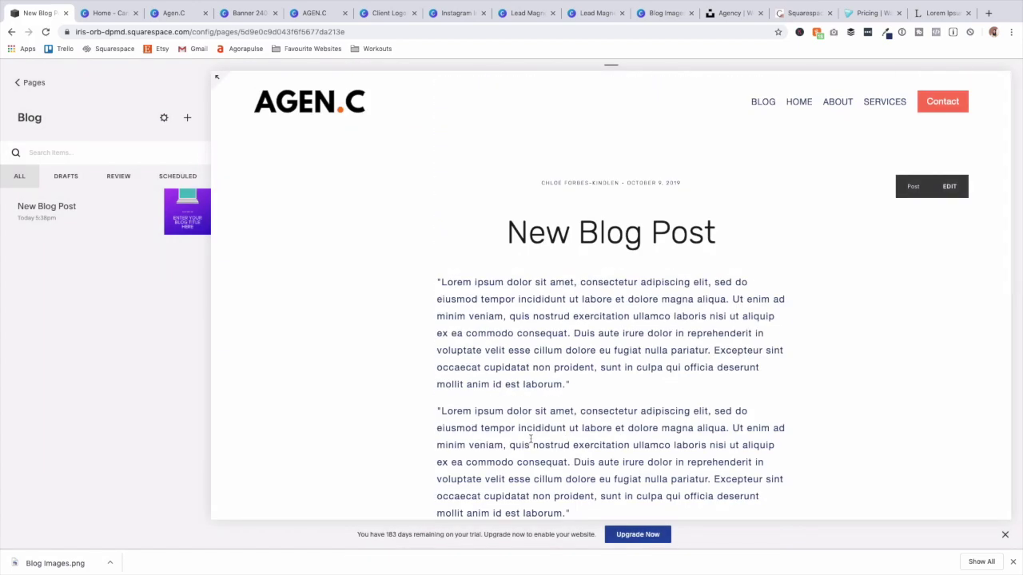
scroll(548, 327, down, 5)
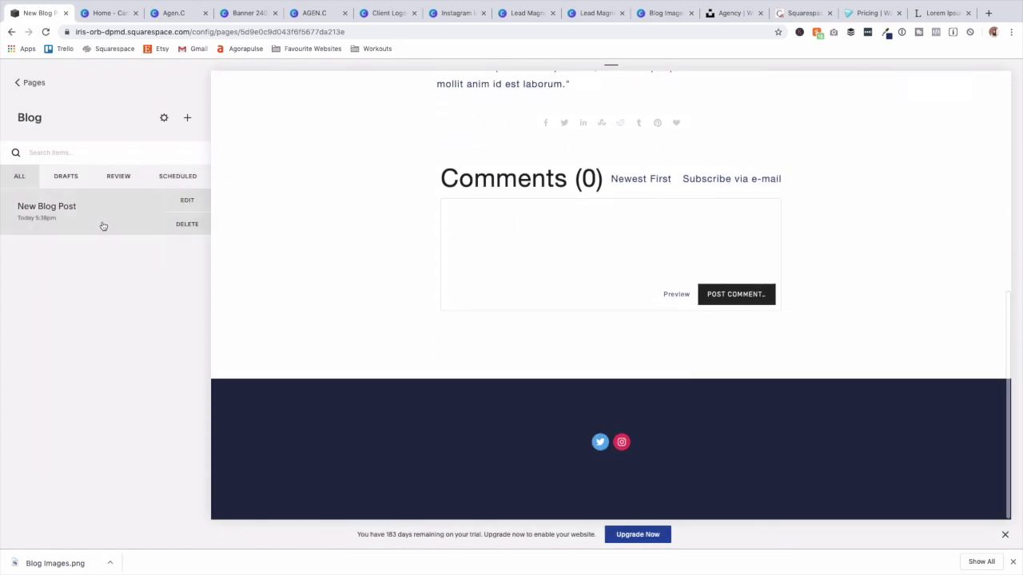
click(25, 84)
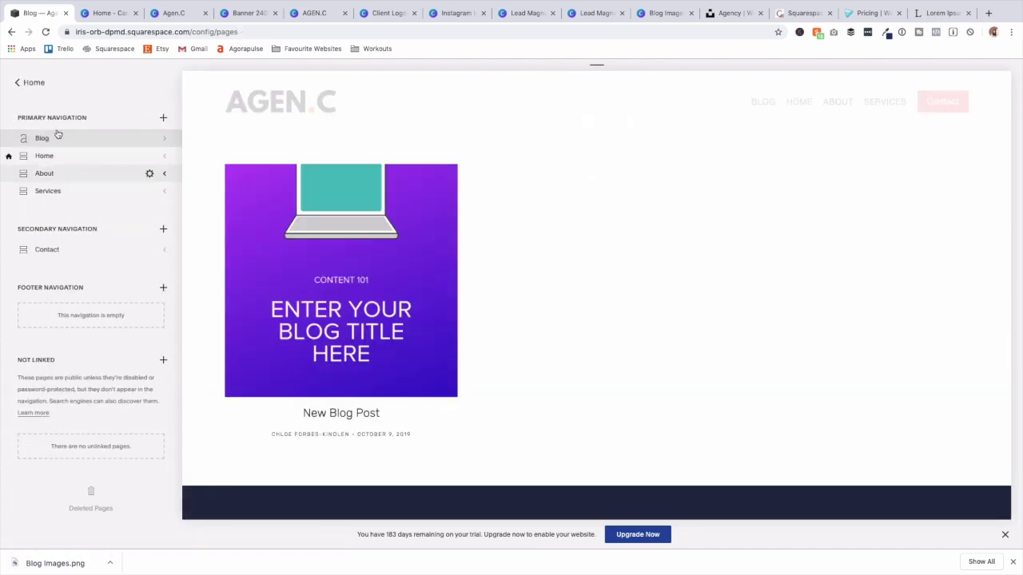
Scroll the home page preview, then open Settings > Site Visibility, which shows Private.
drag(53, 141, 60, 203)
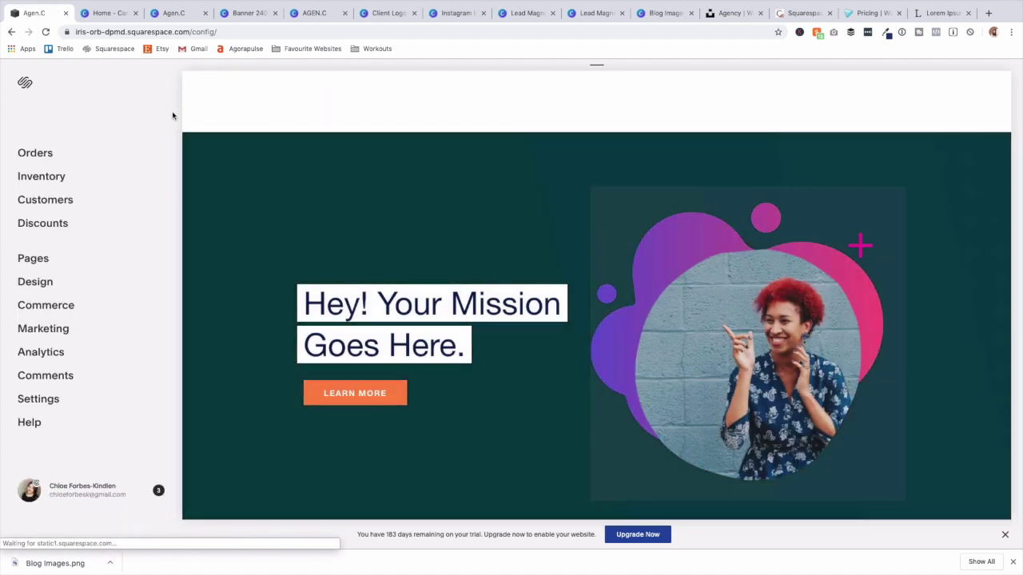
scroll(391, 319, down, 10)
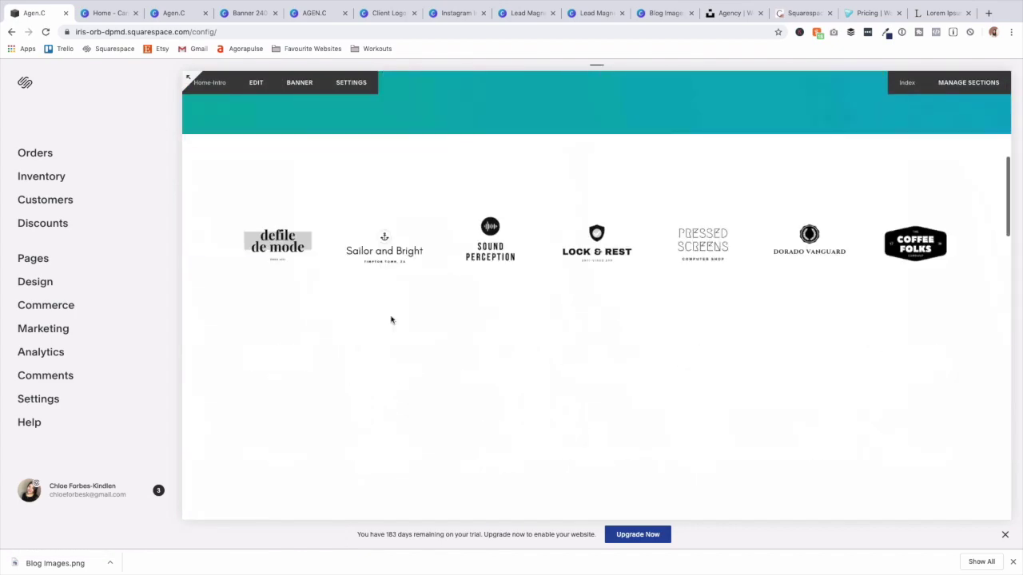
scroll(339, 330, down, 15)
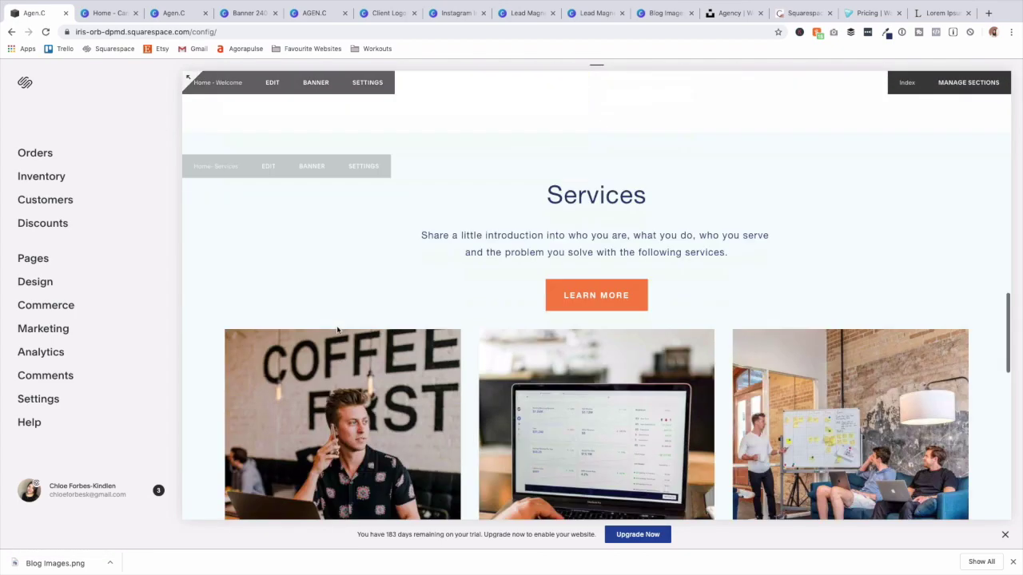
scroll(336, 331, up, 5)
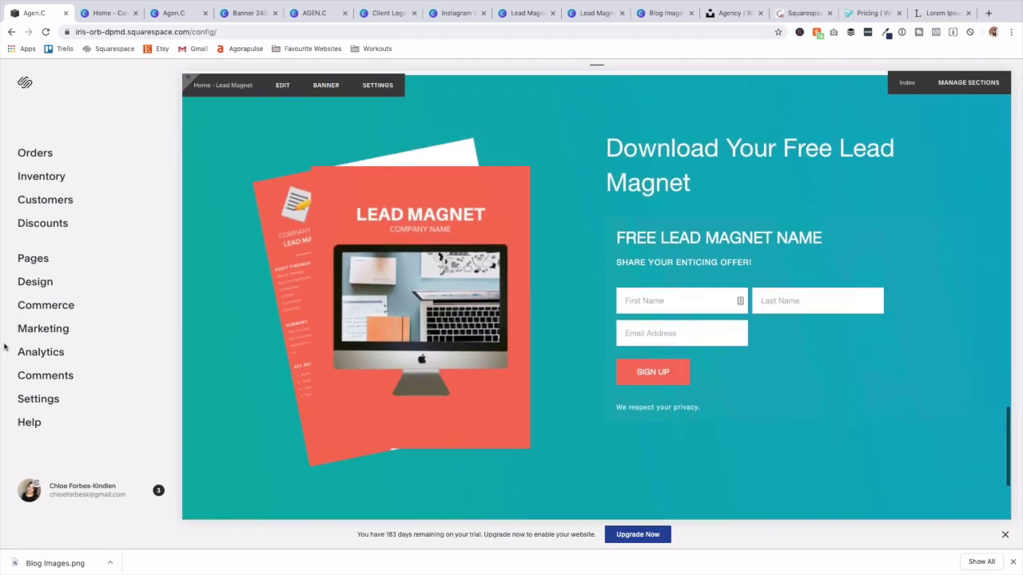
click(38, 400)
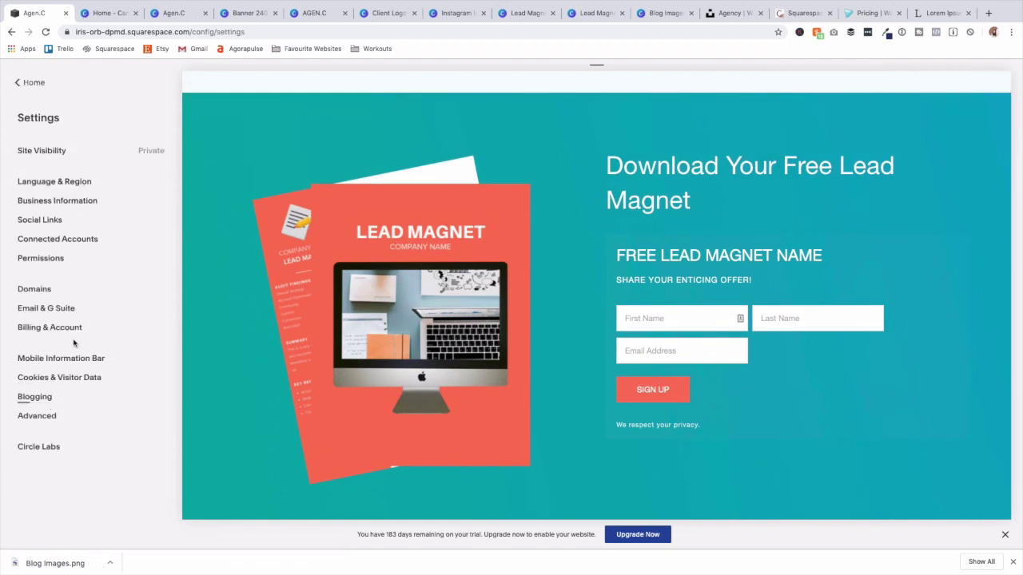
click(156, 155)
Open the Upgrade to Publish plan page and browse the plans.
click(147, 195)
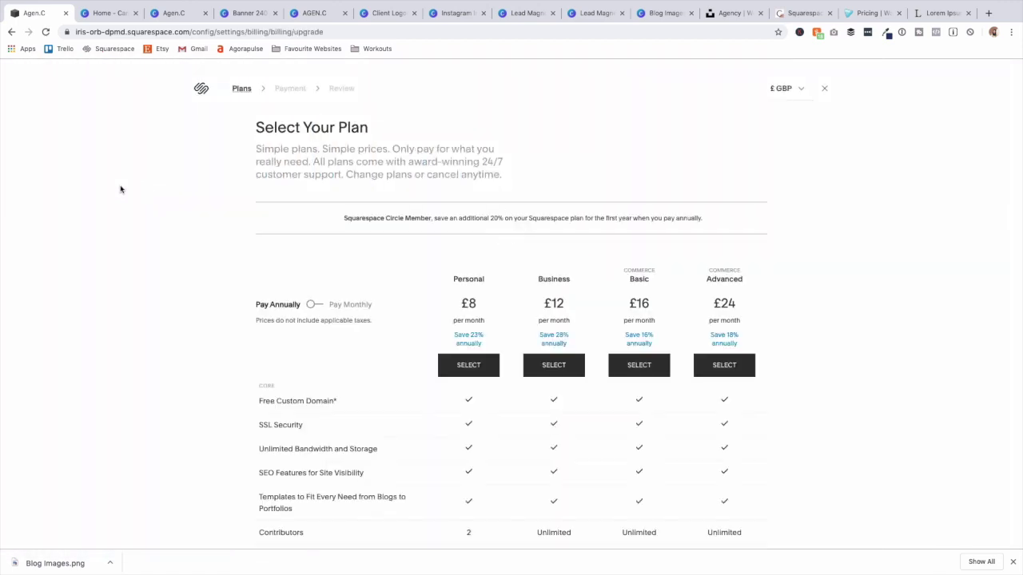
scroll(213, 272, down, 3)
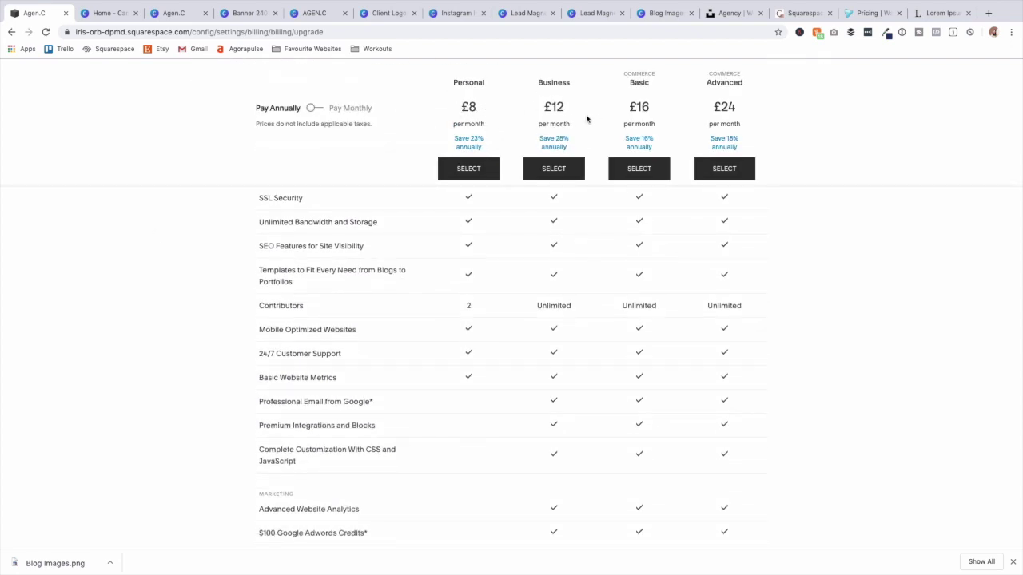
scroll(521, 196, up, 3)
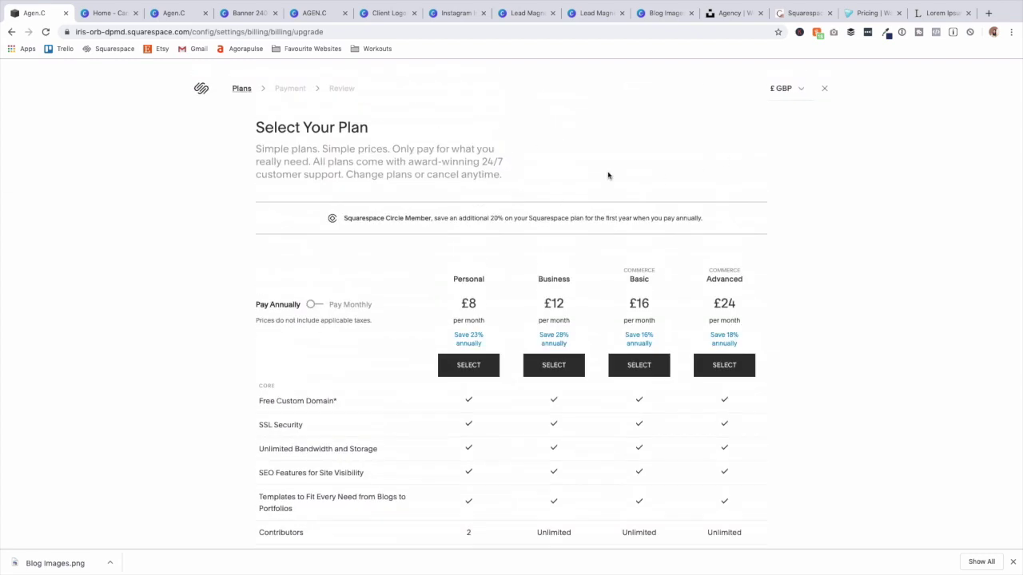
Switch plan prices to $ USD and compare monthly billing, ending on annual pricing.
click(791, 90)
click(761, 81)
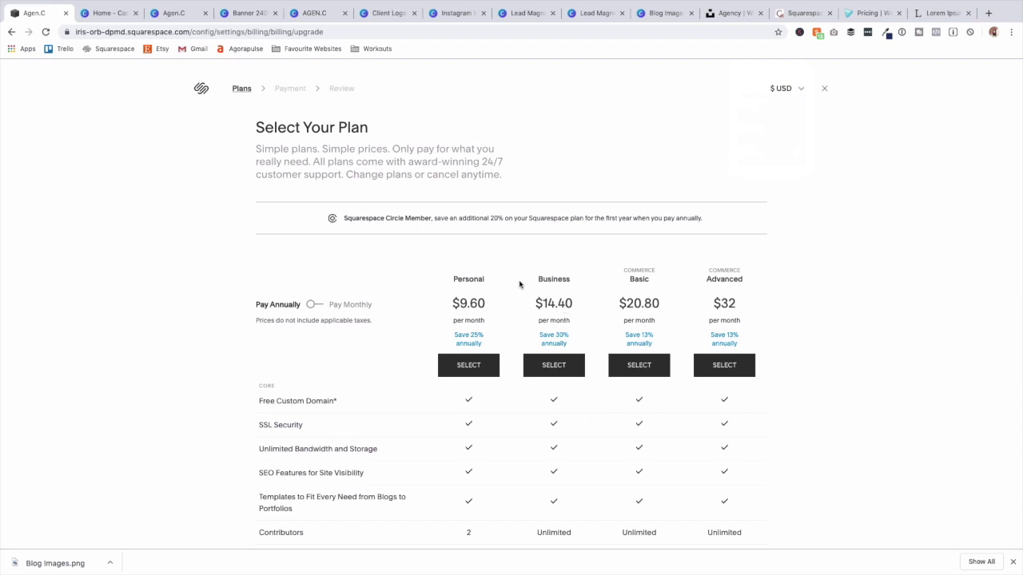
scroll(507, 274, down, 4)
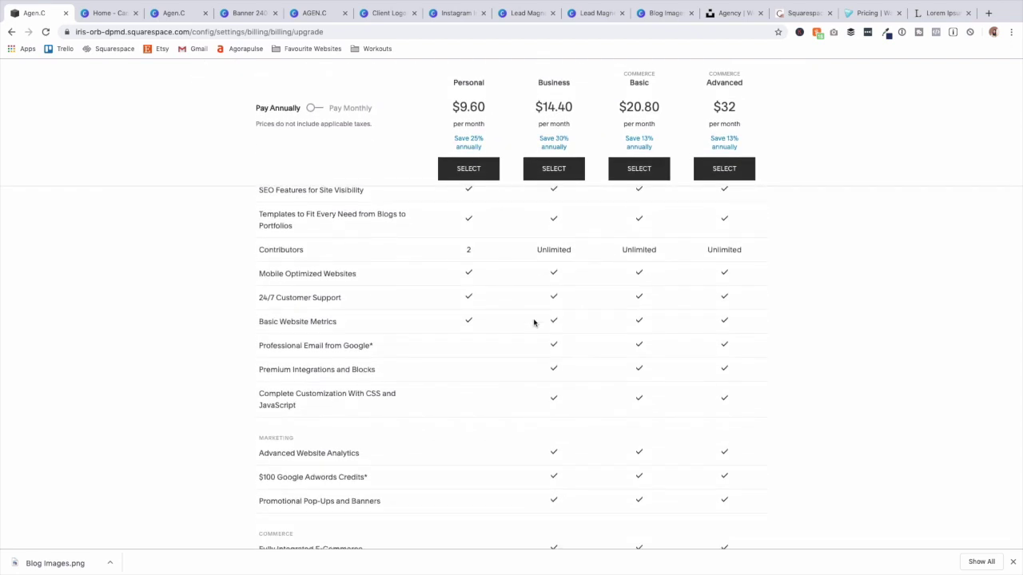
scroll(534, 322, down, 1)
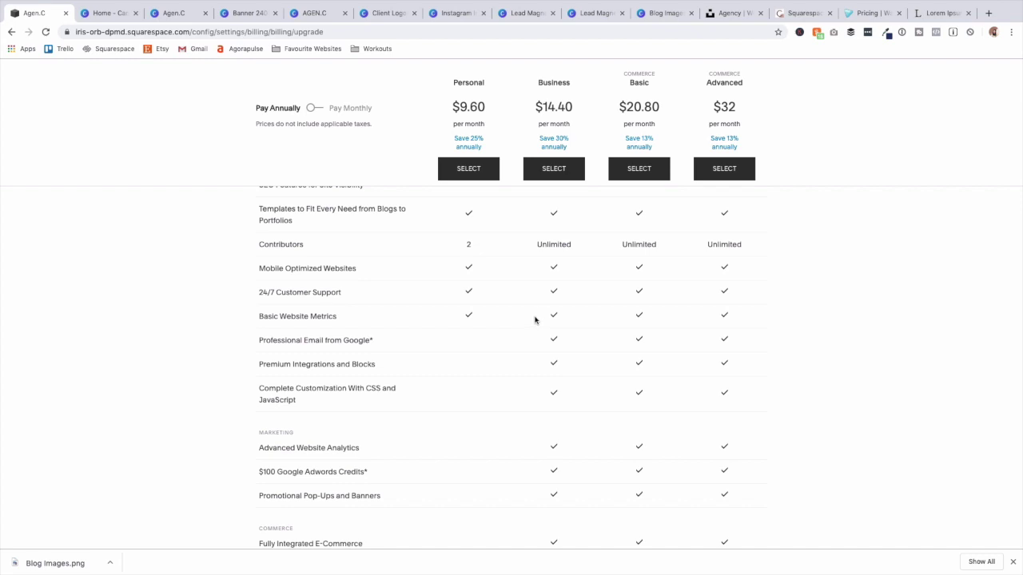
scroll(535, 320, up, 4)
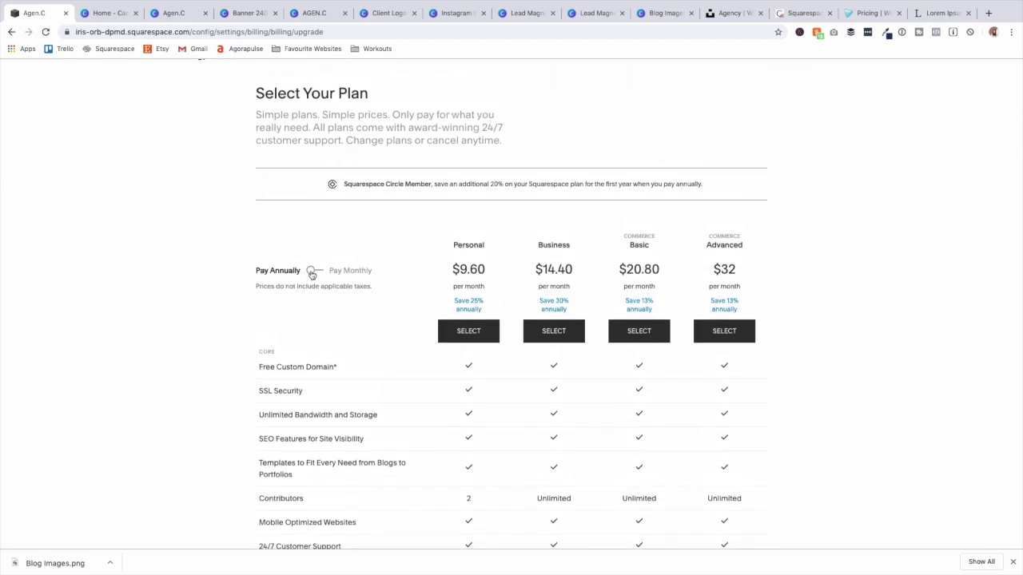
click(312, 274)
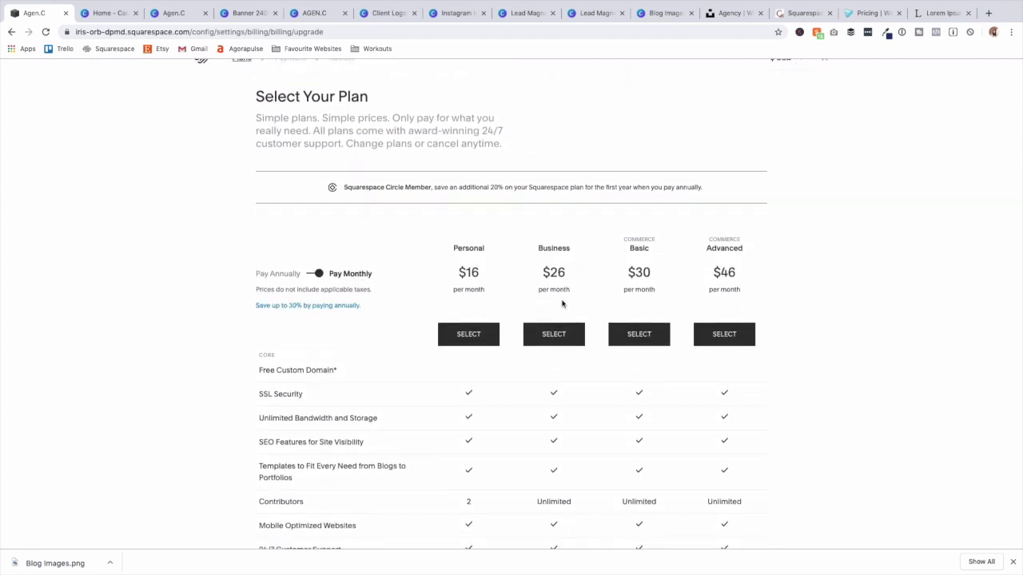
click(314, 274)
scroll(689, 218, up, 1)
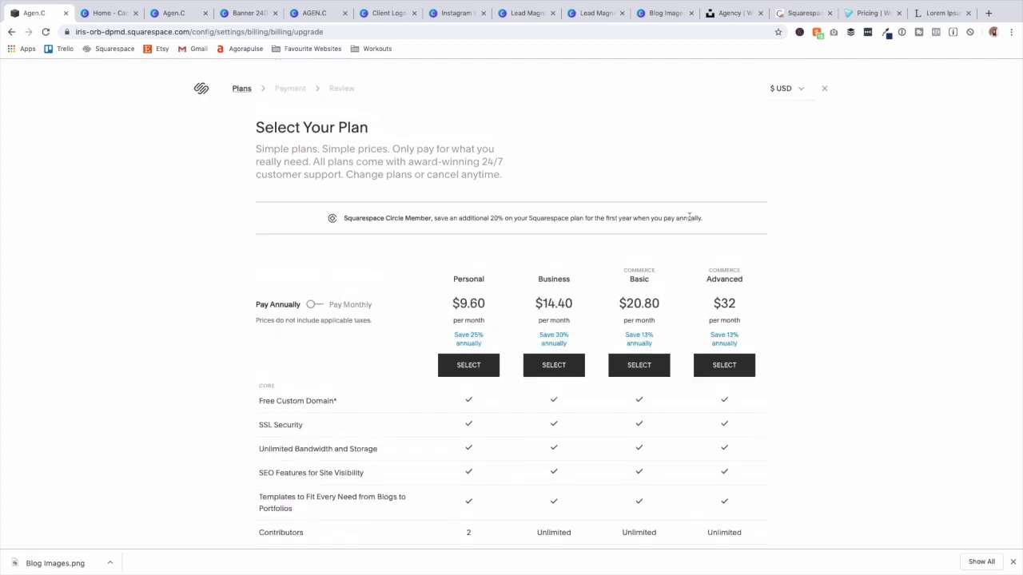
mouse_move(831, 4)
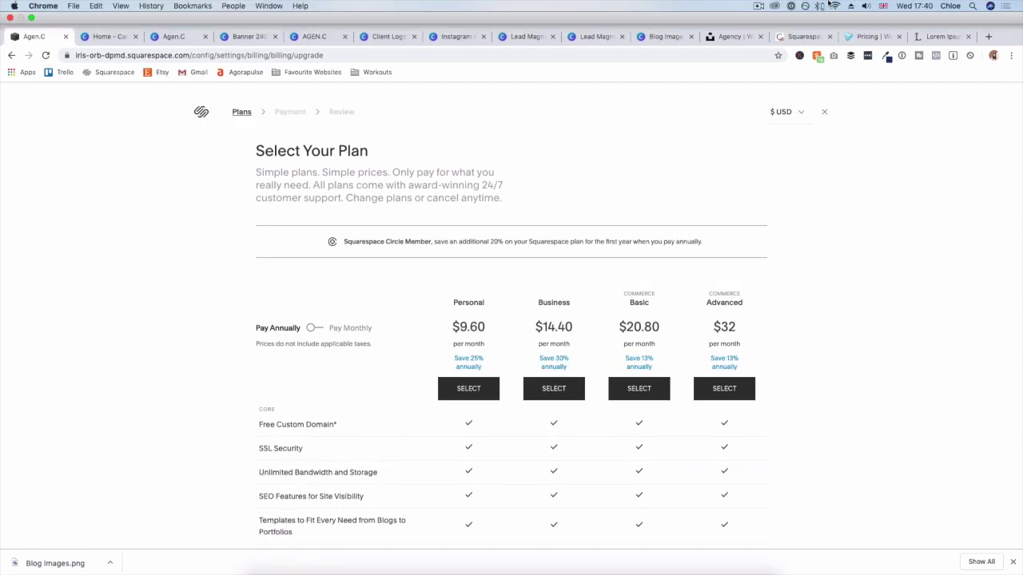